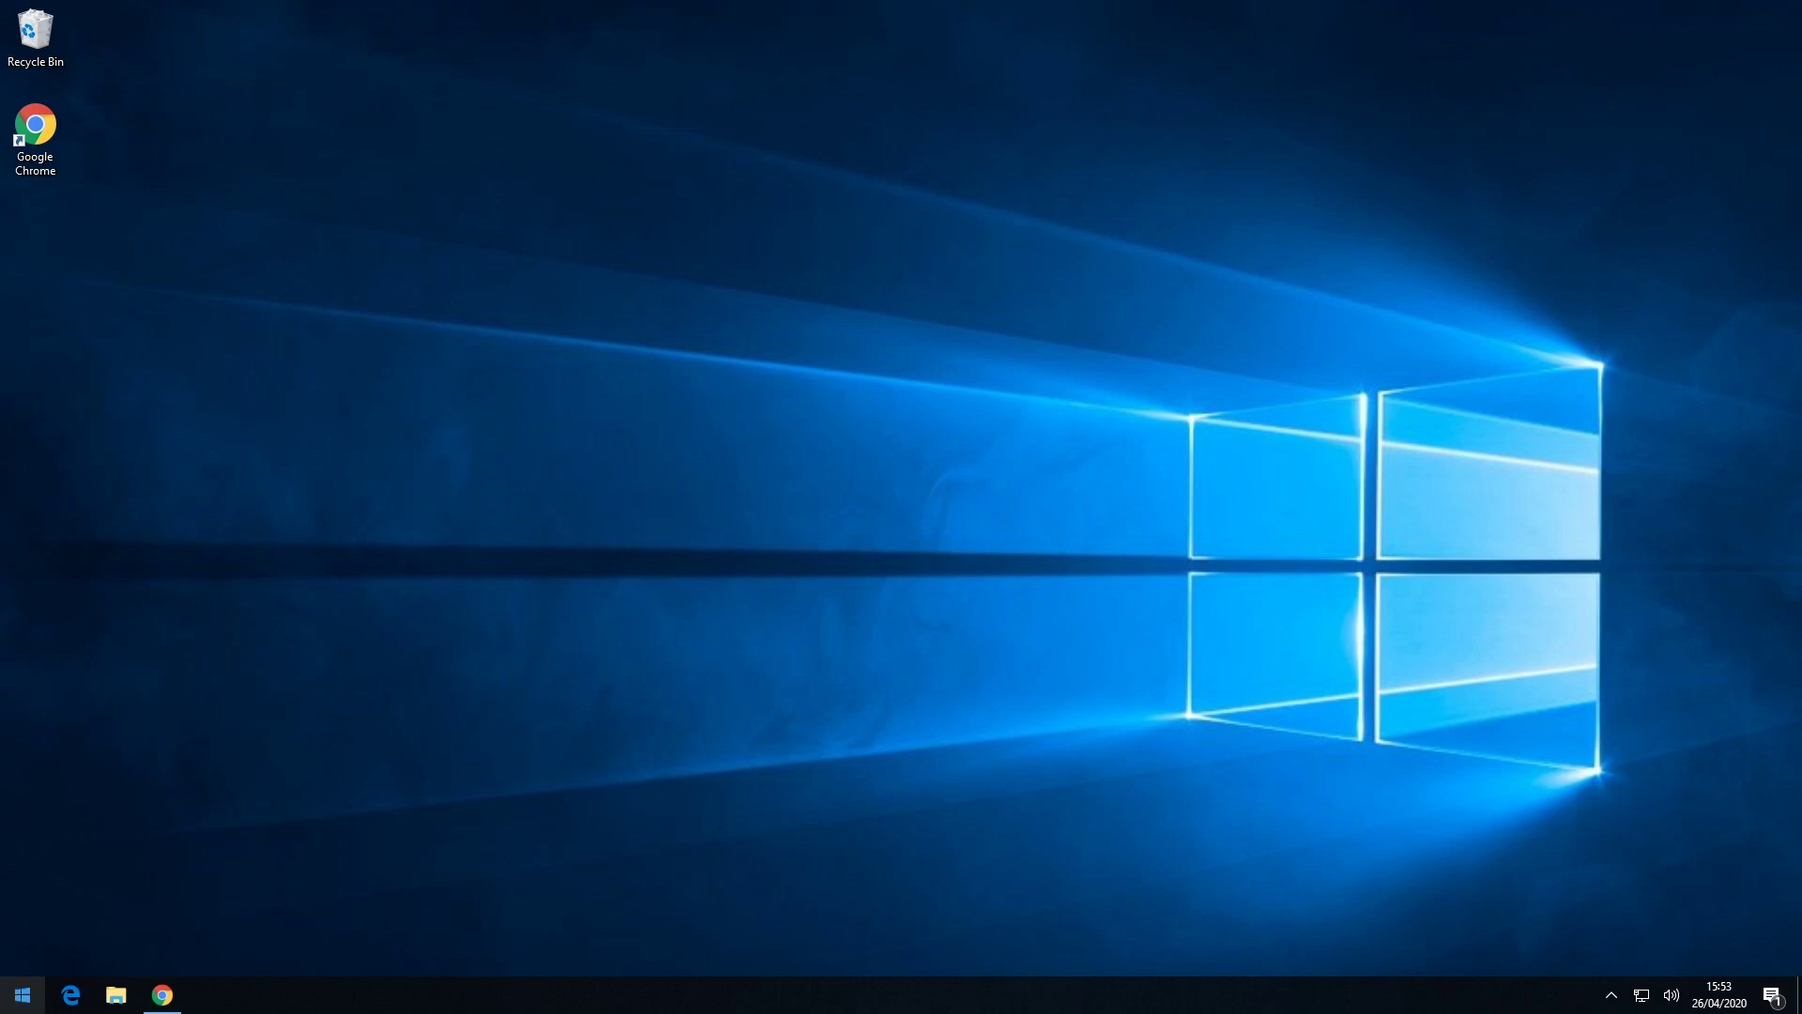
# Switch to Google Chrome and search the web for "burpsuite".
pyautogui.click(23, 995)
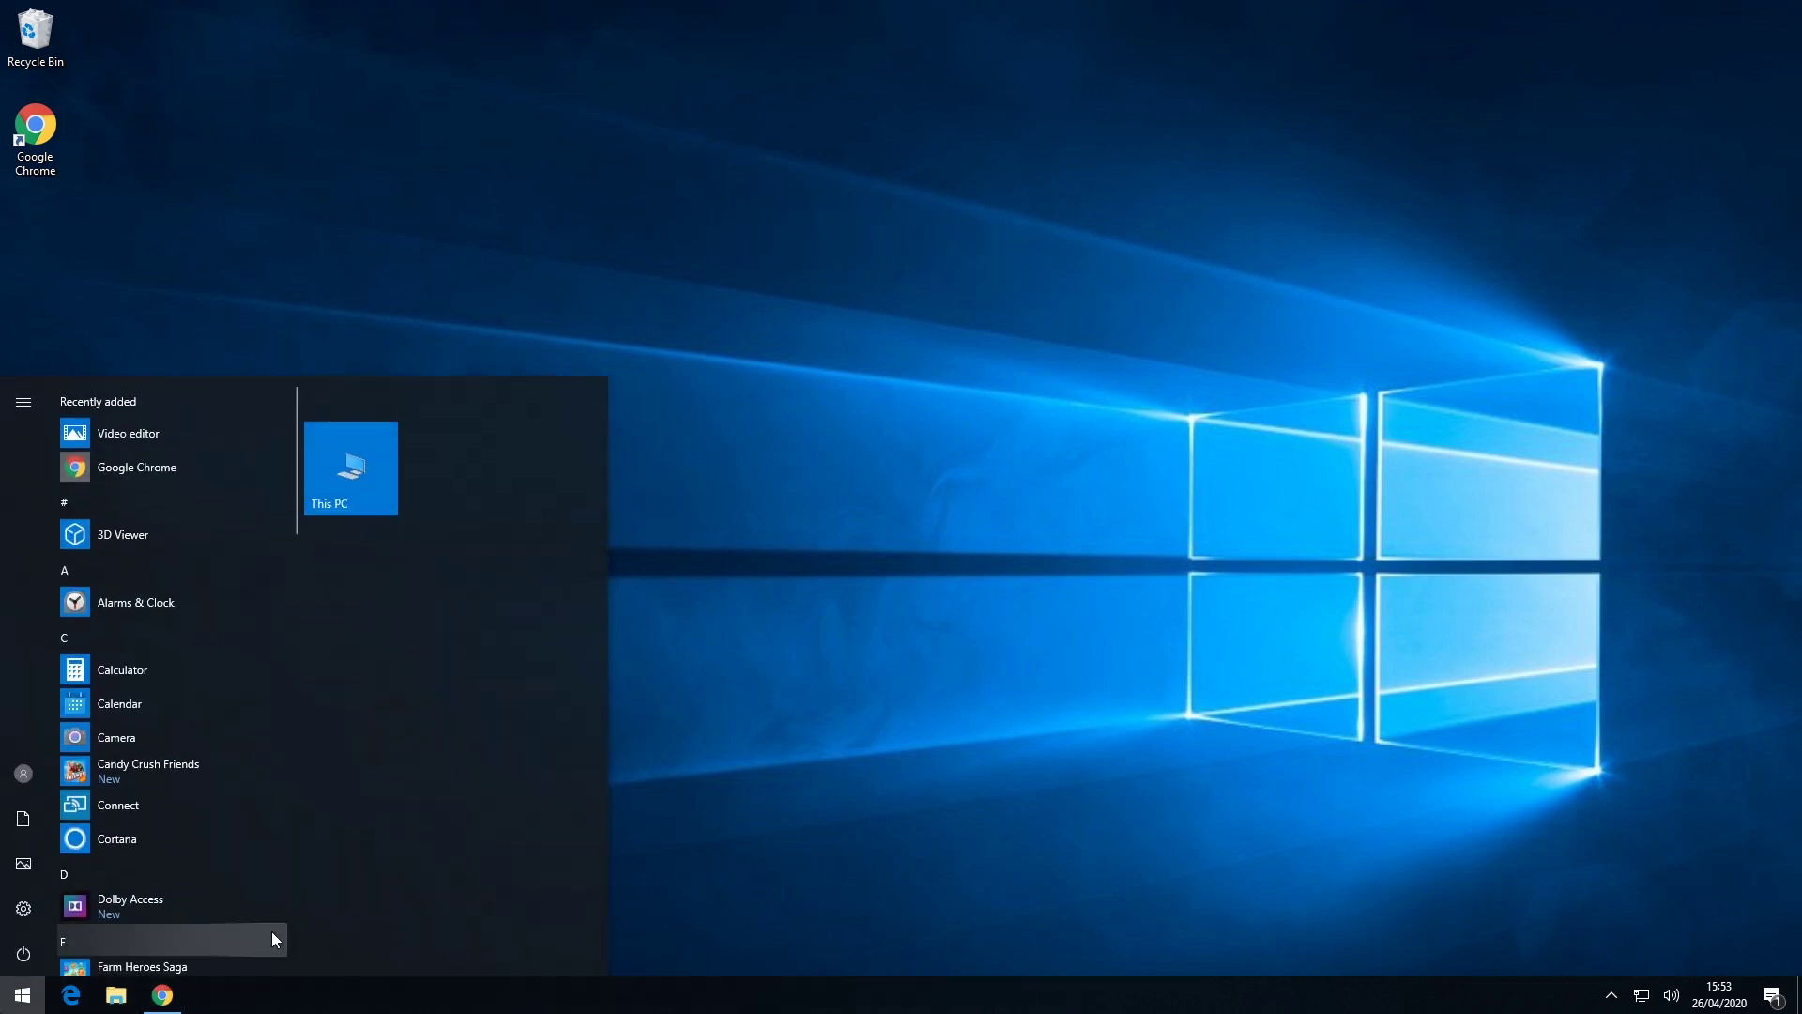
pyautogui.click(163, 995)
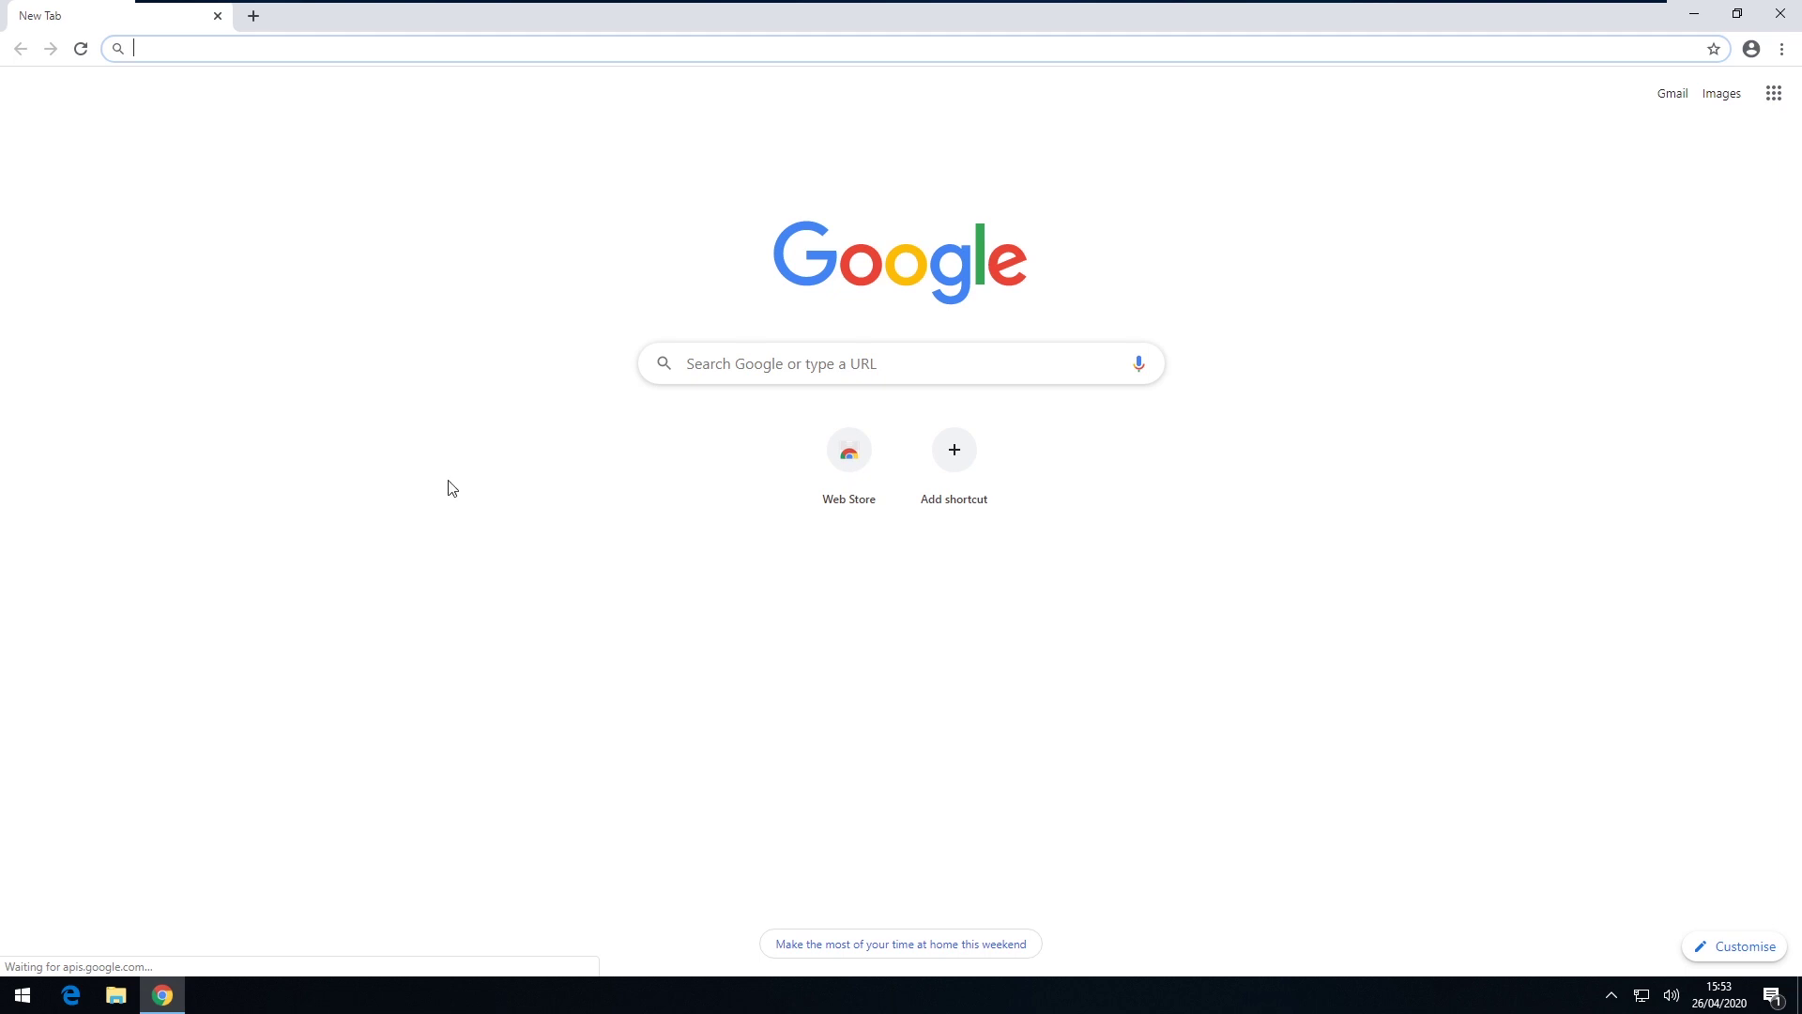
pyautogui.write('burpsuite')
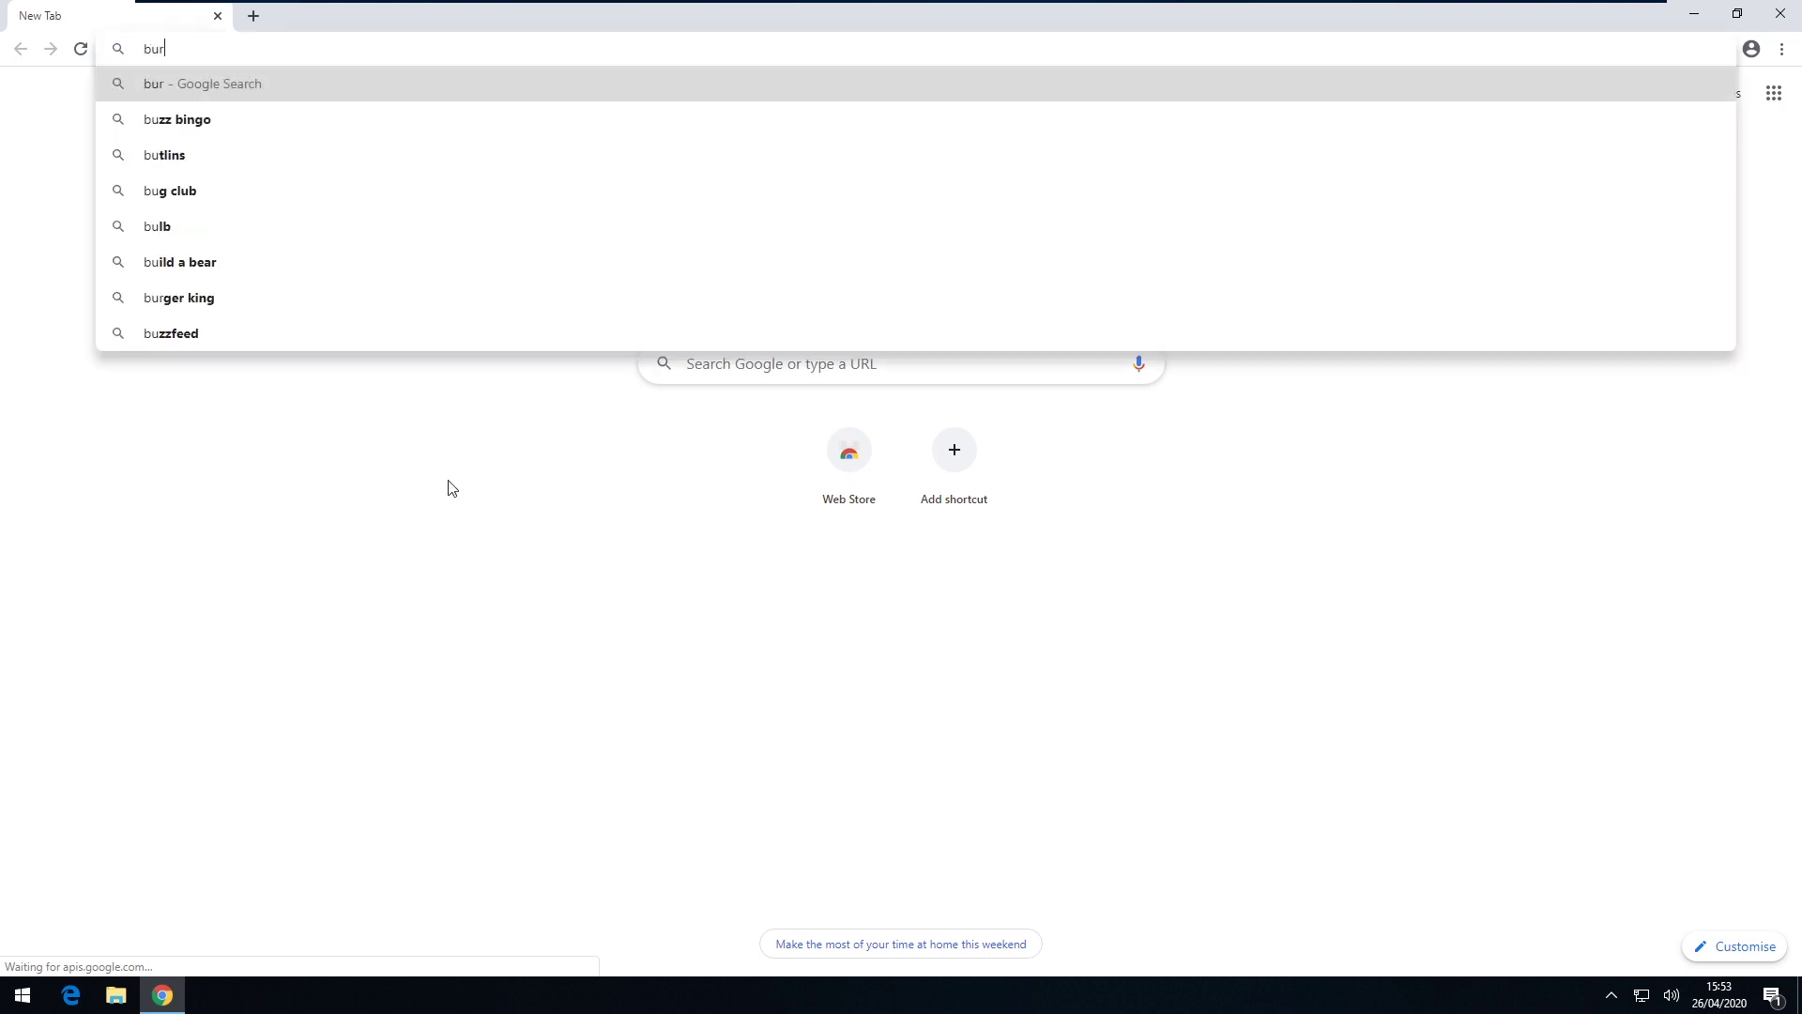
pyautogui.press('Return')
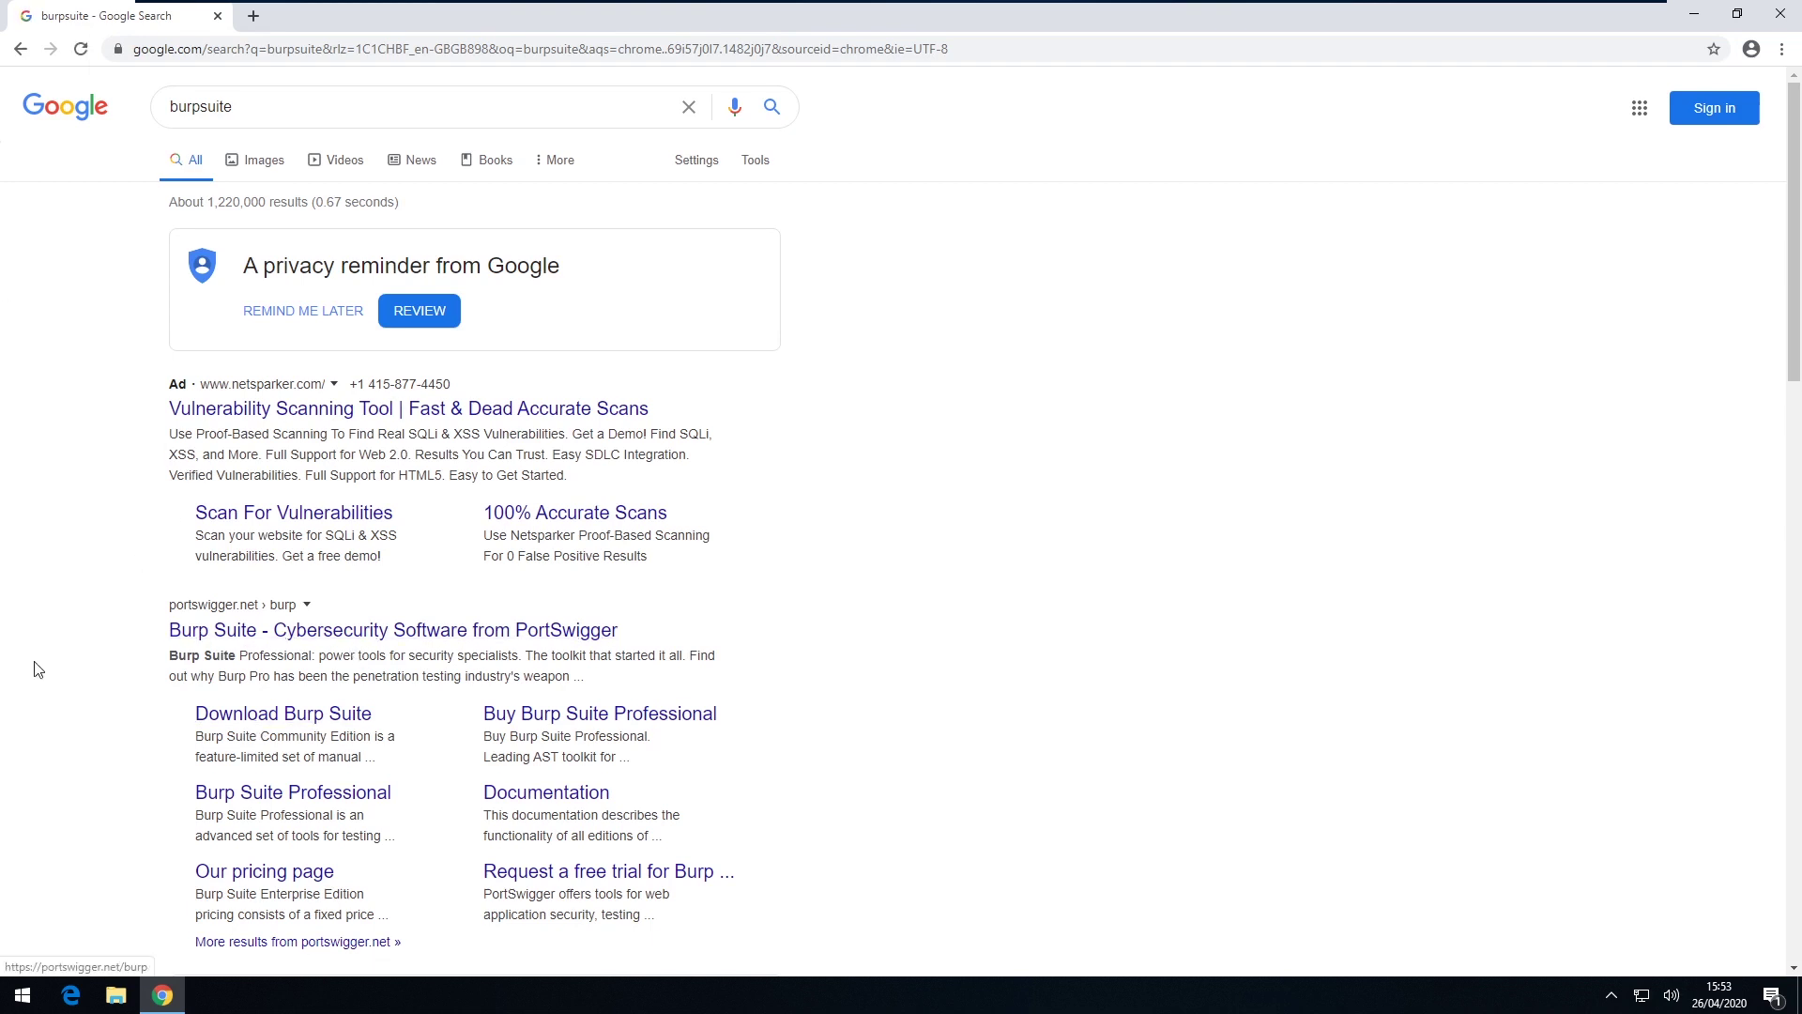
# Download Burp Suite Community Edition 2020.2.1 for Windows (64-bit) from the PortSwigger site and launch its installer.
pyautogui.click(286, 644)
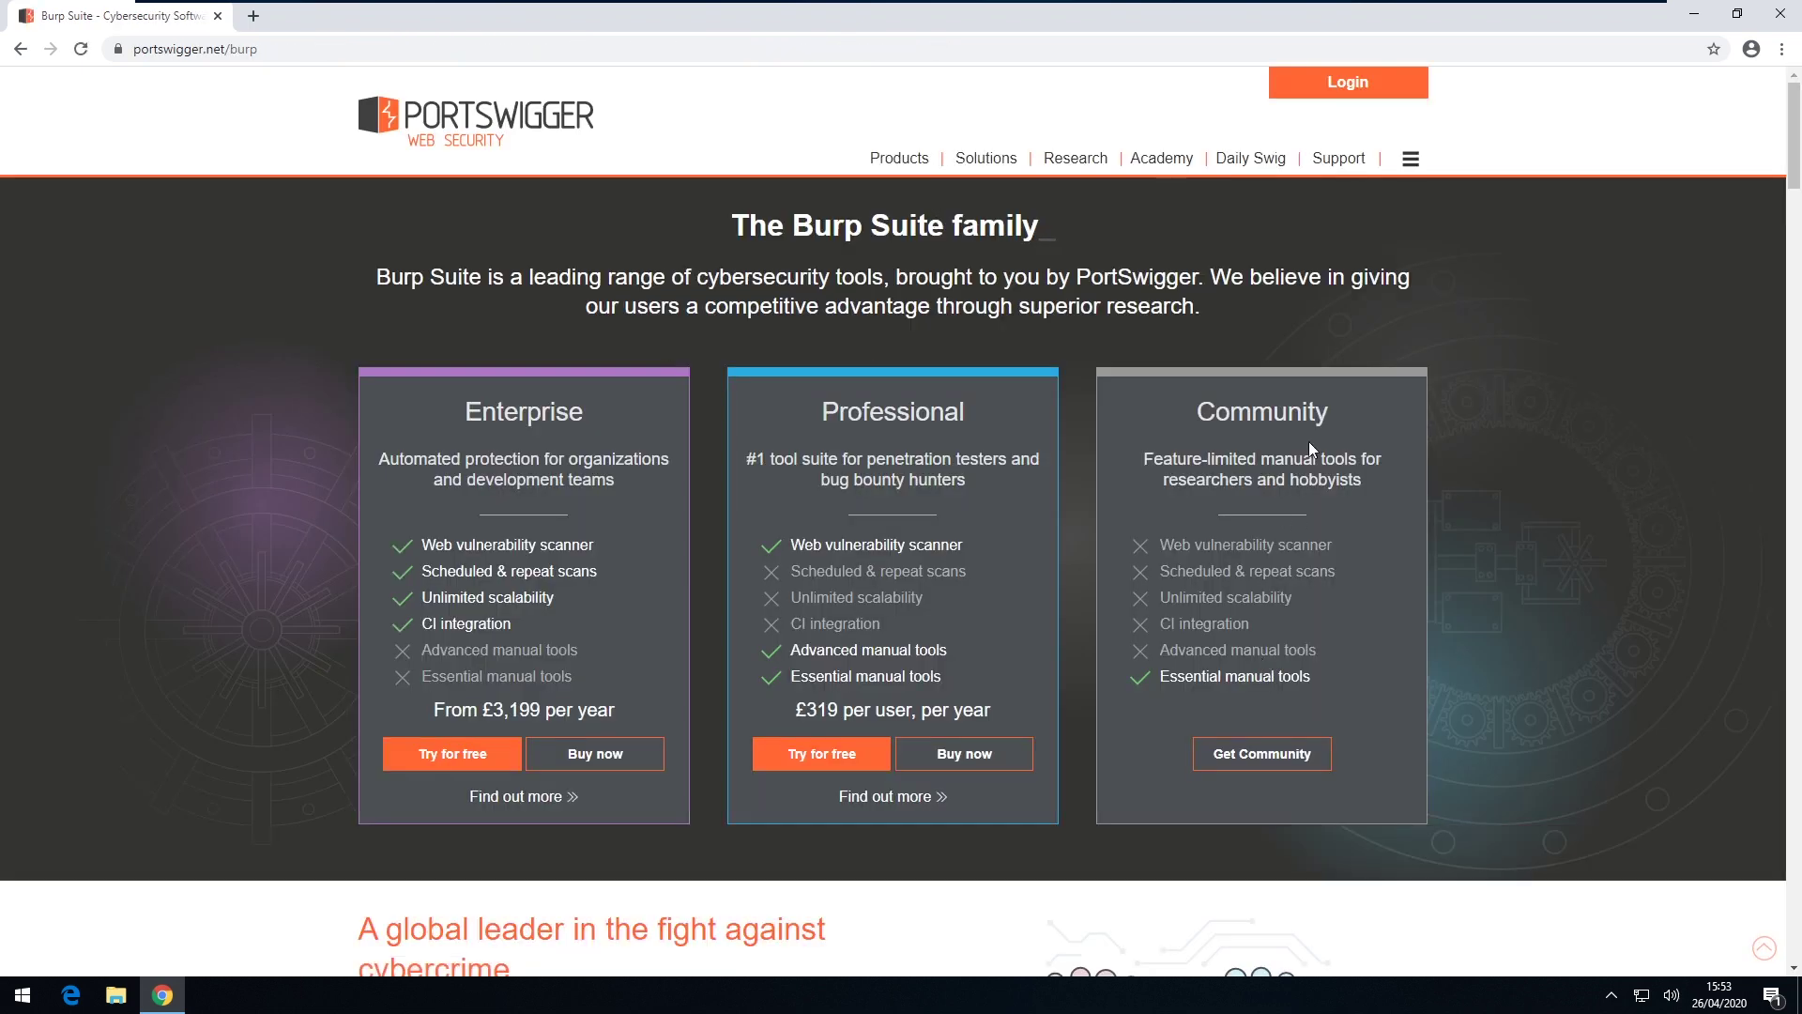
pyautogui.click(1255, 753)
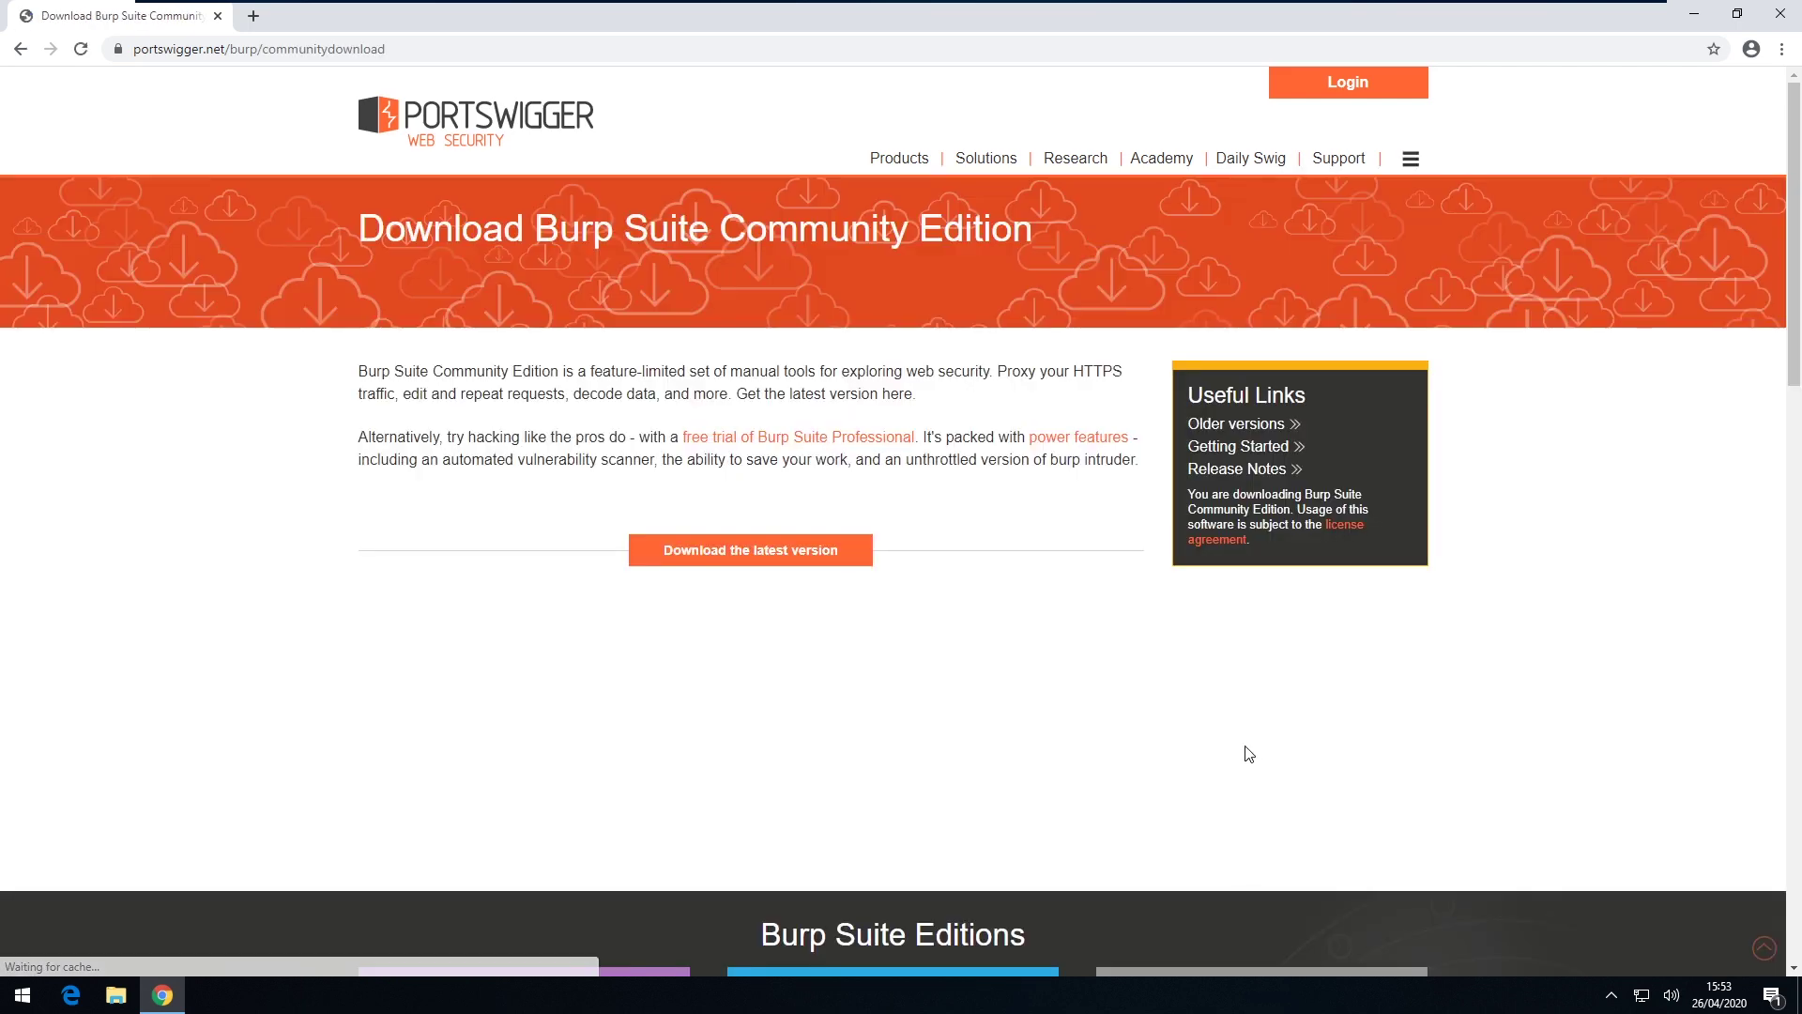
pyautogui.click(783, 554)
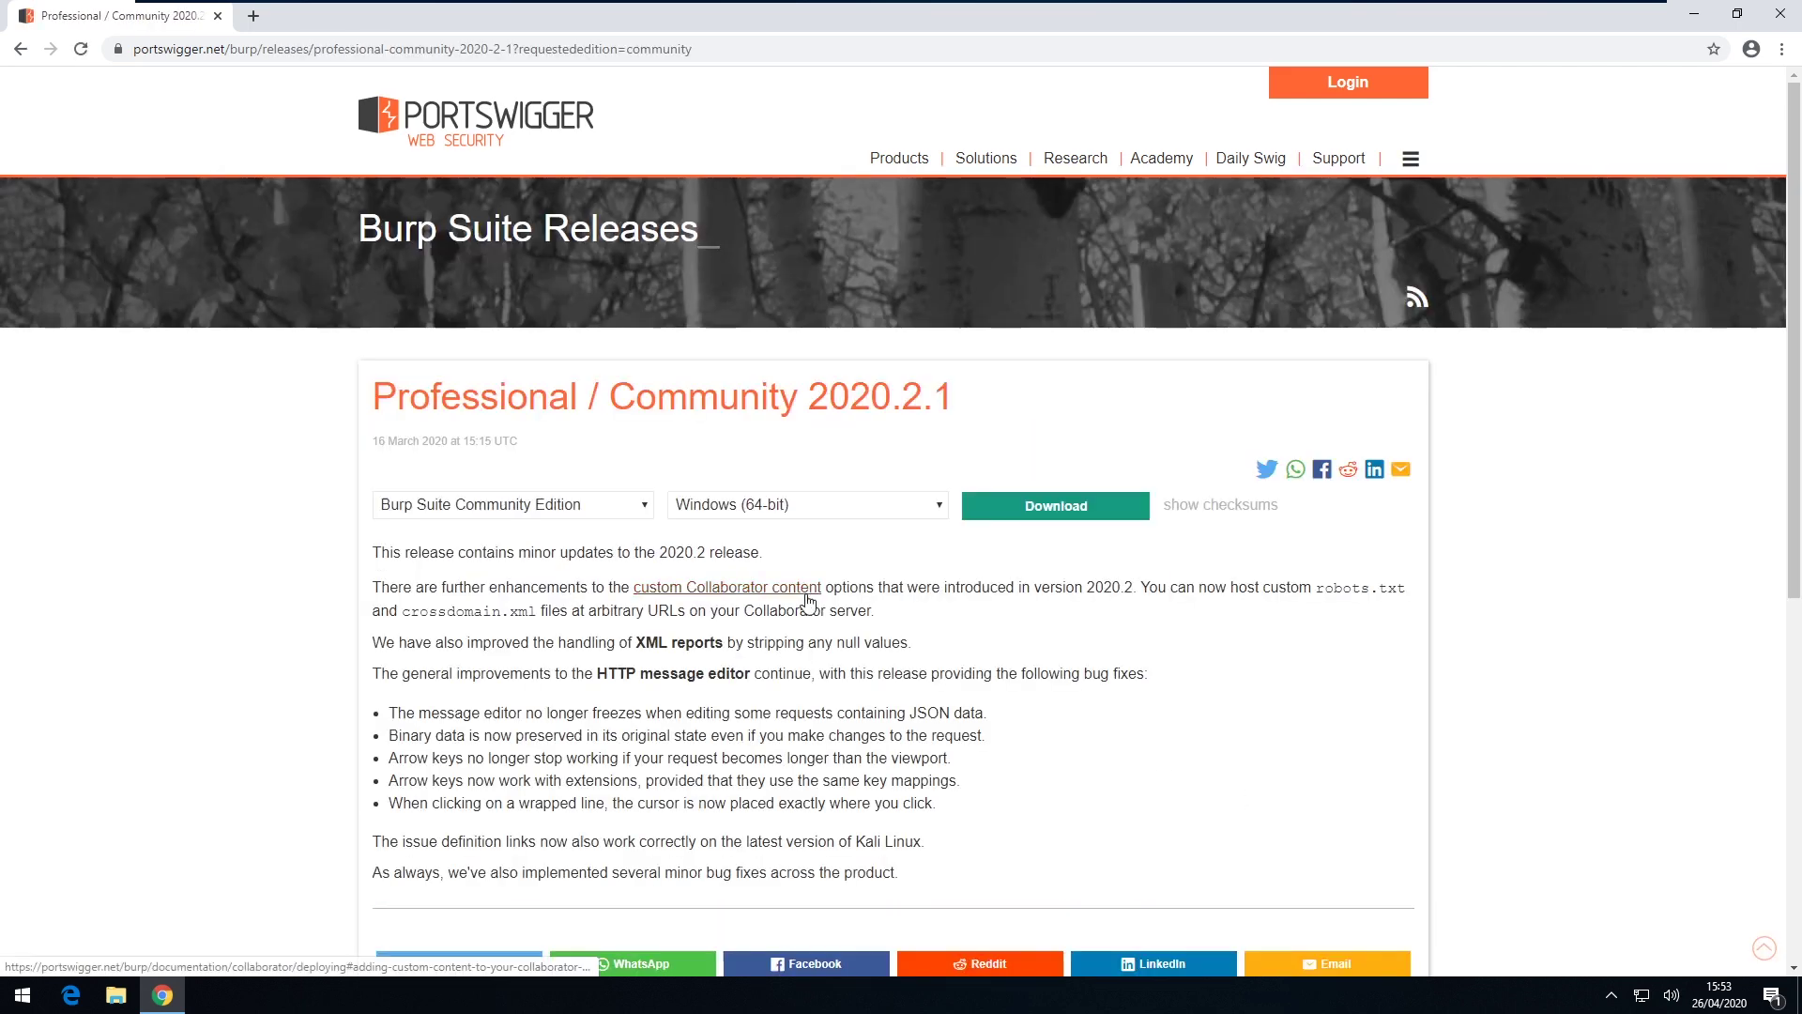
pyautogui.click(997, 517)
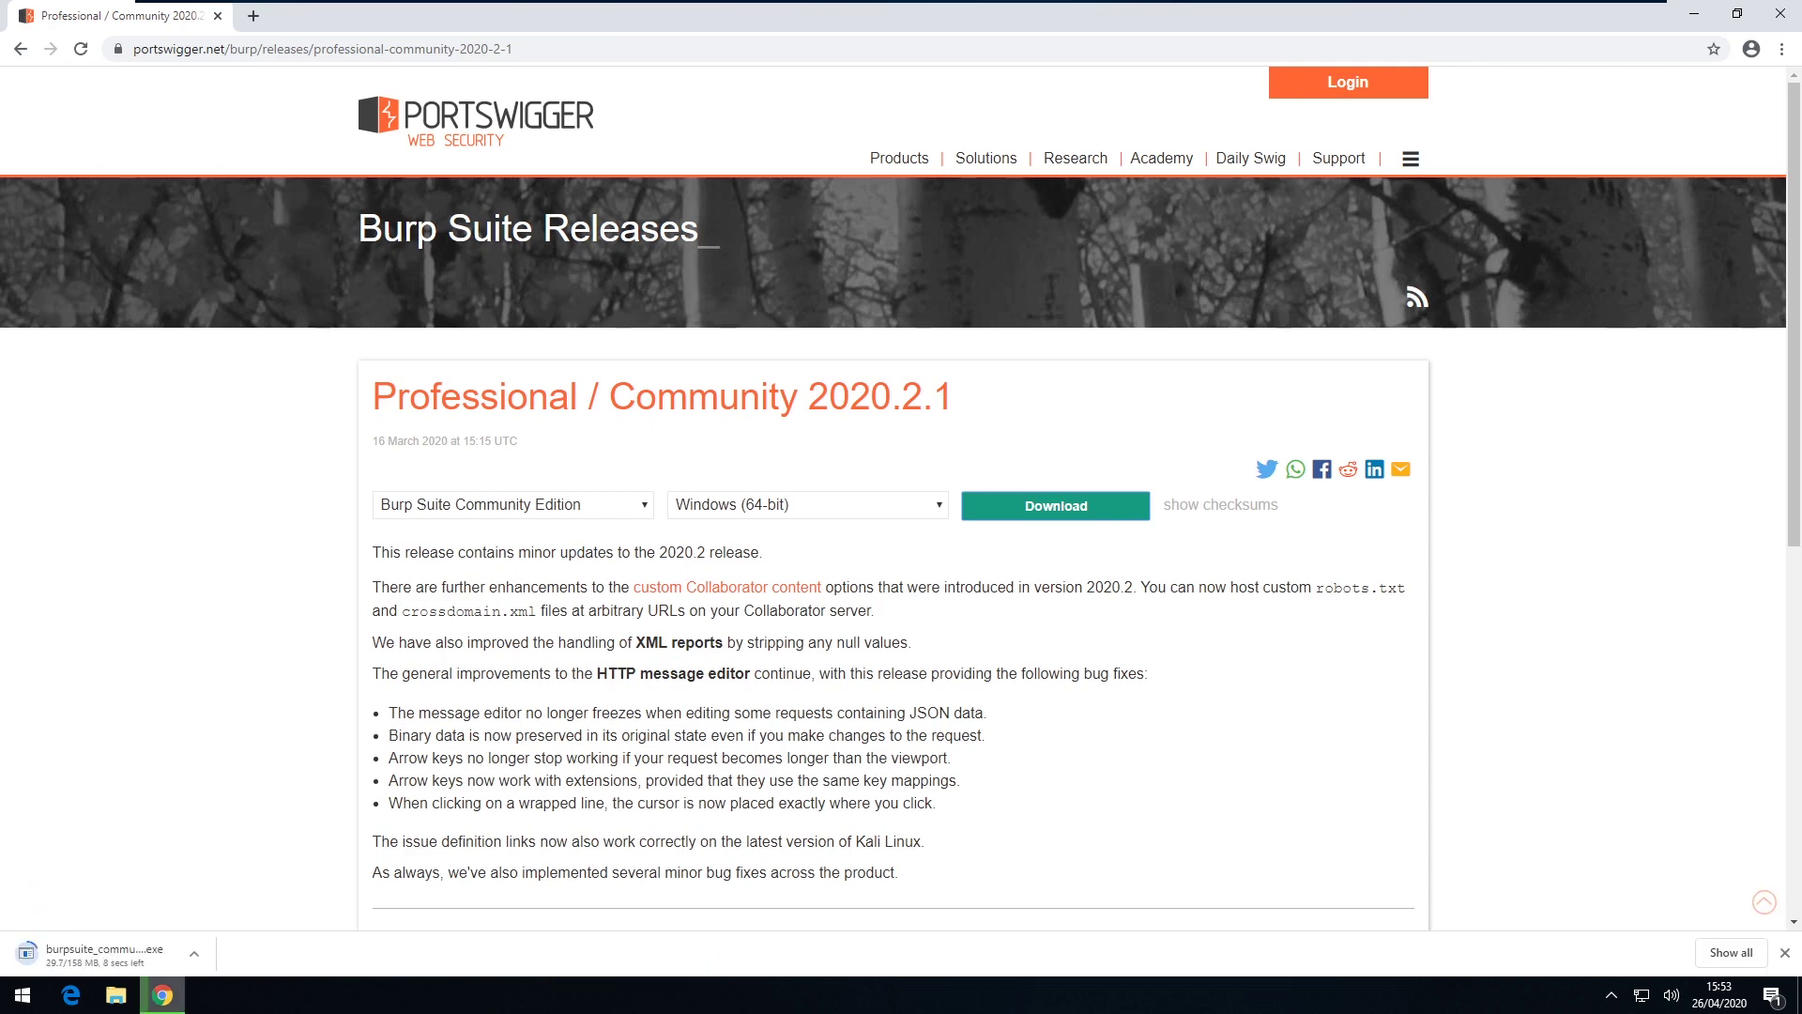
pyautogui.click(112, 957)
# Configure File Explorer's folder options to show hidden files, folders and drives, known file extensions and protected operating system files.
pyautogui.press('super+e')
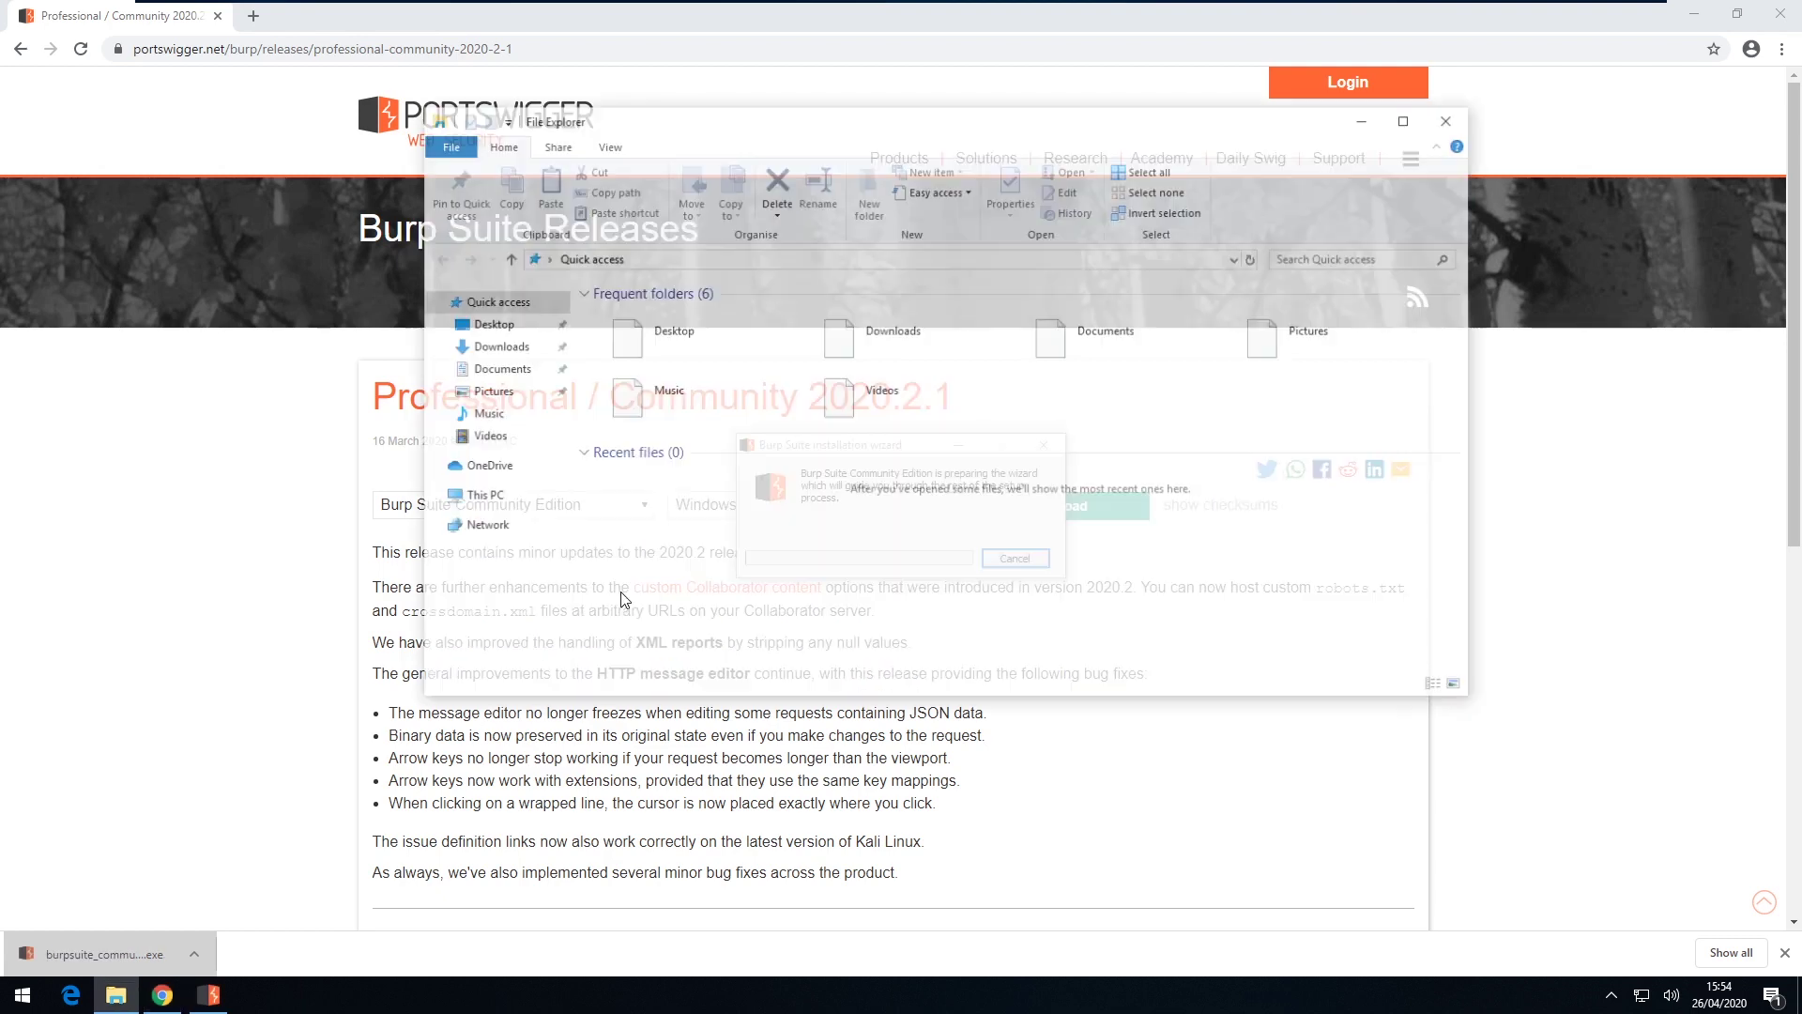
pyautogui.click(601, 145)
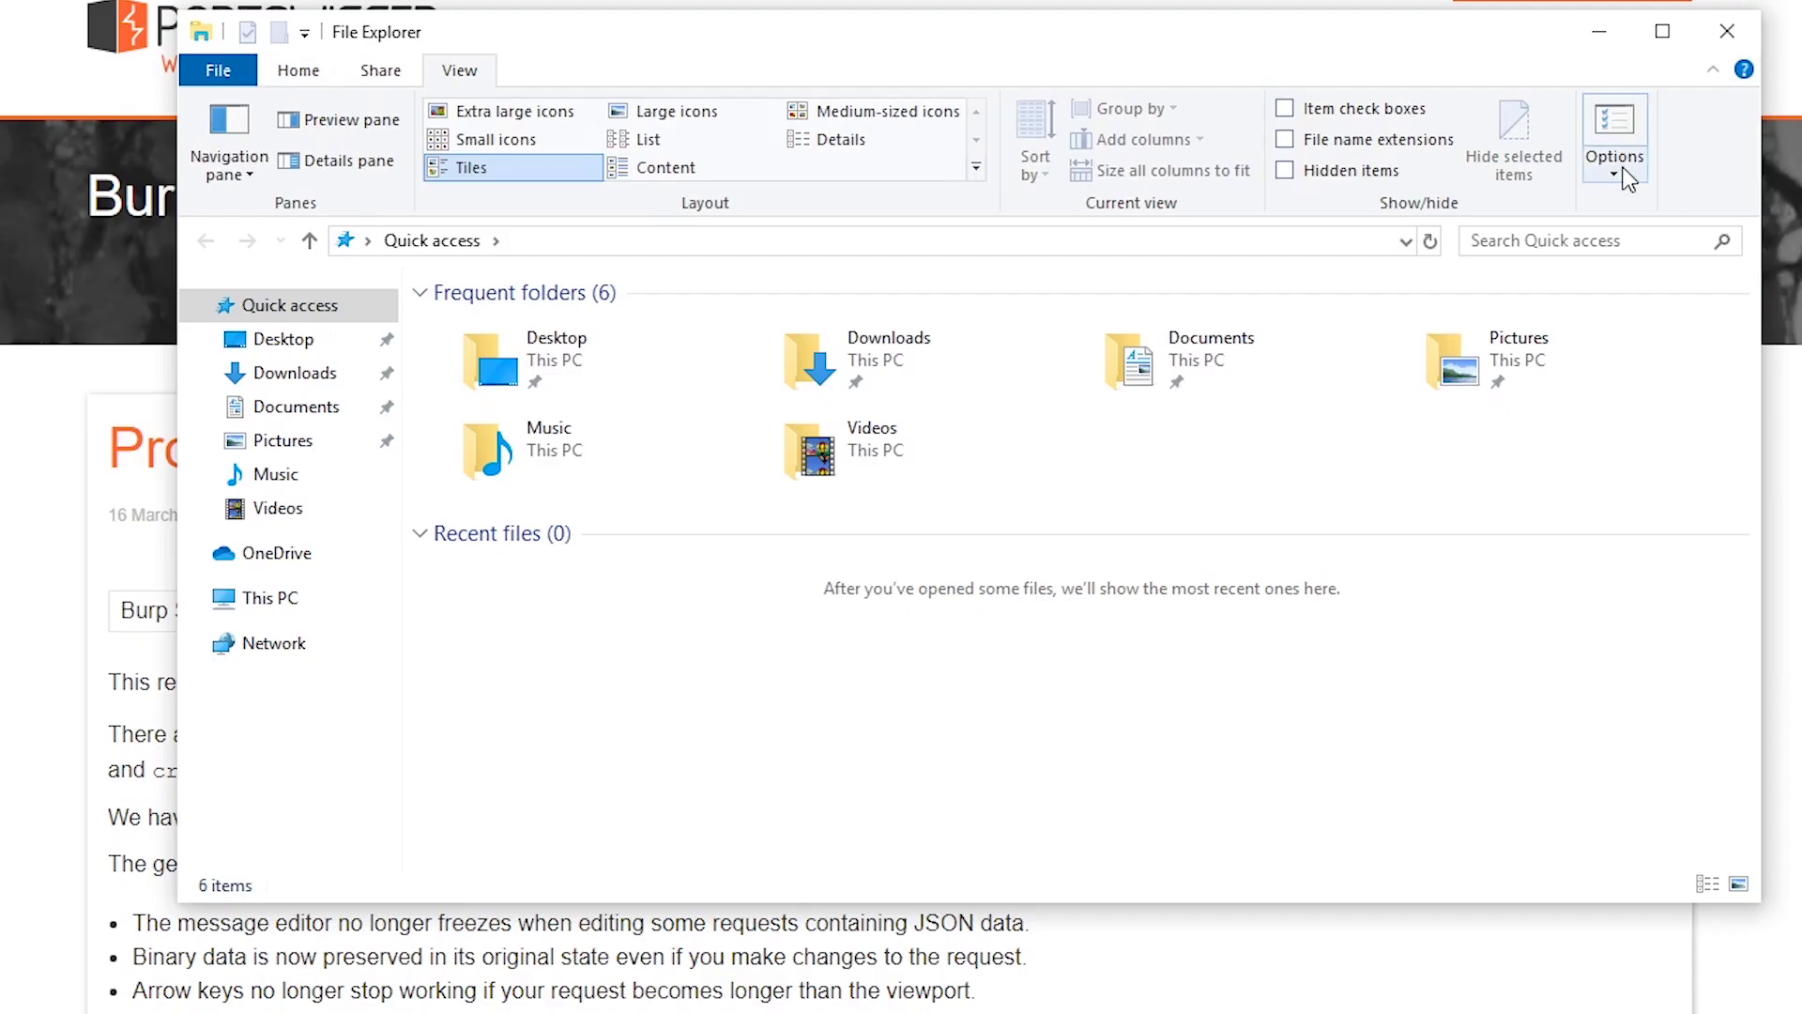
pyautogui.click(1627, 177)
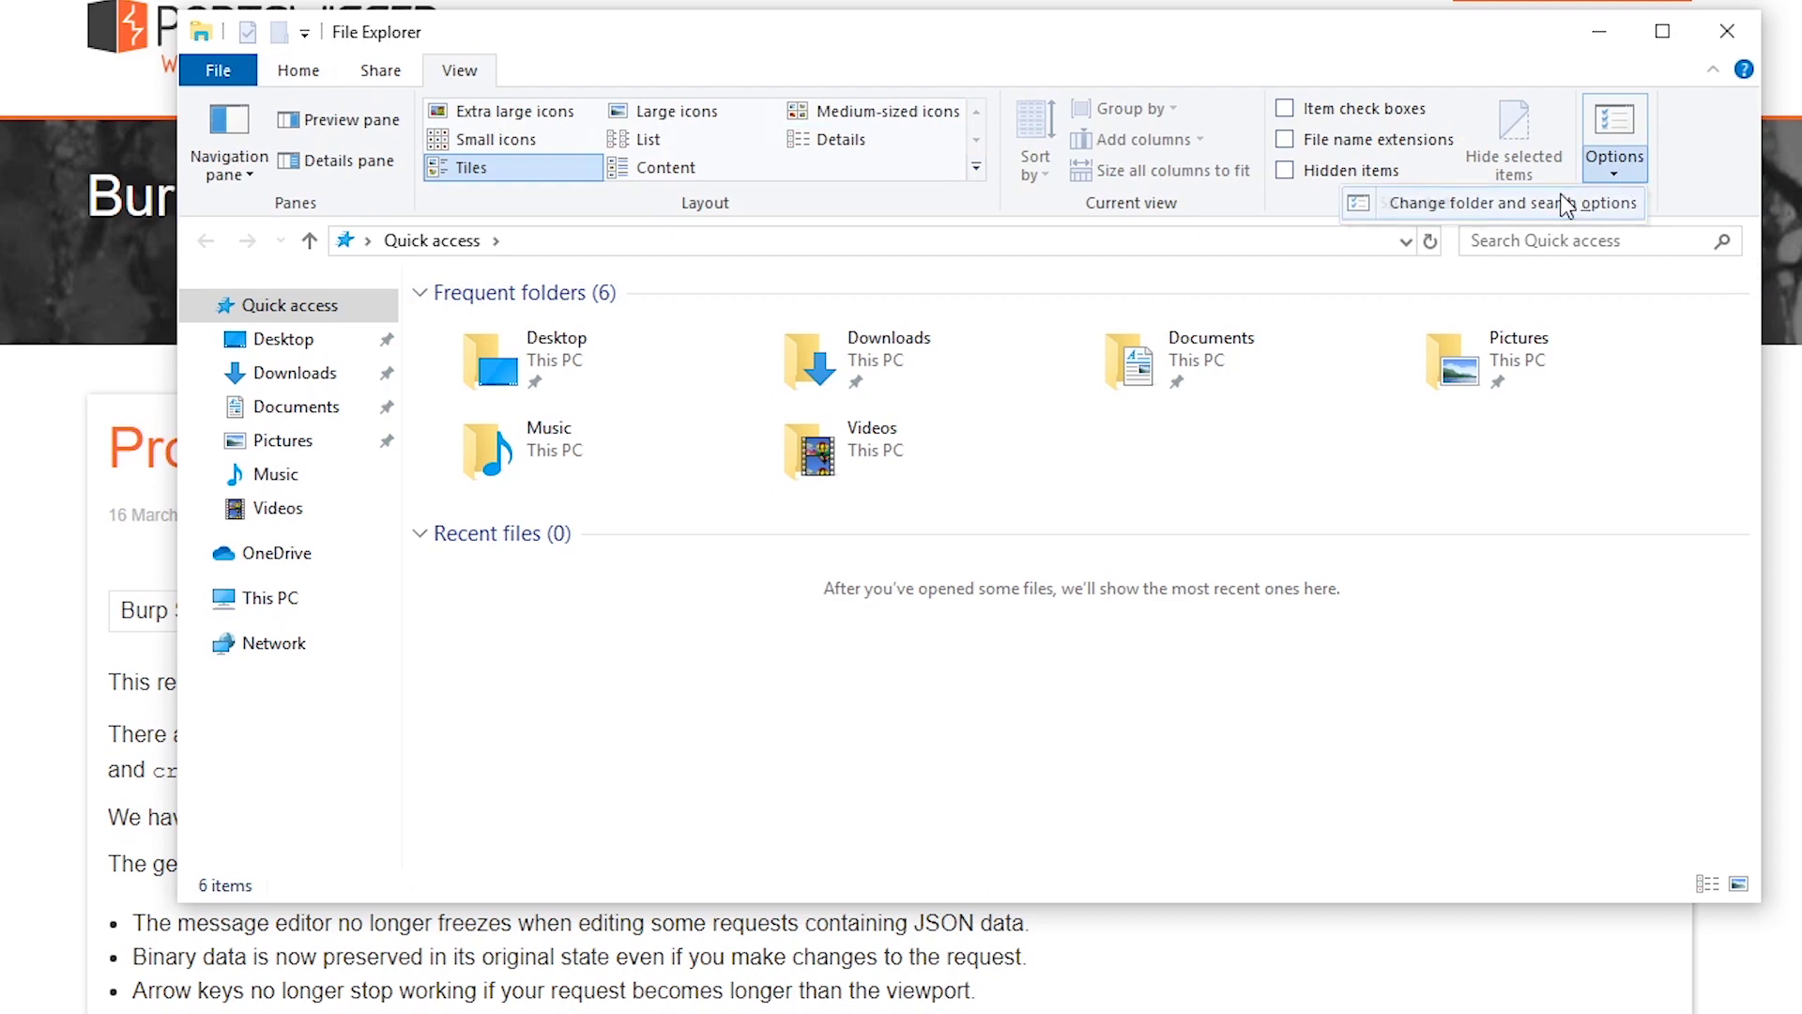
pyautogui.click(1565, 205)
pyautogui.click(317, 362)
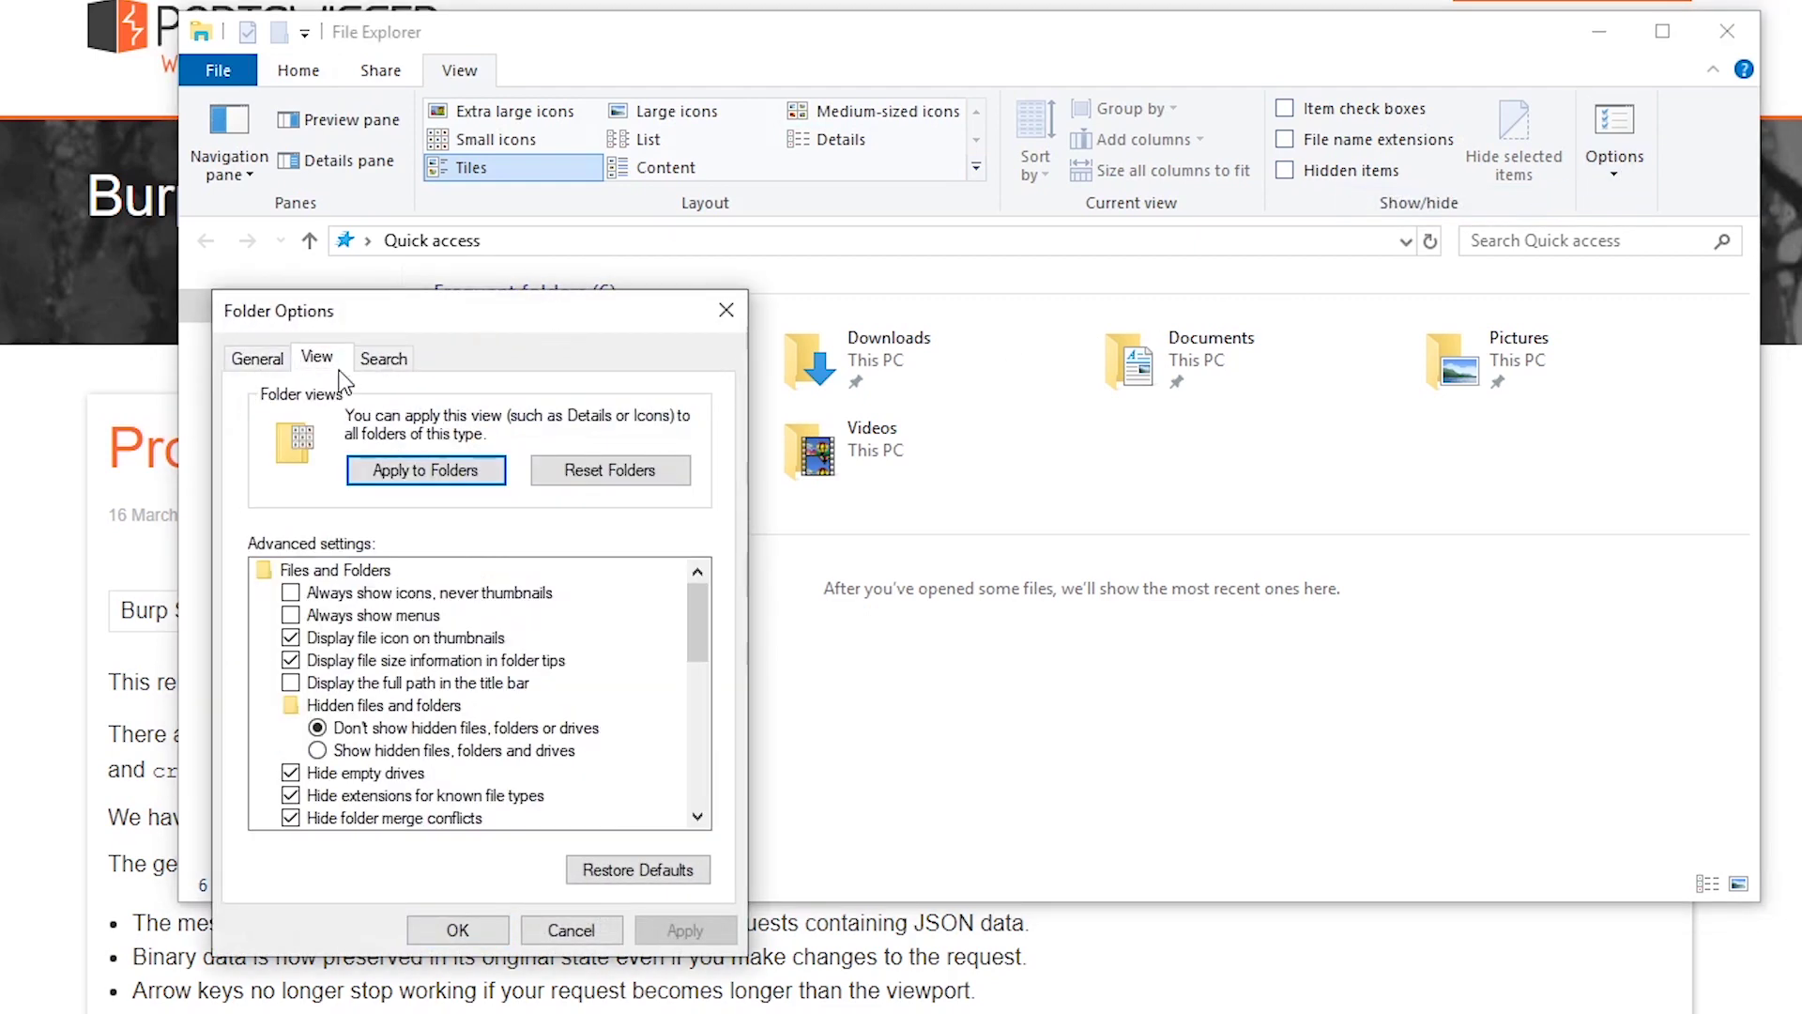
pyautogui.click(318, 751)
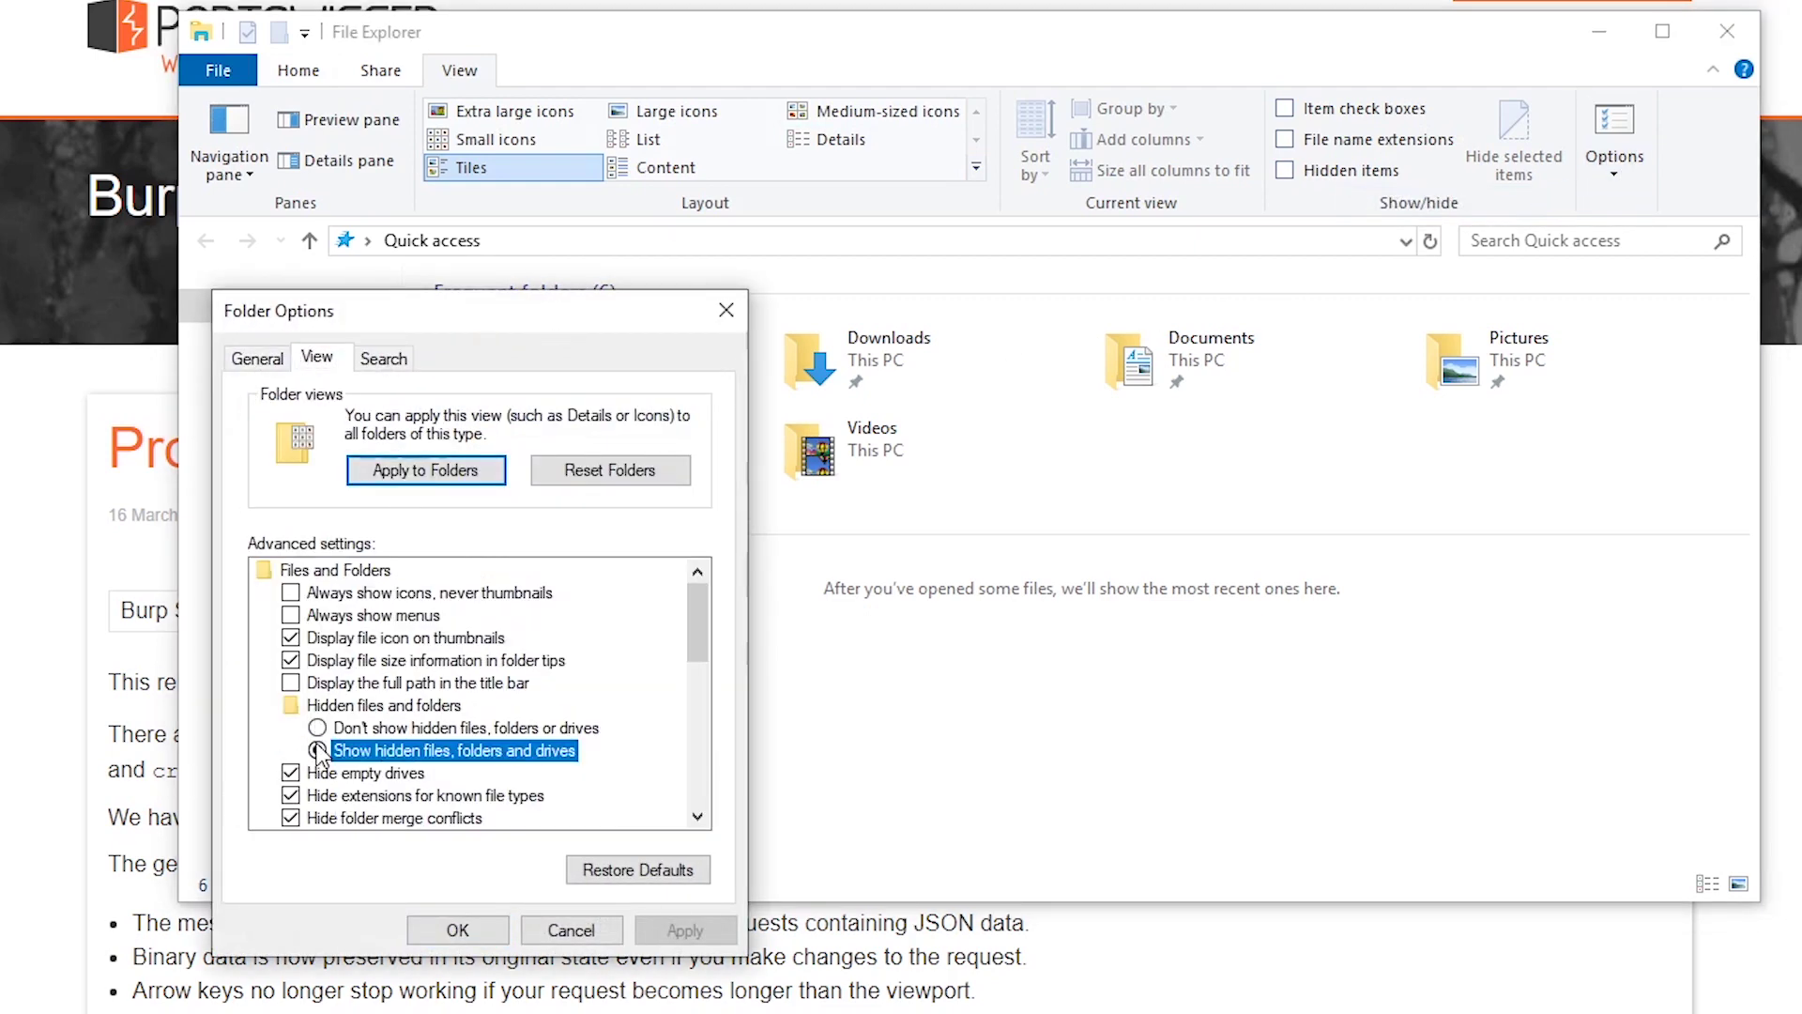
pyautogui.click(298, 794)
pyautogui.moveTo(698, 622); pyautogui.dragTo(699, 648)
pyautogui.click(291, 751)
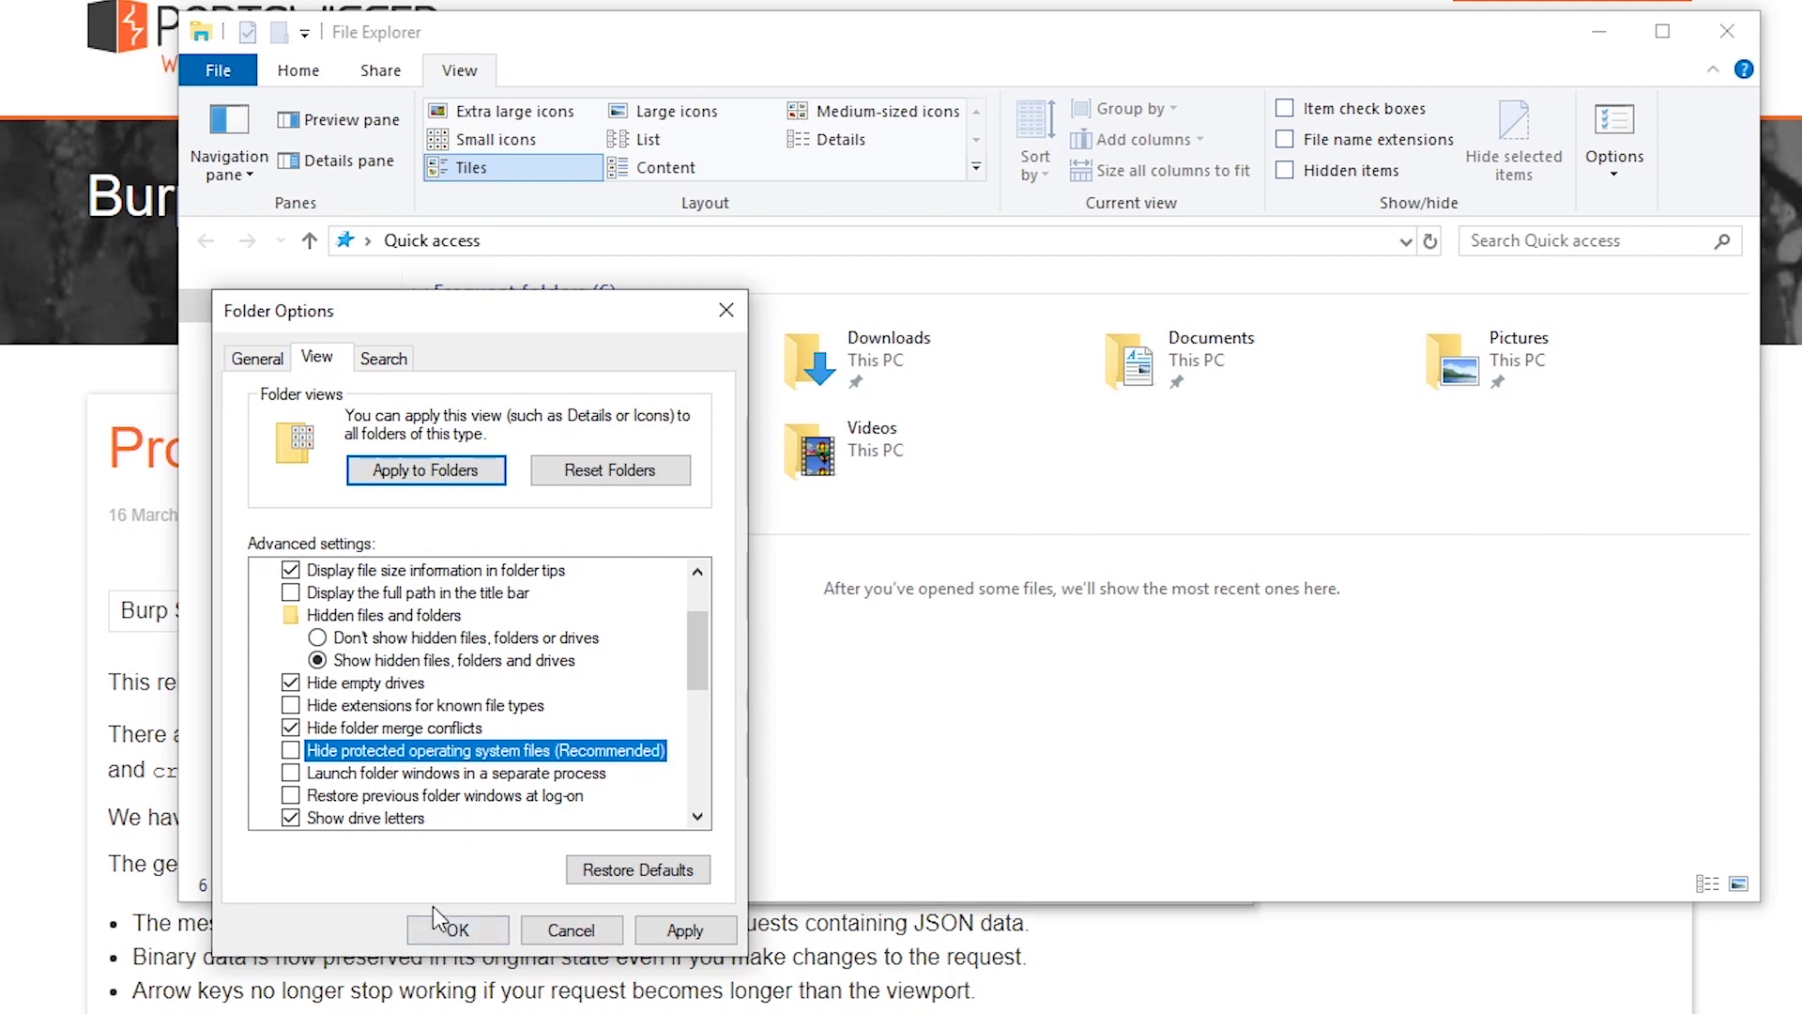
pyautogui.click(457, 930)
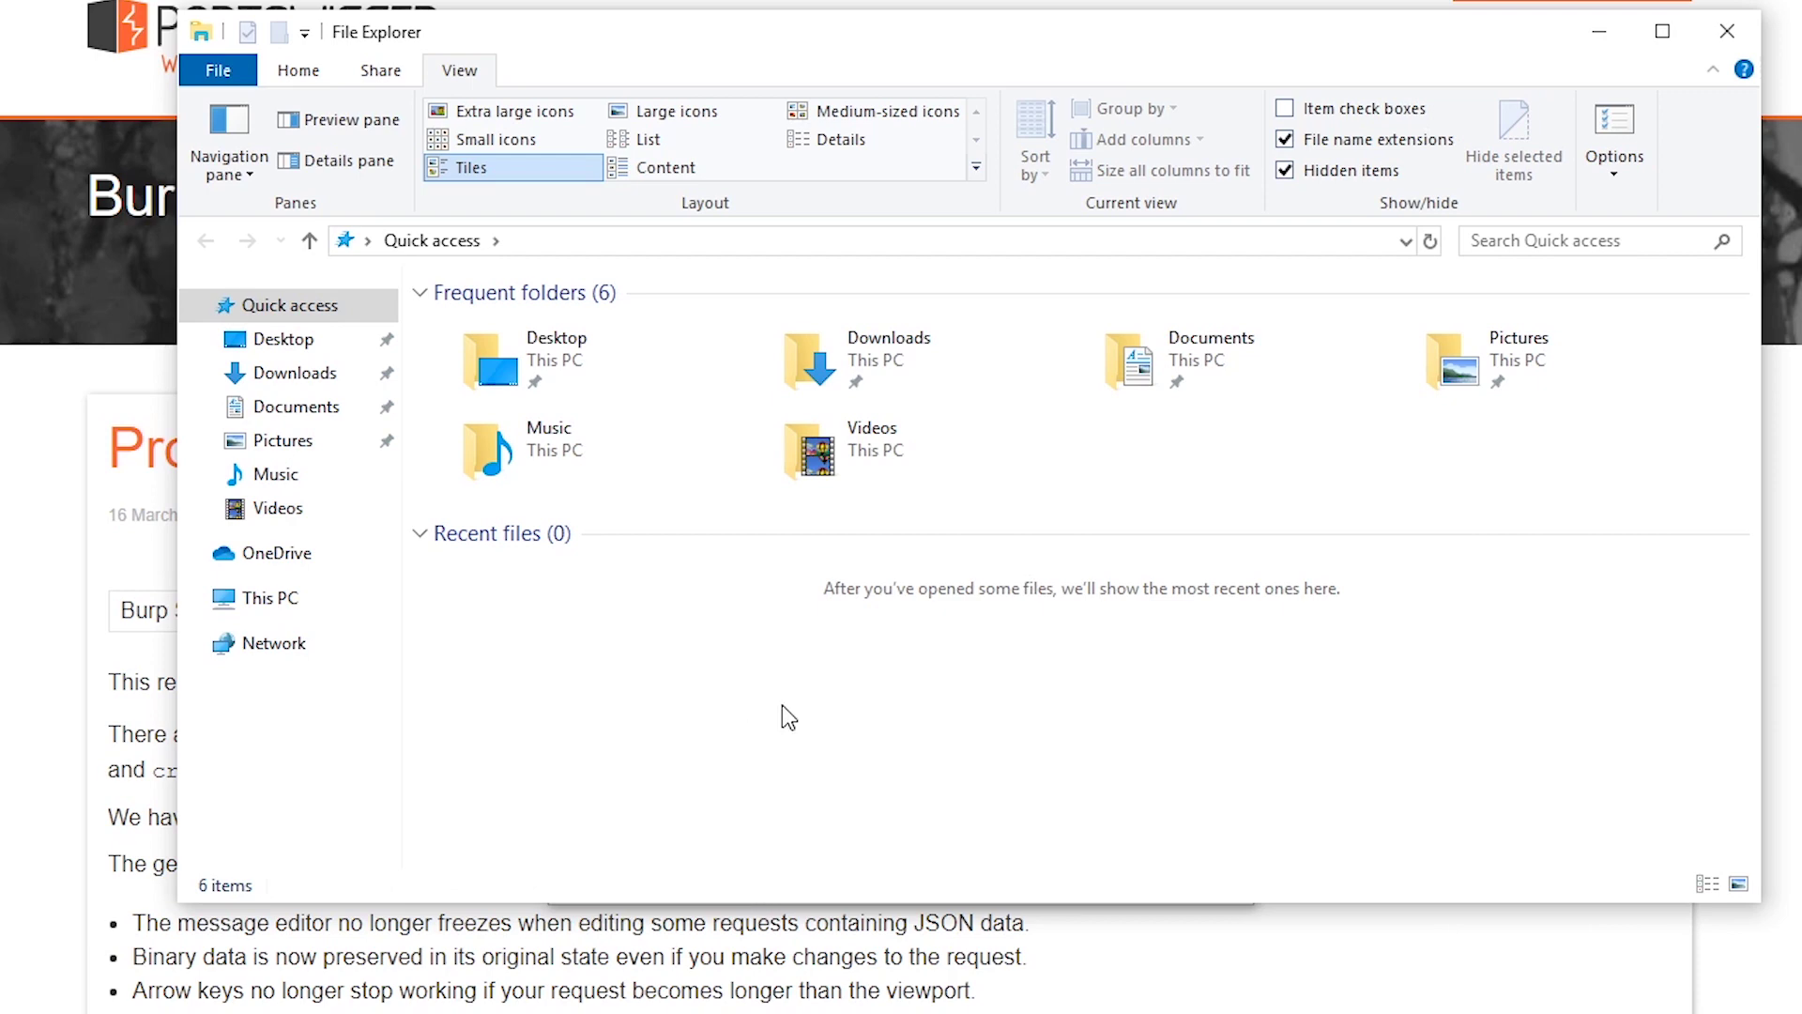
# Examine the root of Local Disk (C:) for hidden and system files, and close File Explorer.
pyautogui.click(272, 601)
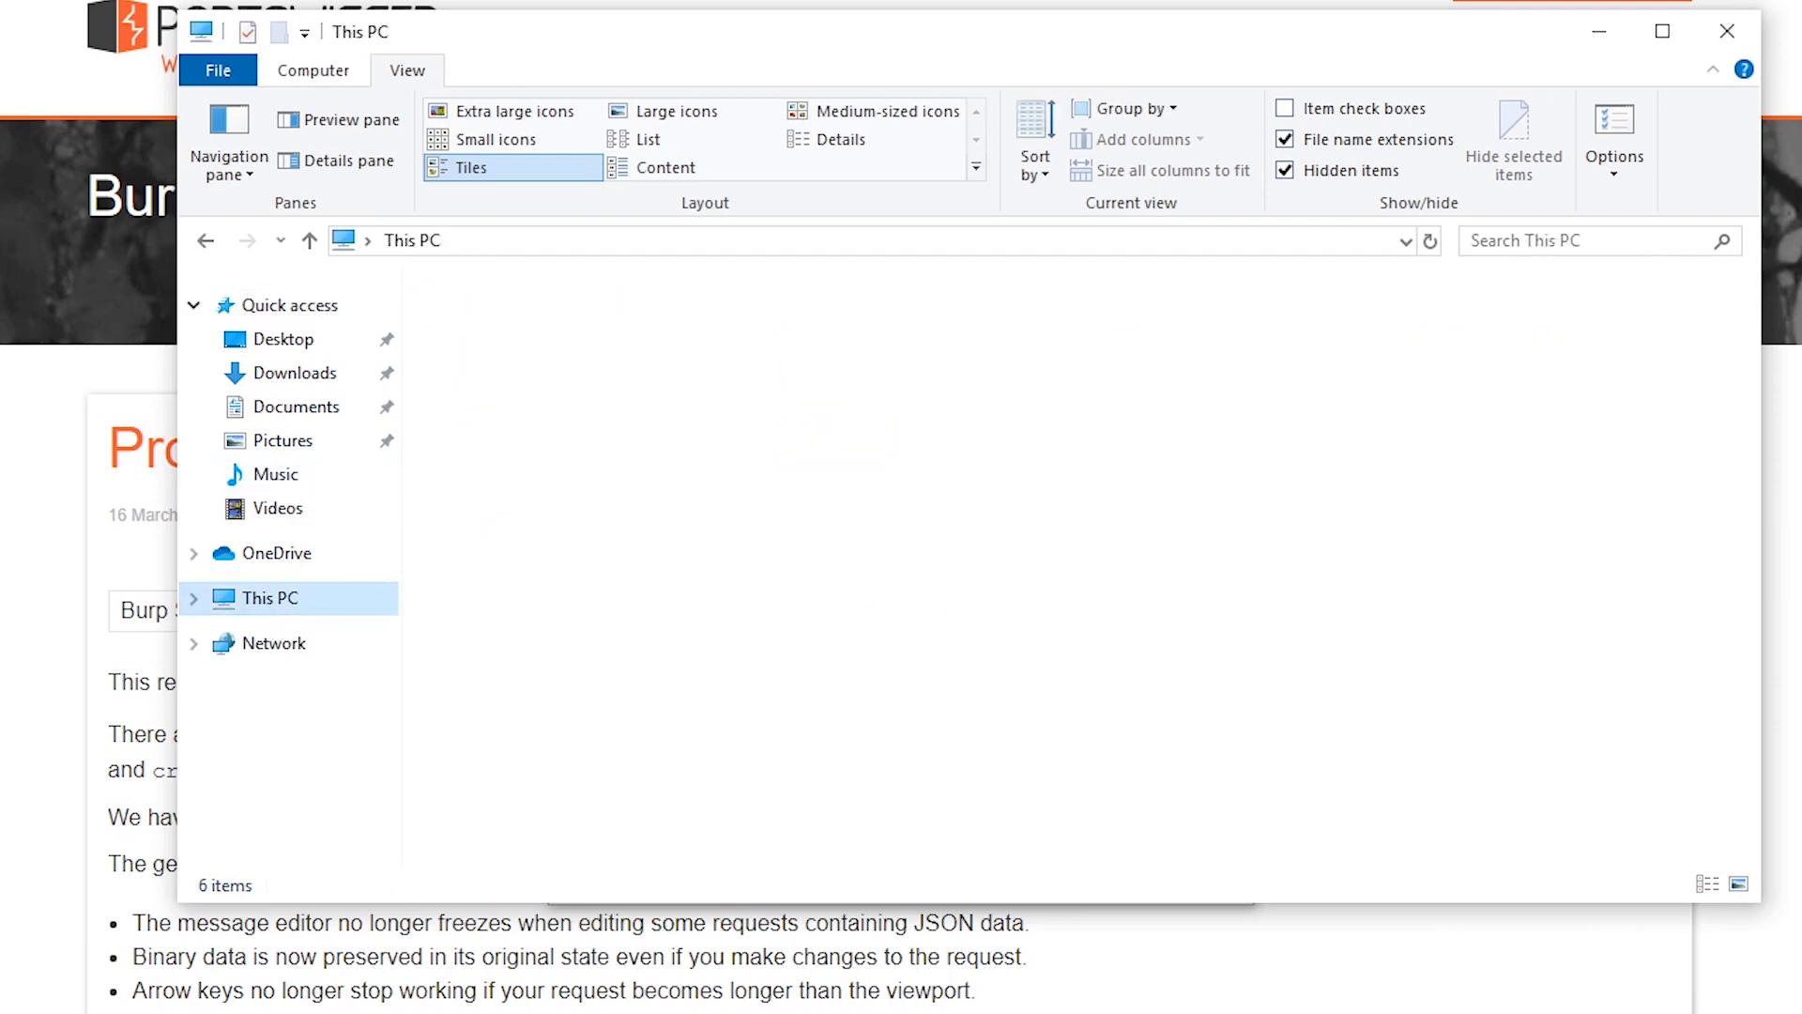
pyautogui.click(826, 624)
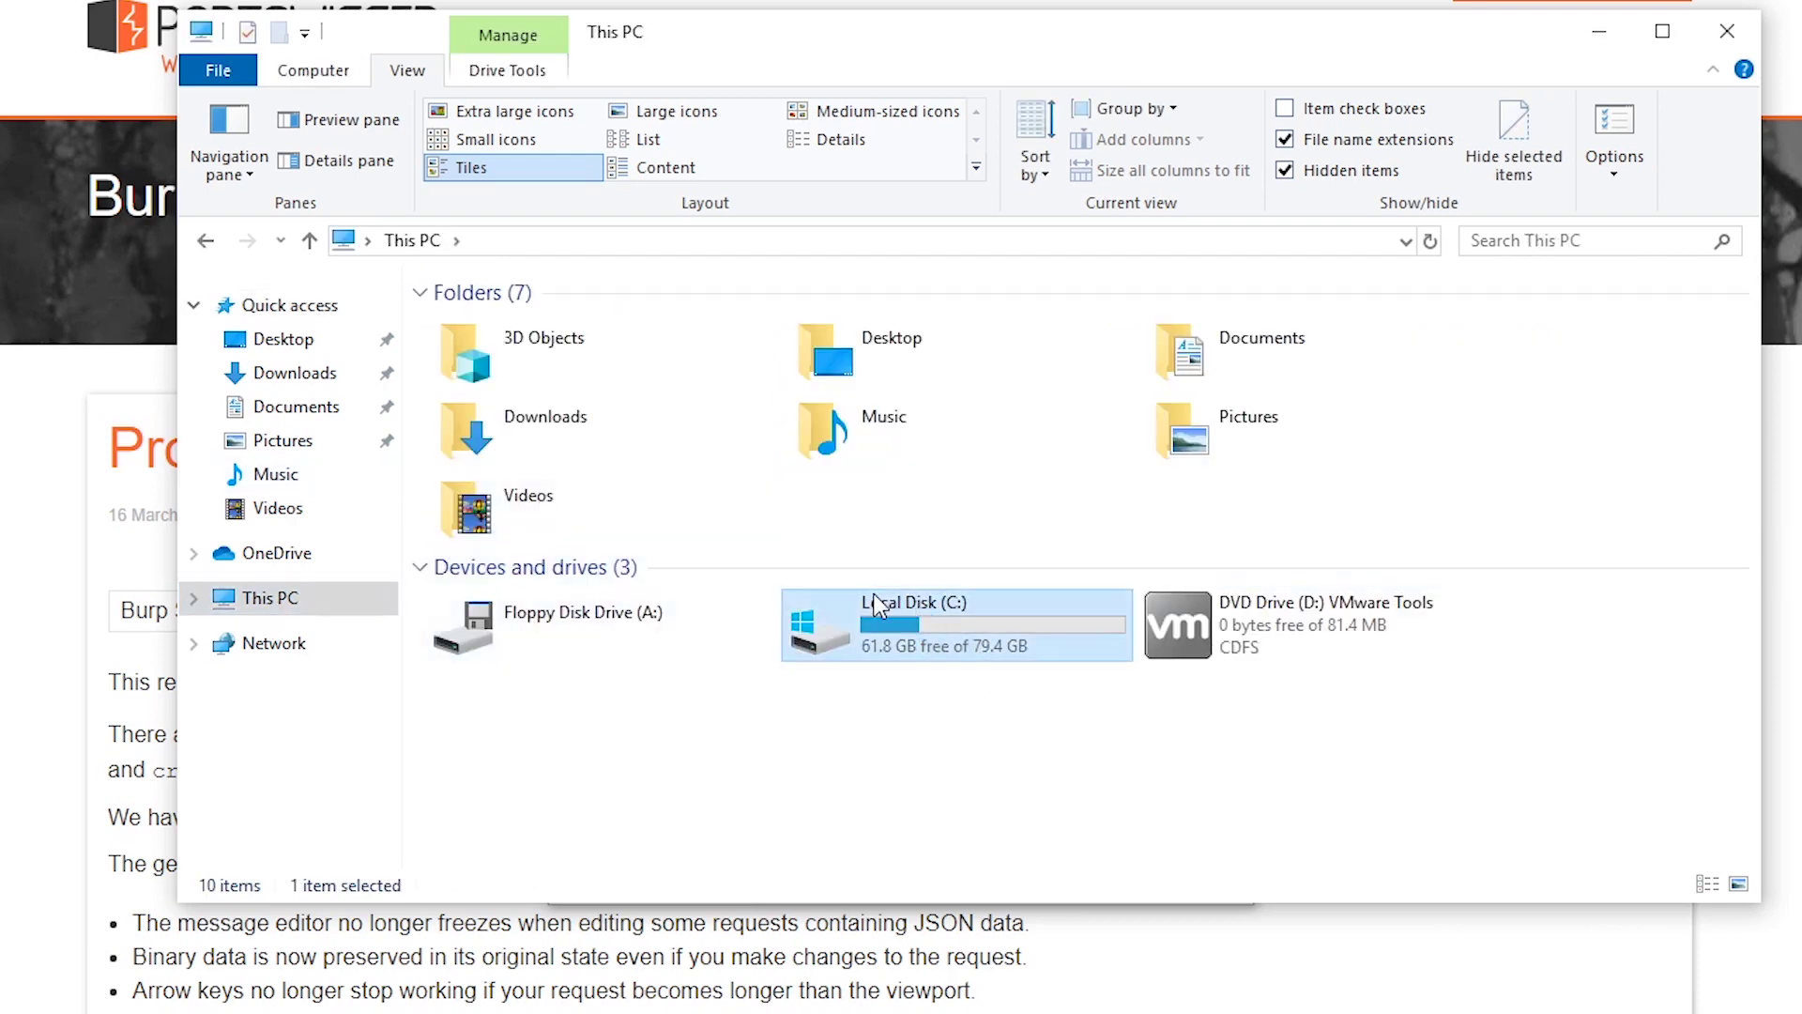
pyautogui.doubleClick(826, 624)
pyautogui.click(514, 627)
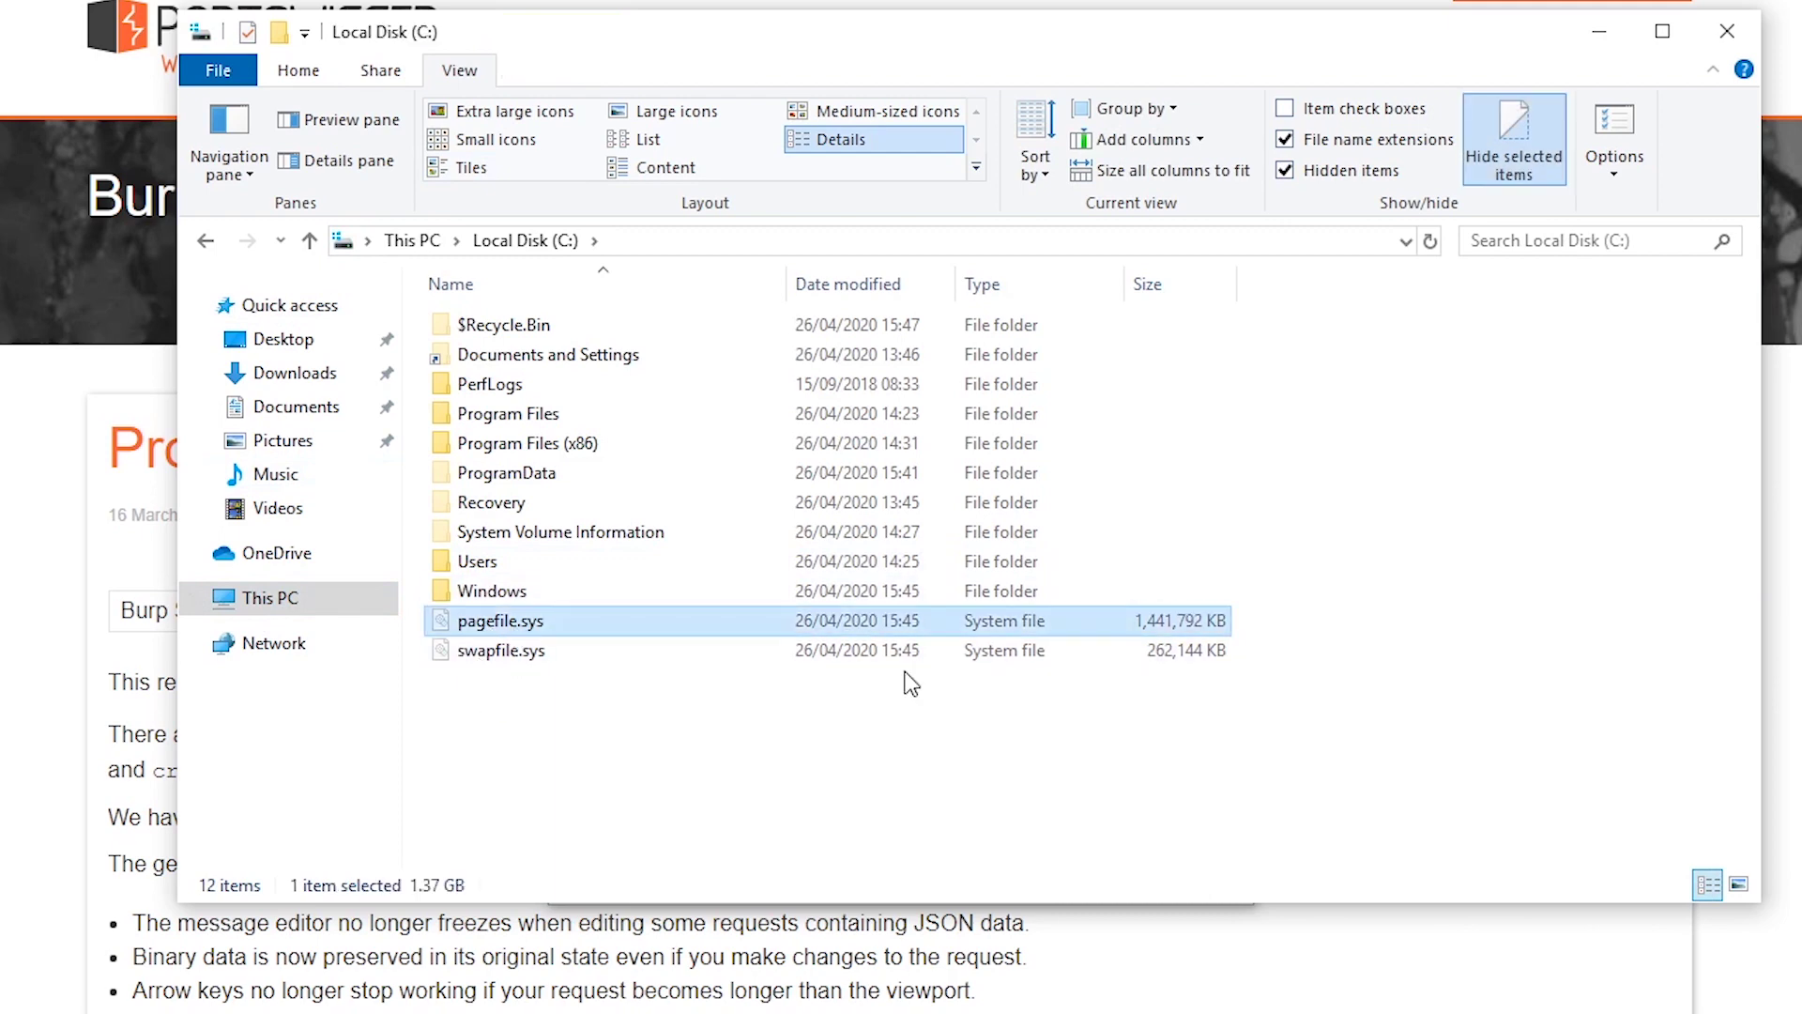
pyautogui.click(595, 732)
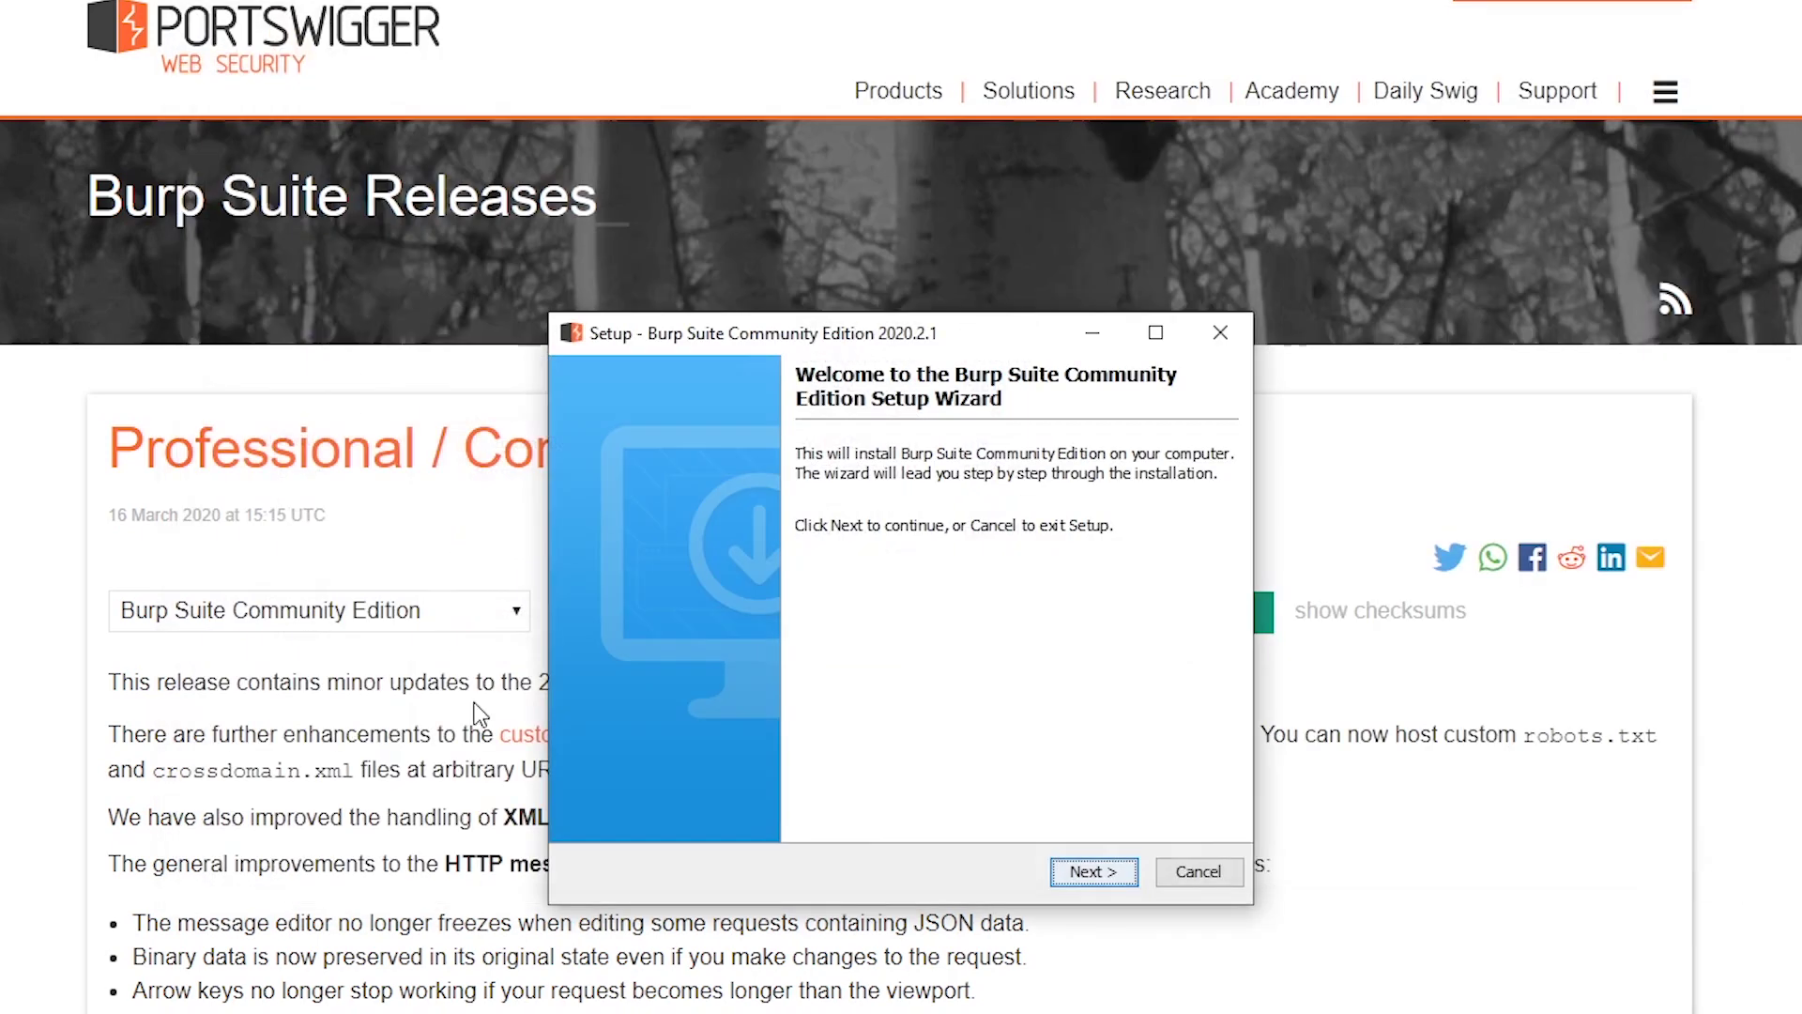
pyautogui.click(1728, 31)
# Install Burp Suite Community Edition to C:\Program Files\BurpSuiteCommunity with the default shortcut settings.
pyautogui.click(1091, 875)
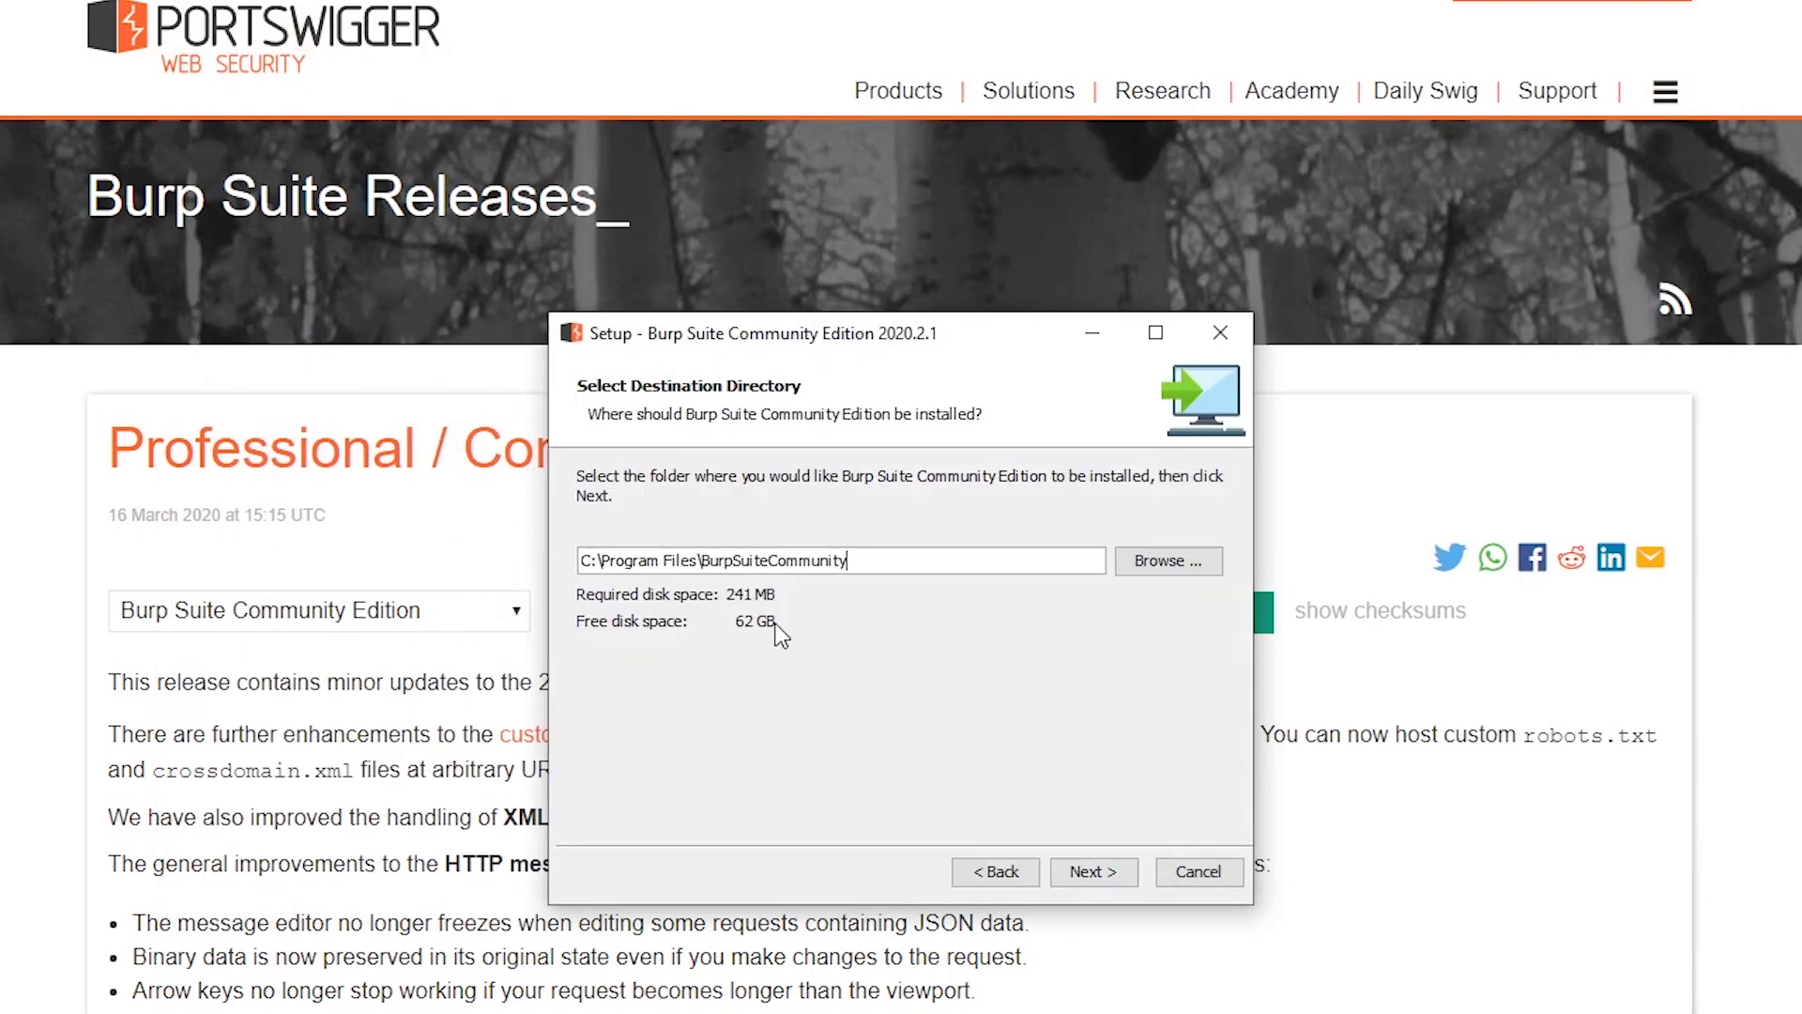
pyautogui.click(1088, 886)
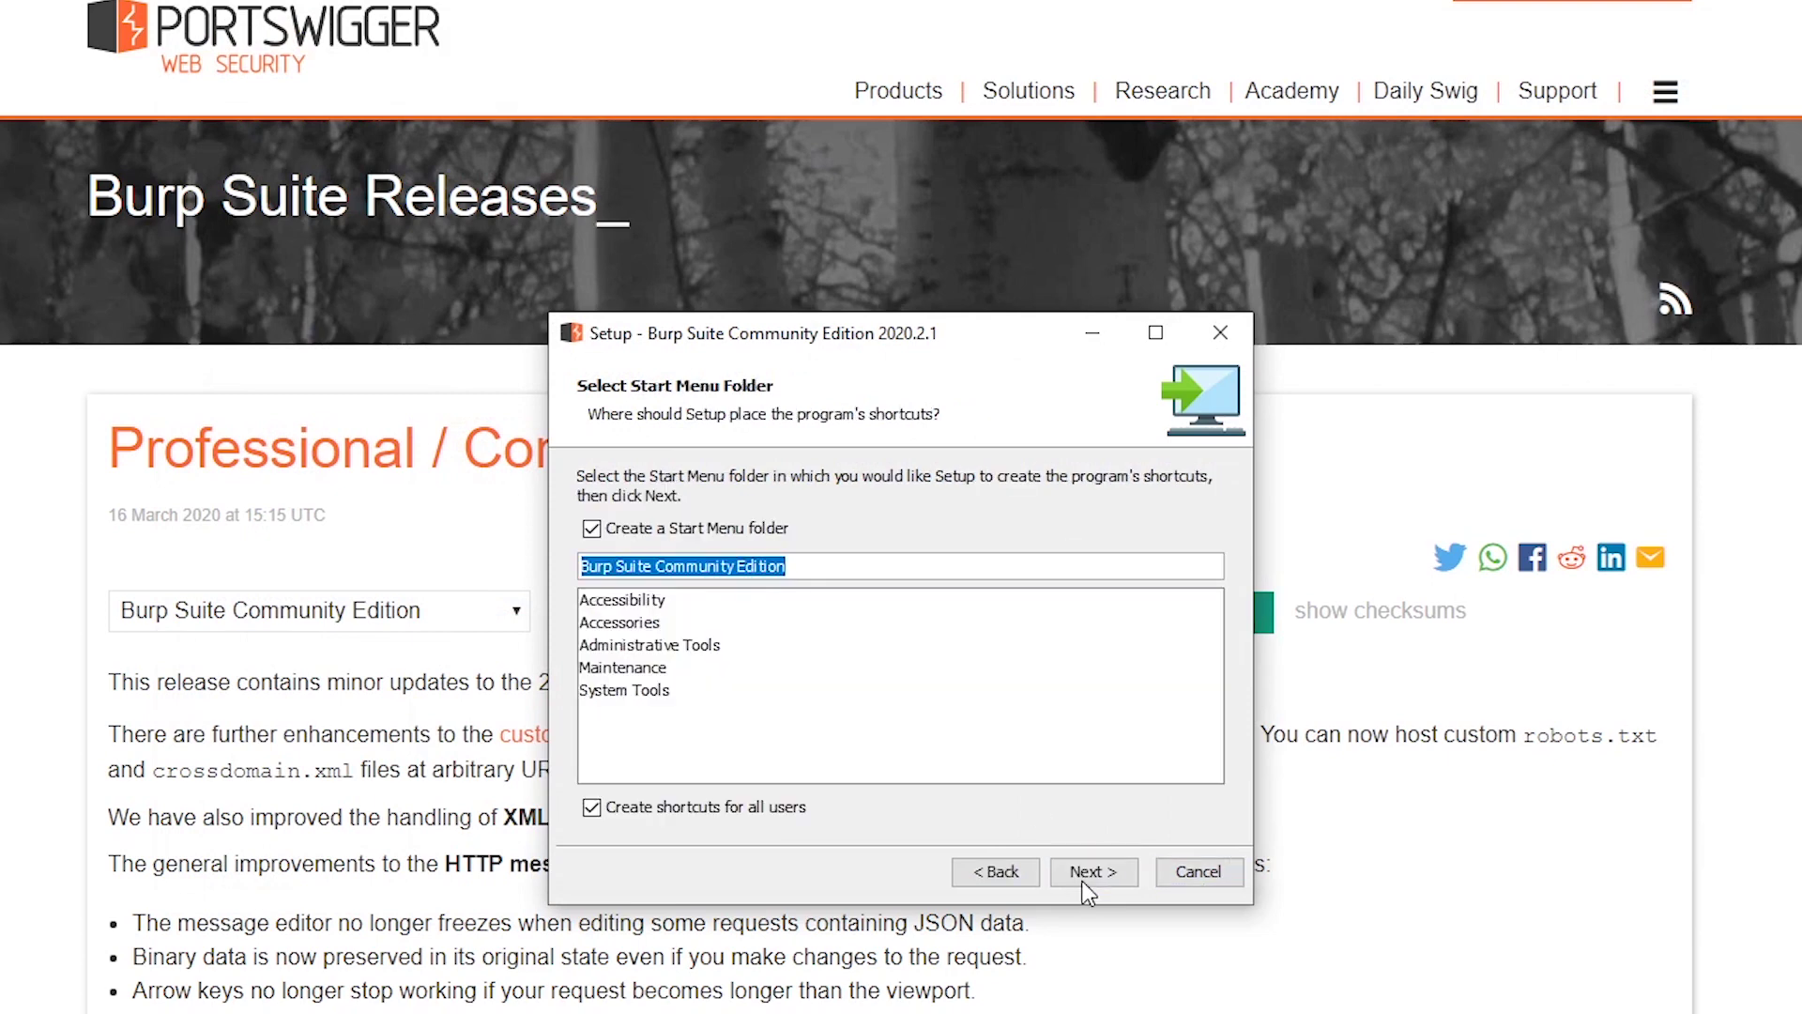
pyautogui.click(1084, 875)
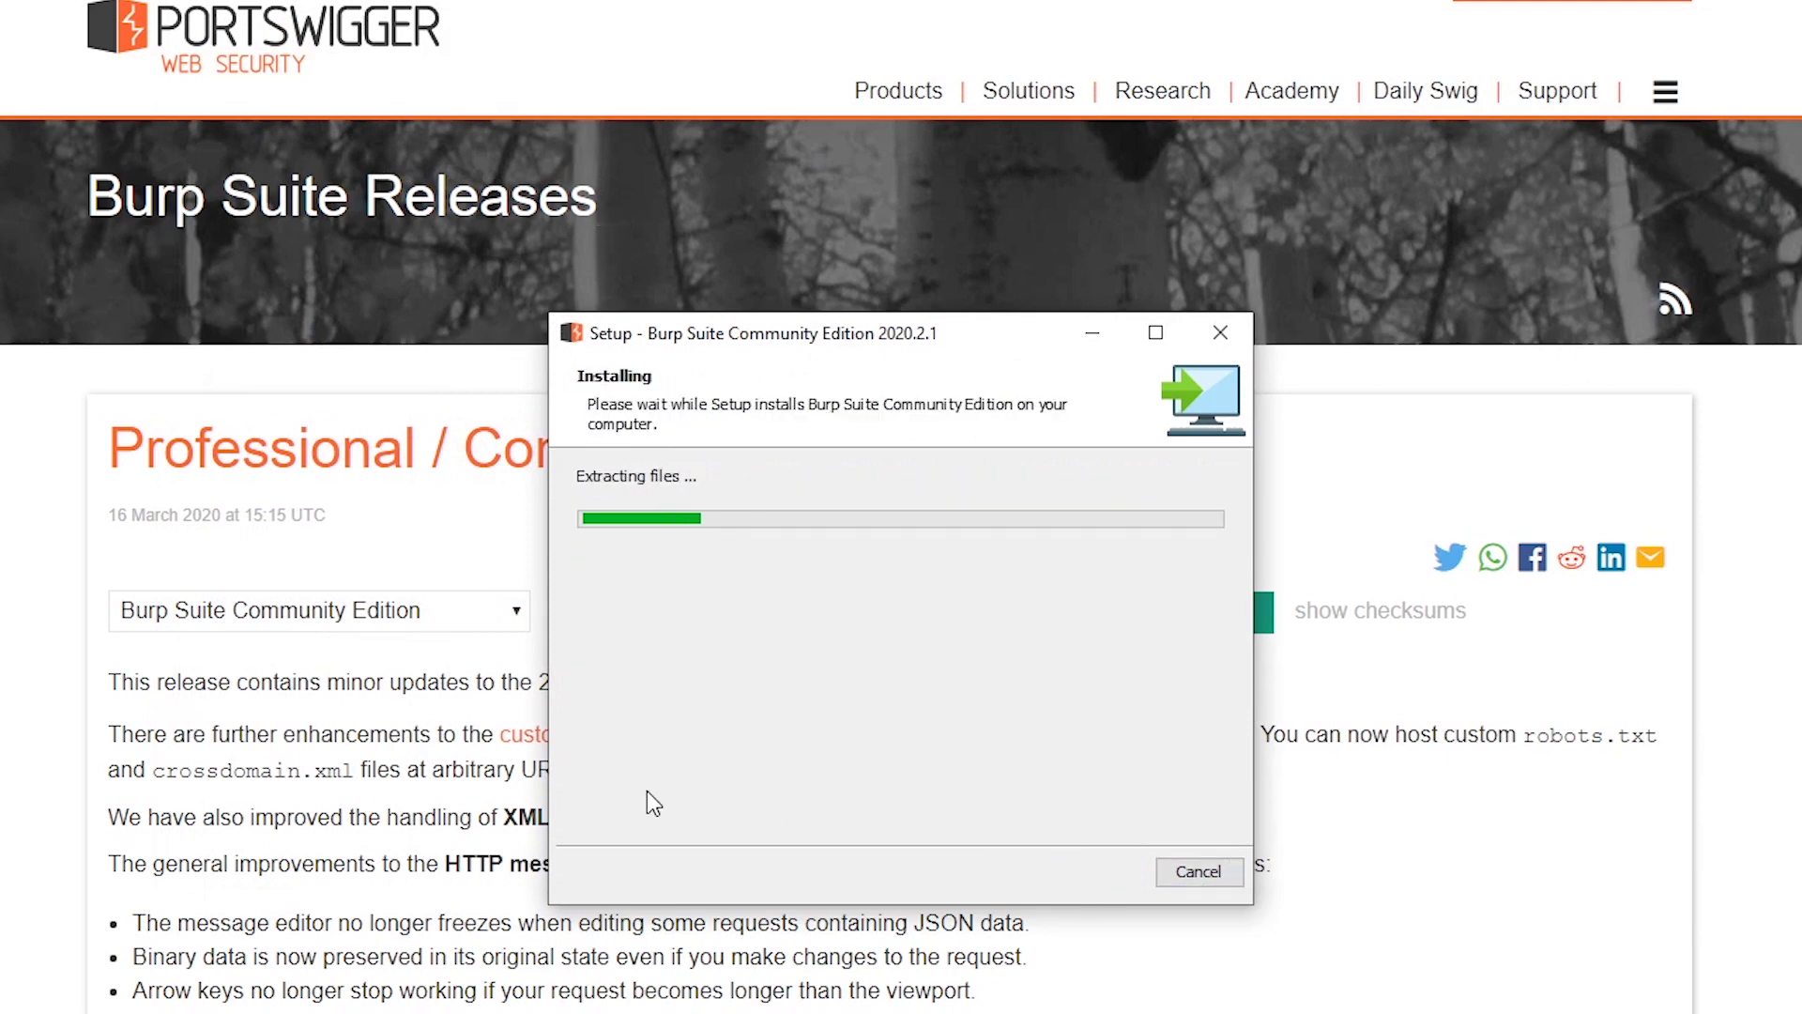
# Run firewall.cpl, turn off Windows Defender Firewall for both private and public networks, and close the firewall settings.
pyautogui.press('super')
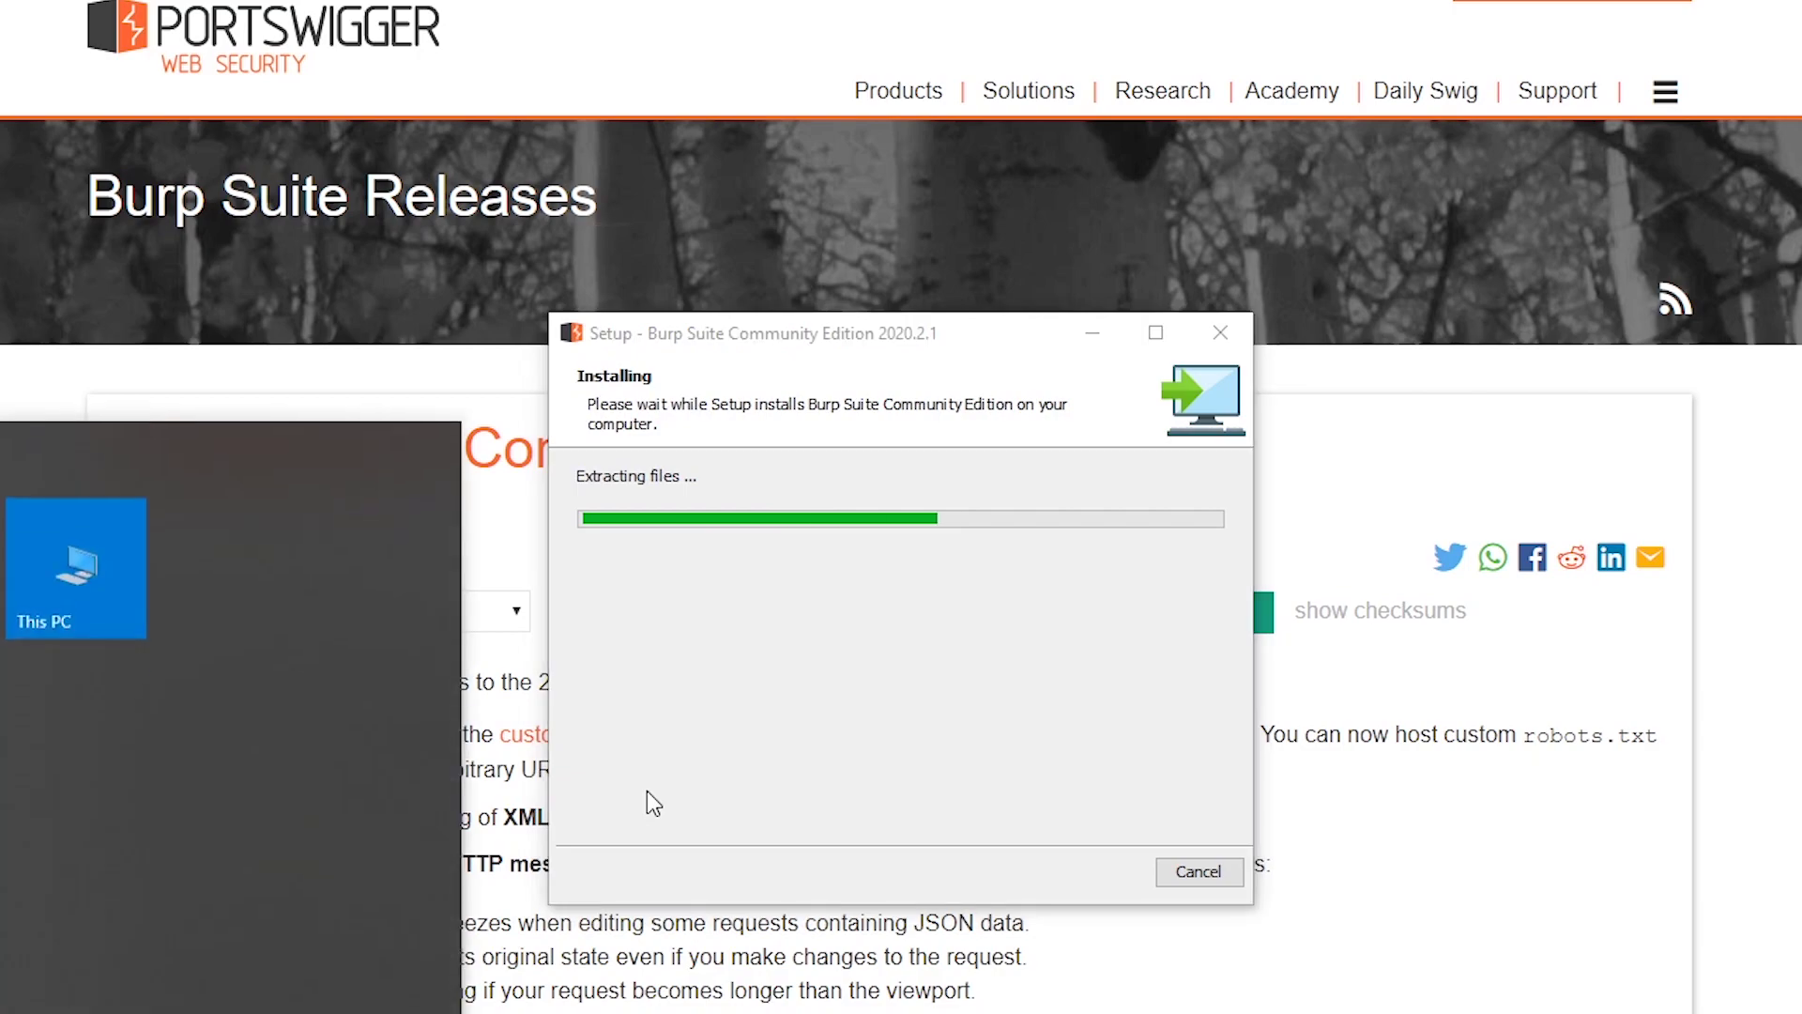
pyautogui.press('super+r')
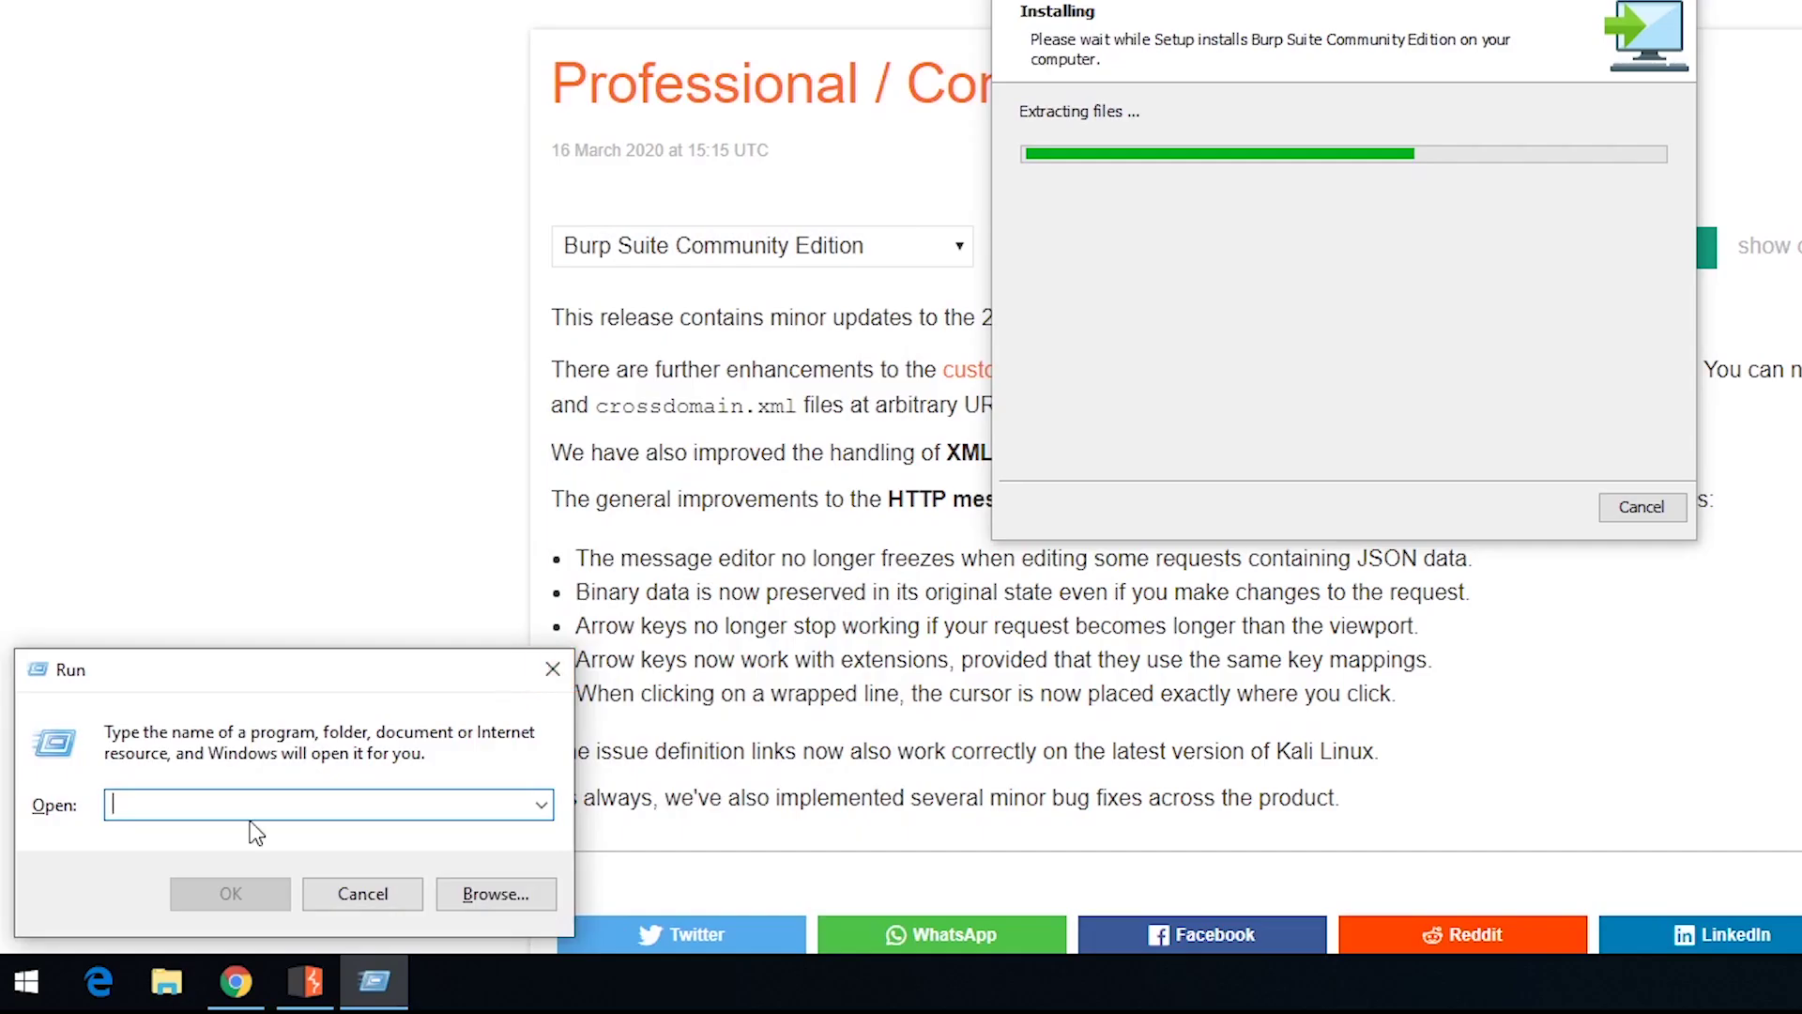
pyautogui.write('firewall.cpl')
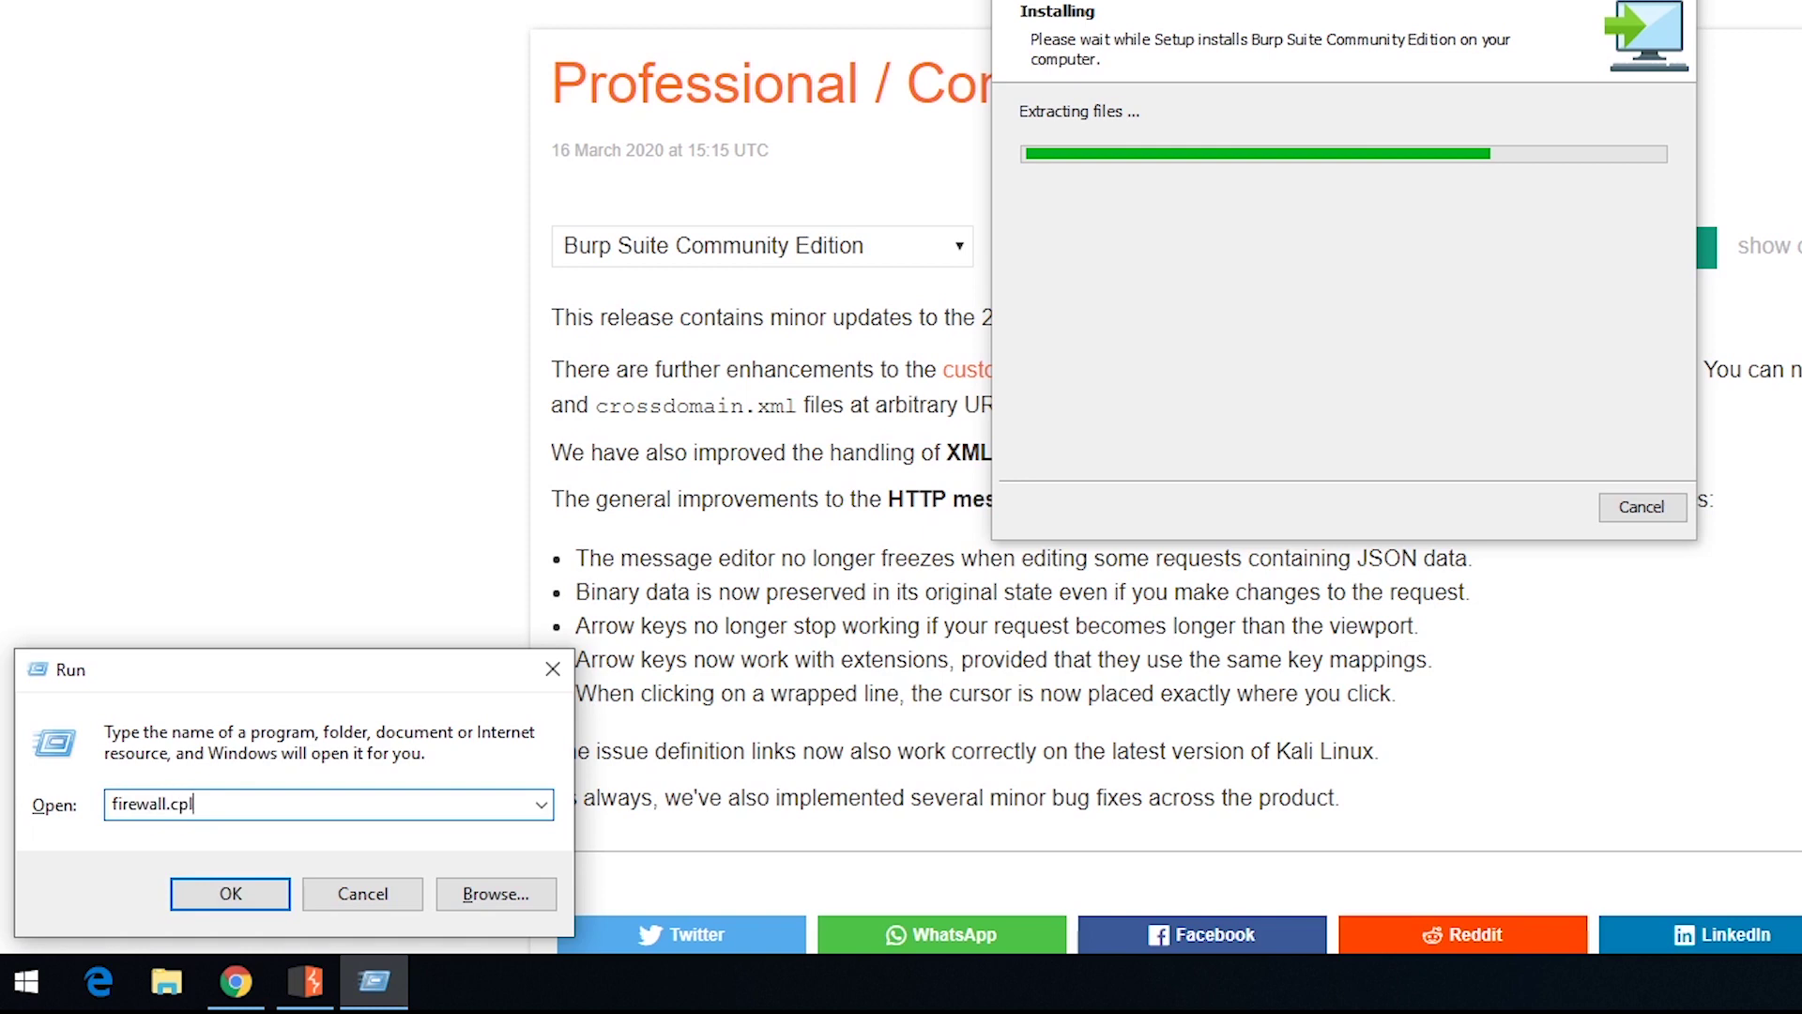
pyautogui.press('Return')
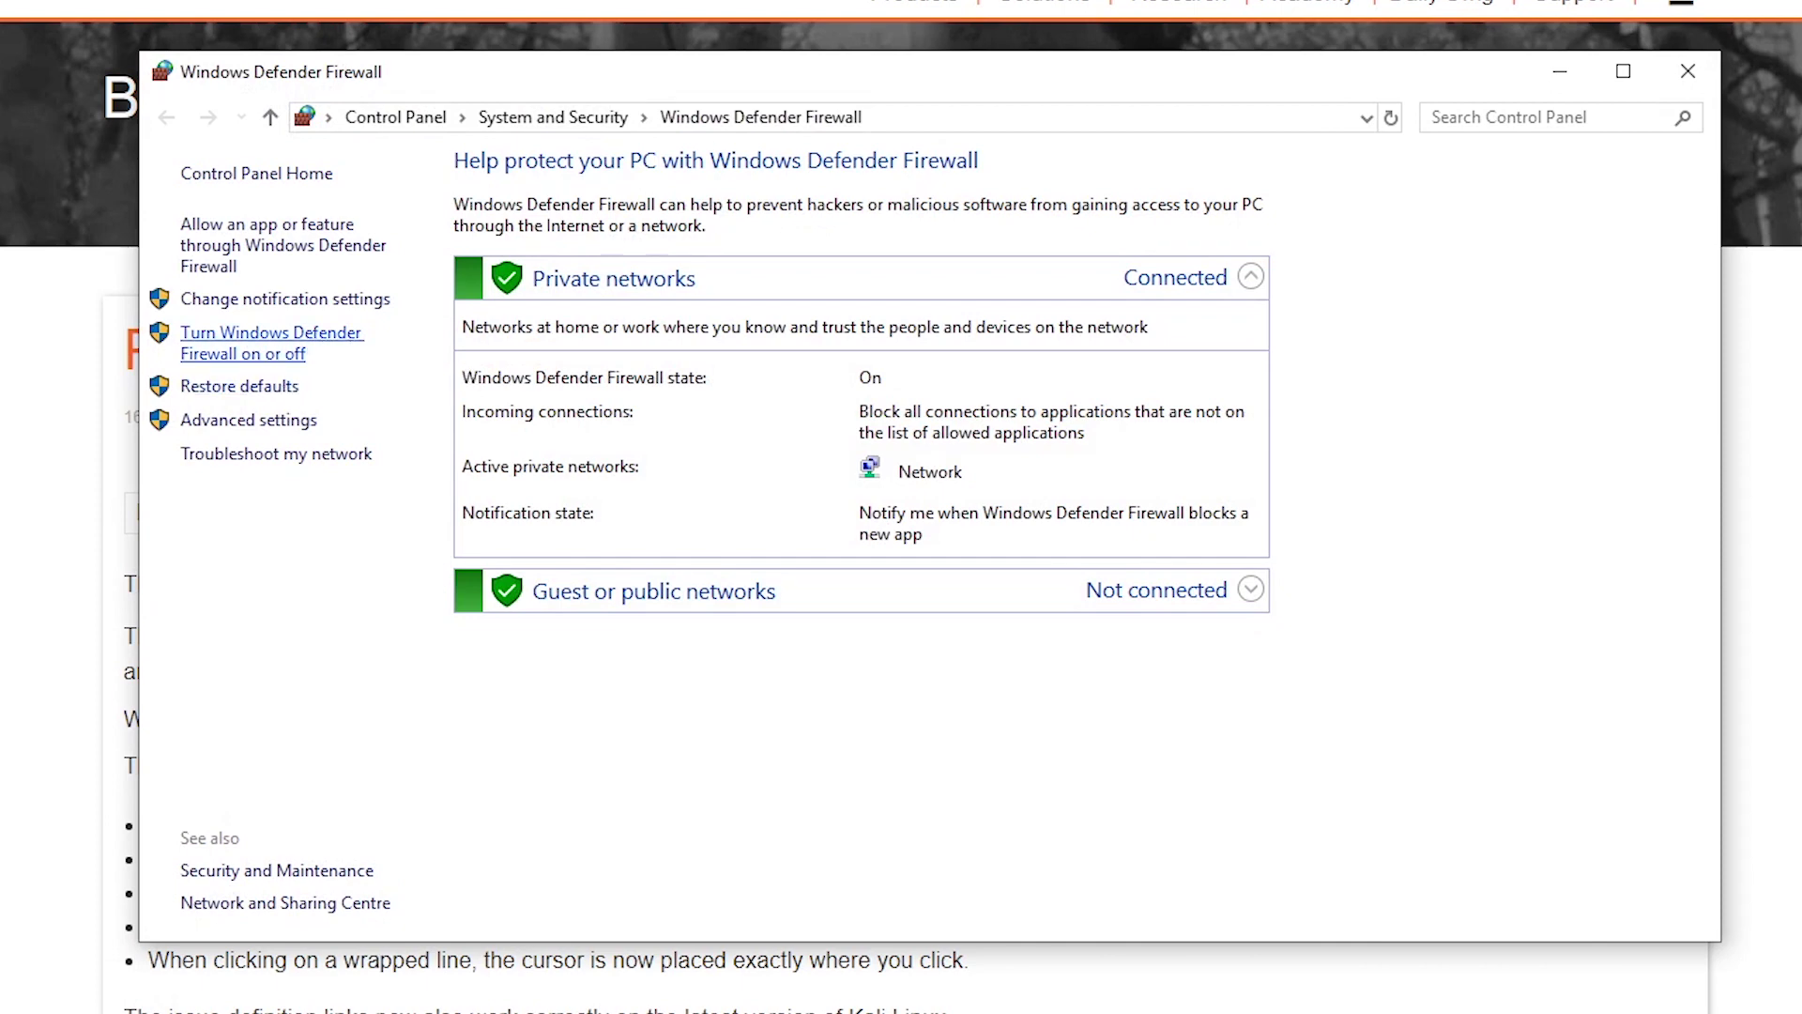
pyautogui.click(319, 344)
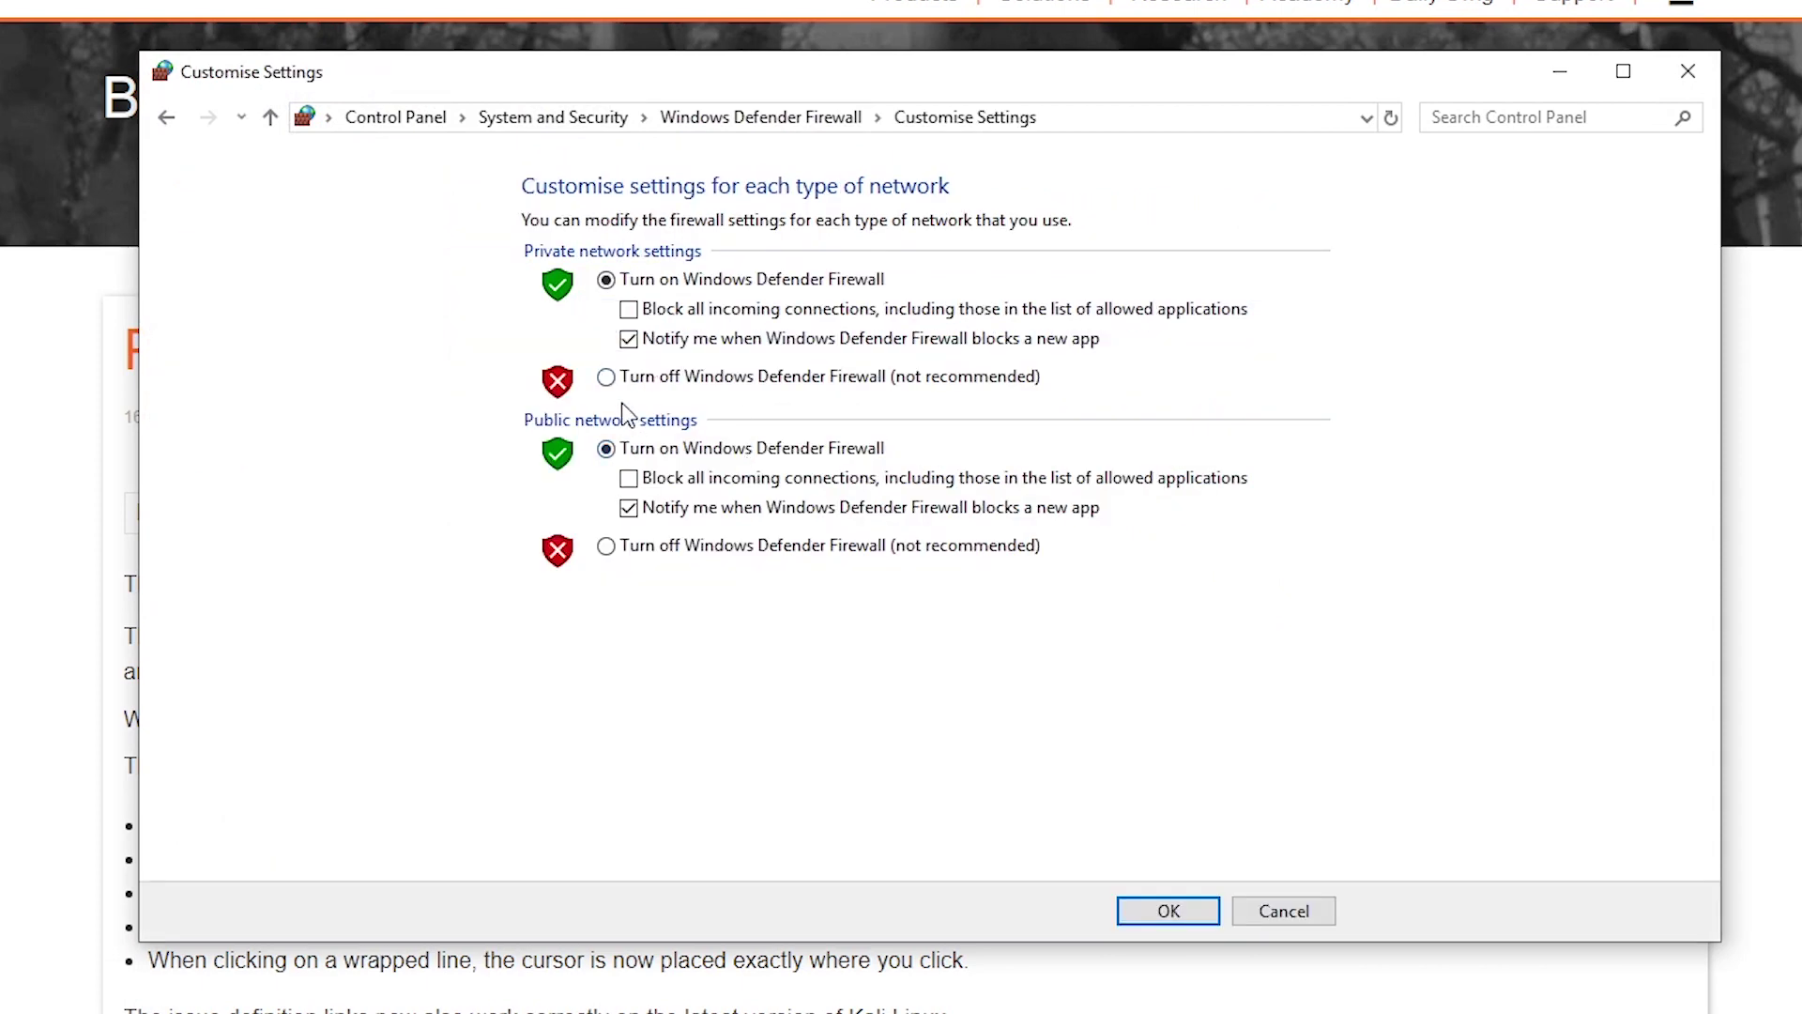
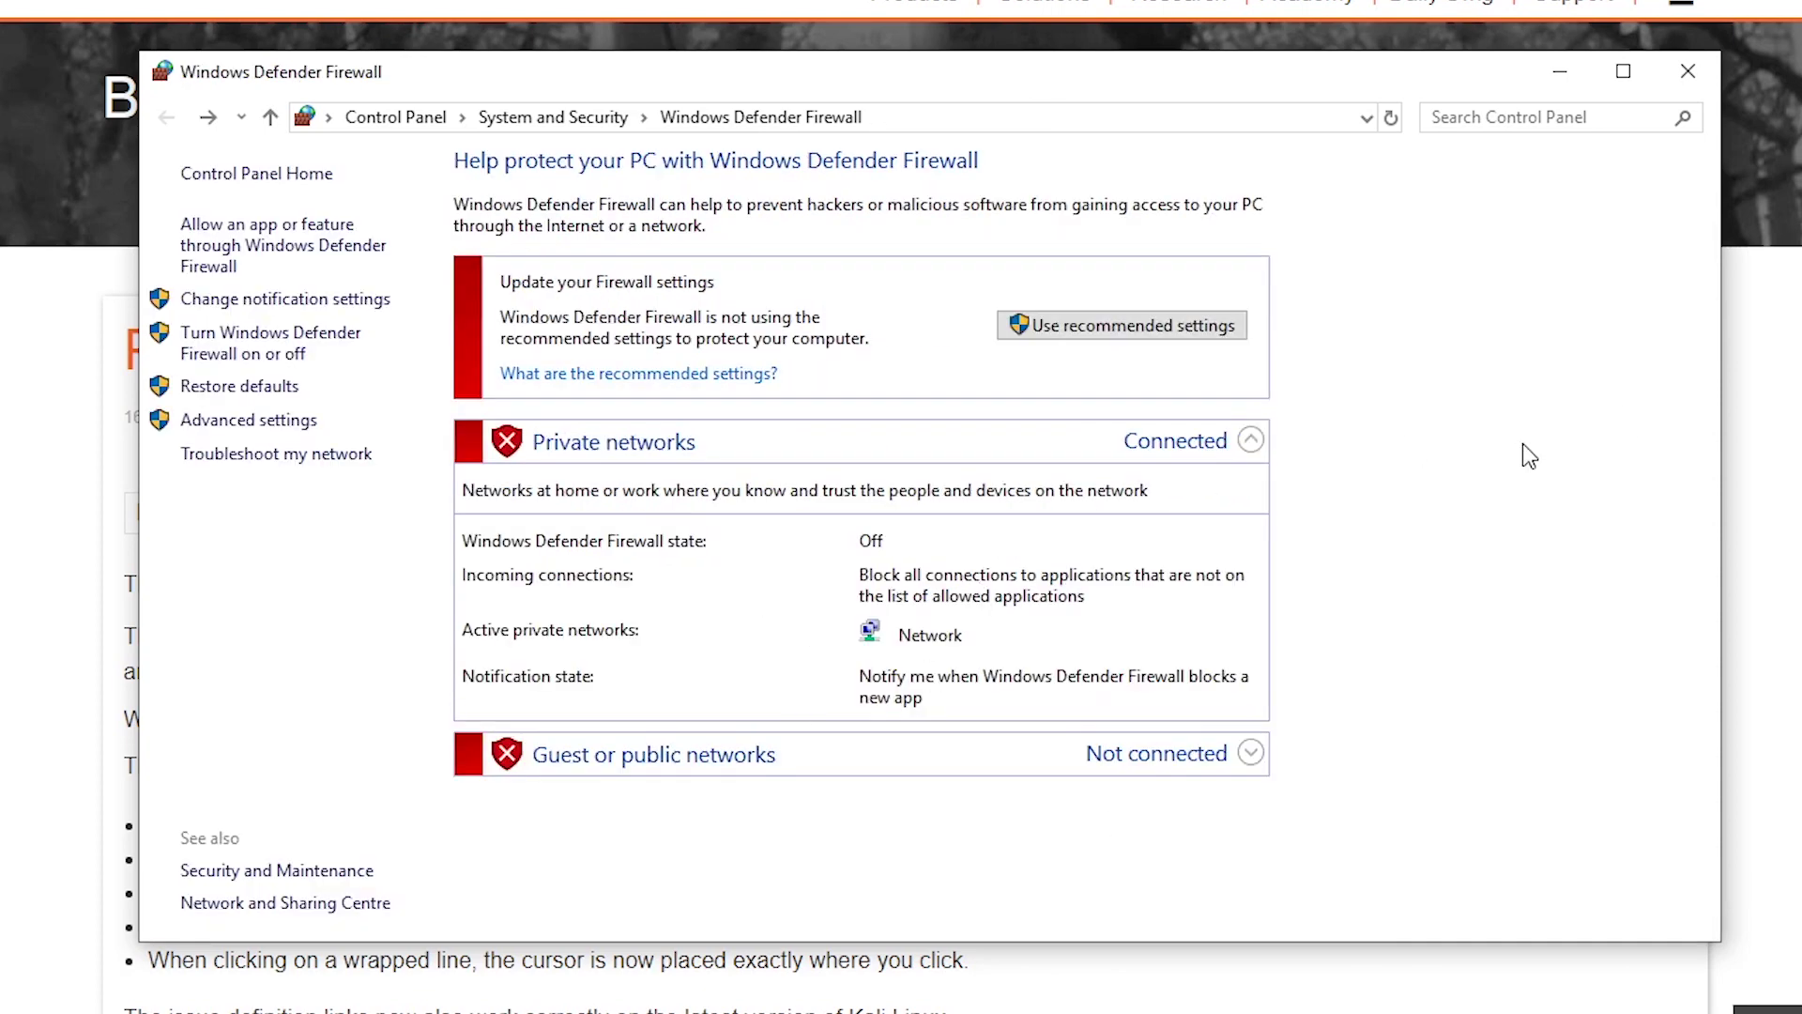
pyautogui.click(1688, 71)
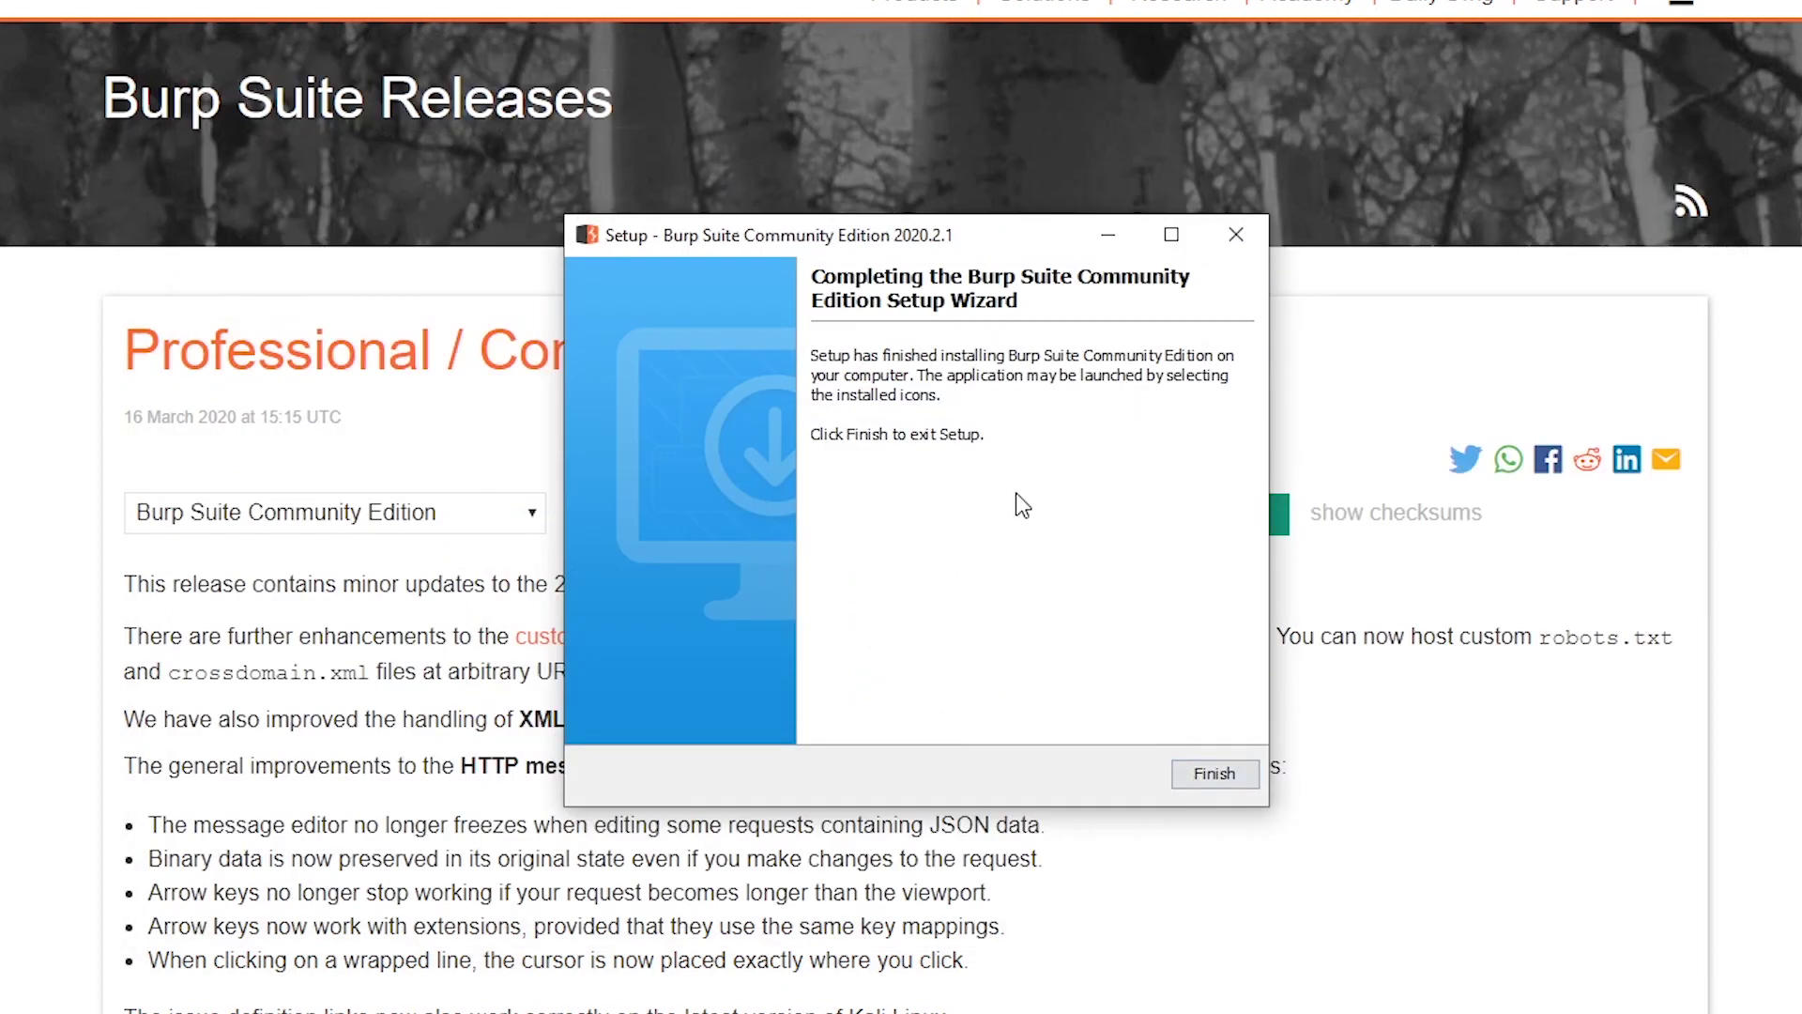
# Finish the Burp Suite Community Edition setup wizard and check the program's entry among the recently added apps.
pyautogui.click(1211, 771)
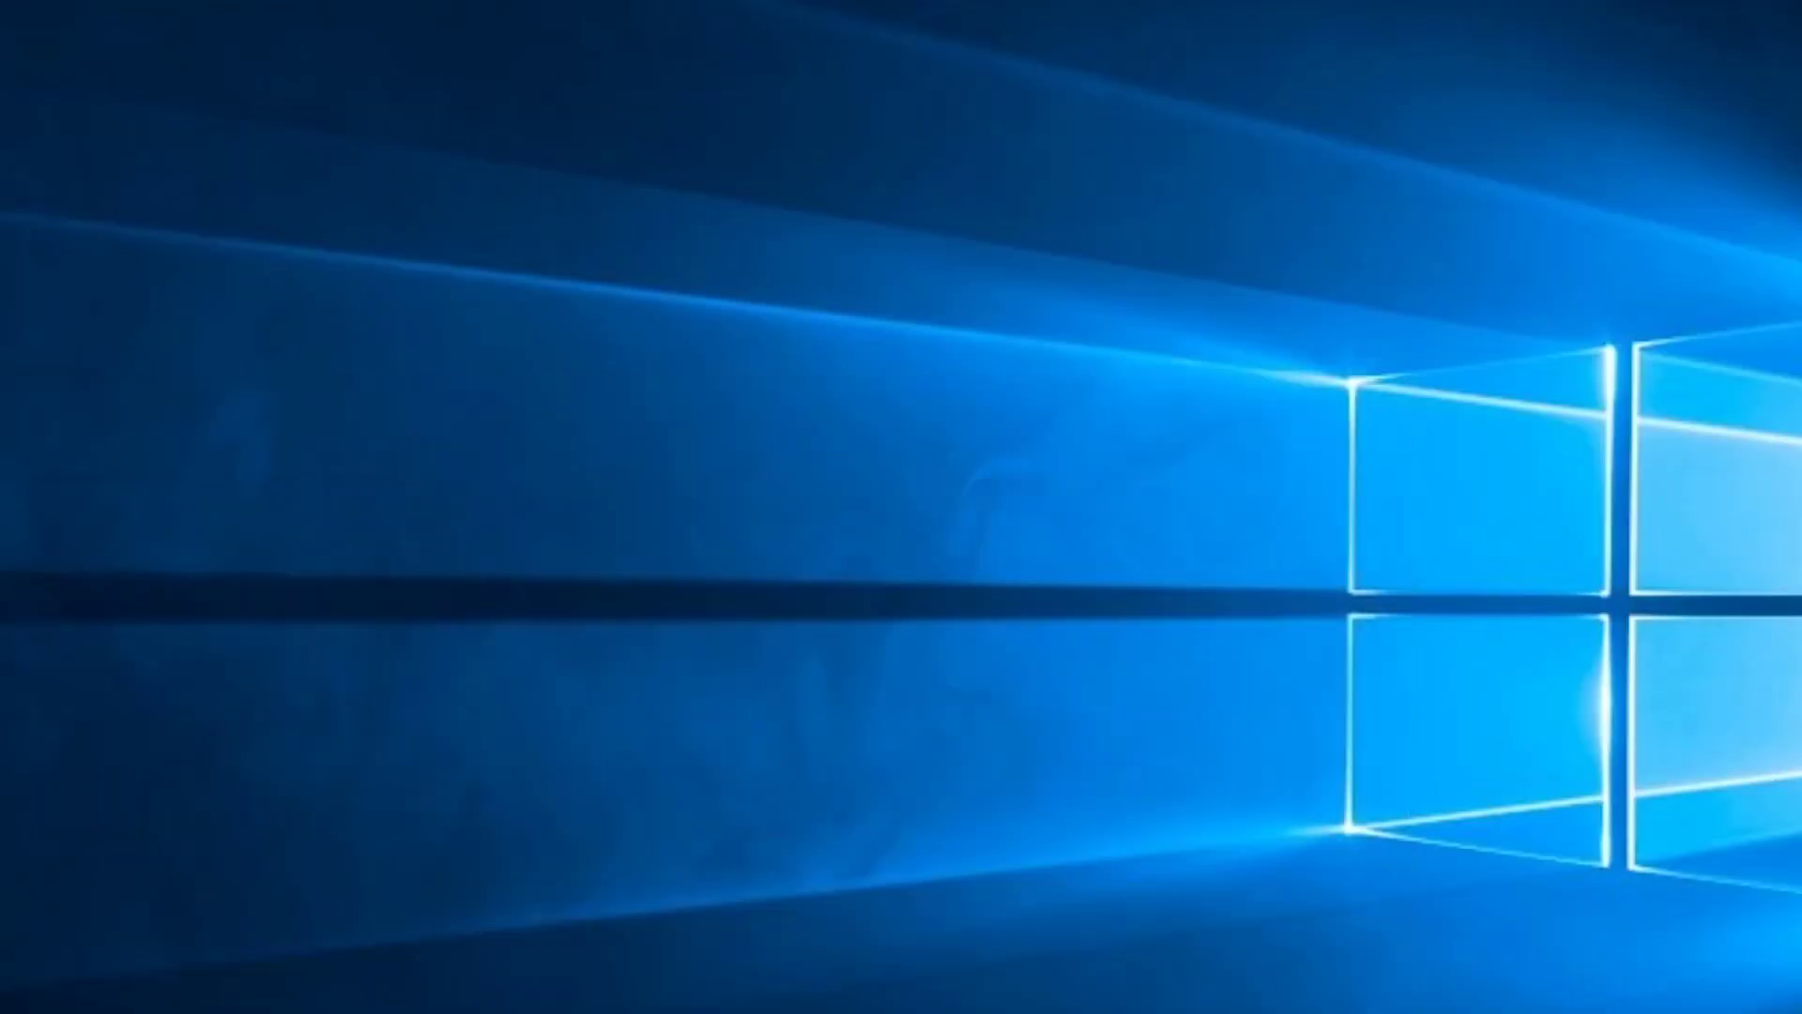
pyautogui.press('super')
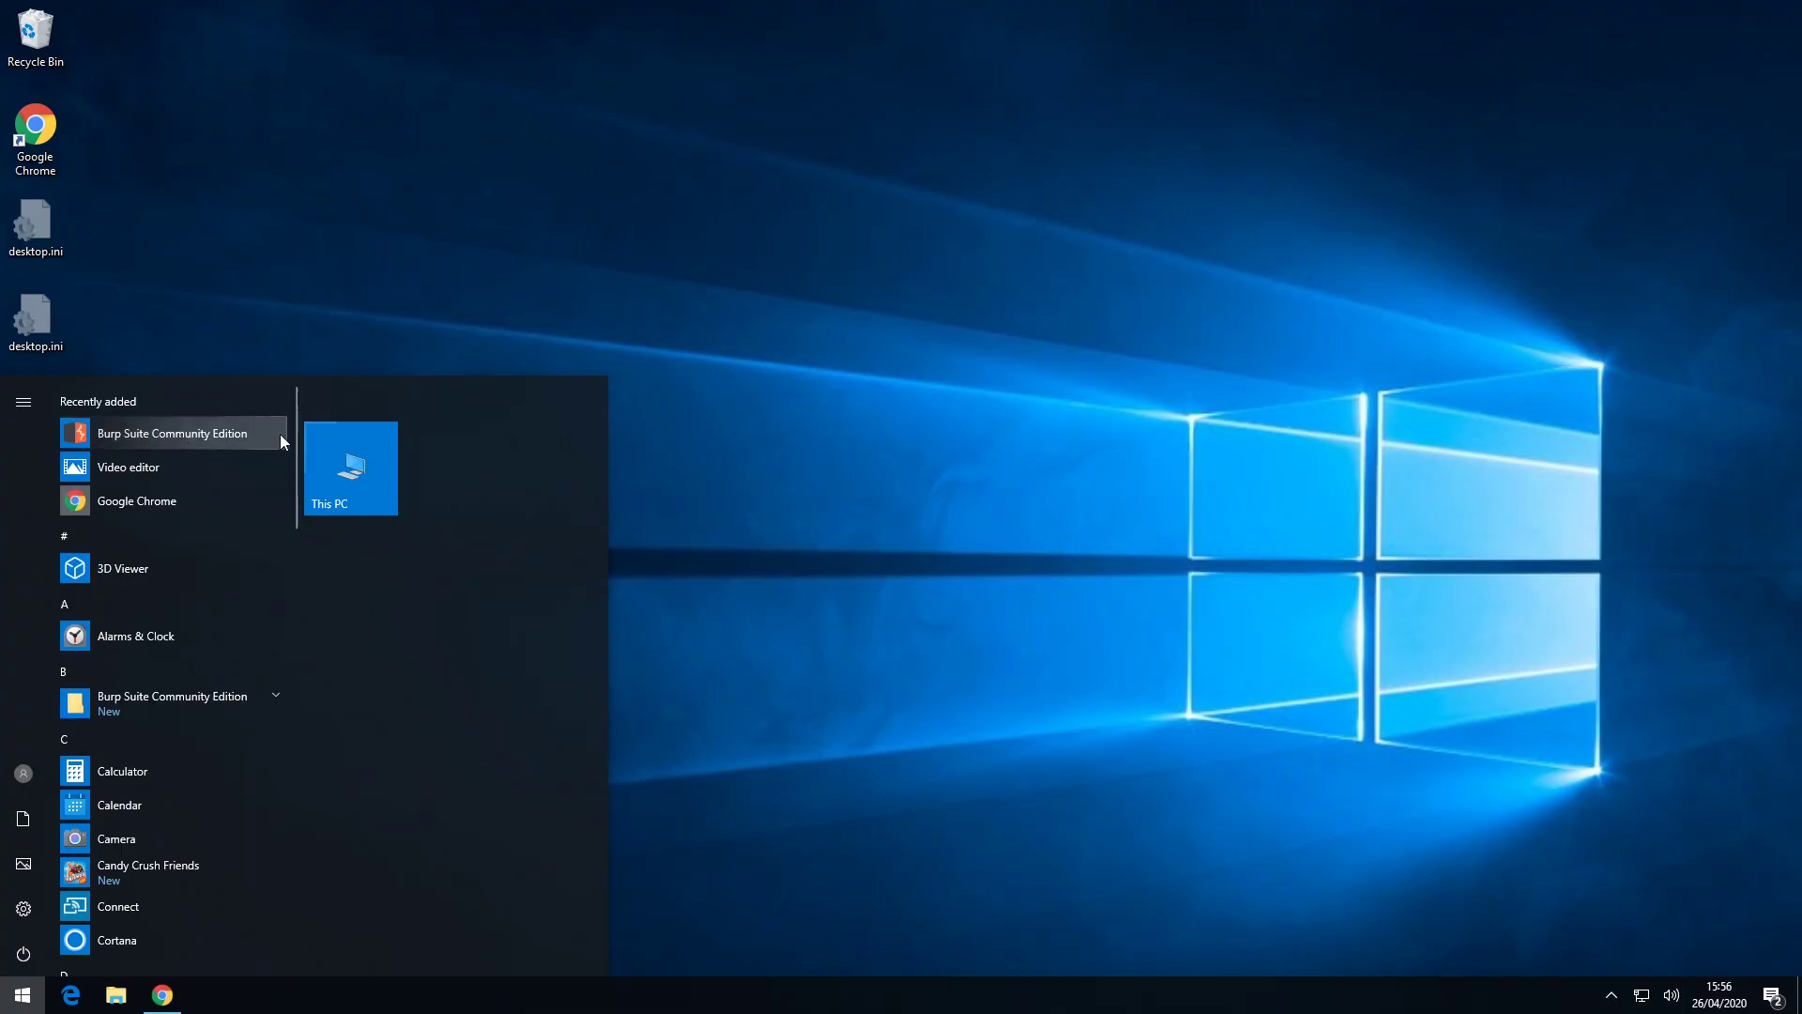
pyautogui.click(280, 434)
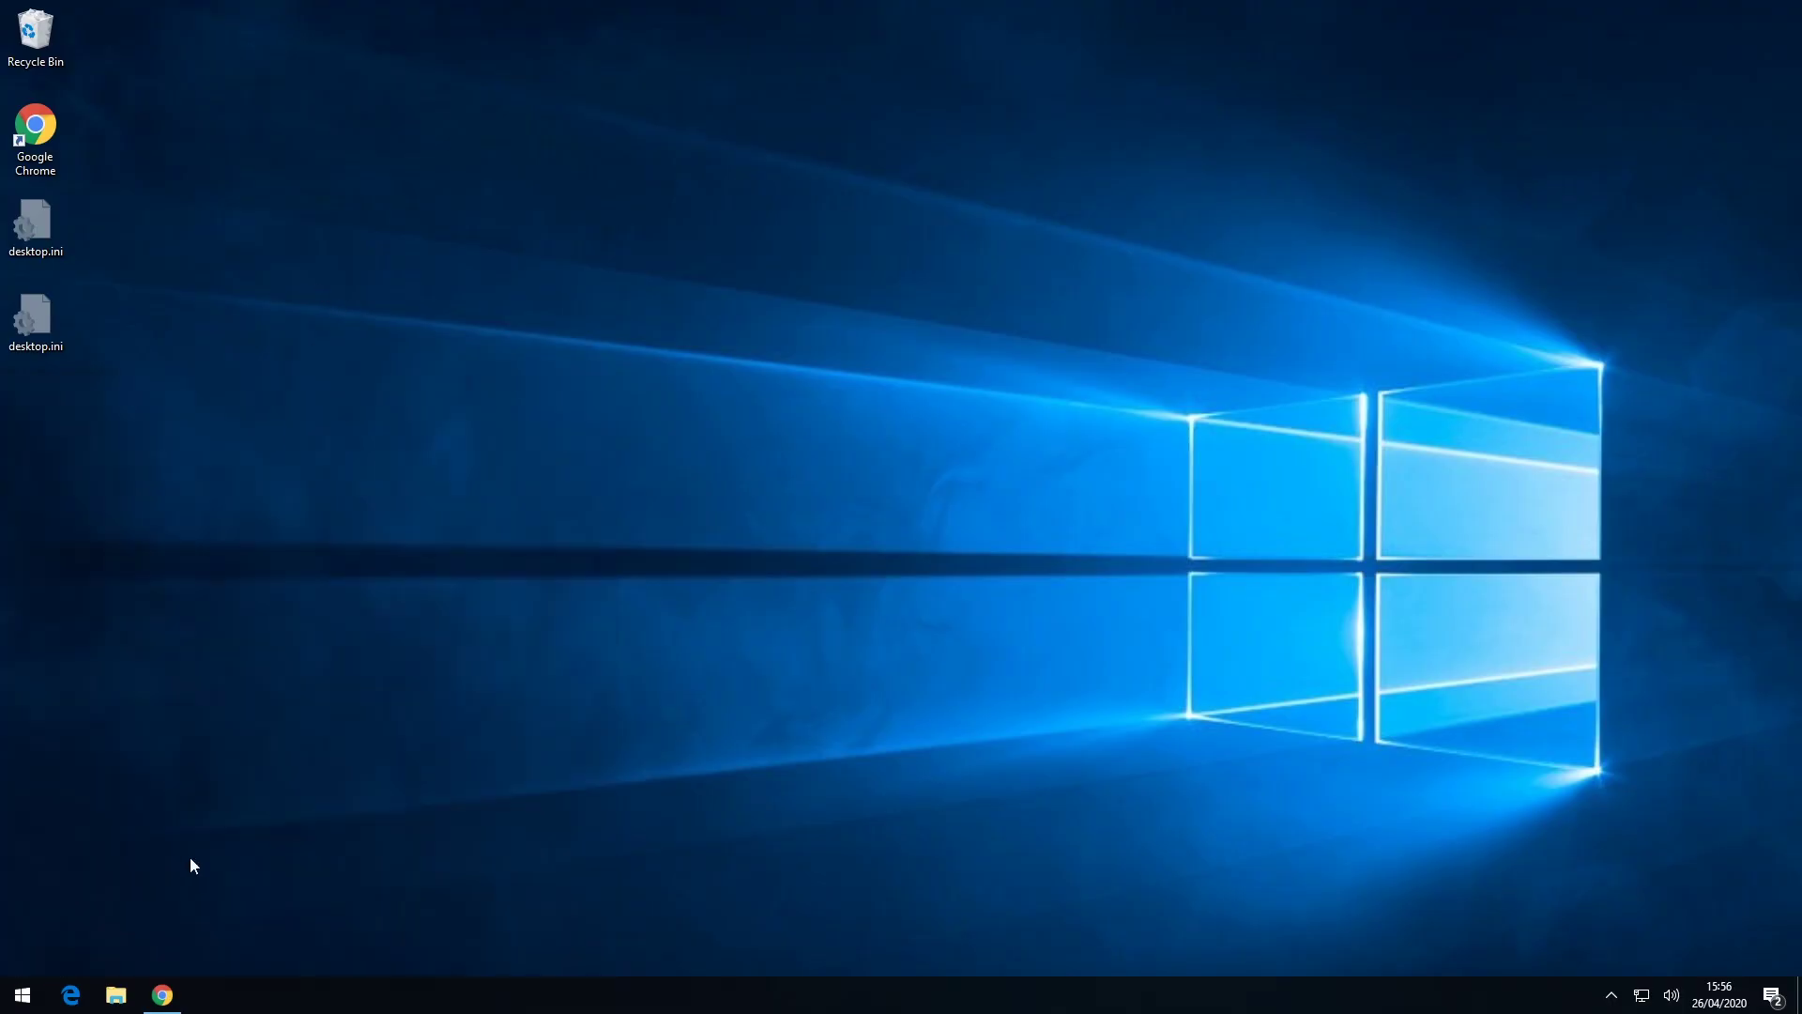
# Switch to Google Chrome and search the web for "python for windows".
pyautogui.click(162, 995)
pyautogui.click(379, 54)
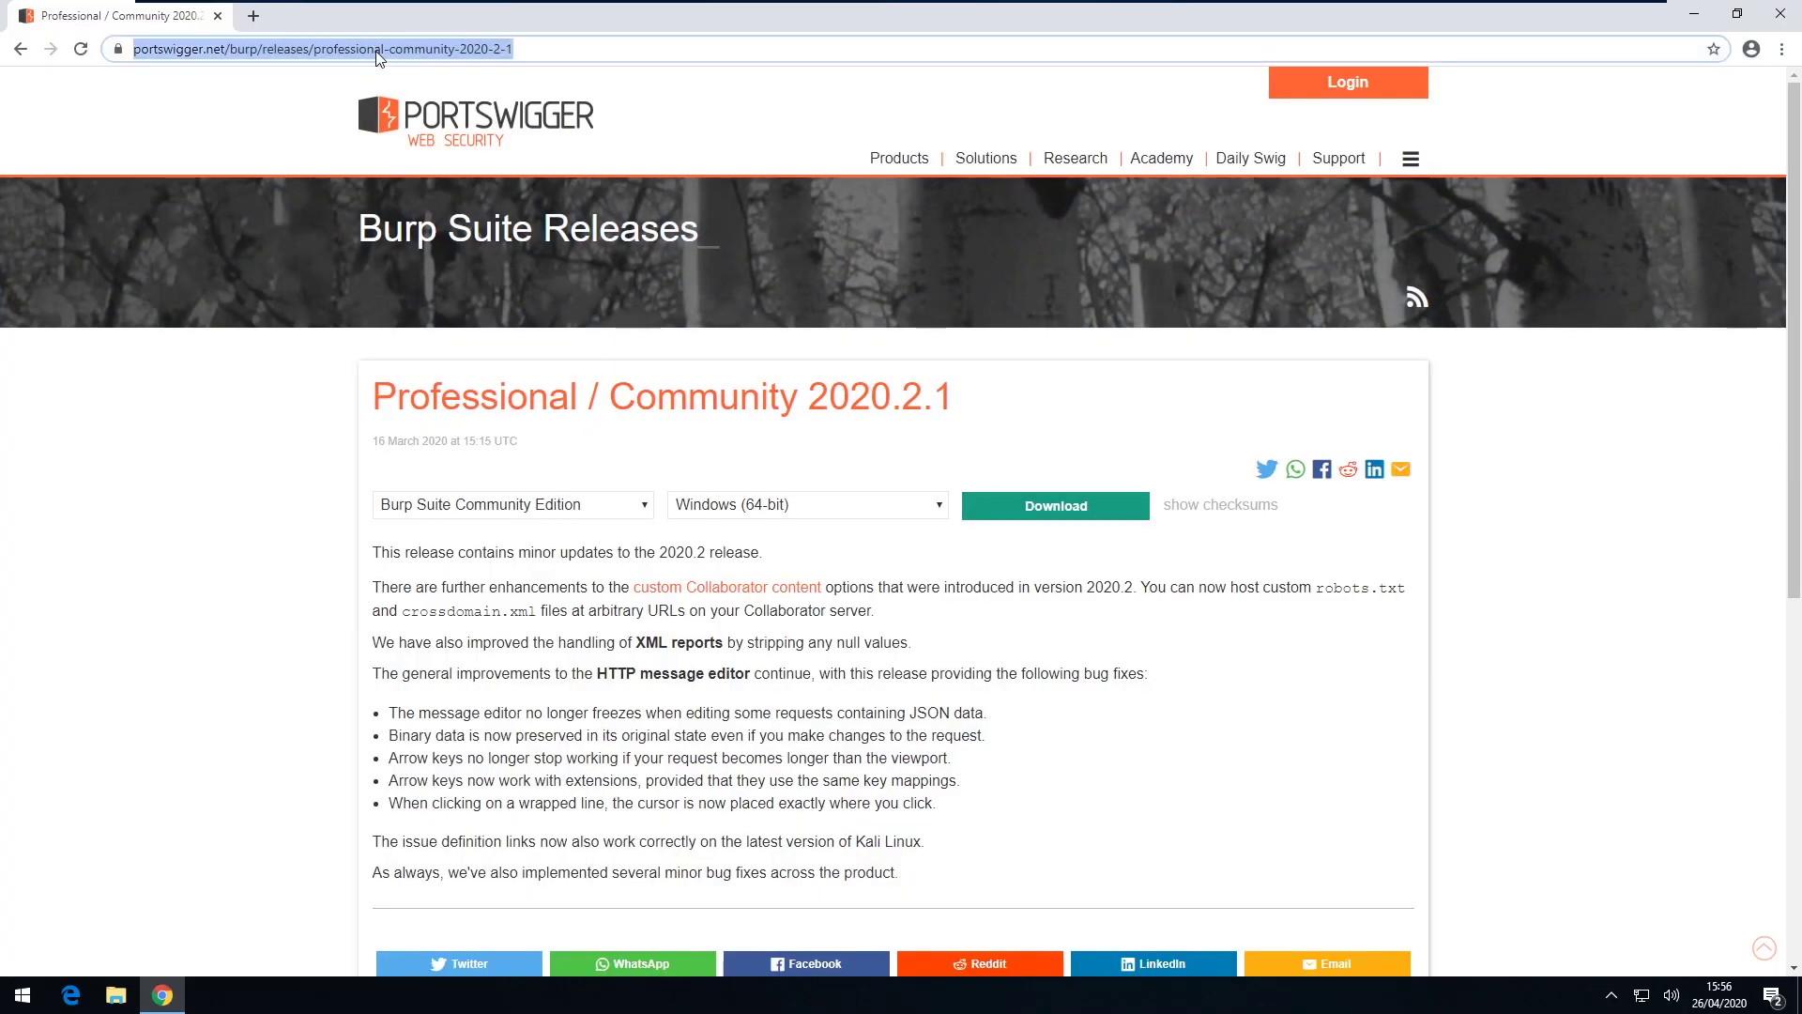
pyautogui.write('py')
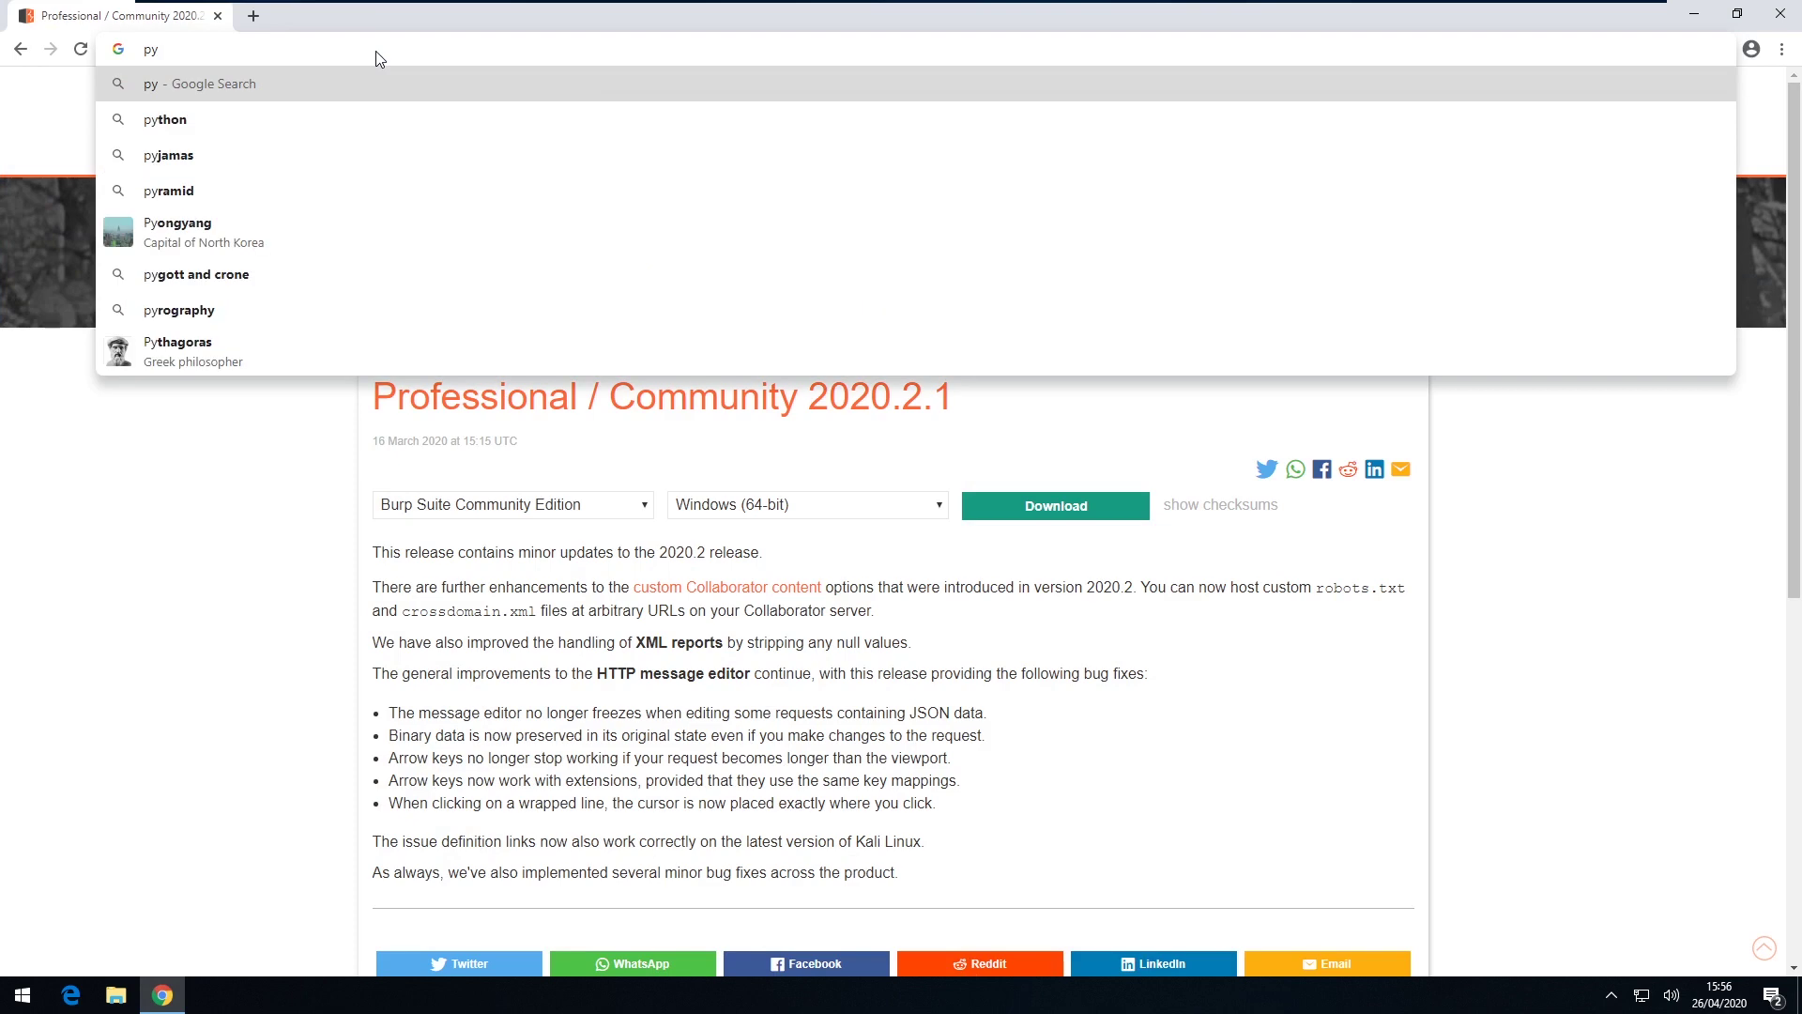
pyautogui.write('thon for windows')
pyautogui.press('Return')
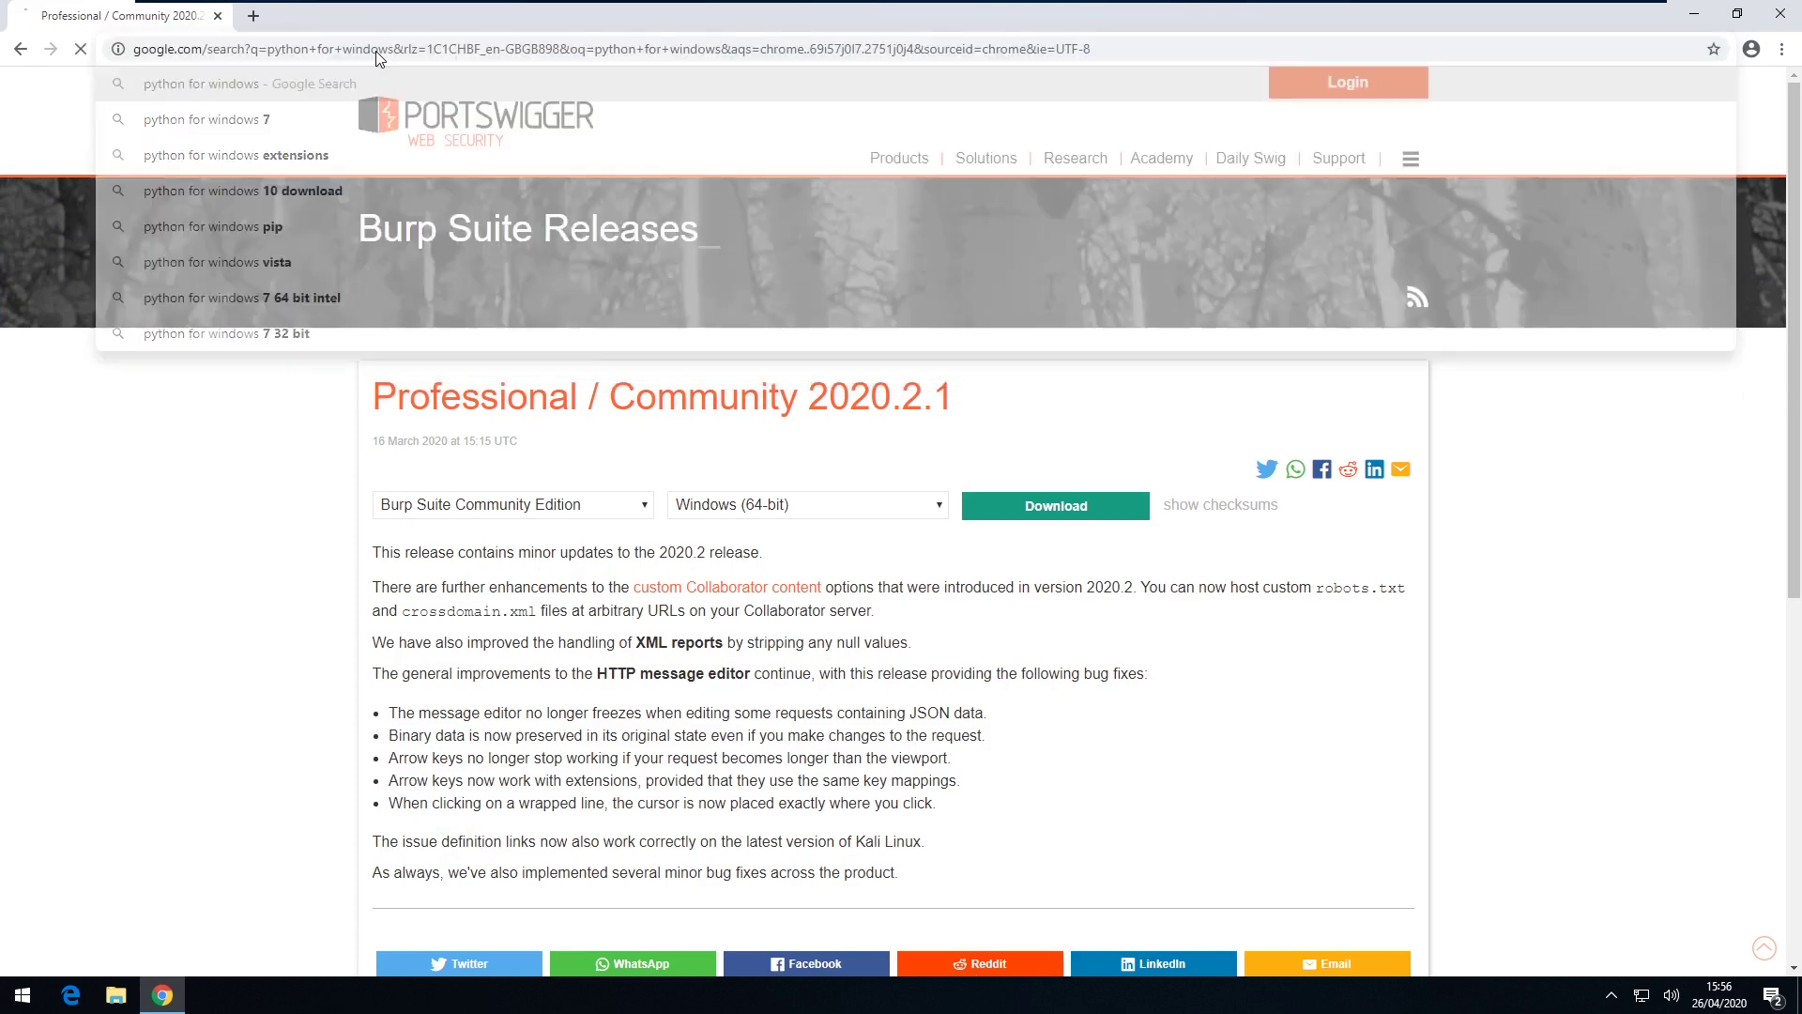
# Open the Python 2.7.18 release page from Python Releases for Windows and download the Windows x86 MSI installer.
pyautogui.click(345, 410)
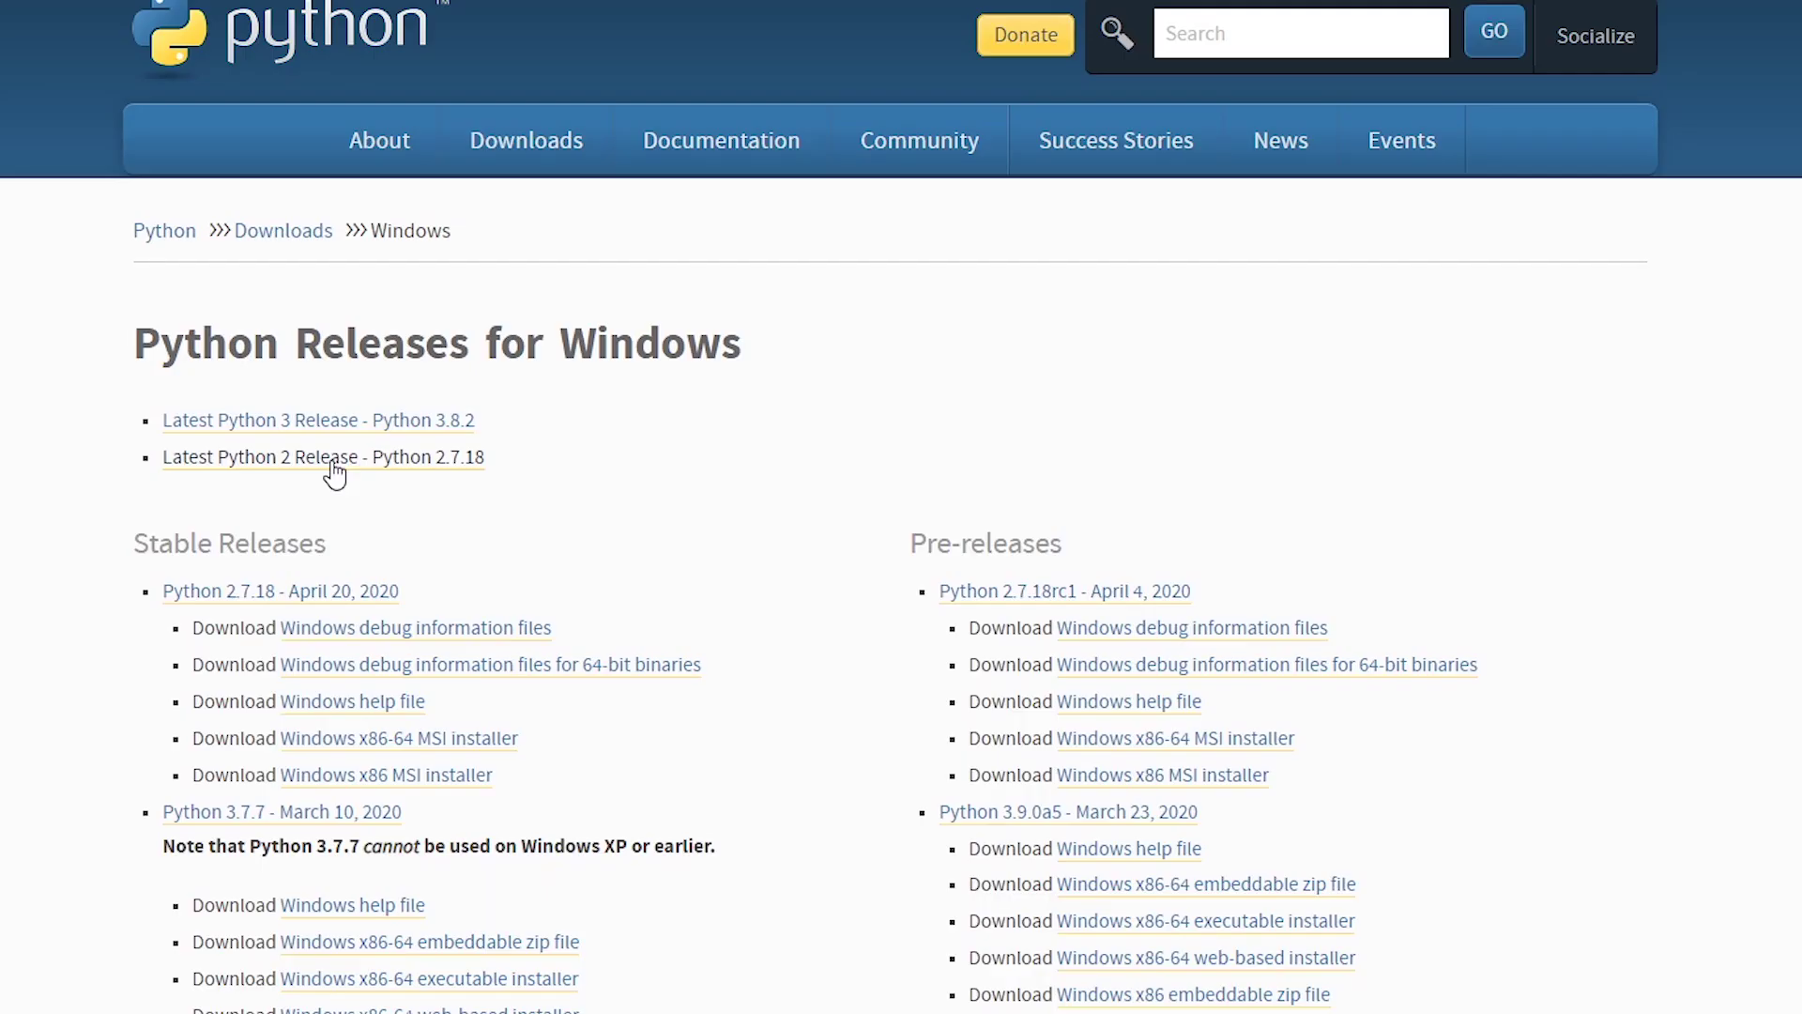
pyautogui.click(324, 461)
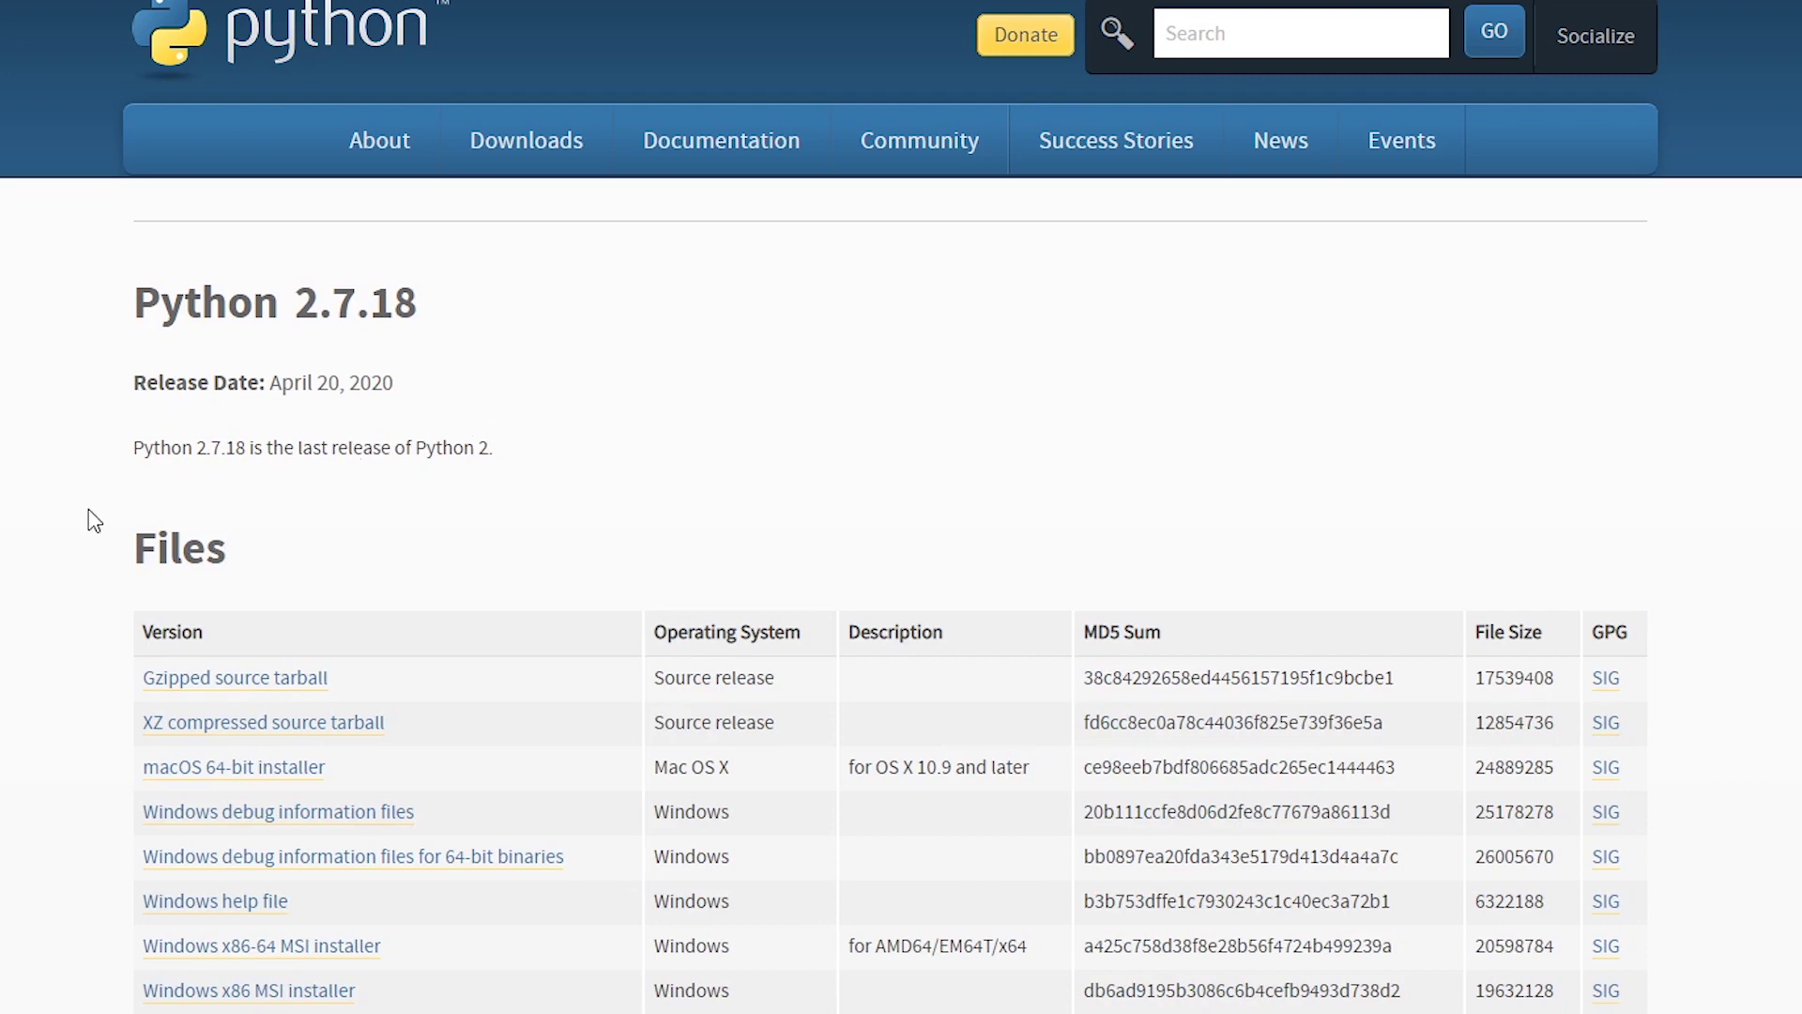
pyautogui.scroll(-1, 95, 522)
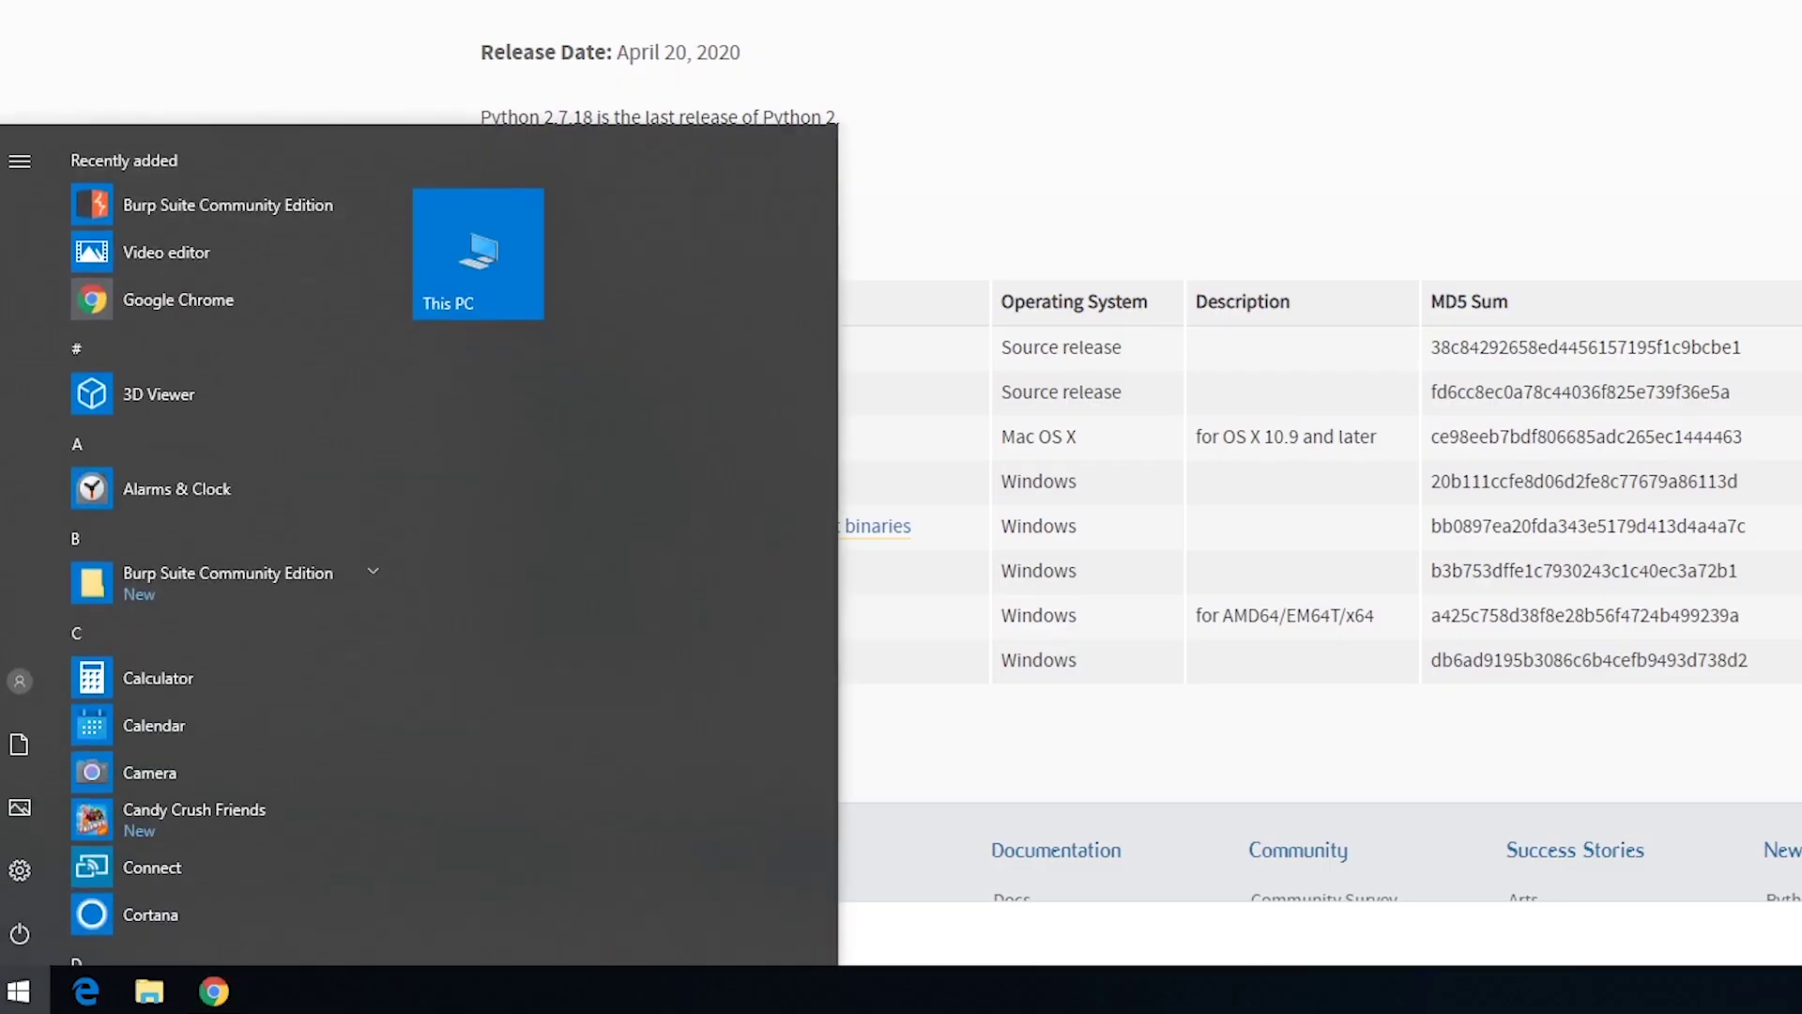
# Search Windows for "security" and open the Security at a glance settings.
pyautogui.write('security')
pyautogui.press('Return')
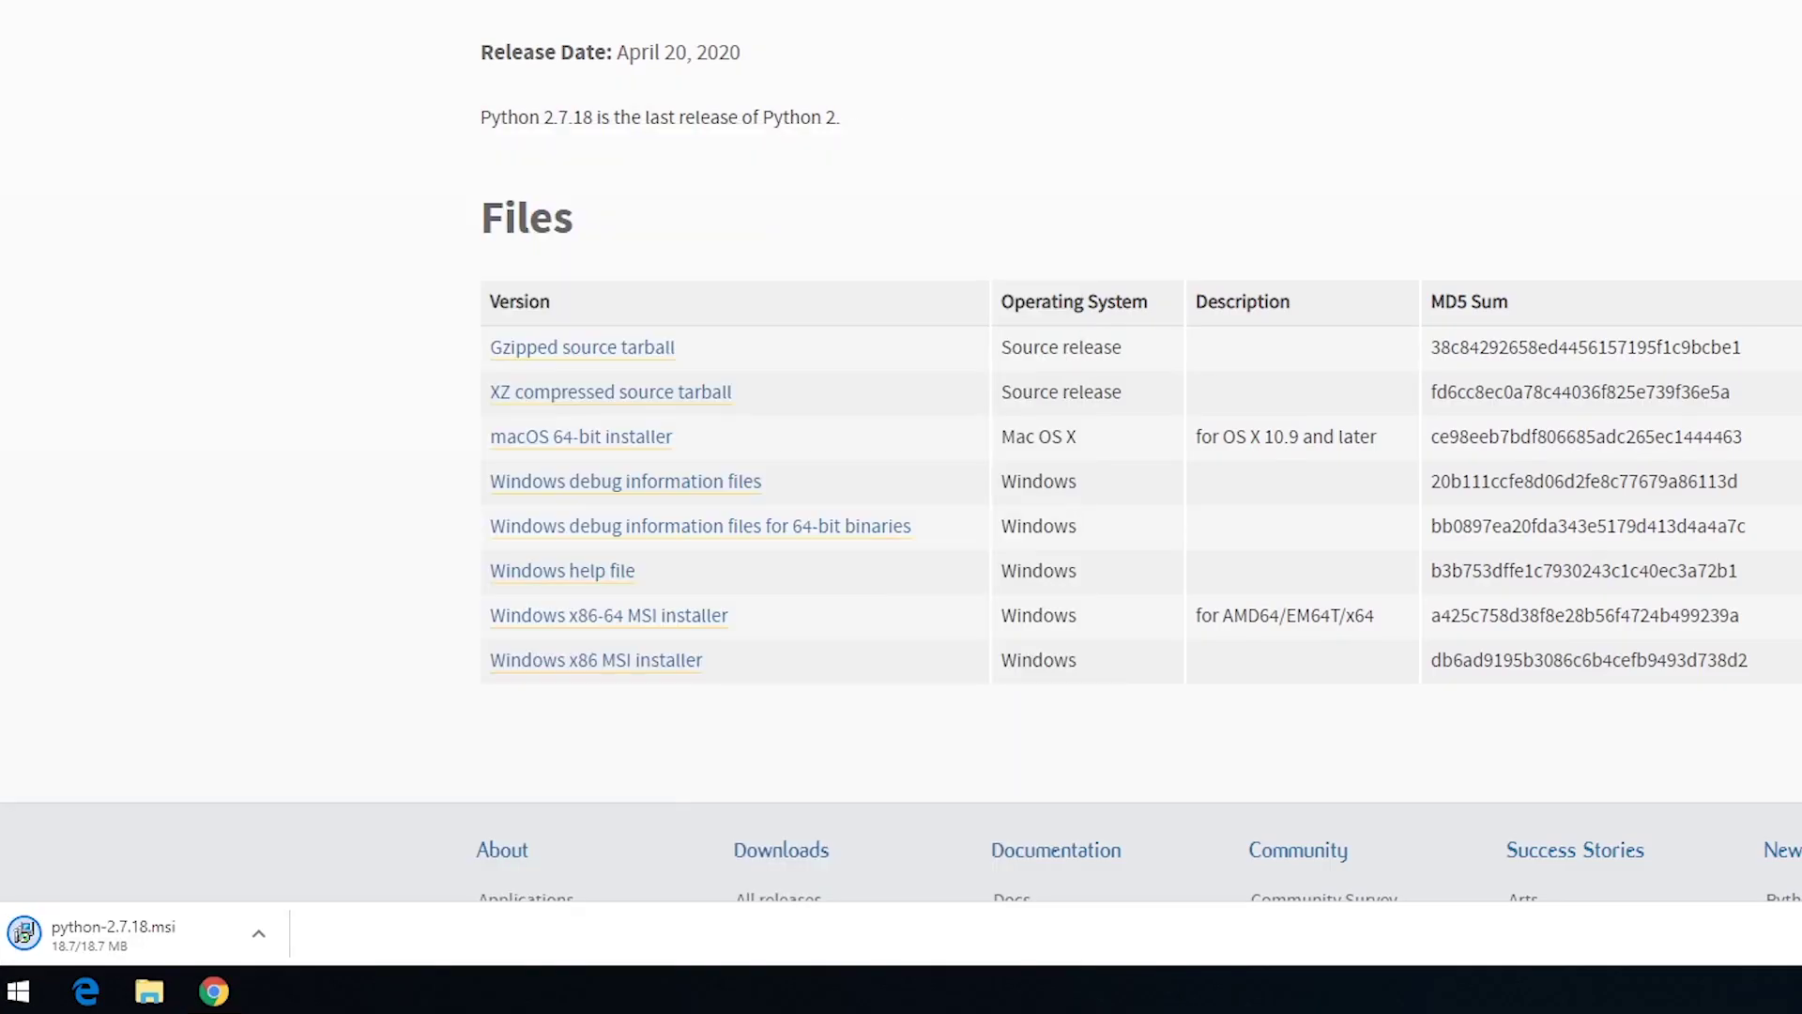
pyautogui.press('super')
pyautogui.write('security')
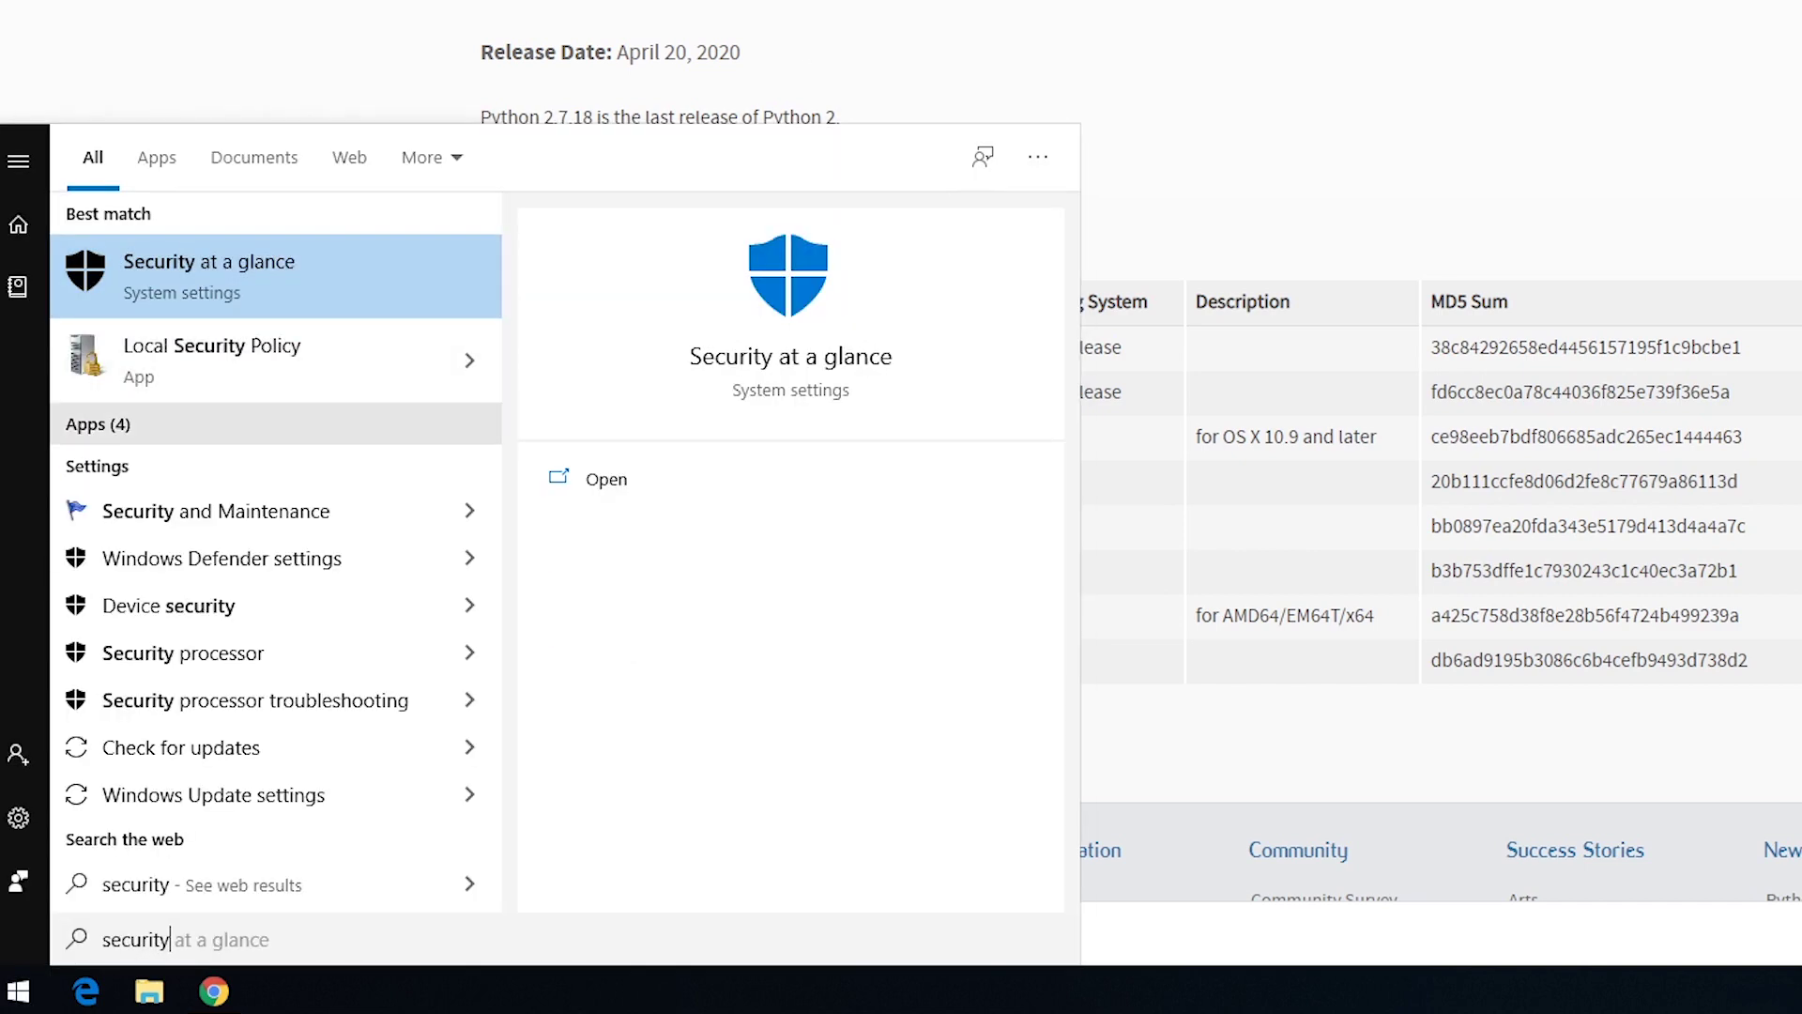
pyautogui.press('Return')
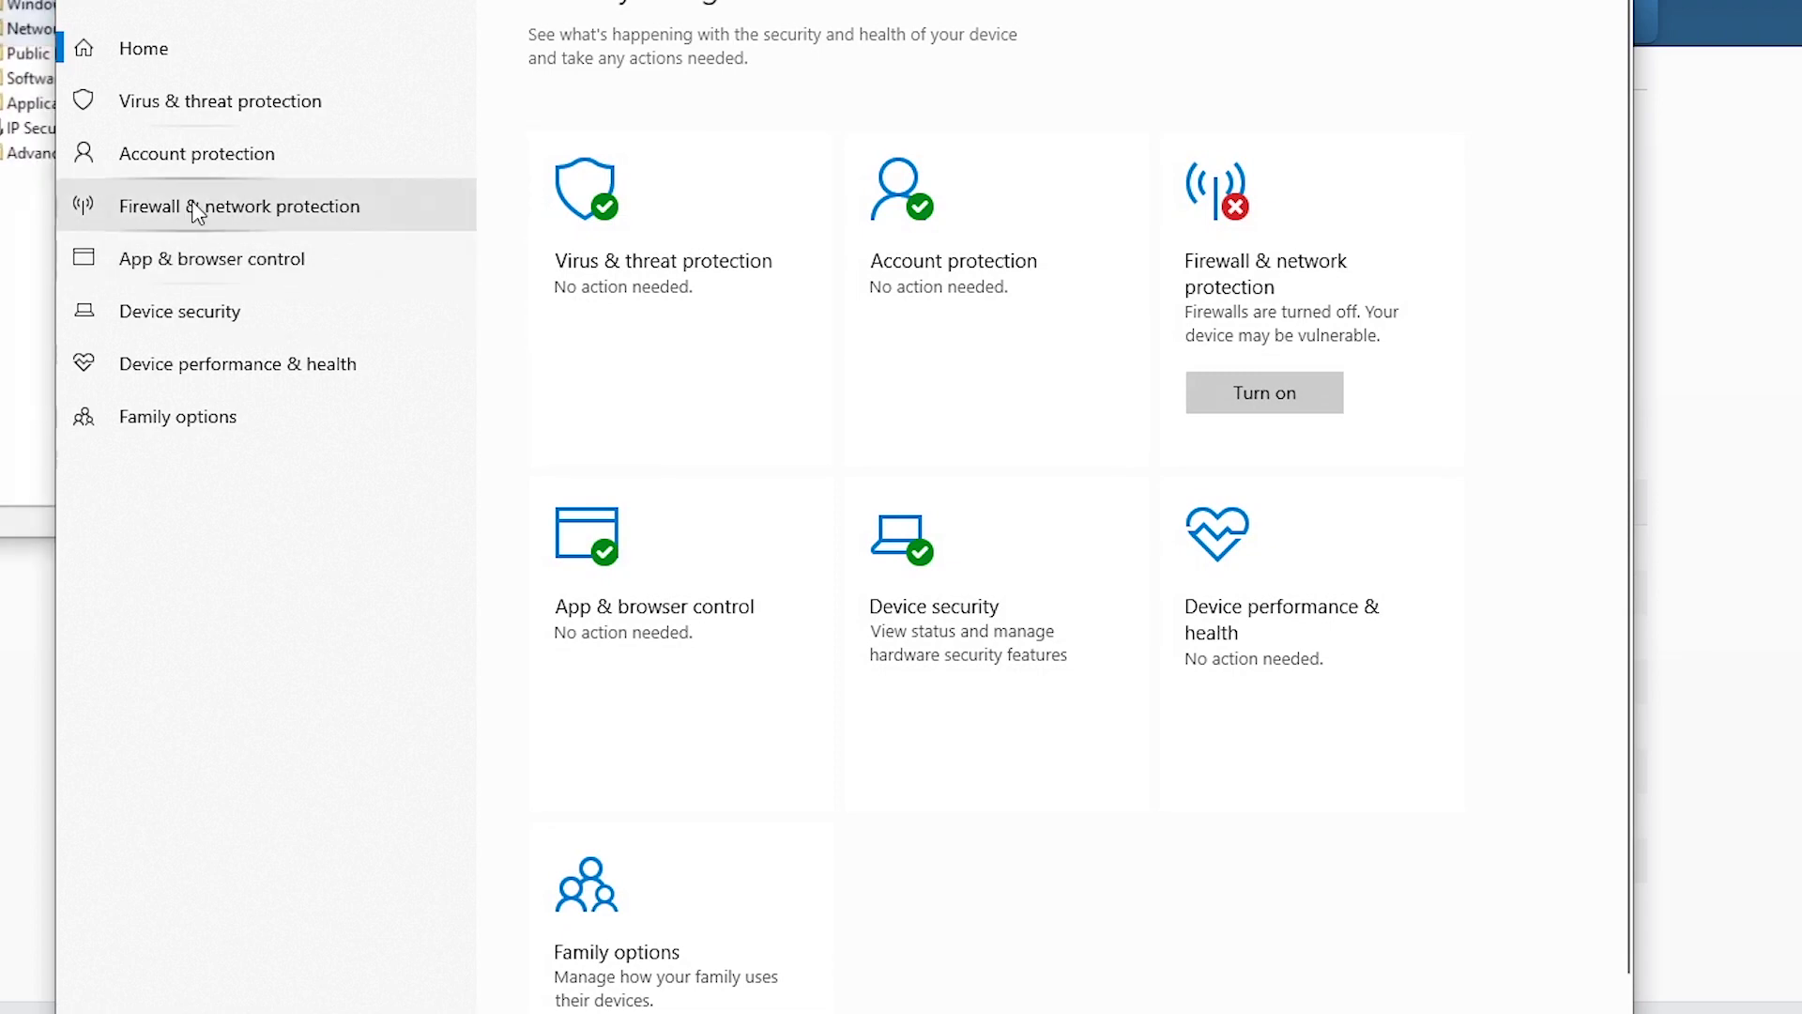
# Turn off real-time protection in the virus & threat protection settings and approve the change.
pyautogui.click(239, 109)
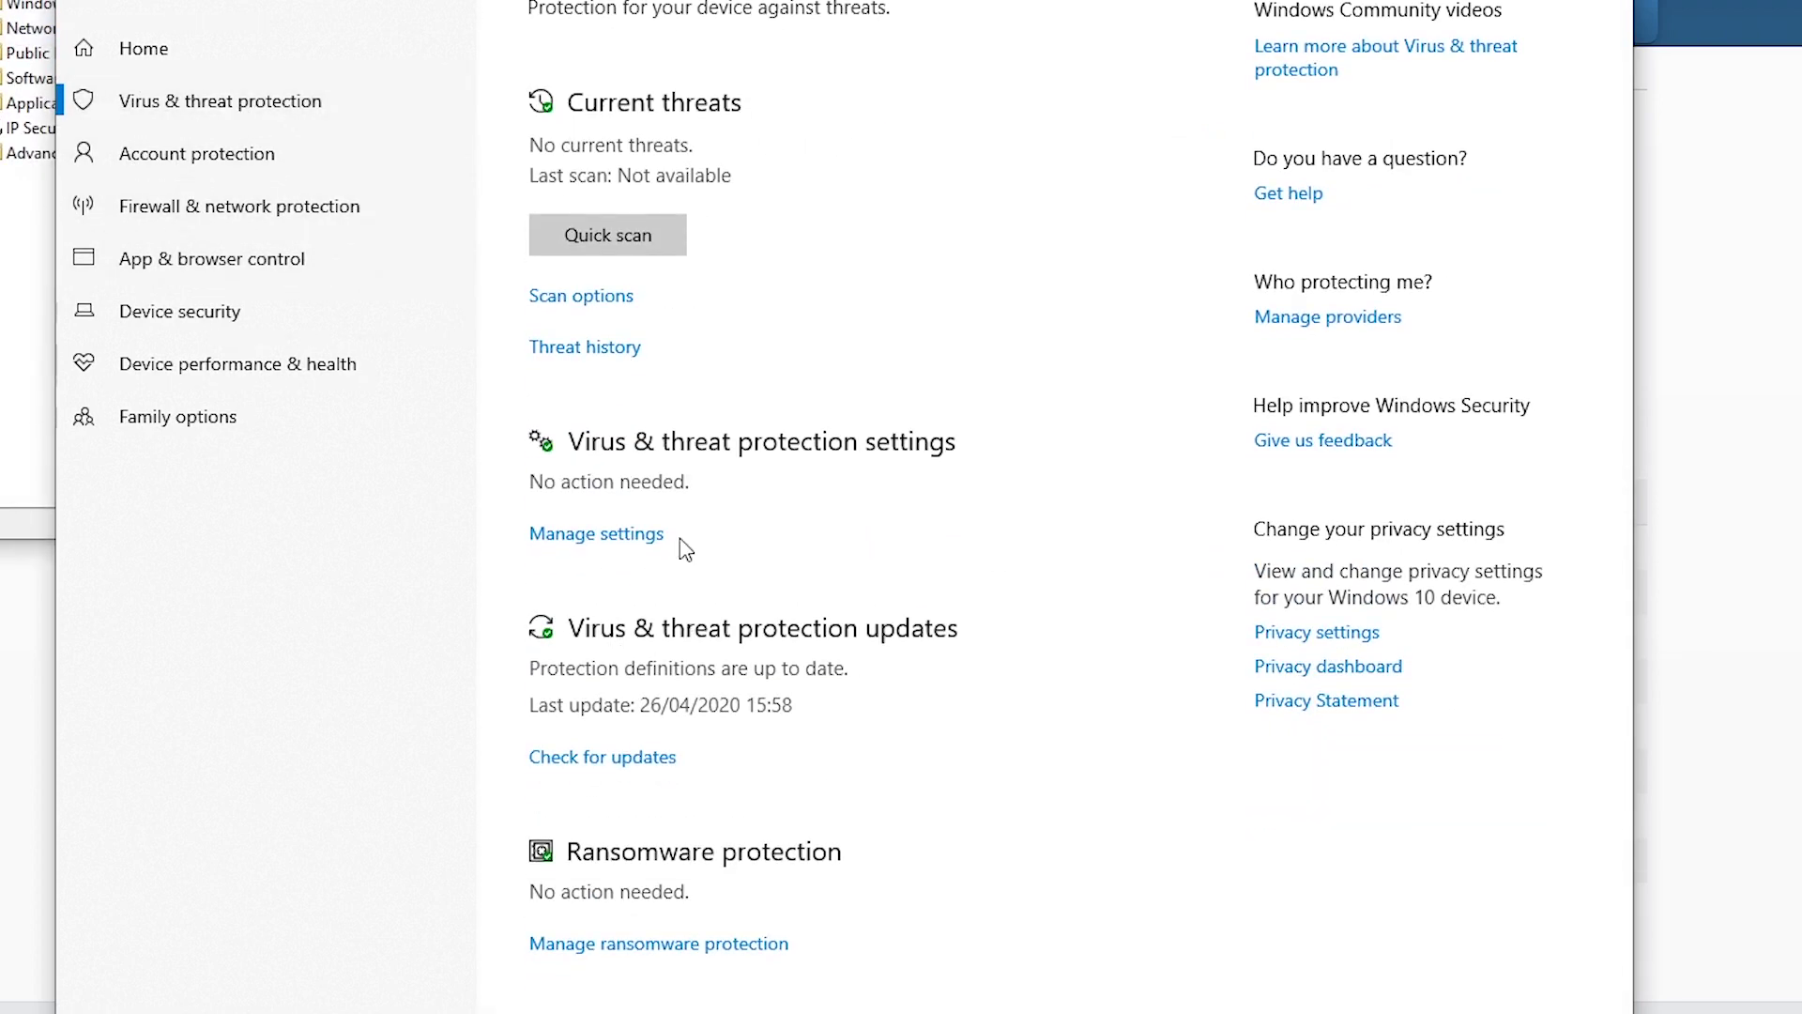
pyautogui.click(639, 532)
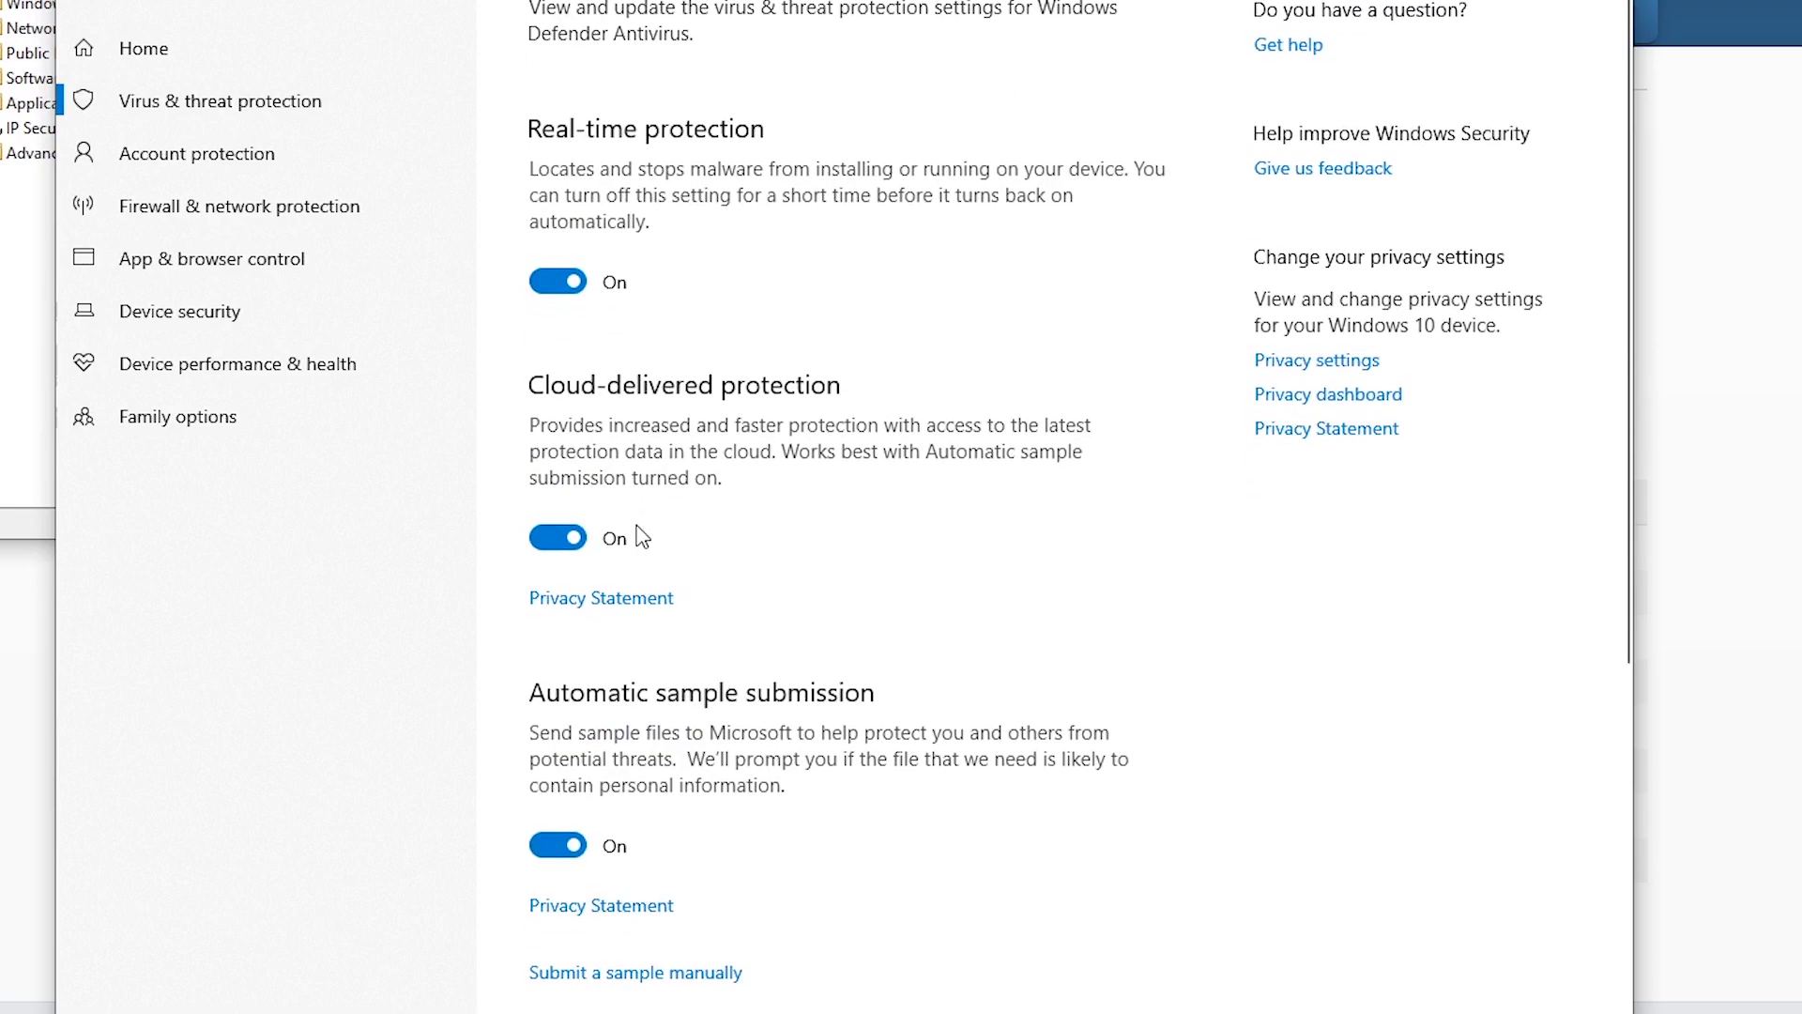
pyautogui.click(578, 281)
pyautogui.click(783, 656)
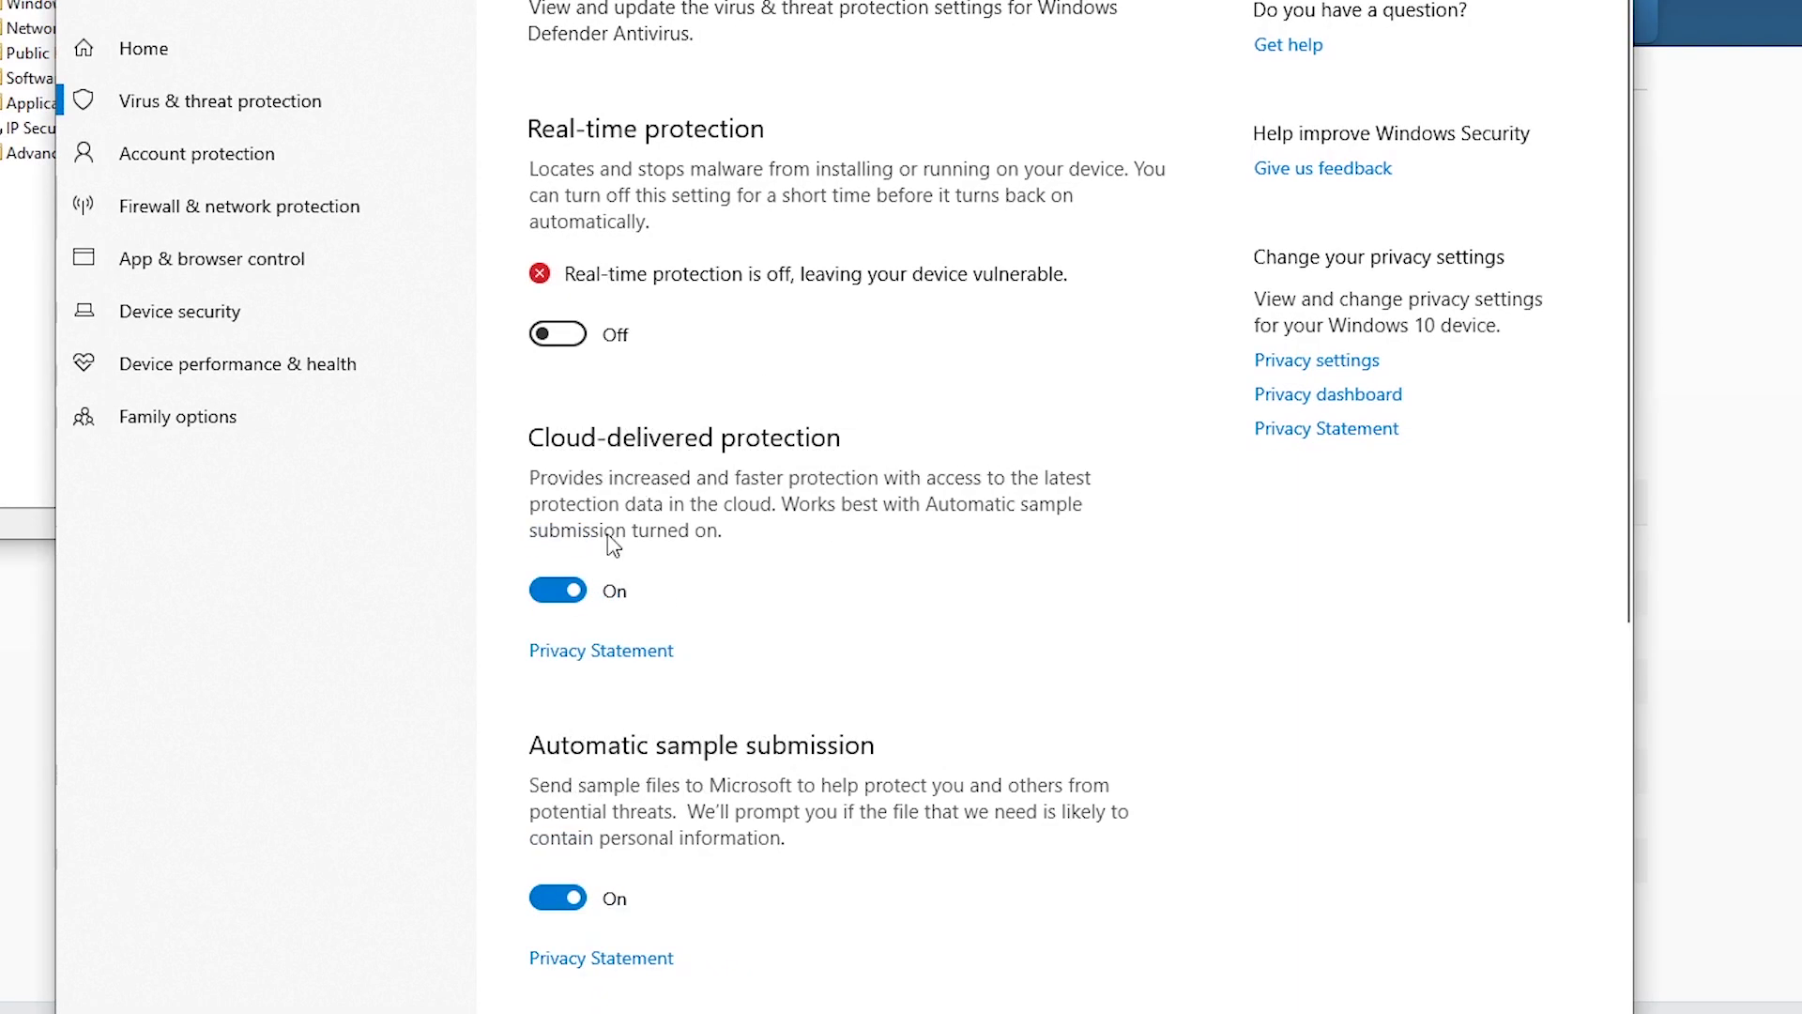
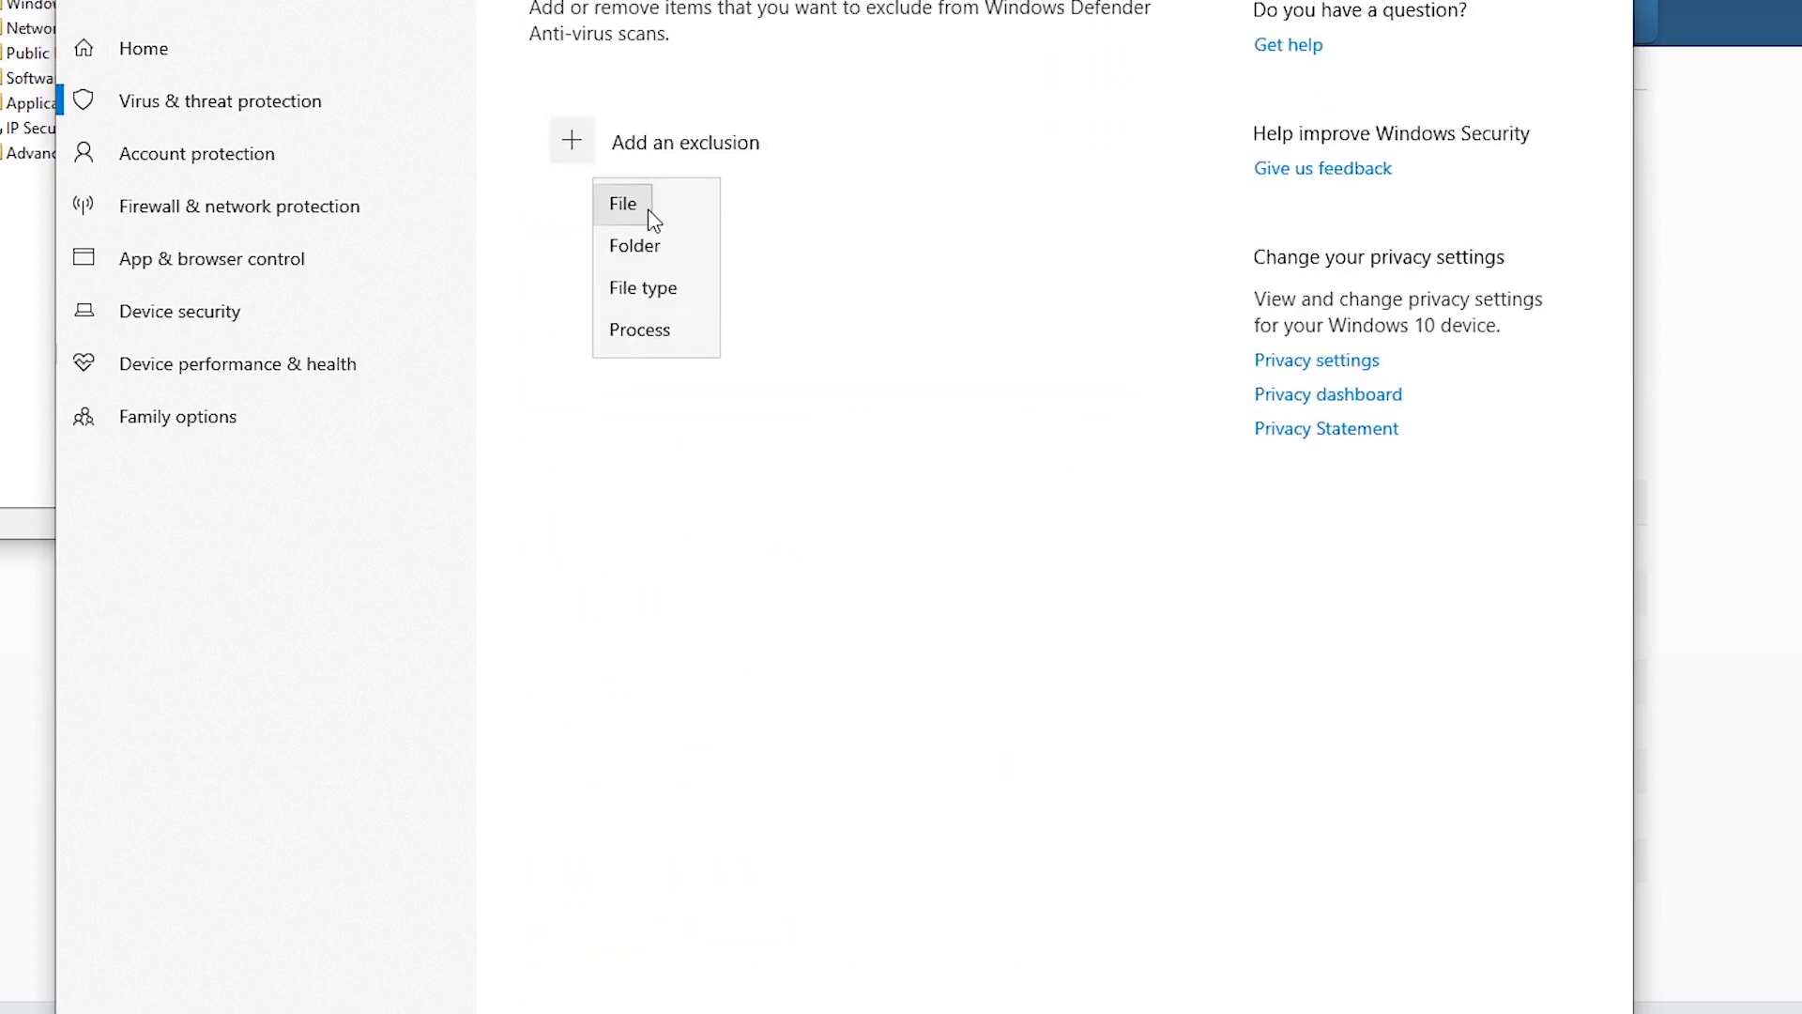
# Add a Windows Defender folder exclusion for a new folder named HTB on C:\ and close the security windows.
pyautogui.click(660, 246)
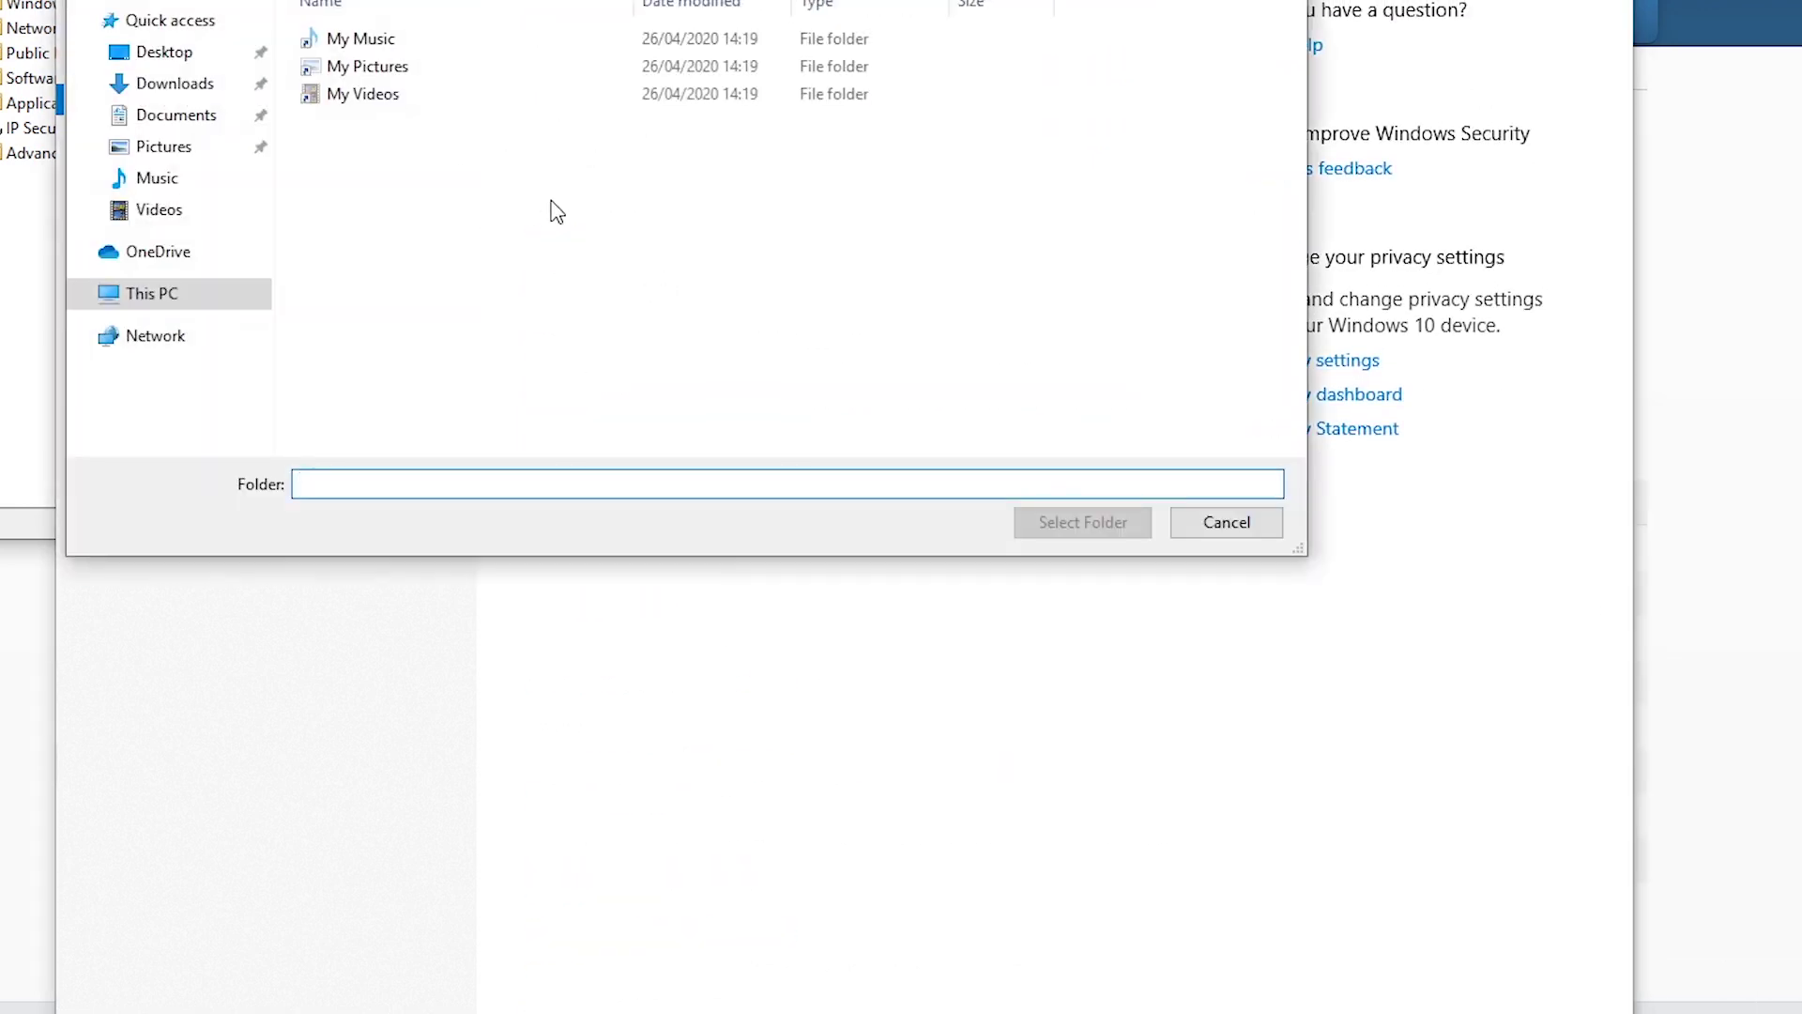
pyautogui.write('C:\\')
pyautogui.press('Return')
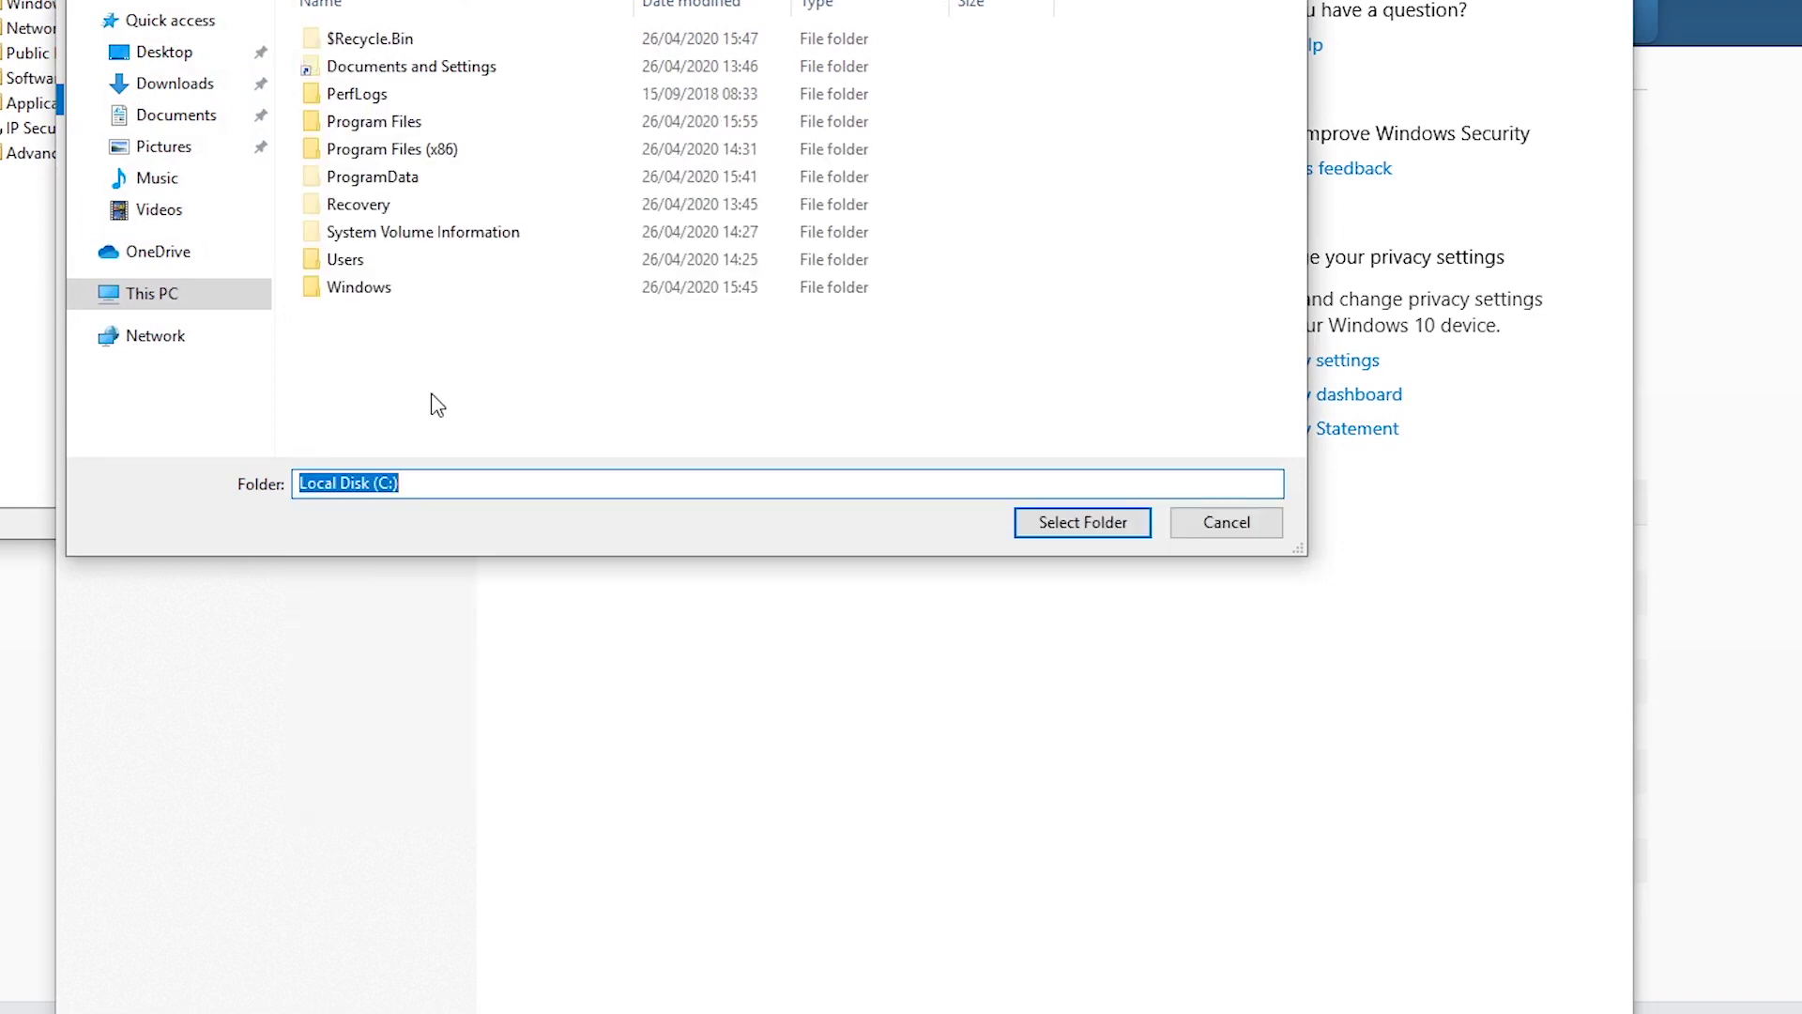
pyautogui.click(260, 194)
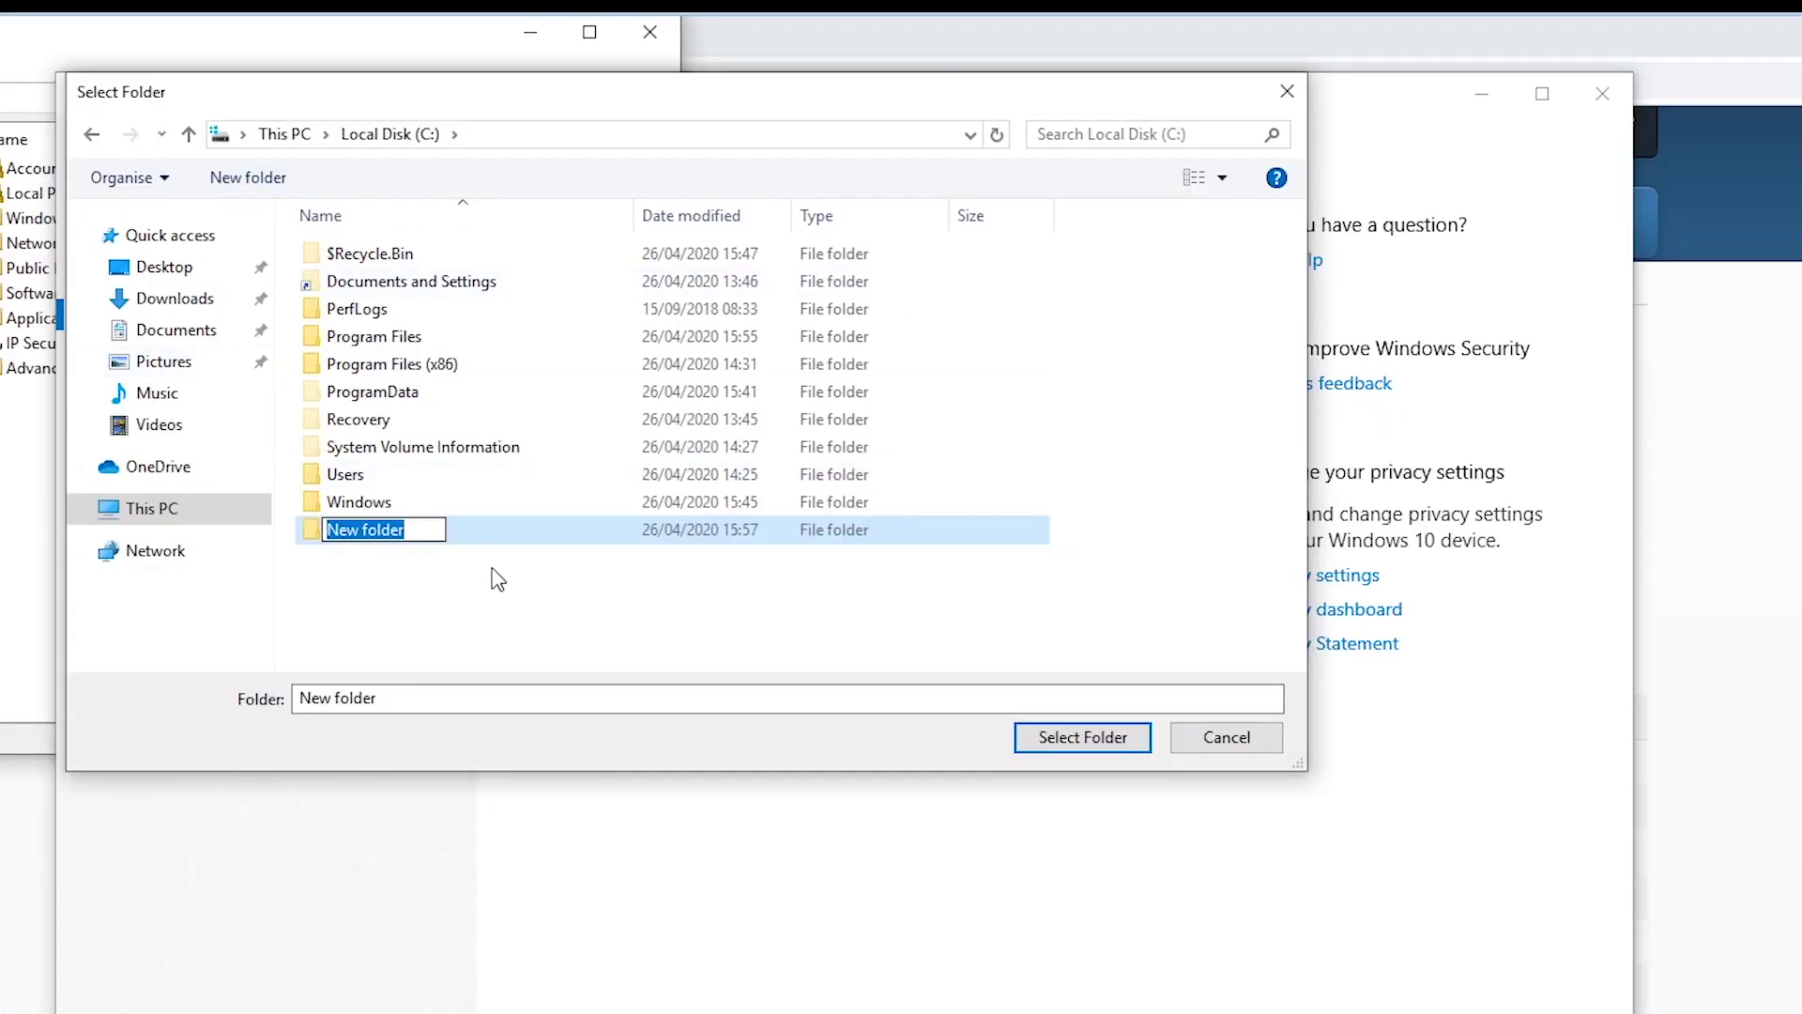
pyautogui.write('HTB')
pyautogui.press('Return')
pyautogui.doubleClick(578, 542)
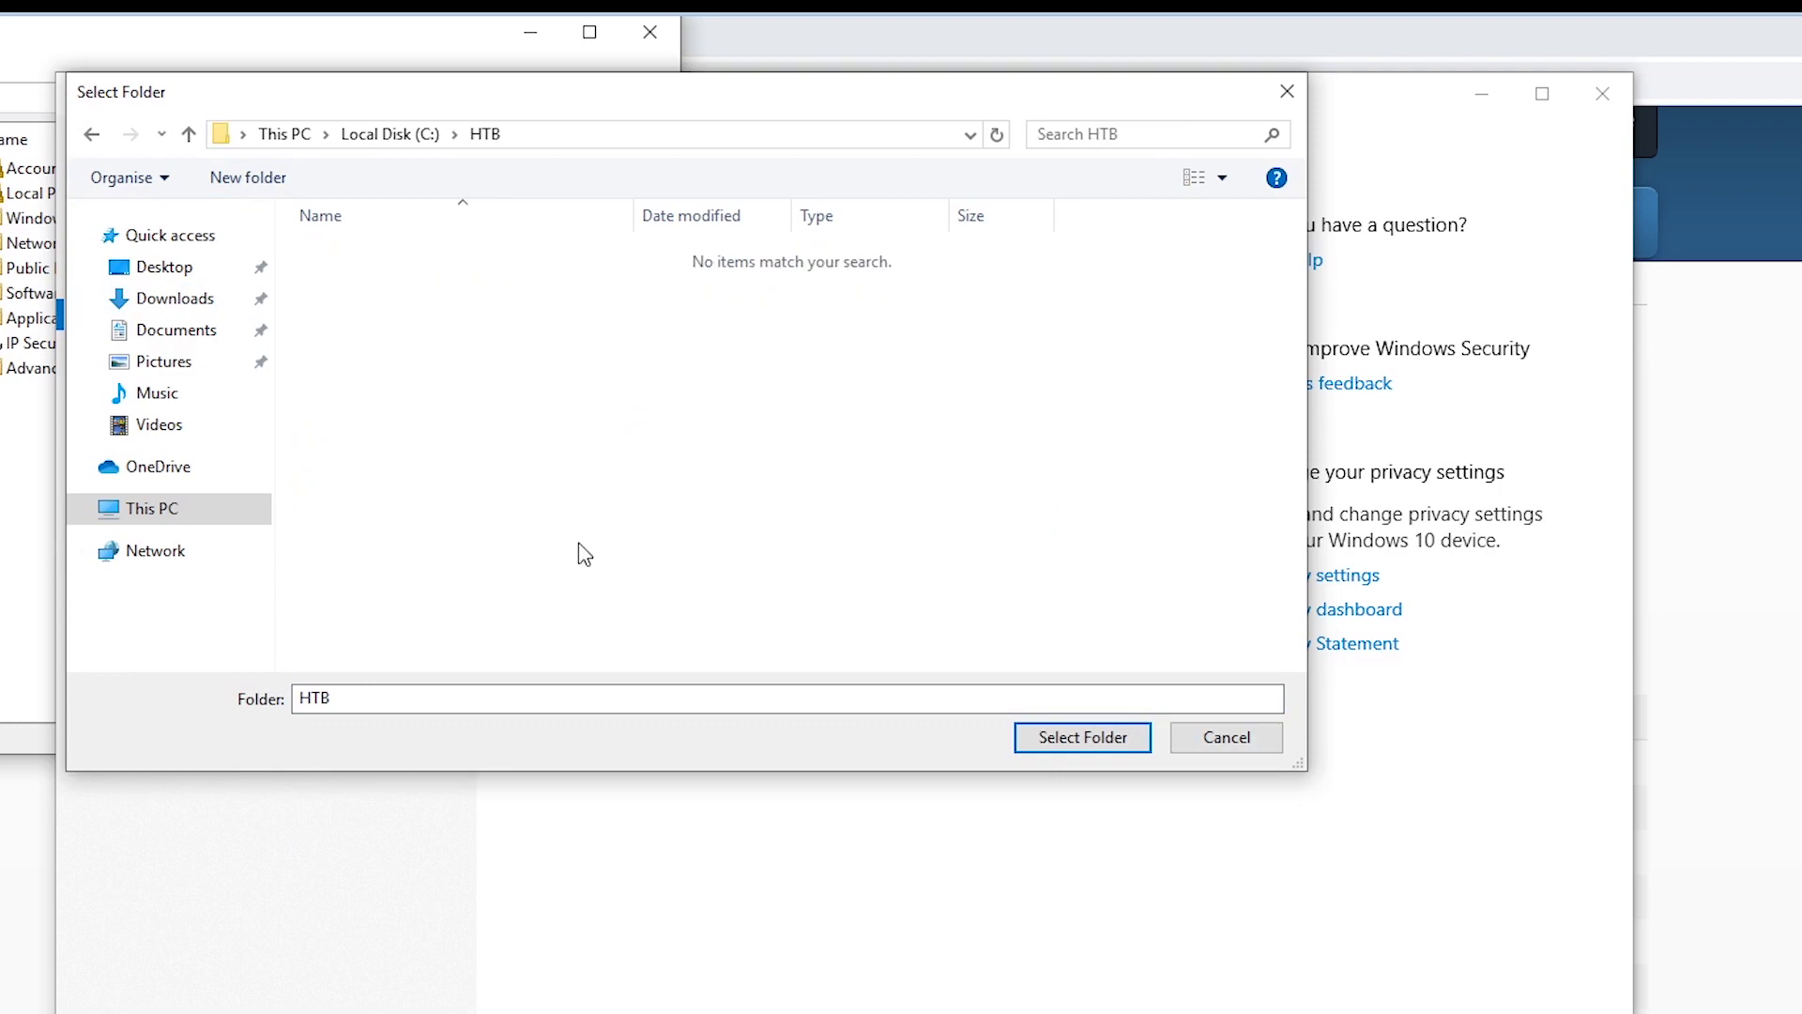
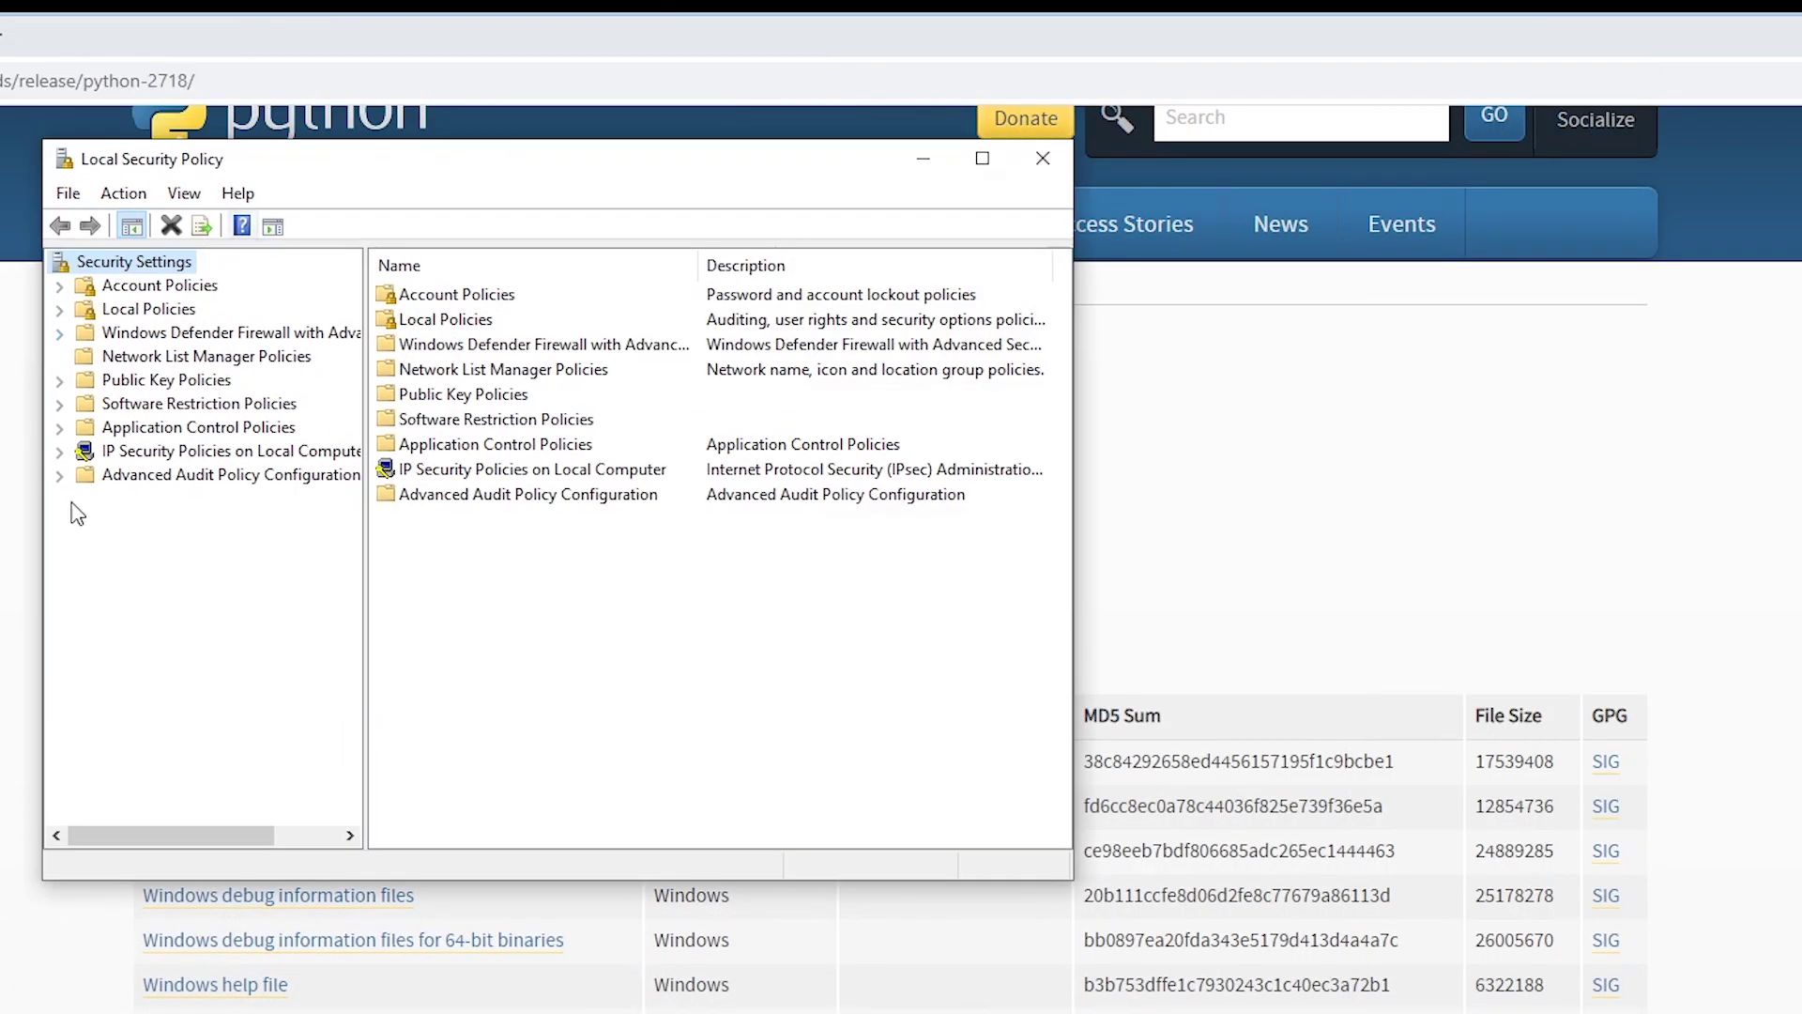
pyautogui.hotkey('alt', 'F4')
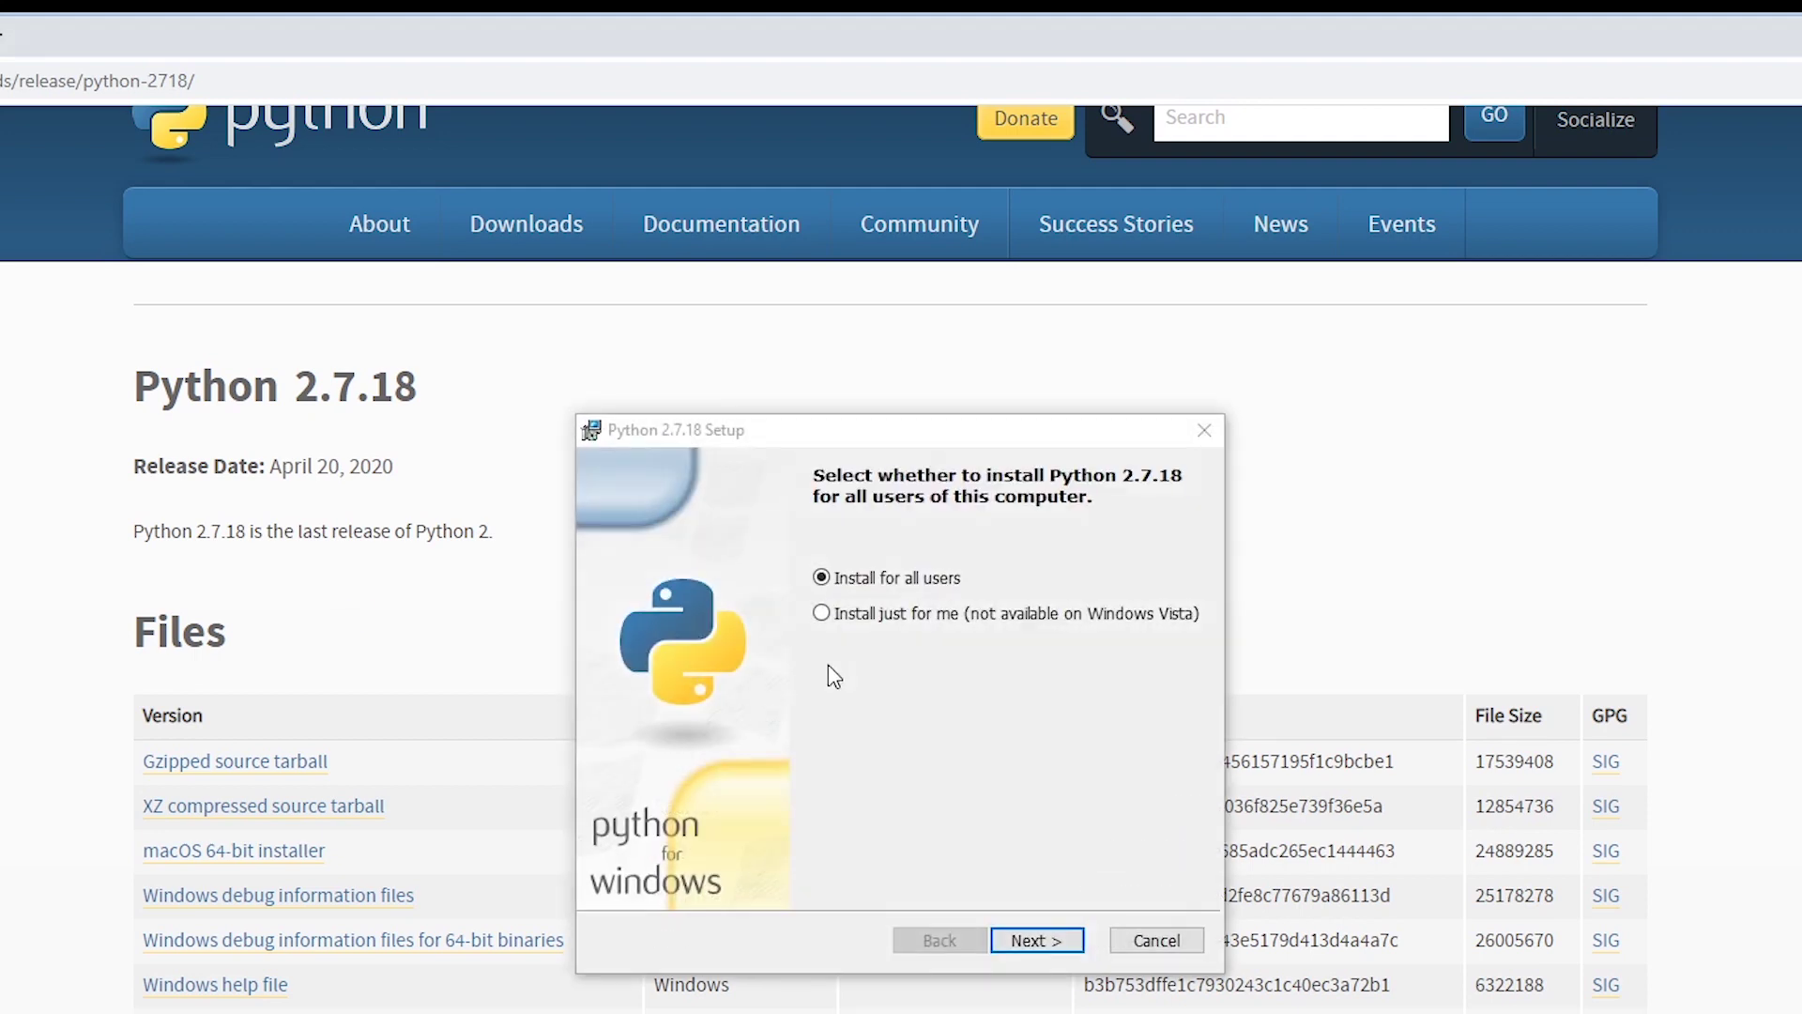
# Set Python 2.7.18 to install for all users in C:\Python27\ and start the installation.
pyautogui.press('Return')
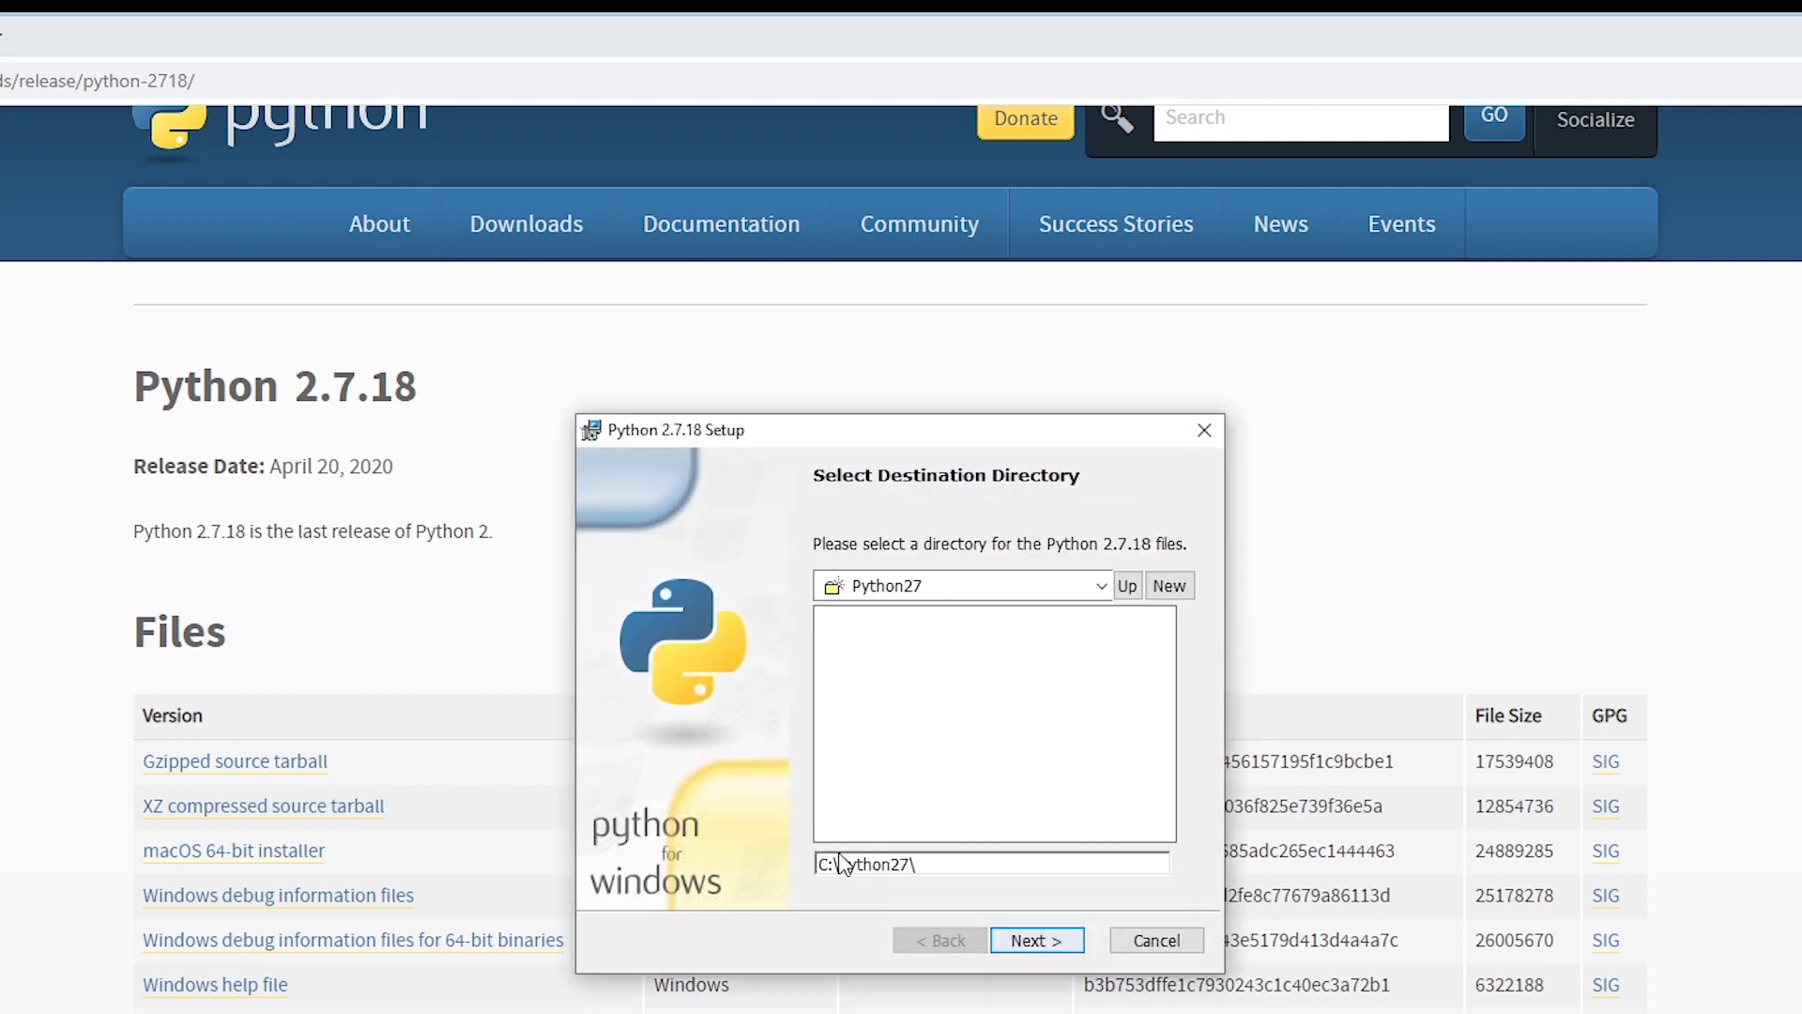
pyautogui.click(1023, 940)
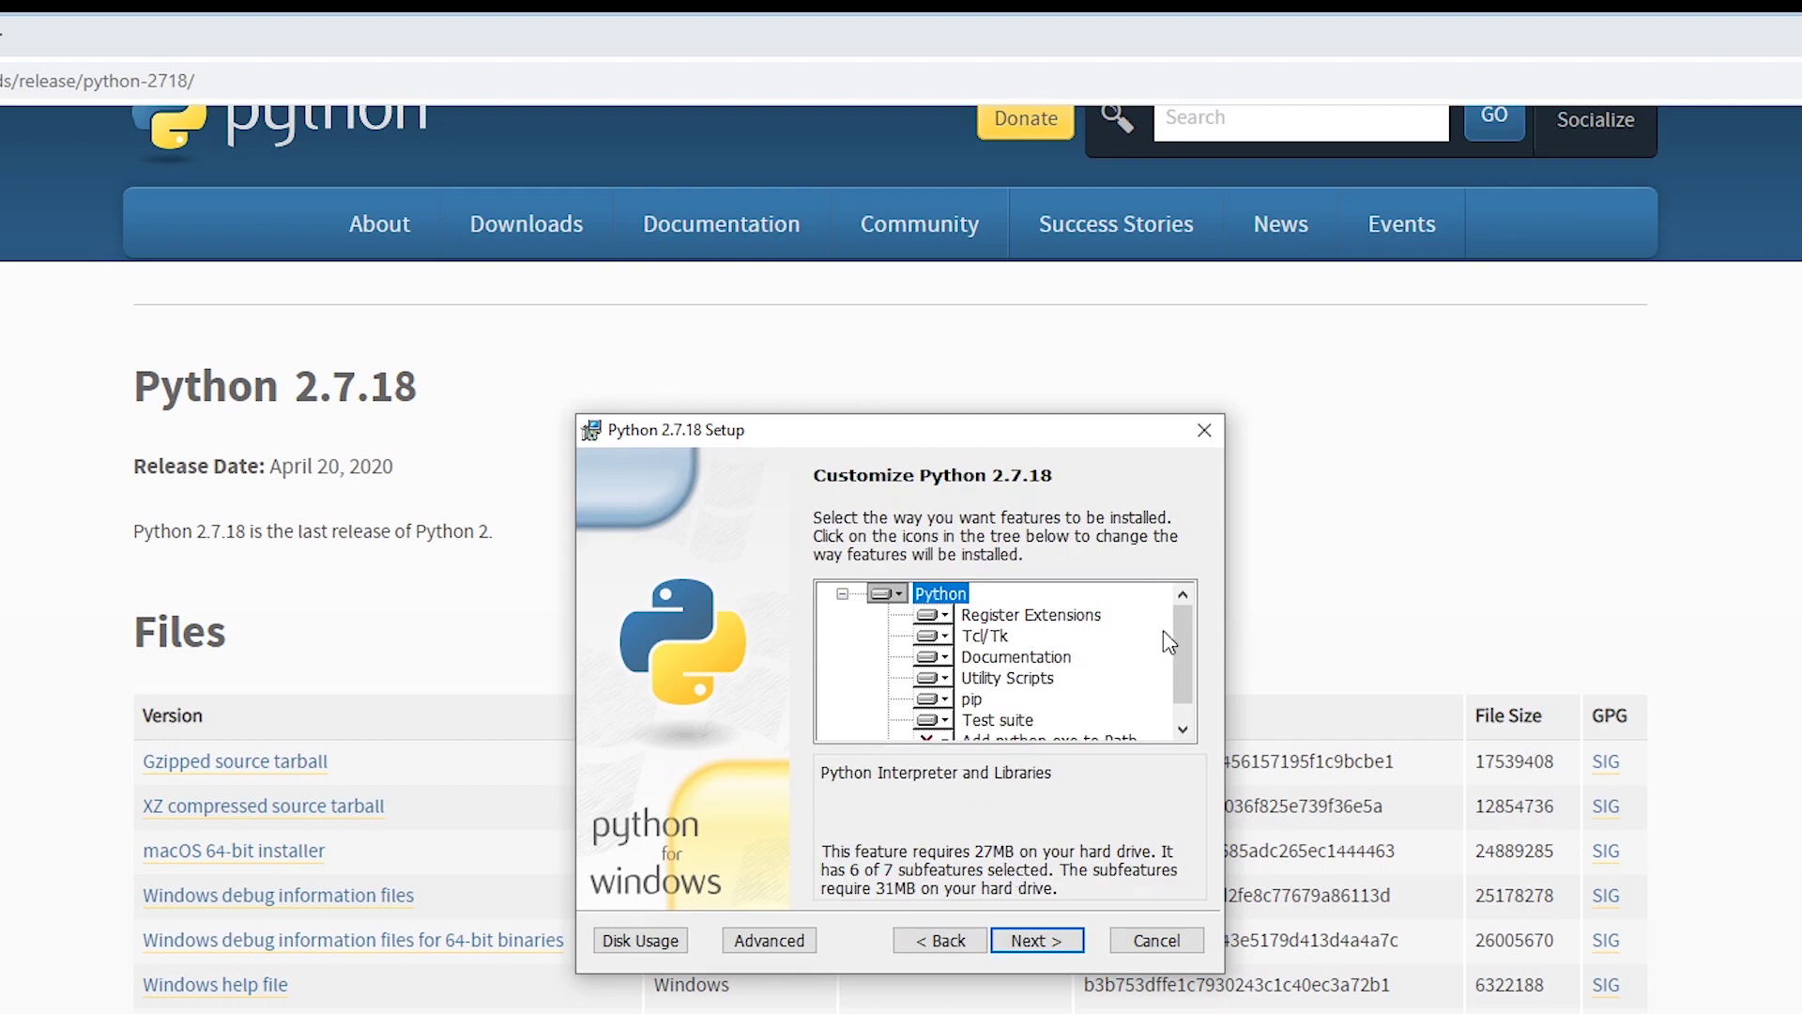
pyautogui.scroll(-1, 1181, 681)
pyautogui.click(1051, 939)
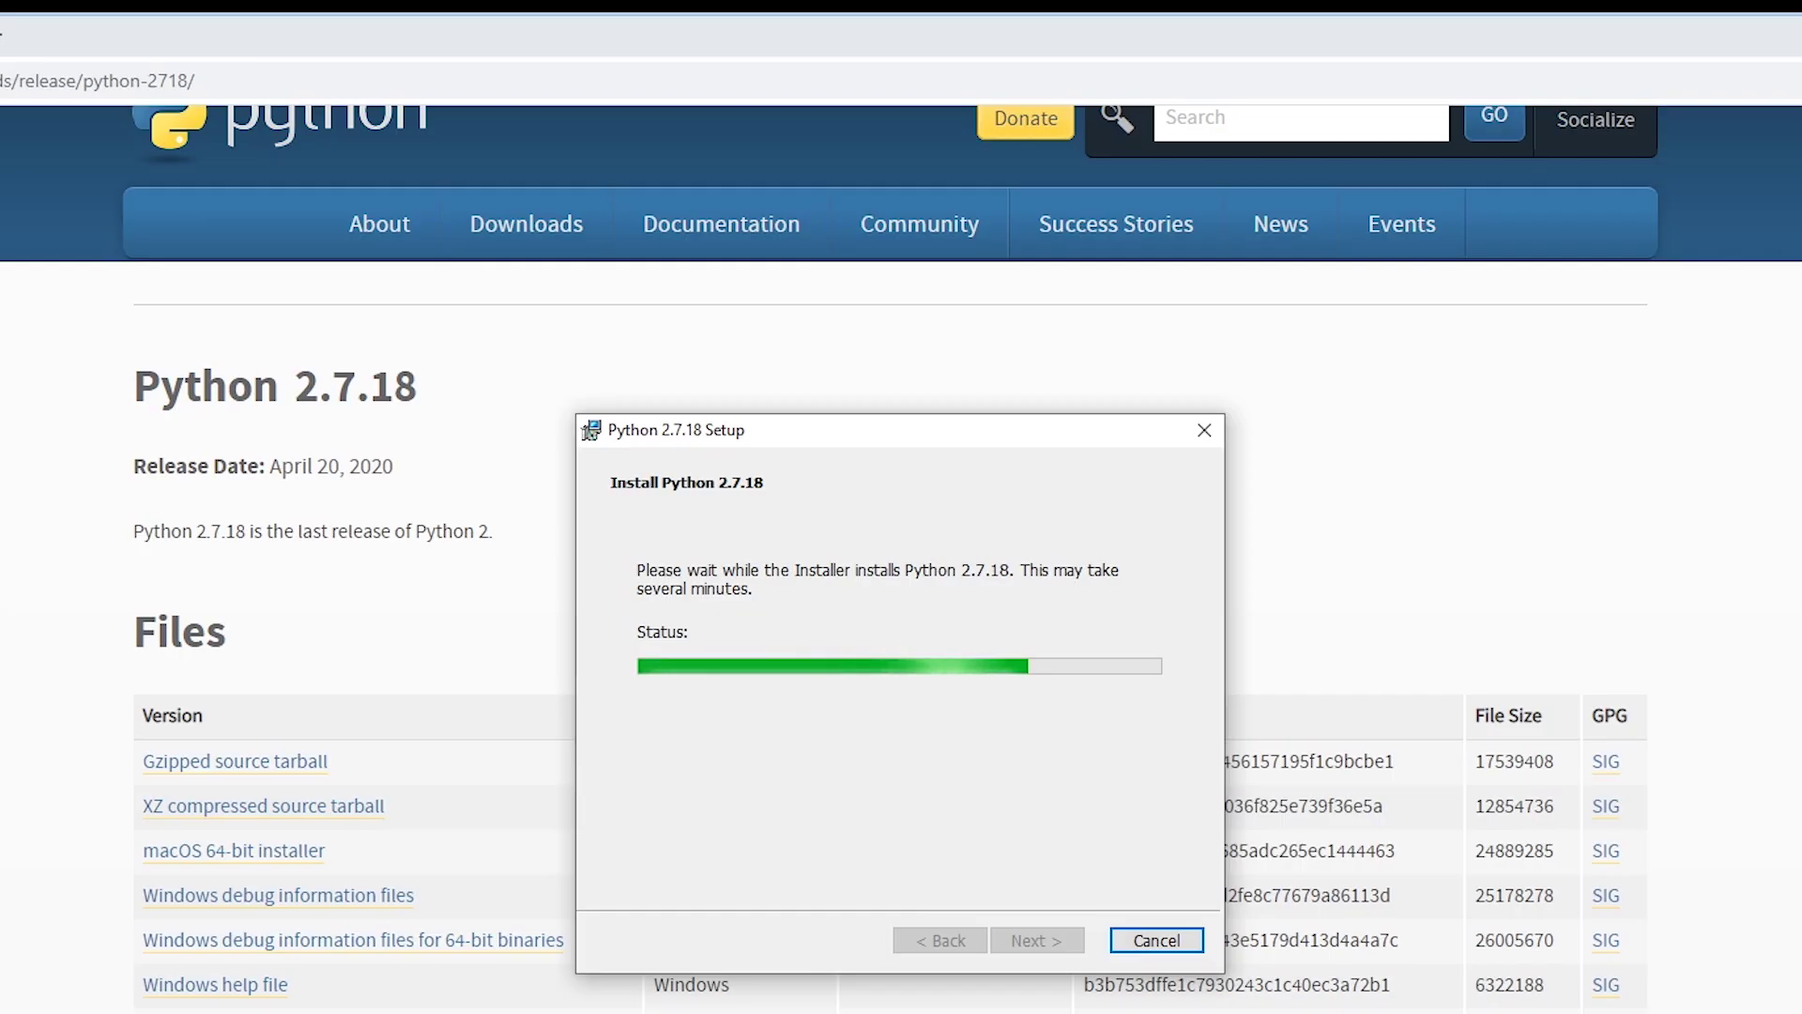
# Switch to File Explorer and create a folder named Shared on Local Disk (C:).
pyautogui.press('super+e')
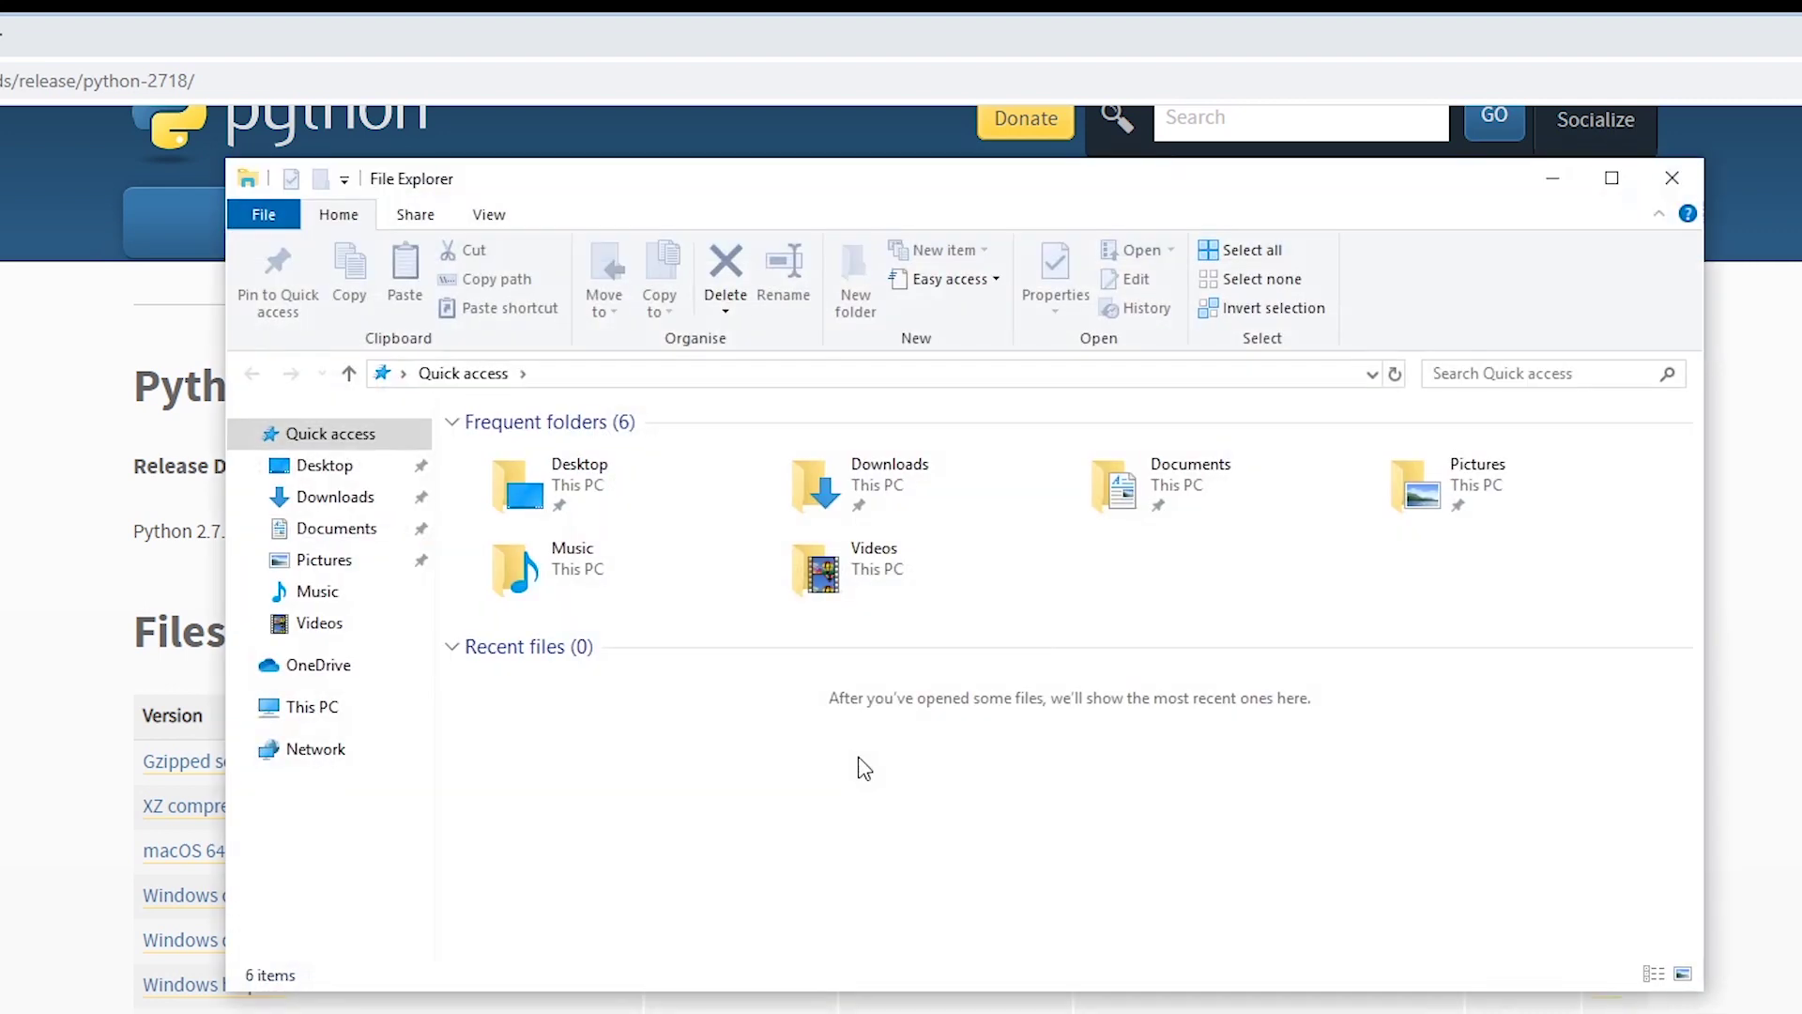
pyautogui.click(313, 711)
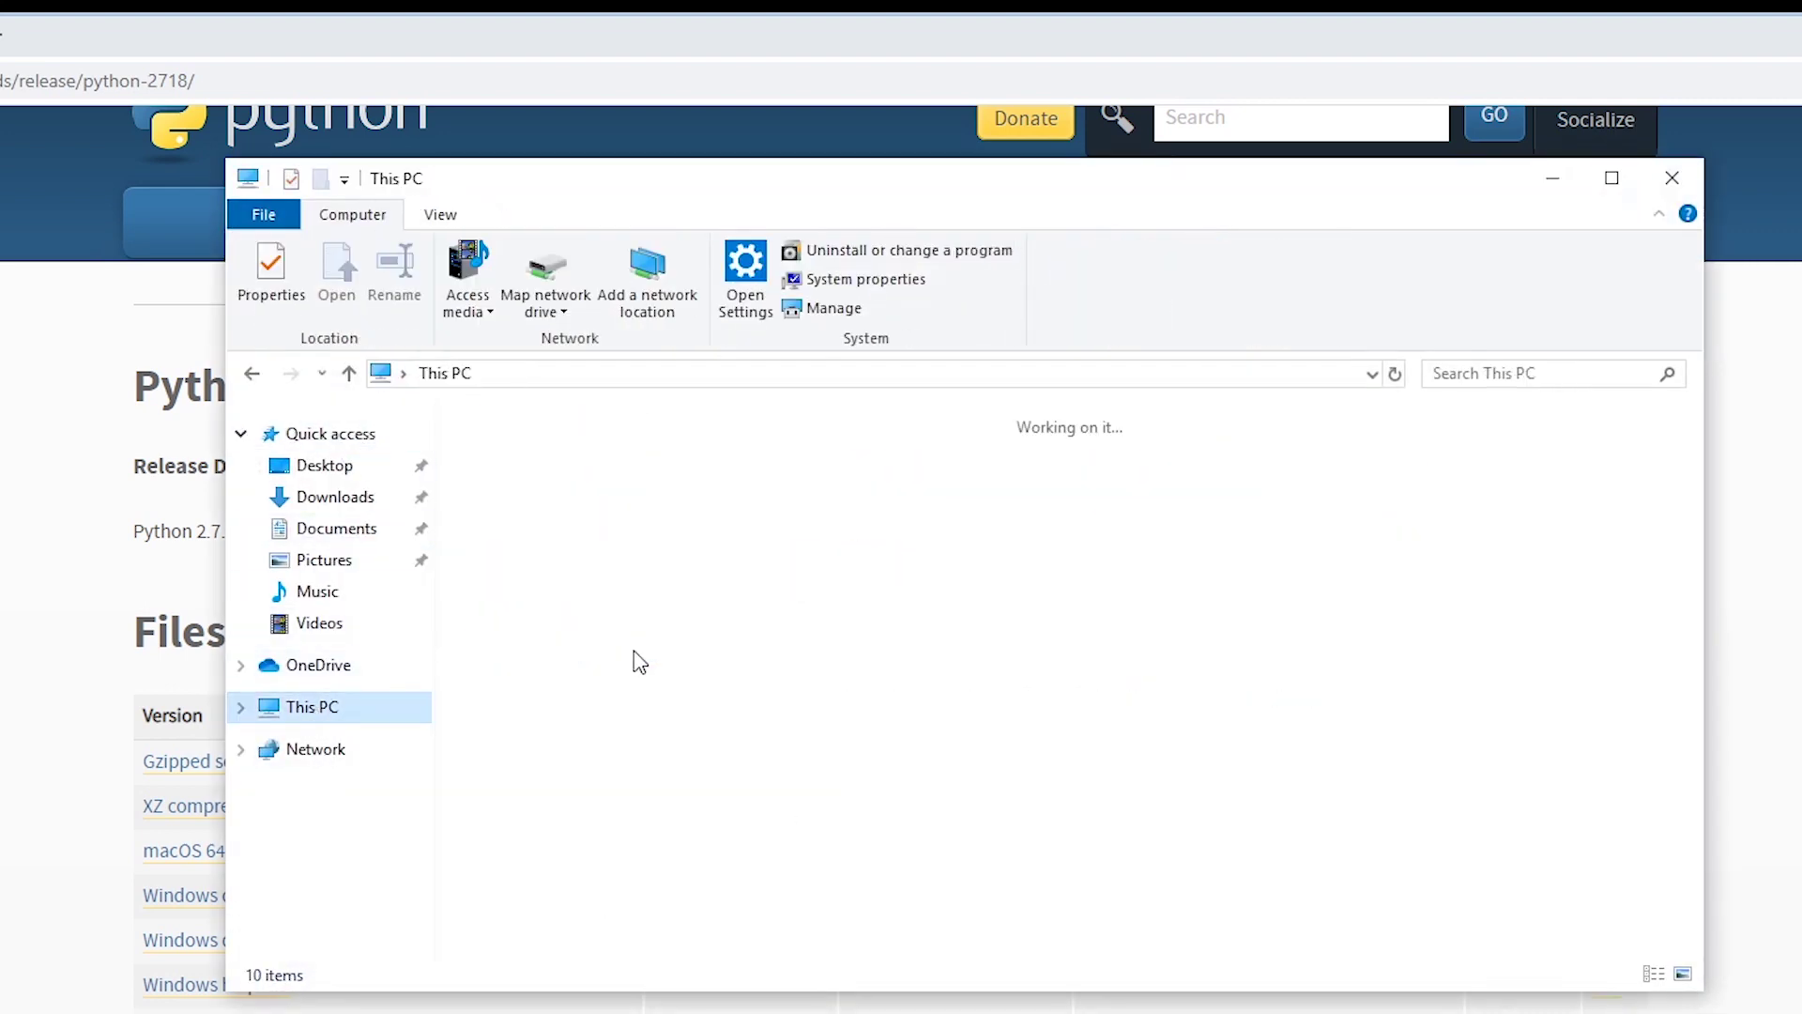
pyautogui.doubleClick(826, 728)
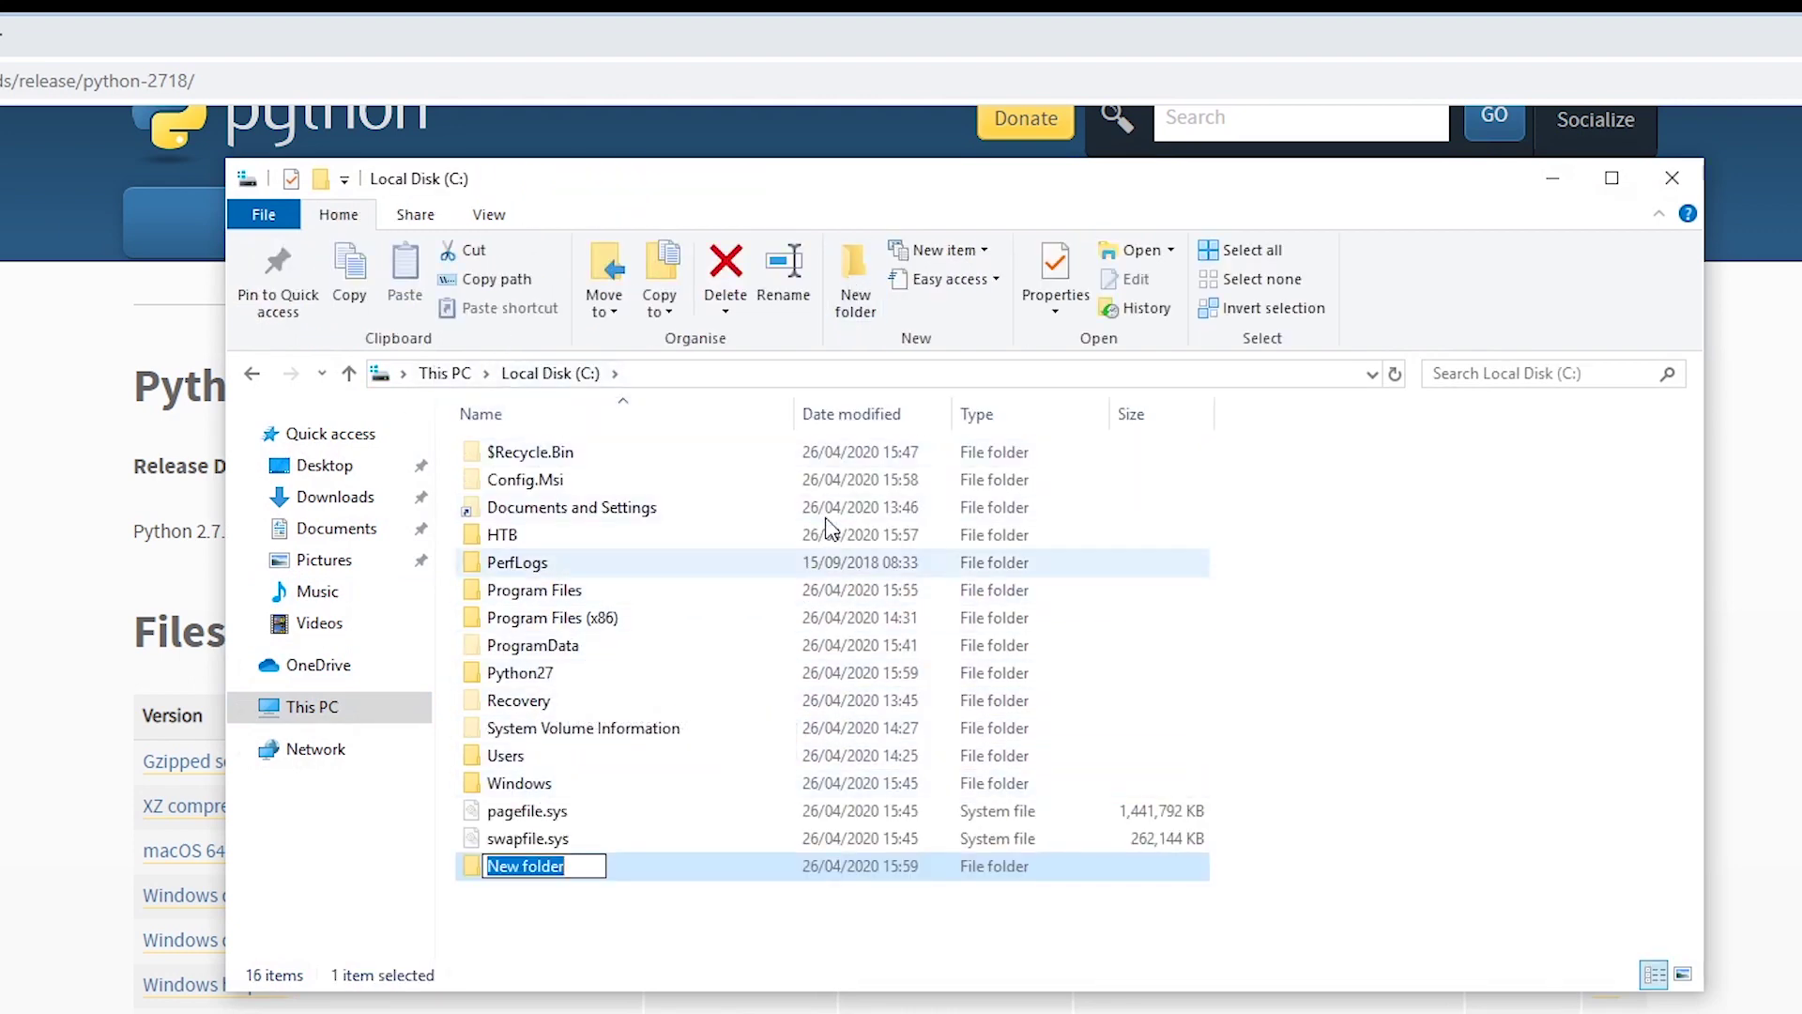
pyautogui.write('Shared')
pyautogui.press('Return')
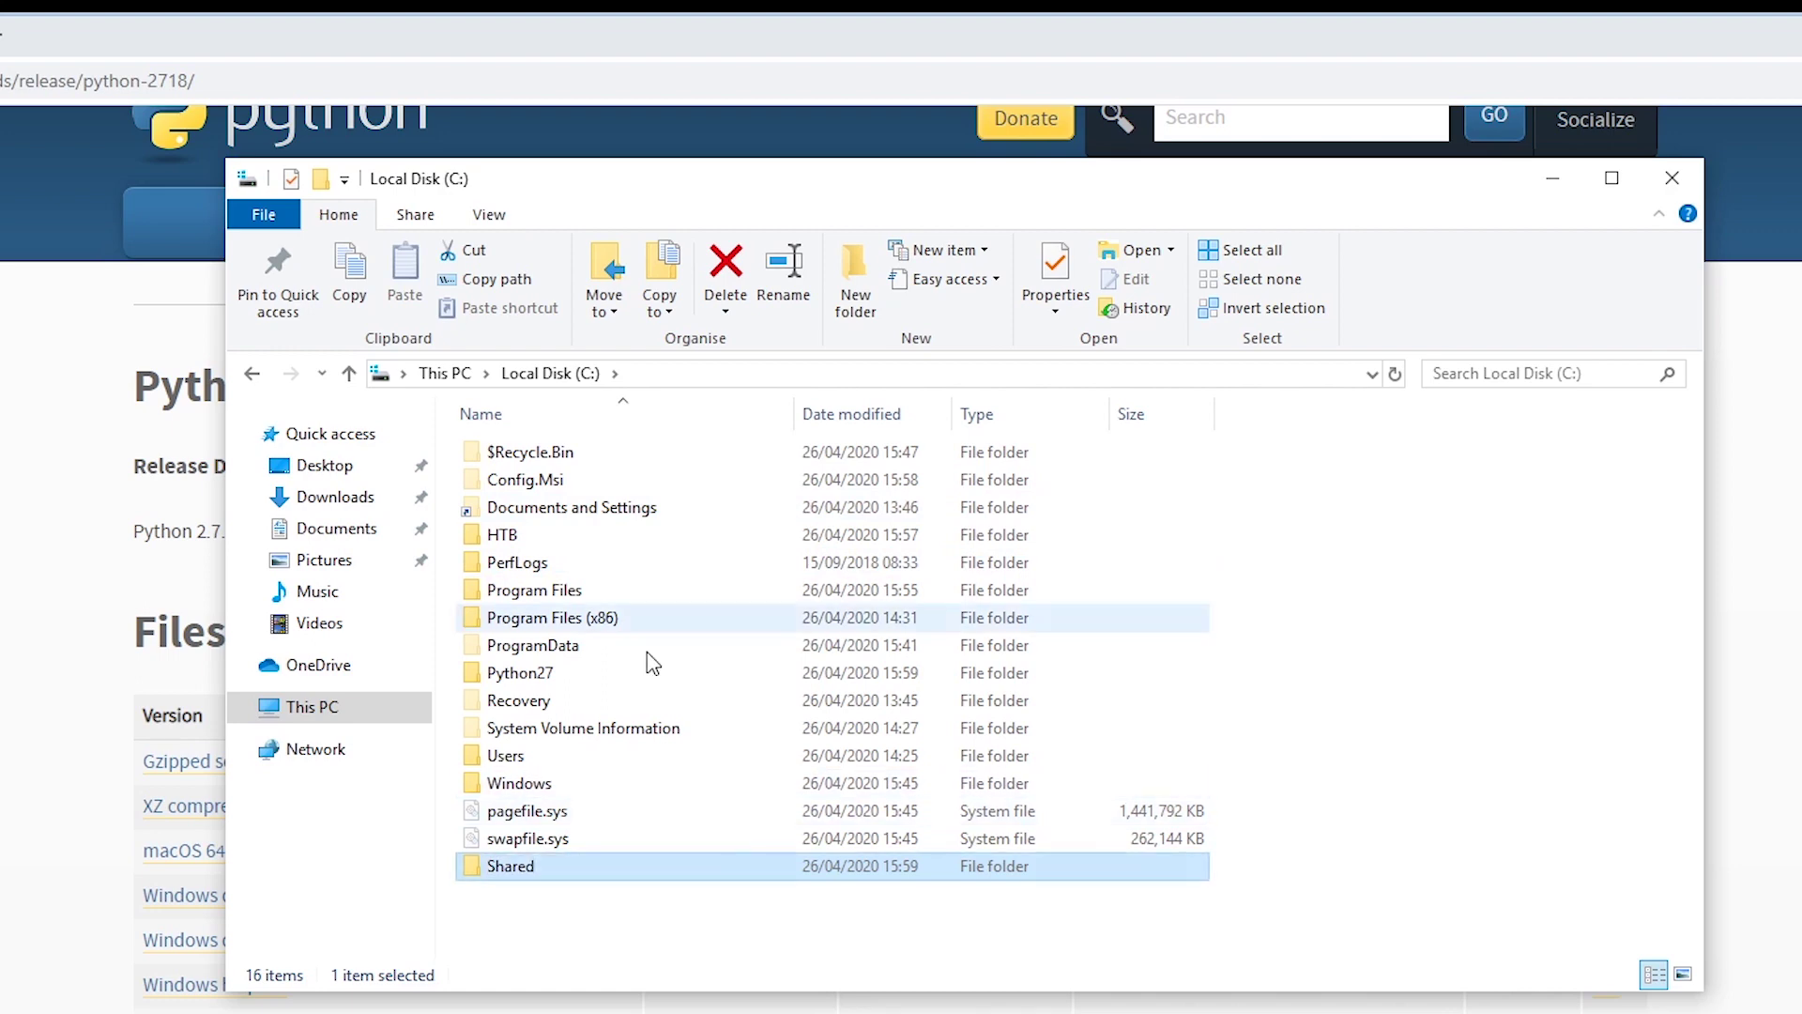
pyautogui.click(532, 848)
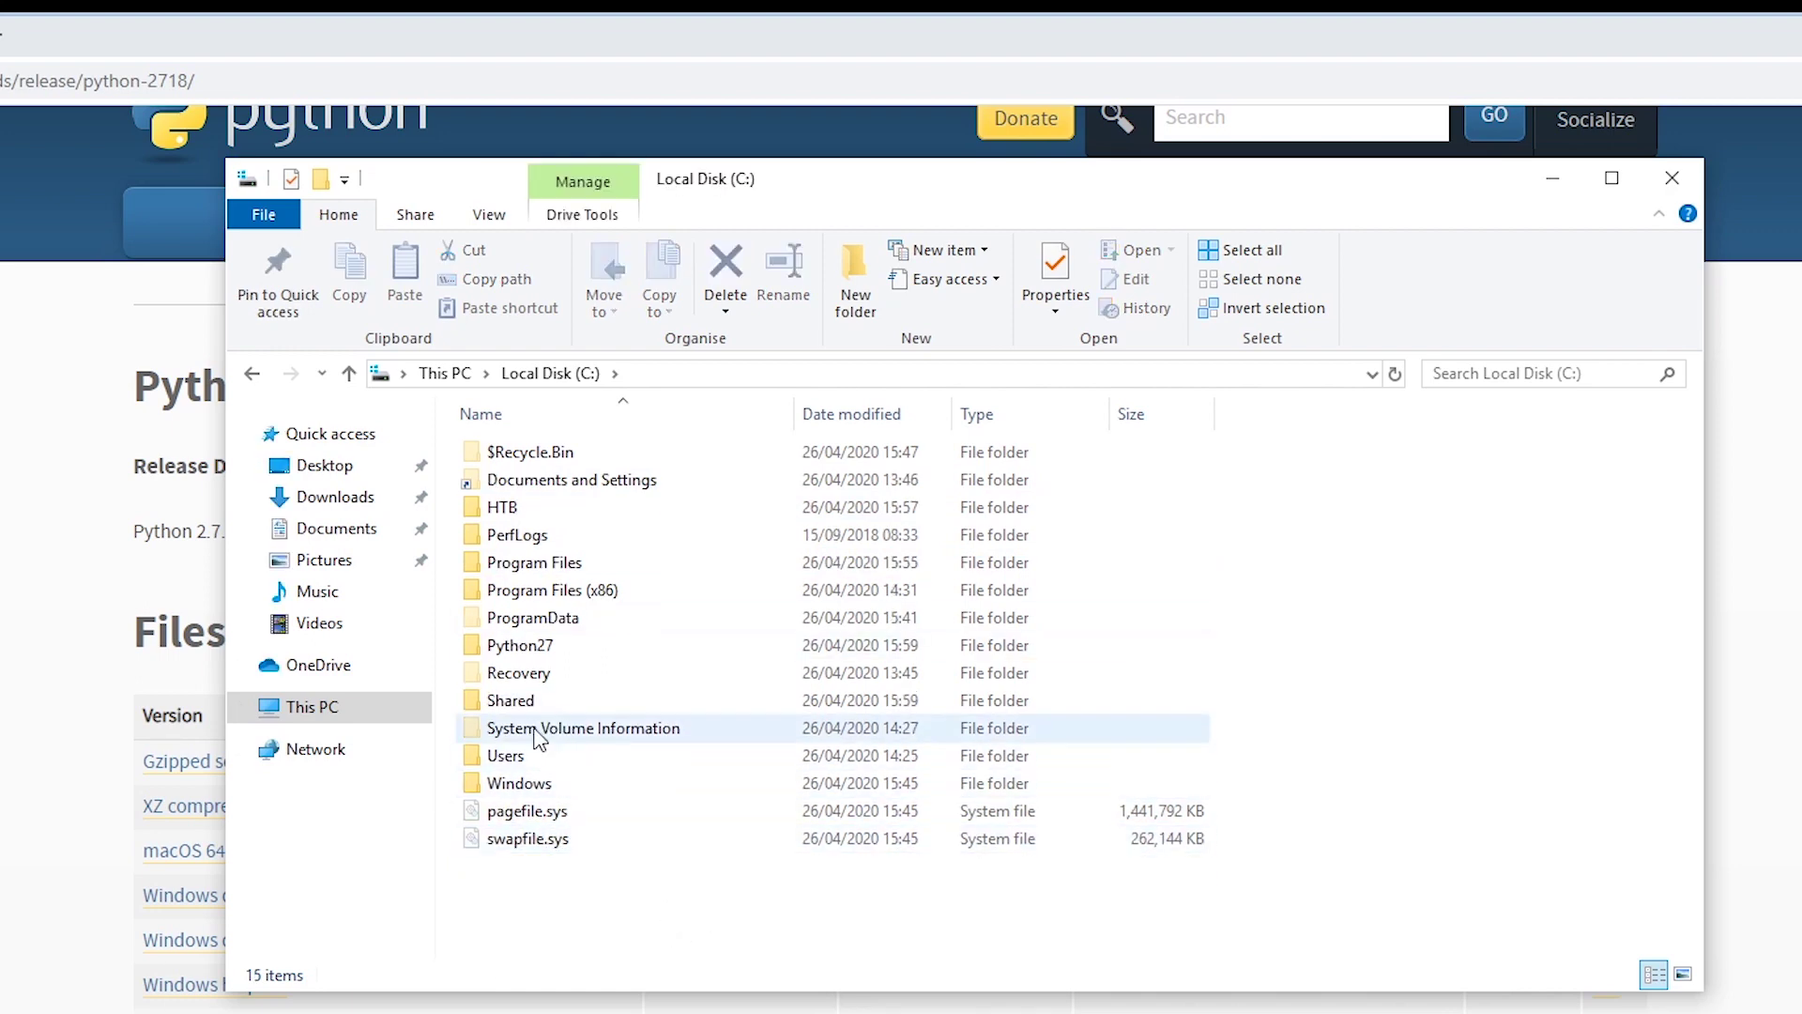
# Enable advanced sharing for the C:\Shared folder with the share name Shared.
pyautogui.rightClick(513, 706)
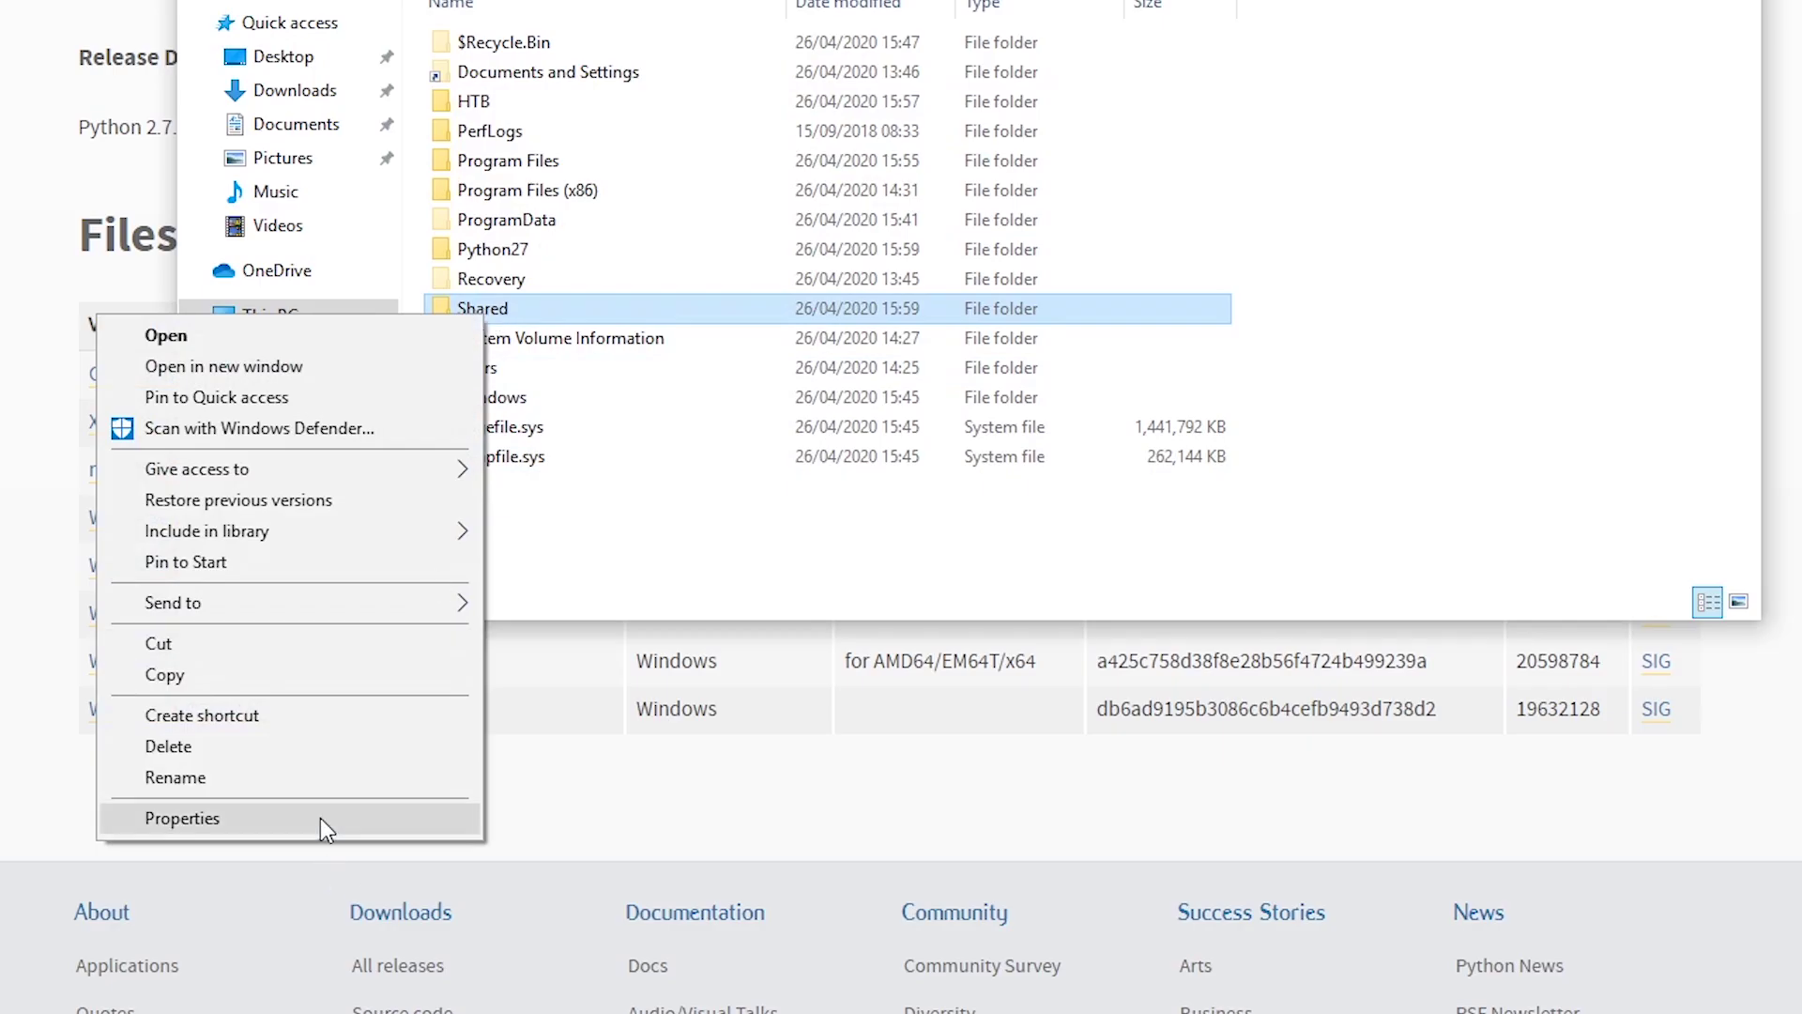
pyautogui.click(319, 819)
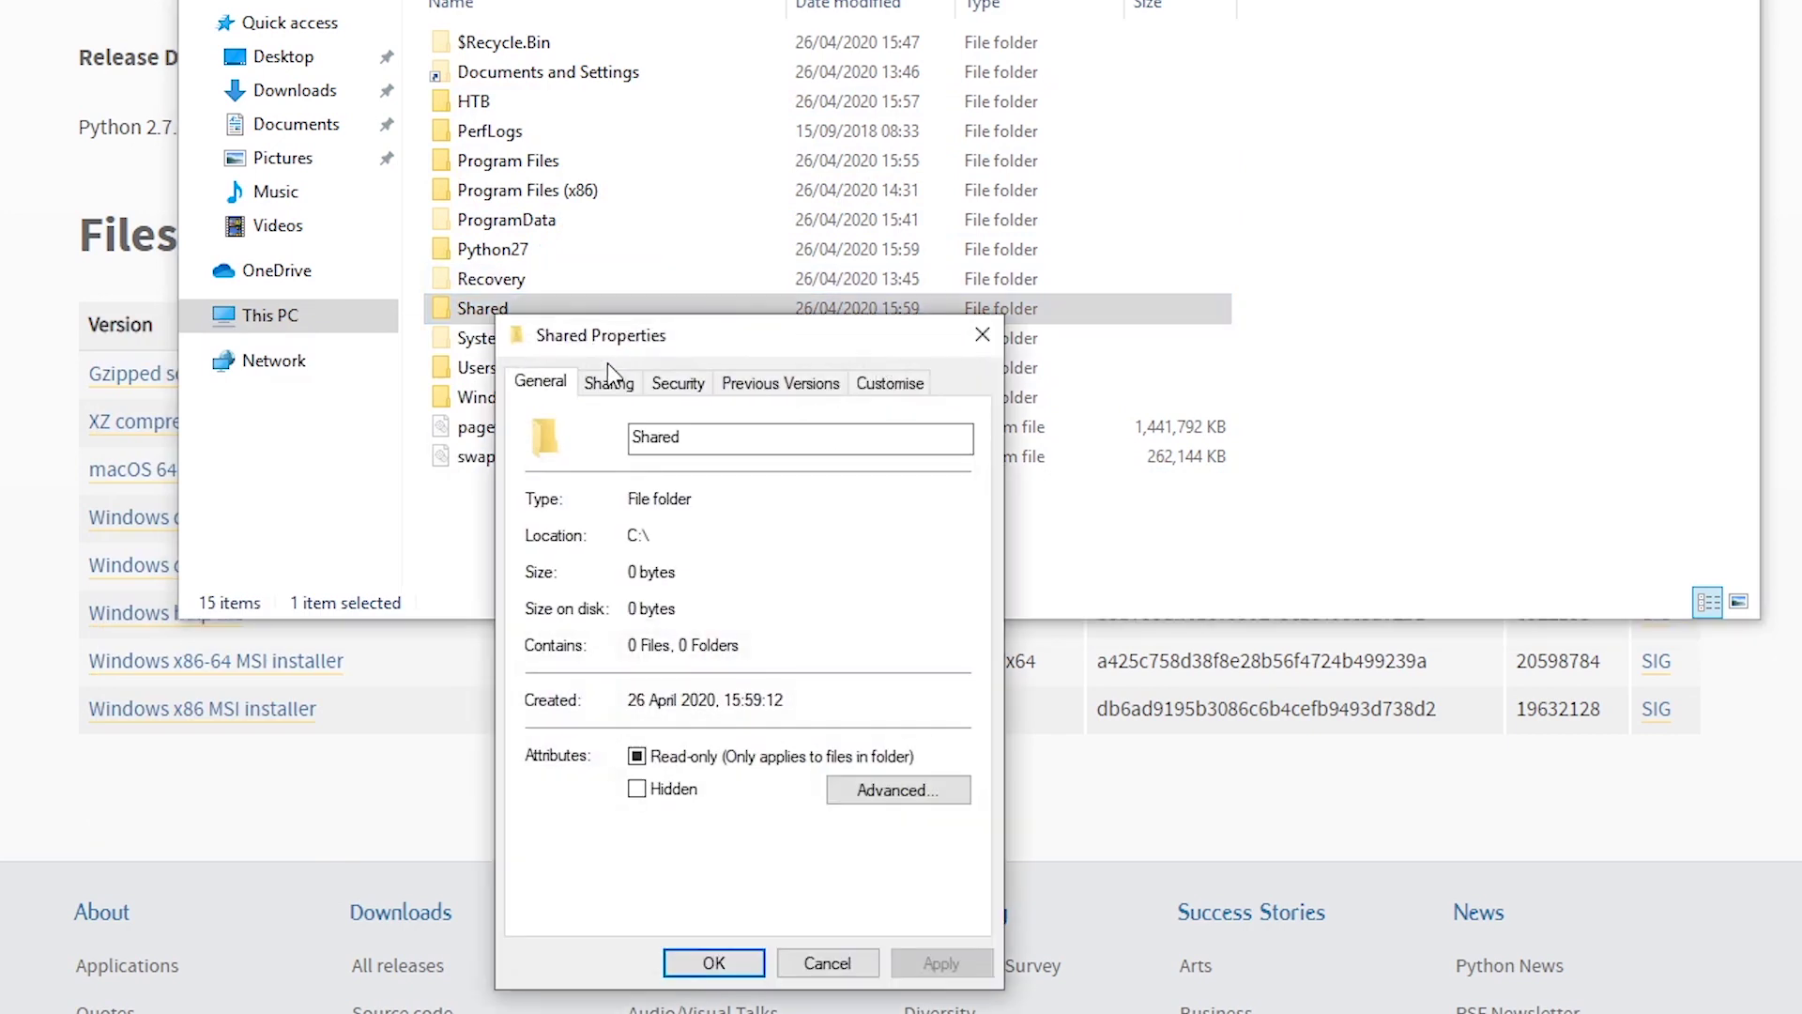
pyautogui.click(609, 380)
pyautogui.click(657, 716)
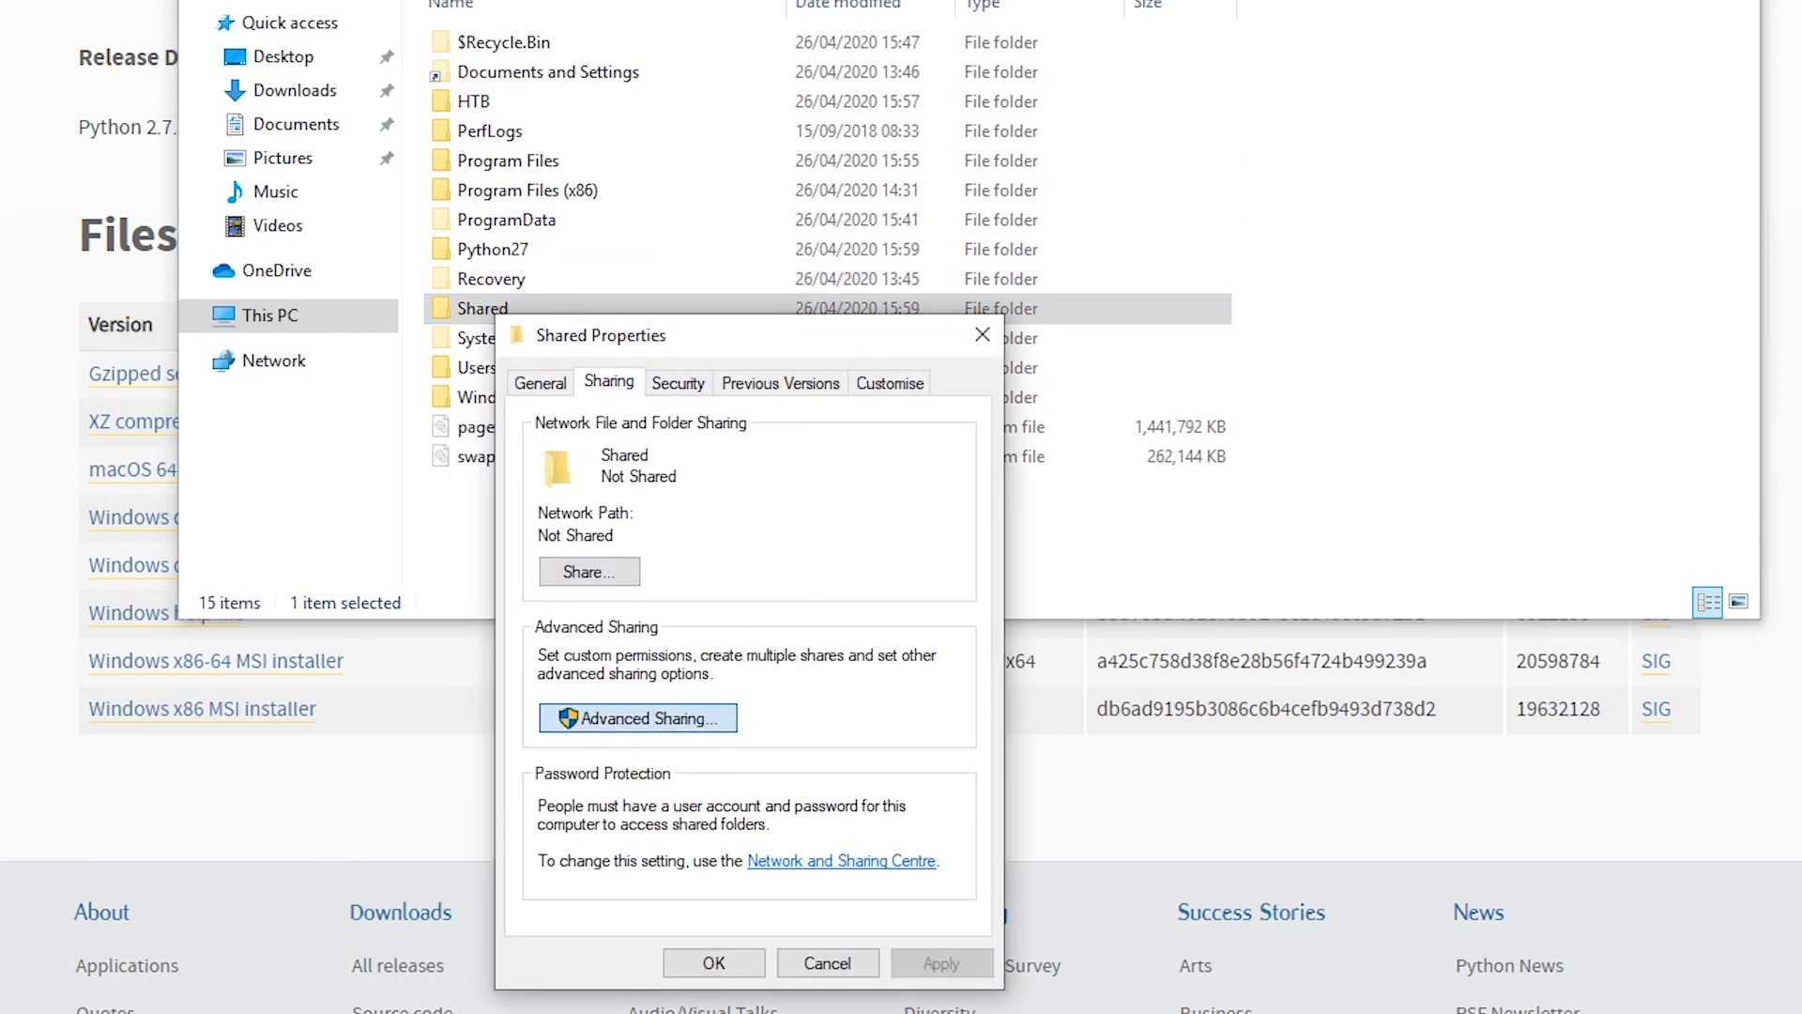
pyautogui.click(588, 433)
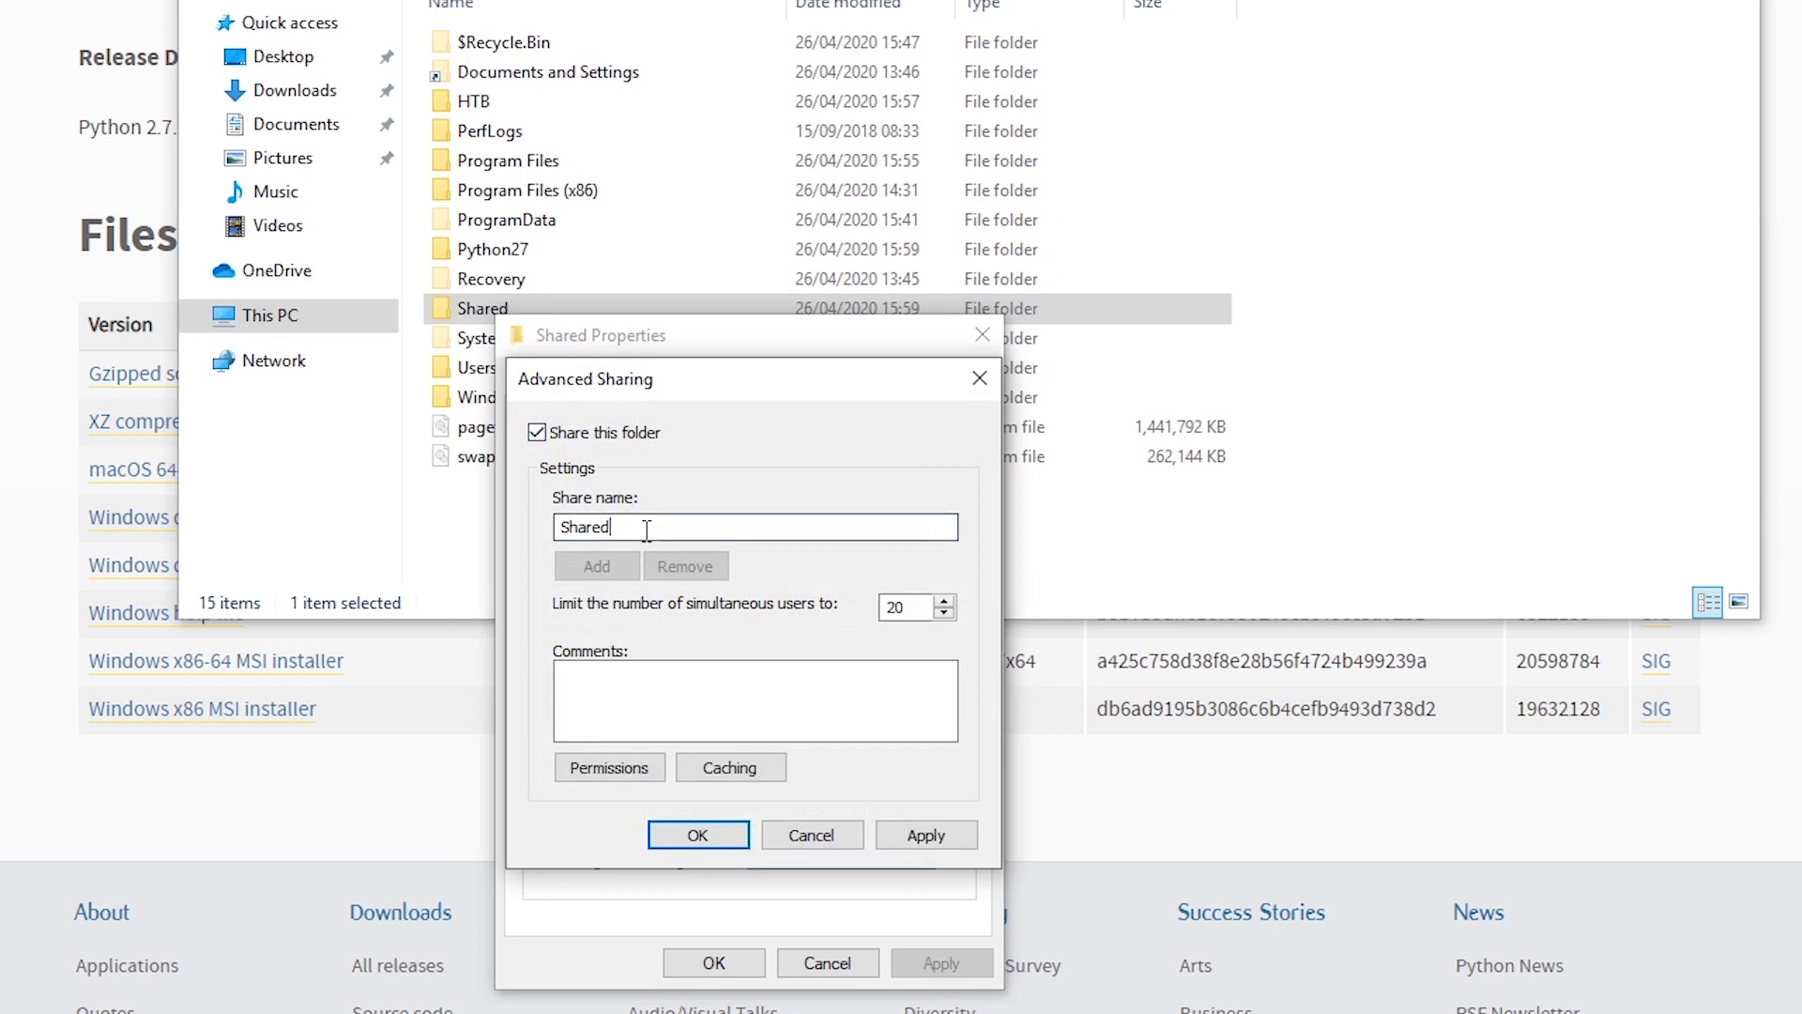
# Allow Everyone Full Control in the Shared folder's share permissions and confirm the advanced sharing settings.
pyautogui.click(615, 769)
pyautogui.click(865, 742)
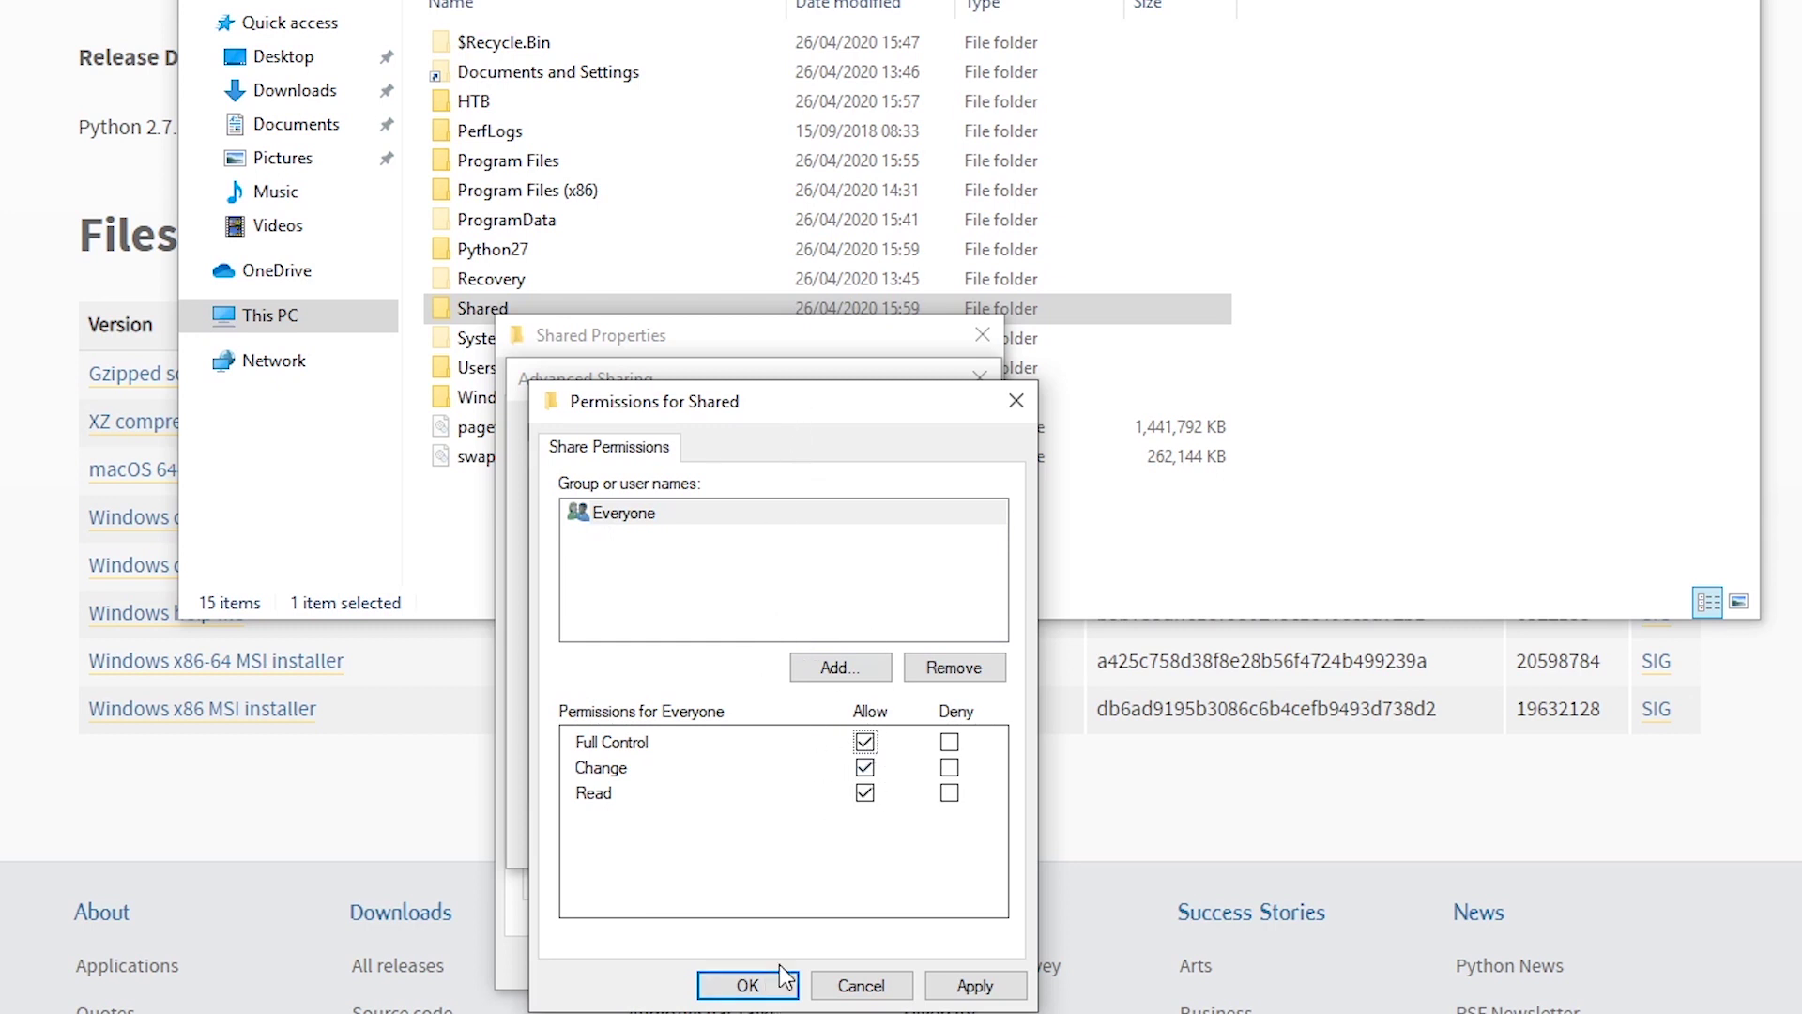
pyautogui.click(751, 983)
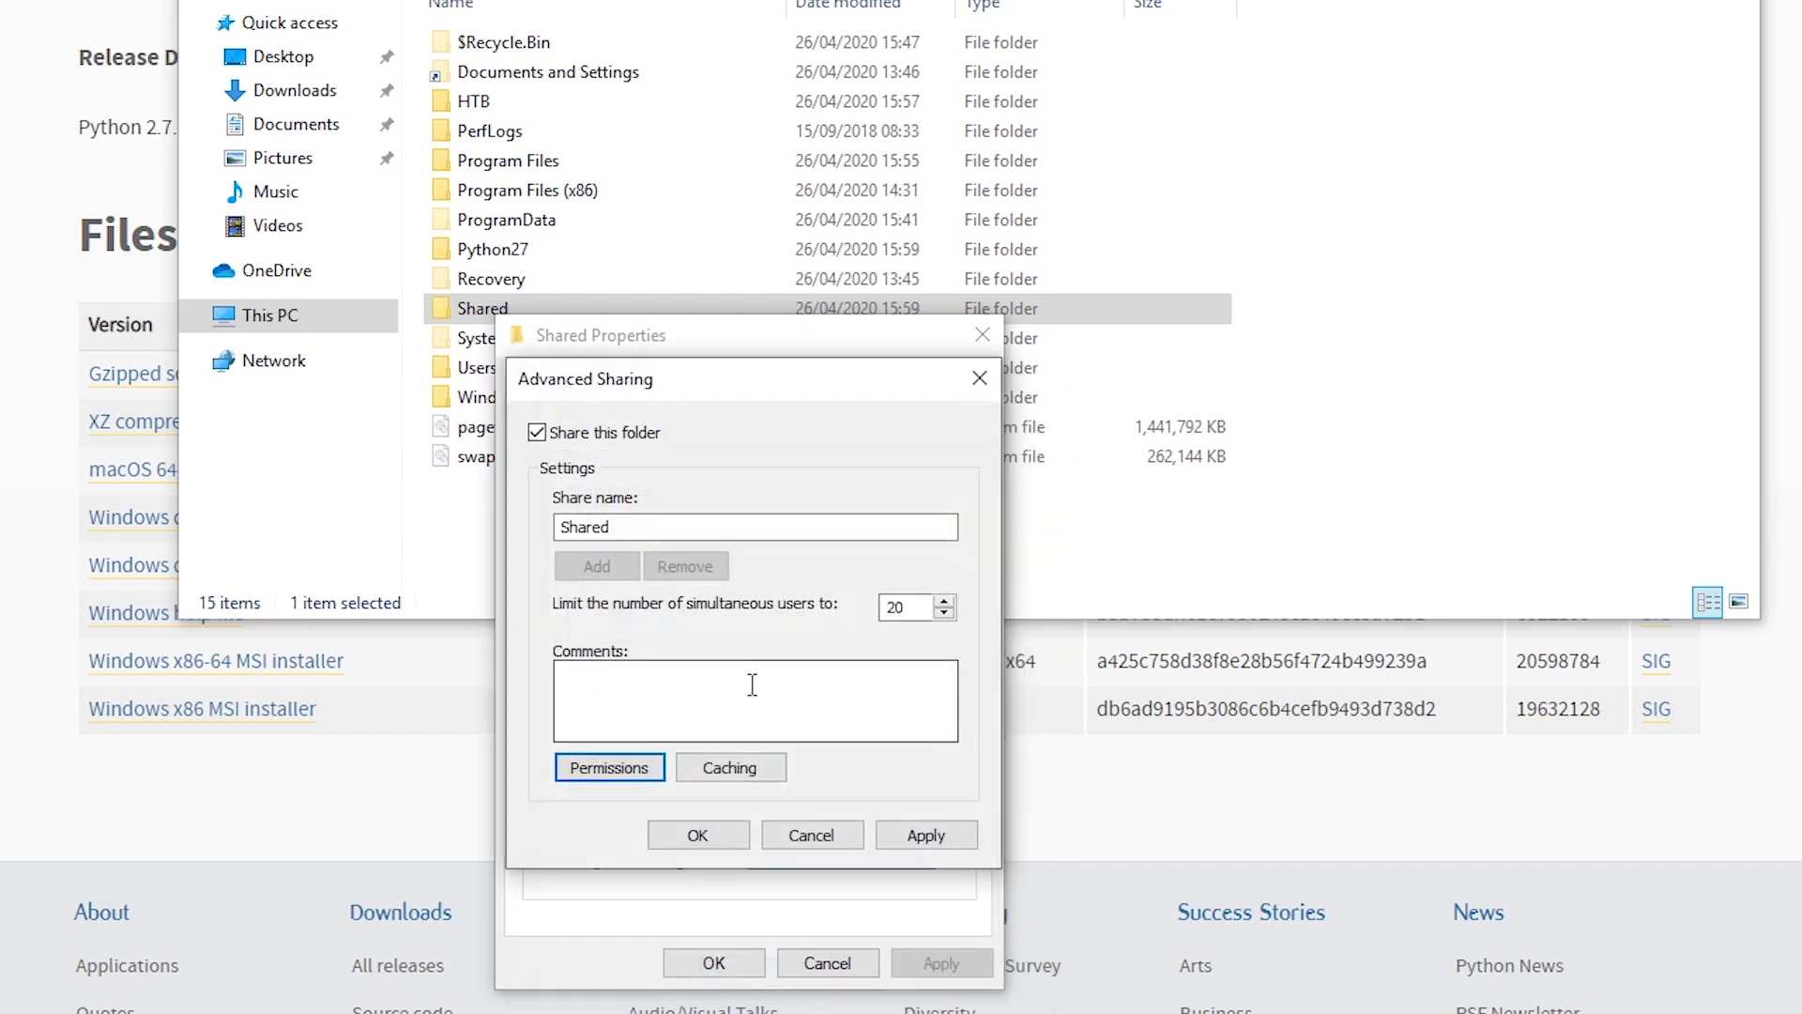
pyautogui.click(700, 837)
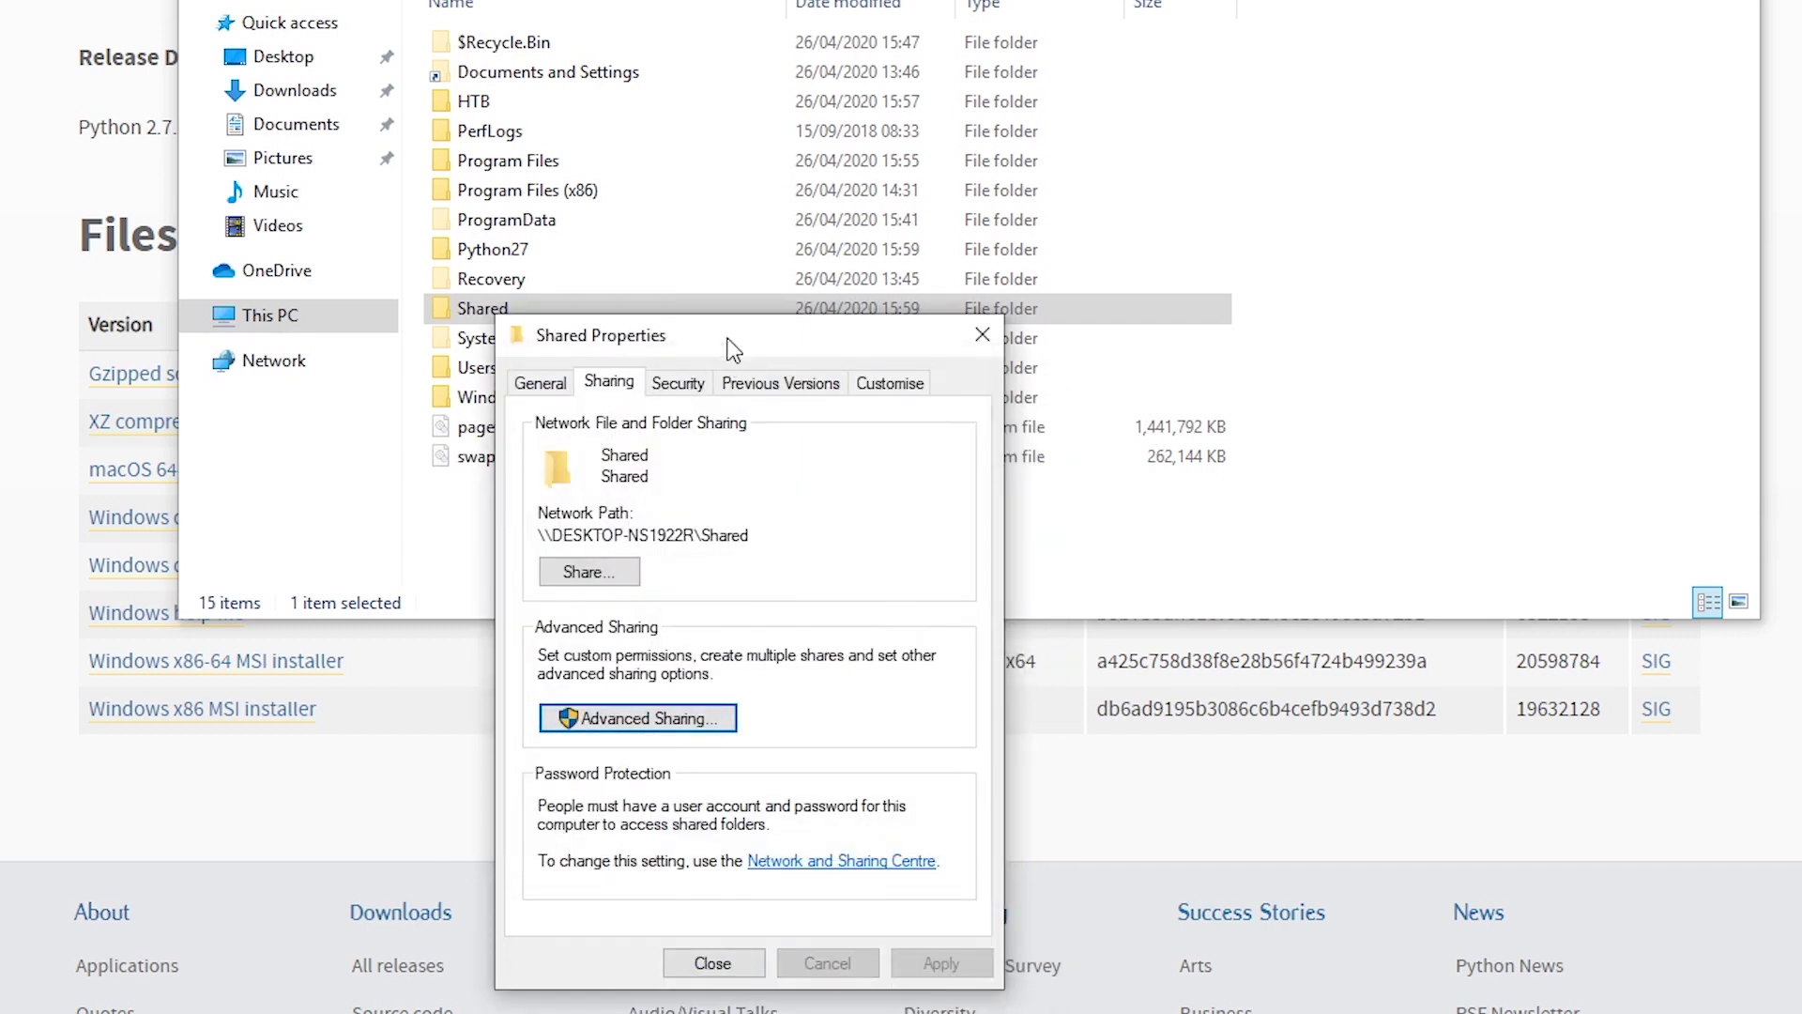
# Review the Shared folder's sharing settings and security permissions, and finish the Python 2.7.18 installer.
pyautogui.moveTo(734, 350); pyautogui.dragTo(799, 235)
pyautogui.click(741, 260)
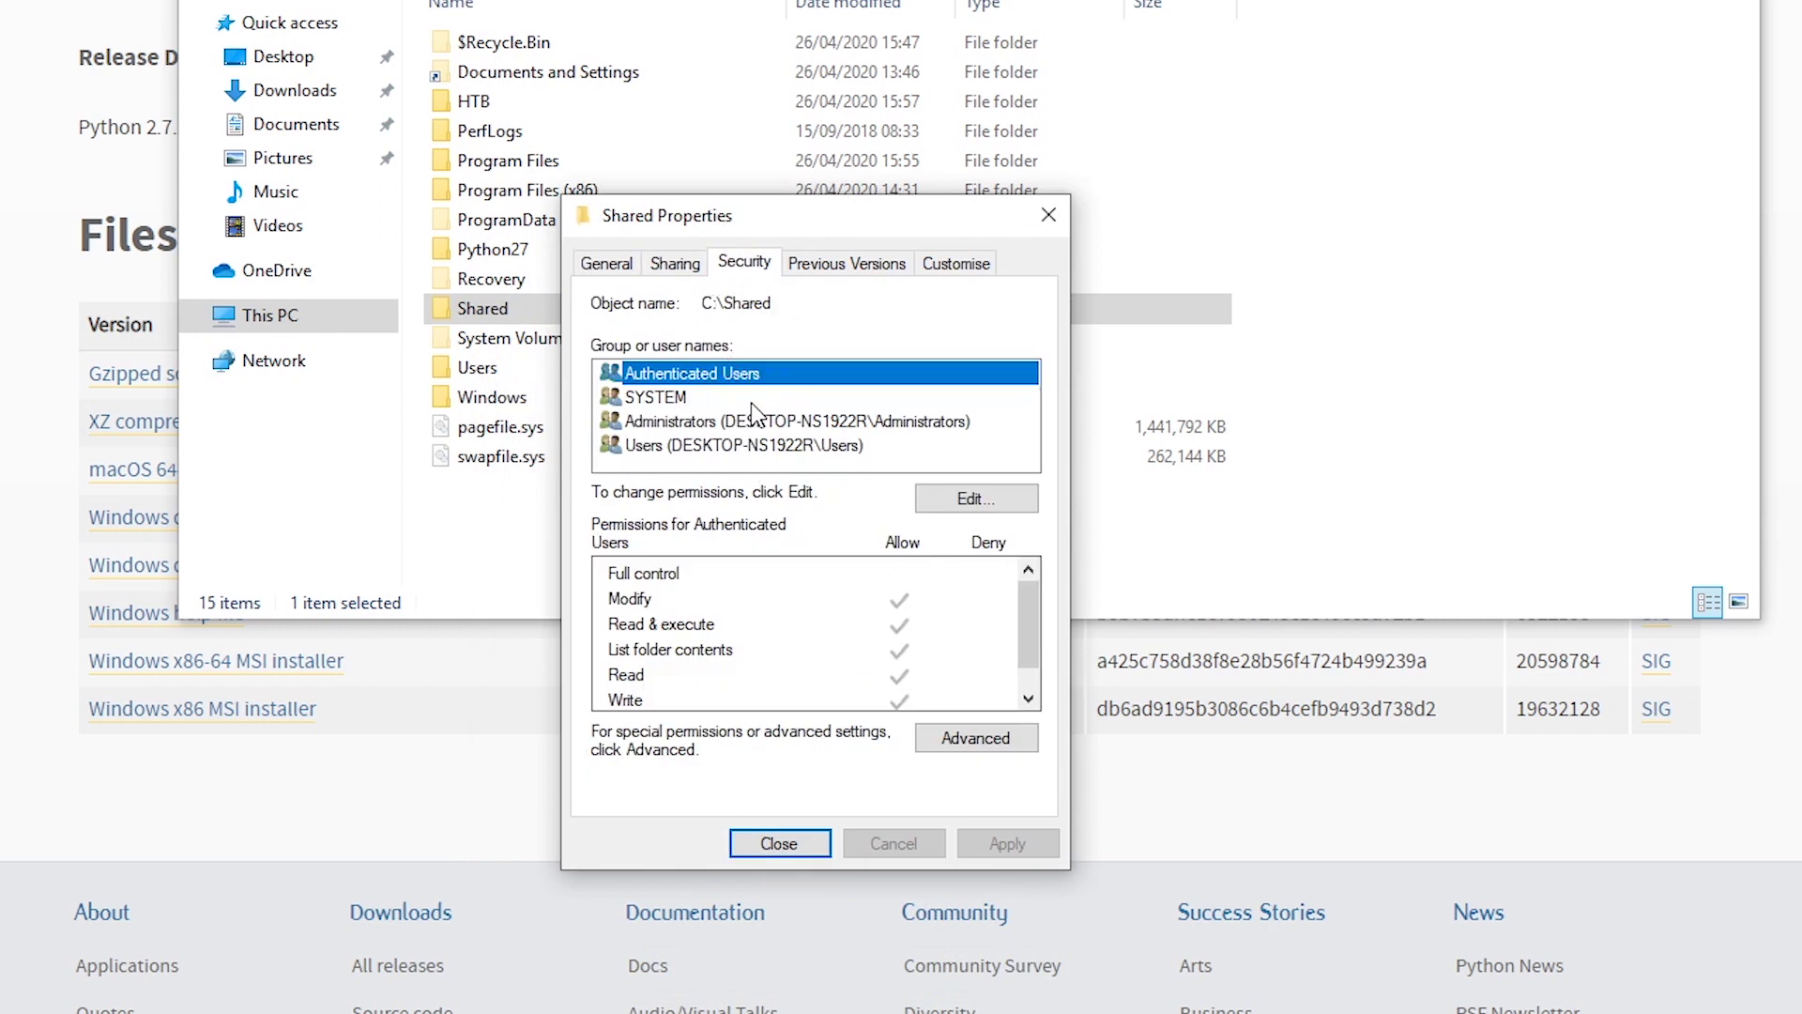
pyautogui.click(676, 263)
pyautogui.click(680, 460)
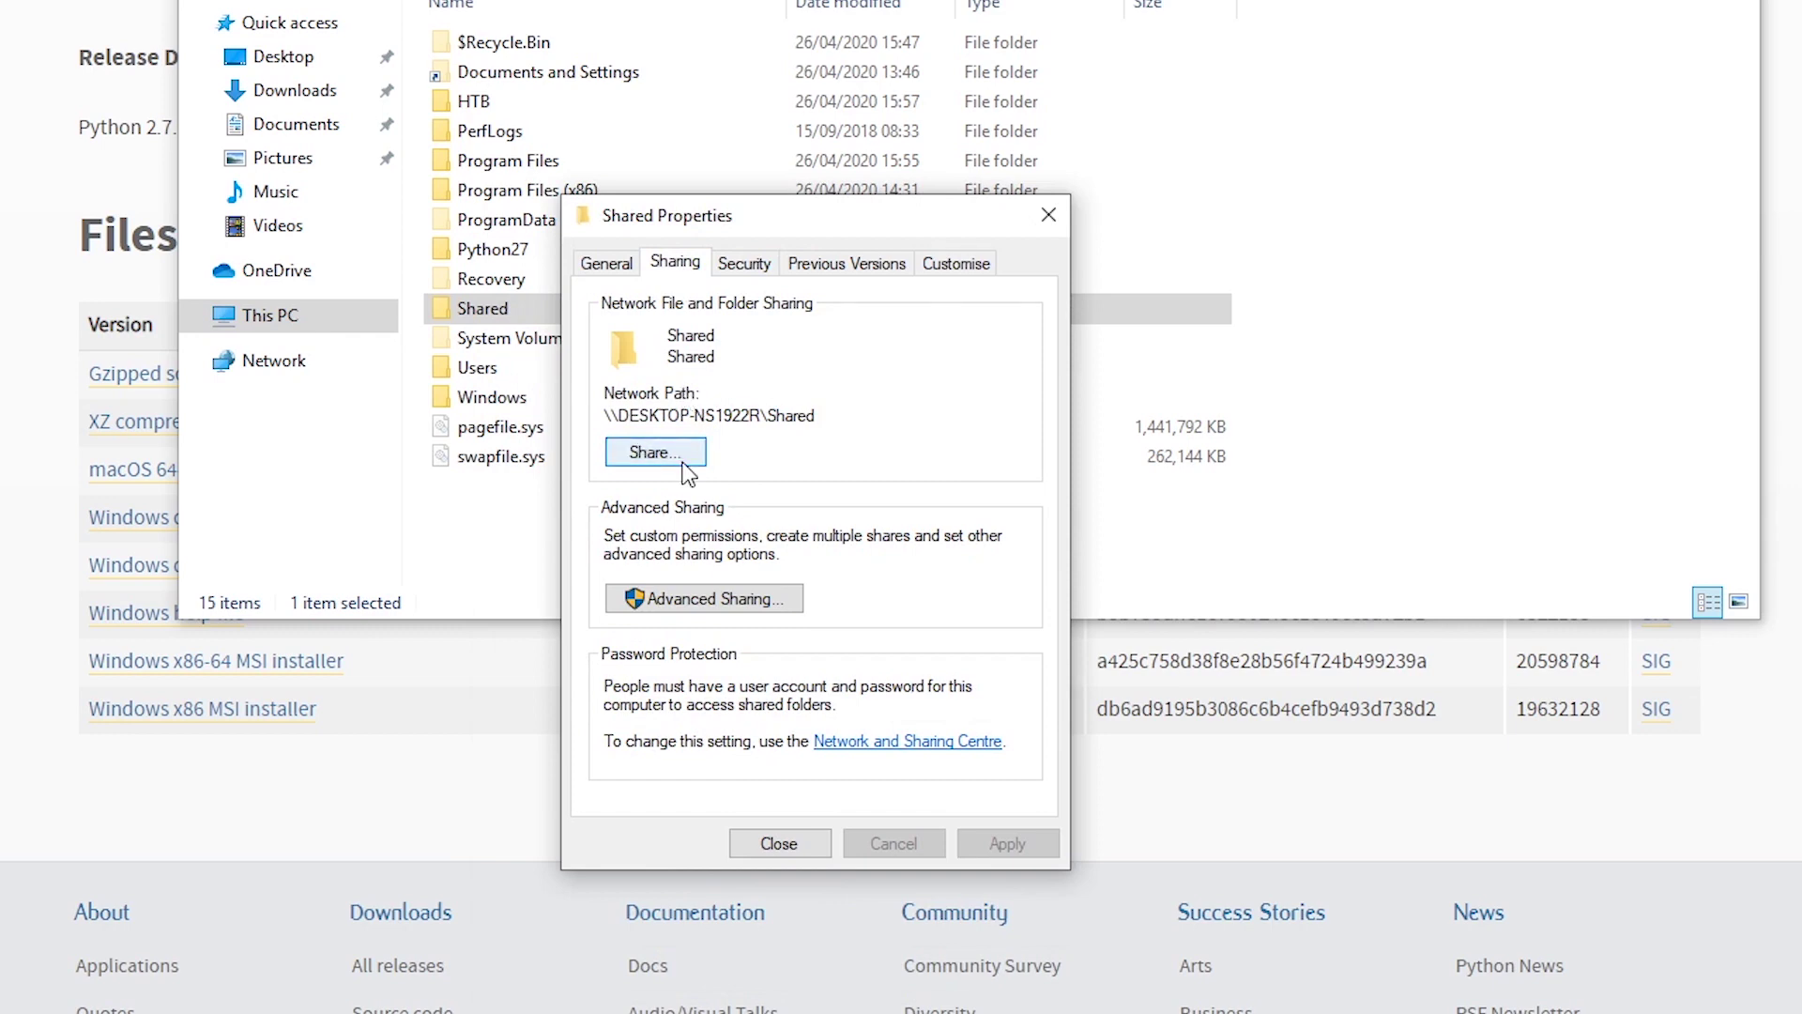
pyautogui.click(742, 263)
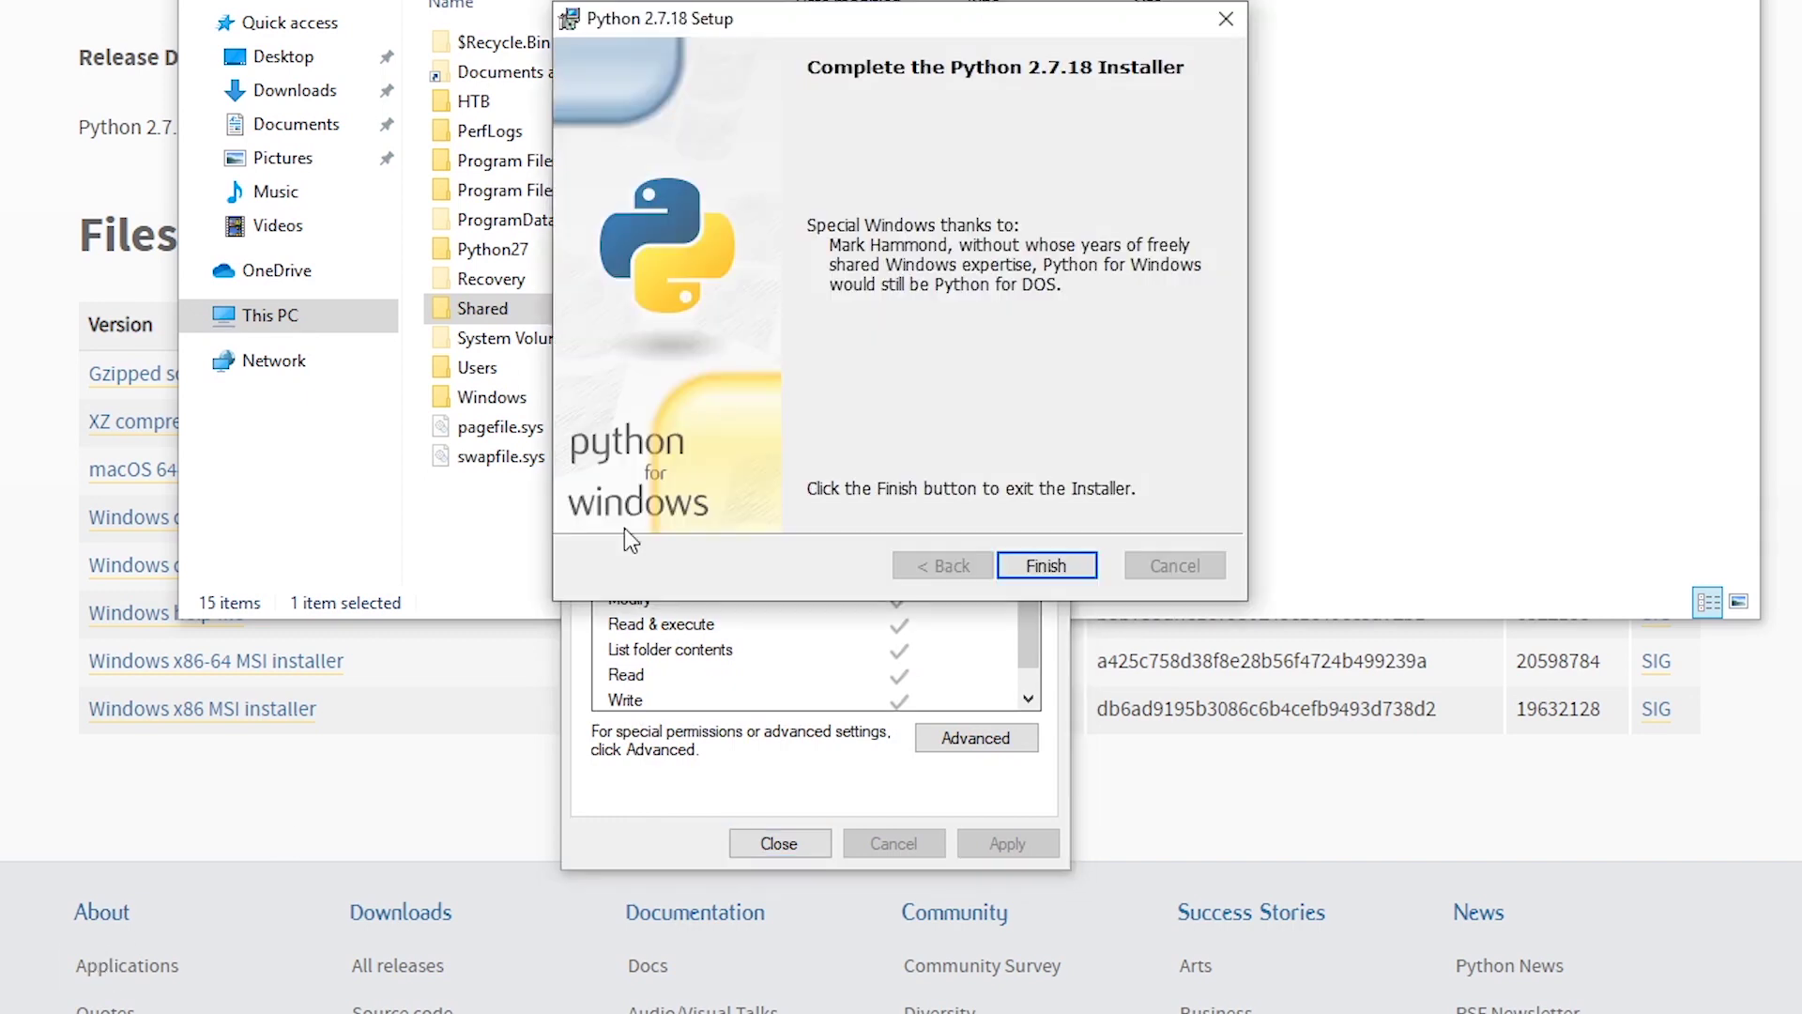
pyautogui.click(1047, 565)
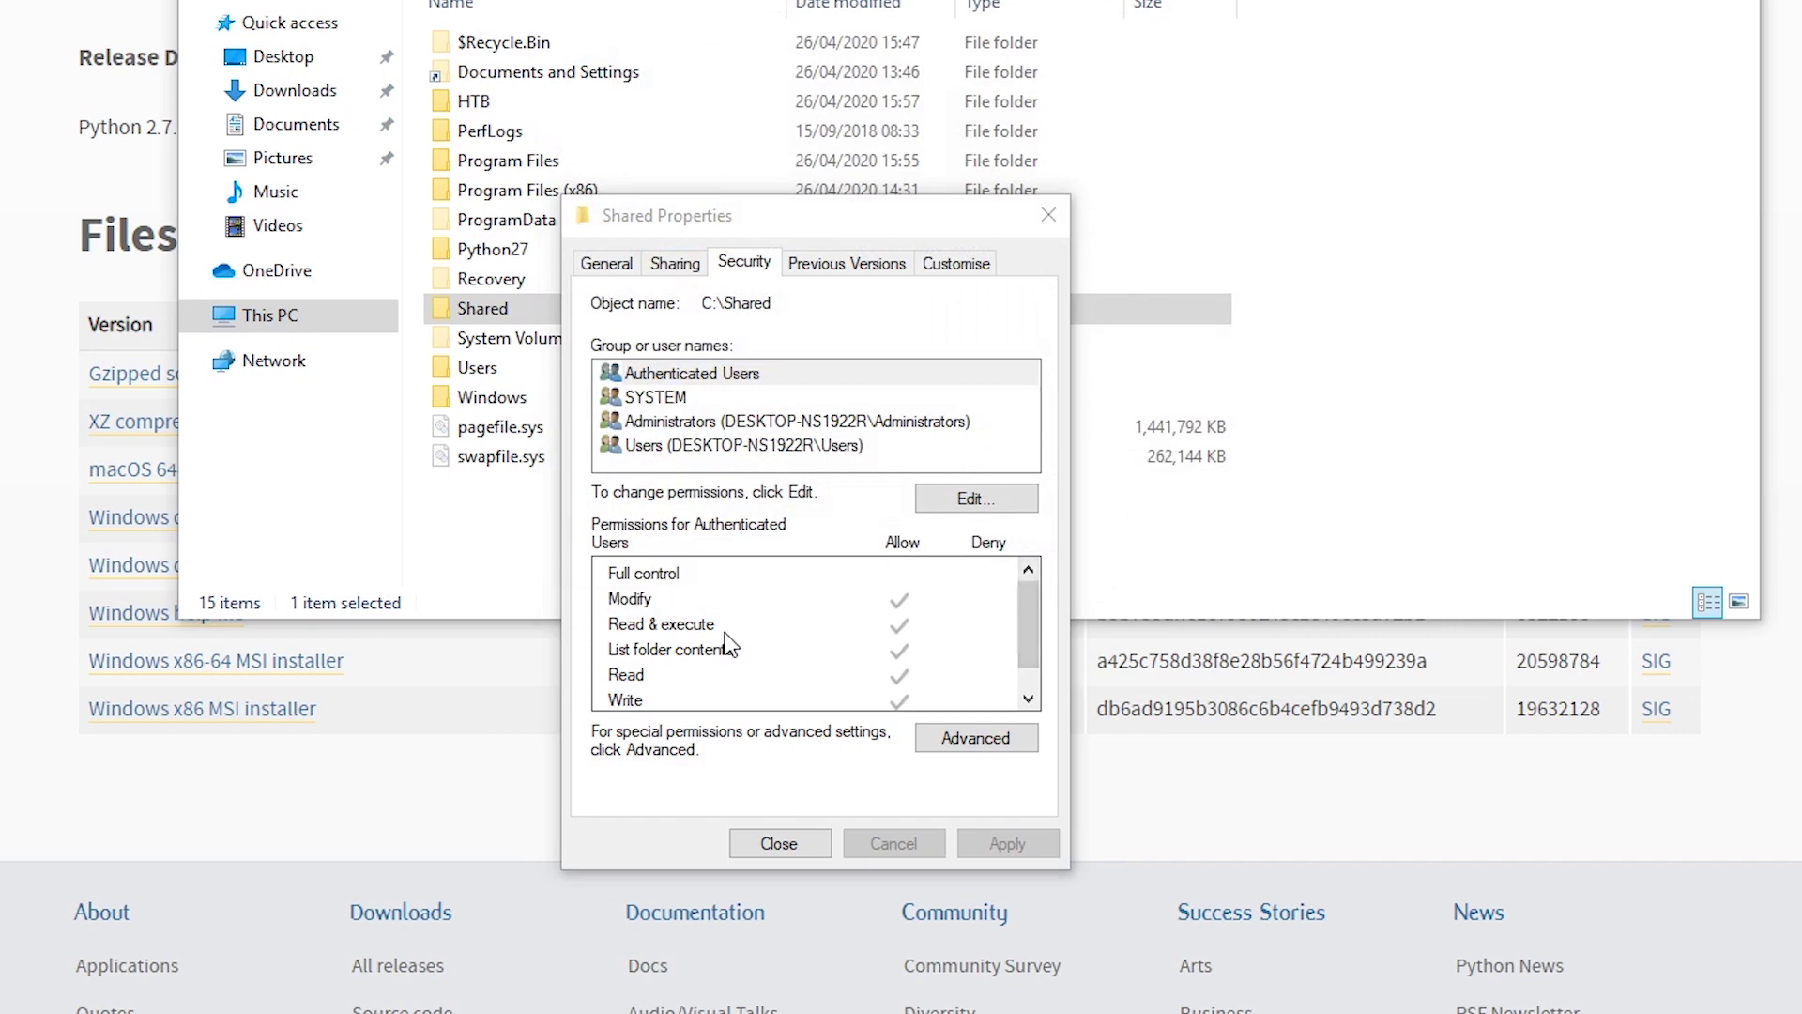
# Add Guest and ANONYMOUS LOGON to the Shared folder's security permissions.
pyautogui.click(965, 507)
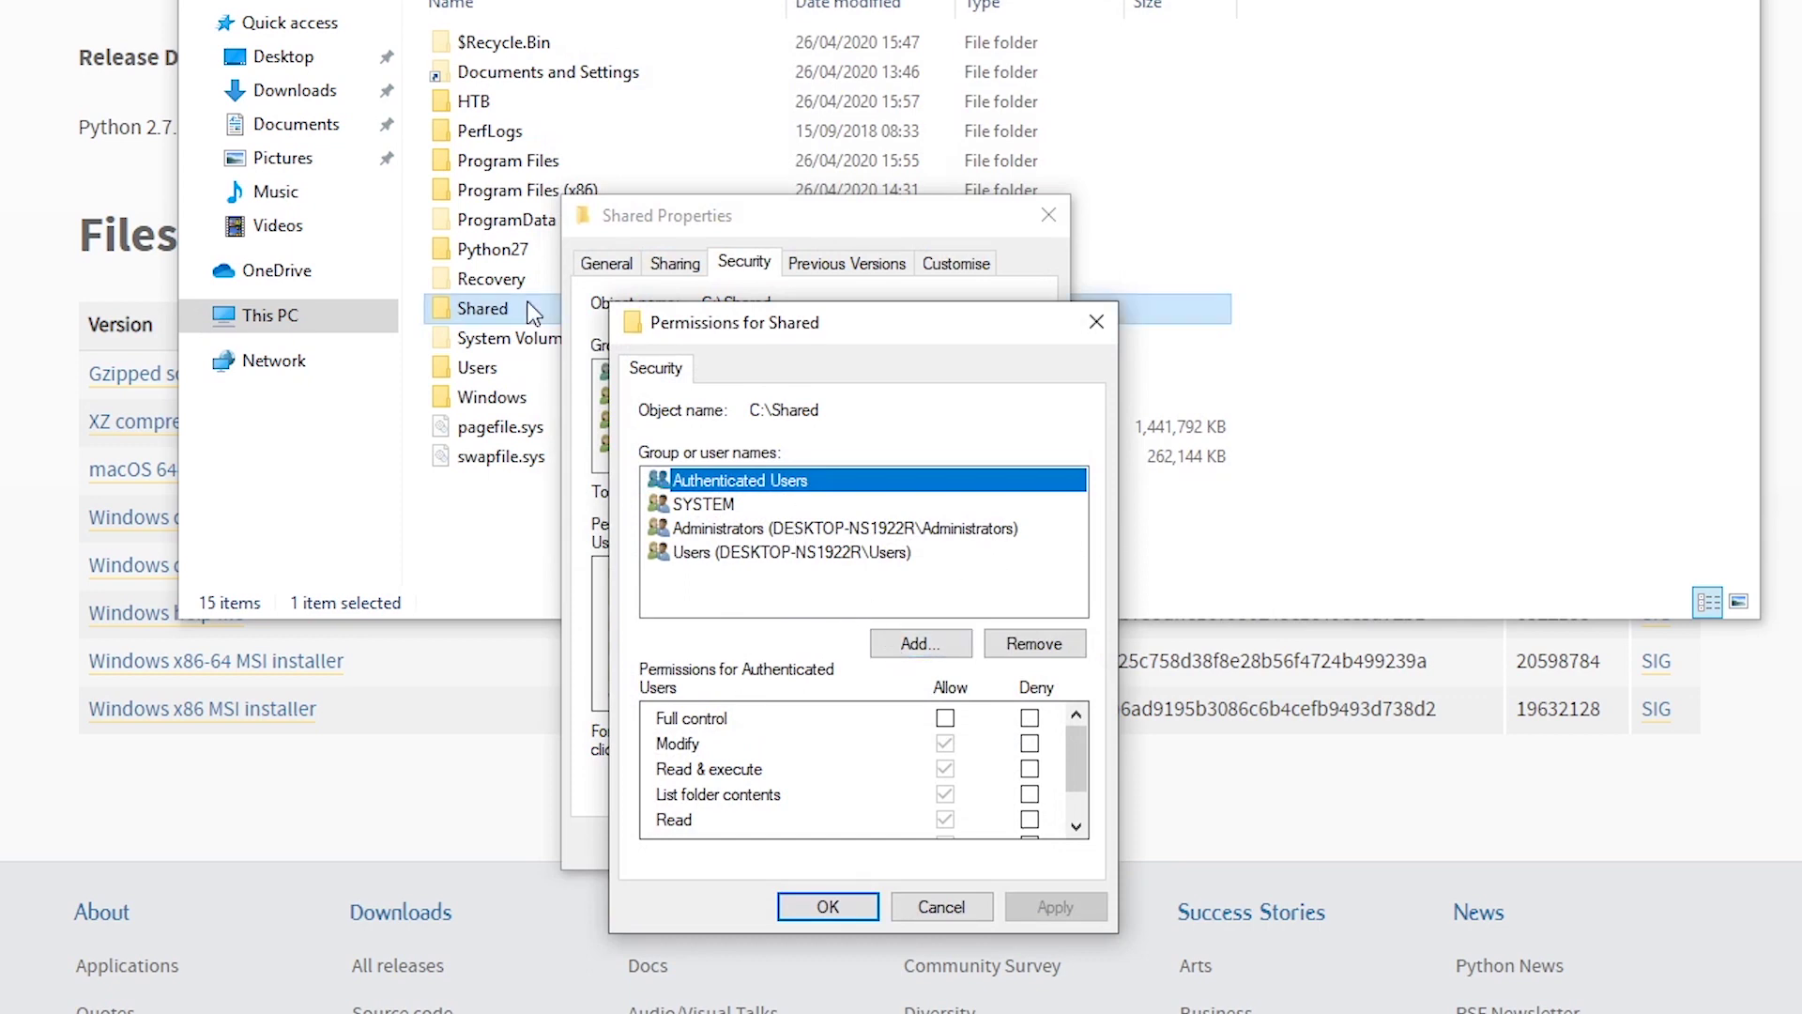
pyautogui.click(920, 642)
pyautogui.write('guest')
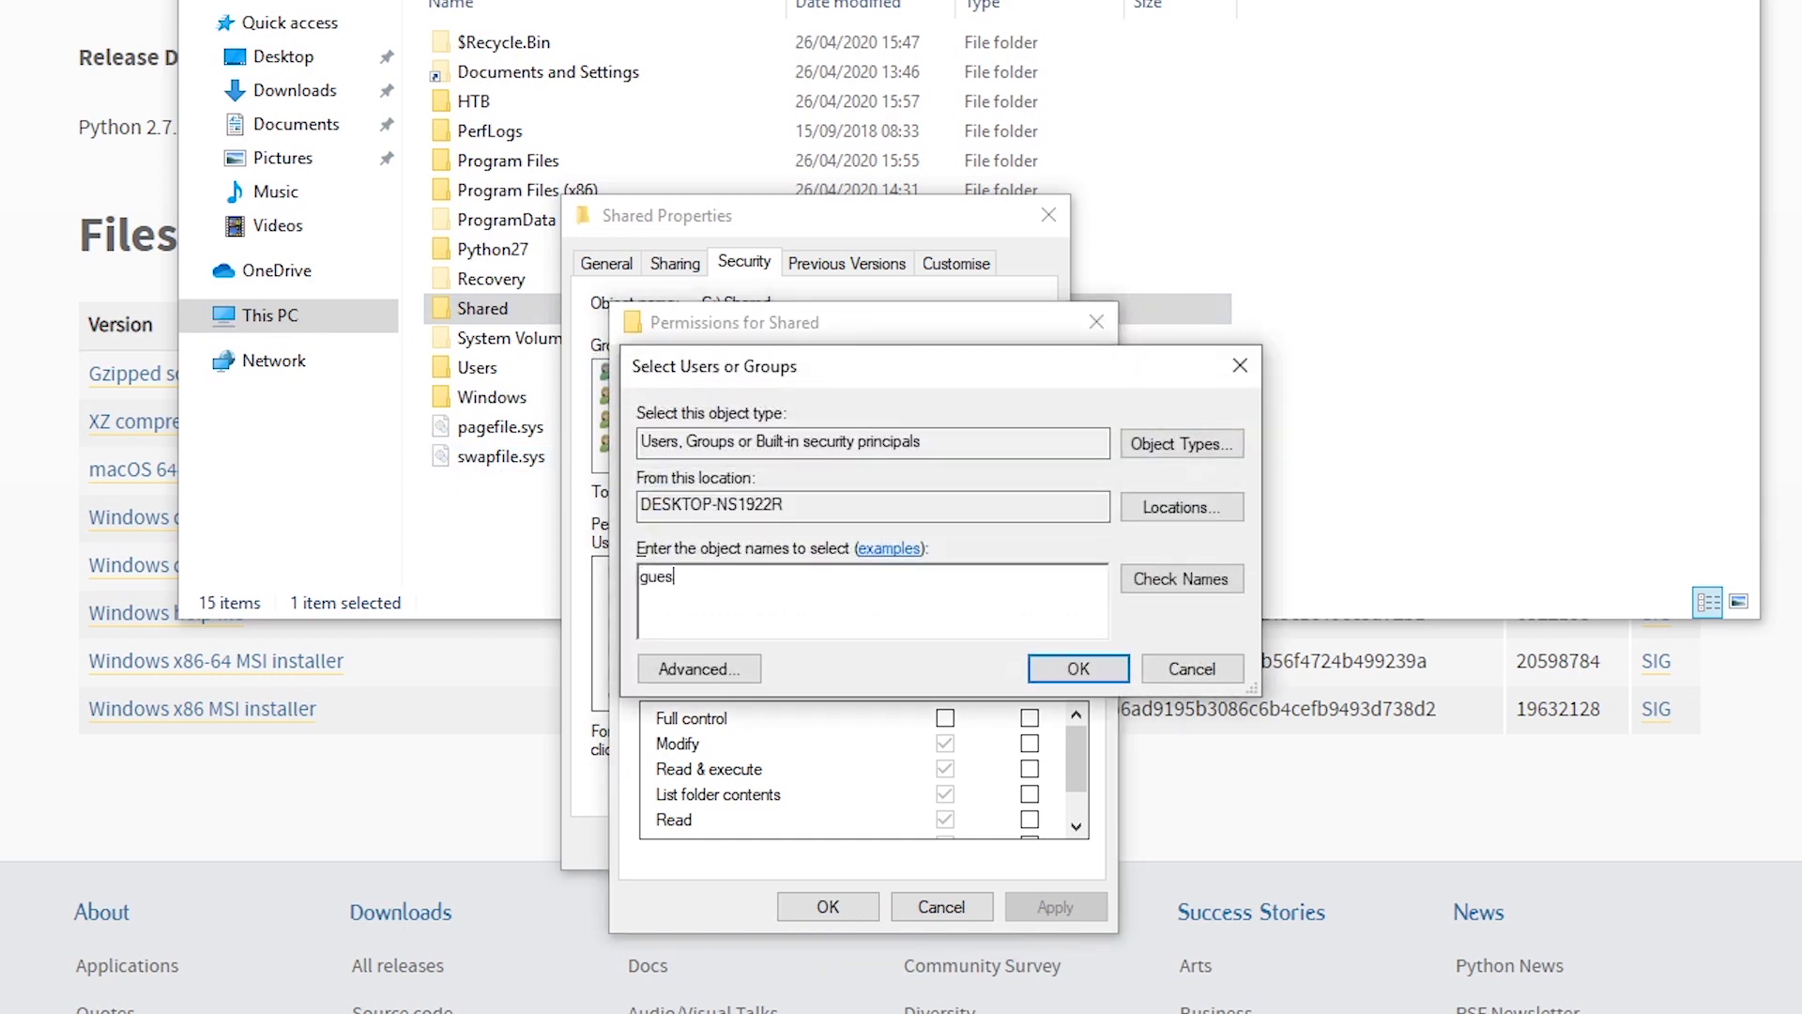
pyautogui.hotkey('ctrl', 'k')
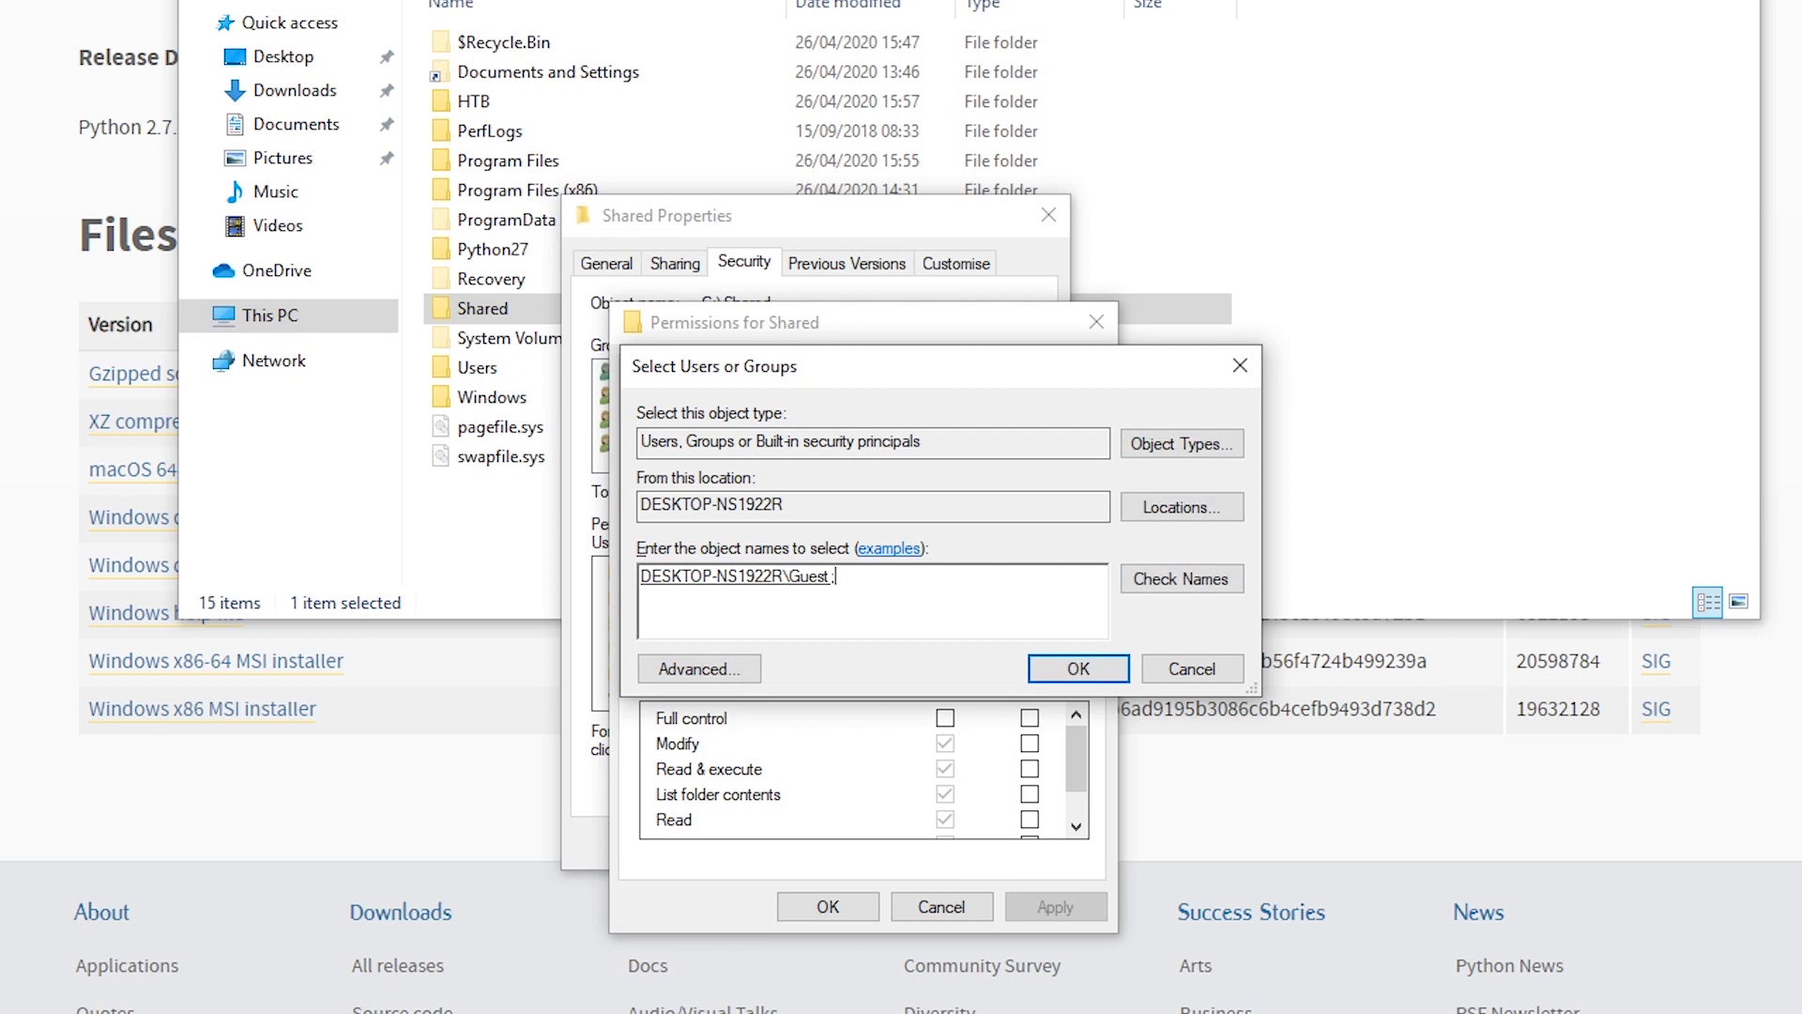
pyautogui.write('; anon')
pyautogui.hotkey('ctrl', 'k')
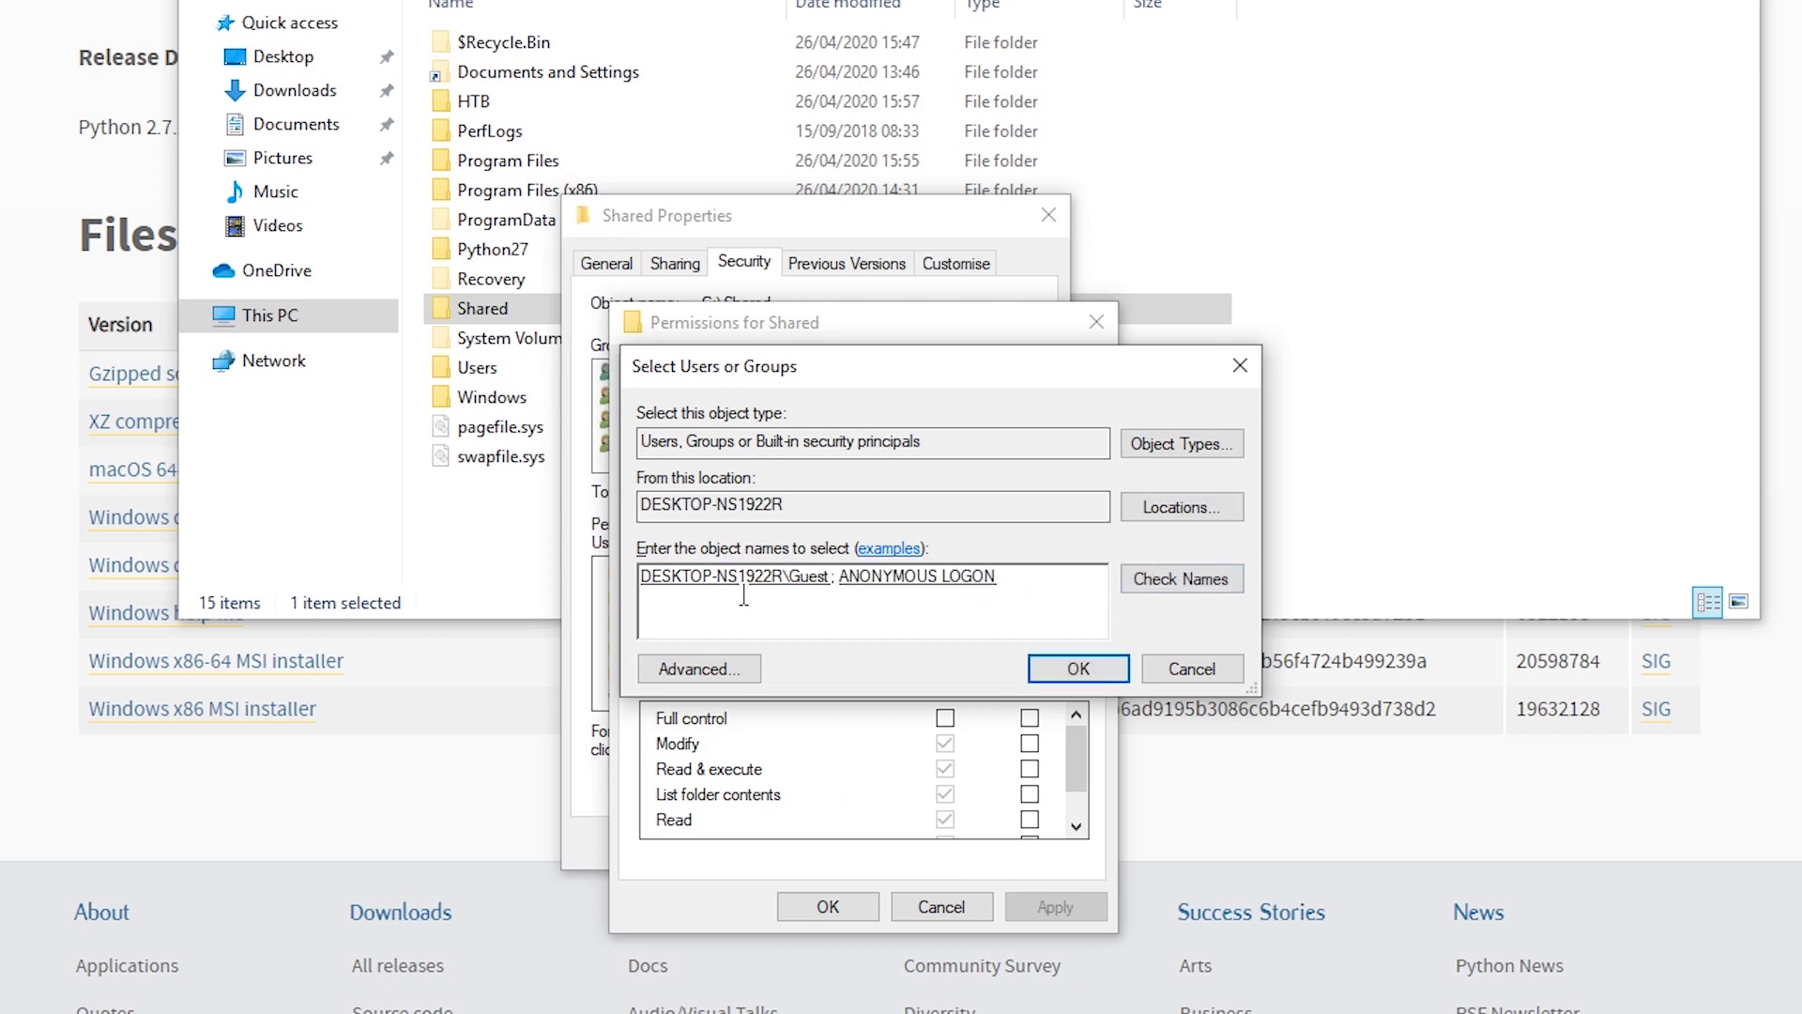
pyautogui.click(1105, 682)
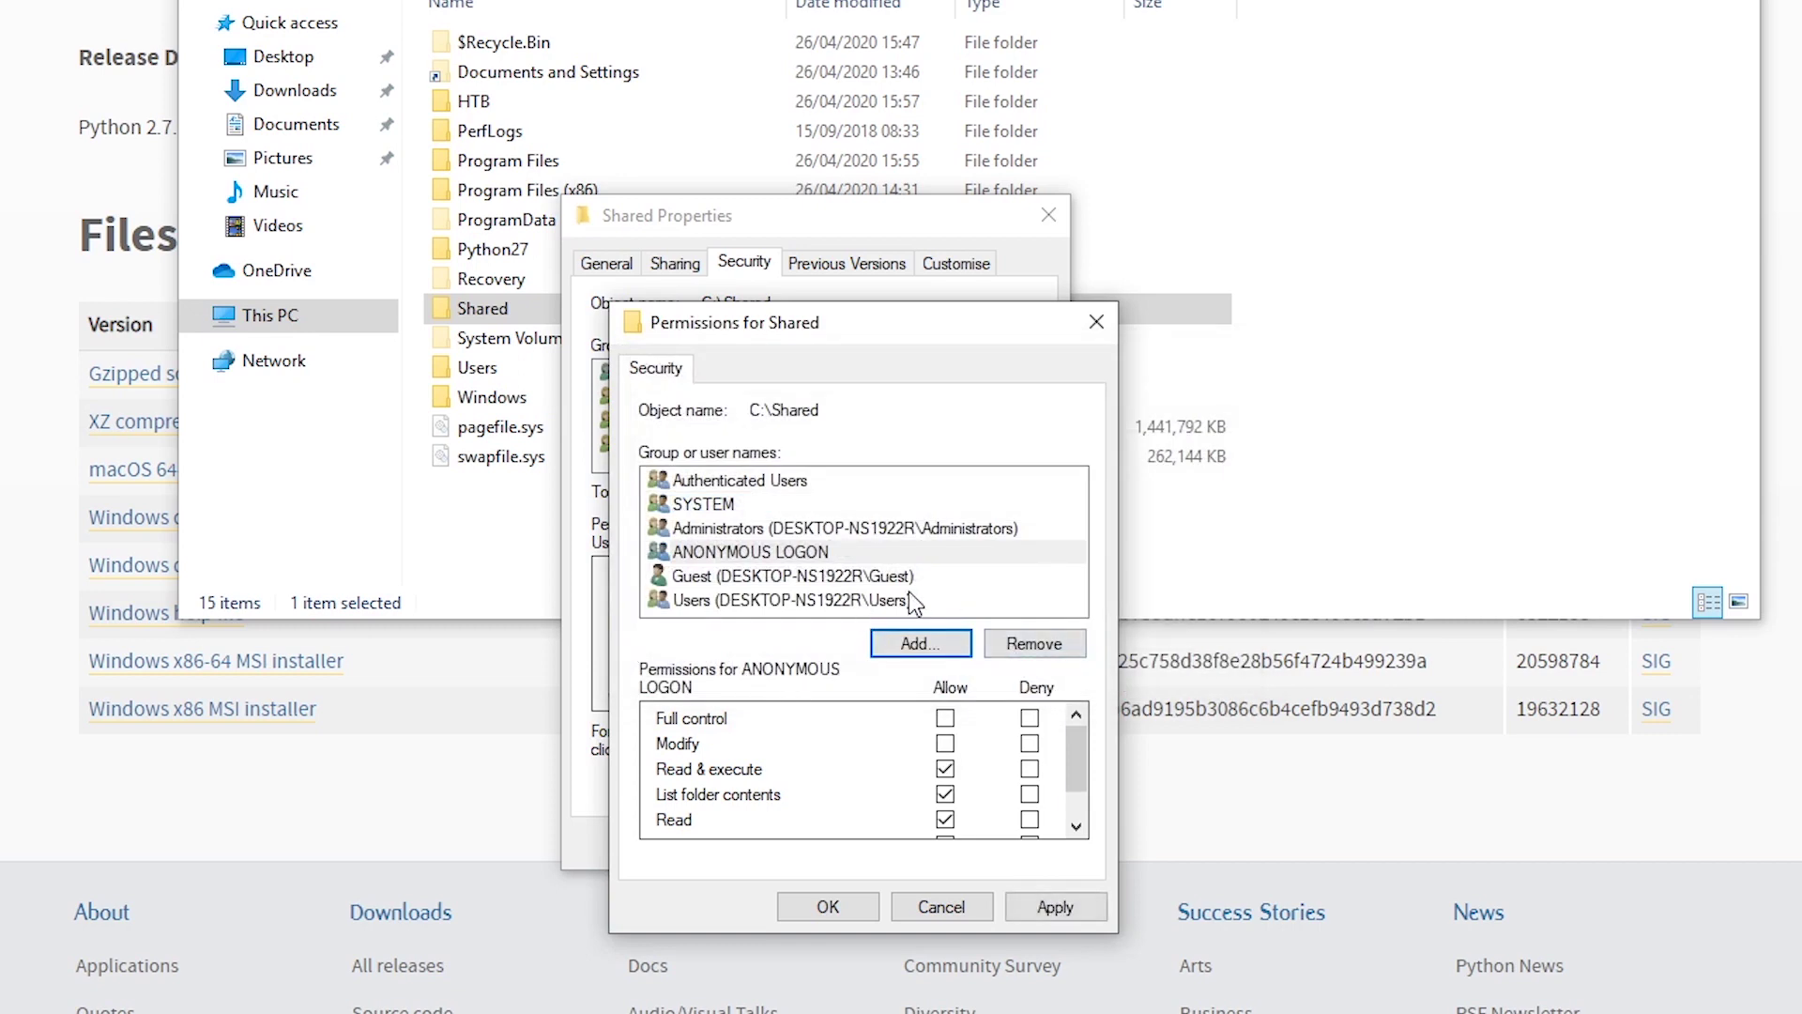
# Allow the Modify permission for Guest on the Shared folder, confirm the permissions and close the folder properties.
pyautogui.click(873, 575)
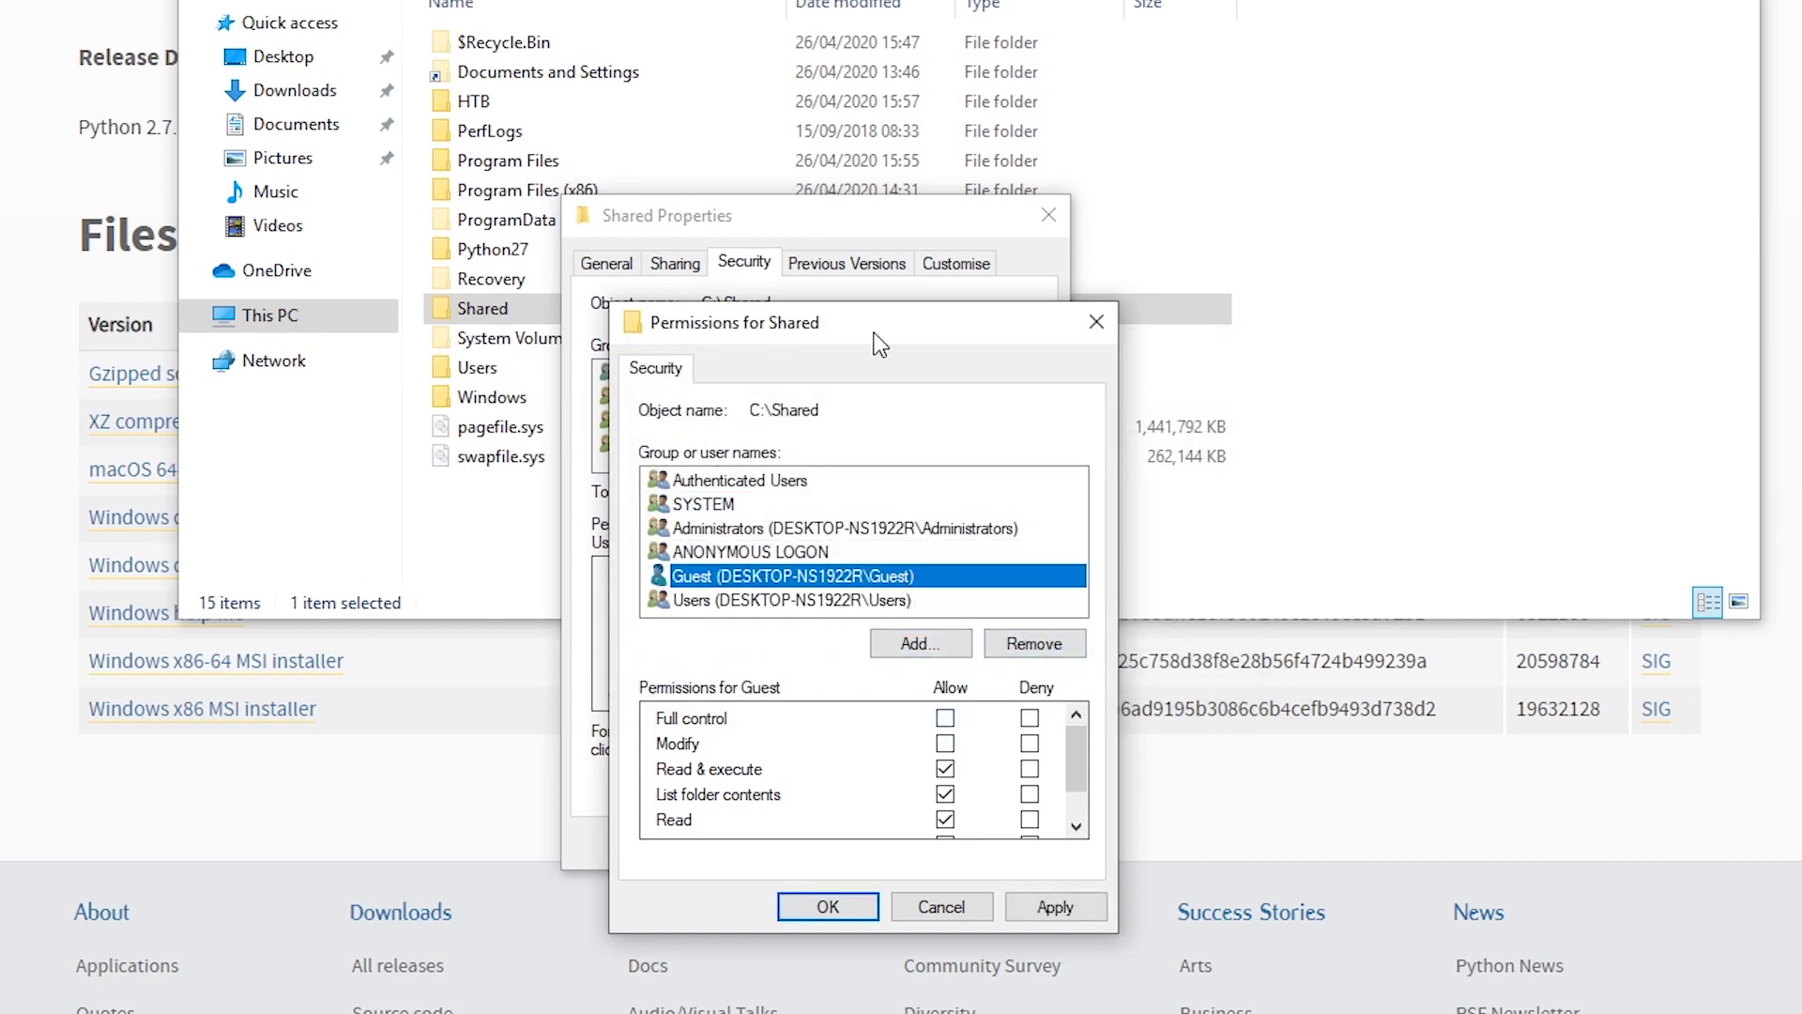
pyautogui.moveTo(875, 331); pyautogui.dragTo(926, 233)
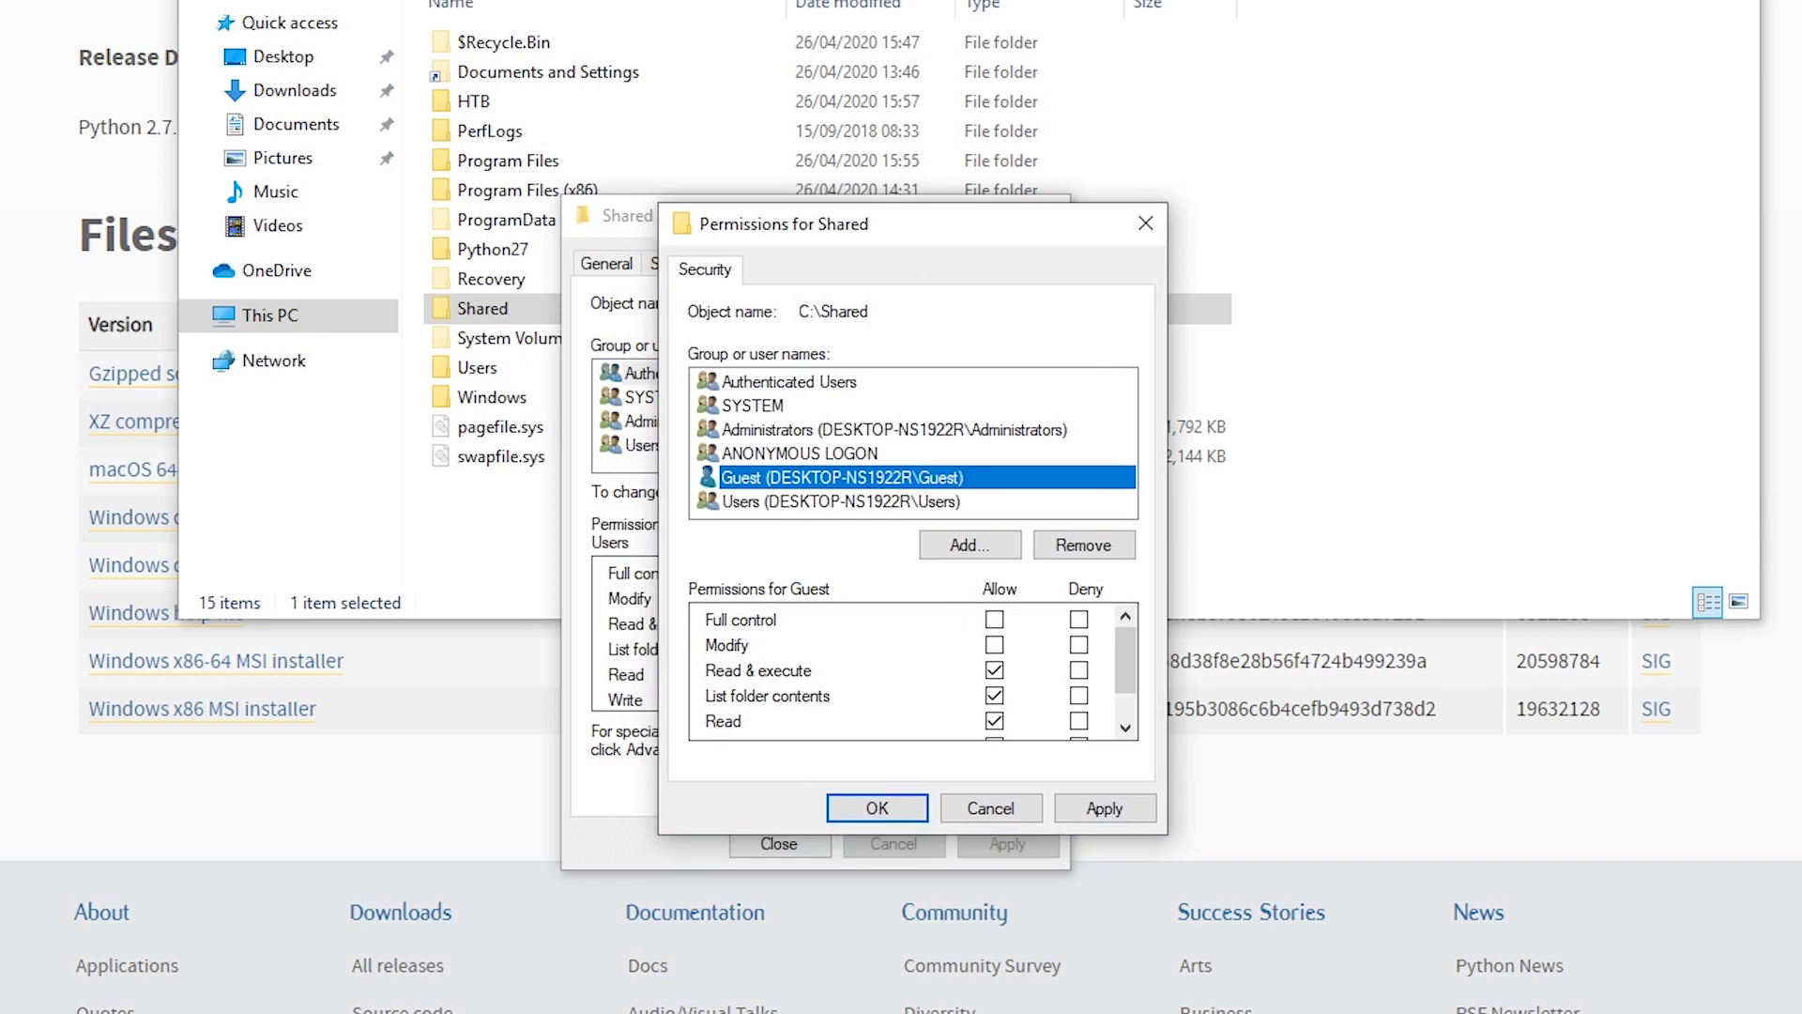
pyautogui.click(852, 457)
pyautogui.click(827, 472)
pyautogui.click(836, 458)
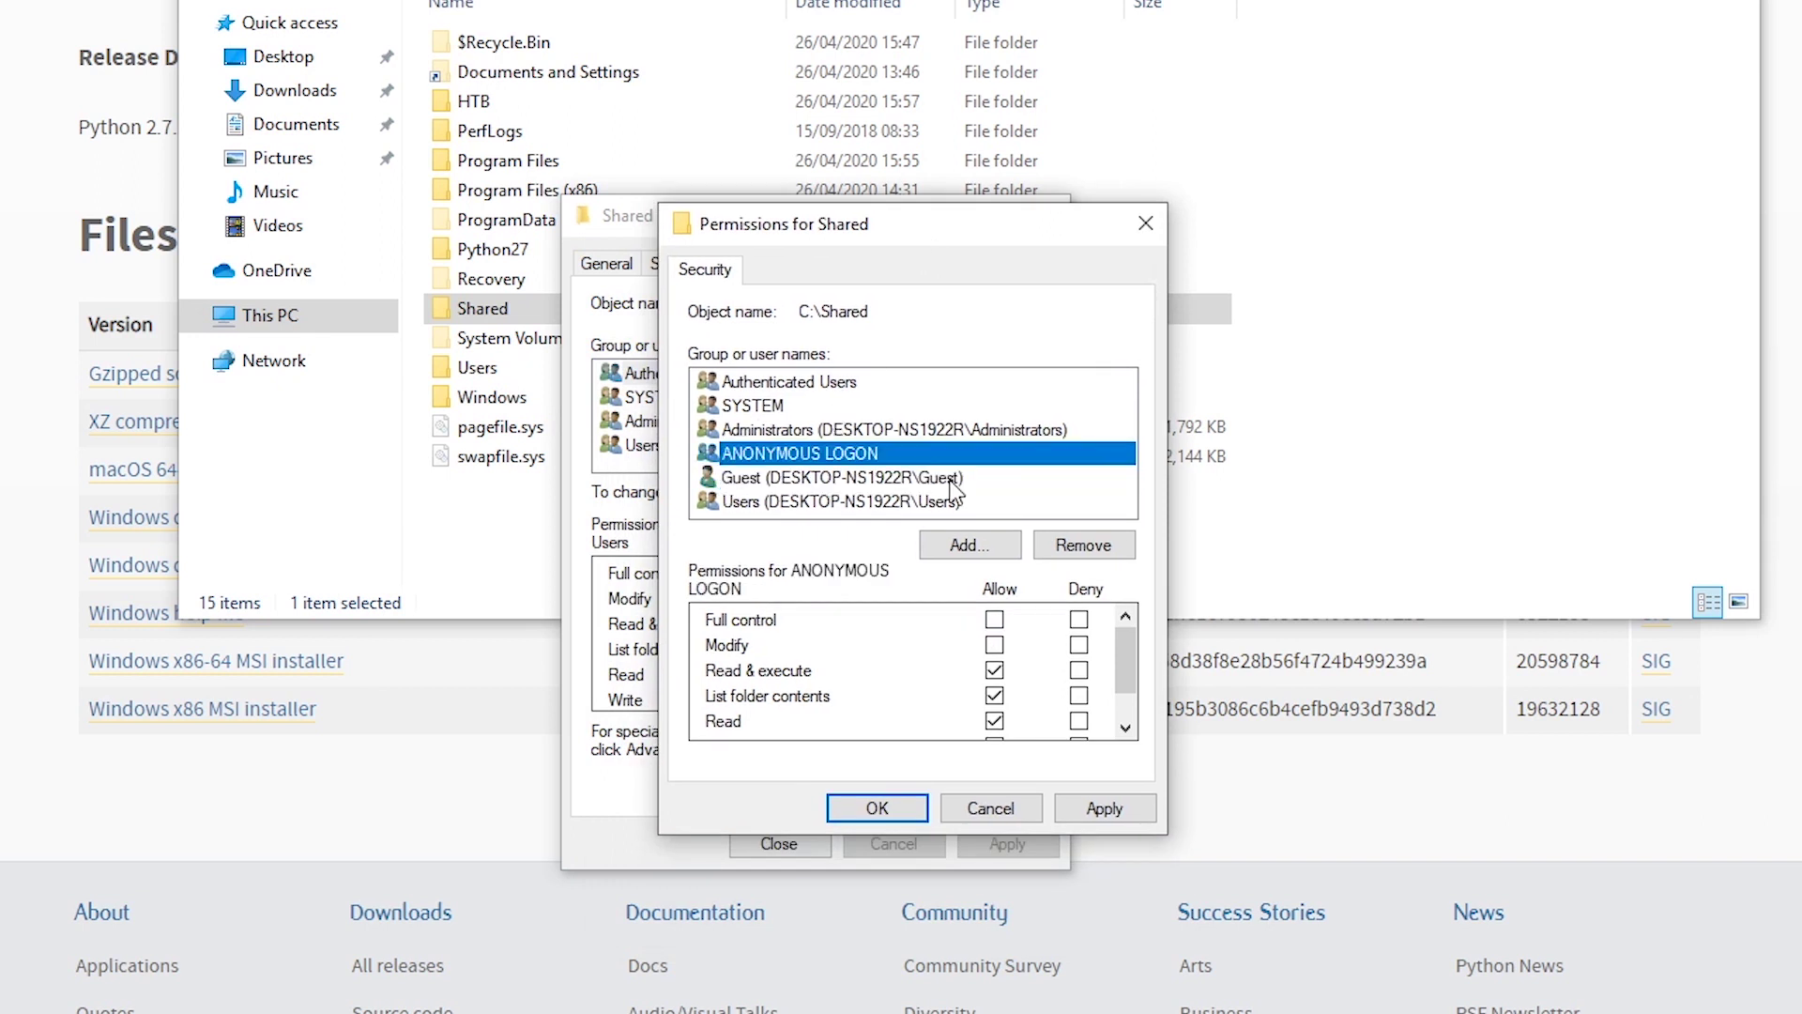
pyautogui.click(922, 471)
pyautogui.click(928, 459)
pyautogui.click(925, 477)
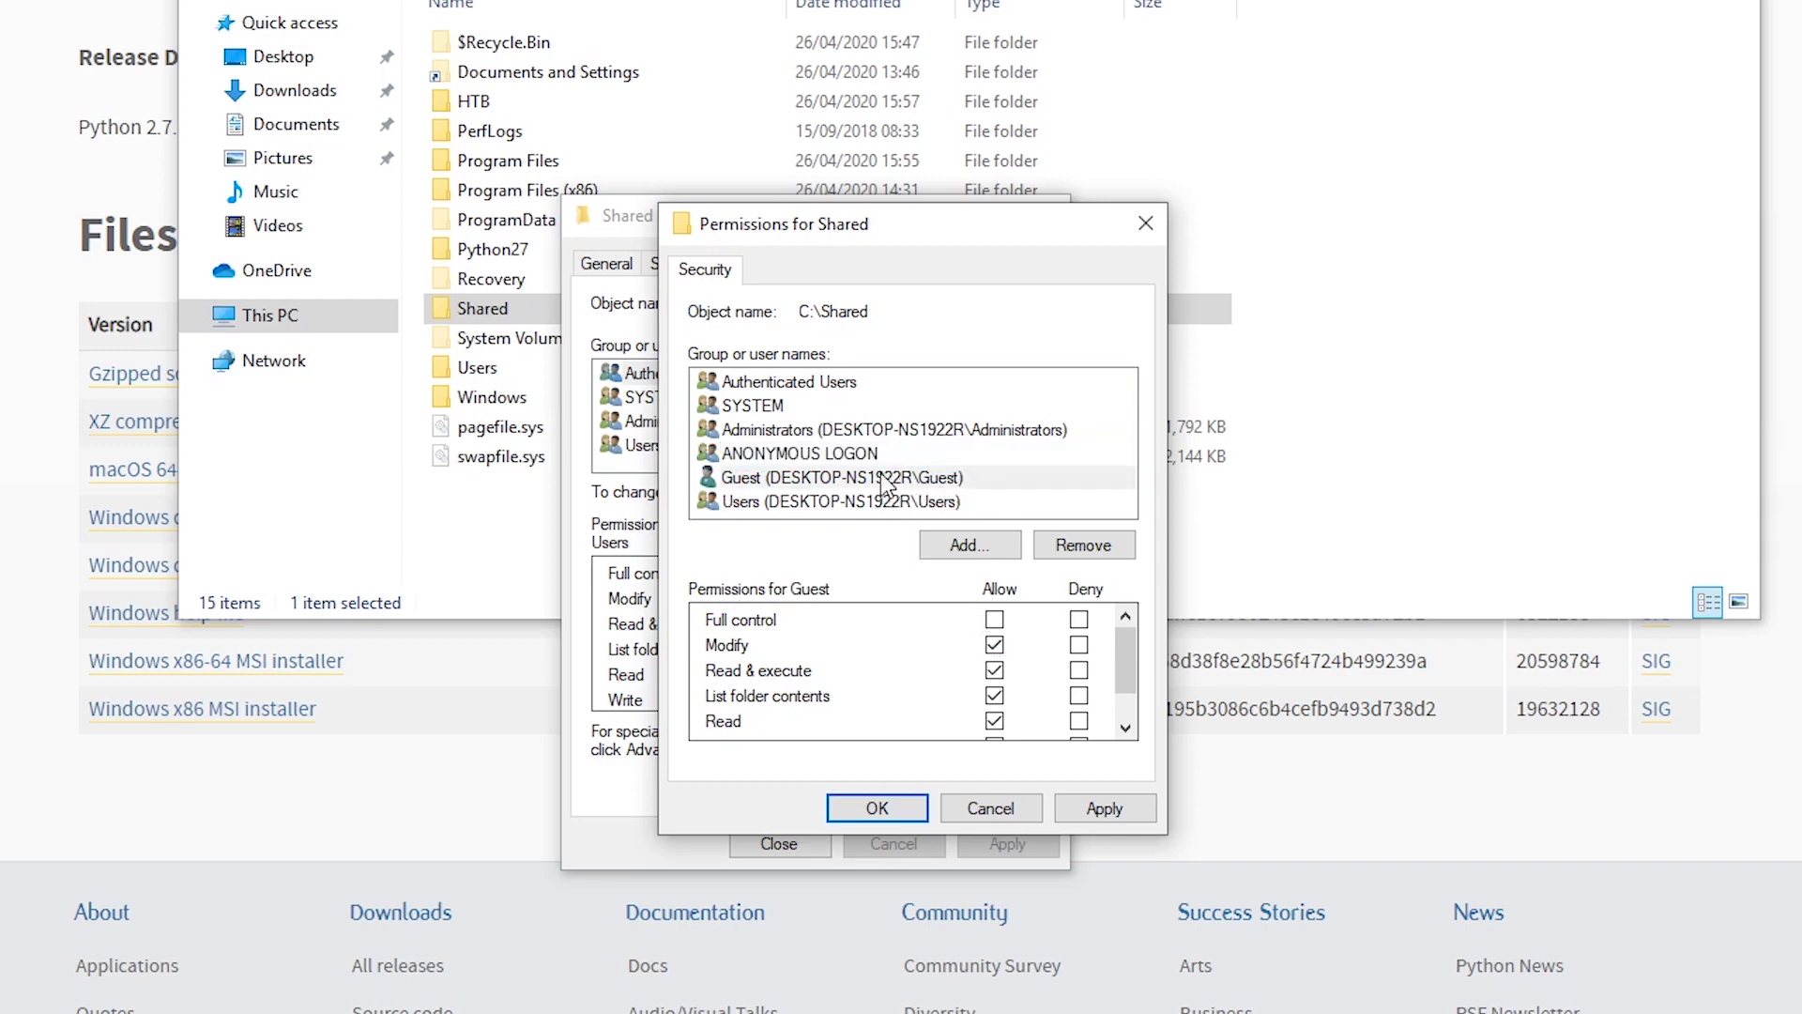
pyautogui.click(994, 645)
pyautogui.click(877, 808)
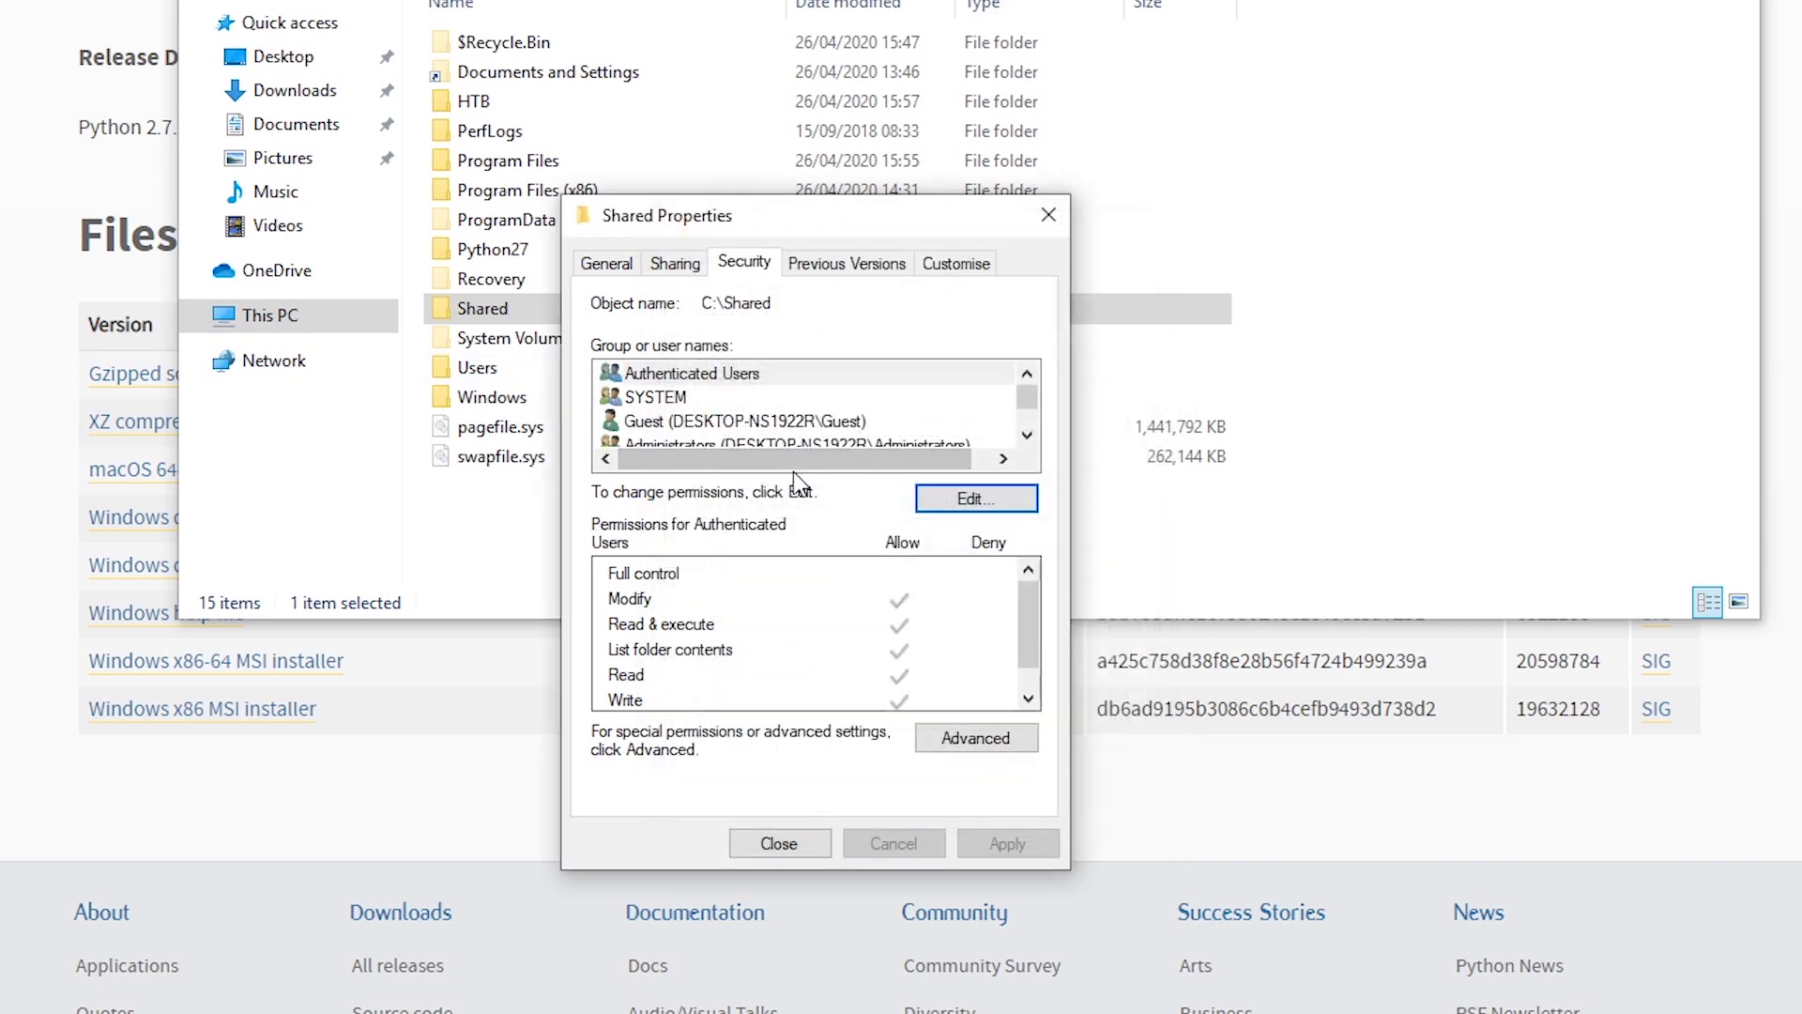
pyautogui.click(796, 849)
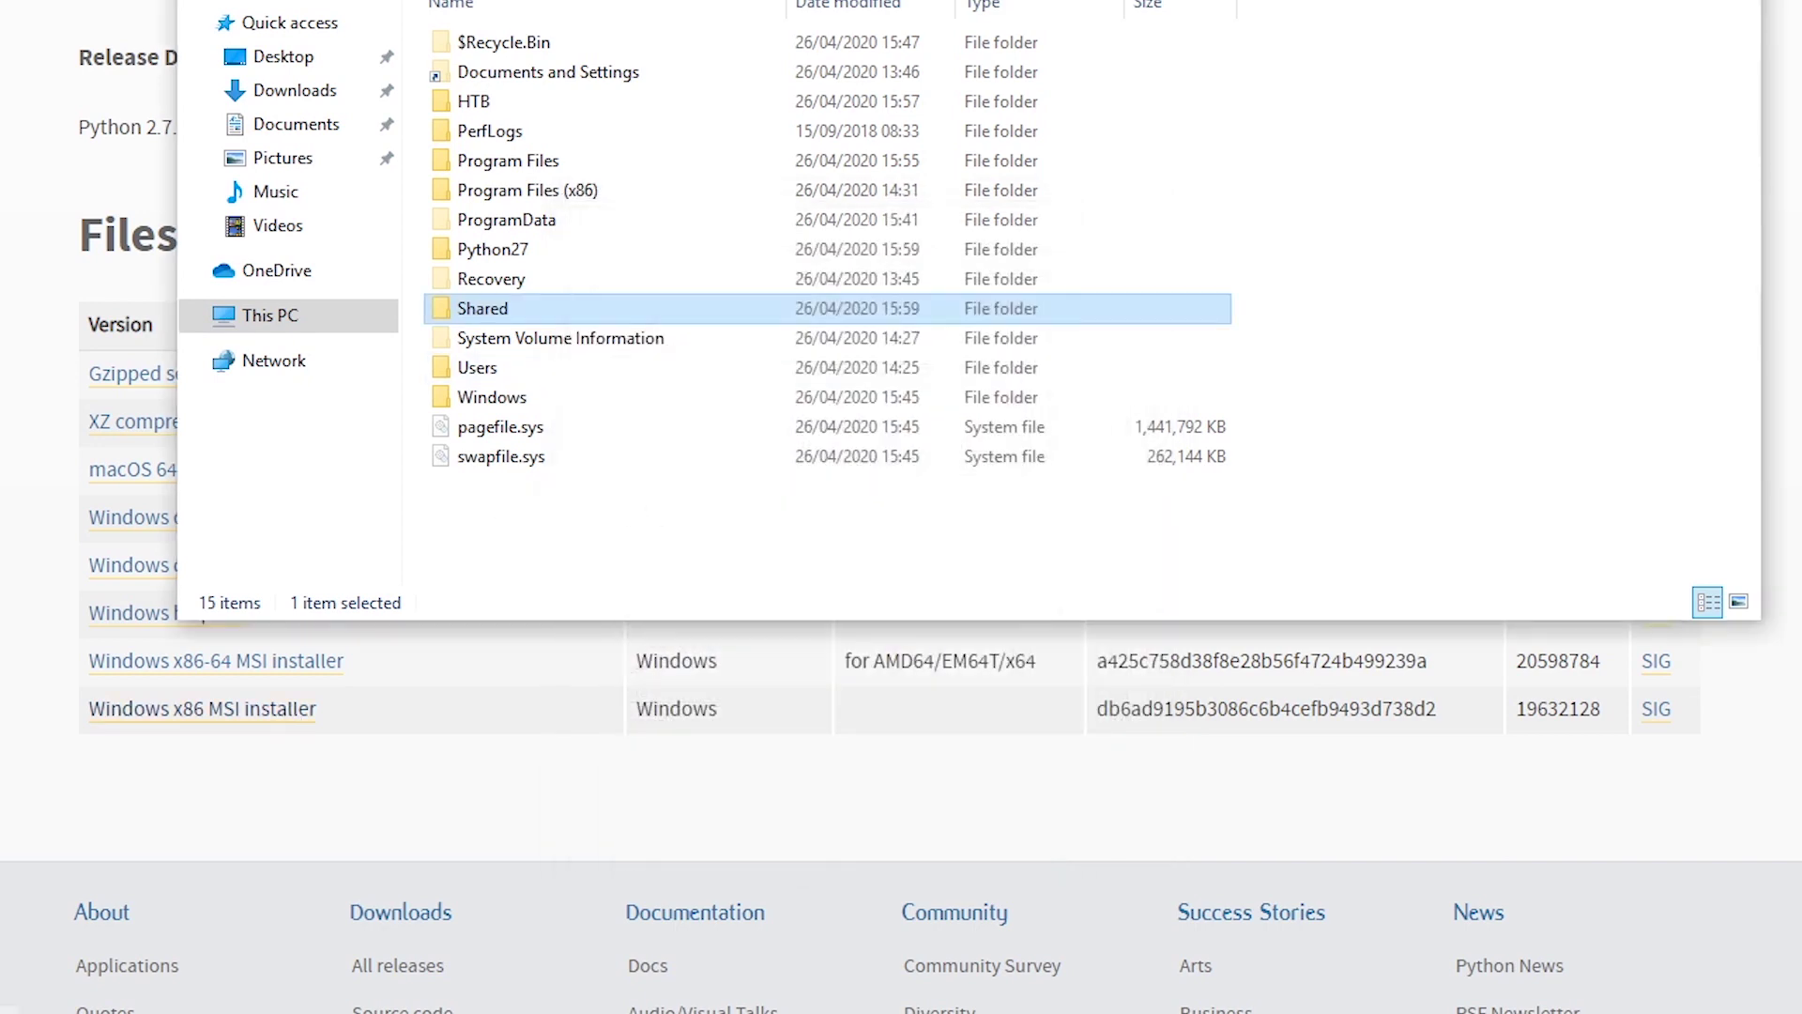
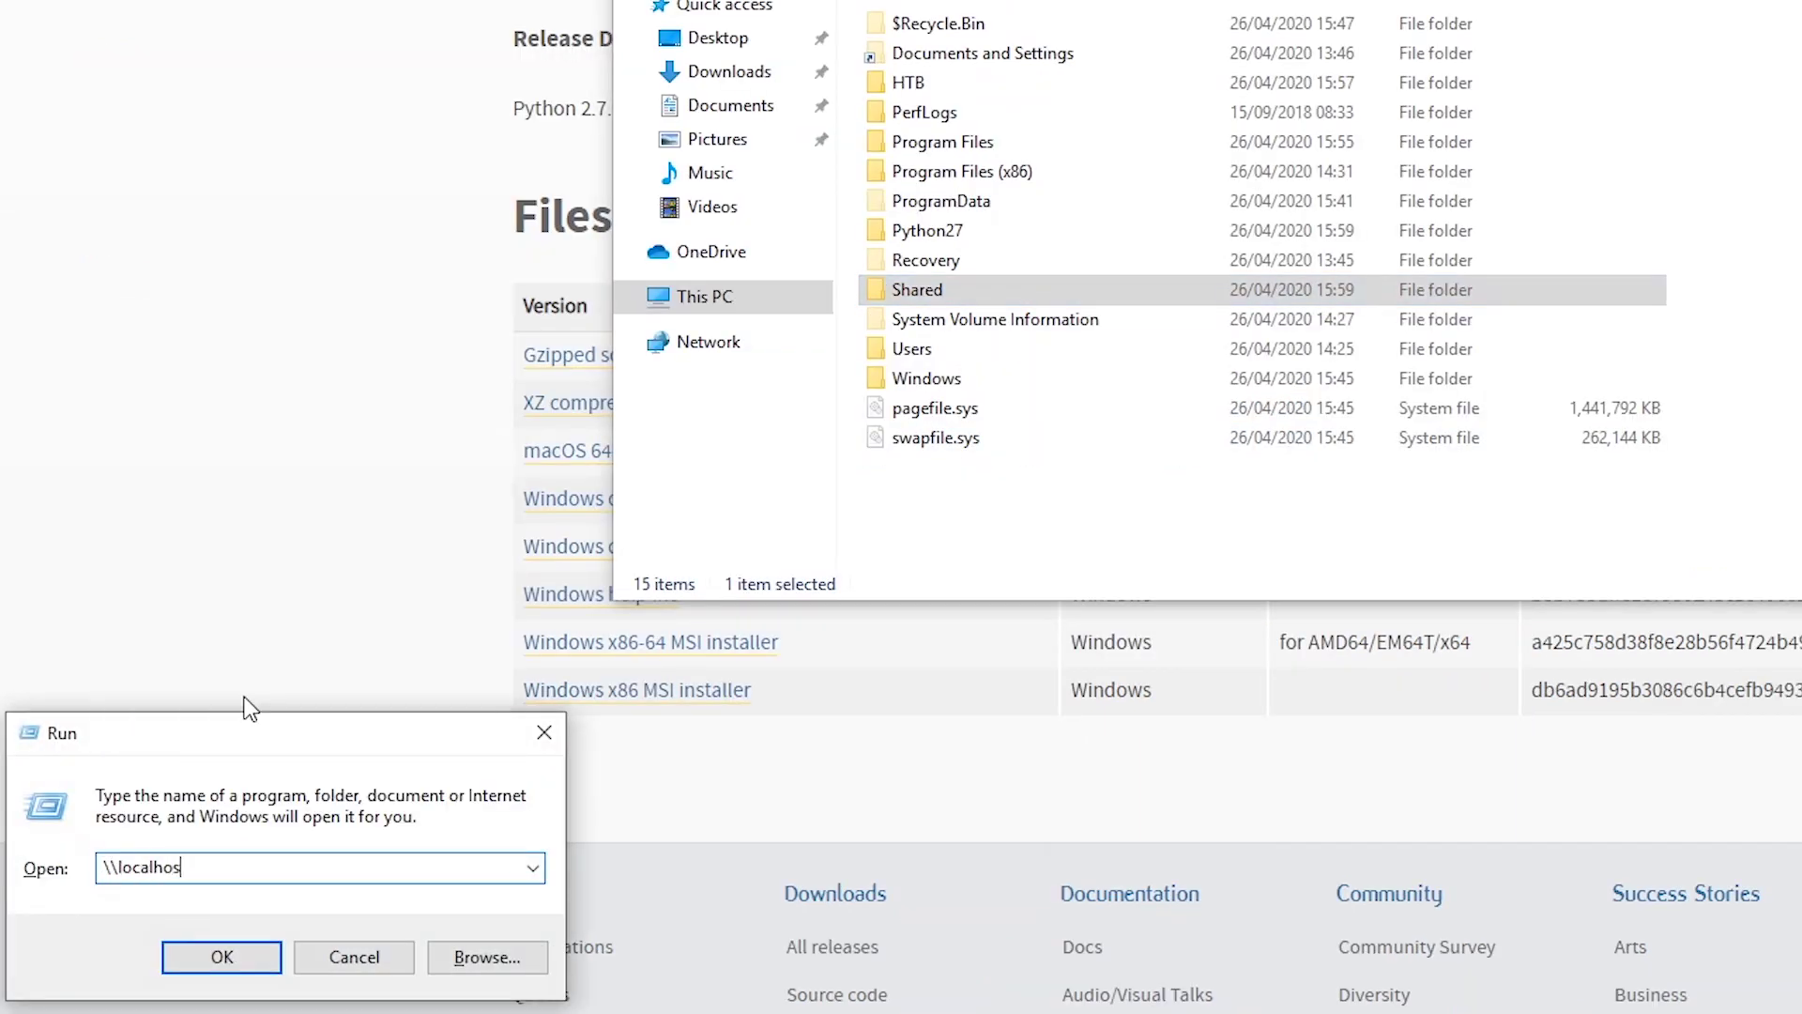
# Check access to the Shared network share through \\localhost and close its window.
pyautogui.write('\\\\localhost')
pyautogui.press('Return')
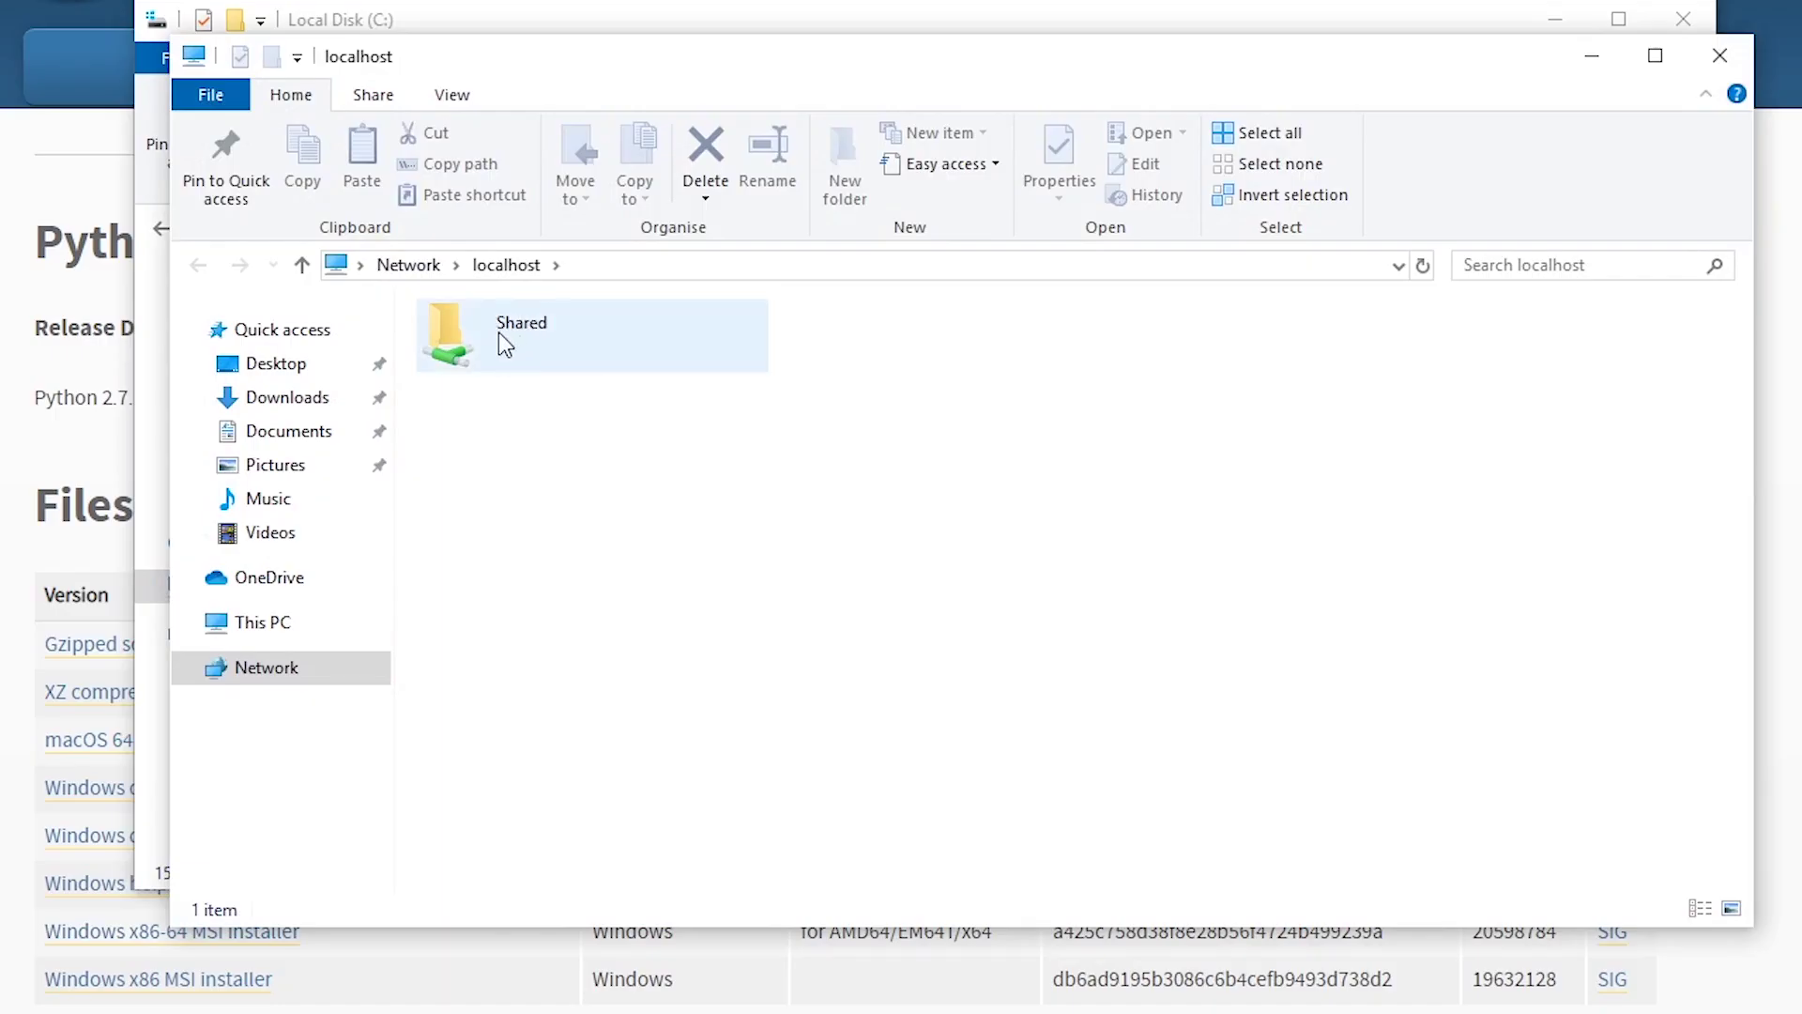
pyautogui.doubleClick(518, 353)
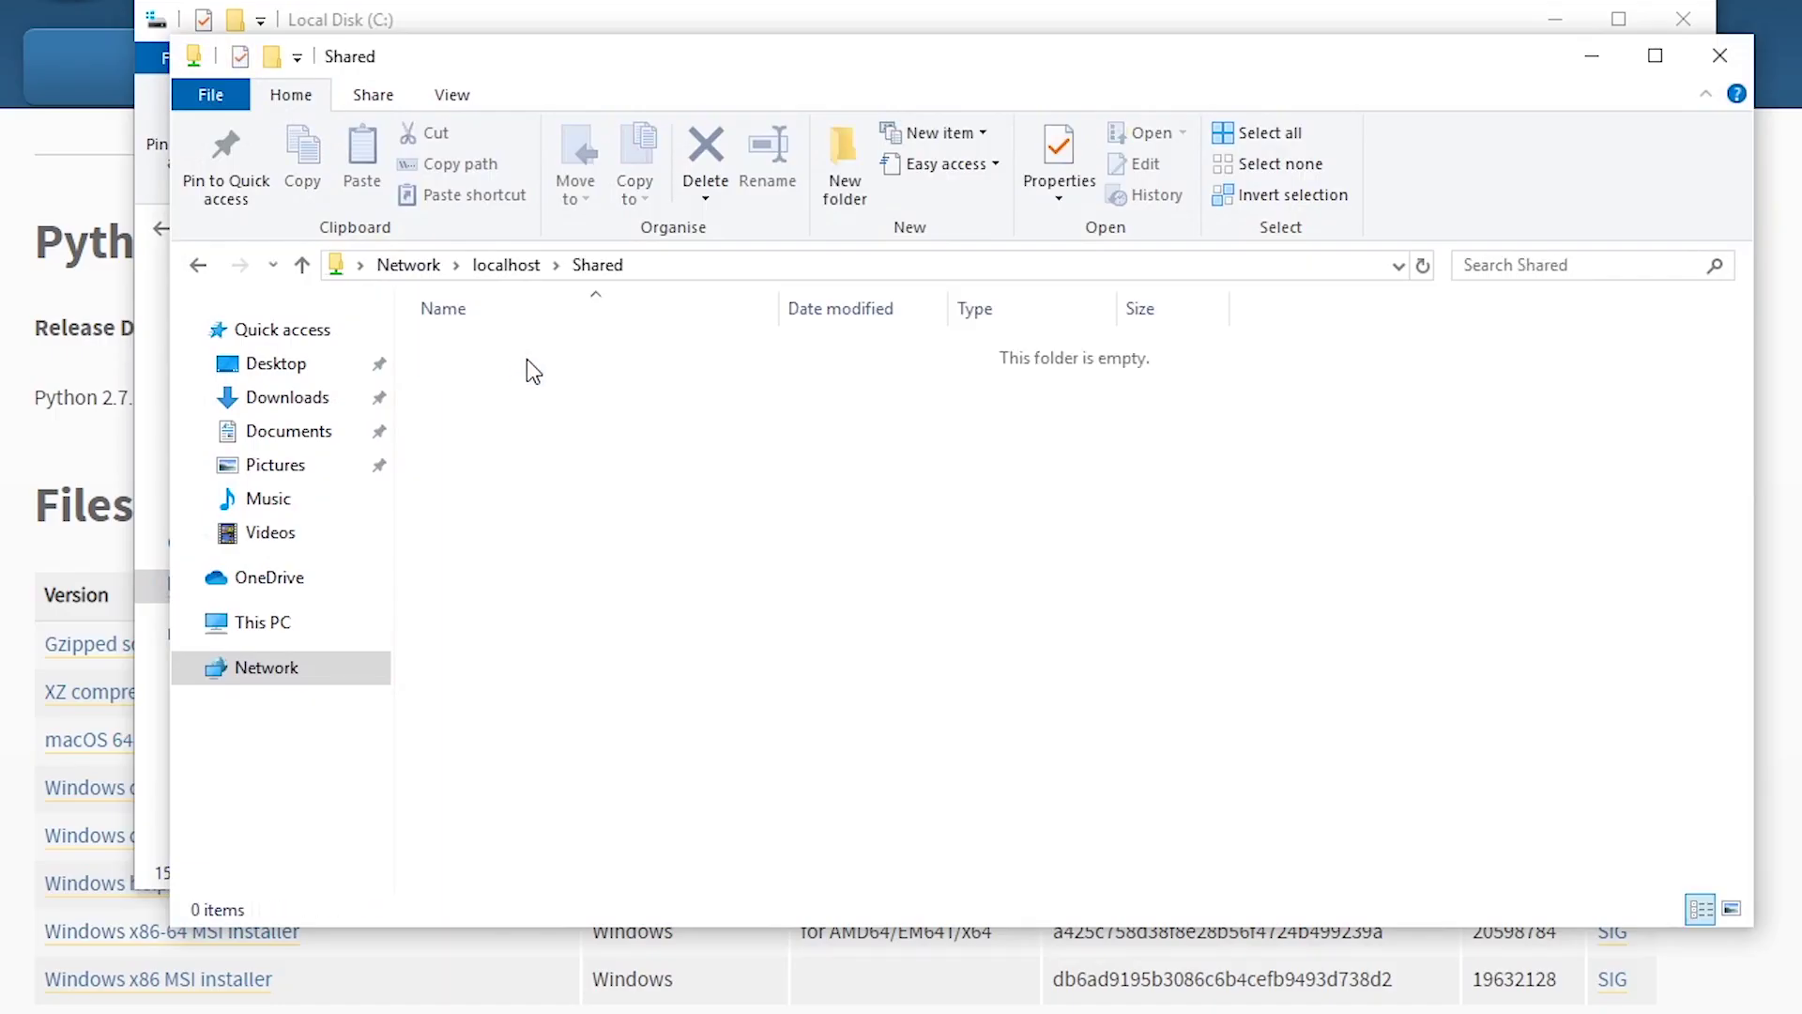
pyautogui.click(1721, 56)
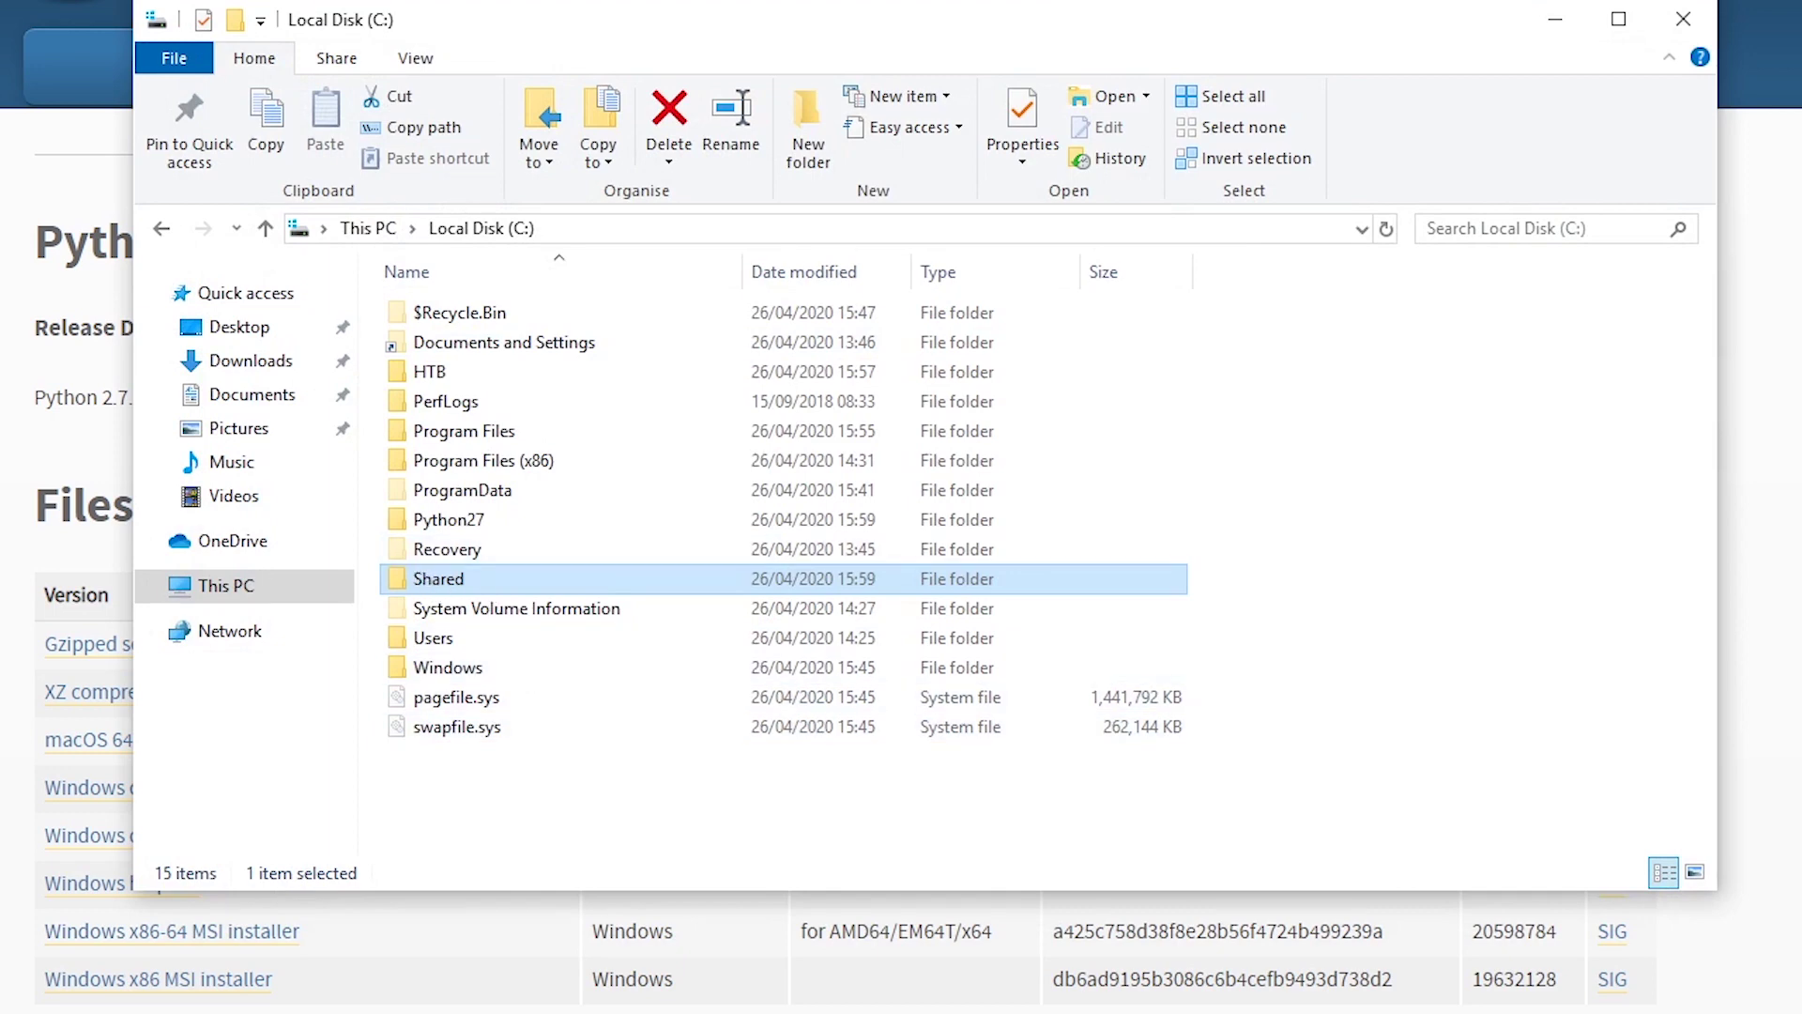
# Open Computer Management by running compmgmt.msc.
pyautogui.press('super+r')
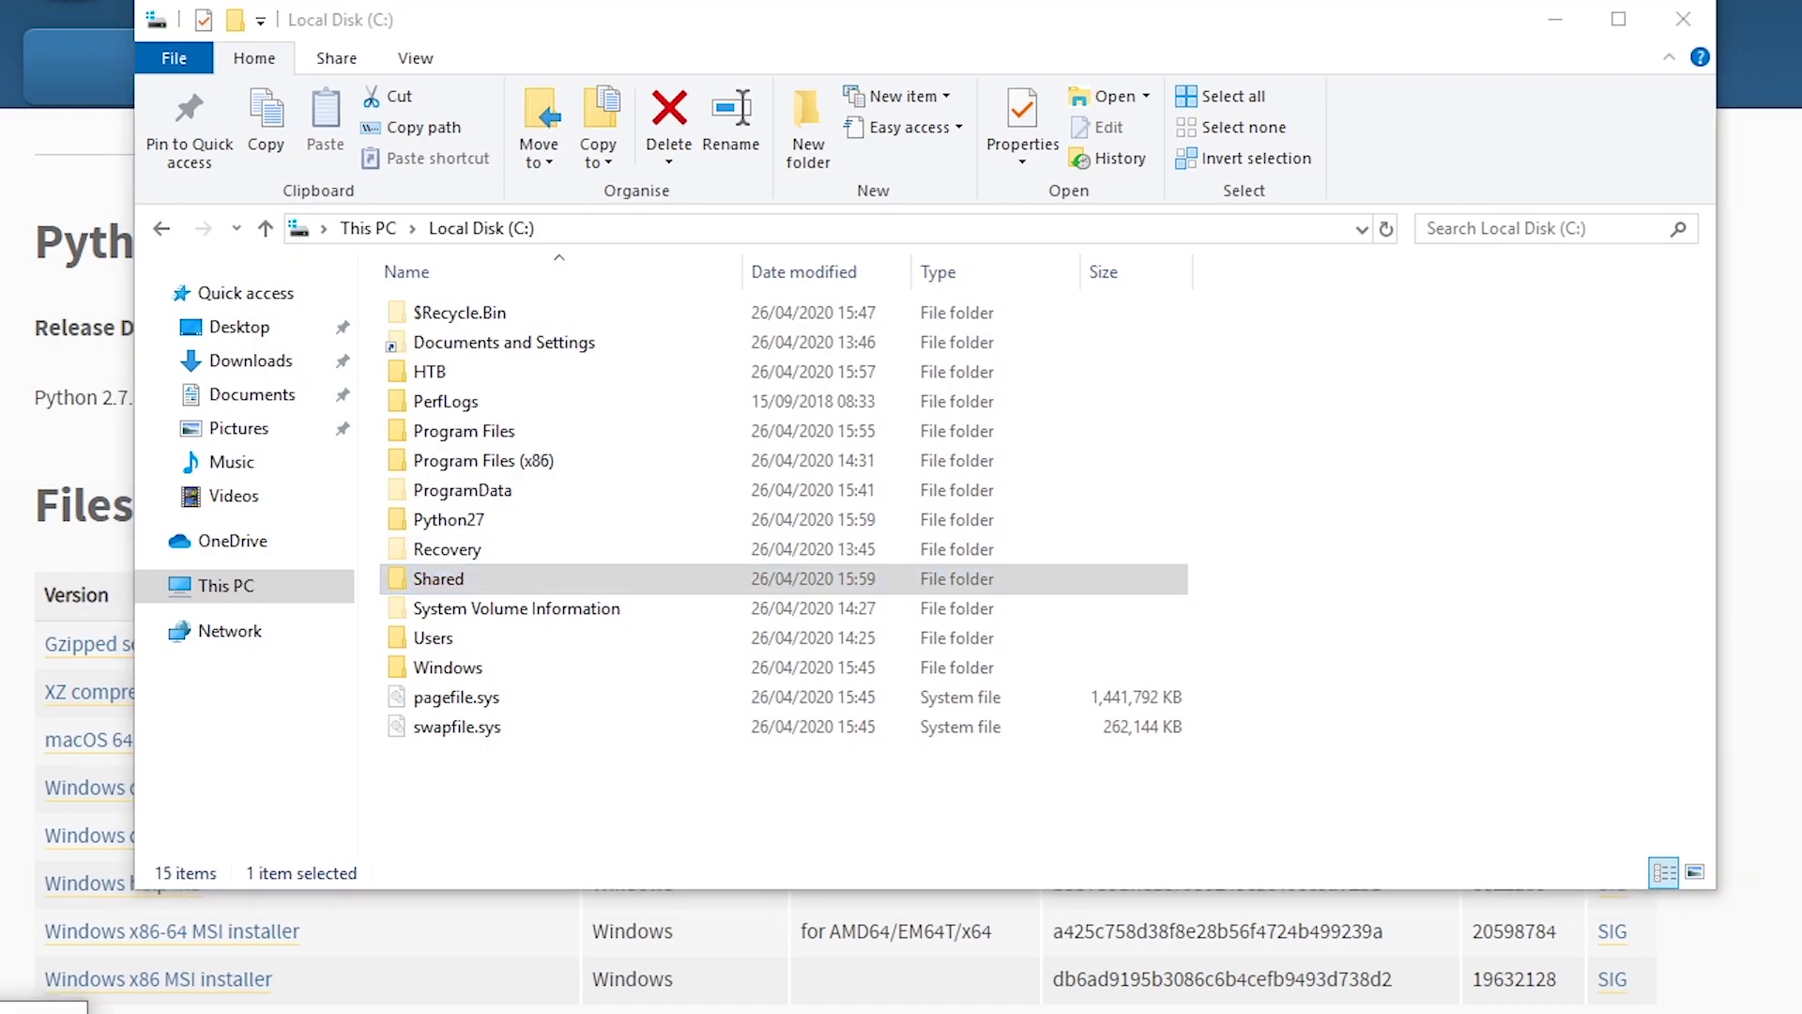
pyautogui.write('compmgmt.msc')
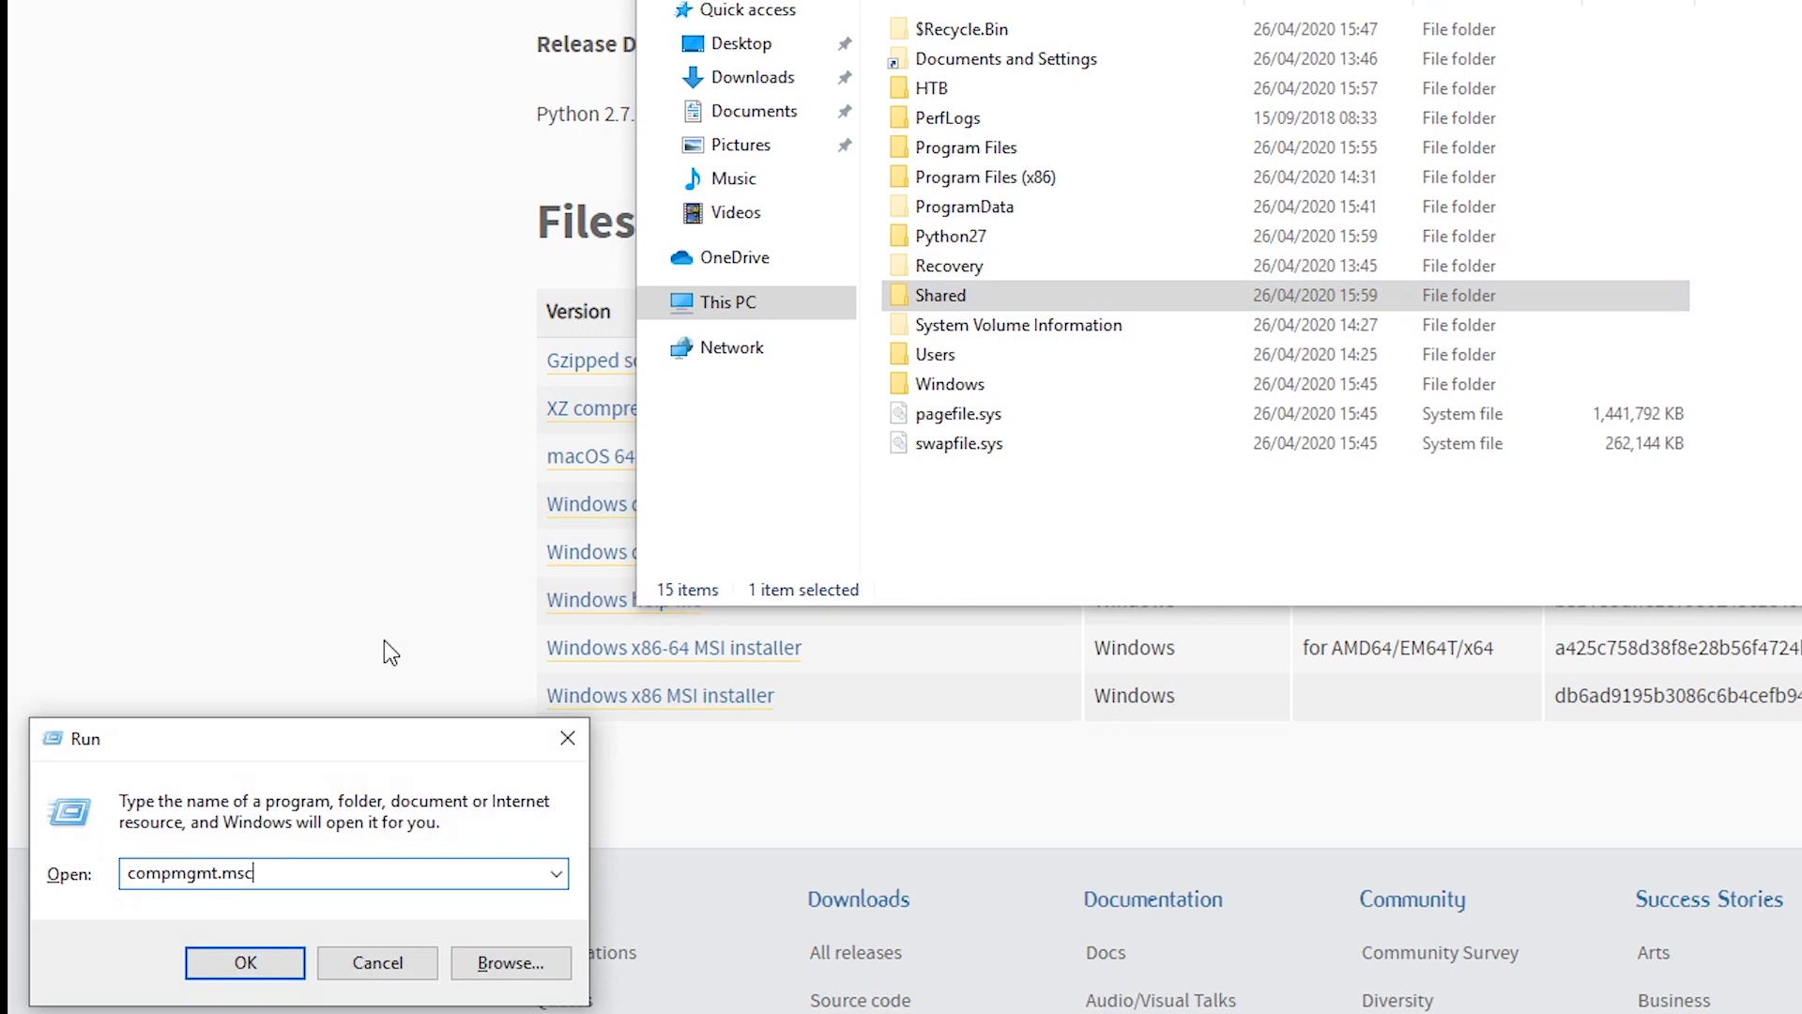
pyautogui.press('Return')
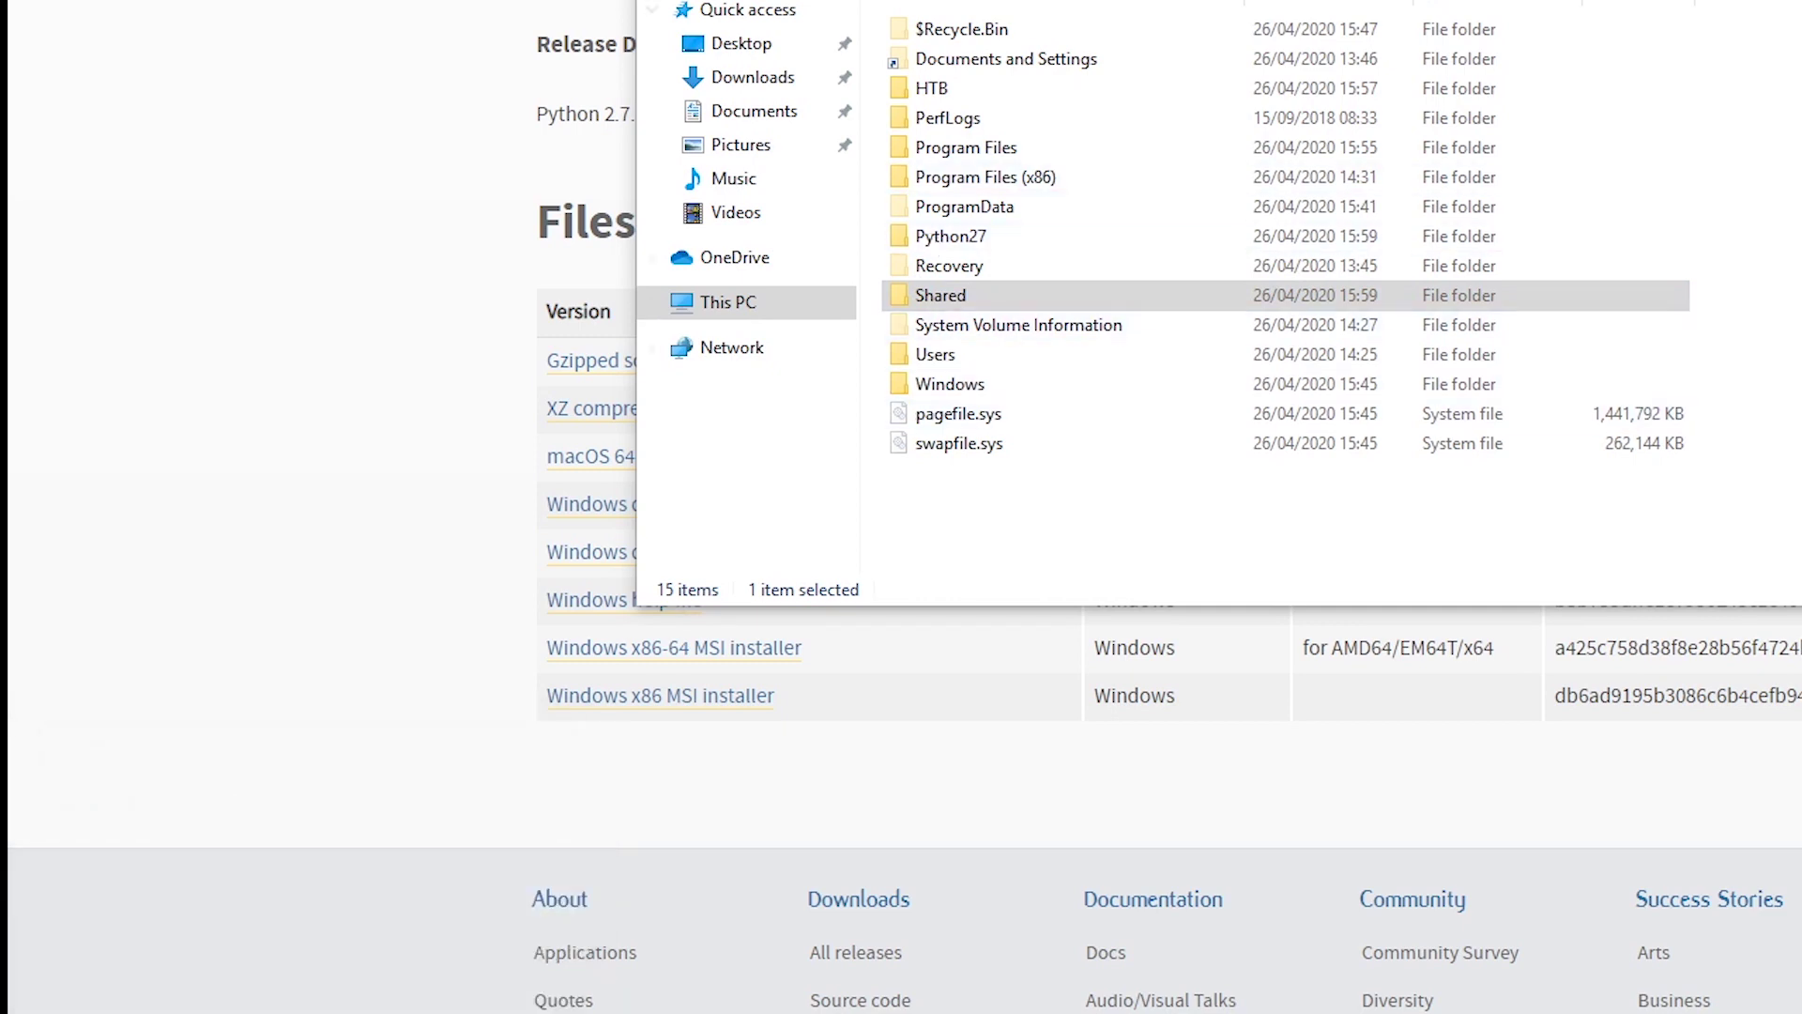
pyautogui.press('super')
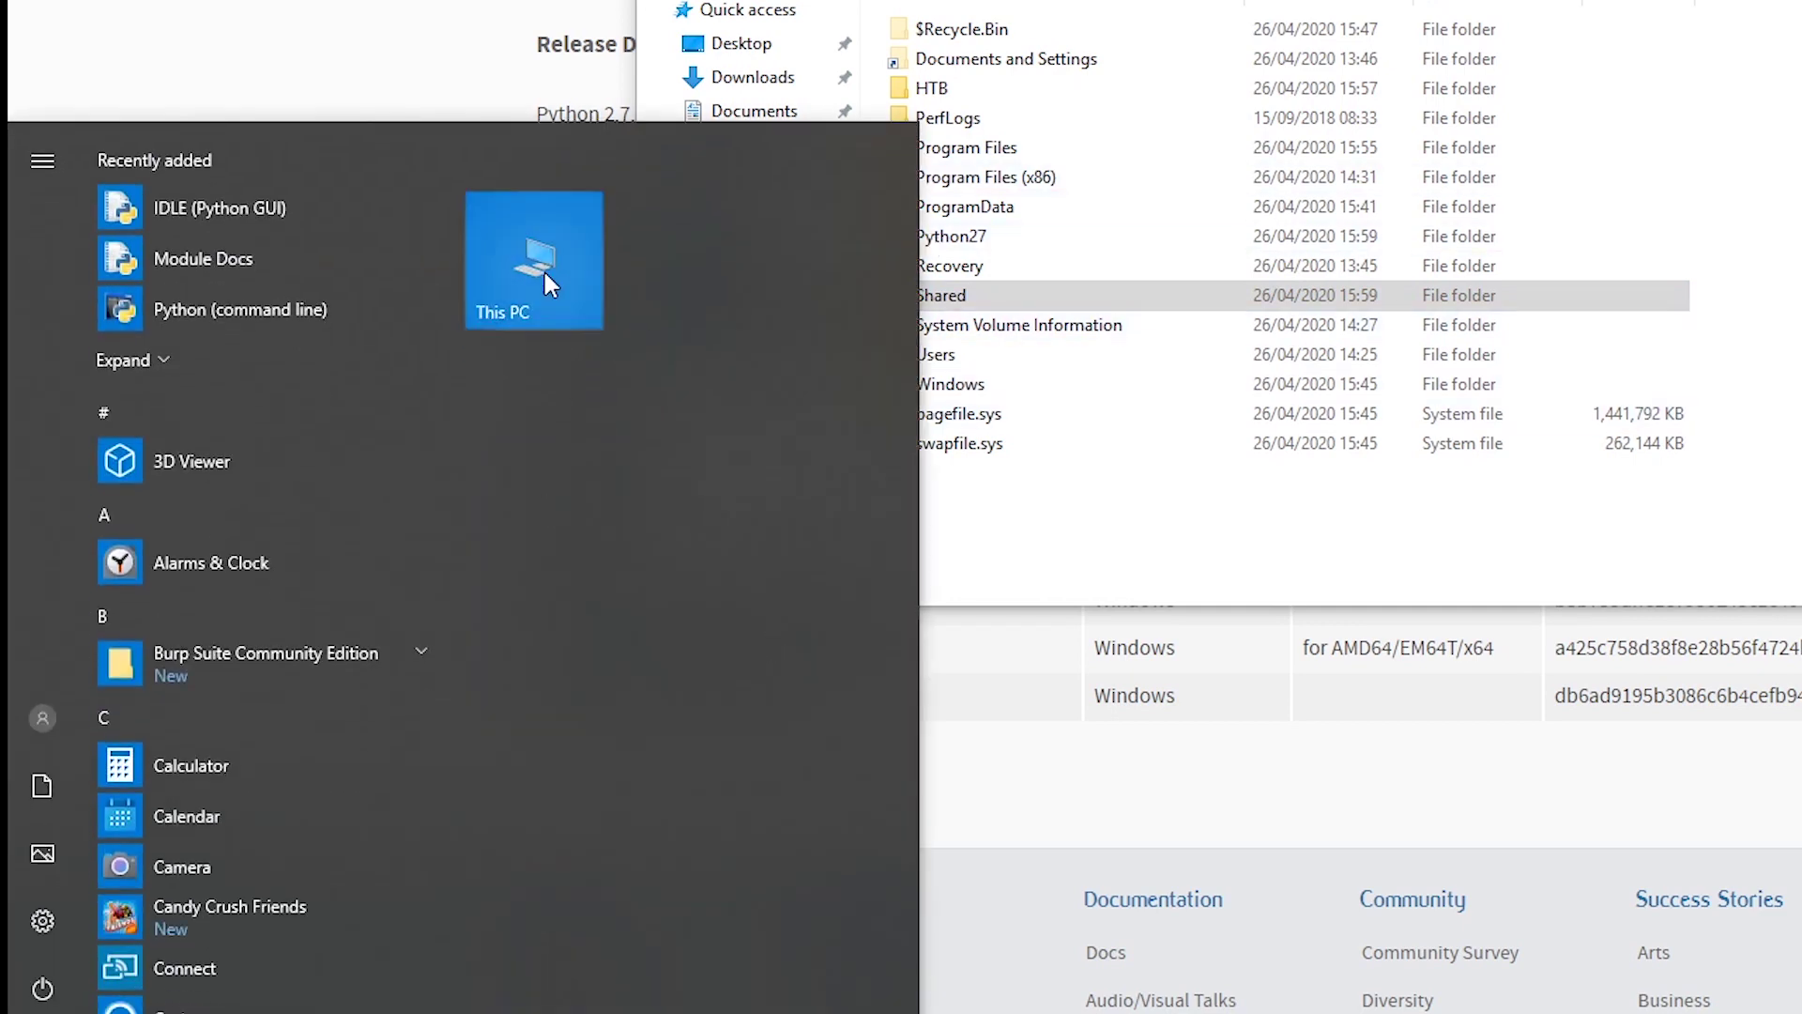
pyautogui.rightClick(542, 268)
pyautogui.moveTo(644, 401)
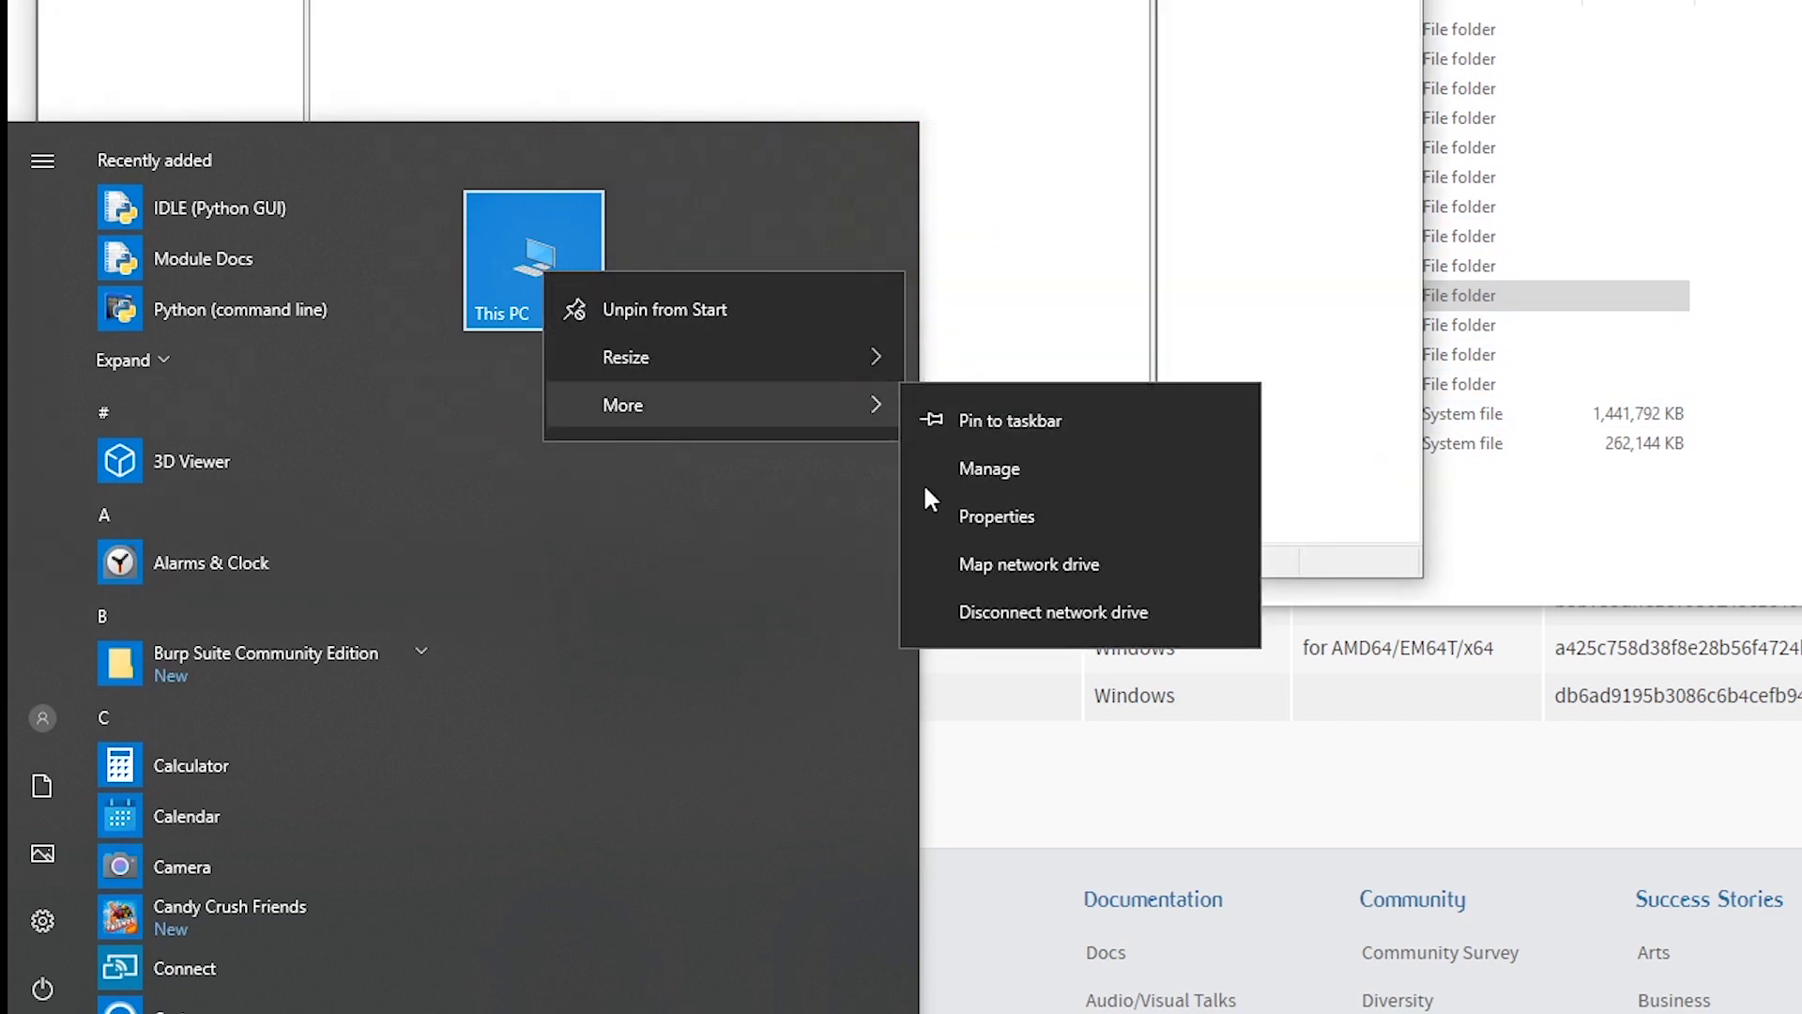
pyautogui.click(557, 10)
pyautogui.click(703, 12)
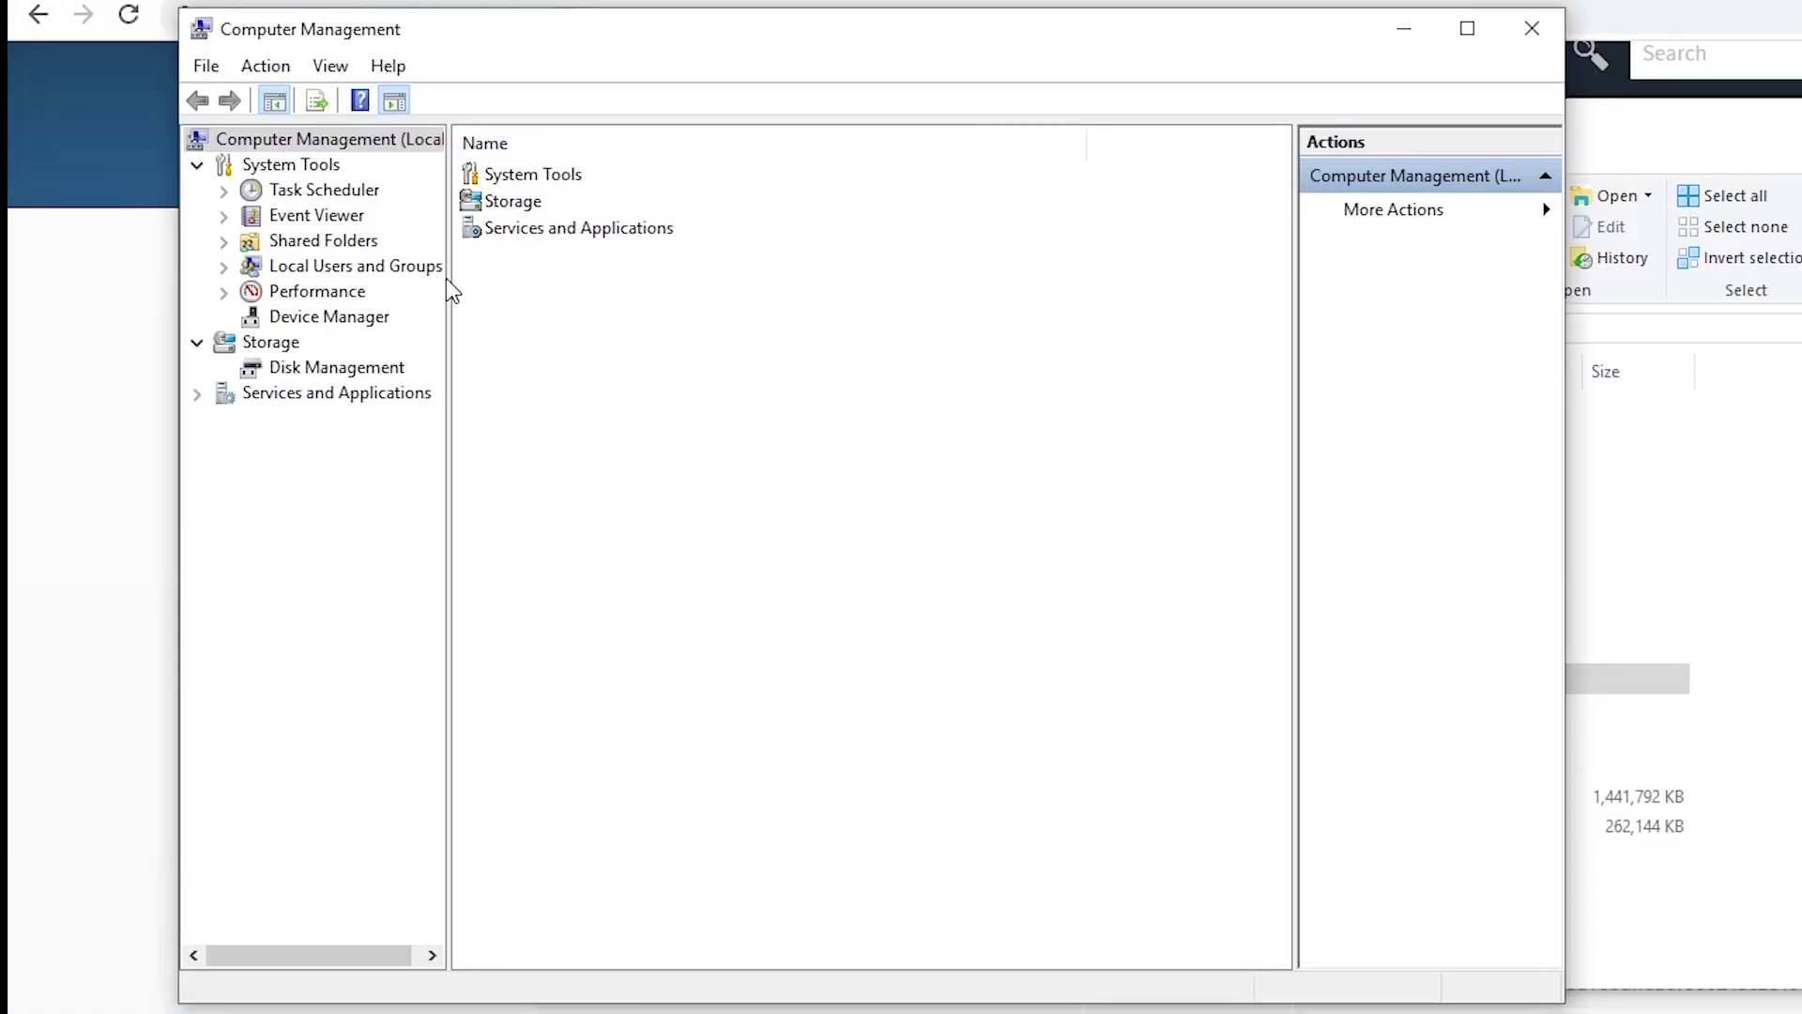
# Enable the Guest account in the local users by clearing its Account is disabled option, and confirm the properties.
pyautogui.moveTo(447, 278); pyautogui.dragTo(581, 282)
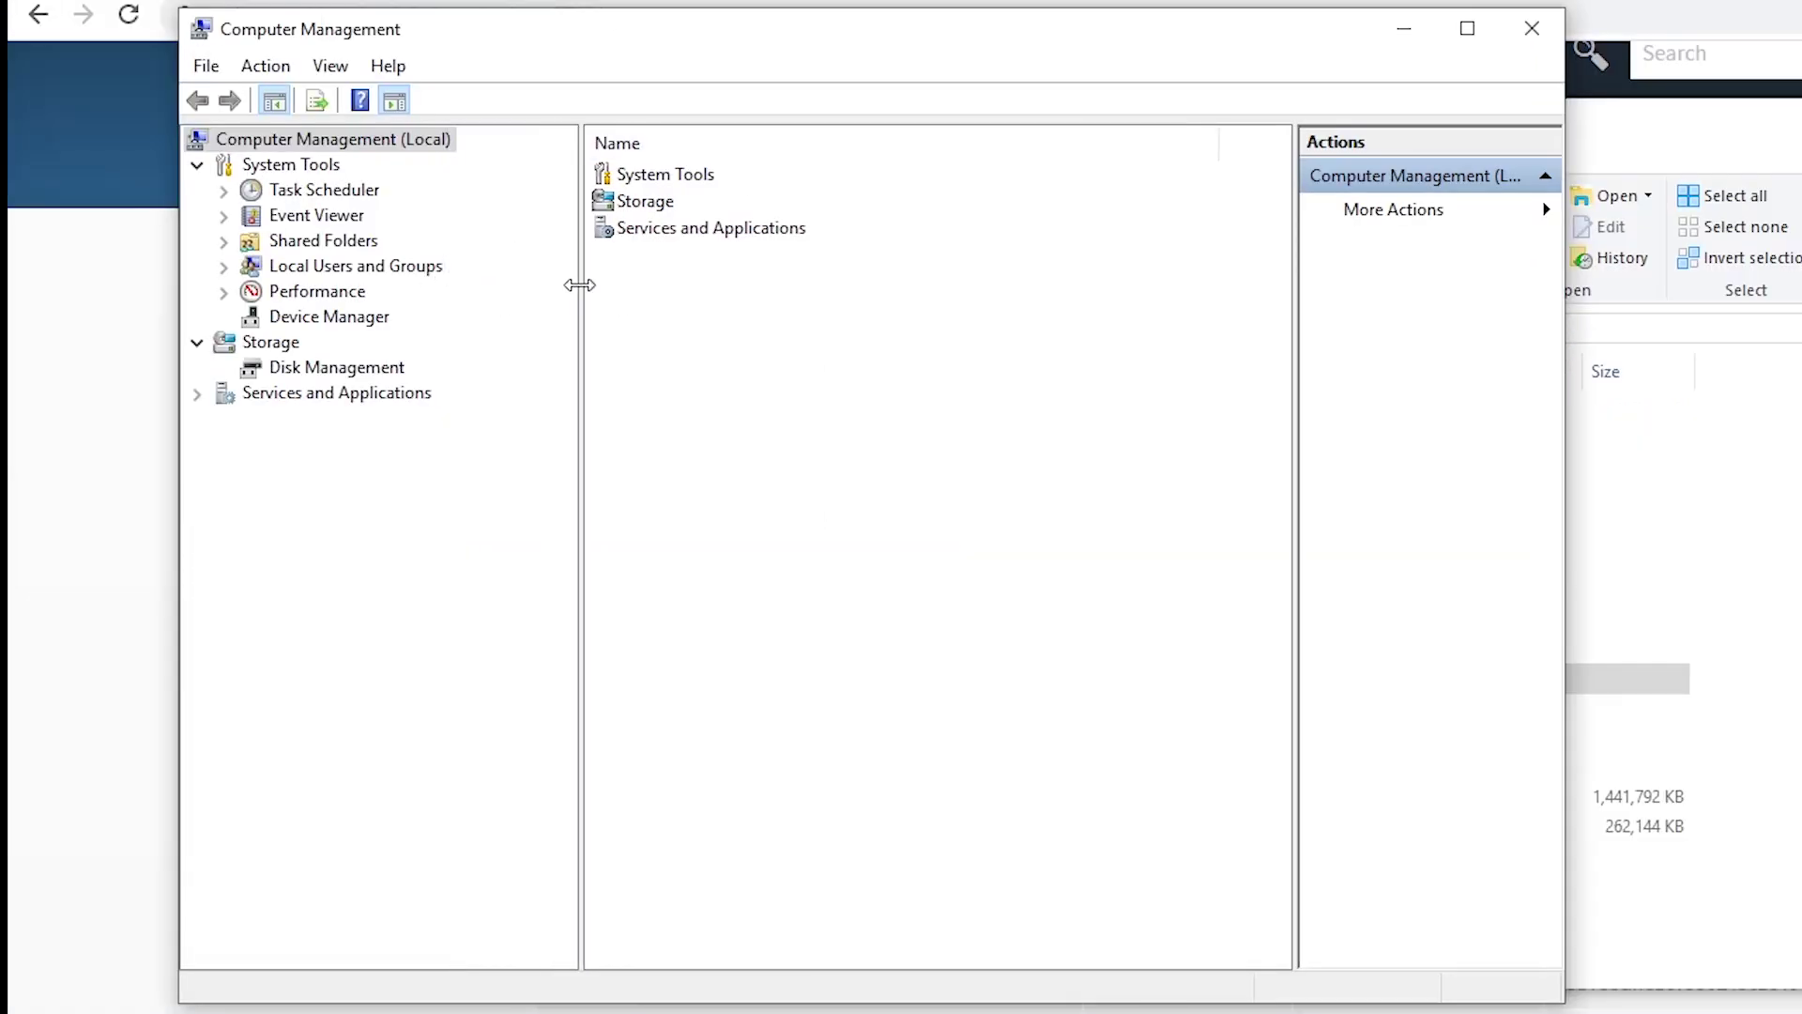
pyautogui.click(224, 267)
pyautogui.click(309, 293)
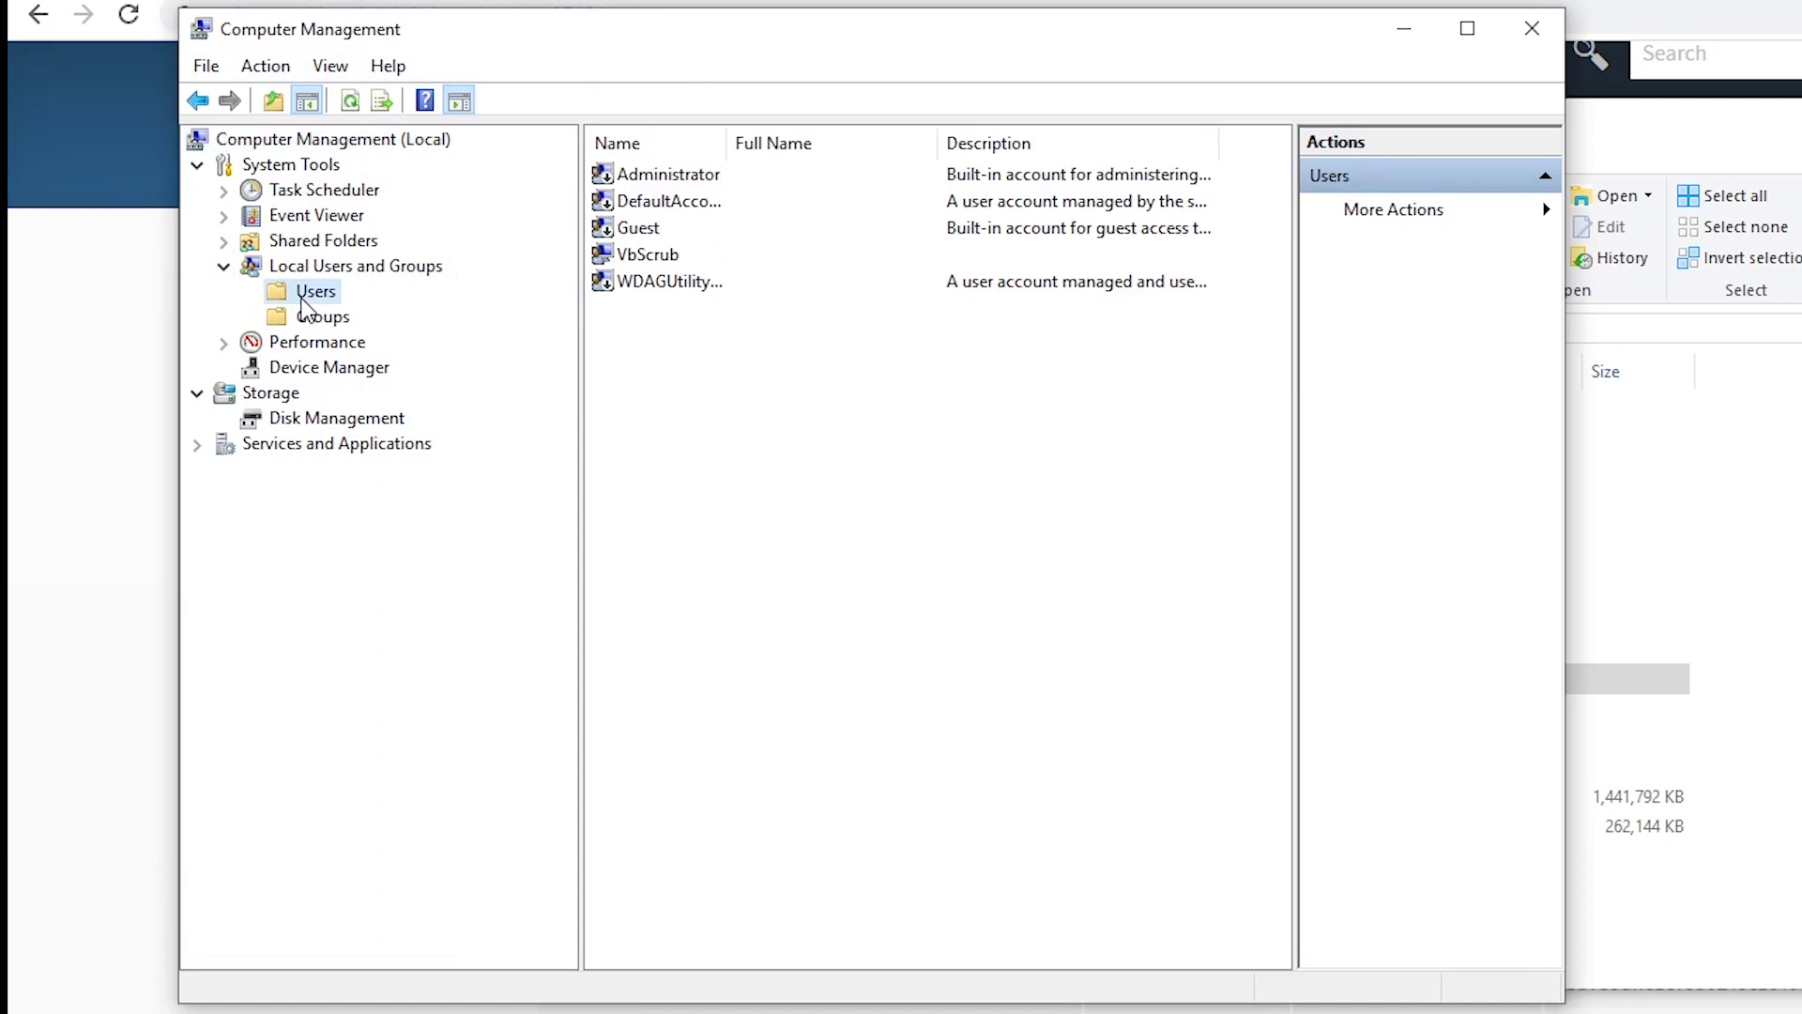
pyautogui.click(654, 235)
pyautogui.rightClick(654, 235)
pyautogui.moveTo(728, 295)
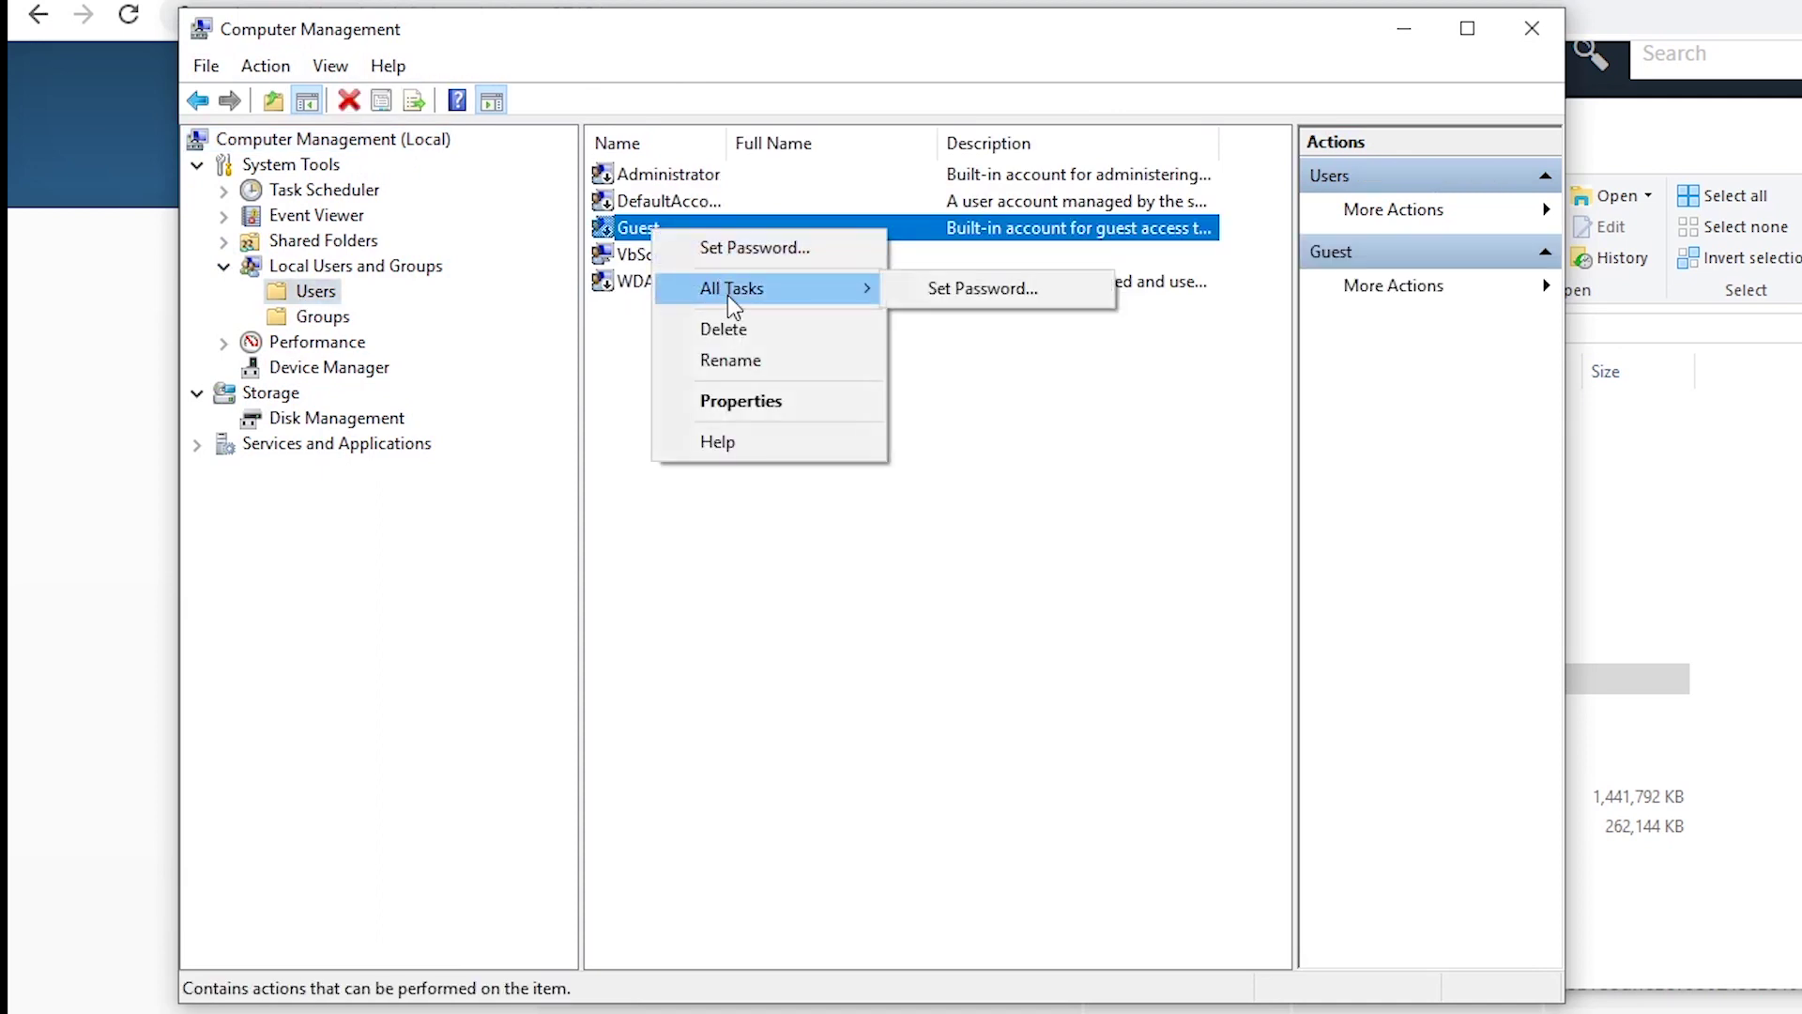
pyautogui.click(741, 401)
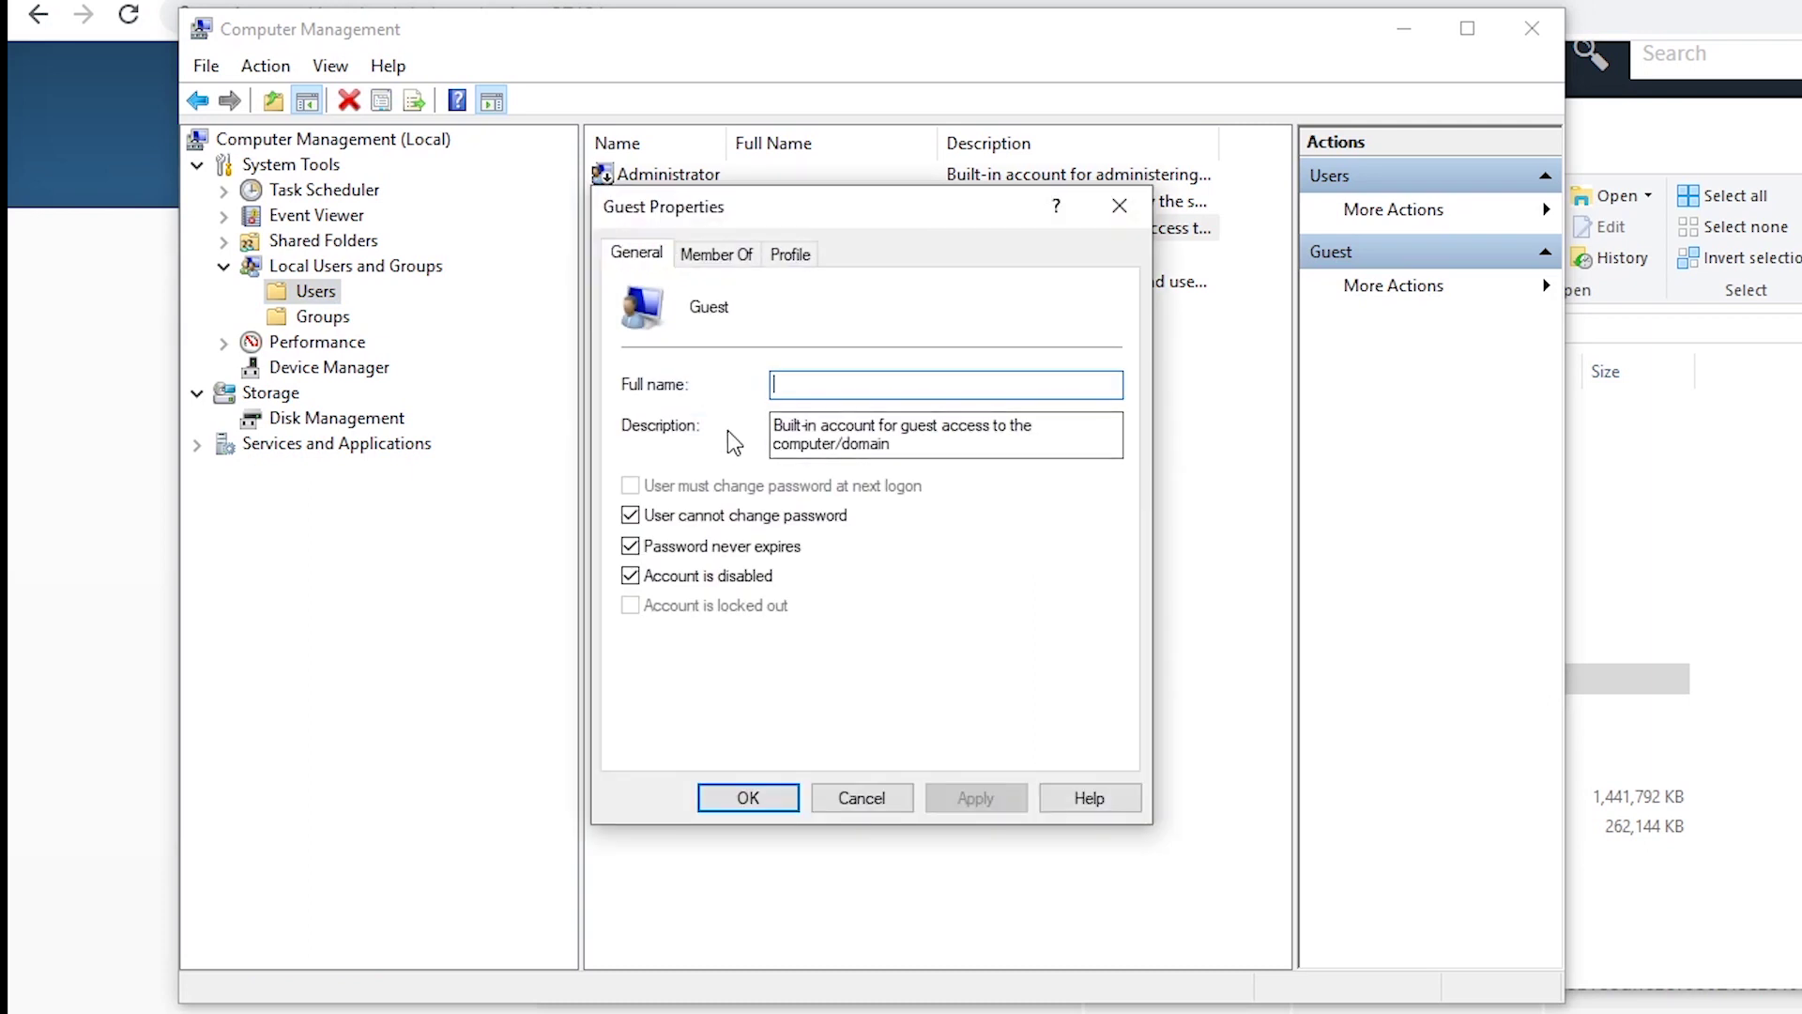
pyautogui.click(710, 579)
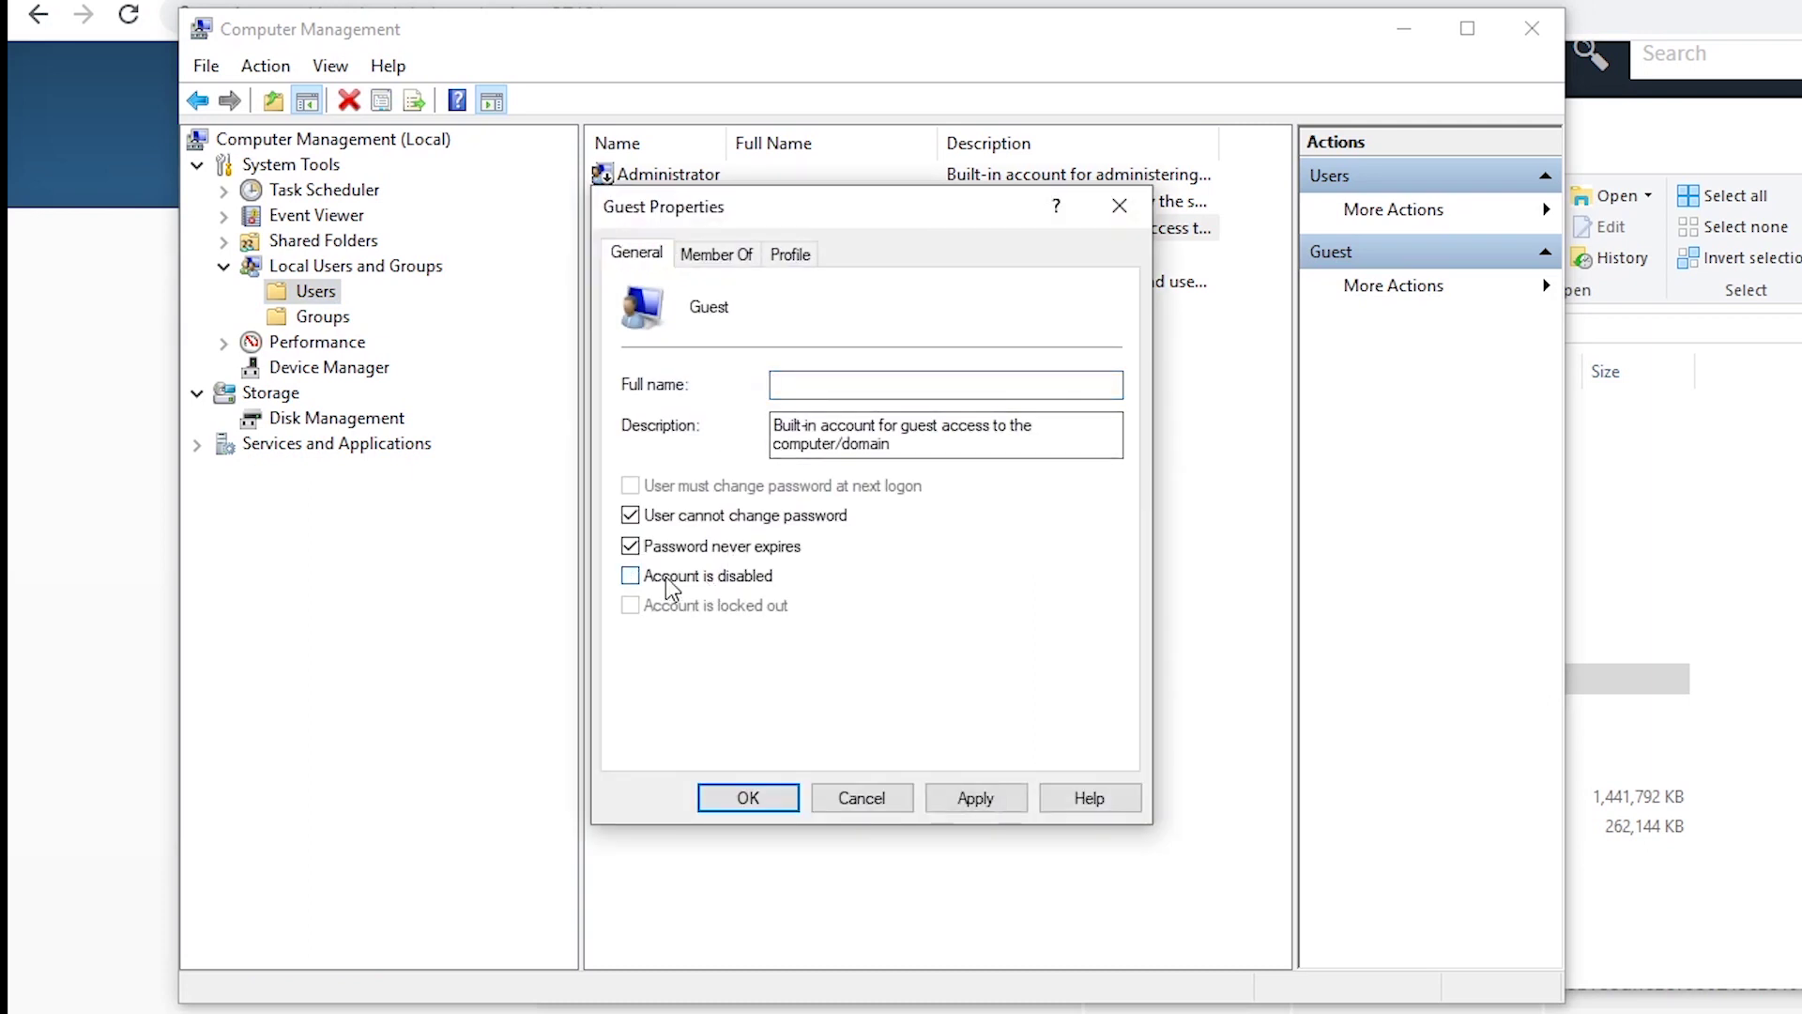
pyautogui.click(748, 796)
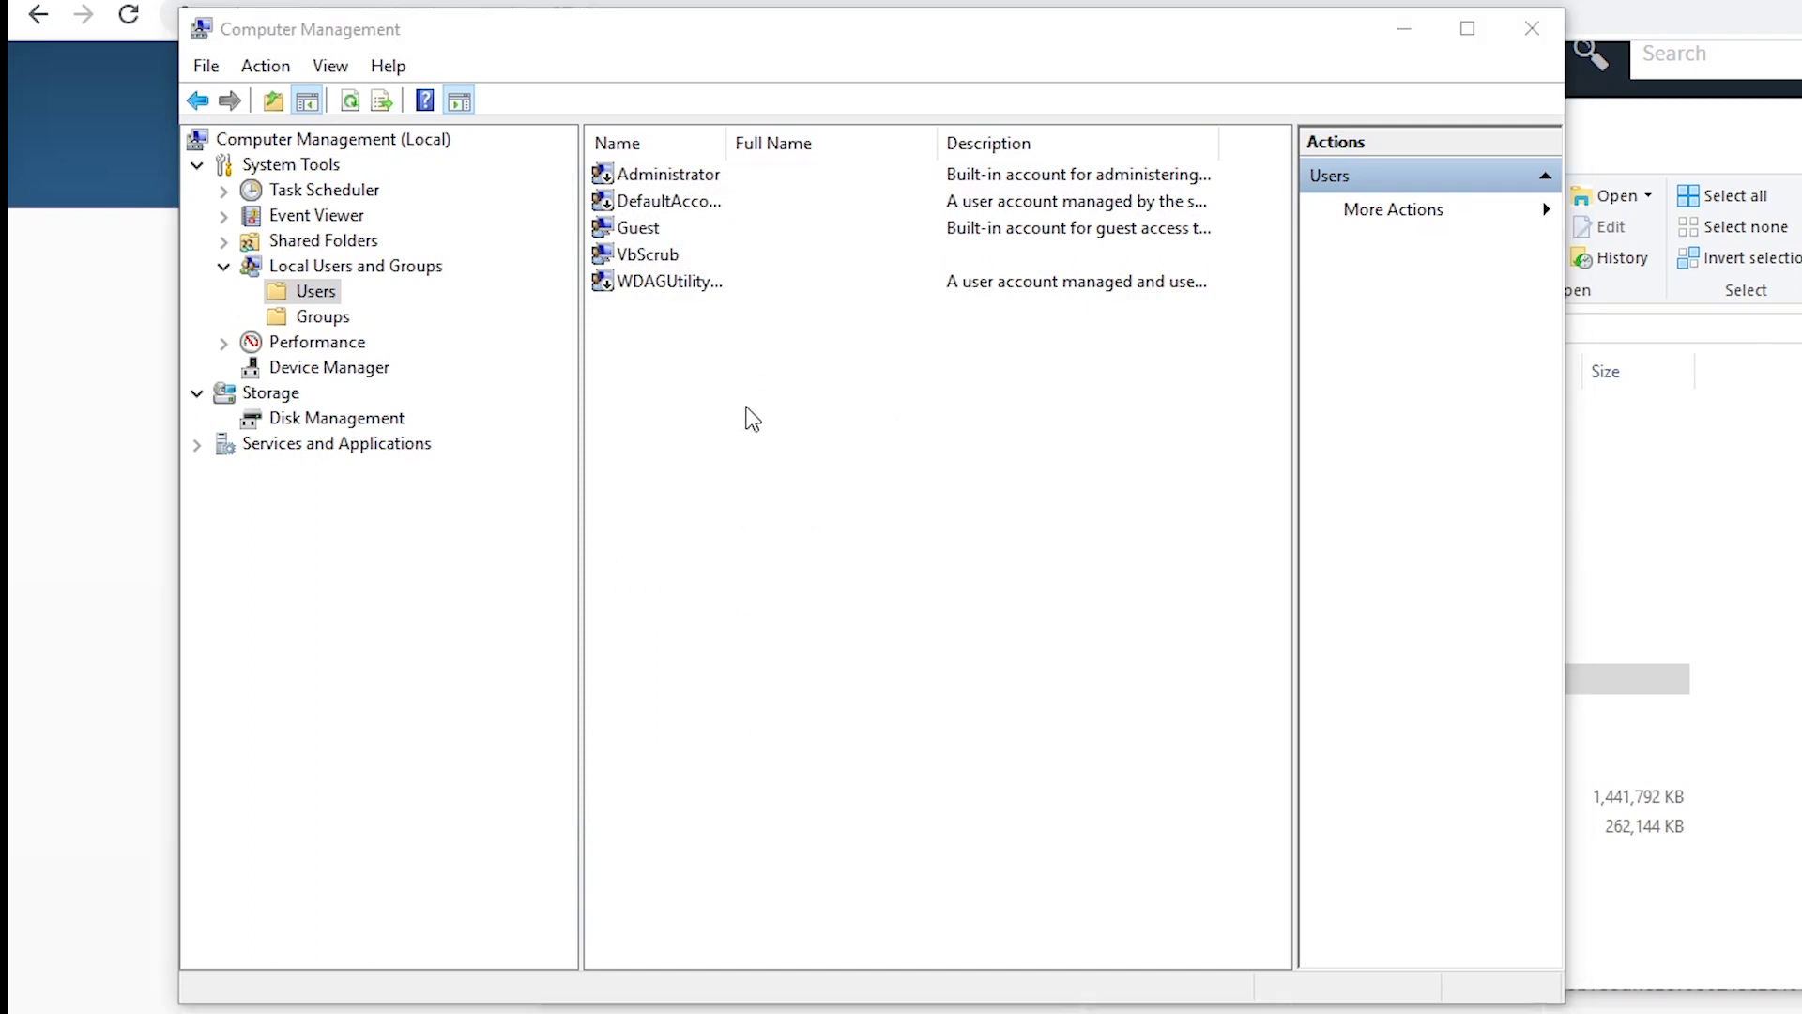
# Switch to Local Security Policy, show the Security Options under Local Policies and widen the window.
pyautogui.press('super')
pyautogui.write('local')
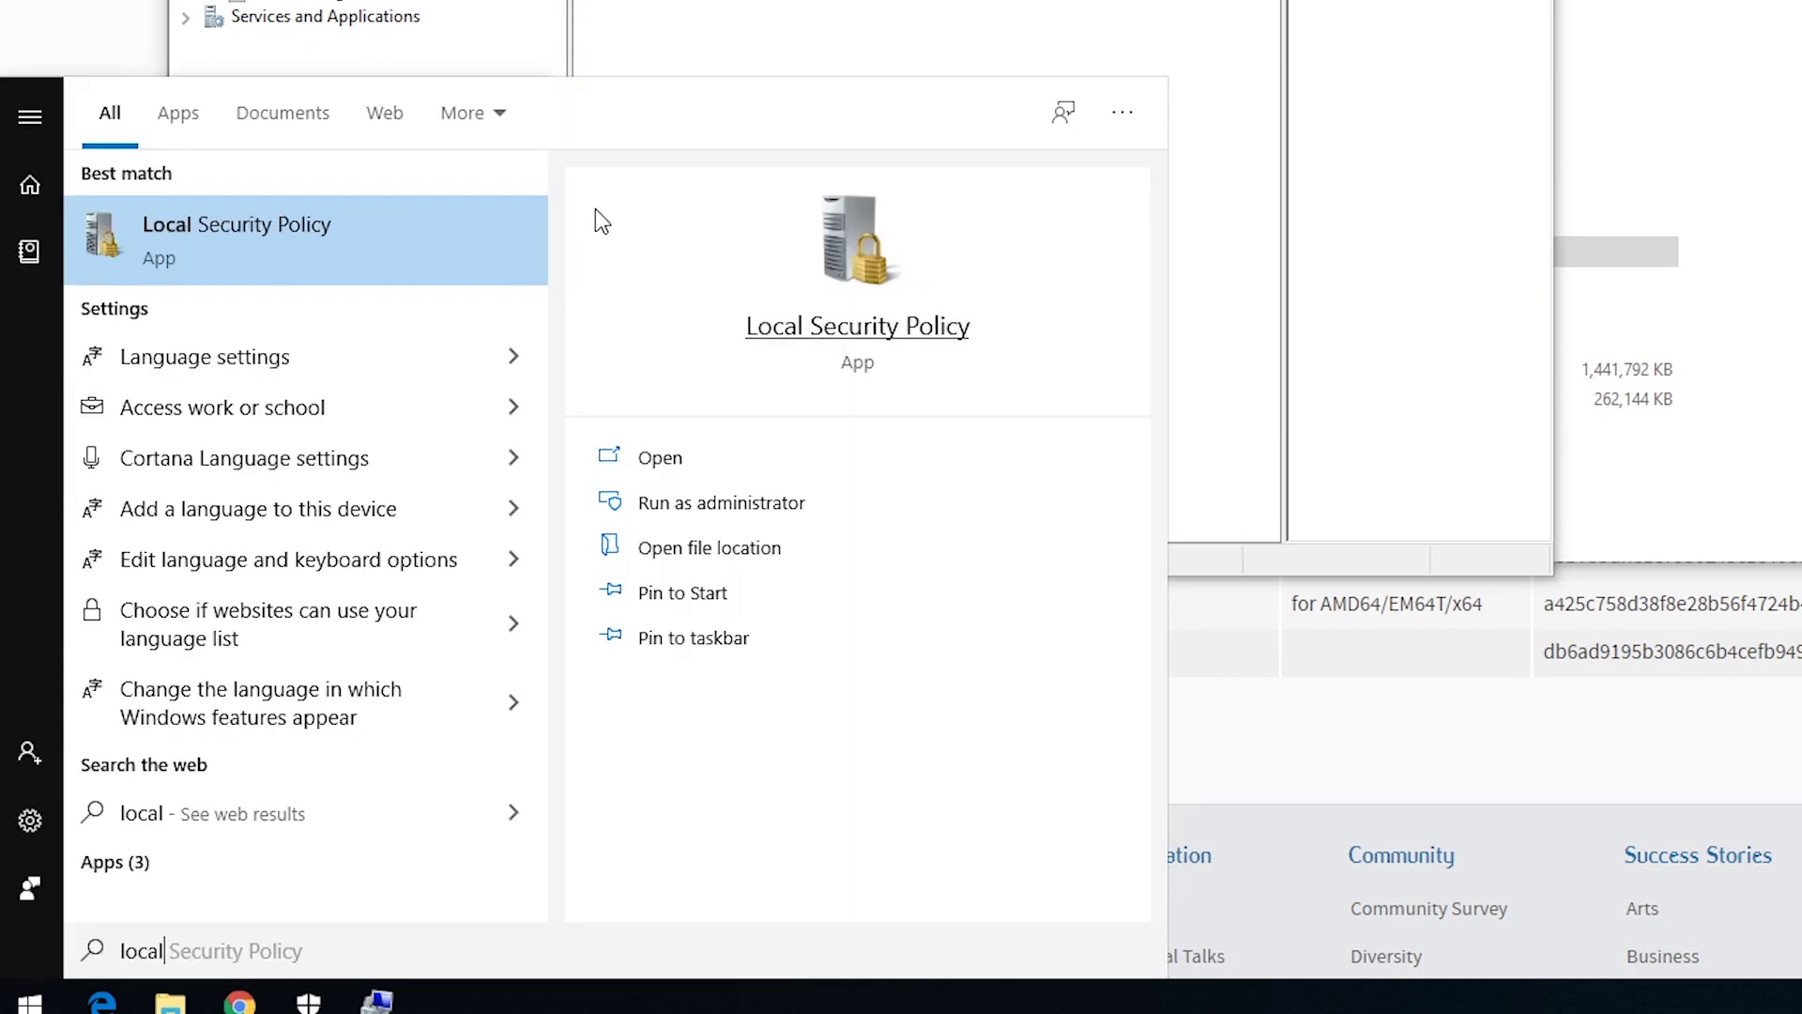
pyautogui.click(376, 239)
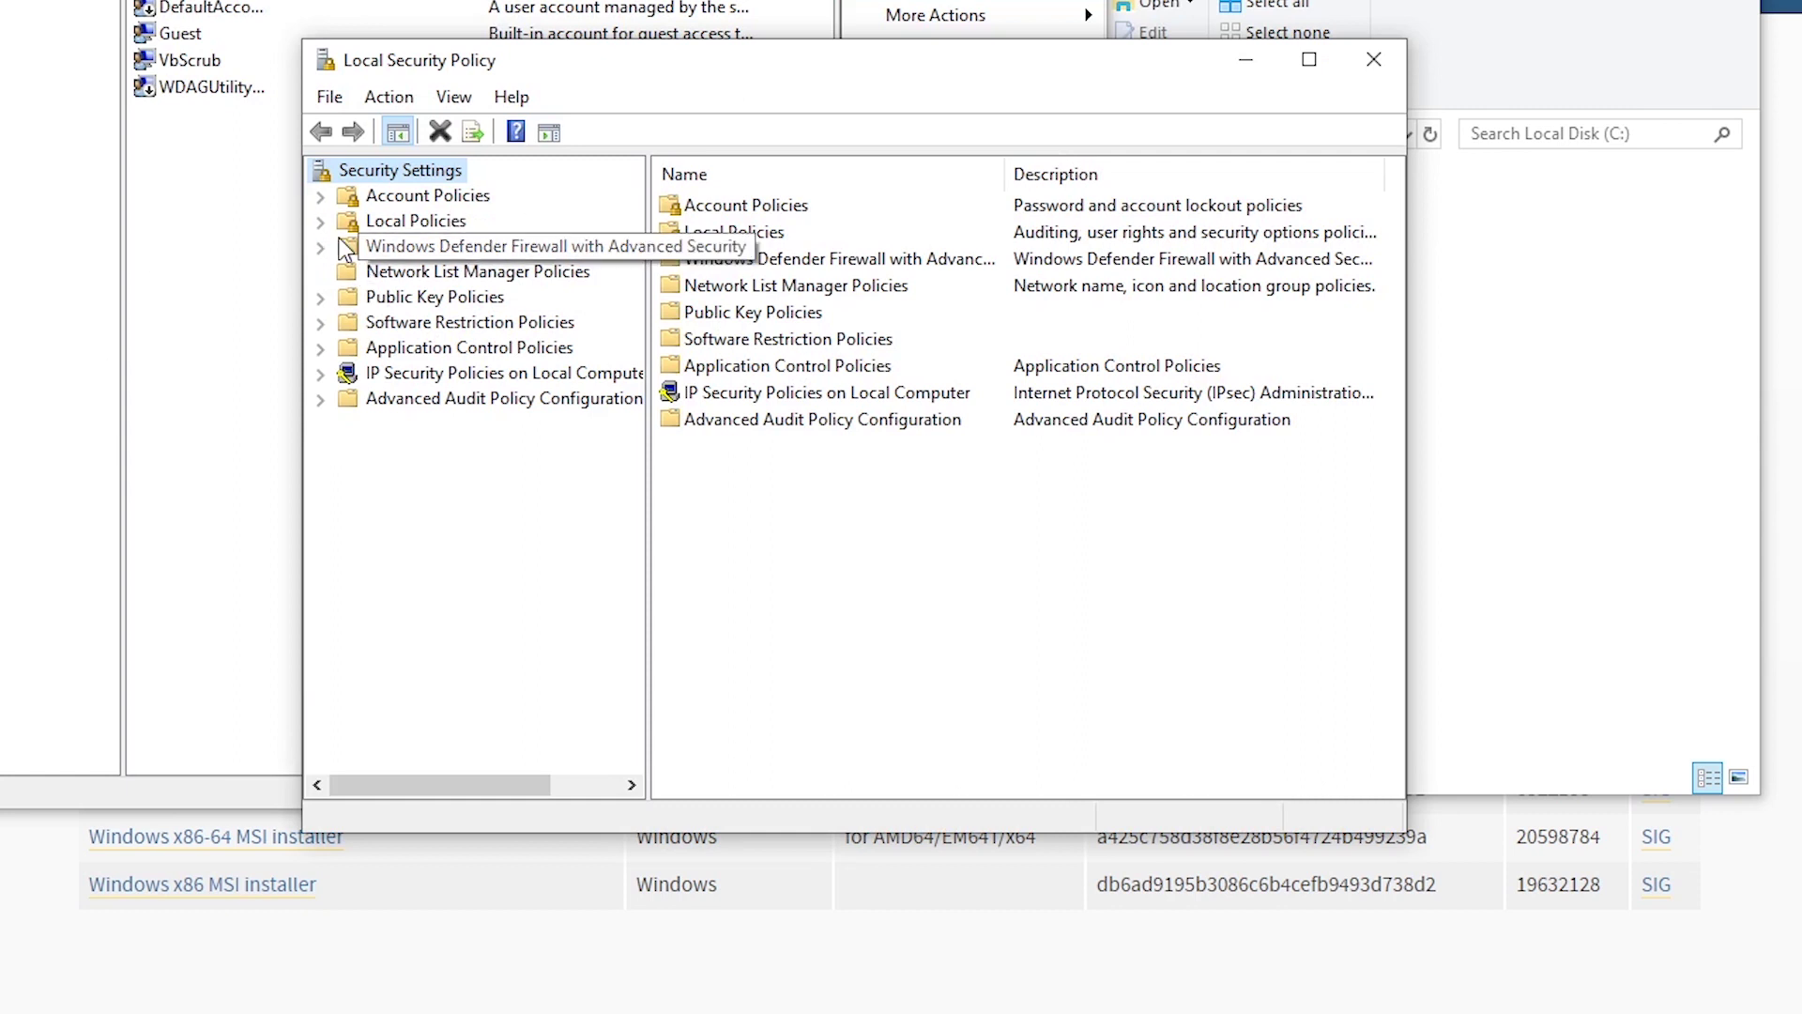
pyautogui.click(320, 222)
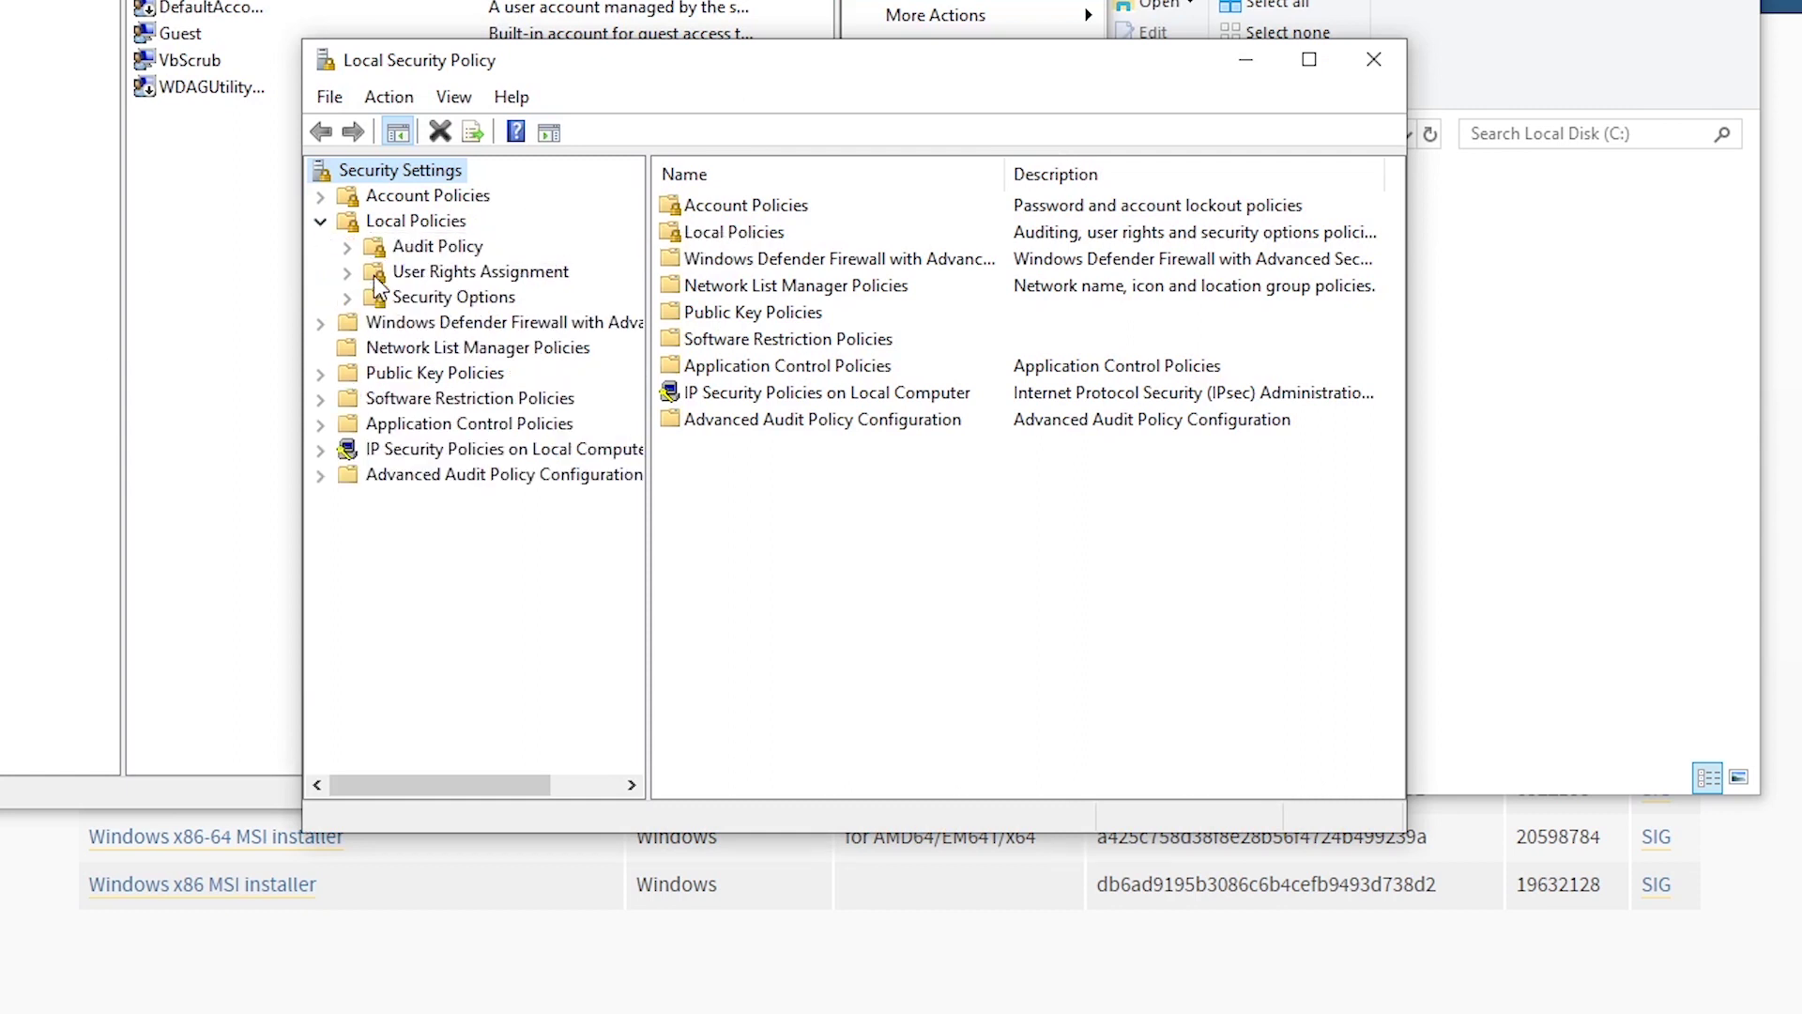
pyautogui.click(417, 299)
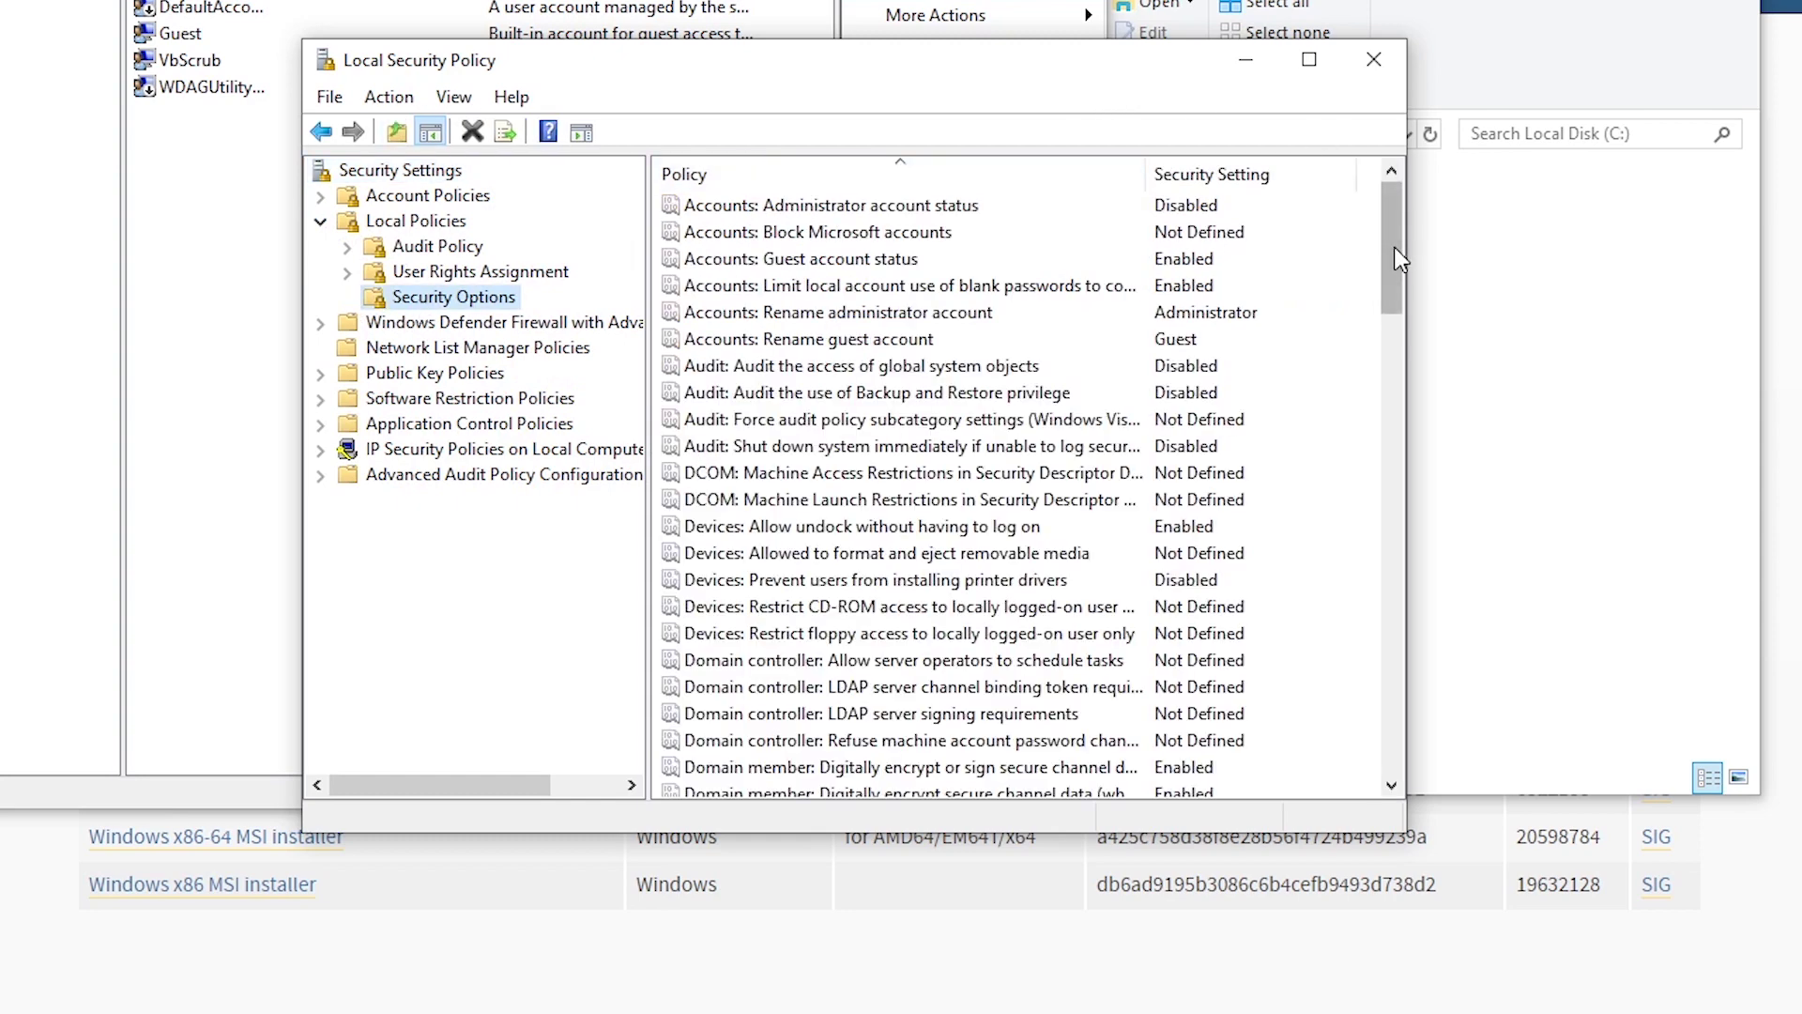
pyautogui.moveTo(1406, 245); pyautogui.dragTo(1620, 237)
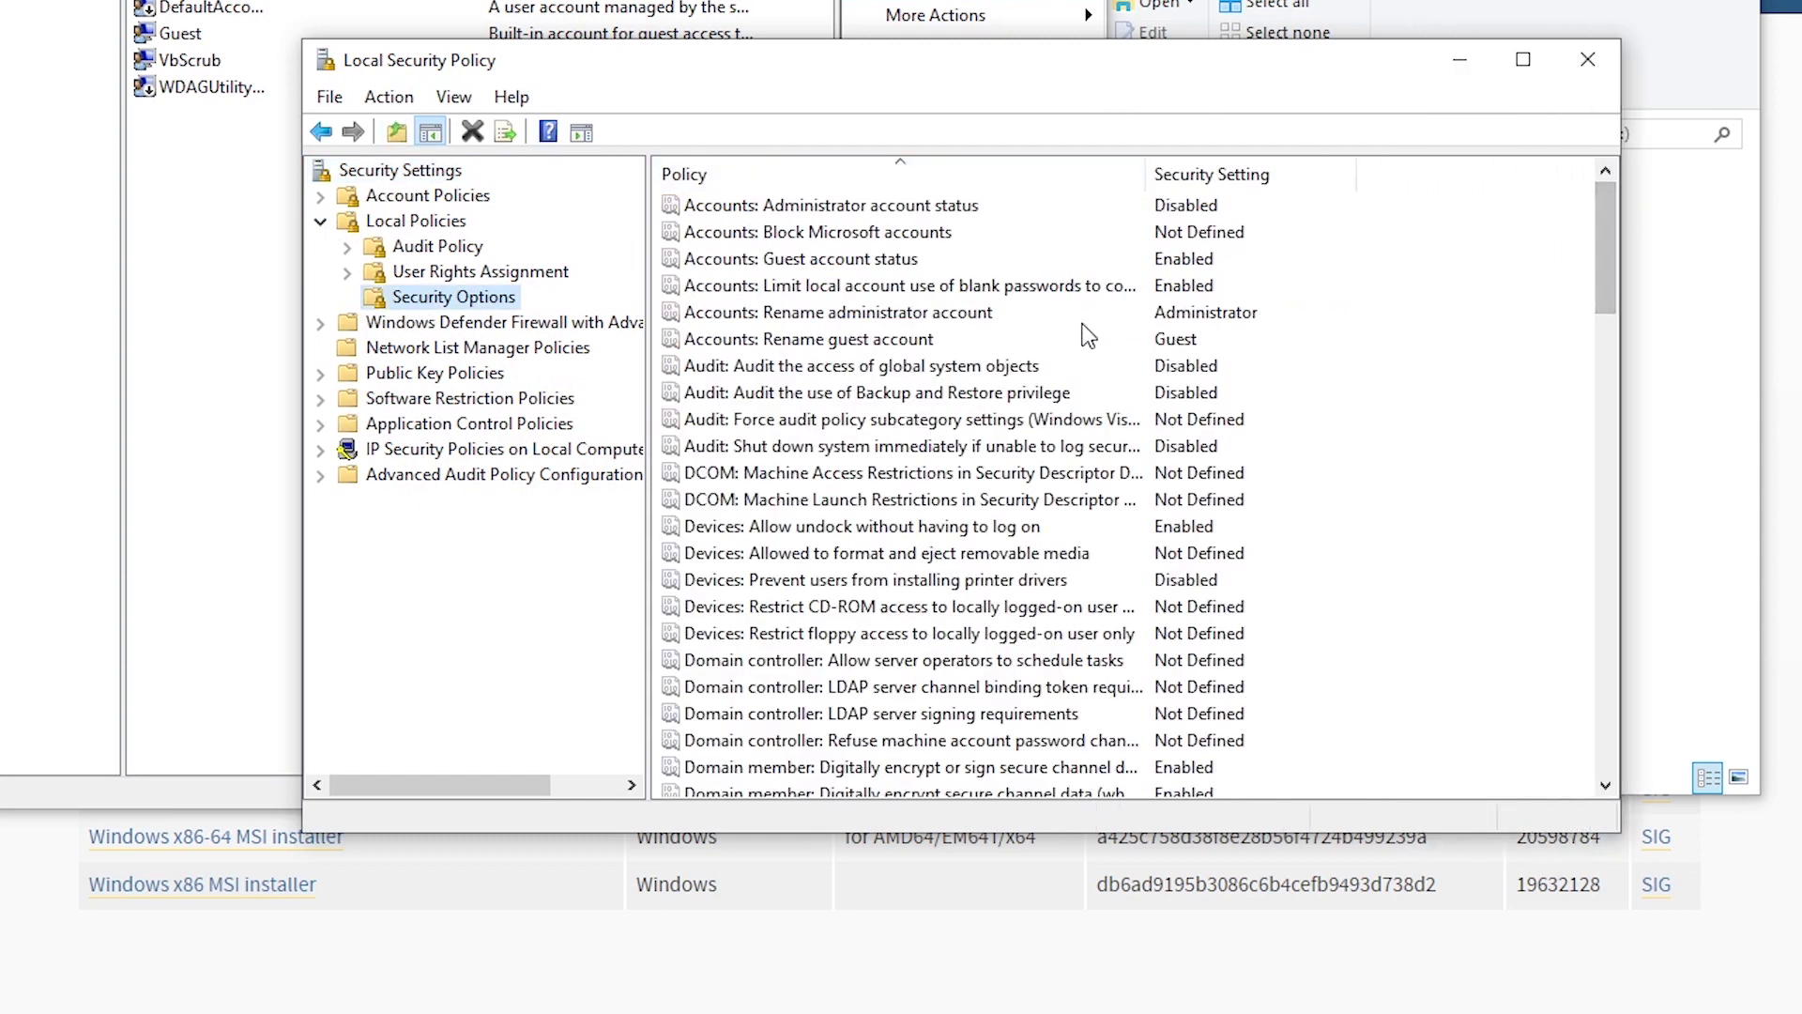
# Disable the policy "Network access: Restrict anonymous access to Named Pipes and Shares", viewing its explanation before confirming.
pyautogui.click(875, 261)
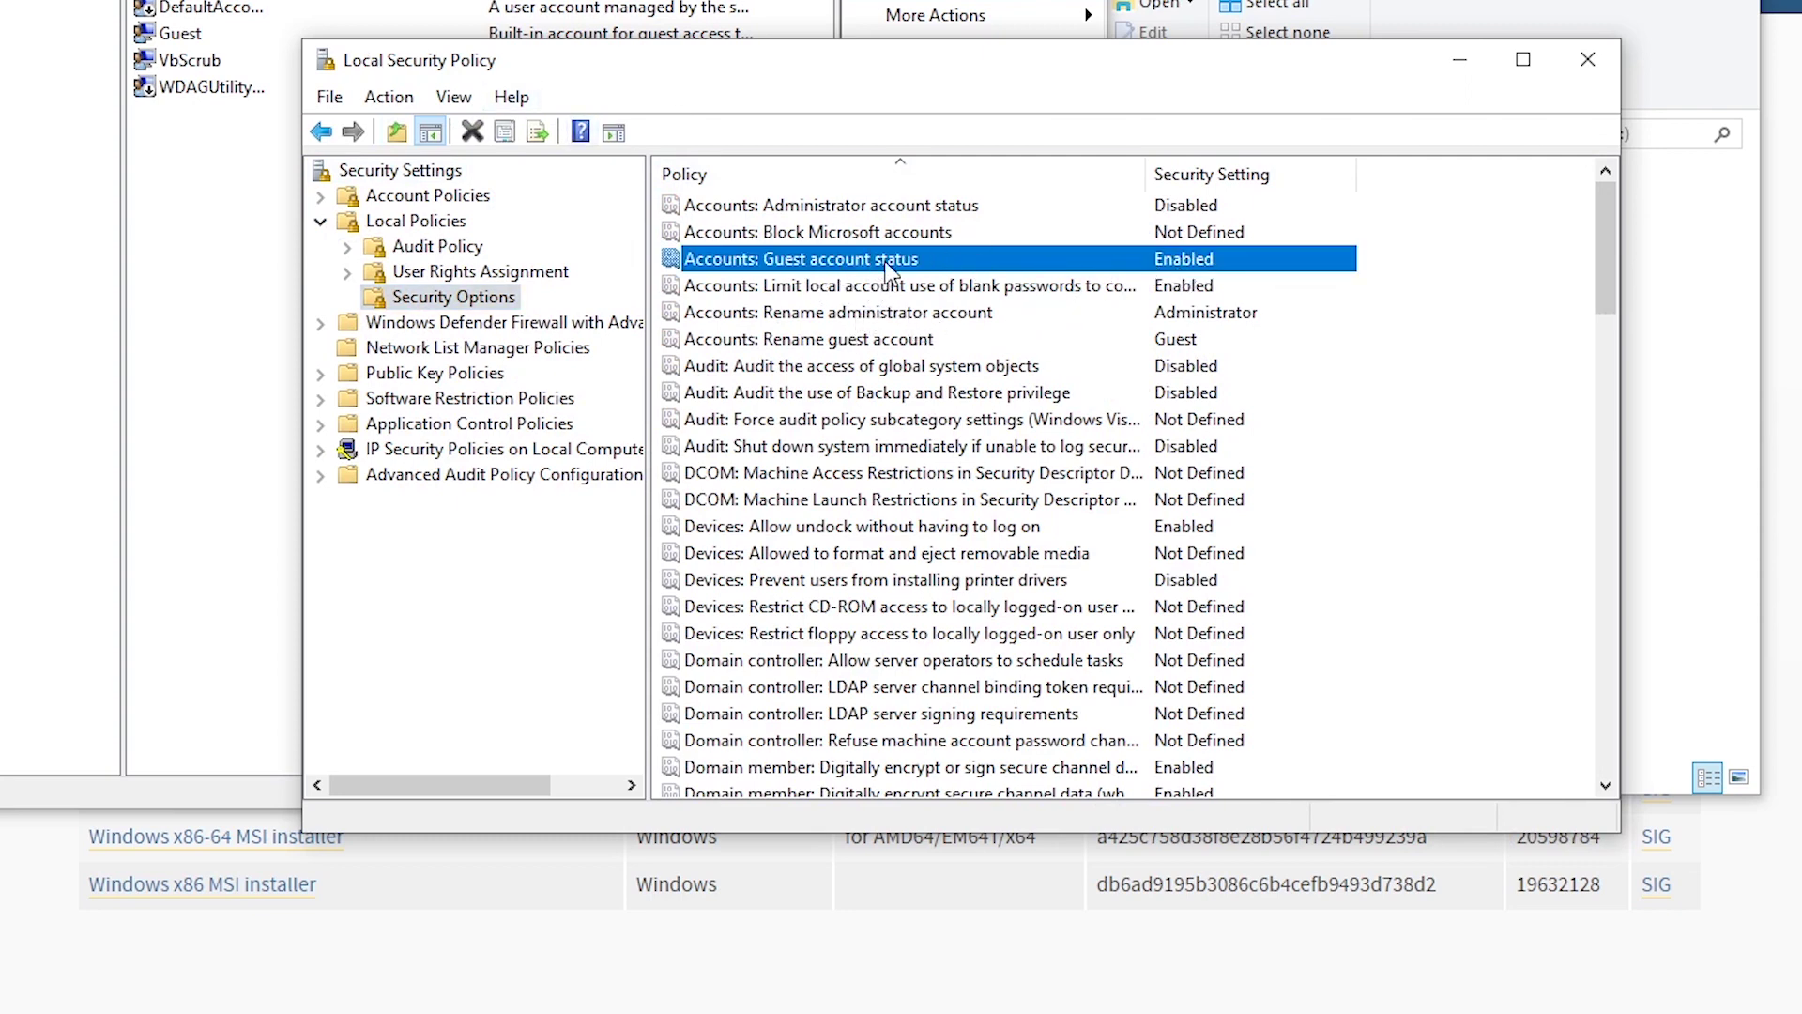
pyautogui.scroll(-3, 949, 350)
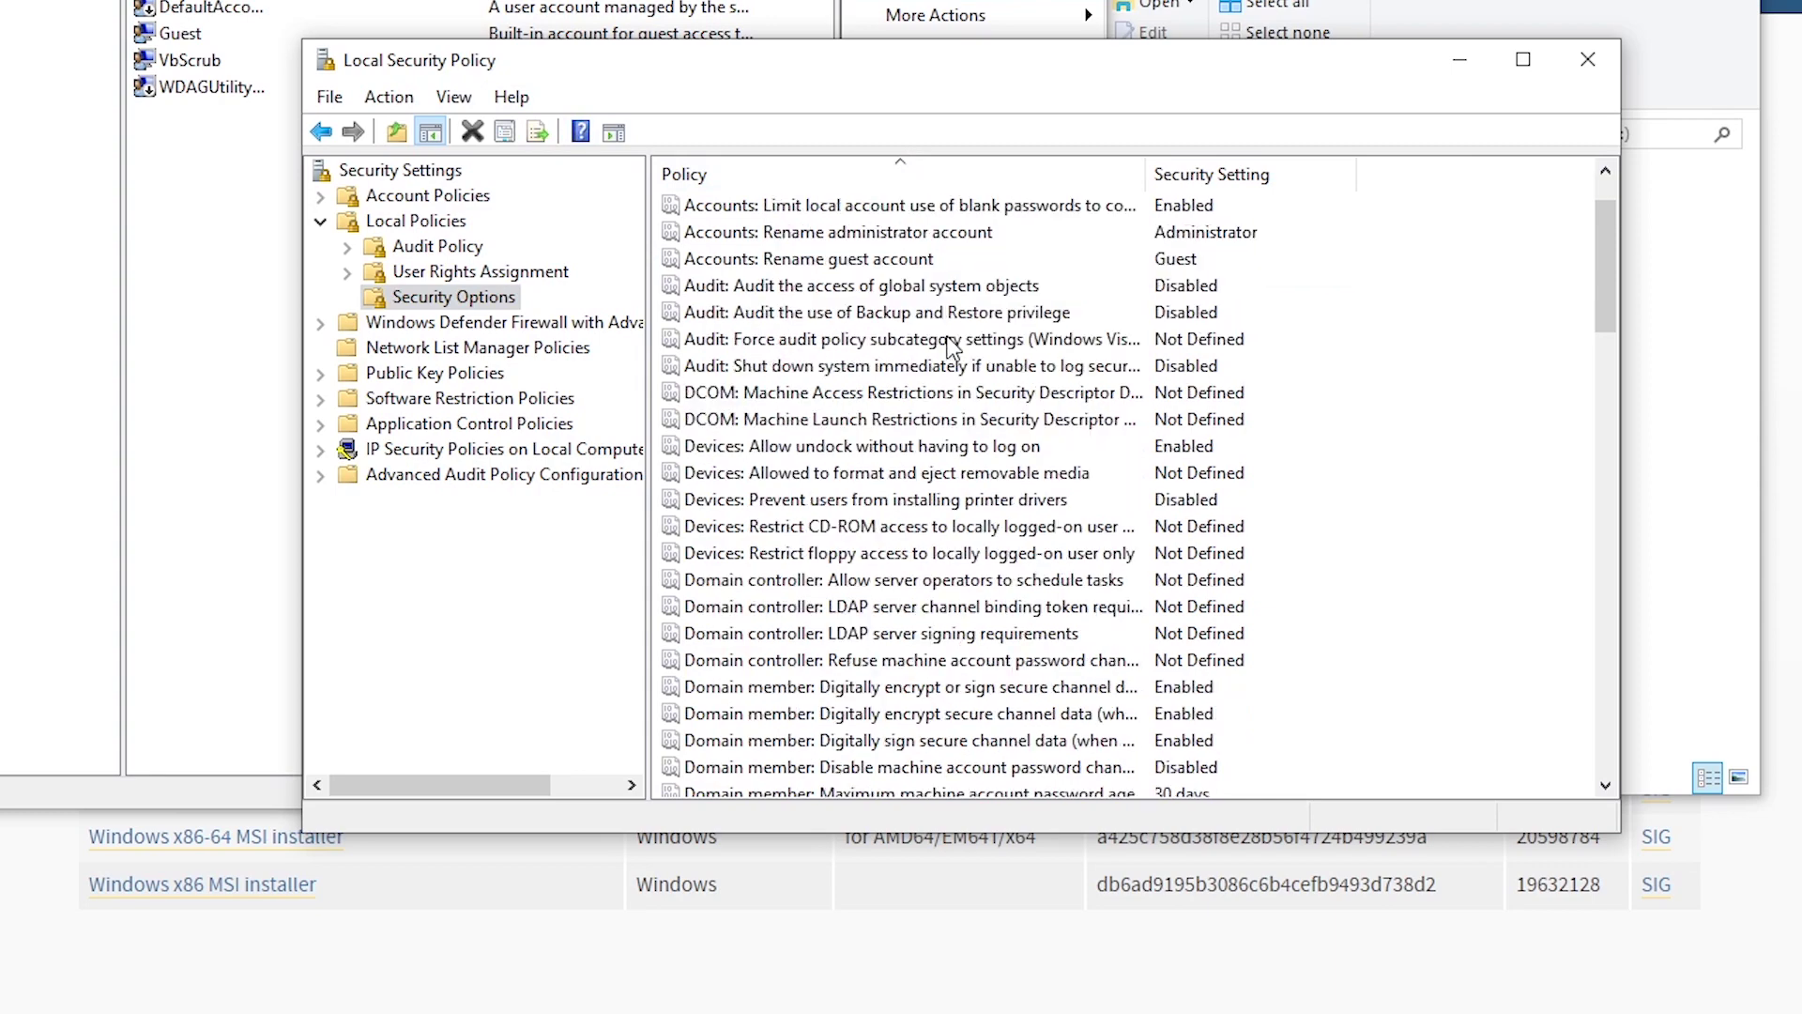
pyautogui.scroll(-3, 908, 457)
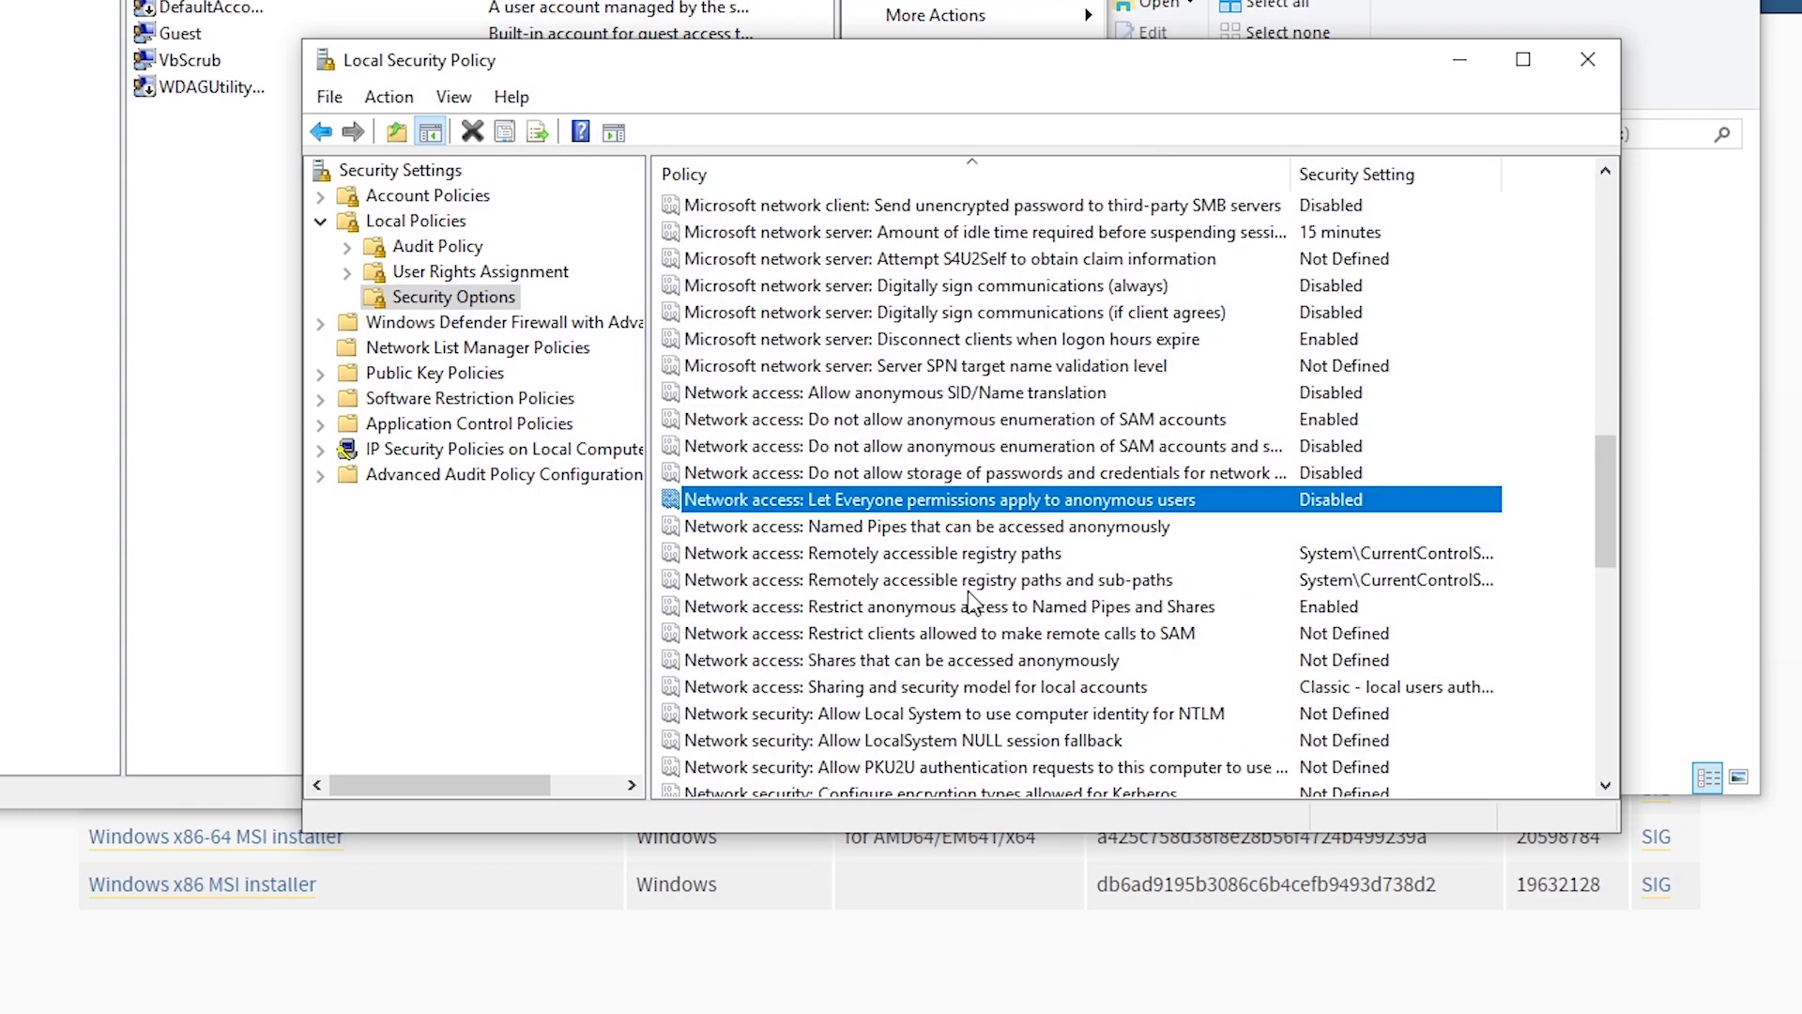
pyautogui.click(974, 606)
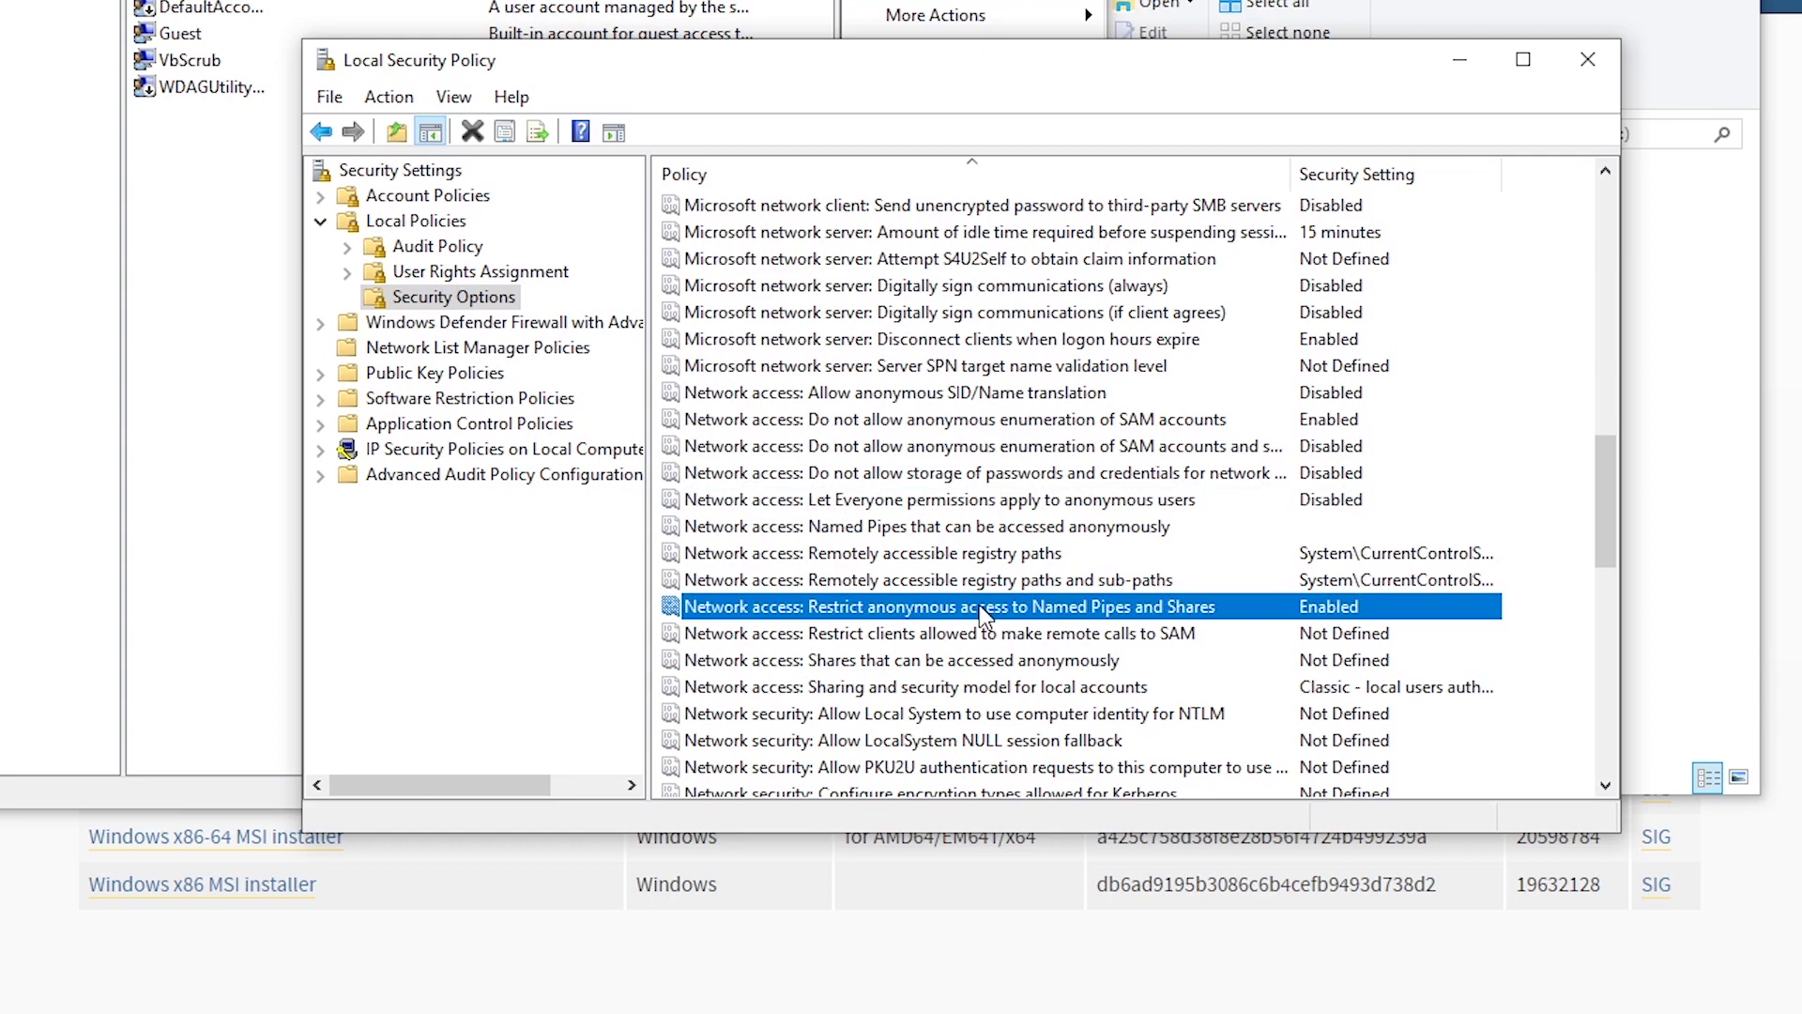
pyautogui.doubleClick(1098, 608)
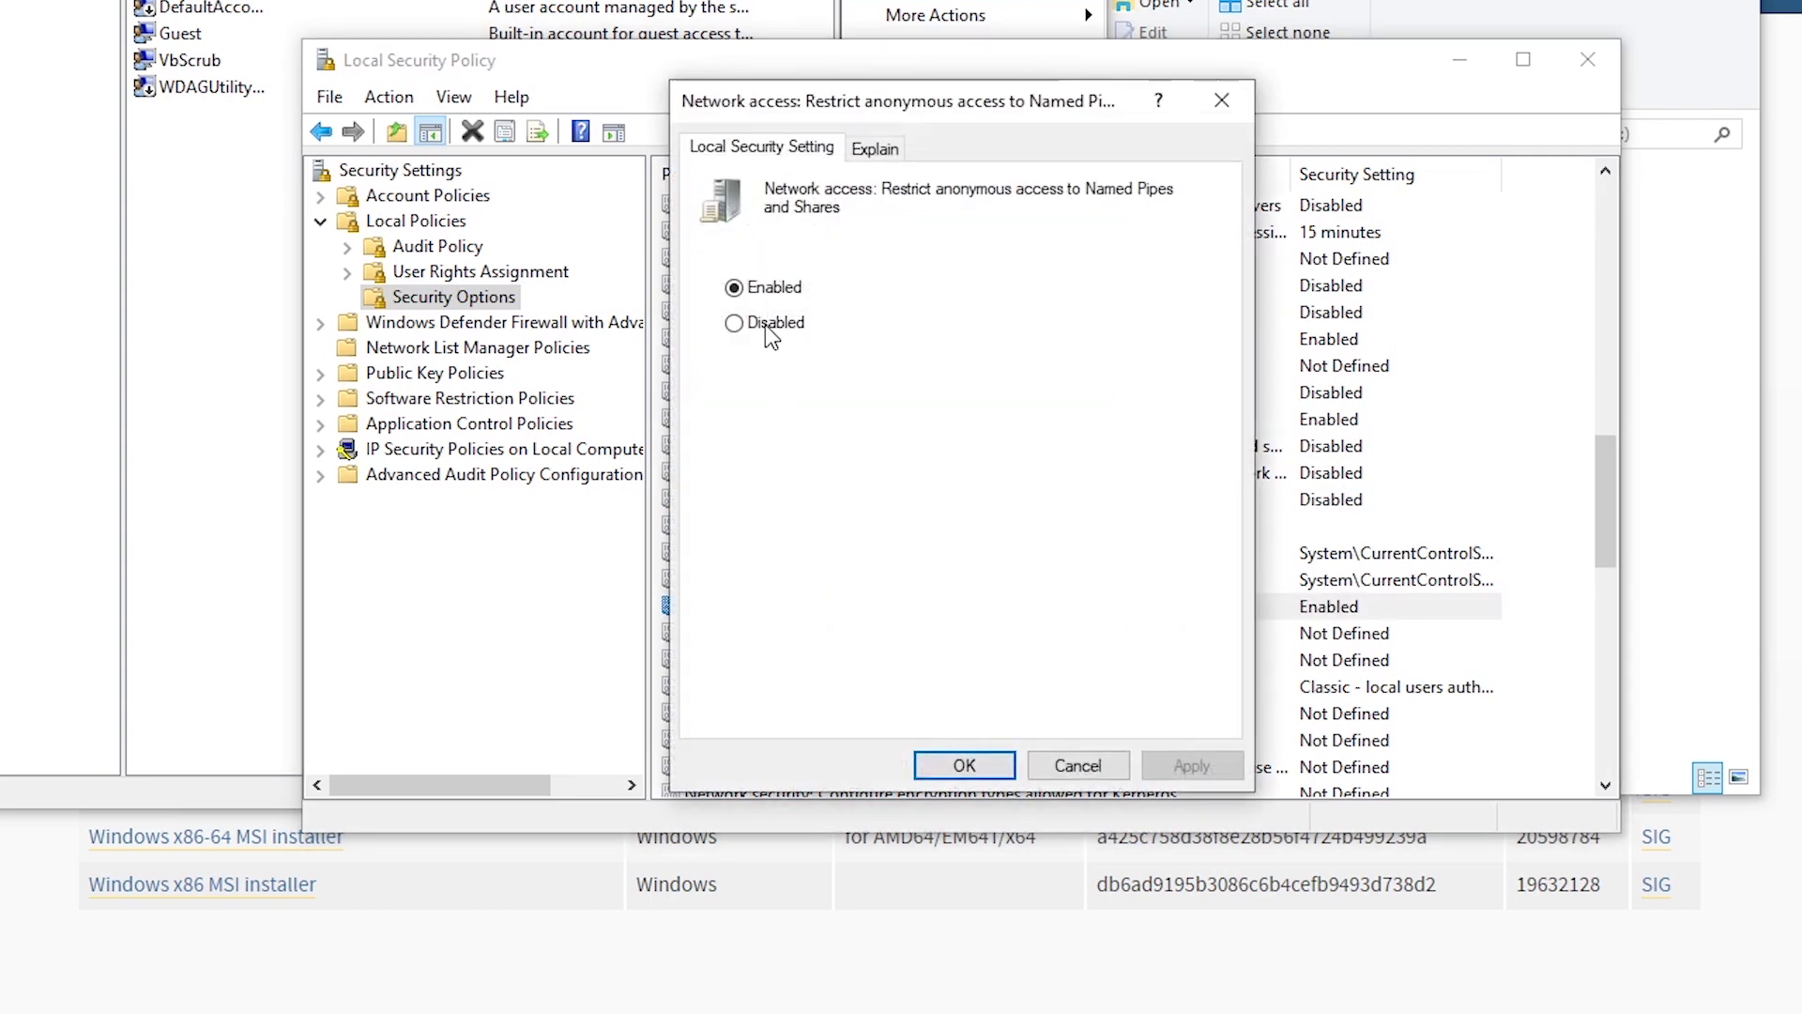
pyautogui.click(764, 323)
pyautogui.click(876, 149)
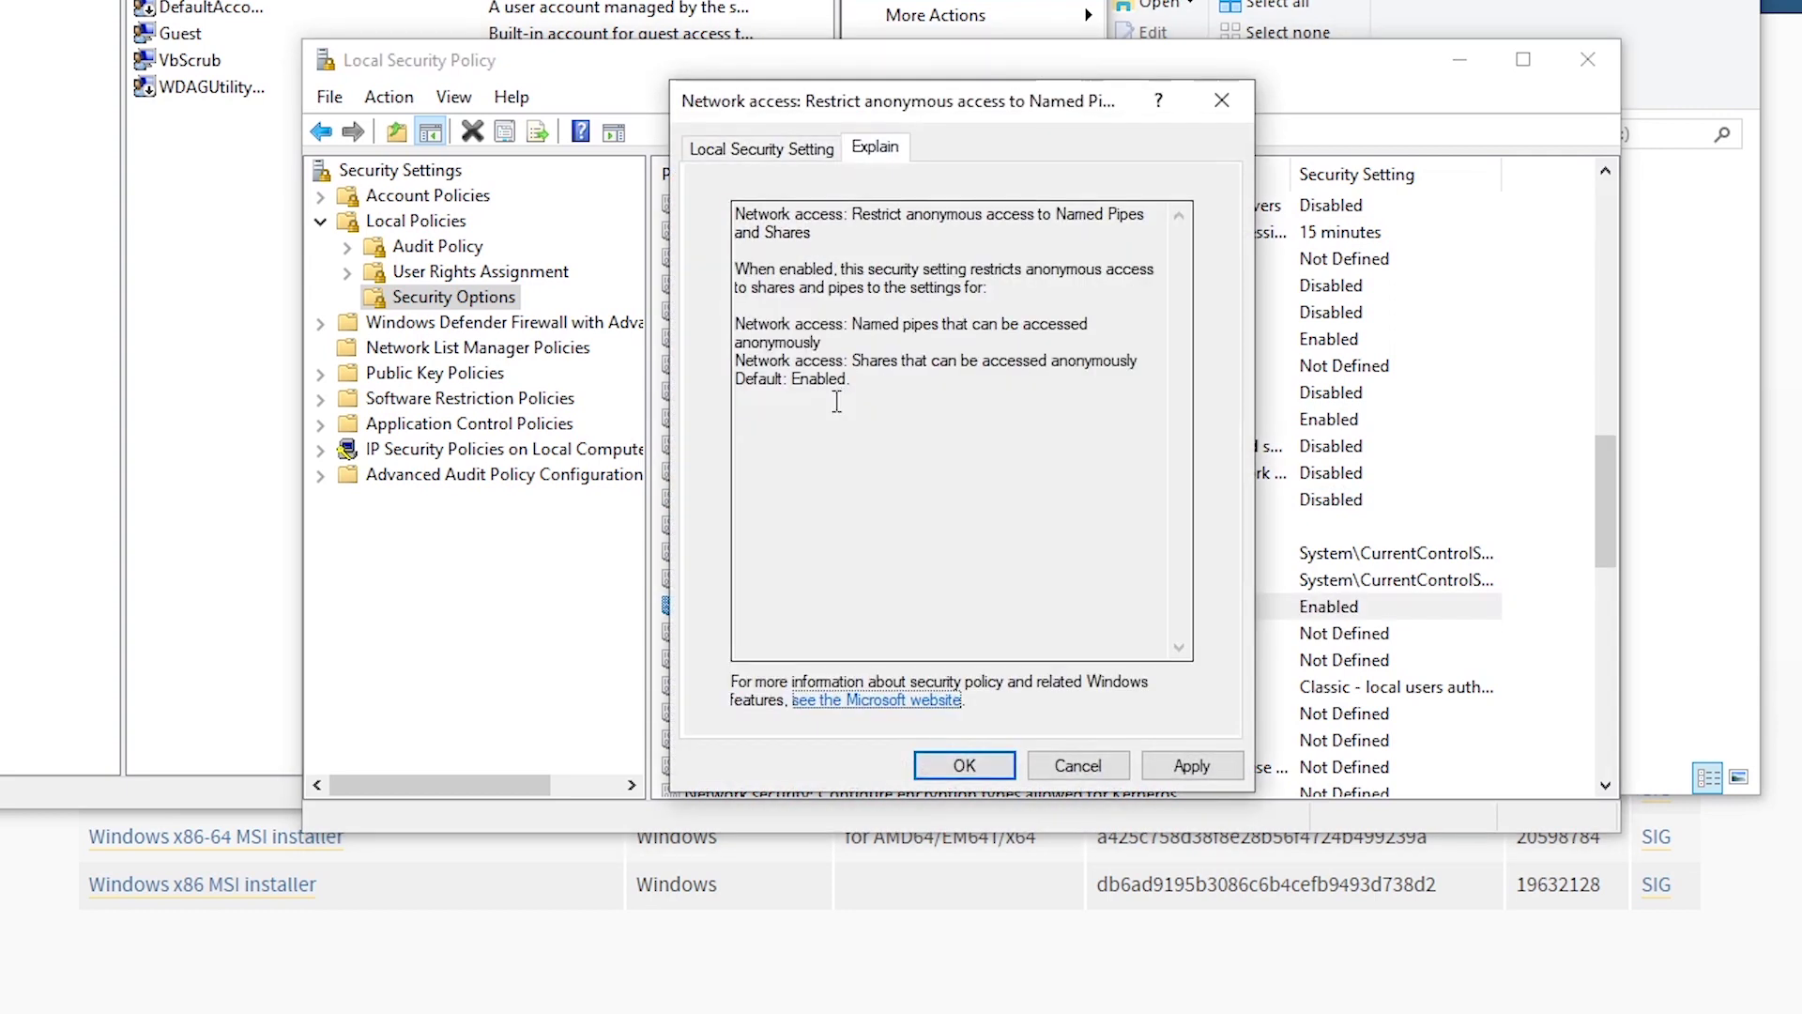
pyautogui.click(964, 765)
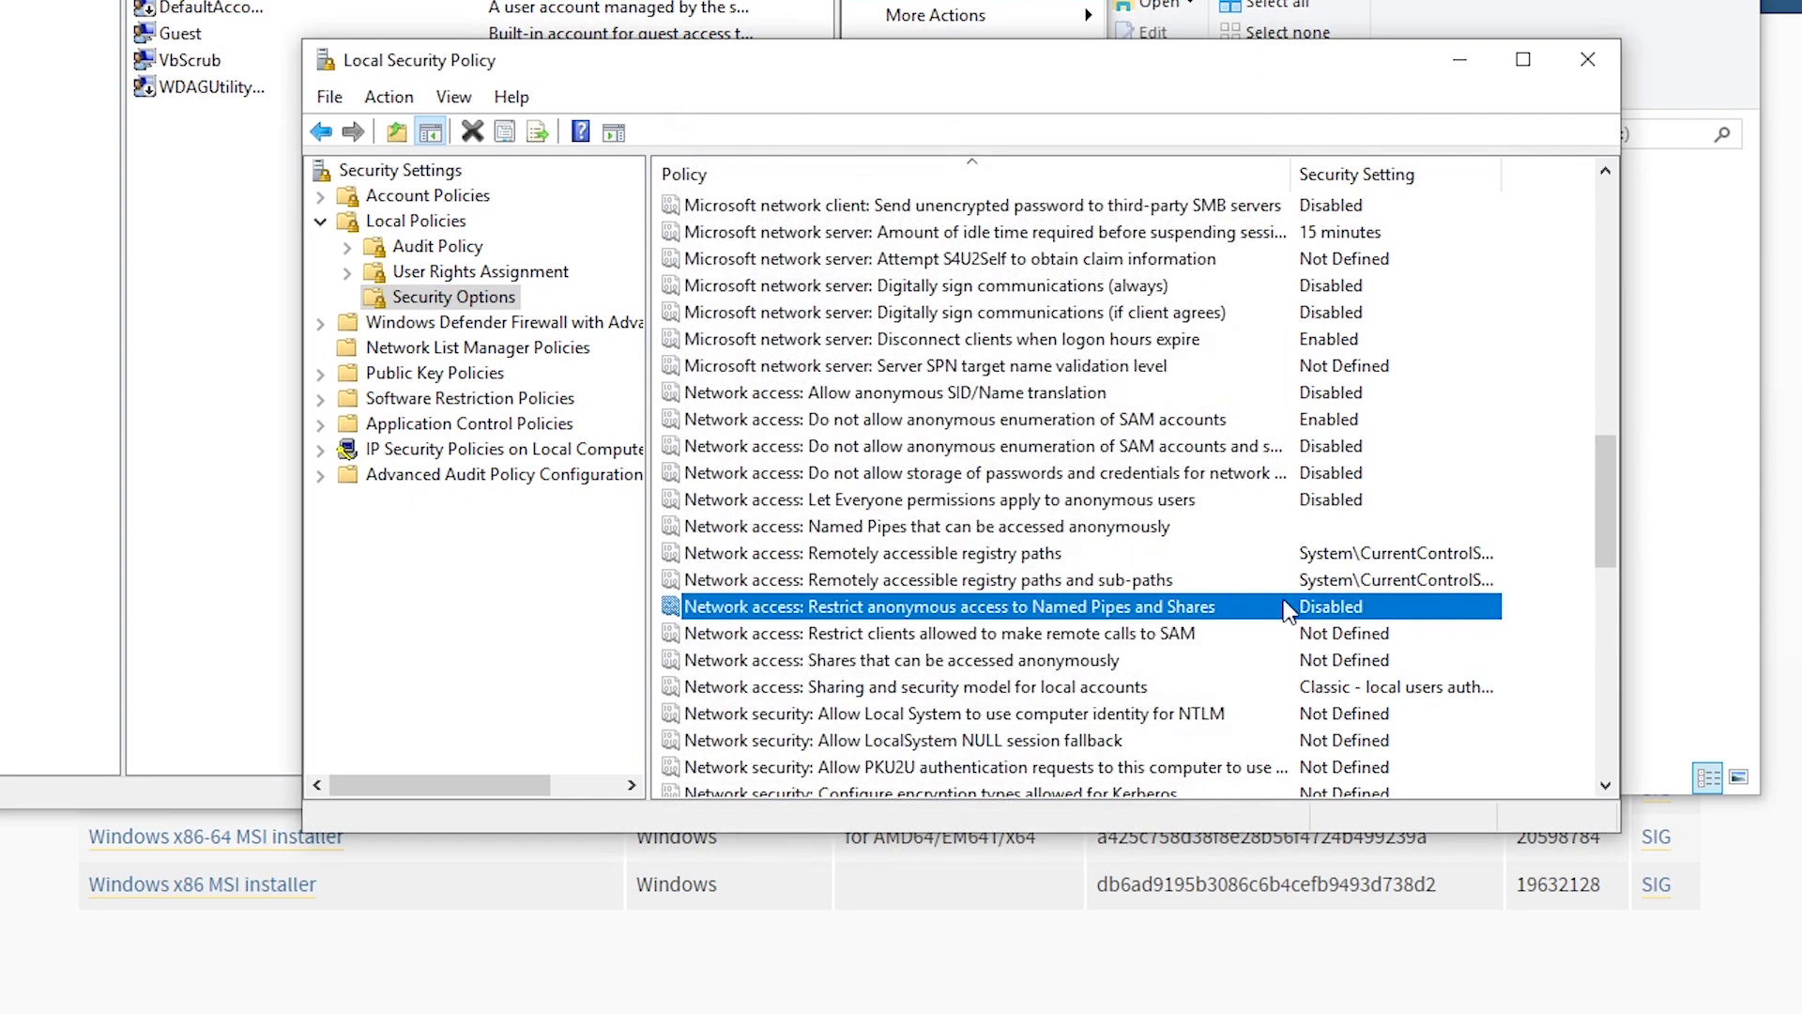
# Inspect the "Network access: Shares that can be accessed anonymously" policy without changing it and look through the remaining network security options.
pyautogui.click(920, 664)
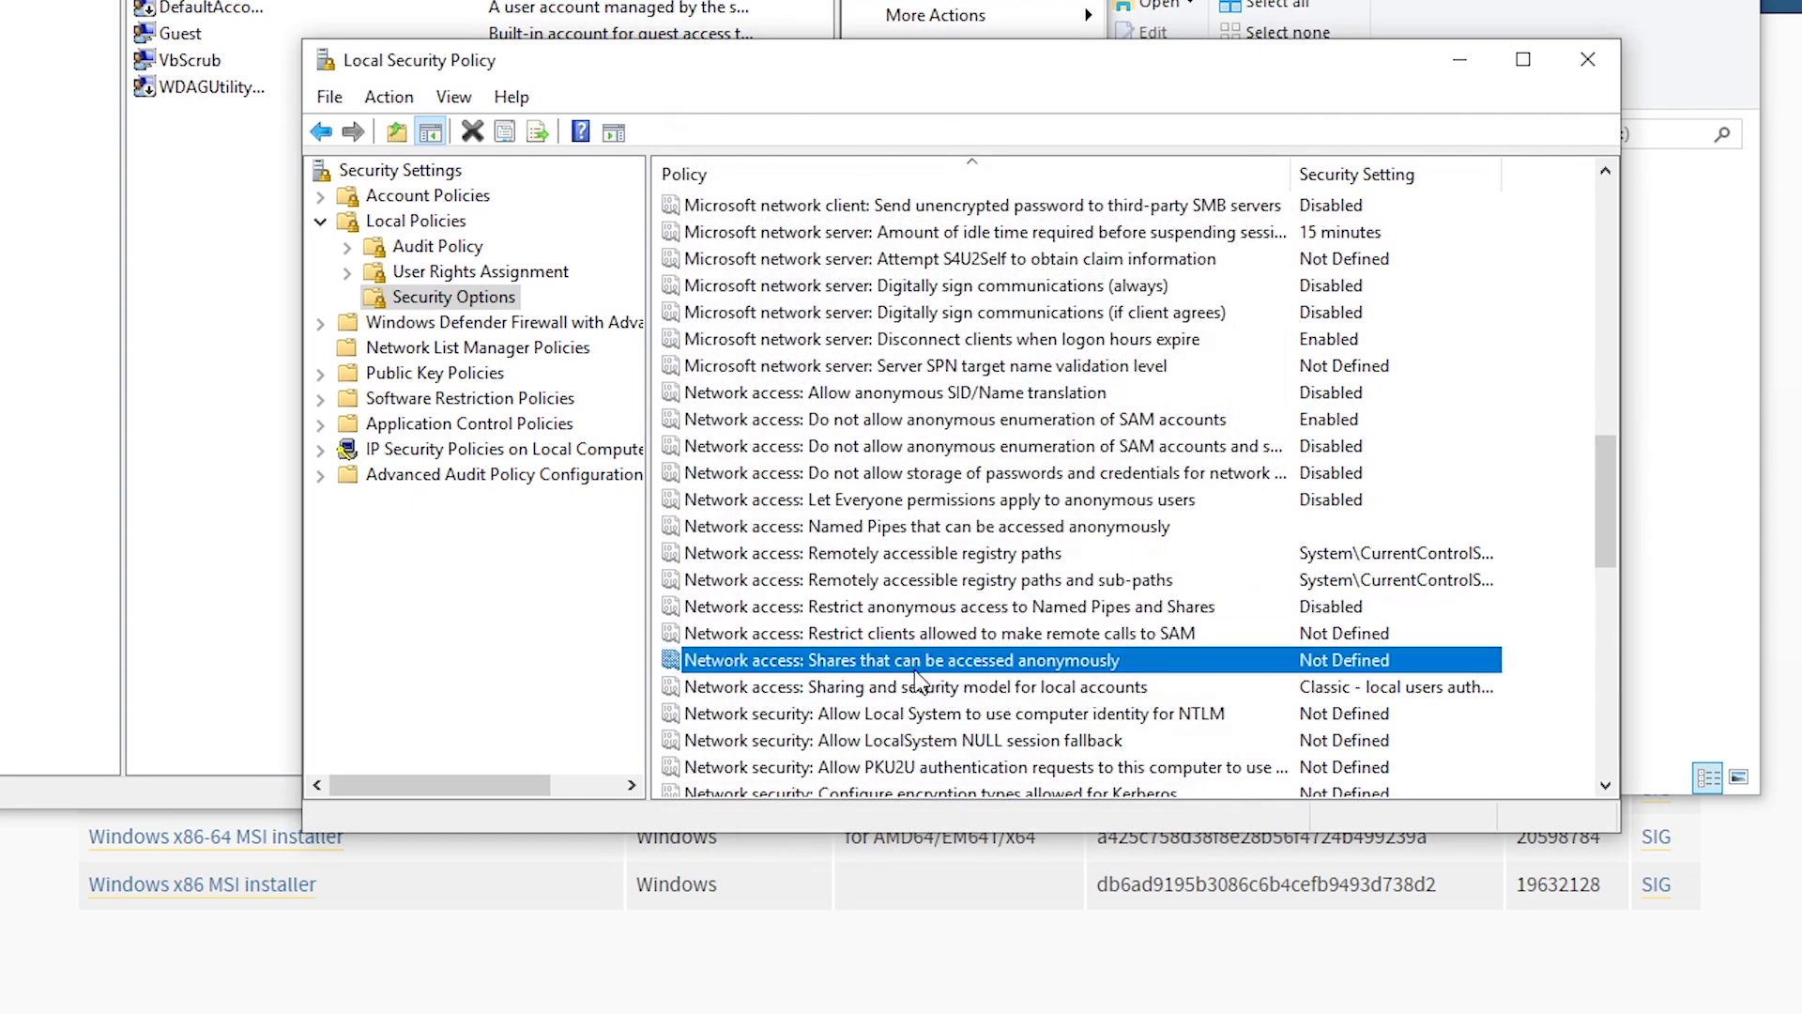
pyautogui.doubleClick(1068, 662)
pyautogui.click(1093, 758)
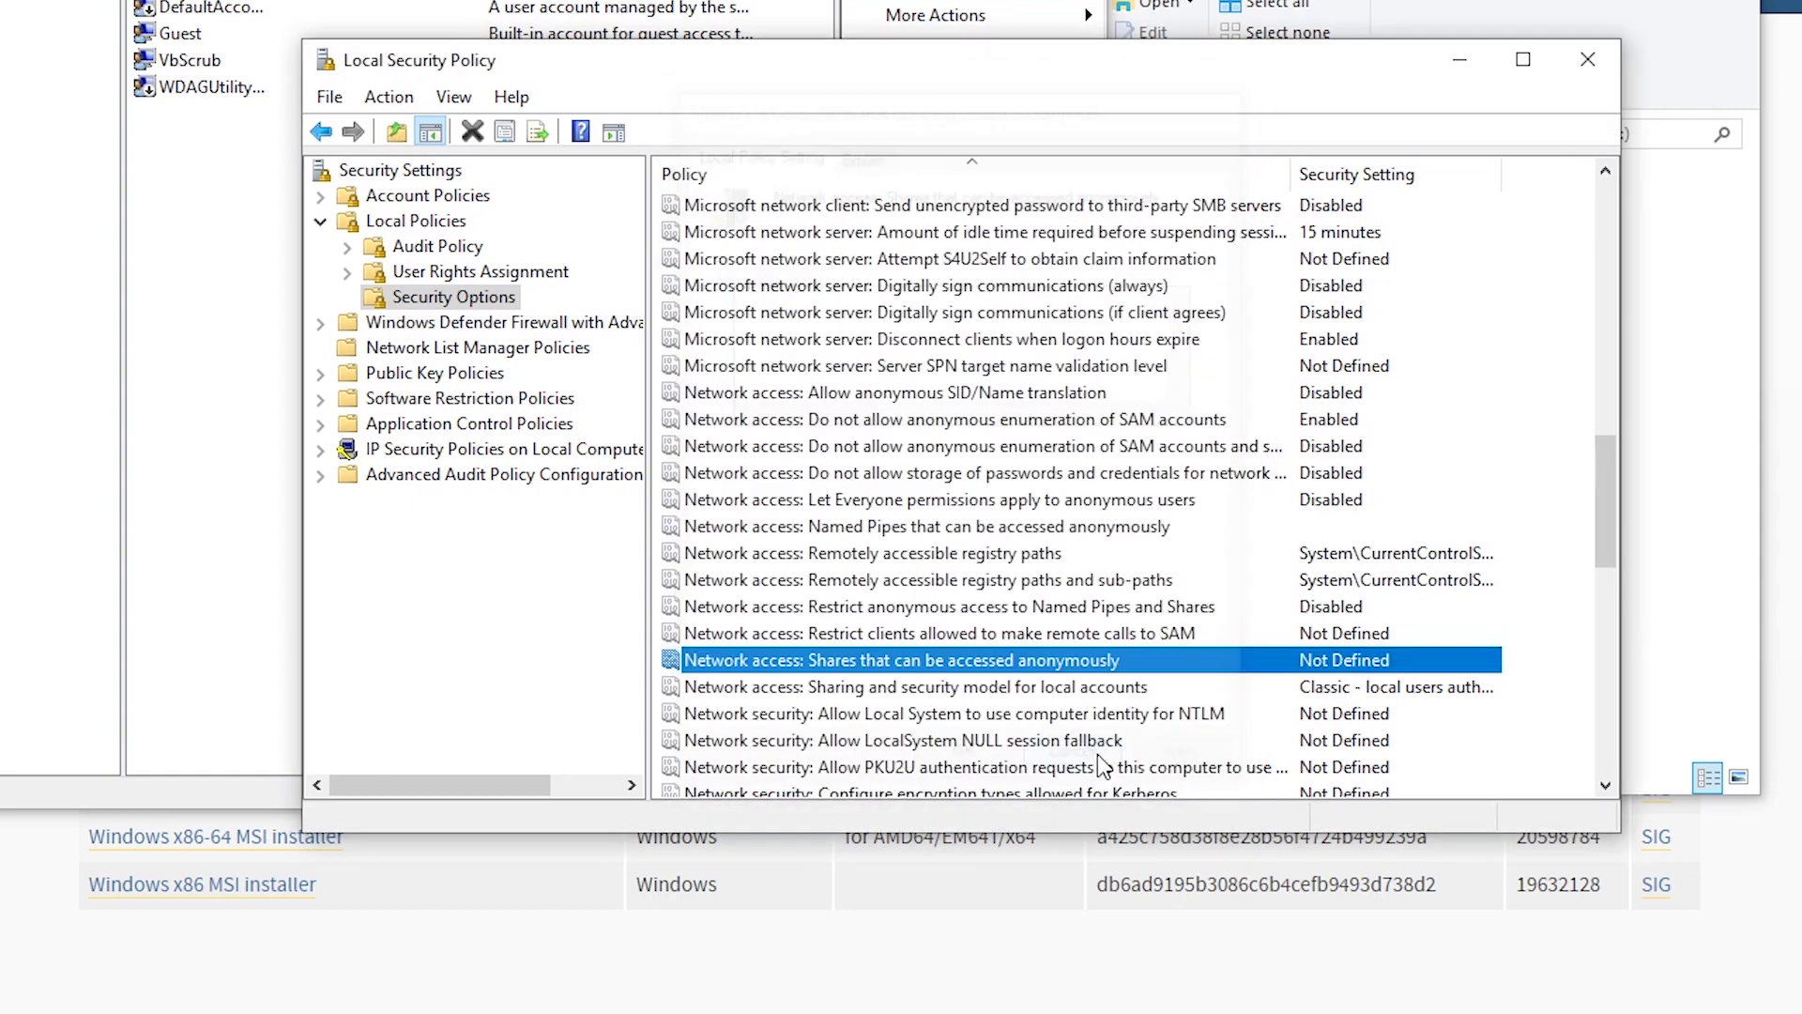
pyautogui.click(1286, 610)
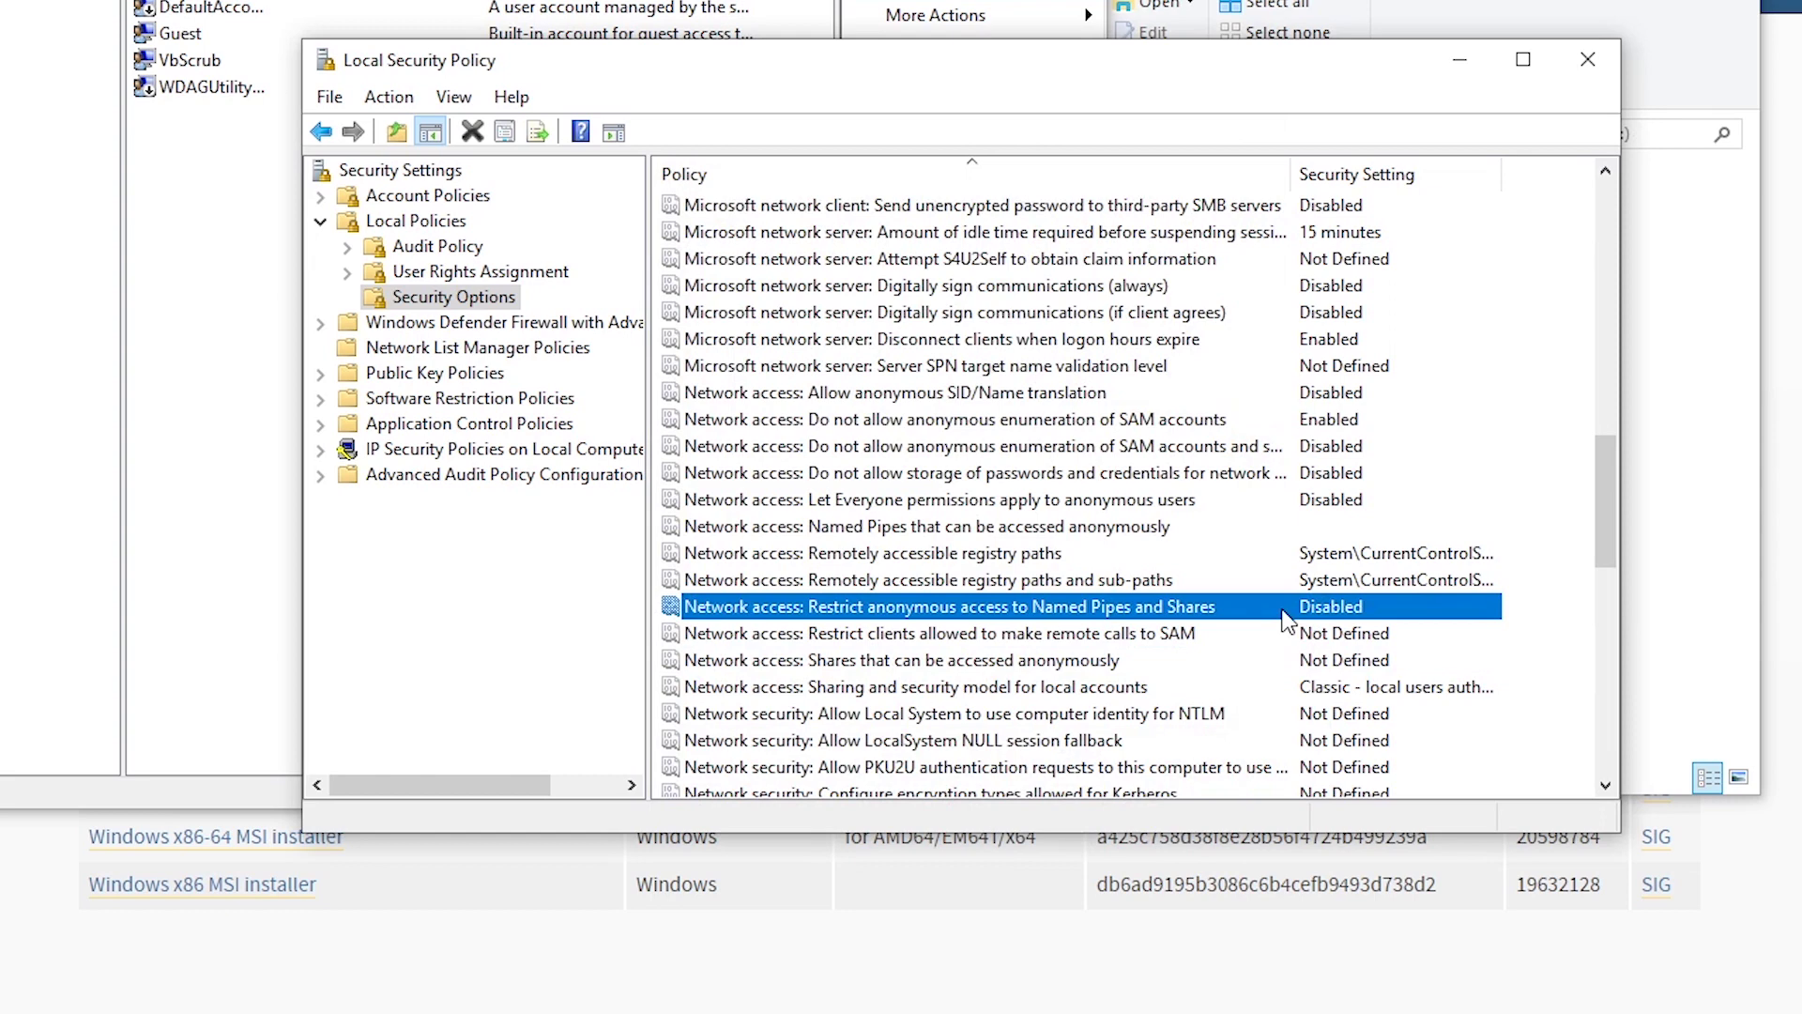
pyautogui.scroll(-2, 1098, 681)
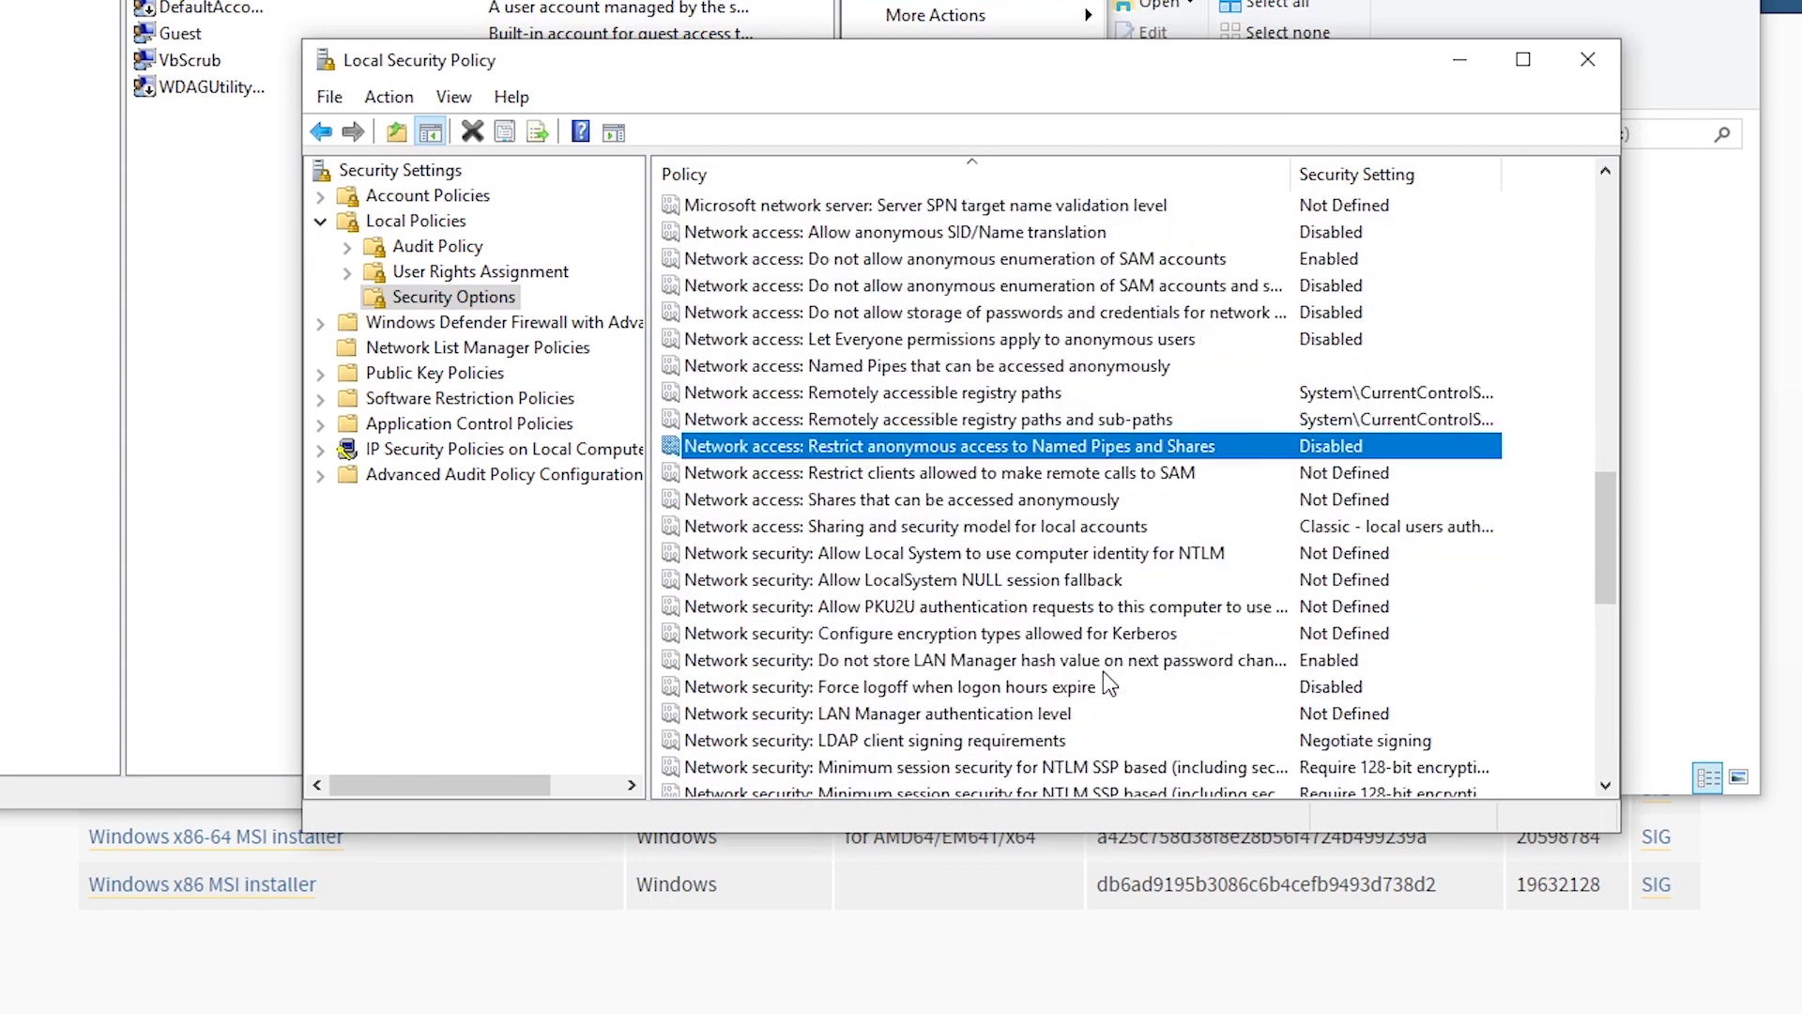
pyautogui.scroll(-1, 986, 554)
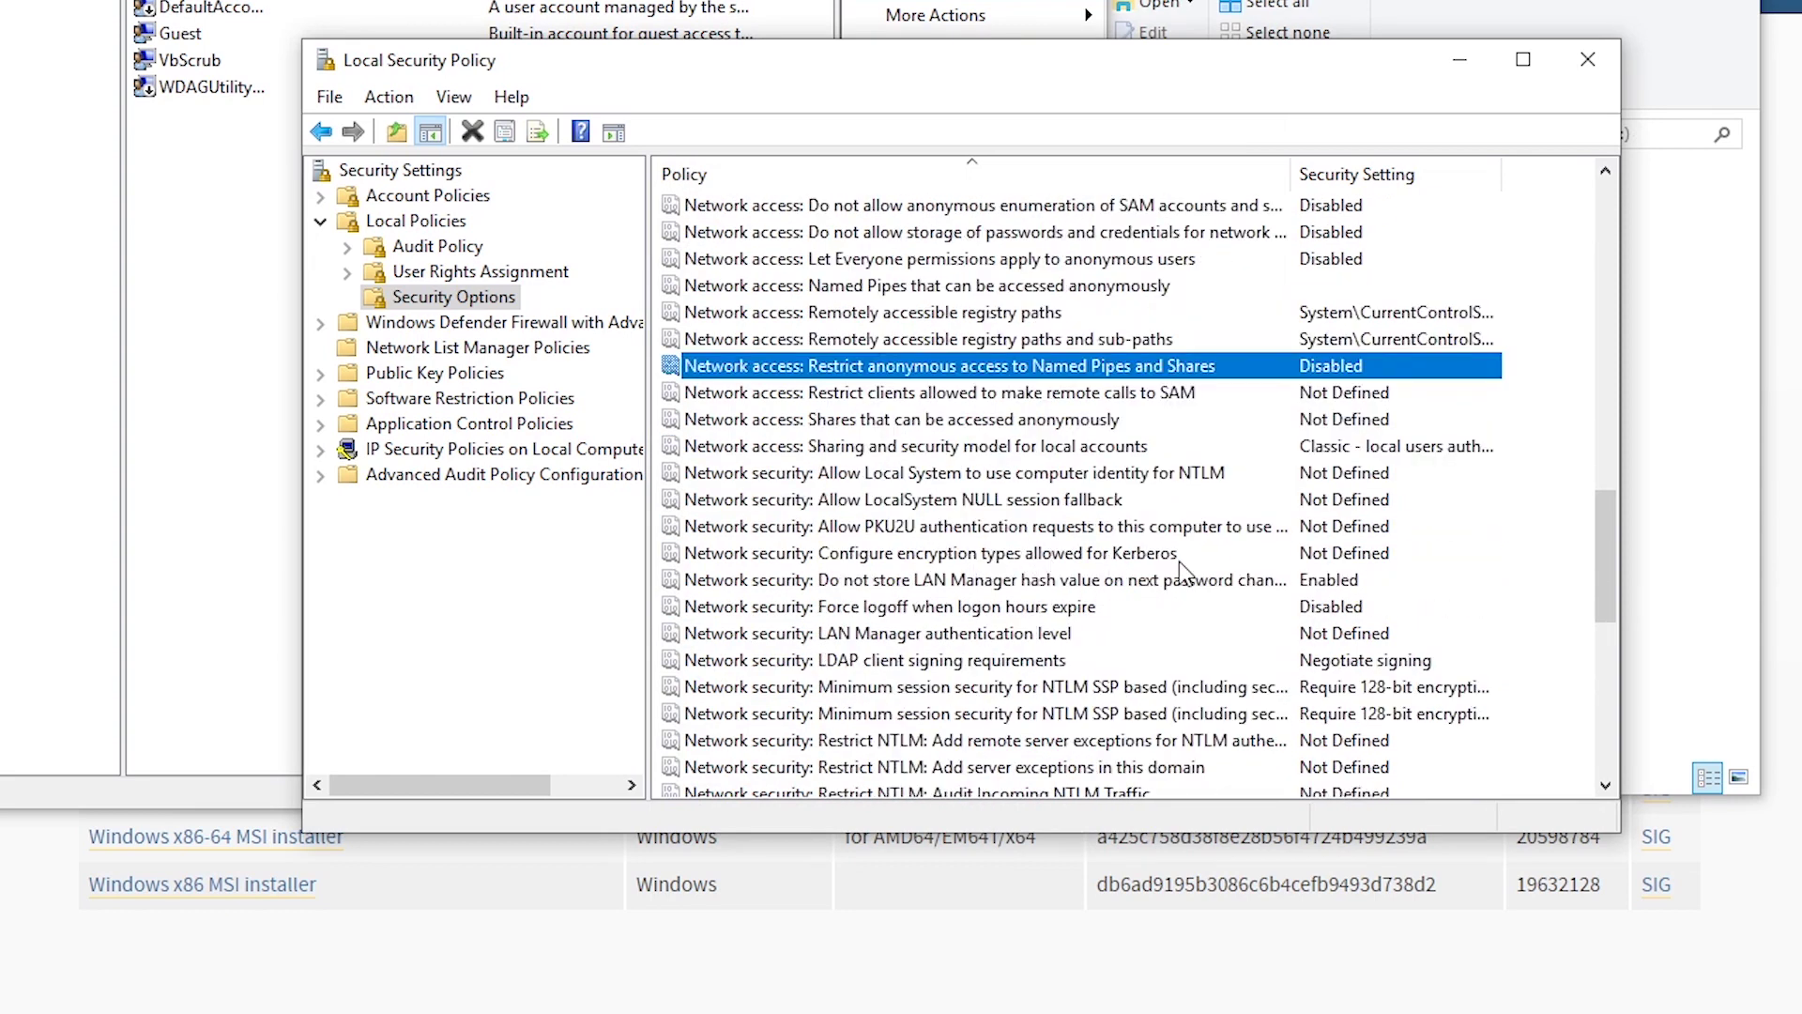
pyautogui.scroll(-3, 1179, 562)
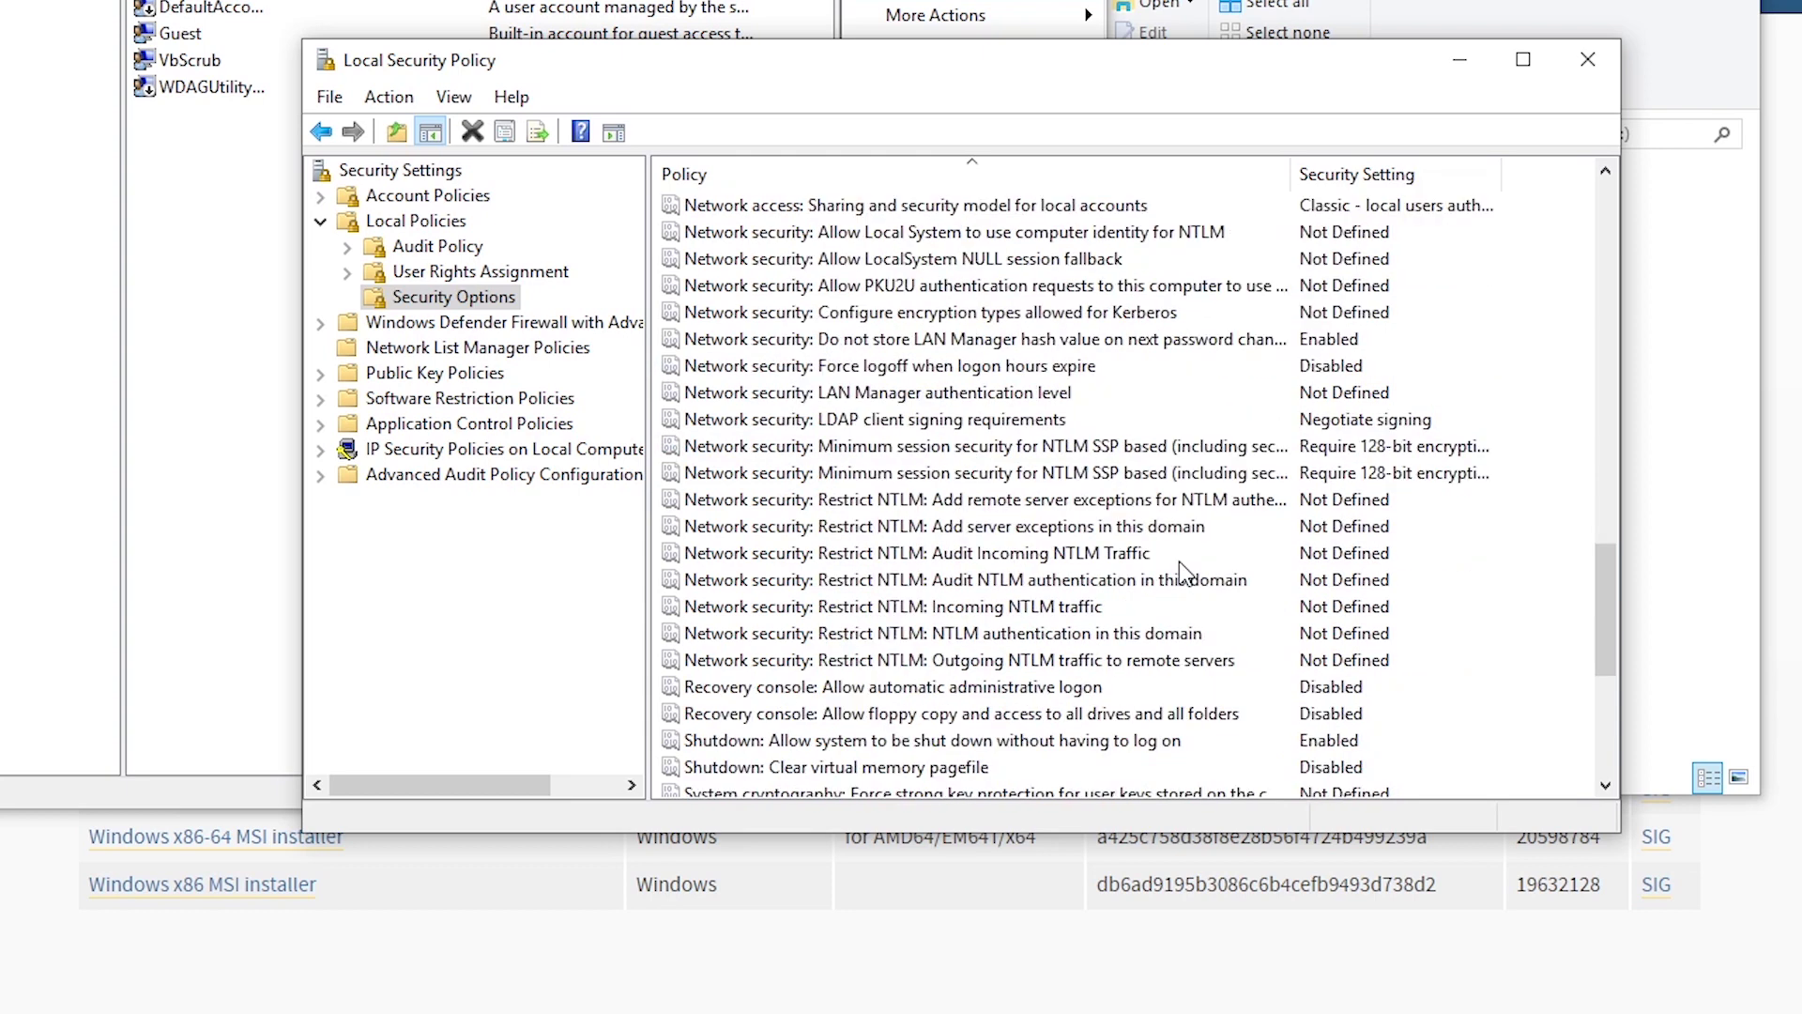
pyautogui.scroll(-1, 1181, 570)
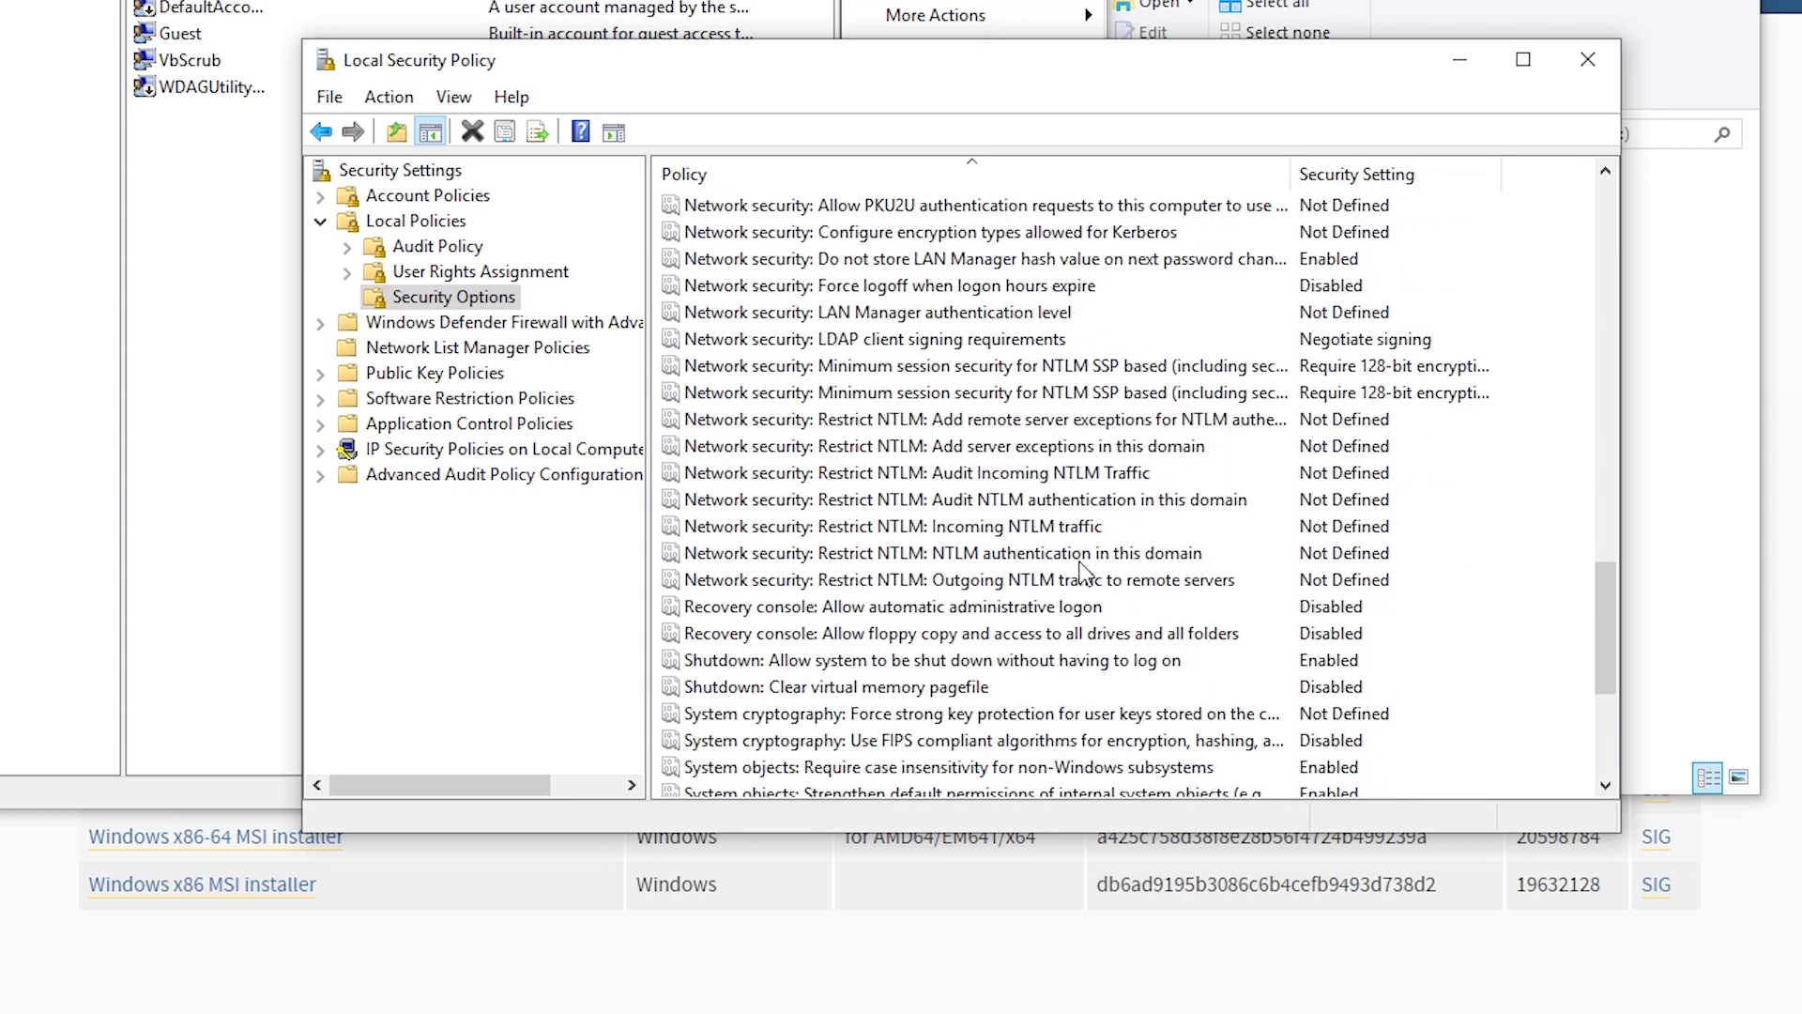
pyautogui.scroll(-1, 1081, 571)
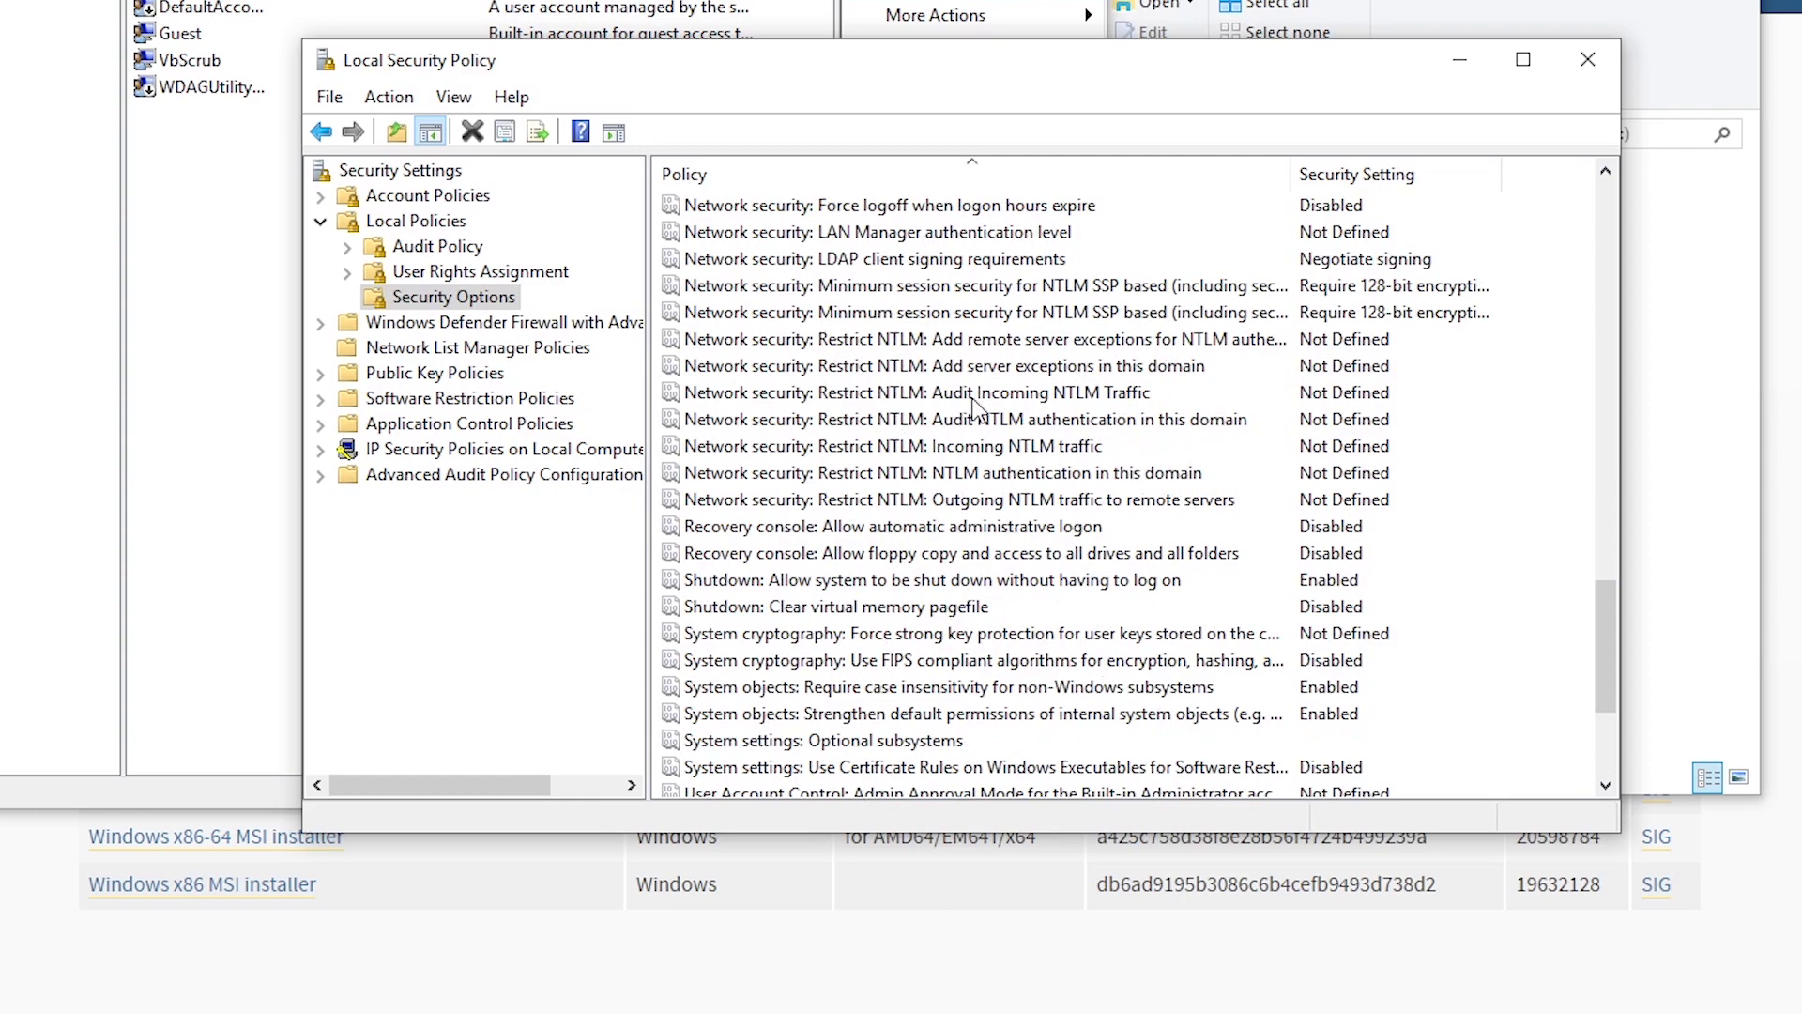
pyautogui.scroll(7, 972, 418)
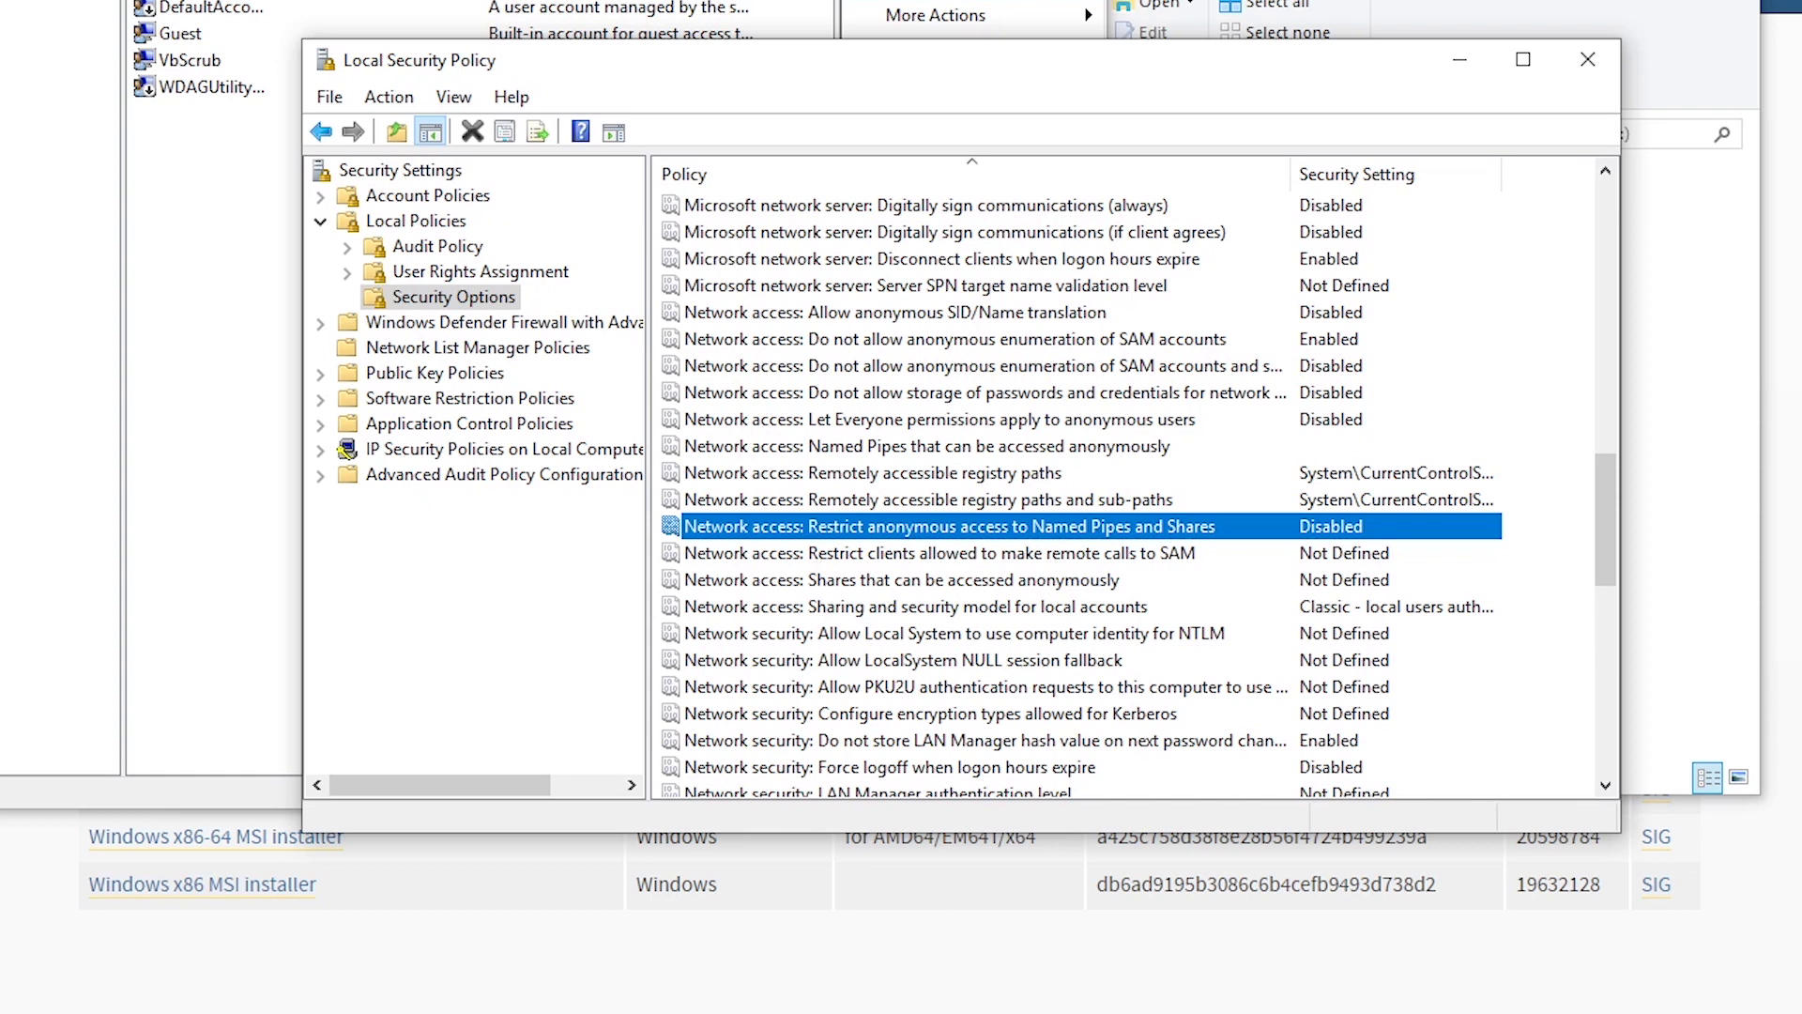
# Open a Command Prompt and run ipconfig to look up the machine's IP address.
pyautogui.press('super')
pyautogui.write('cmd')
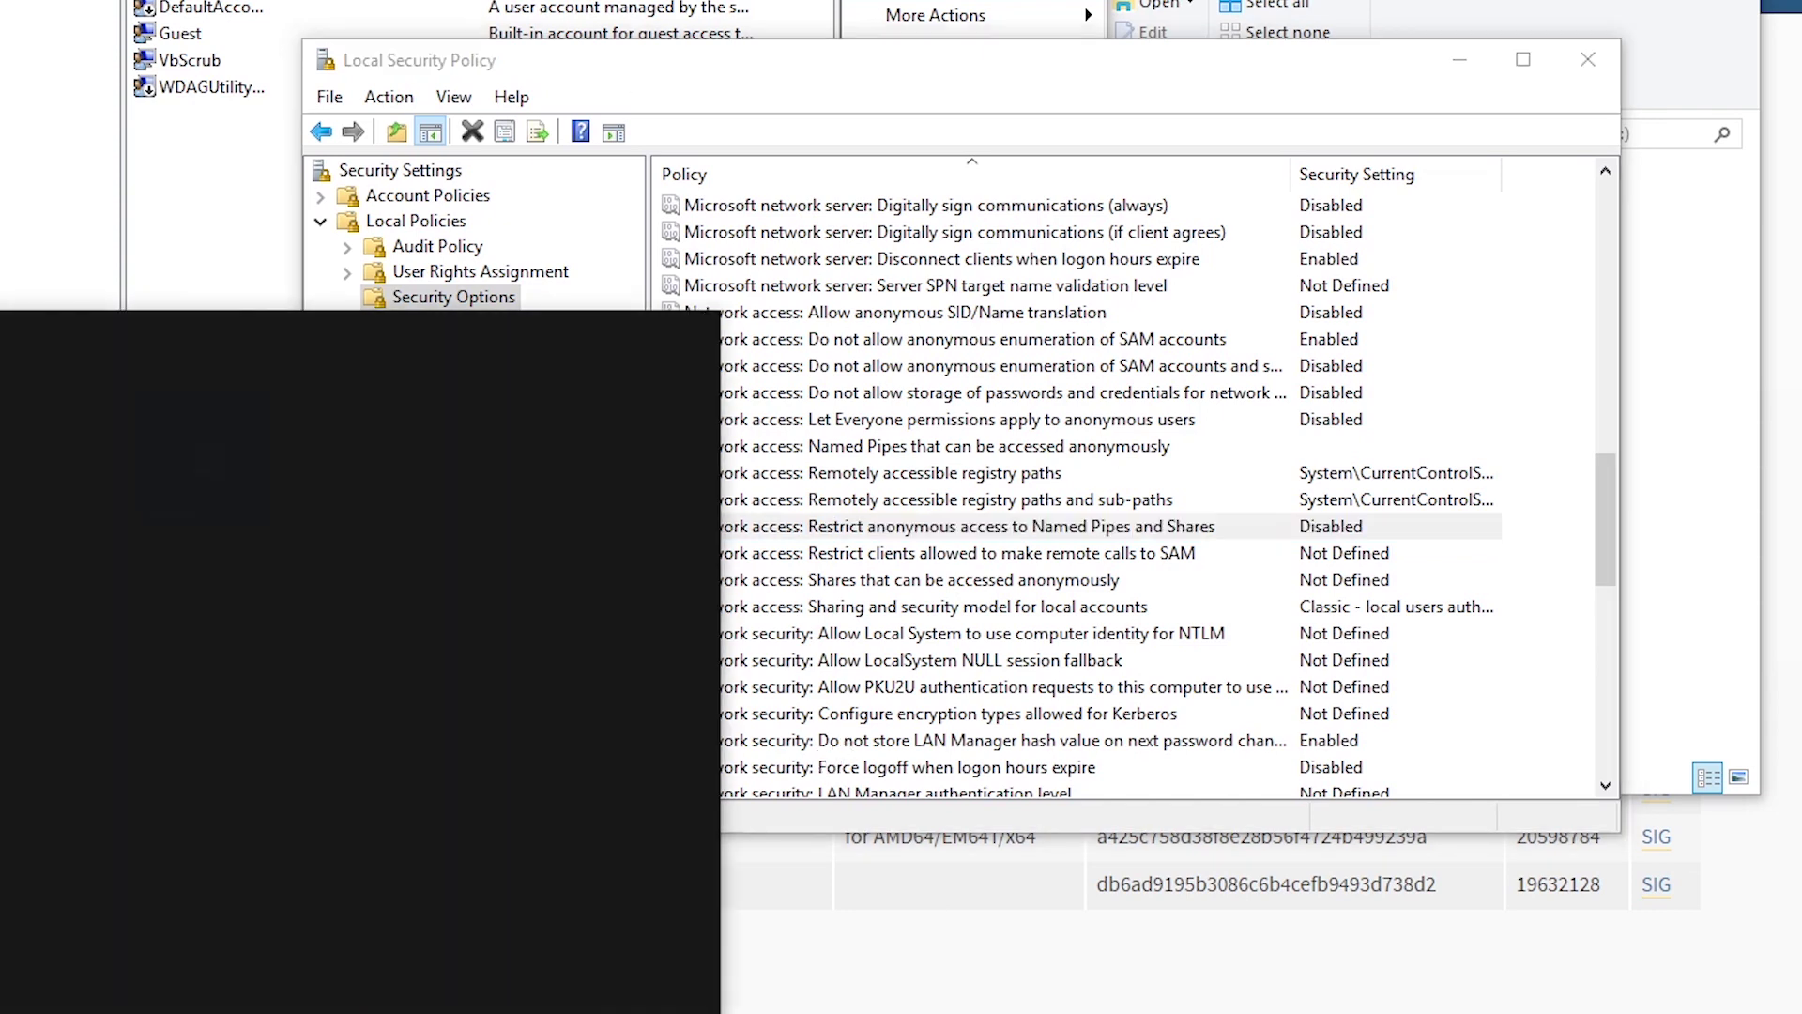
pyautogui.press('Return')
pyautogui.write('ipconf')
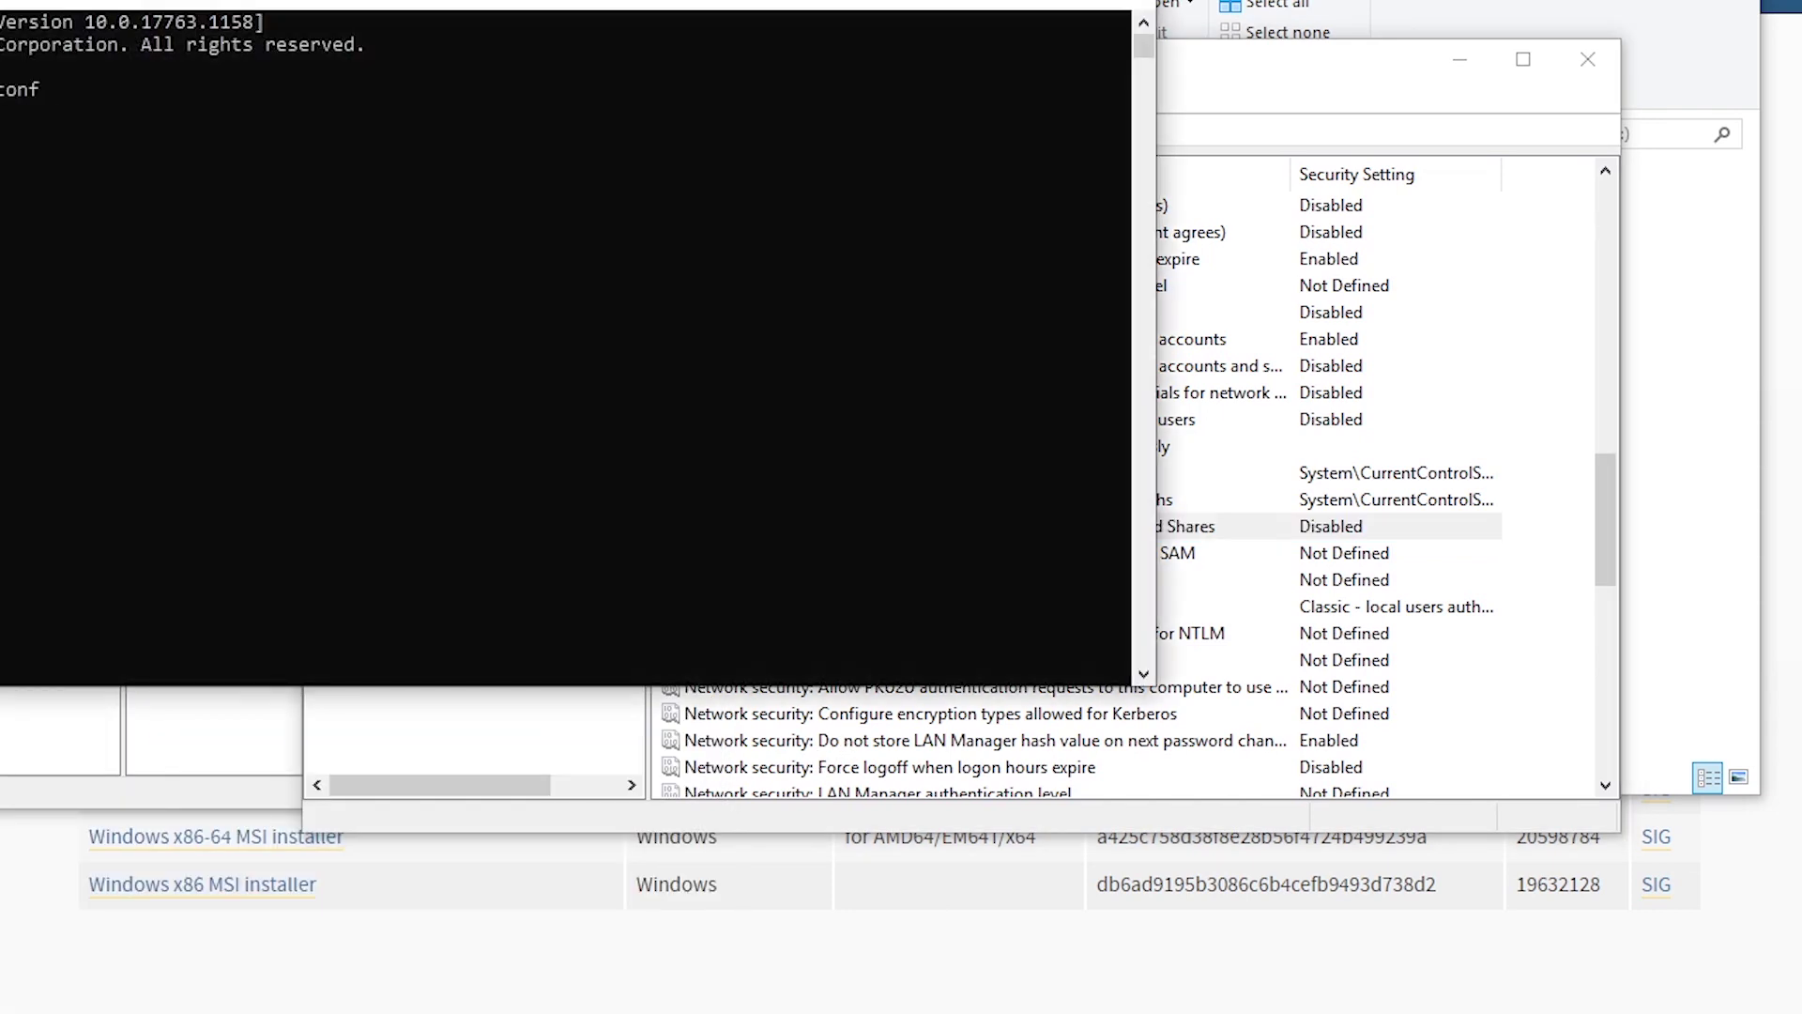
pyautogui.write('ig')
pyautogui.press('Return')
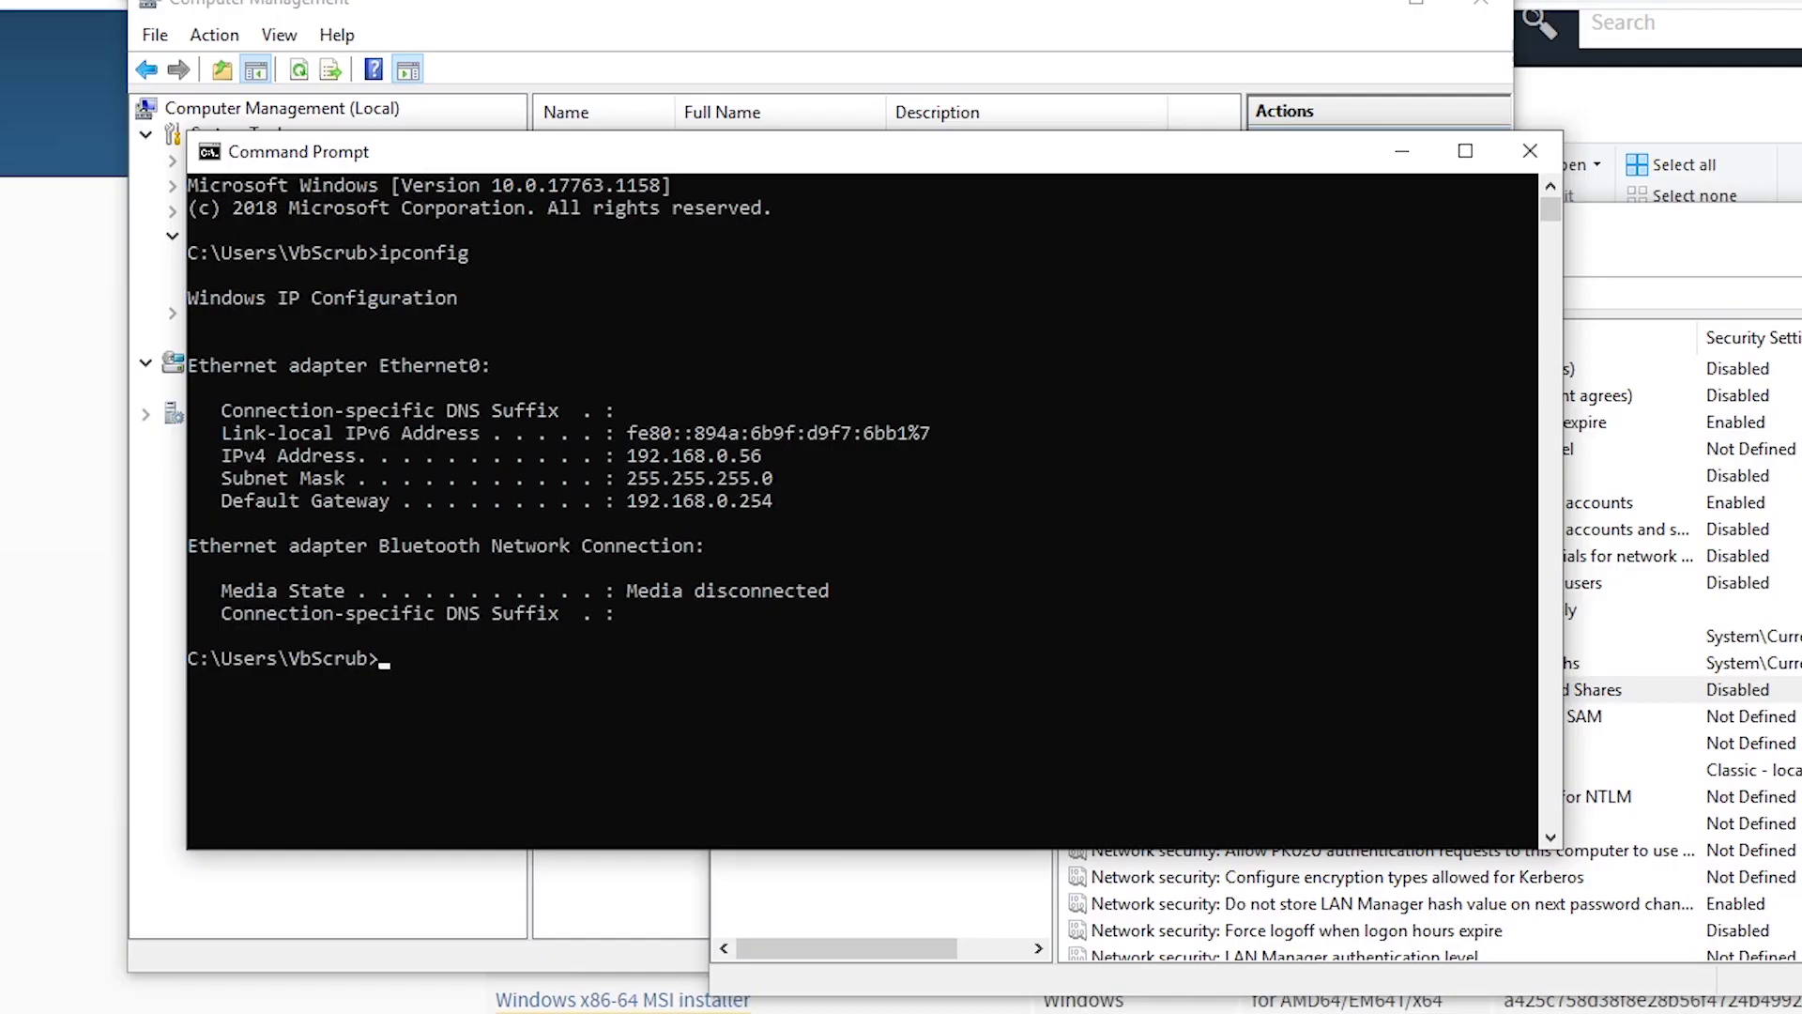
# Try to open the network path \\192.168.0.56\ from the host computer and dismiss the resulting message.
pyautogui.press('super+r')
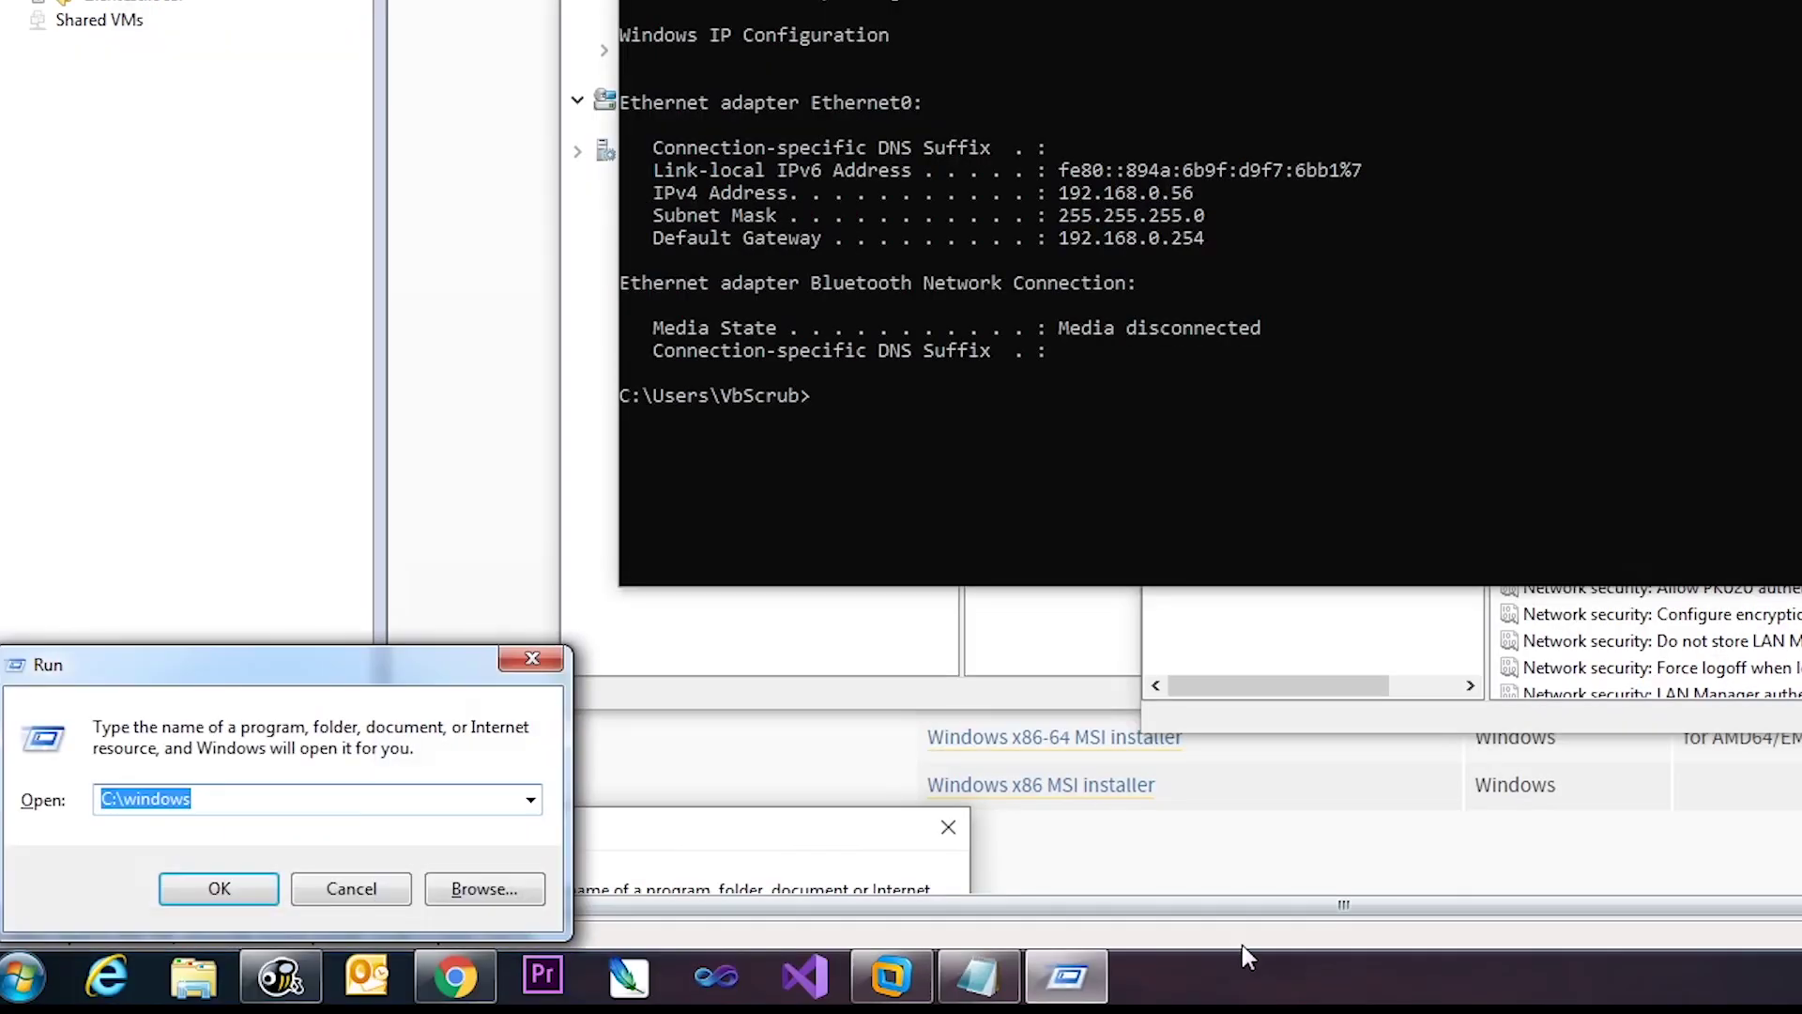
pyautogui.write('\\\\192.')
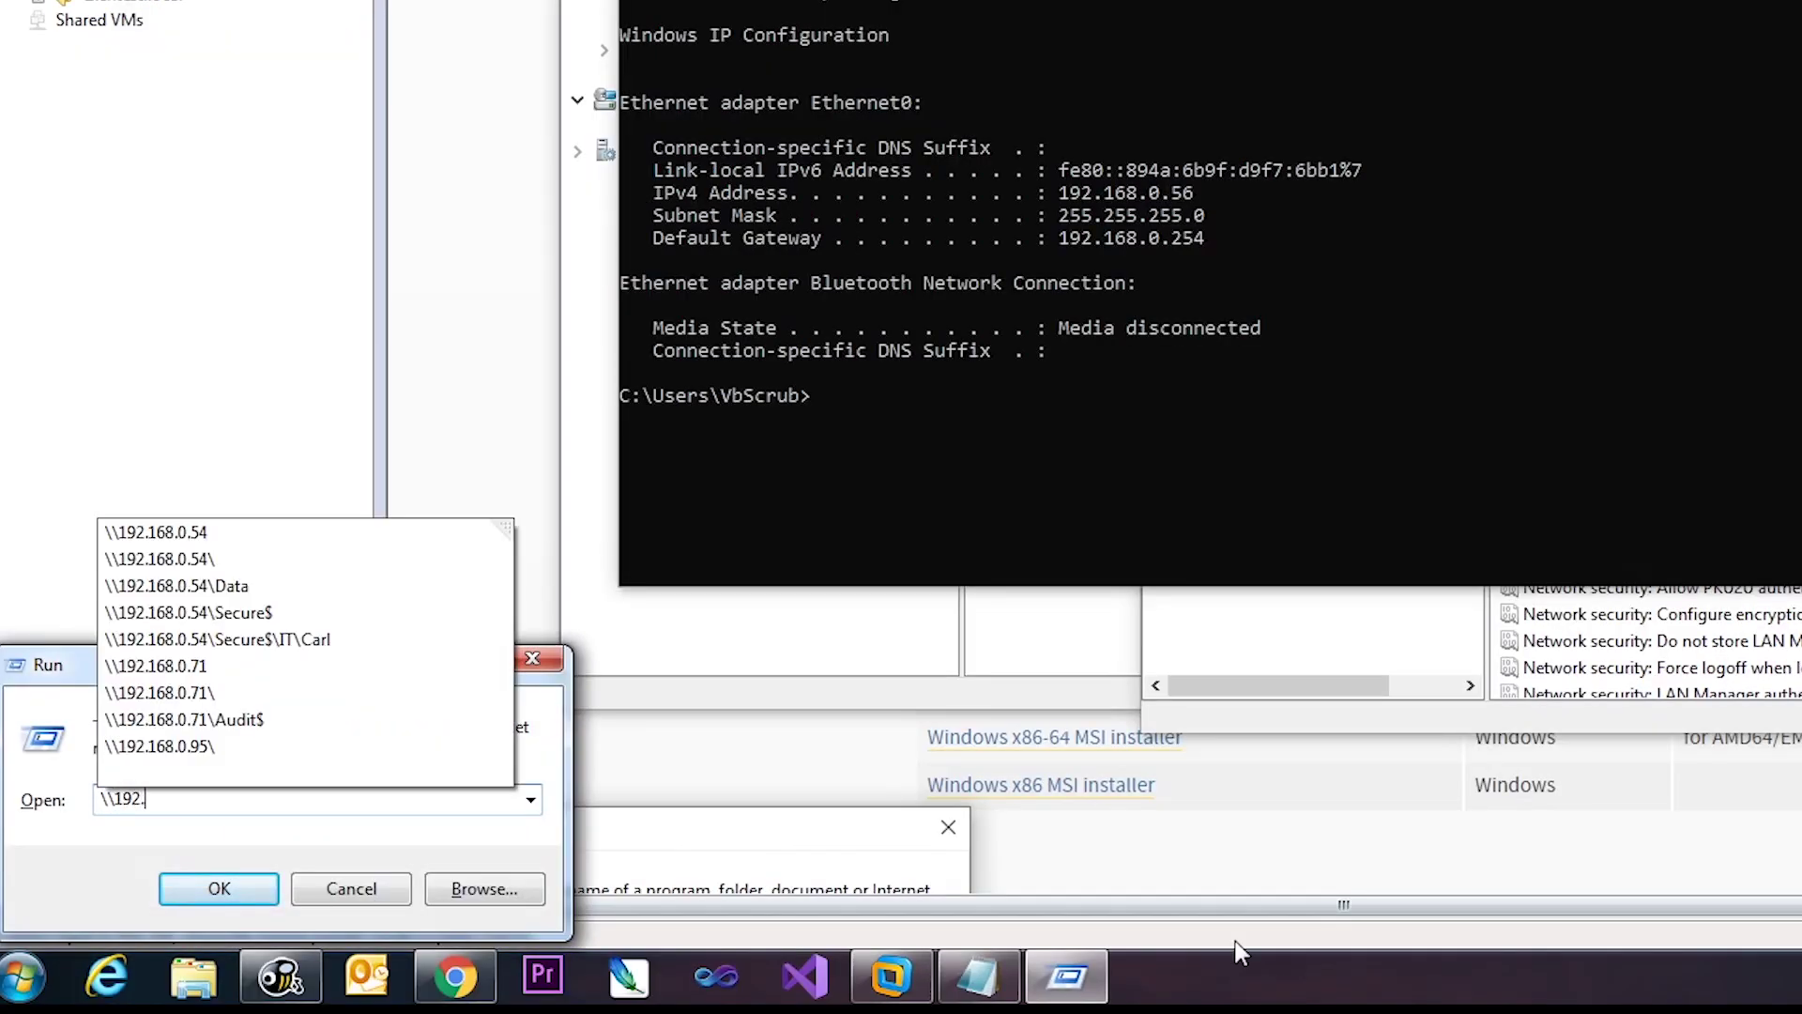
pyautogui.write('168.0.56\\')
pyautogui.press('Return')
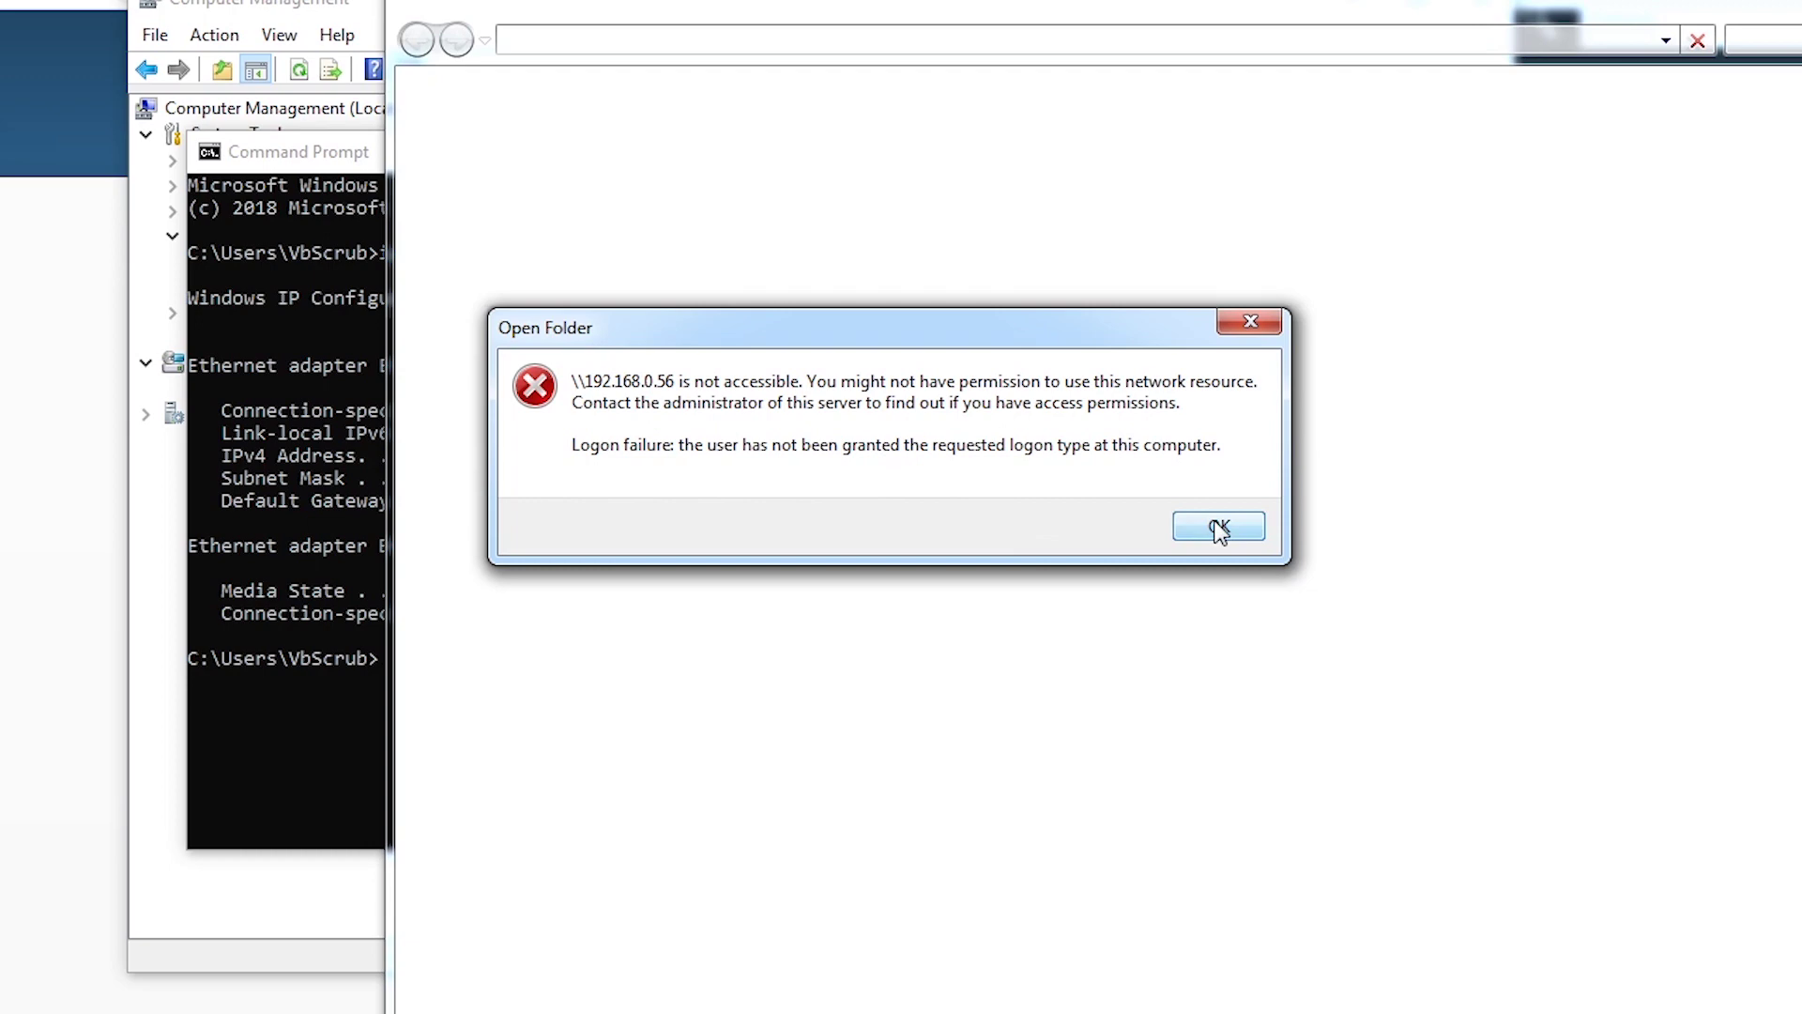
pyautogui.click(1219, 527)
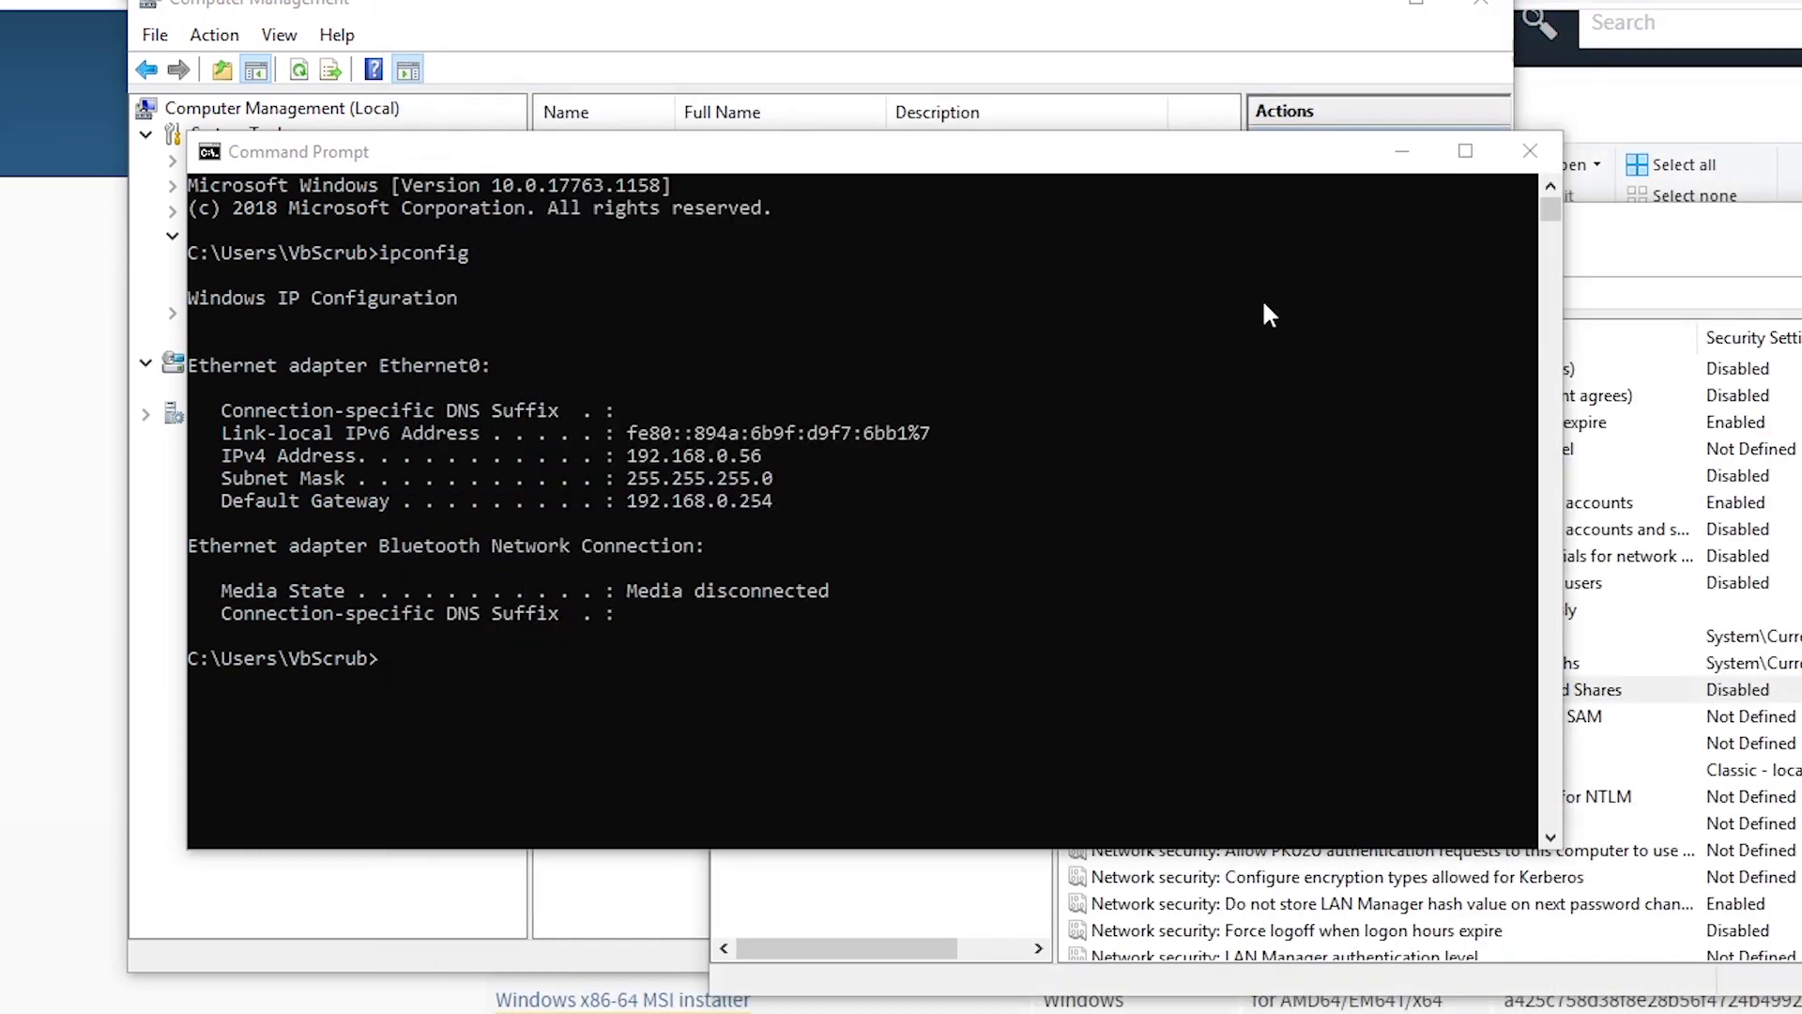
# Return to Local Security Policy and add Guest to "Access this computer from the network" under User Rights Assignment.
pyautogui.click(527, 24)
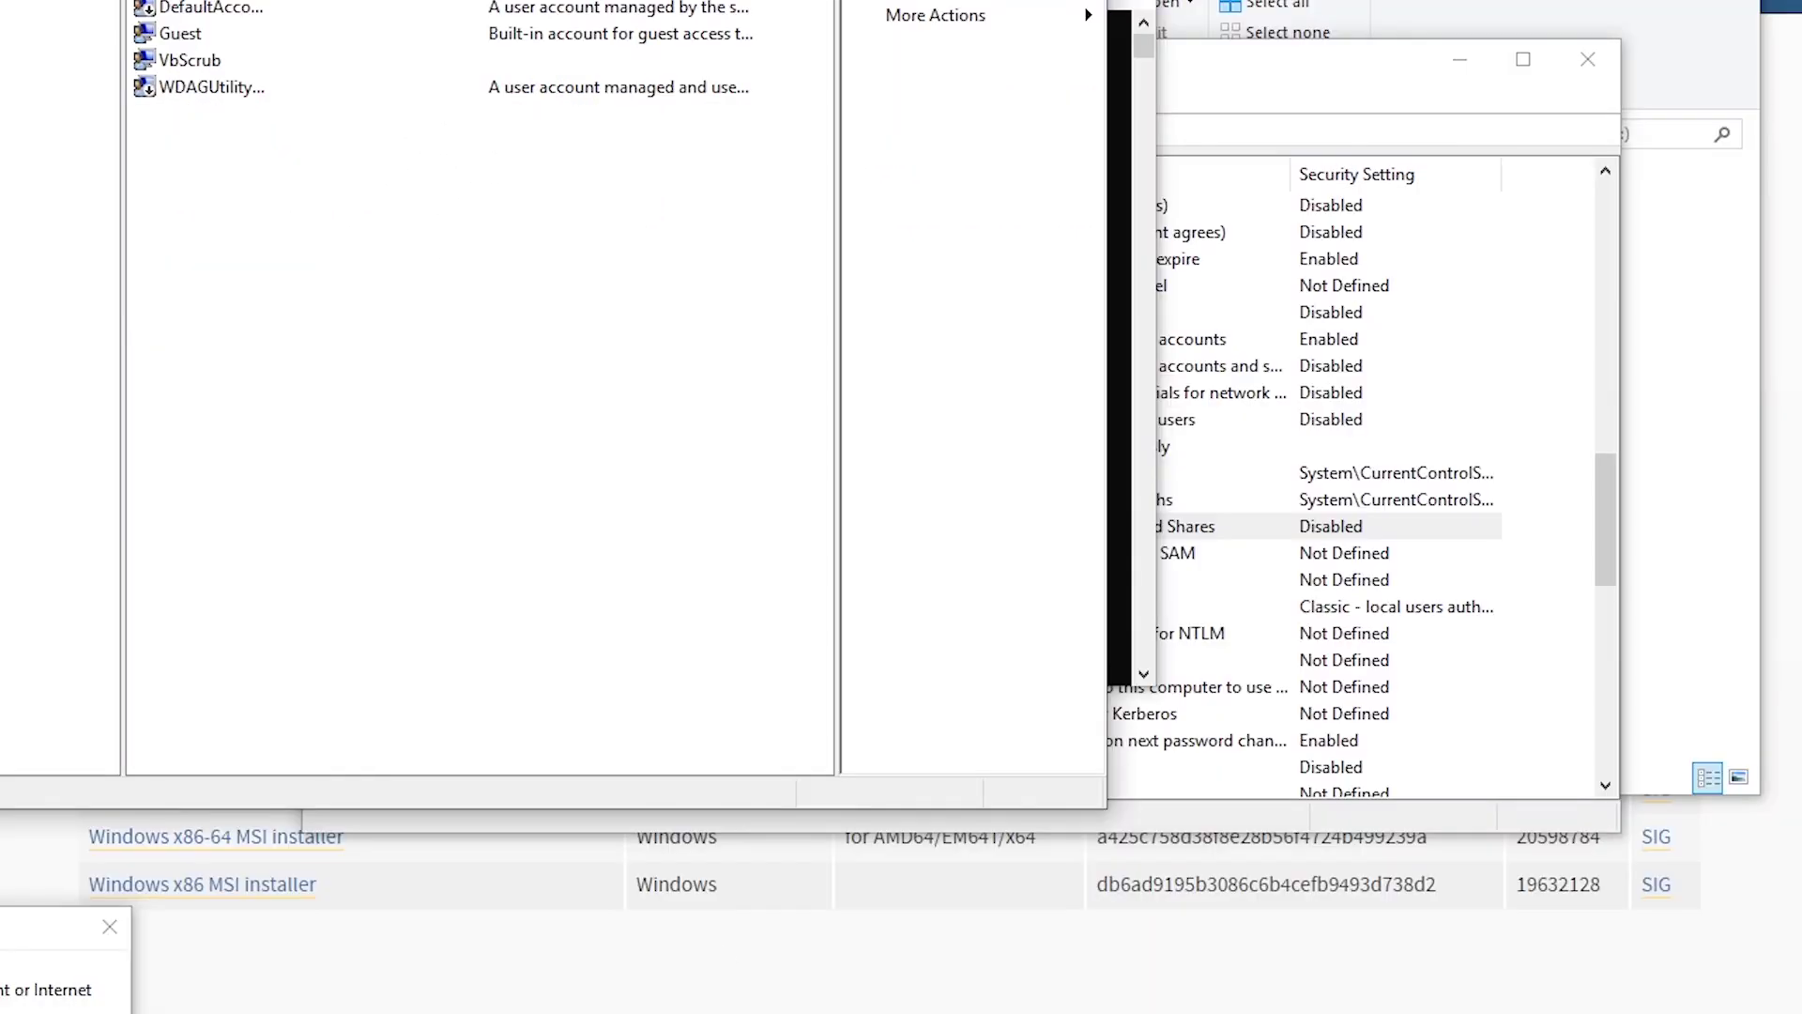
pyautogui.click(1329, 262)
pyautogui.click(418, 271)
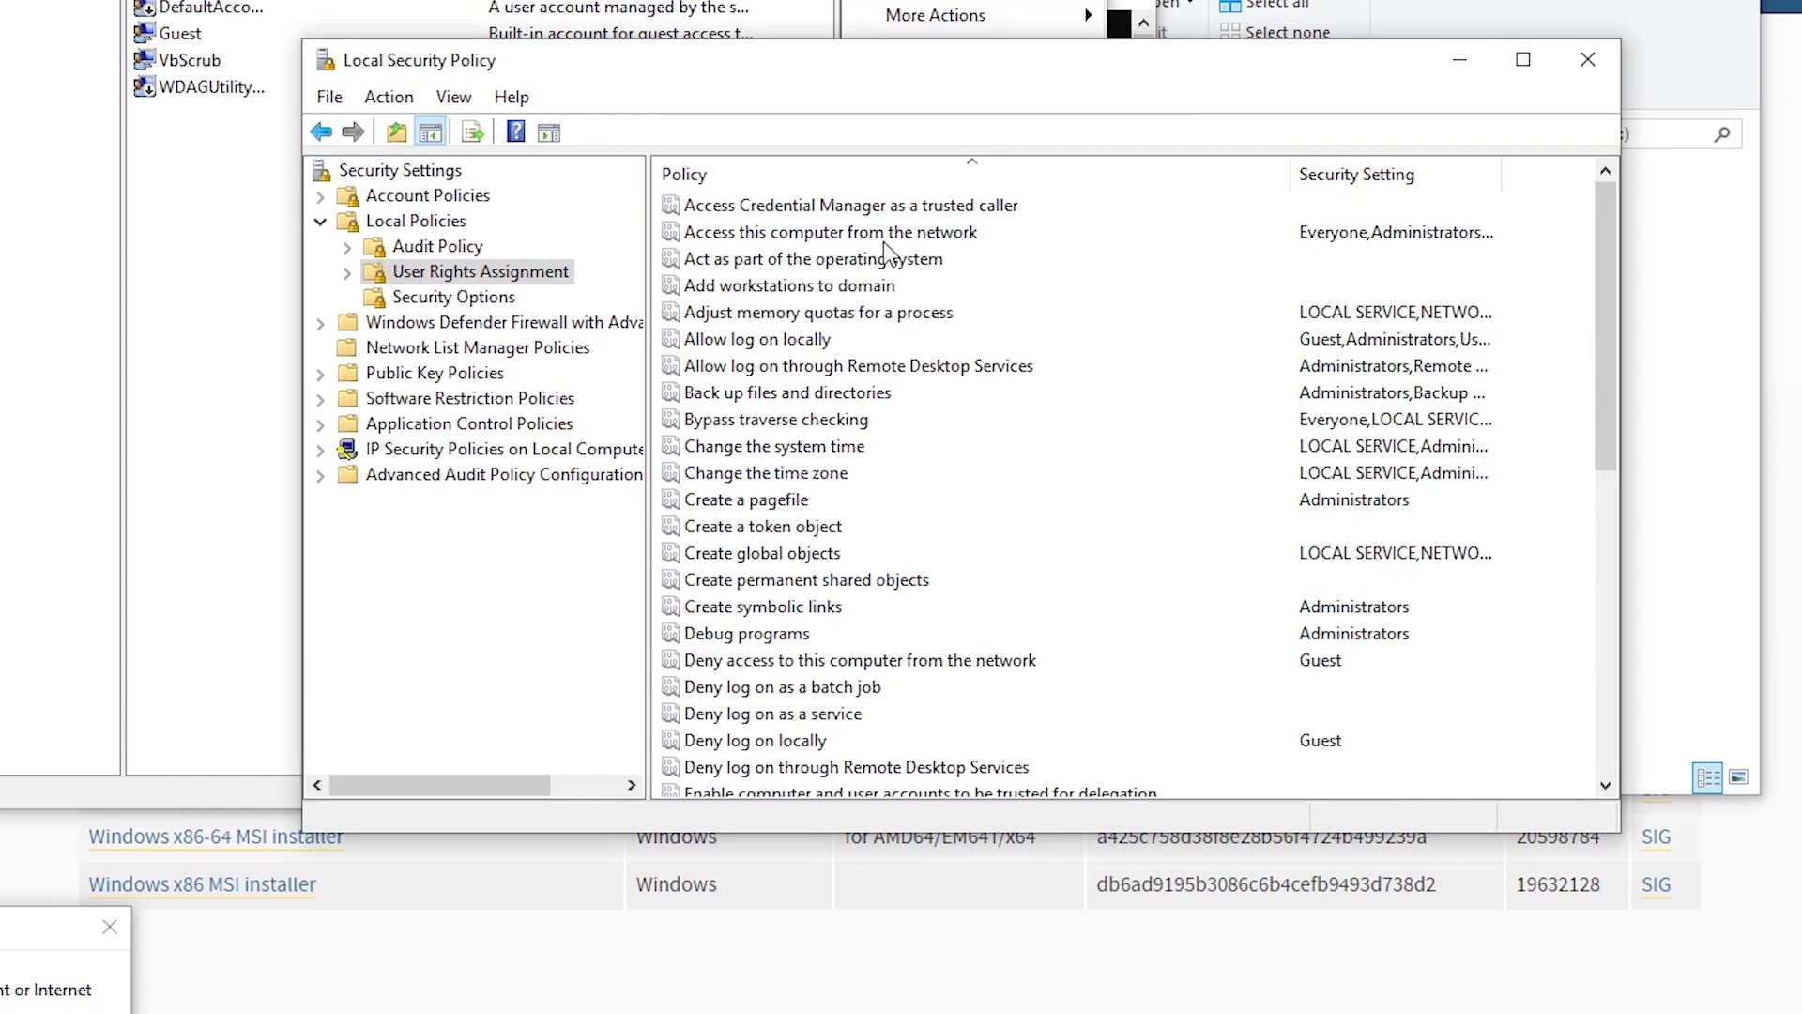
pyautogui.doubleClick(939, 231)
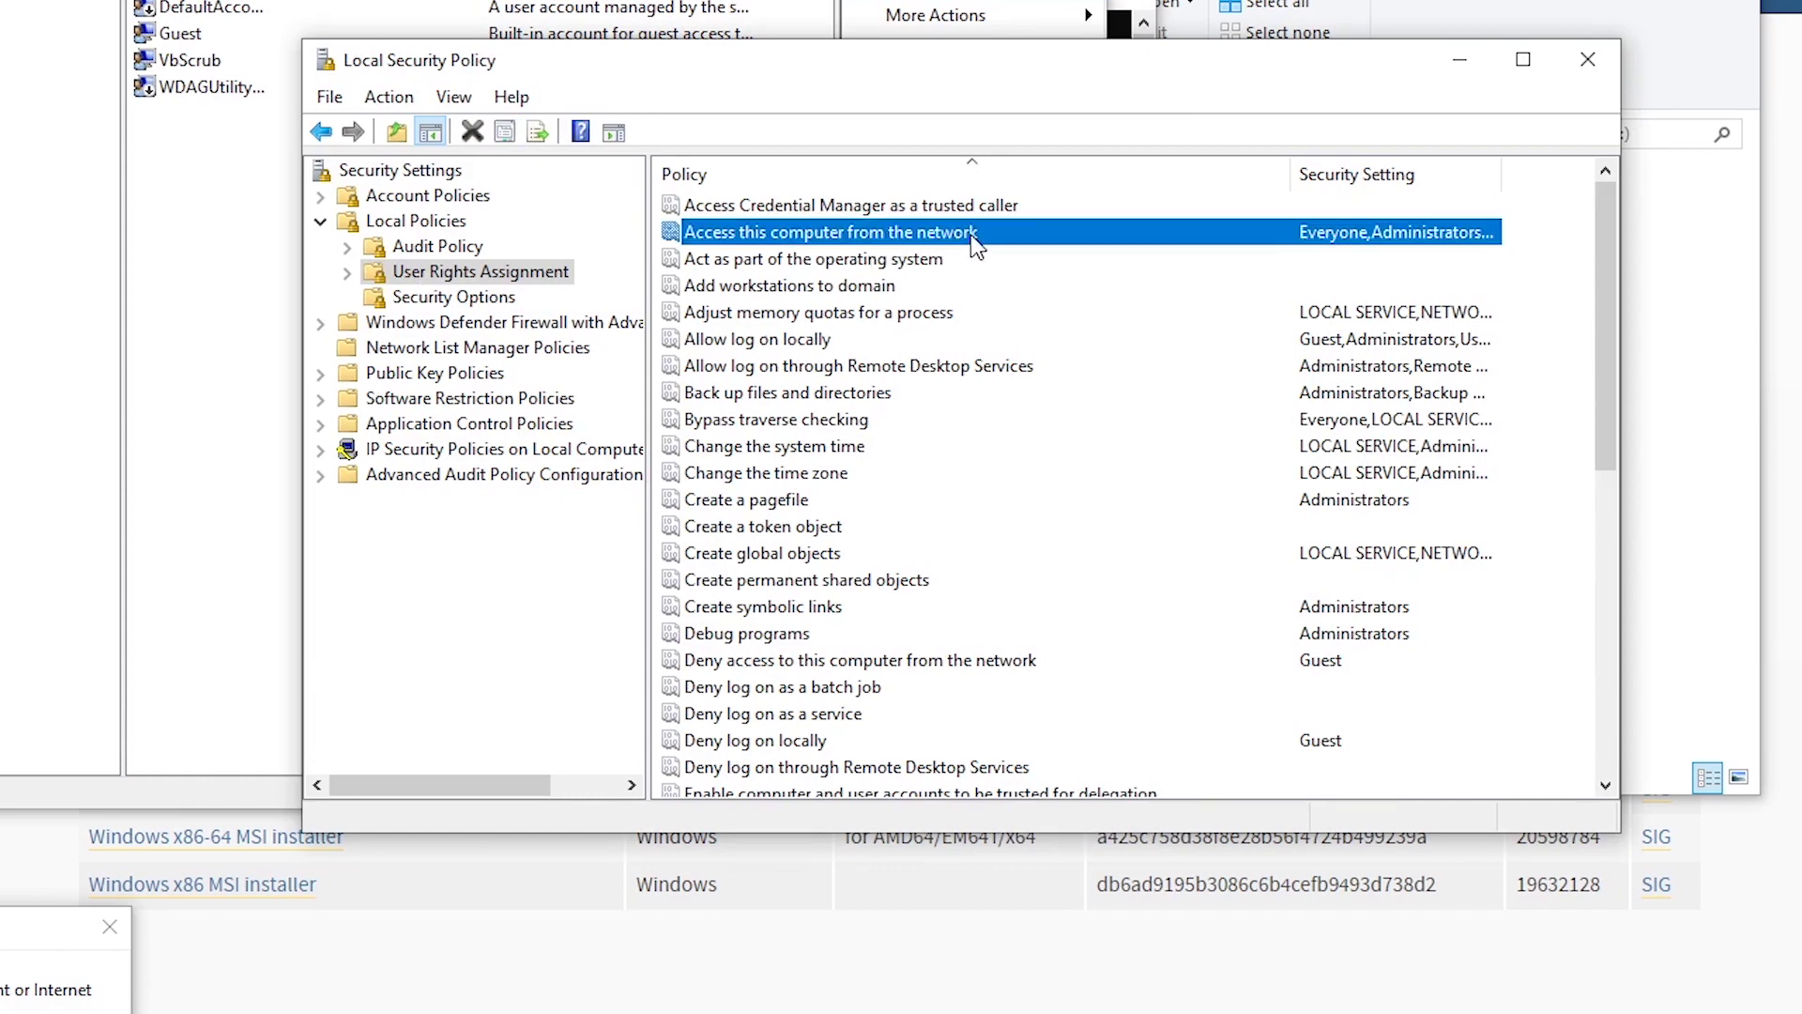
pyautogui.click(804, 550)
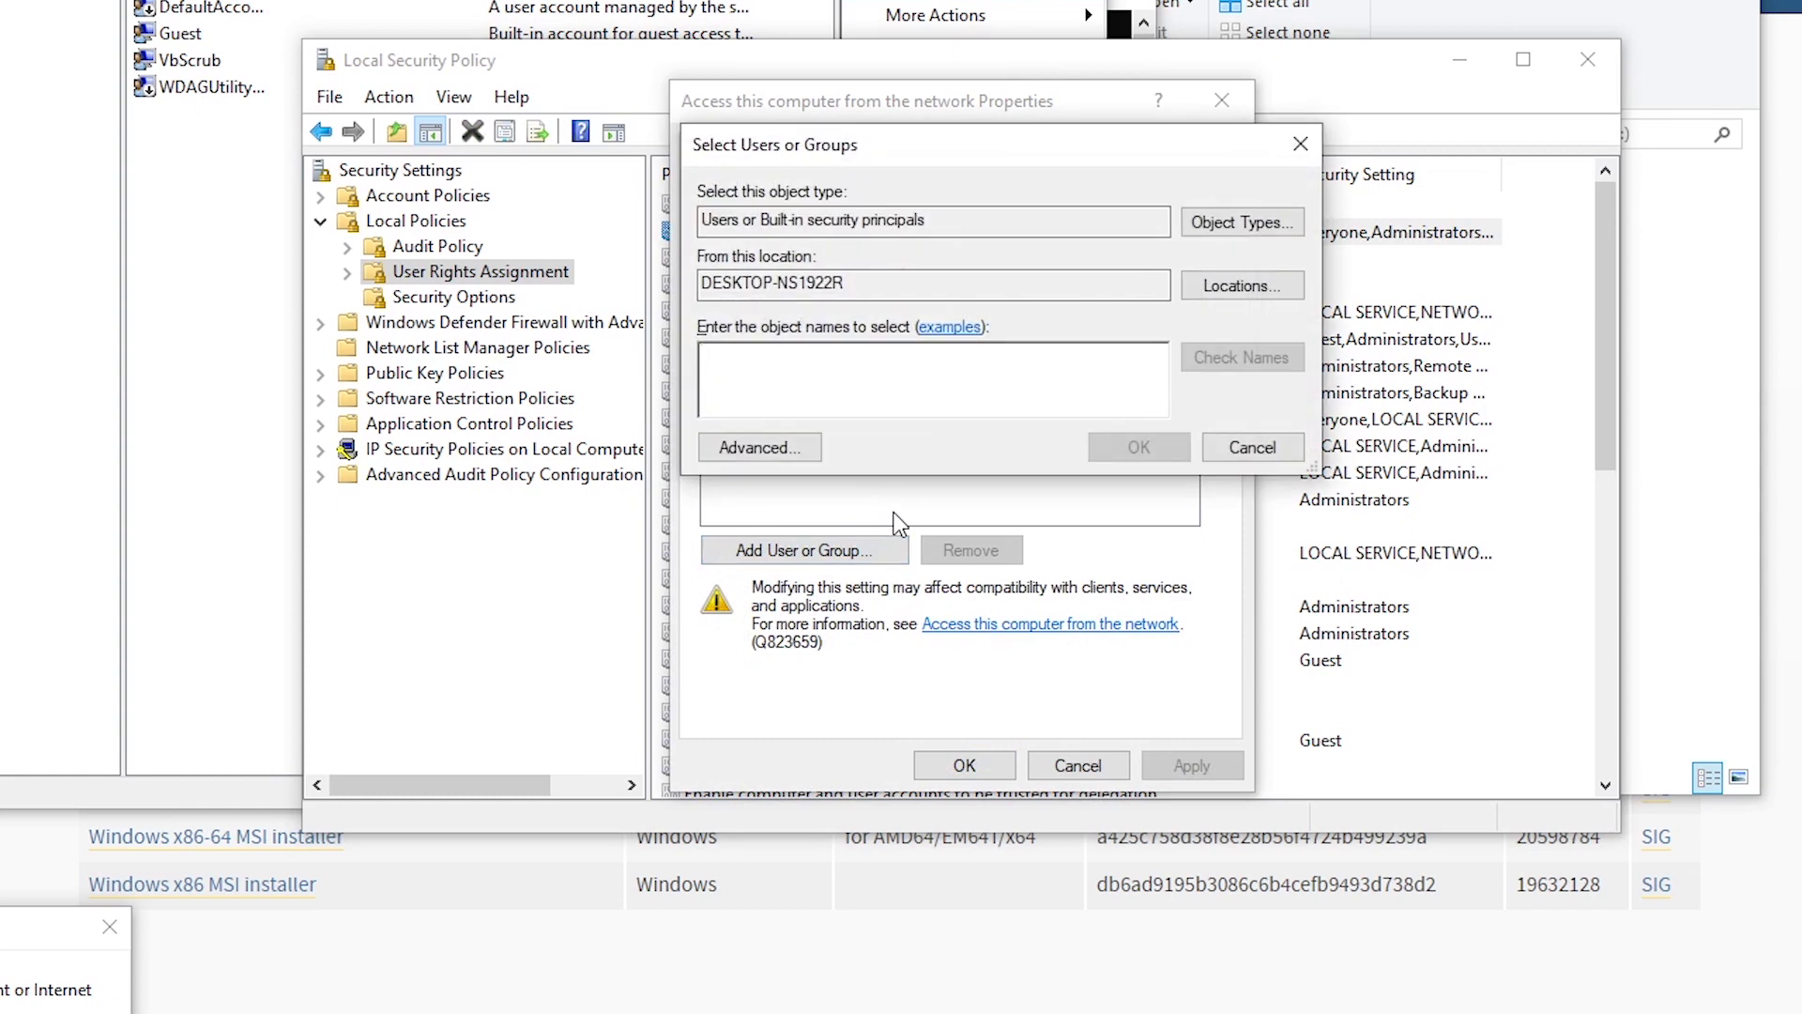
pyautogui.write('guest')
pyautogui.hotkey('alt', 'k')
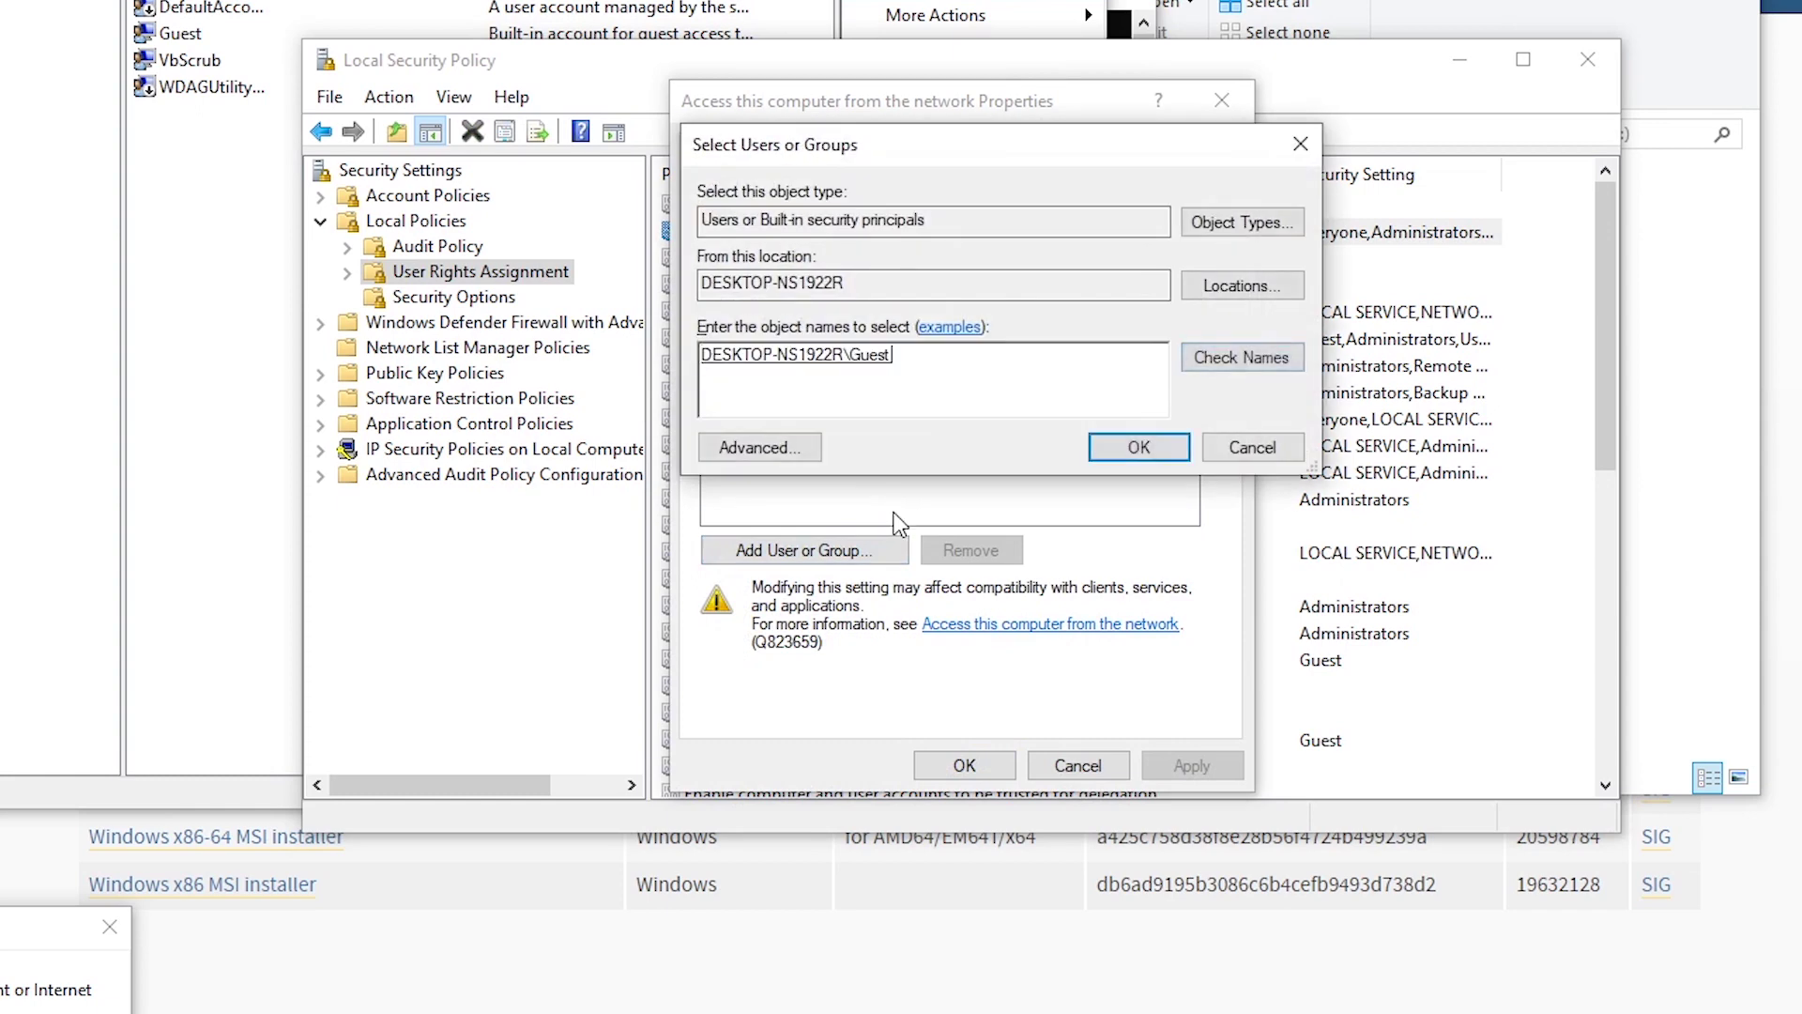
pyautogui.click(1174, 448)
# Add ANONYMOUS LOGON to "Access this computer from the network" and confirm the policy properties.
pyautogui.click(852, 548)
pyautogui.write('anon')
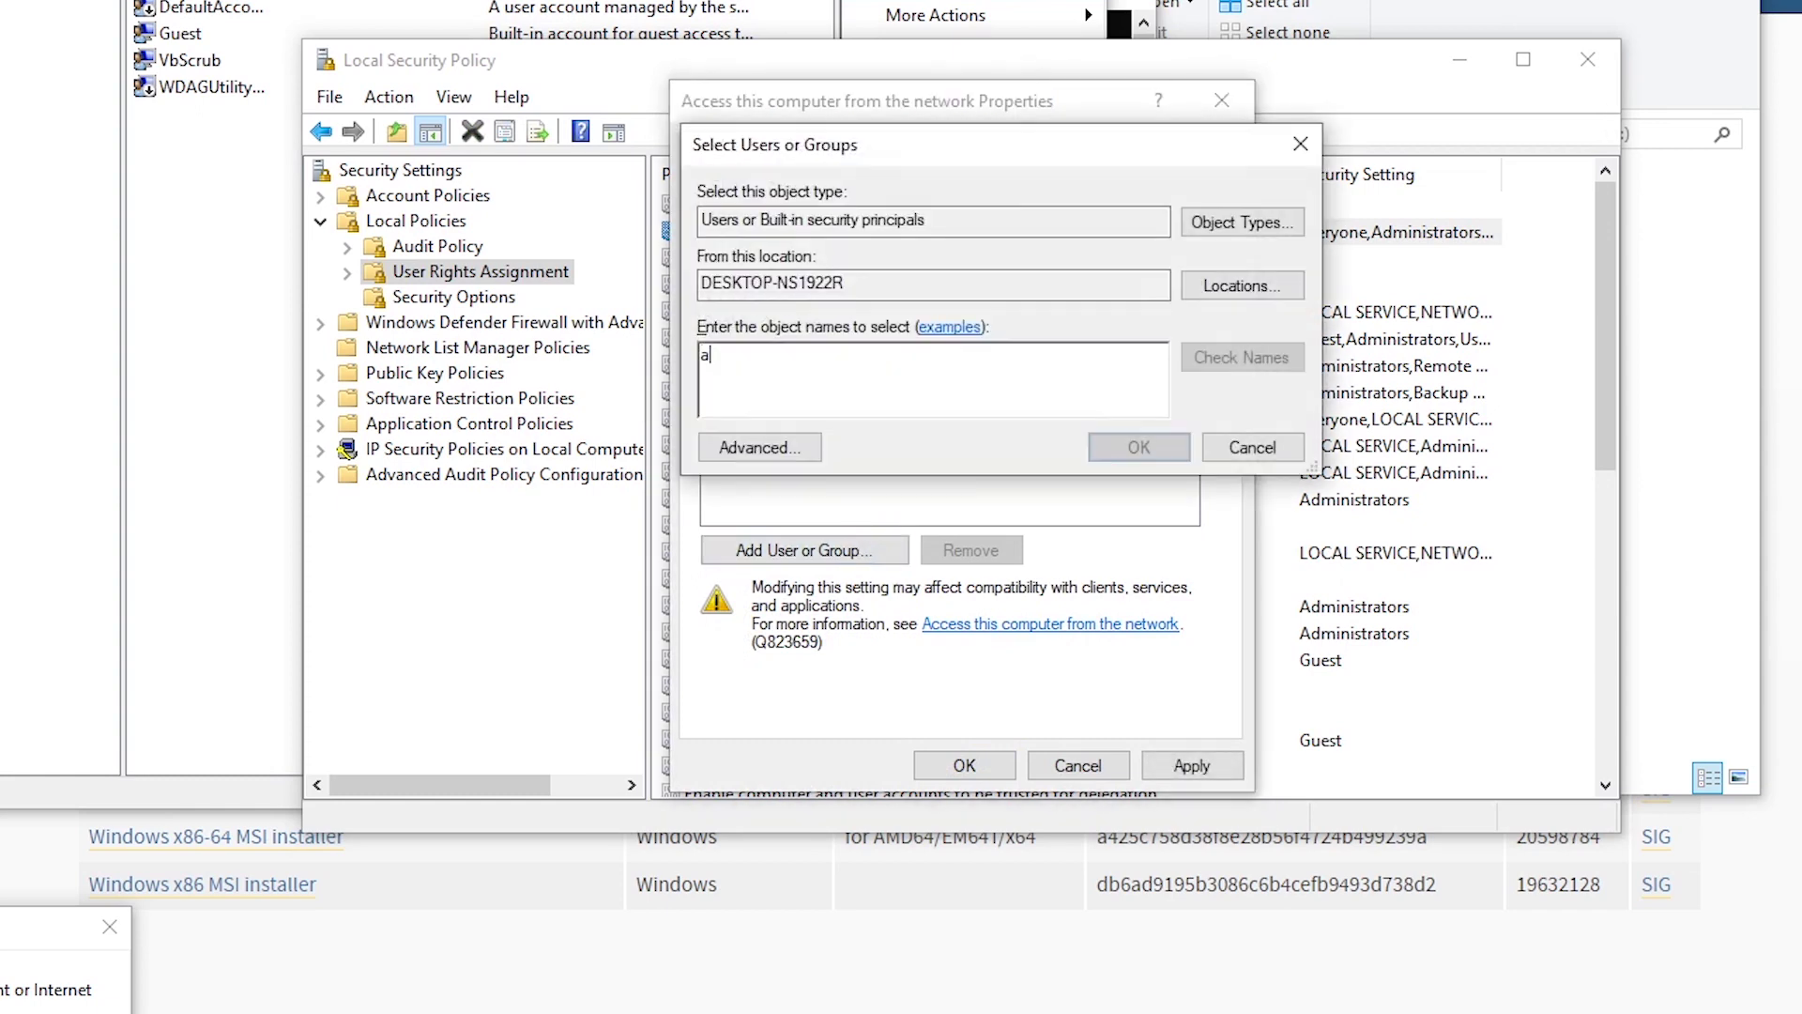
pyautogui.press('Tab')
pyautogui.press('Return')
pyautogui.click(1149, 458)
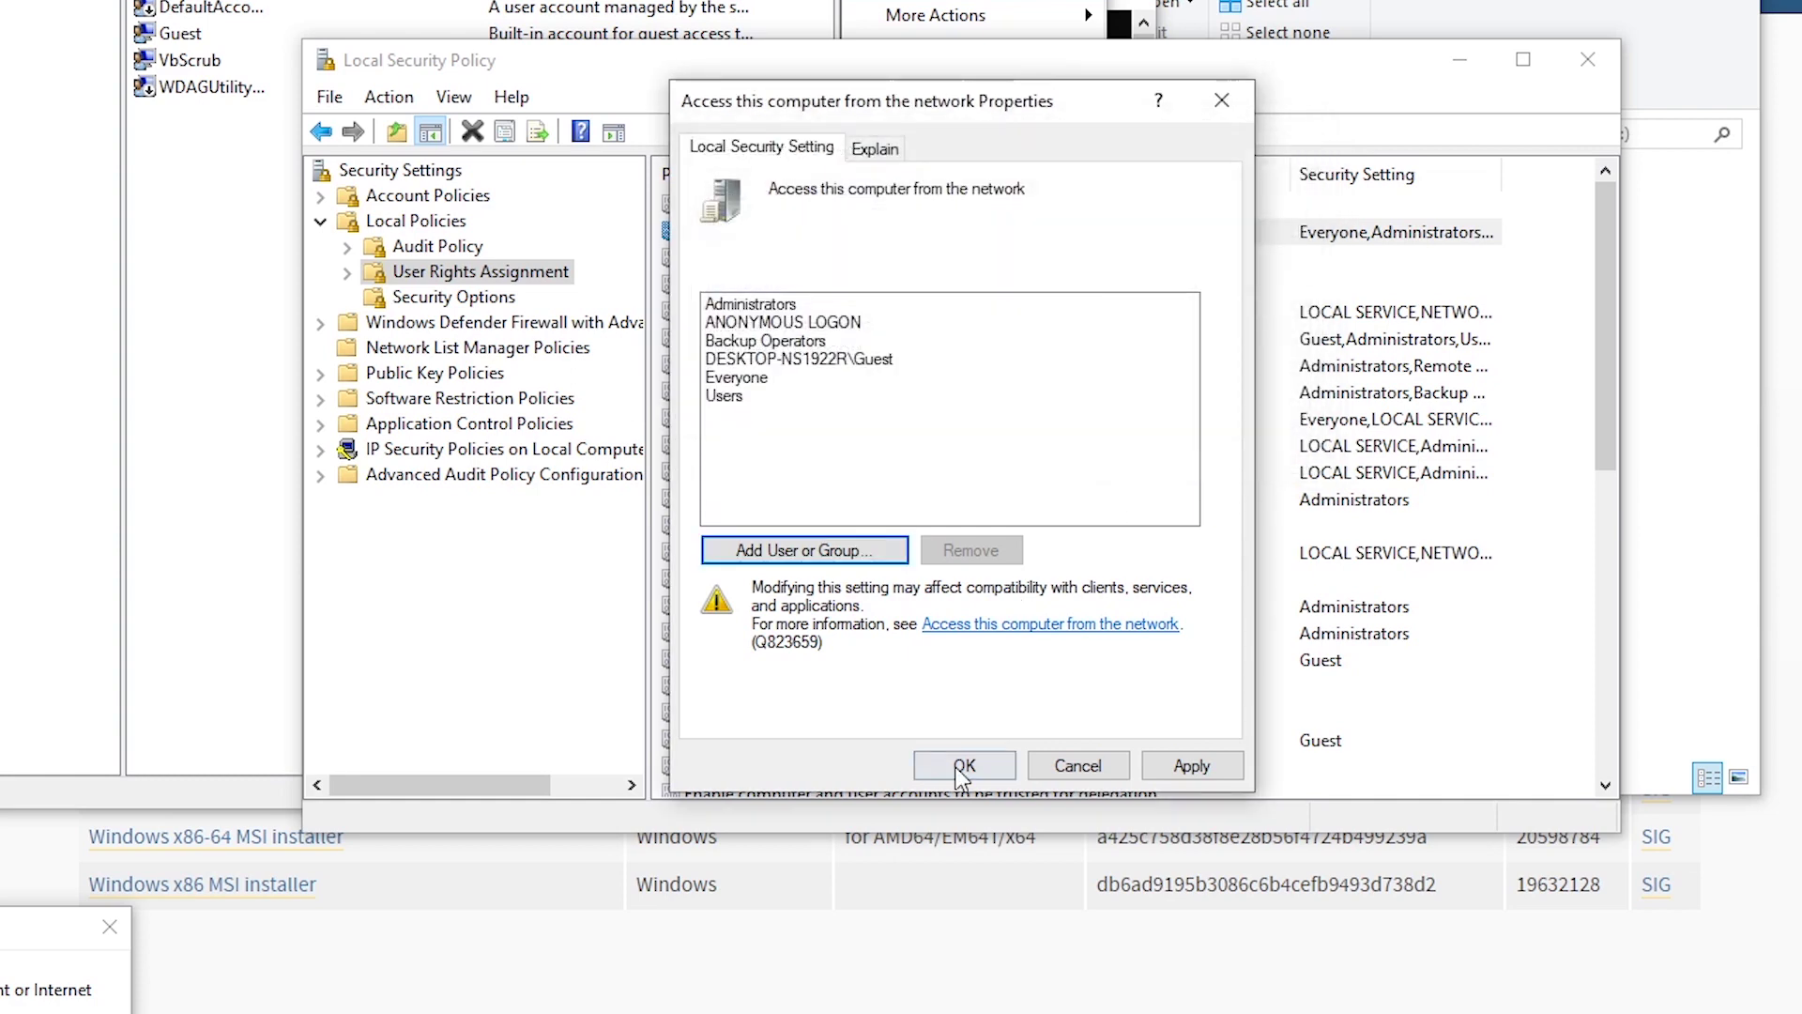
pyautogui.click(965, 765)
# Remove Guest from the "Deny access to this computer from the network" policy and confirm the change.
pyautogui.click(899, 552)
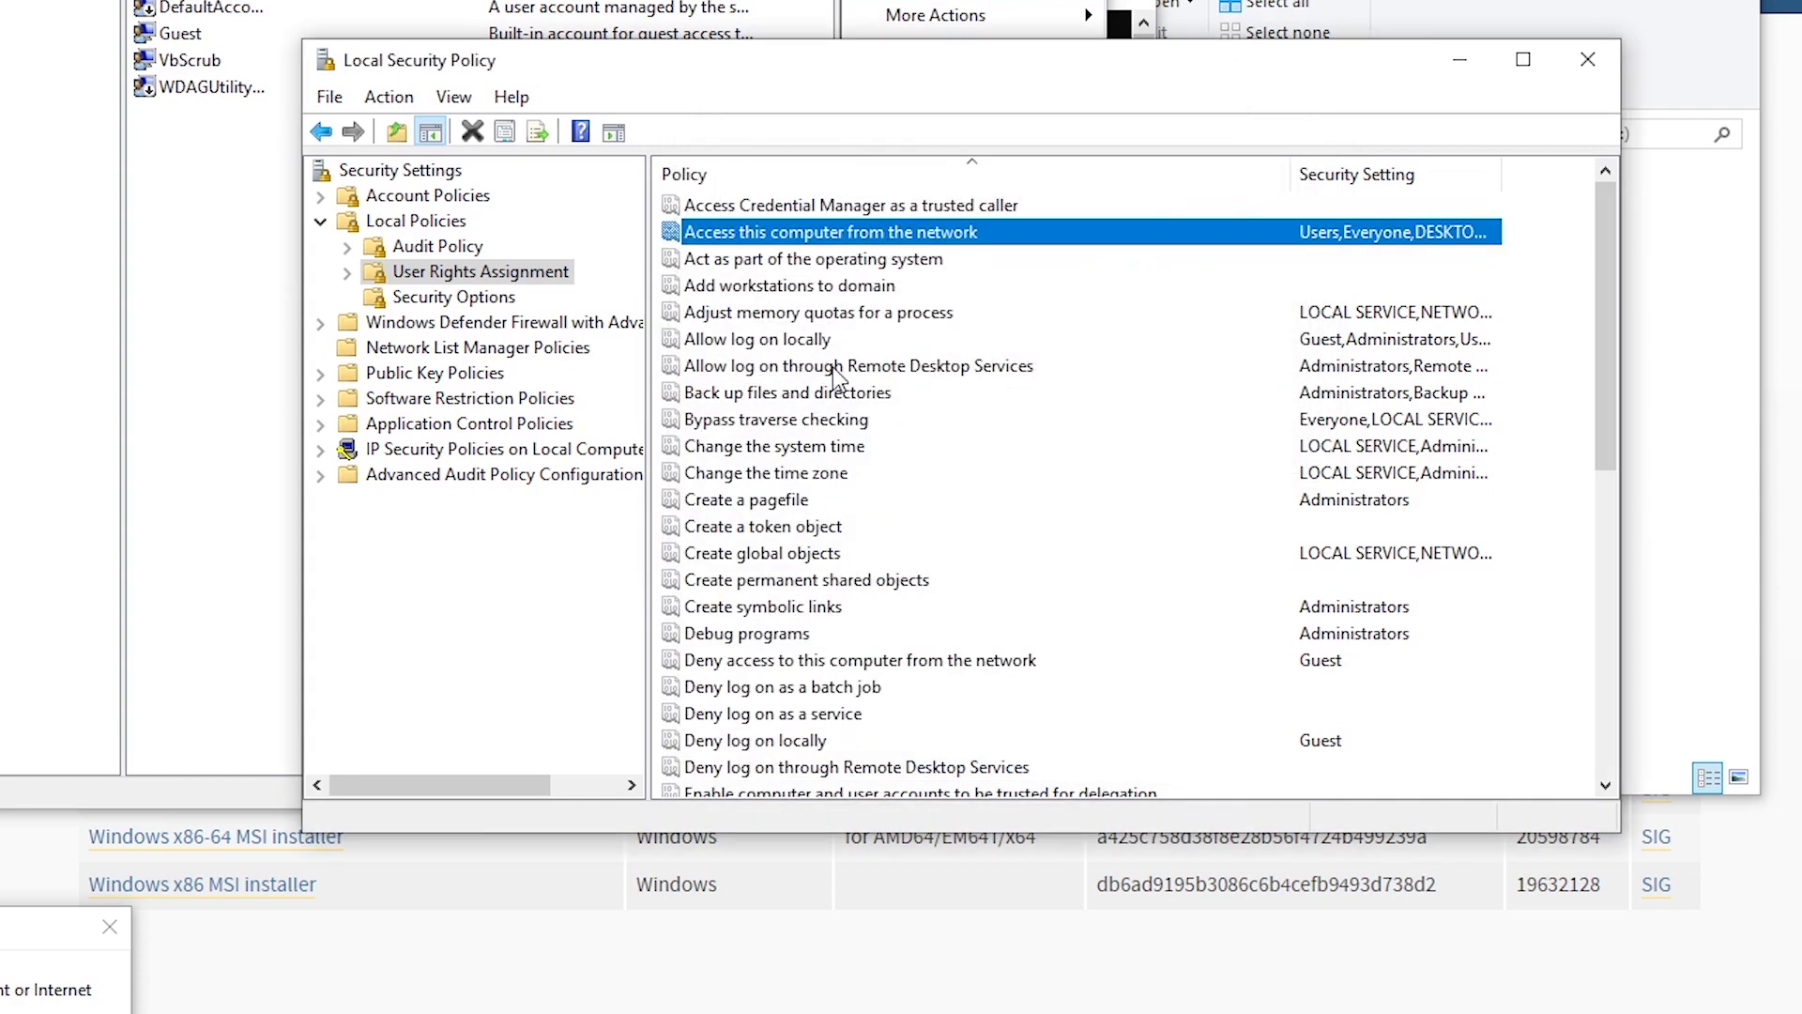
pyautogui.click(888, 668)
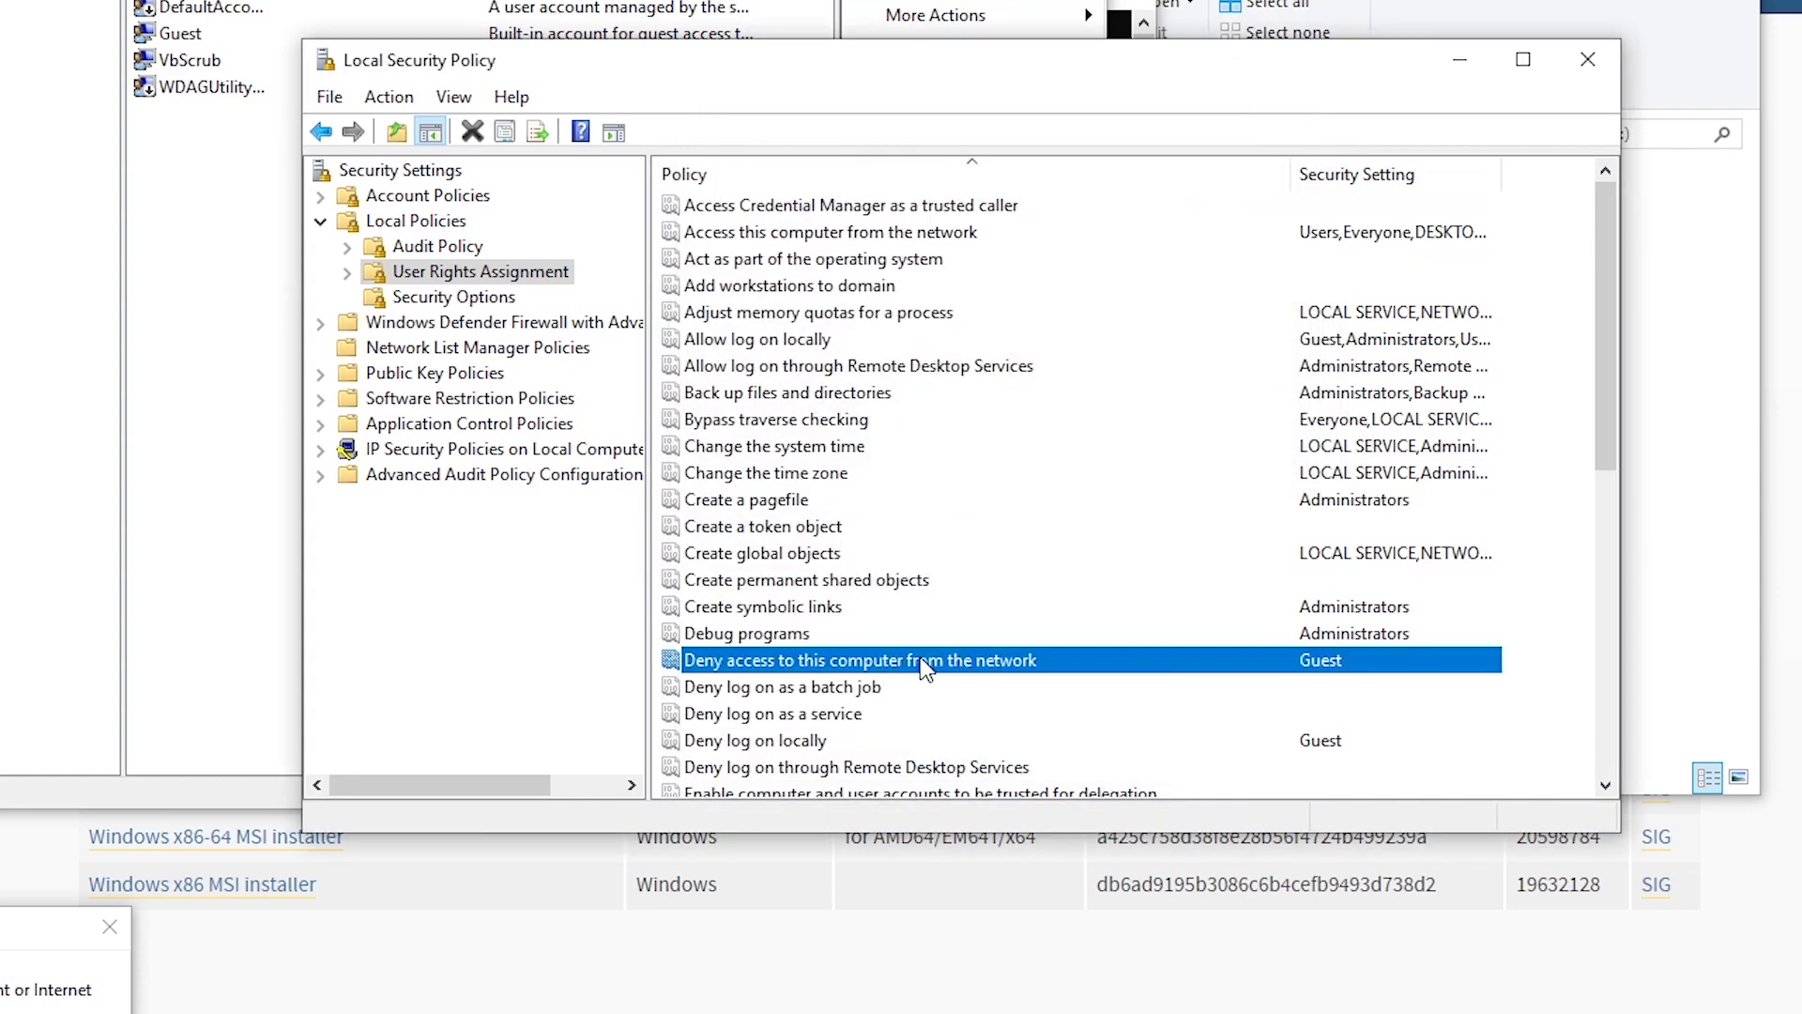
pyautogui.doubleClick(1147, 665)
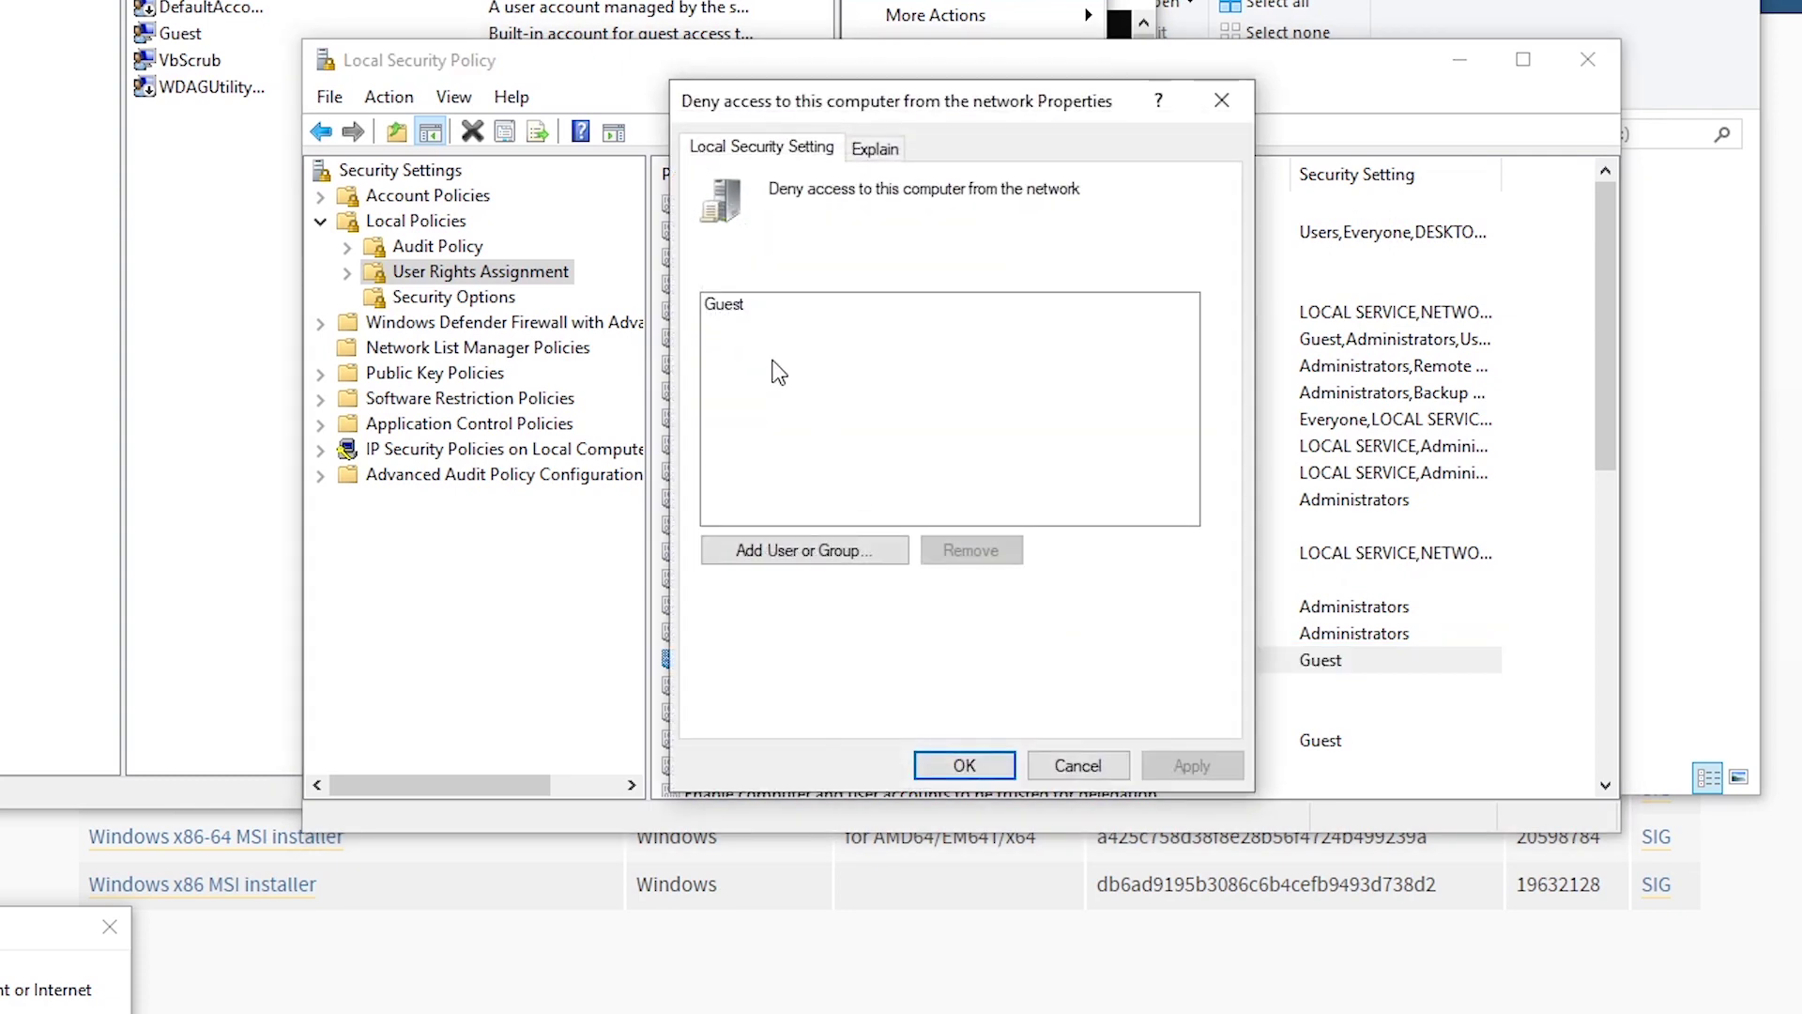
pyautogui.click(757, 310)
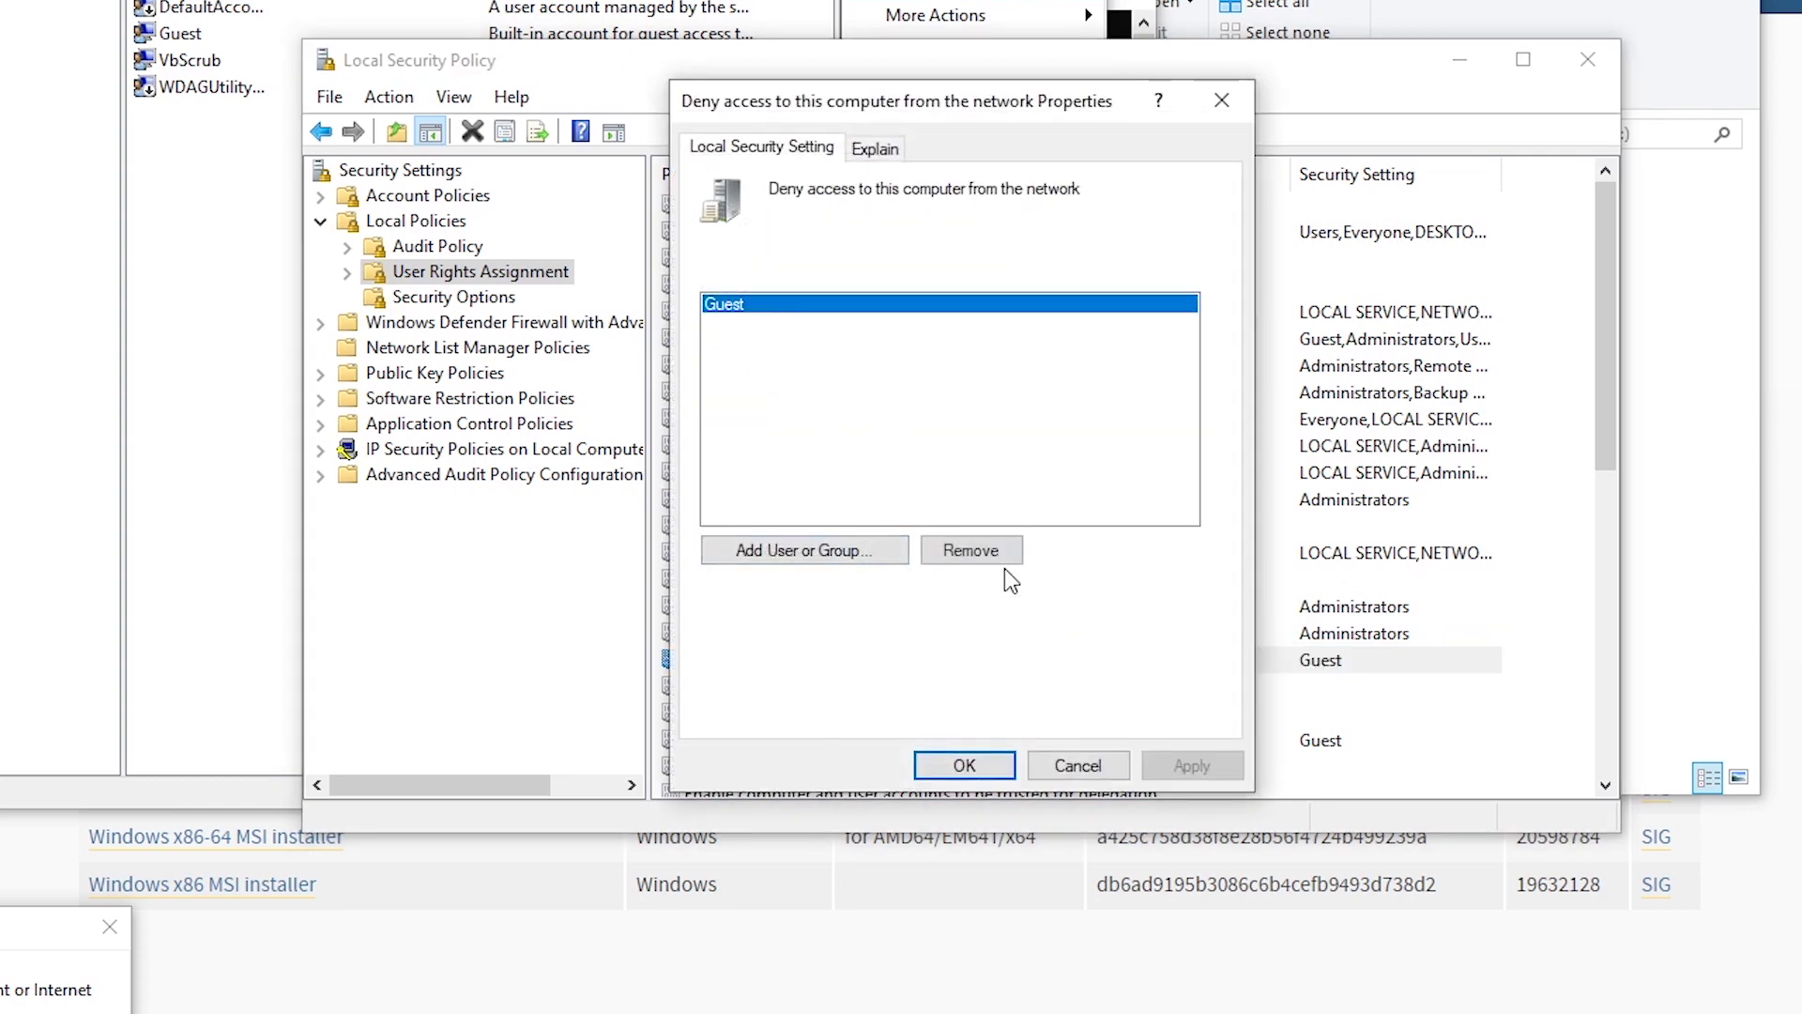
pyautogui.click(976, 552)
pyautogui.click(964, 766)
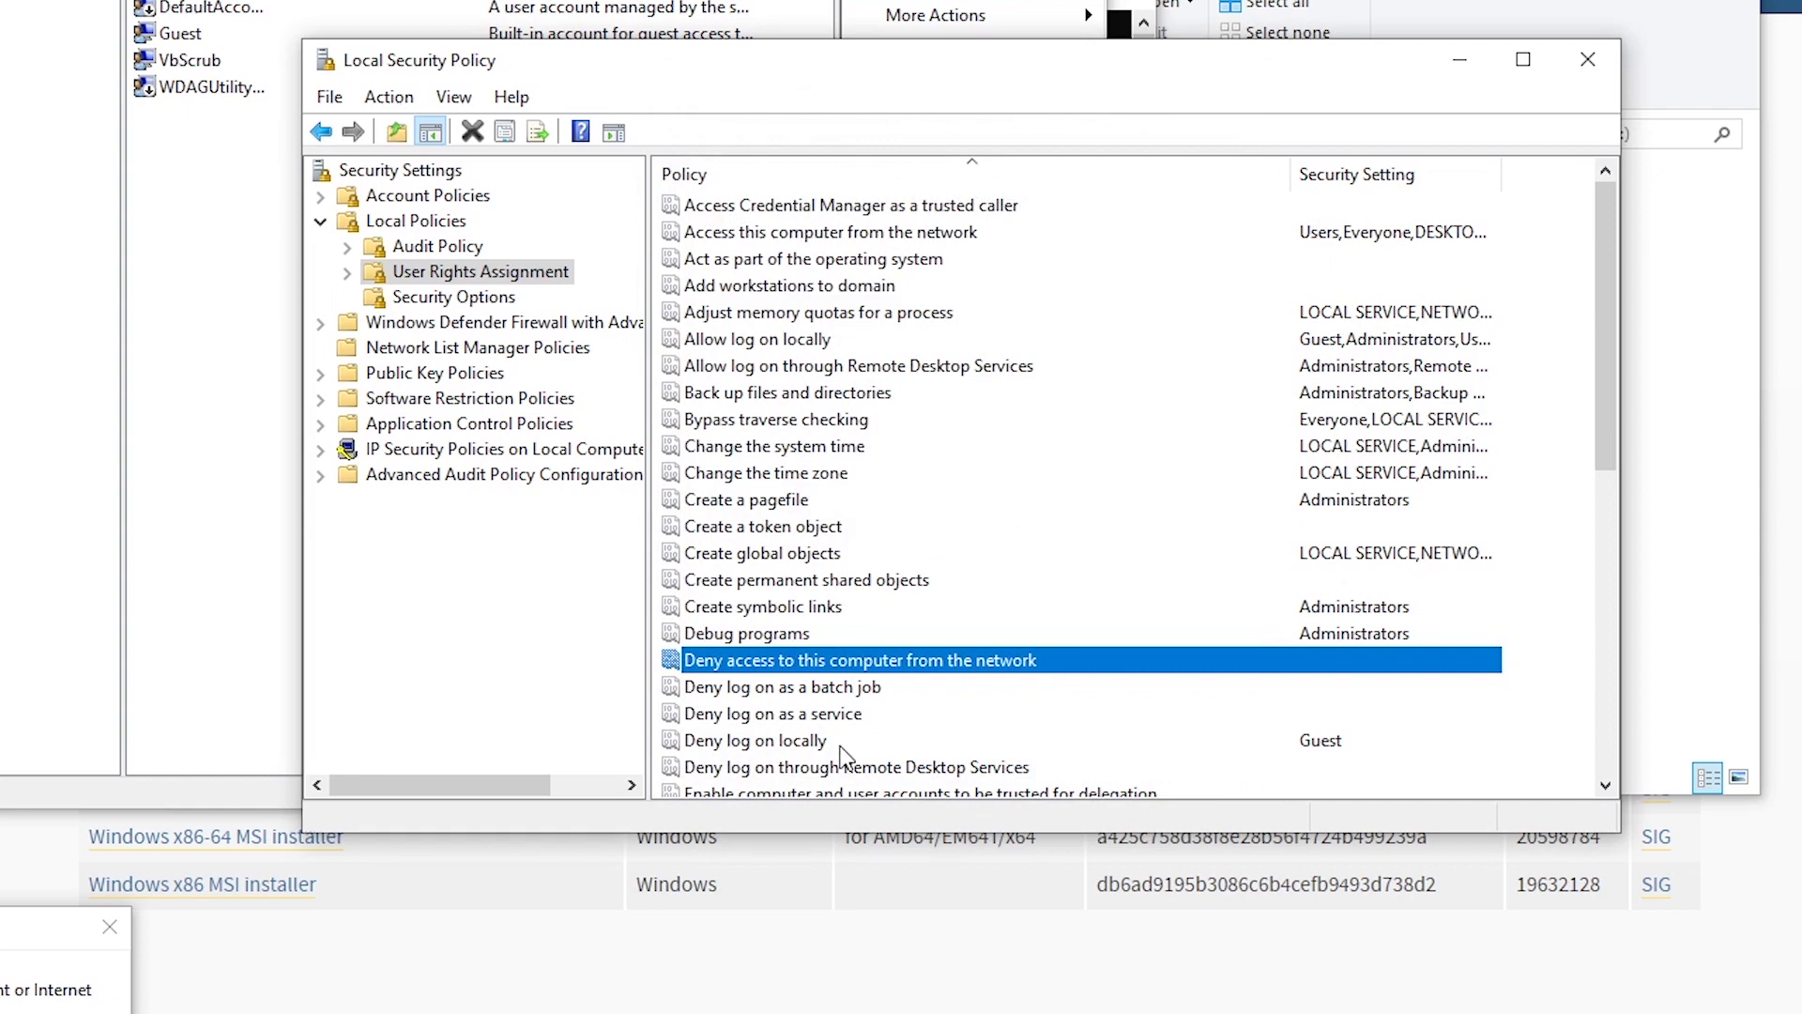
# Remove Guest from the "Deny log on locally" policy and apply the change.
pyautogui.doubleClick(848, 743)
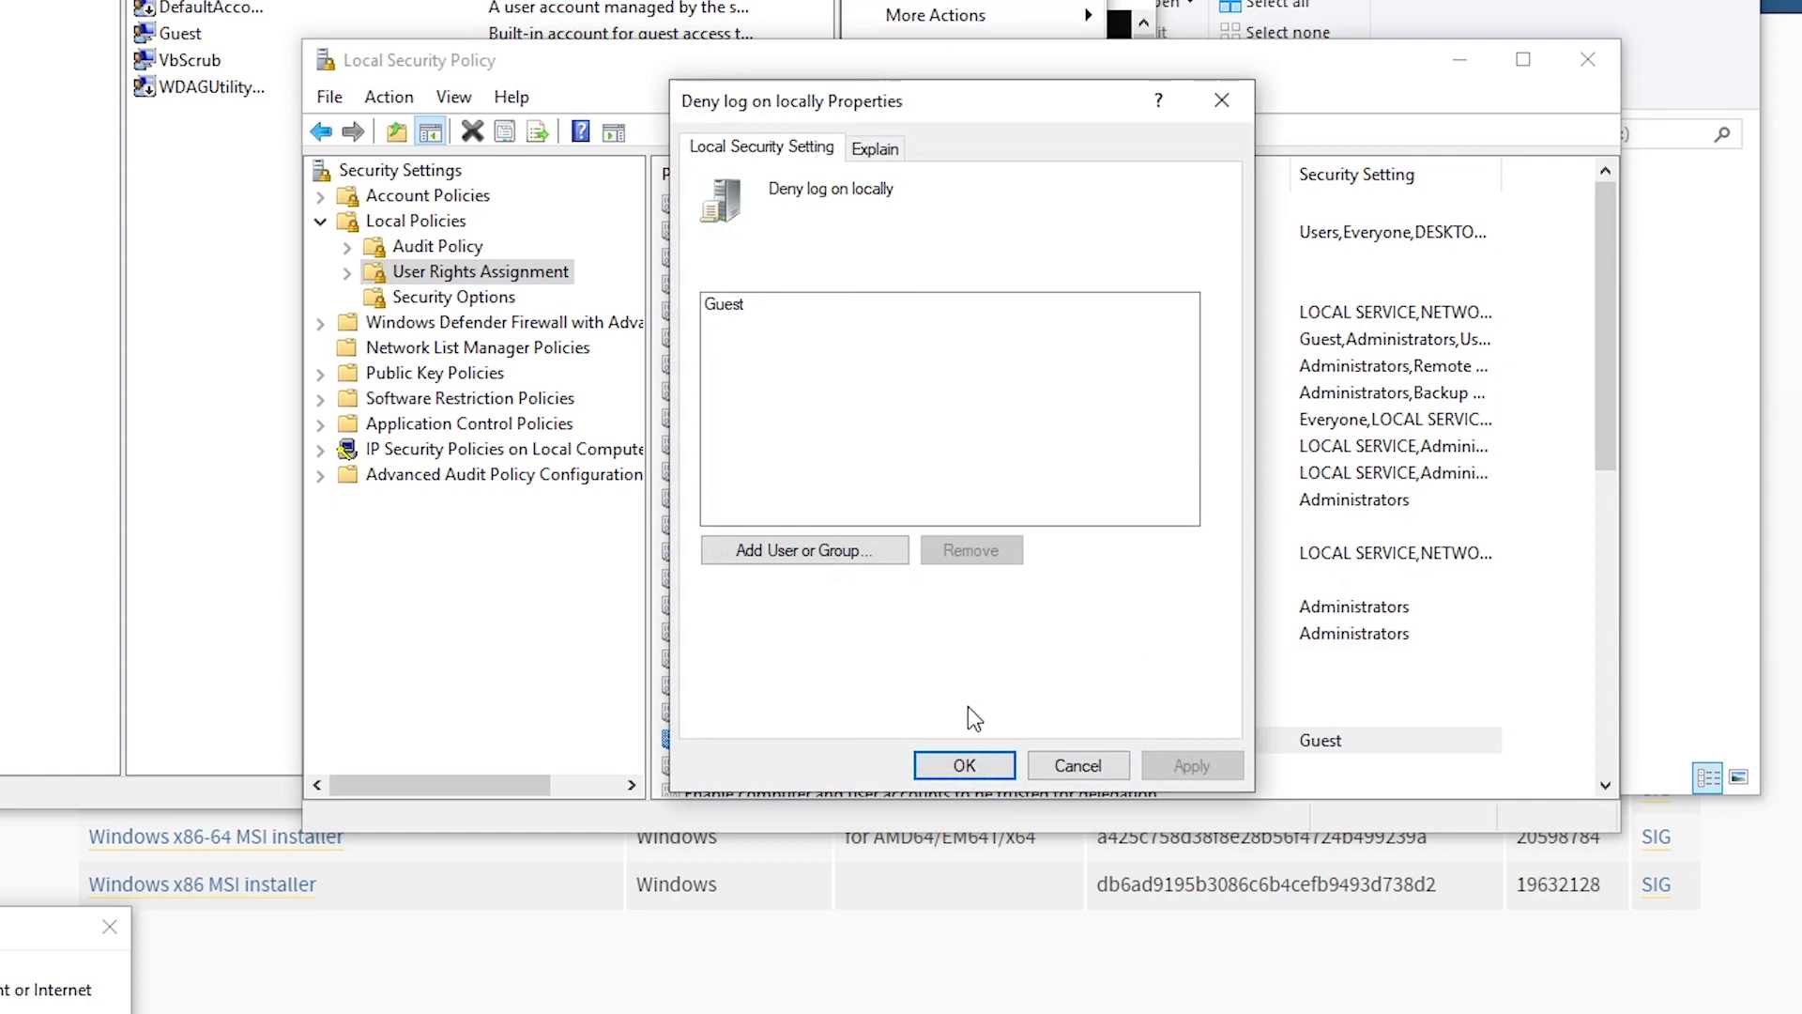
pyautogui.click(1077, 765)
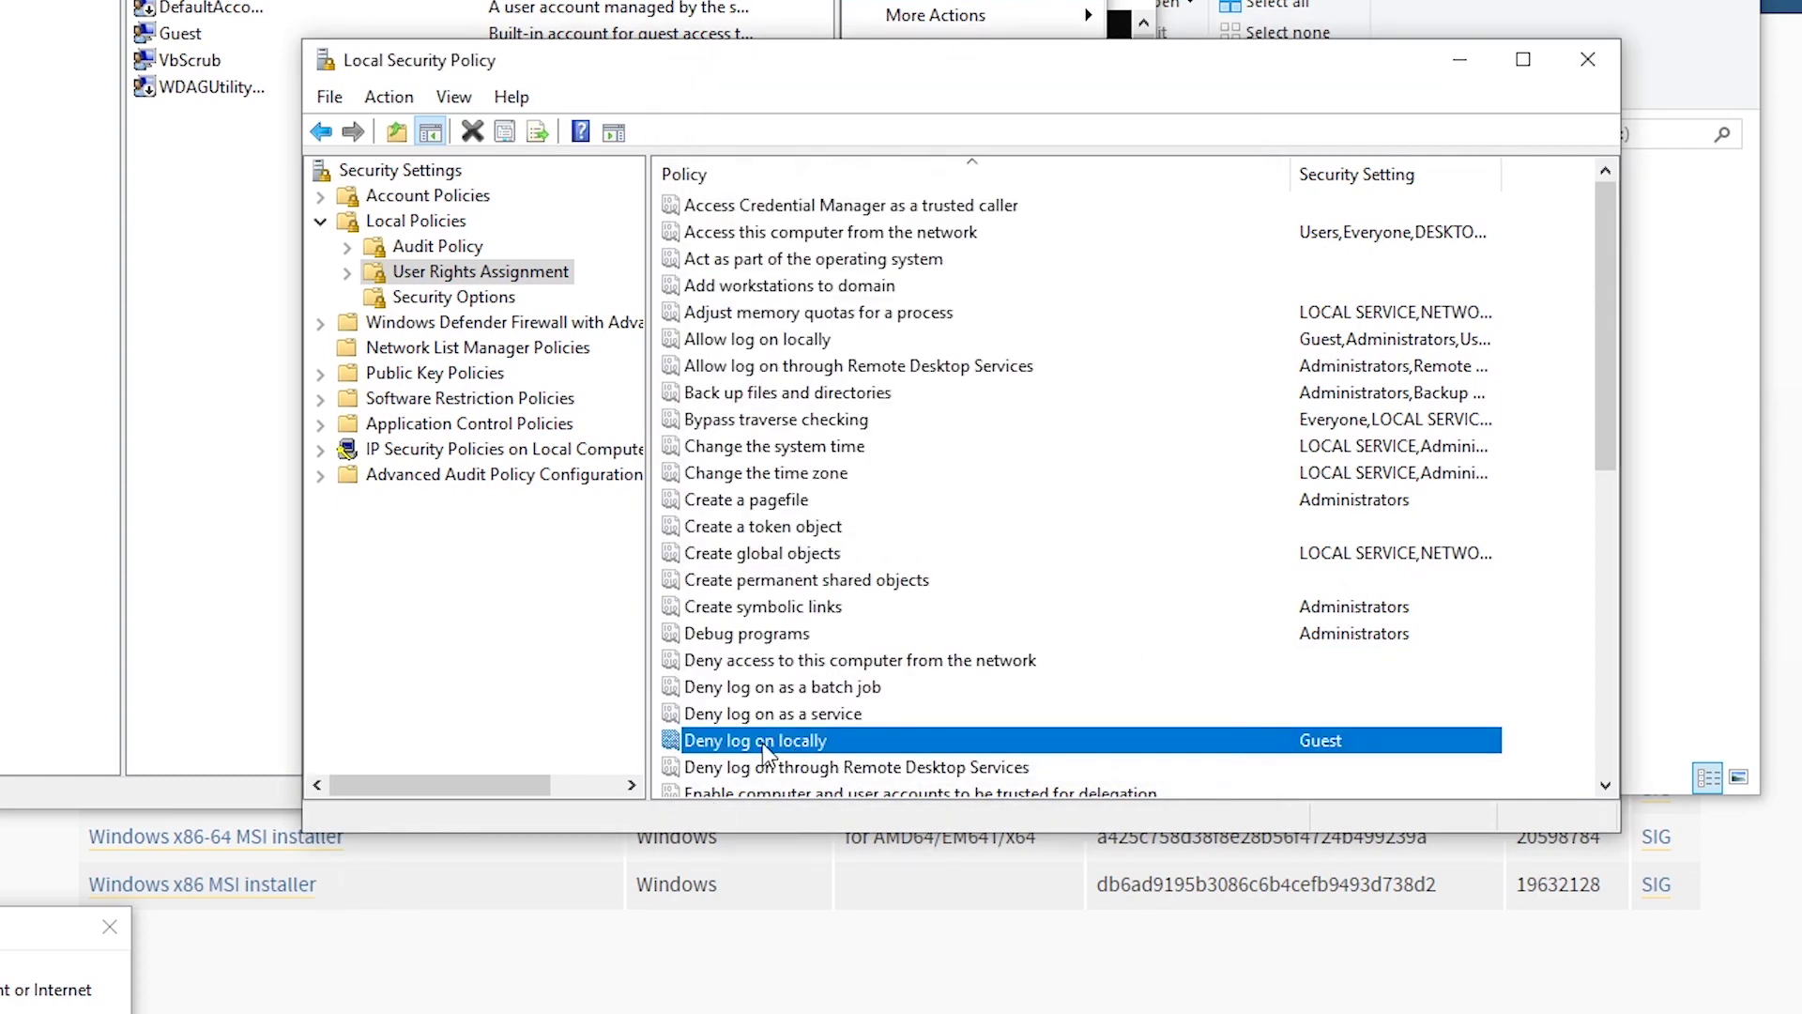
pyautogui.scroll(-1, 826, 751)
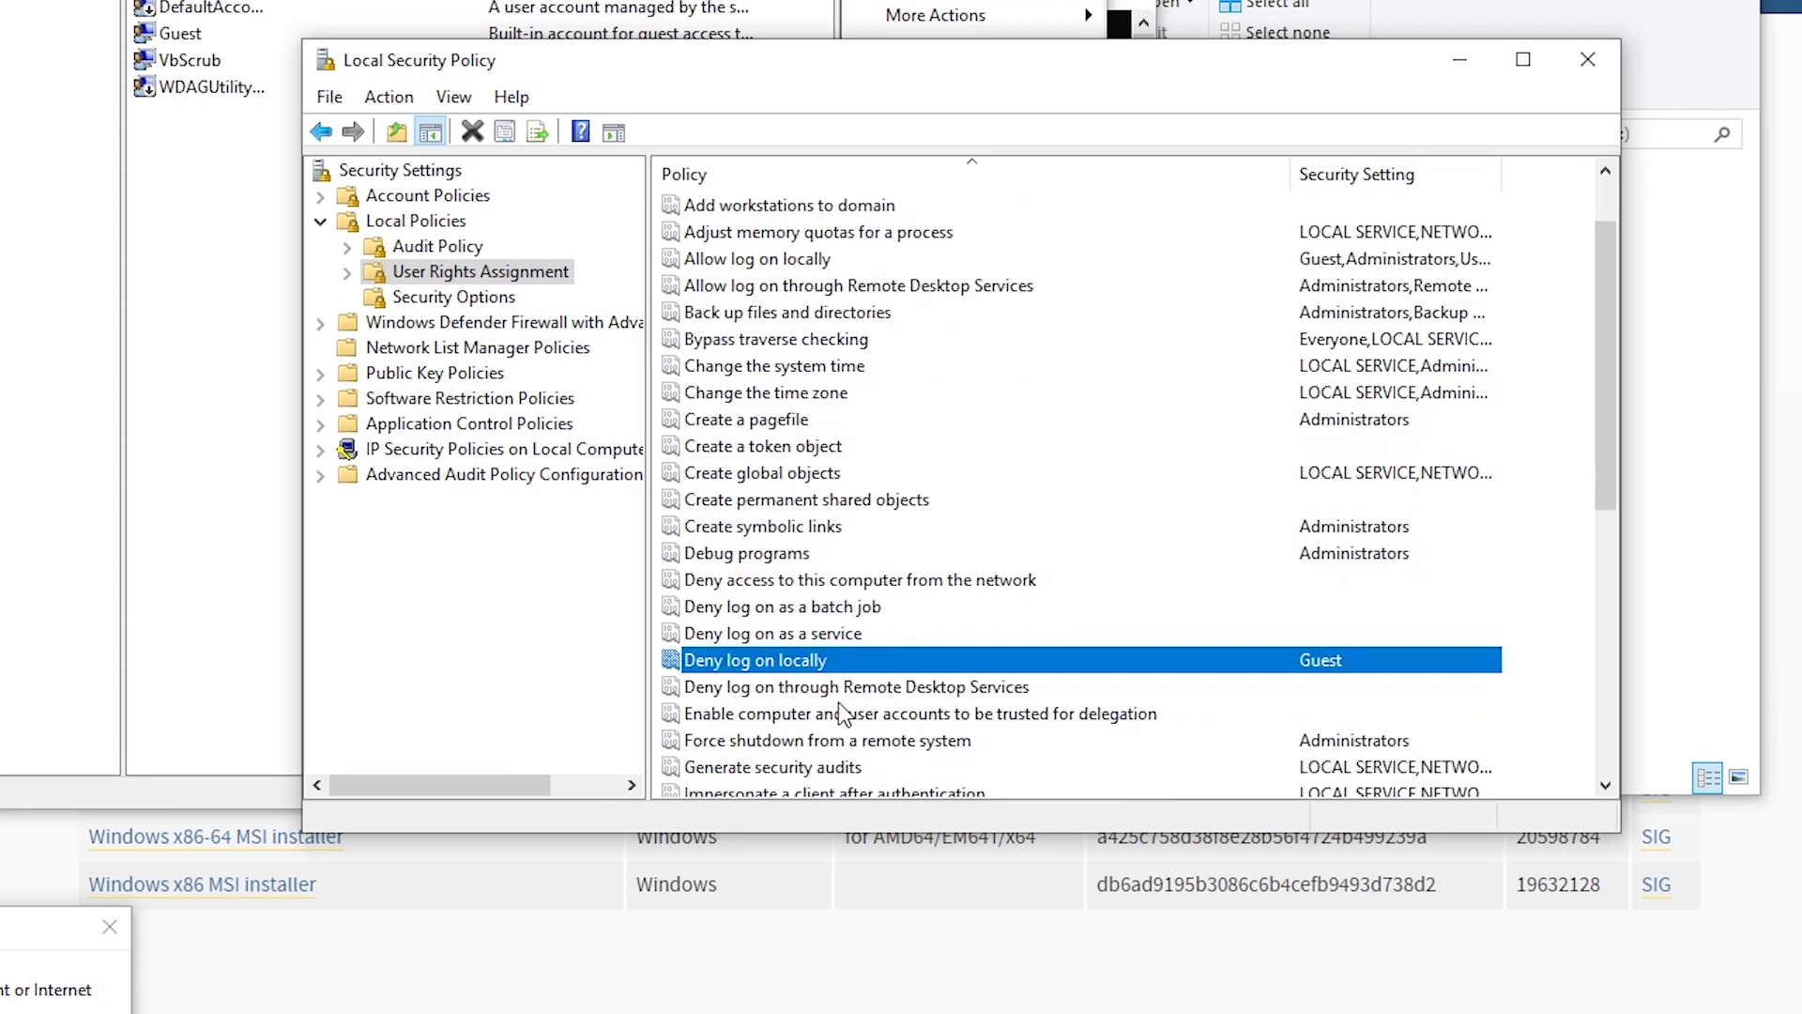
pyautogui.doubleClick(861, 660)
pyautogui.click(813, 304)
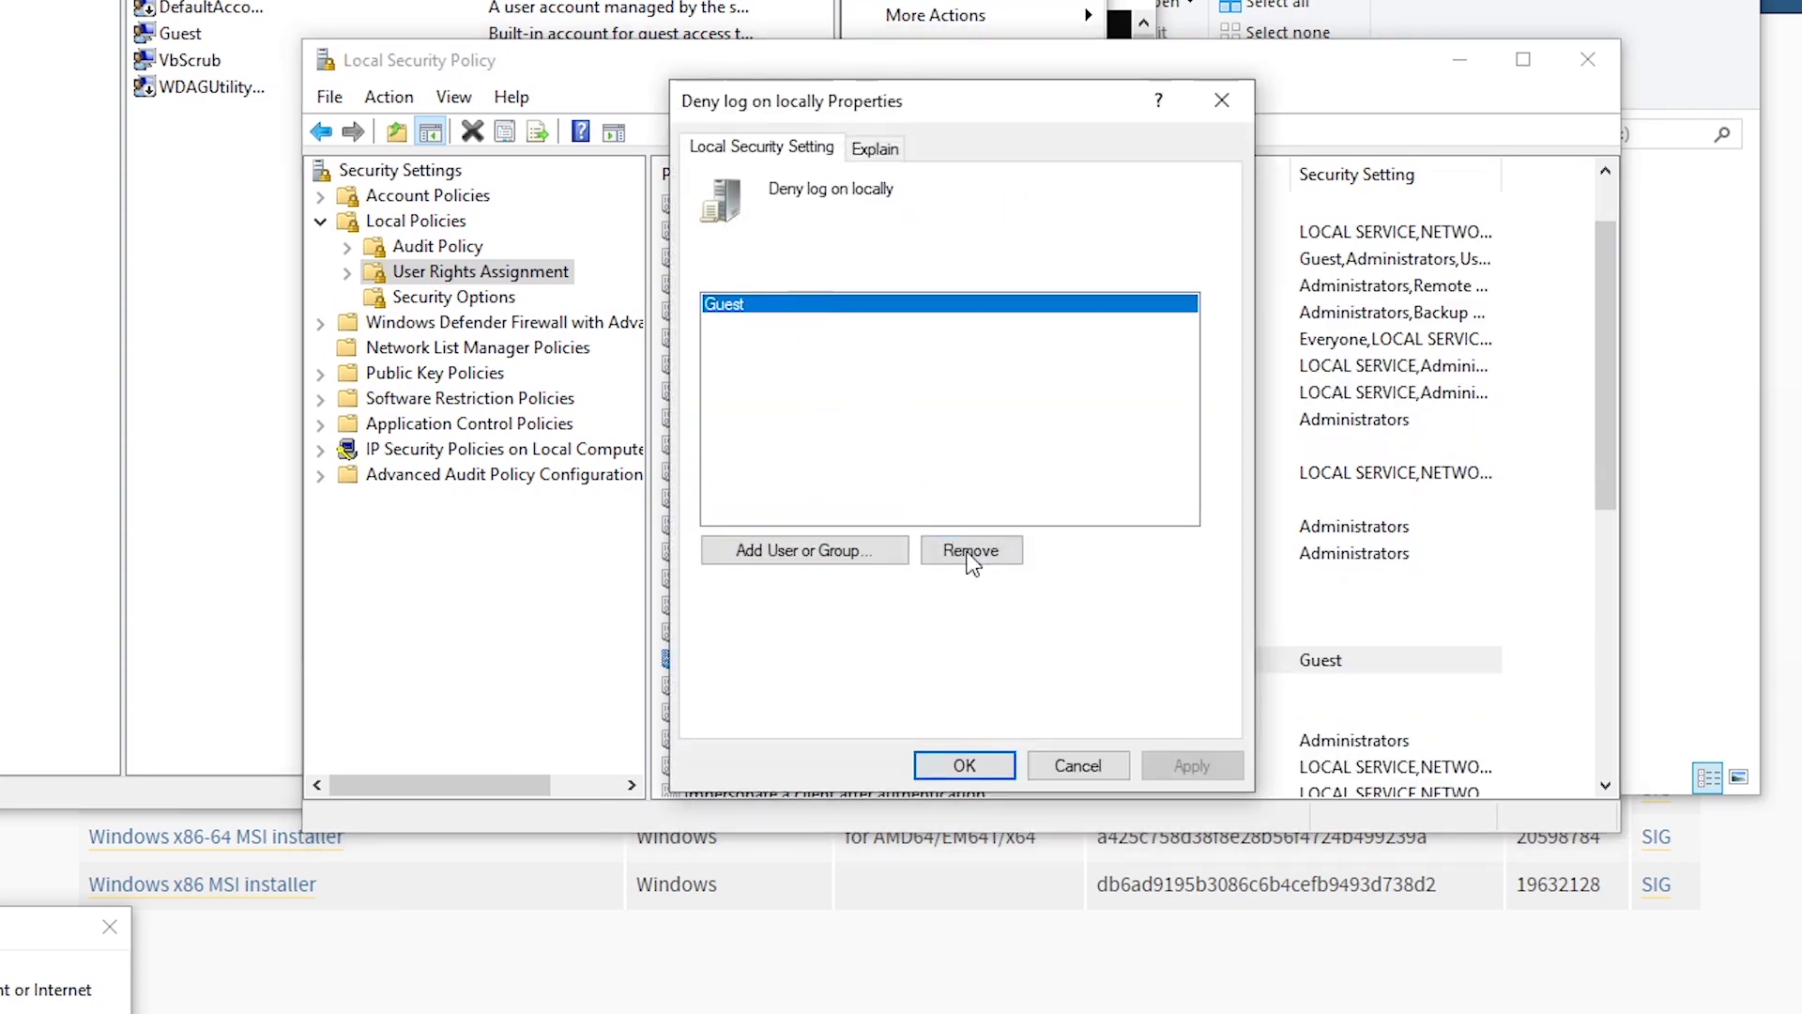
pyautogui.click(971, 550)
pyautogui.click(1173, 767)
pyautogui.click(1077, 765)
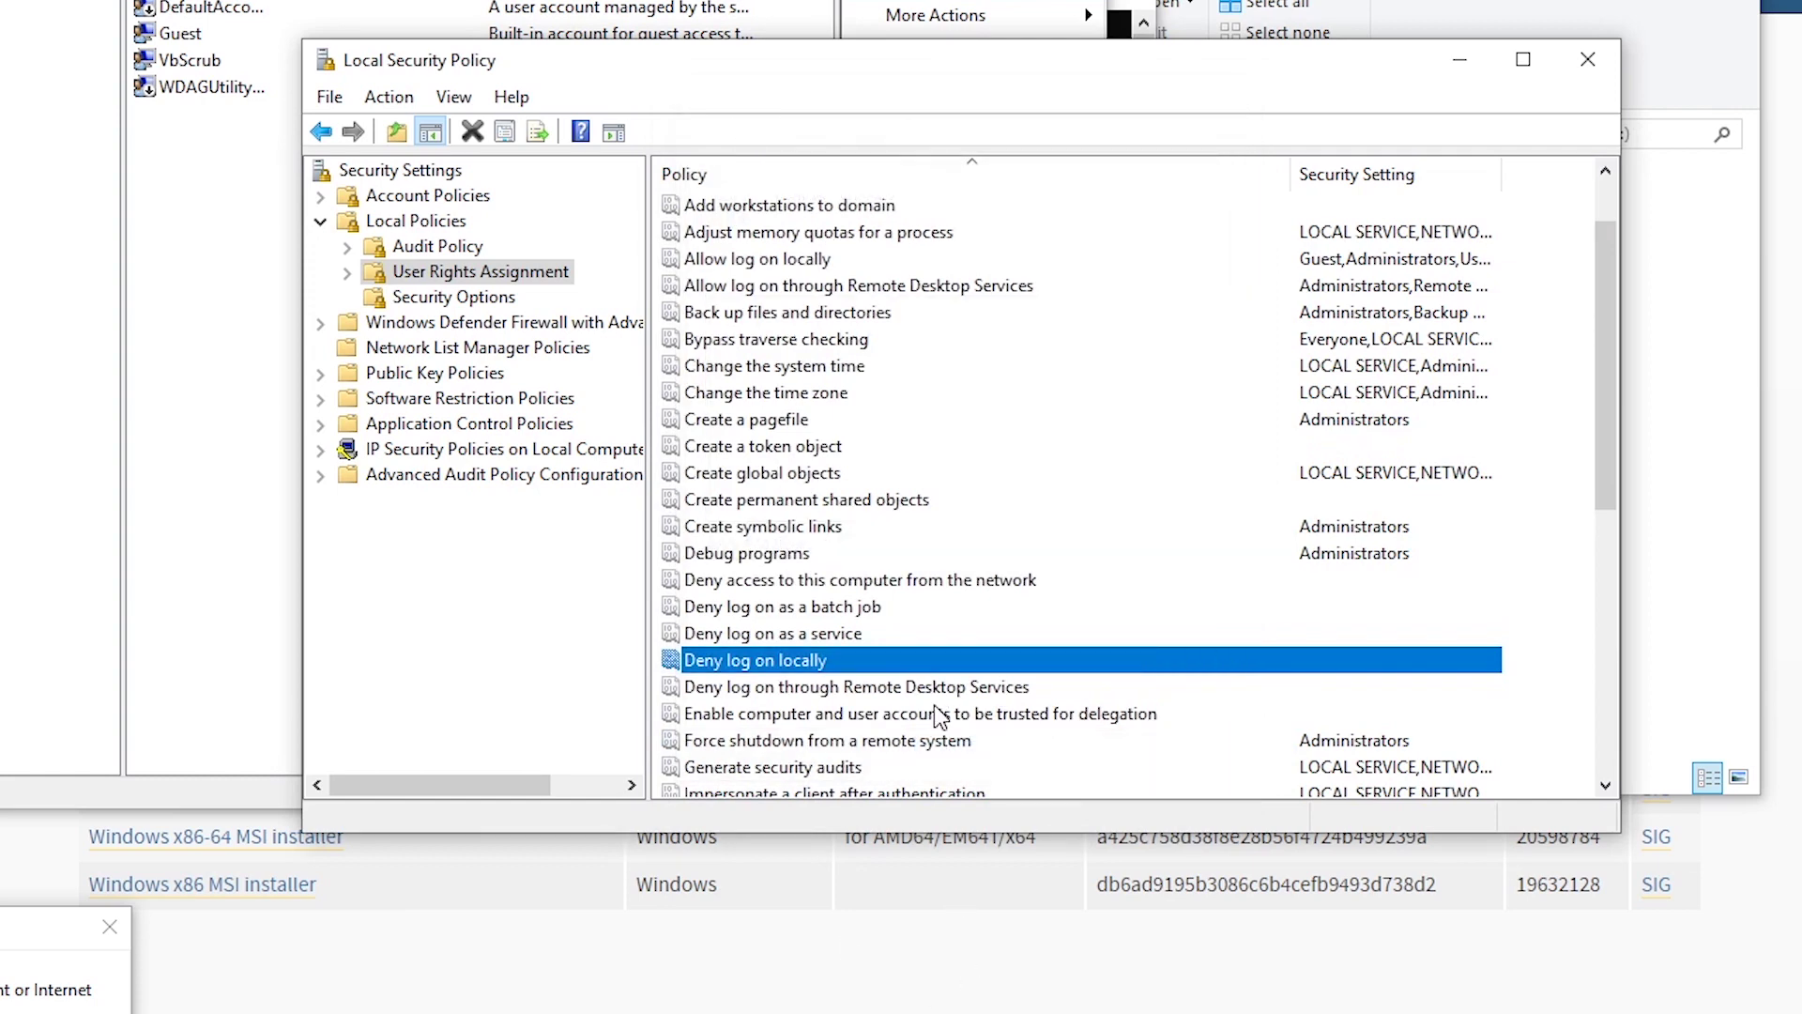
# Refresh the group policy by running gpupdate in the Command Prompt.
pyautogui.click(47, 991)
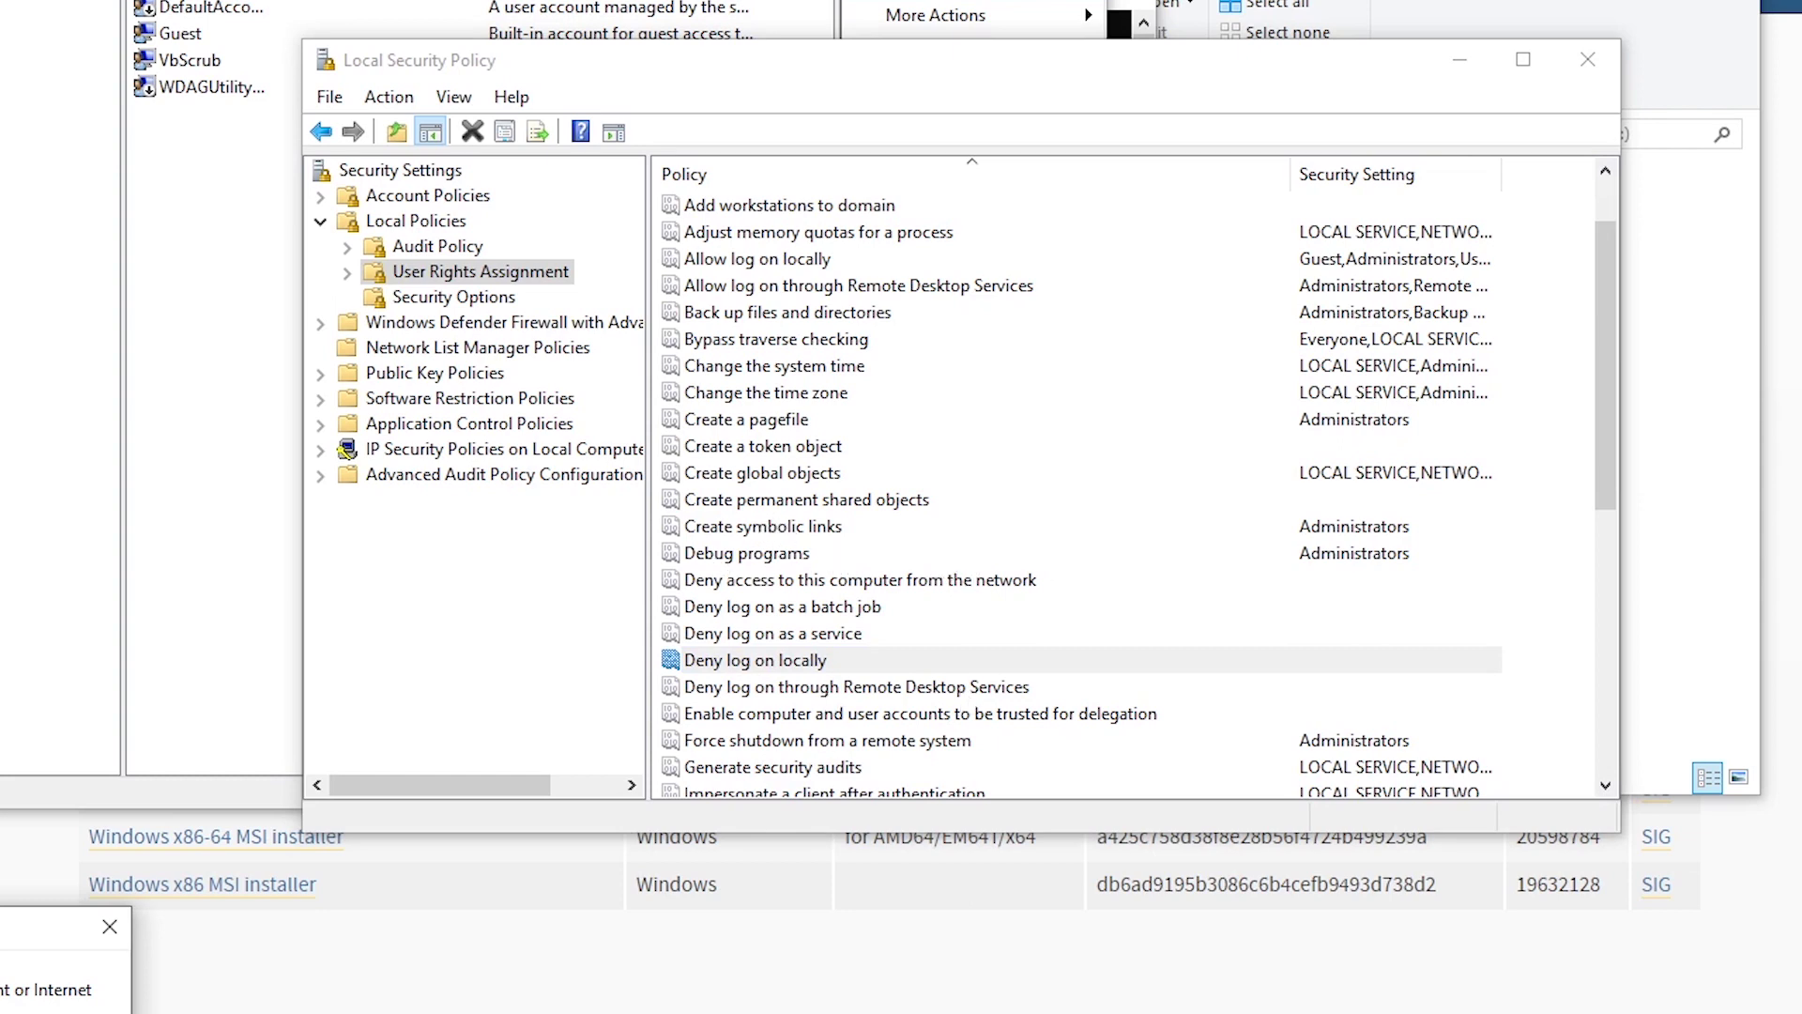
pyautogui.press('Return')
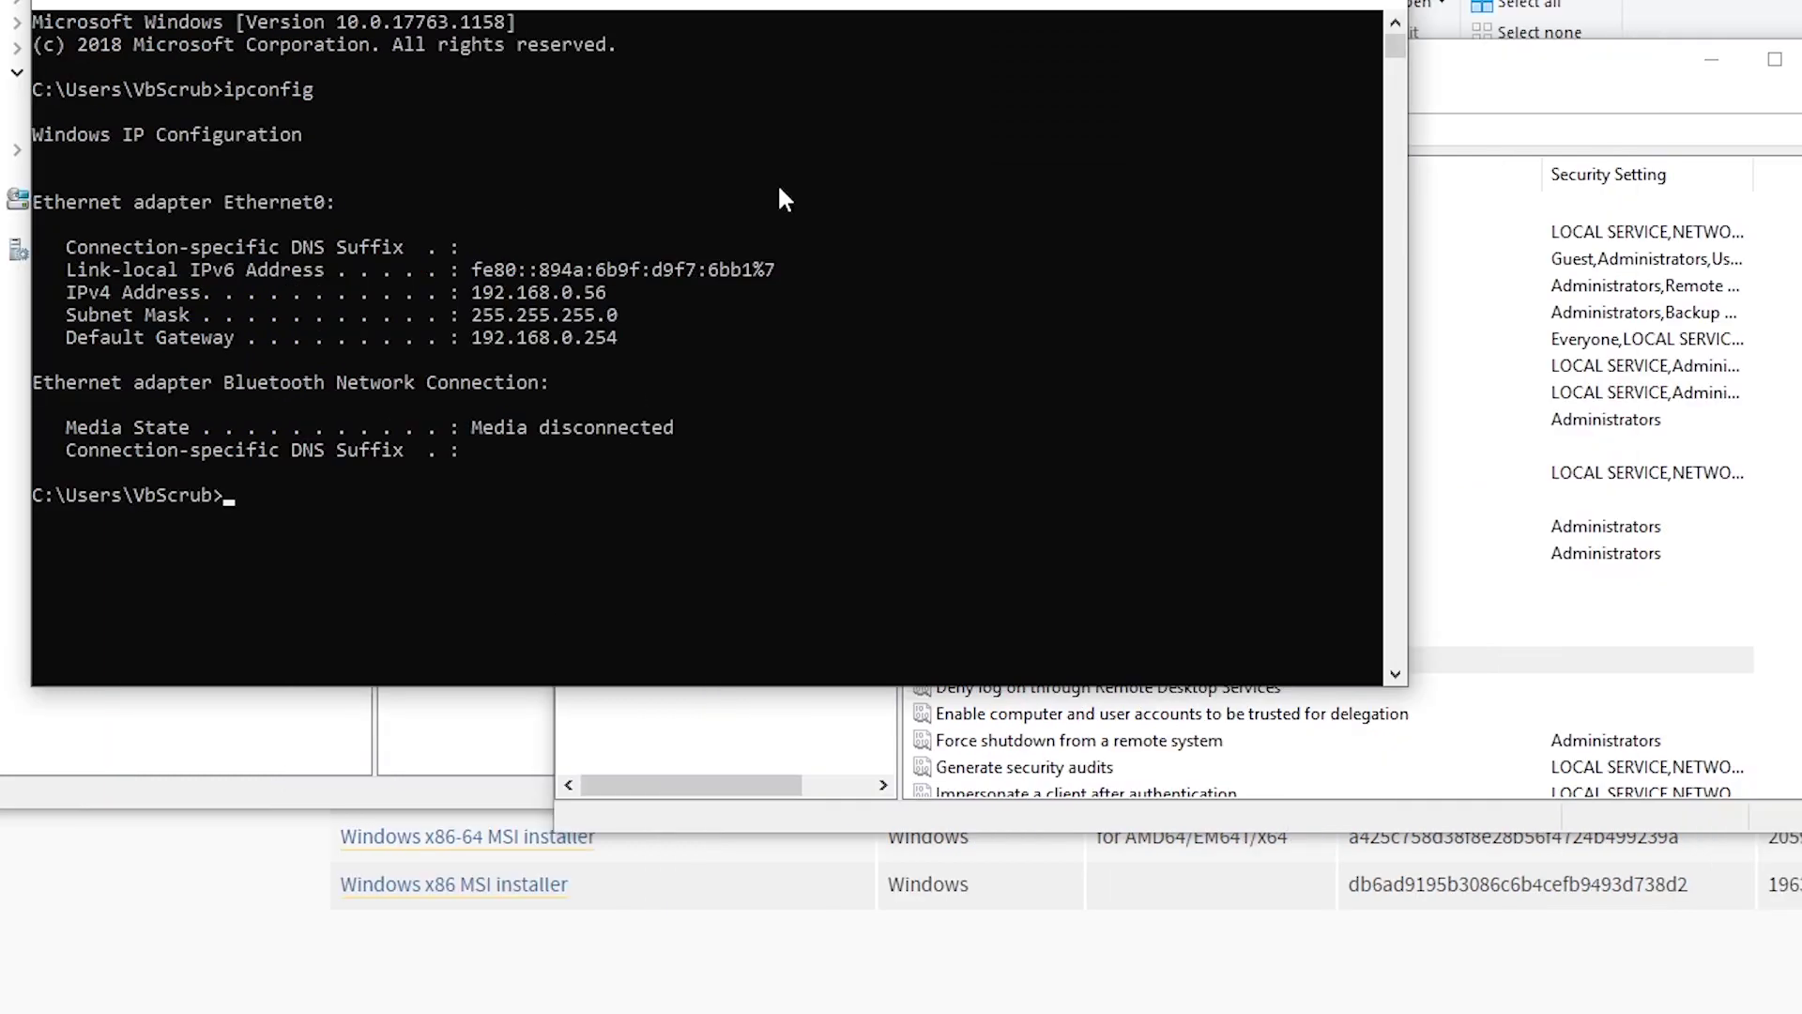
pyautogui.write('gpupdate')
pyautogui.press('Return')
pyautogui.moveTo(586, 2); pyautogui.dragTo(885, 0)
pyautogui.click(993, 740)
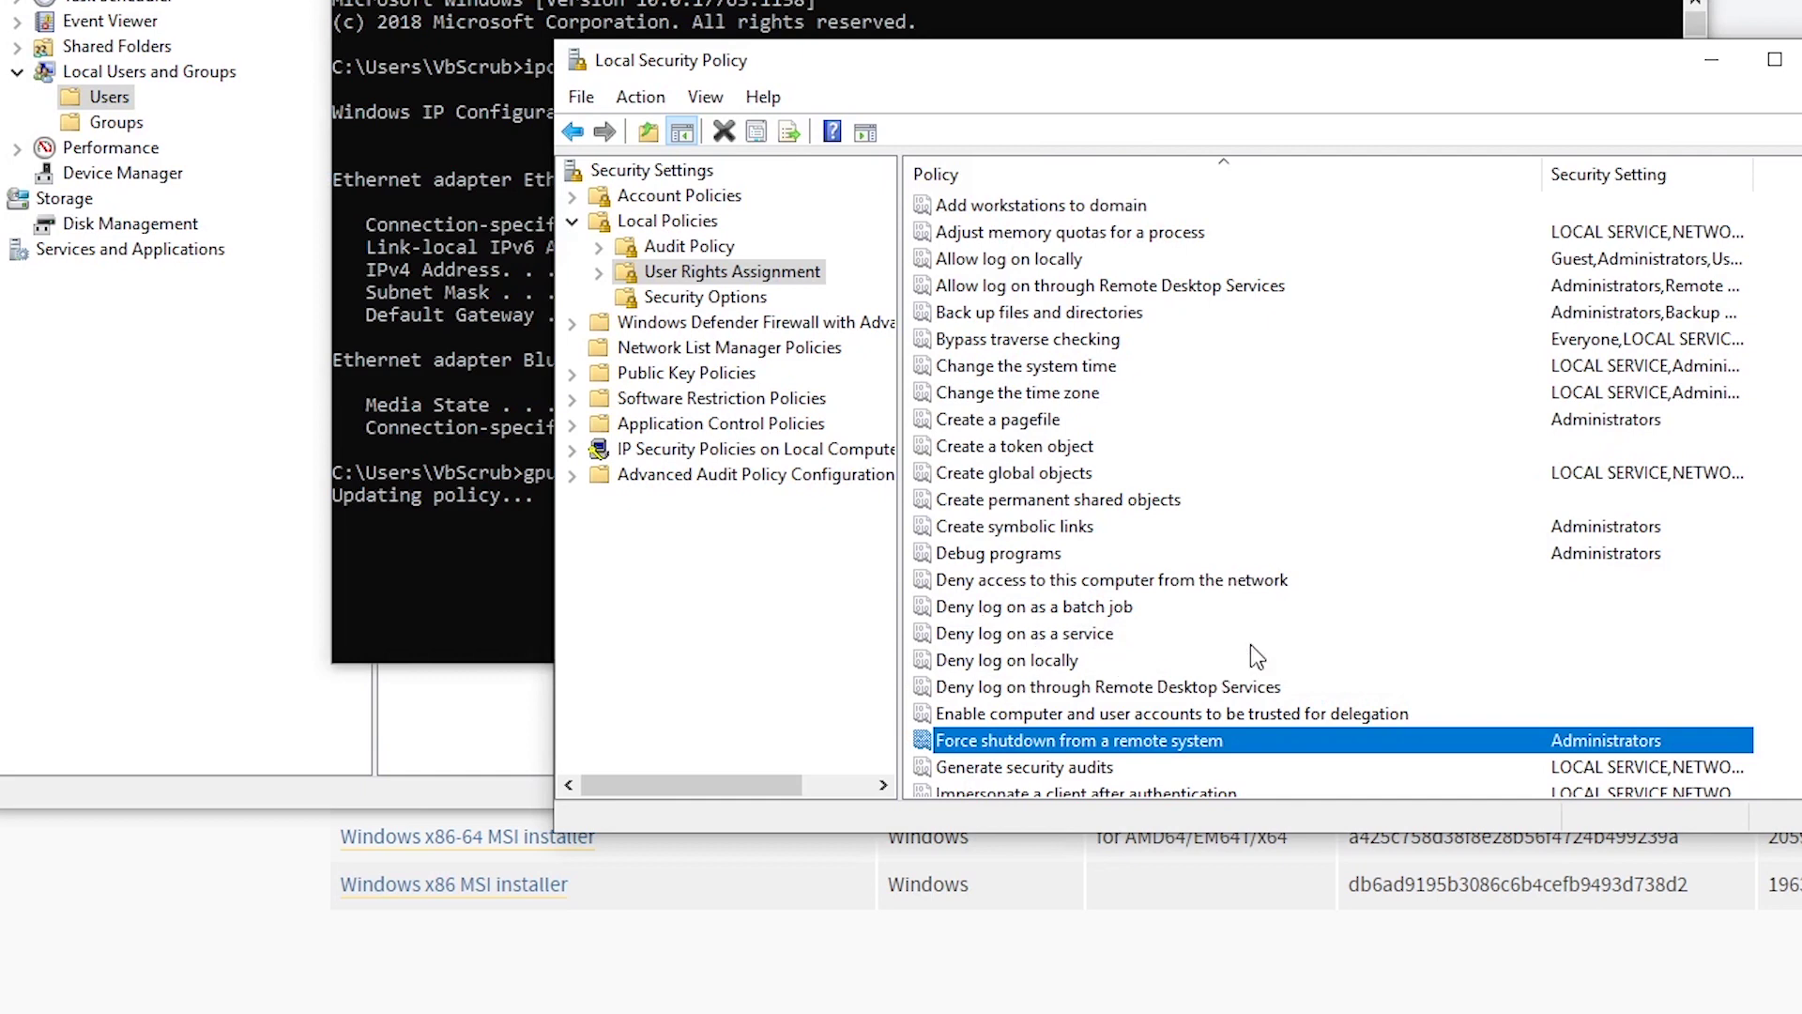
pyautogui.click(737, 35)
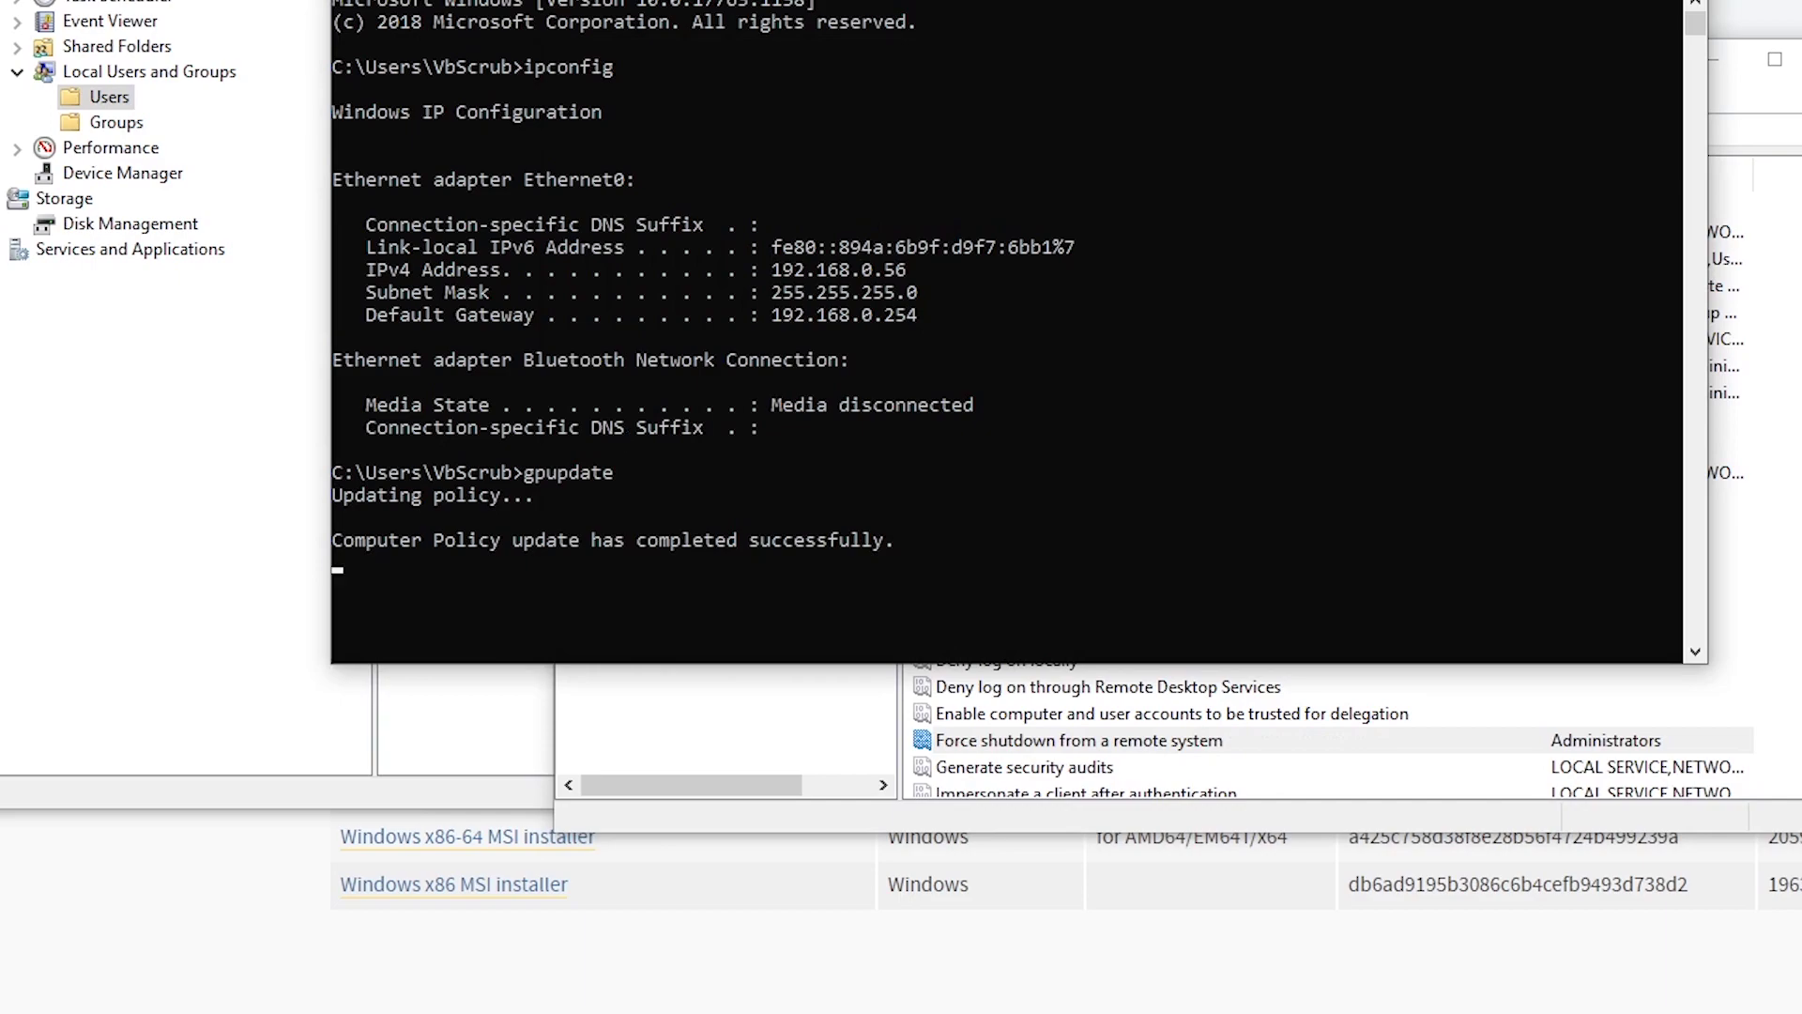
# Open the network path \\192.168.0.56\ from the host computer and enter its Shared folder.
pyautogui.press('super')
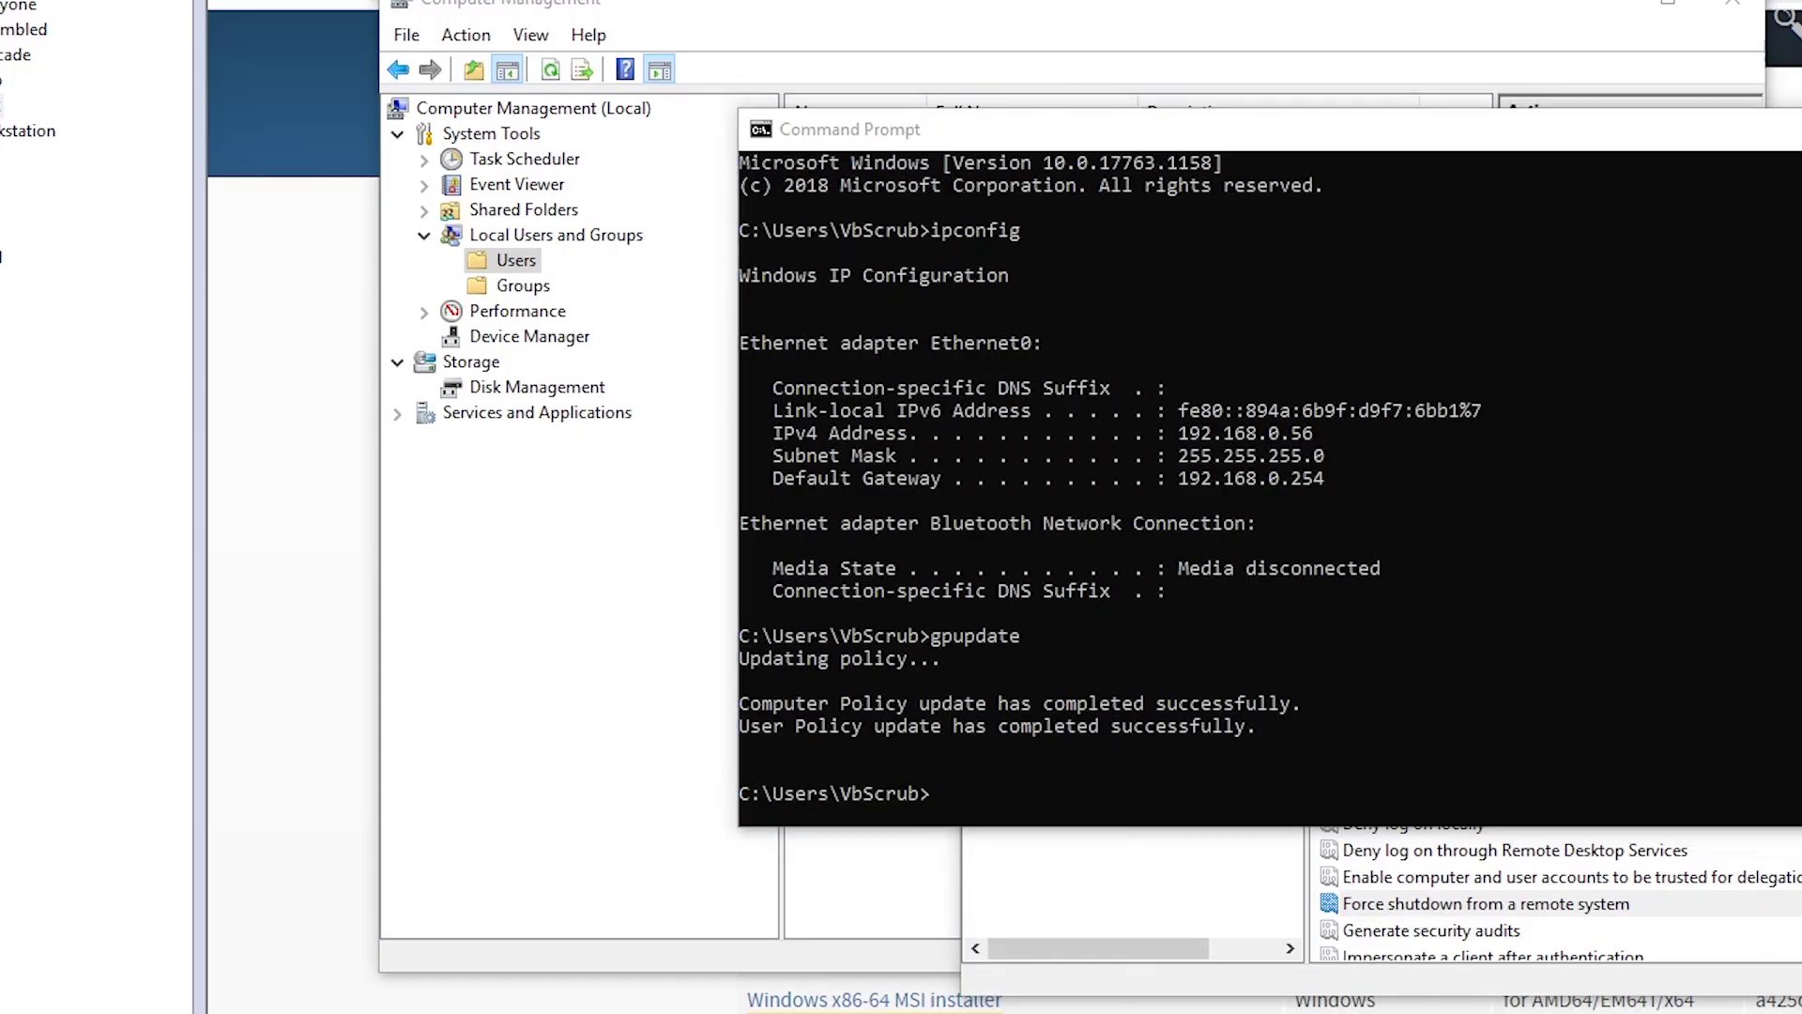
pyautogui.press('super+r')
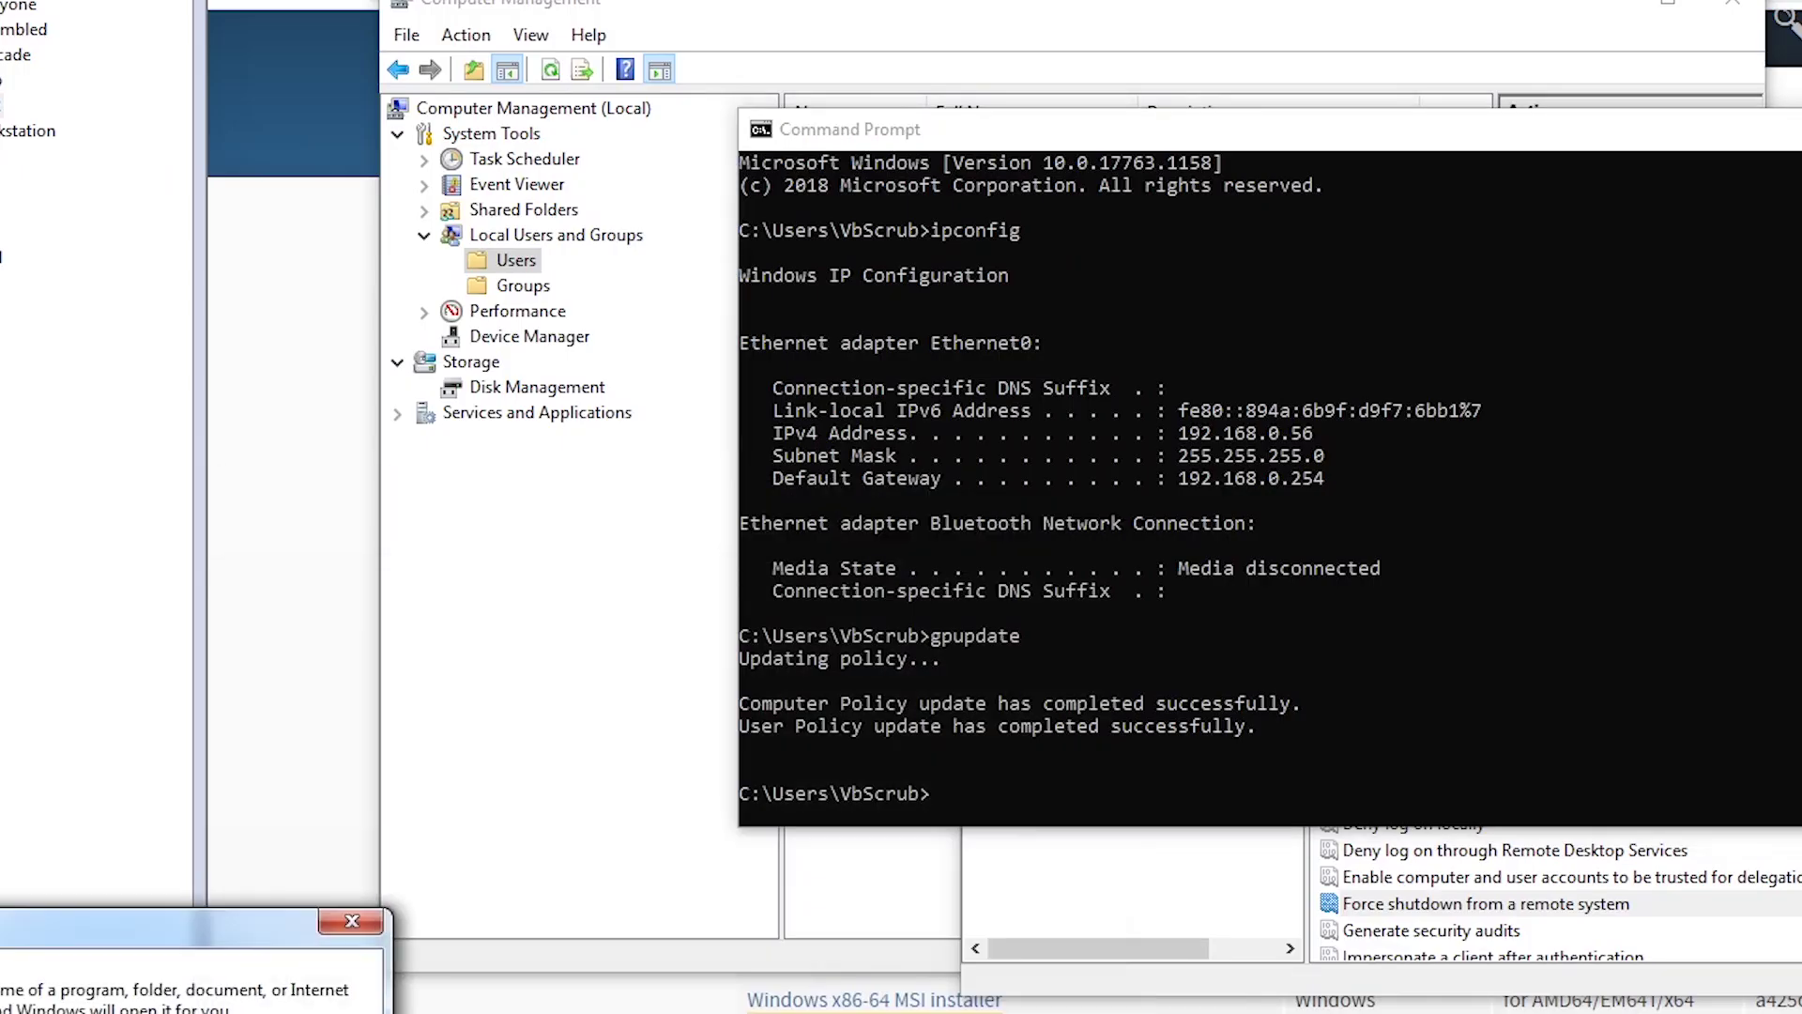
pyautogui.write('\\192.168.0.56\\')
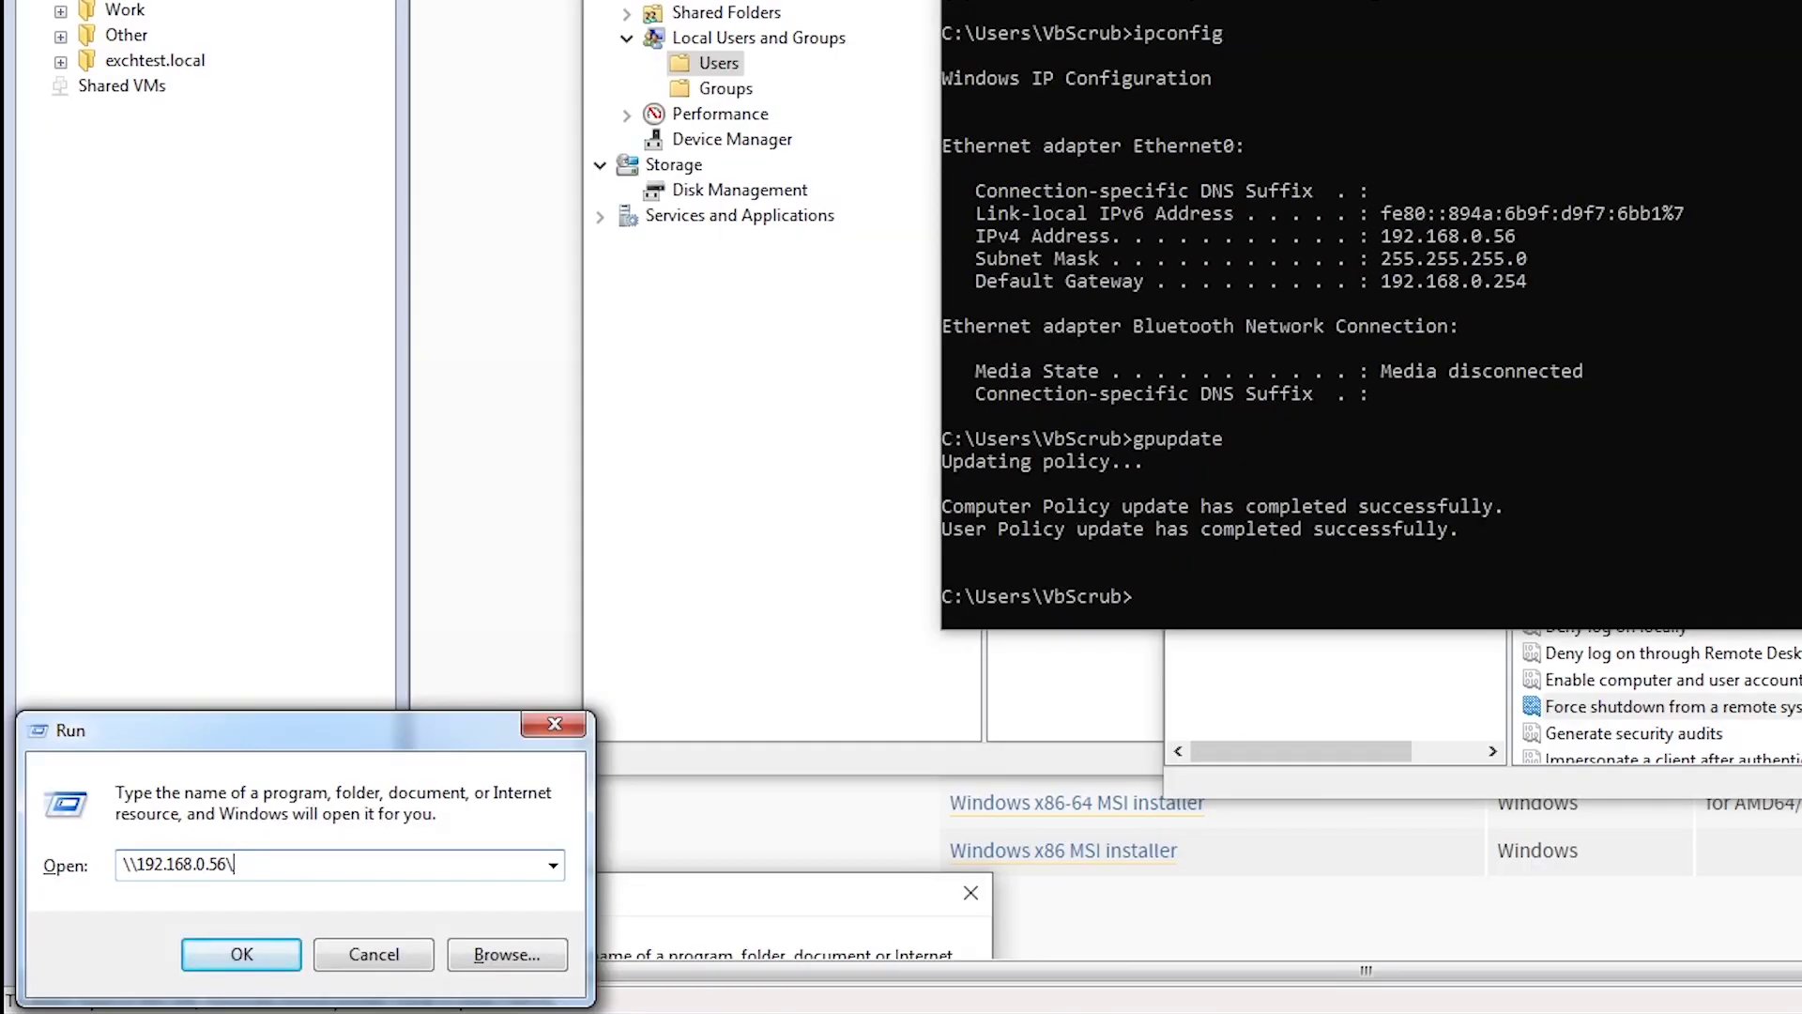
pyautogui.press('Return')
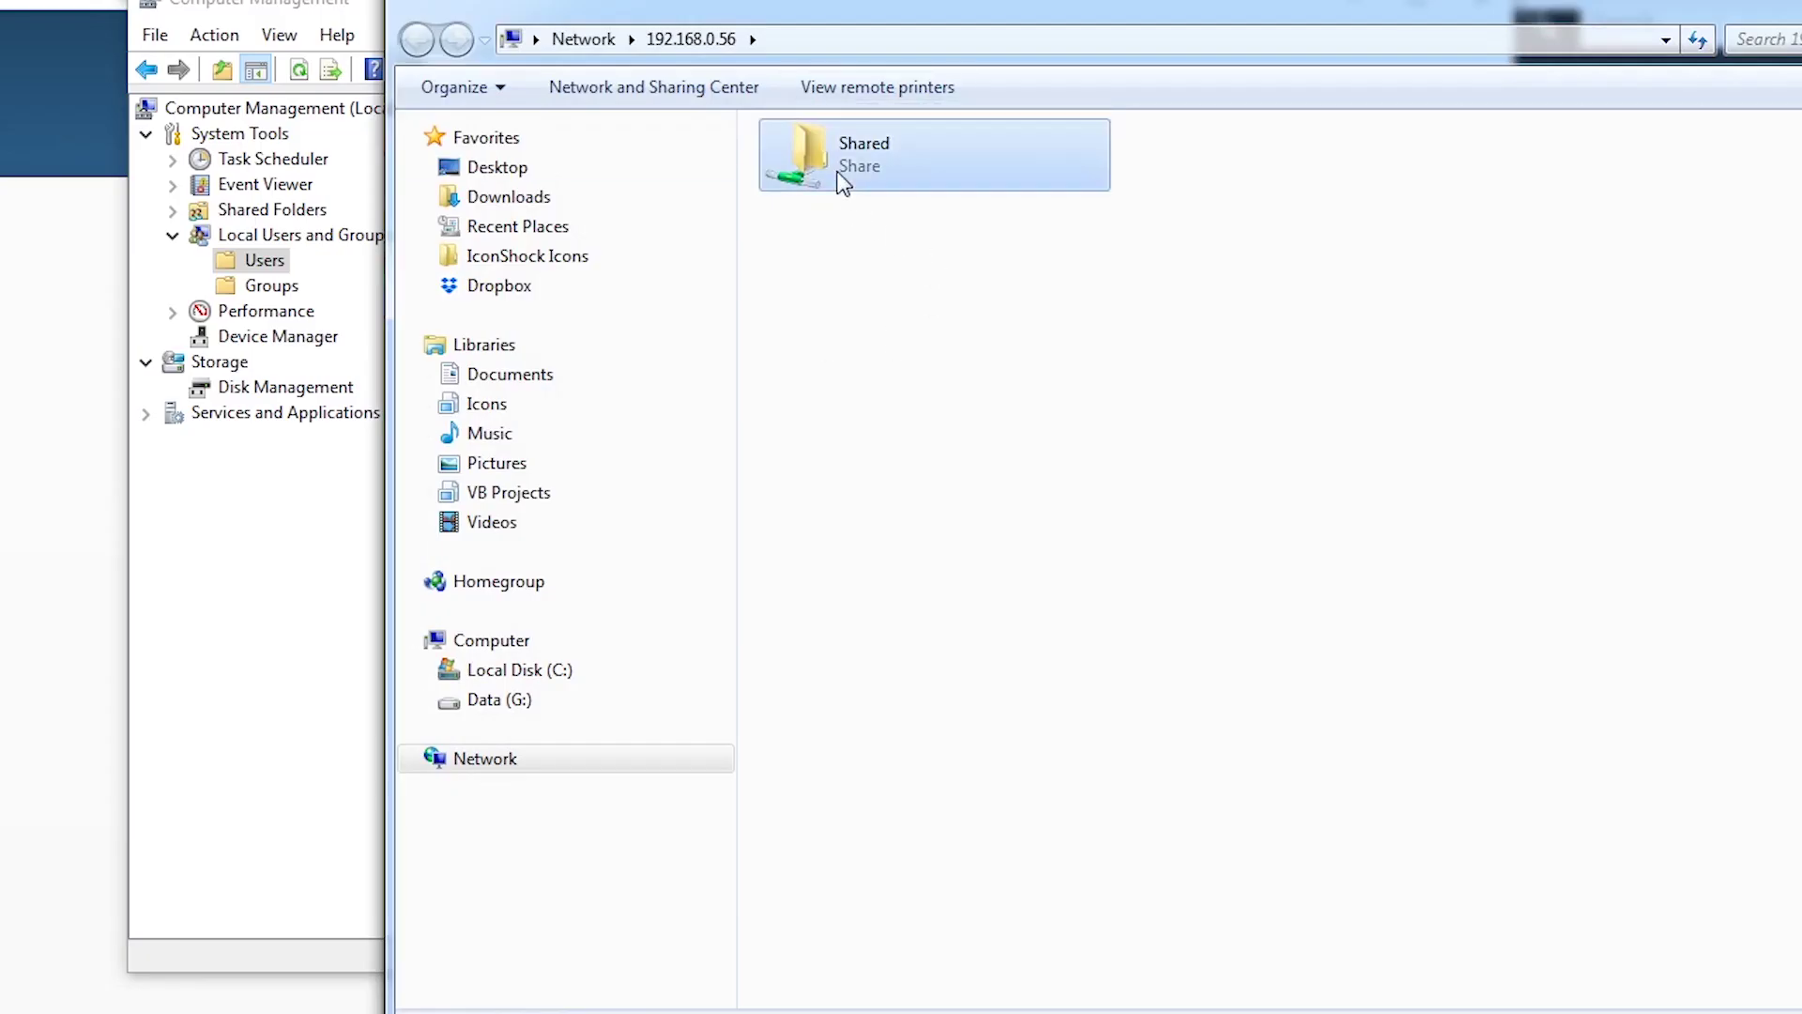
pyautogui.doubleClick(843, 184)
# Create a text document named dfg.txt in the network Shared folder.
pyautogui.rightClick(950, 434)
pyautogui.moveTo(1104, 850)
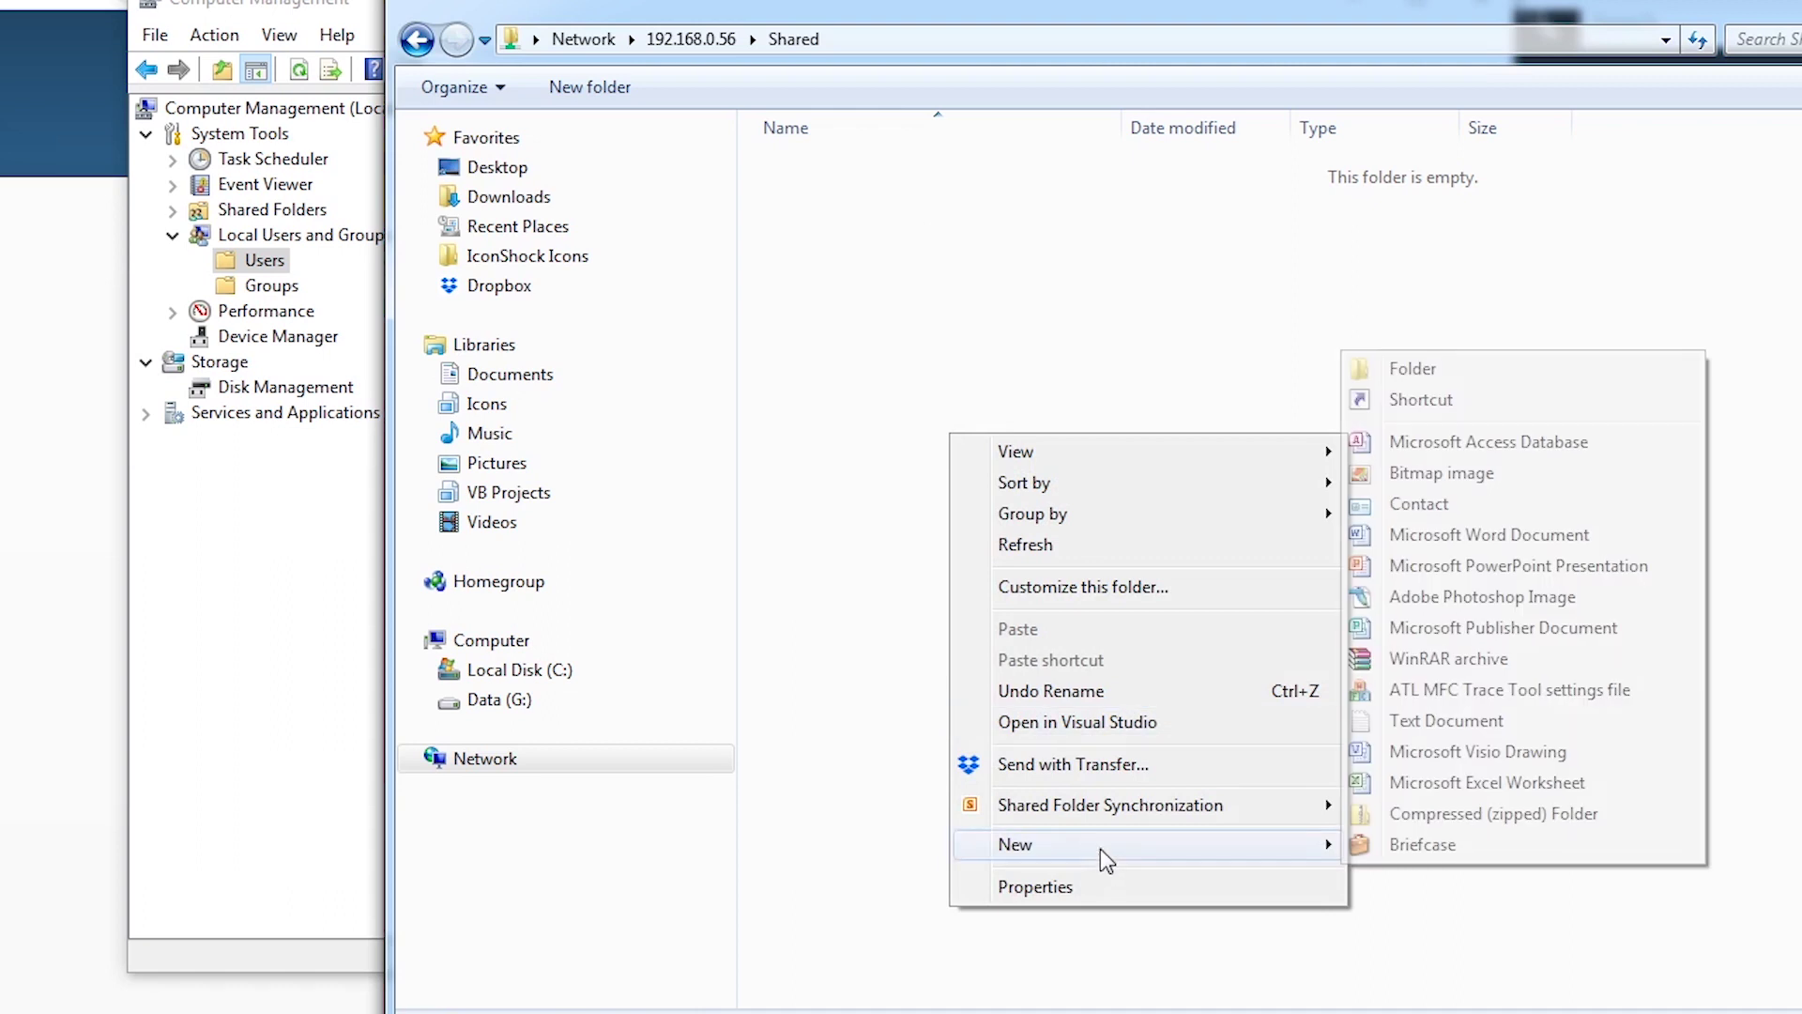
pyautogui.click(1446, 721)
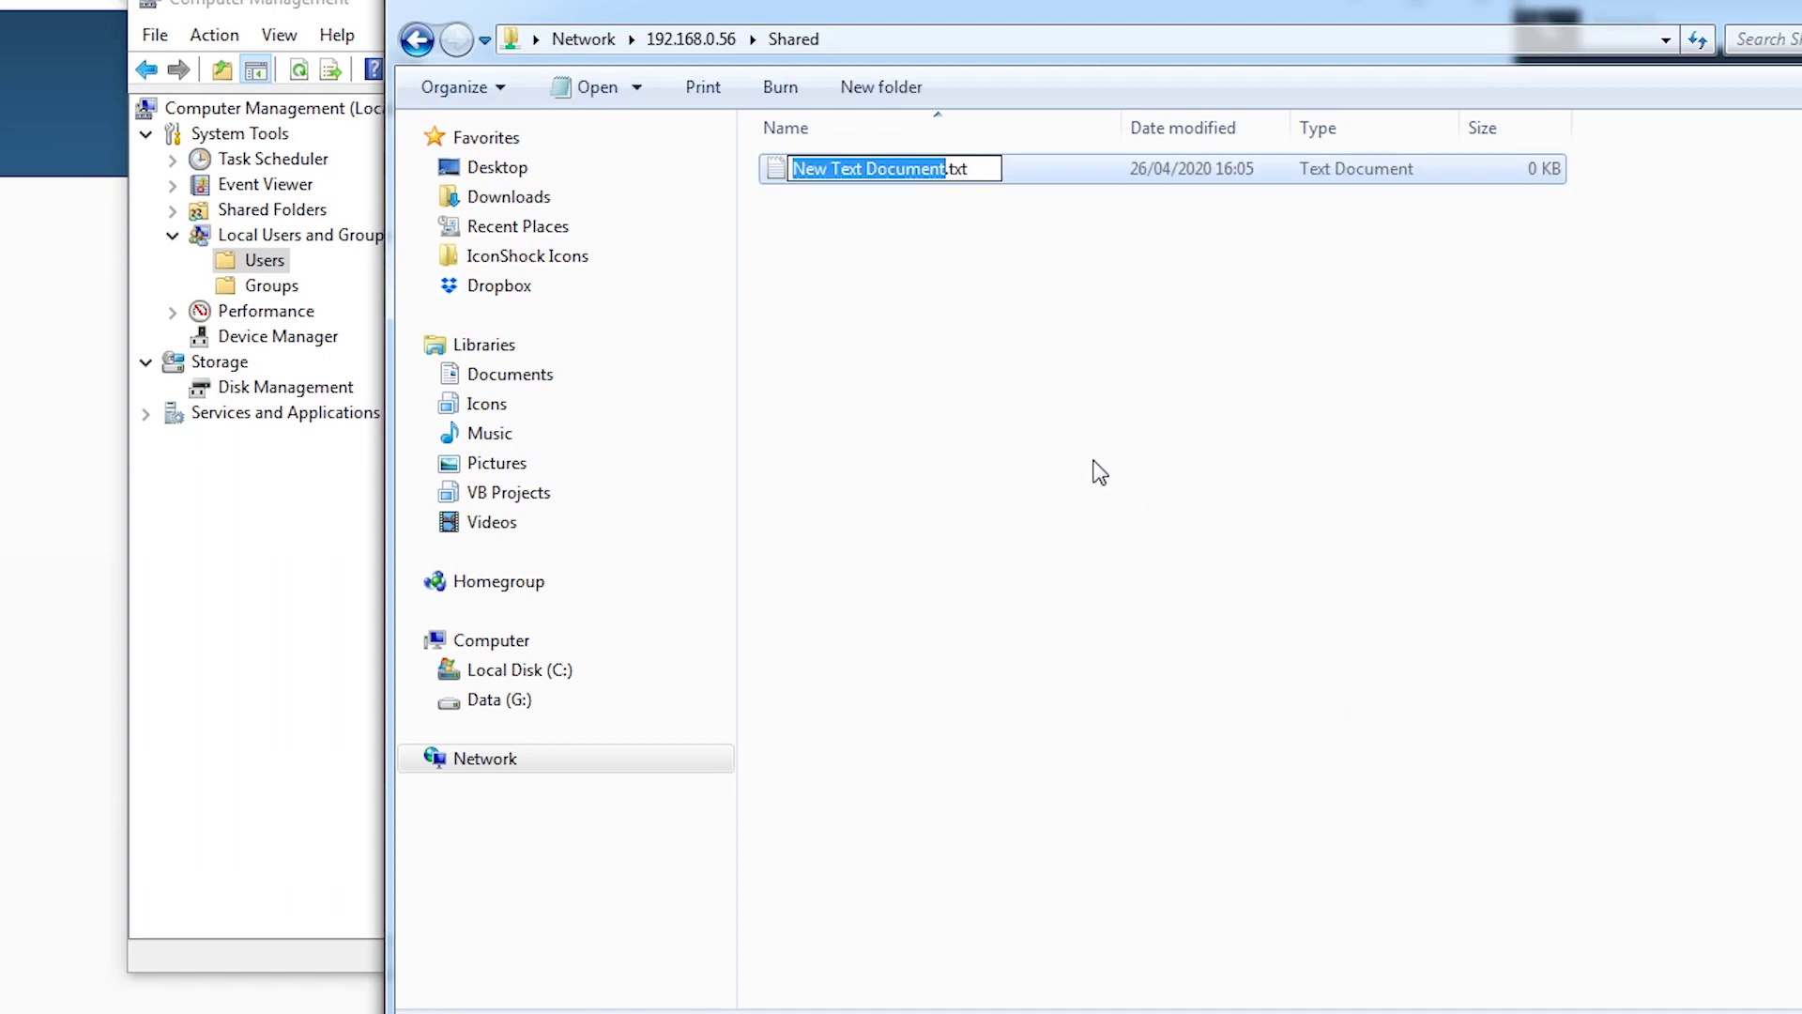
pyautogui.write('dfg')
pyautogui.press('Return')
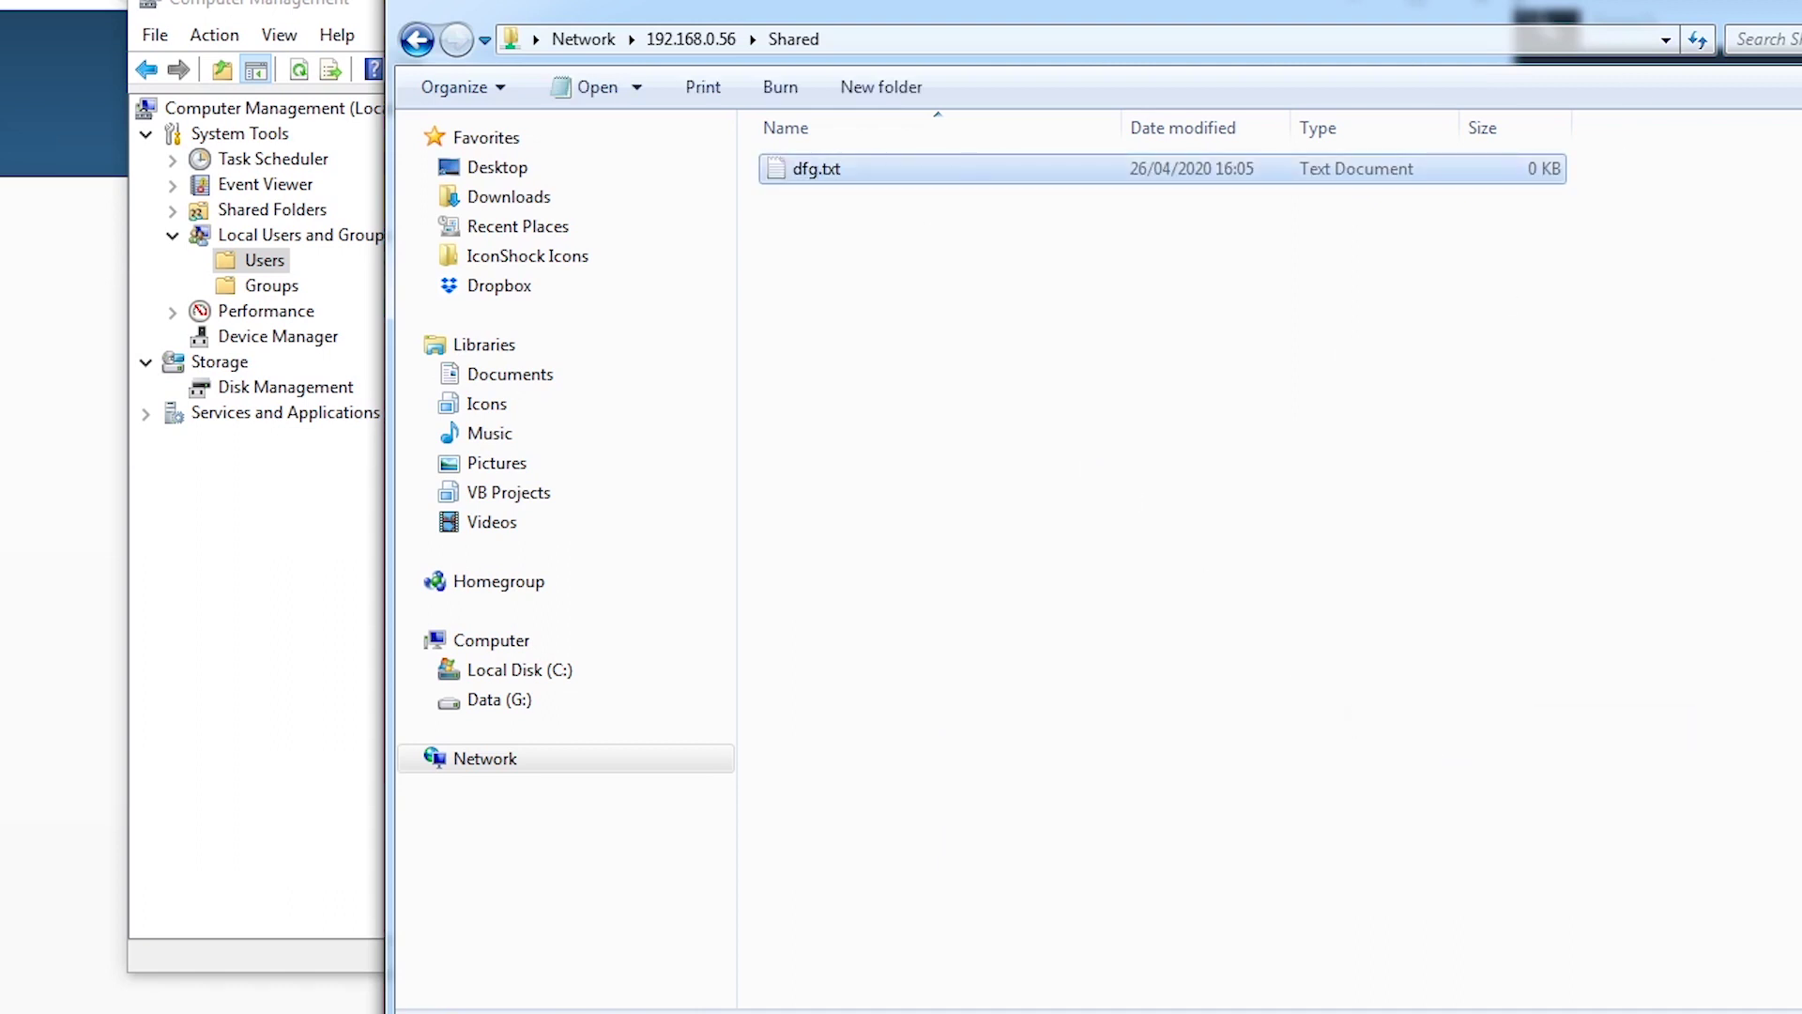
# Delete the test file dfg.txt from the network Shared folder.
pyautogui.click(1131, 441)
pyautogui.click(826, 187)
pyautogui.press('Delete')
pyautogui.press('Return')
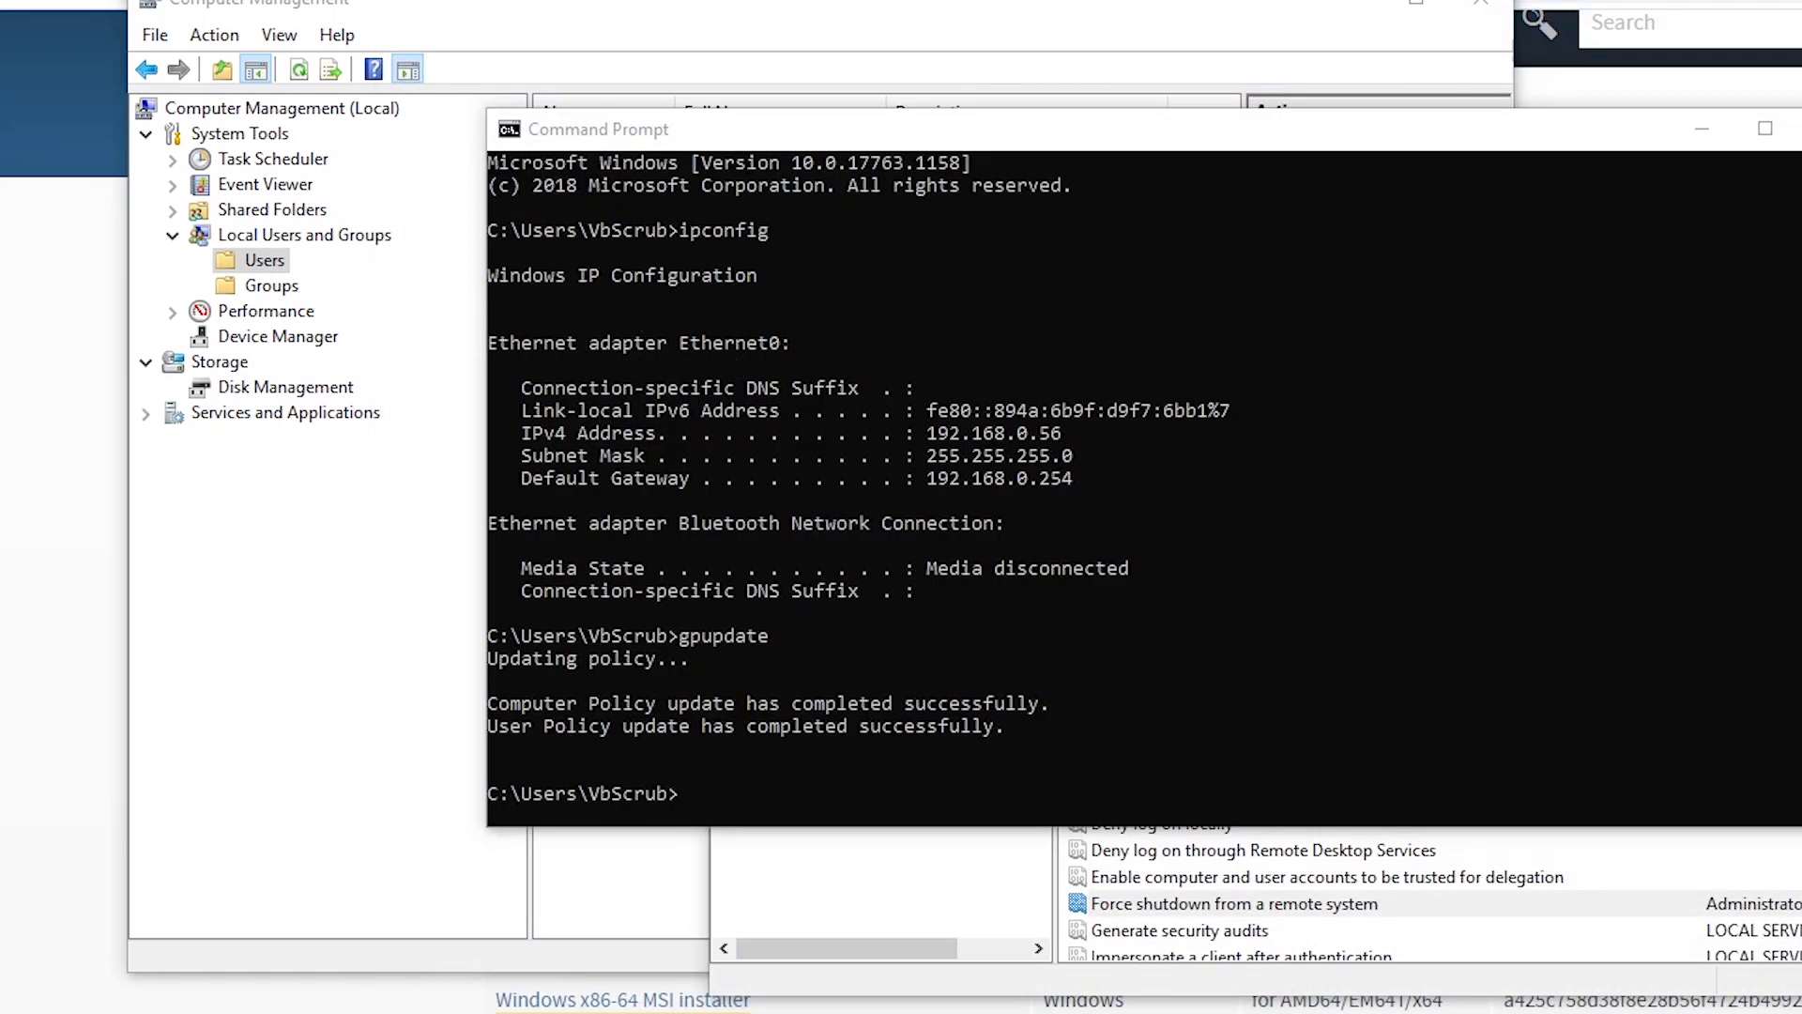
# Close the Local Security Policy, Command Prompt and Computer Management windows on the virtual machine.
pyautogui.click(1650, 87)
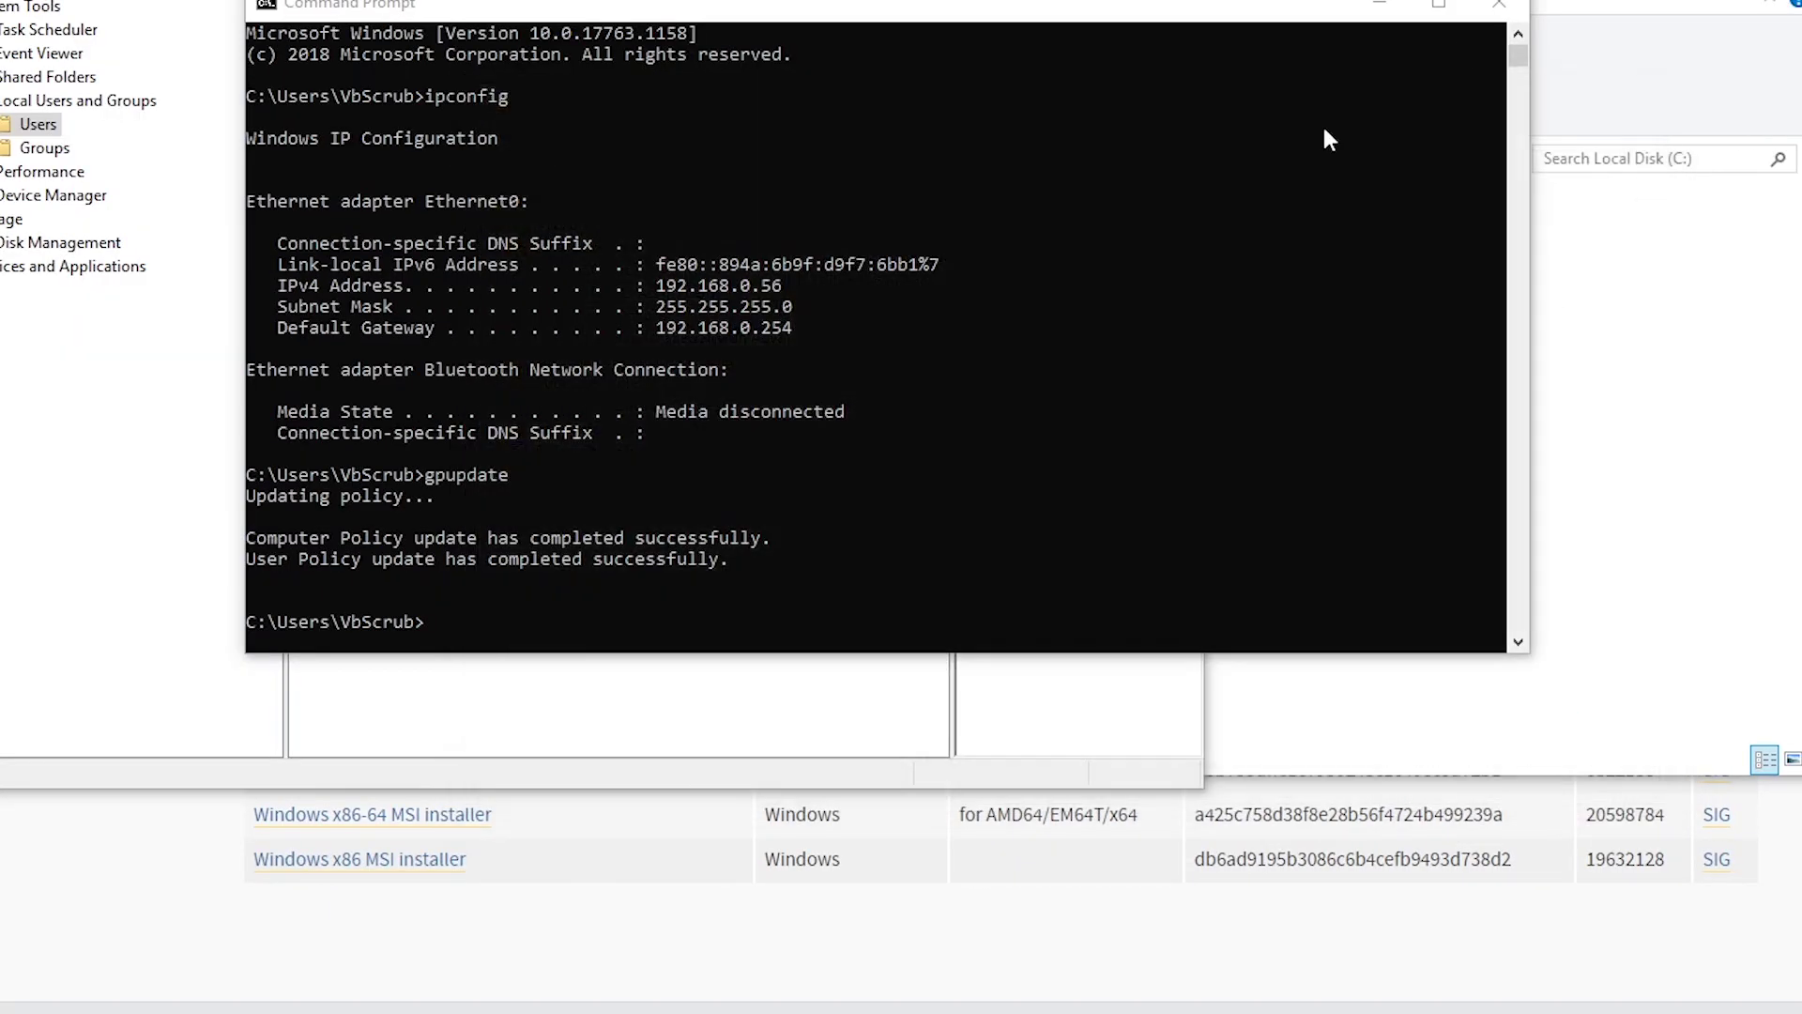
pyautogui.click(1501, 11)
pyautogui.click(1179, 0)
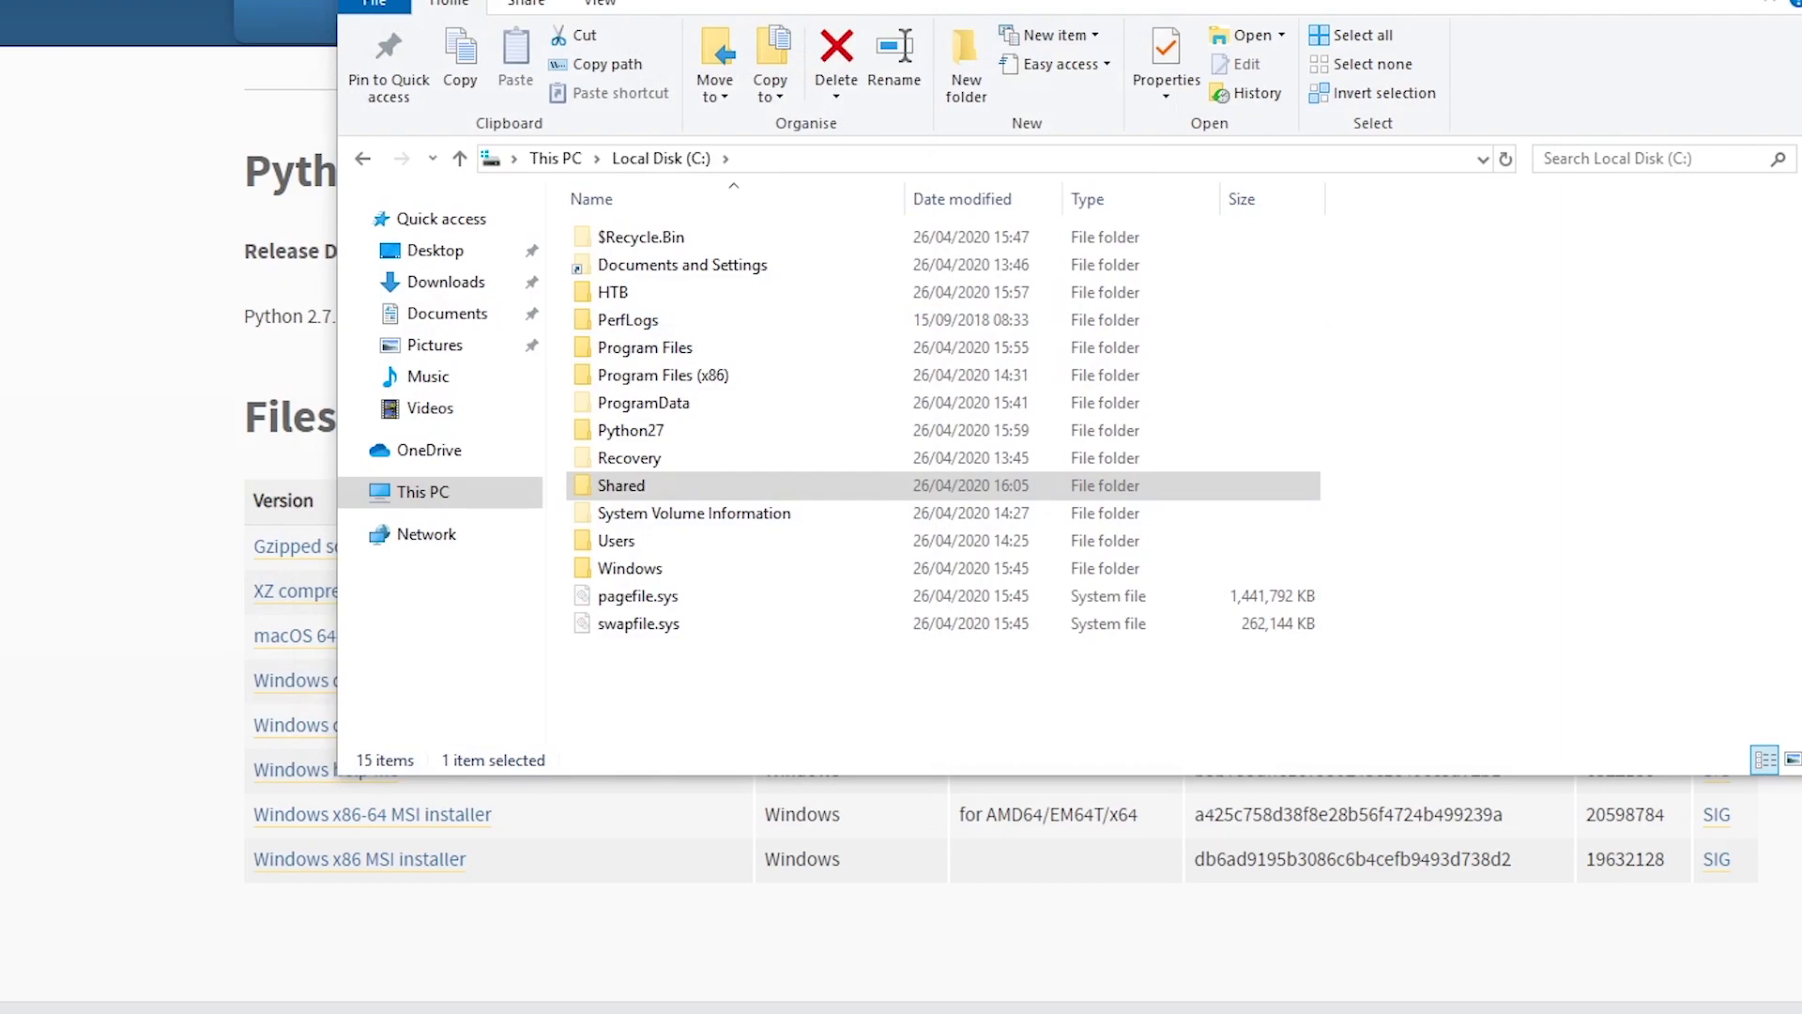
# Open an elevated Command Prompt, allowing it to make changes, and a second one with standard rights.
pyautogui.click(19, 981)
pyautogui.write('cmd')
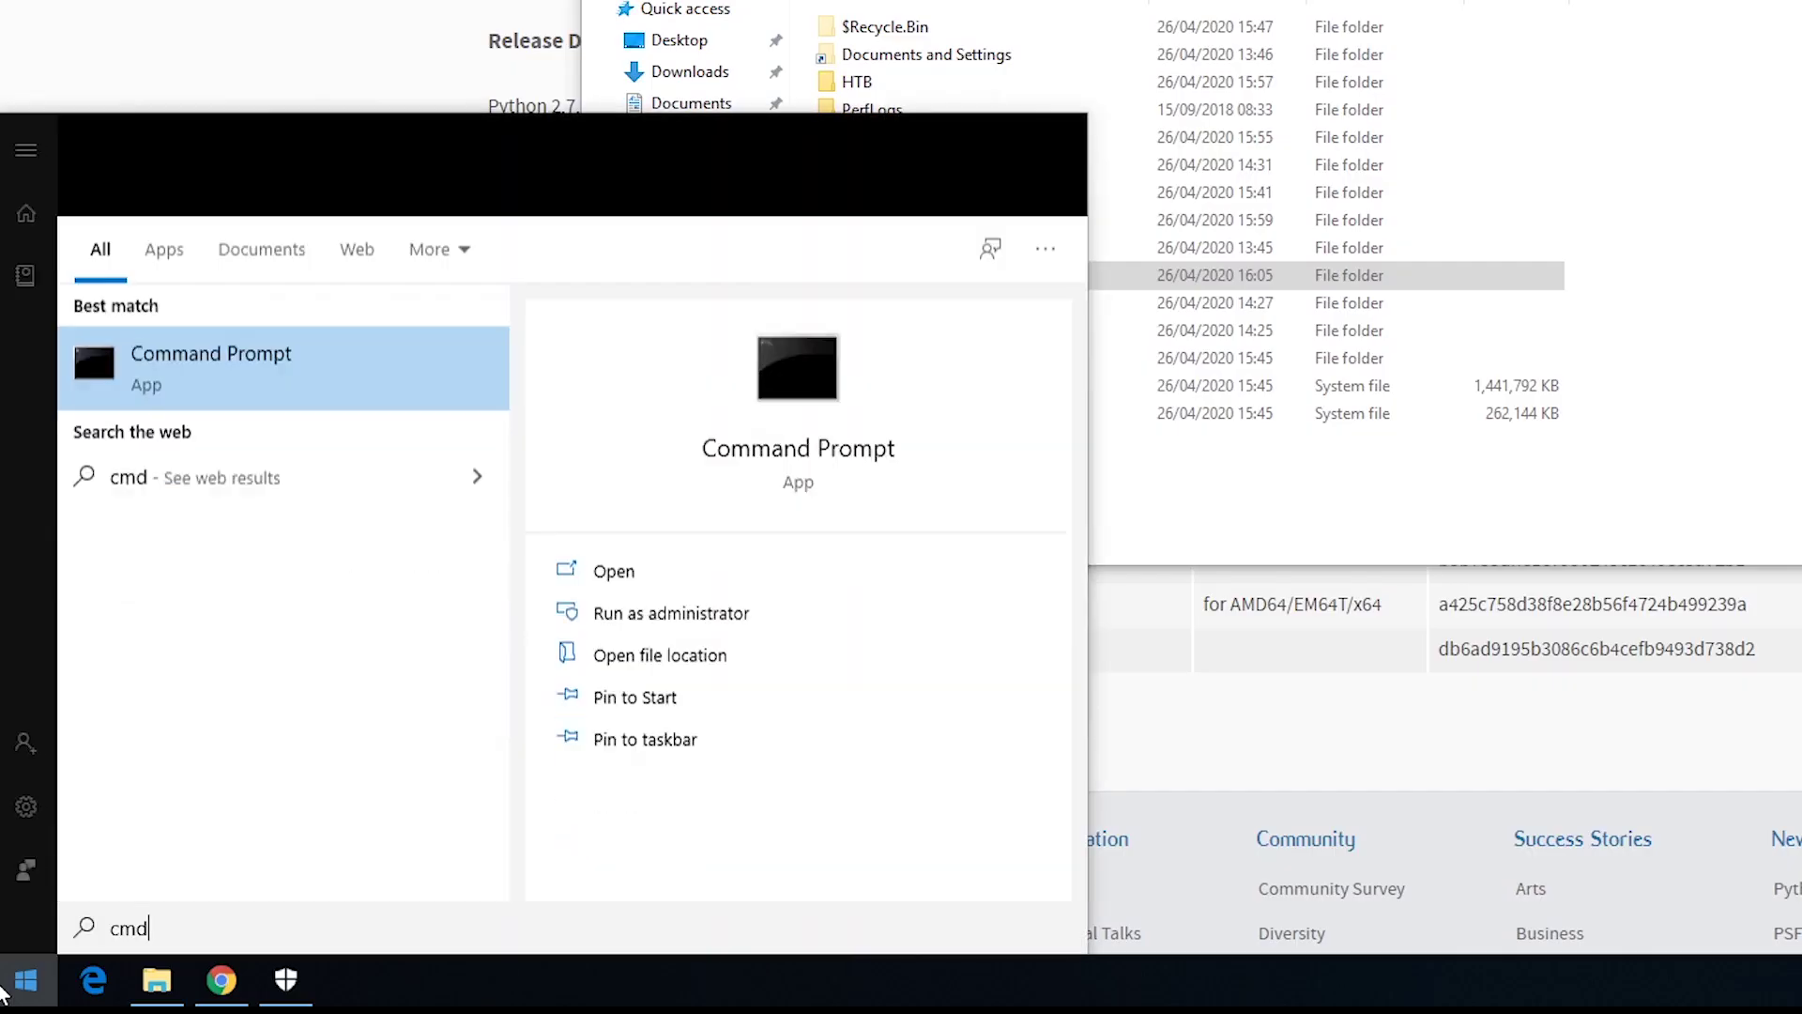
pyautogui.hotkey('ctrl', 'shift', 'Return')
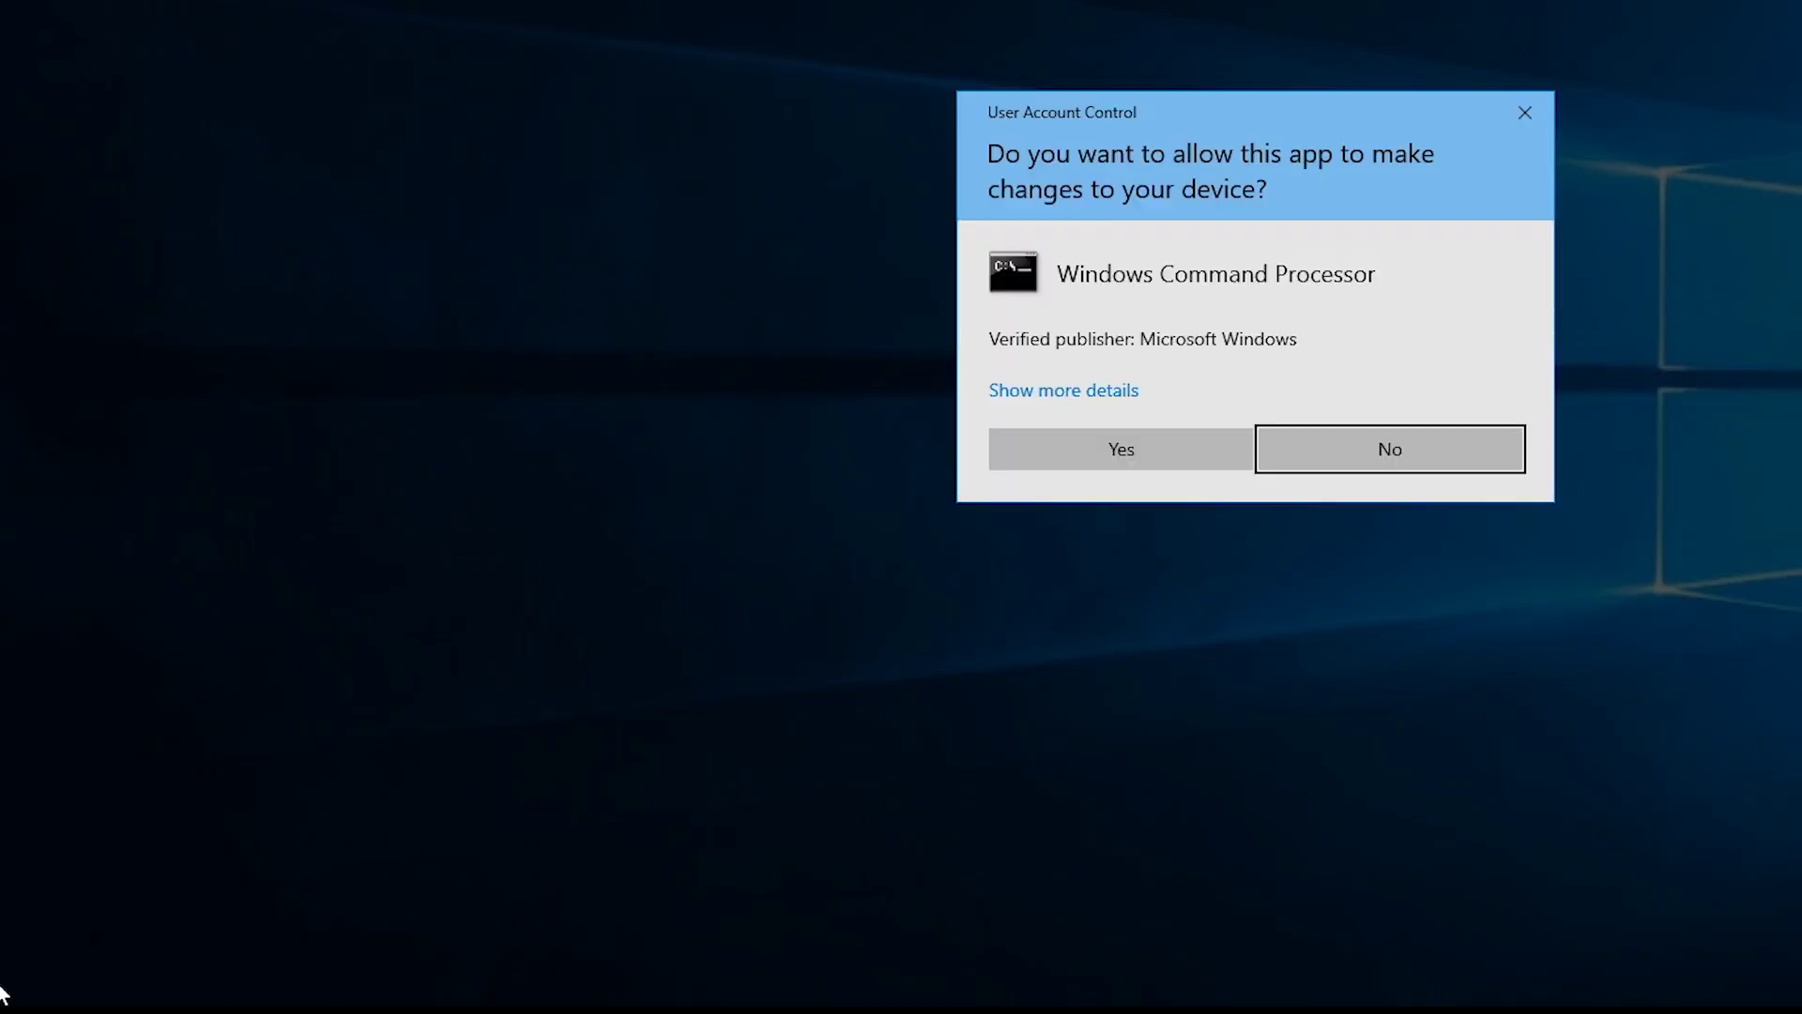
pyautogui.click(1066, 455)
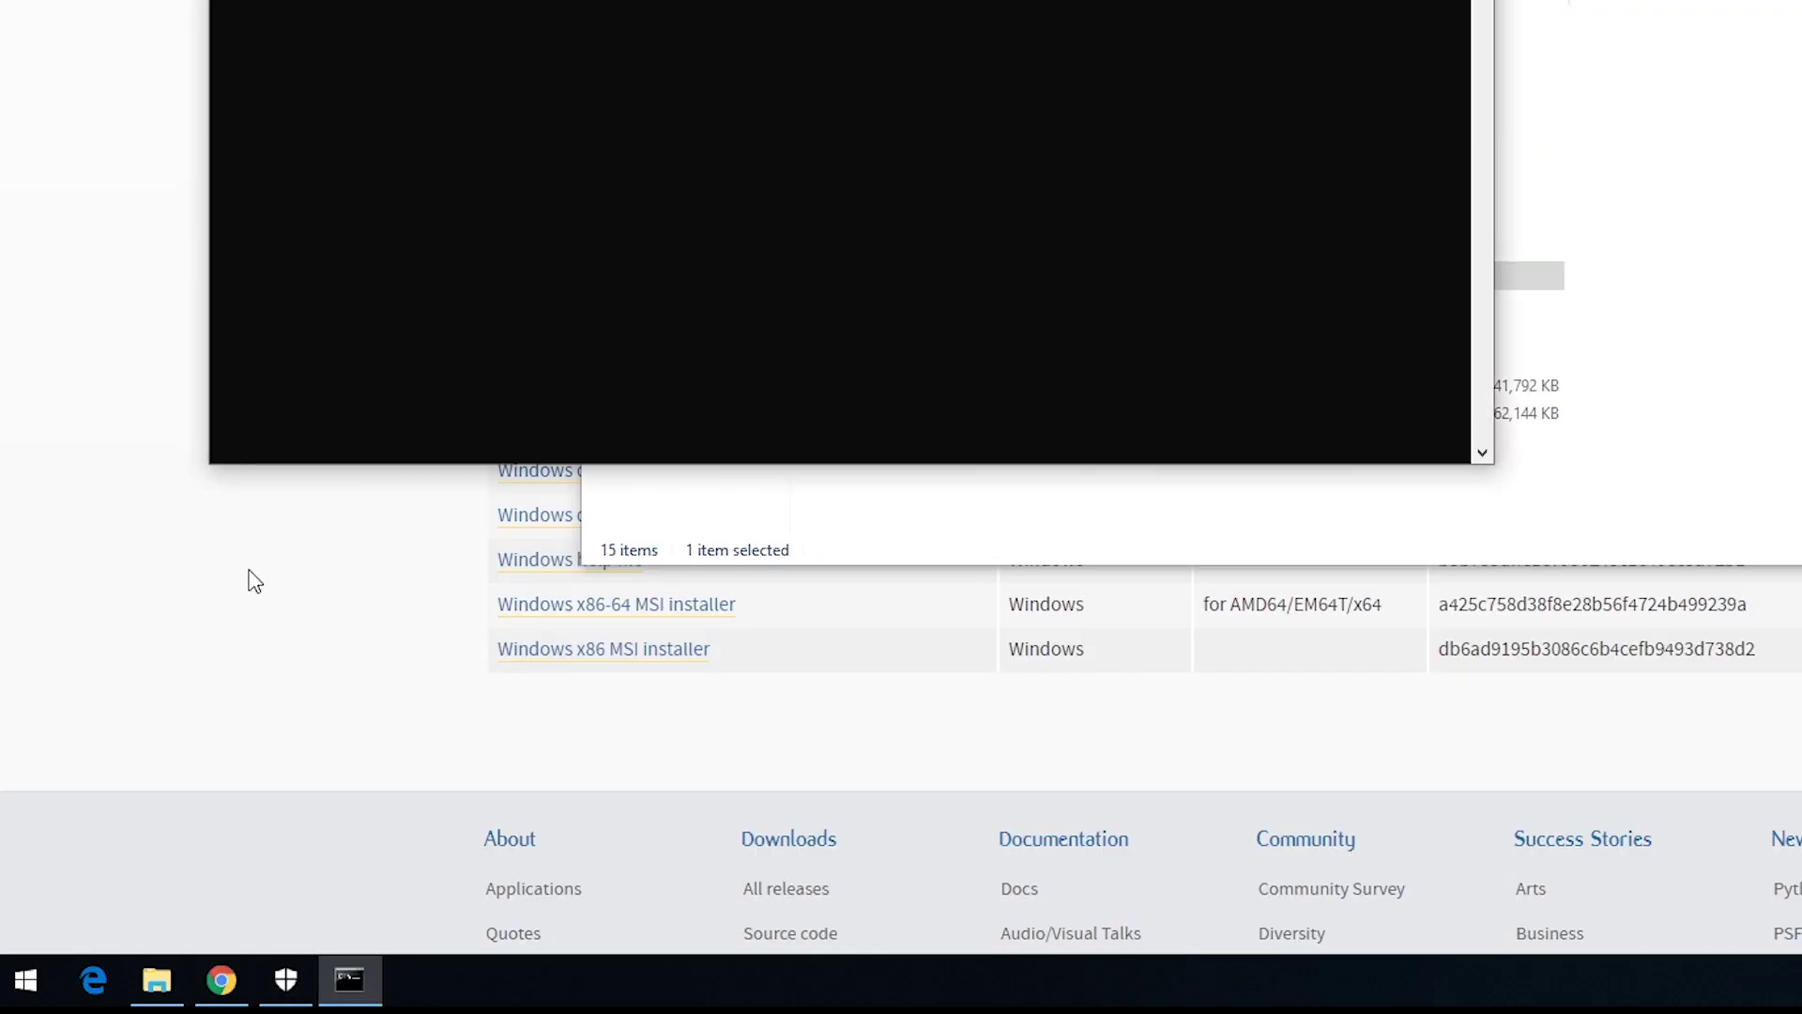
pyautogui.press('super')
pyautogui.write('cmd')
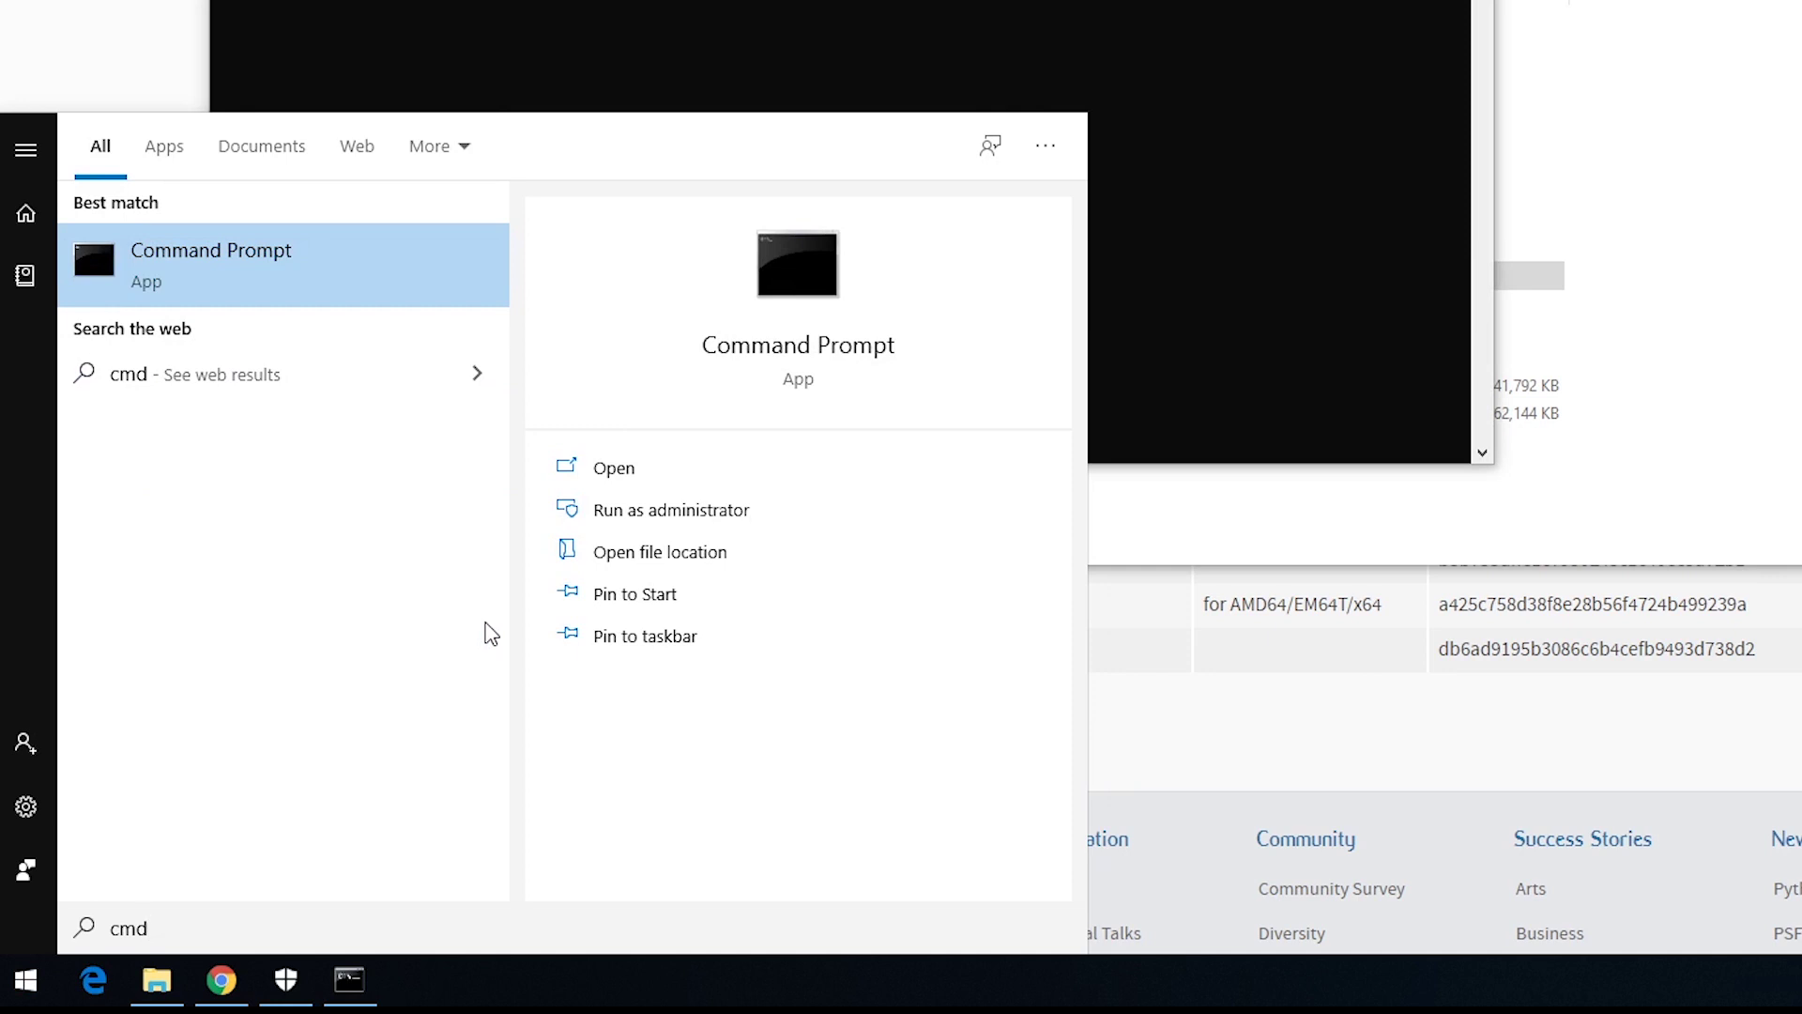
pyautogui.press('Return')
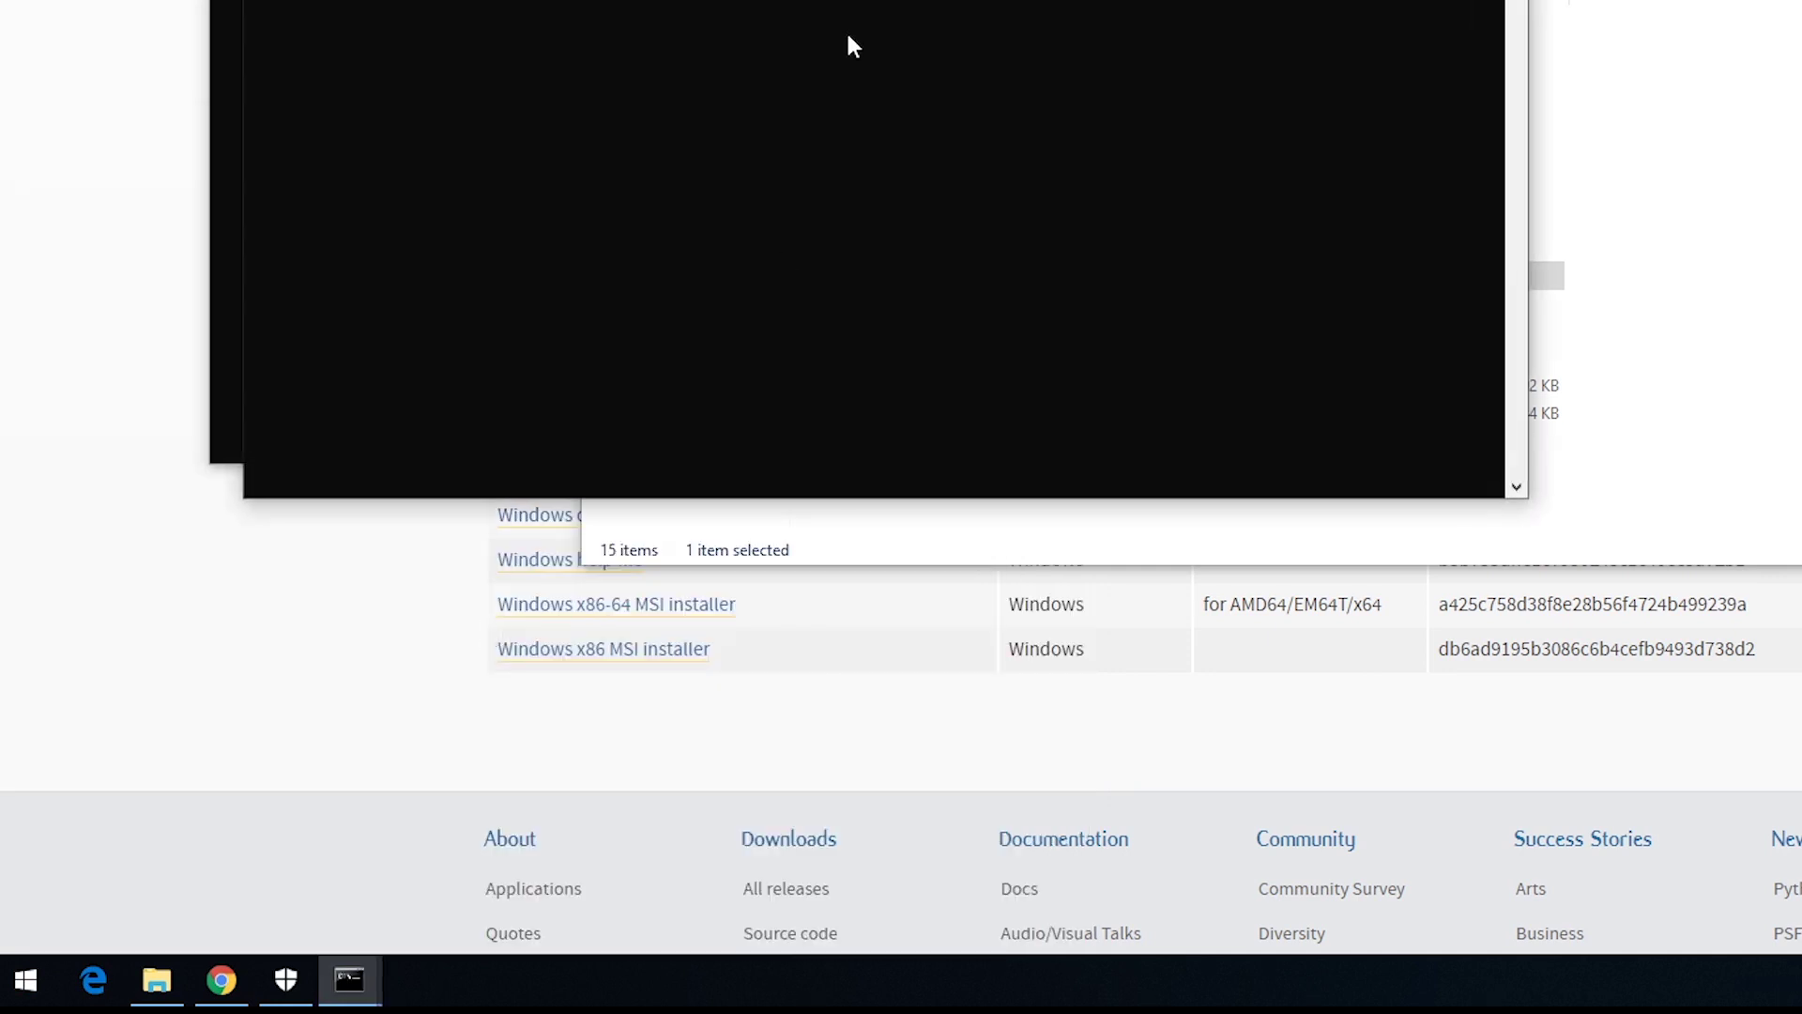
# Open a Command Prompt as administrator and allow it to make changes to the device.
pyautogui.press('super')
pyautogui.write('cmd')
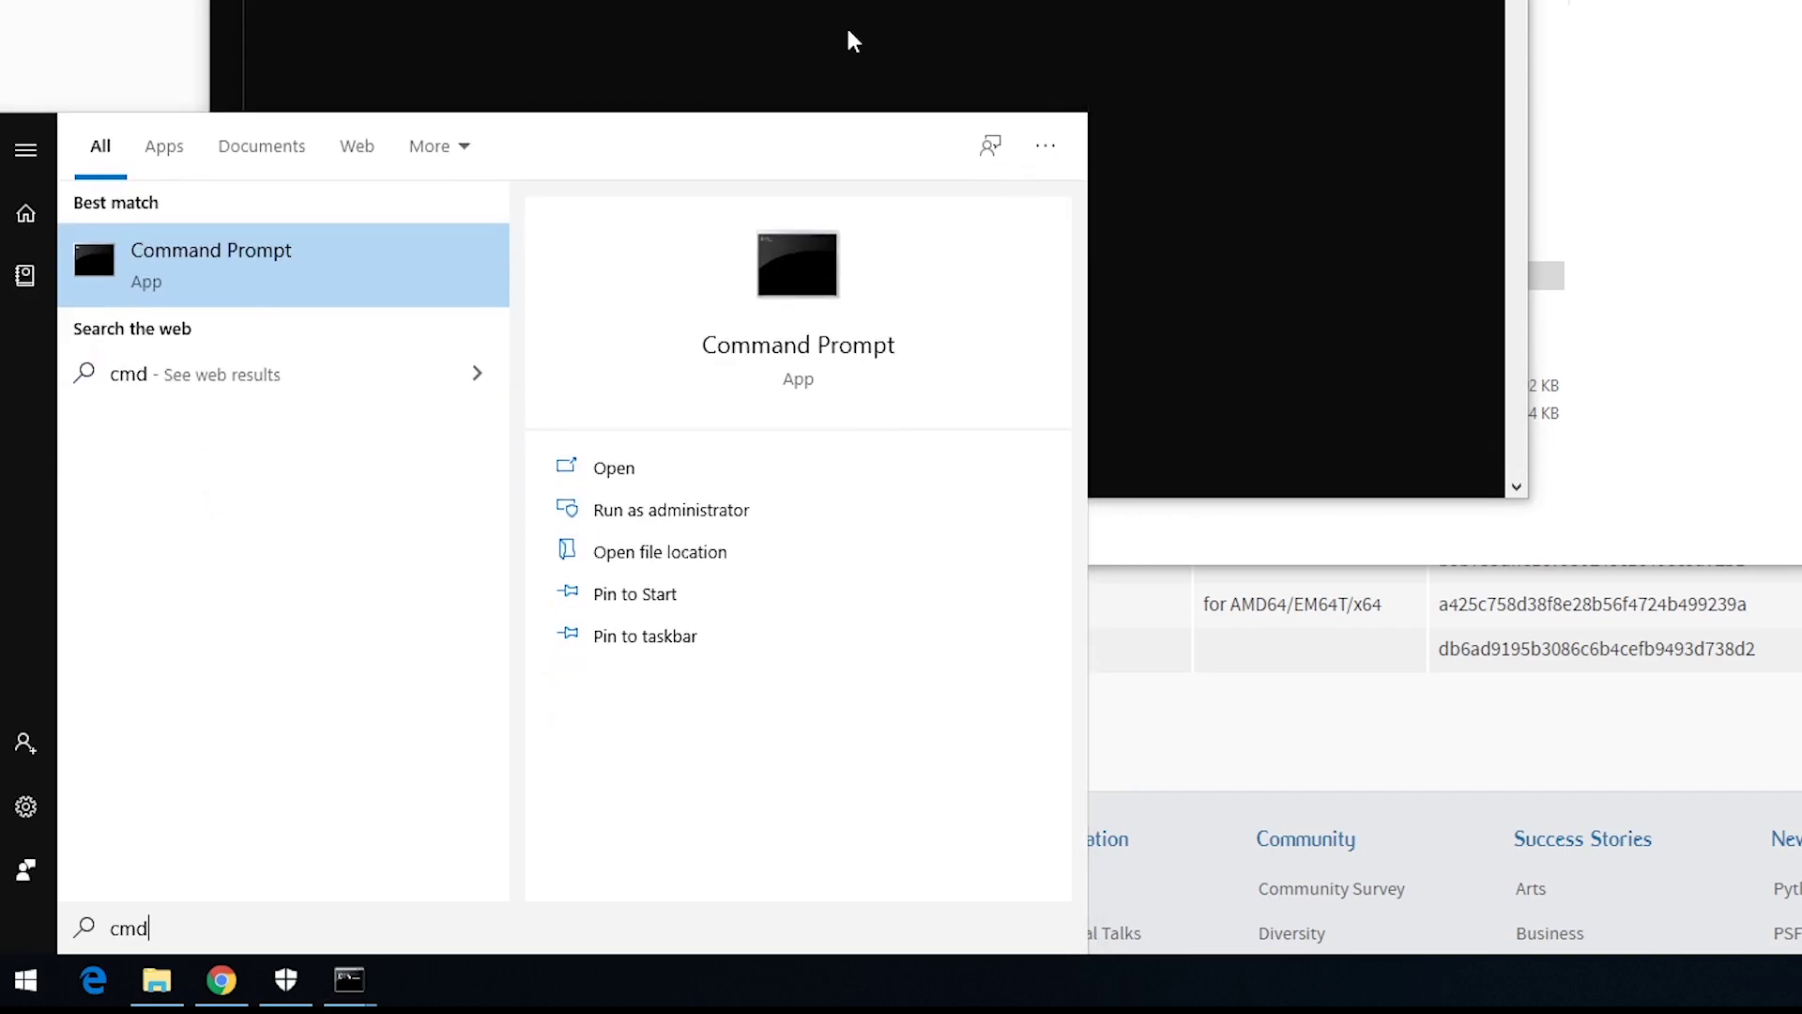
pyautogui.hotkey('ctrl', 'shift', 'Return')
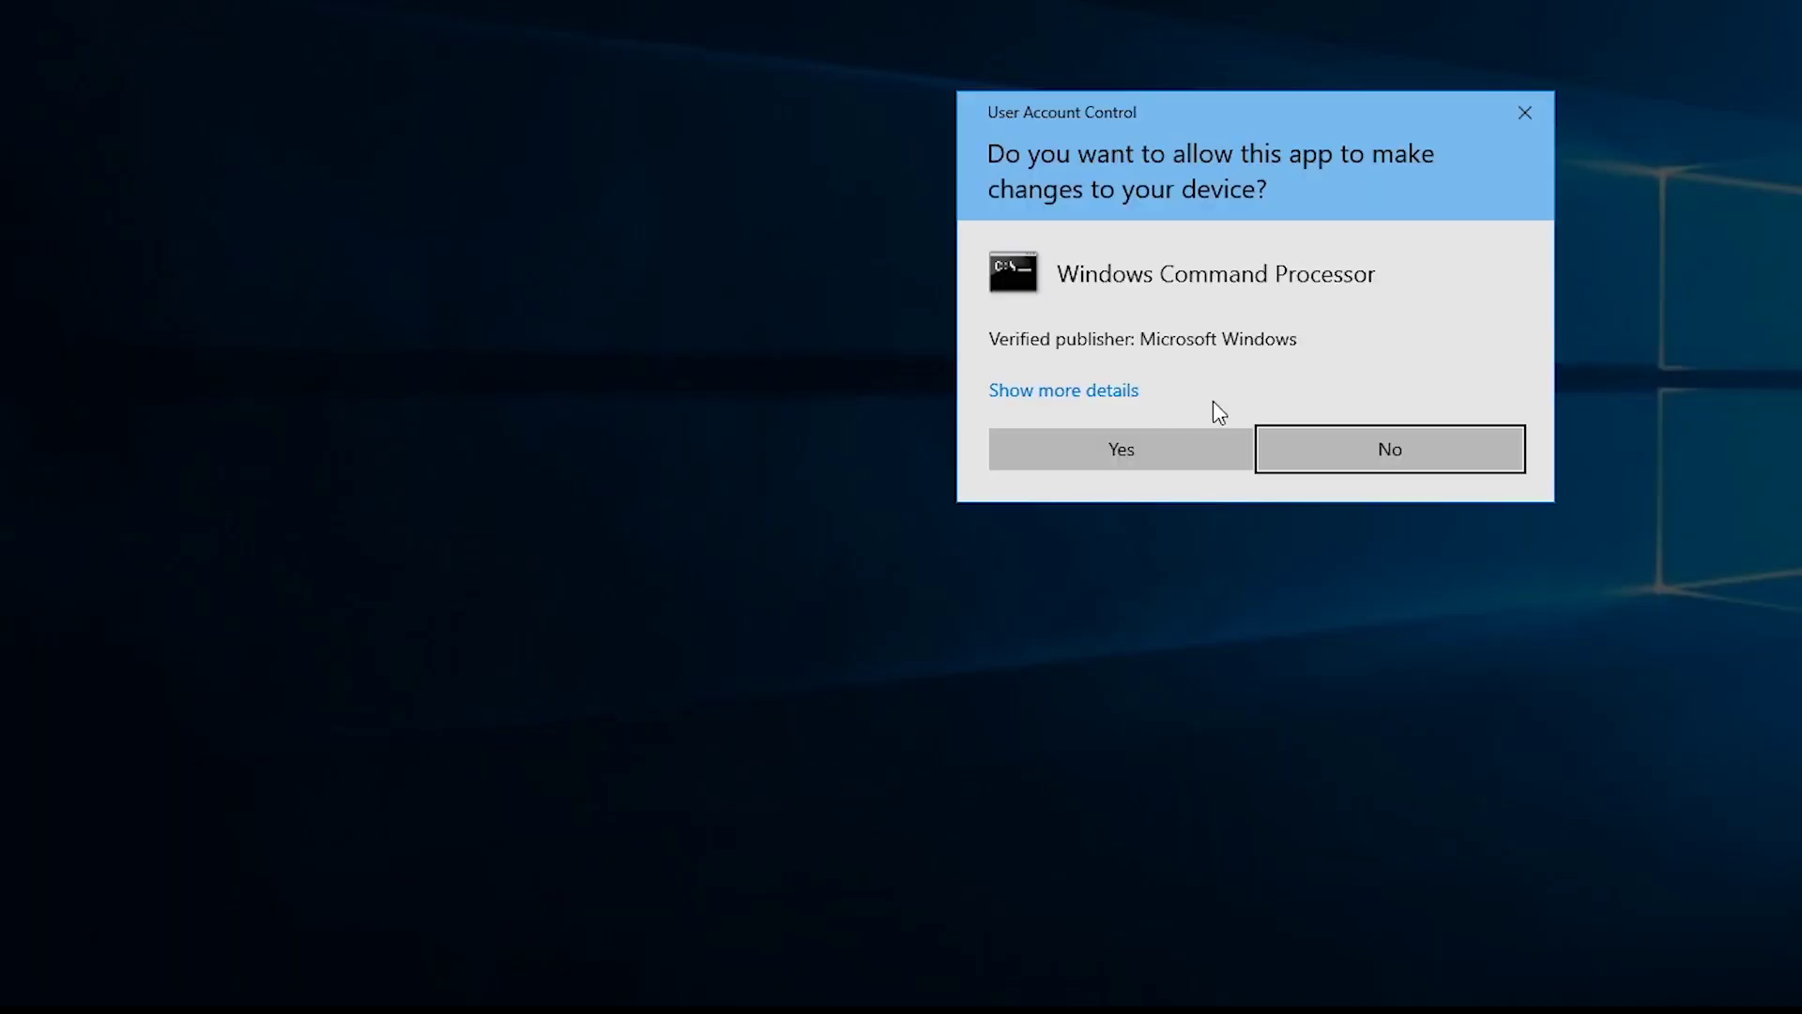
pyautogui.click(1150, 448)
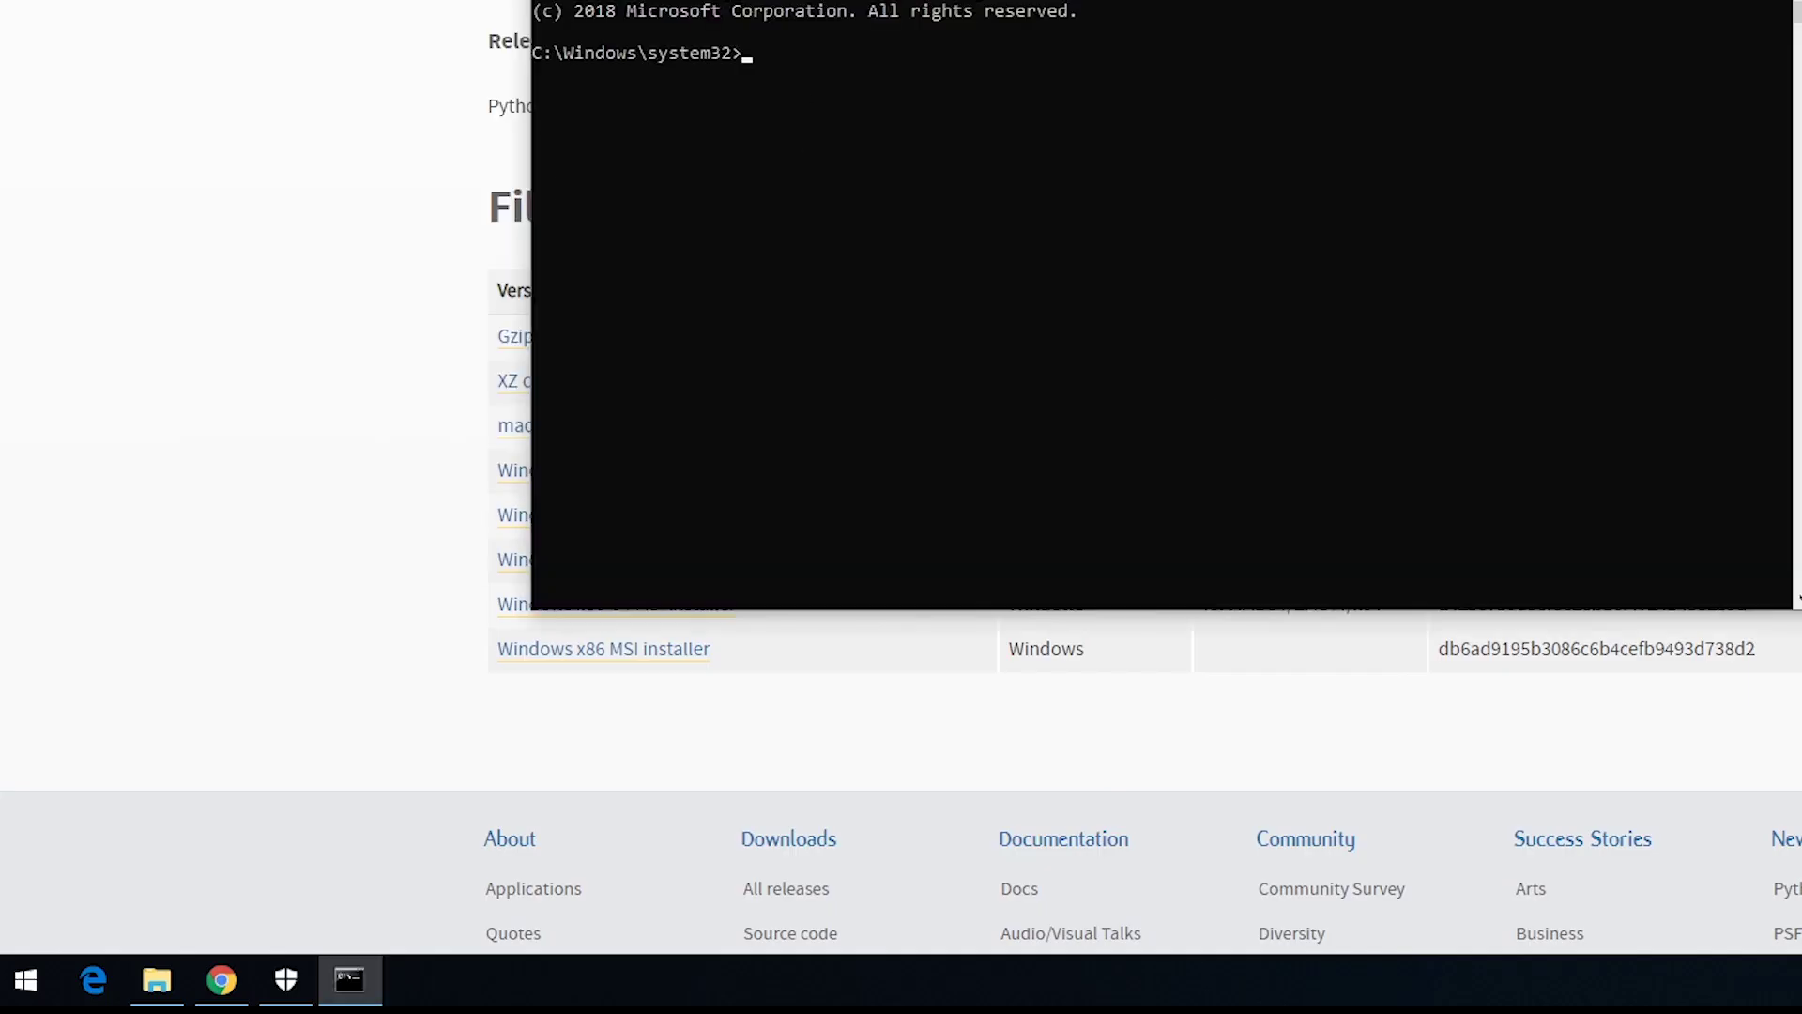
# Try to install the Impacket package by running "pip install impacket" in the administrator Command Prompt.
pyautogui.click(1079, 101)
pyautogui.write('pip')
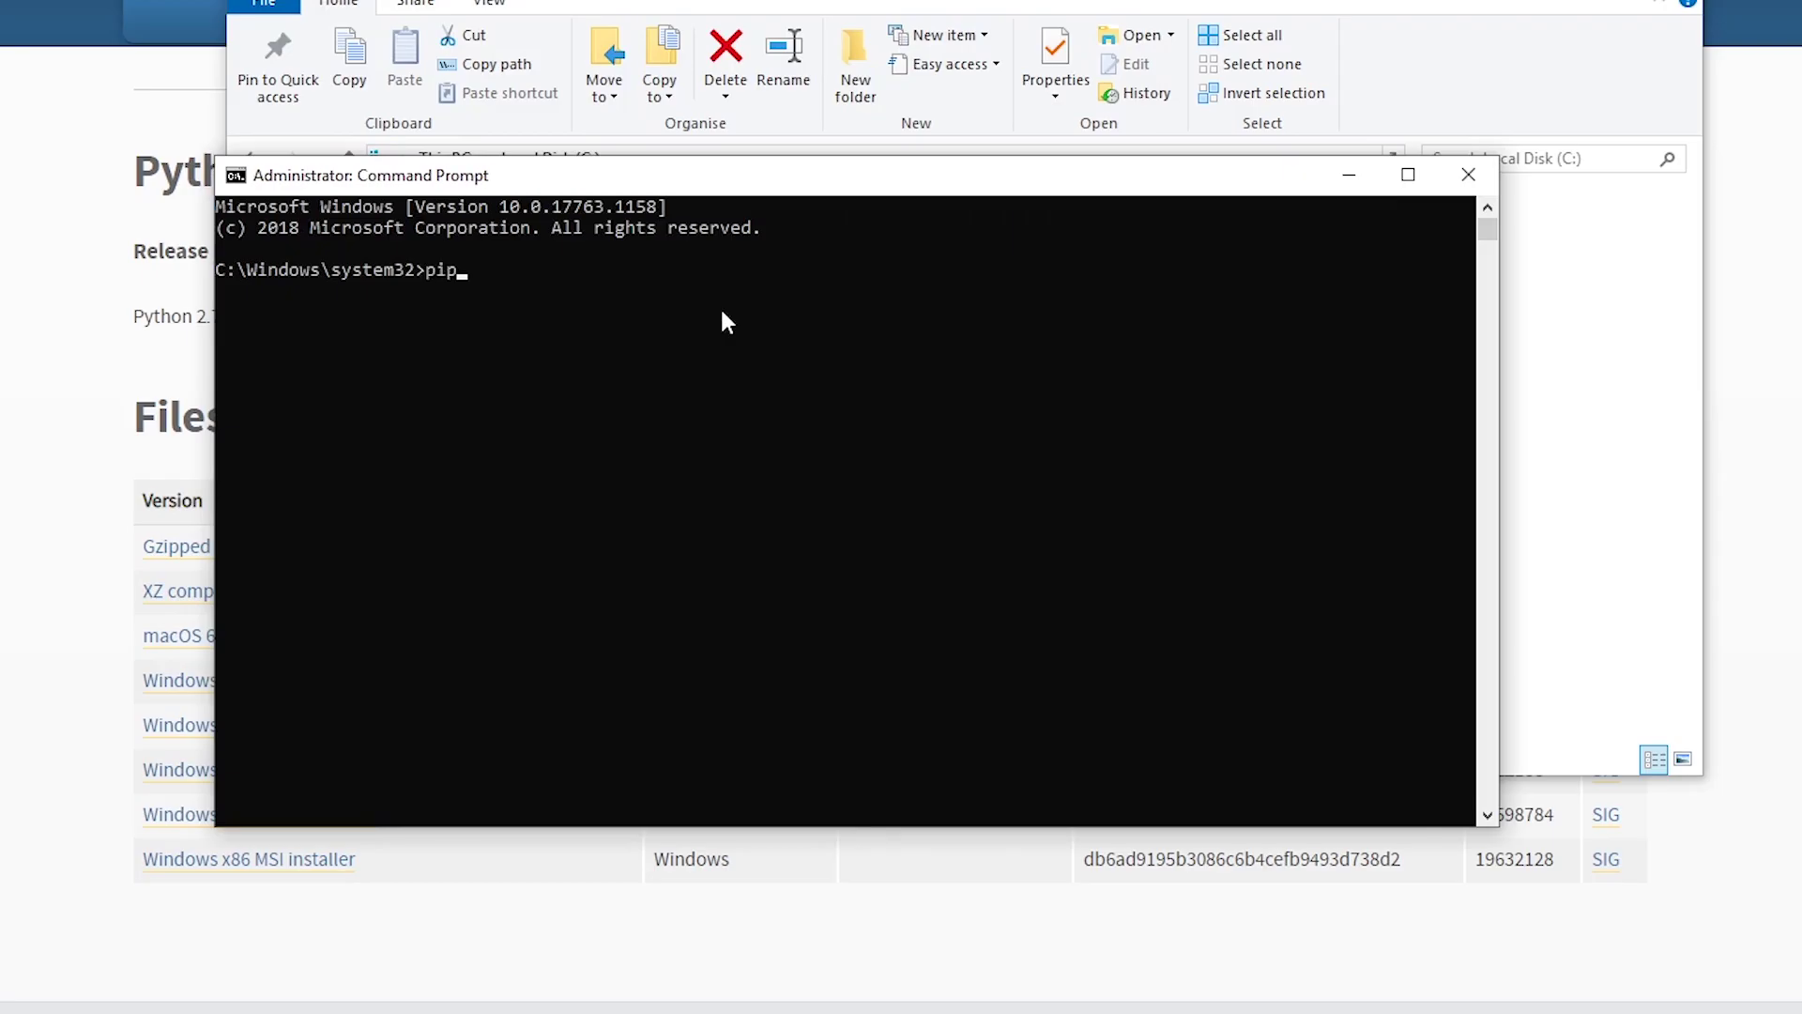
pyautogui.write(' install impacket')
pyautogui.press('Return')
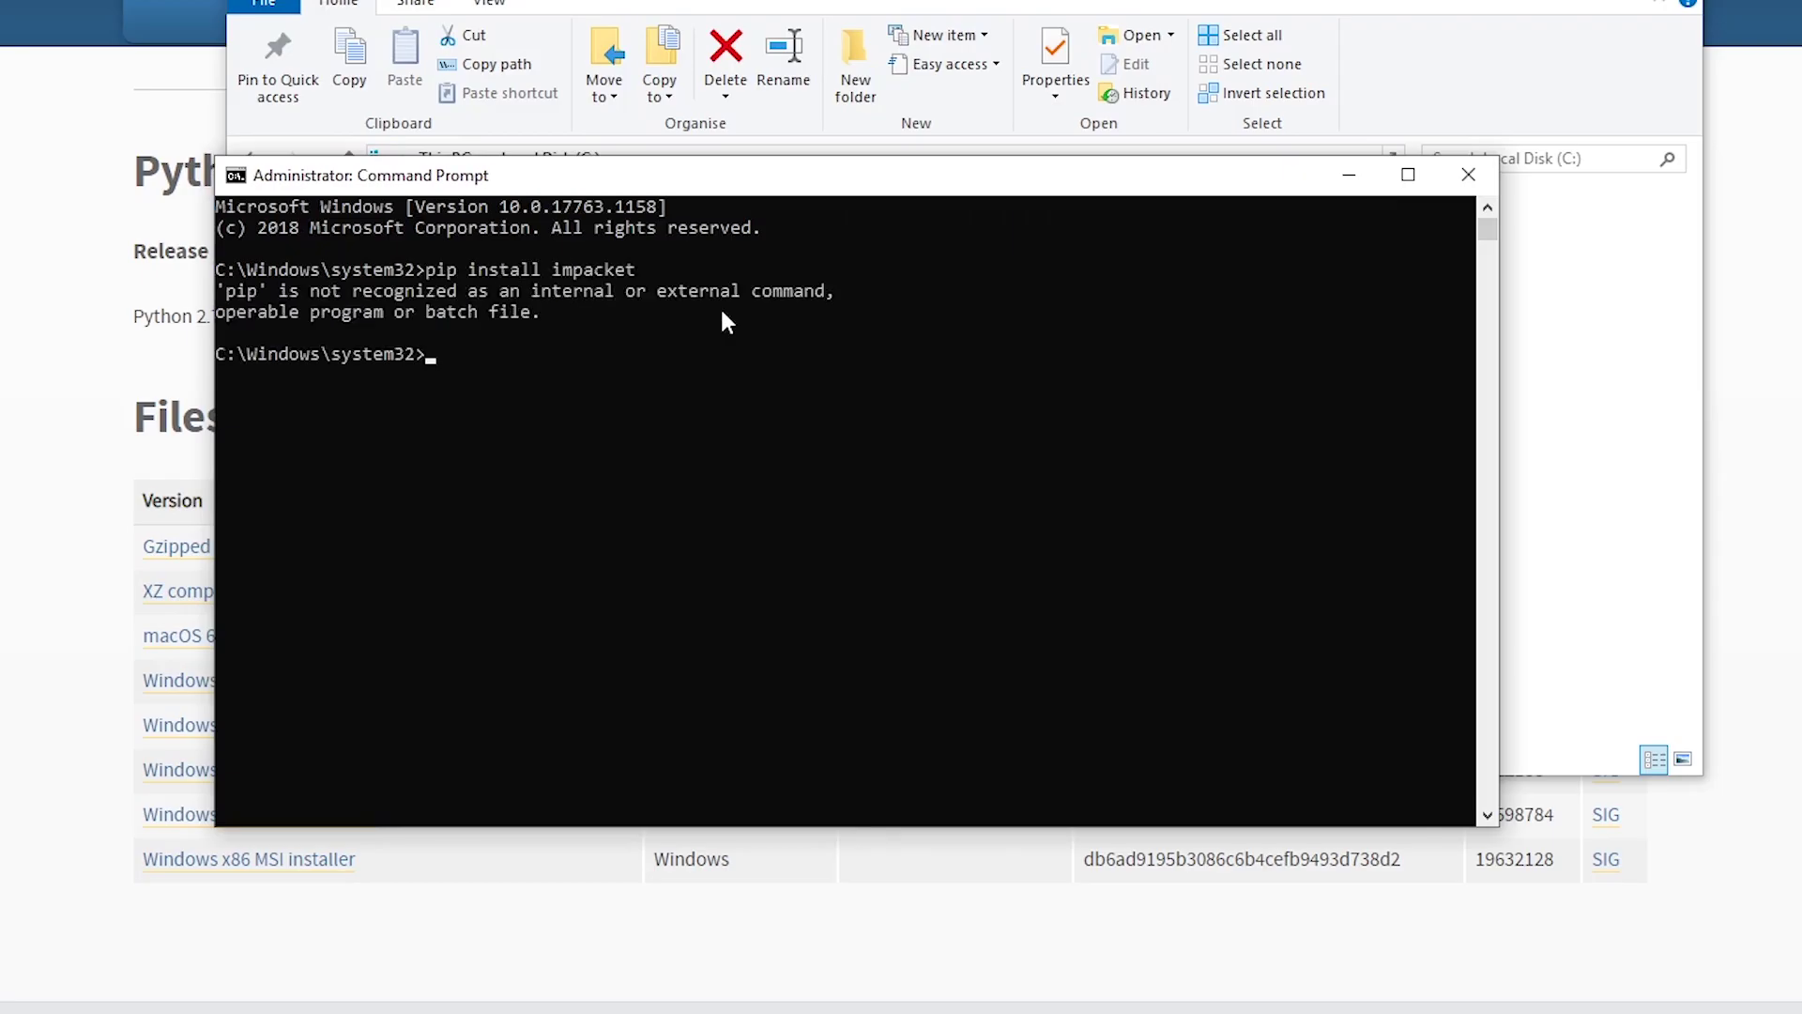
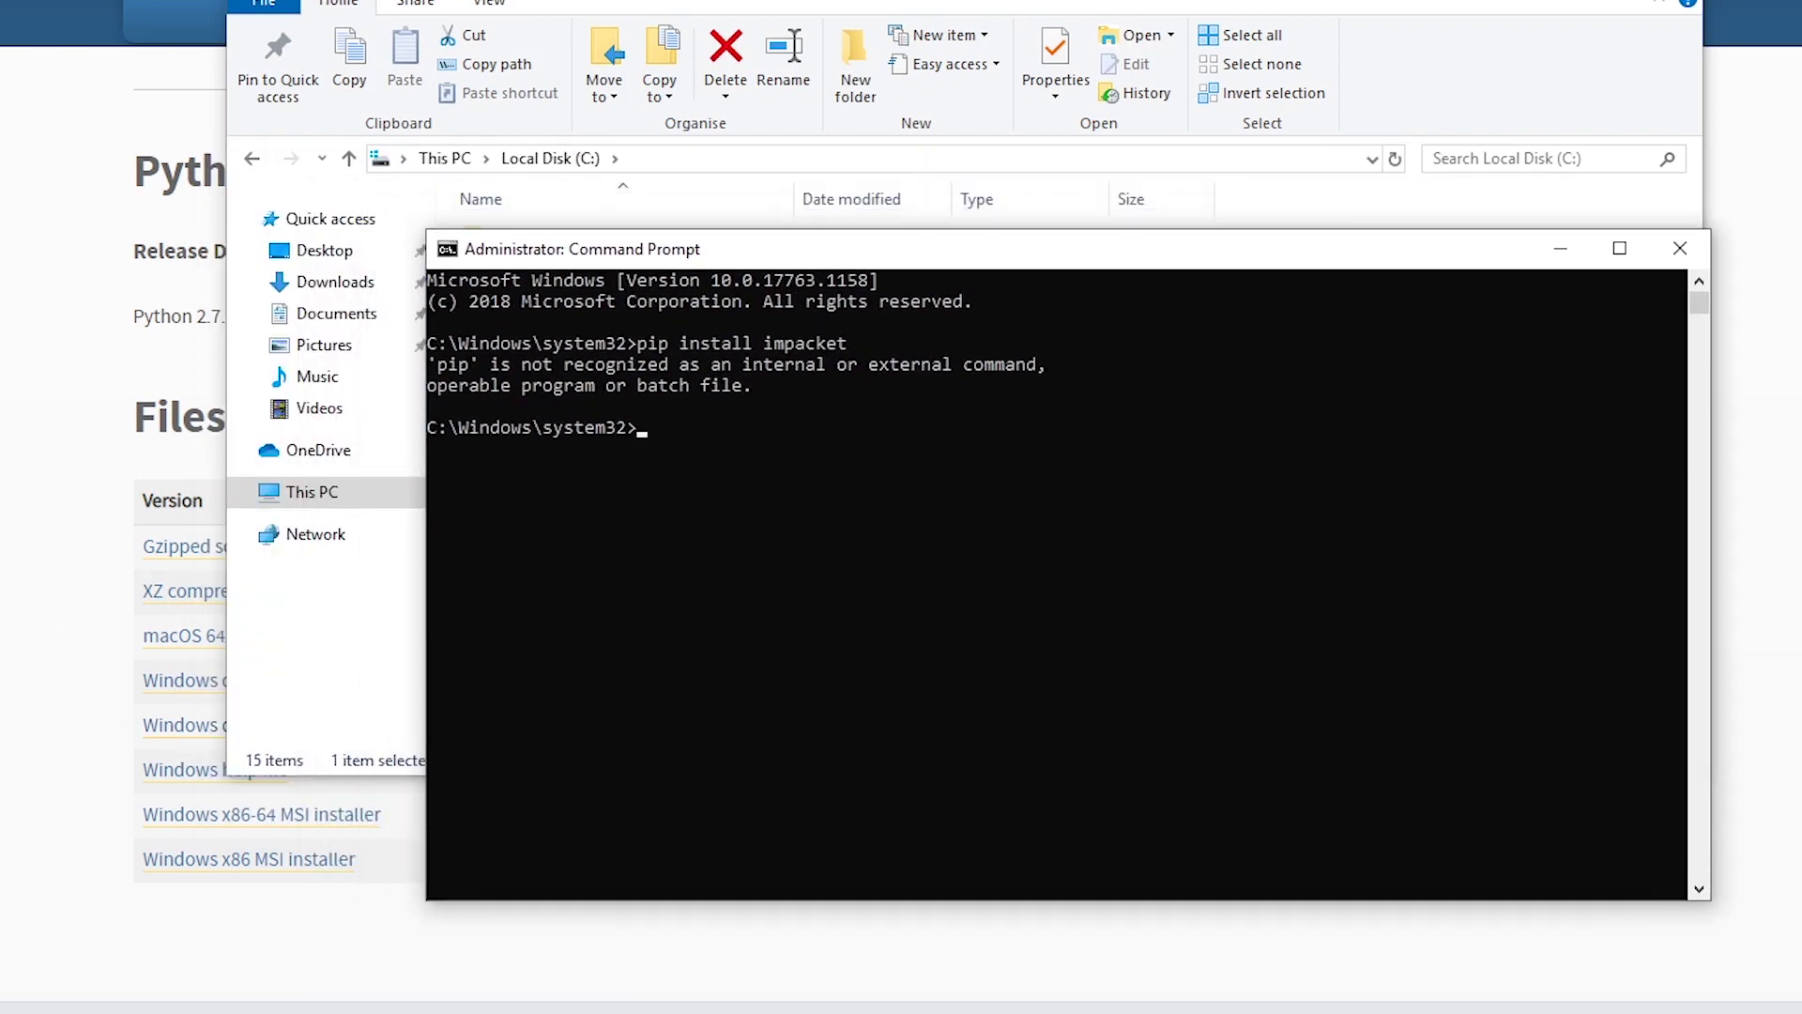
# Open the properties of This PC and bring up the Environment Variables from the advanced system settings.
pyautogui.press('super')
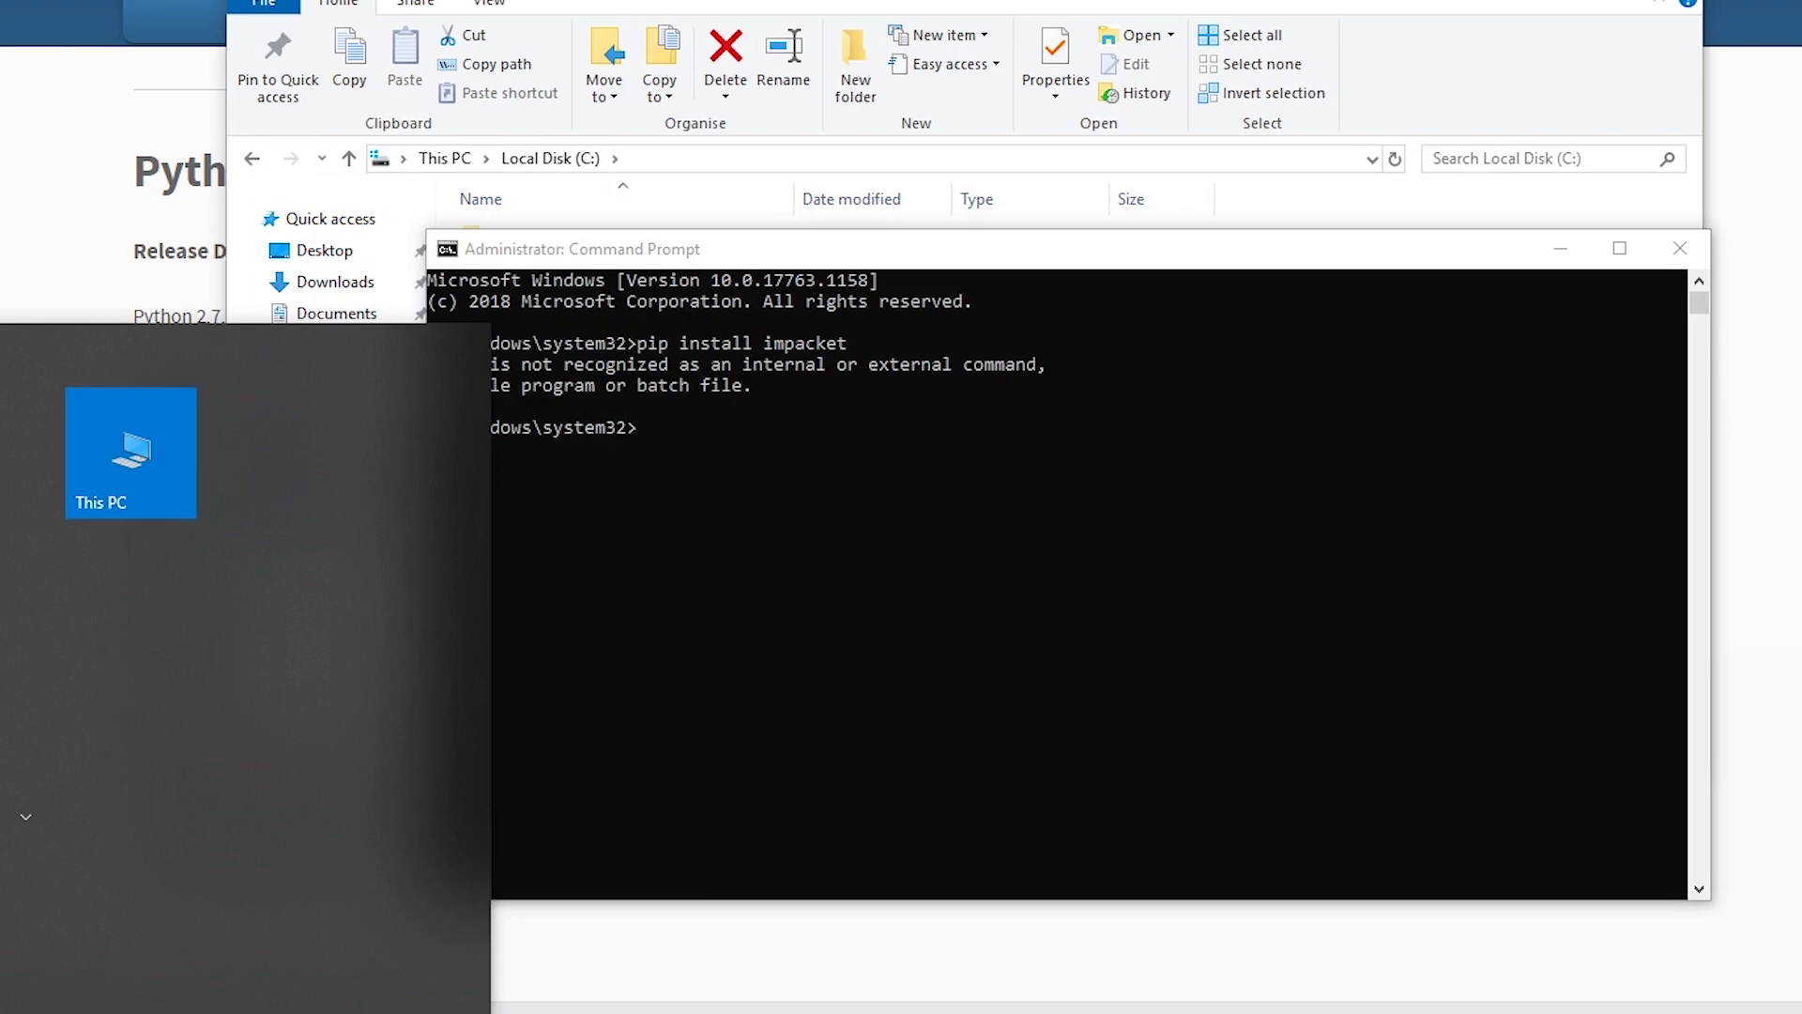
pyautogui.rightClick(137, 457)
pyautogui.moveTo(261, 578)
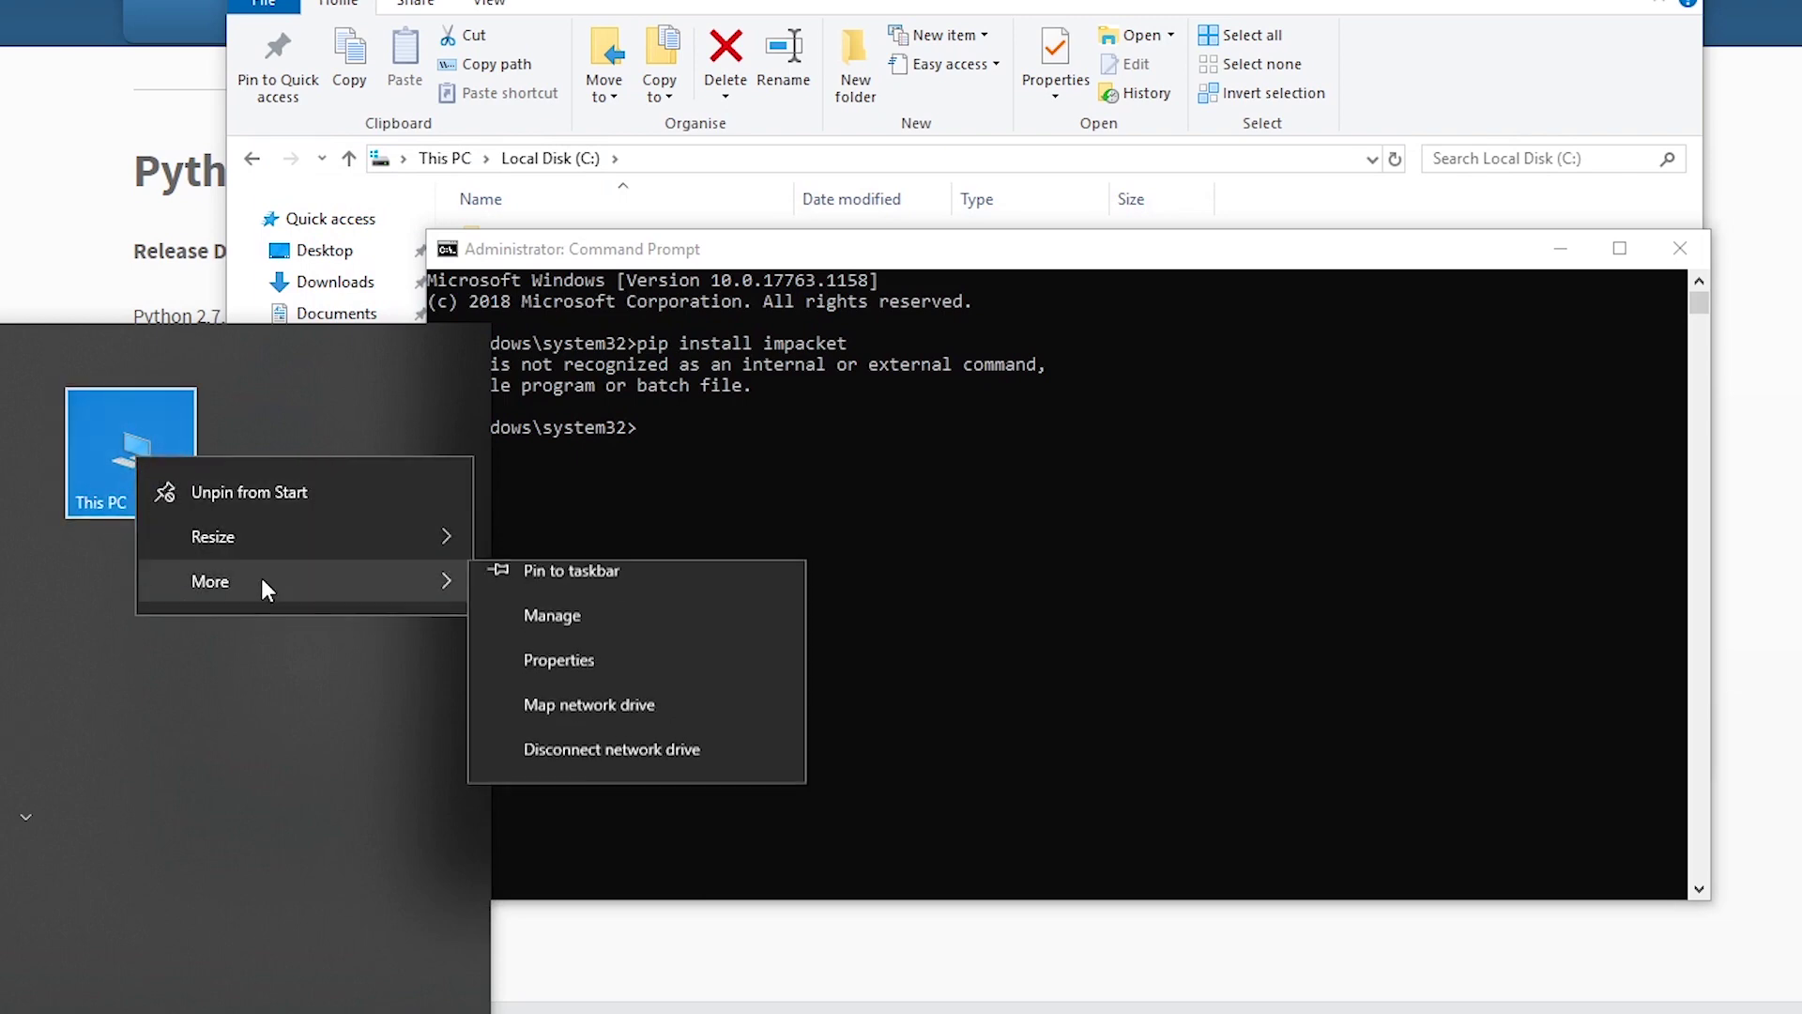
pyautogui.click(550, 689)
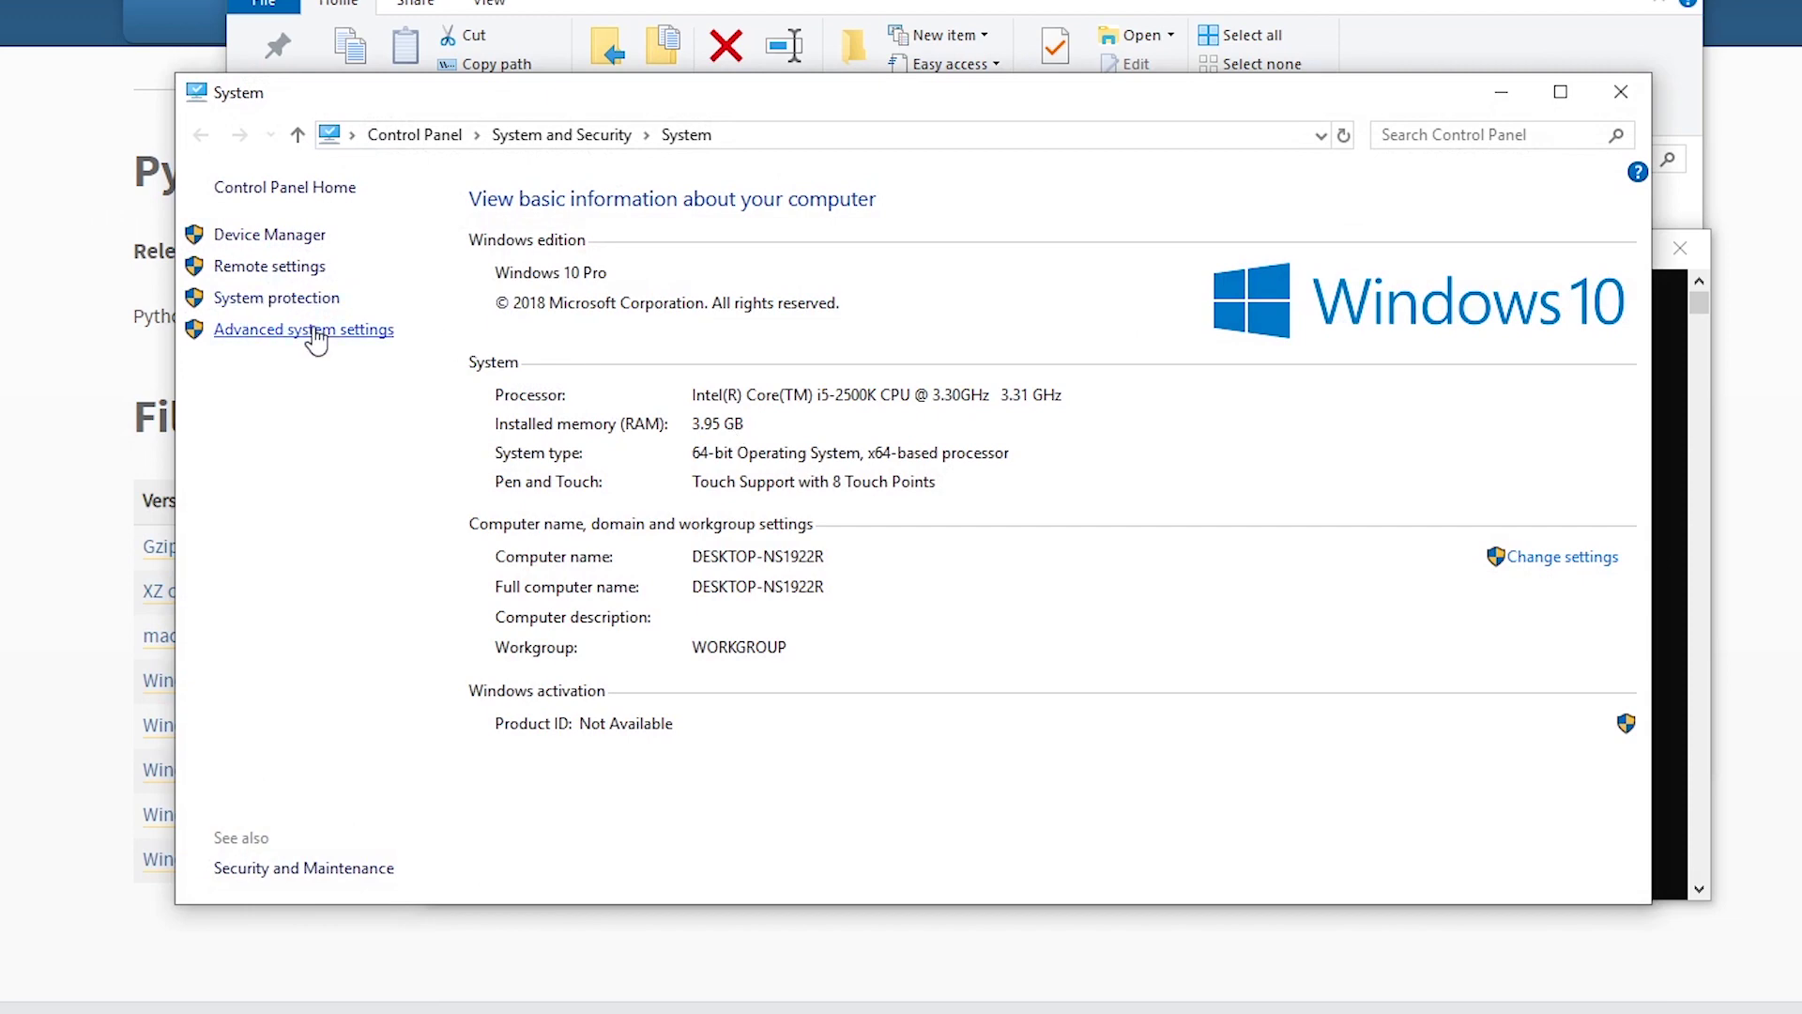
pyautogui.click(243, 329)
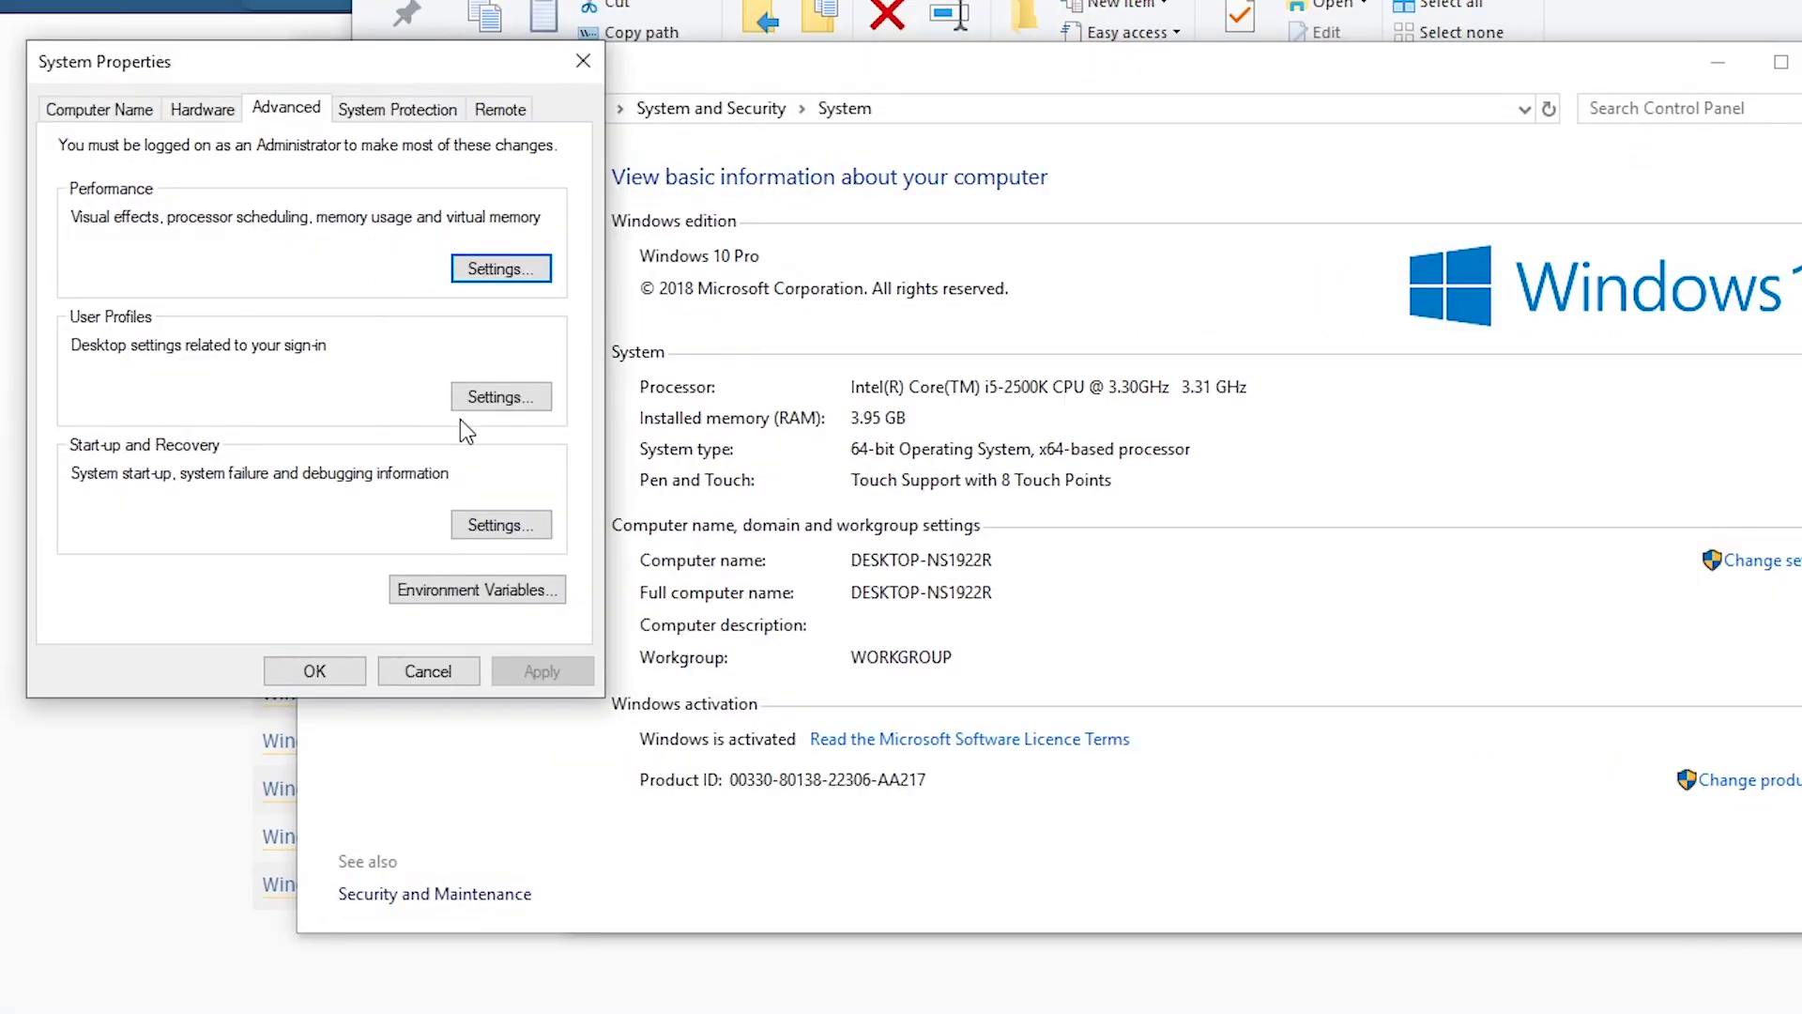
pyautogui.click(433, 591)
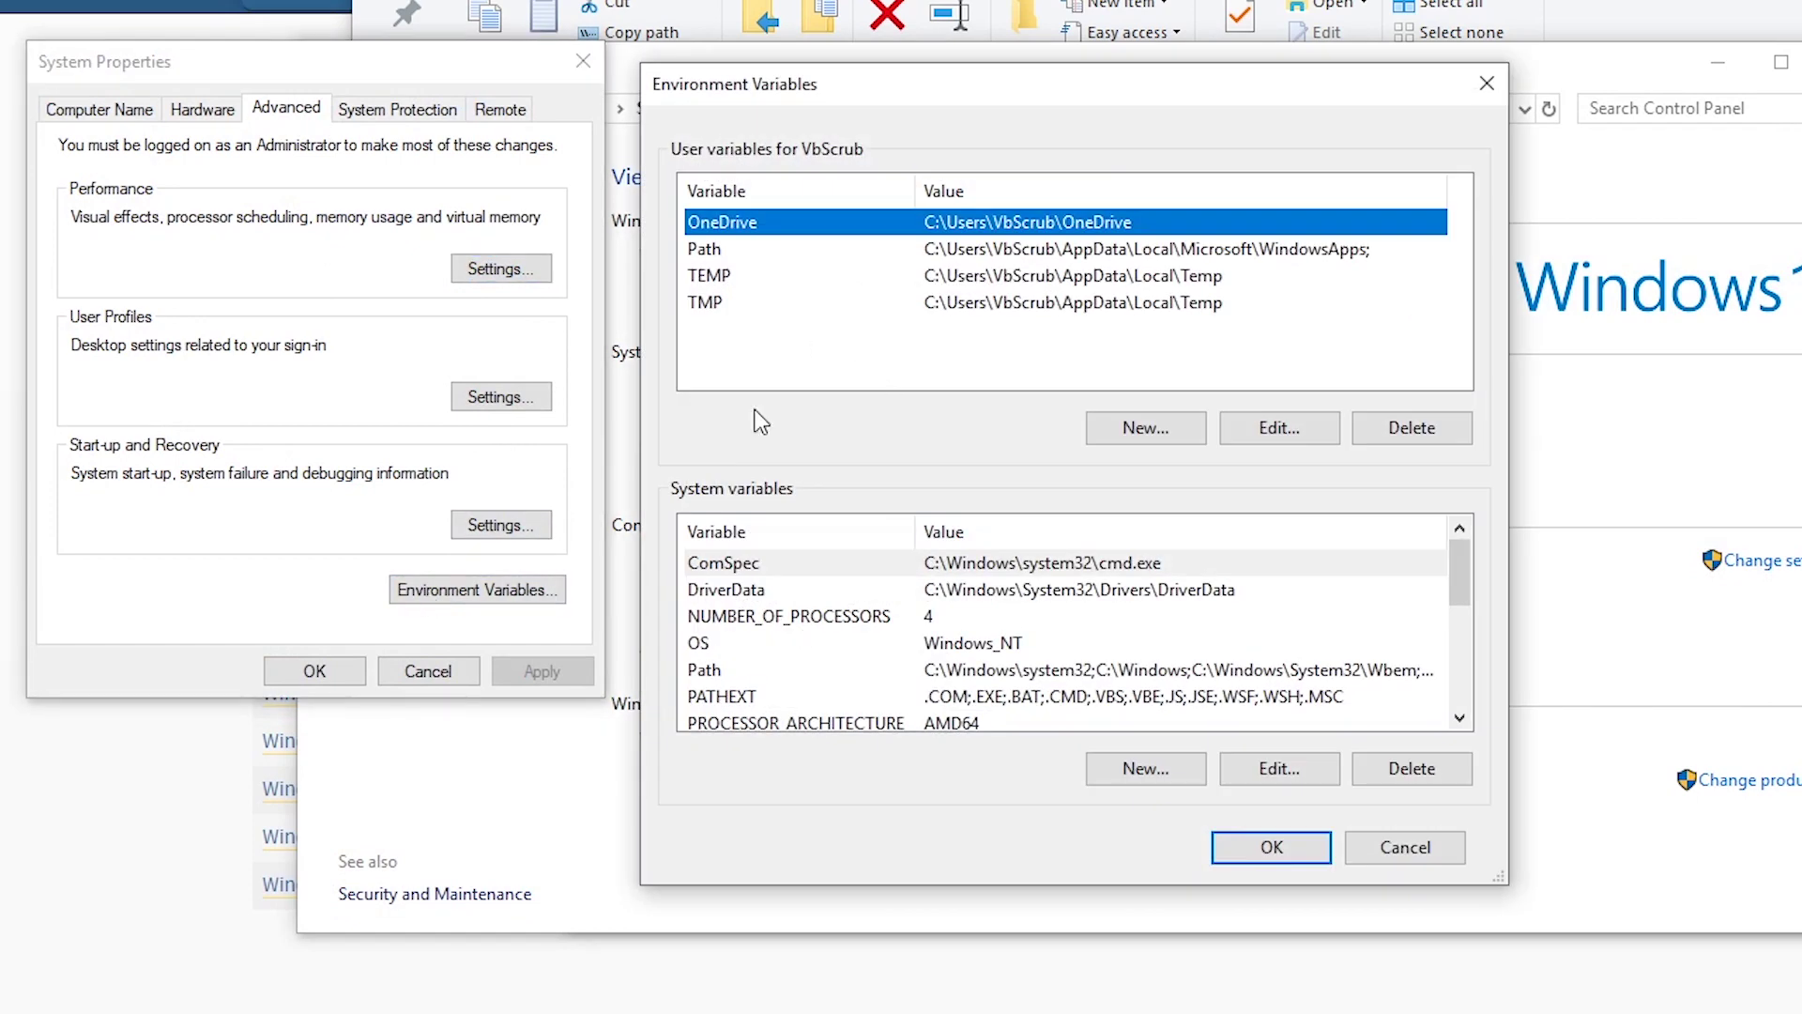
# Add C:\Python27 as a new entry in the system Path environment variable and save the change.
pyautogui.click(820, 253)
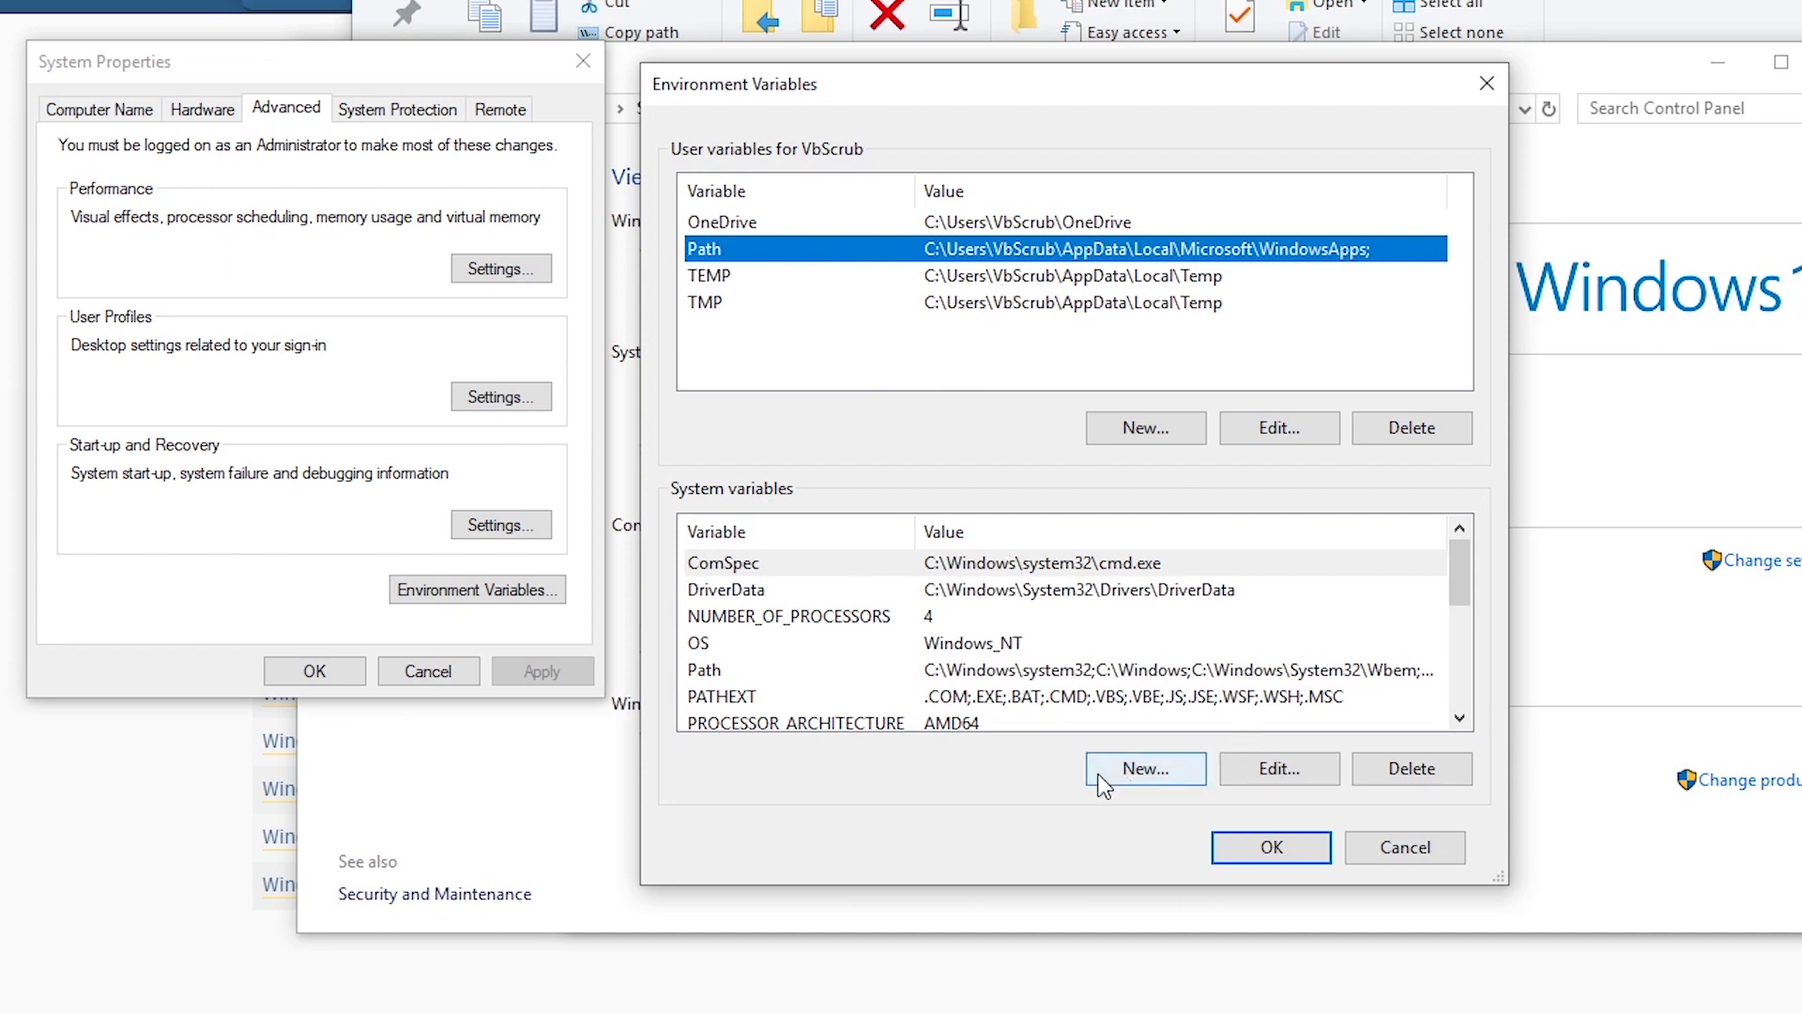
pyautogui.doubleClick(939, 670)
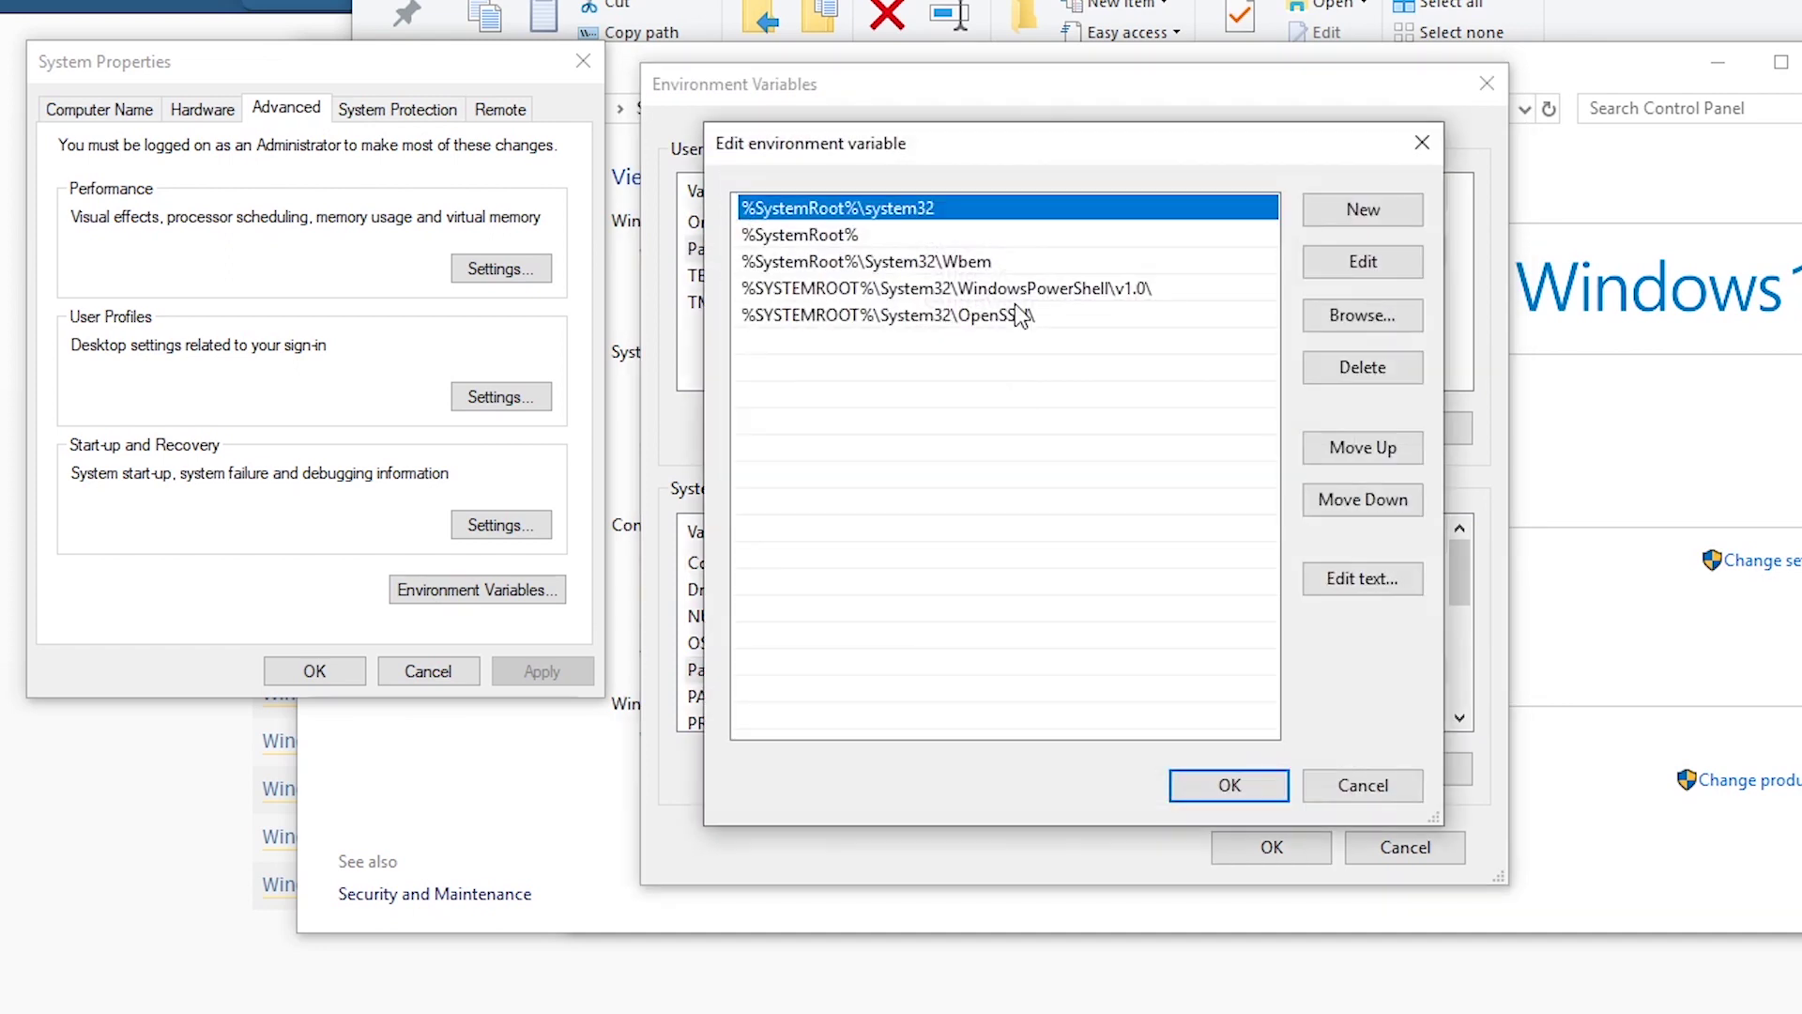
pyautogui.click(1341, 214)
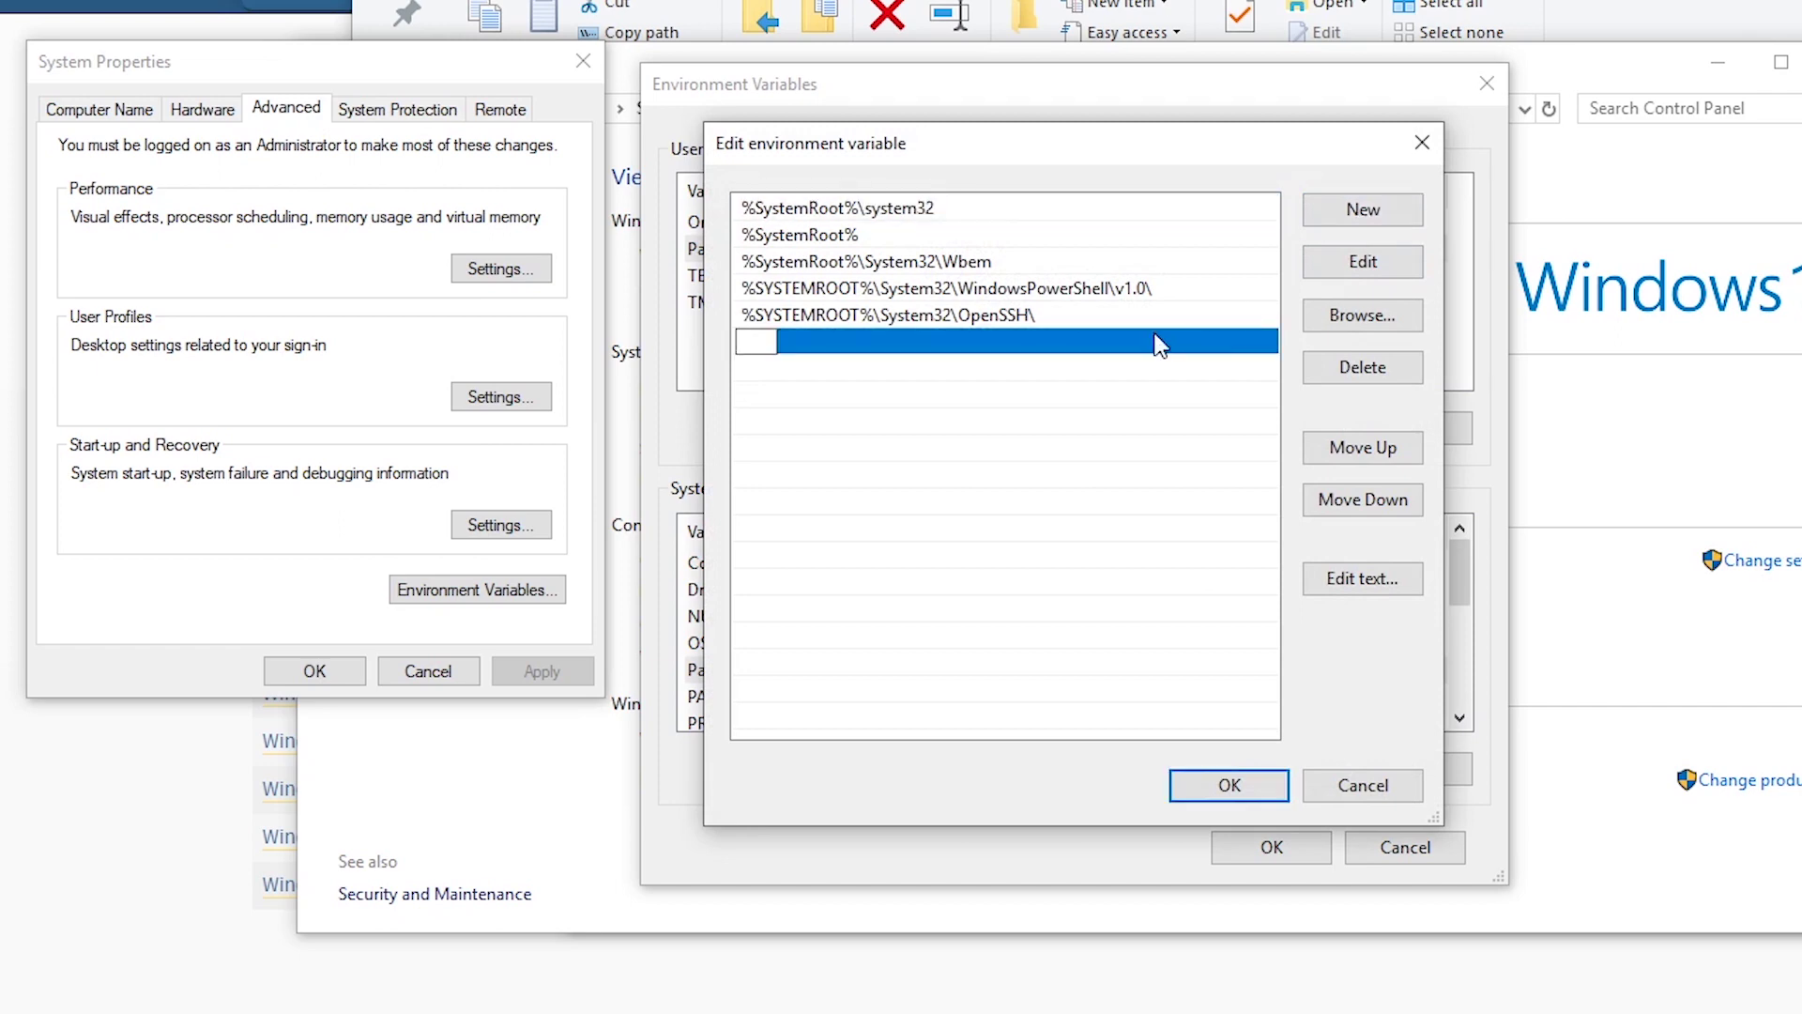
pyautogui.write('C:\\Python27')
pyautogui.click(1097, 444)
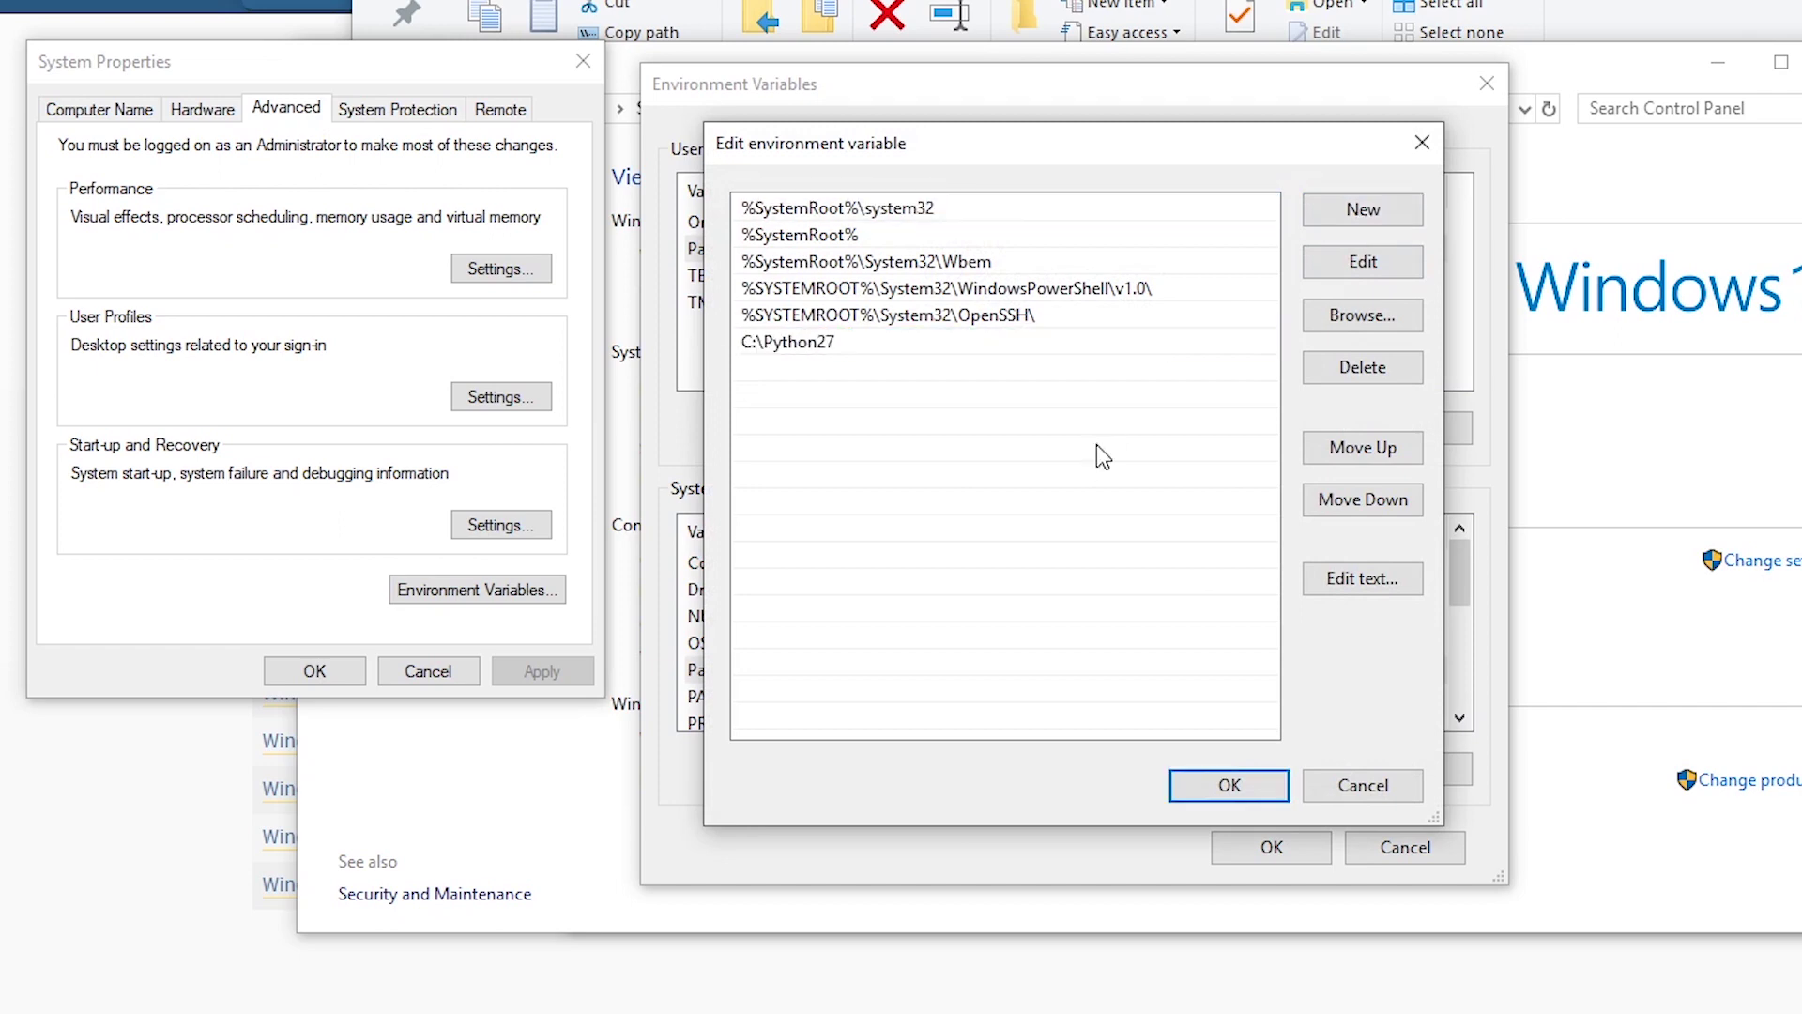
pyautogui.click(1240, 788)
pyautogui.click(1268, 849)
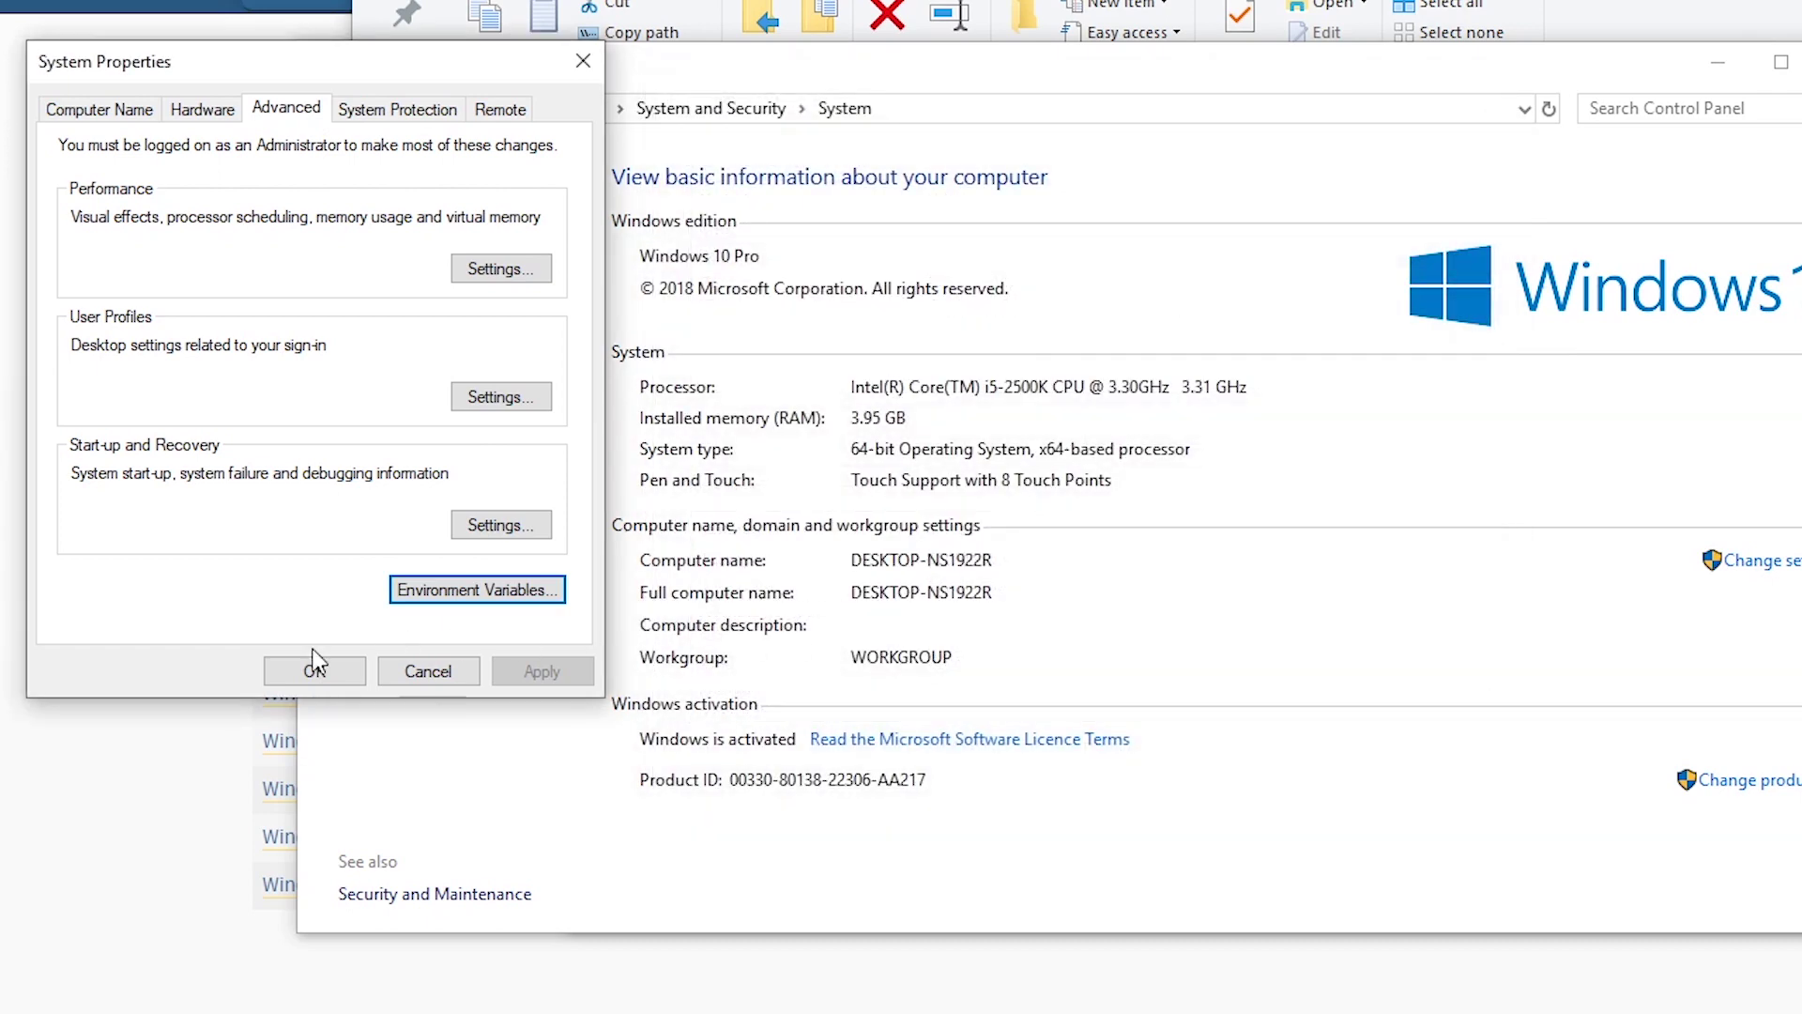
# Replace the open Command Prompt with a new elevated one and try to install Impacket by running "pip install impacket".
pyautogui.hotkey('alt', 'Tab')
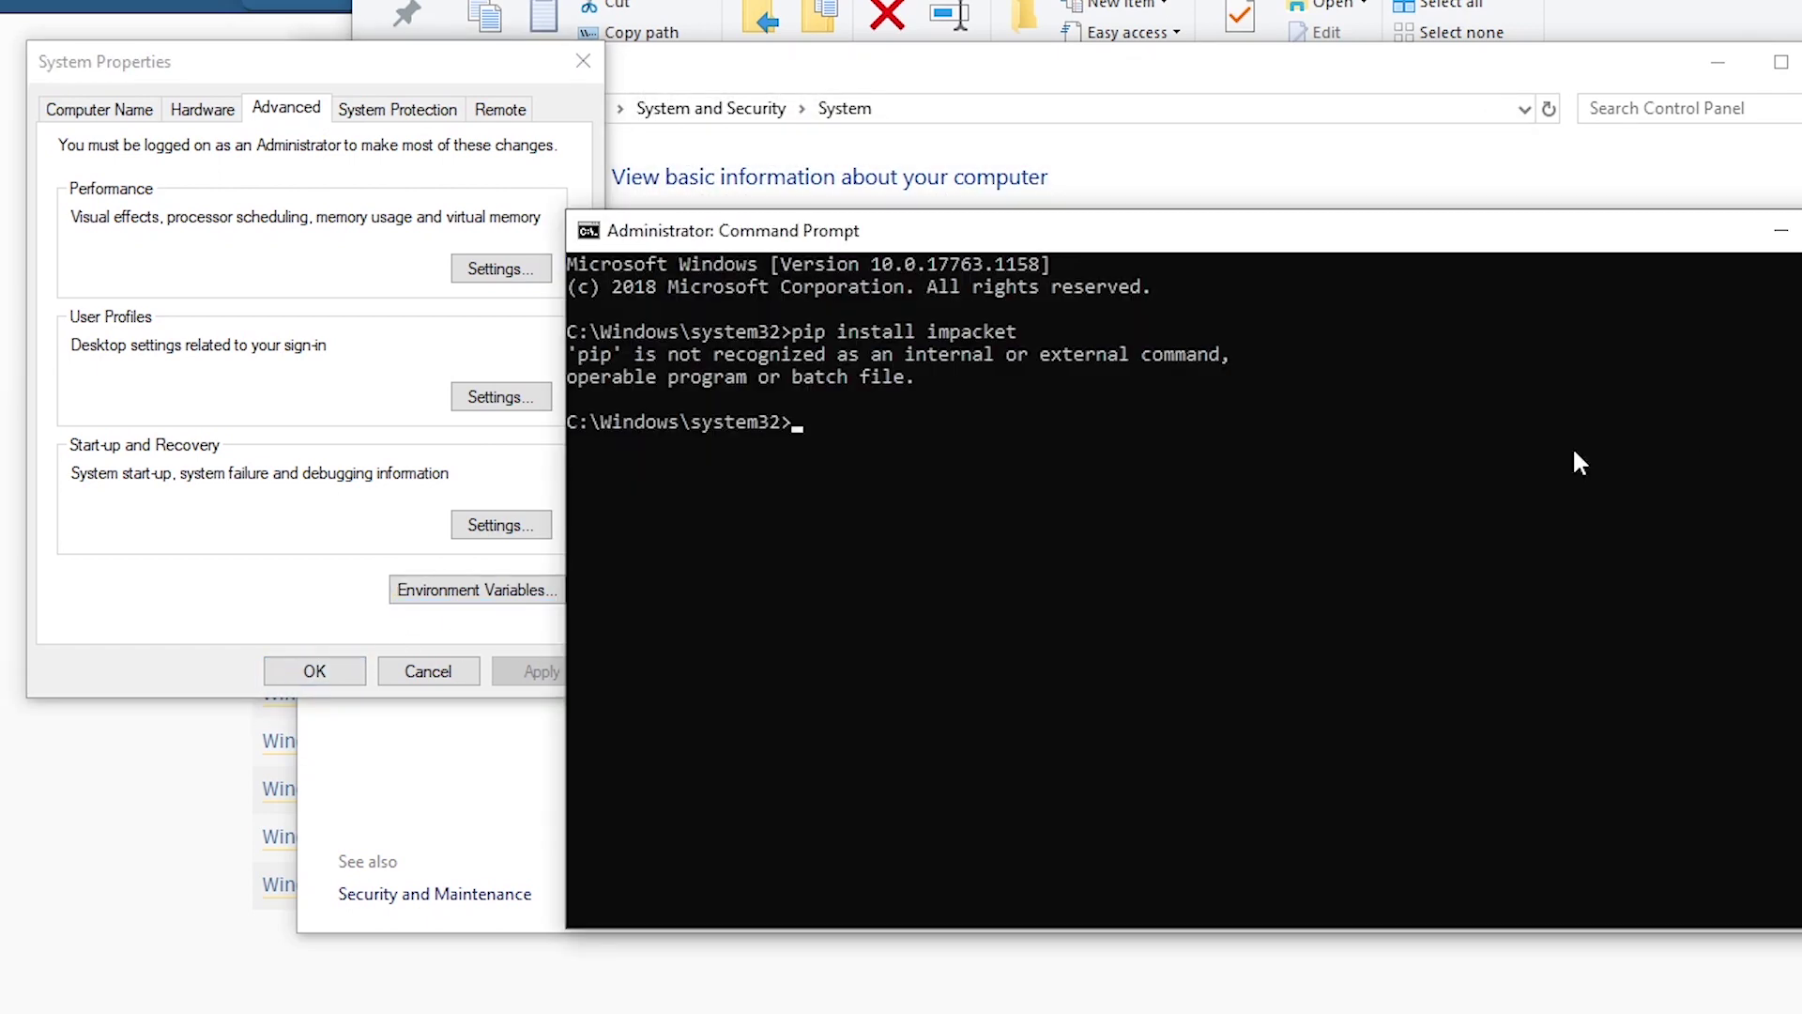
pyautogui.click(1801, 231)
pyautogui.press('super')
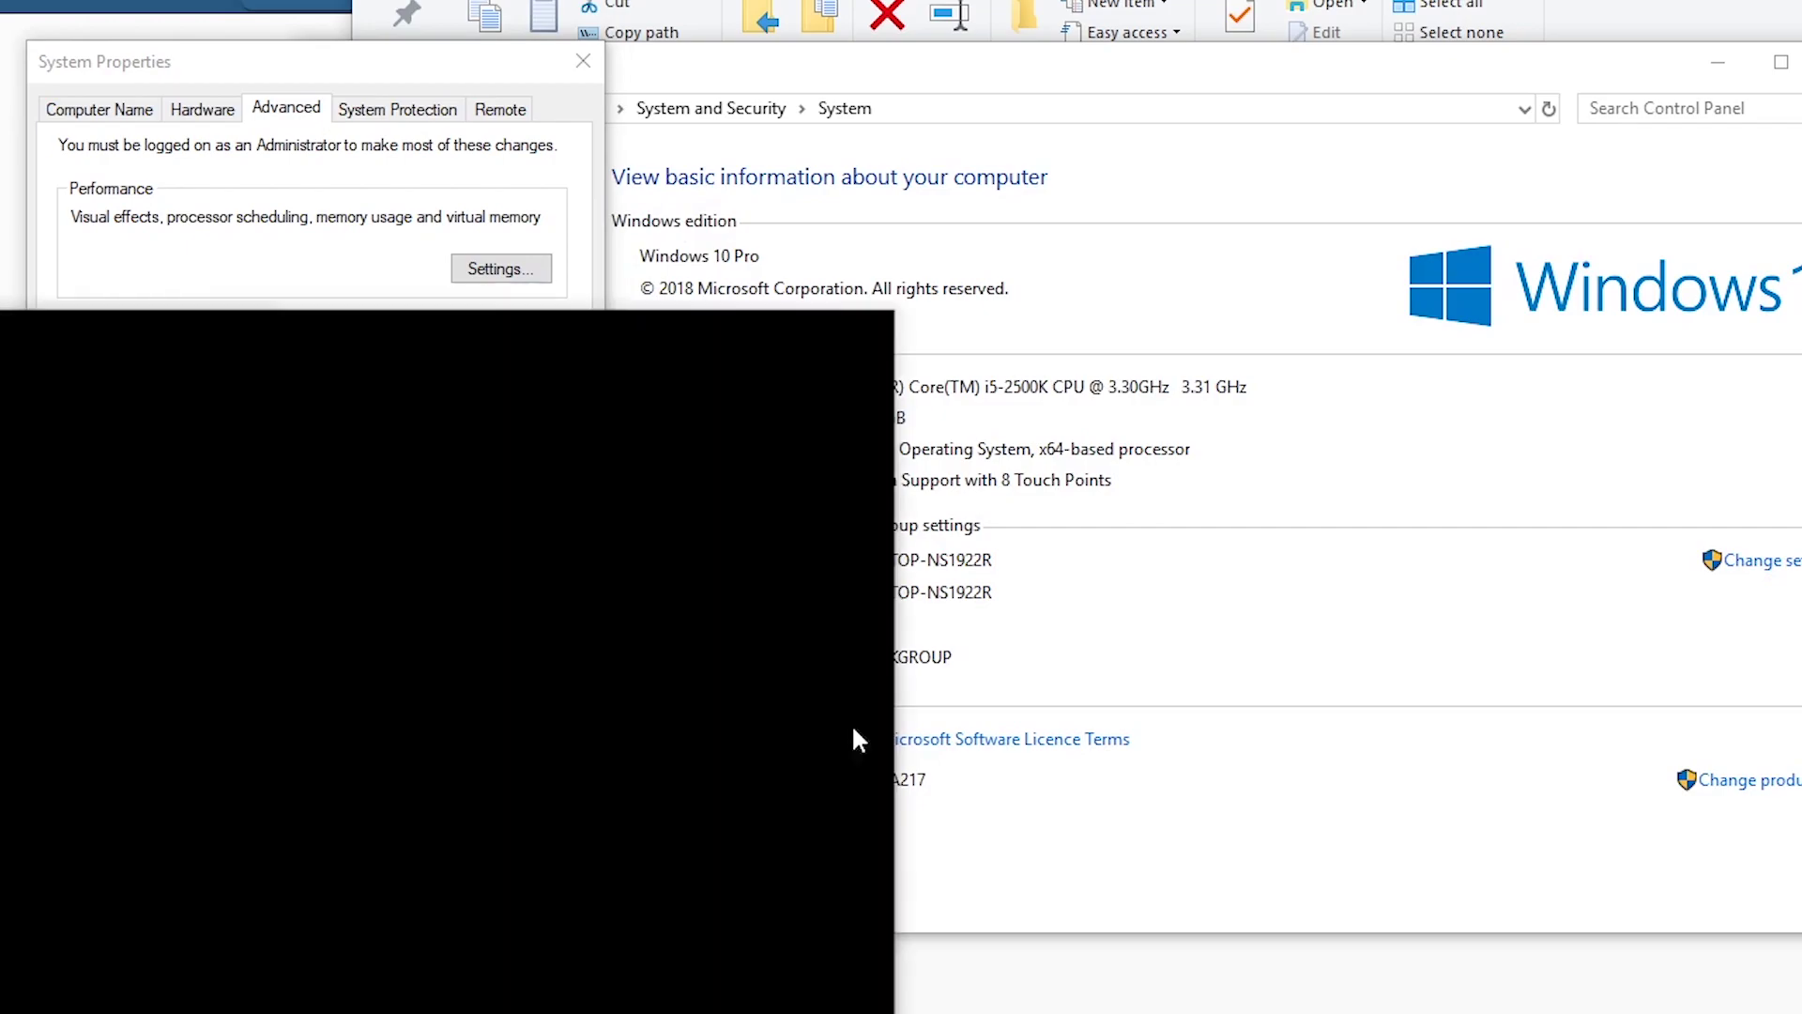
pyautogui.write('cmd')
pyautogui.hotkey('ctrl', 'shift', 'Return')
pyautogui.press('Return')
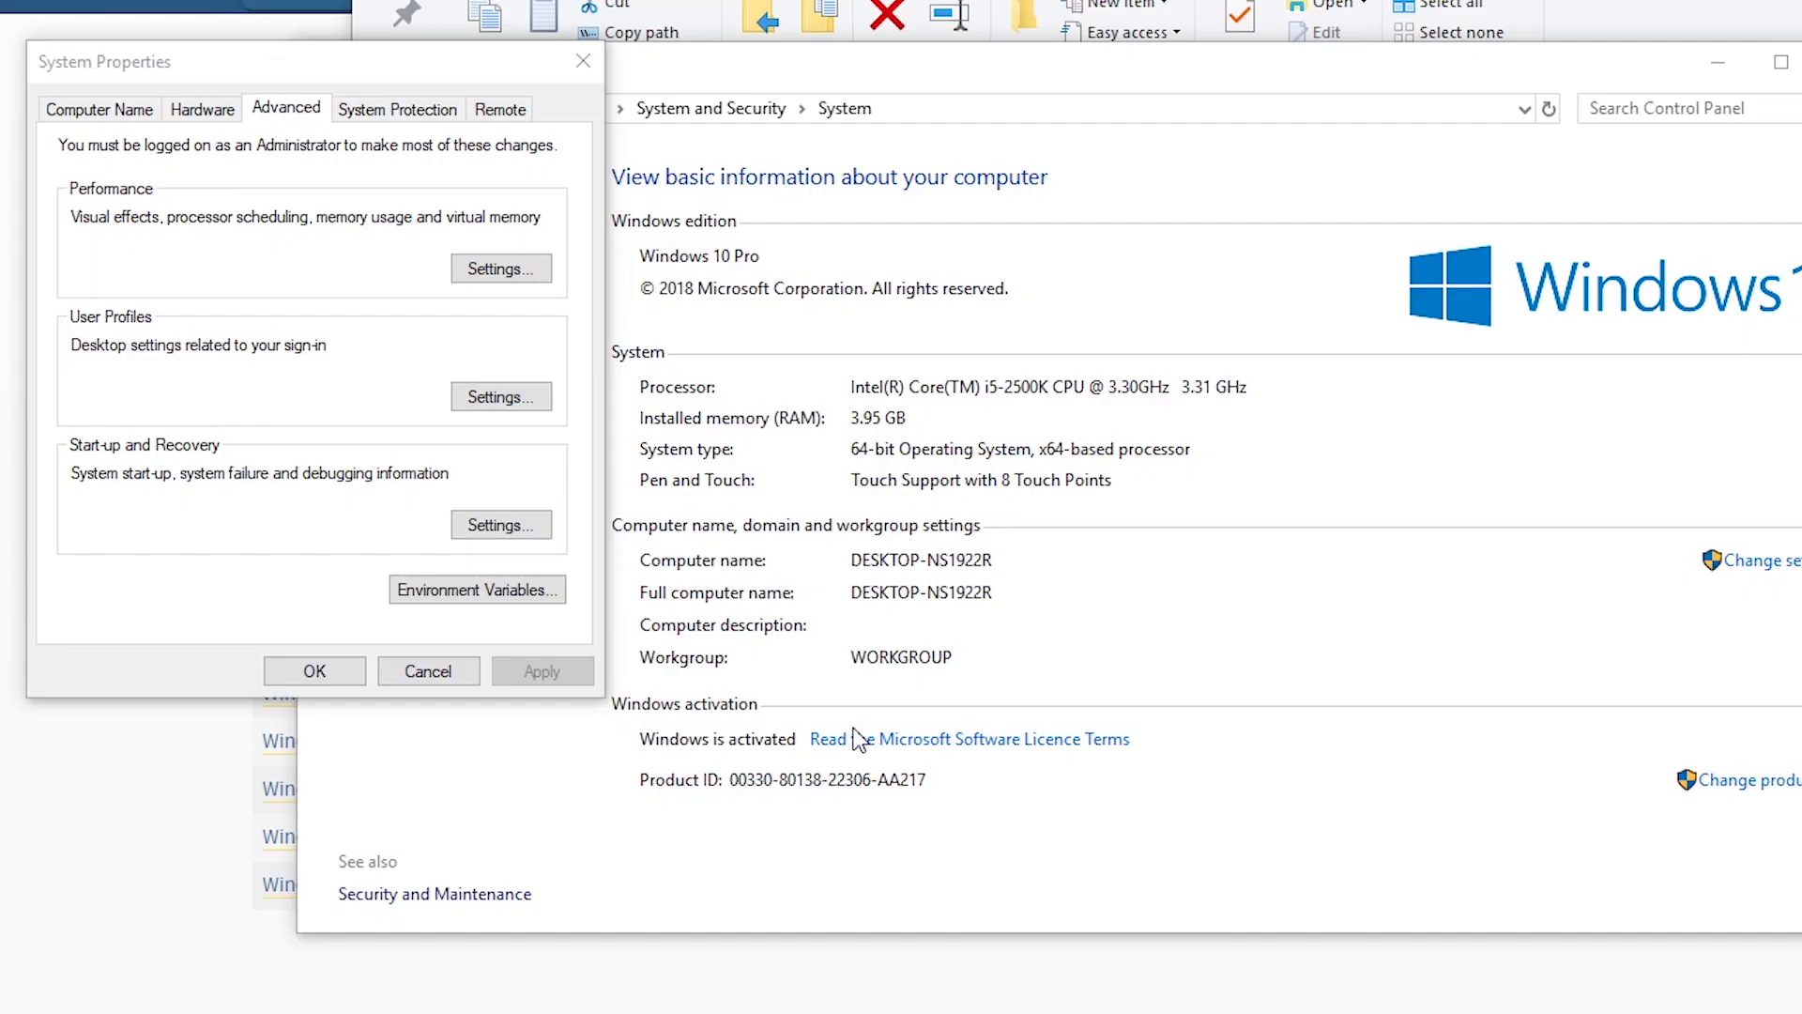
pyautogui.write('pip install')
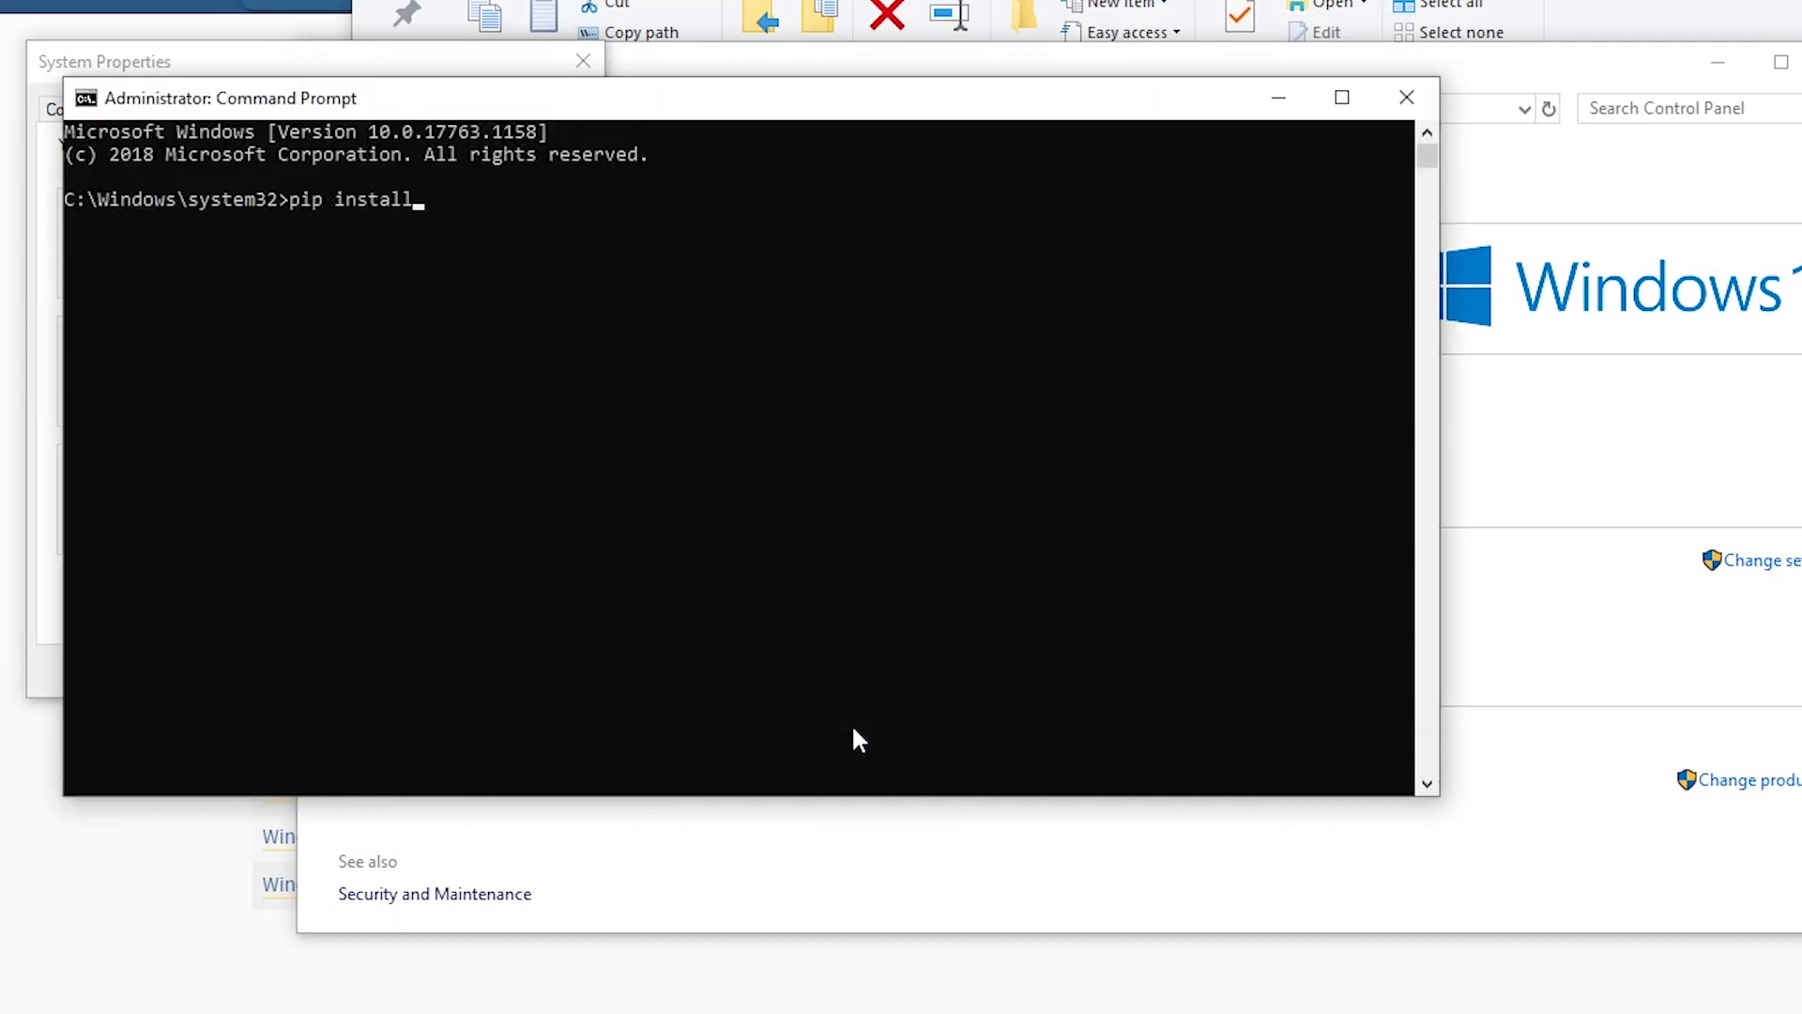
pyautogui.write(' impacket')
pyautogui.press('Return')
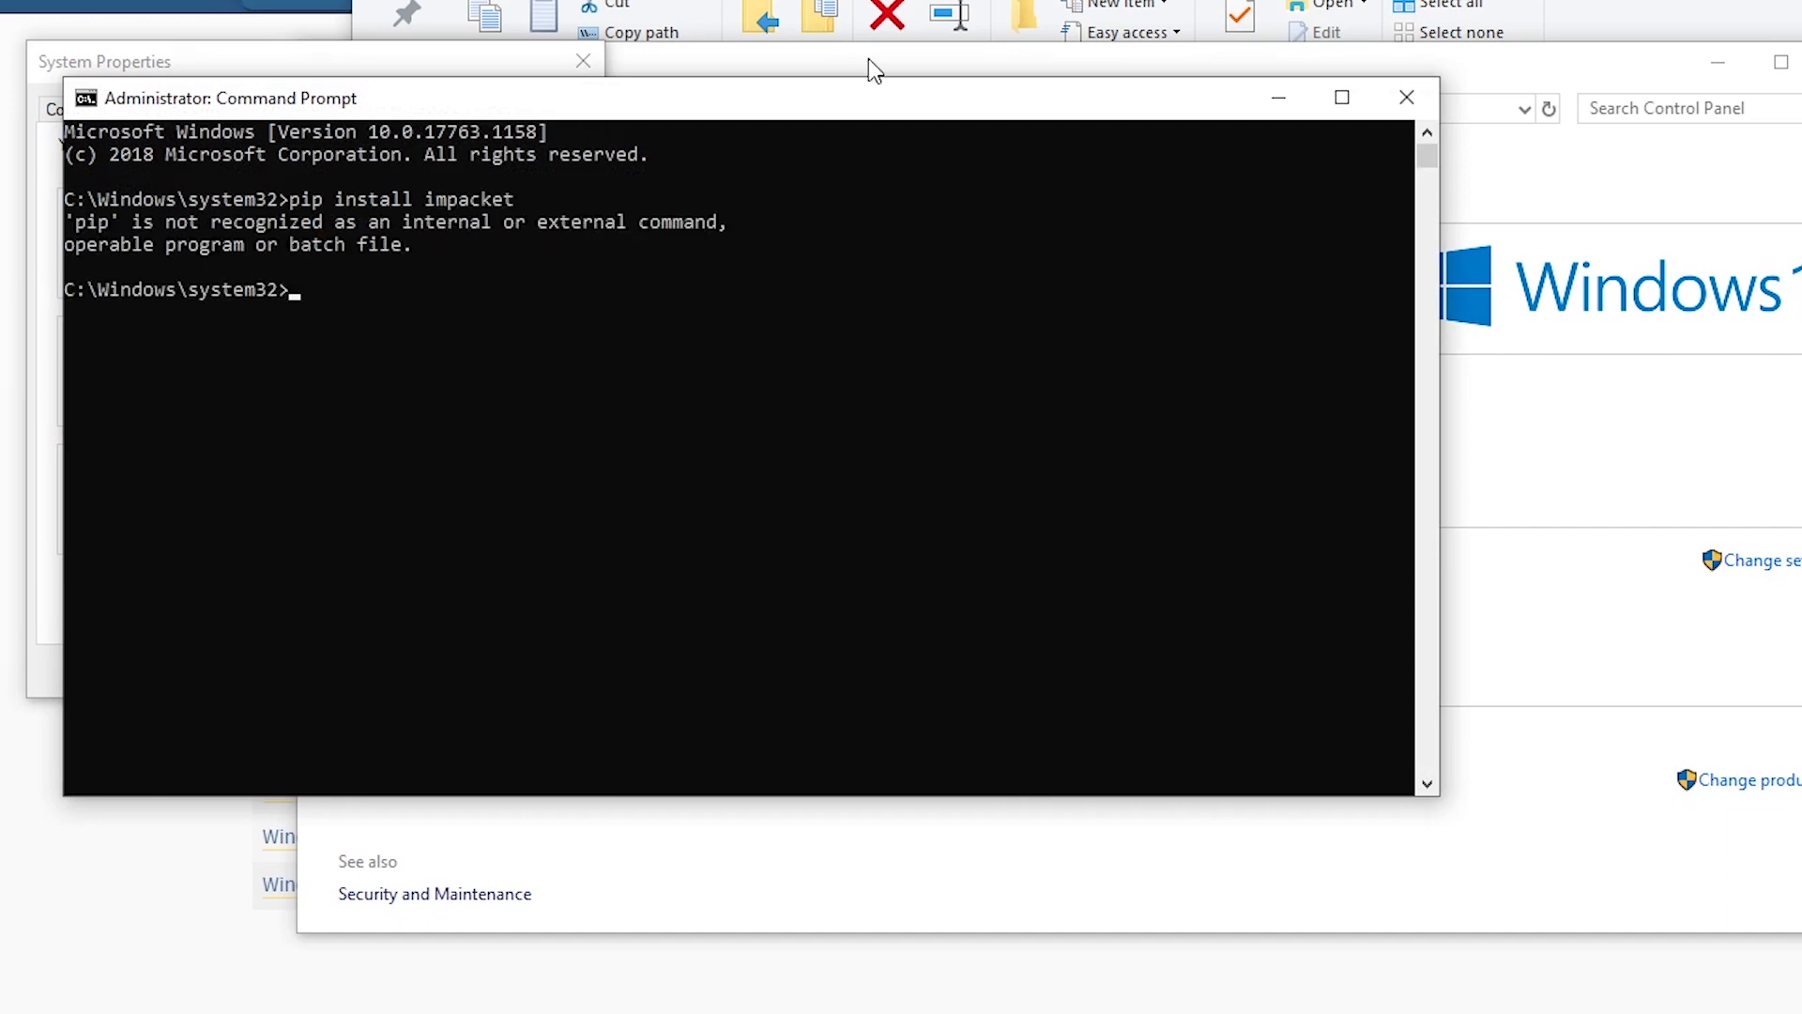
# Check the search path by running "echo %PATH%" and look for pip in C:\Python27\Scripts in File Explorer.
pyautogui.moveTo(860, 88); pyautogui.dragTo(1452, 154)
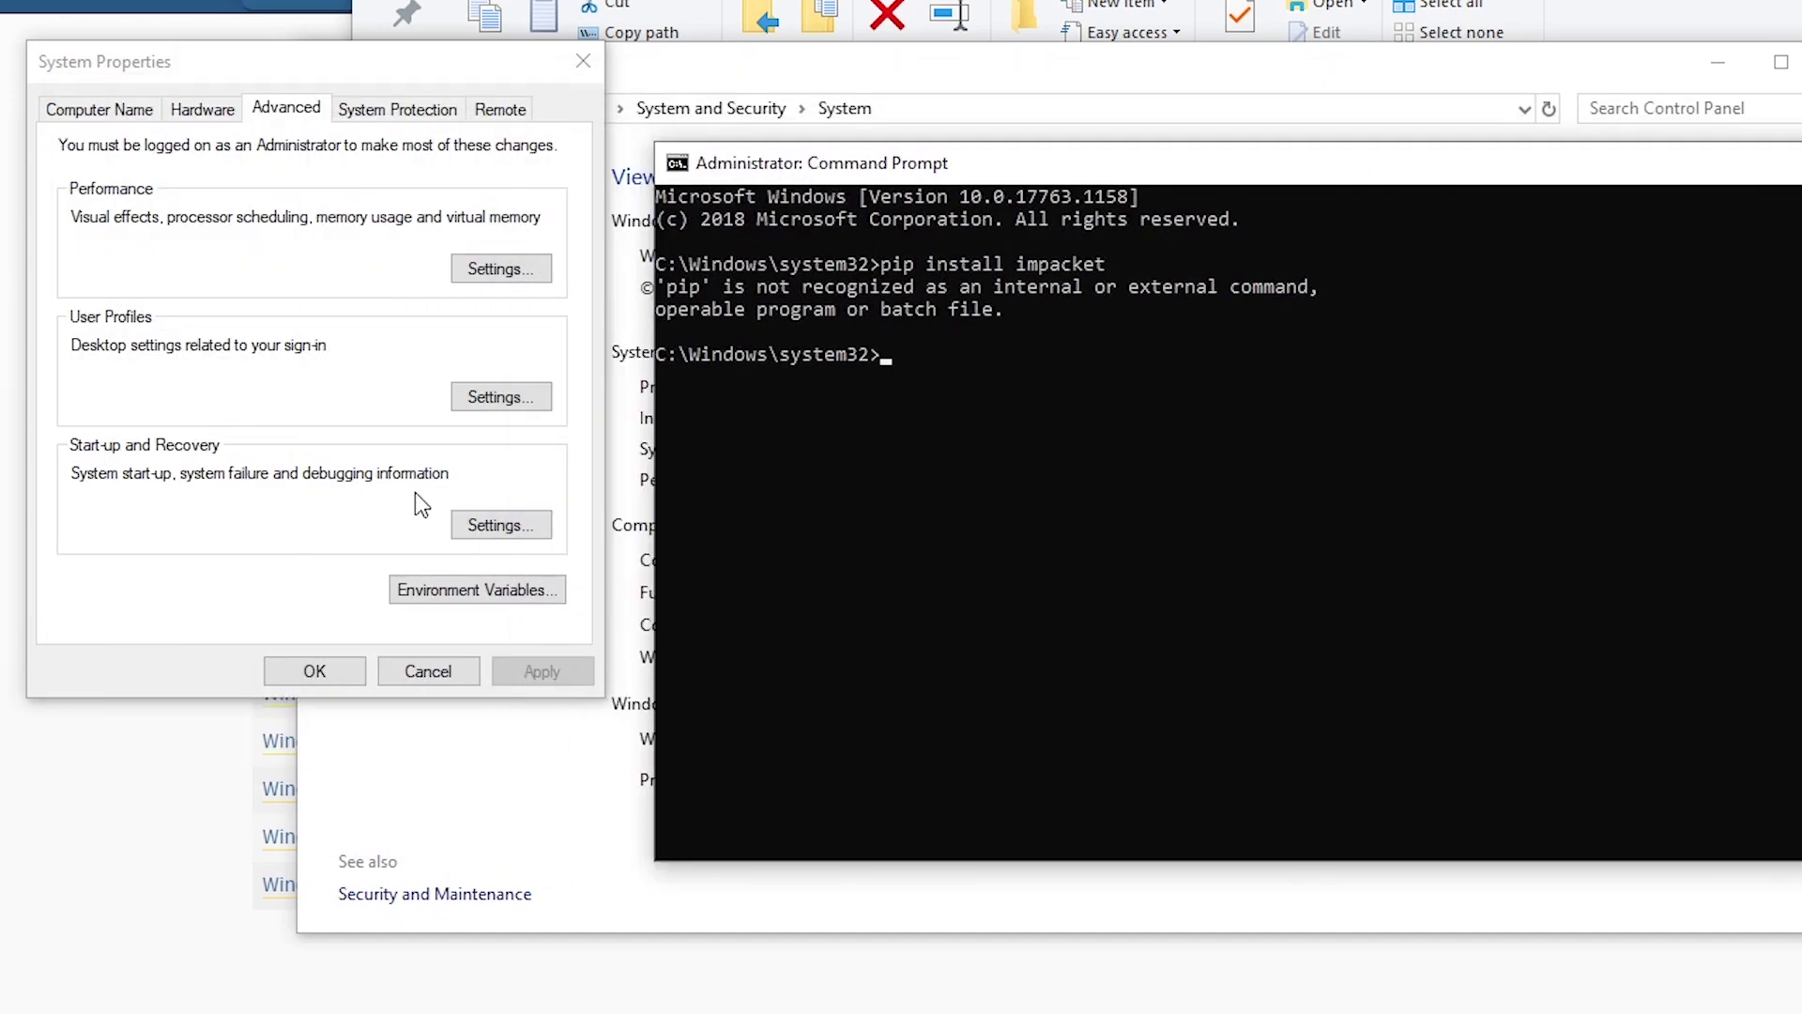
pyautogui.click(298, 594)
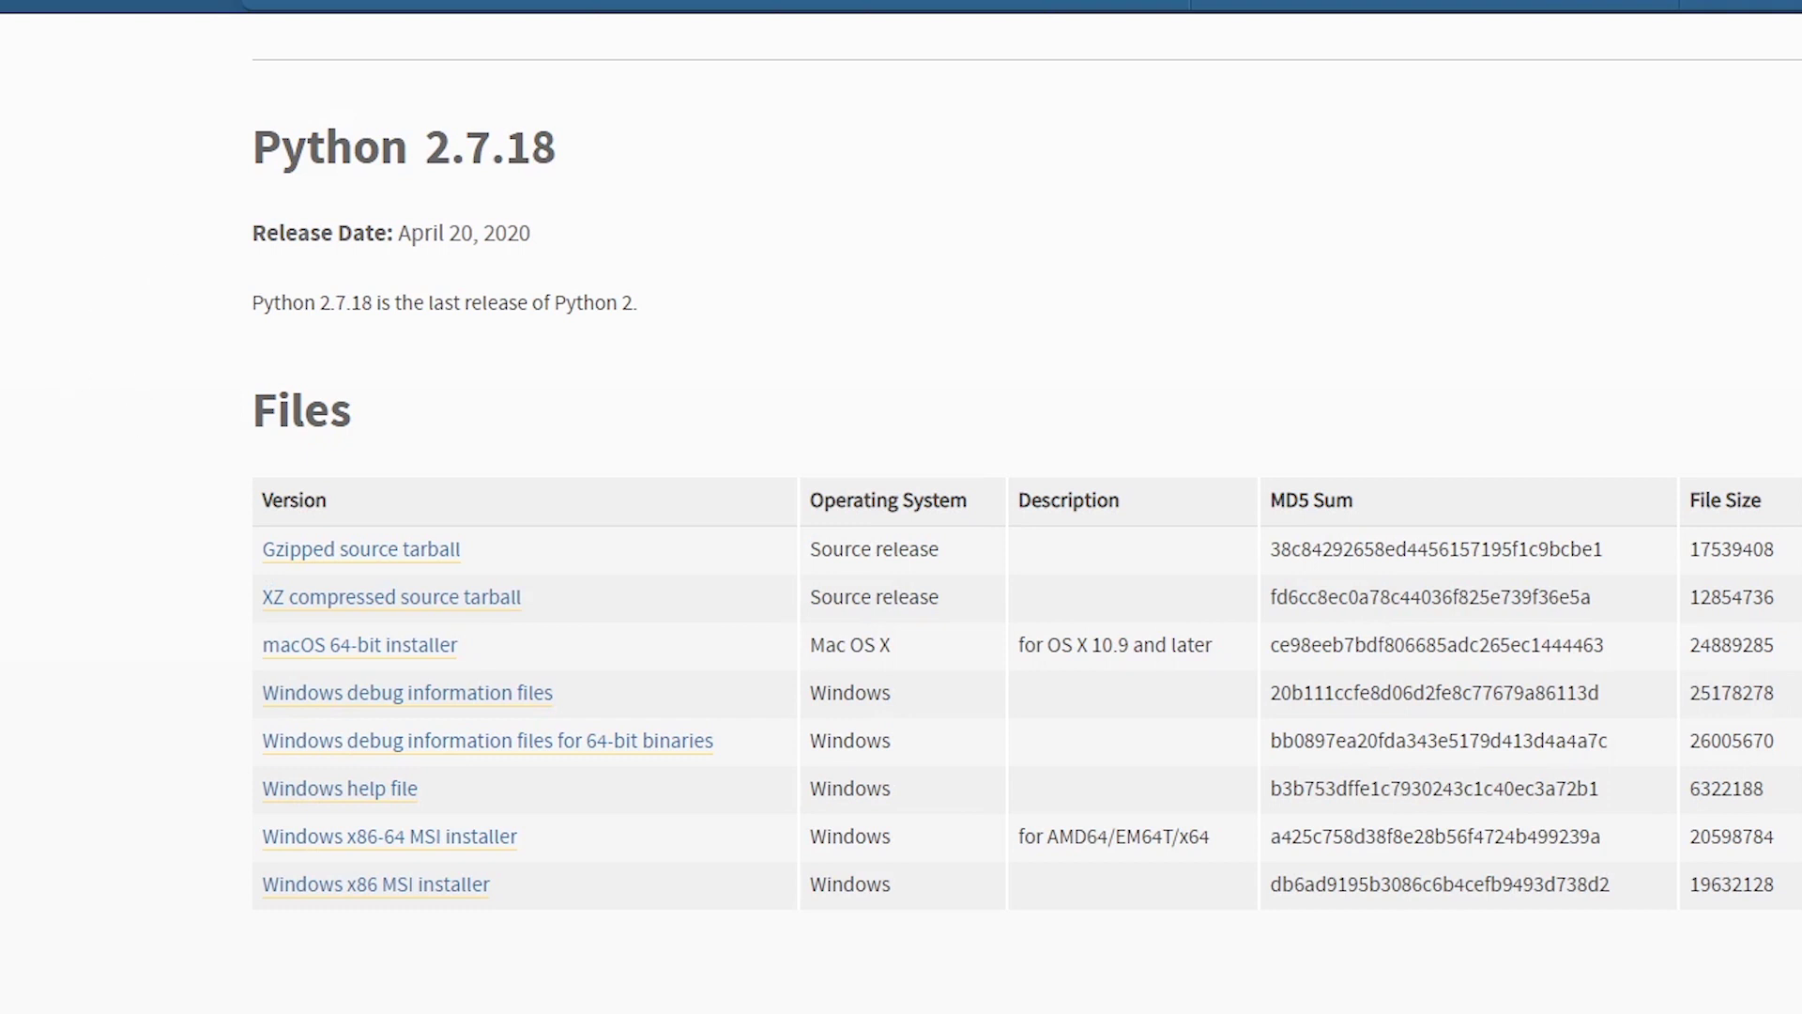
pyautogui.hotkey('alt', 'Tab')
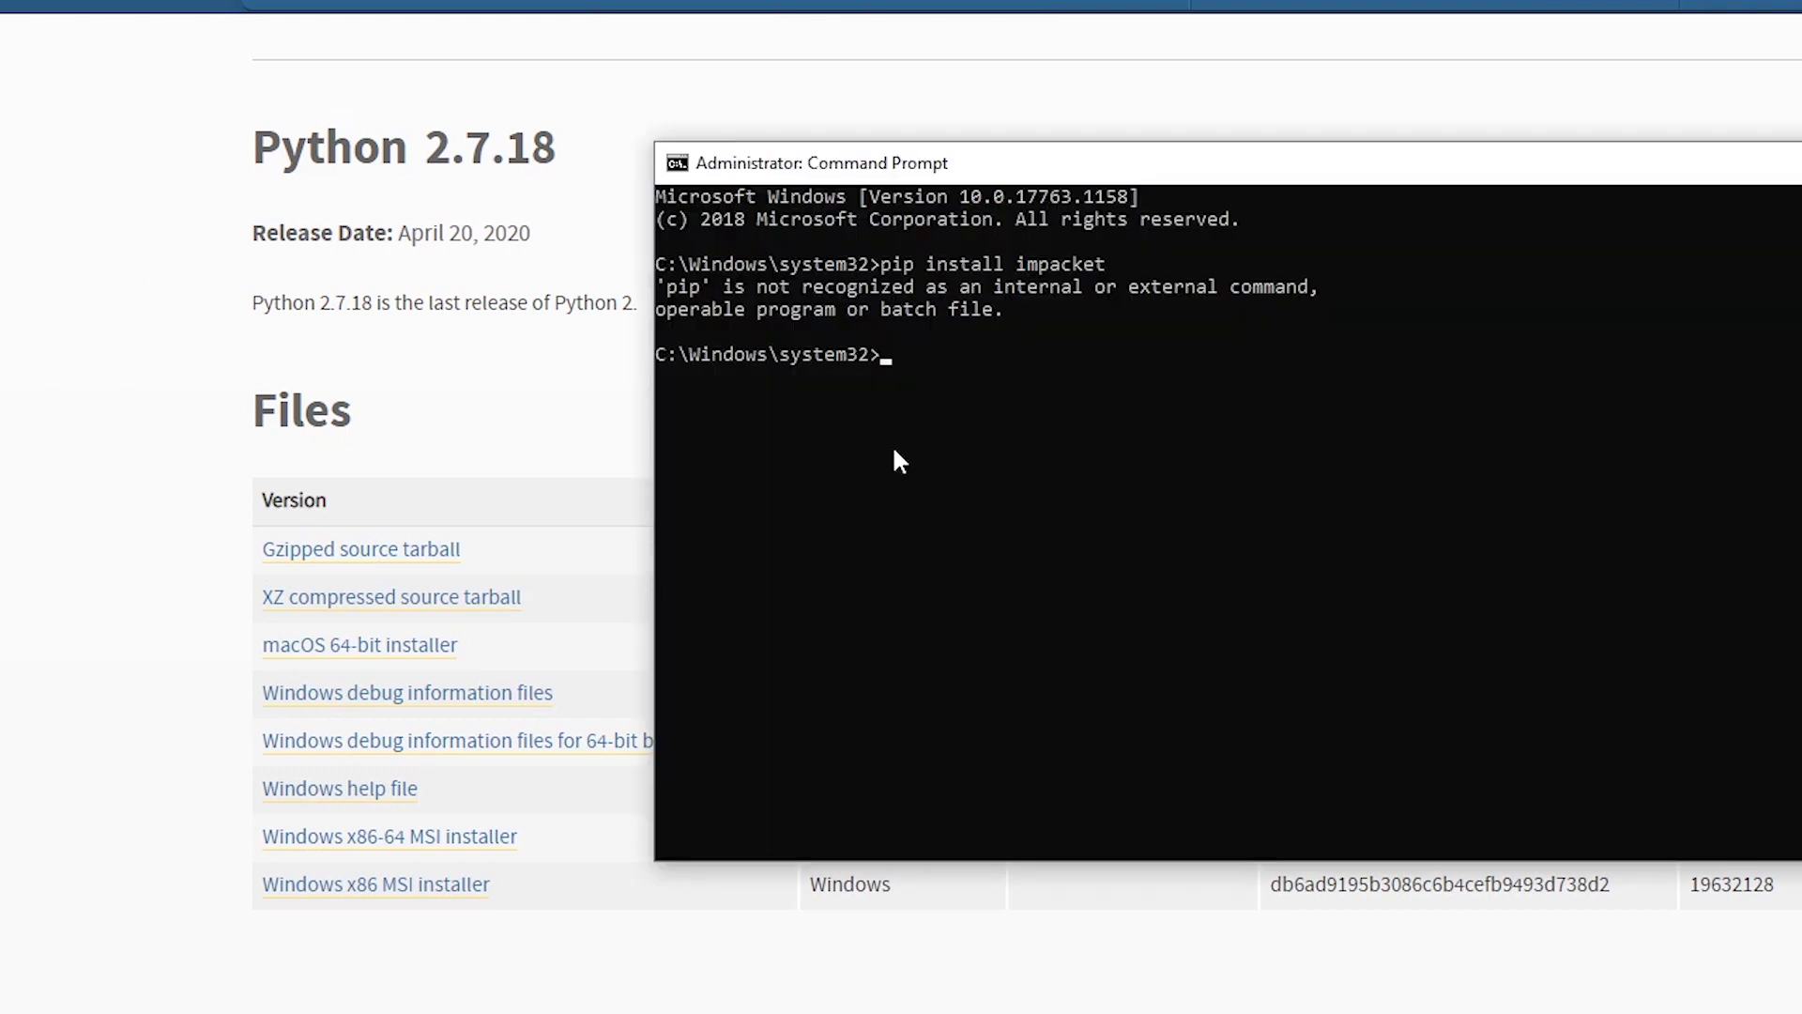
pyautogui.write('echo %PATH%')
pyautogui.press('Return')
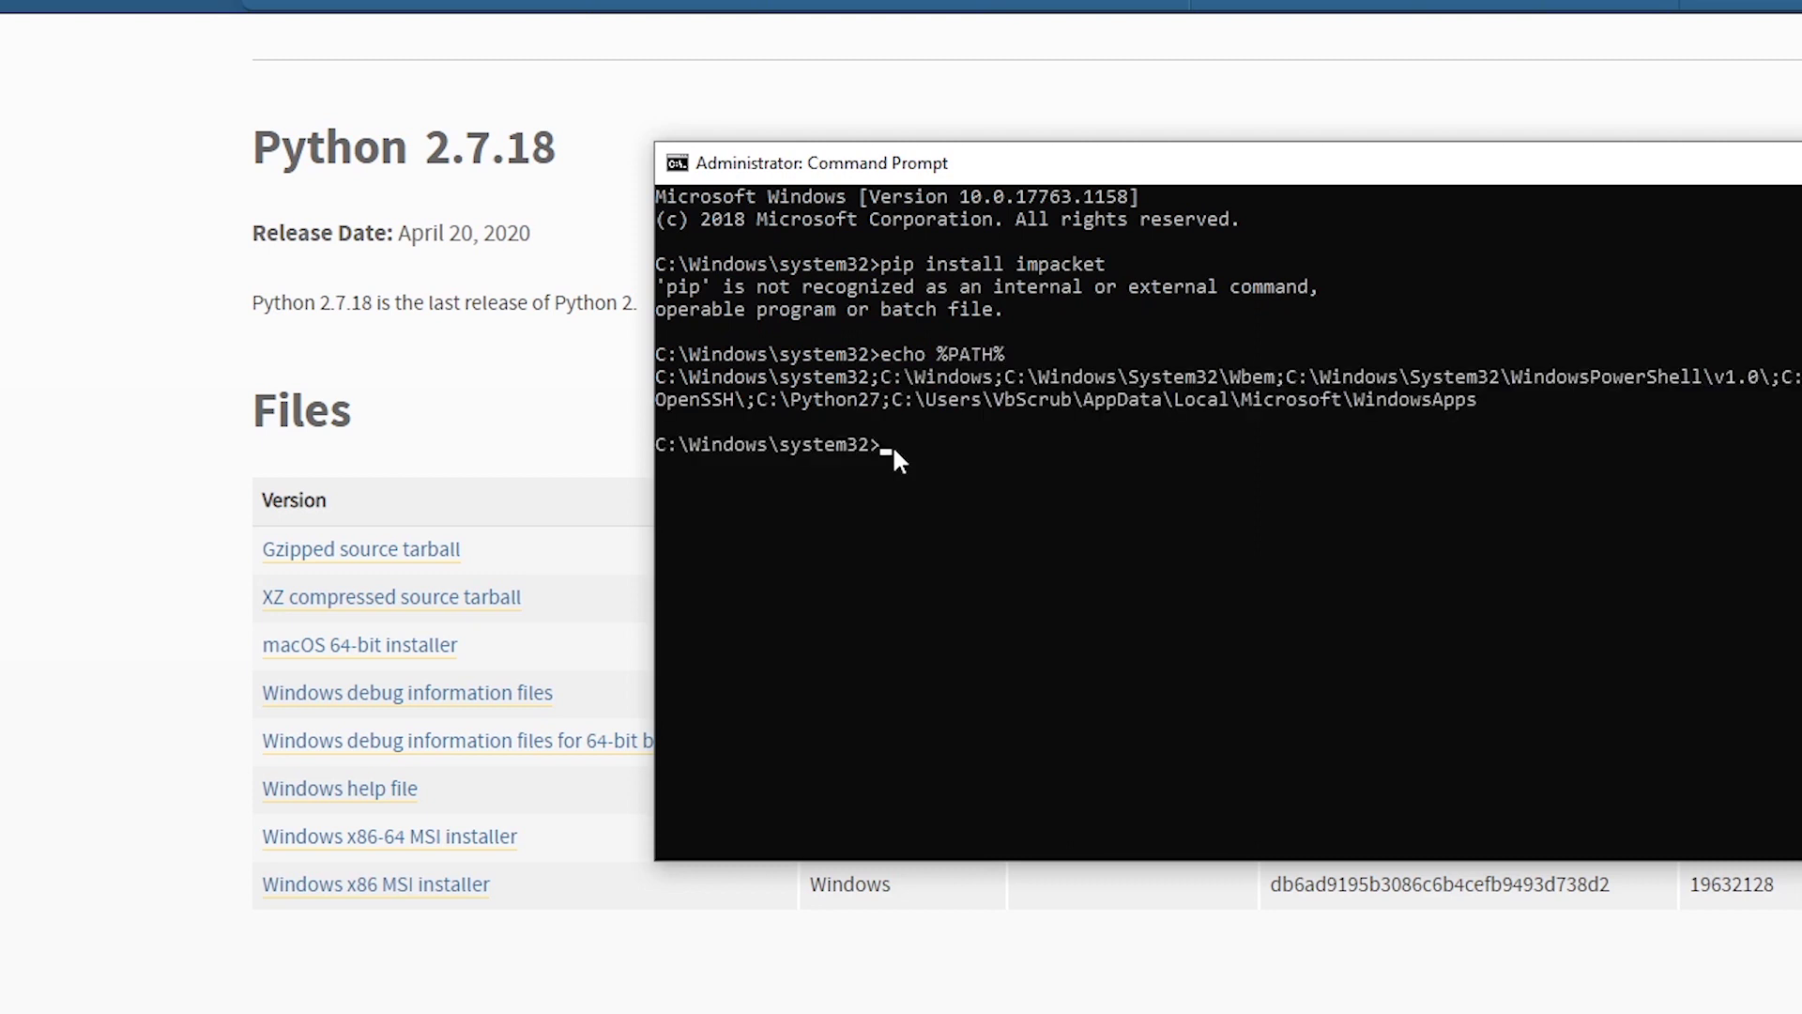
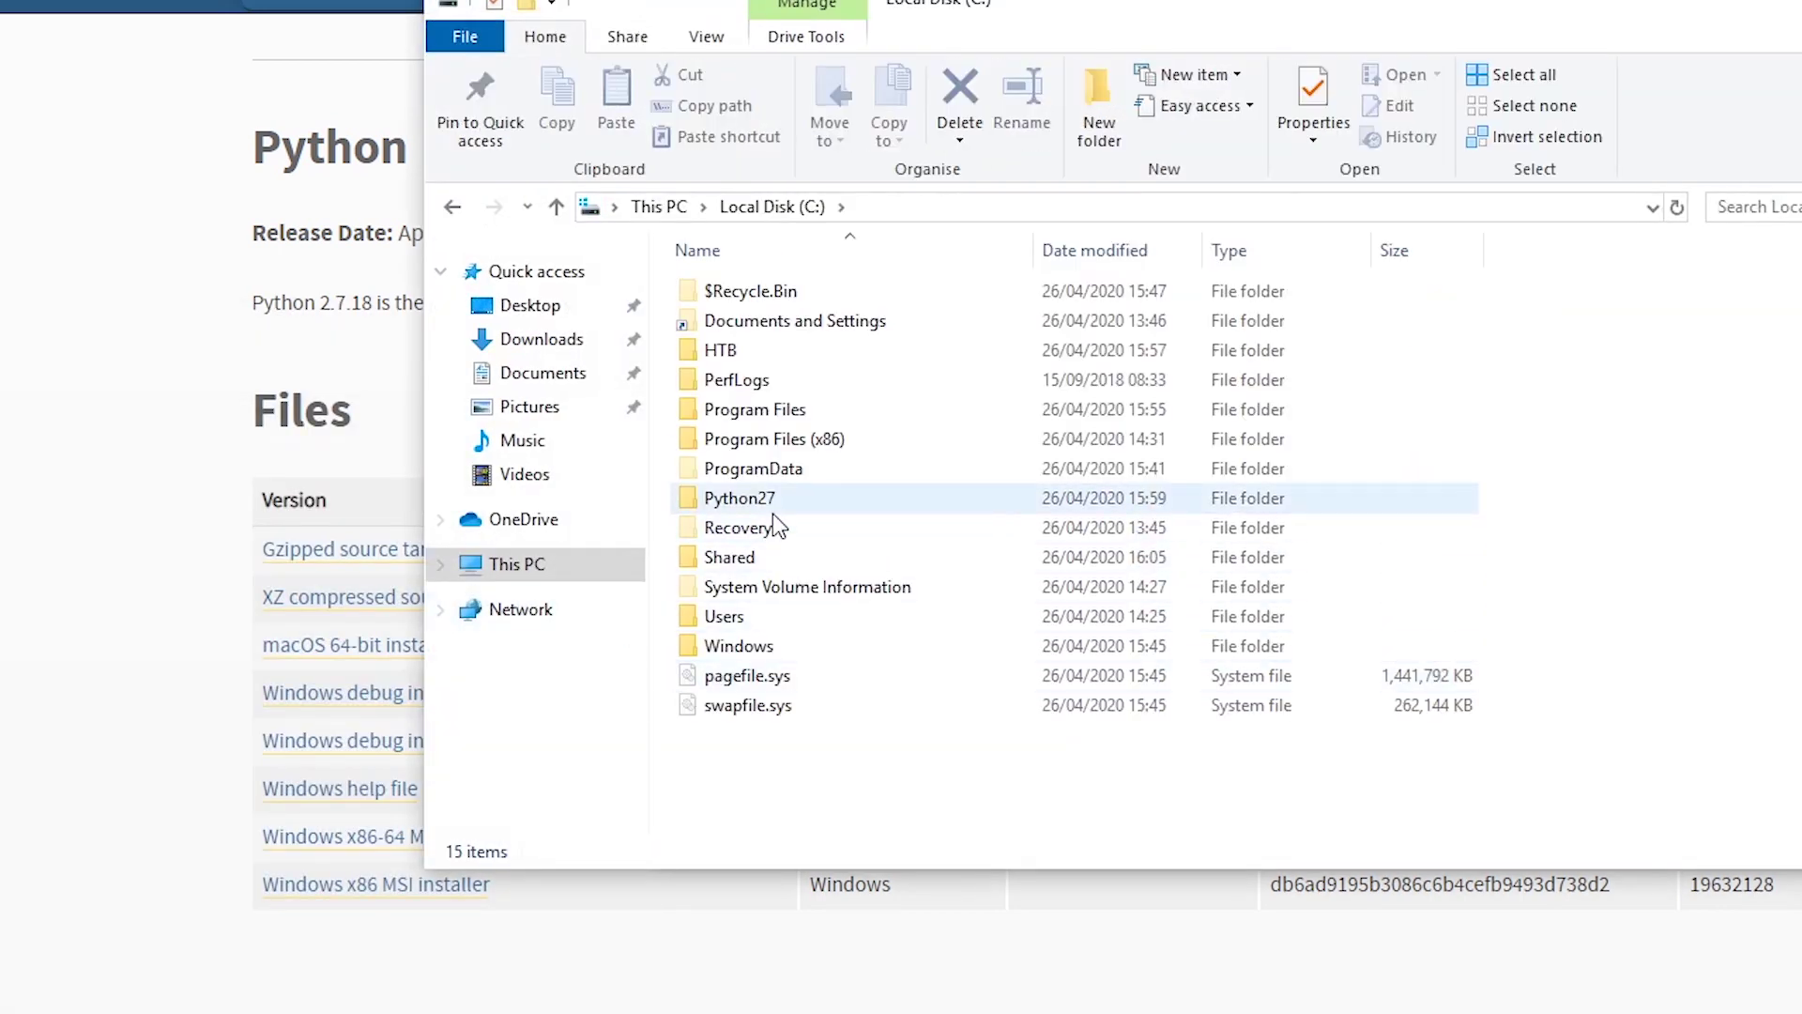
pyautogui.doubleClick(775, 498)
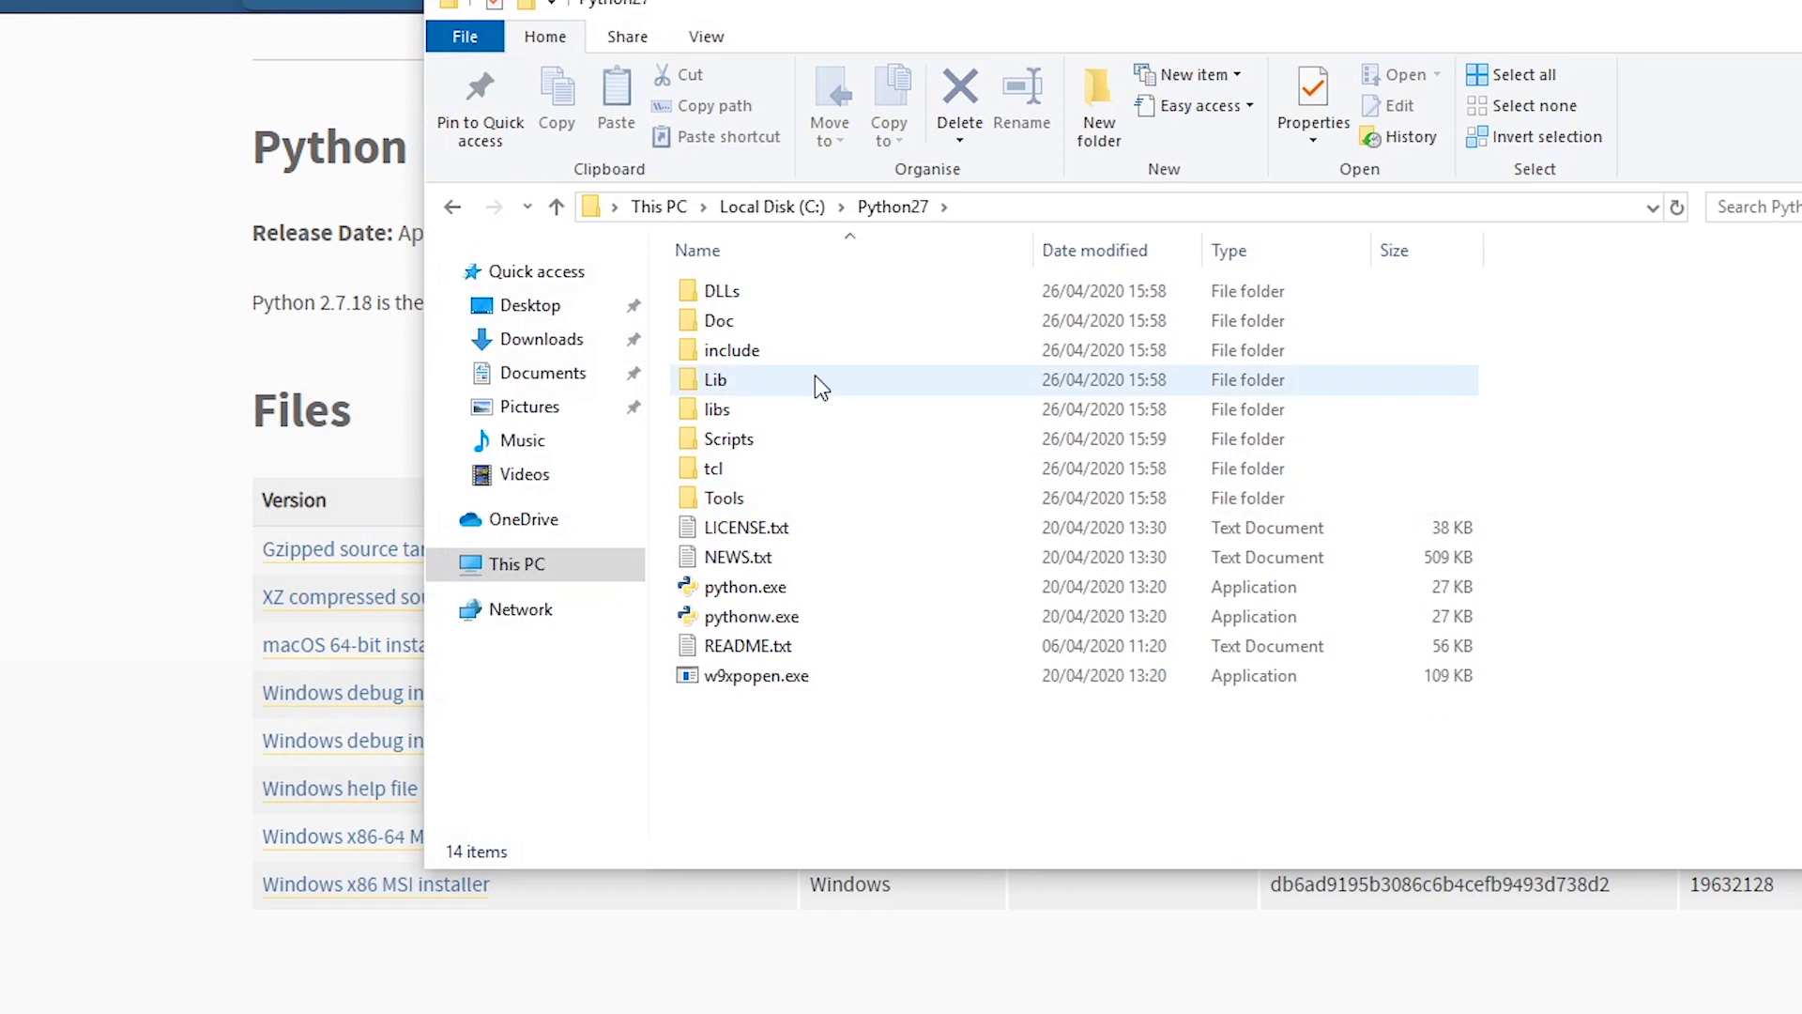
pyautogui.doubleClick(744, 442)
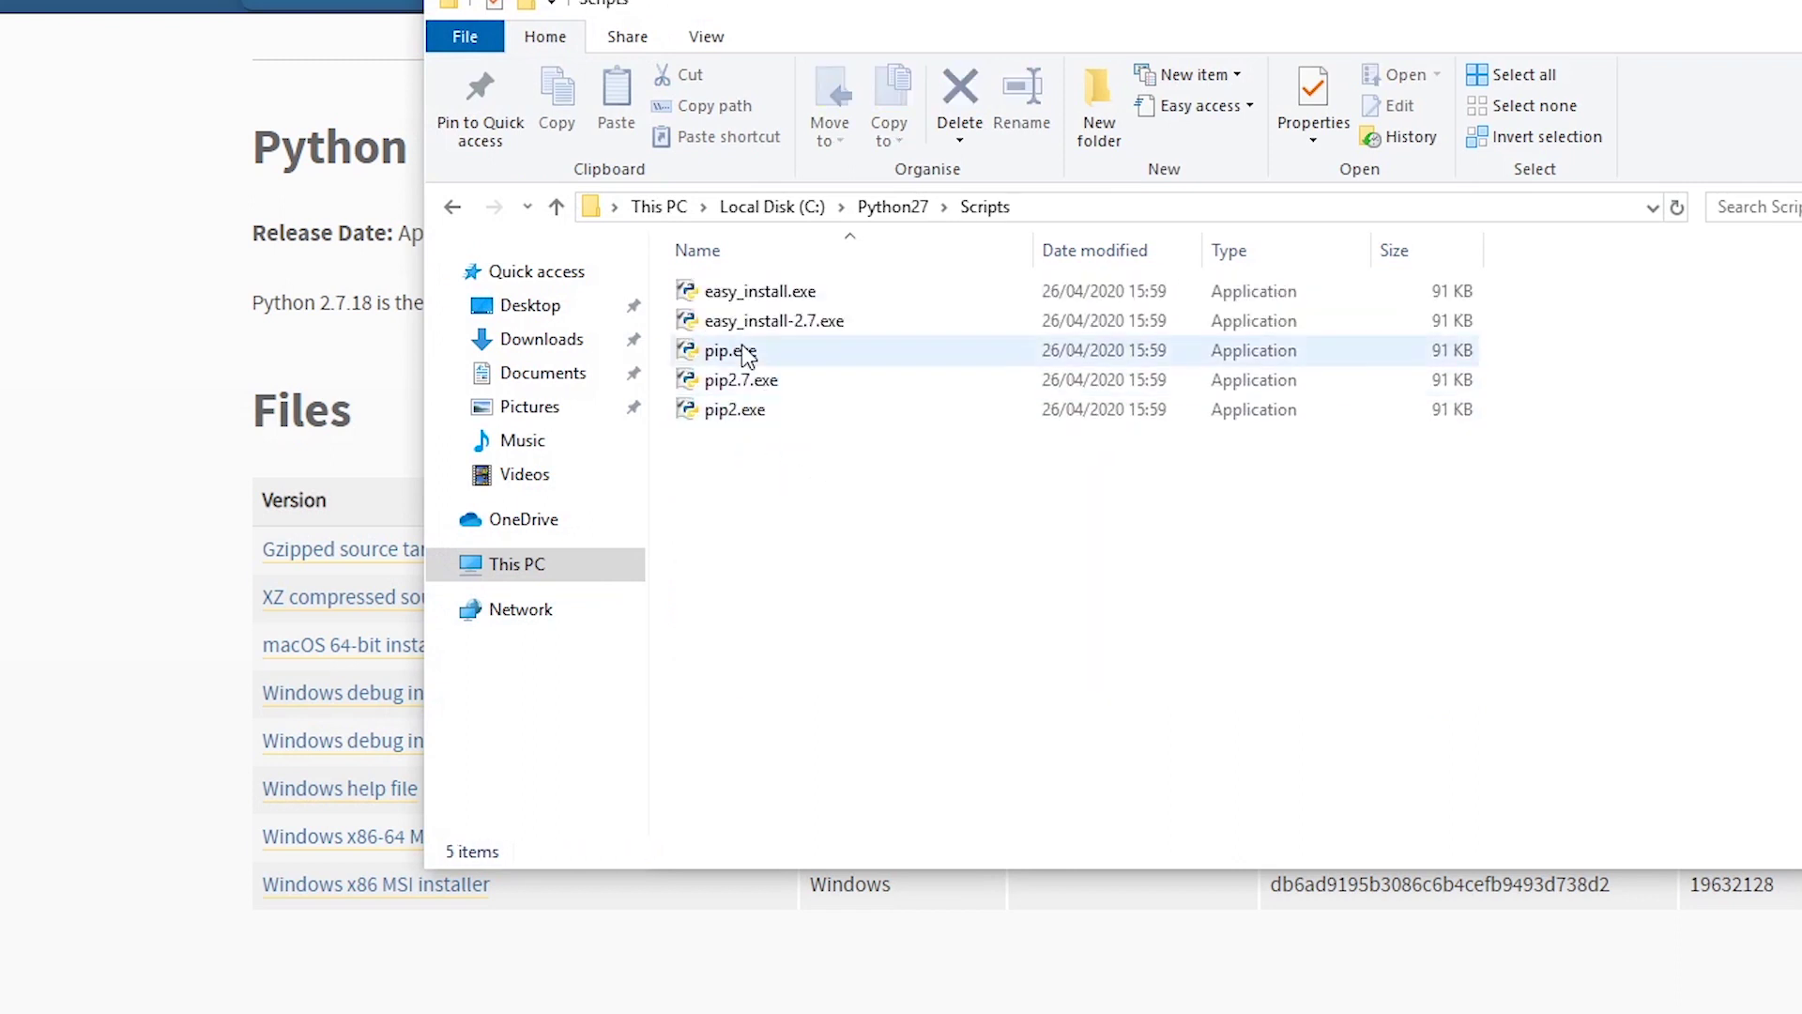
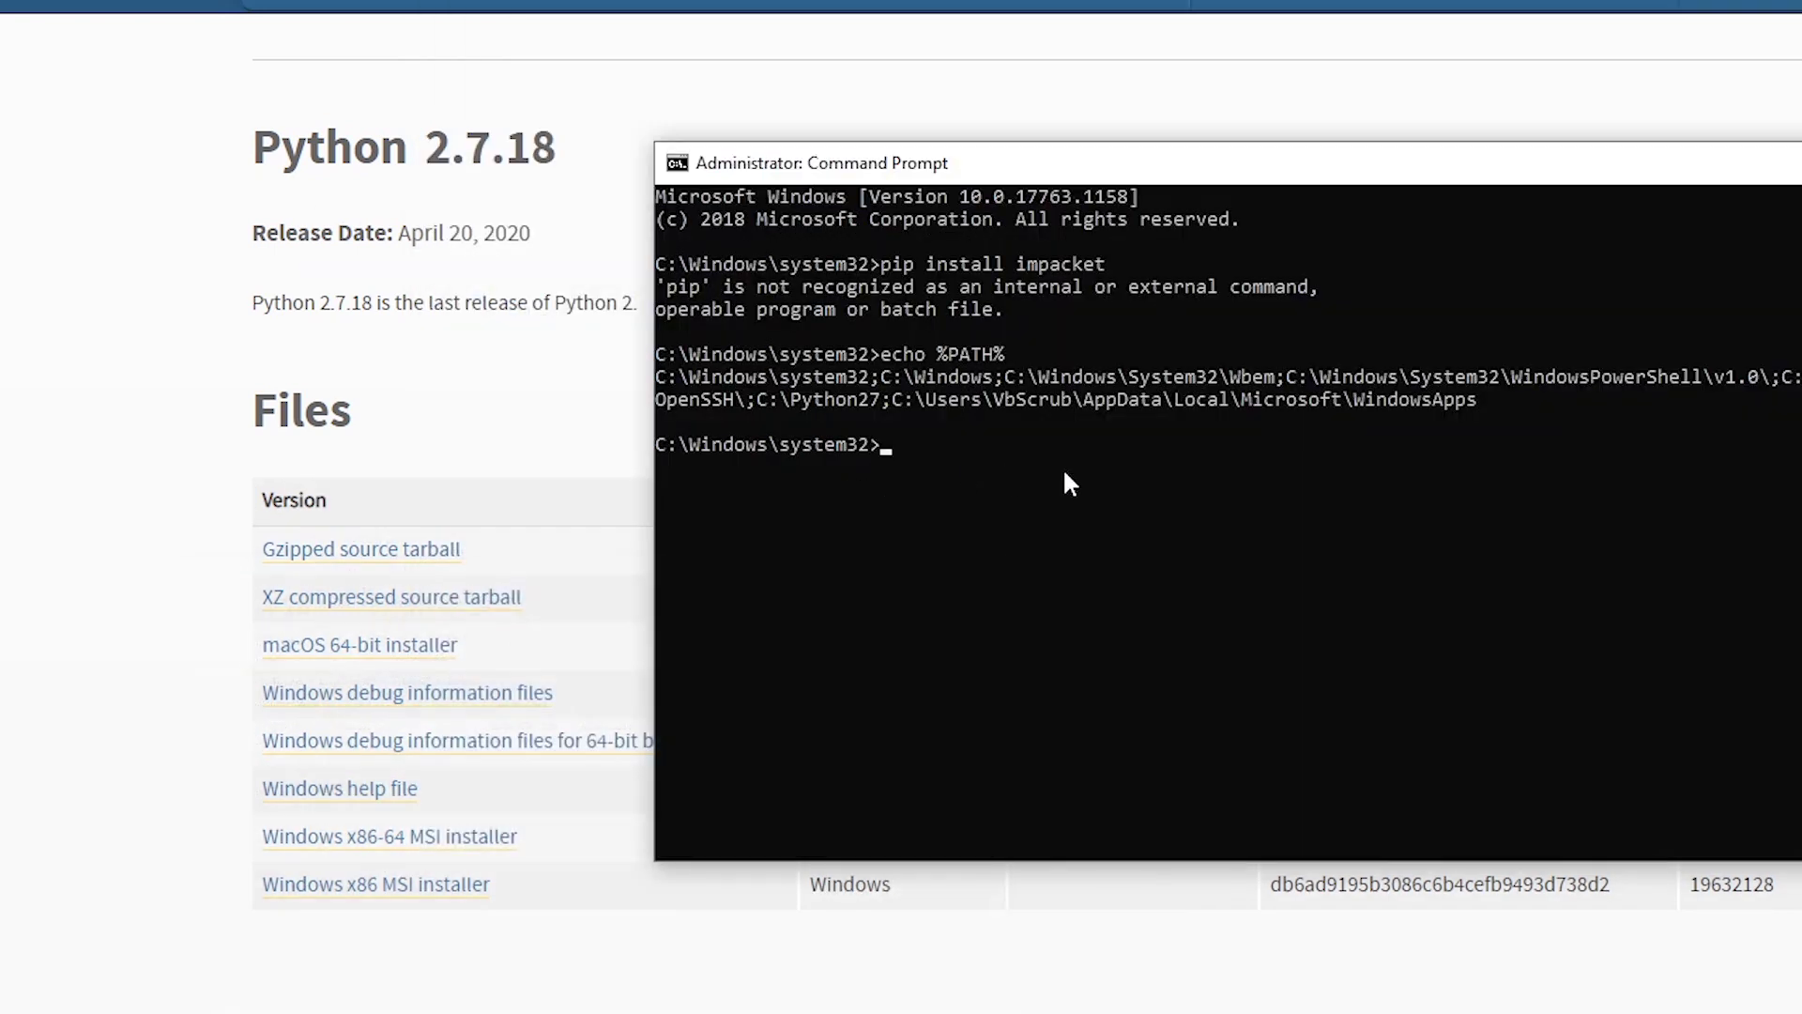
# Add C:\Python27\Scripts as another entry in the system Path environment variable and save the change.
pyautogui.hotkey('alt', 'Tab')
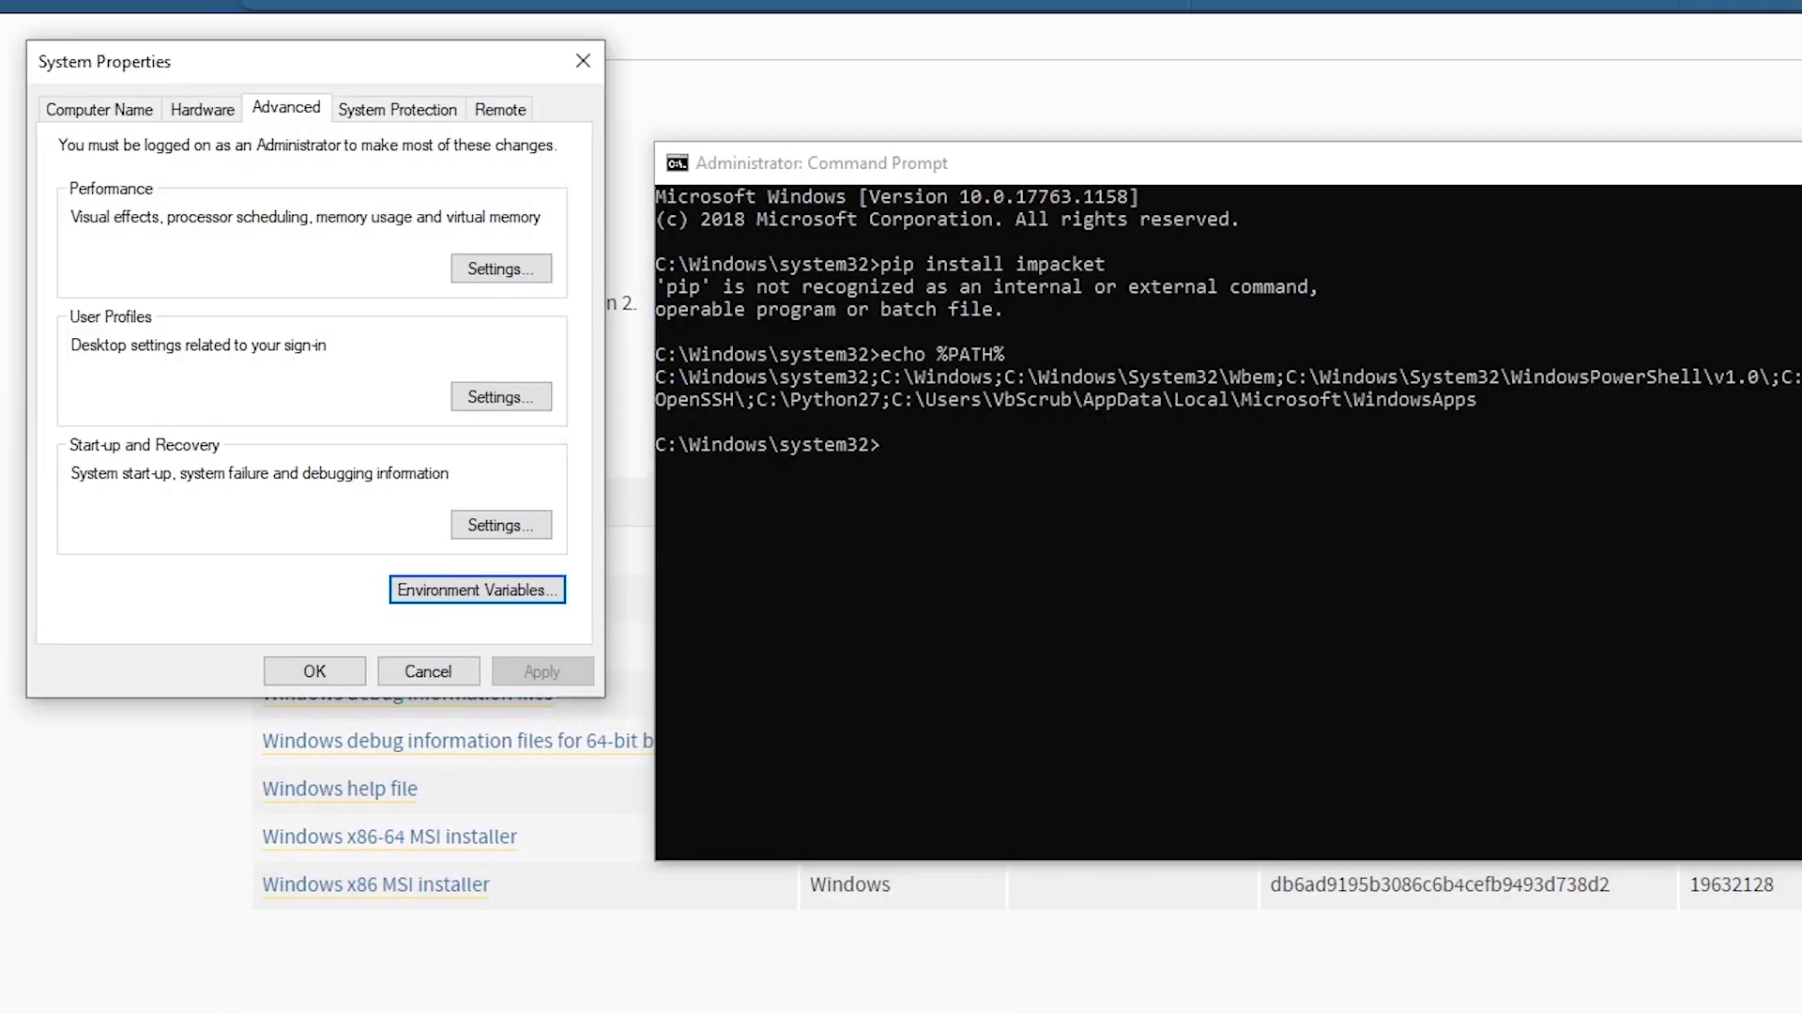
pyautogui.click(435, 599)
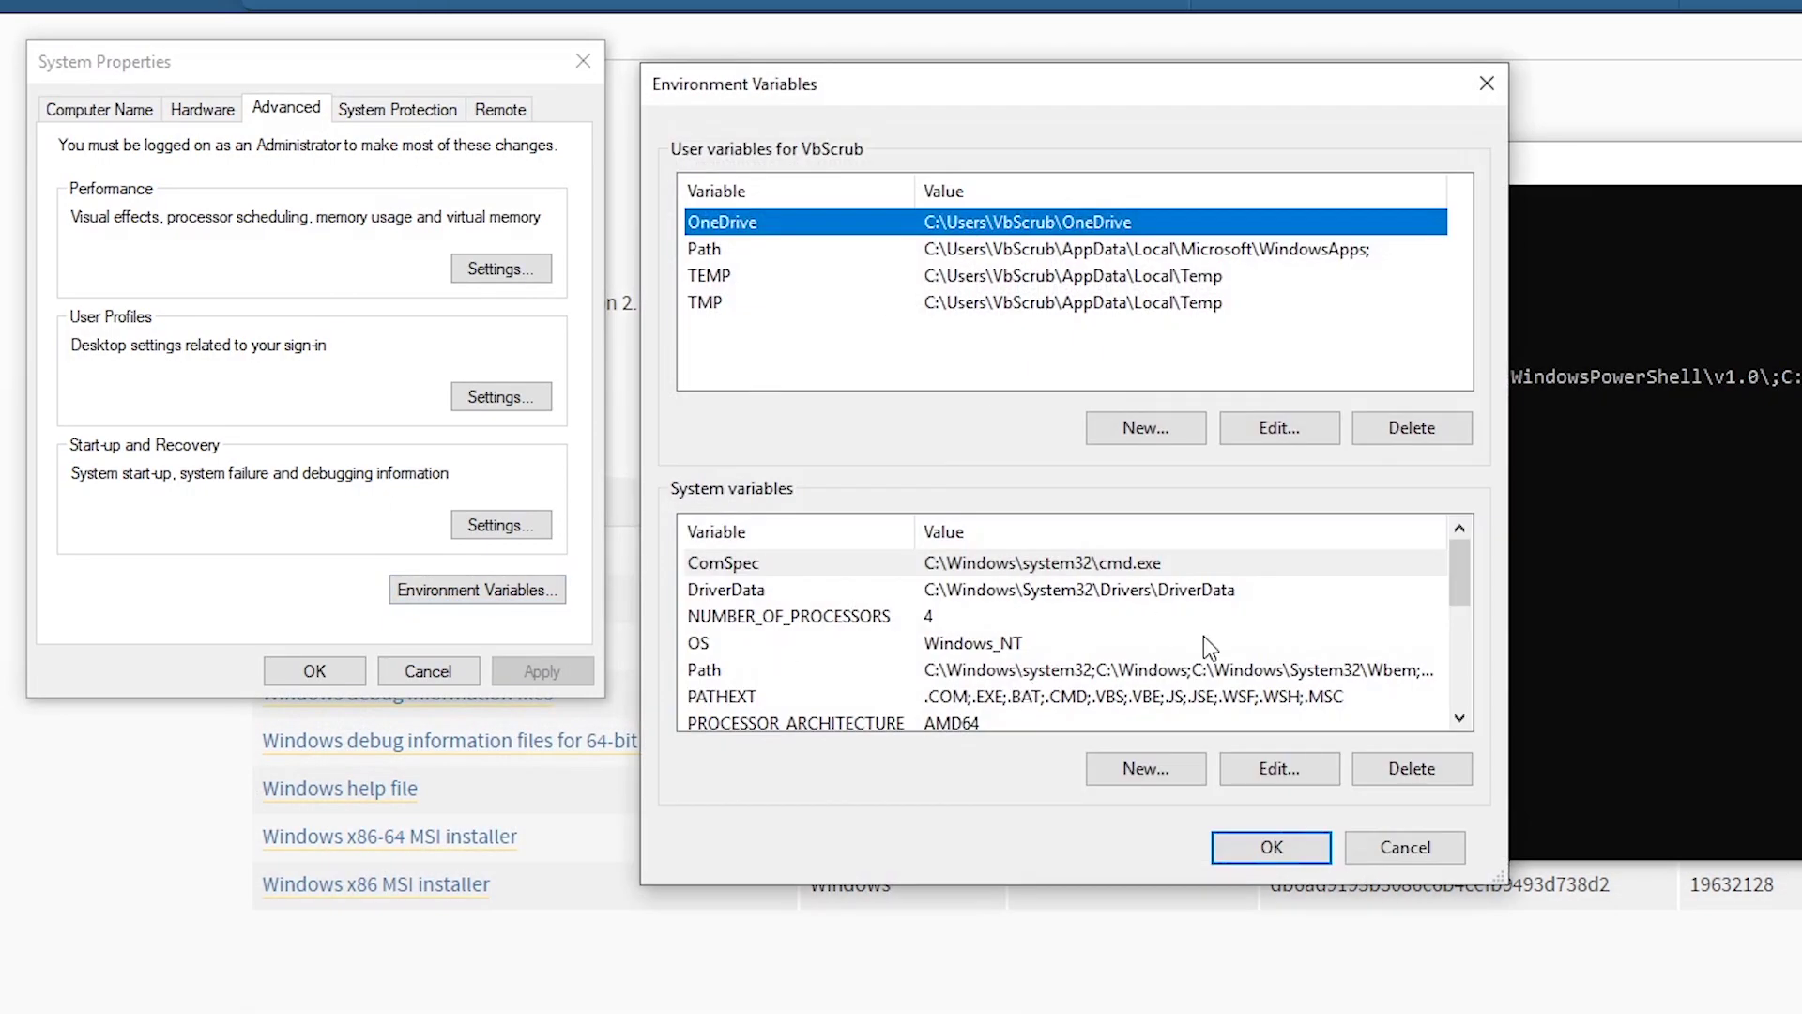
pyautogui.click(751, 670)
pyautogui.click(1279, 768)
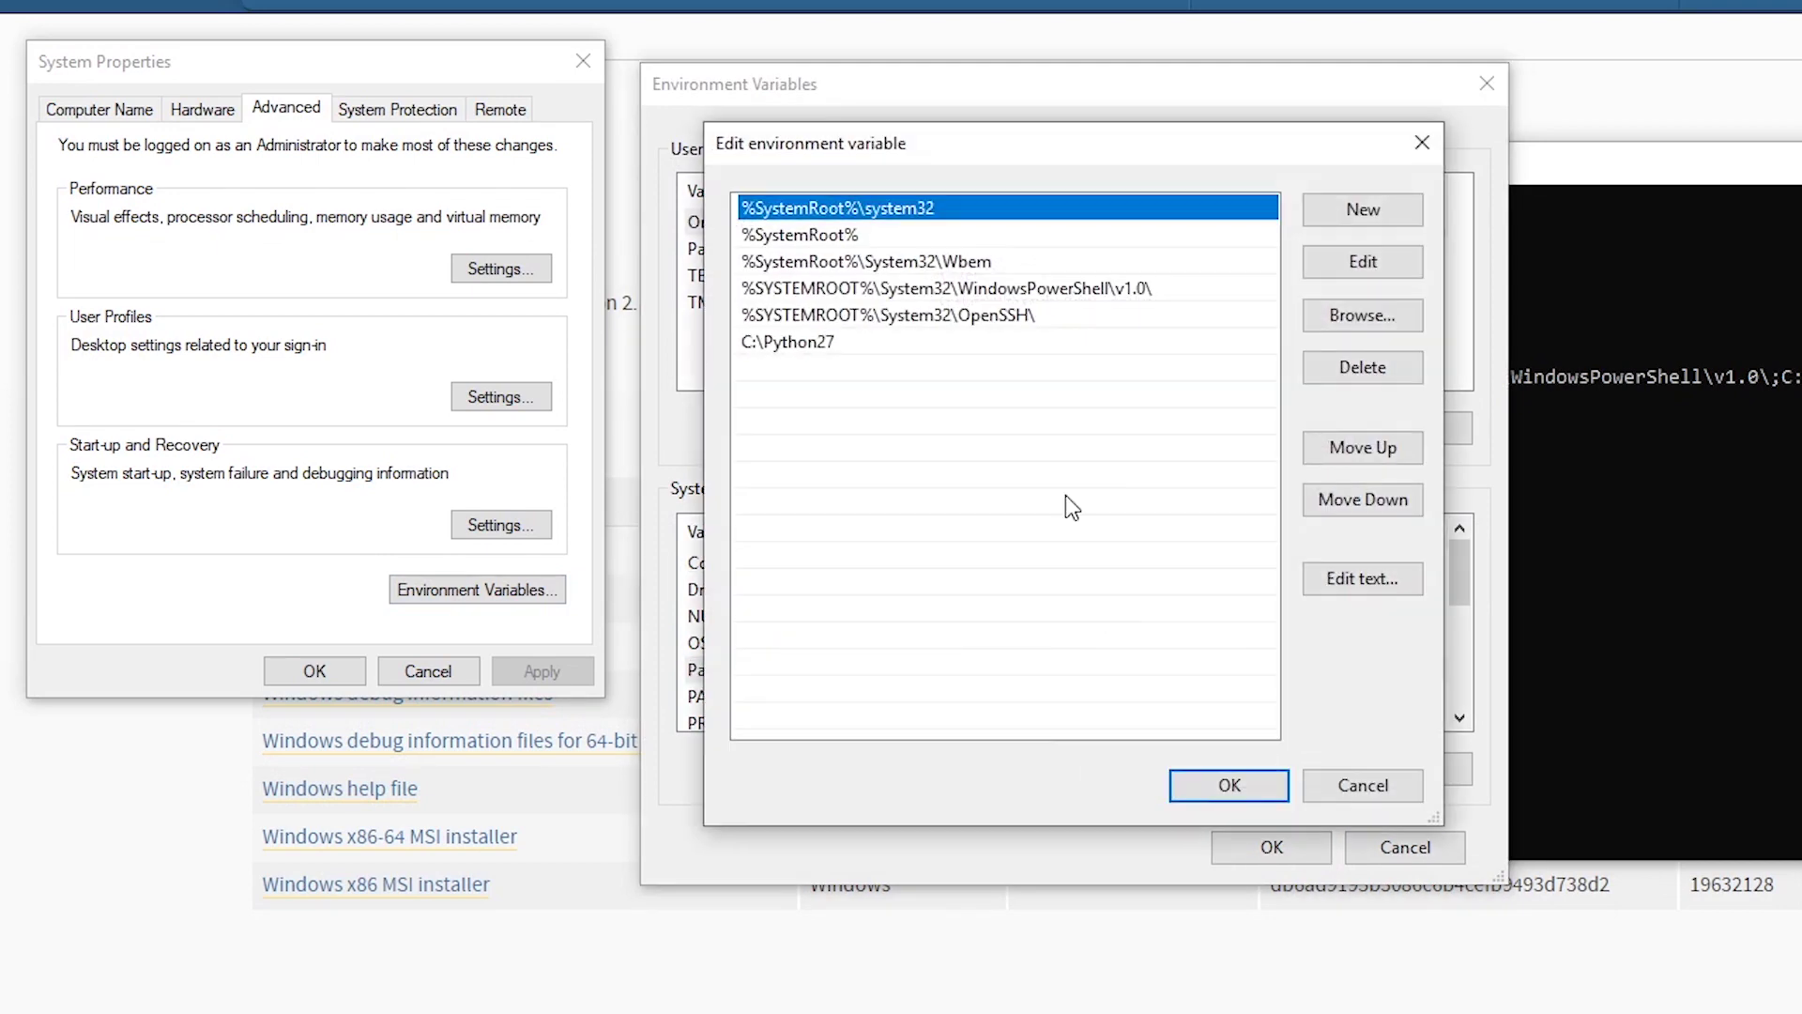
pyautogui.click(1360, 212)
pyautogui.write('C:\\')
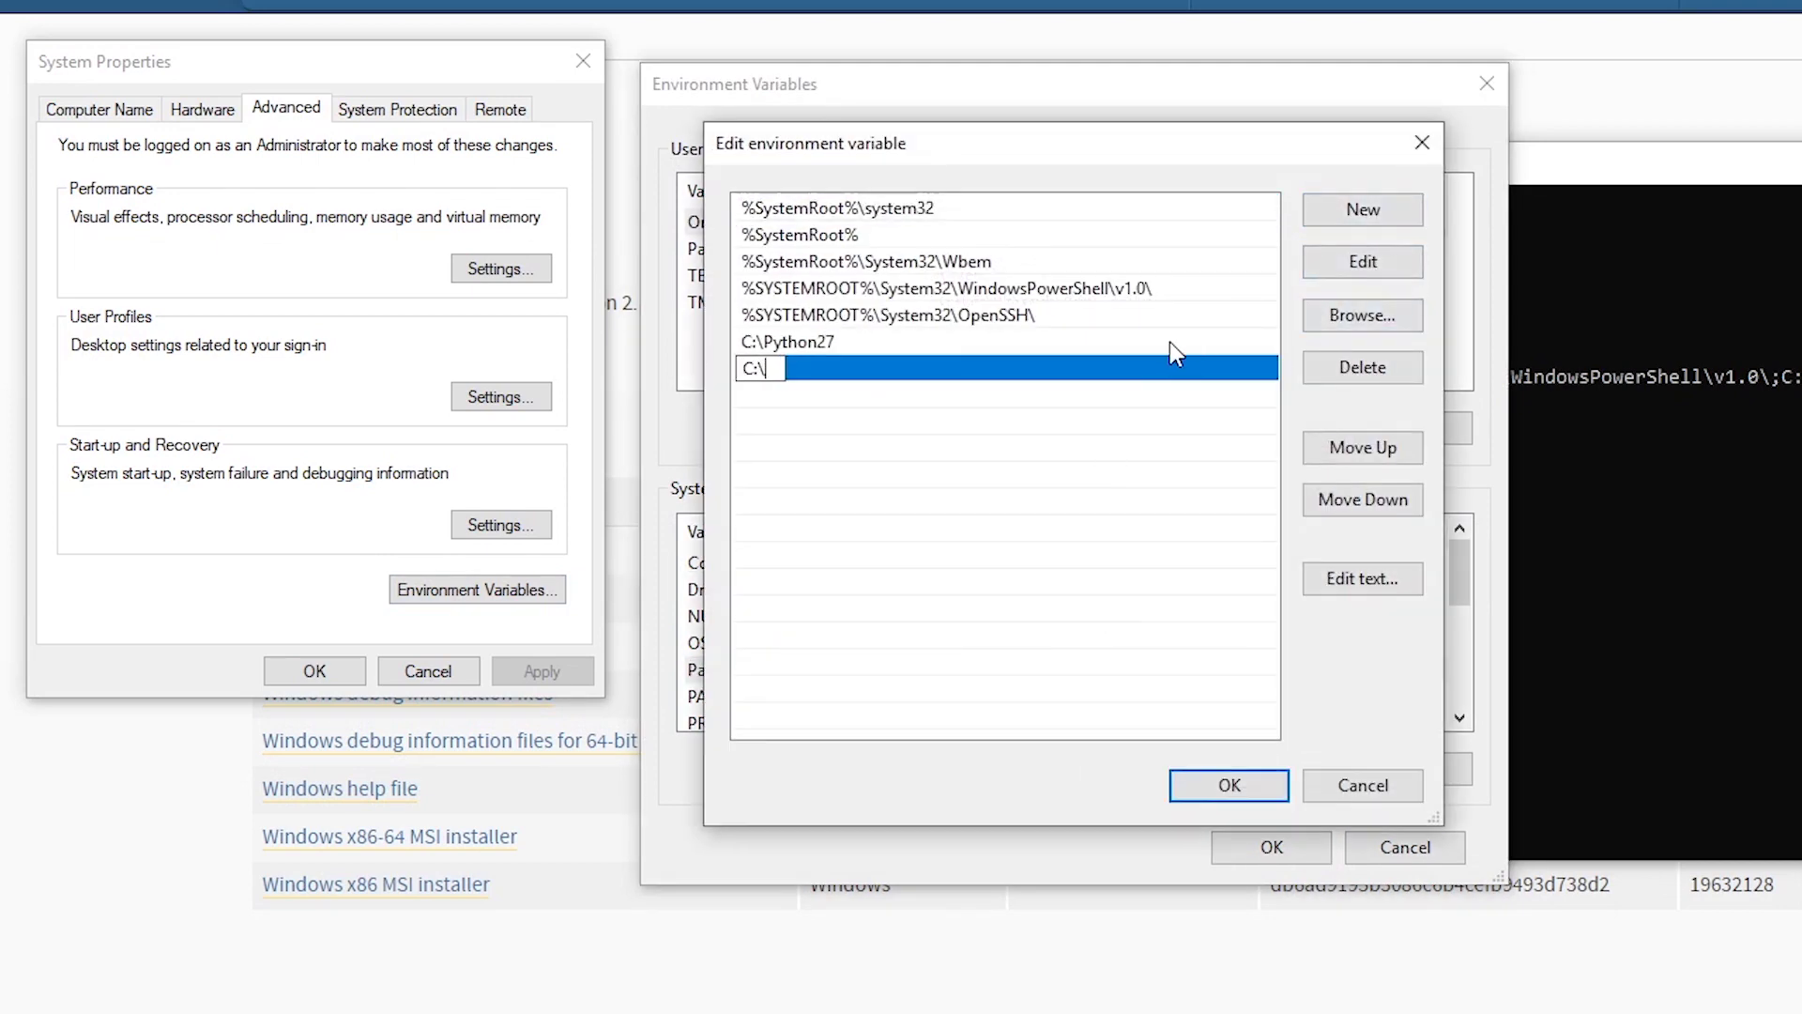
pyautogui.write('Python27\\S')
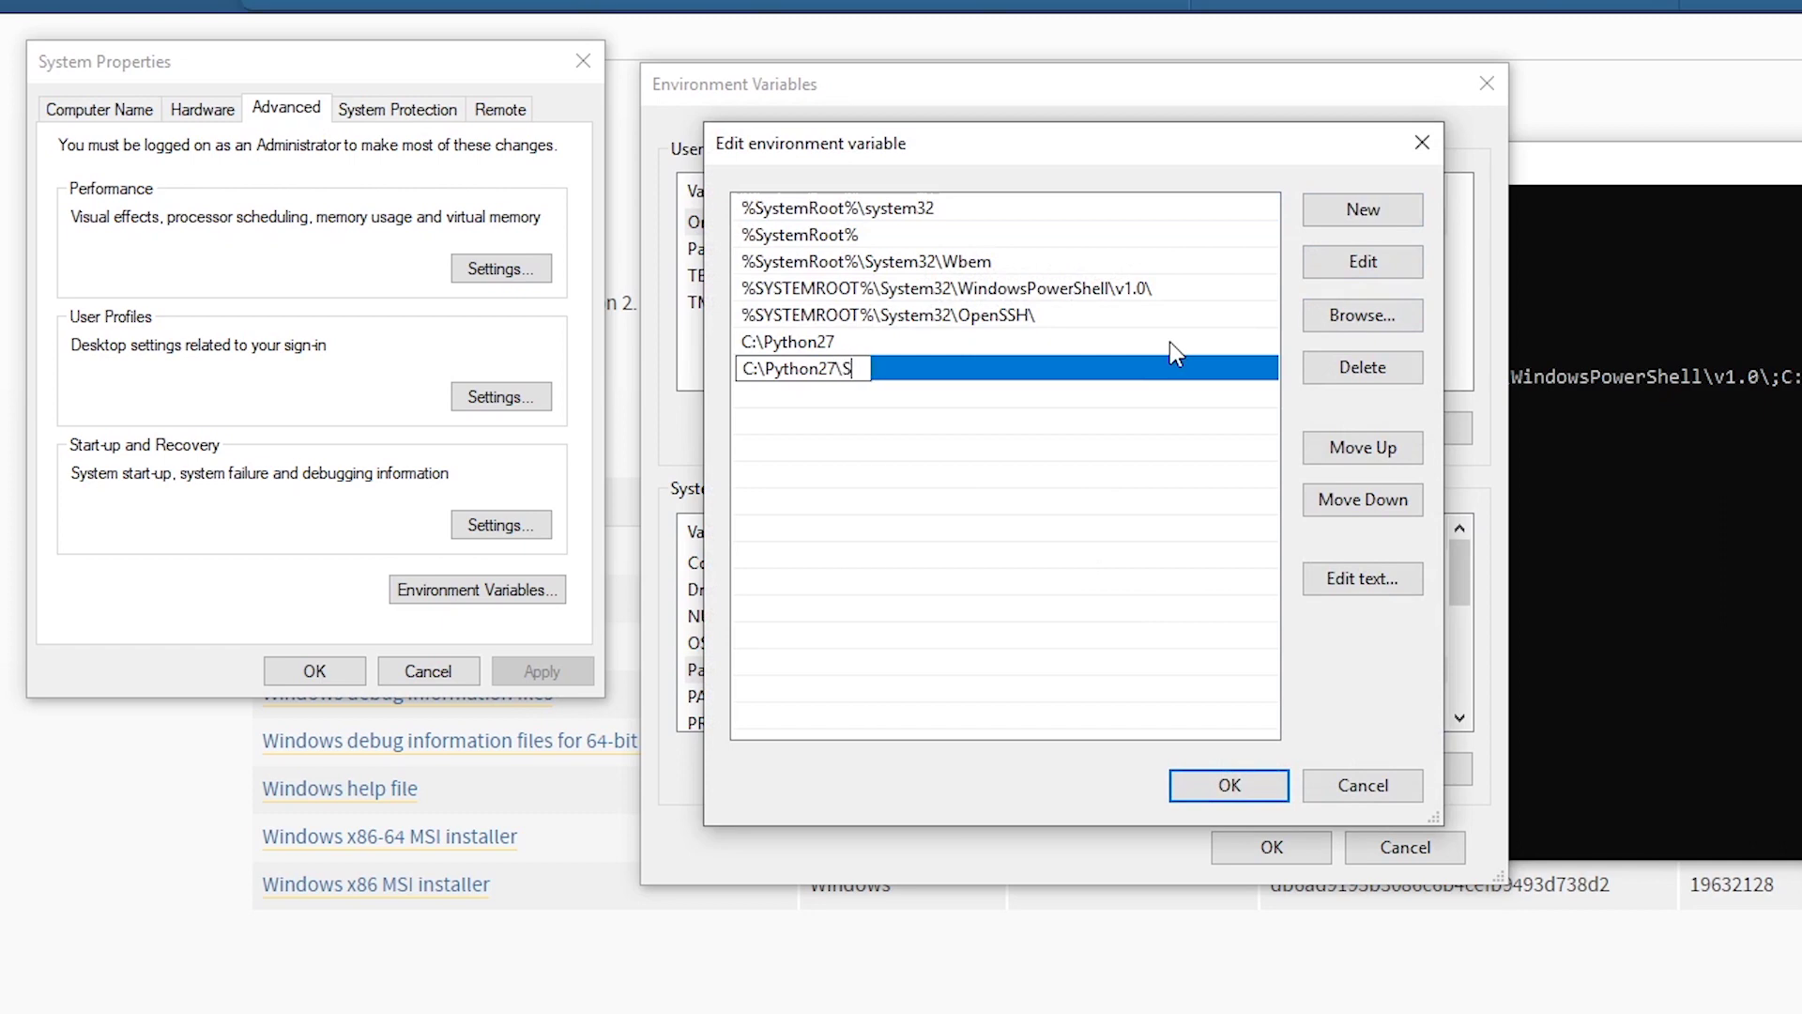
pyautogui.write('cripts')
pyautogui.click(953, 474)
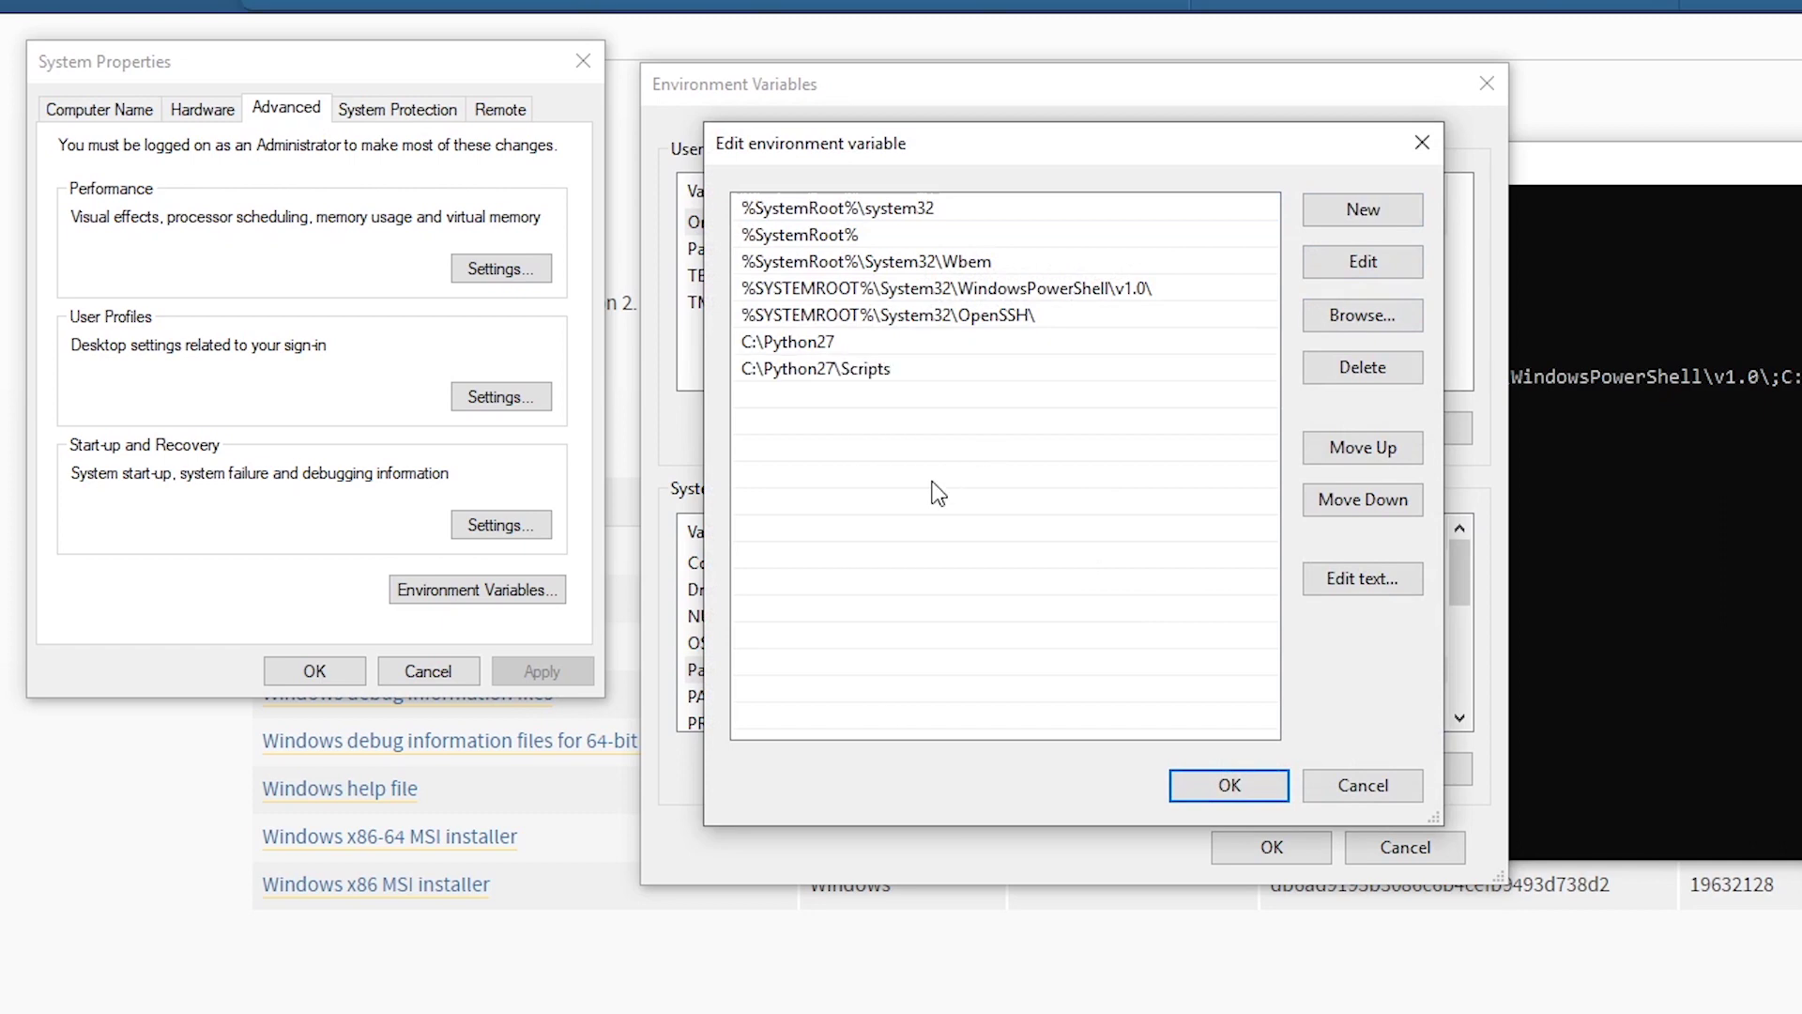
pyautogui.click(904, 343)
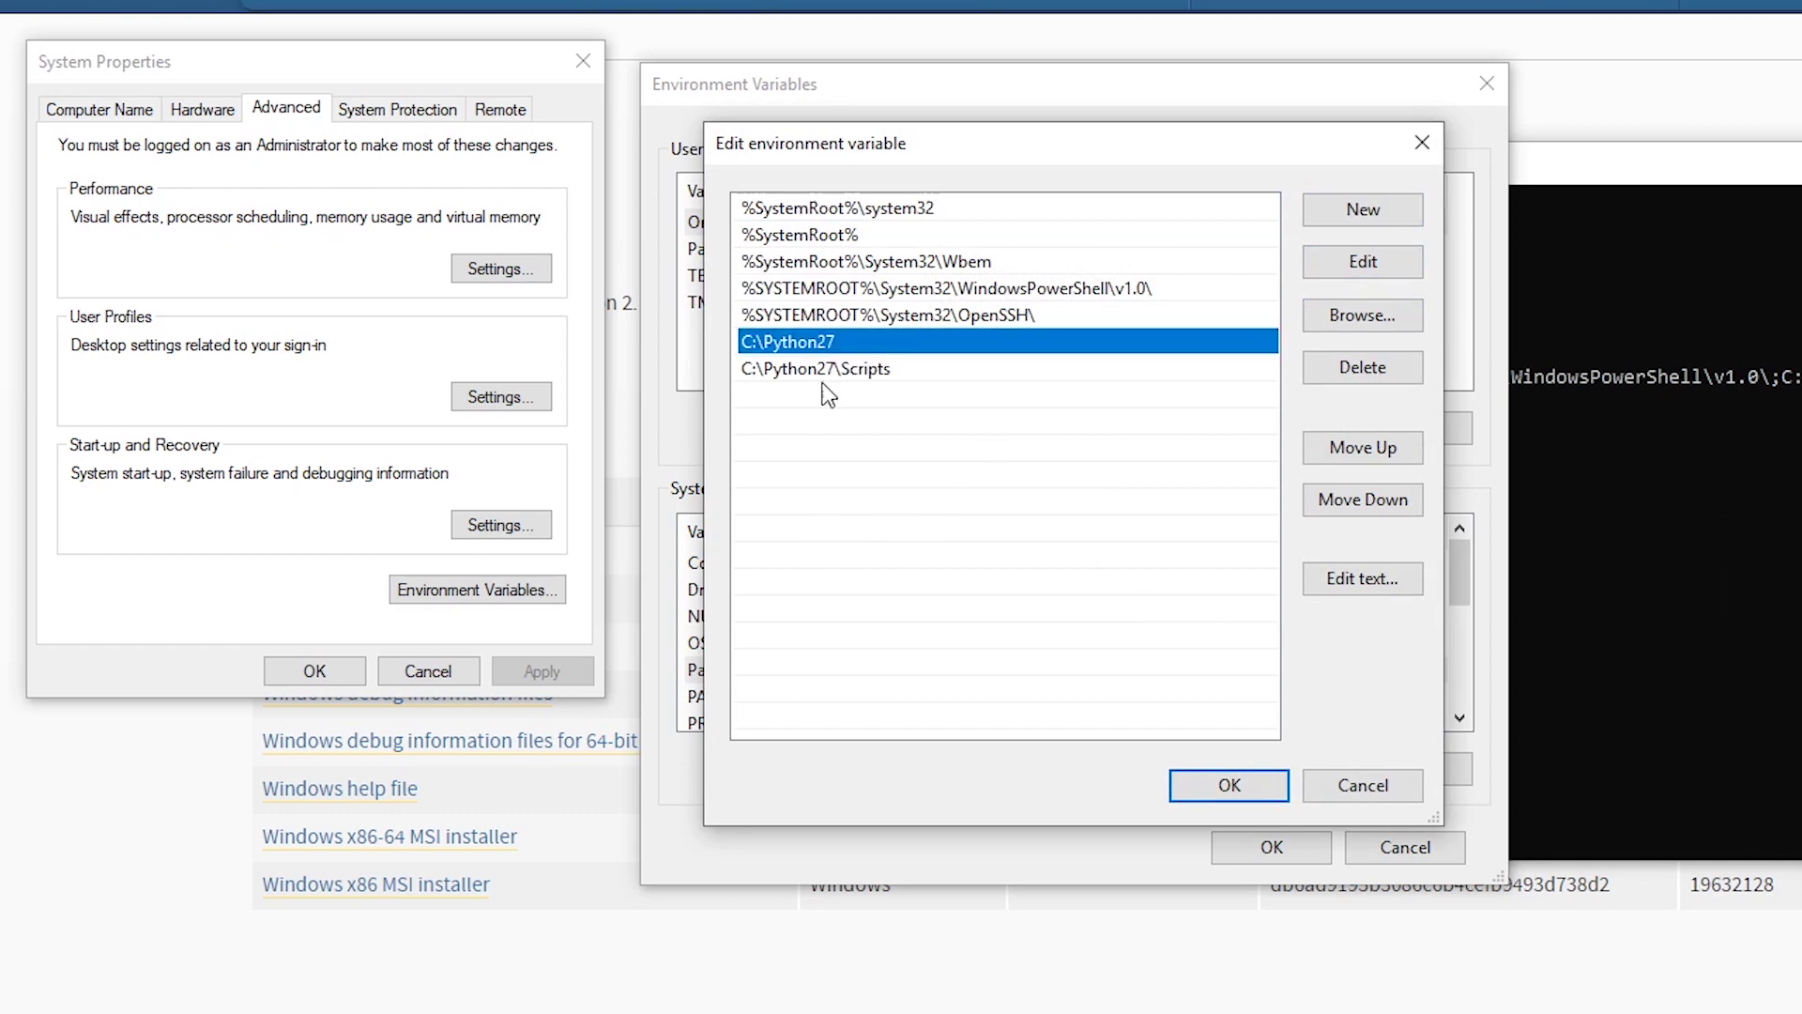
pyautogui.click(825, 374)
pyautogui.click(1230, 785)
pyautogui.click(1238, 850)
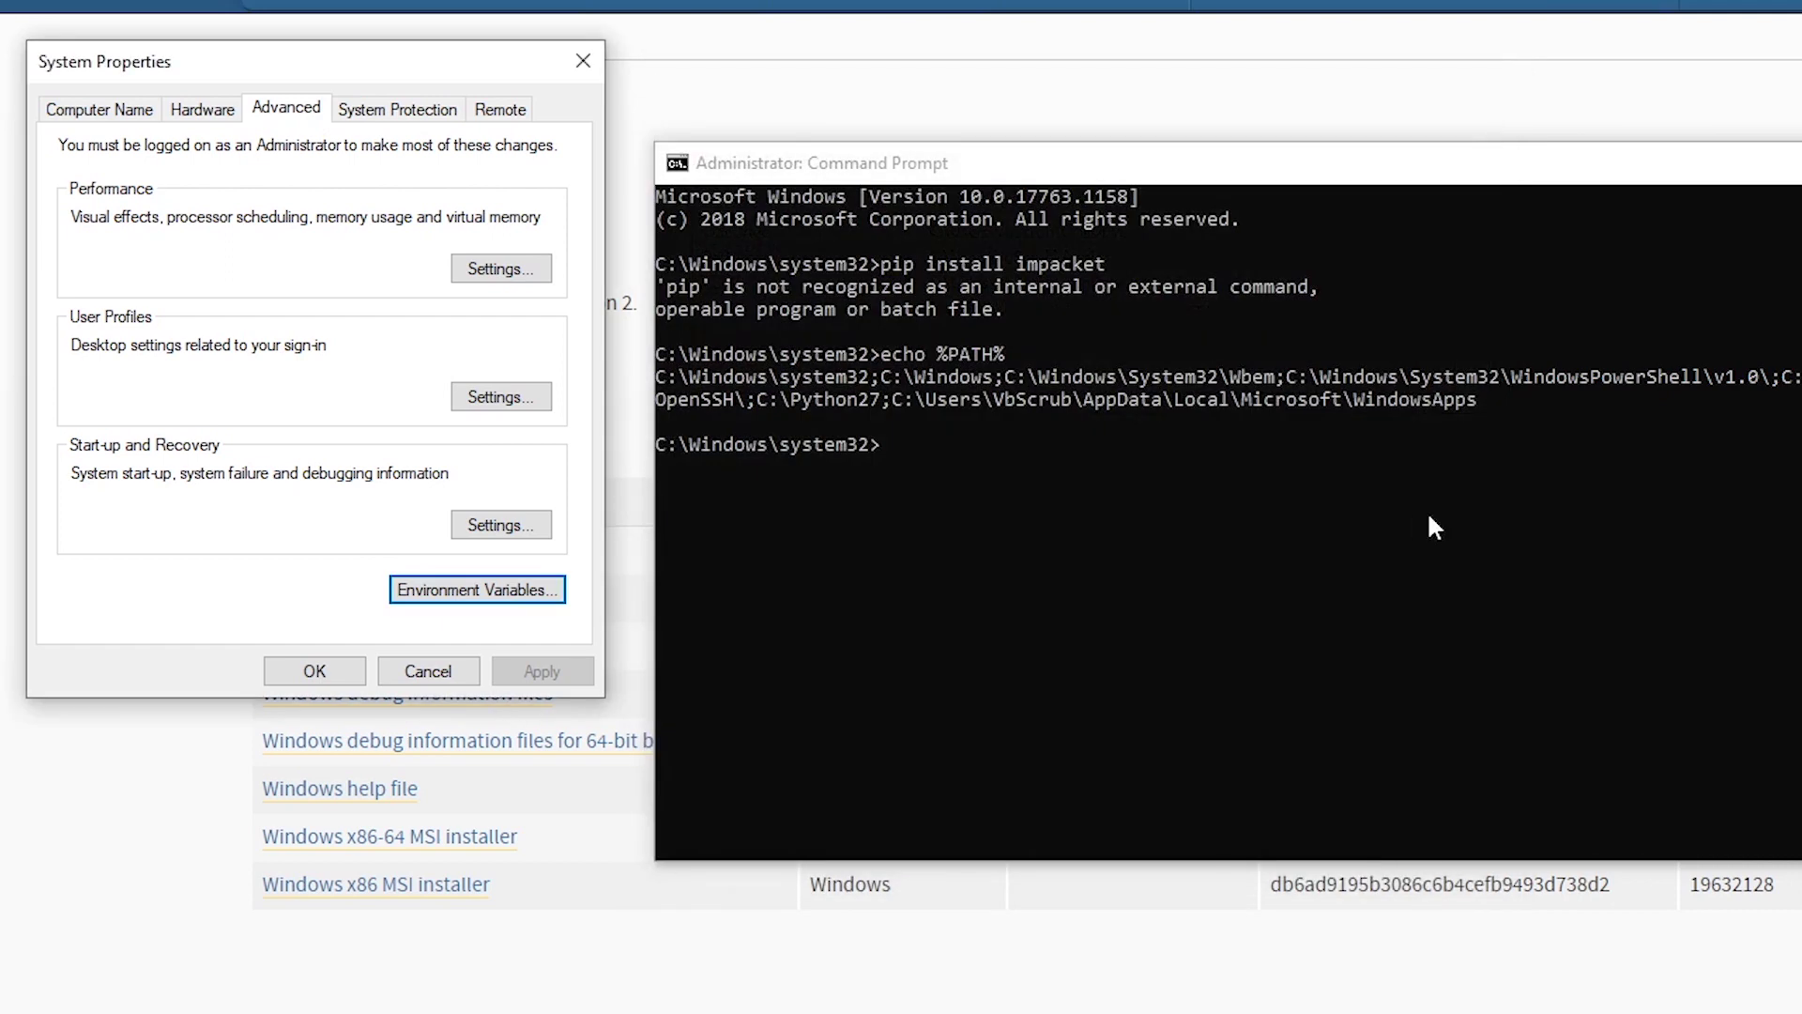
# Restart the Command Prompt as administrator and run "pip install impacket" in the fresh session.
pyautogui.click(1801, 163)
pyautogui.press('super')
pyautogui.write('cmd')
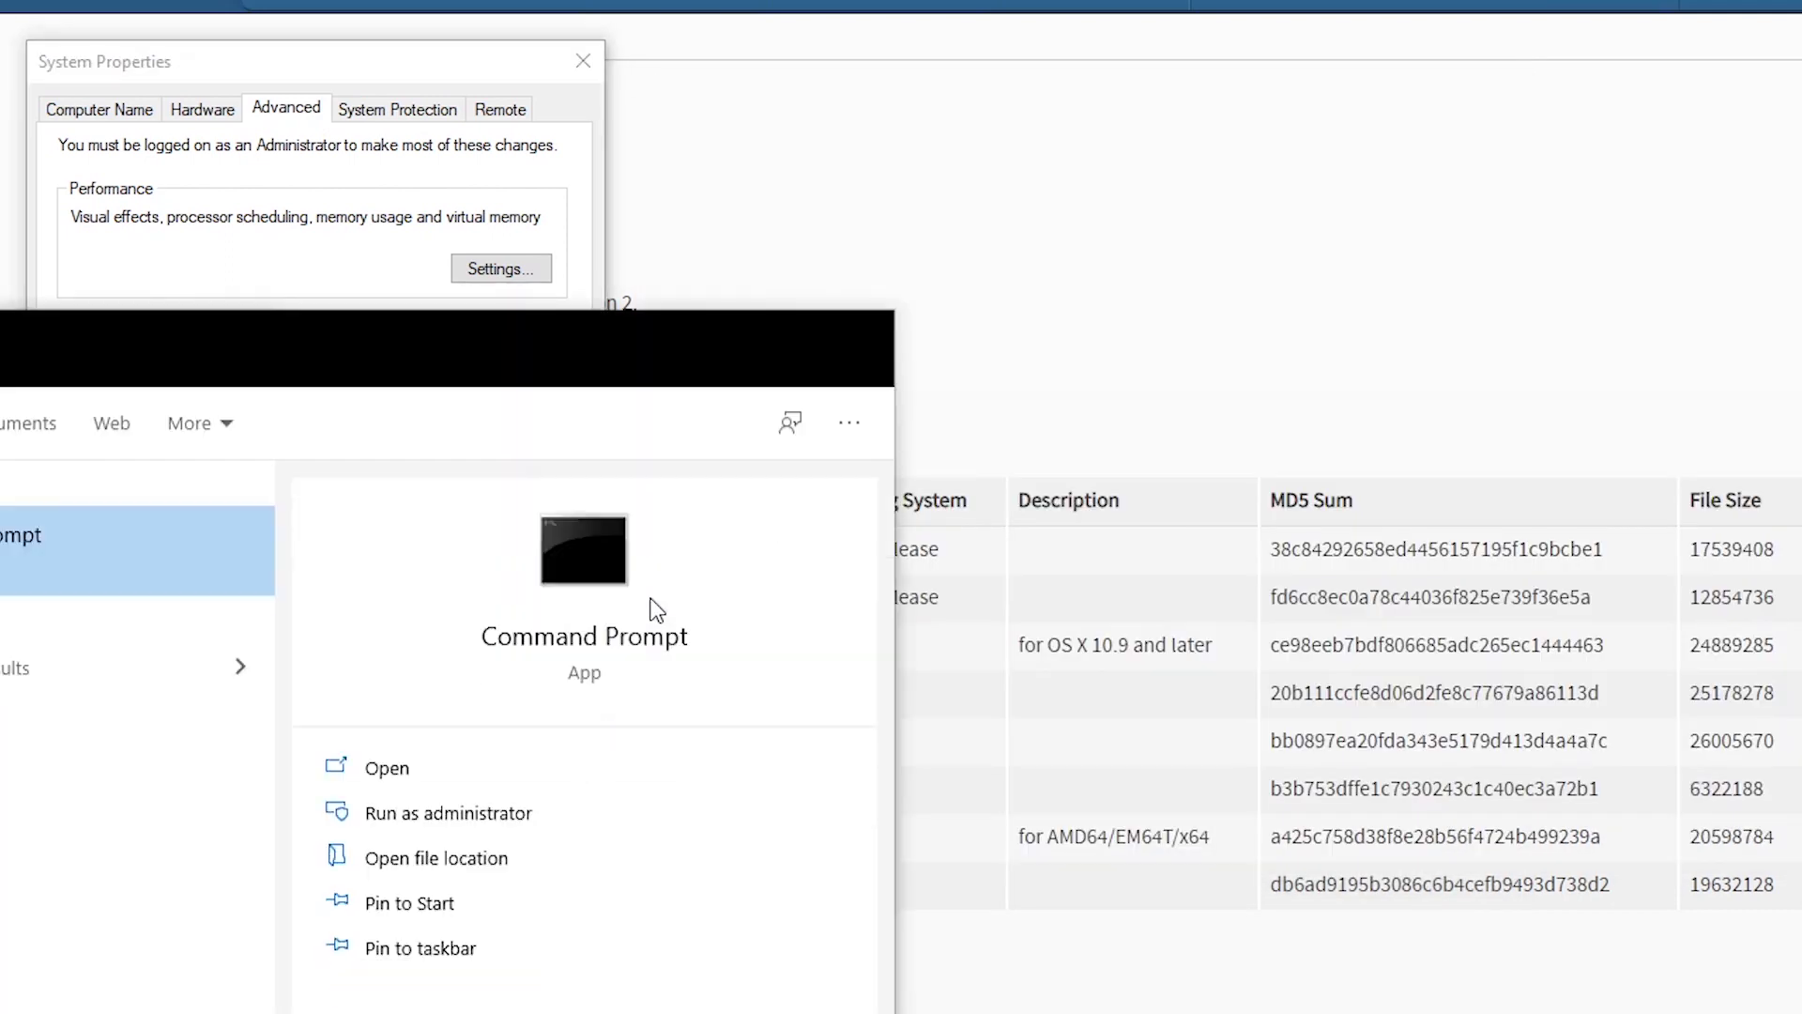
pyautogui.hotkey('ctrl', 'shift', 'Return')
pyautogui.press('Return')
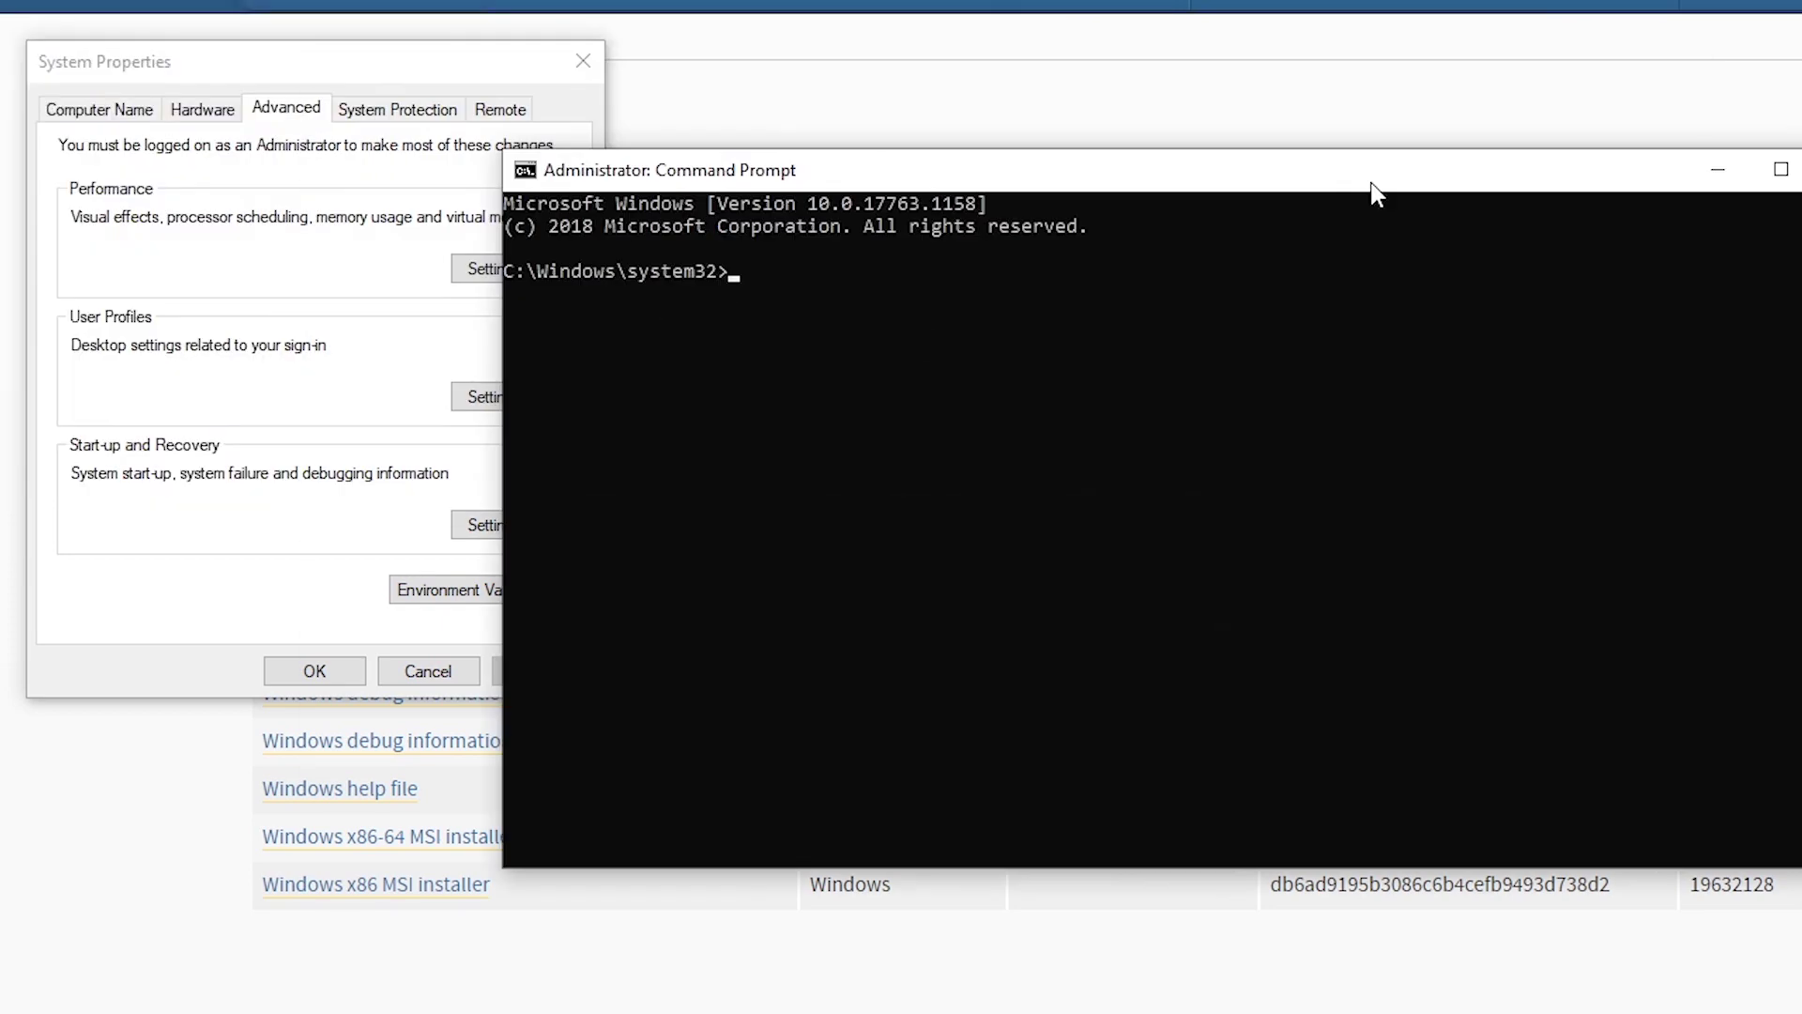
pyautogui.write('pip install impacket')
pyautogui.press('Return')
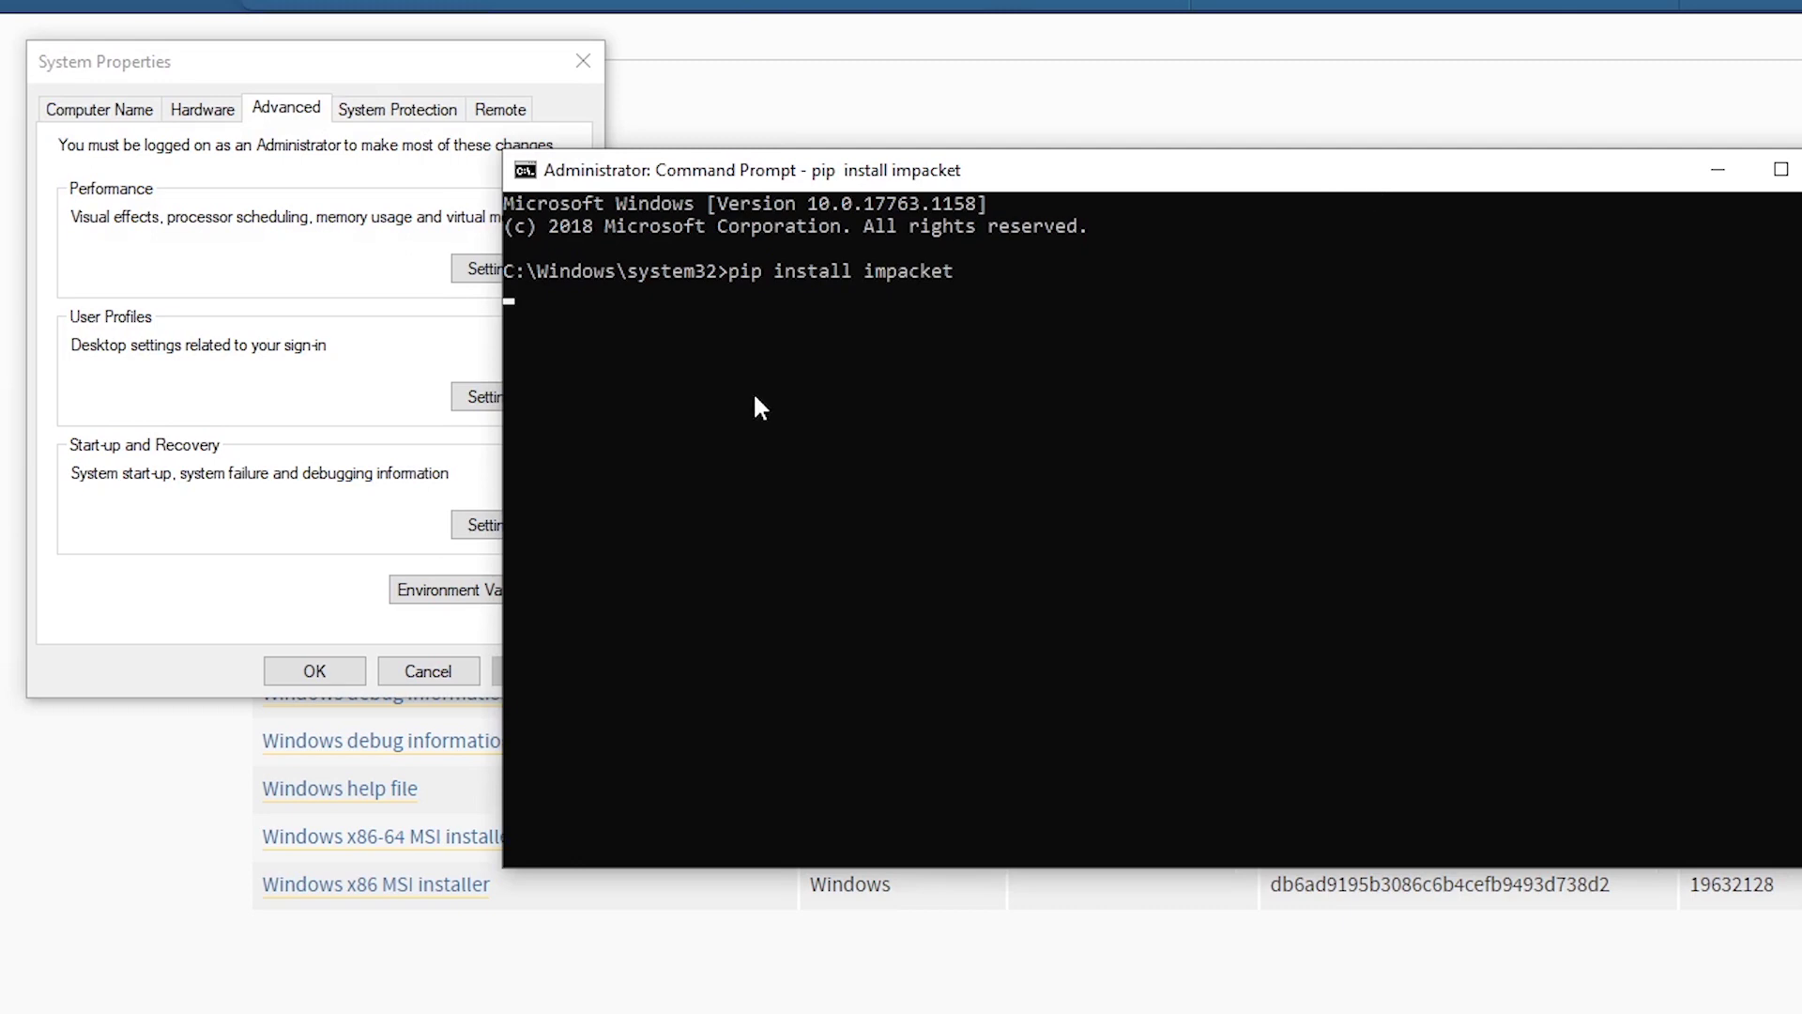
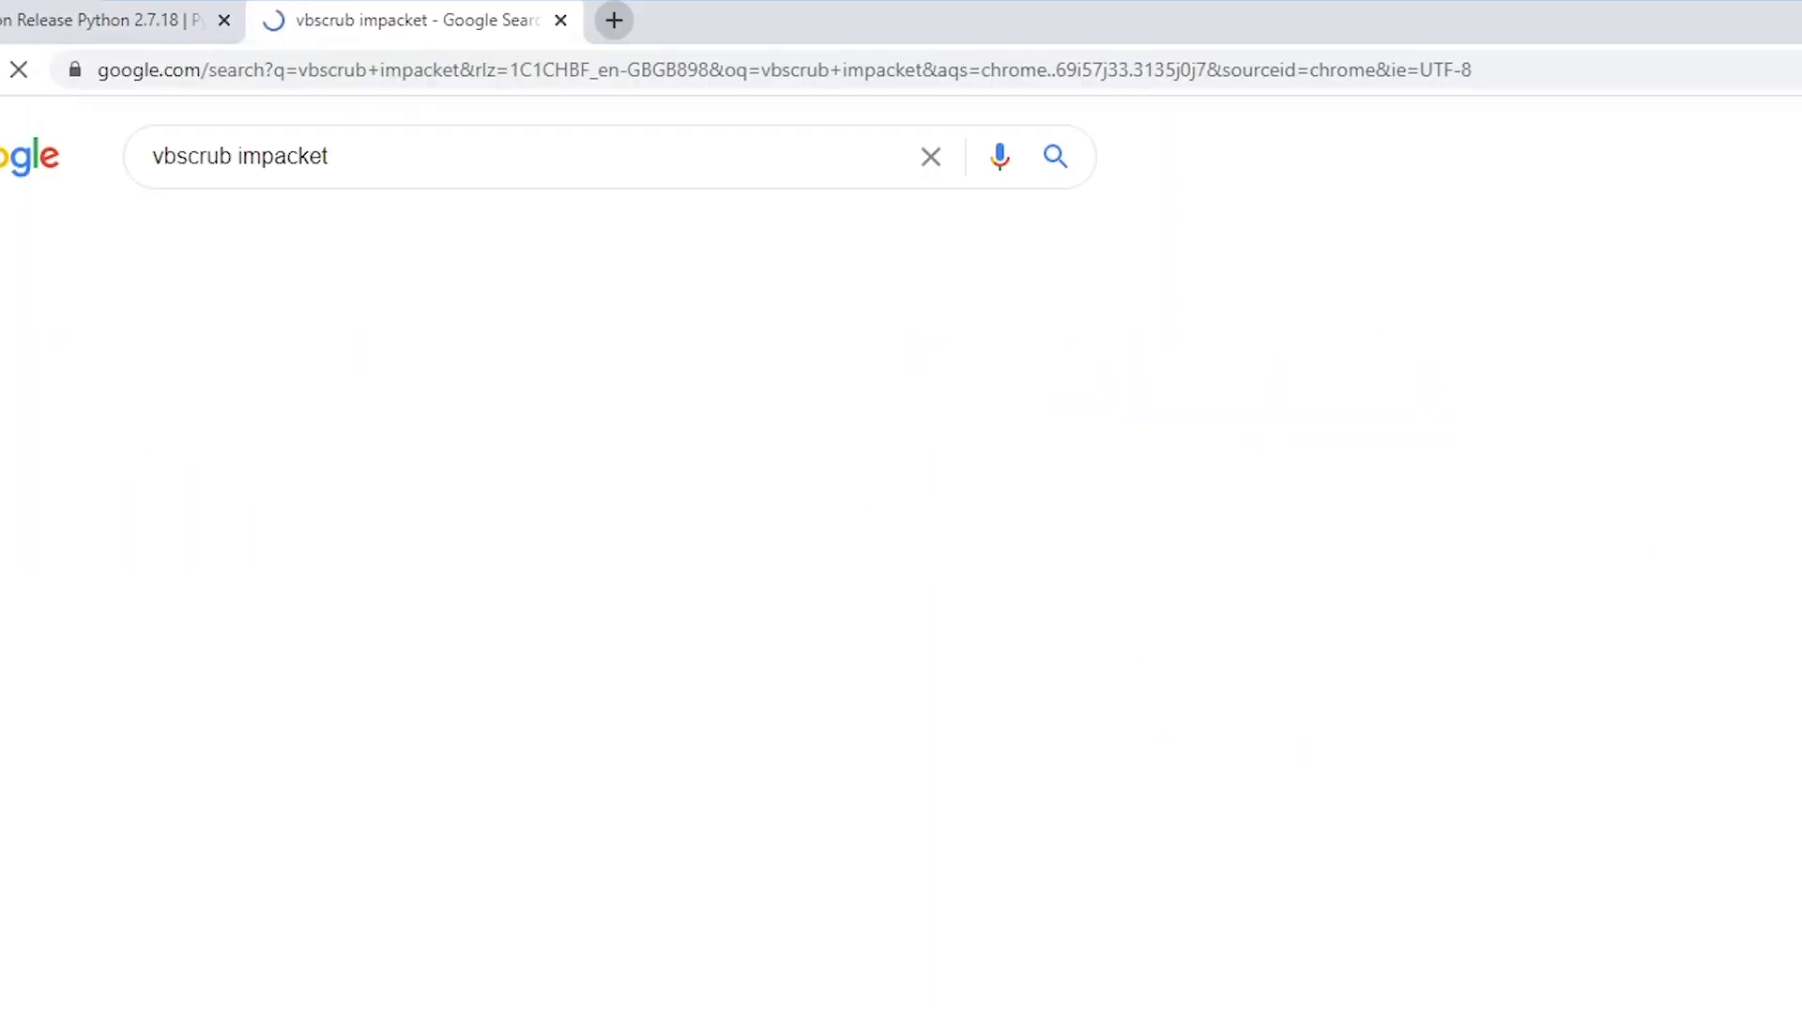
# Open the "Installing Impacket On Windows" guide from the browser's search results and download its linked PyCrypto 2.6.1 Win32 installer for Python 2.7.
pyautogui.scroll(-6, 43, 864)
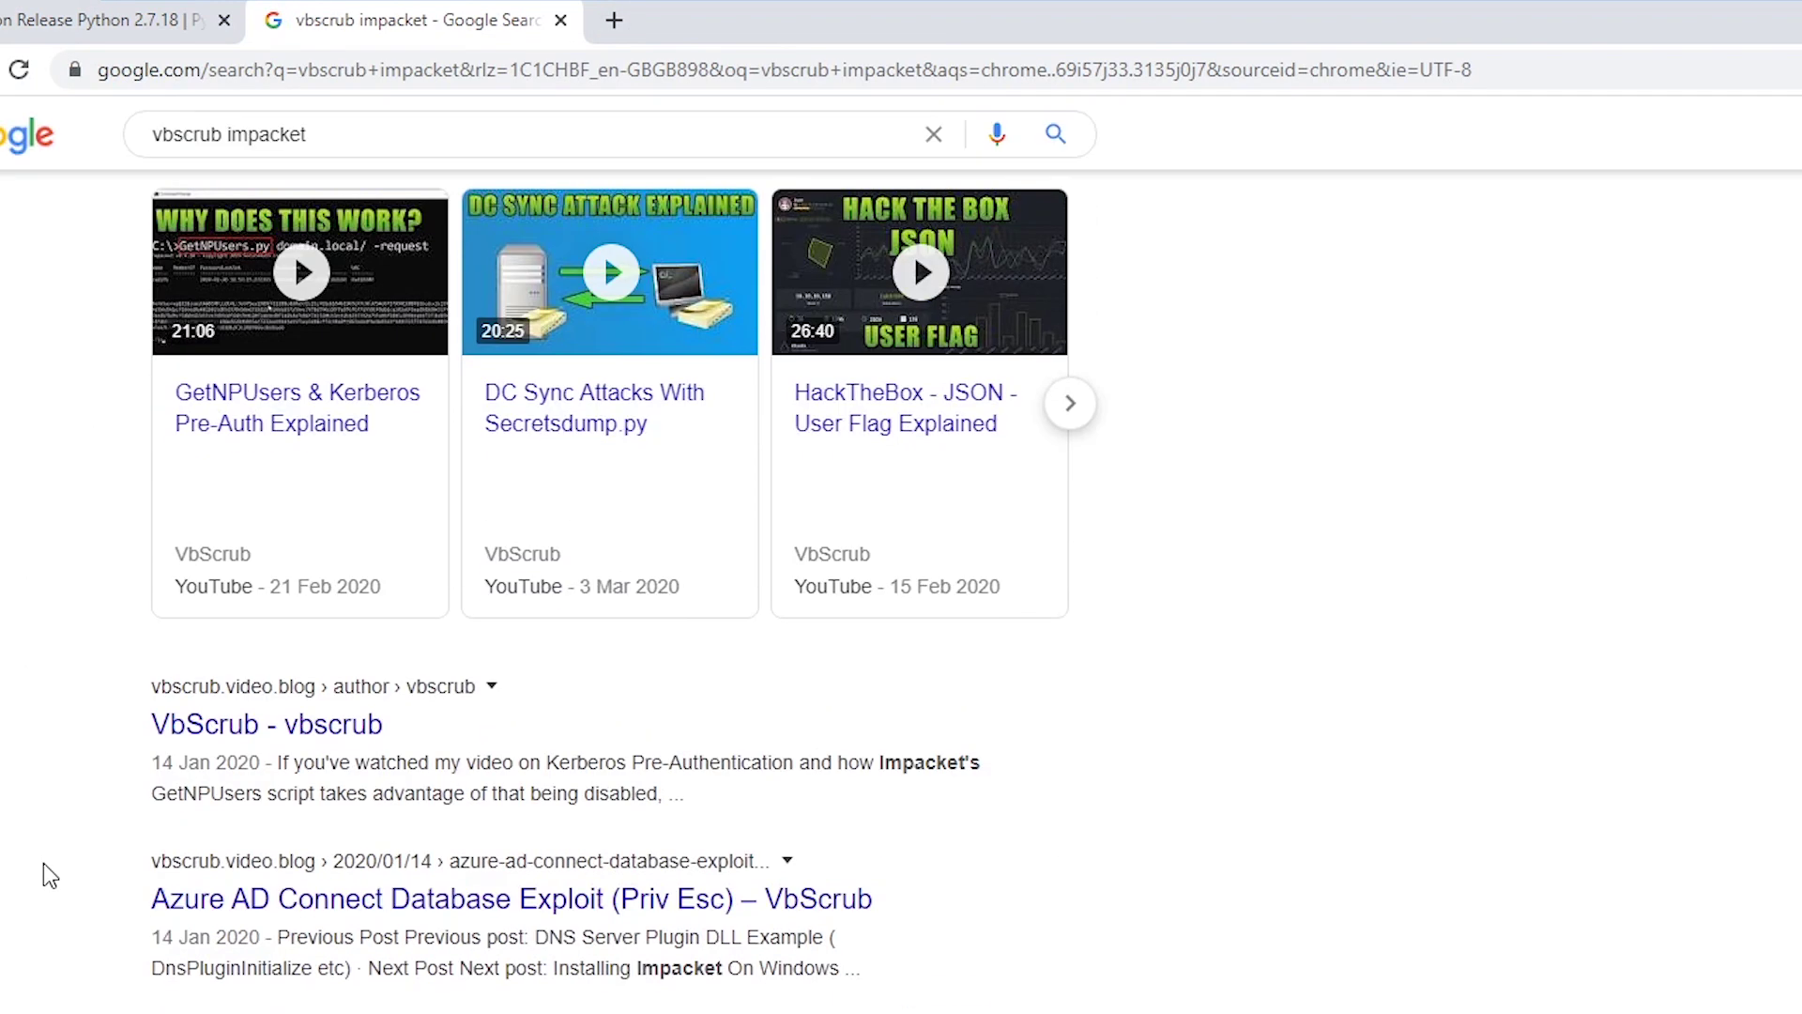
pyautogui.scroll(-5, 43, 863)
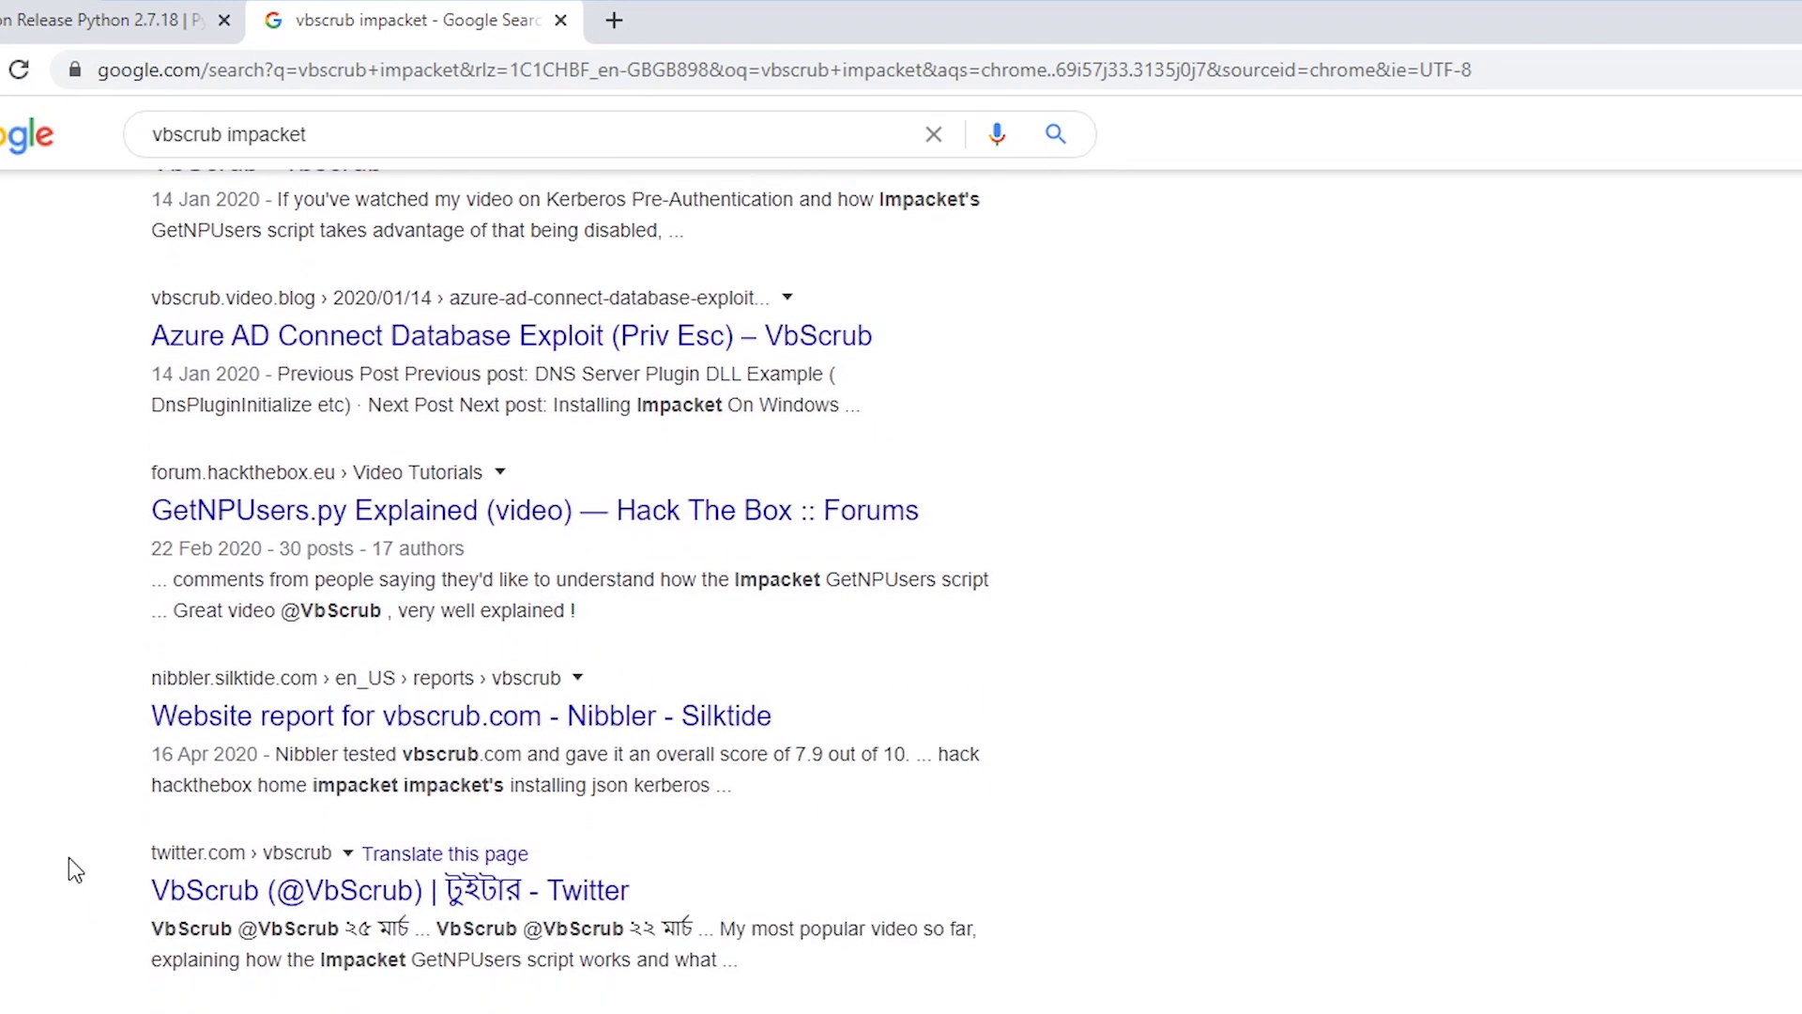
pyautogui.scroll(-2, 70, 858)
pyautogui.click(375, 988)
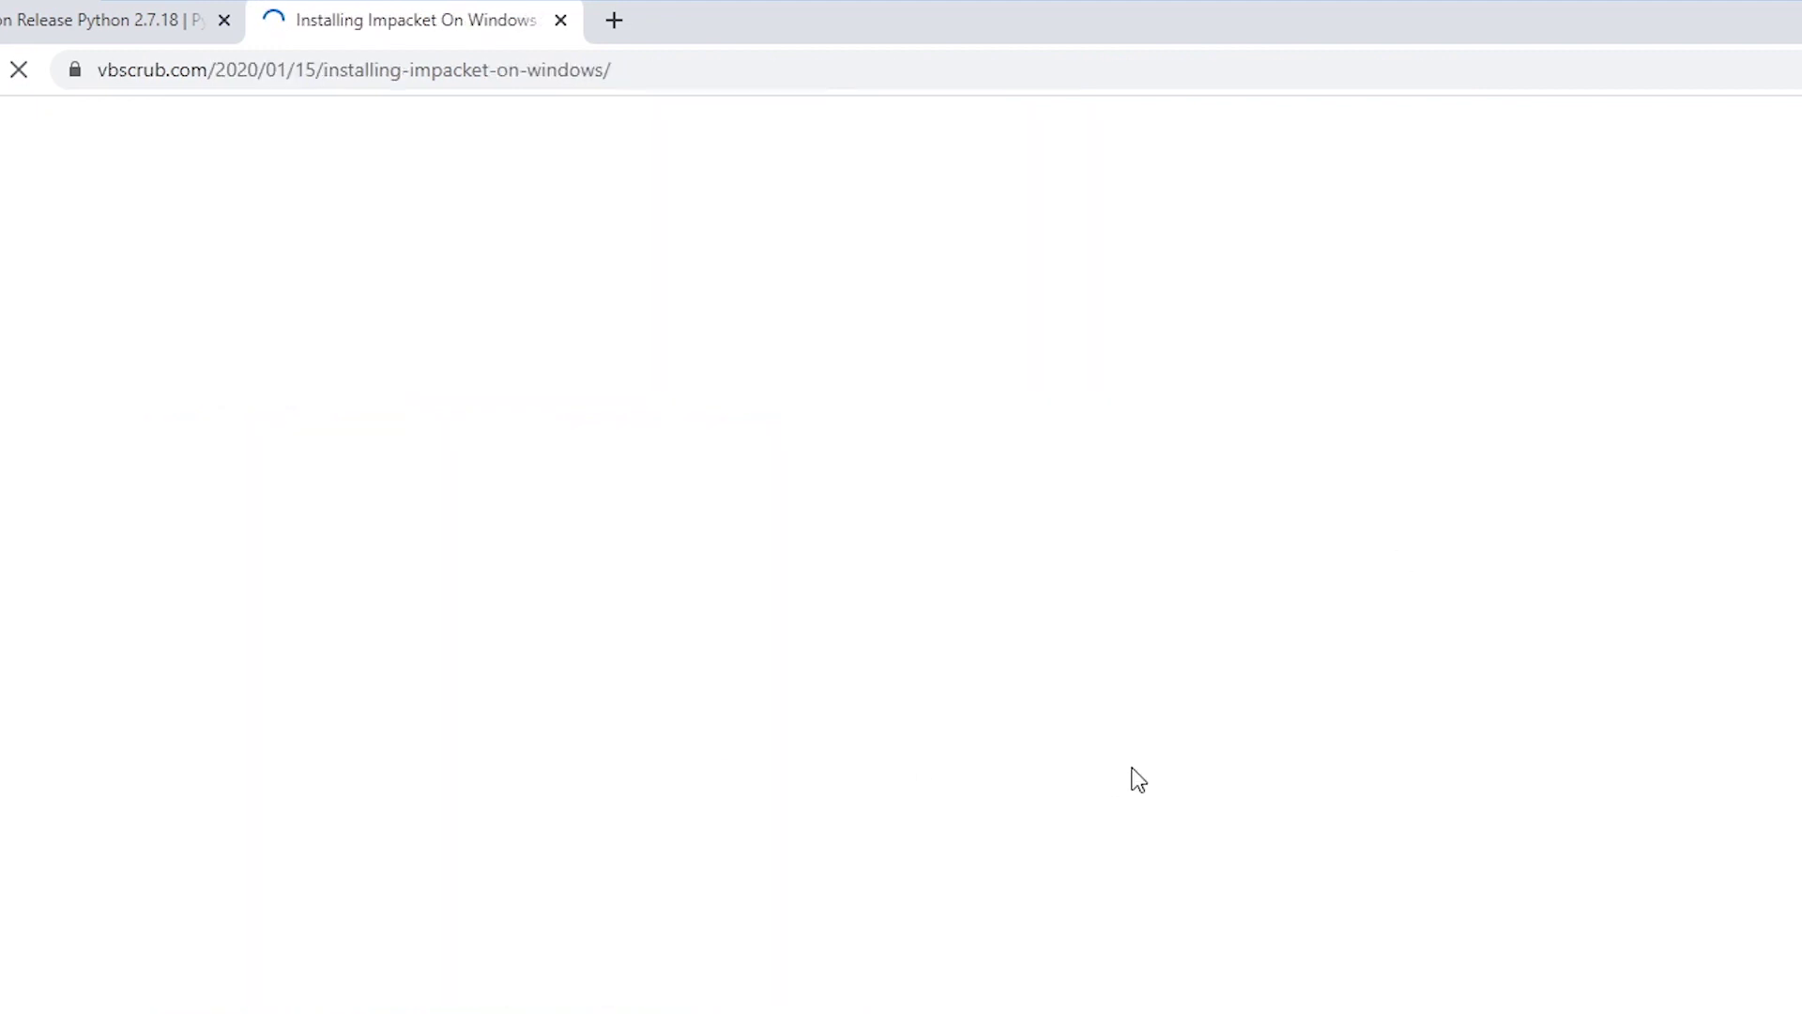
pyautogui.scroll(-3, 724, 733)
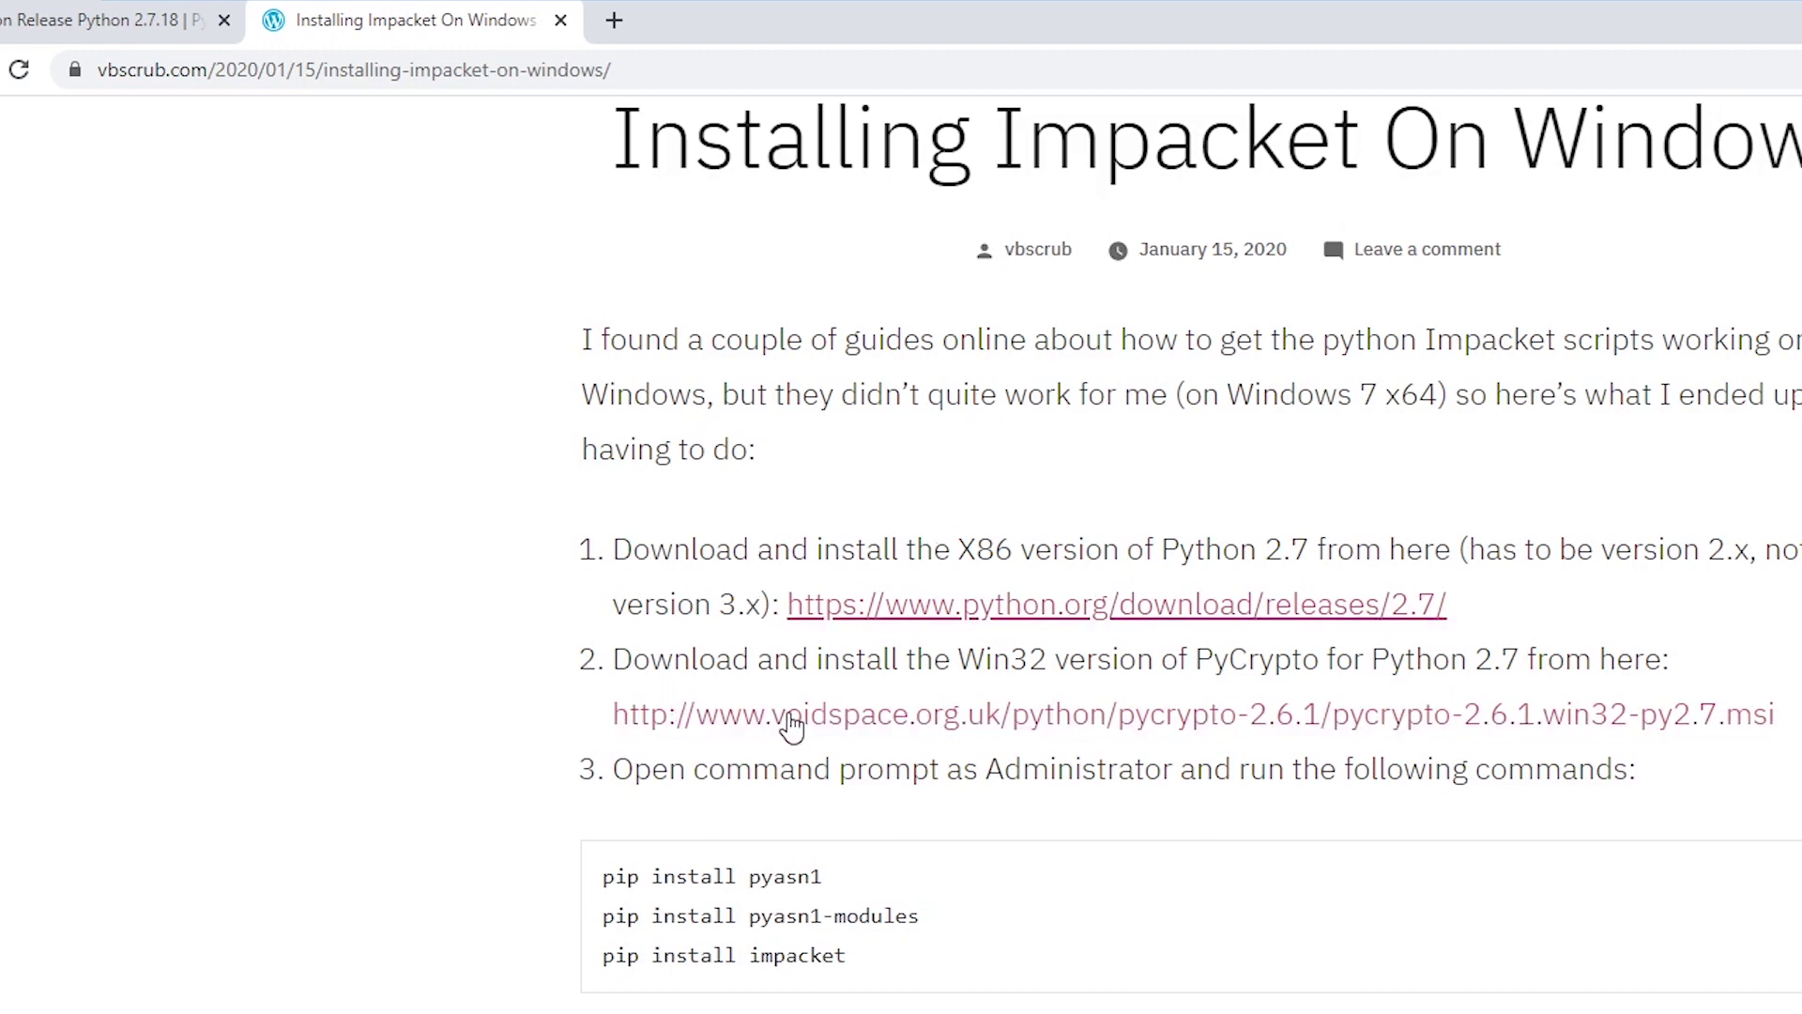
pyautogui.middleClick(993, 725)
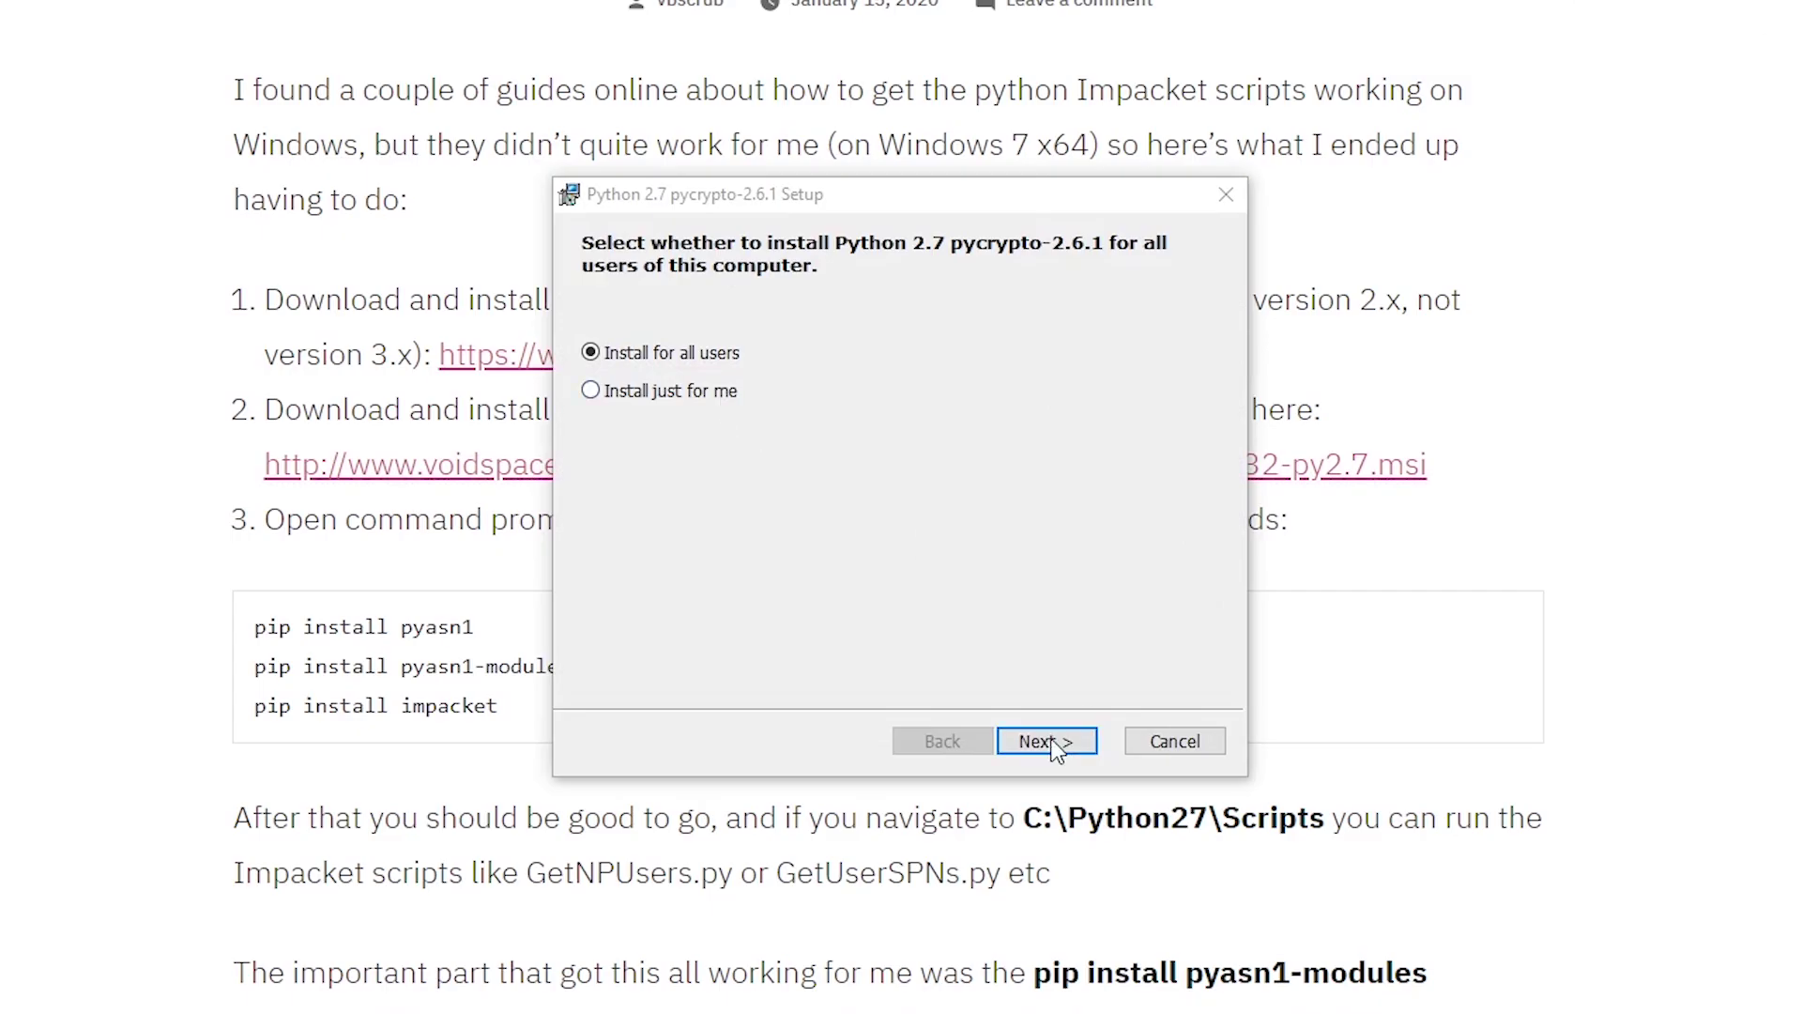
# Install PyCrypto 2.6.1 for all users into the Python 2.7 registry location, allowing the installer to make changes to the device.
pyautogui.click(1052, 738)
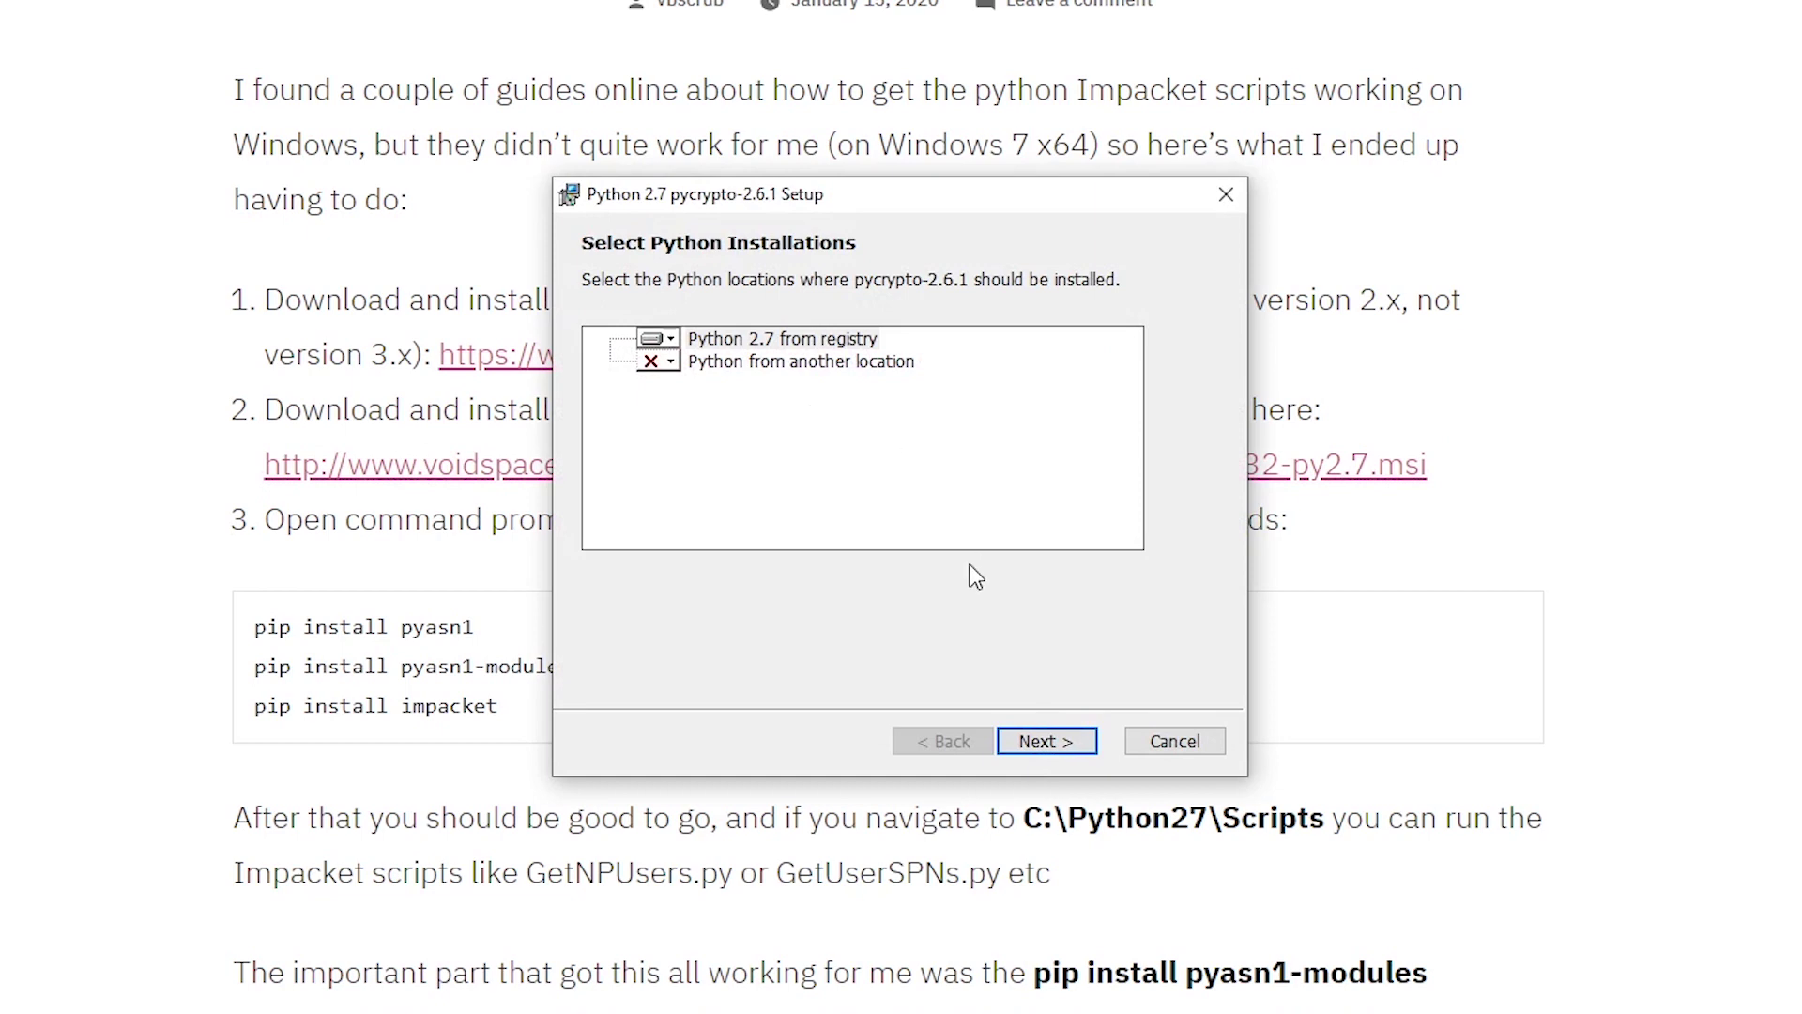
pyautogui.click(1071, 735)
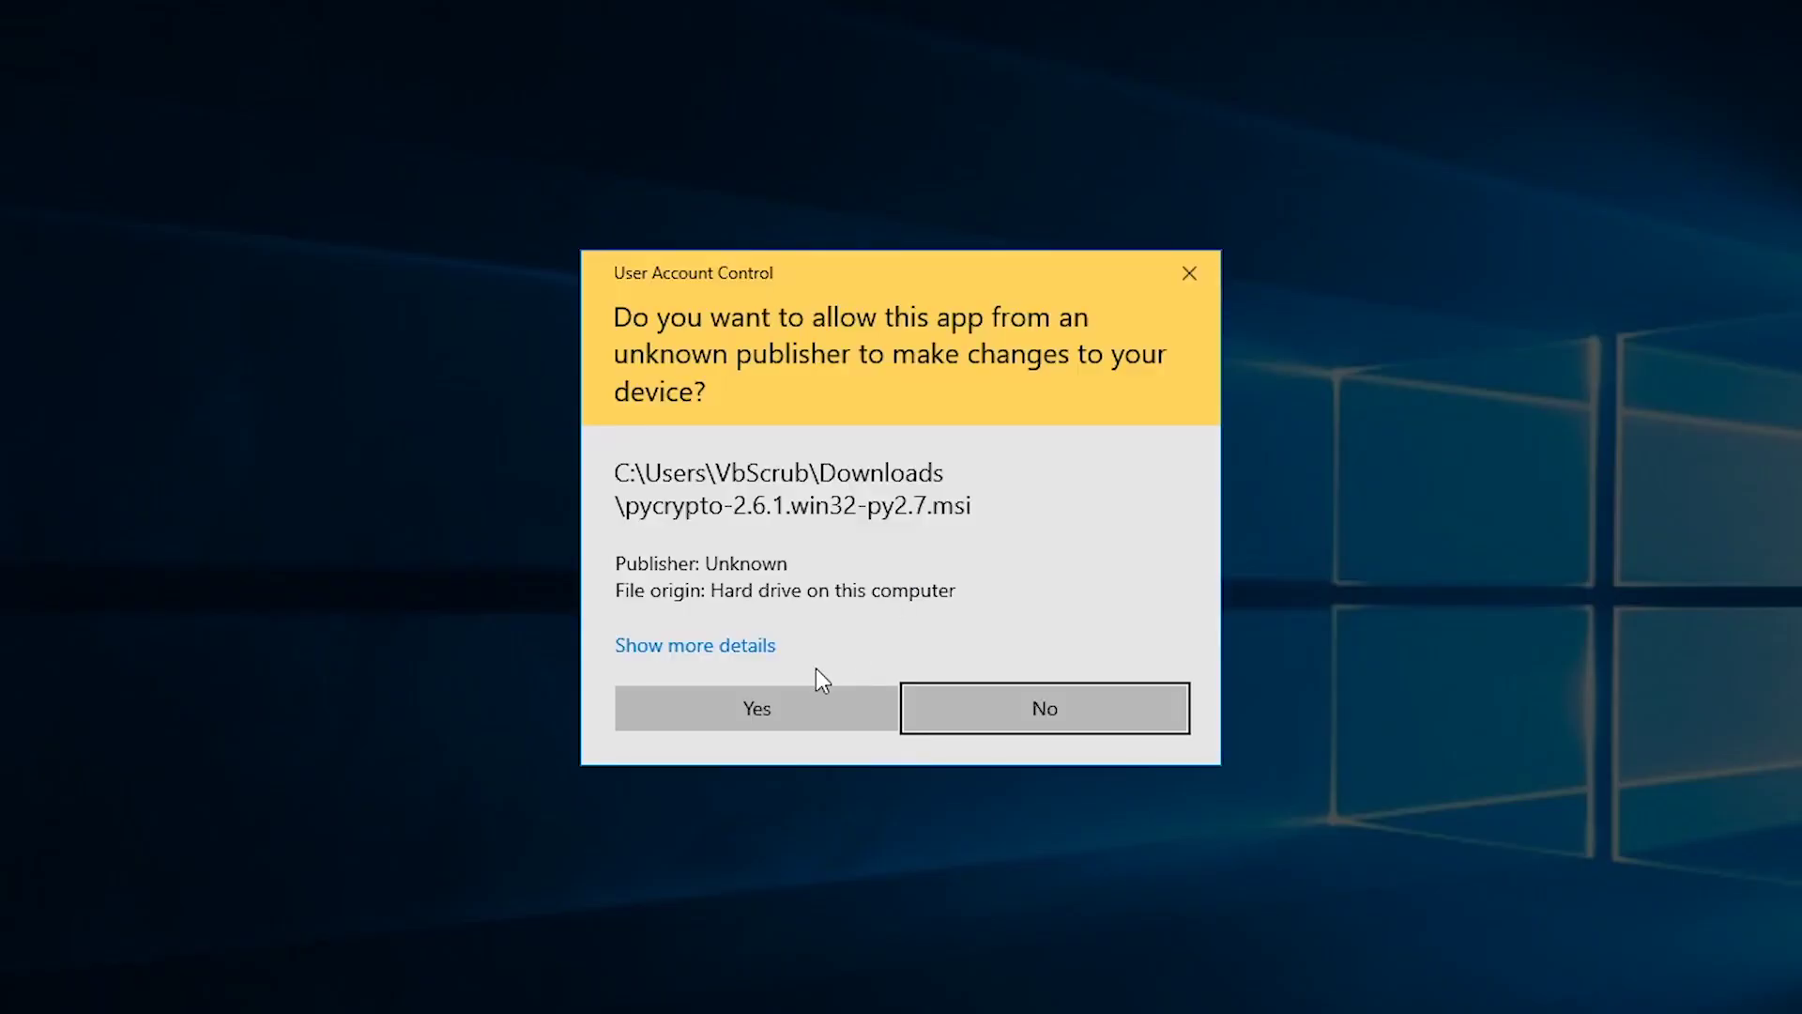
pyautogui.click(809, 690)
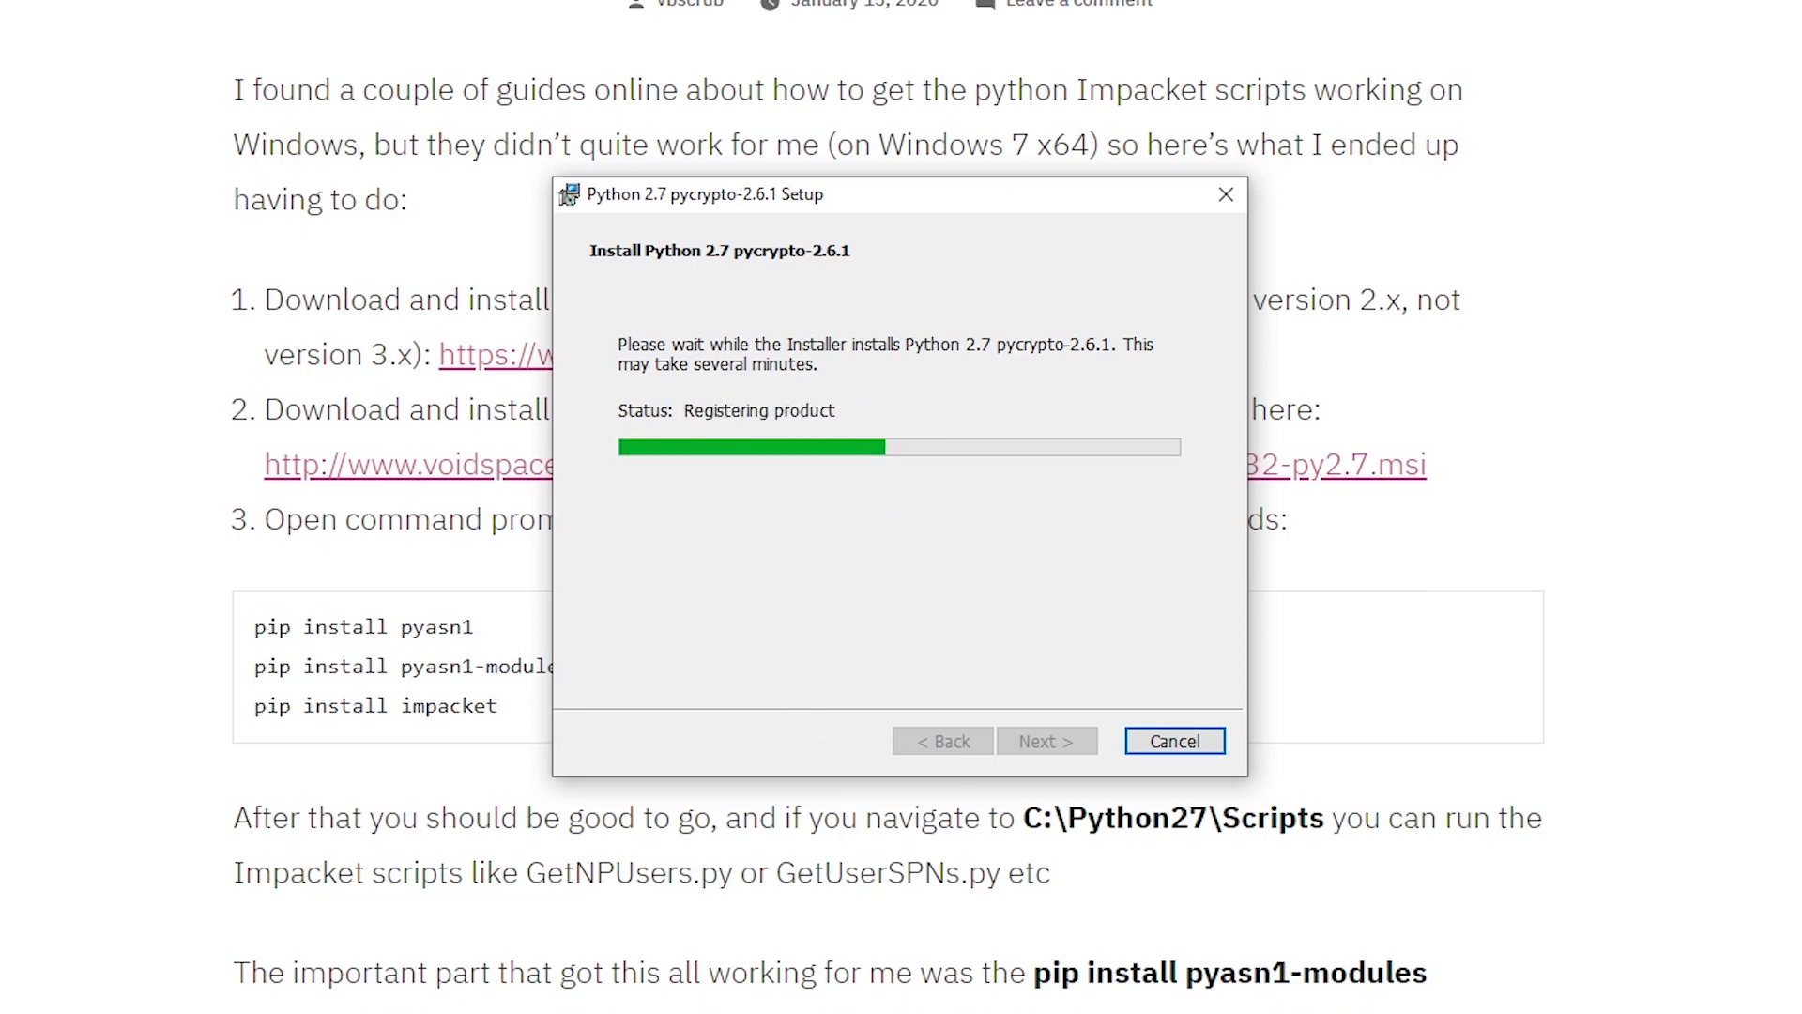
pyautogui.click(1044, 742)
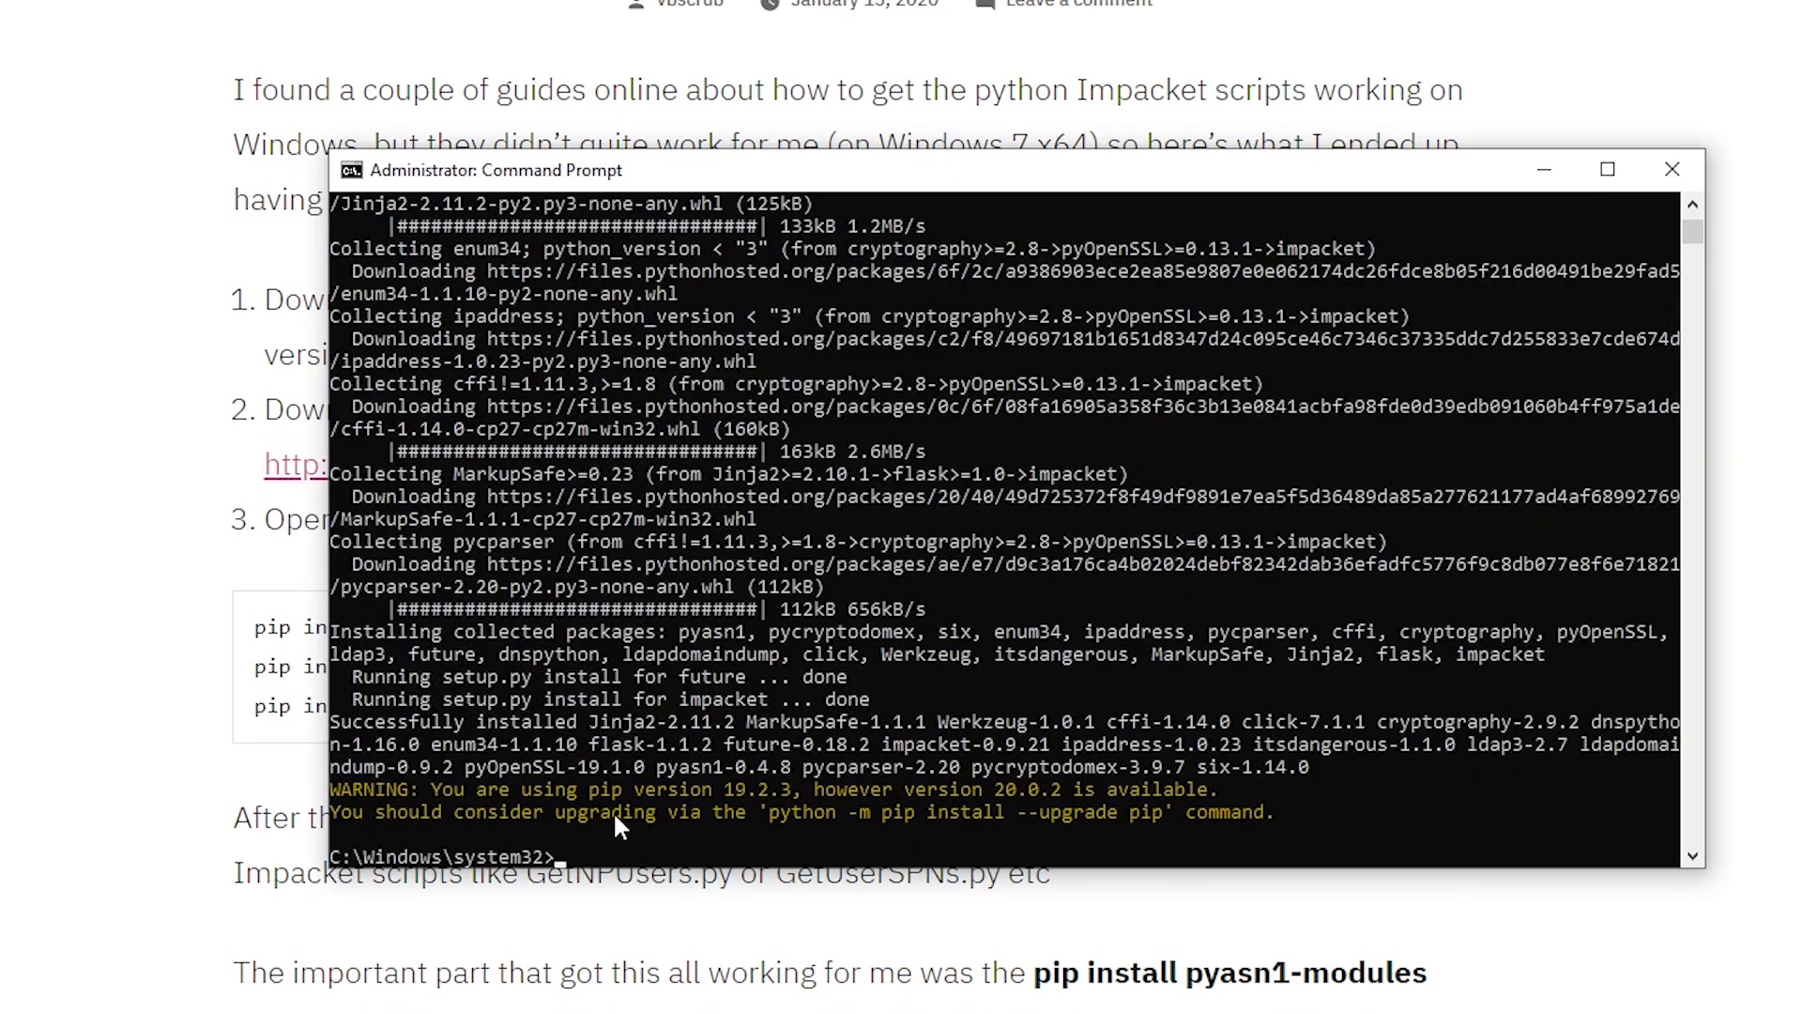
# Review the Impacket installation output and run the guide's "pip install pyasn1" and "pip install pyasn1-modules" commands in the administrator Command Prompt.
pyautogui.scroll(20, 681, 719)
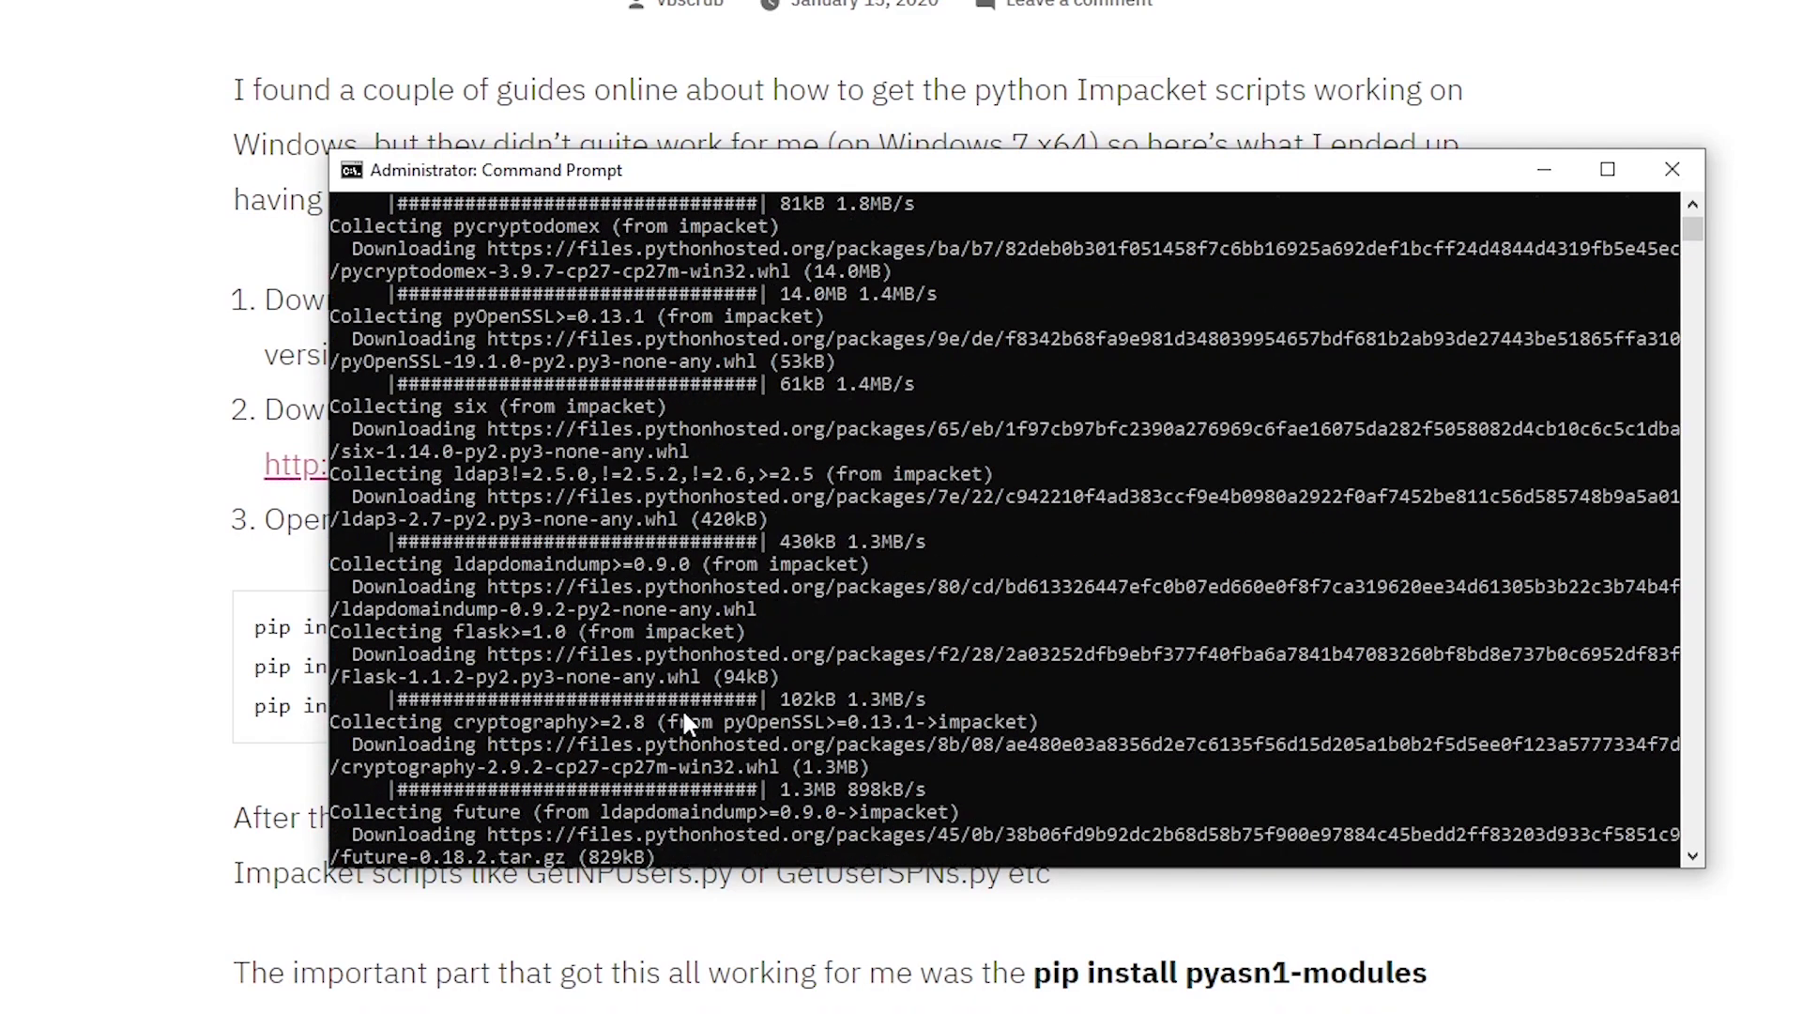
pyautogui.scroll(-20, 642, 507)
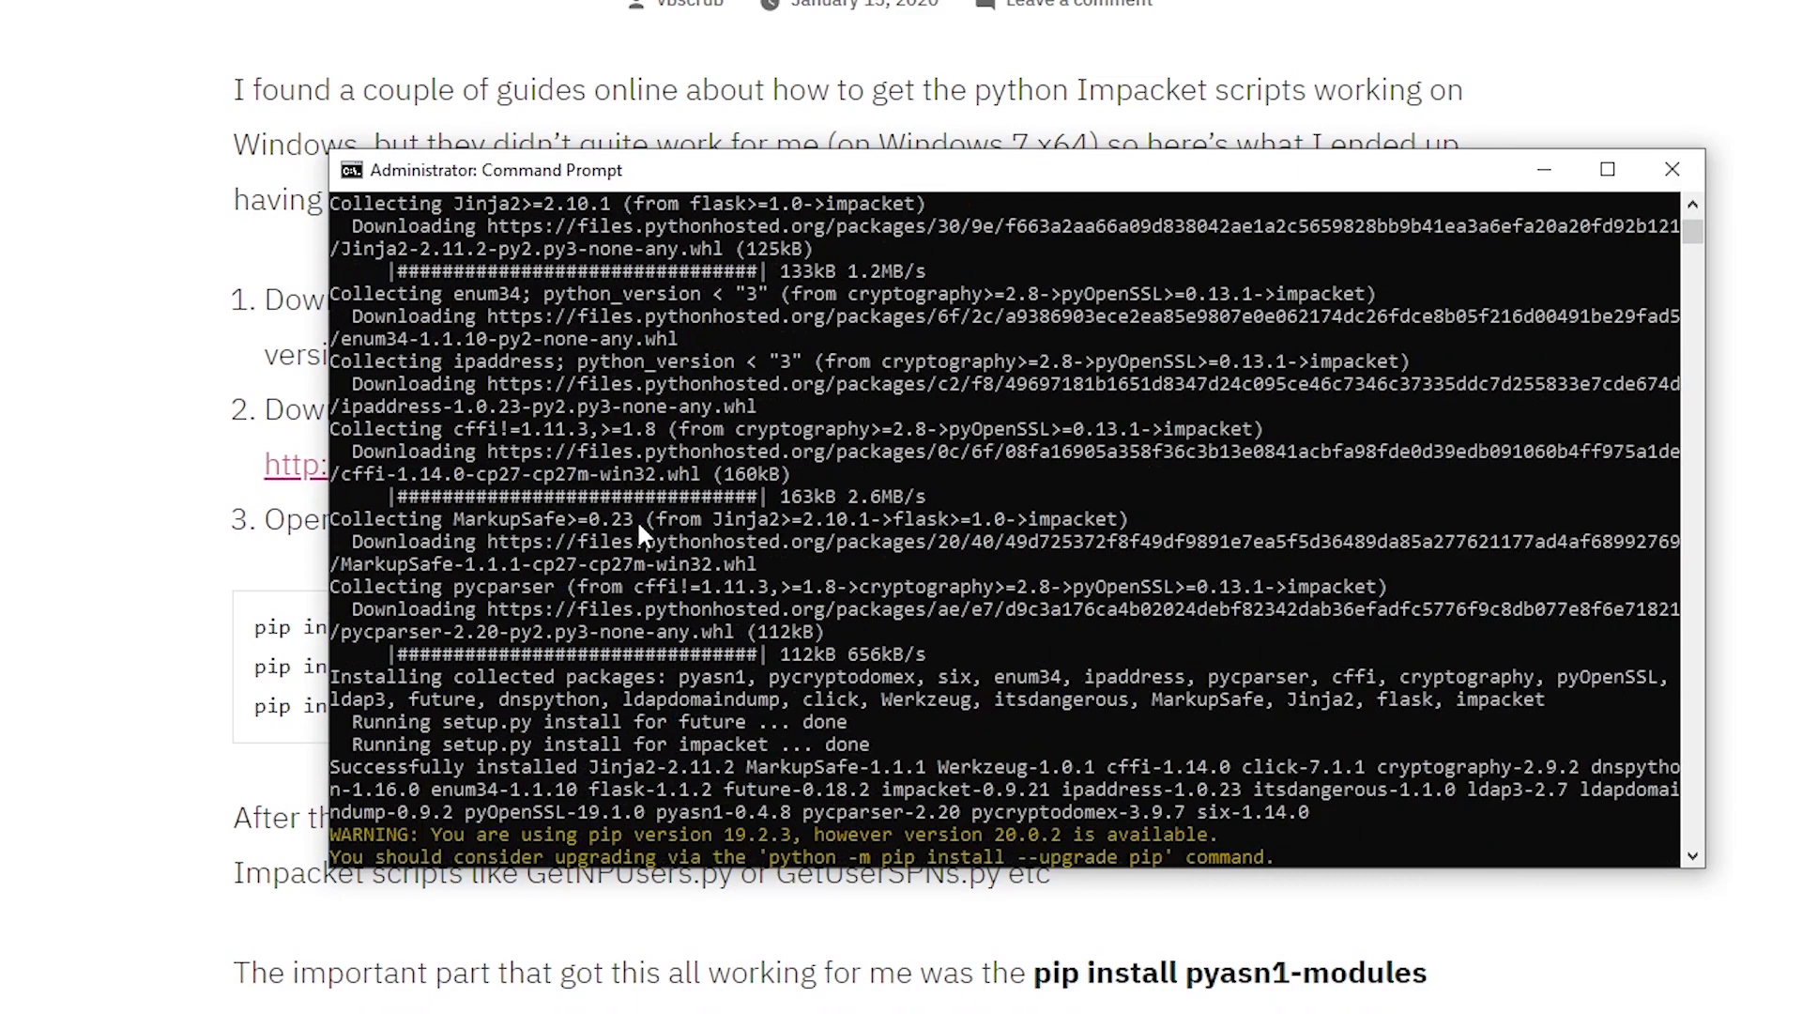
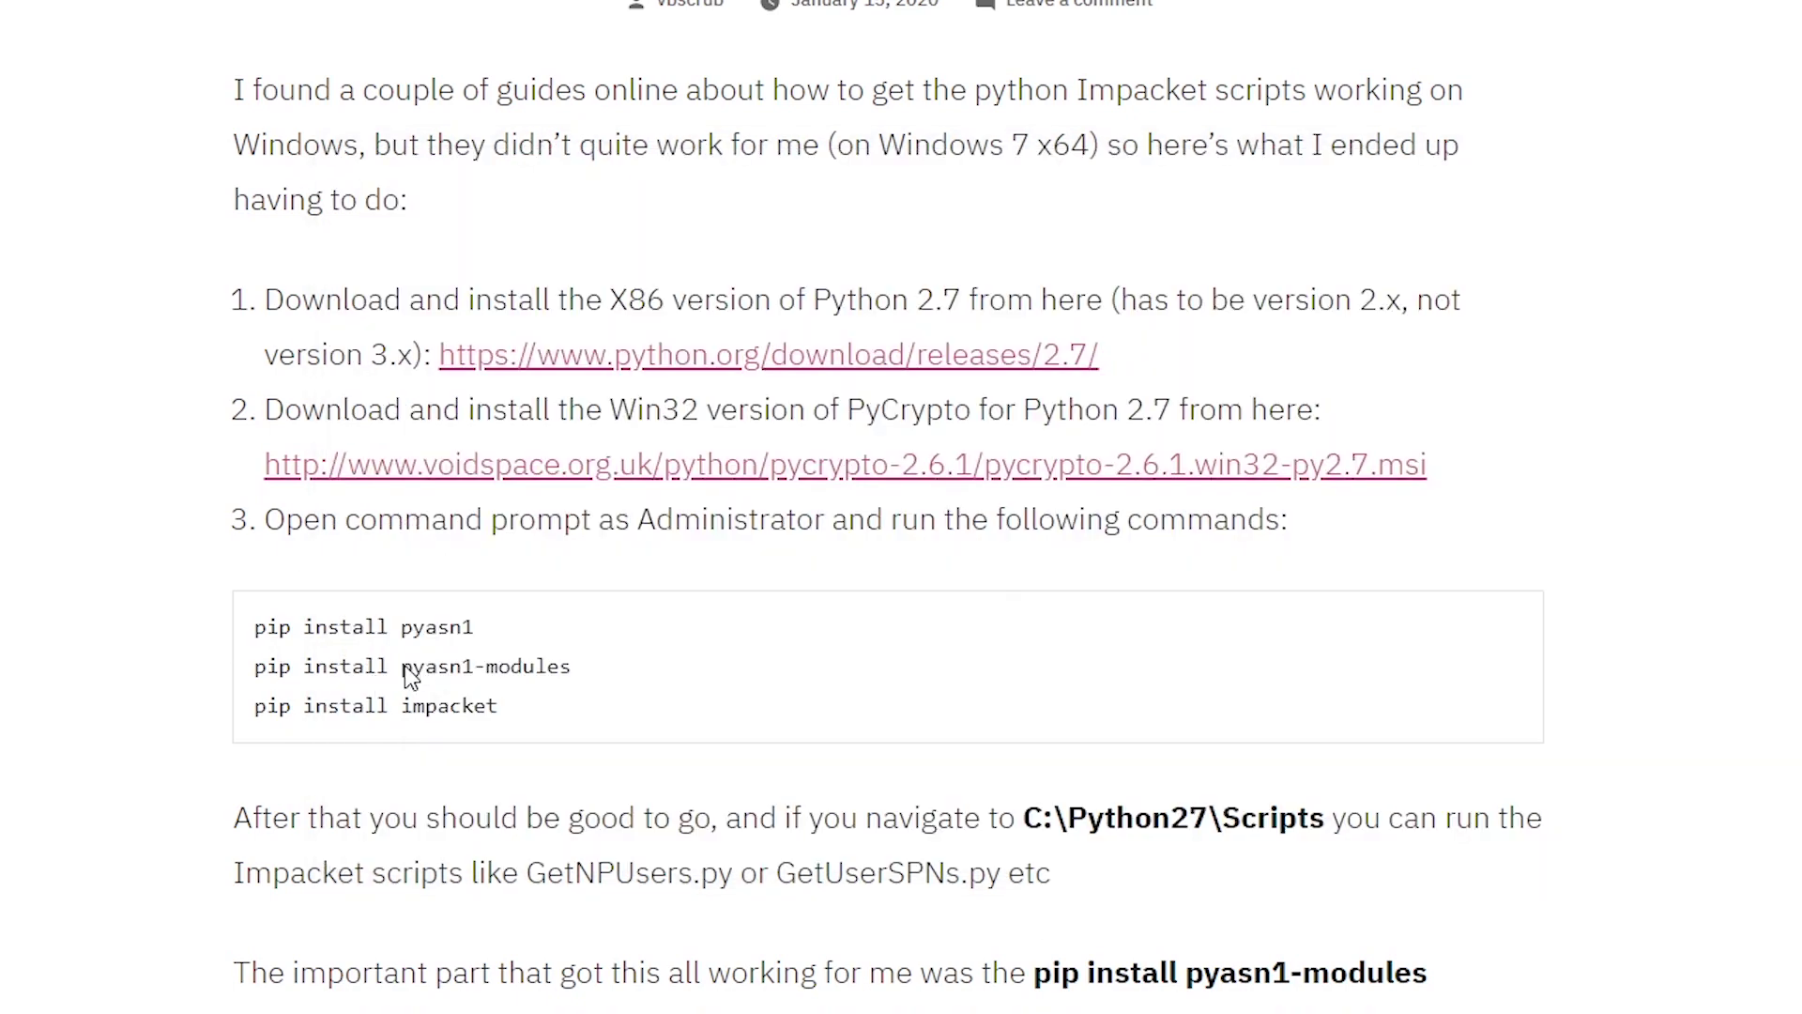
pyautogui.click(430, 637)
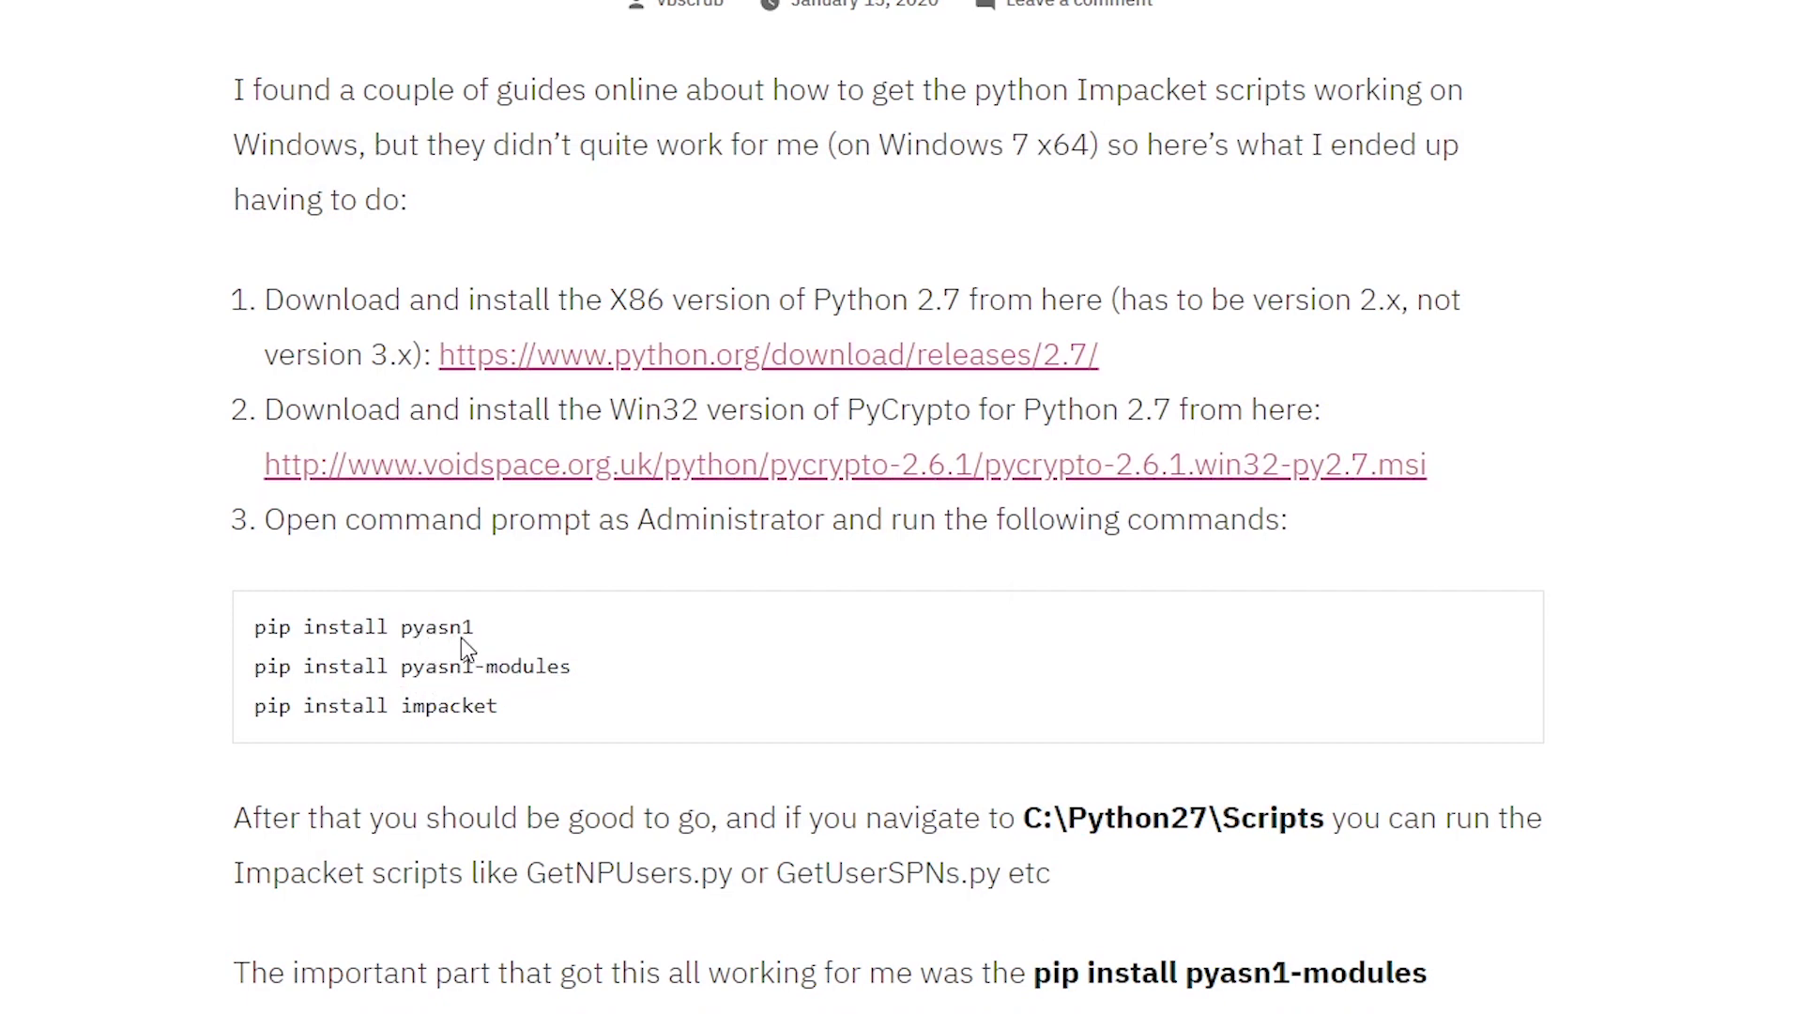
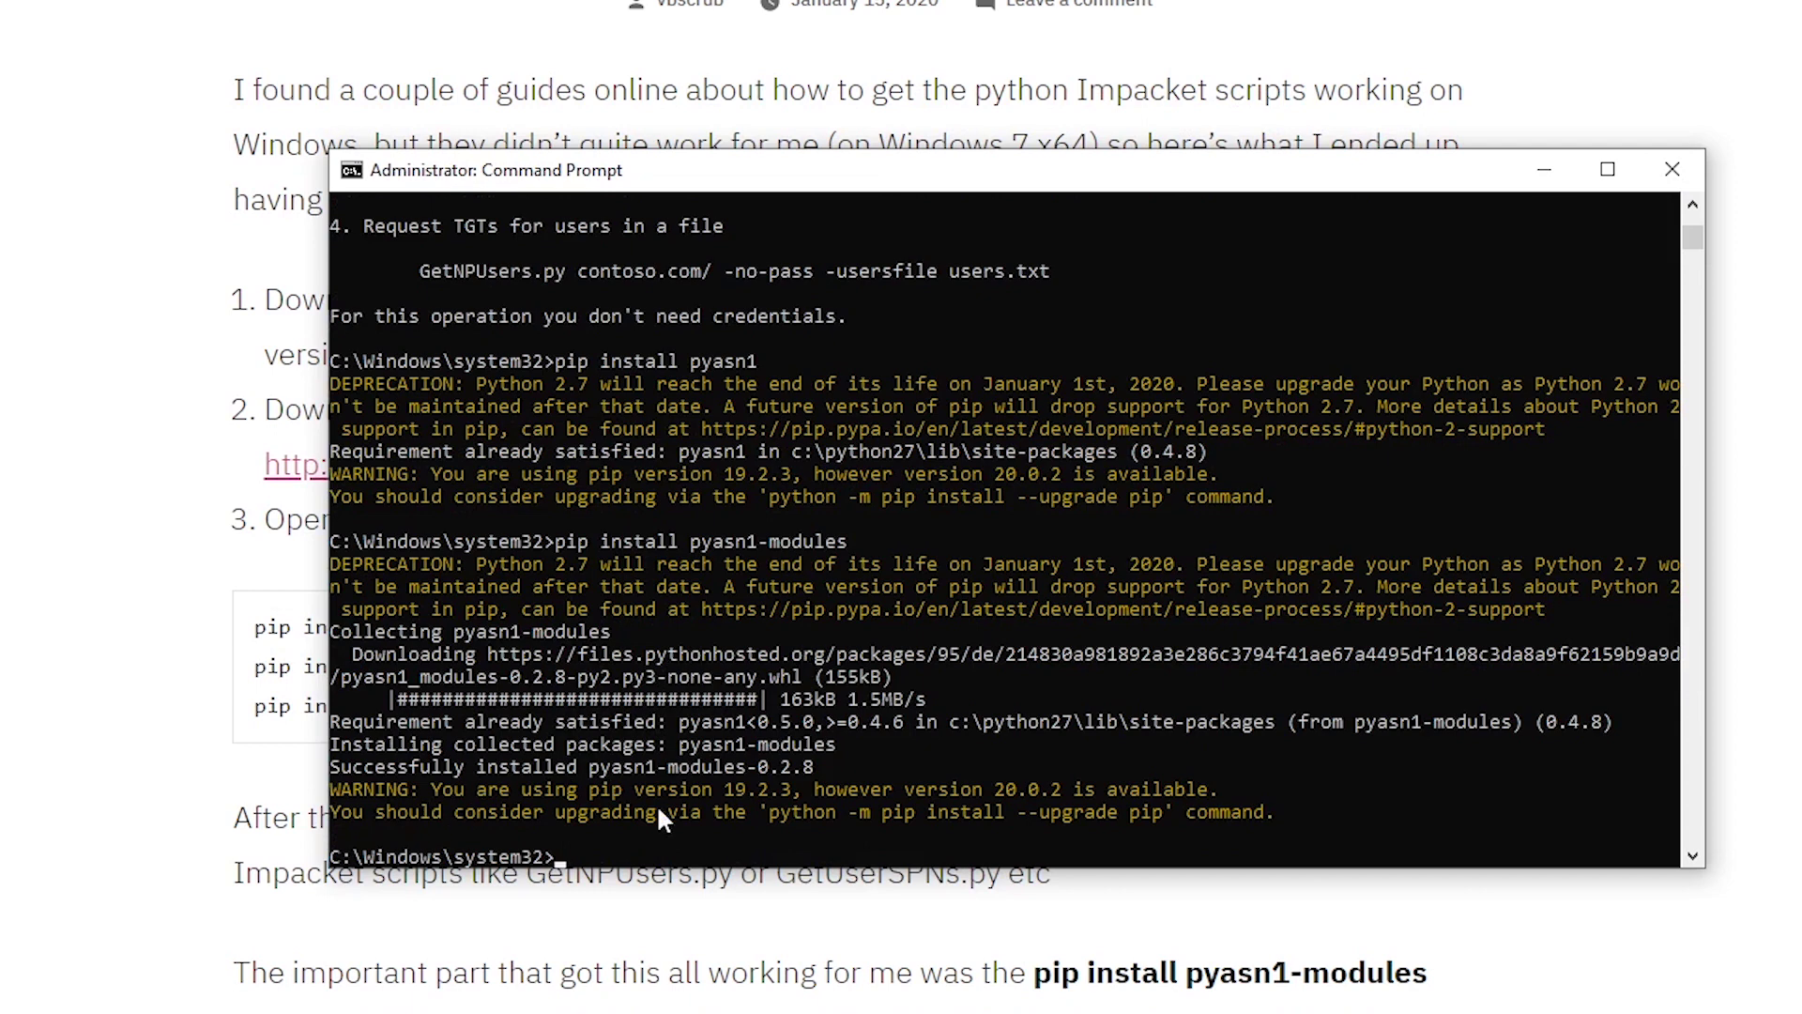
pyautogui.click(9, 696)
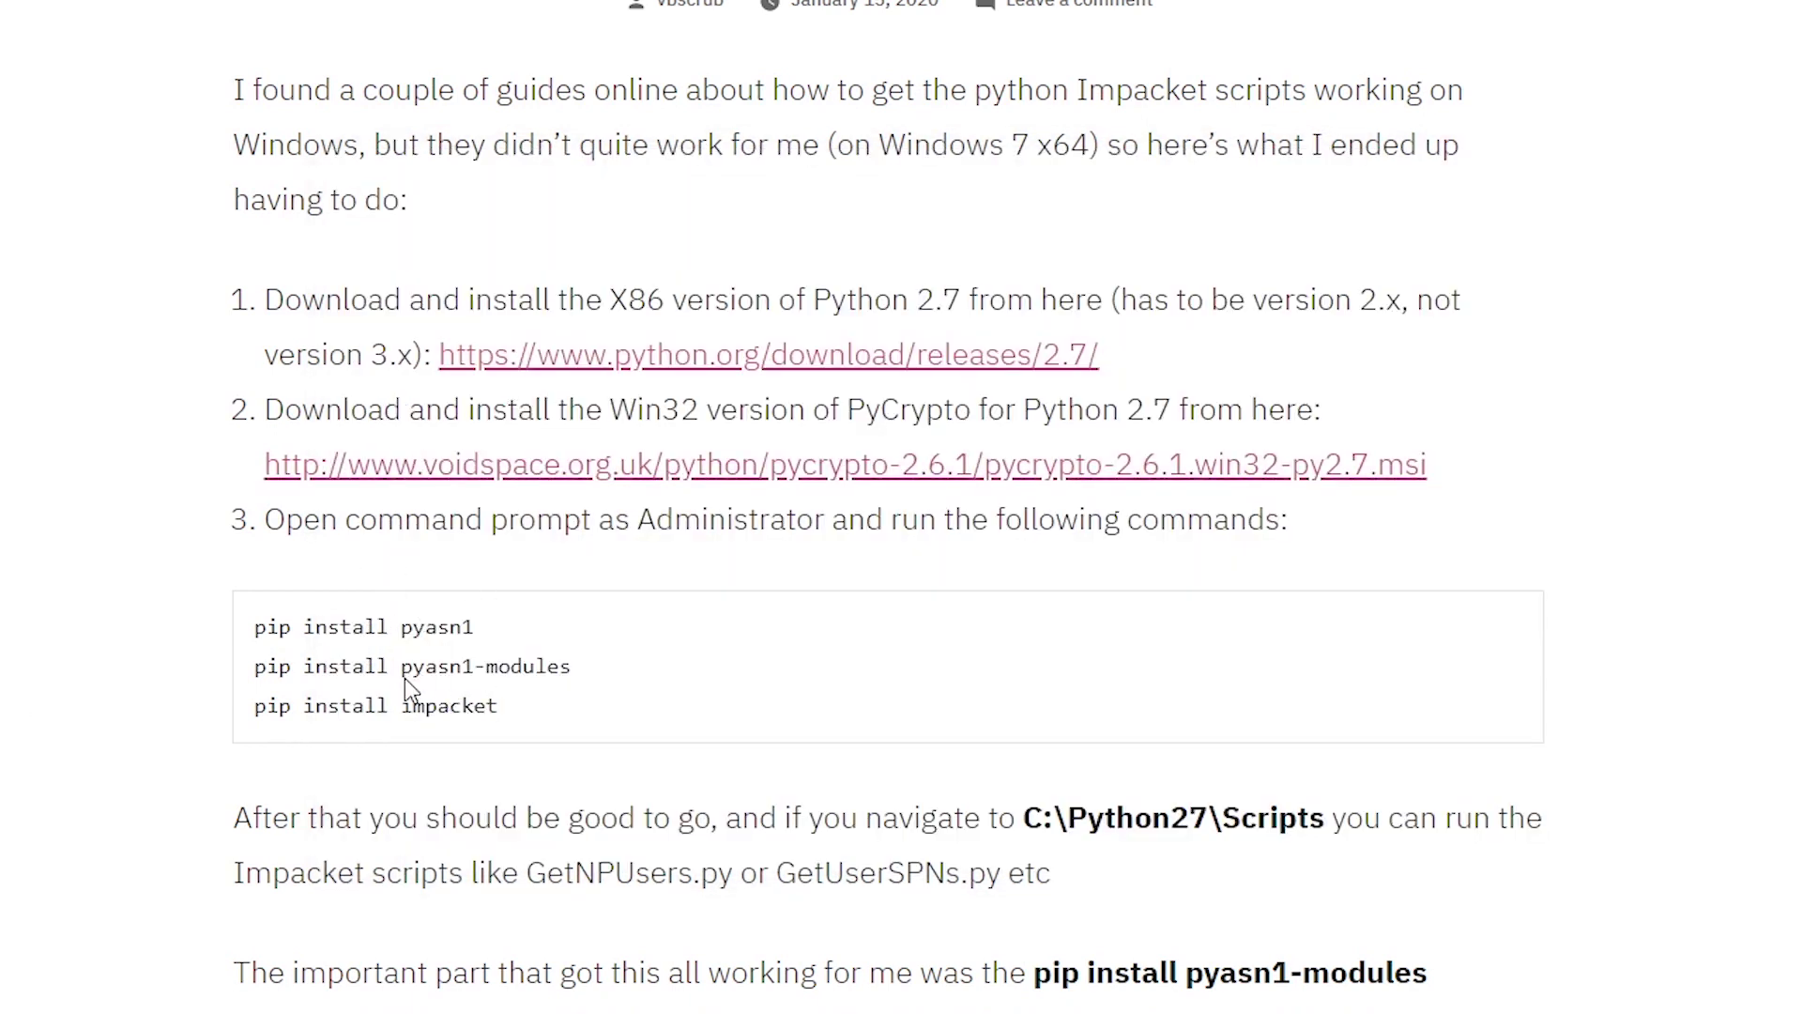
# Highlight the pyasn1-modules package name in the pip install commands.
pyautogui.moveTo(423, 671); pyautogui.dragTo(570, 675)
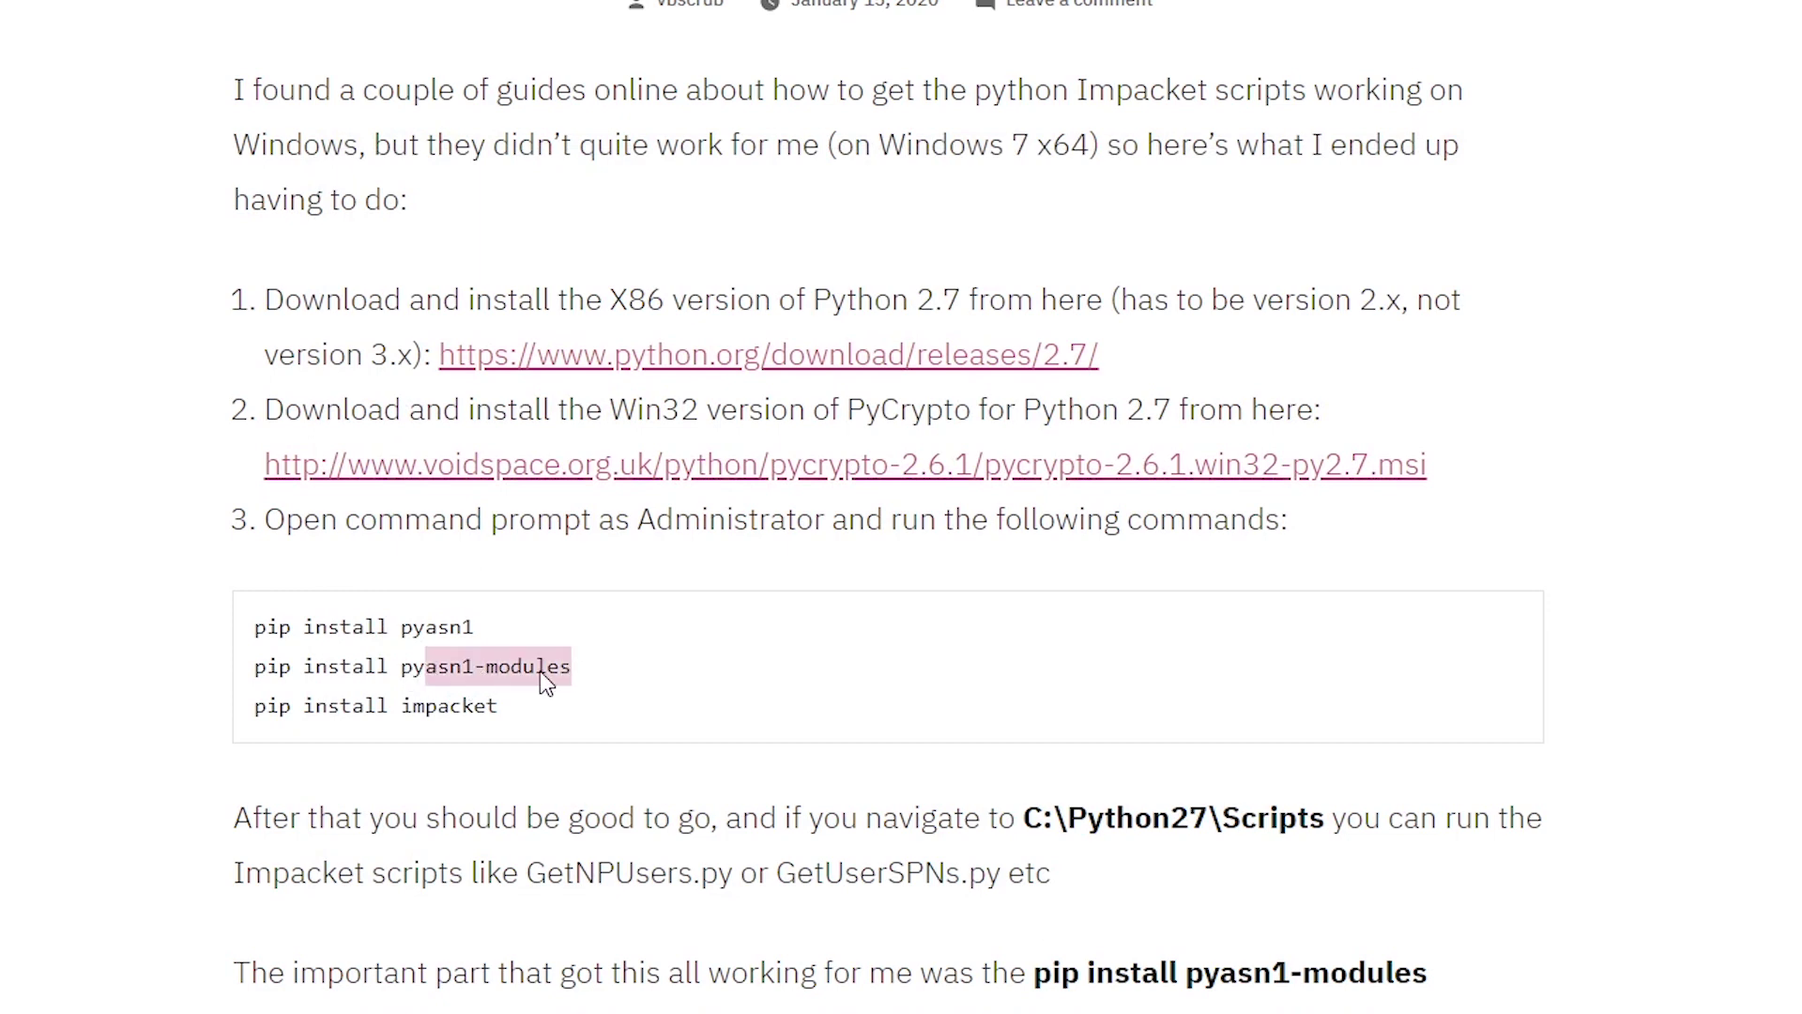
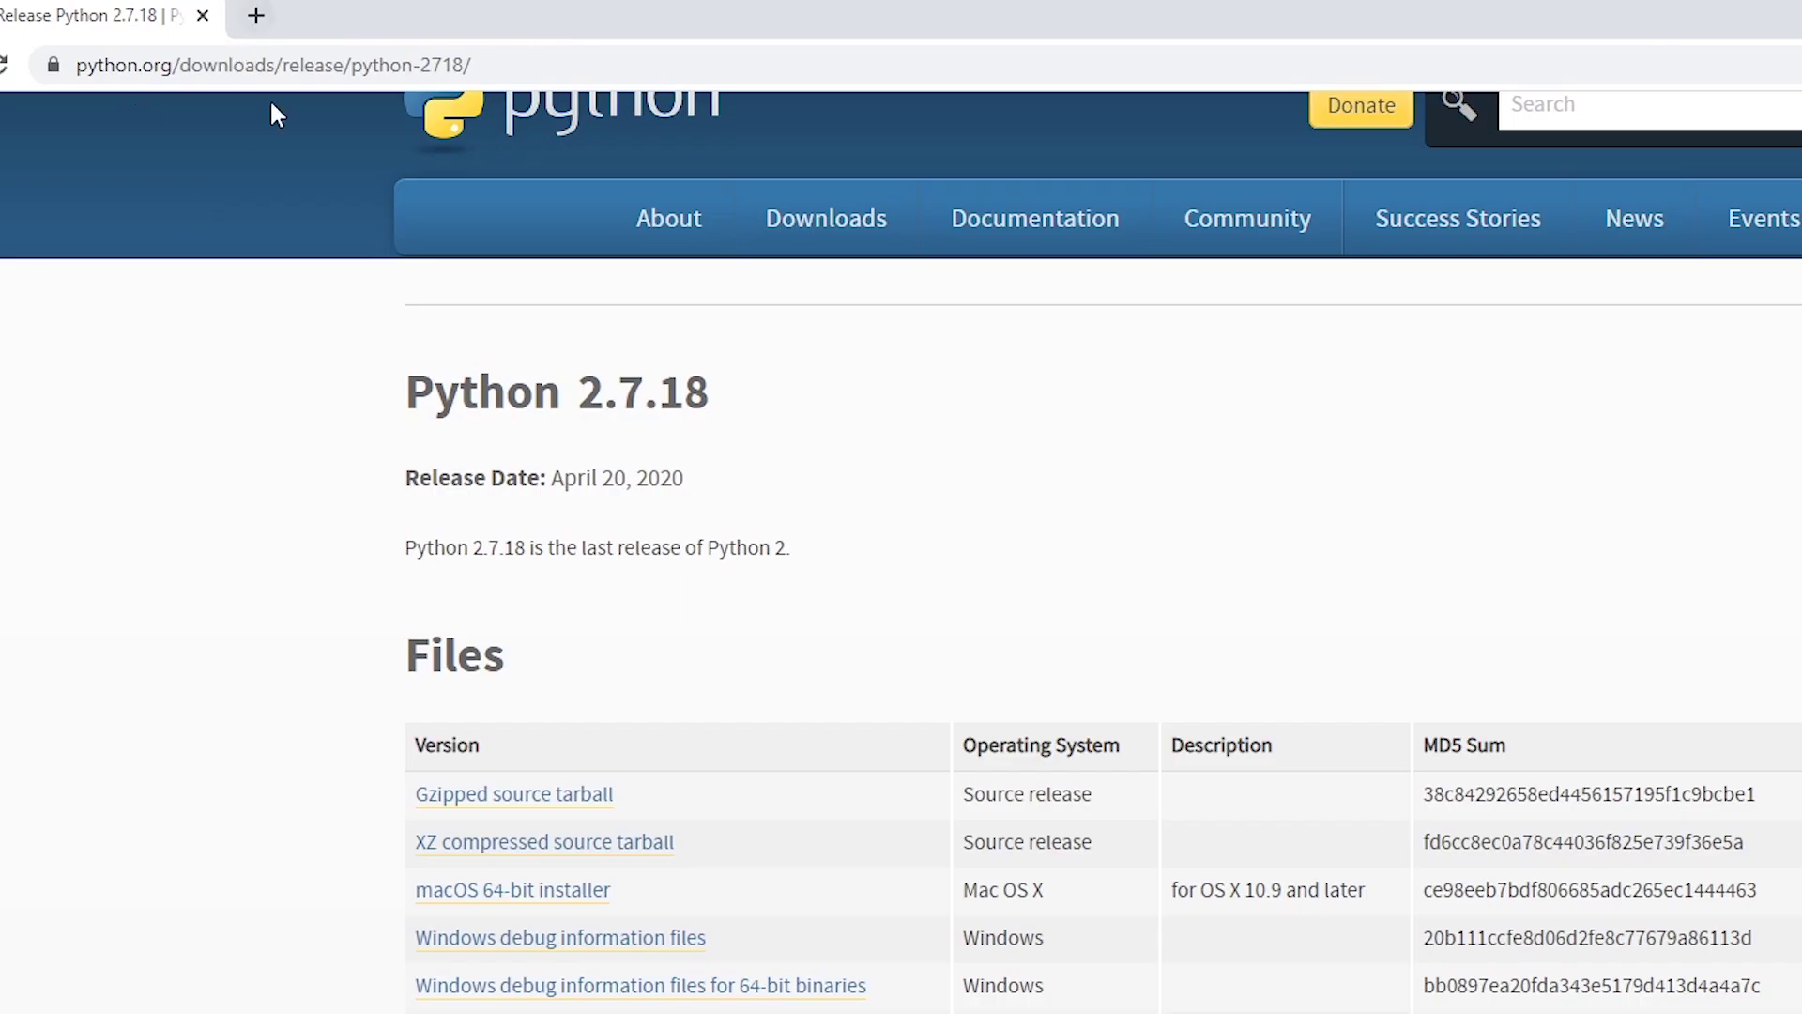
# Search the web for wireshark and download the stable 64-bit Windows installer from the official Wireshark site.
pyautogui.click(272, 75)
pyautogui.write('wireshark')
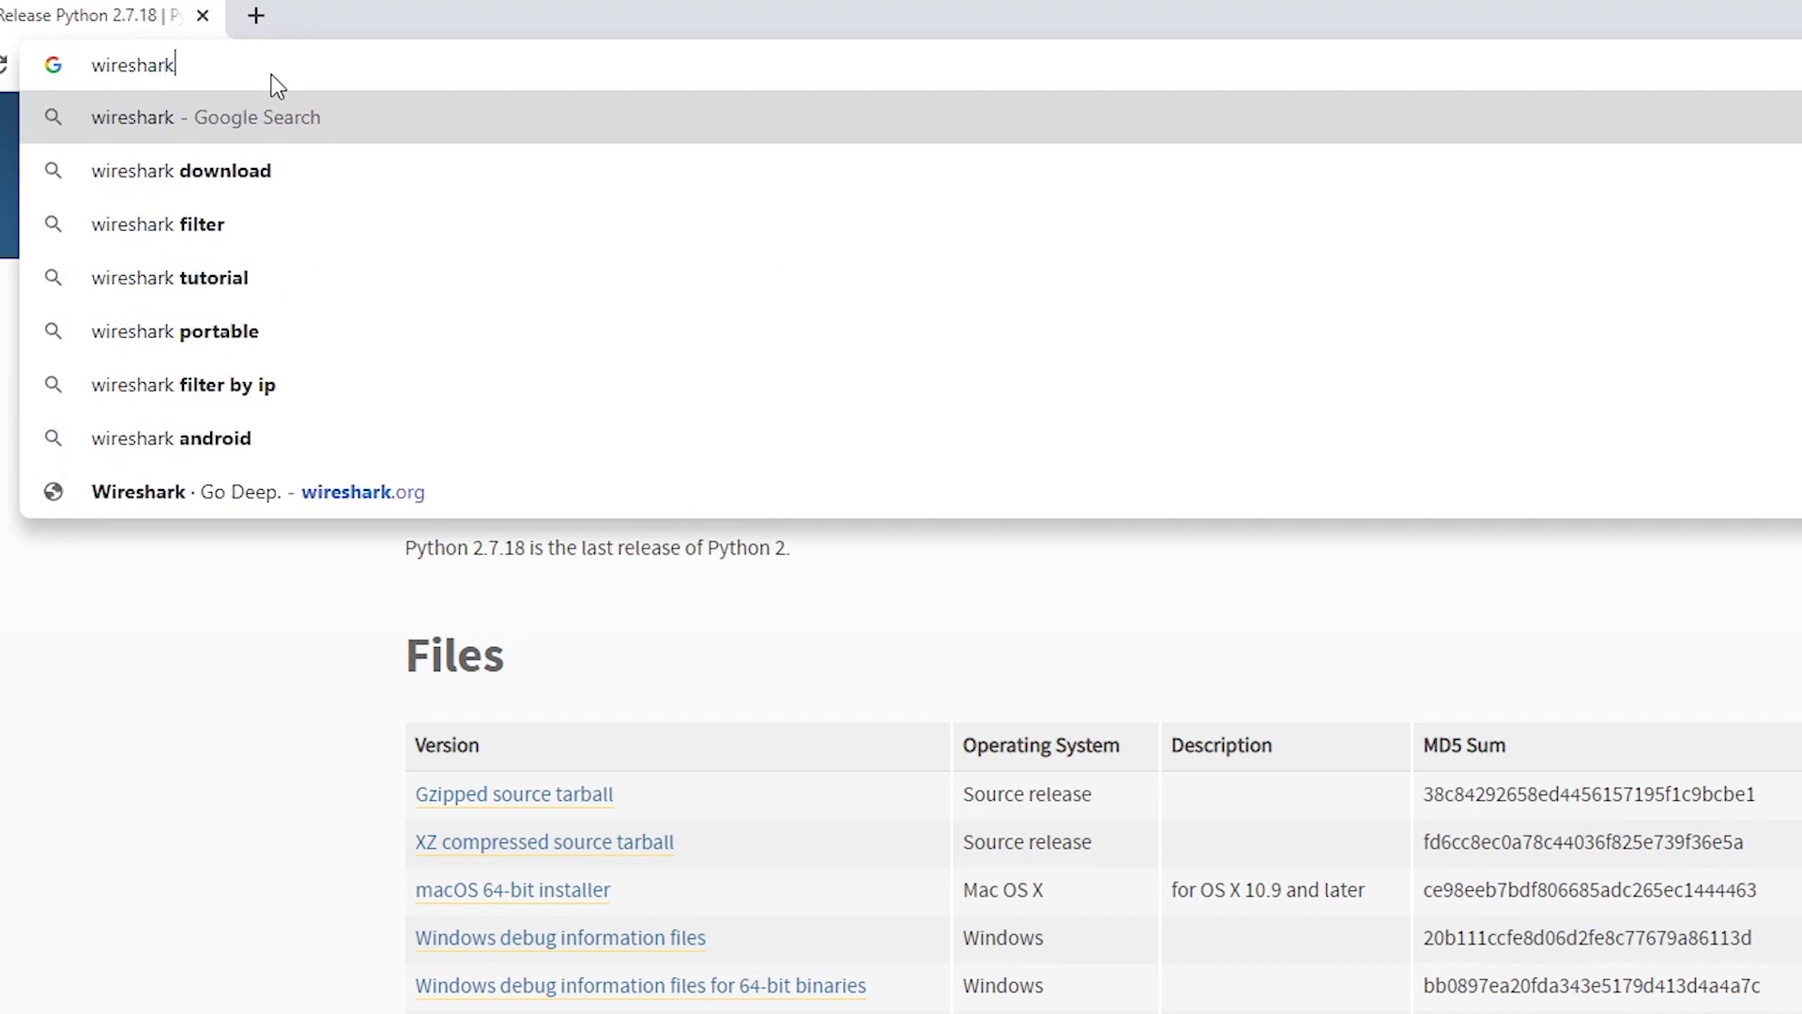
pyautogui.press('Return')
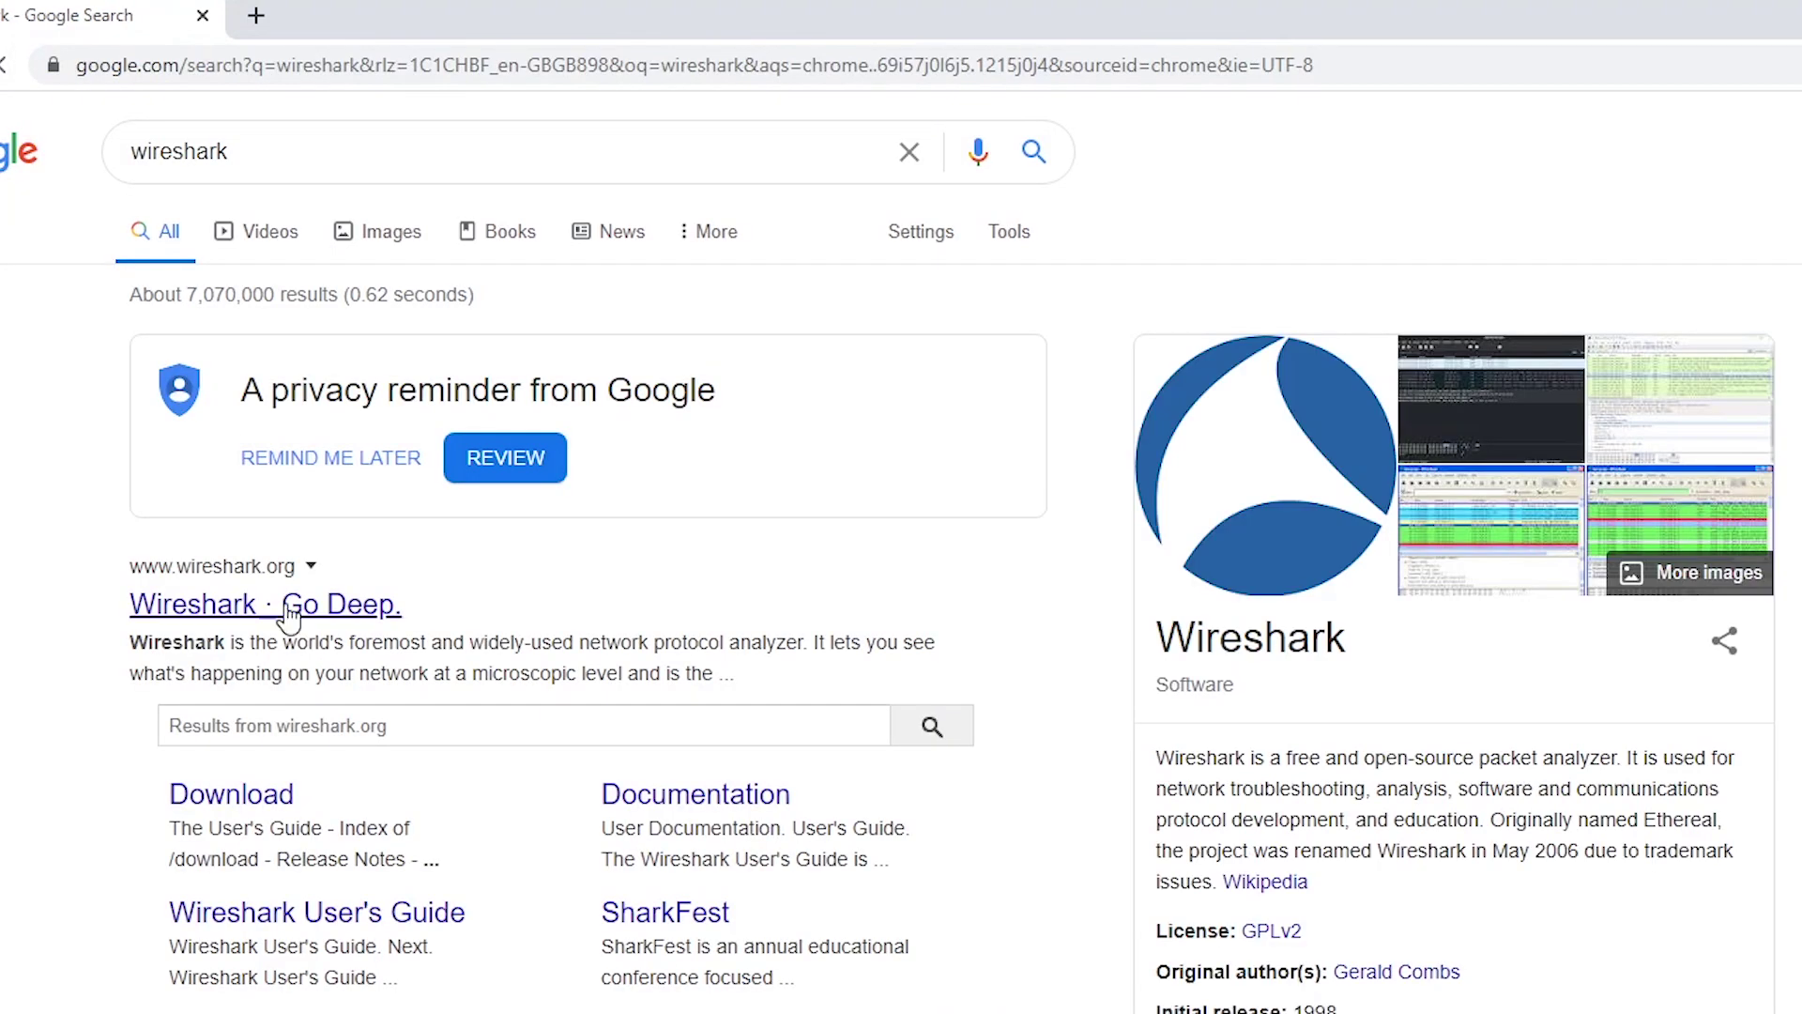
pyautogui.click(288, 609)
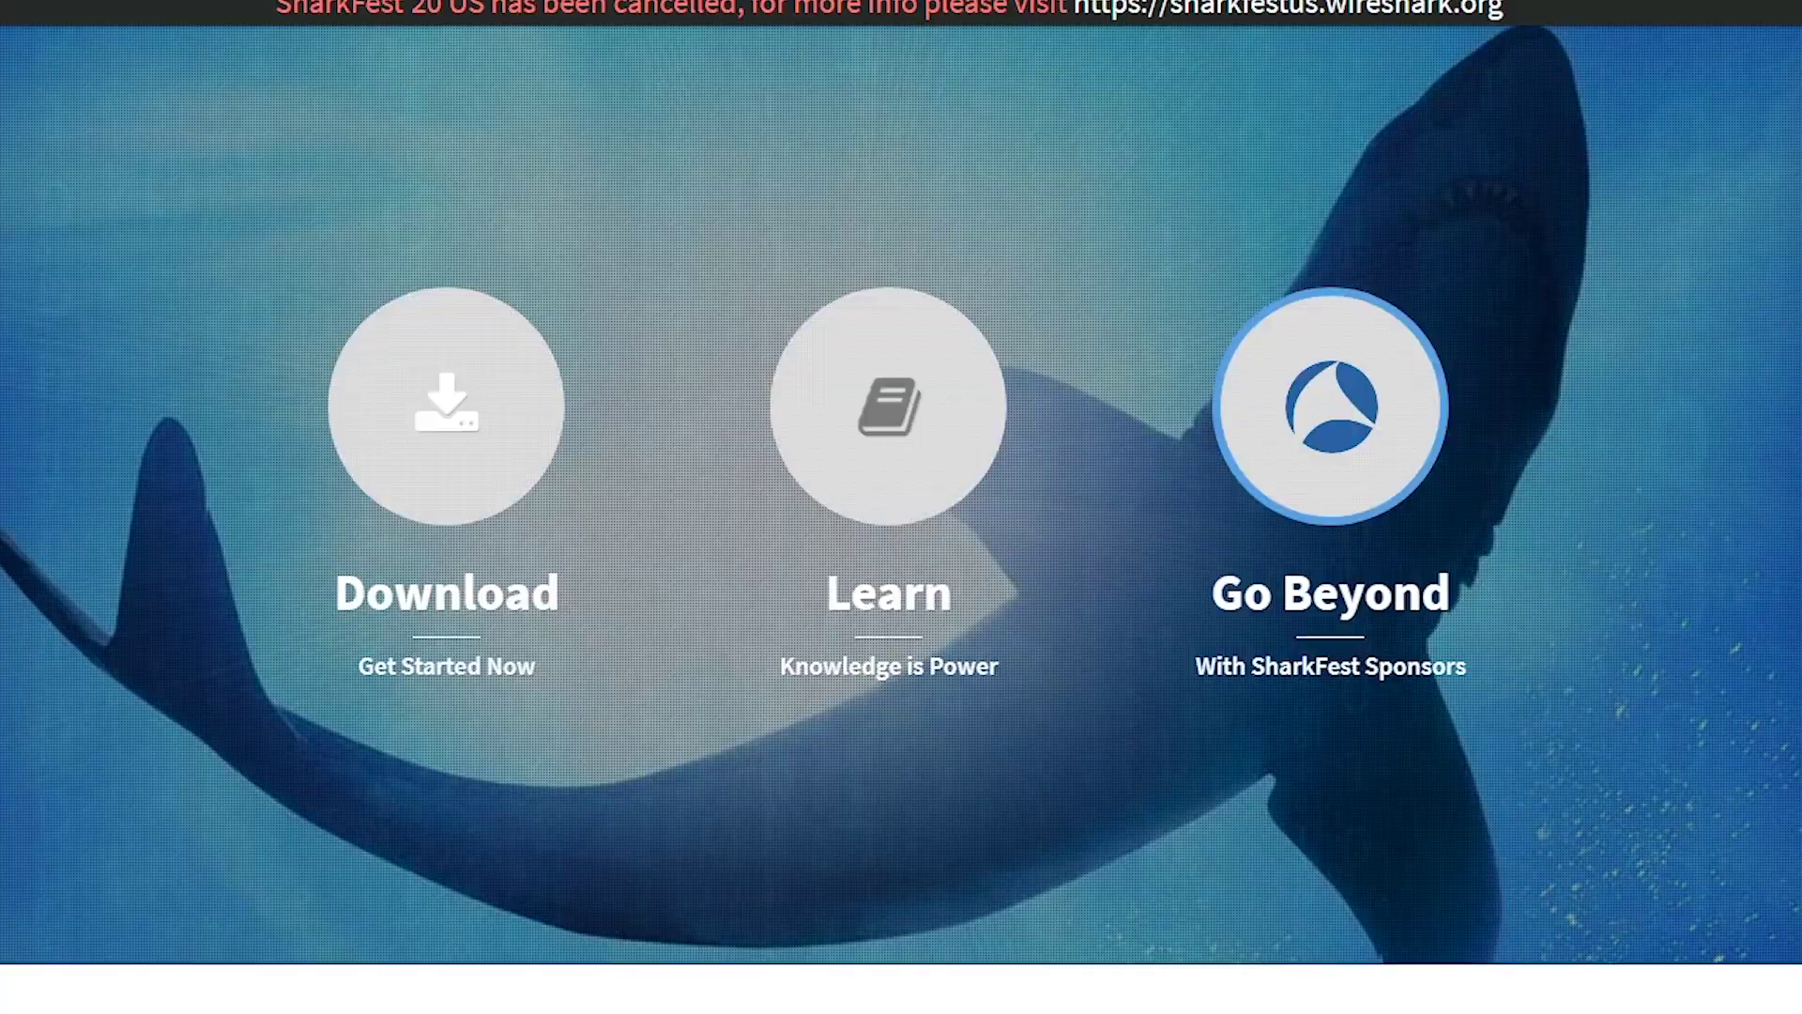
pyautogui.click(414, 446)
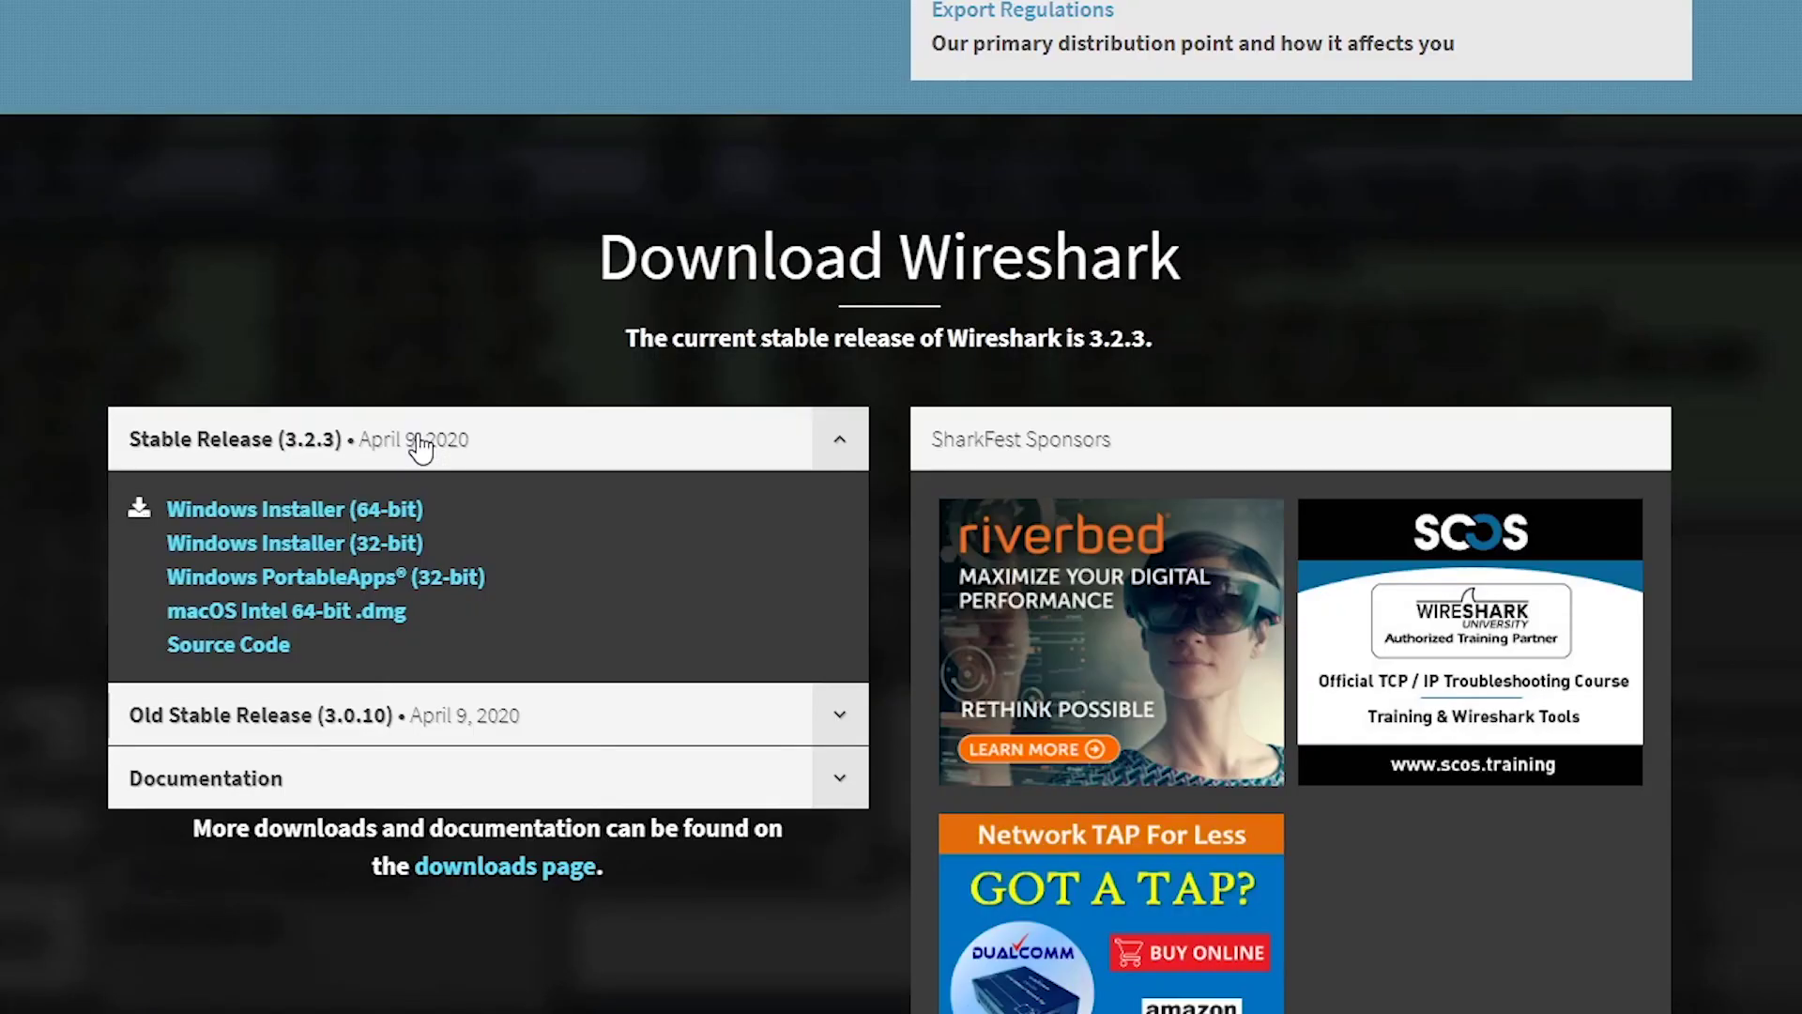
pyautogui.click(290, 513)
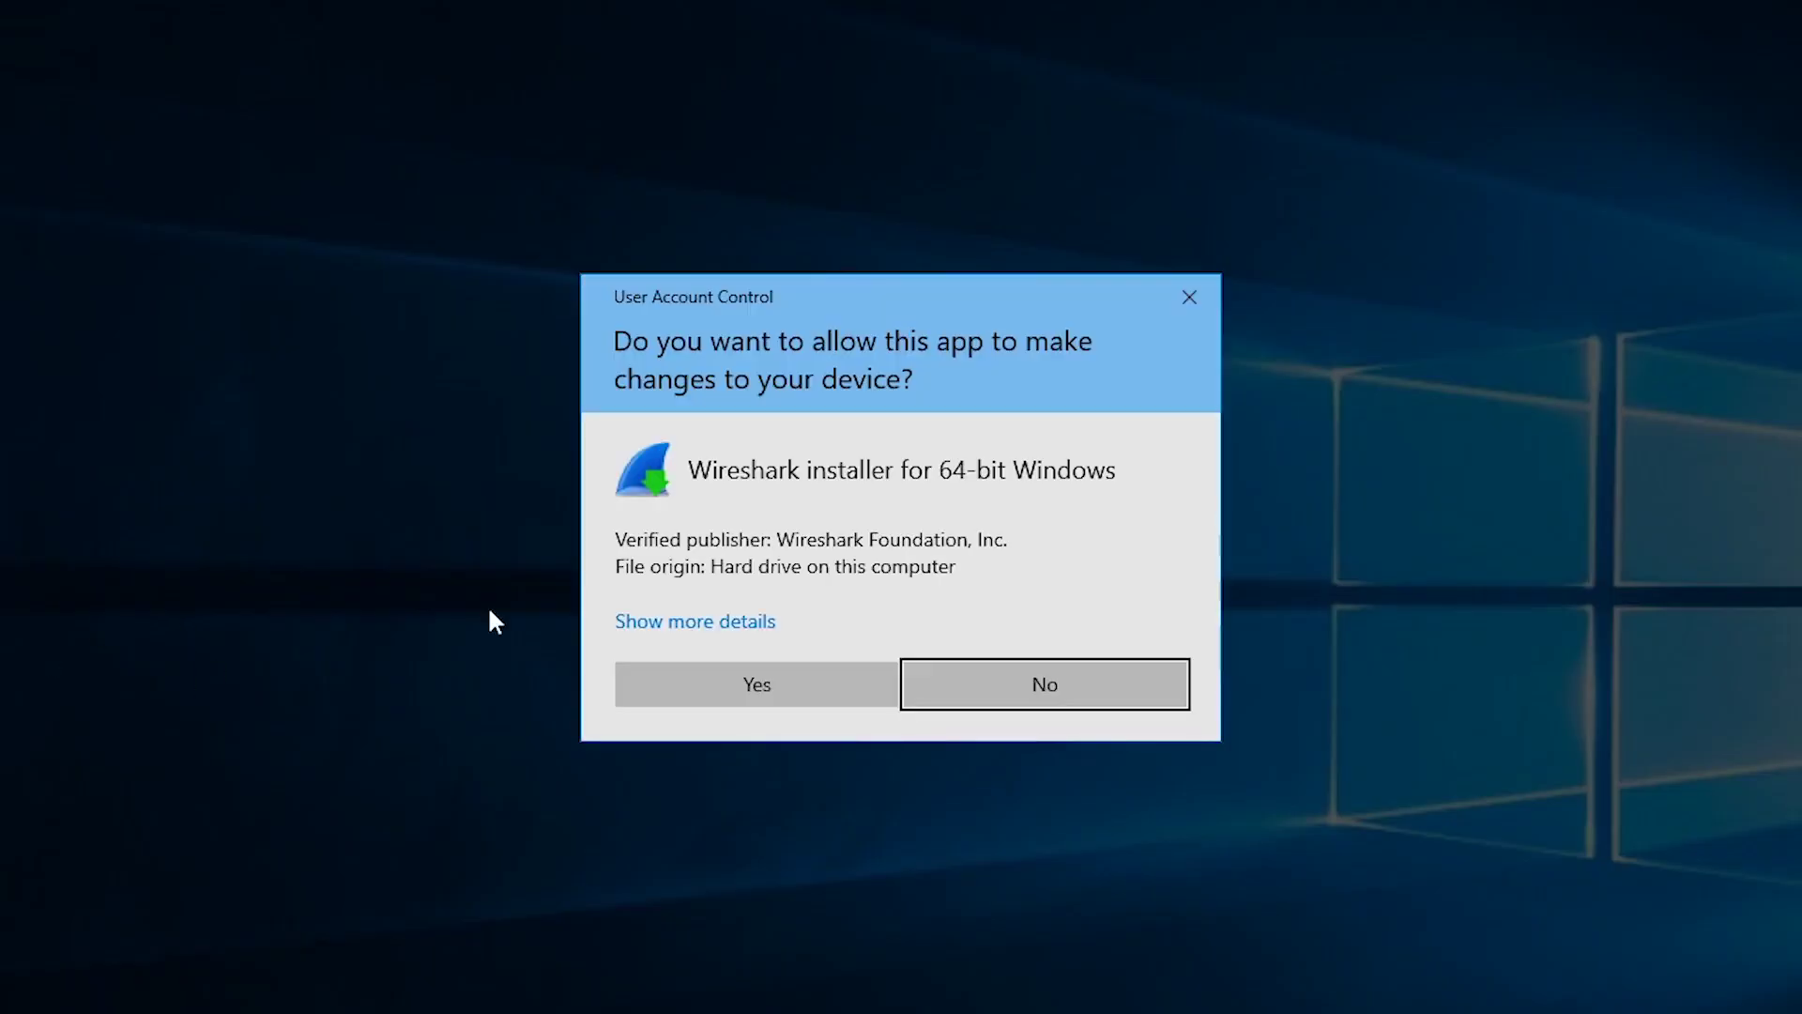
# Allow the Wireshark 3.2.3 installer to run and start the installation with default options, including Npcap 0.9989 but not USBPcap.
pyautogui.click(699, 689)
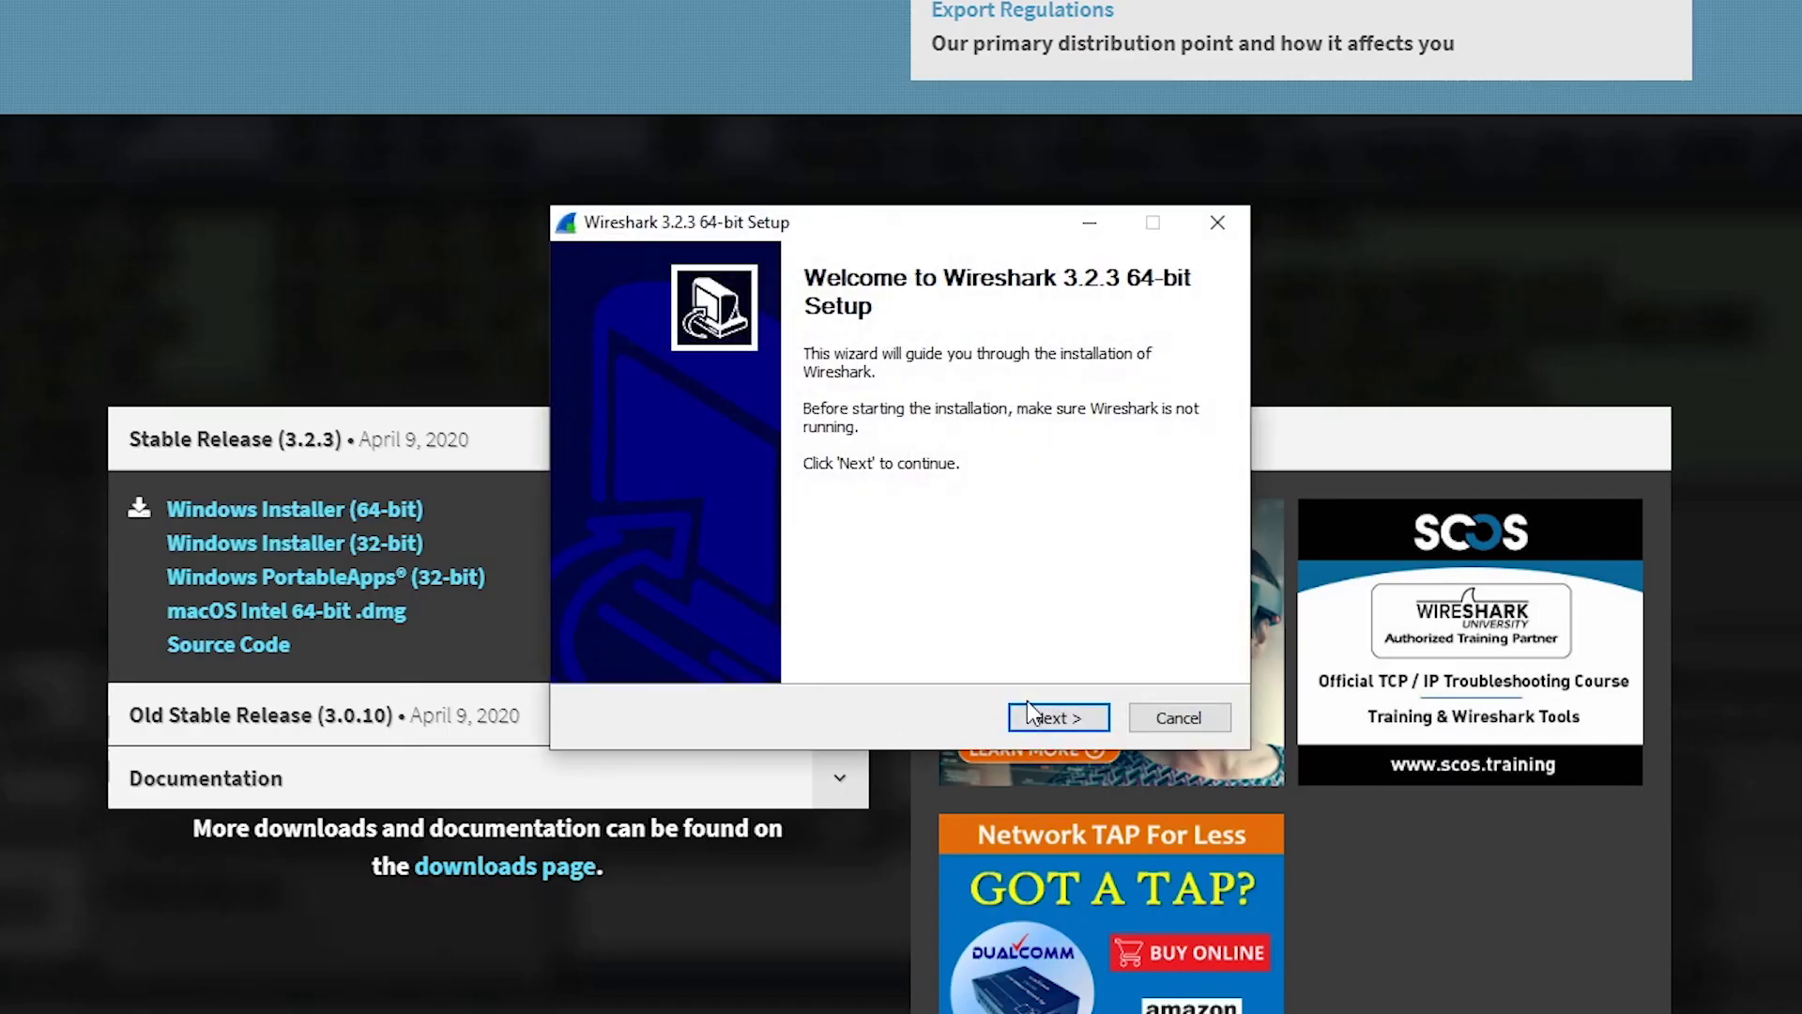
pyautogui.click(1055, 720)
pyautogui.click(1055, 719)
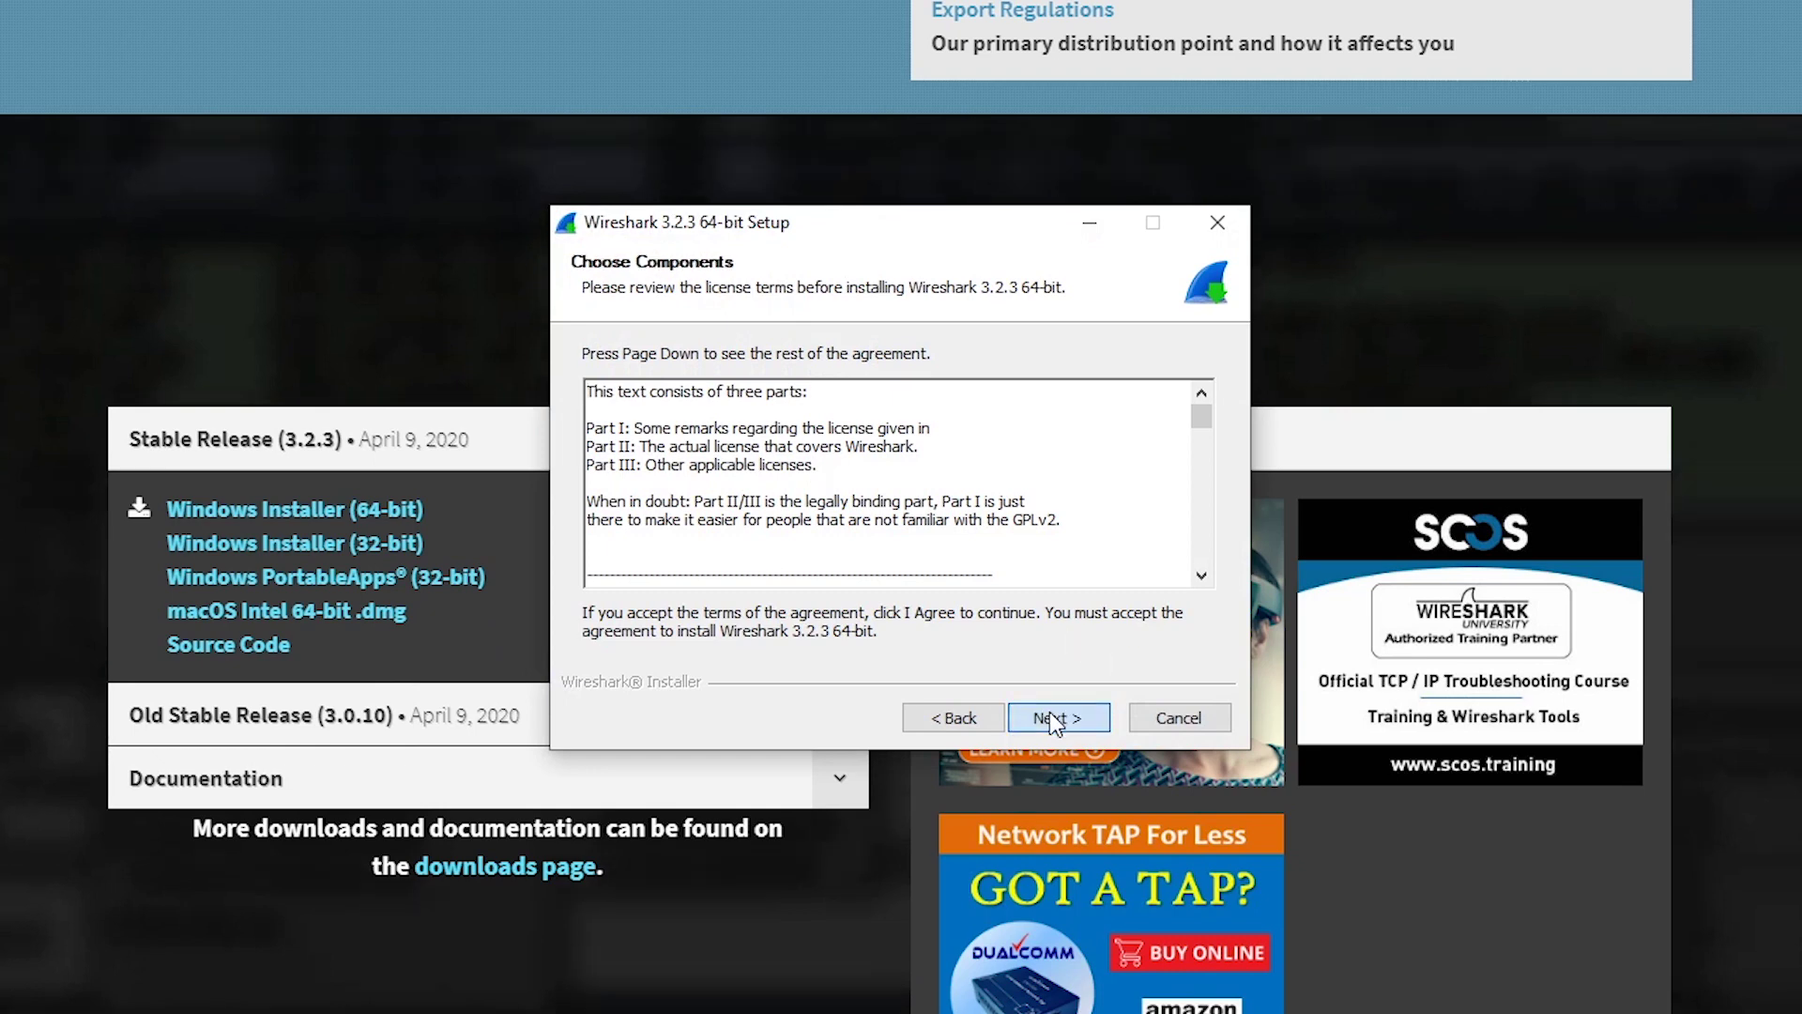
pyautogui.click(1055, 718)
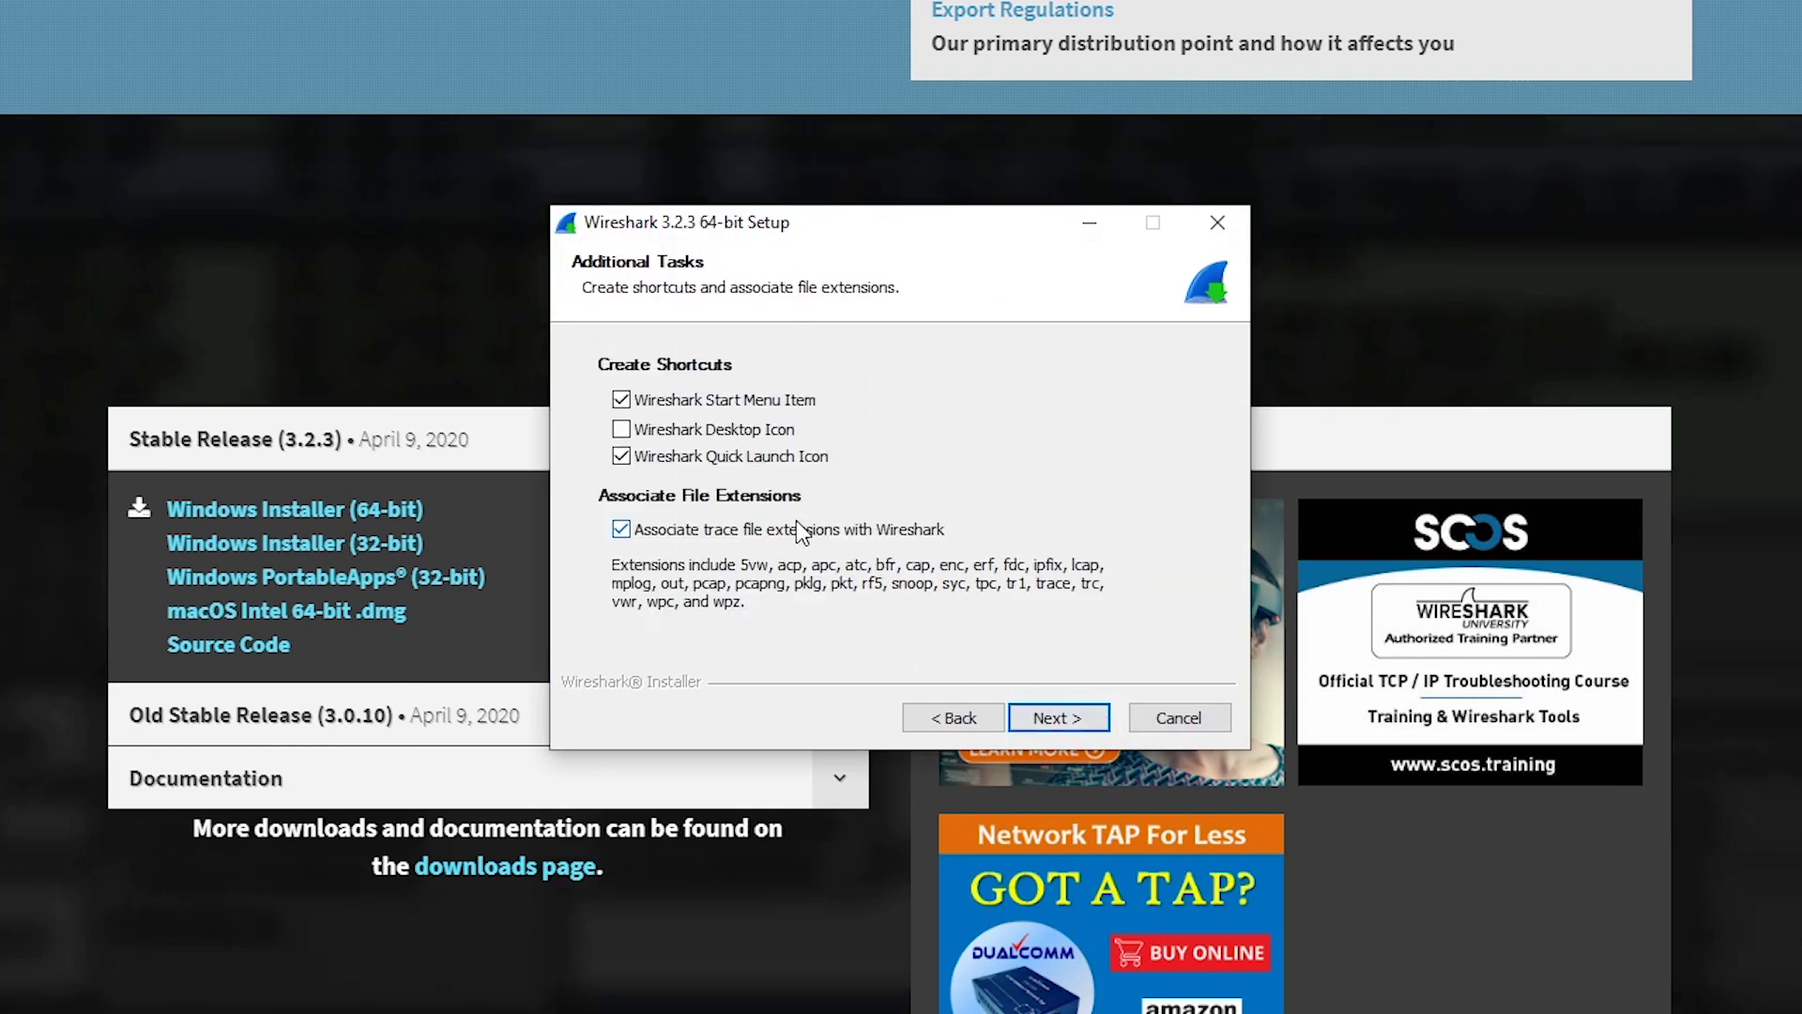
pyautogui.click(1061, 717)
pyautogui.click(1056, 718)
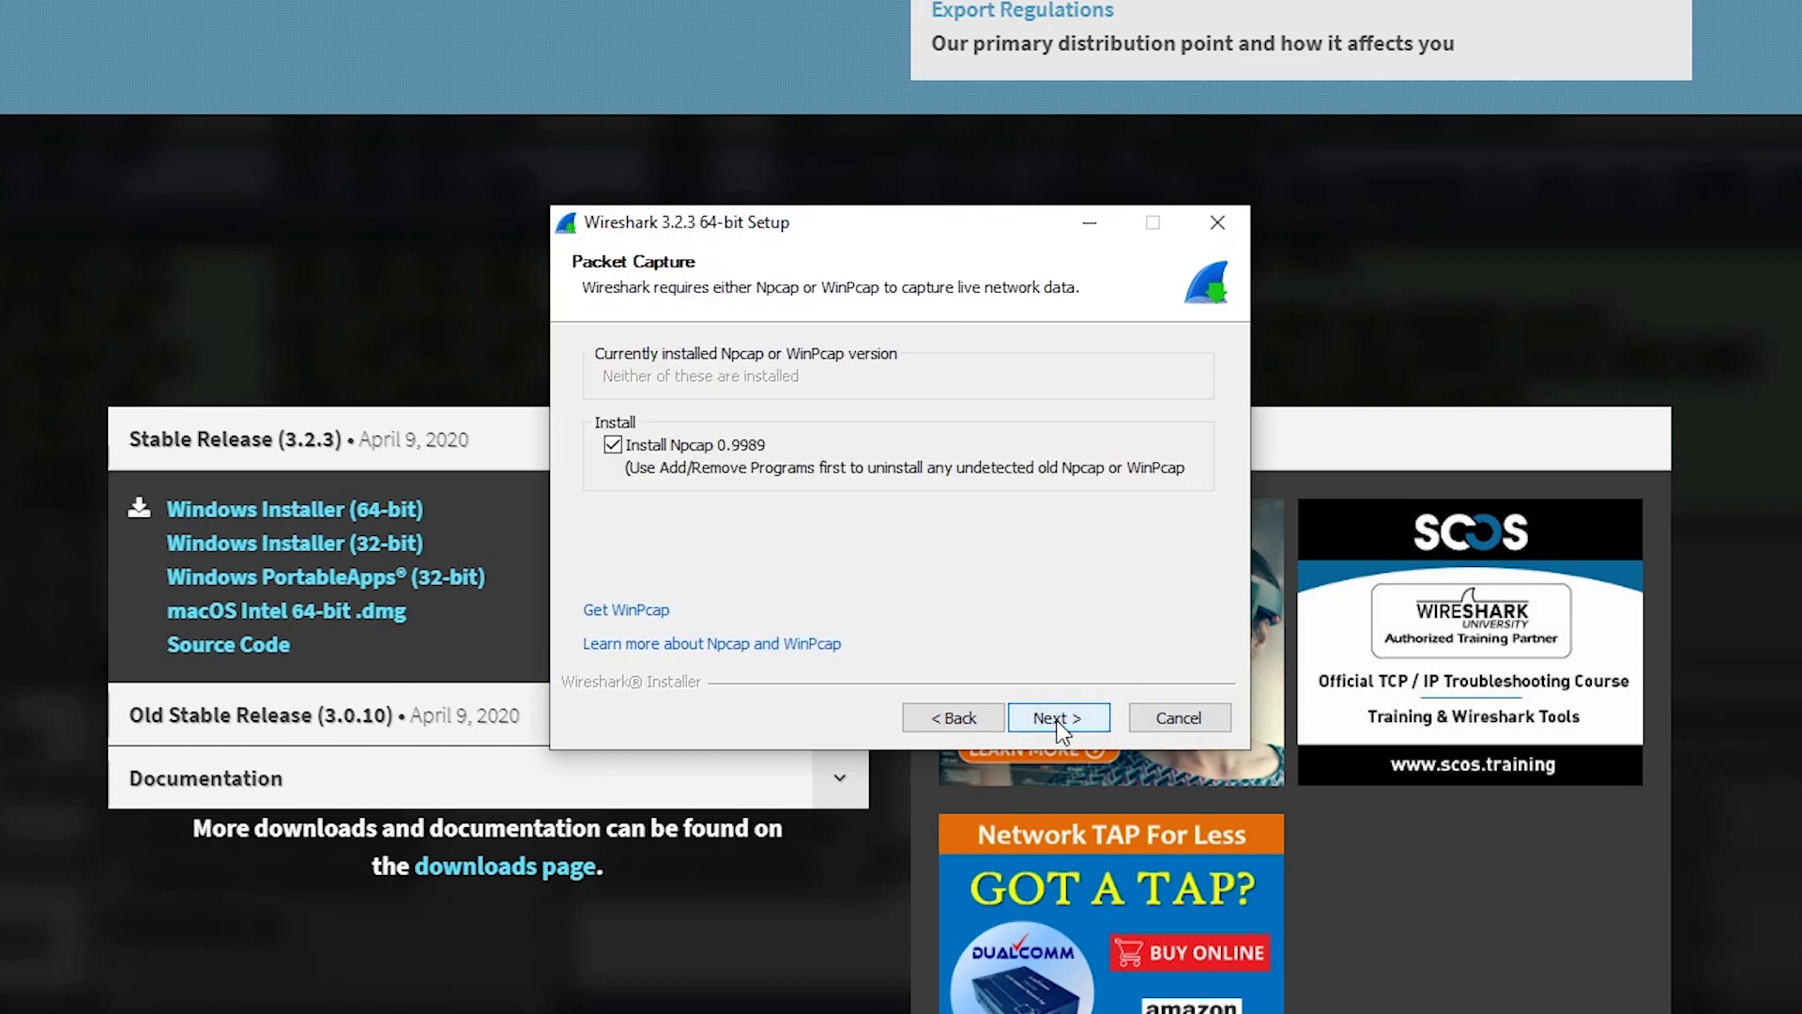
pyautogui.click(1056, 717)
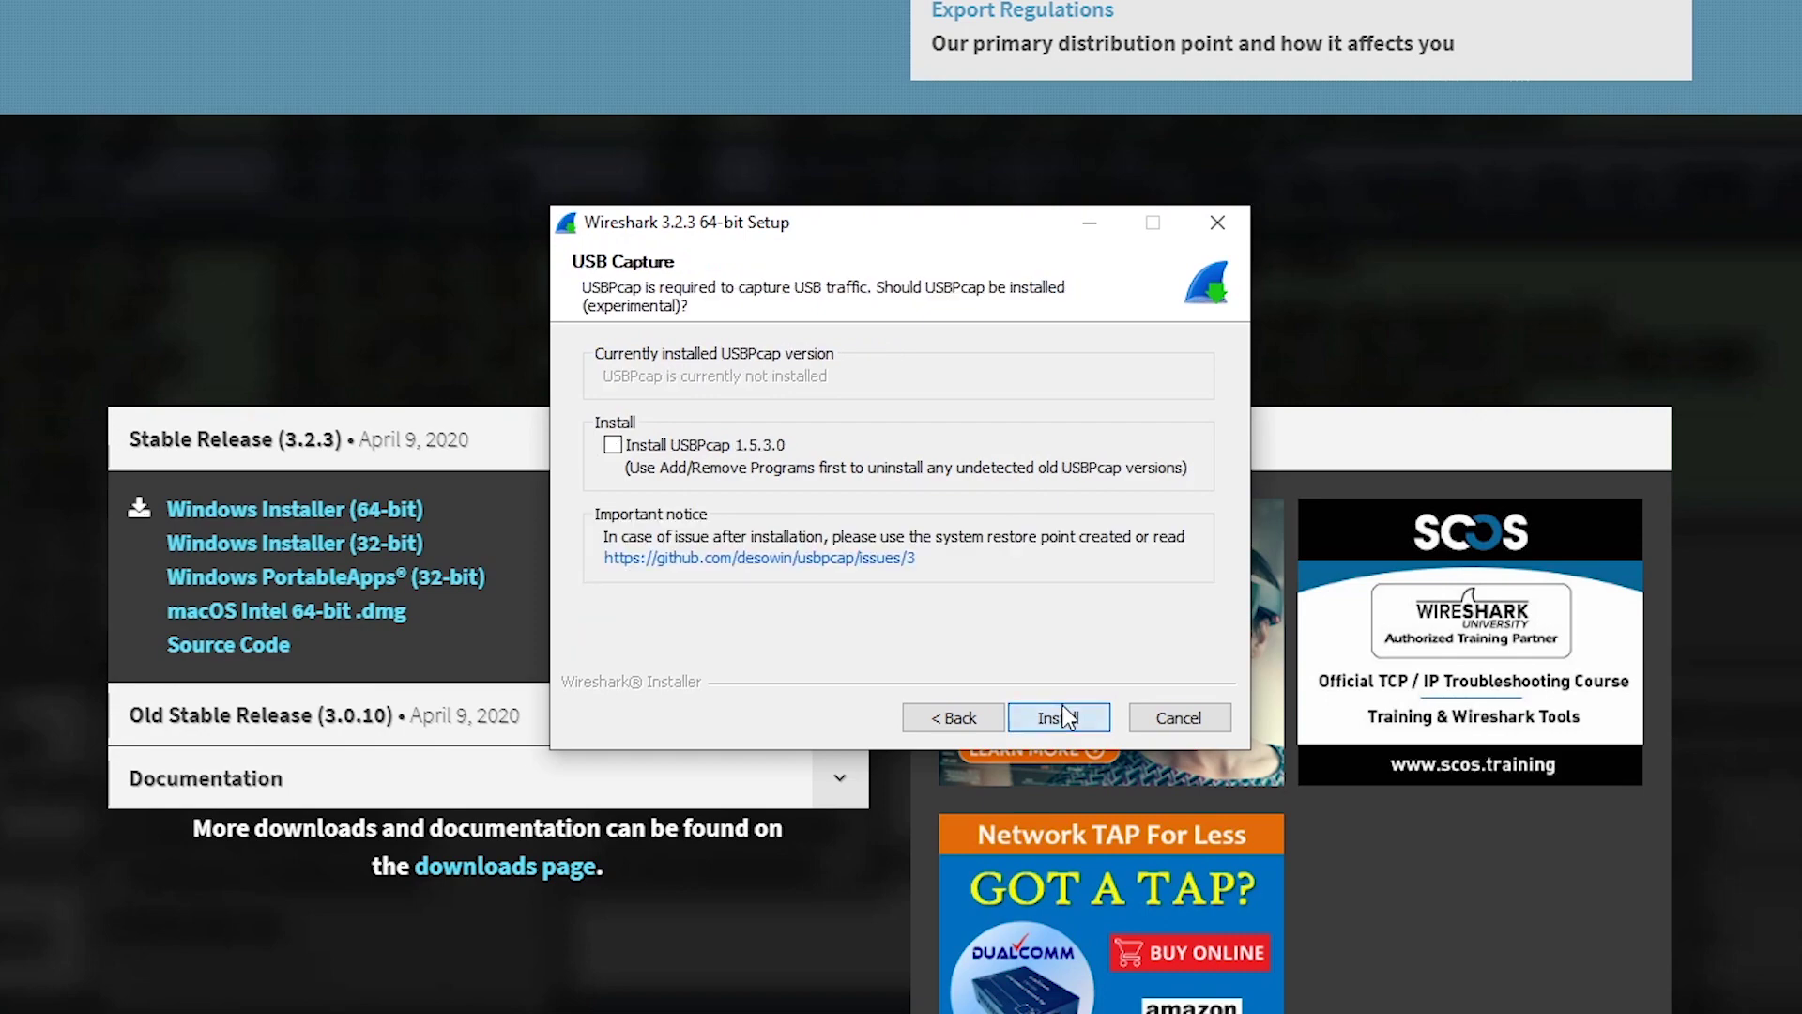
pyautogui.click(1061, 717)
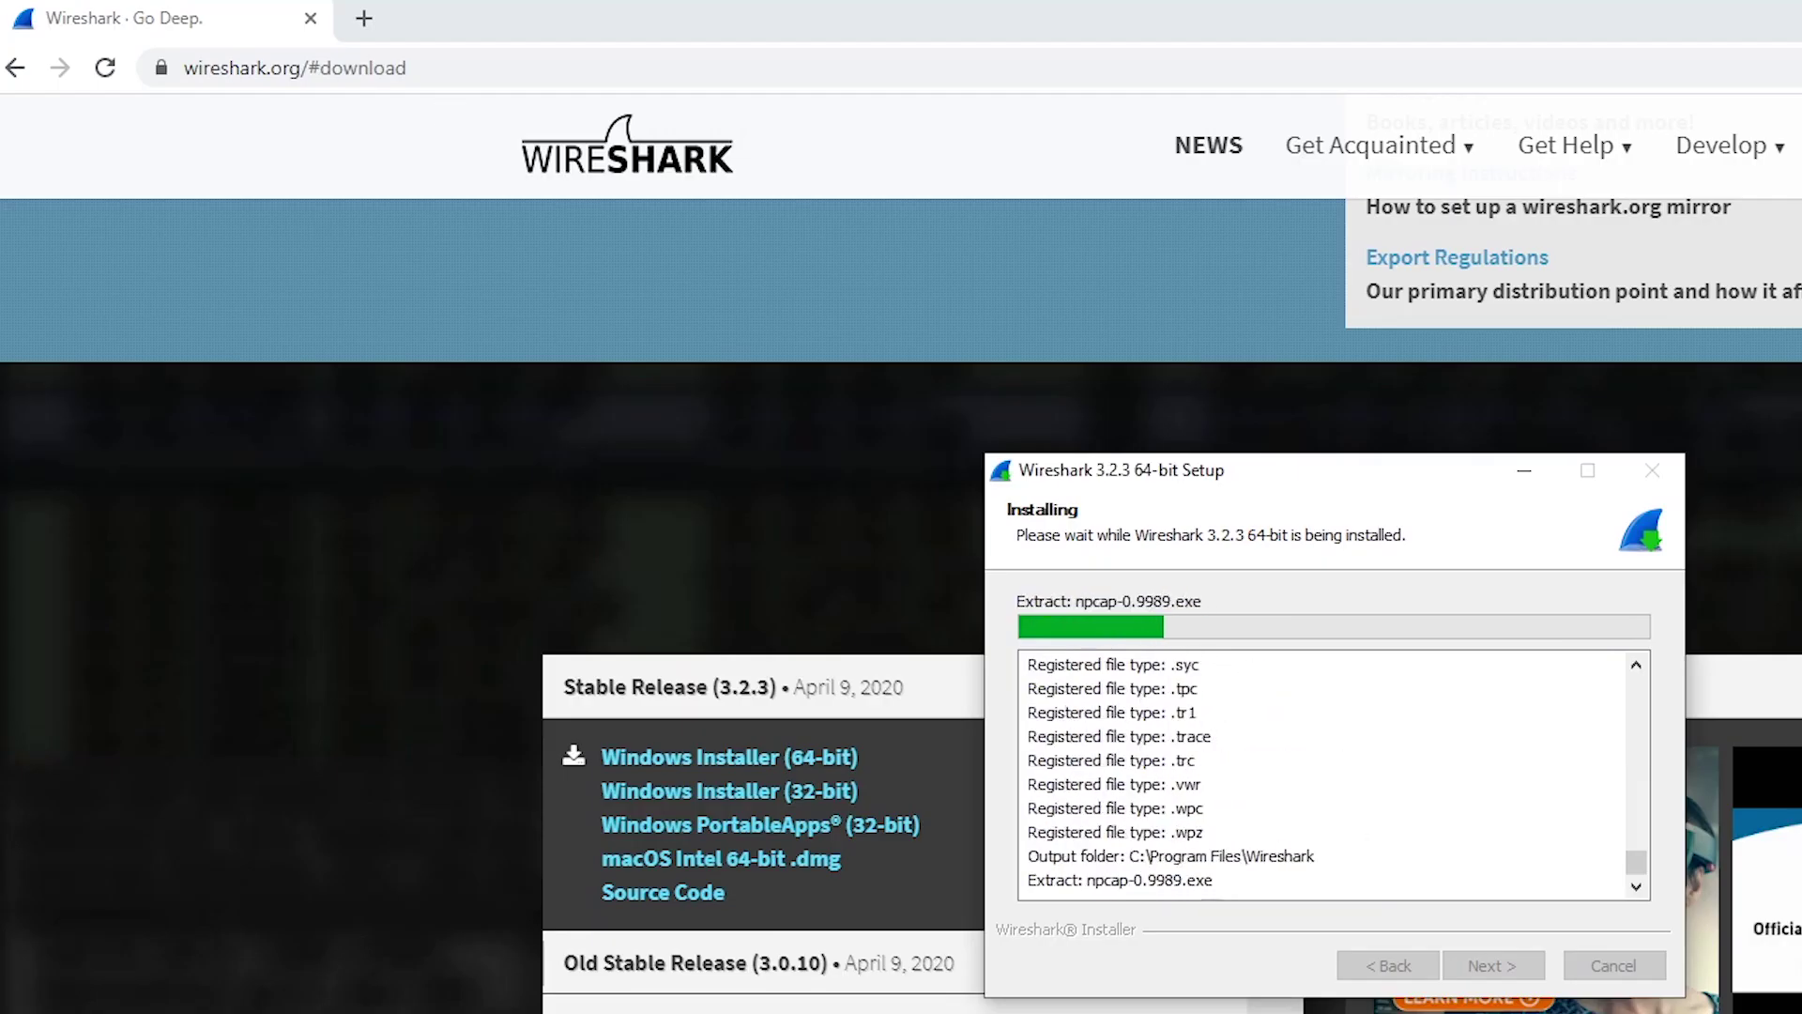
# Search for microsoft remote administration tools in a new browser tab and open Microsoft's Remote Server Administration Tools download page.
pyautogui.click(364, 18)
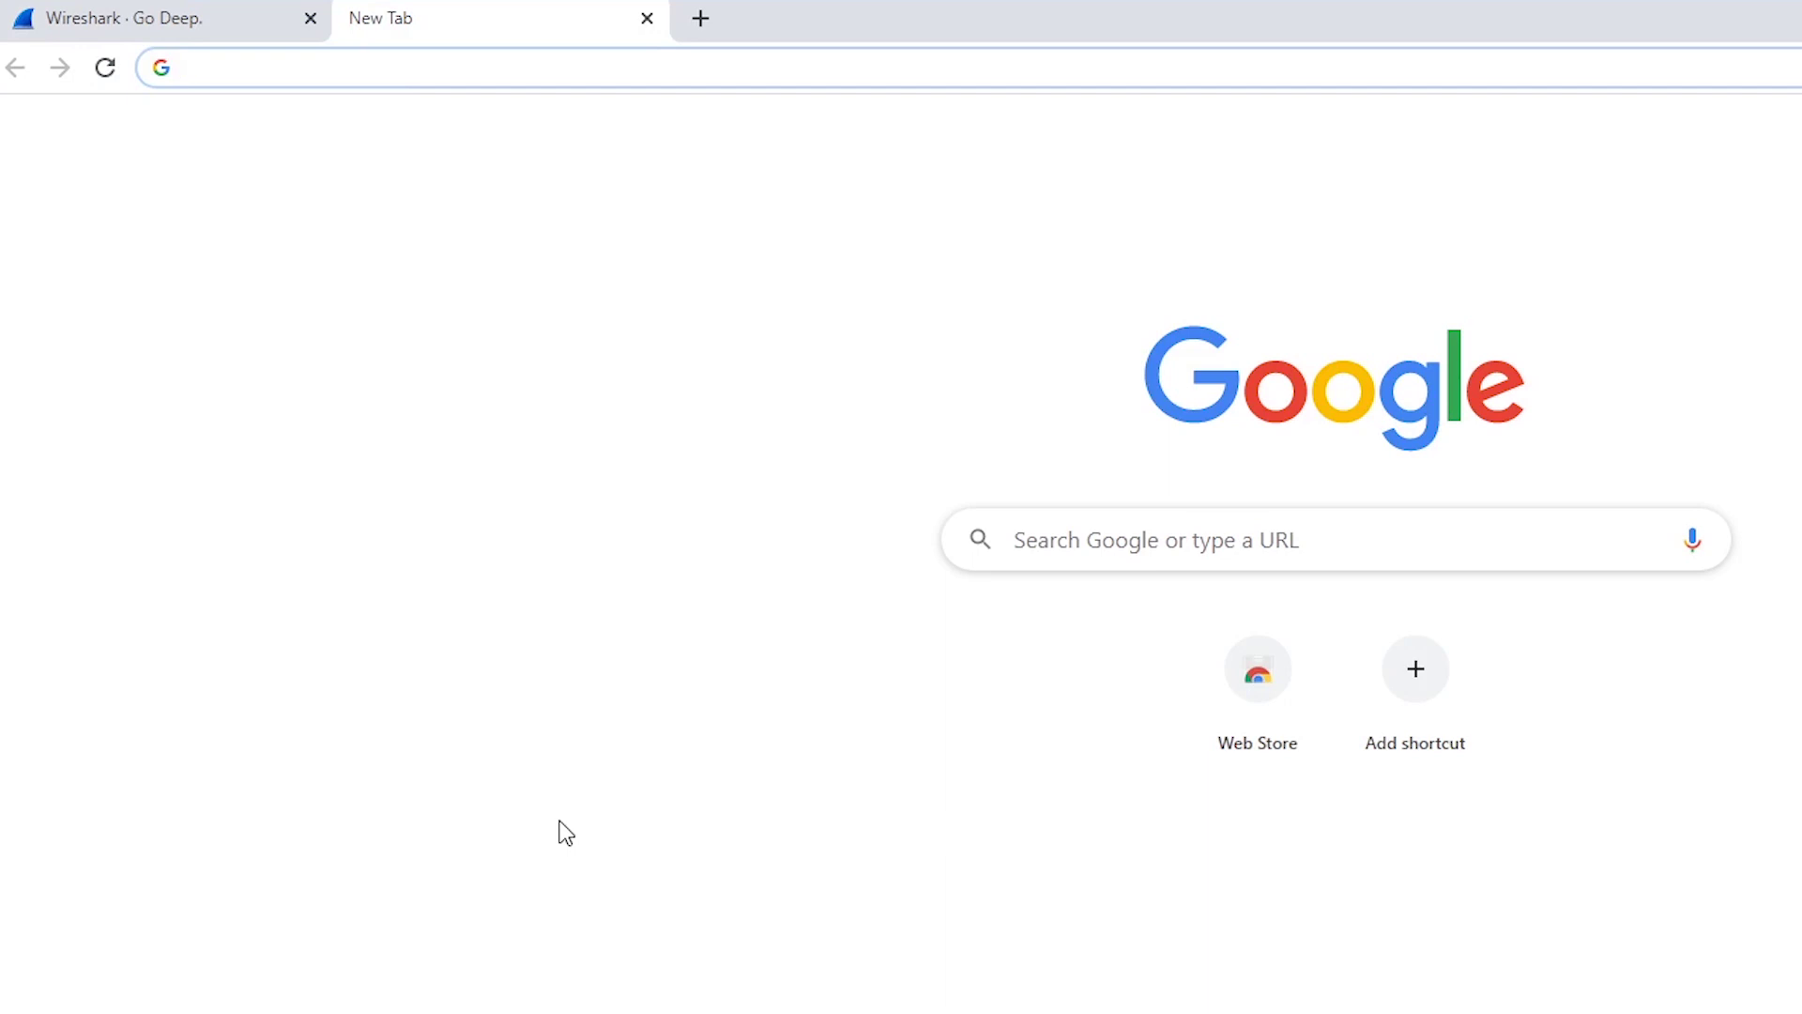
pyautogui.write('microsoft')
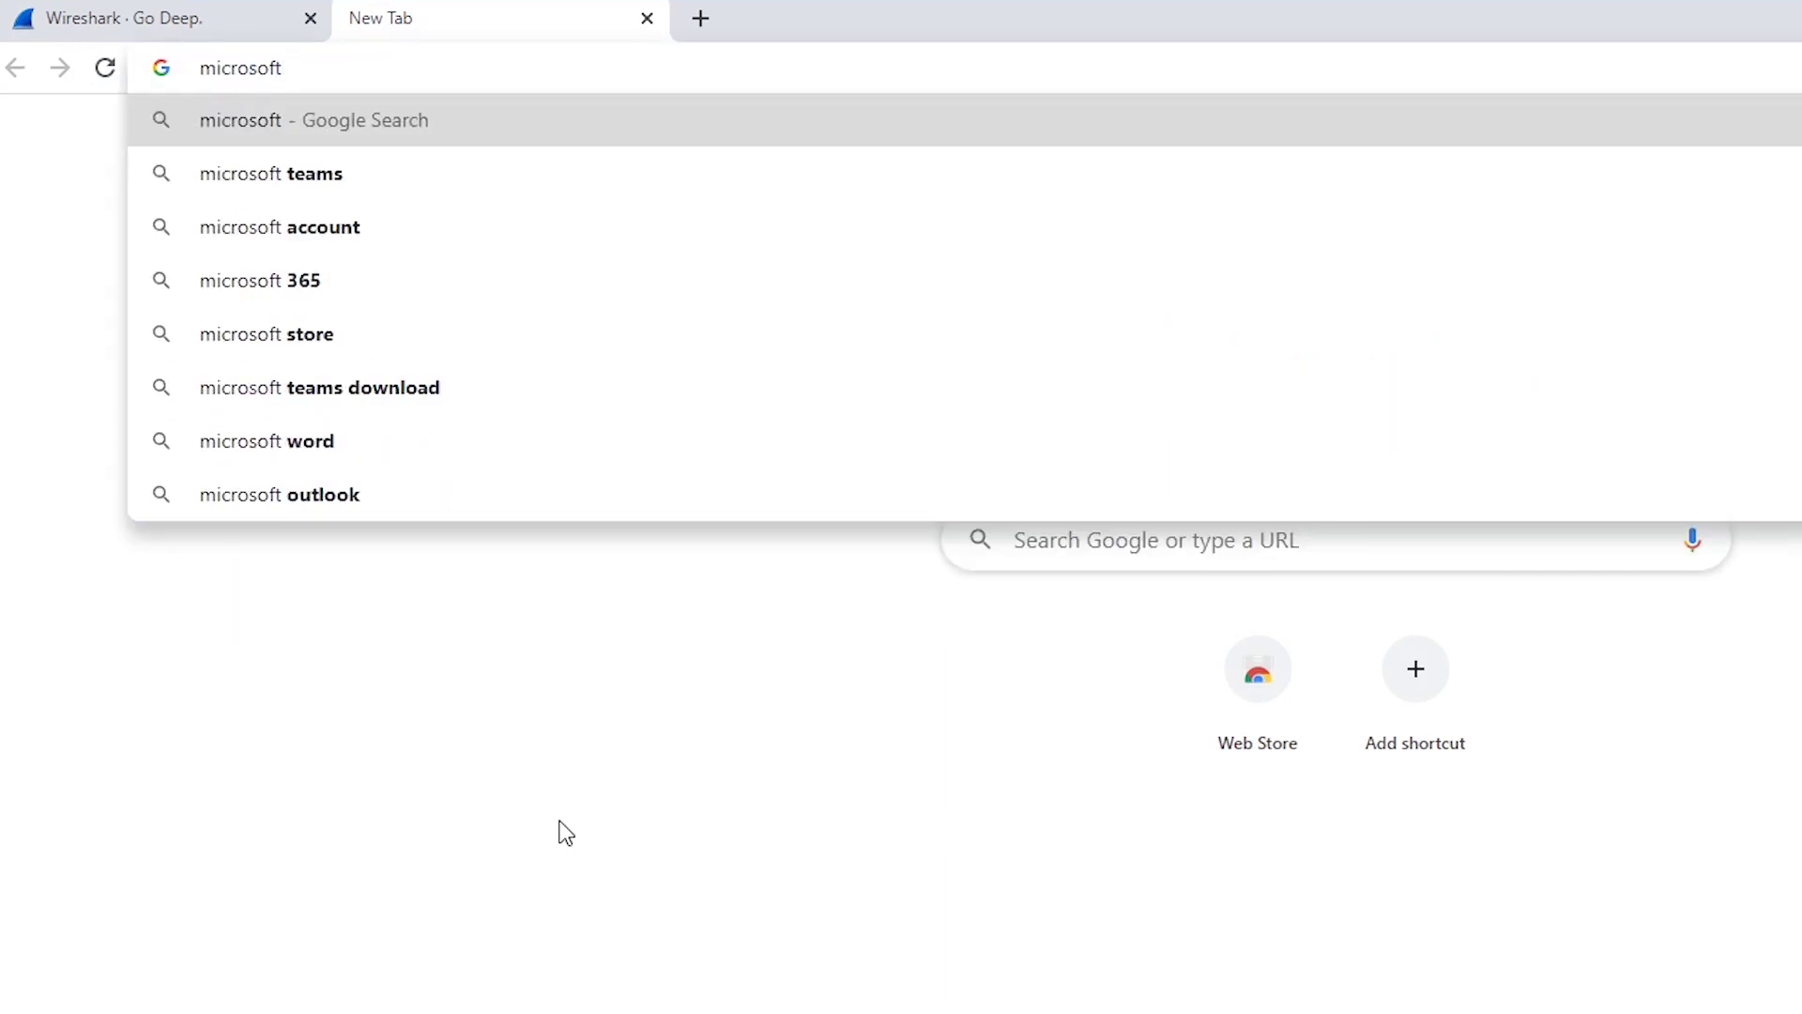
pyautogui.write(' remote administ')
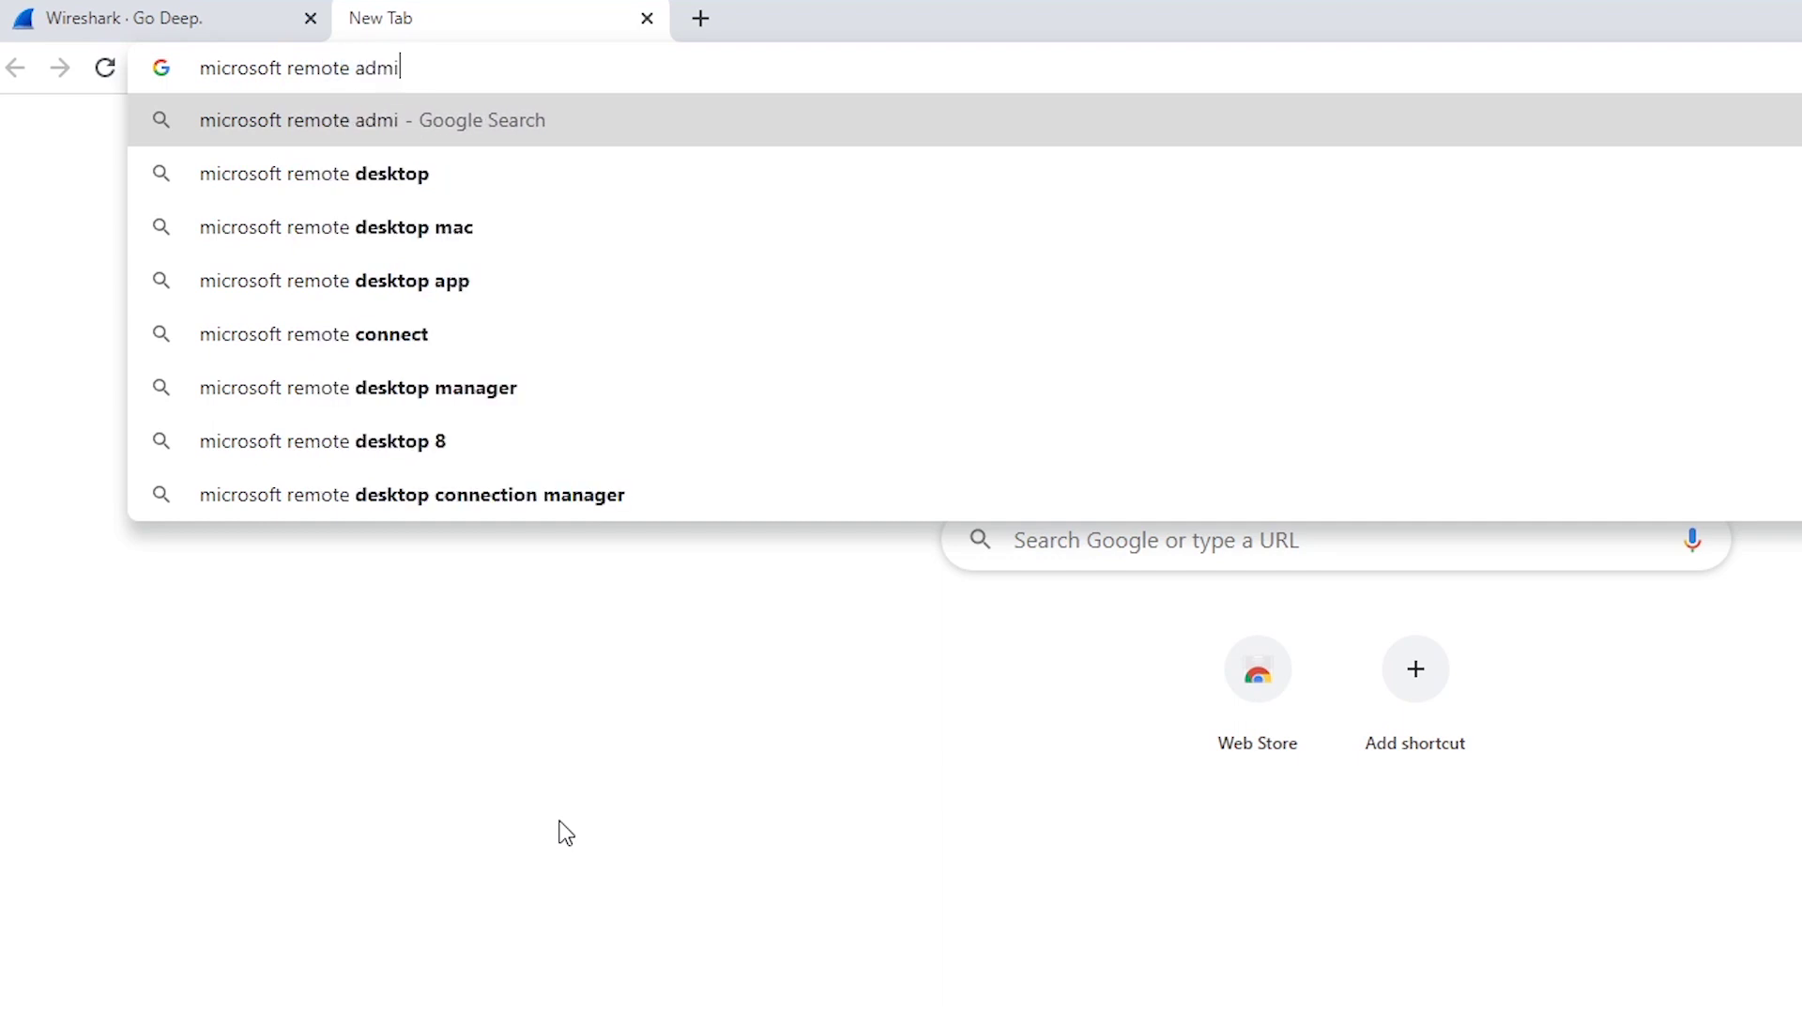
pyautogui.press('Return')
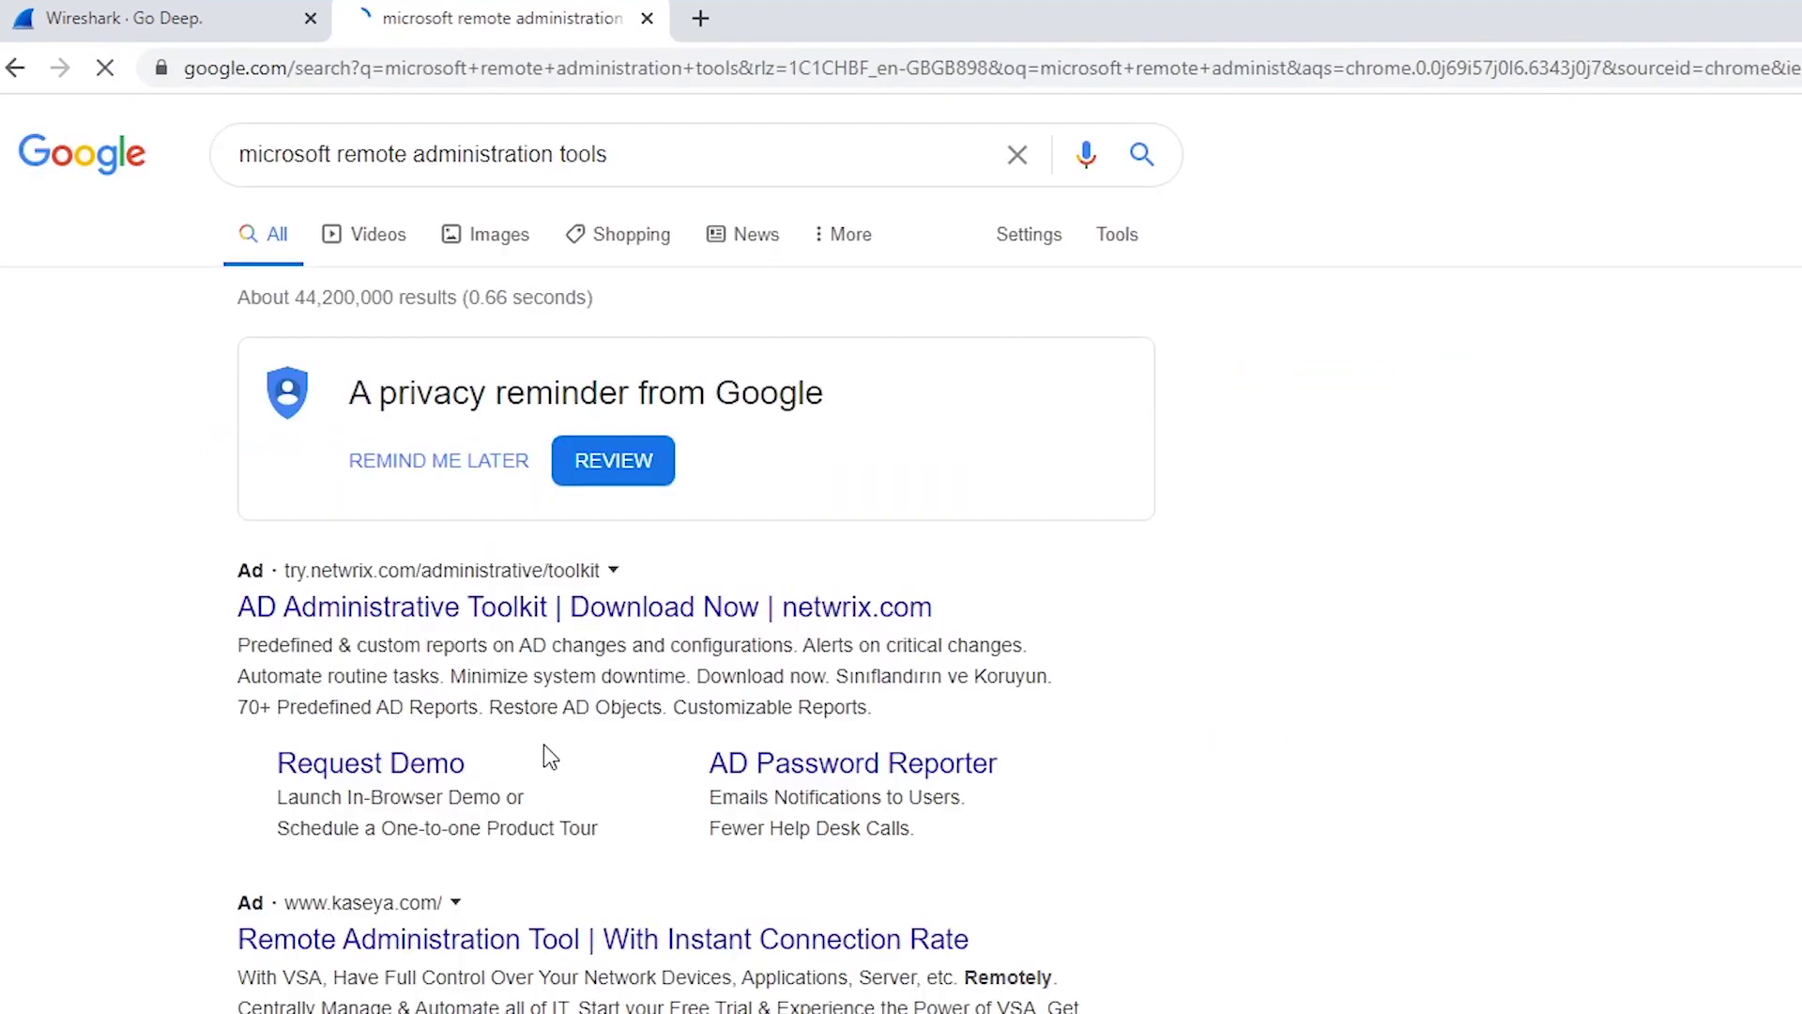
pyautogui.scroll(-1, 154, 925)
pyautogui.scroll(-2, 155, 925)
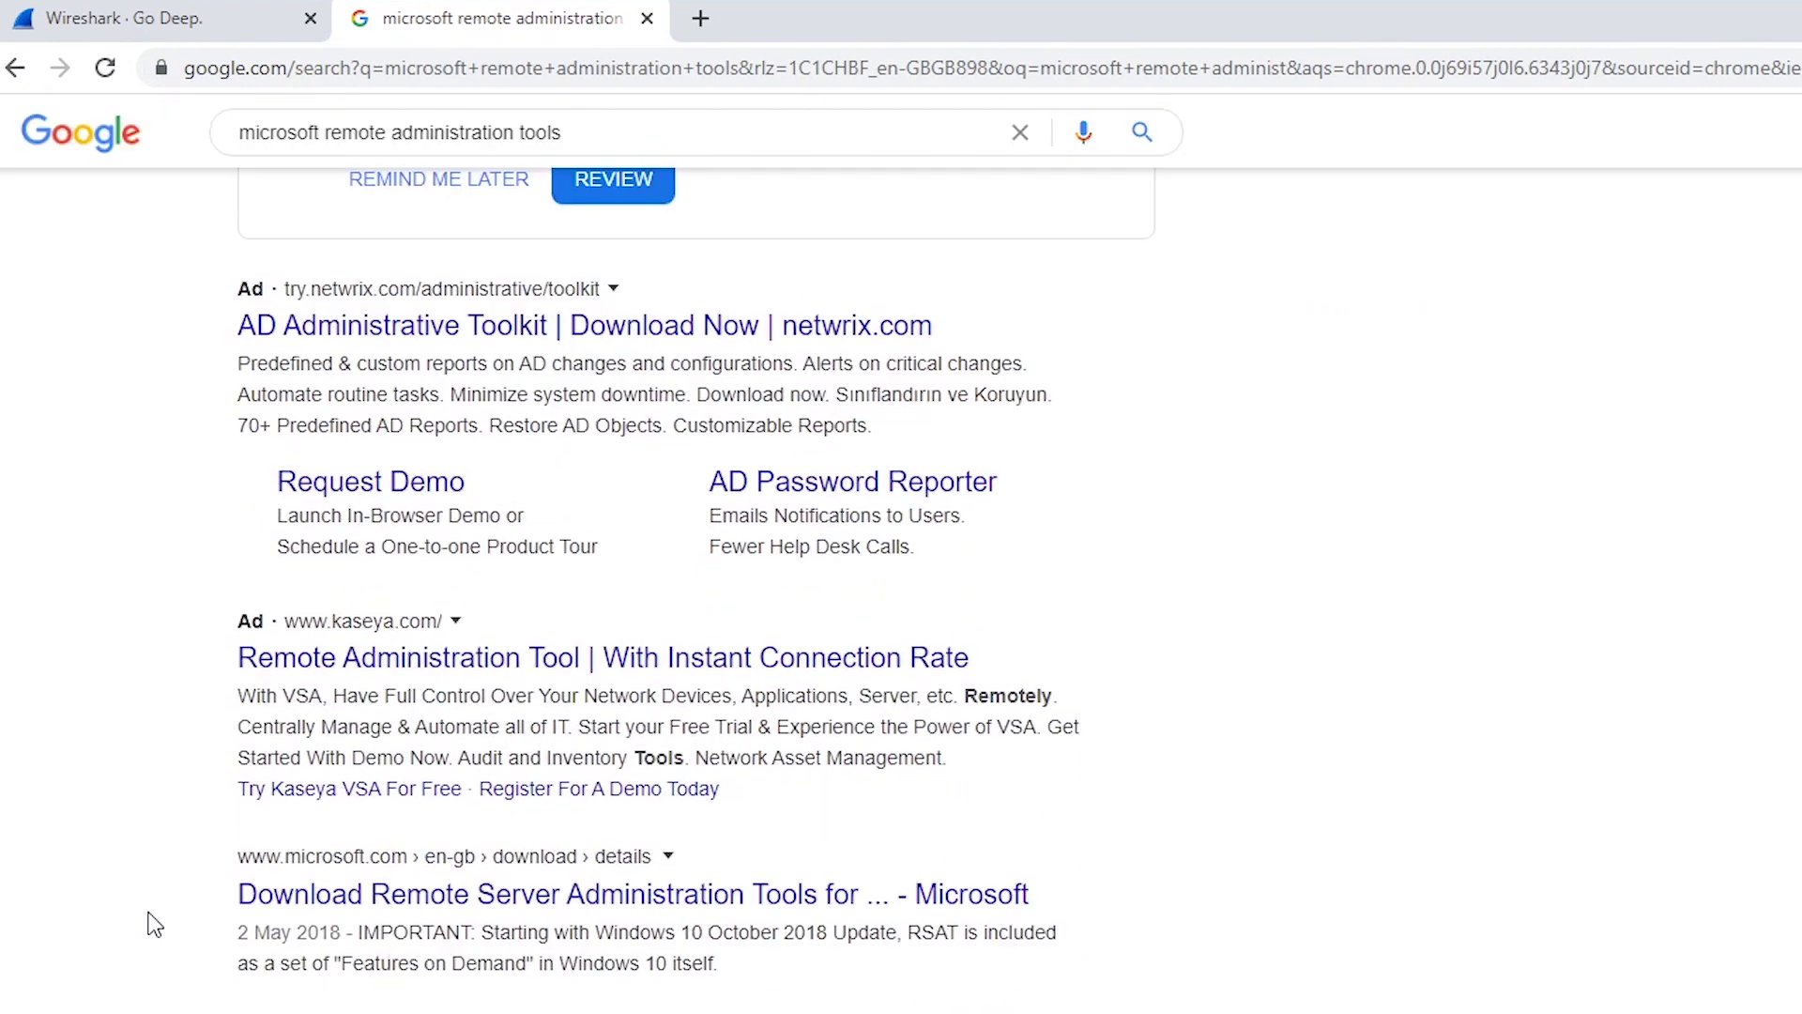
pyautogui.click(889, 901)
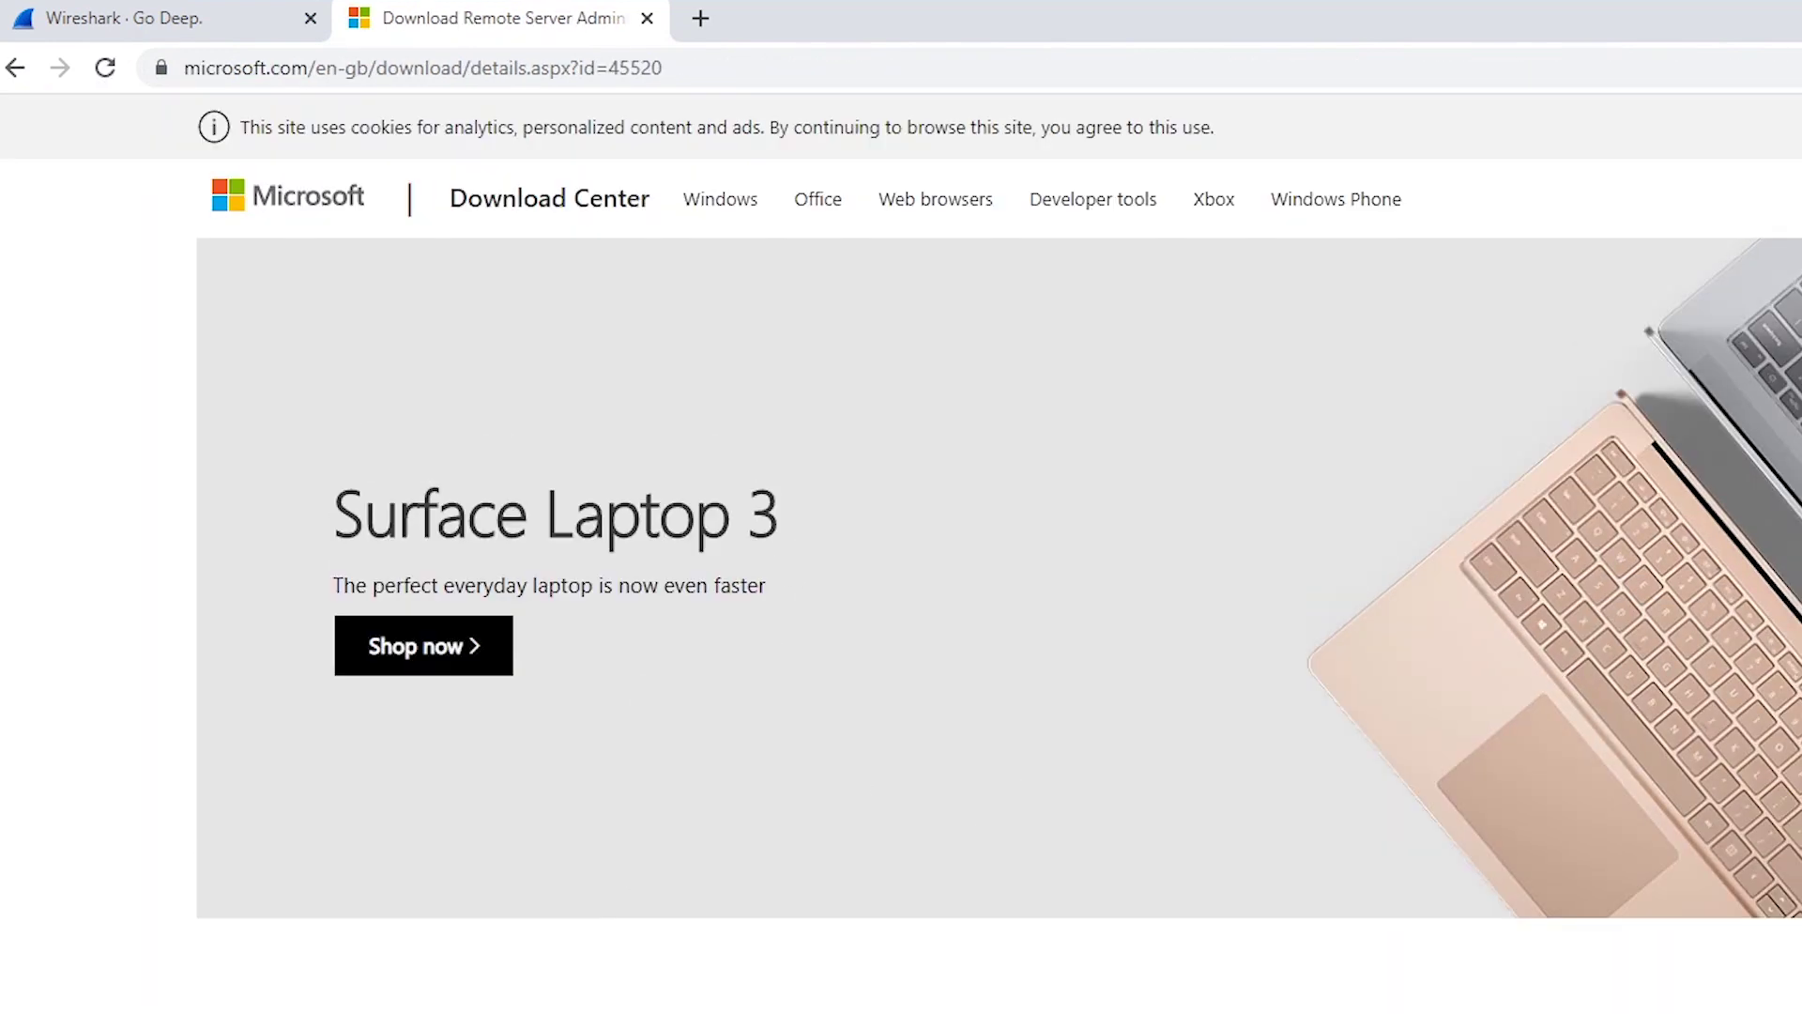
# Compare the available RSAT packages and download WindowsTH-RSAT_WS_1803-x64.msu.
pyautogui.scroll(-3, 635, 877)
pyautogui.click(1337, 999)
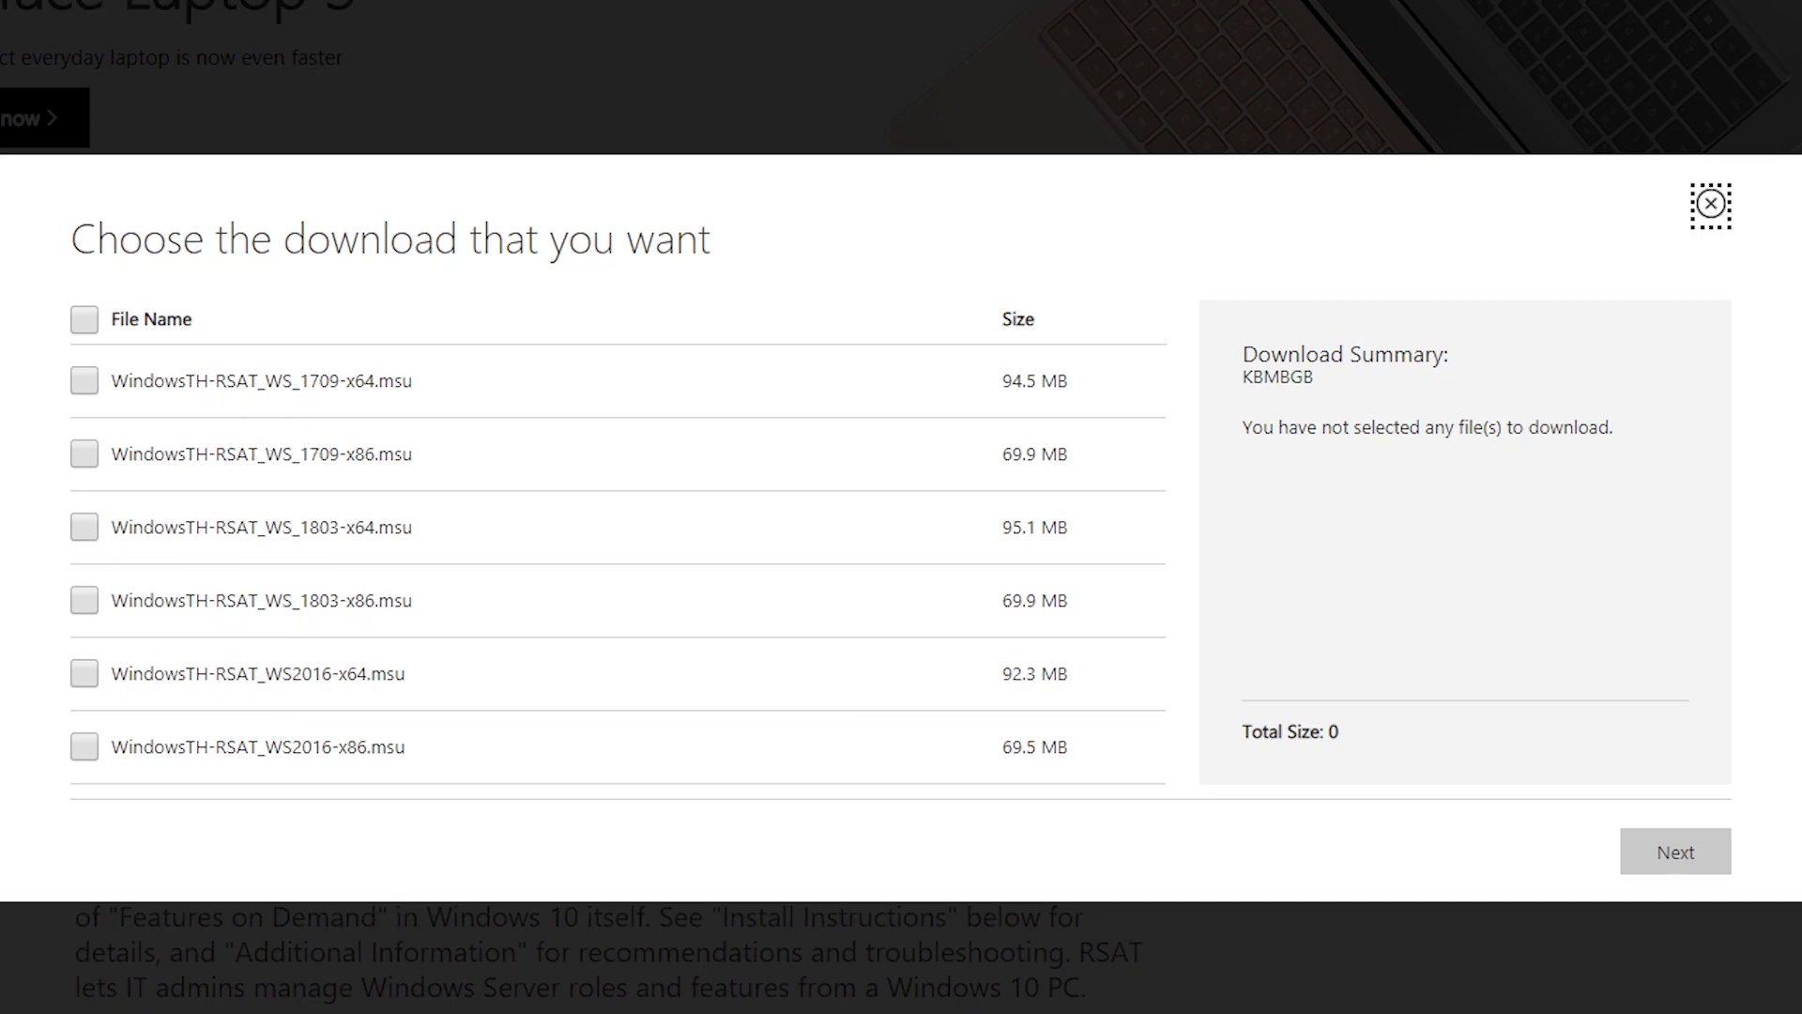
pyautogui.click(97, 532)
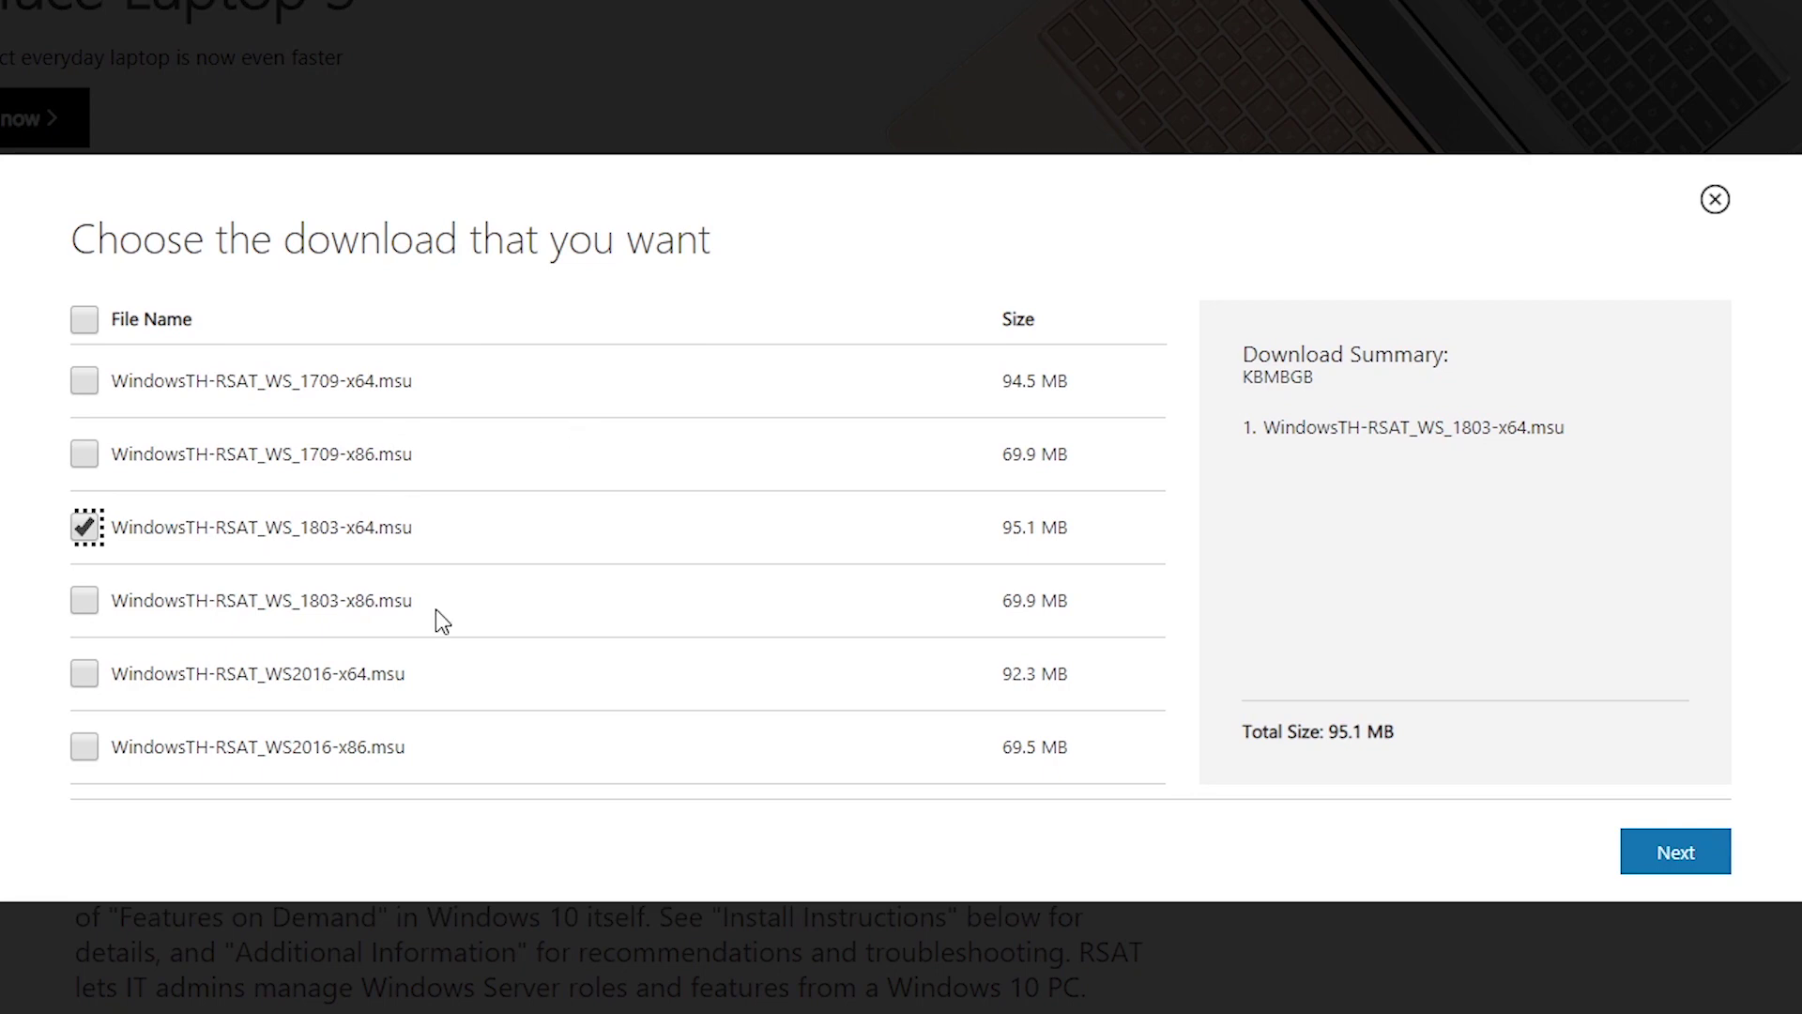
pyautogui.click(280, 446)
pyautogui.moveTo(267, 527); pyautogui.dragTo(286, 527)
pyautogui.click(287, 526)
pyautogui.moveTo(267, 674); pyautogui.dragTo(295, 675)
pyautogui.click(285, 676)
pyautogui.moveTo(301, 601); pyautogui.dragTo(339, 601)
pyautogui.click(314, 564)
pyautogui.click(1676, 861)
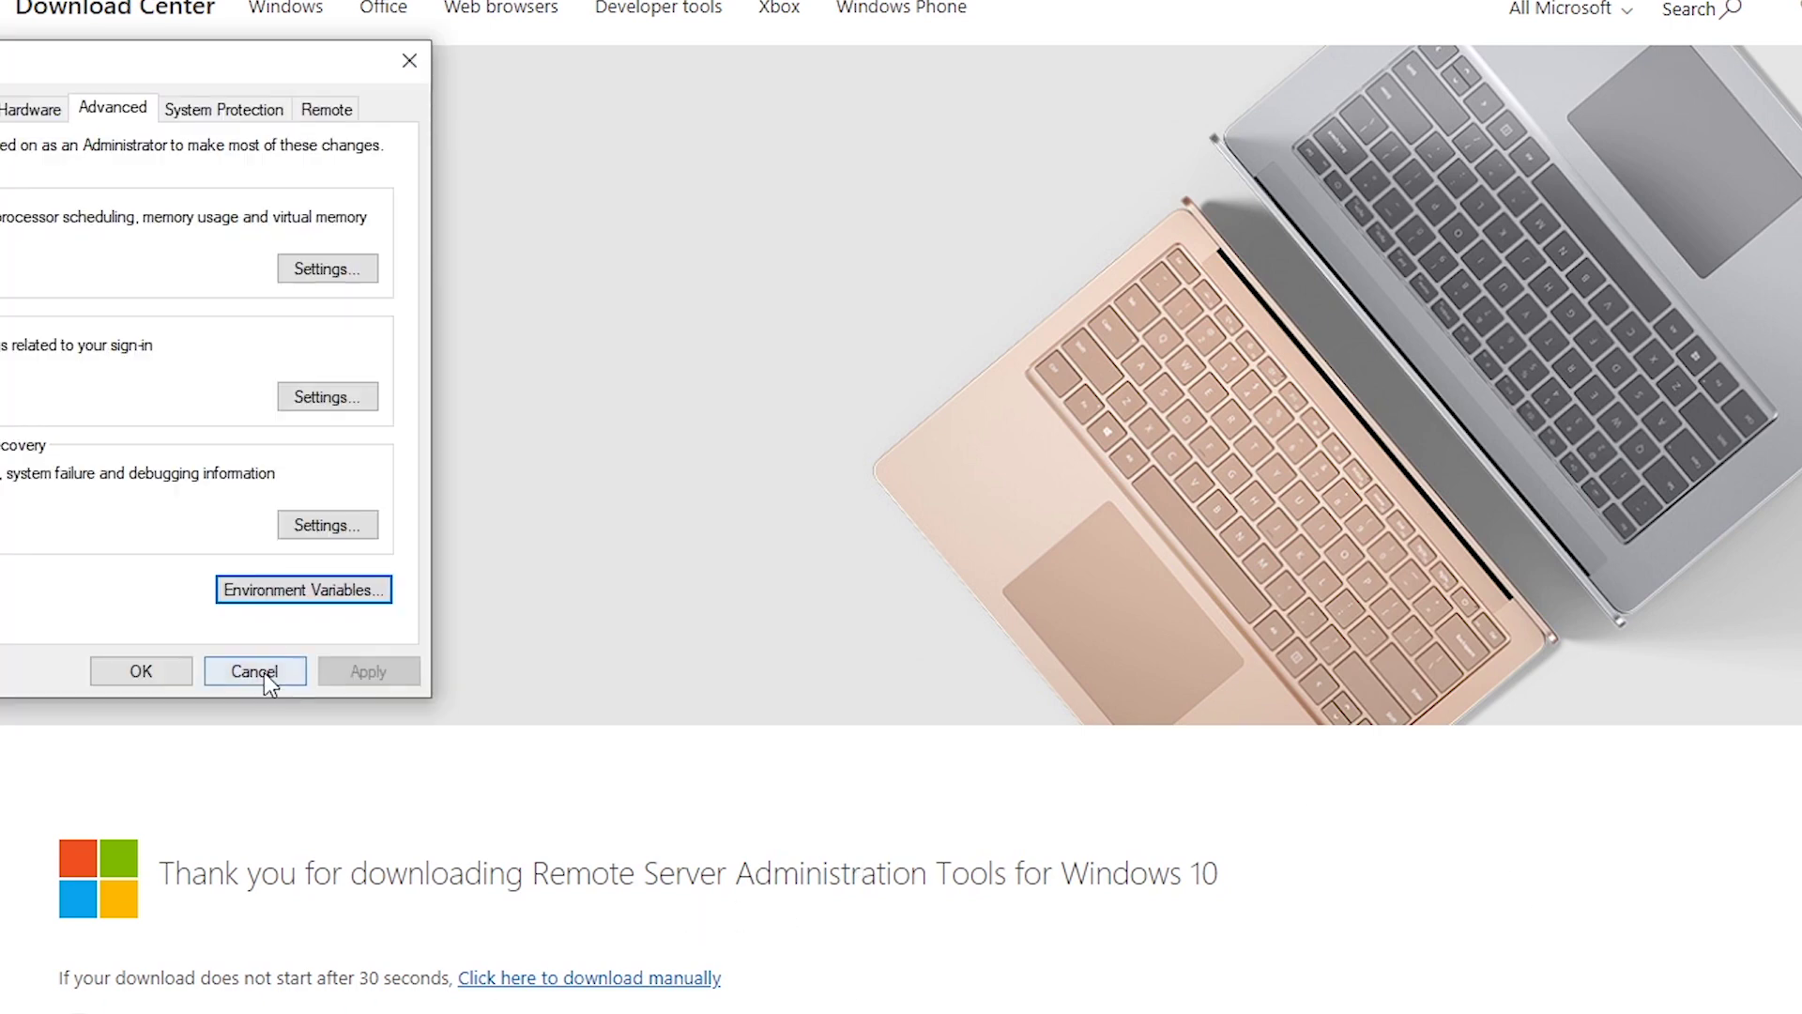
# Cancel the System Properties dialog and examine the Windows edition and version on the About page of the system settings.
pyautogui.click(255, 671)
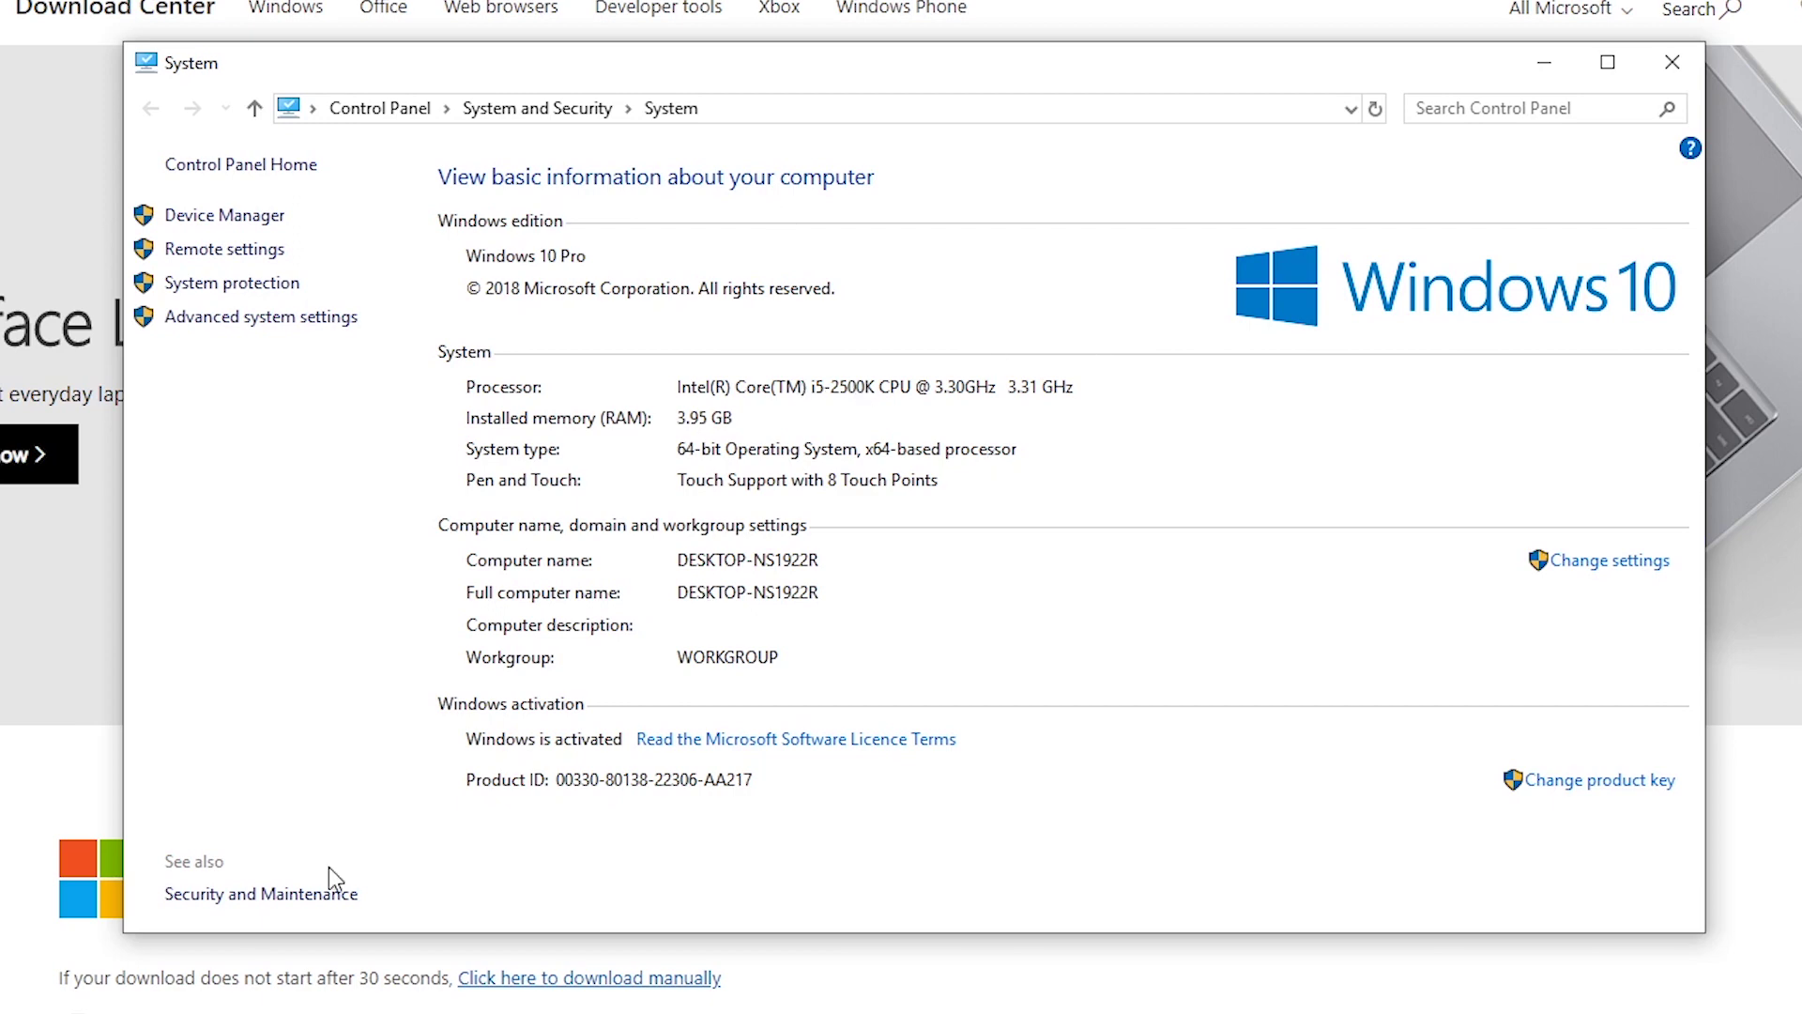
pyautogui.click(216, 1010)
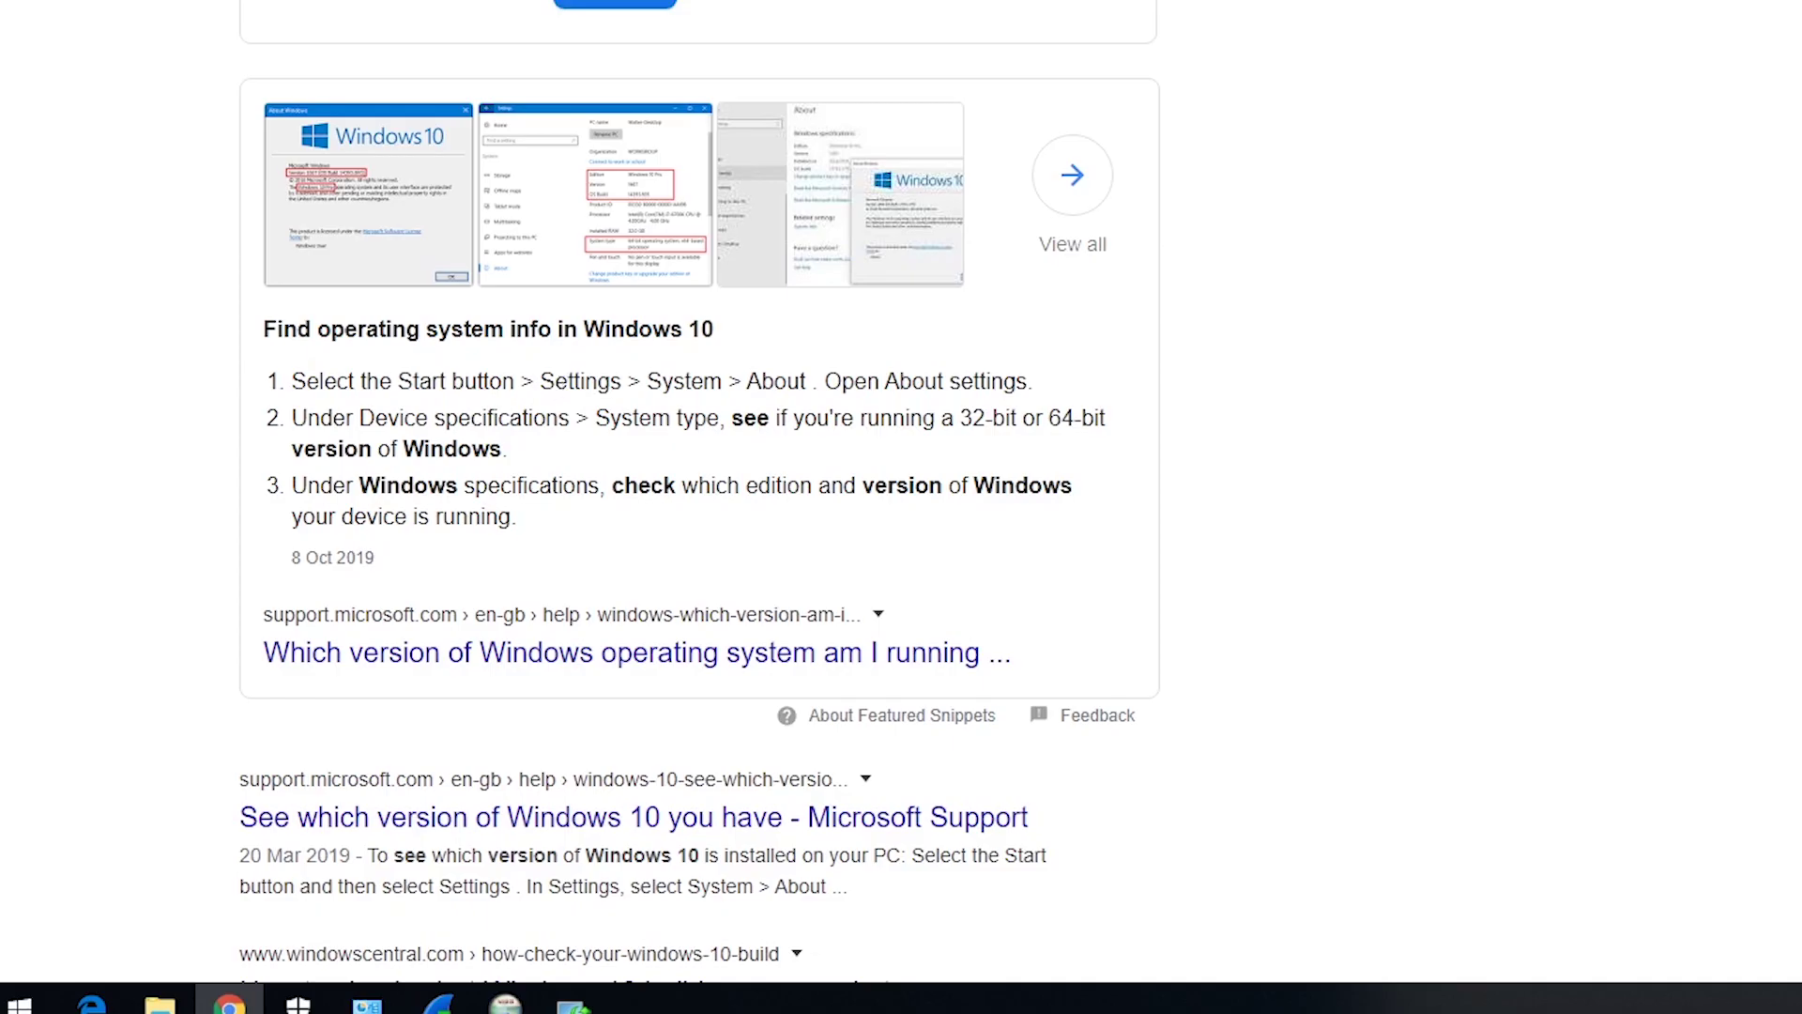
pyautogui.click(19, 1000)
pyautogui.write('system')
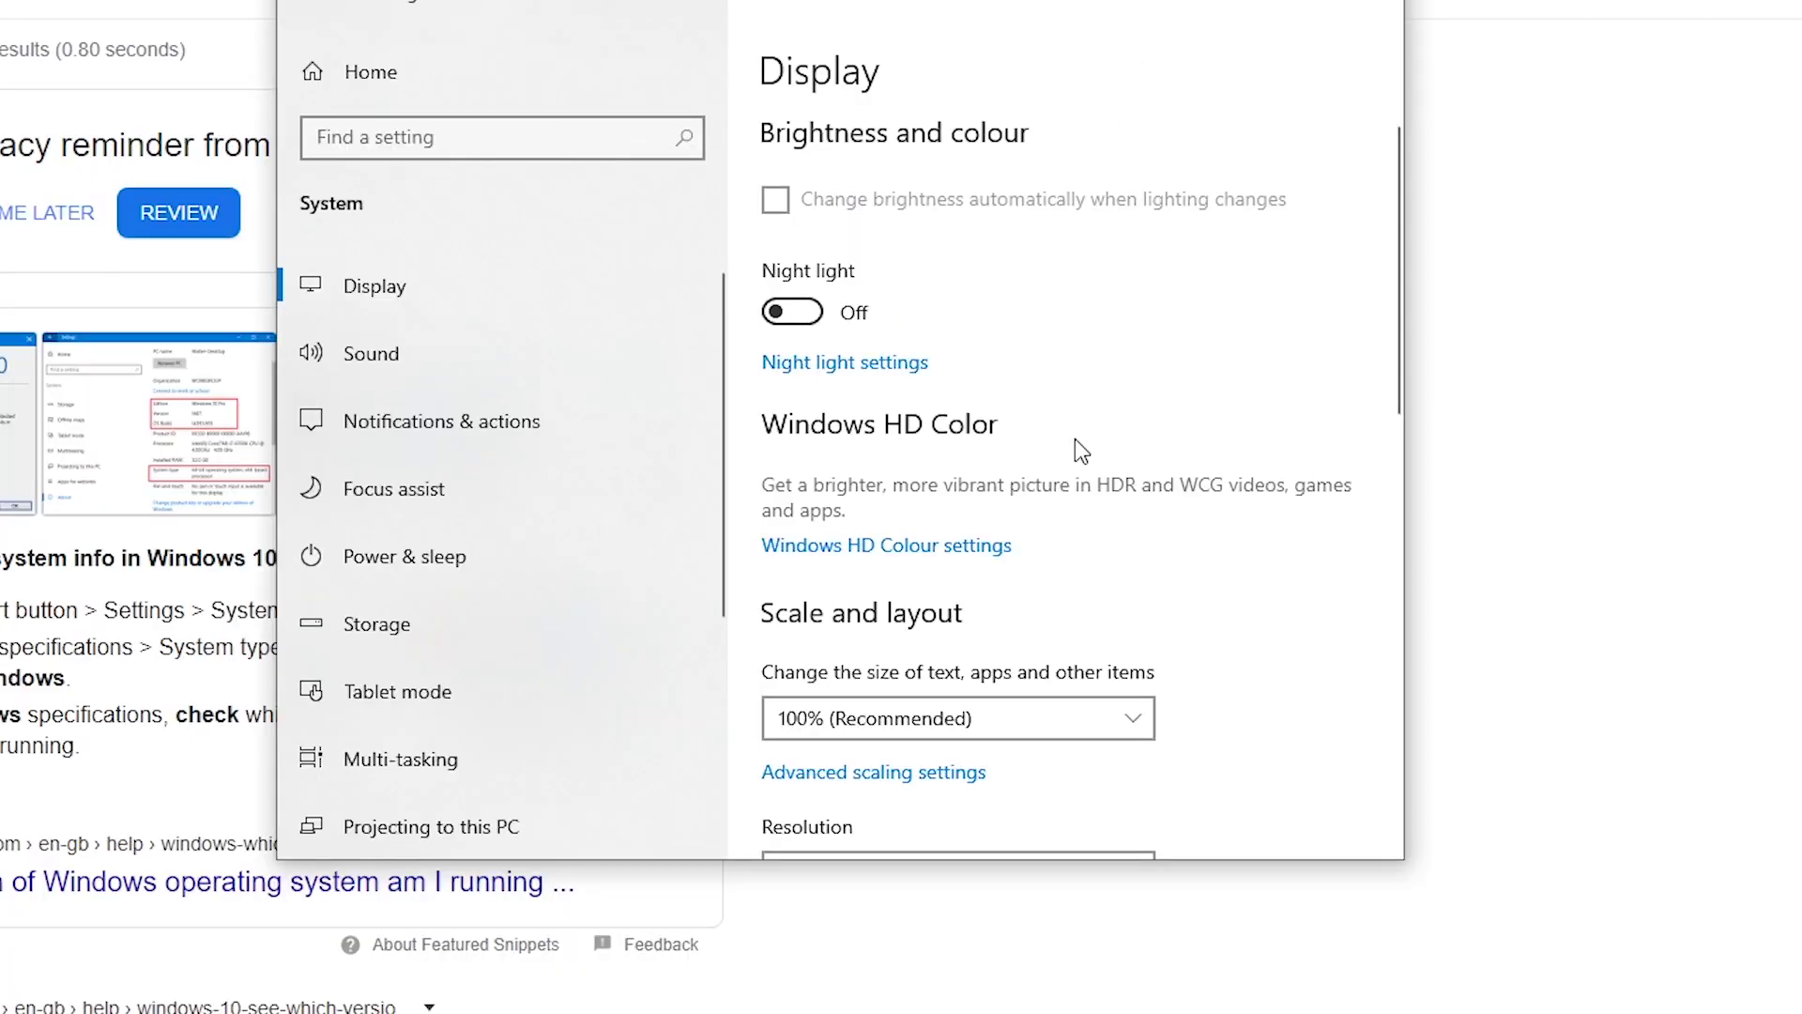
pyautogui.scroll(-5, 1082, 450)
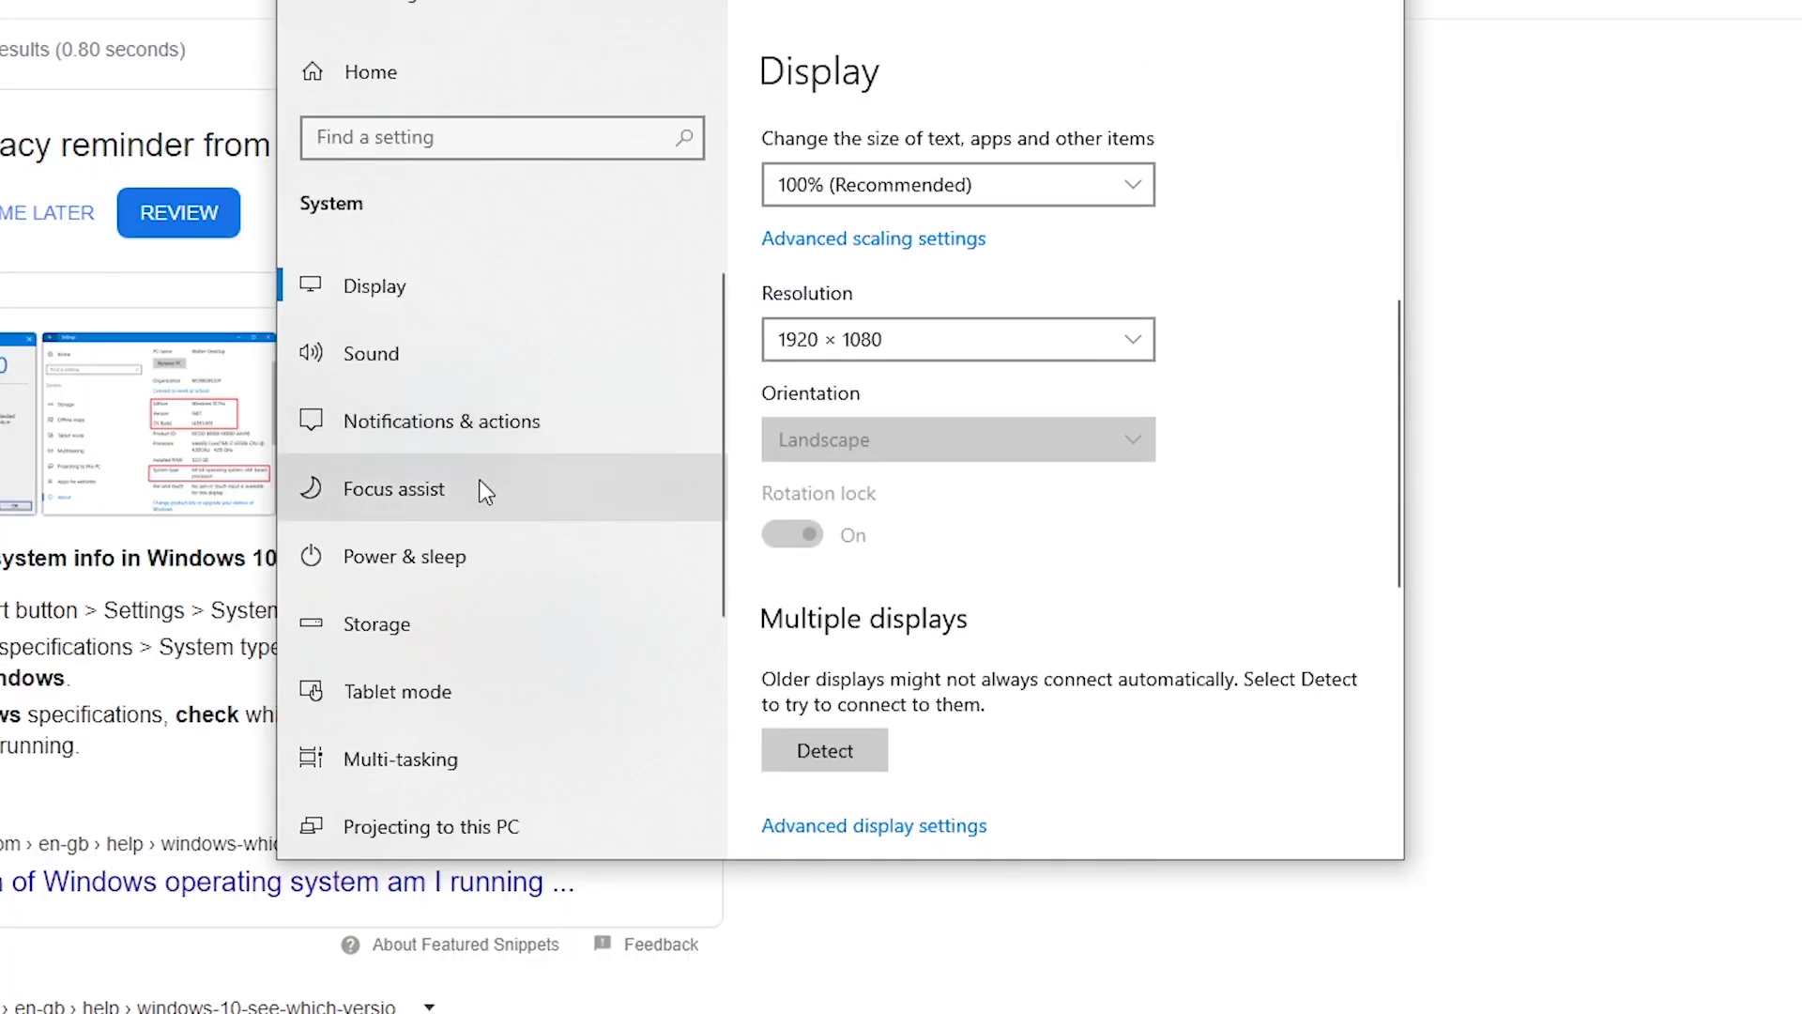
pyautogui.scroll(-4, 479, 484)
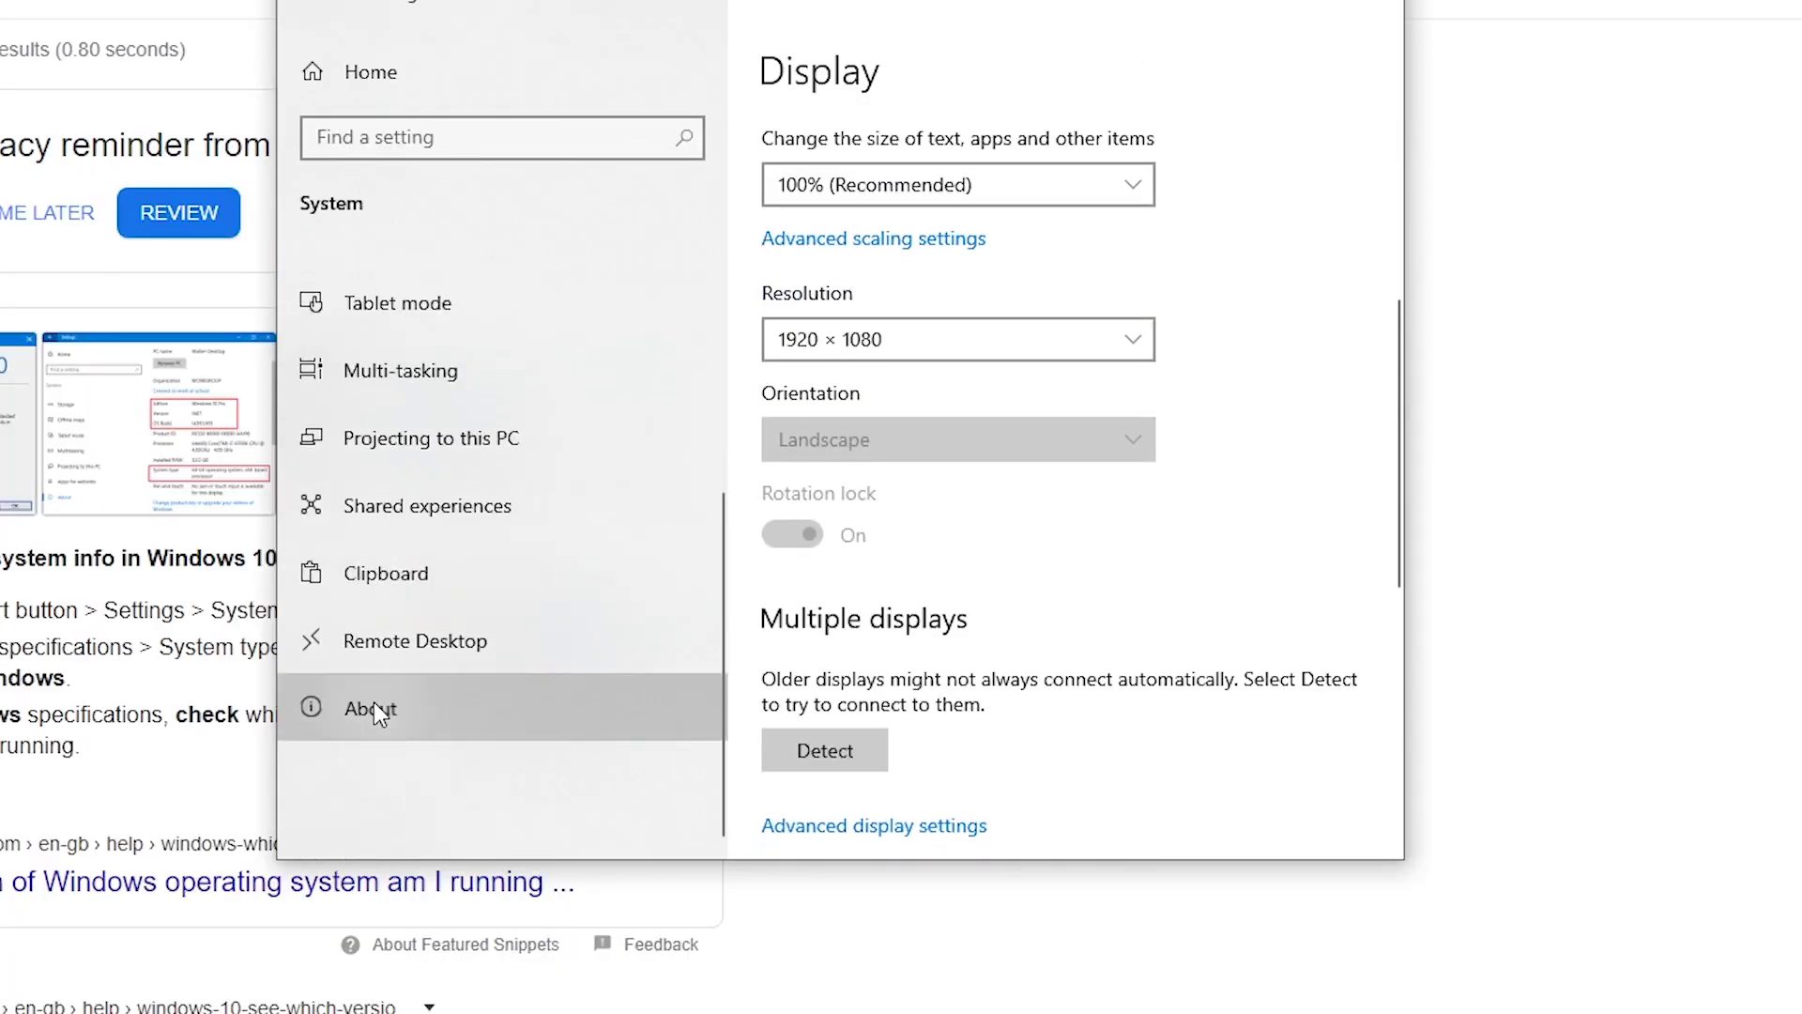
pyautogui.click(443, 723)
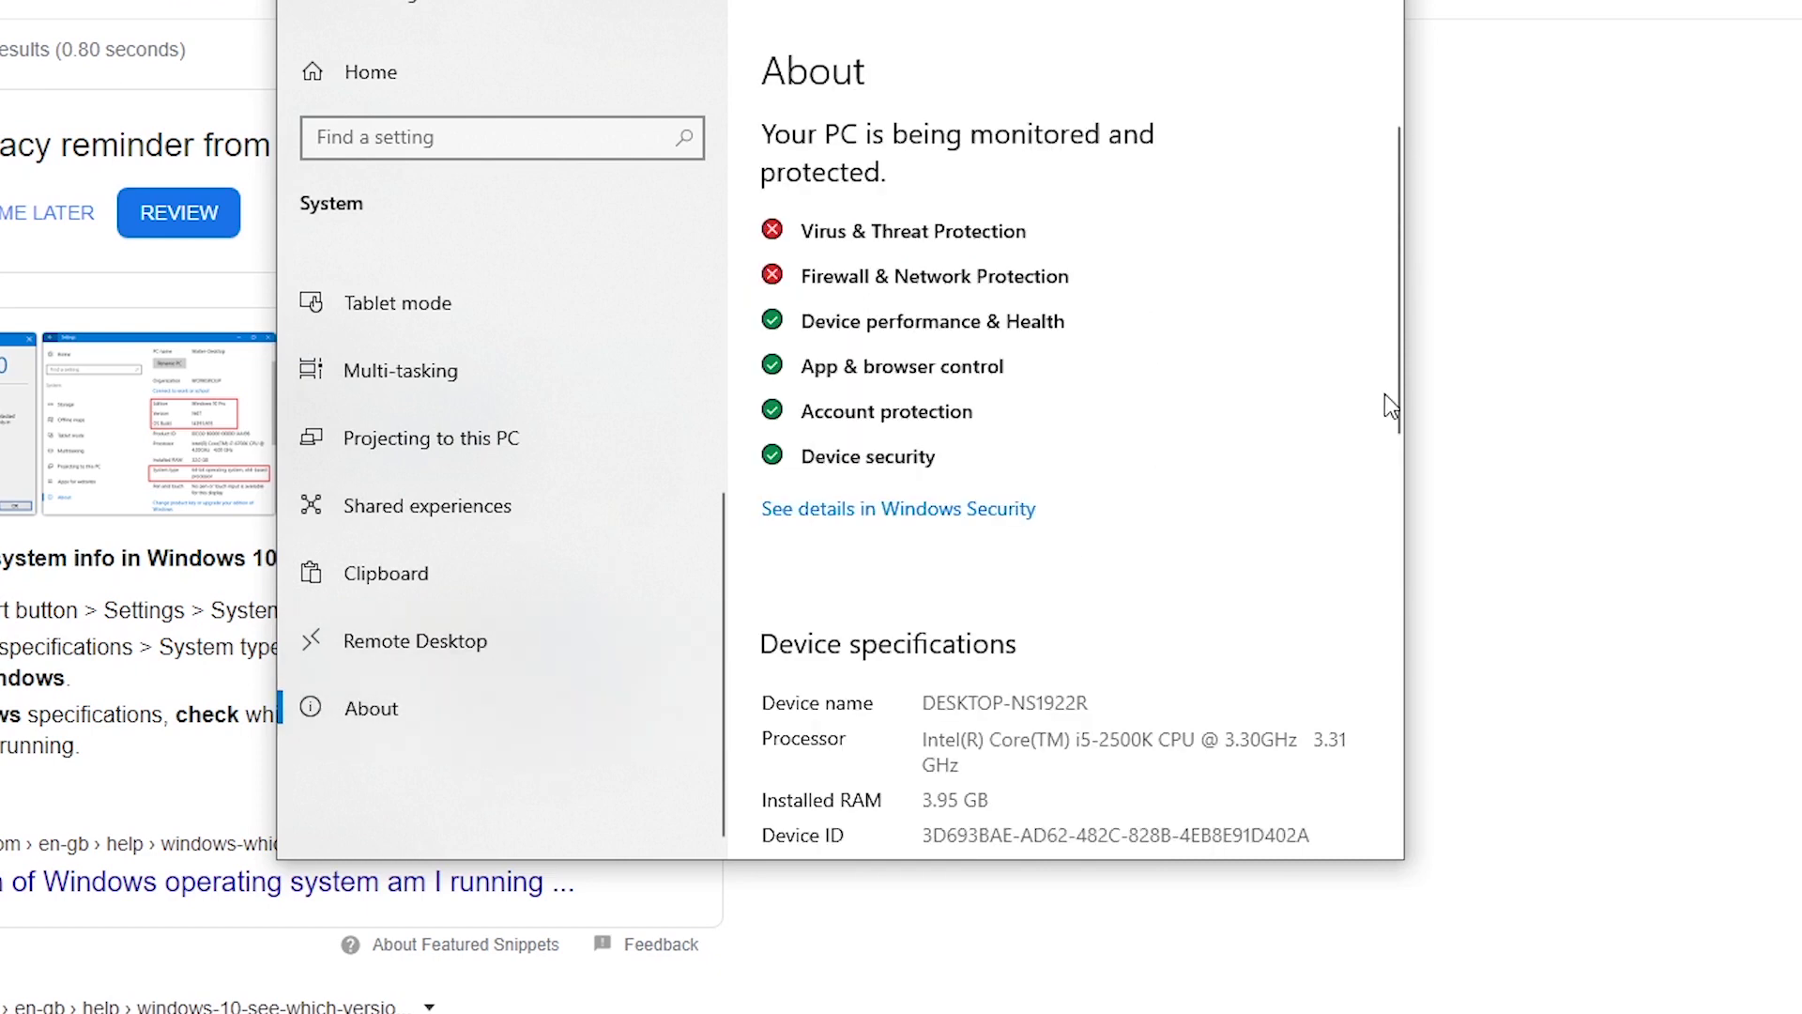
pyautogui.scroll(-4, 1080, 528)
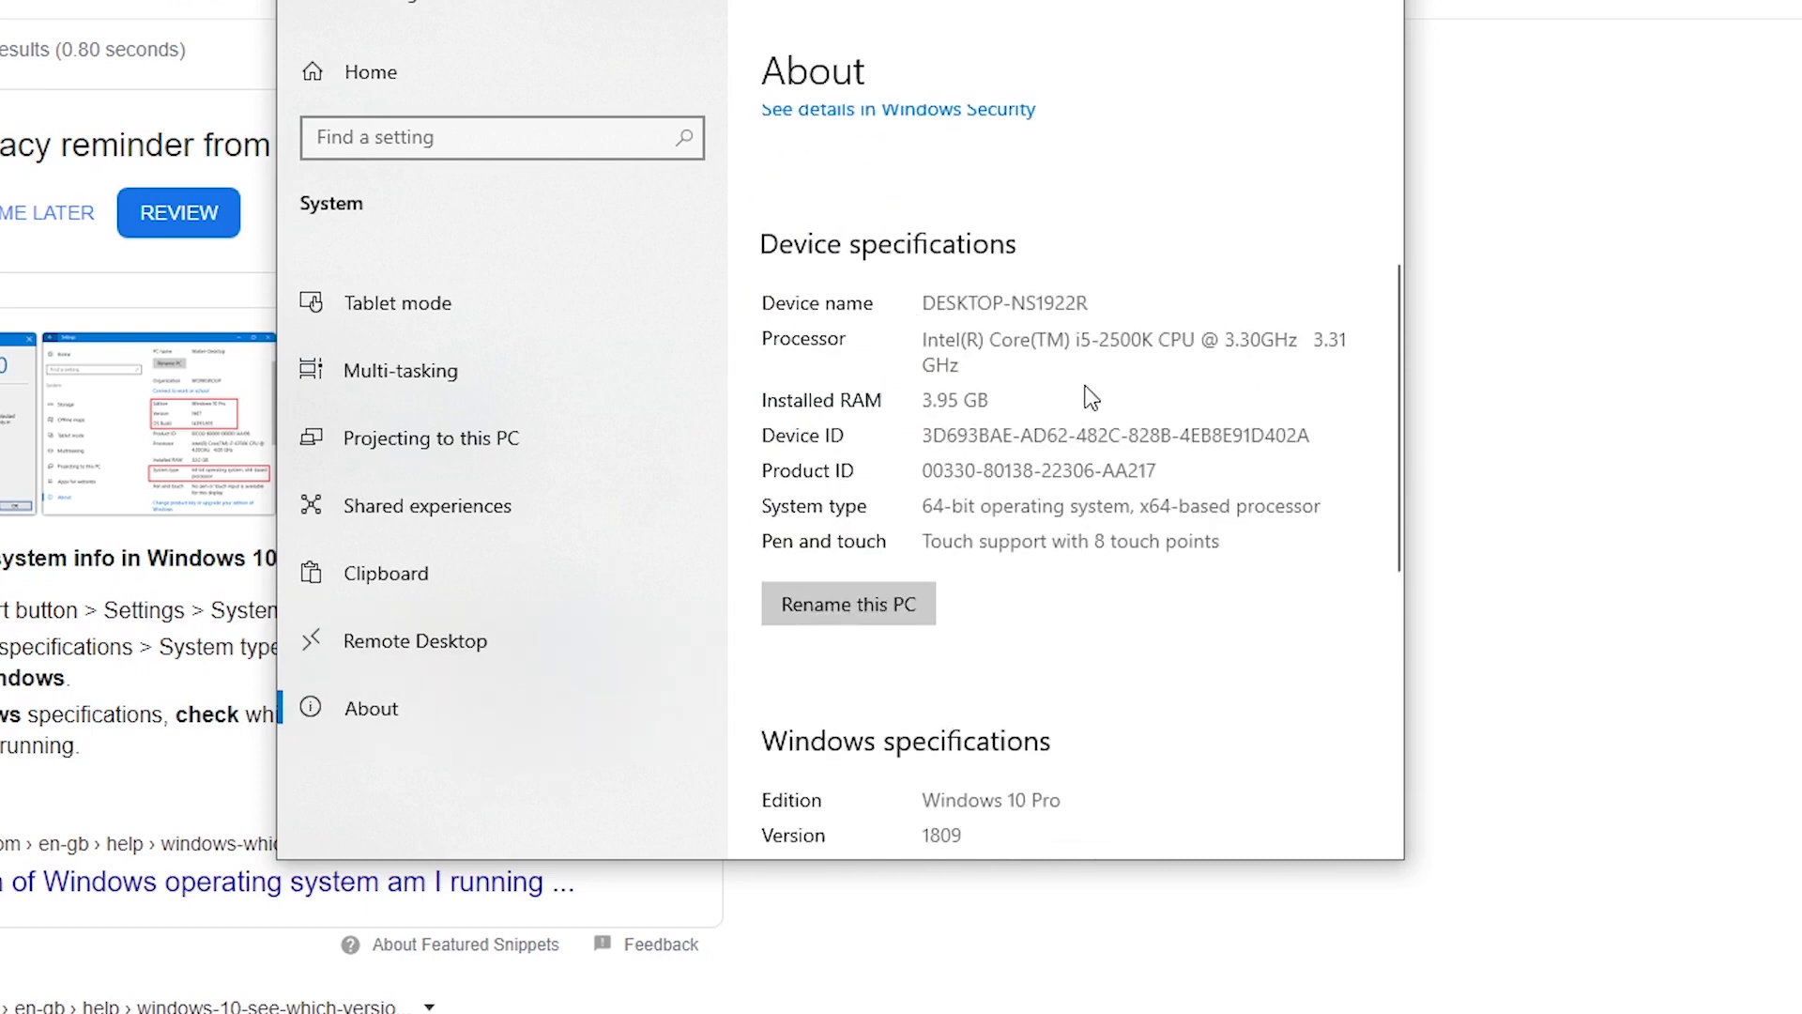
pyautogui.scroll(-3, 1164, 549)
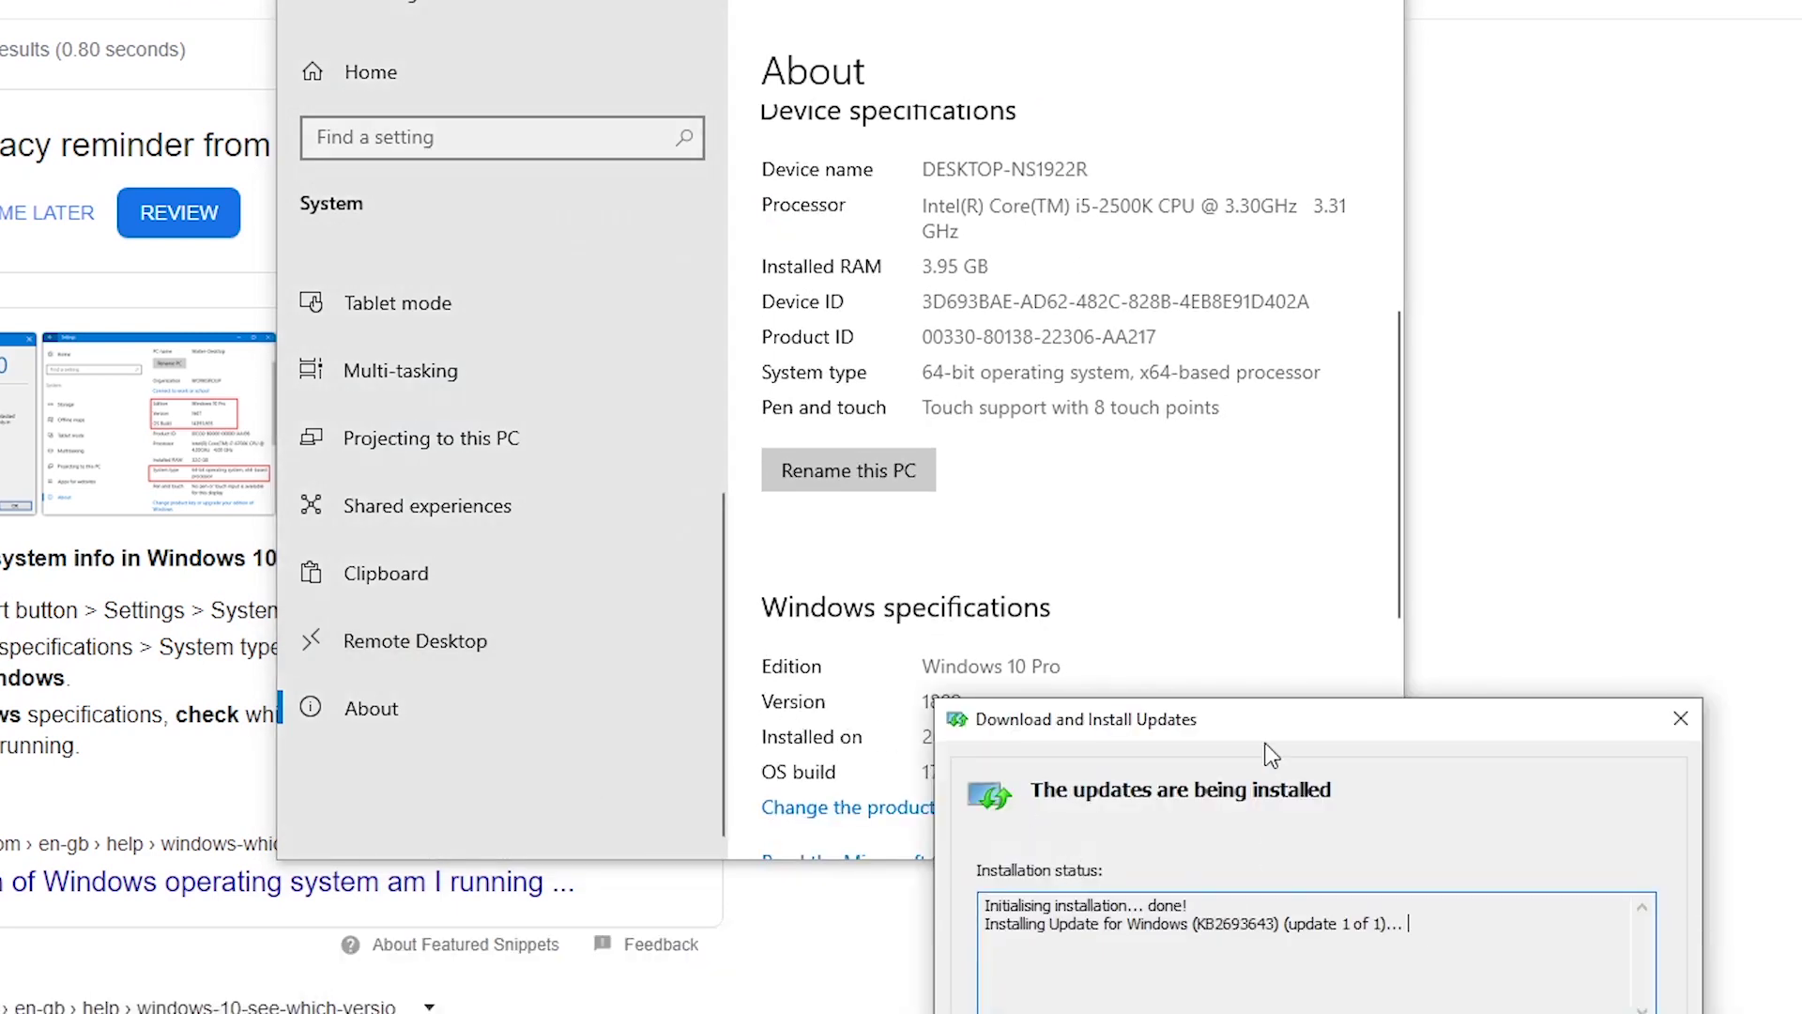
# Move the update installation window aside and clear the Settings and installer windows from in front of the browser.
pyautogui.moveTo(1270, 743); pyautogui.dragTo(1300, 588)
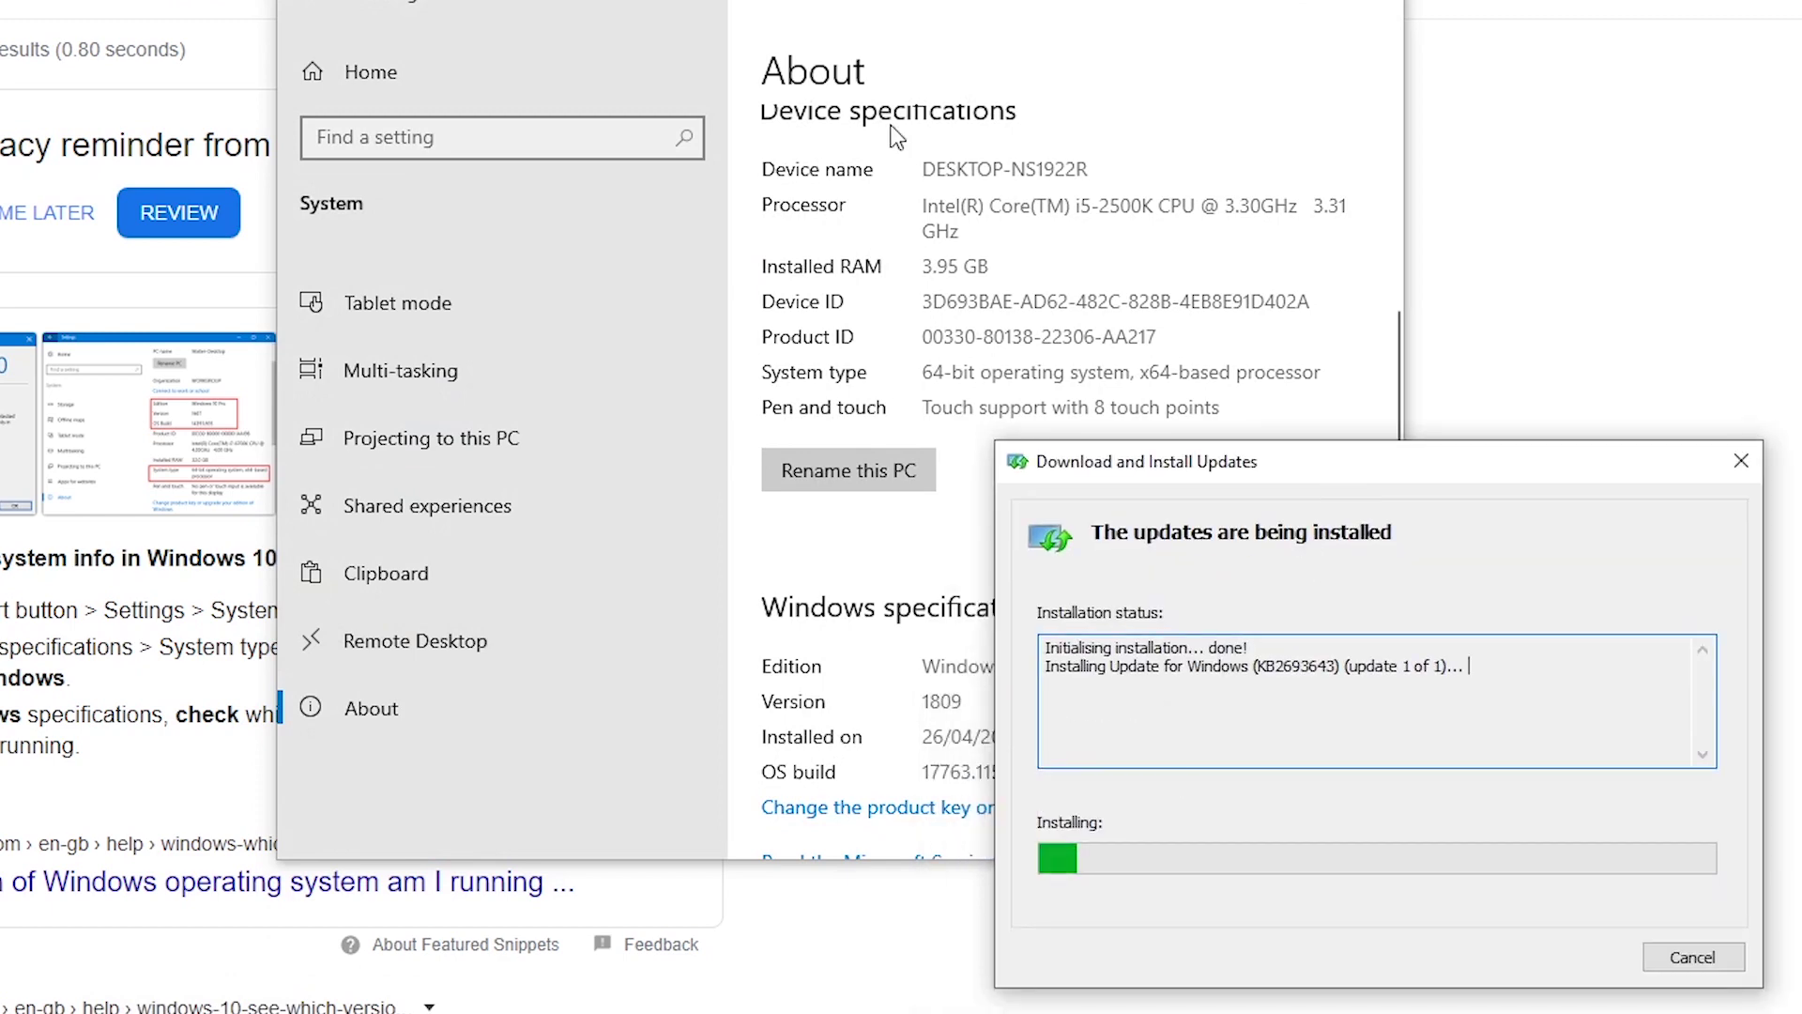
pyautogui.click(1167, 346)
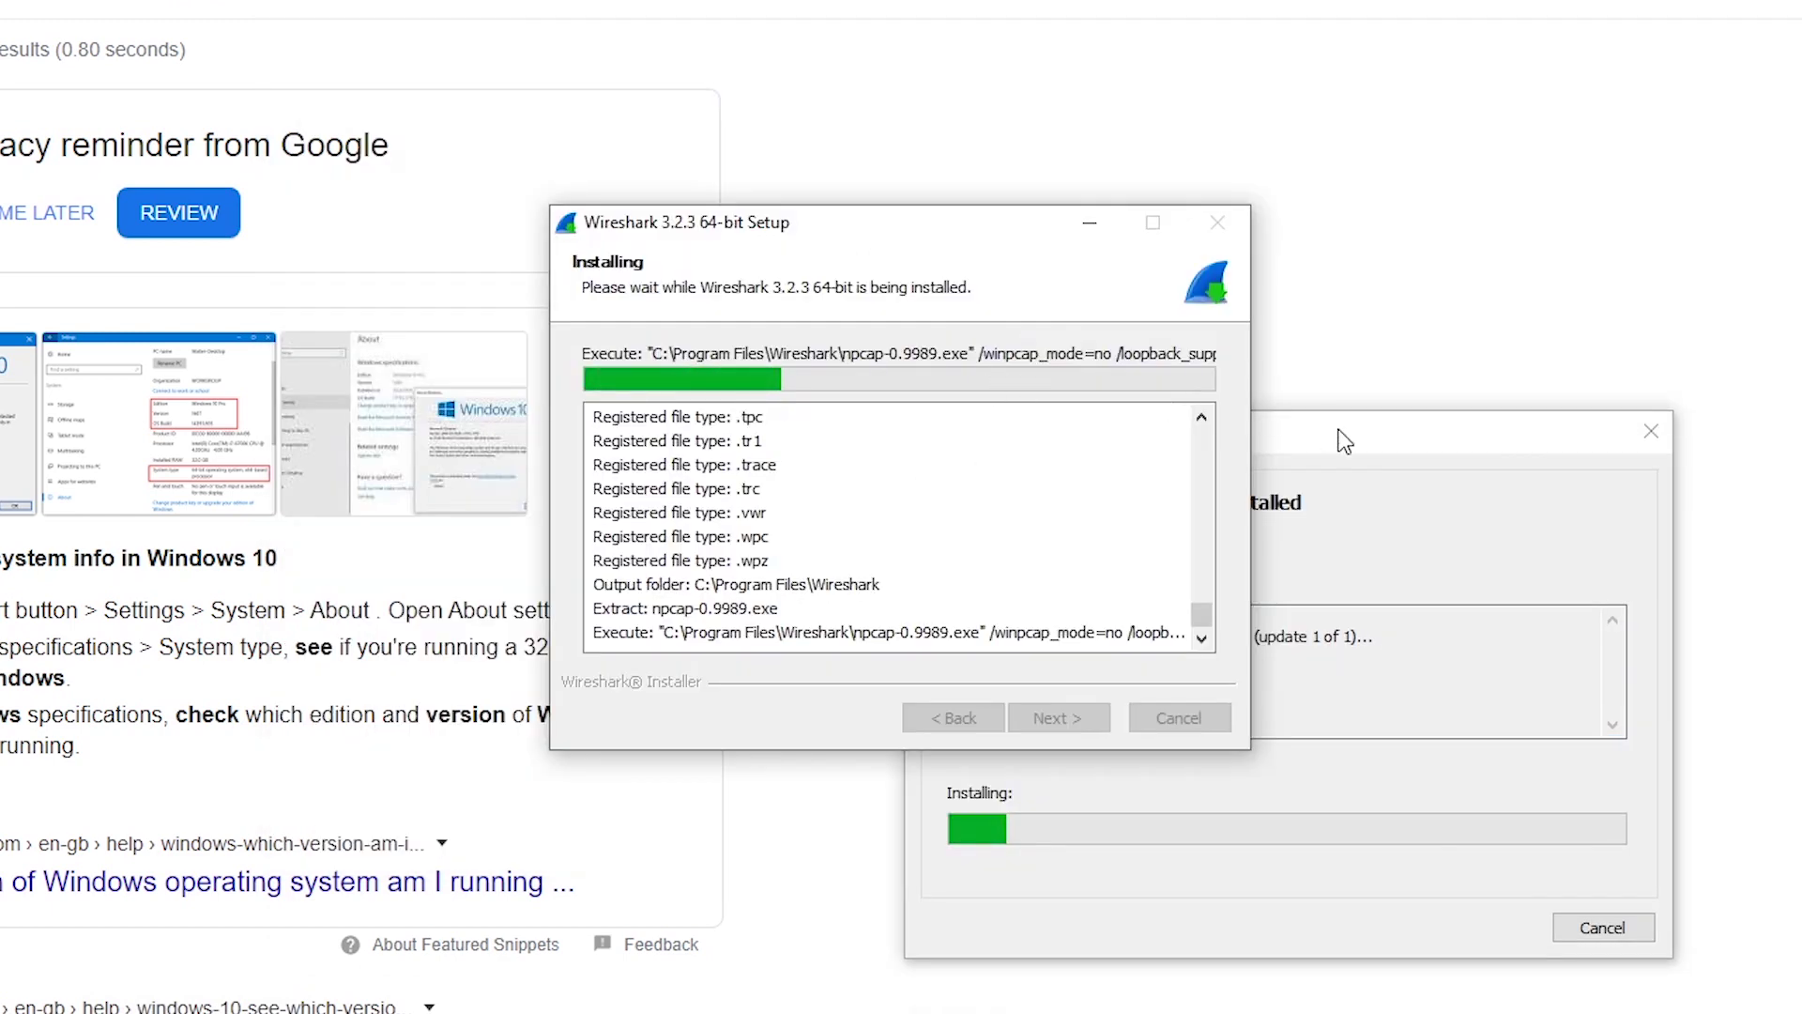
pyautogui.click(1340, 434)
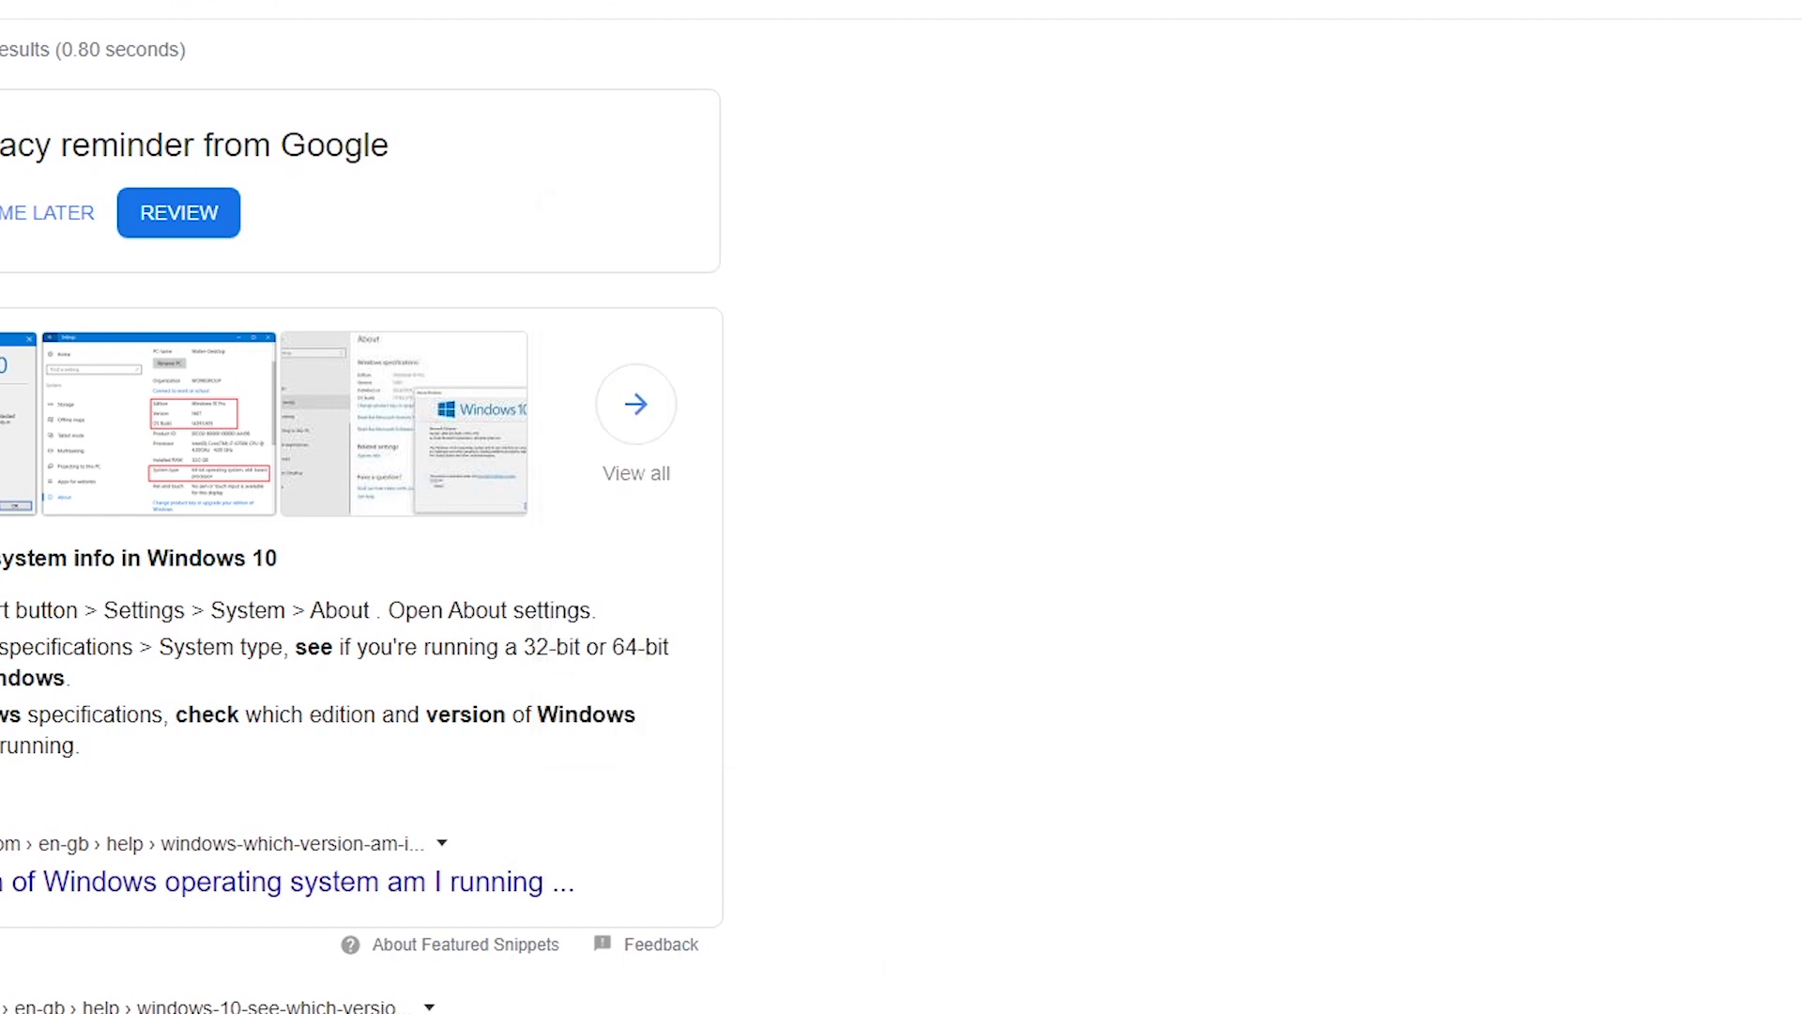
# Search the web for ldap browser.
pyautogui.click(484, 64)
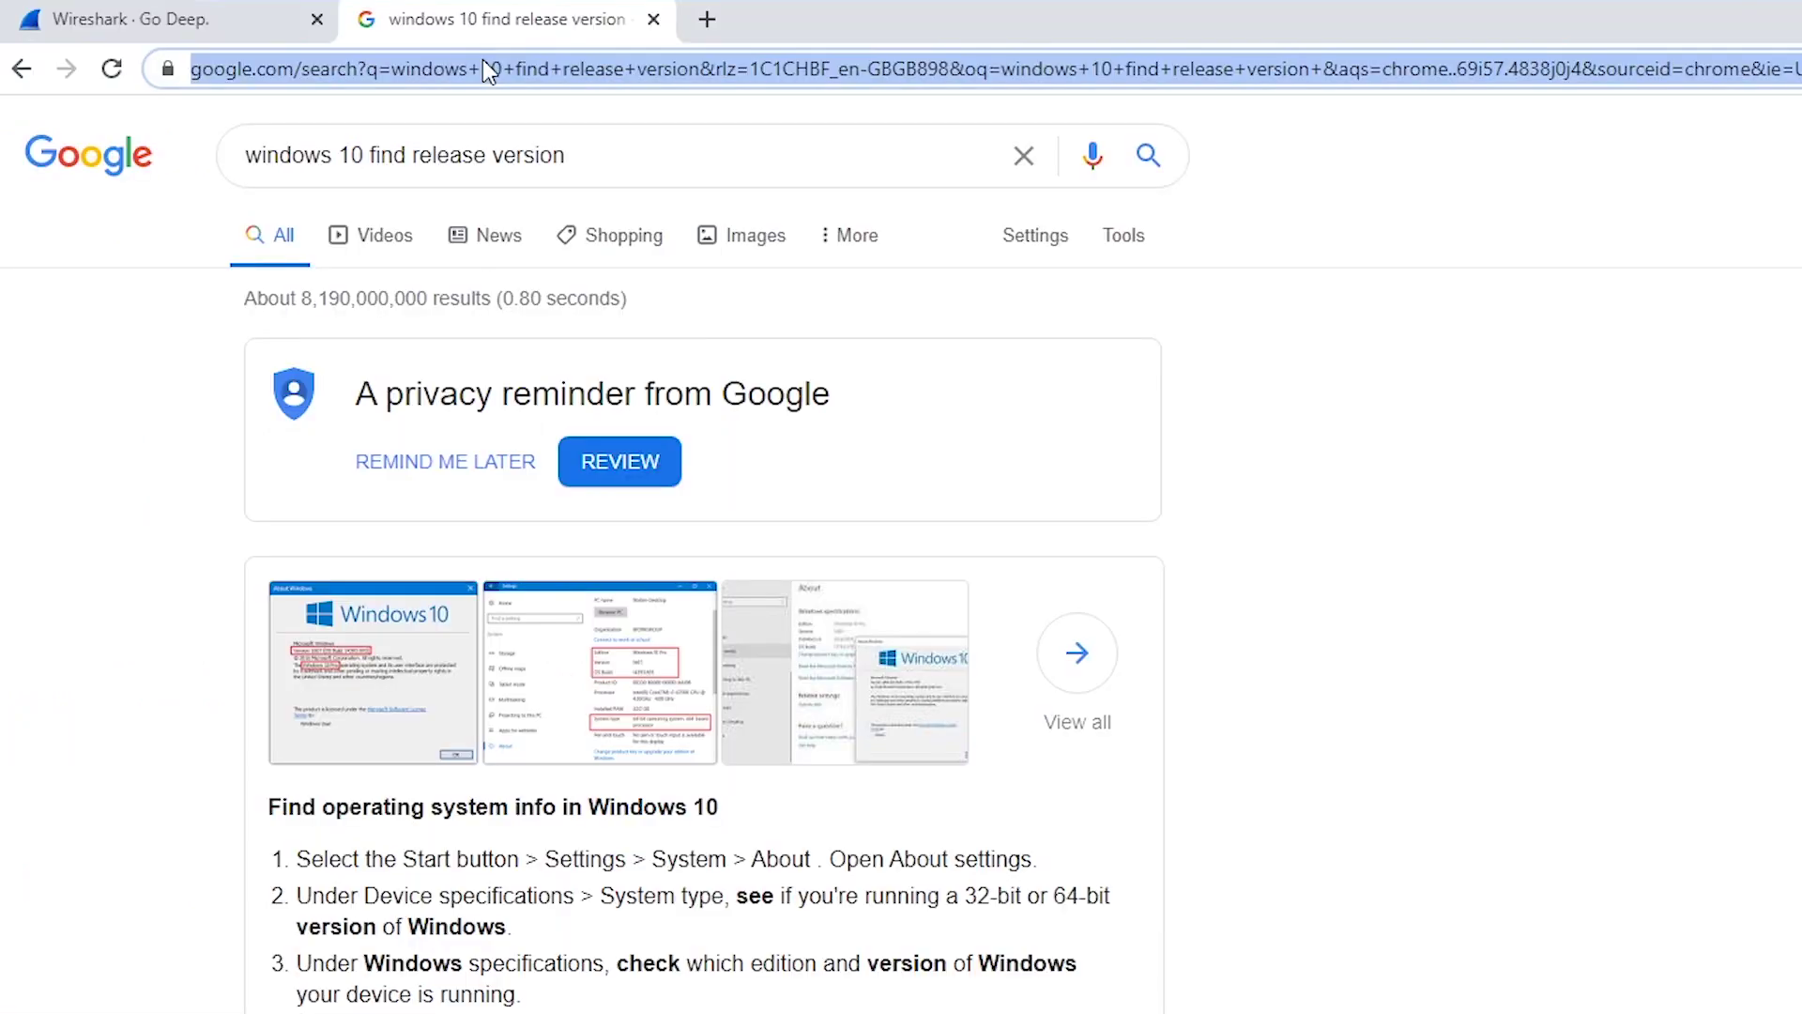
pyautogui.write('ldap browser')
pyautogui.press('Return')
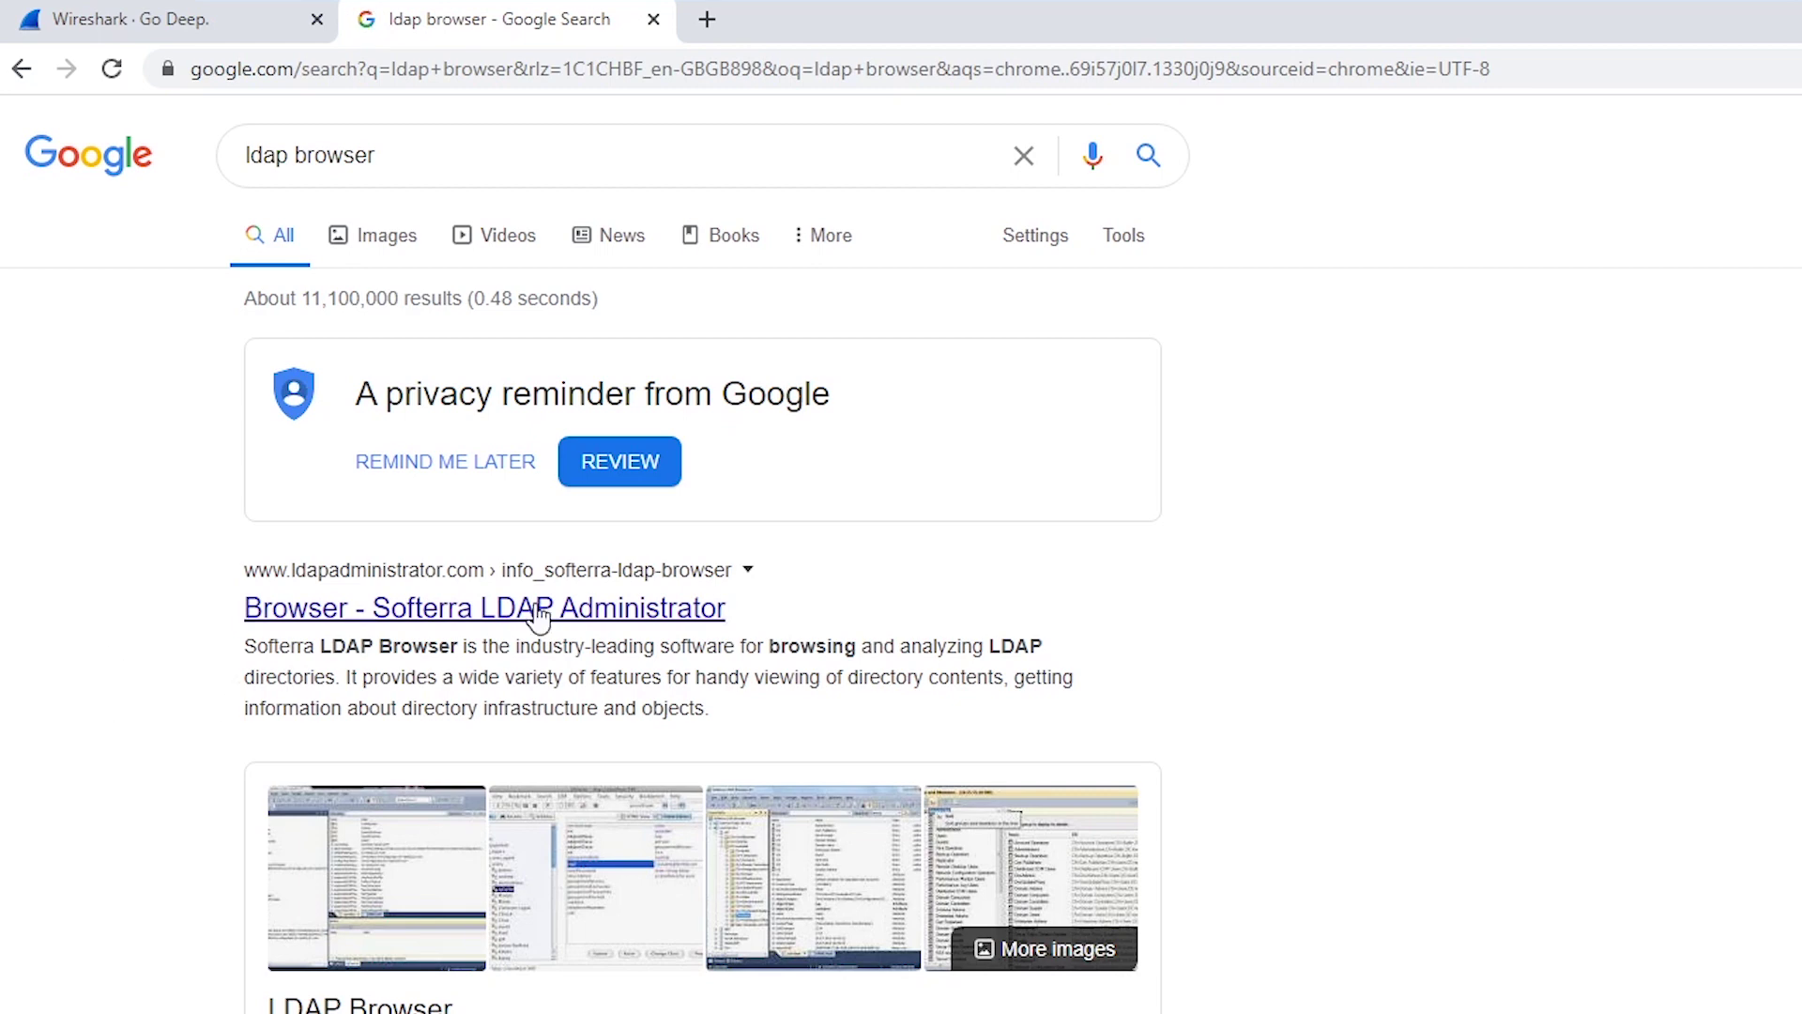
# Open the Softerra LDAP Browser page from the search results and continue to the LDAP Browser 4.5 download page.
pyautogui.click(539, 613)
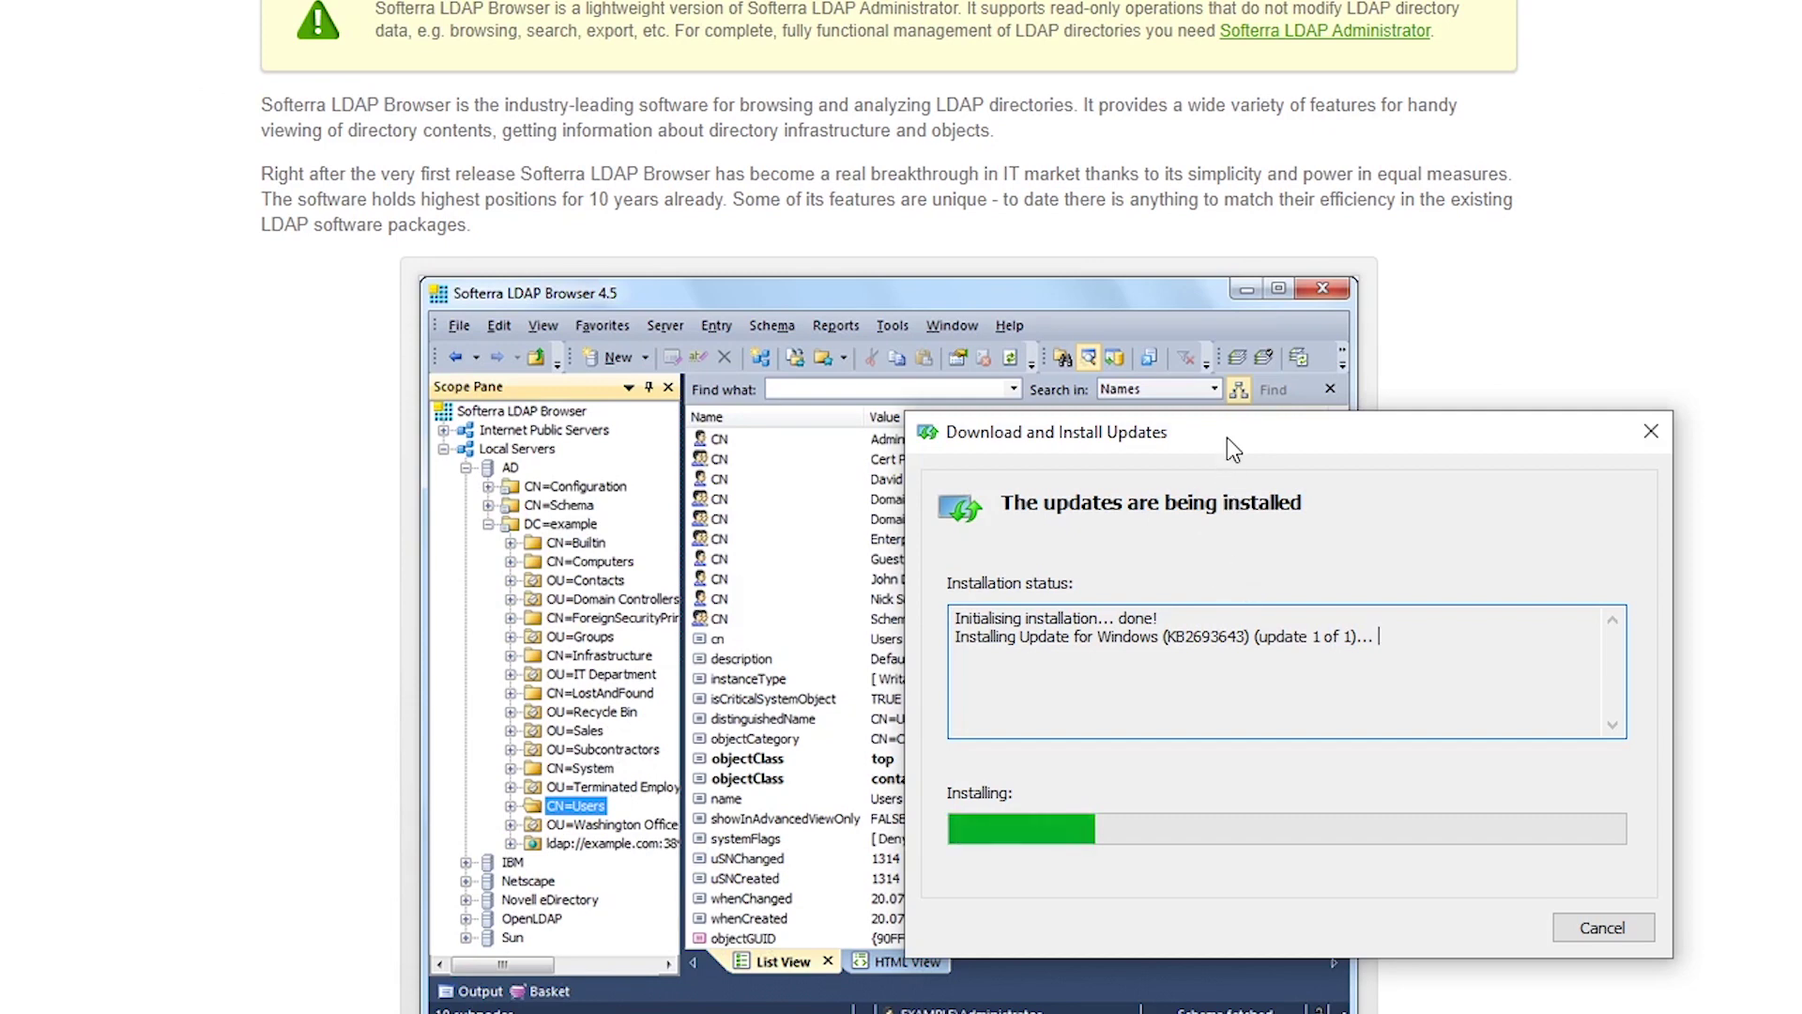
pyautogui.scroll(-2, 742, 590)
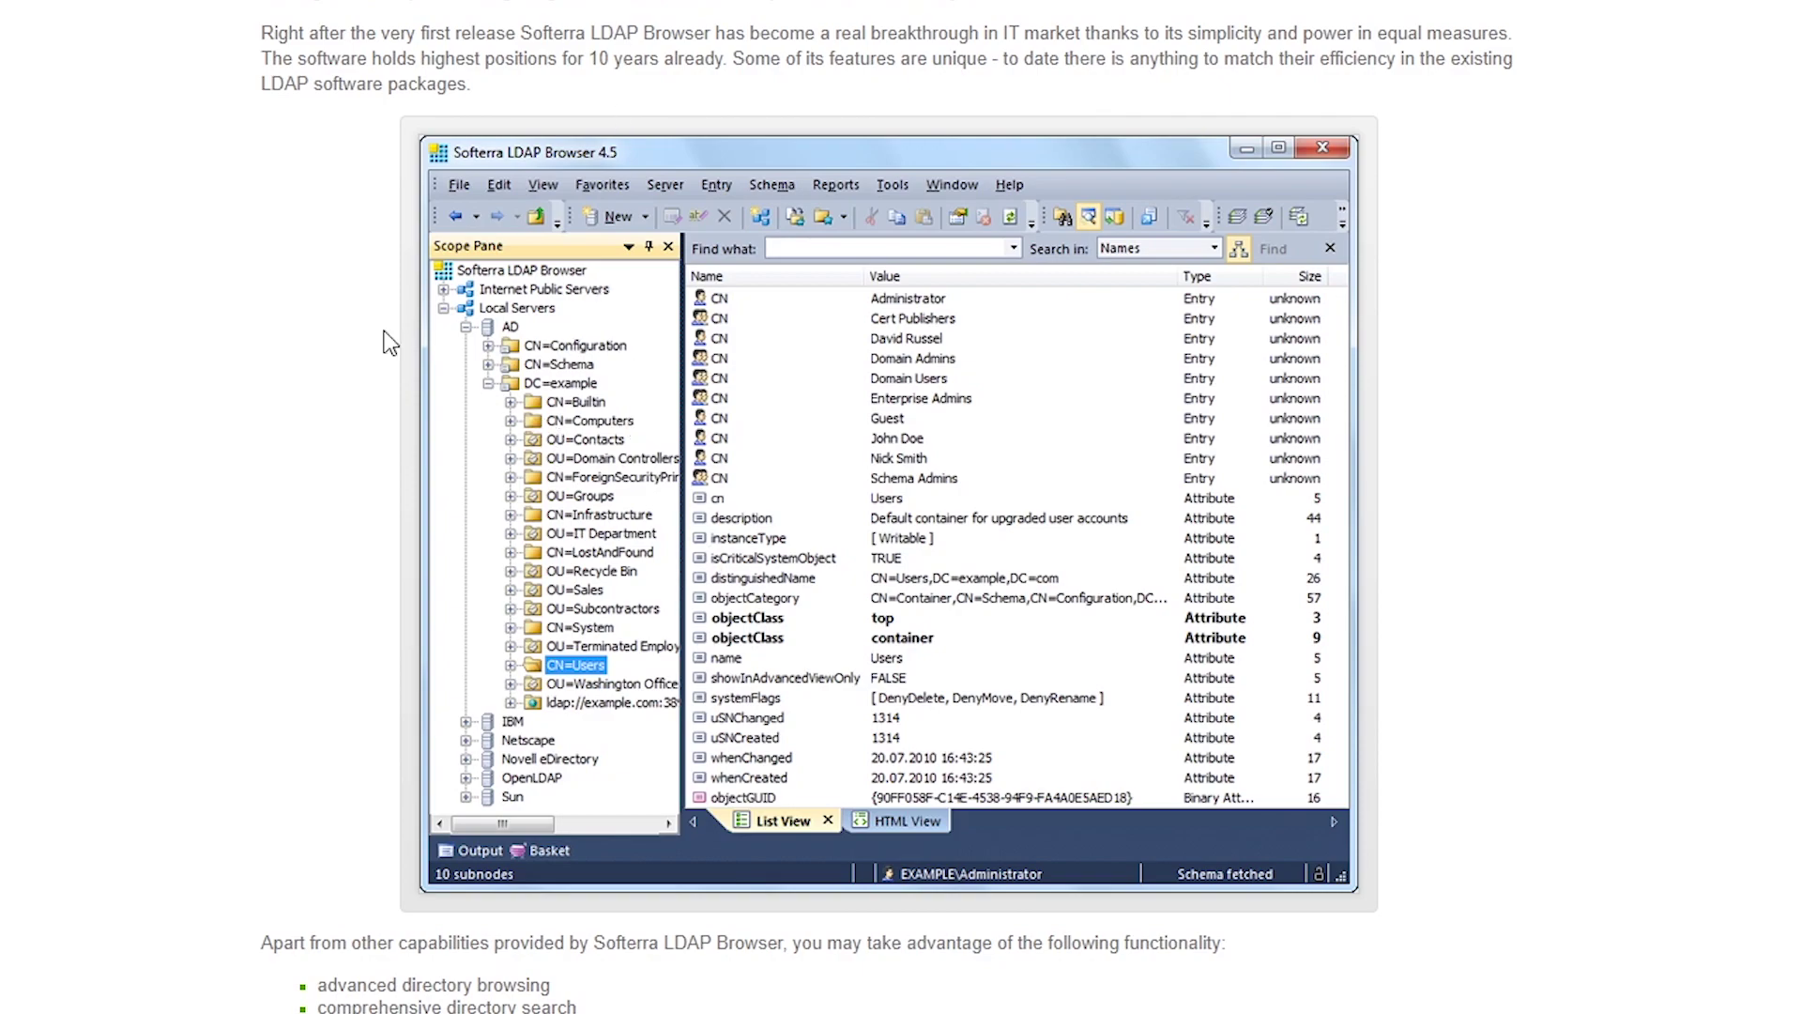
pyautogui.scroll(-3, 385, 342)
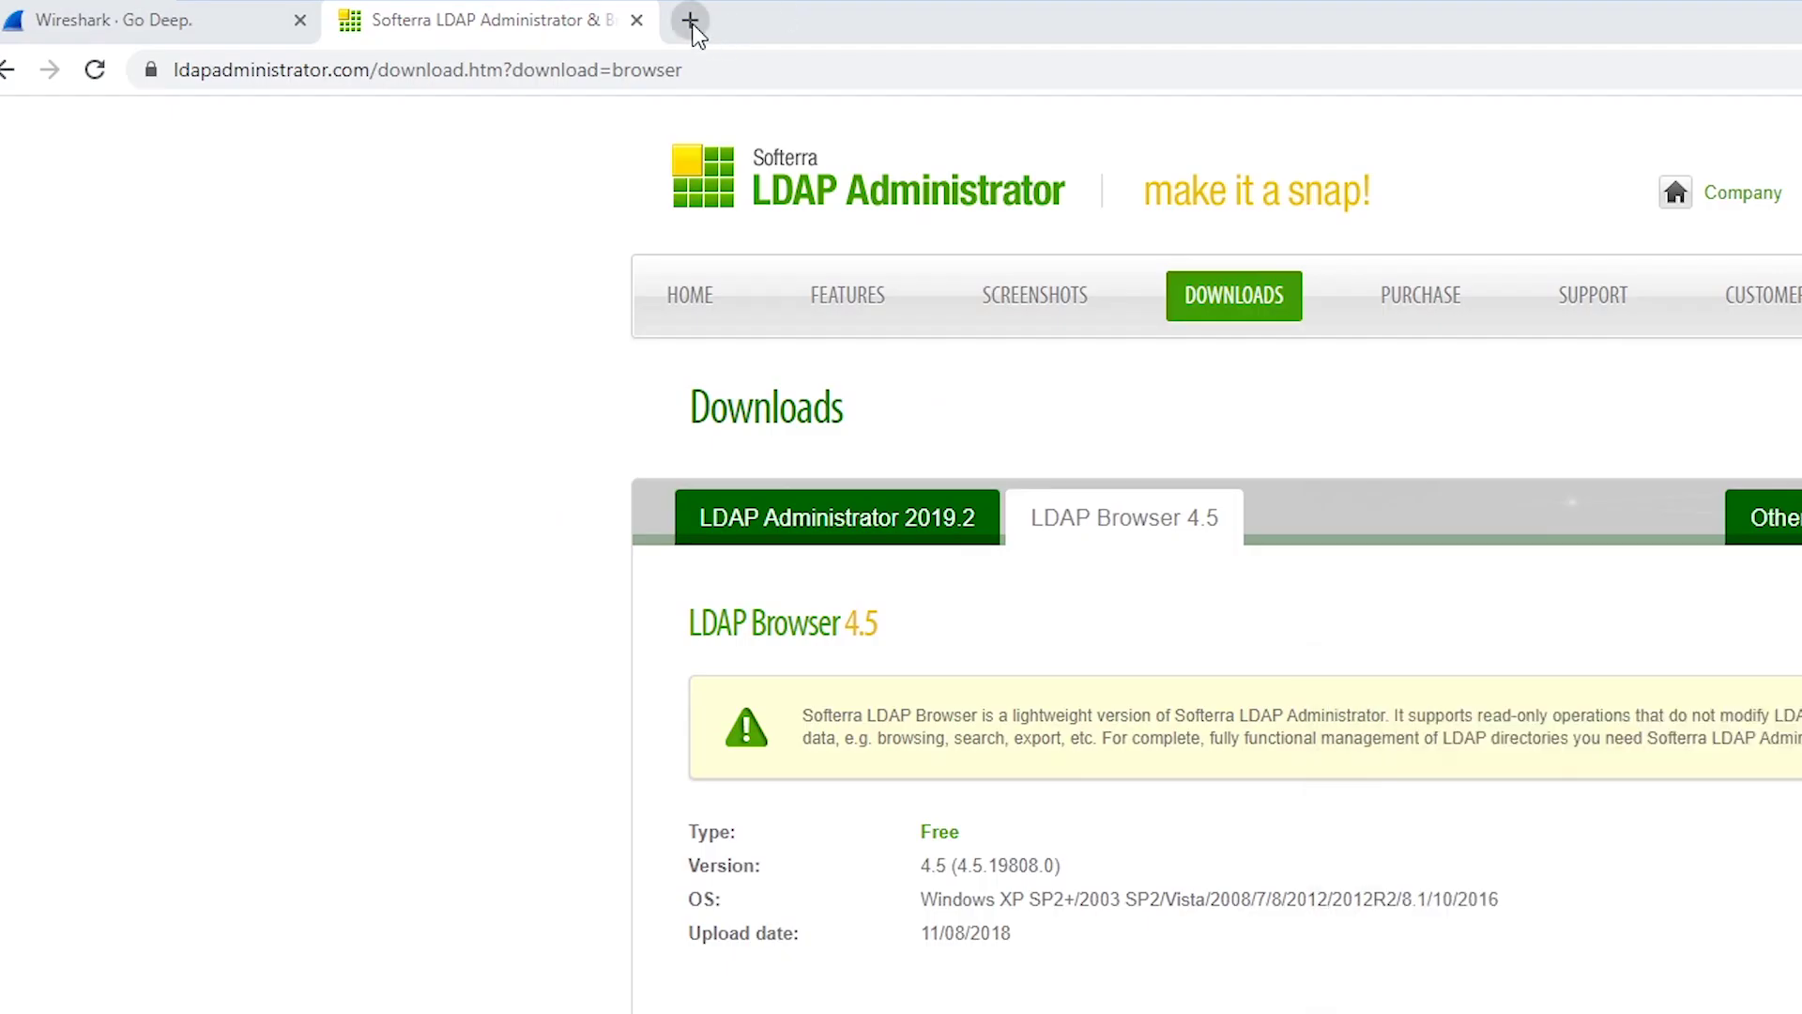
# Open the cjwdev.com website in a new browser tab.
pyautogui.click(691, 20)
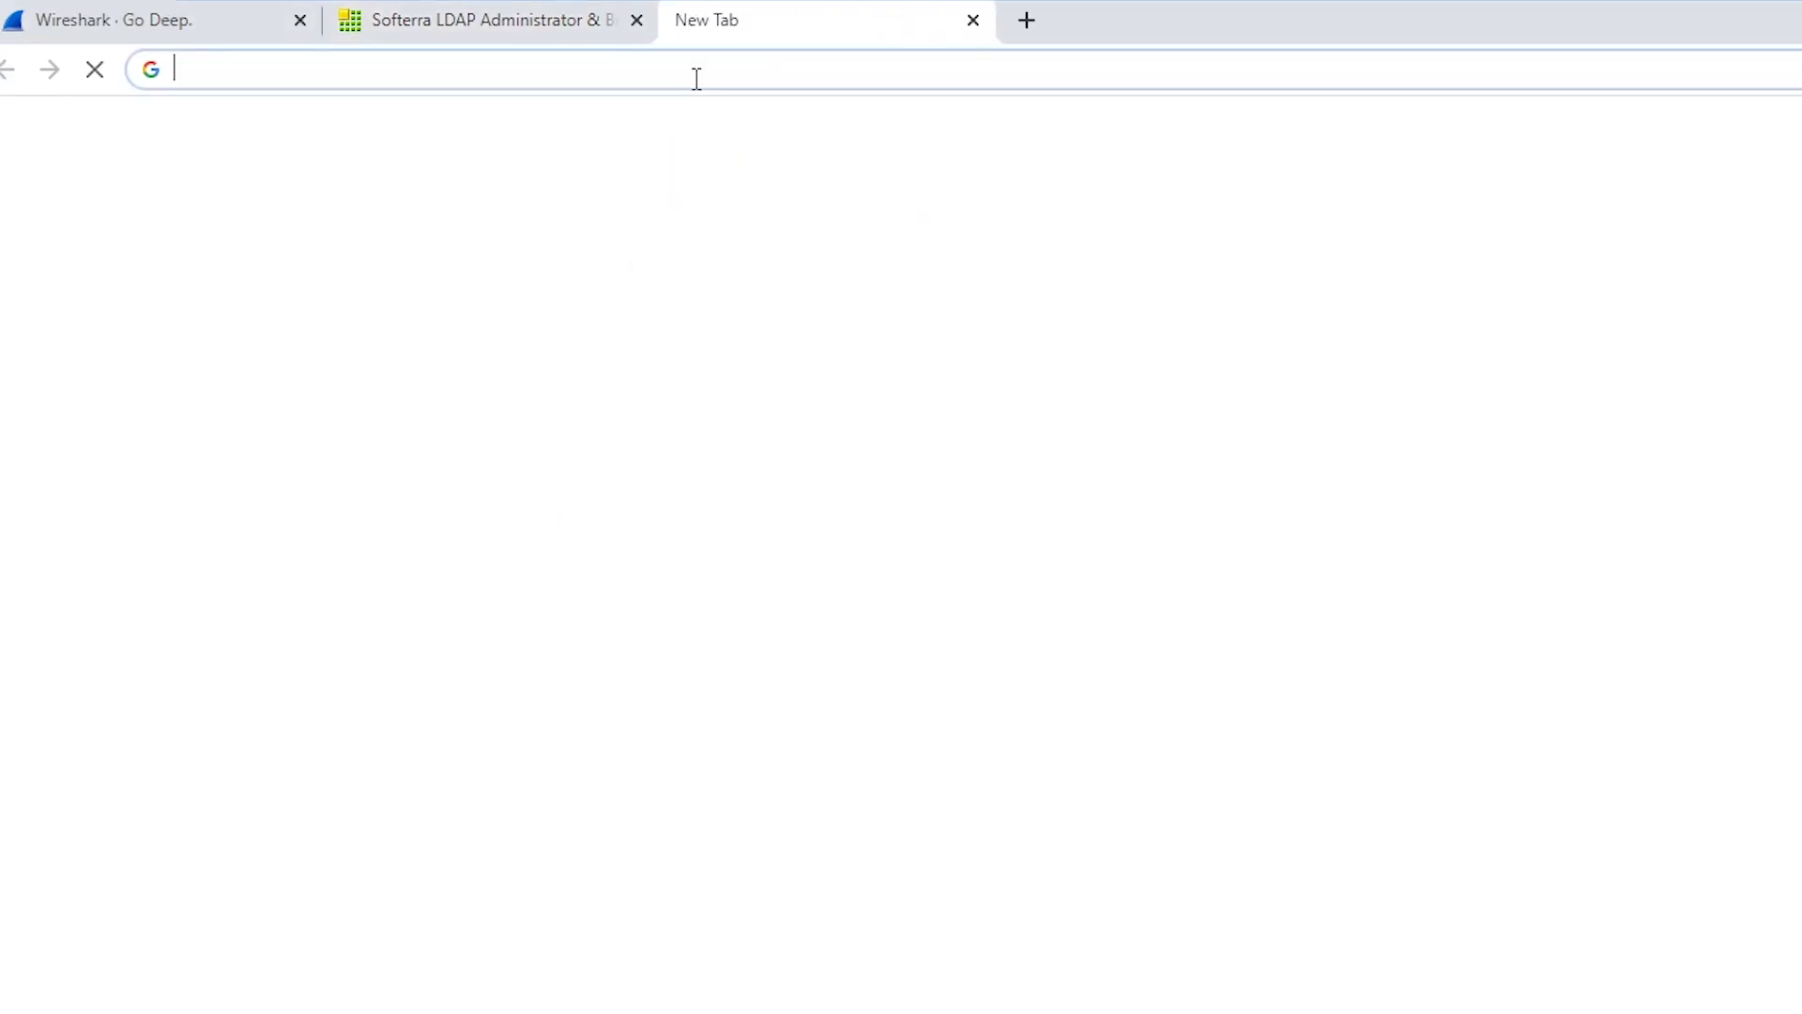
pyautogui.click(697, 79)
pyautogui.write('cjwde')
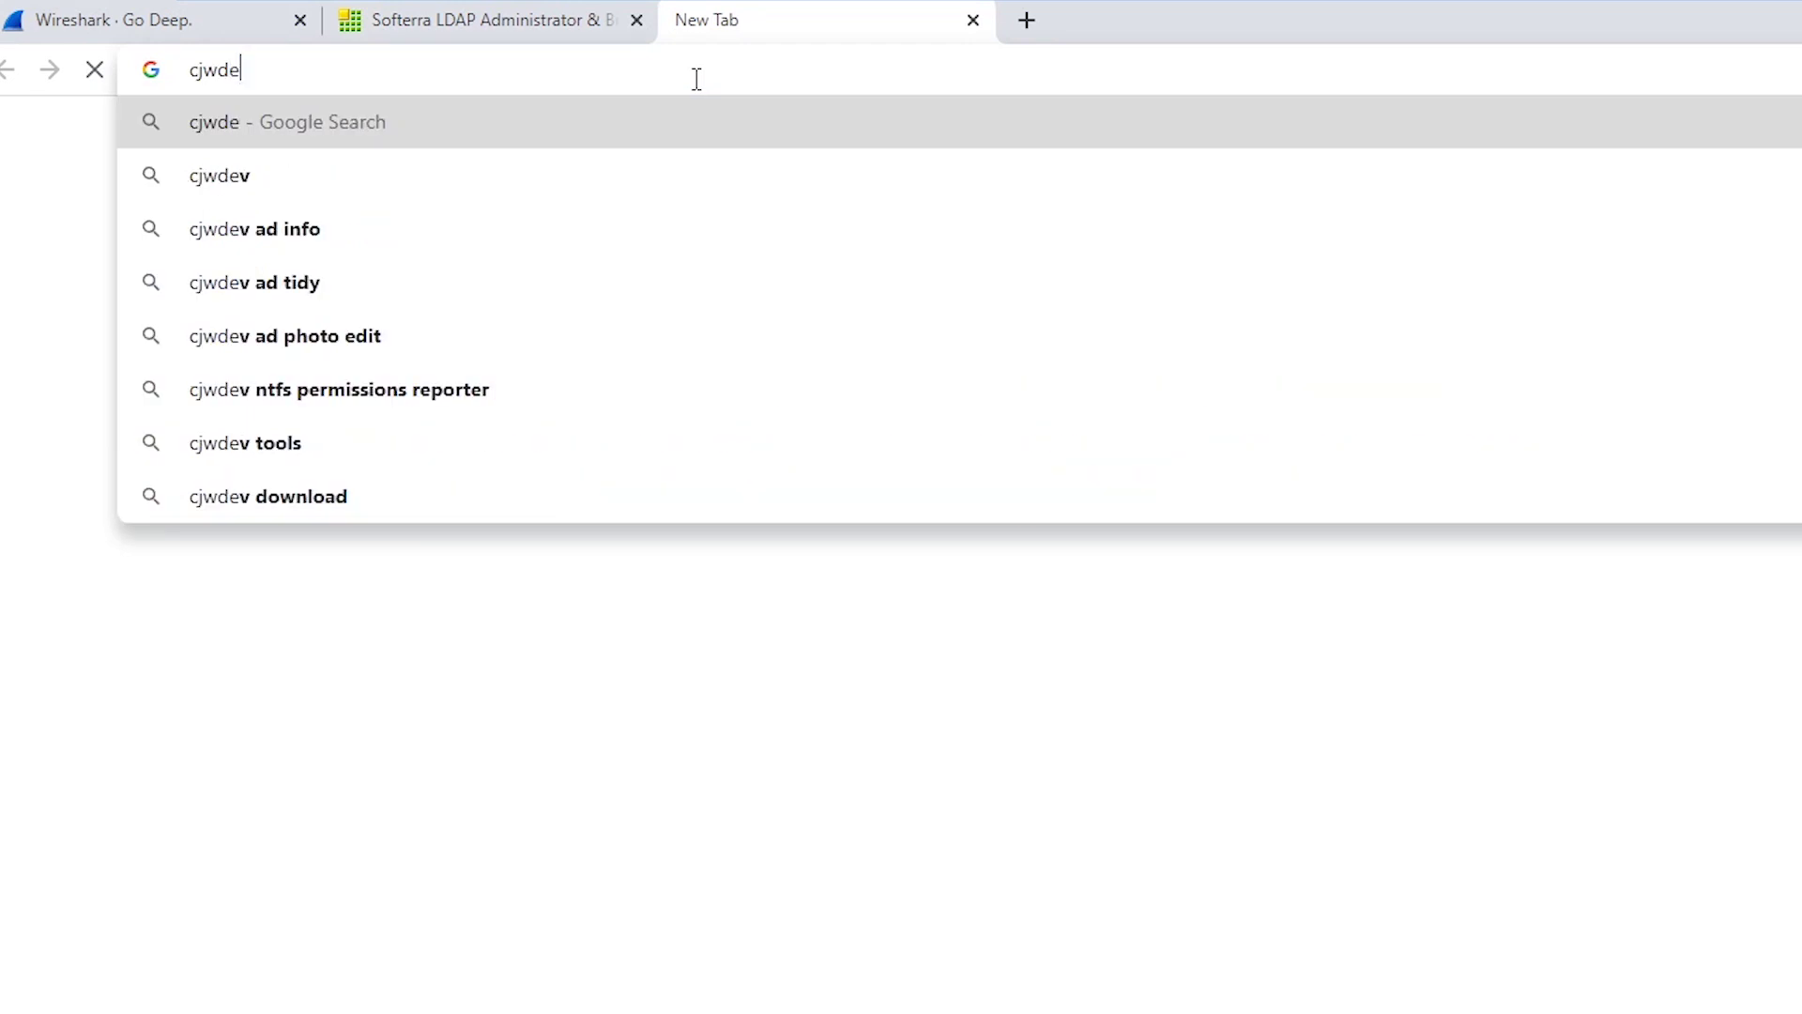
pyautogui.write('v')
pyautogui.hotkey('ctrl', 'Return')
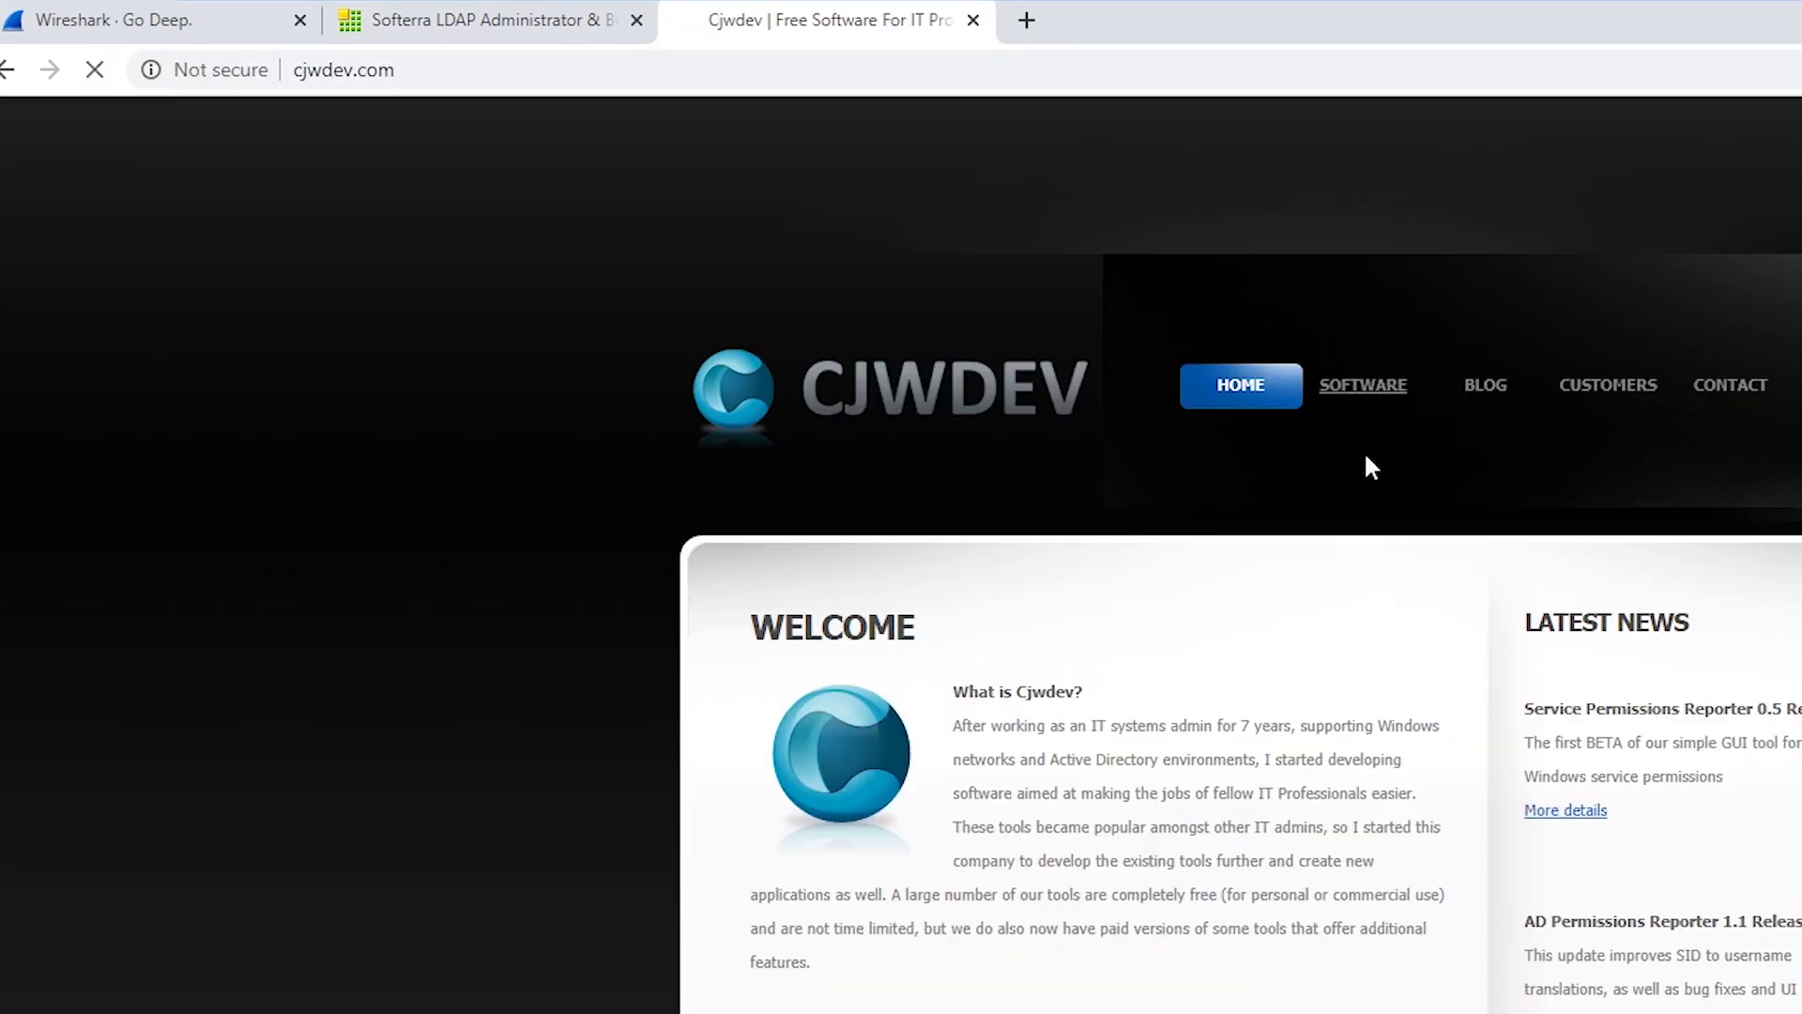
# Find AD Permissions Reporter in Cjwdev's software list and open the download page for its free edition.
pyautogui.click(1365, 449)
pyautogui.scroll(-1, 956, 717)
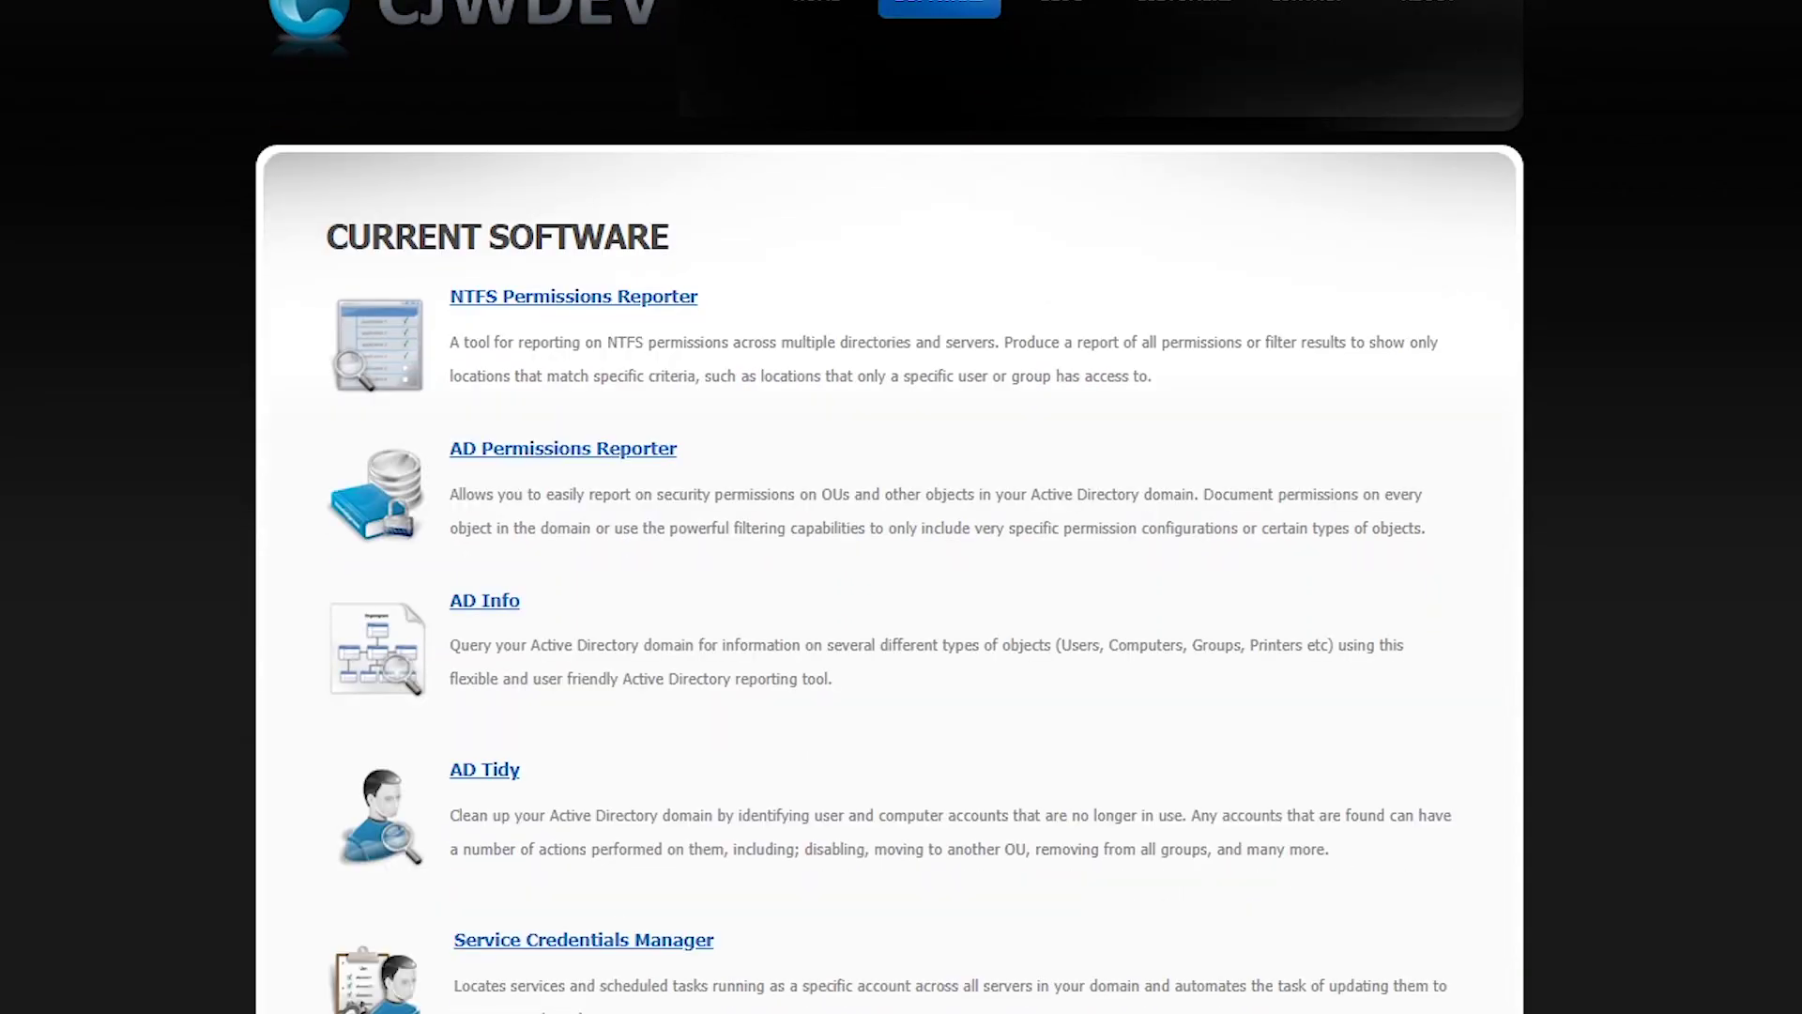
pyautogui.click(530, 453)
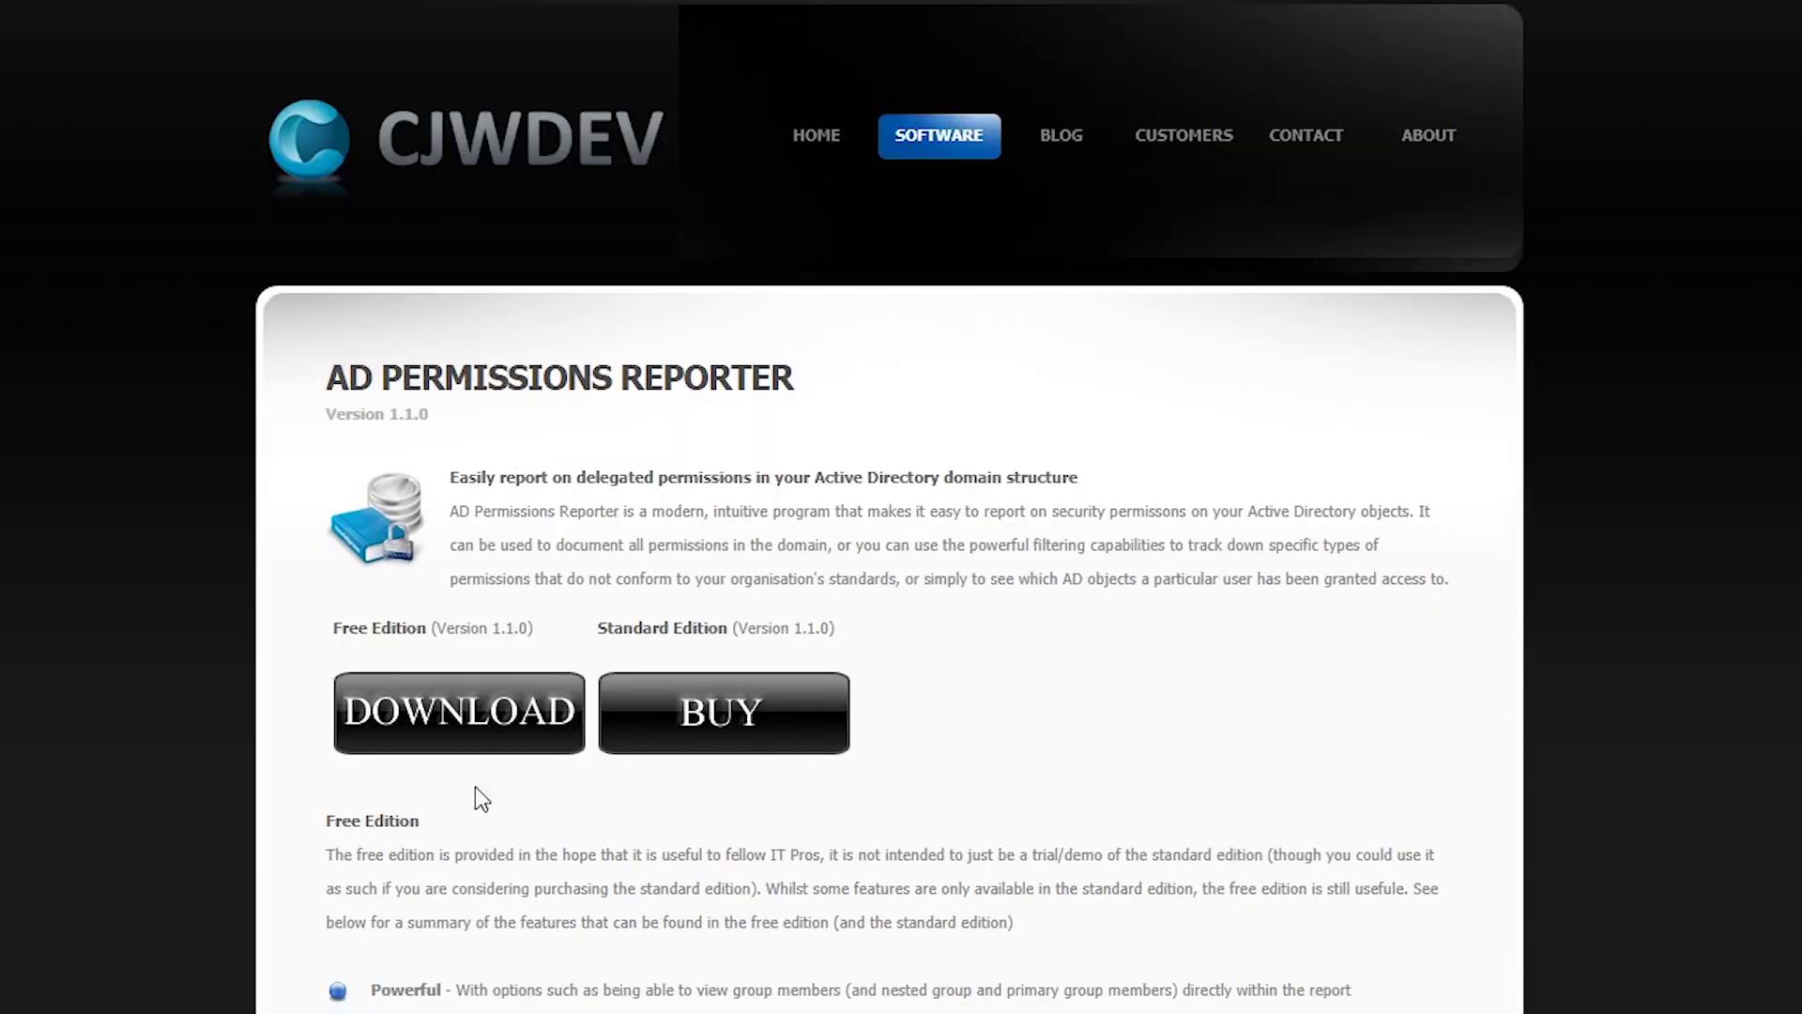
pyautogui.click(469, 737)
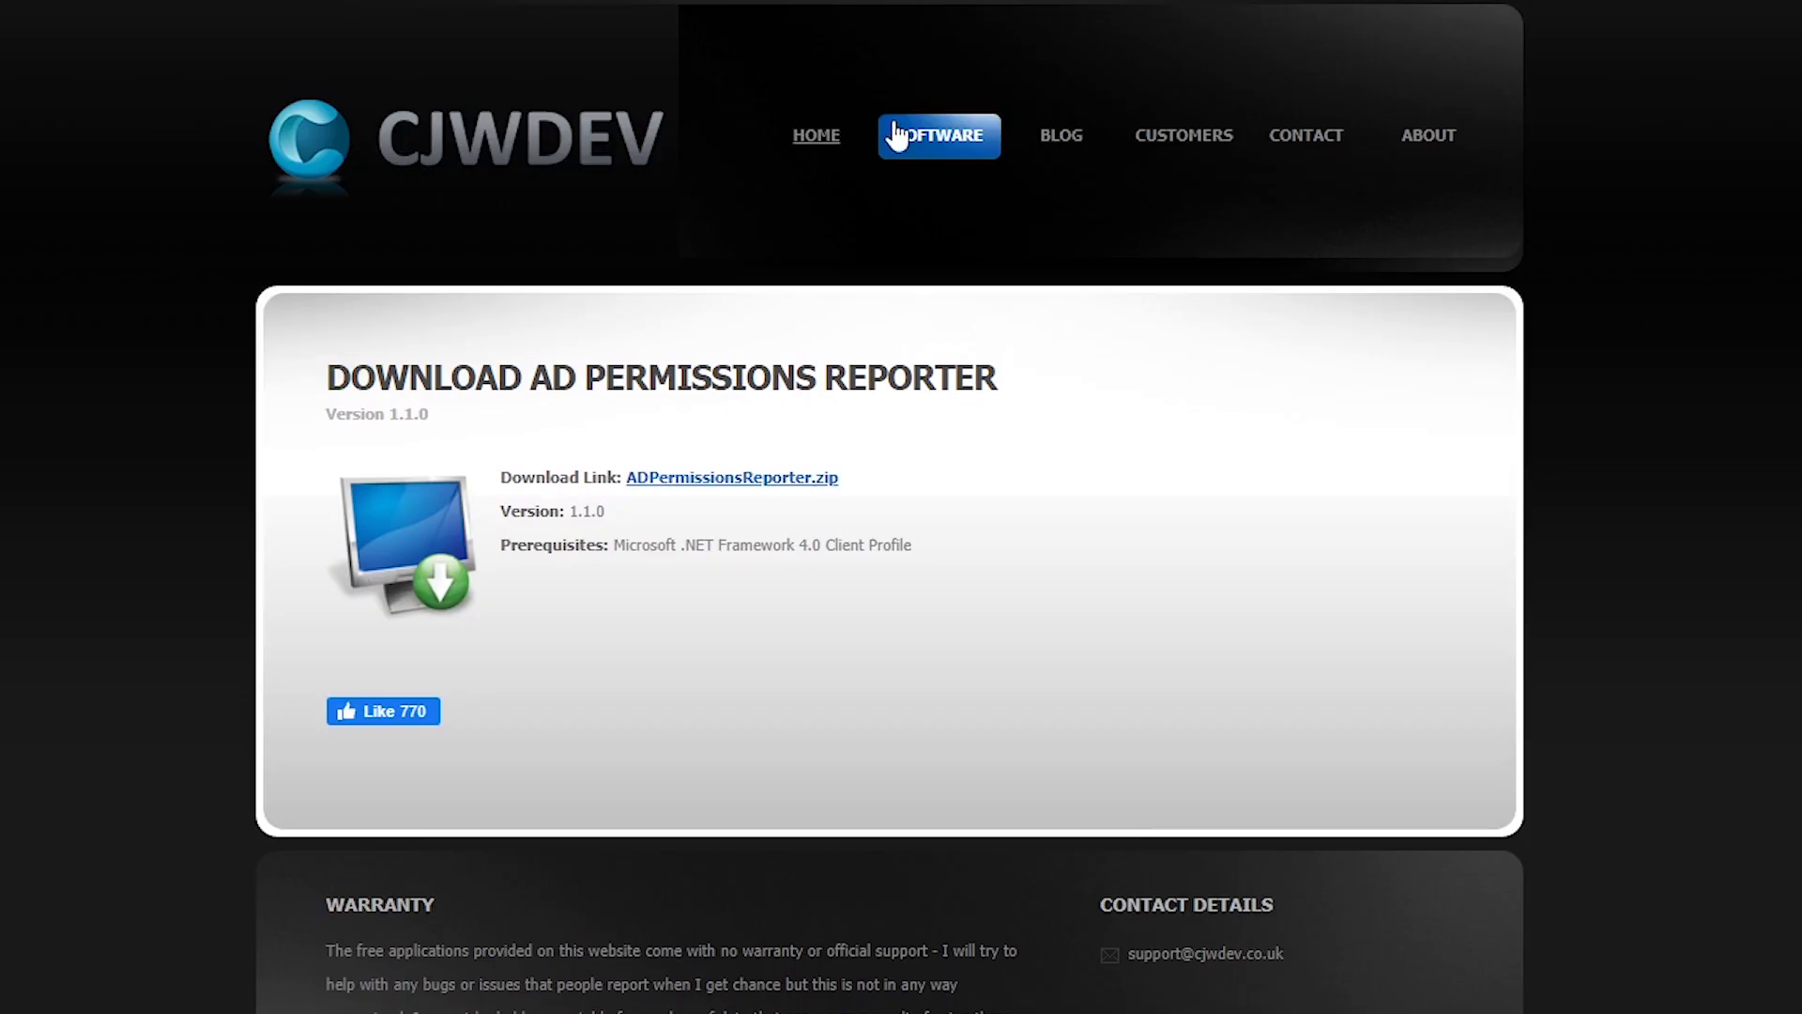
# Look through Cjwdev's current software list and open the download page for the free edition of AD Info.
pyautogui.click(893, 132)
pyautogui.scroll(-2, 64, 522)
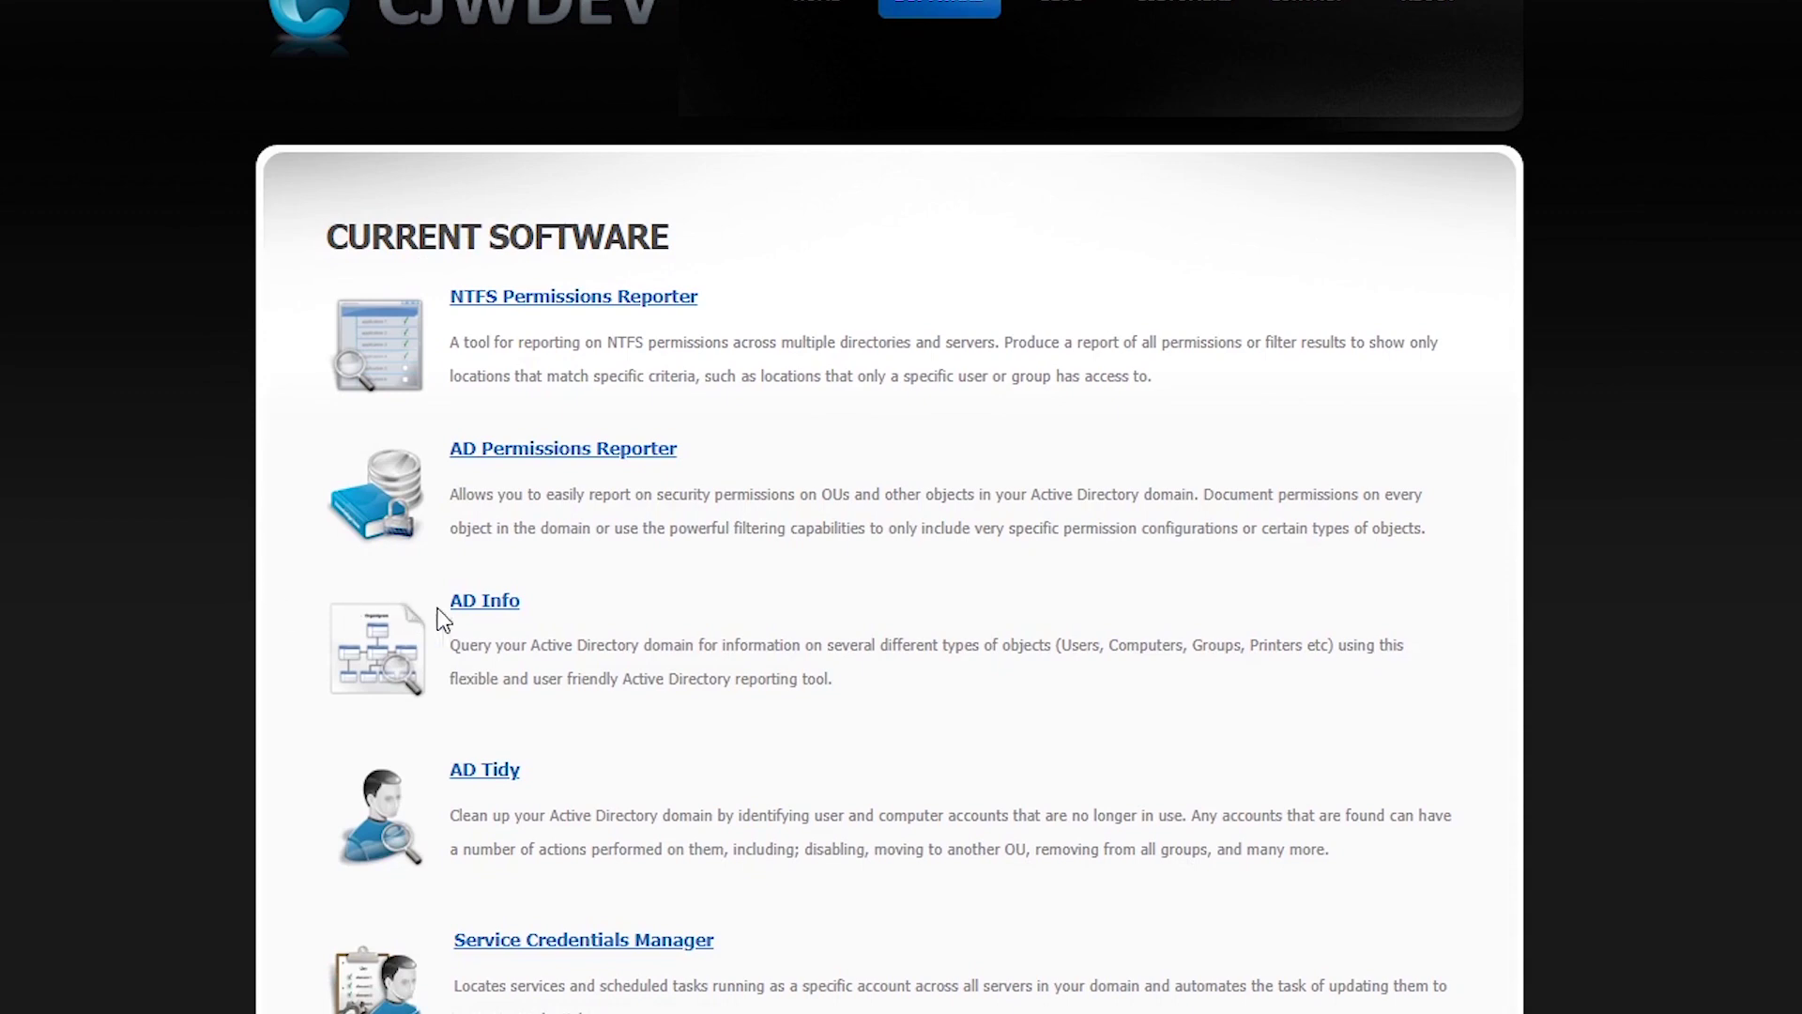
pyautogui.scroll(-8, 192, 616)
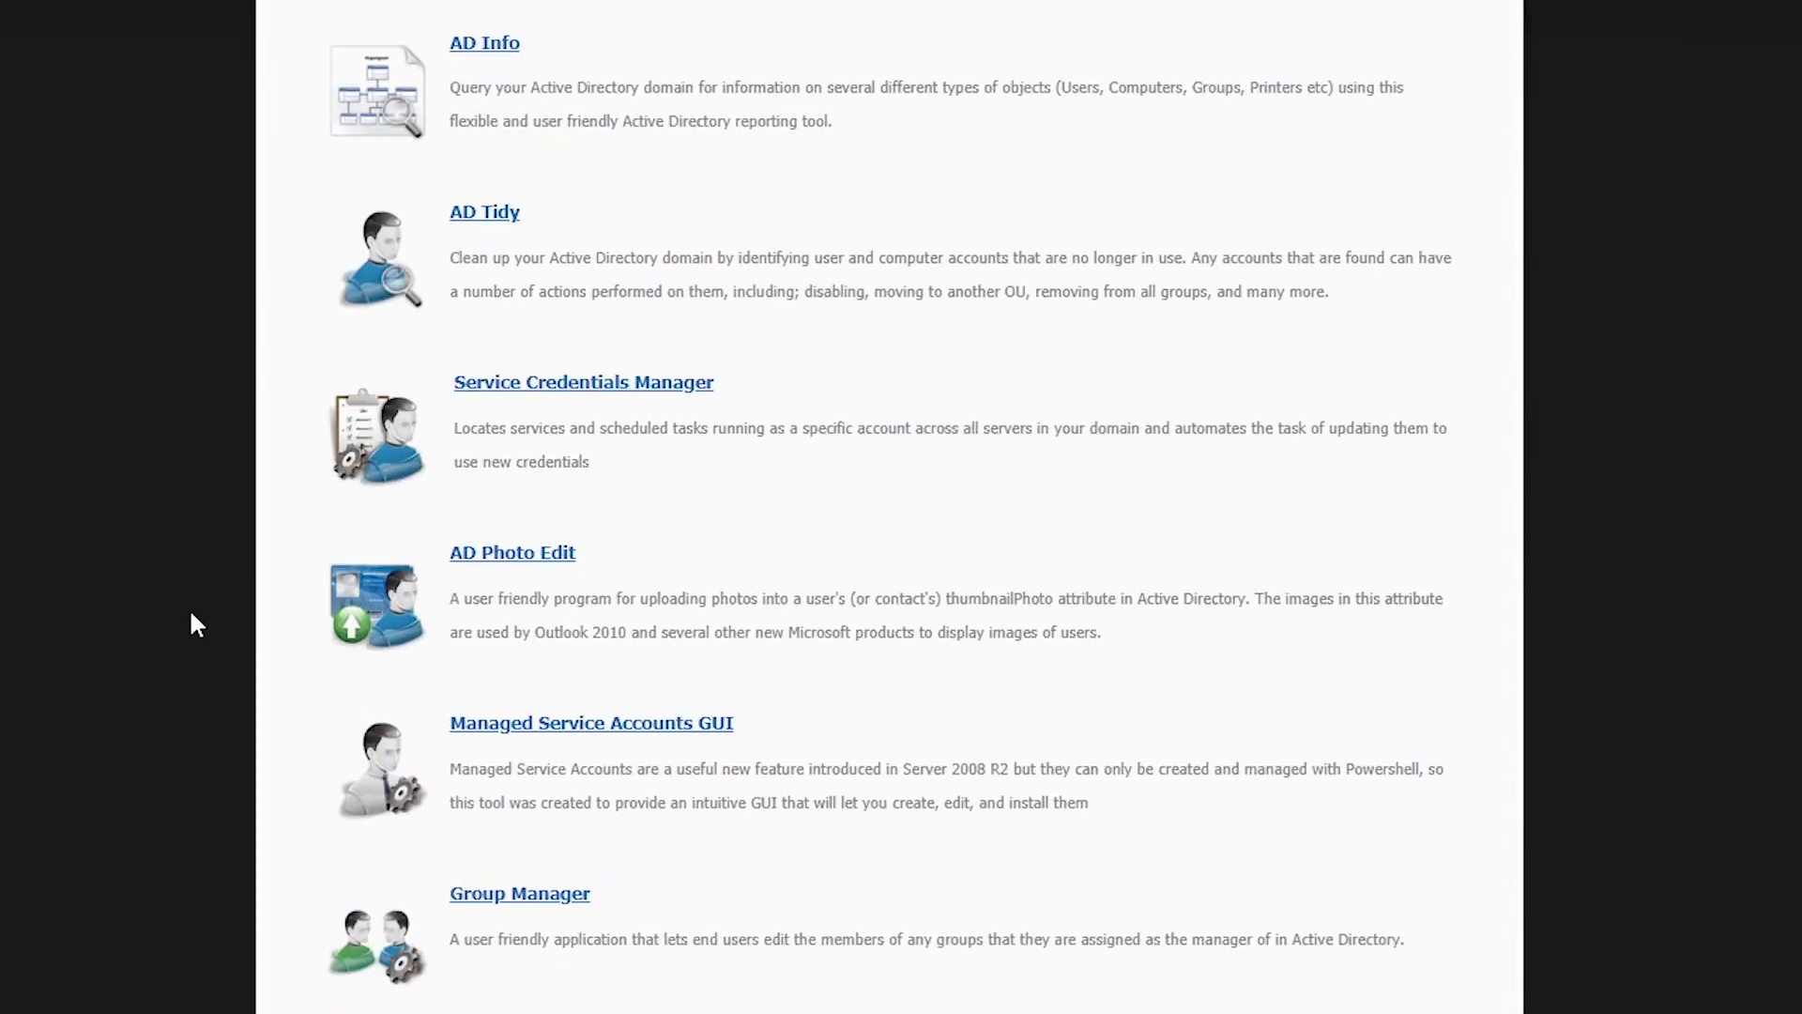
pyautogui.scroll(-6, 192, 618)
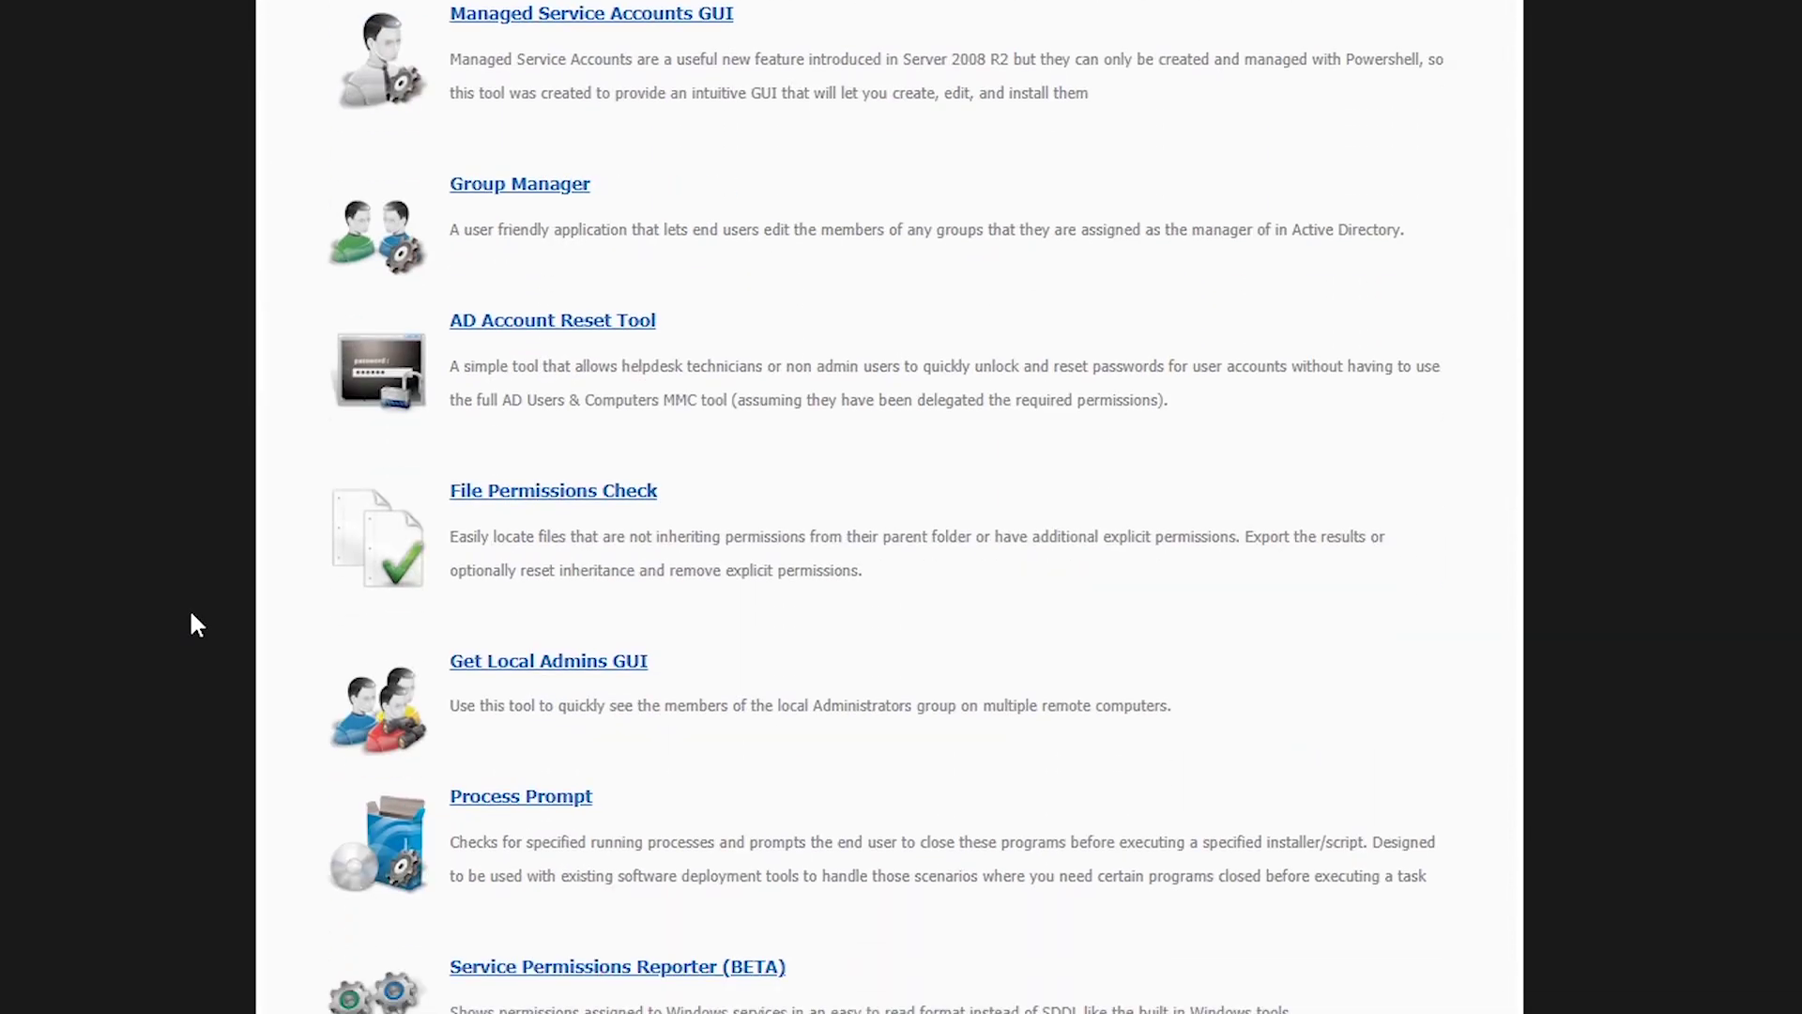
pyautogui.scroll(15, 191, 619)
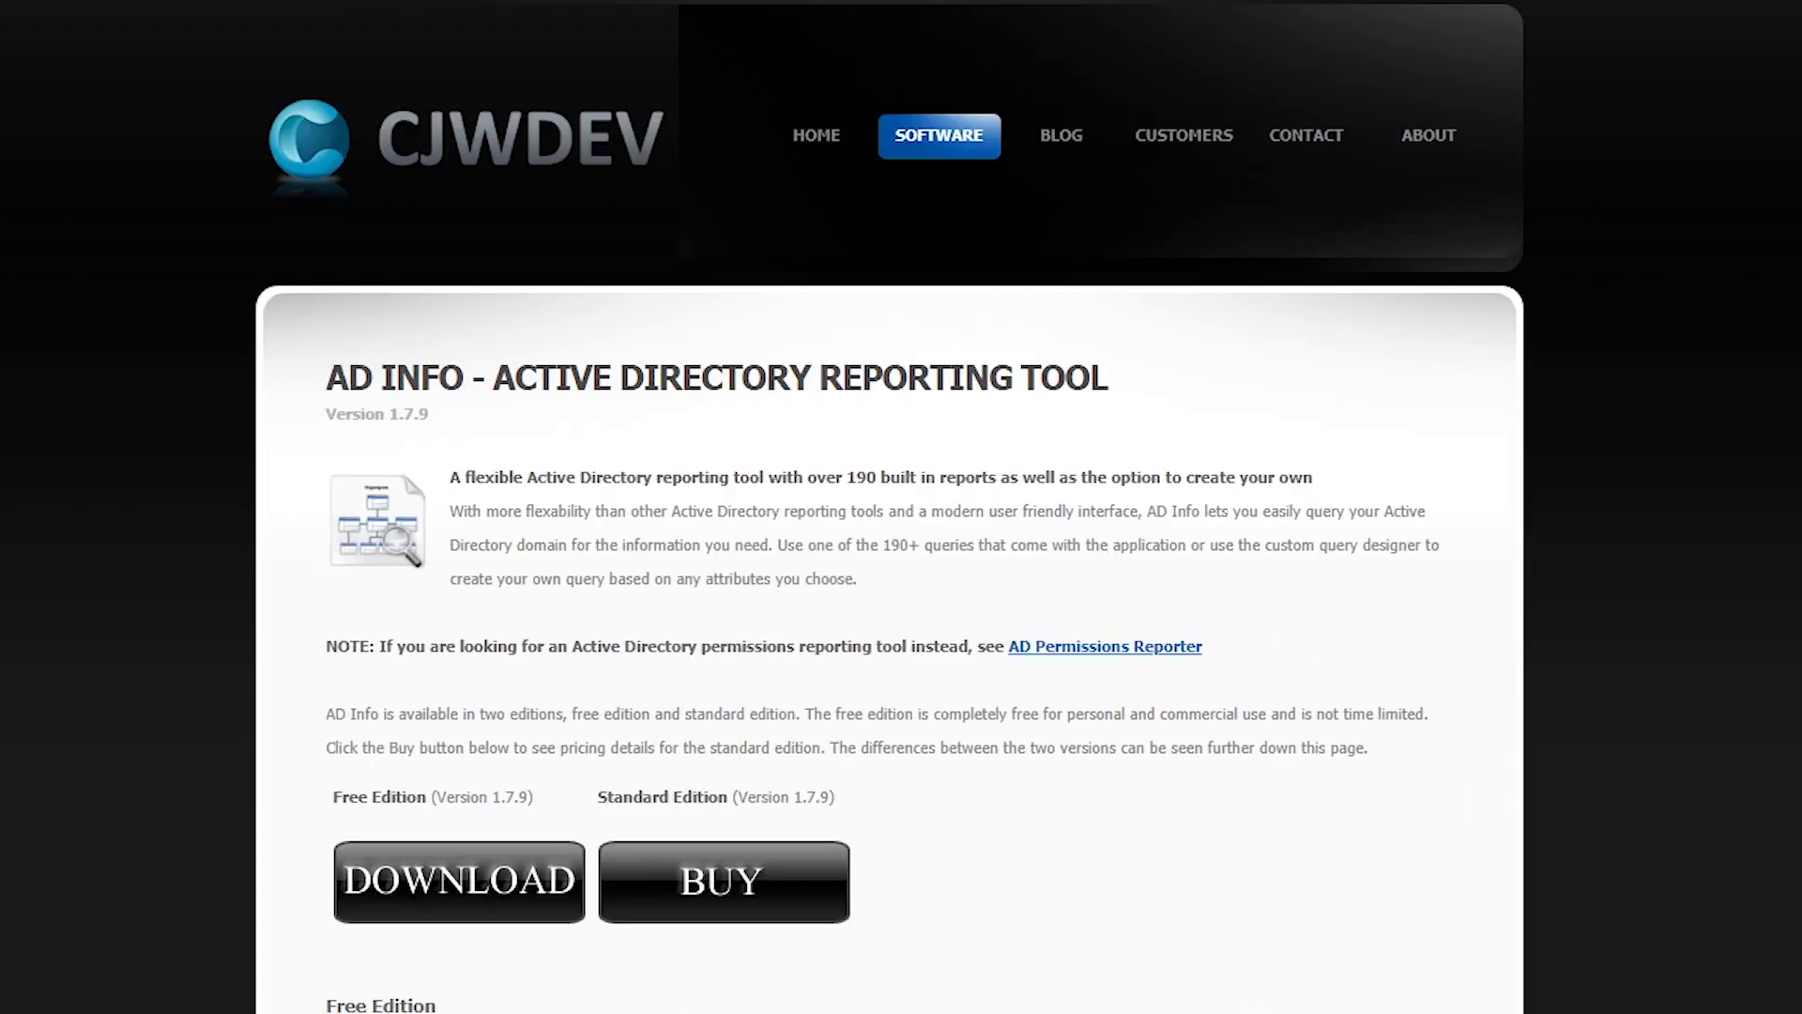
pyautogui.click(476, 877)
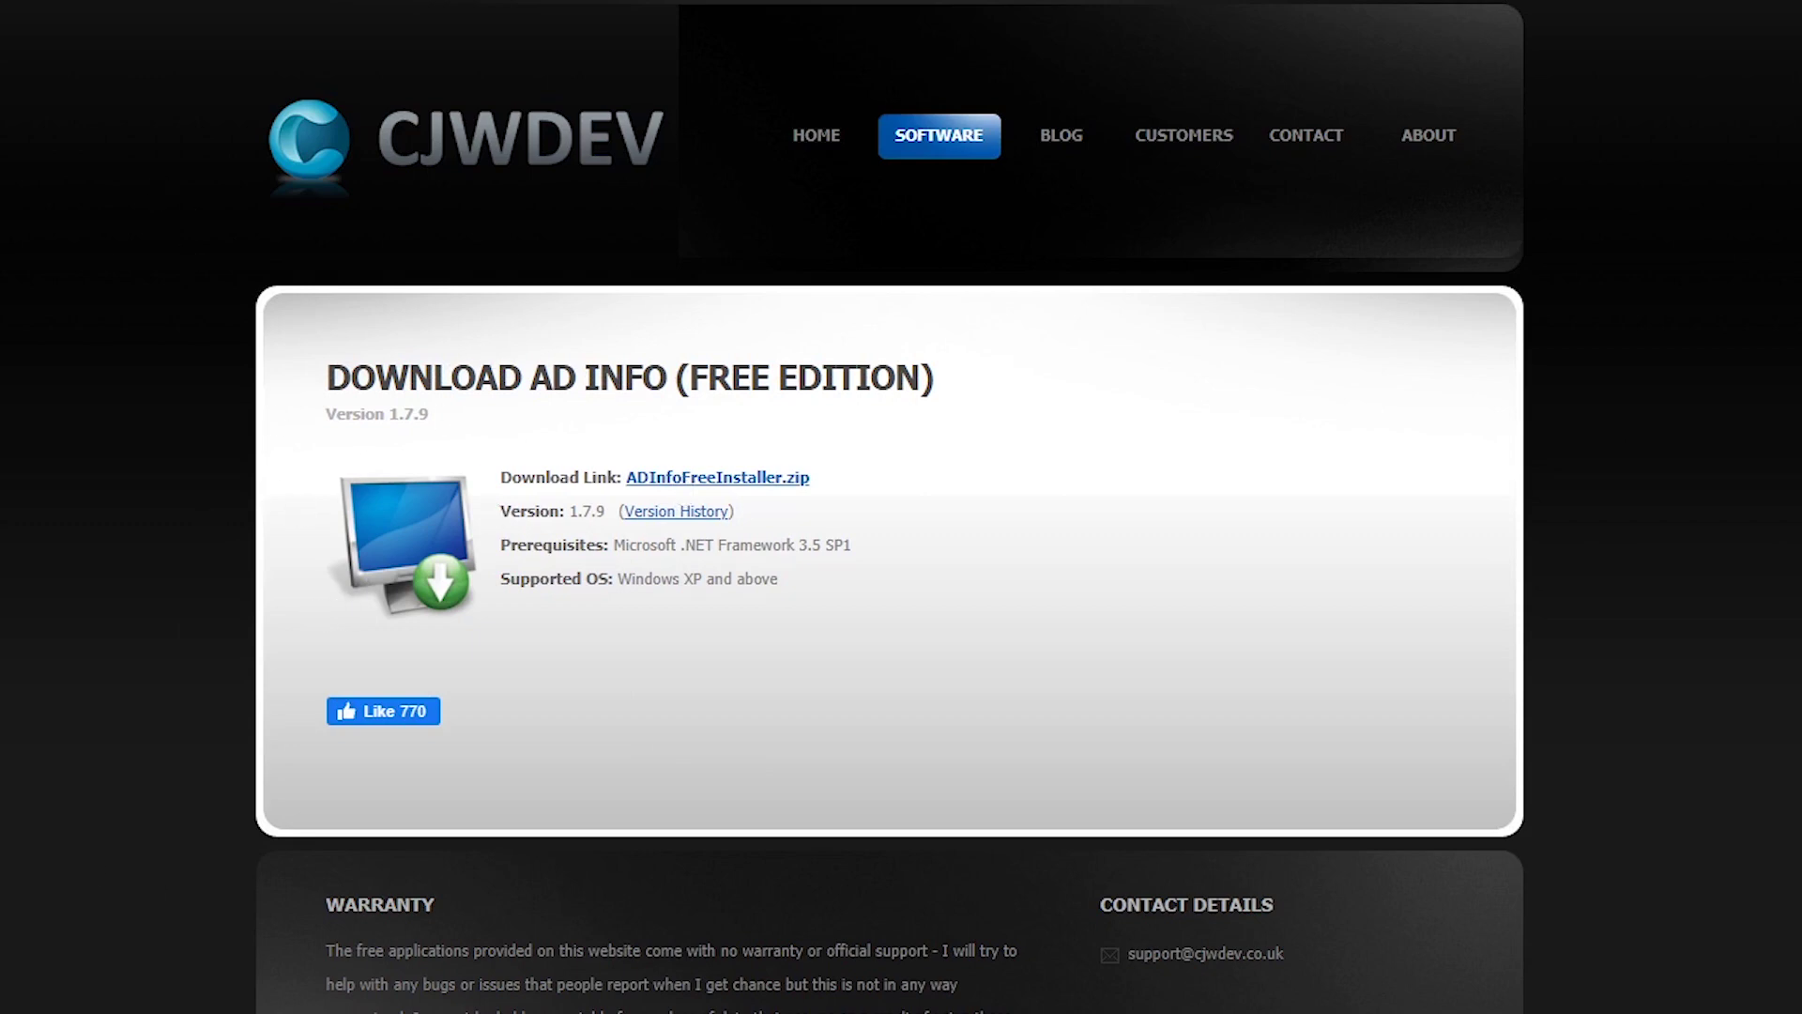
# Launch appwiz.cpl and open the settings for turning Windows features on or off.
pyautogui.press('super')
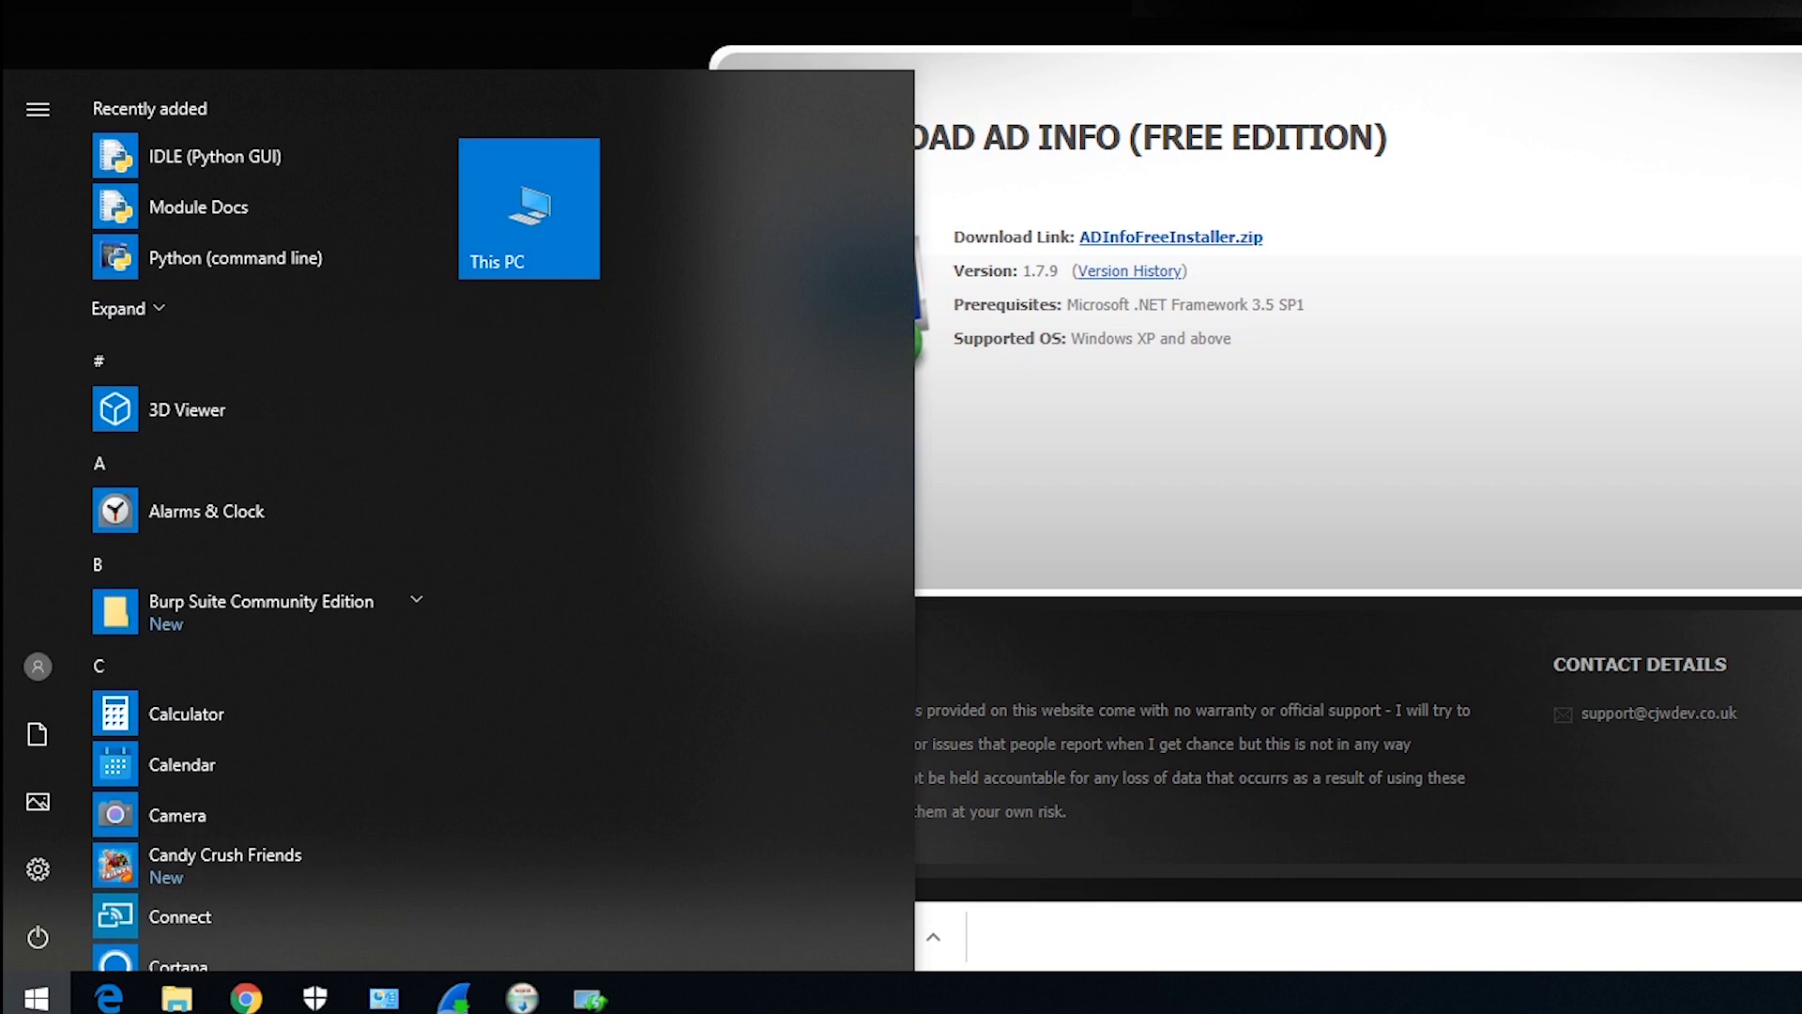
pyautogui.write('appwiz.cpl')
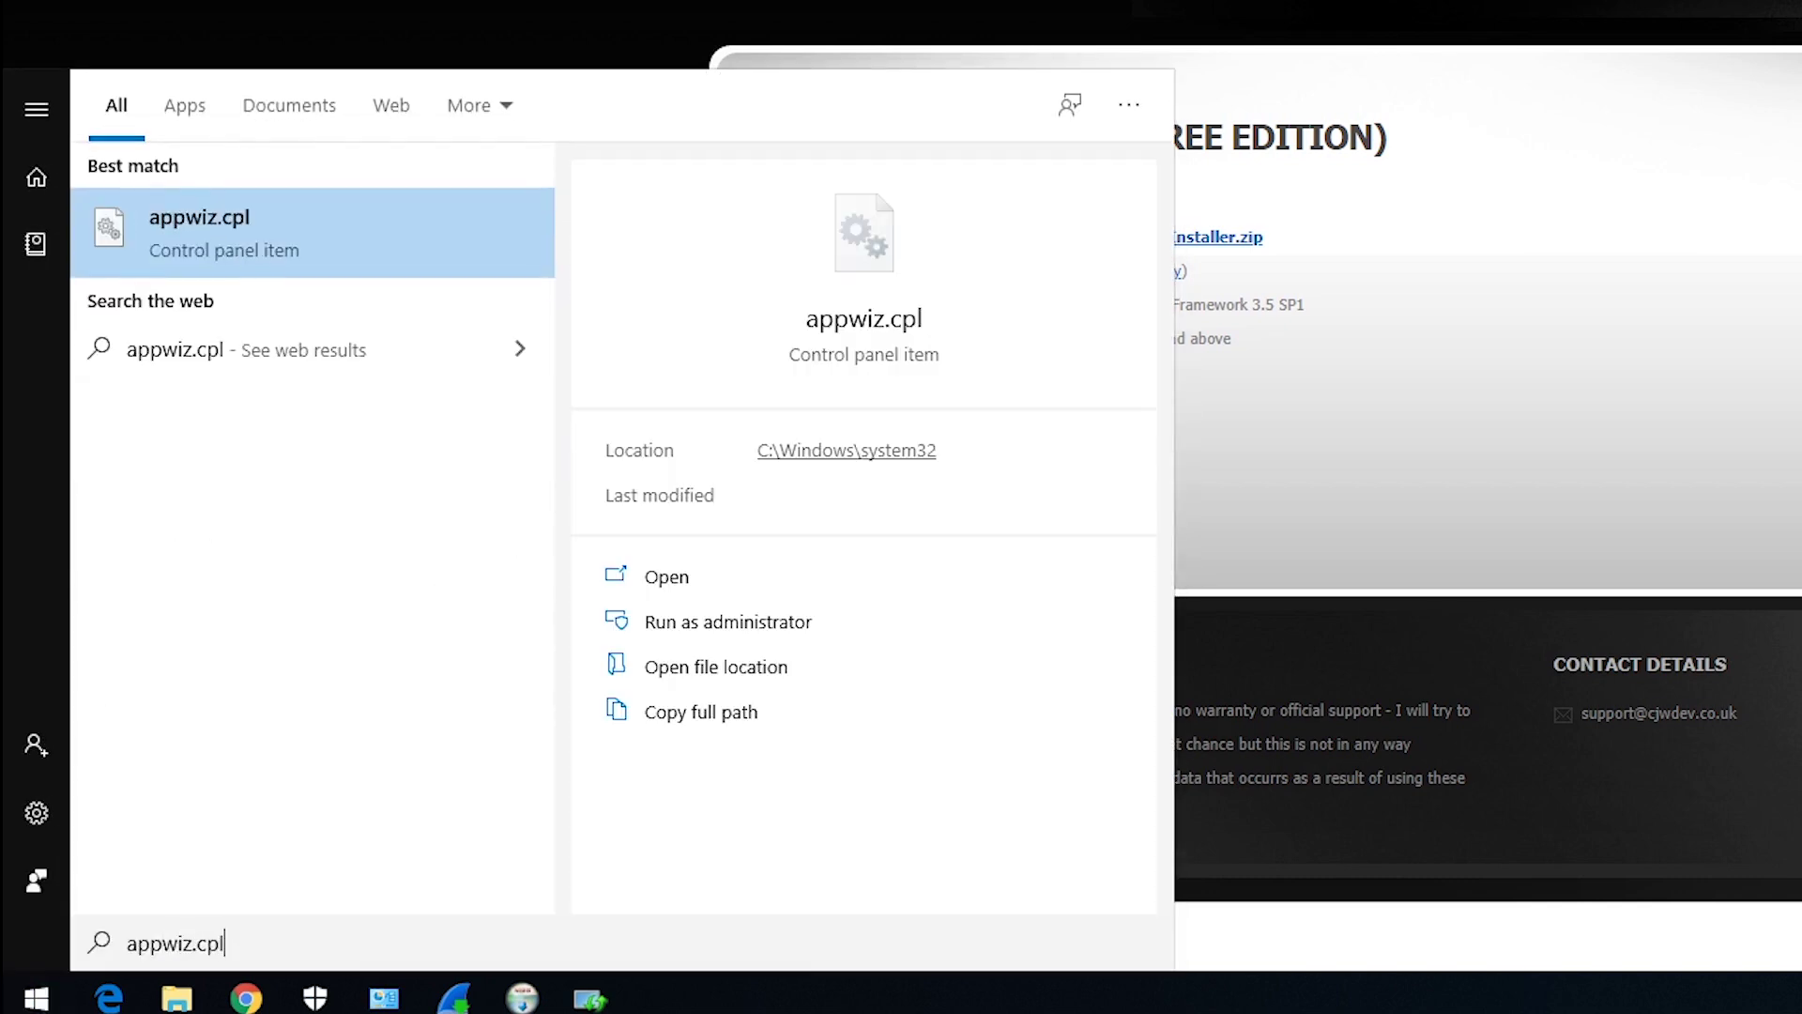
pyautogui.press('Return')
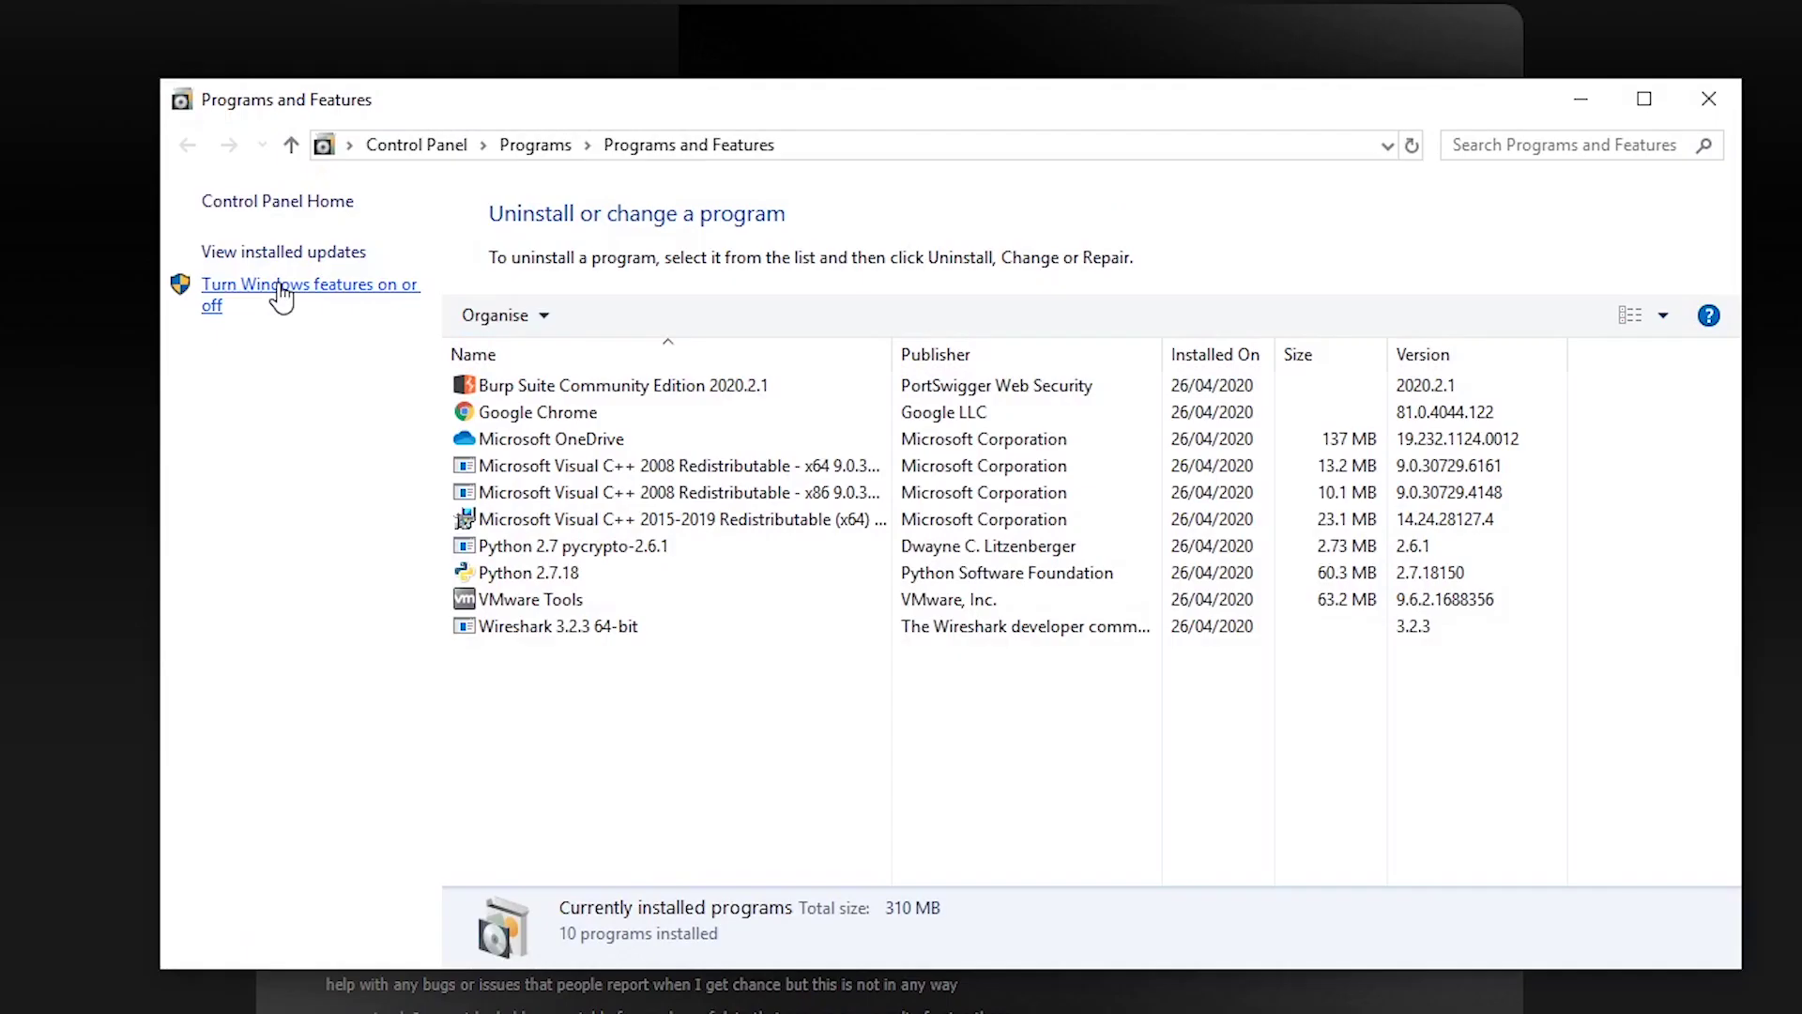
pyautogui.click(282, 297)
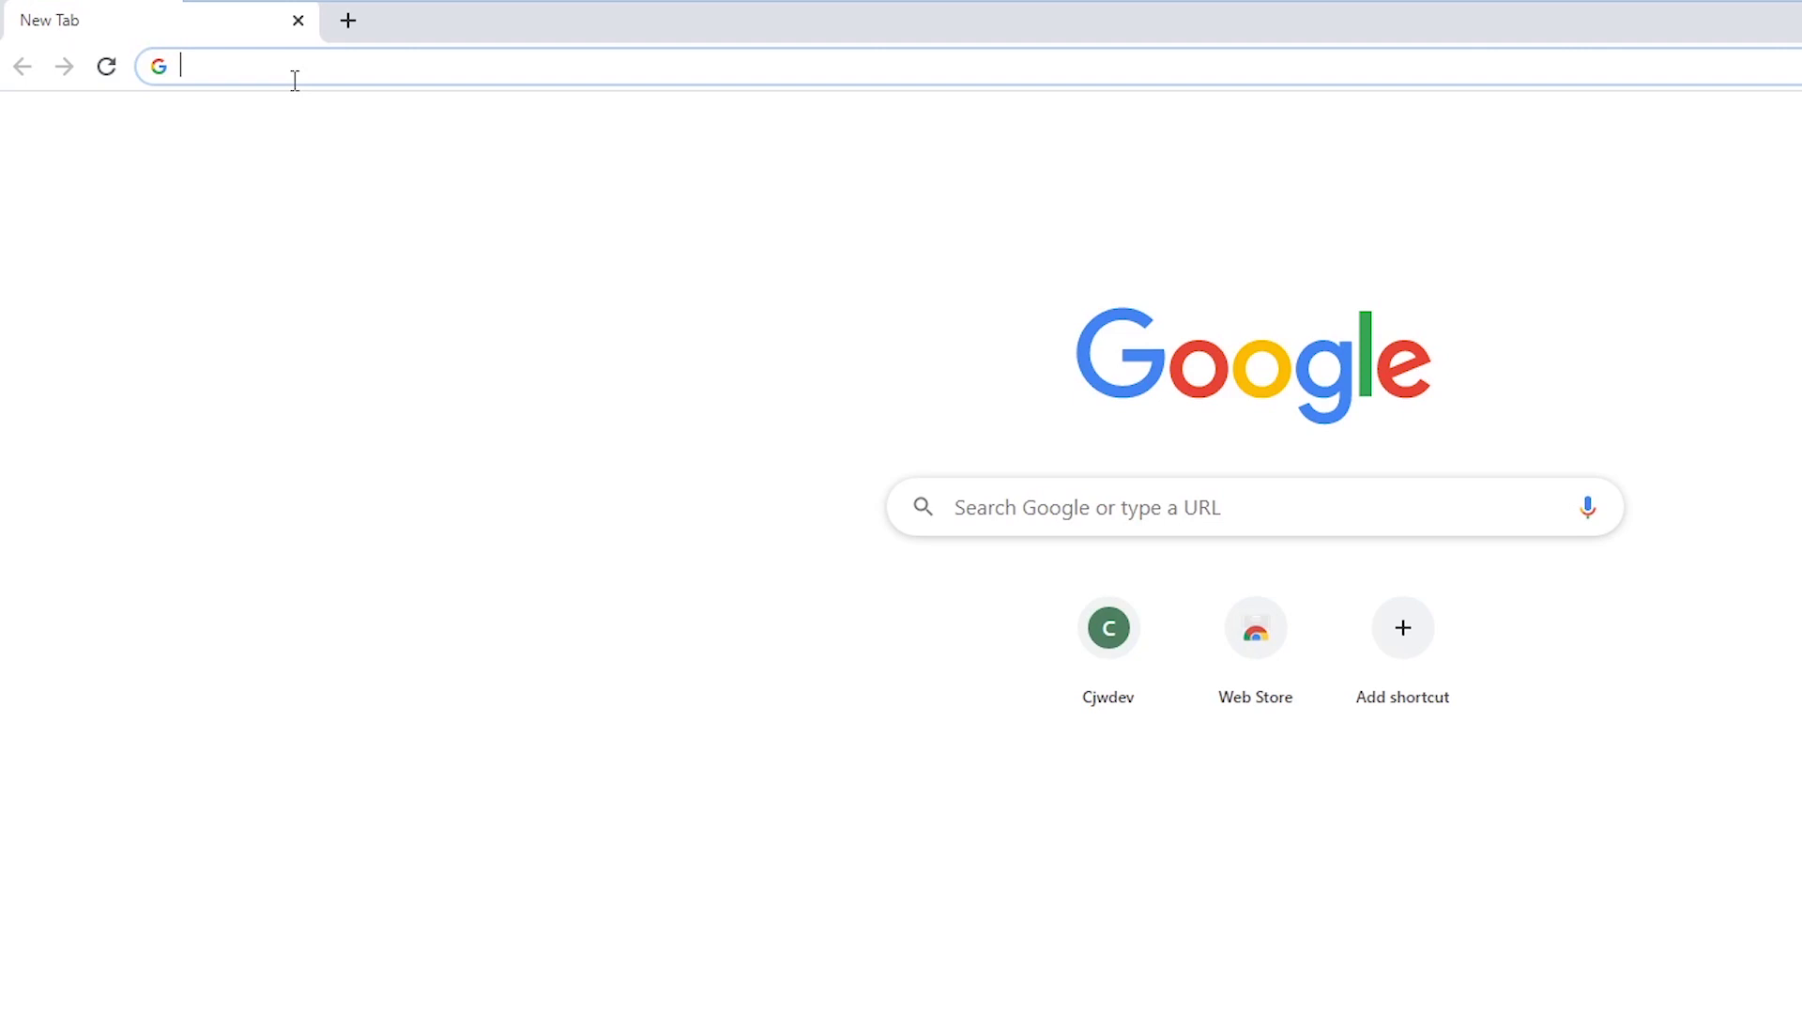
# Search the web for netcat for windows and open the netcat 1.11 for Win32/Win64 page.
pyautogui.write('net')
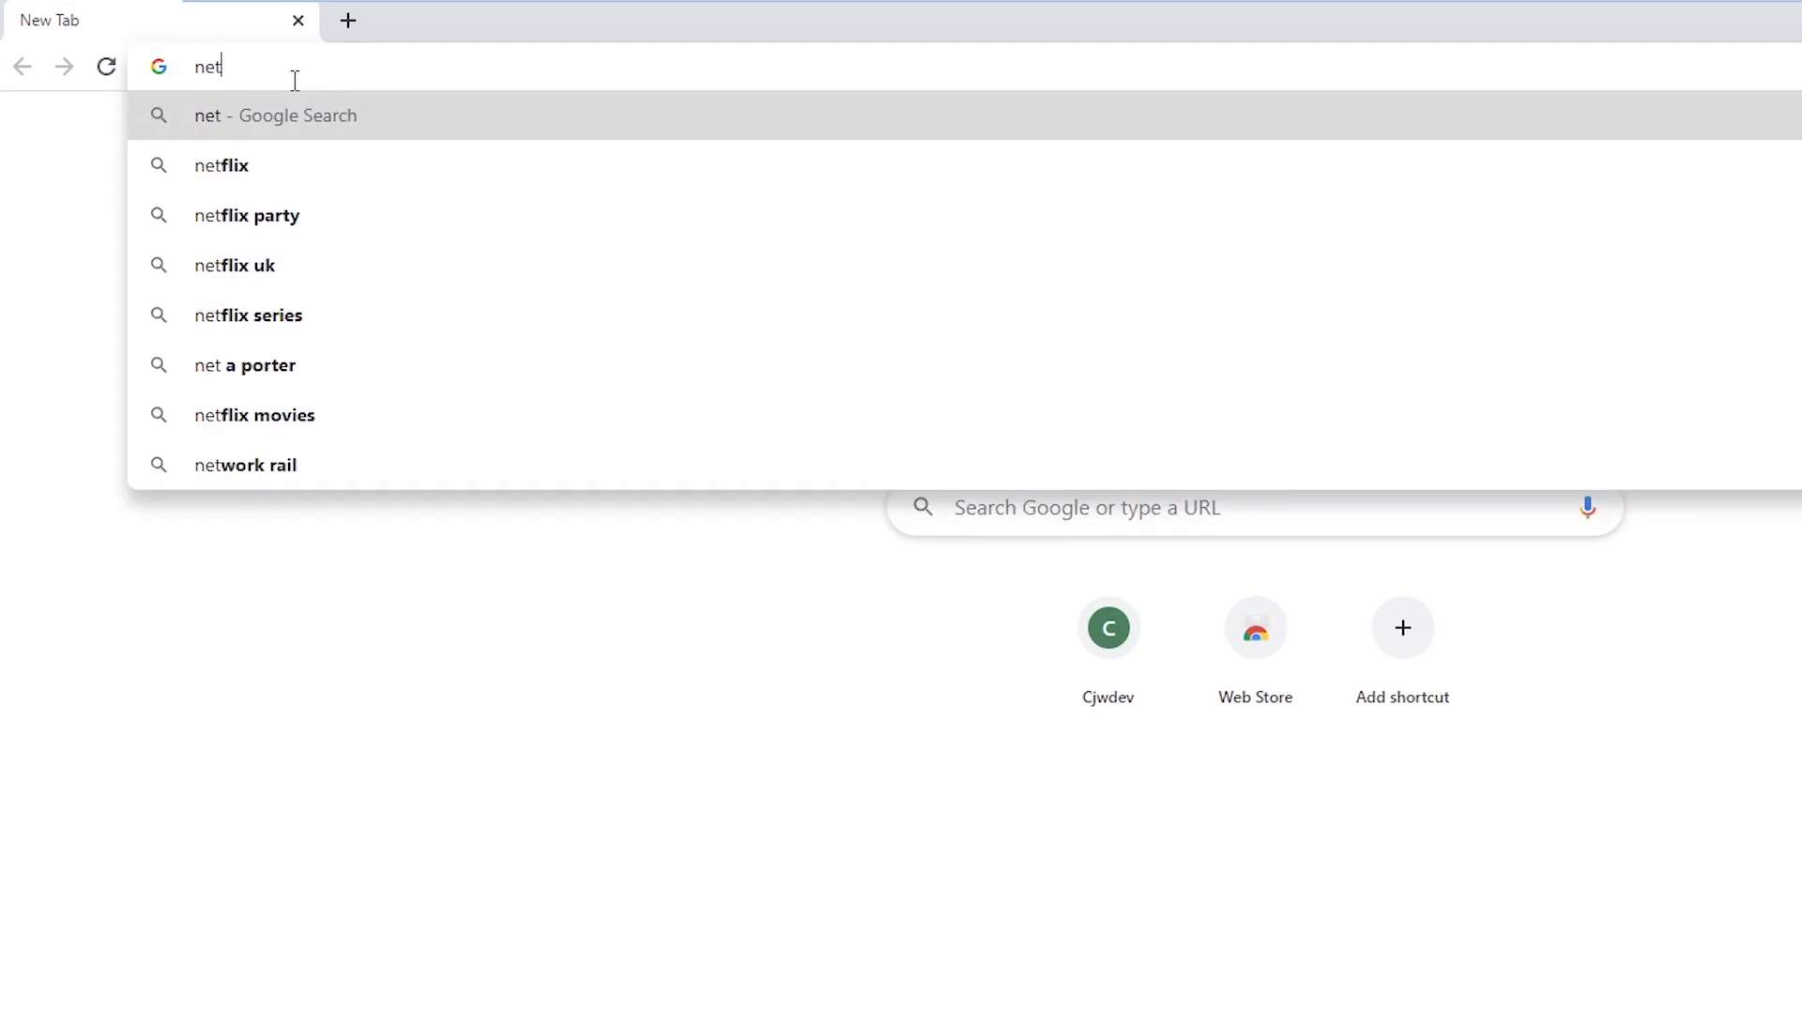
pyautogui.write('cat for windows')
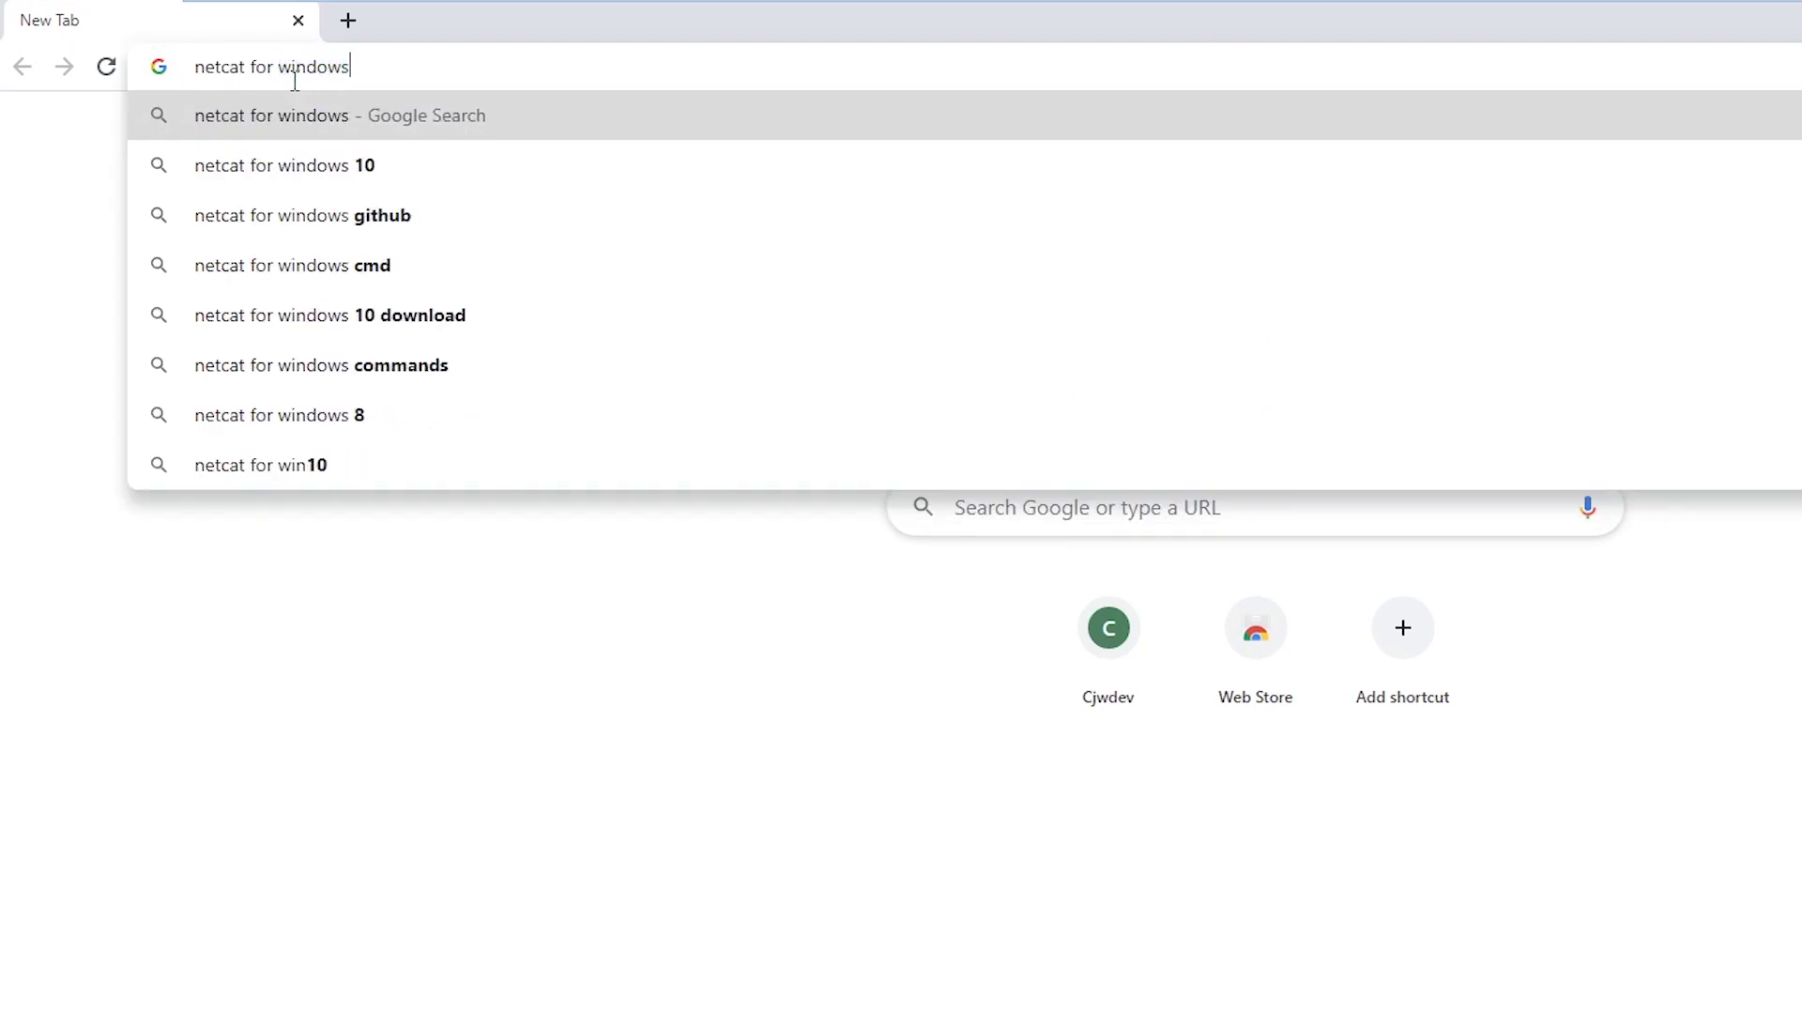
pyautogui.press('Return')
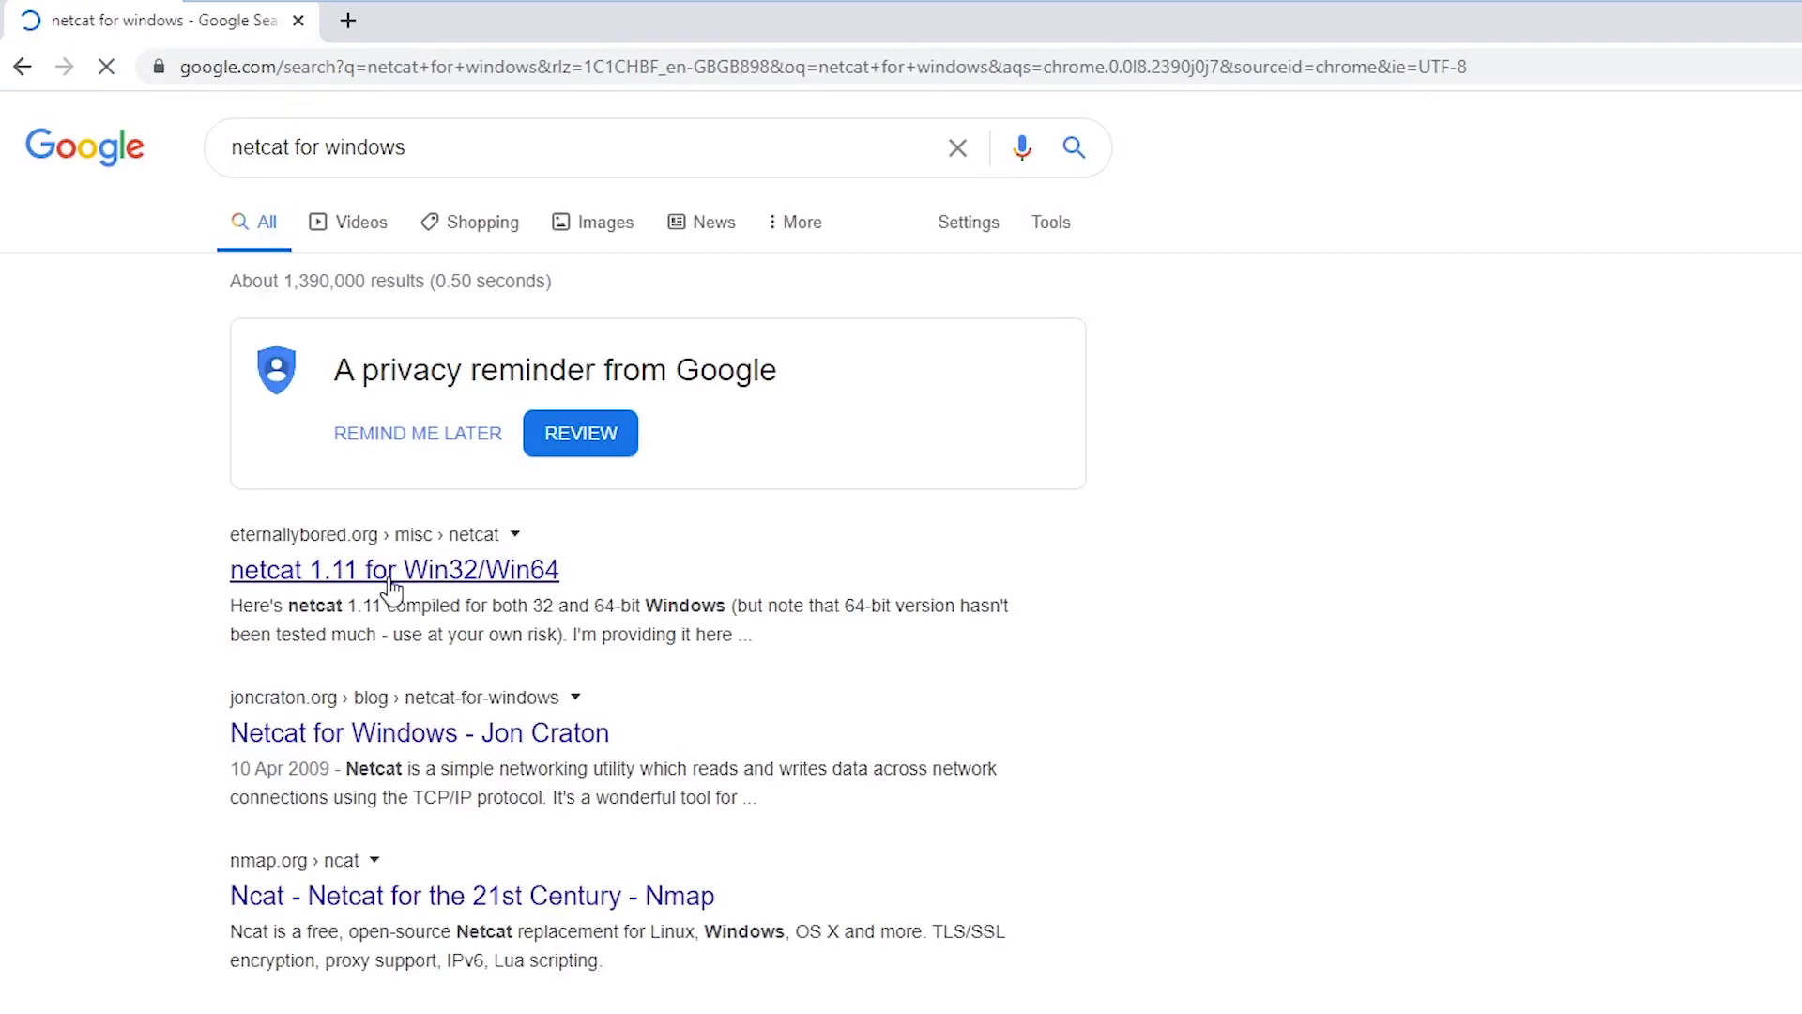
pyautogui.click(392, 590)
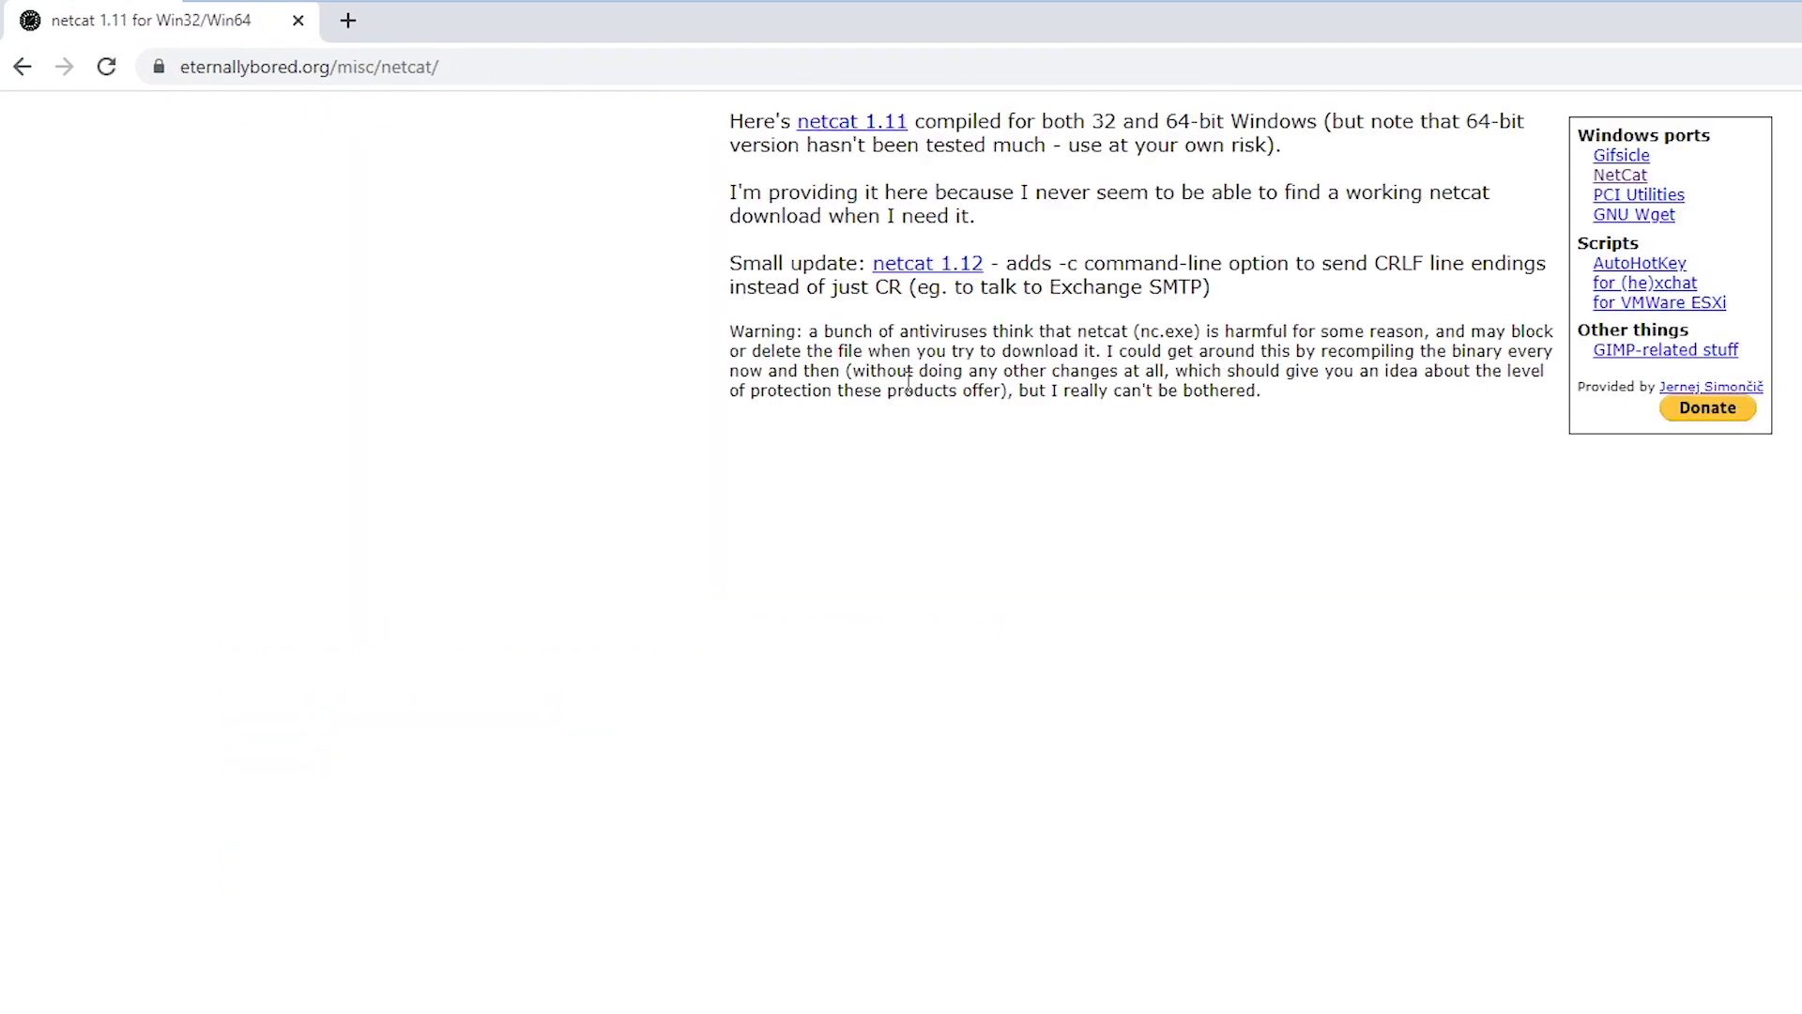
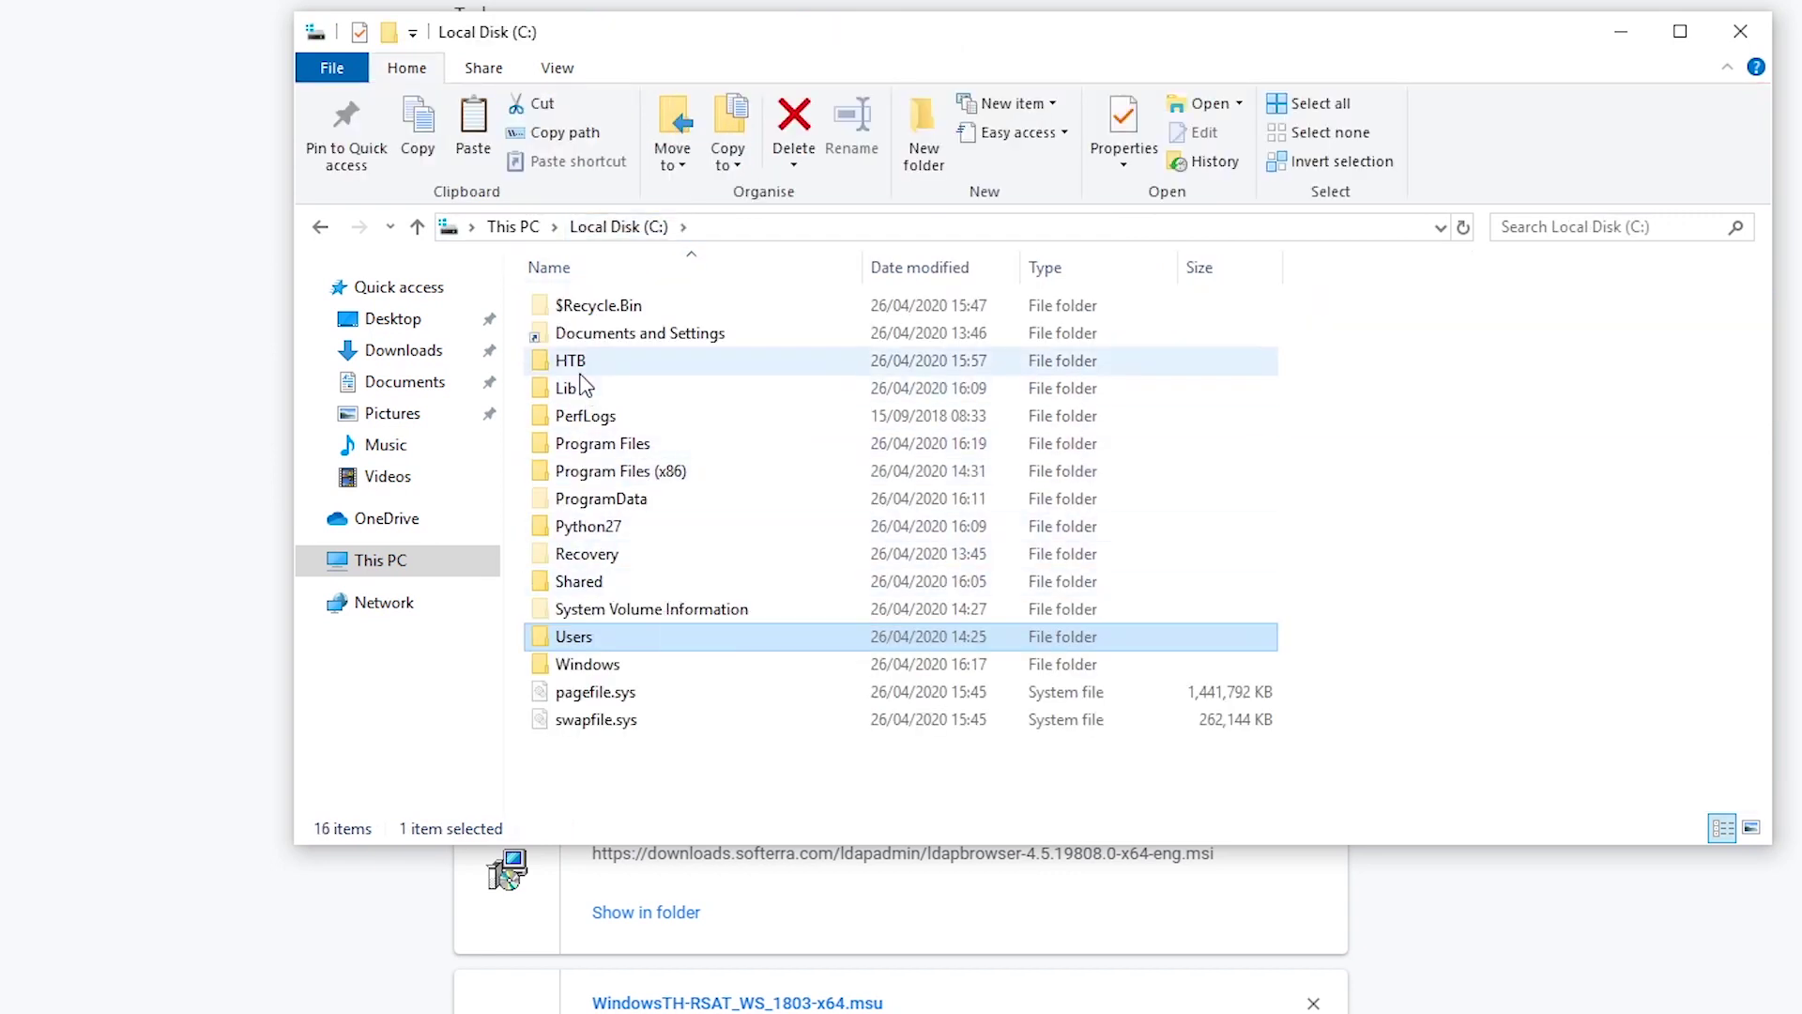
# Open the HTB folder on Local Disk (C:).
pyautogui.doubleClick(573, 361)
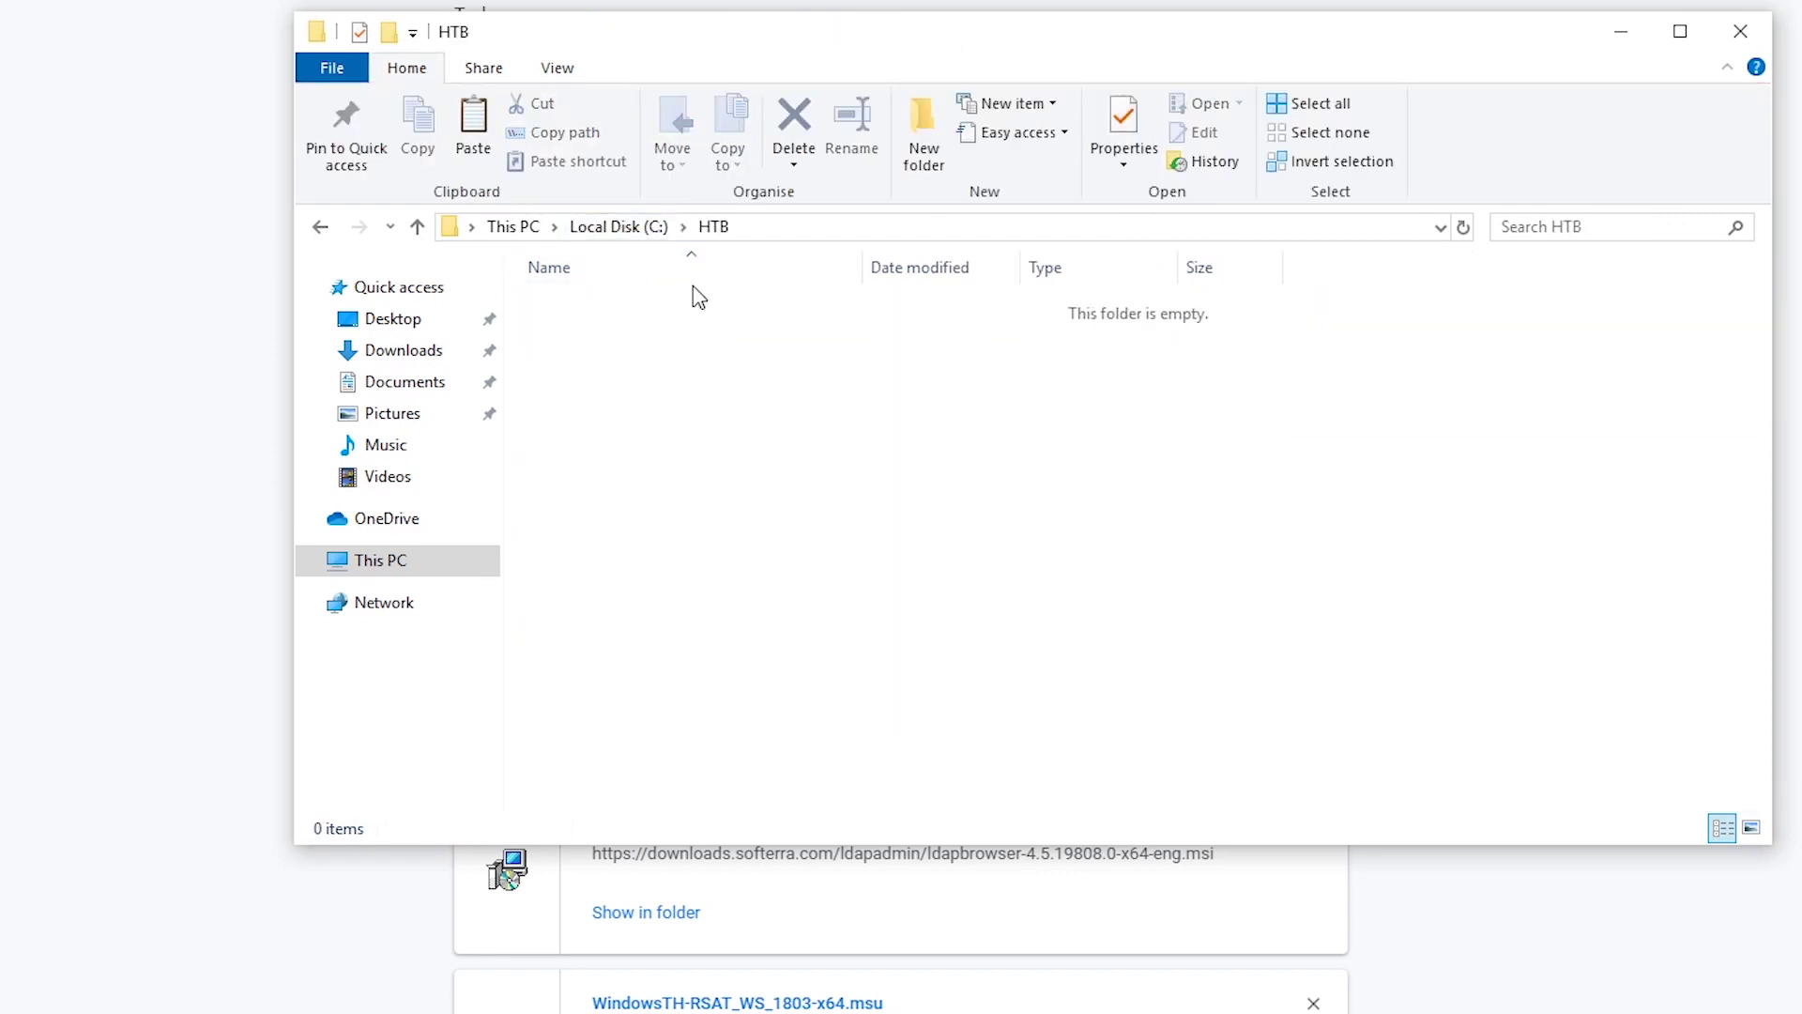
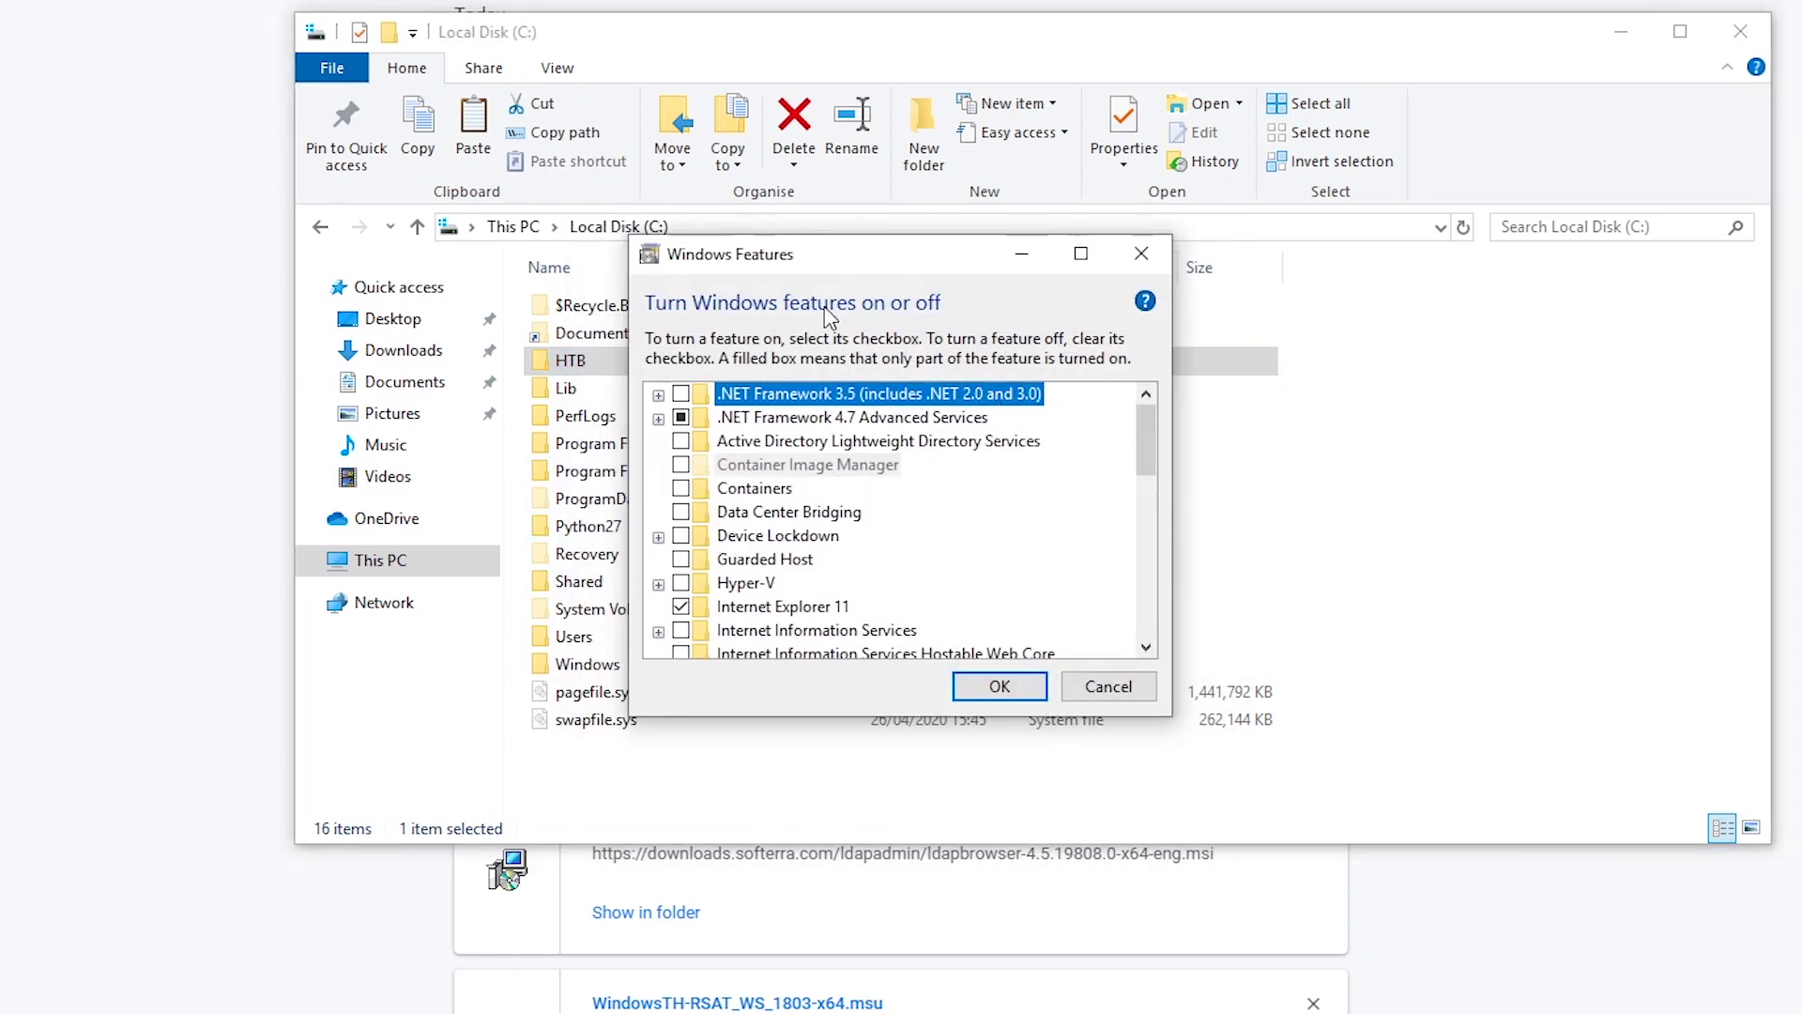
# Enable the Telnet Client and Client for NFS Windows features, apply the changes and move the progress window aside.
pyautogui.moveTo(1147, 434); pyautogui.dragTo(1144, 532)
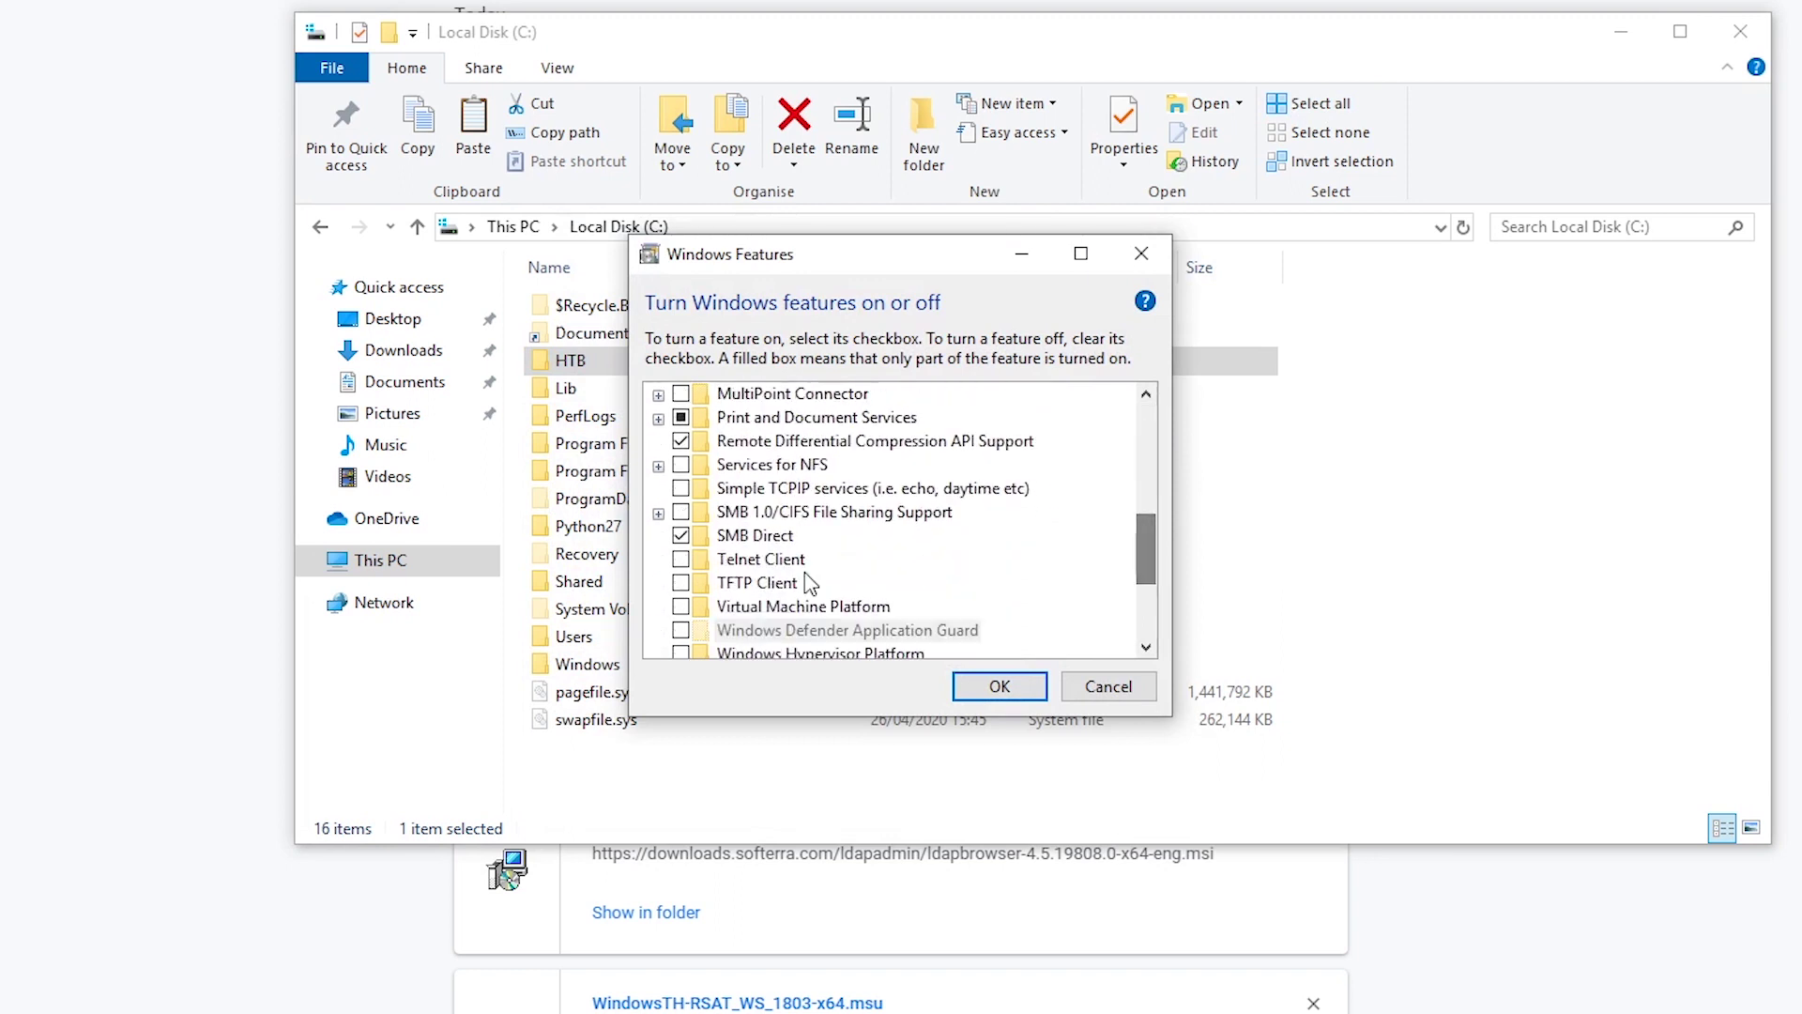
pyautogui.click(682, 558)
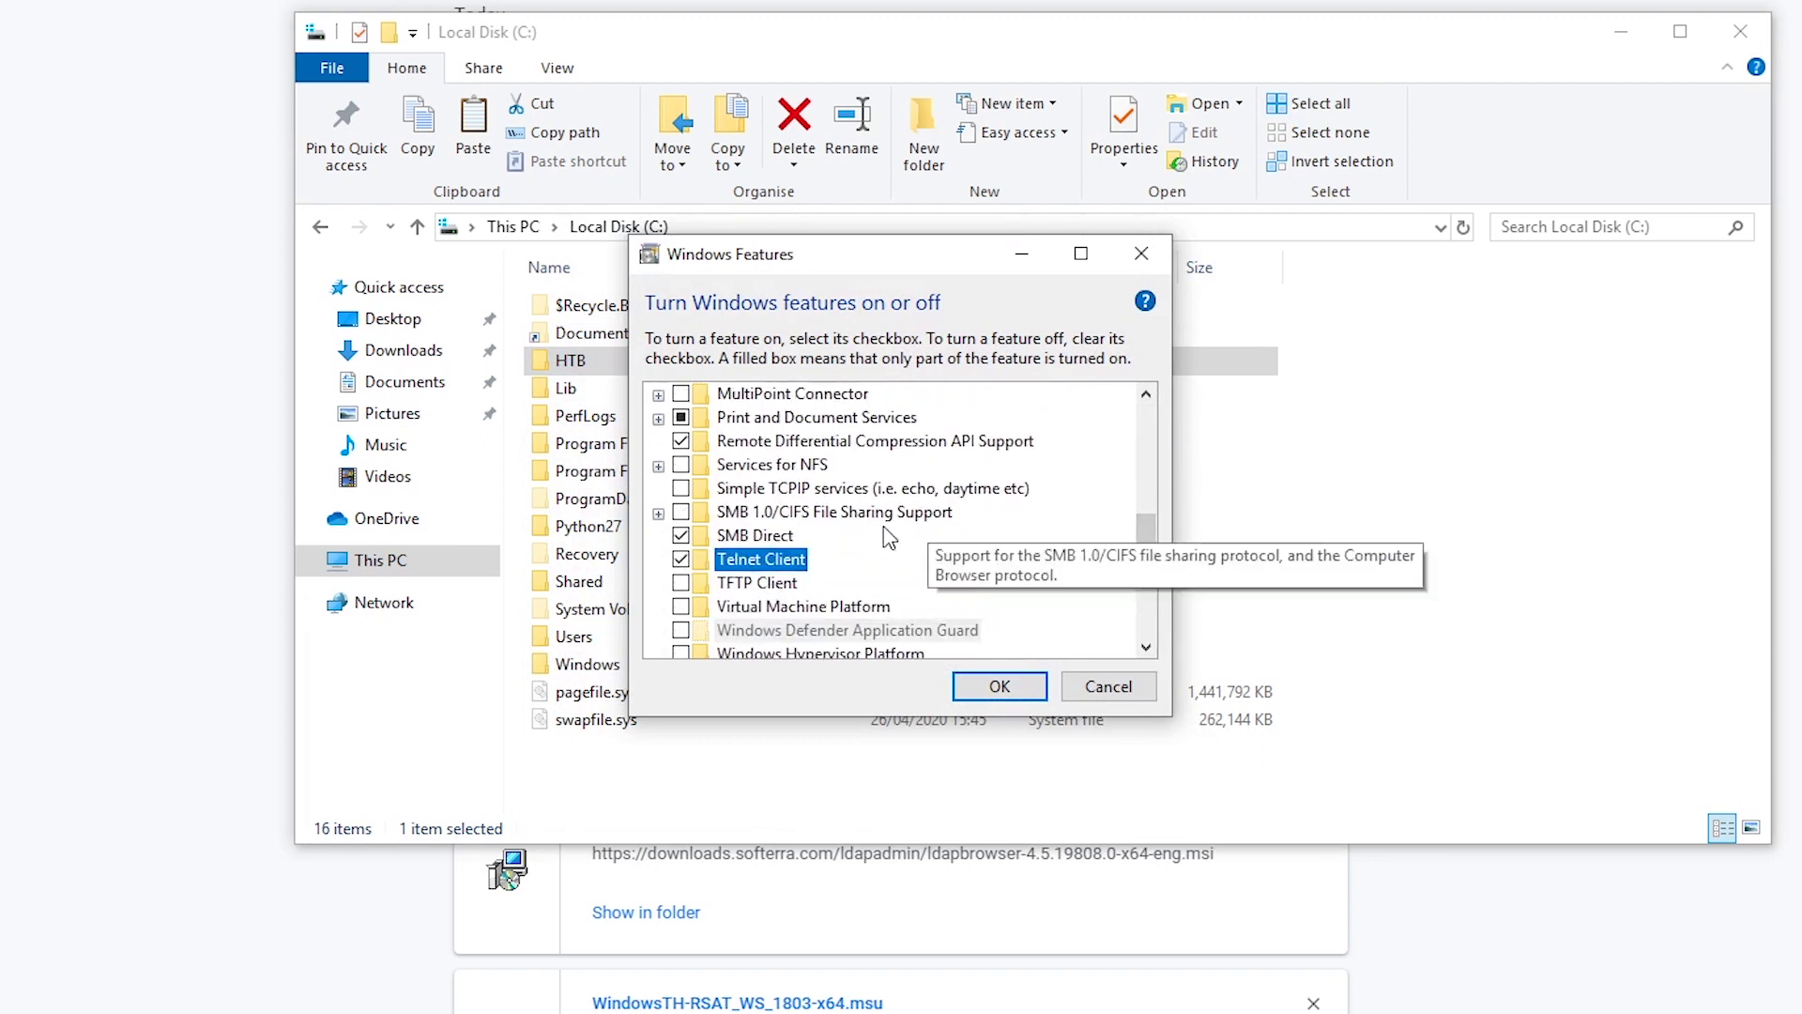
pyautogui.click(658, 465)
pyautogui.click(706, 511)
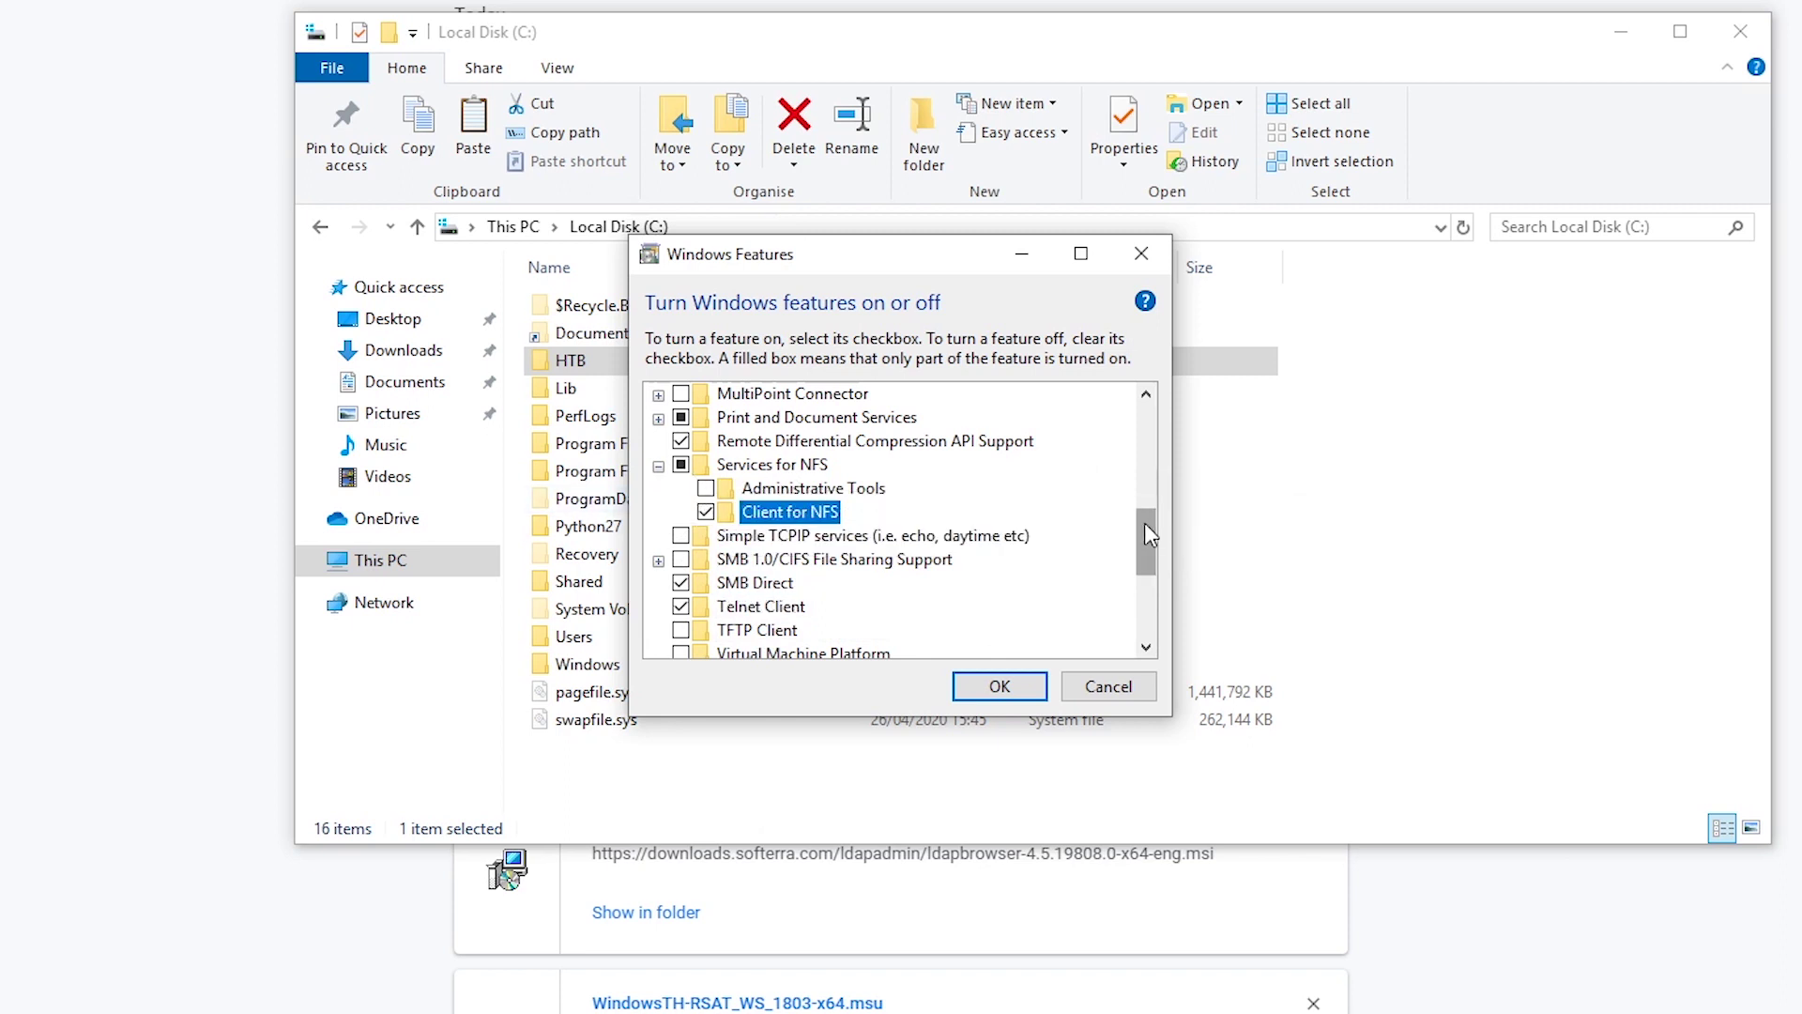
pyautogui.moveTo(1146, 522); pyautogui.dragTo(1137, 584)
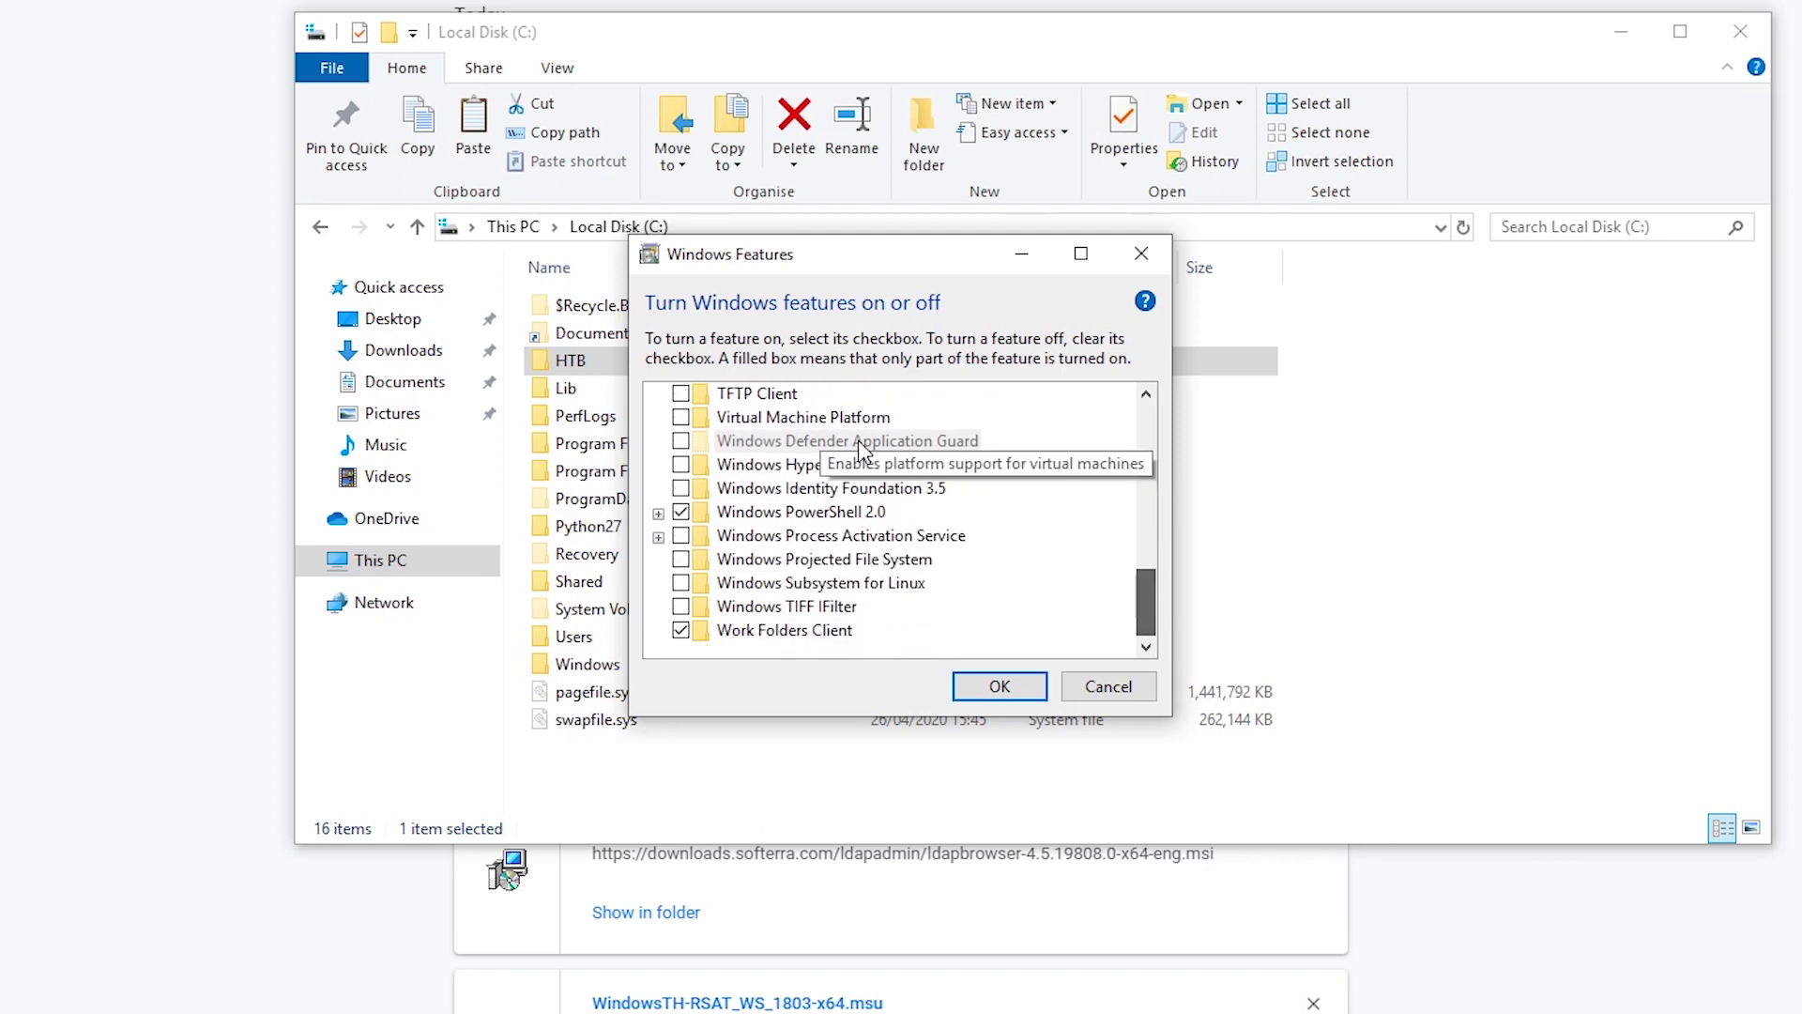
pyautogui.click(1000, 686)
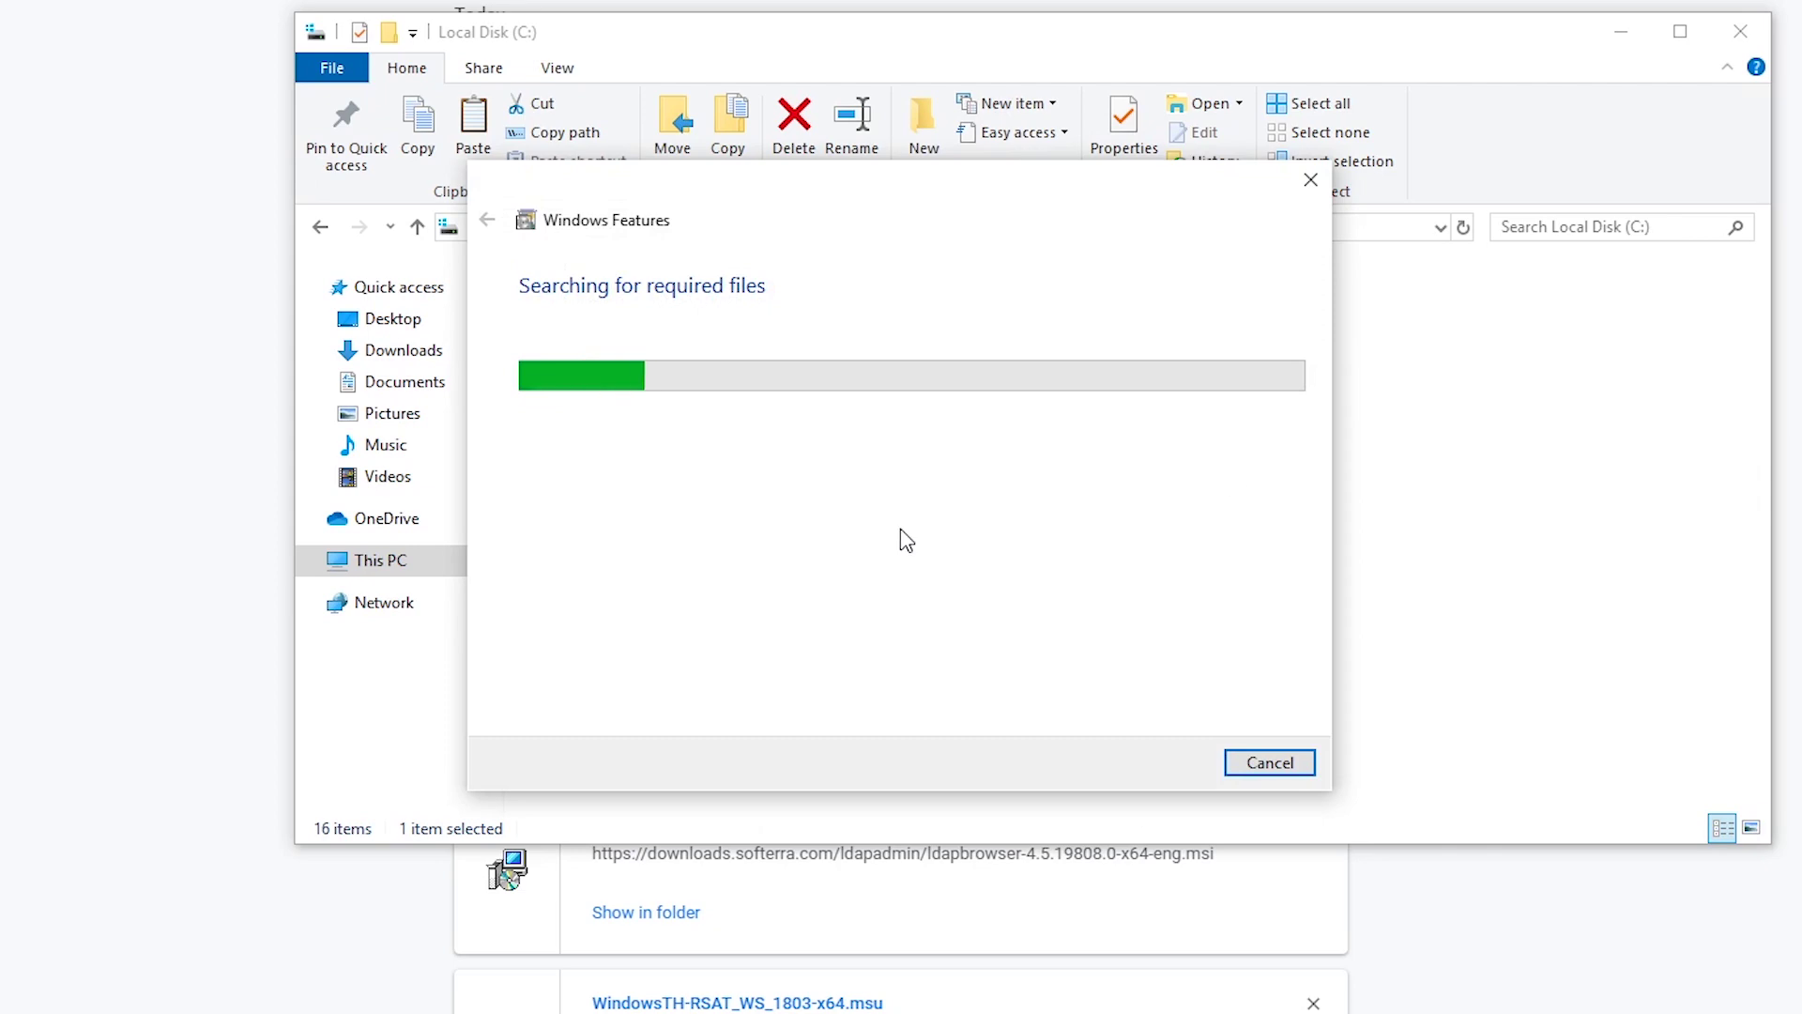
pyautogui.moveTo(921, 234); pyautogui.dragTo(1329, 74)
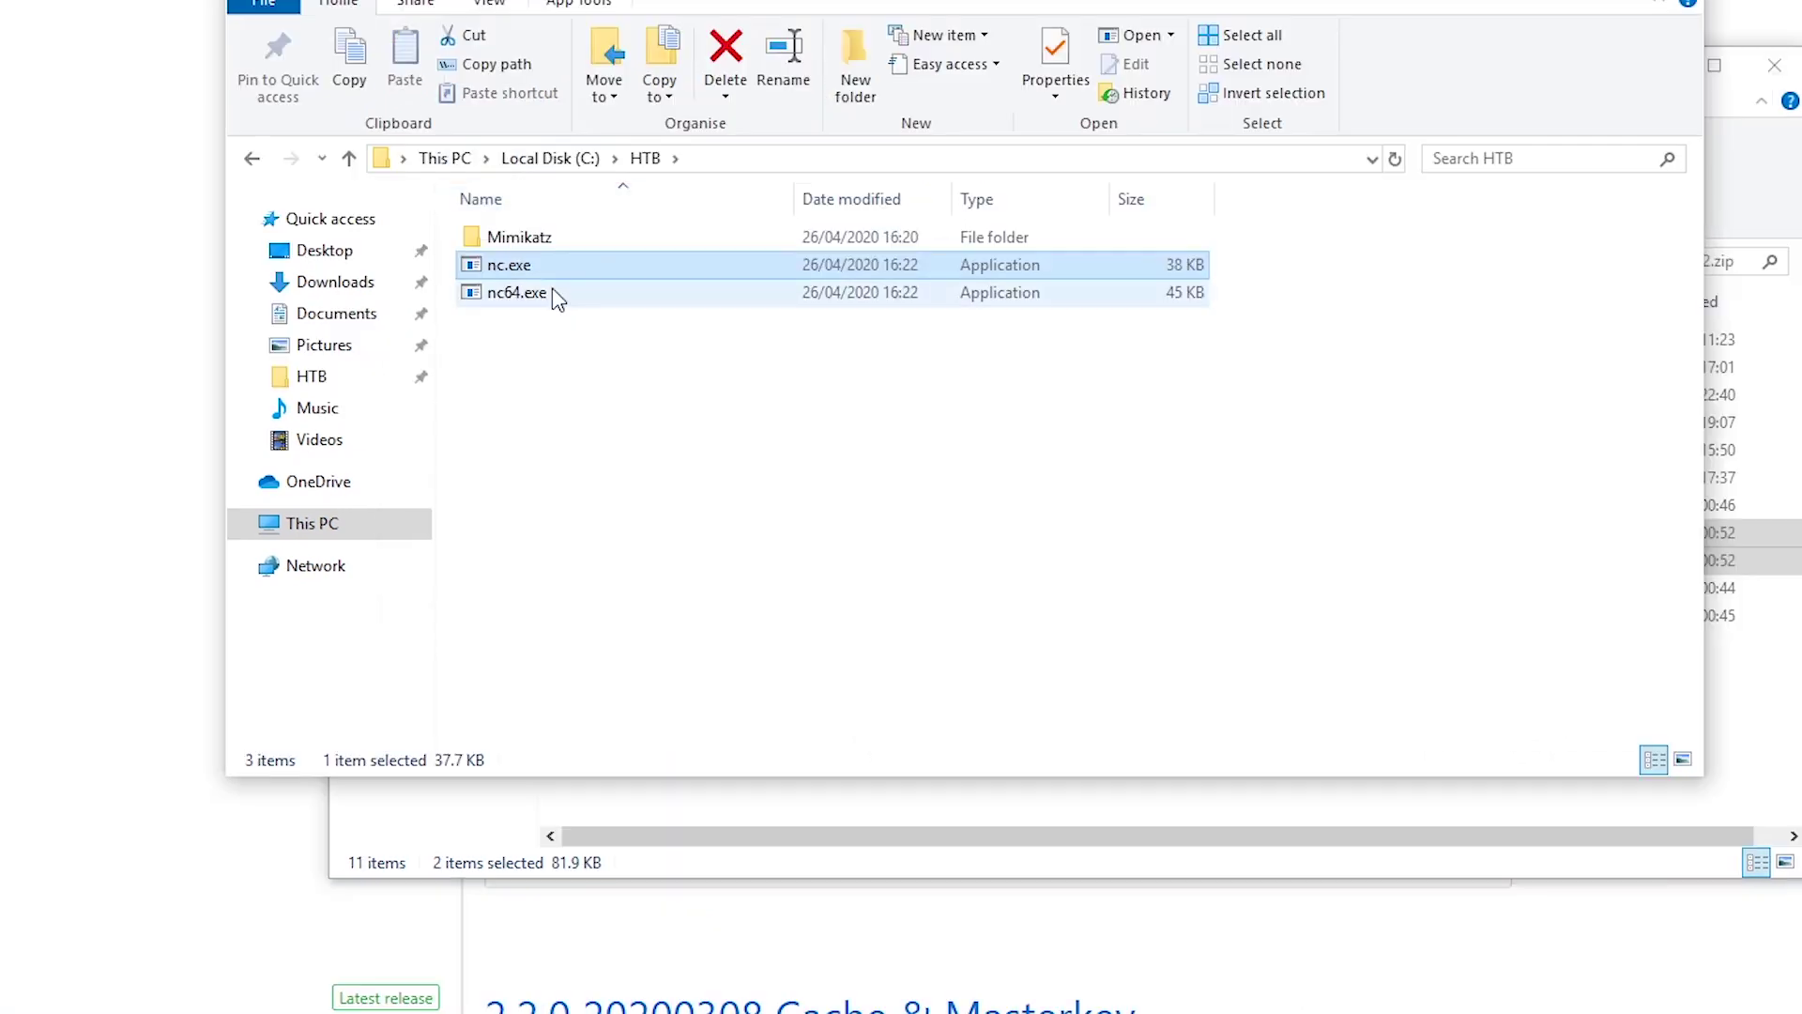
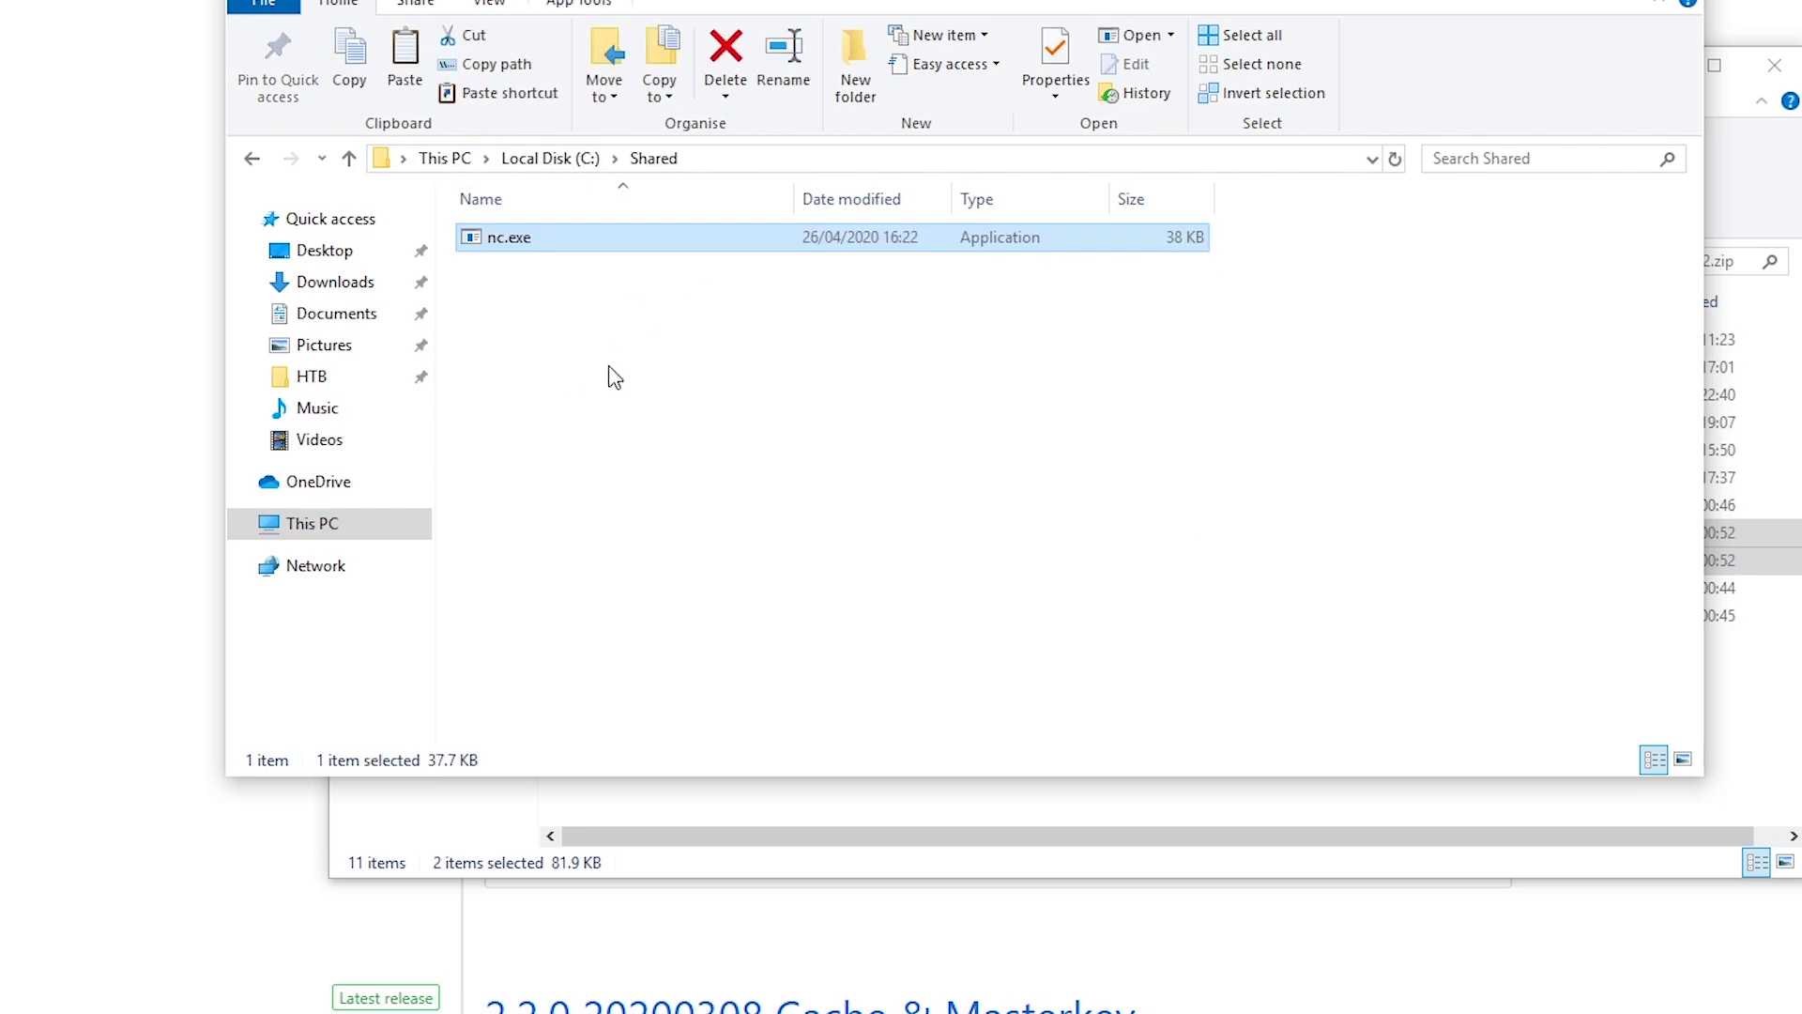
# Go back to Local Disk (C:) and create a new folder inside the HTB folder.
pyautogui.click(547, 158)
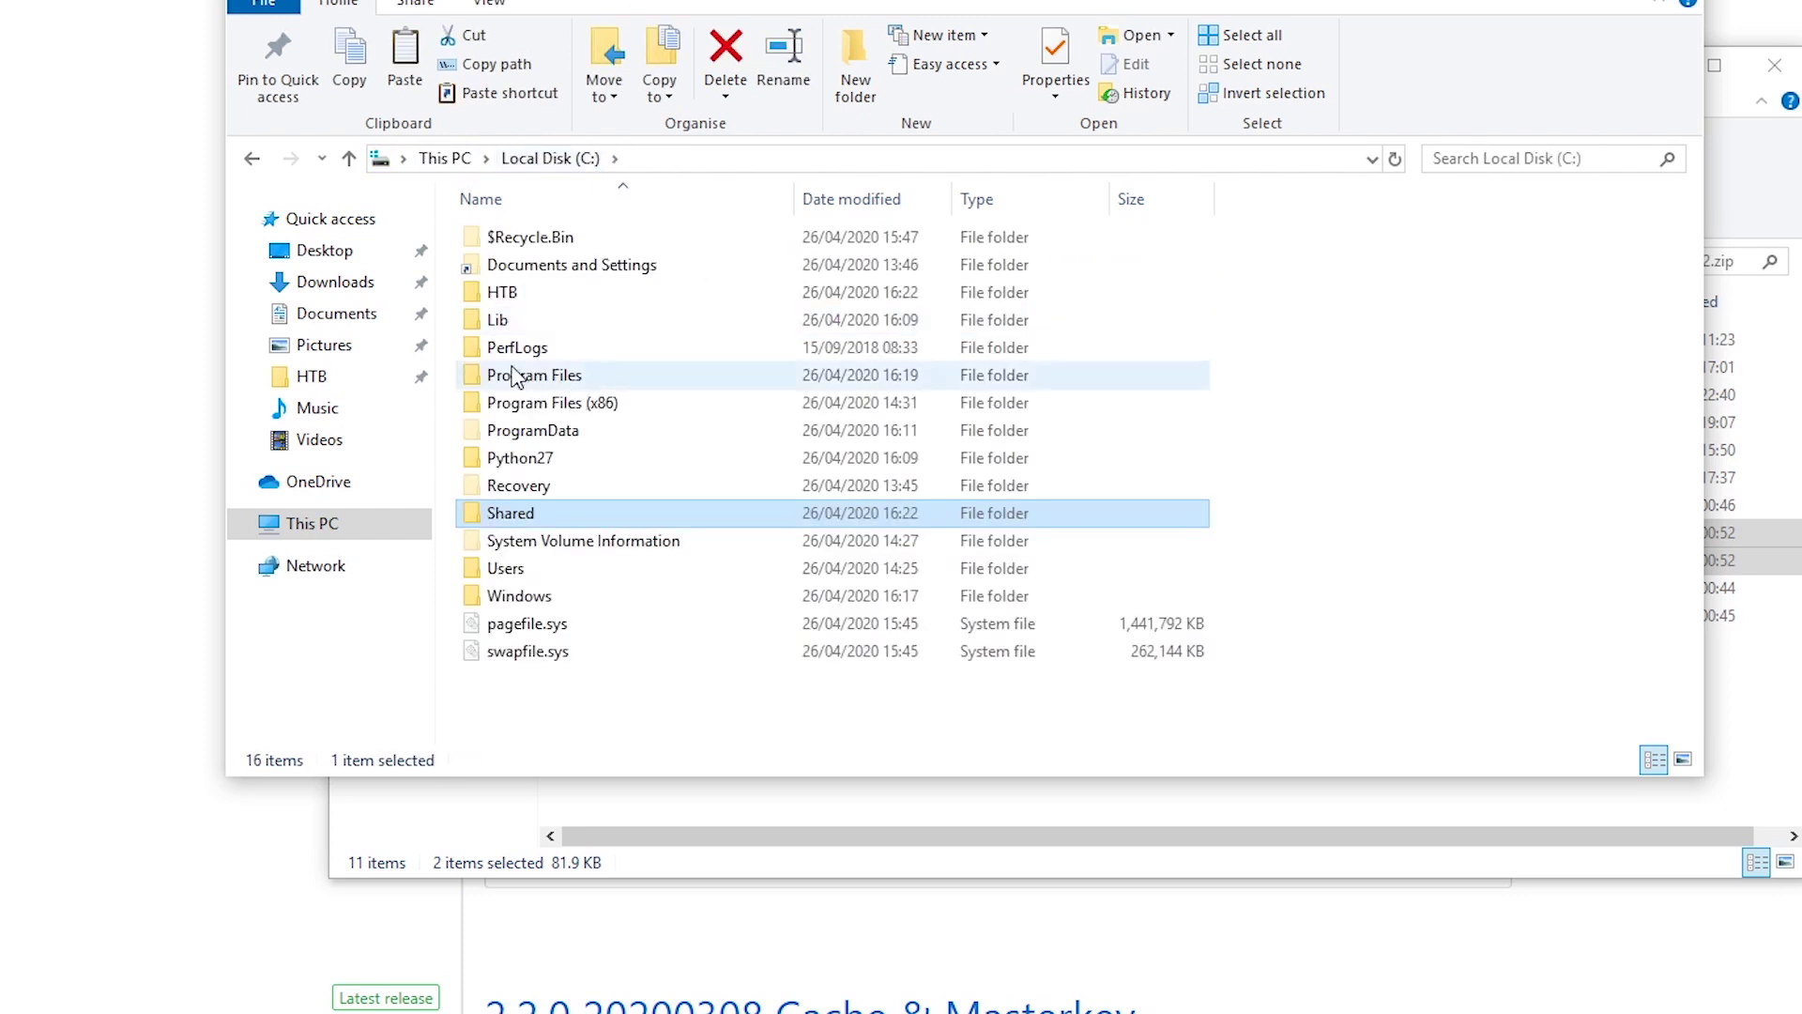
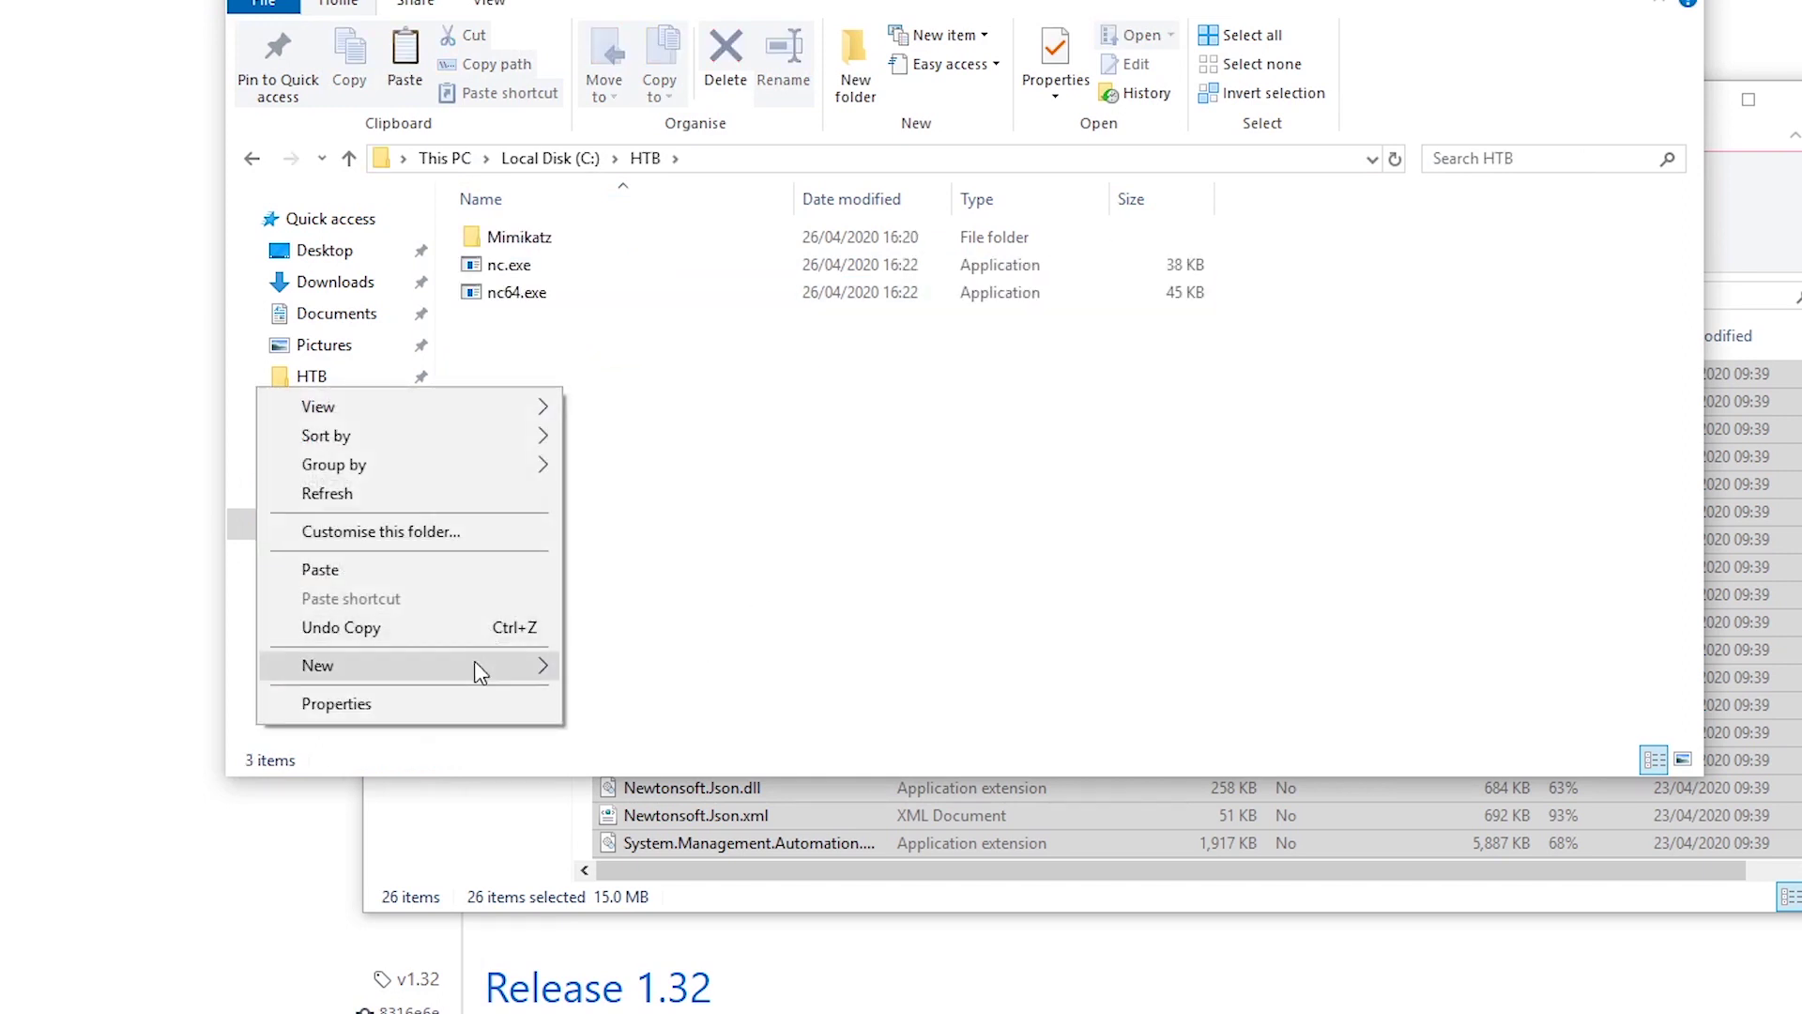
pyautogui.moveTo(479, 672)
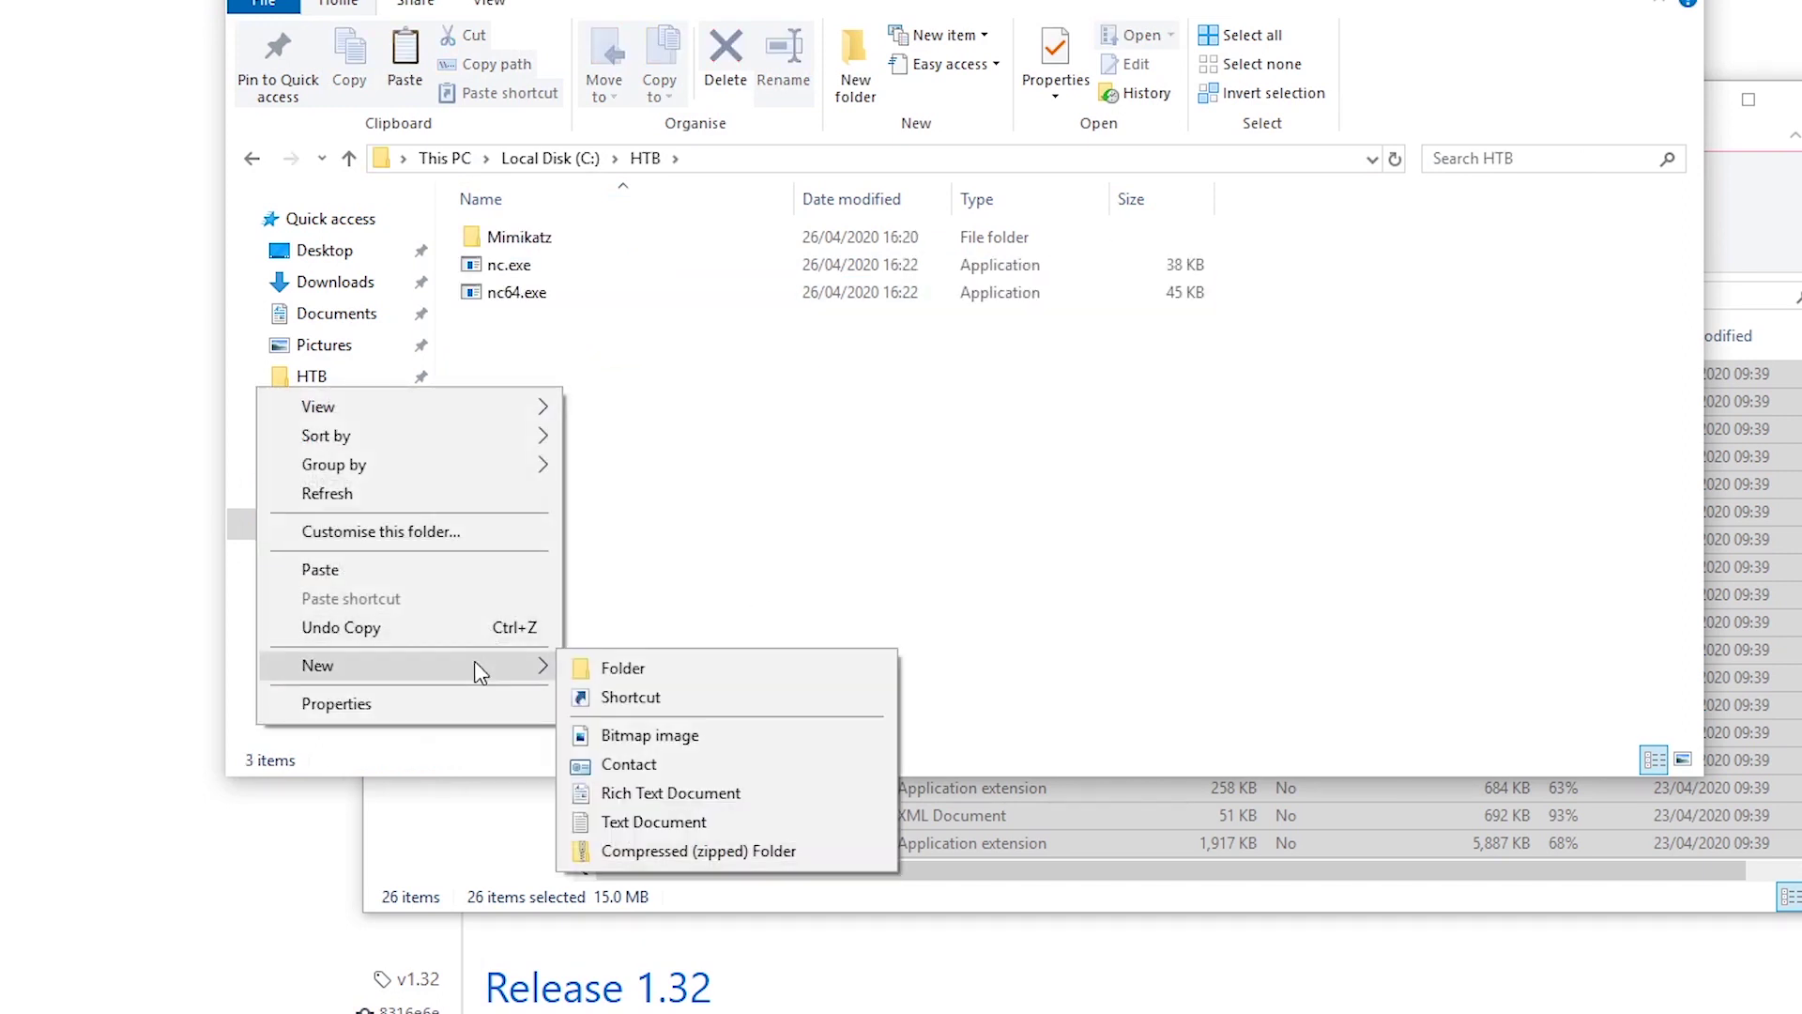
pyautogui.click(667, 669)
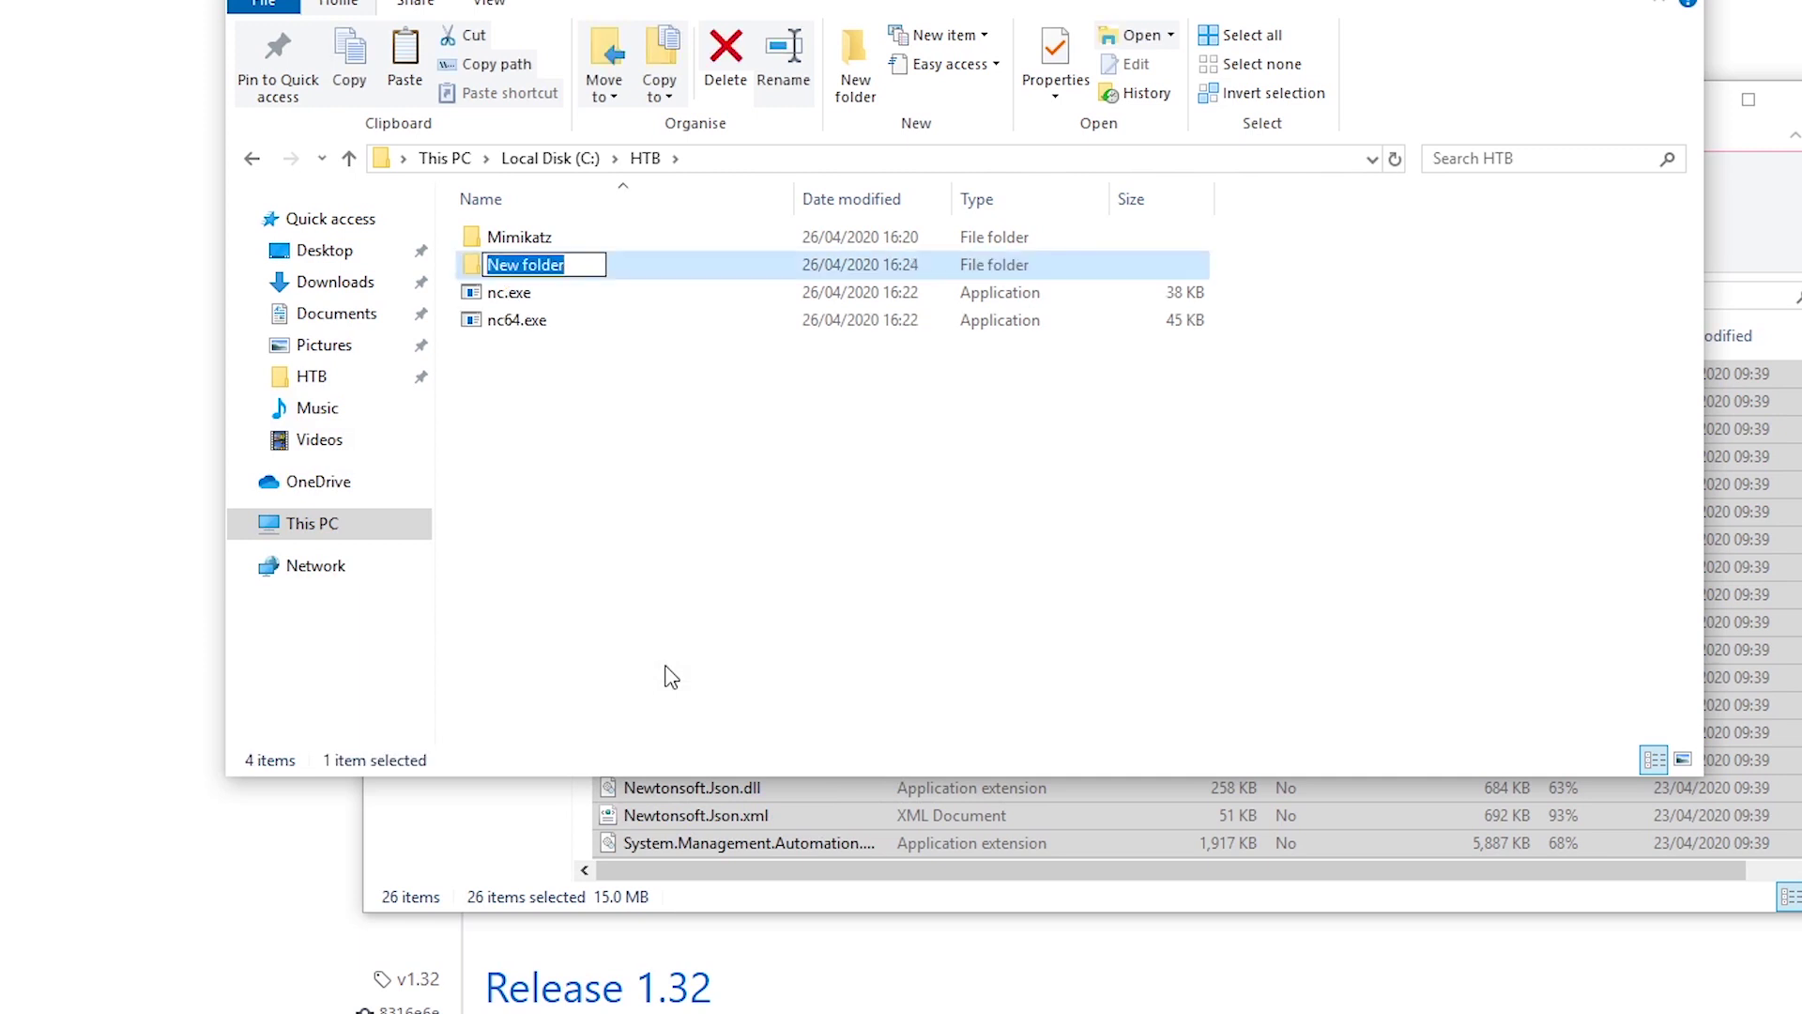
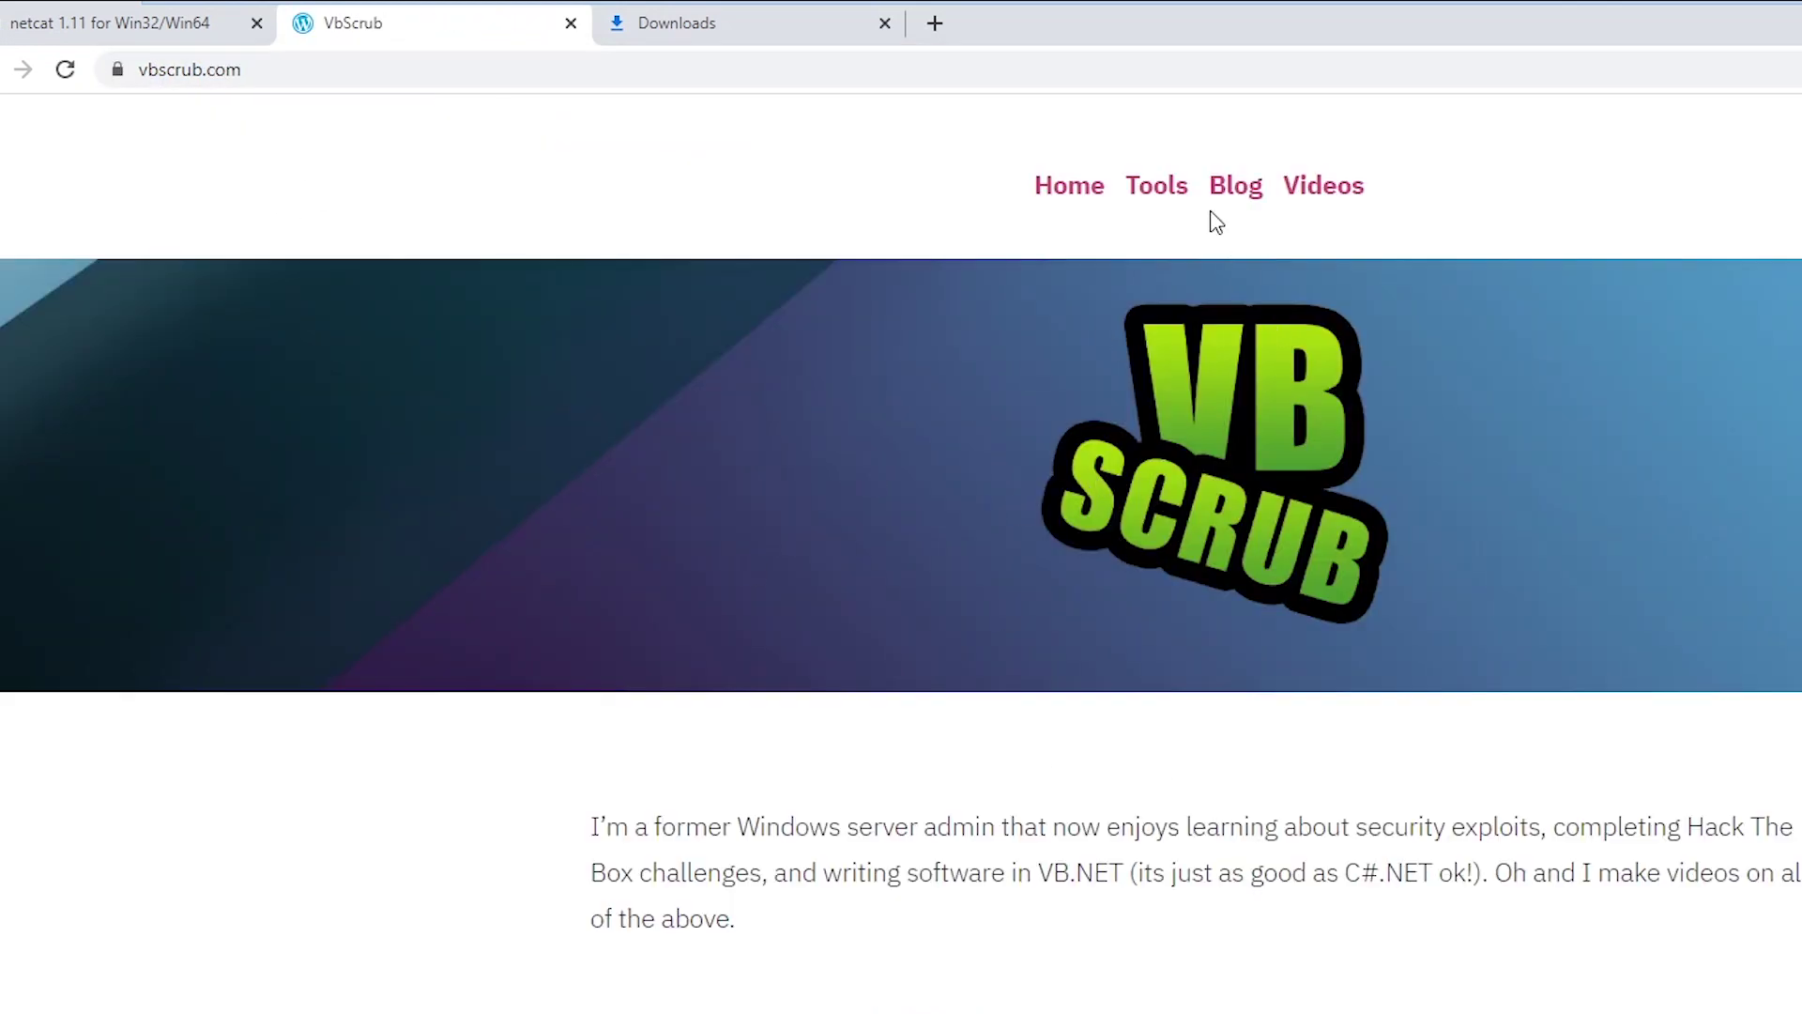
# Open the Tools page of vbscrub.com and go to the VbRev release page.
pyautogui.click(1156, 185)
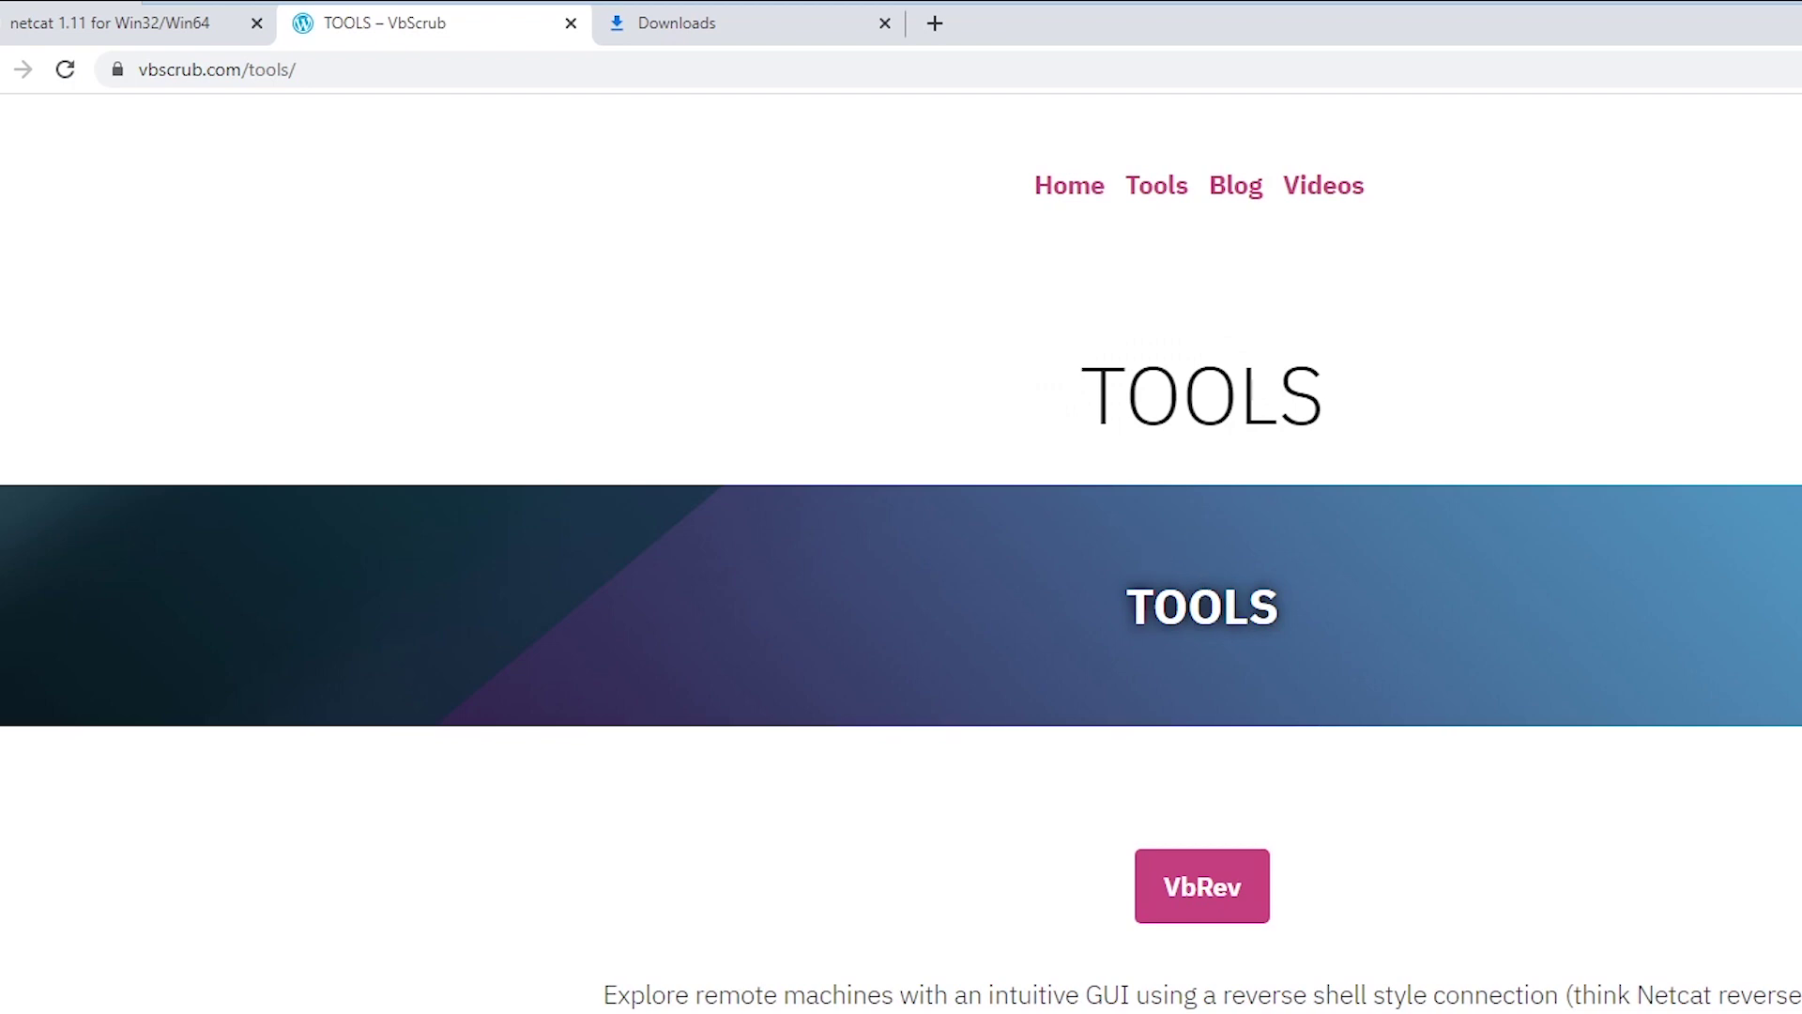
pyautogui.moveTo(1121, 369); pyautogui.dragTo(1272, 404)
pyautogui.click(1209, 394)
pyautogui.doubleClick(1230, 396)
pyautogui.click(1185, 507)
pyautogui.scroll(-5, 1209, 670)
pyautogui.click(1203, 370)
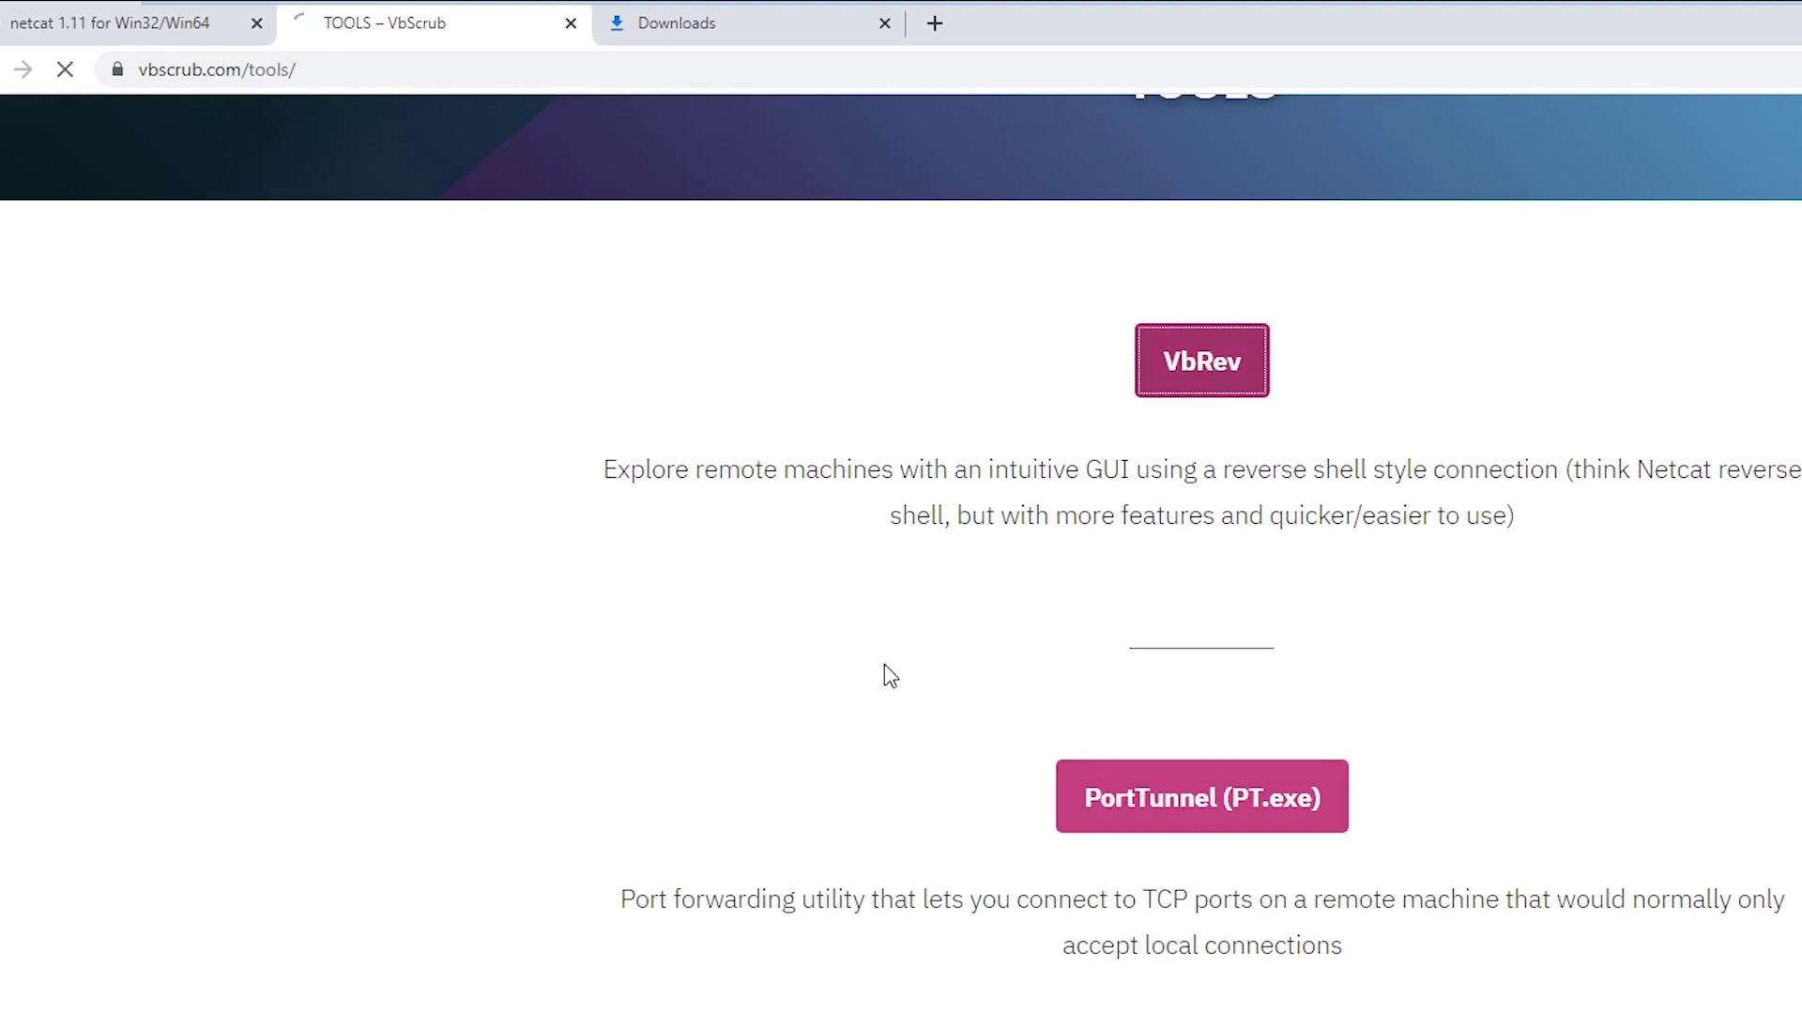
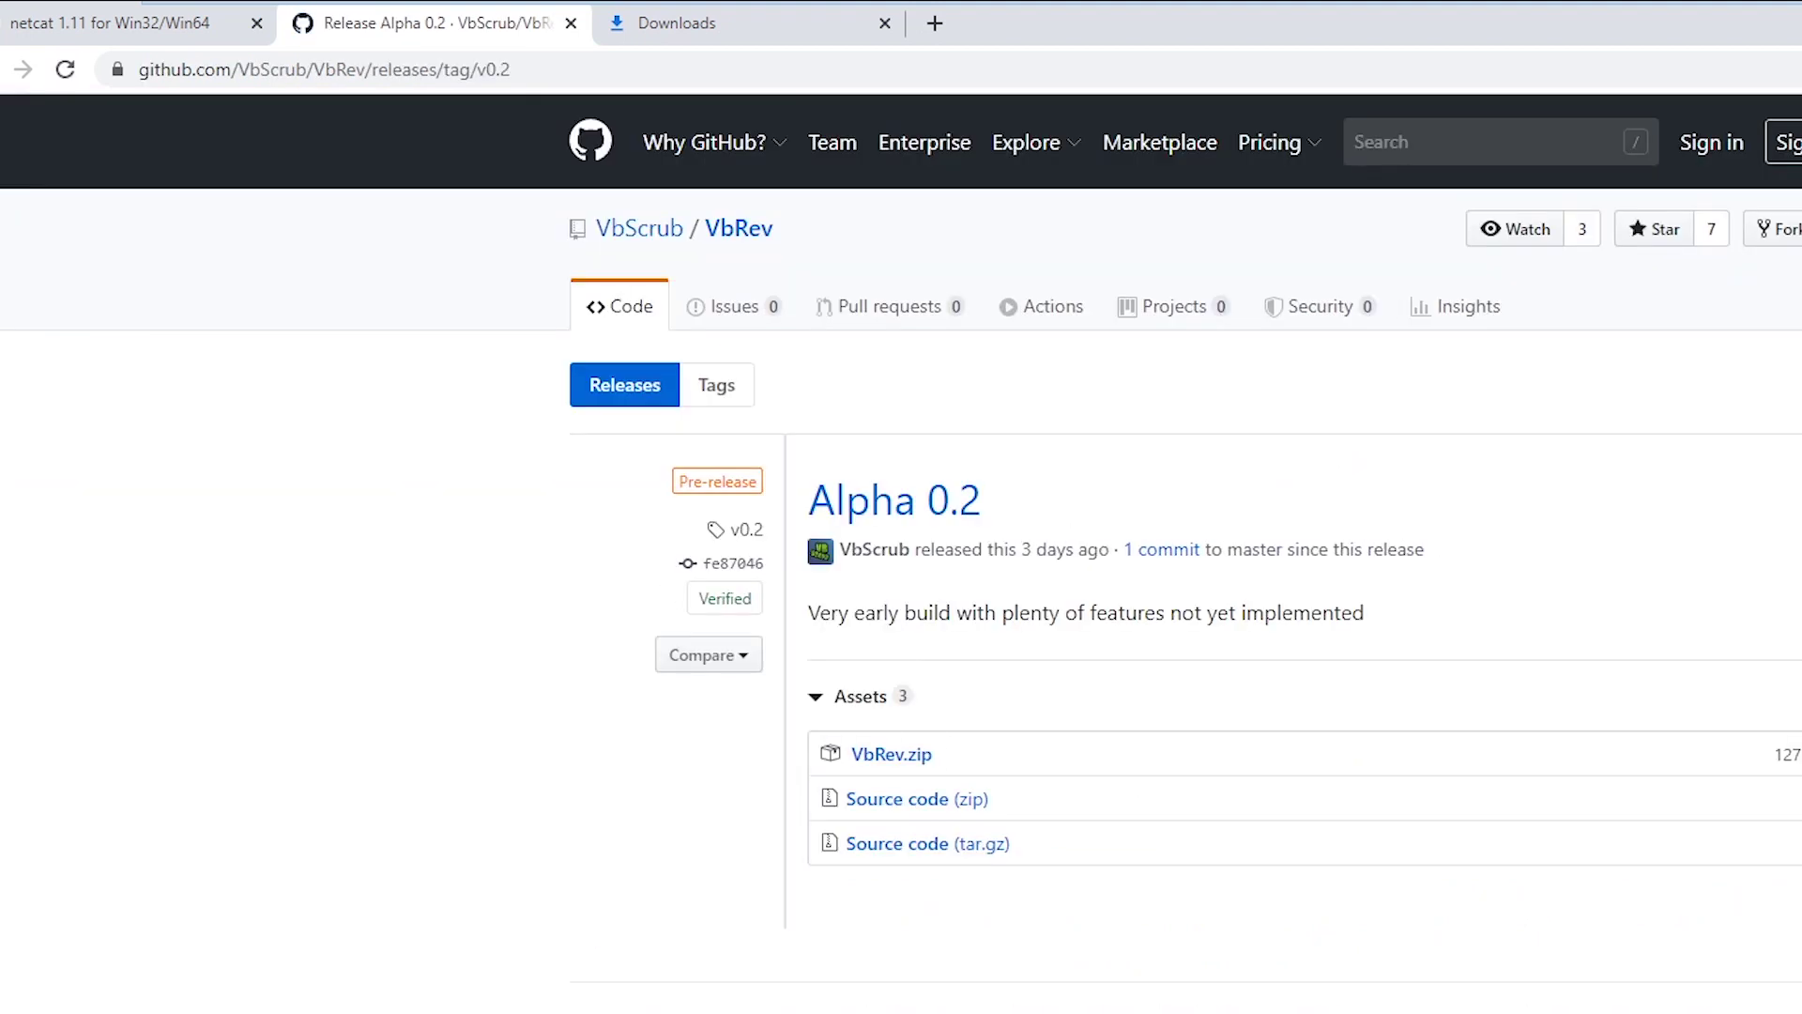
# Download VbRev.zip and select VbRev.exe, VbRev.Shared.dll and VbRevUi.exe inside the archive.
pyautogui.click(896, 754)
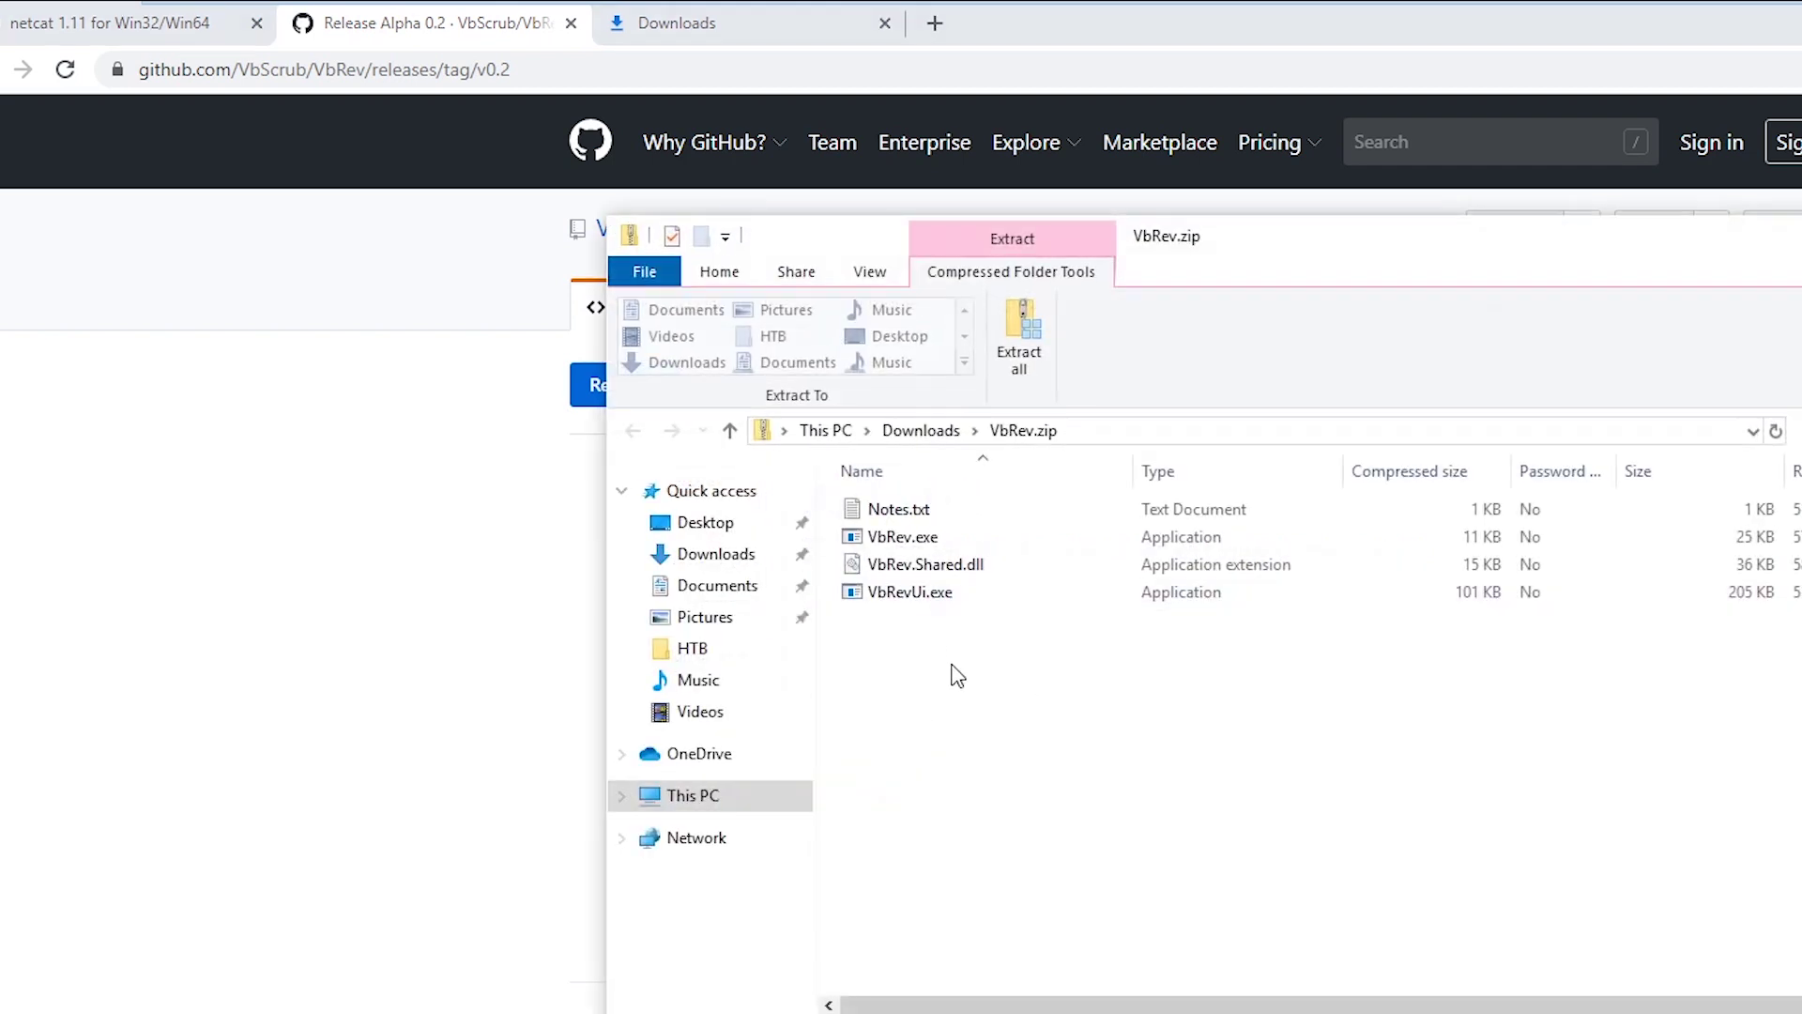
pyautogui.moveTo(971, 650); pyautogui.dragTo(910, 523)
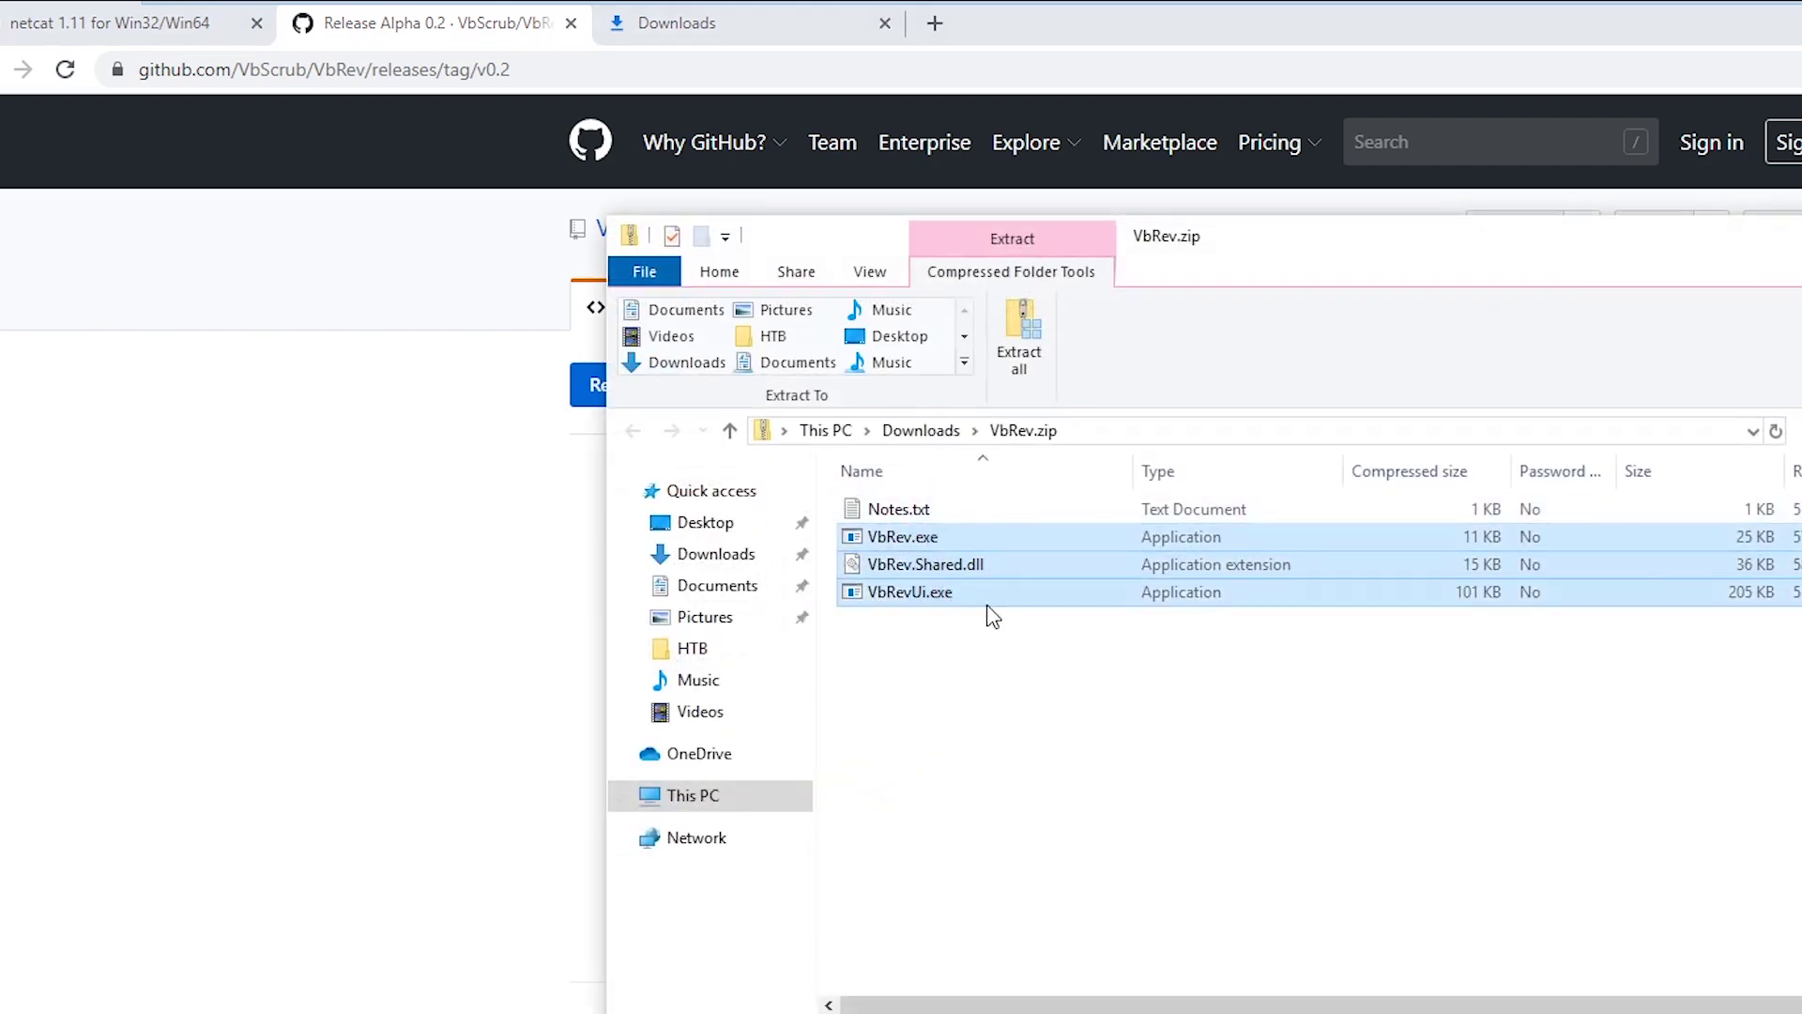
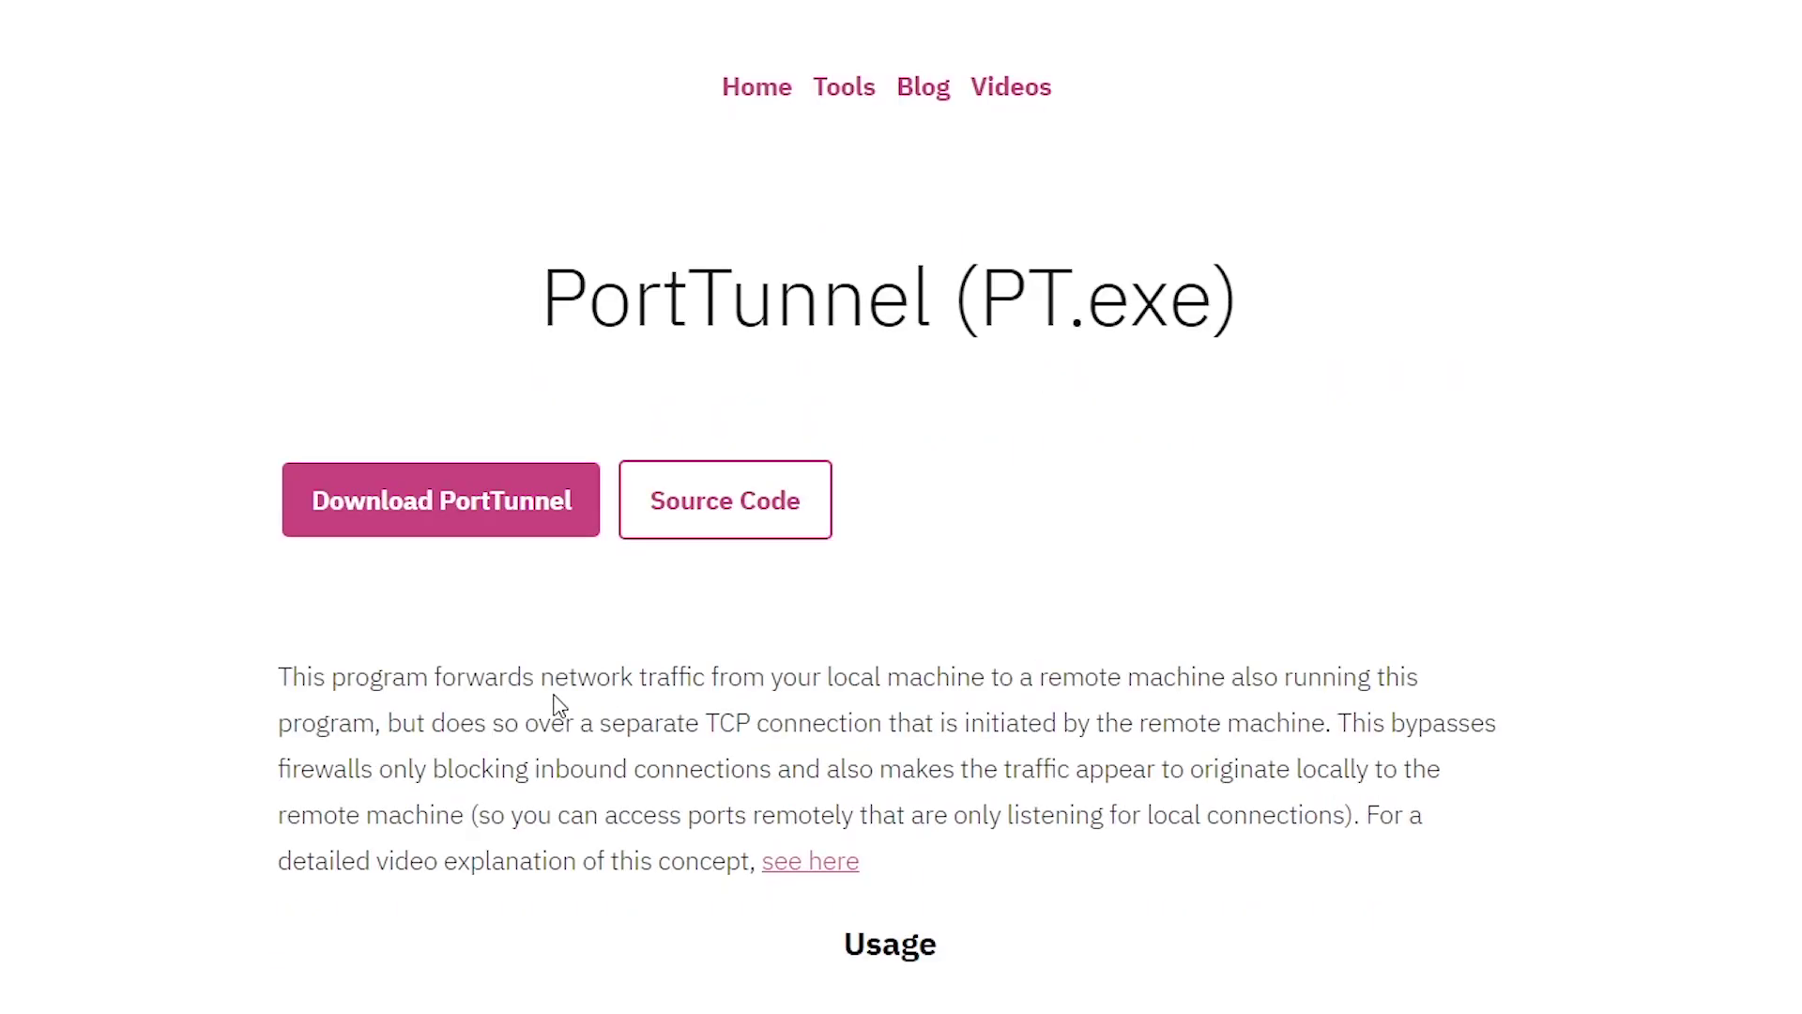
# Look through the PortTunnel (PT.exe) page and download PortTunnel from it.
pyautogui.scroll(-3, 559, 706)
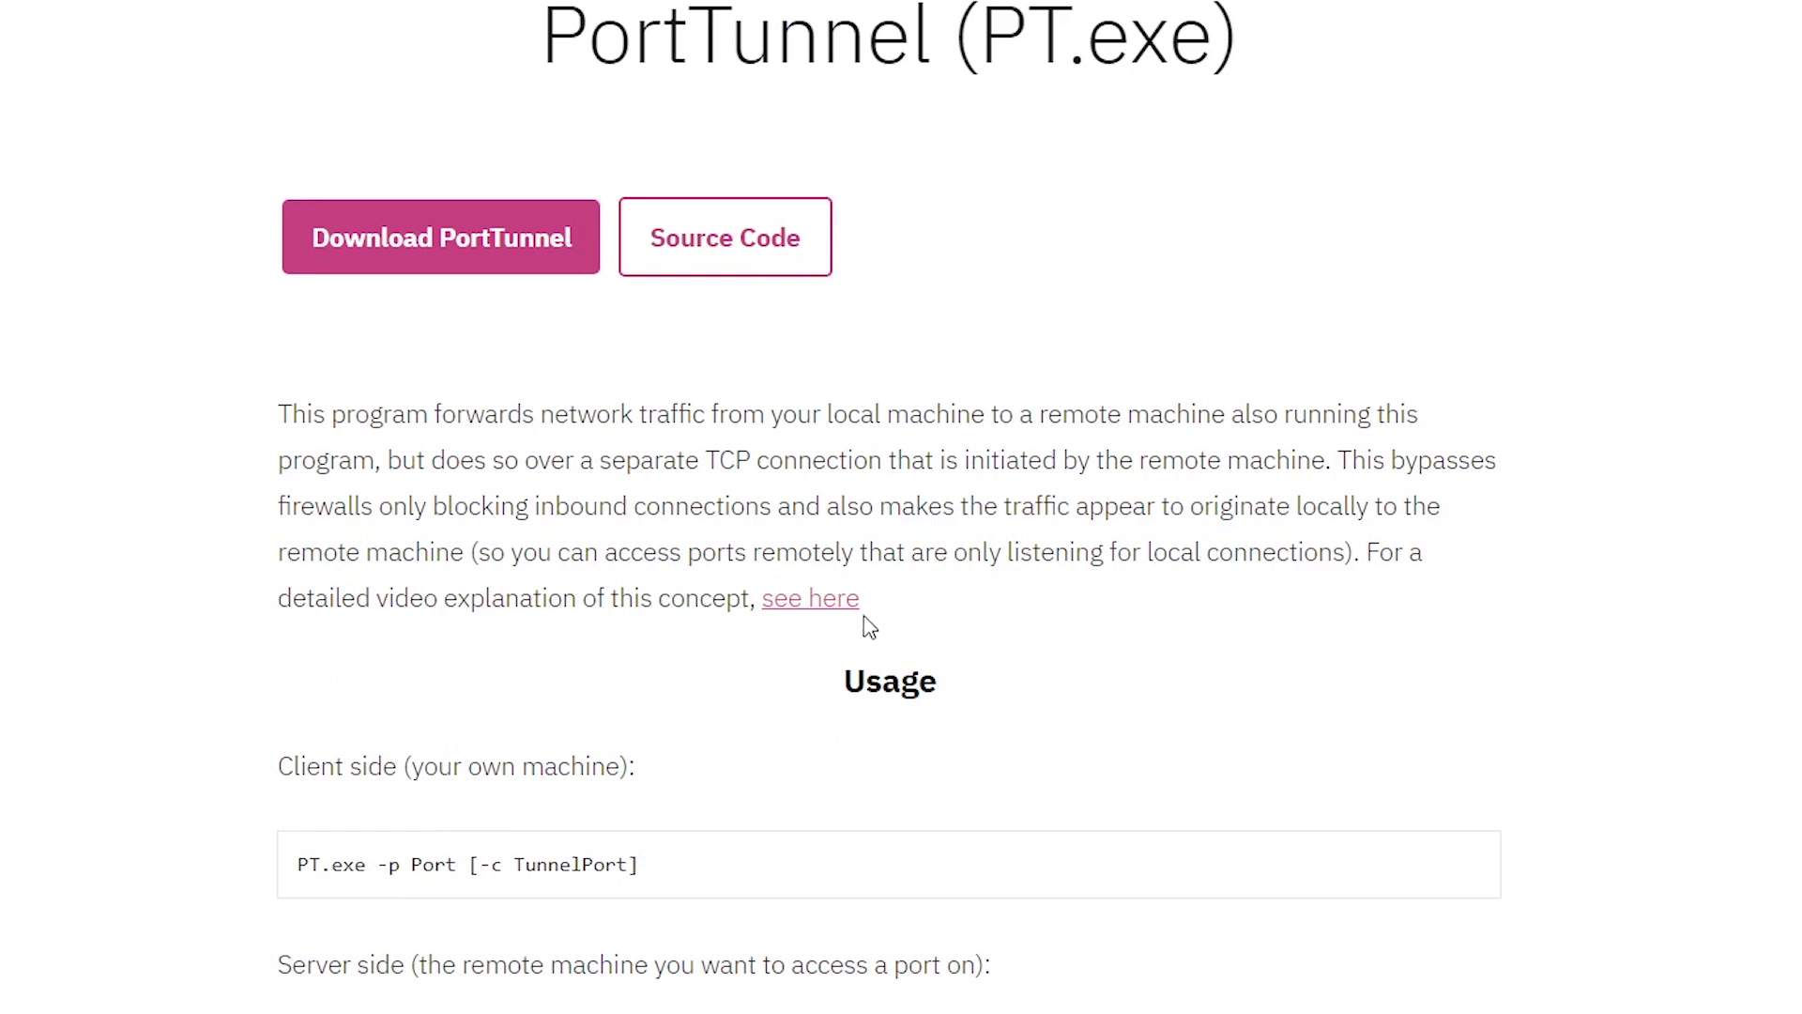
pyautogui.click(837, 608)
pyautogui.click(516, 525)
pyautogui.scroll(2, 547, 354)
pyautogui.click(459, 394)
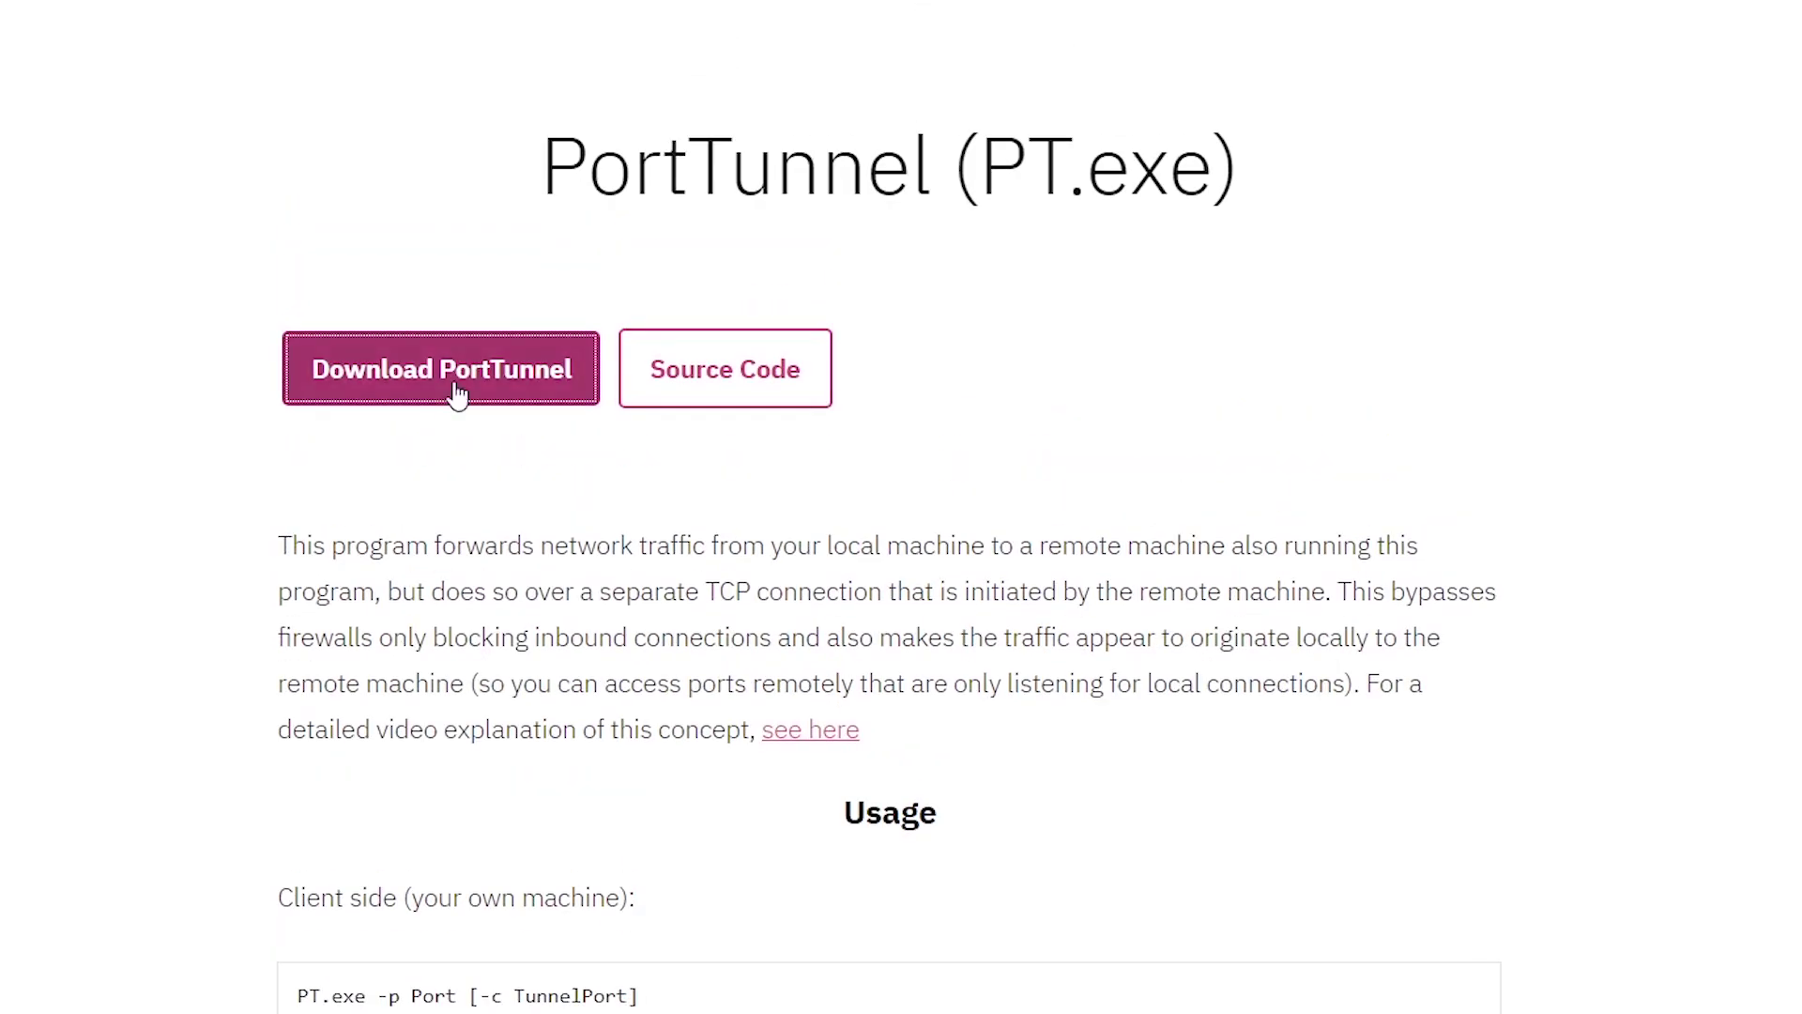
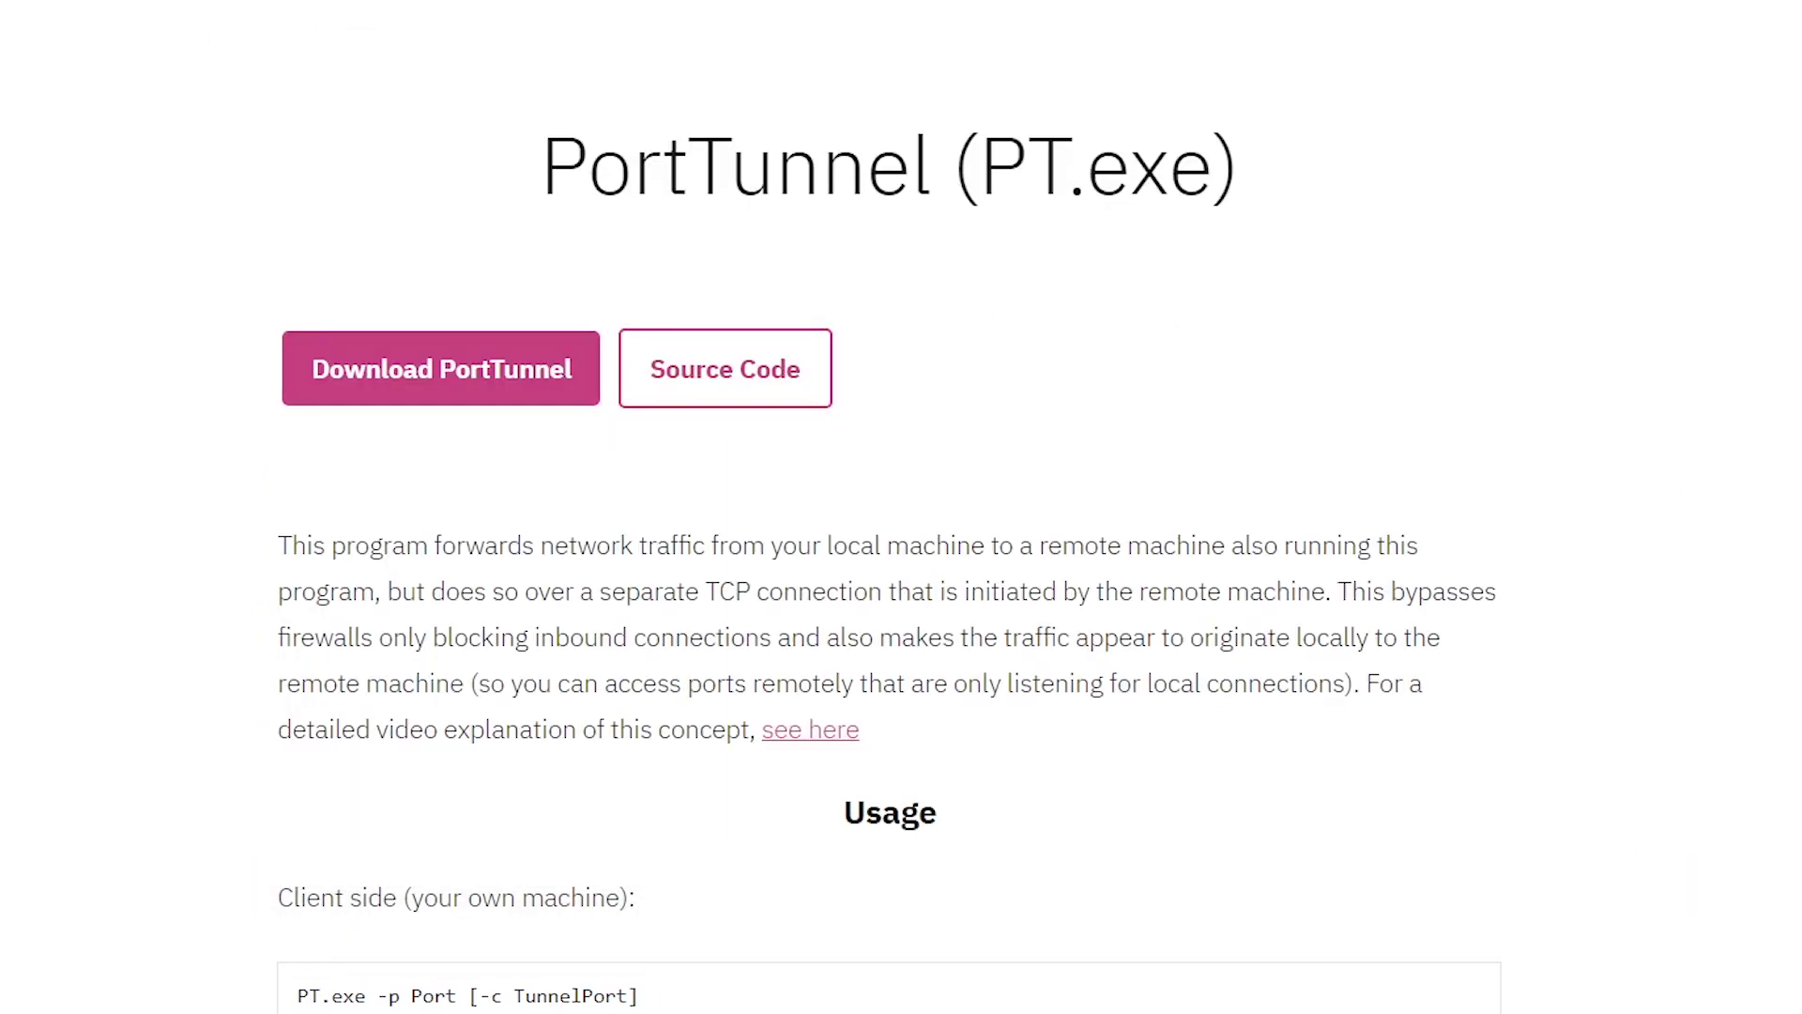
# Search the web for Notepad++ and open the Notepad++ 7.8.6 release page on the official site.
pyautogui.click(604, 72)
pyautogui.write('notepad__')
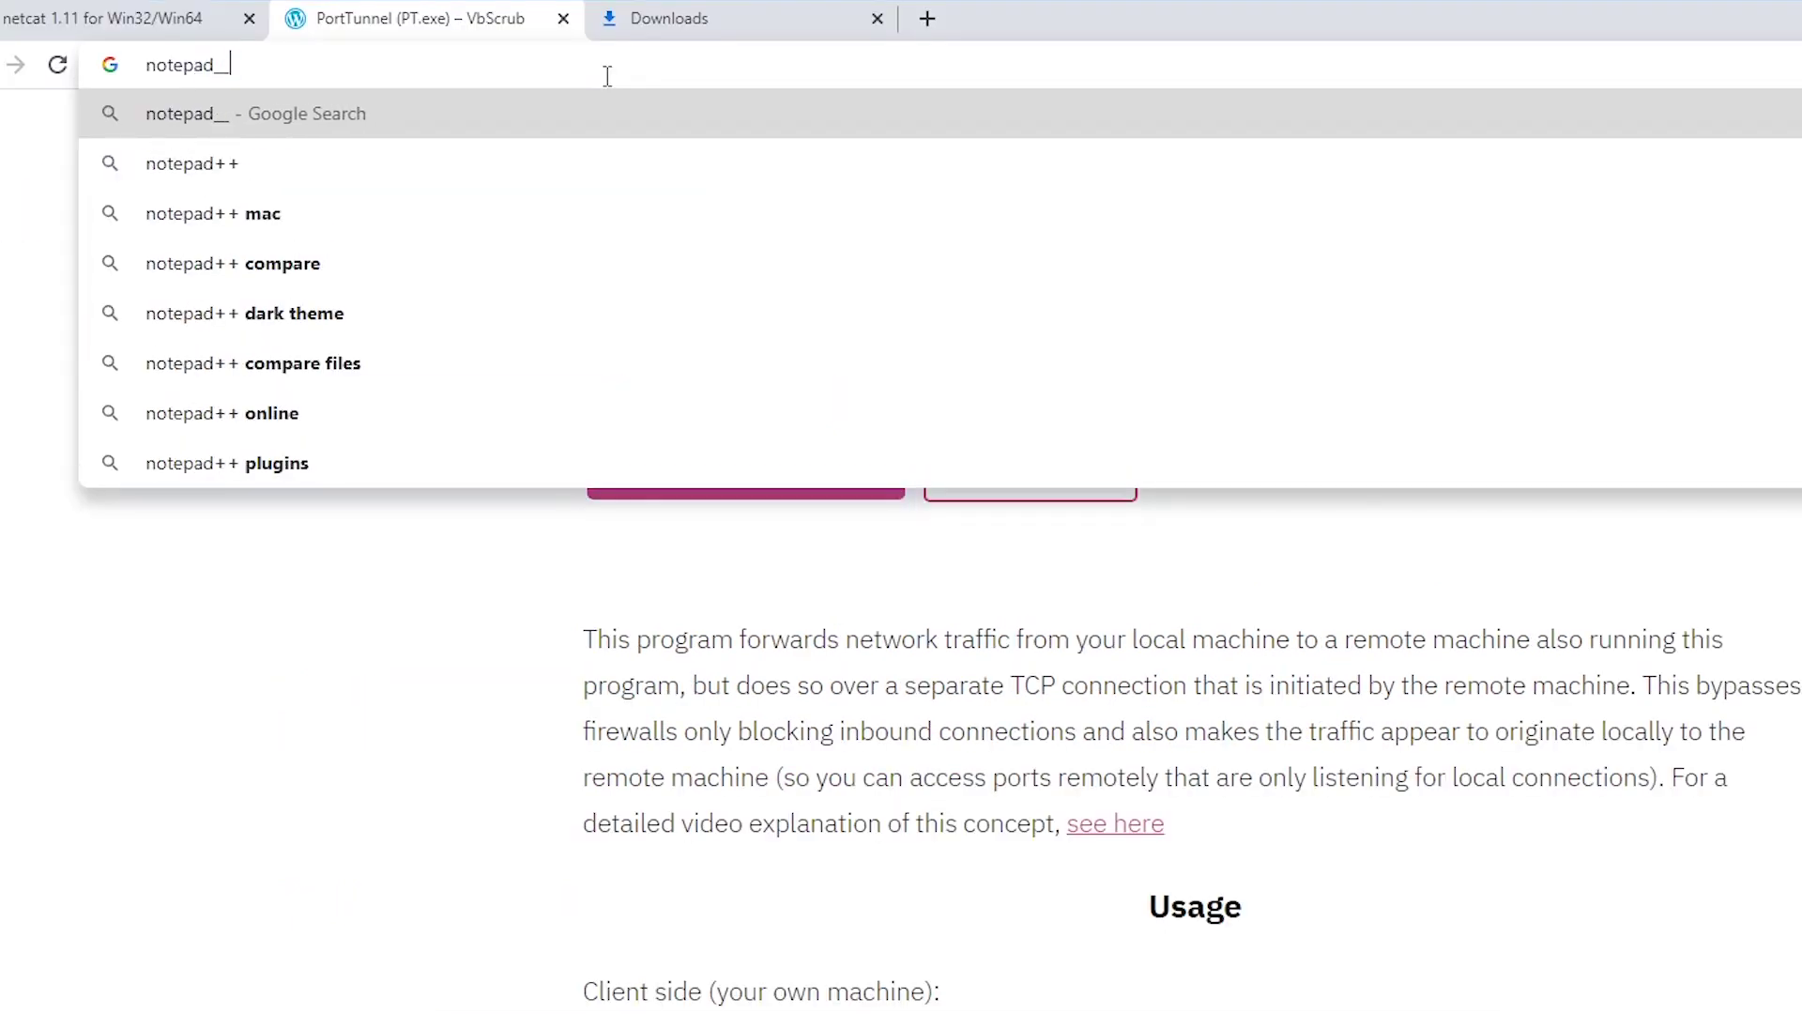
pyautogui.press('Return')
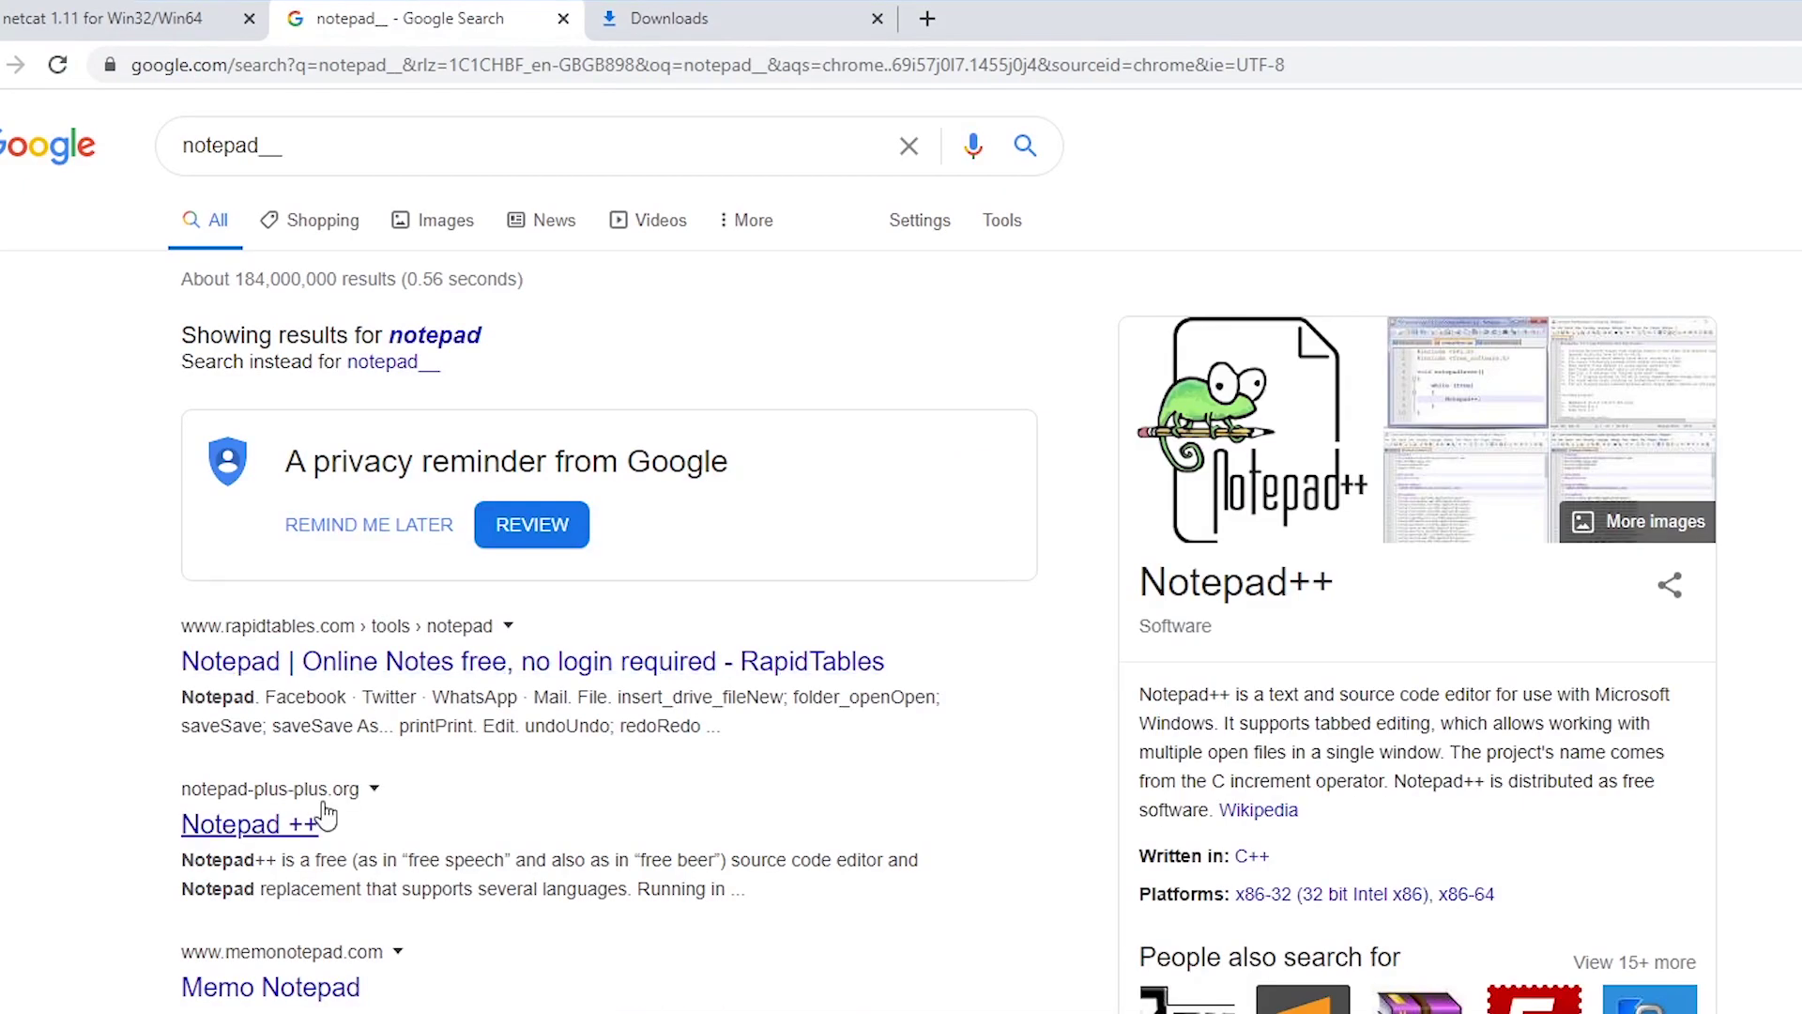
pyautogui.click(298, 834)
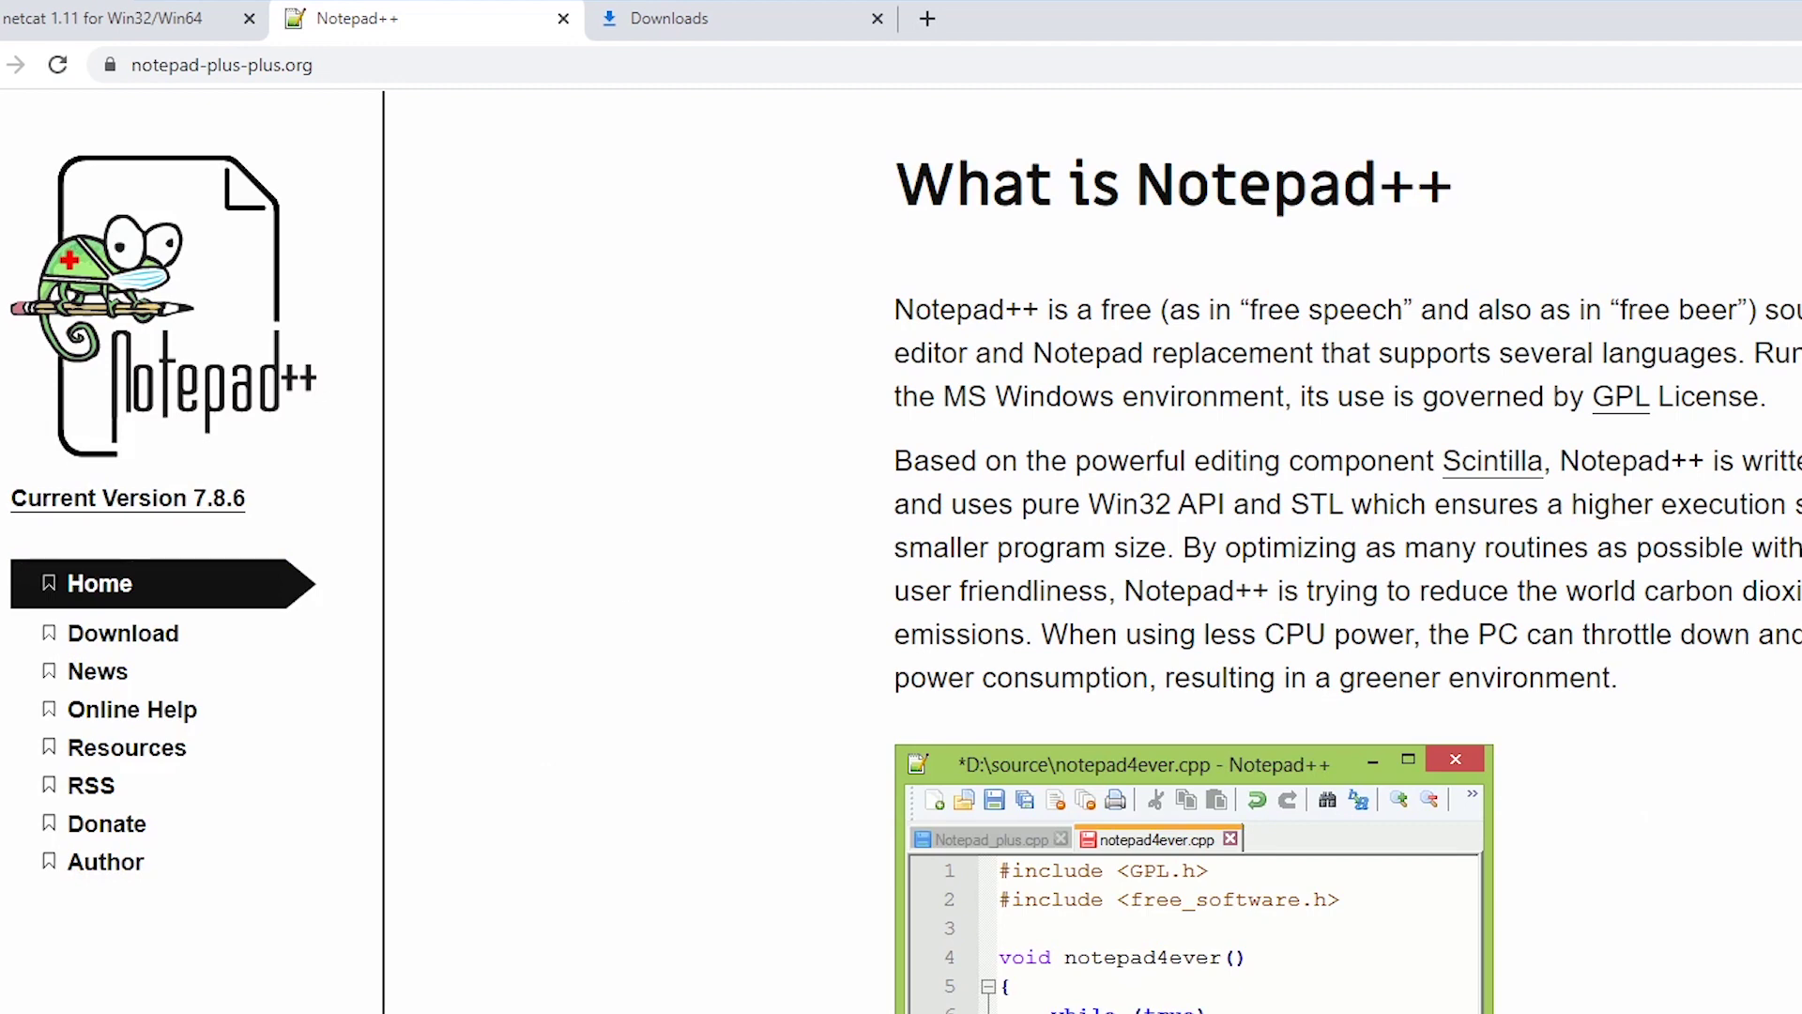
pyautogui.click(123, 633)
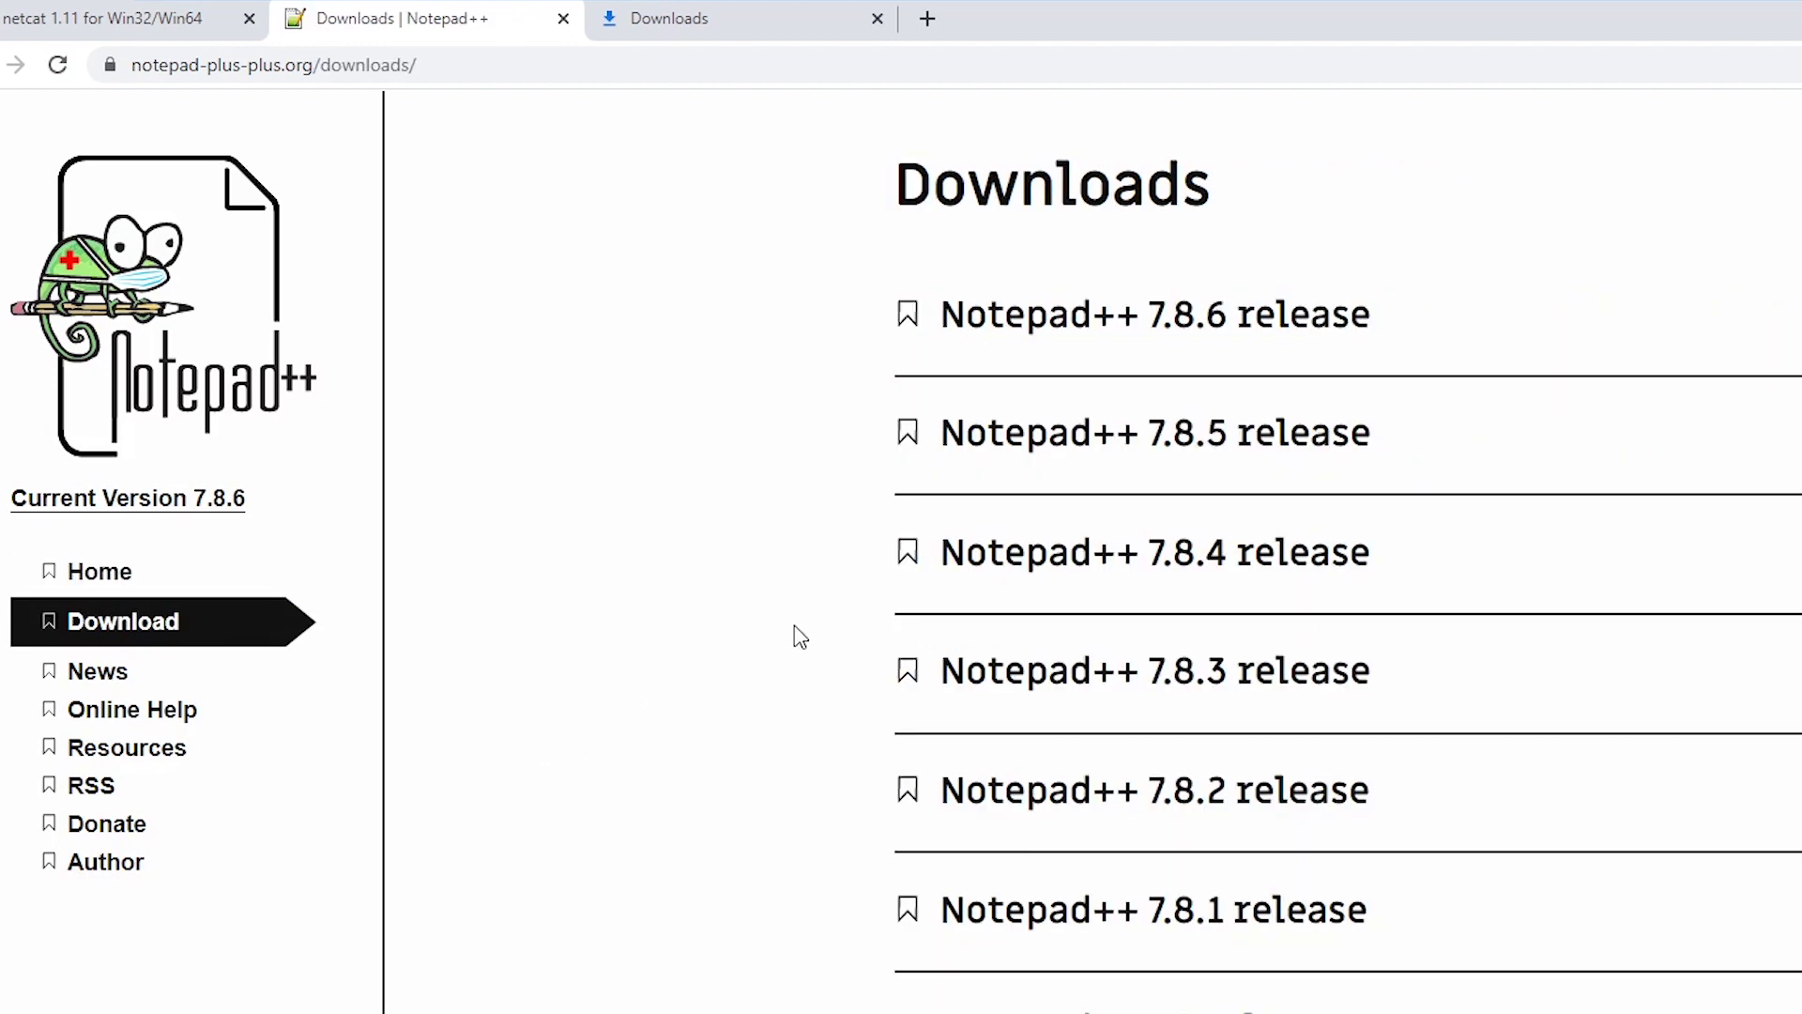
pyautogui.click(1150, 315)
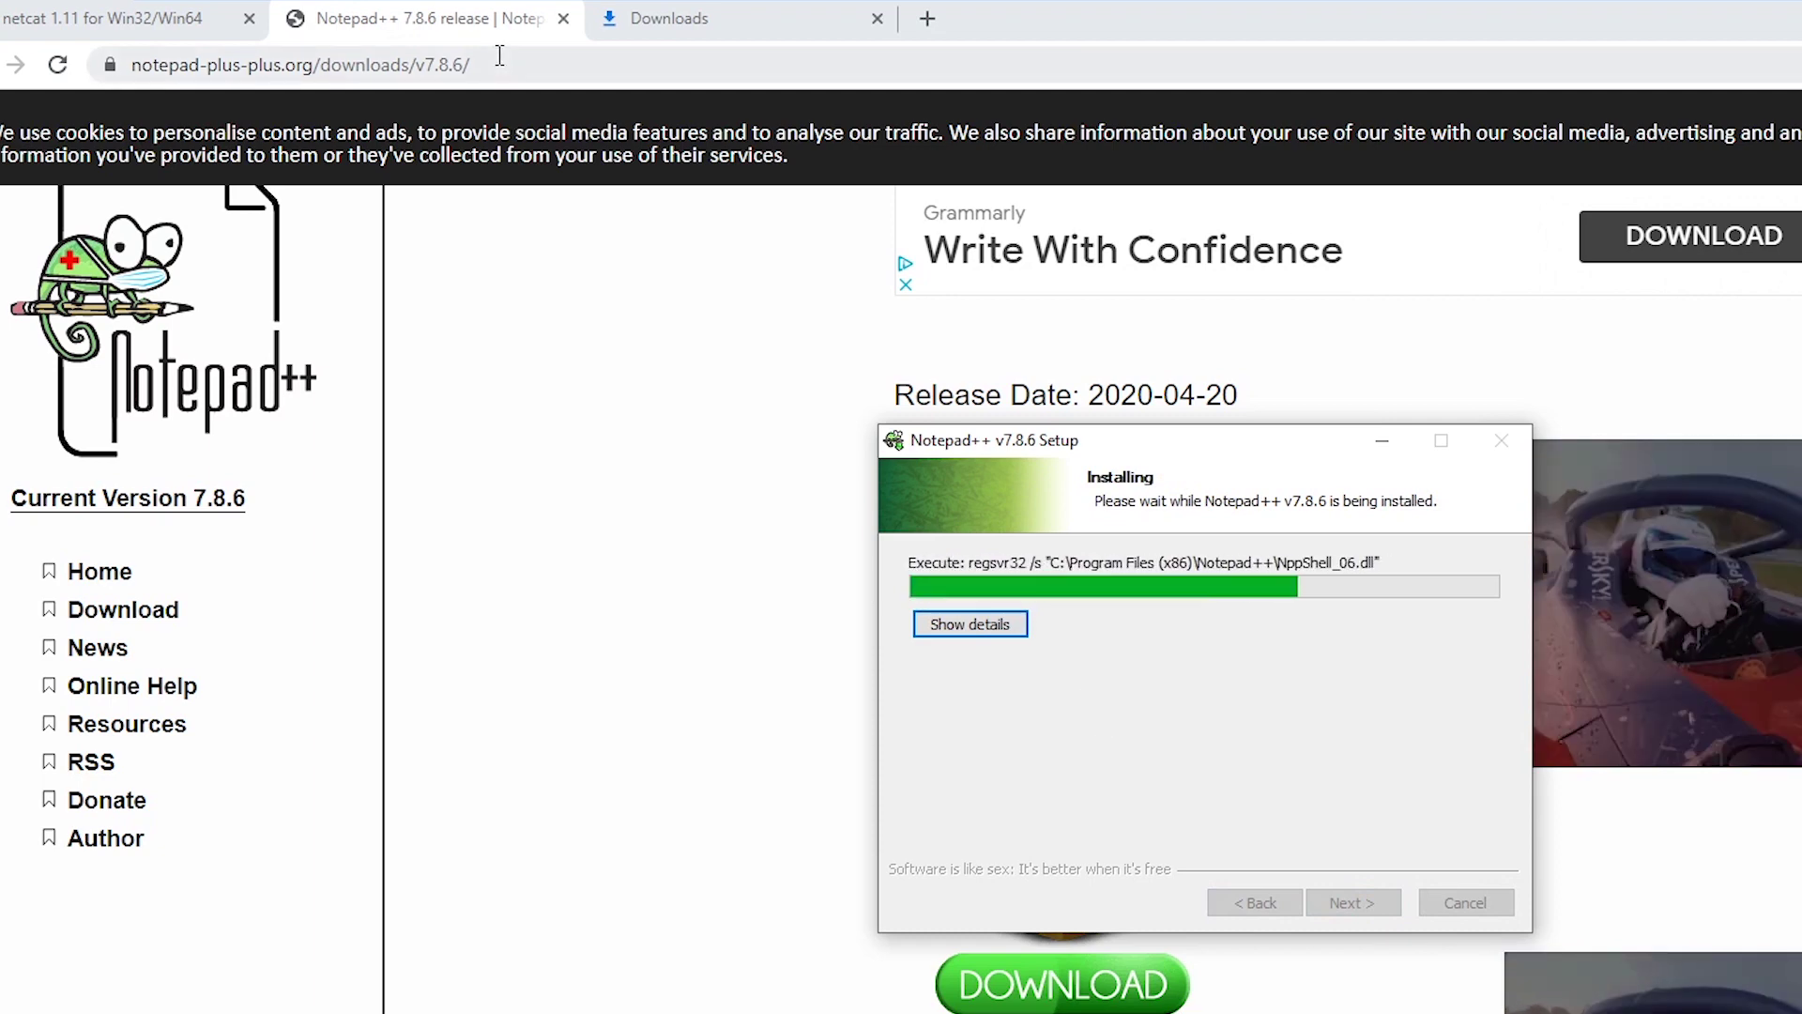
# Search the web for visual studio code and download the stable Windows build from the official site.
pyautogui.click(498, 58)
pyautogui.write('visual studi')
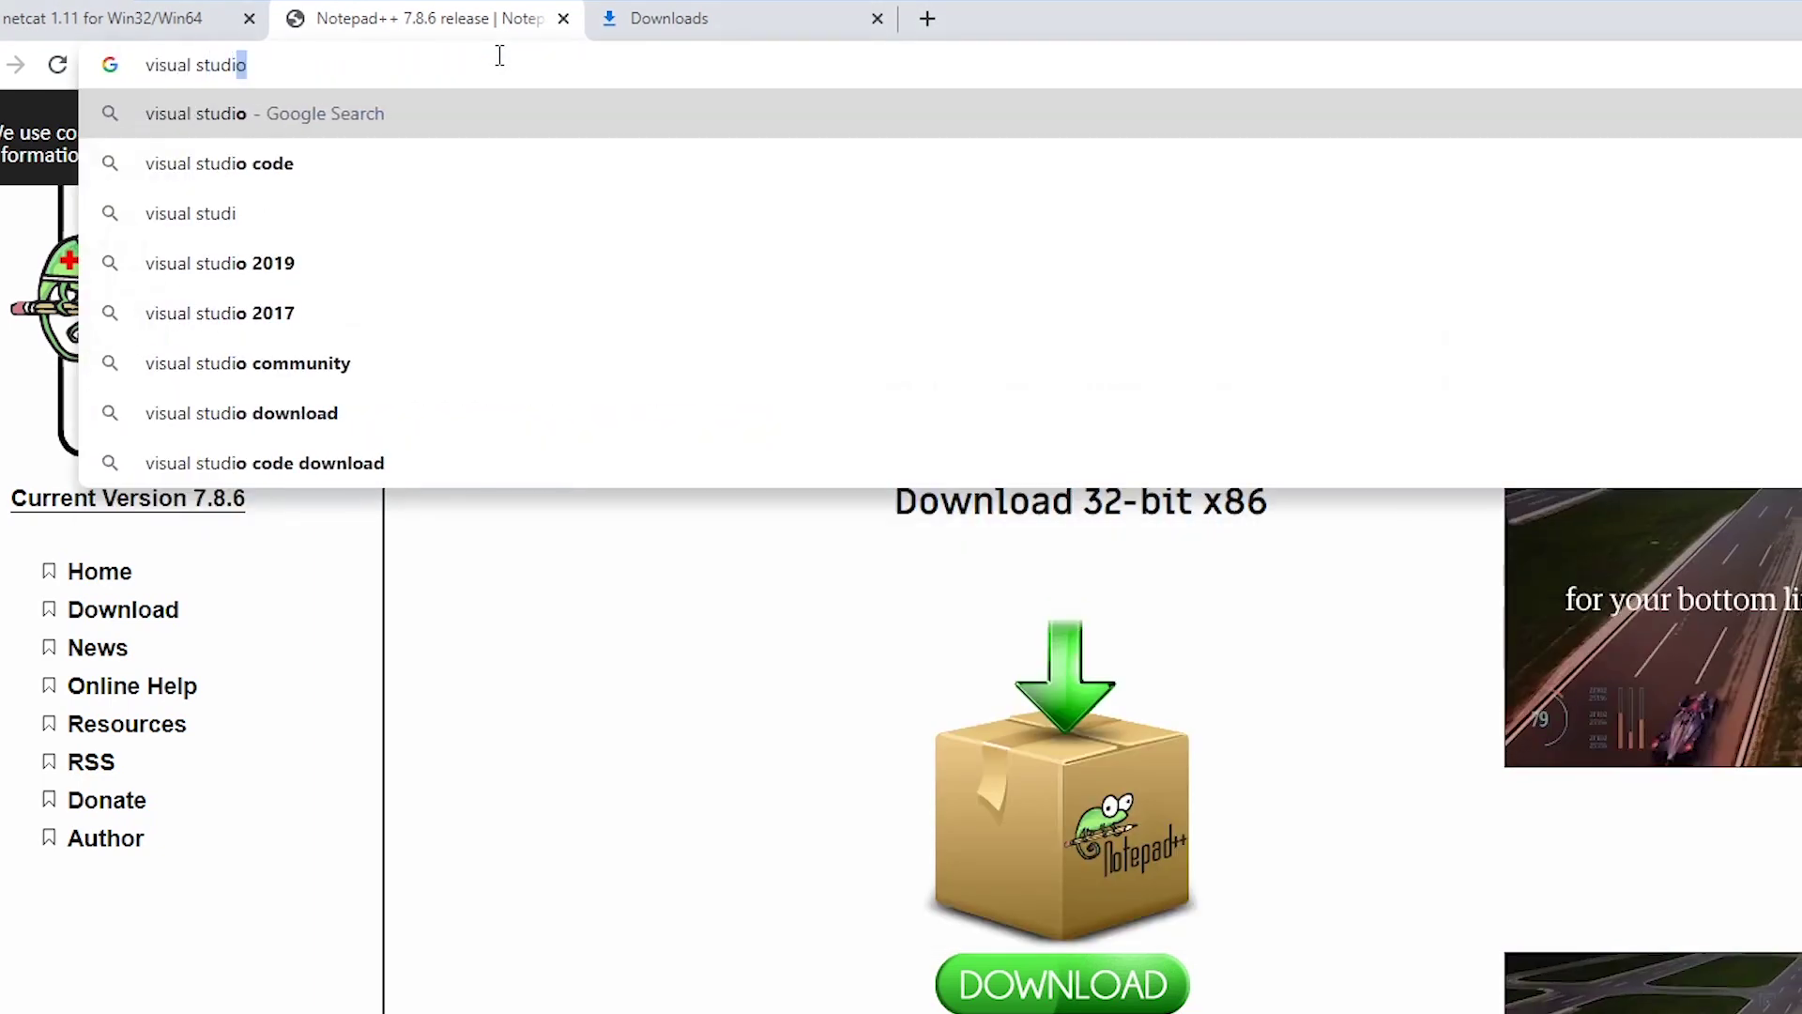
pyautogui.press('Down')
pyautogui.press('Return')
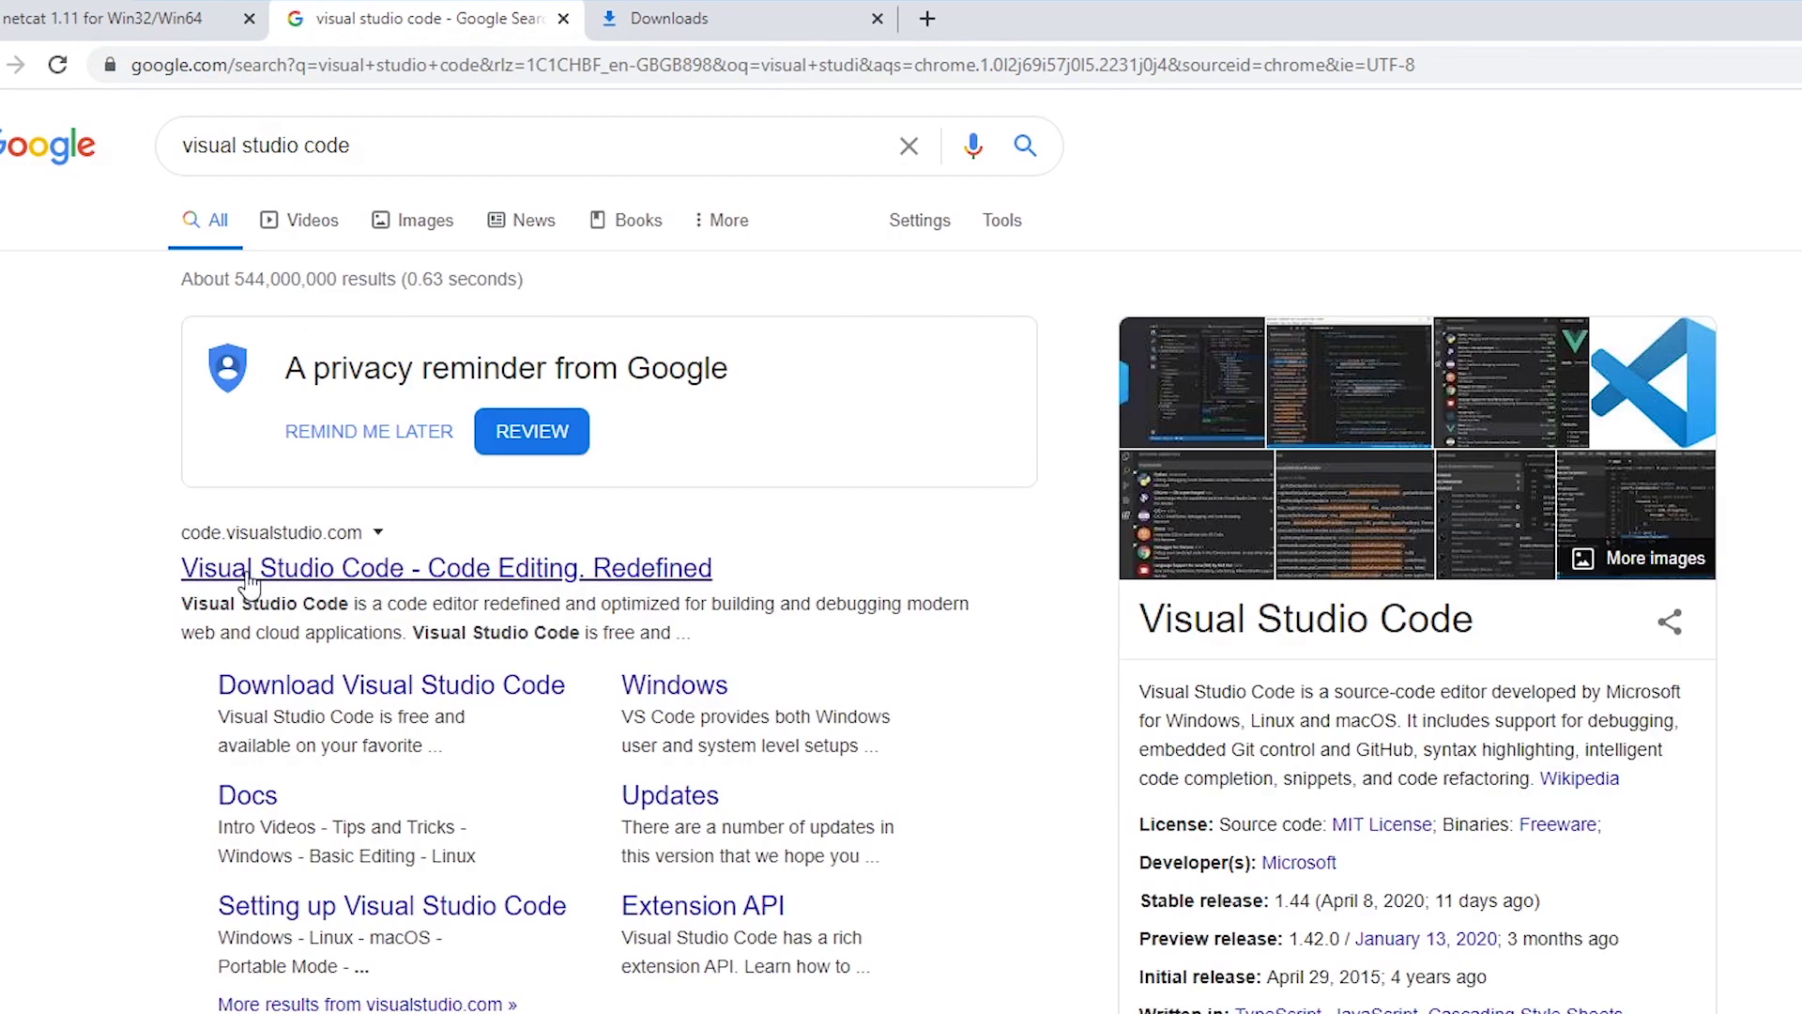
pyautogui.click(262, 574)
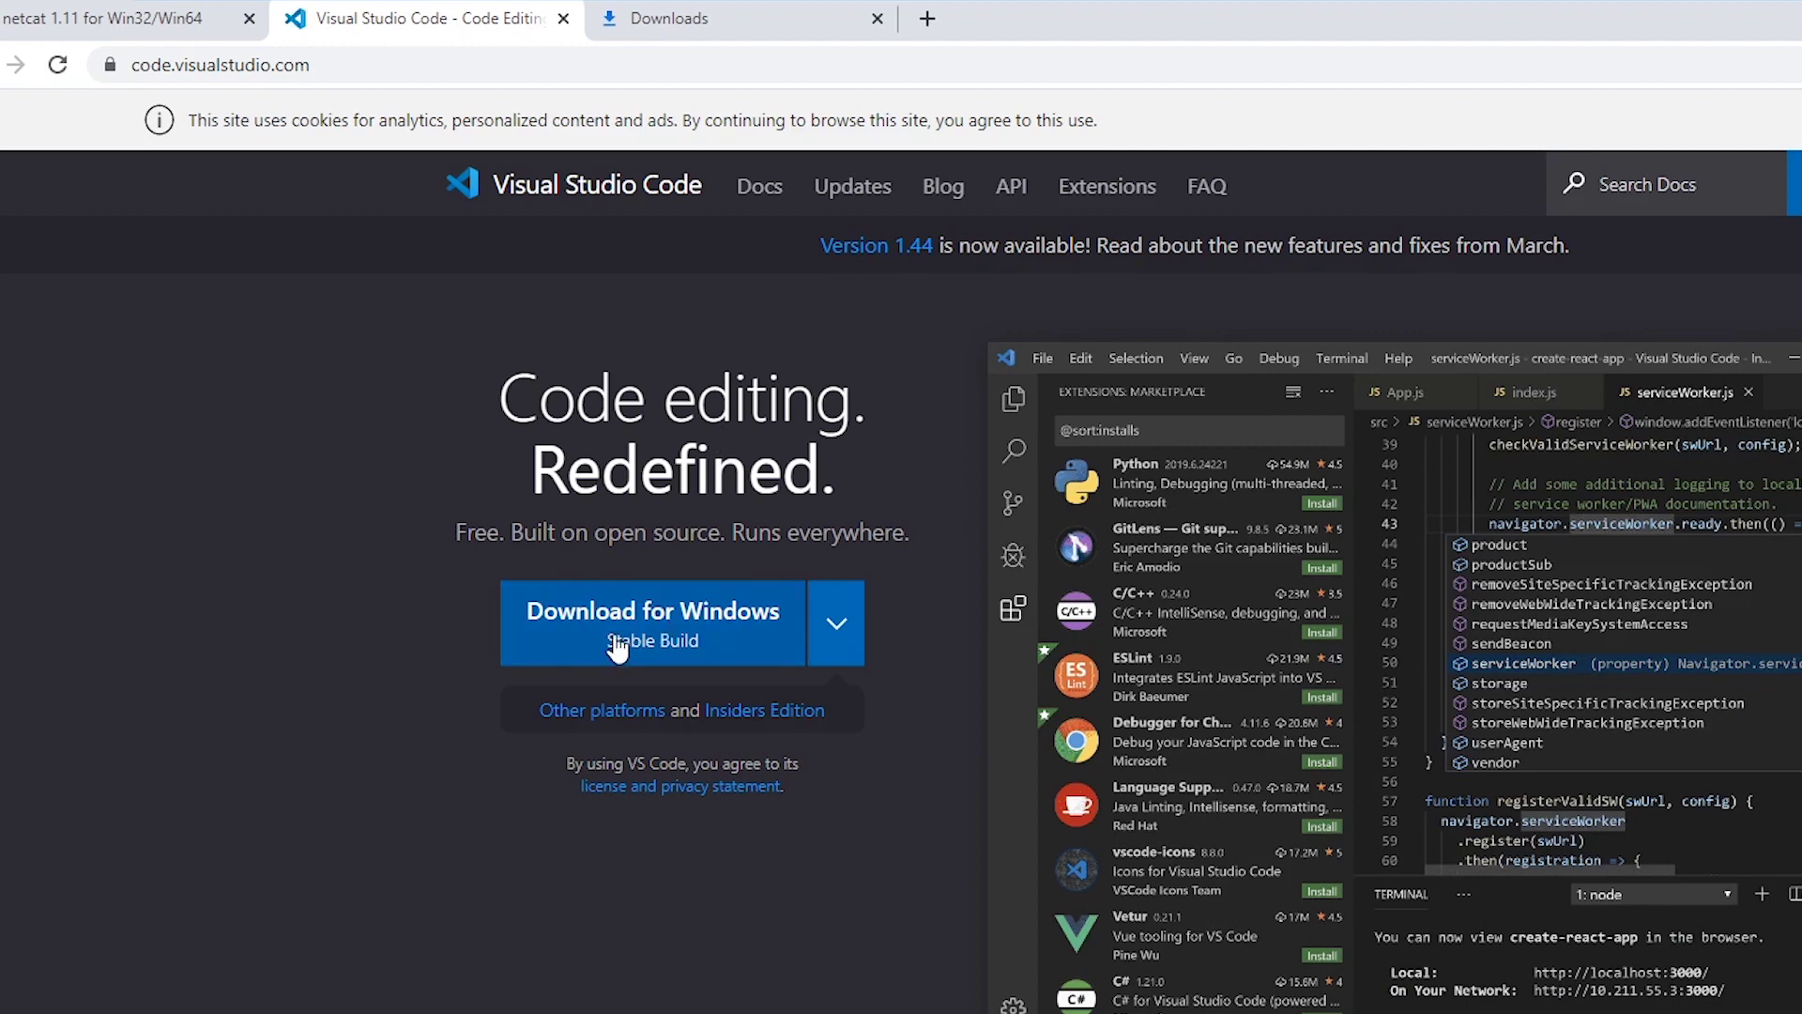
pyautogui.click(692, 621)
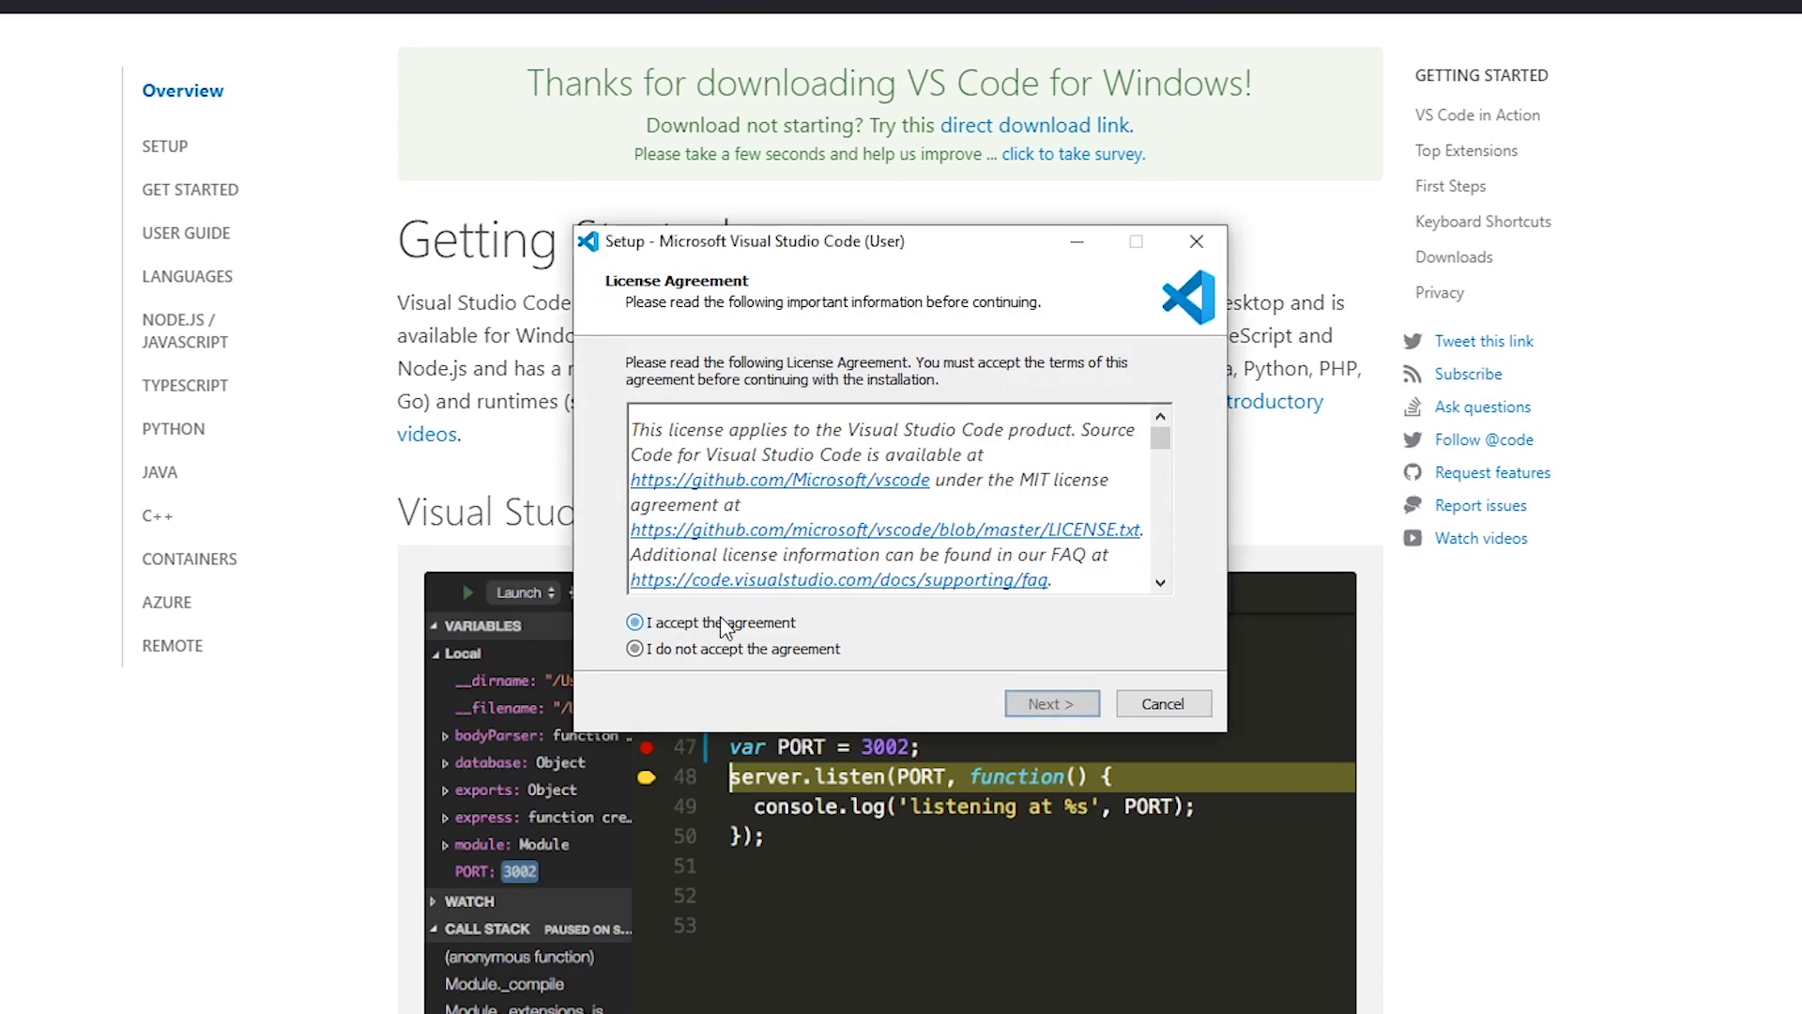
# Accept the Visual Studio Code licence agreement, keep the default location and the Add to PATH task, and start the installation.
pyautogui.click(744, 624)
pyautogui.click(1050, 704)
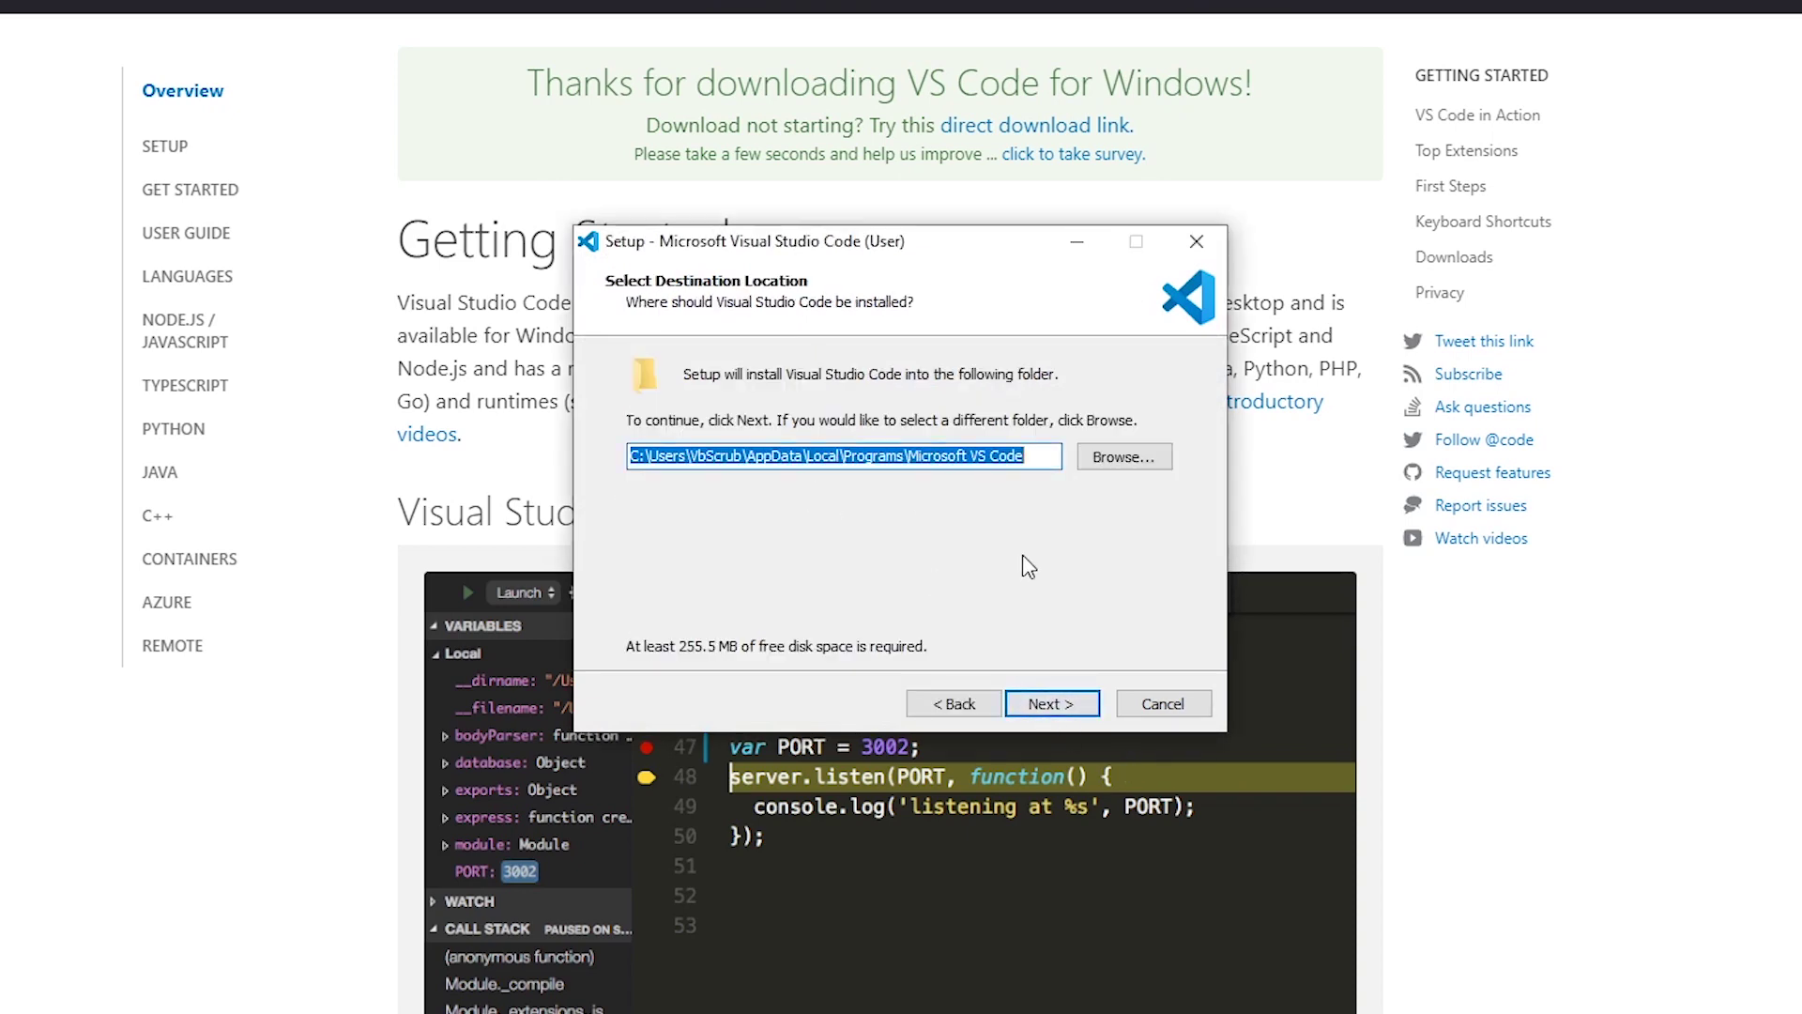
pyautogui.click(1052, 704)
pyautogui.click(1033, 706)
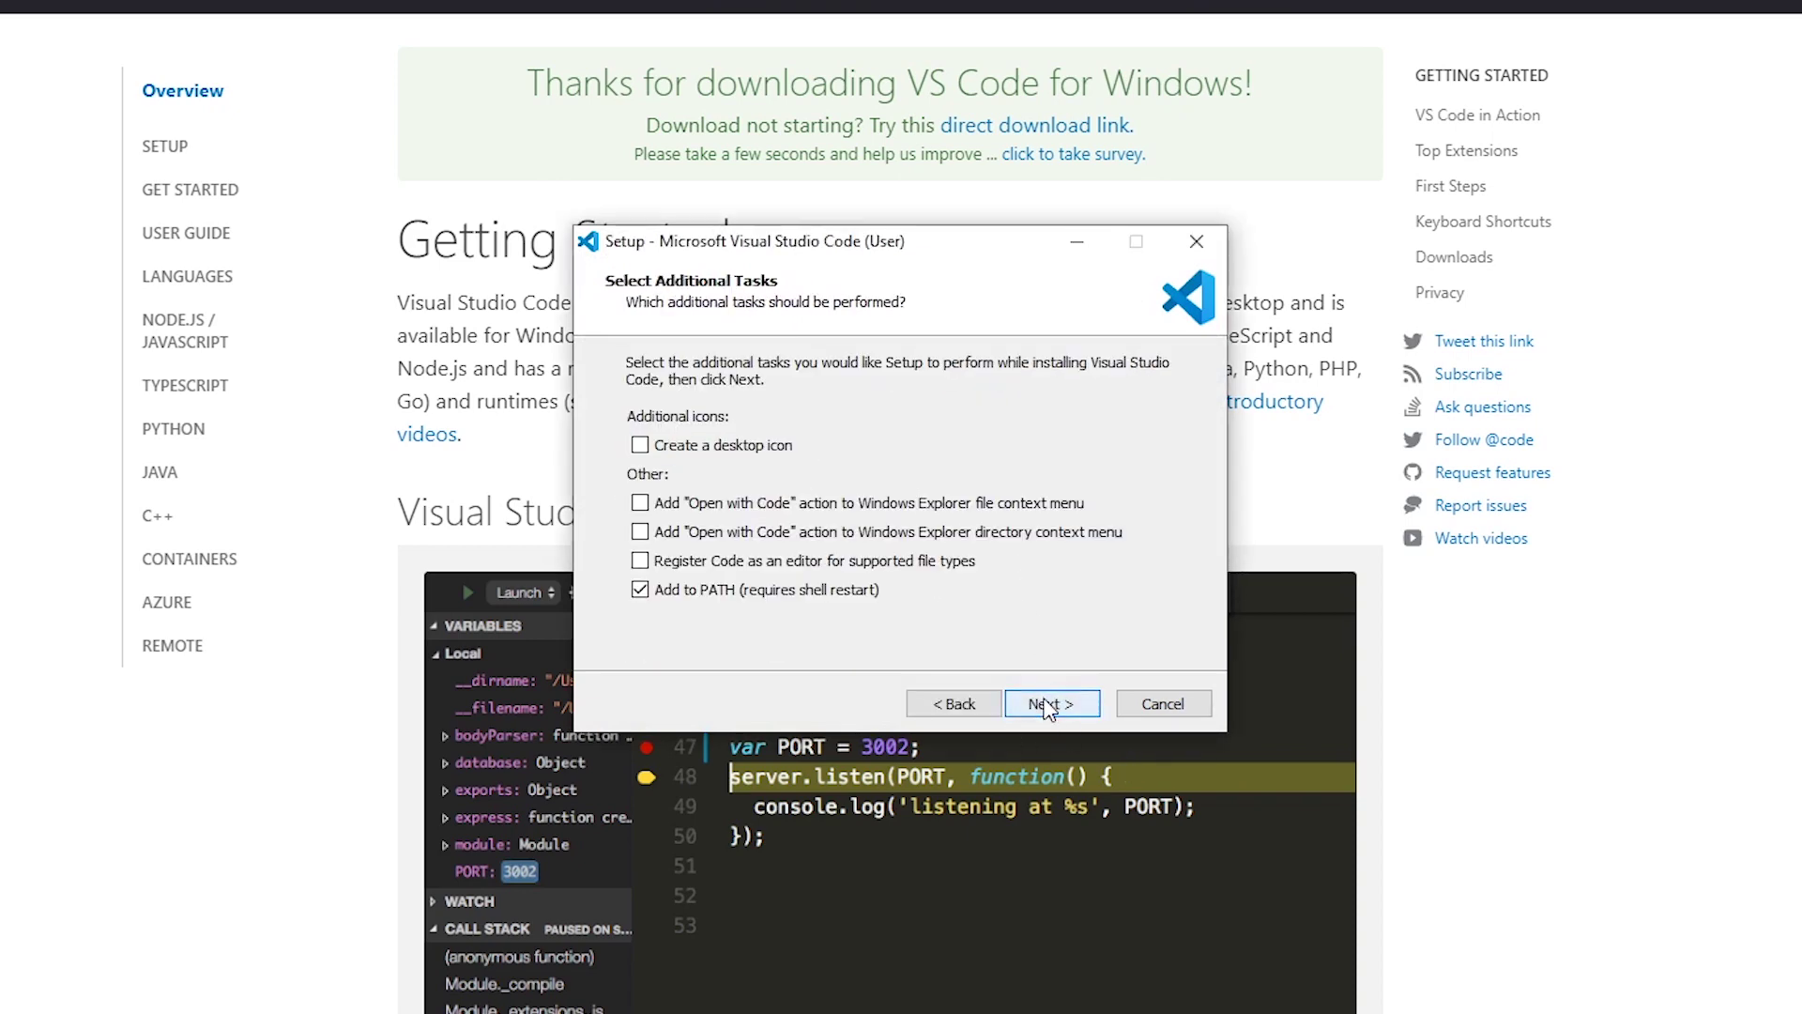
pyautogui.click(1074, 704)
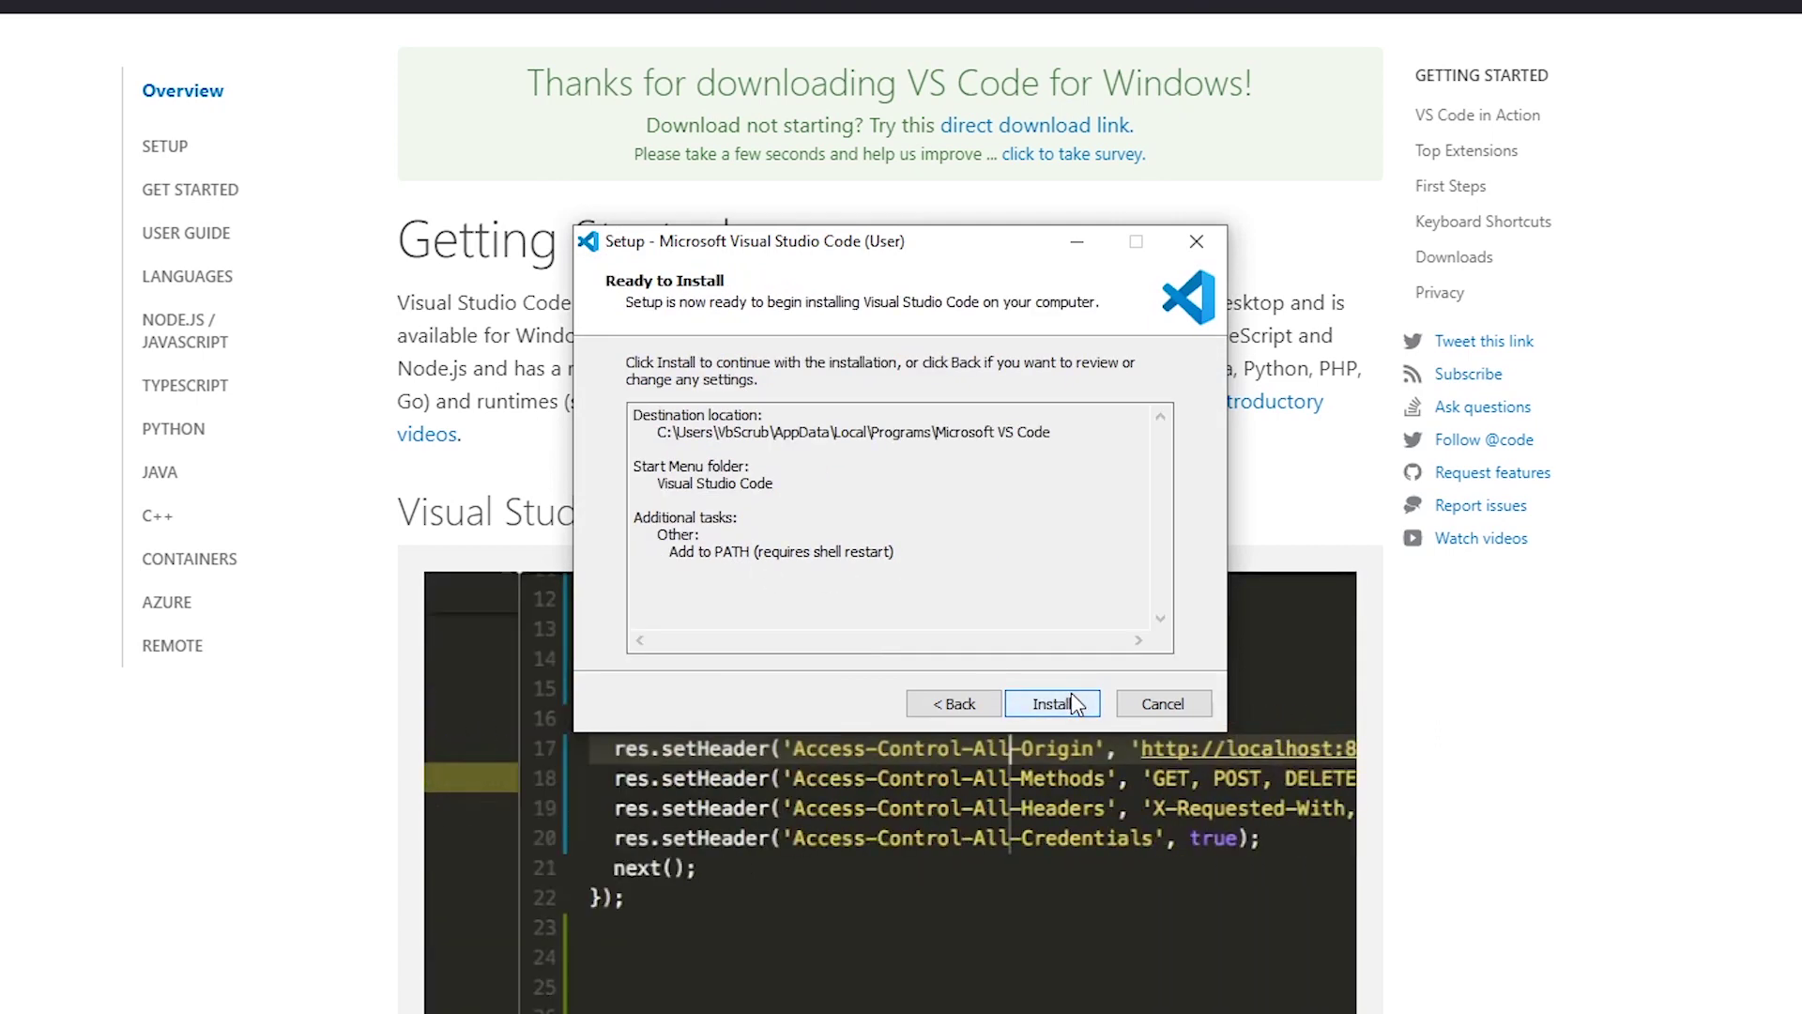
pyautogui.click(1075, 704)
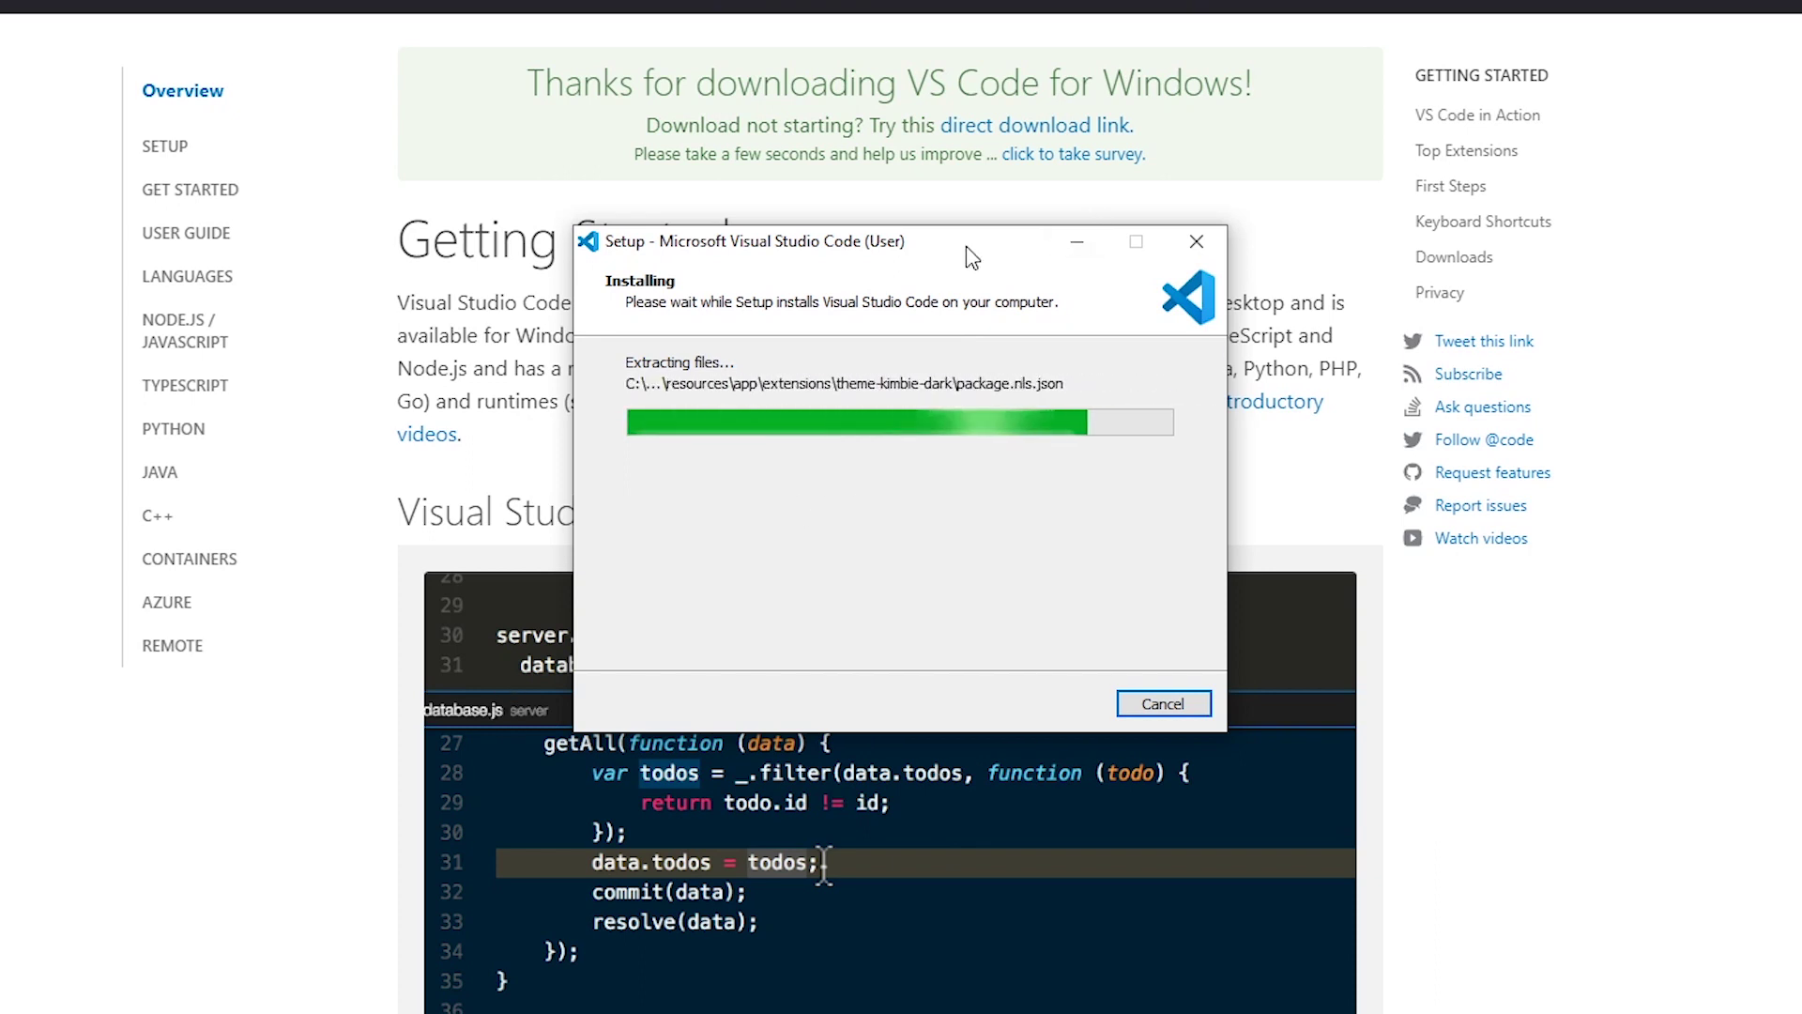
# Move the setup window aside, finish the wizard with Launch Visual Studio Code enabled, and close the launched editor.
pyautogui.moveTo(969, 251); pyautogui.dragTo(1048, 237)
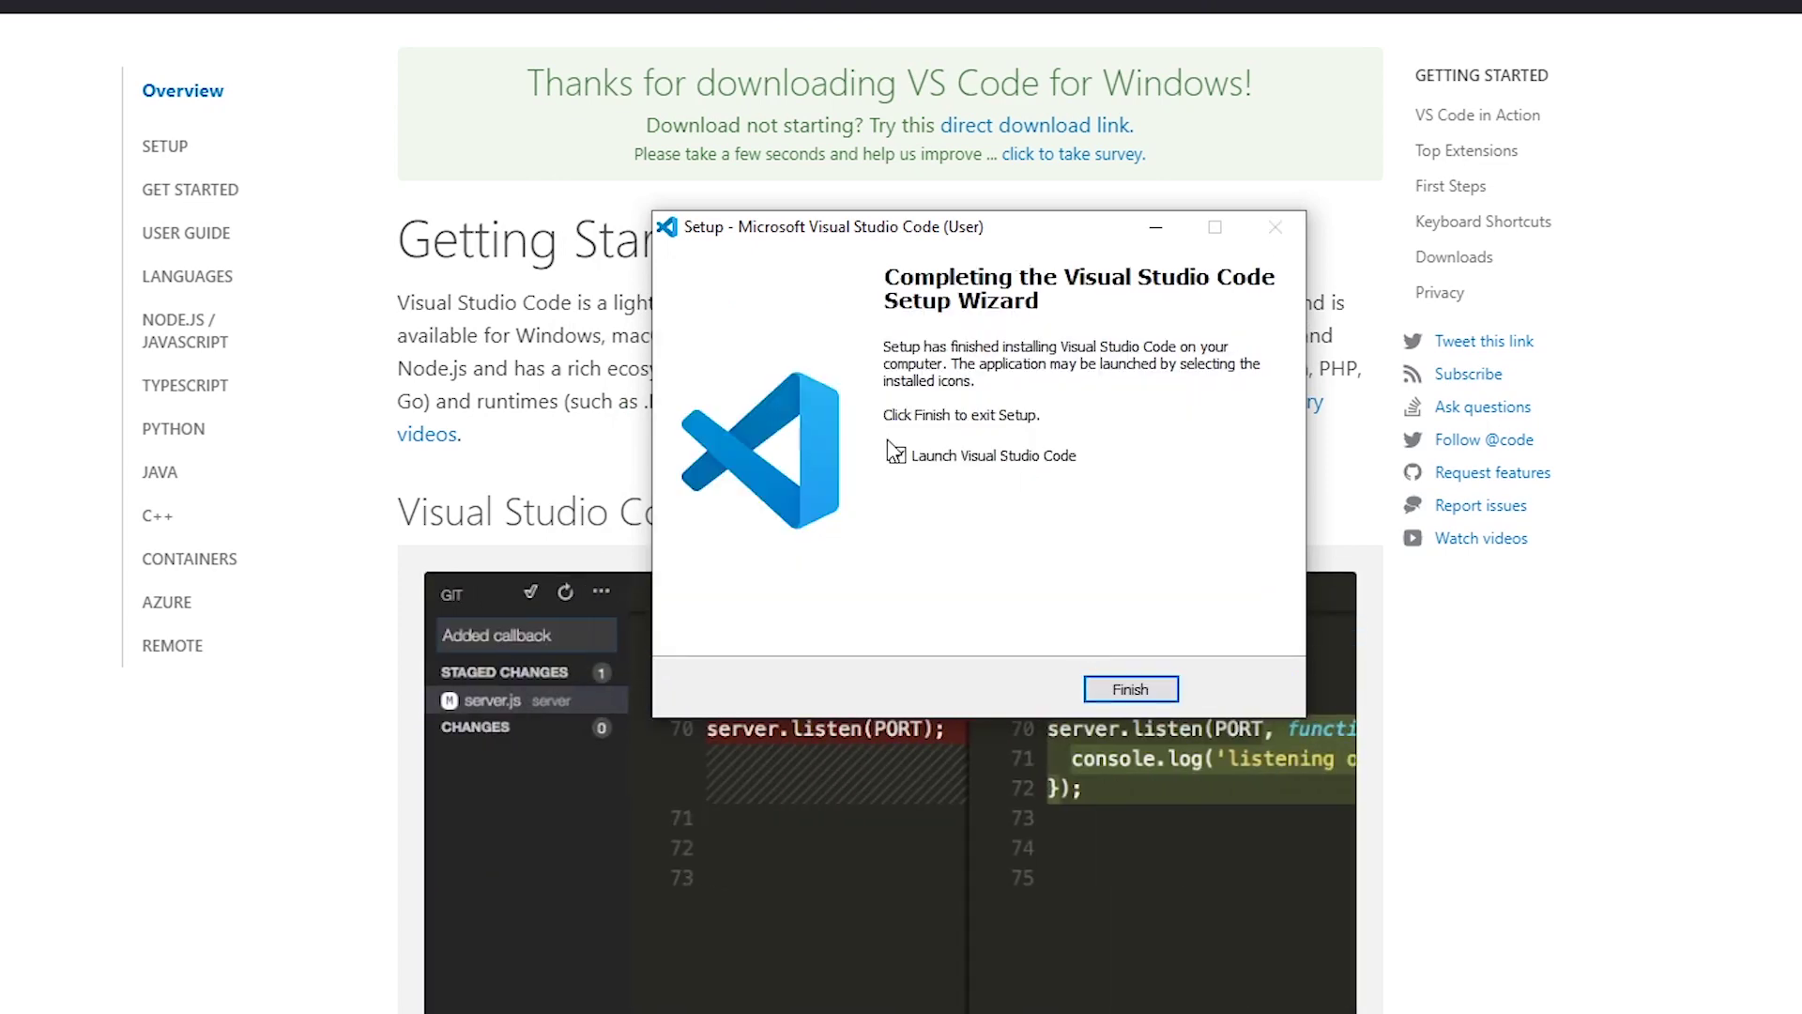
pyautogui.click(1152, 688)
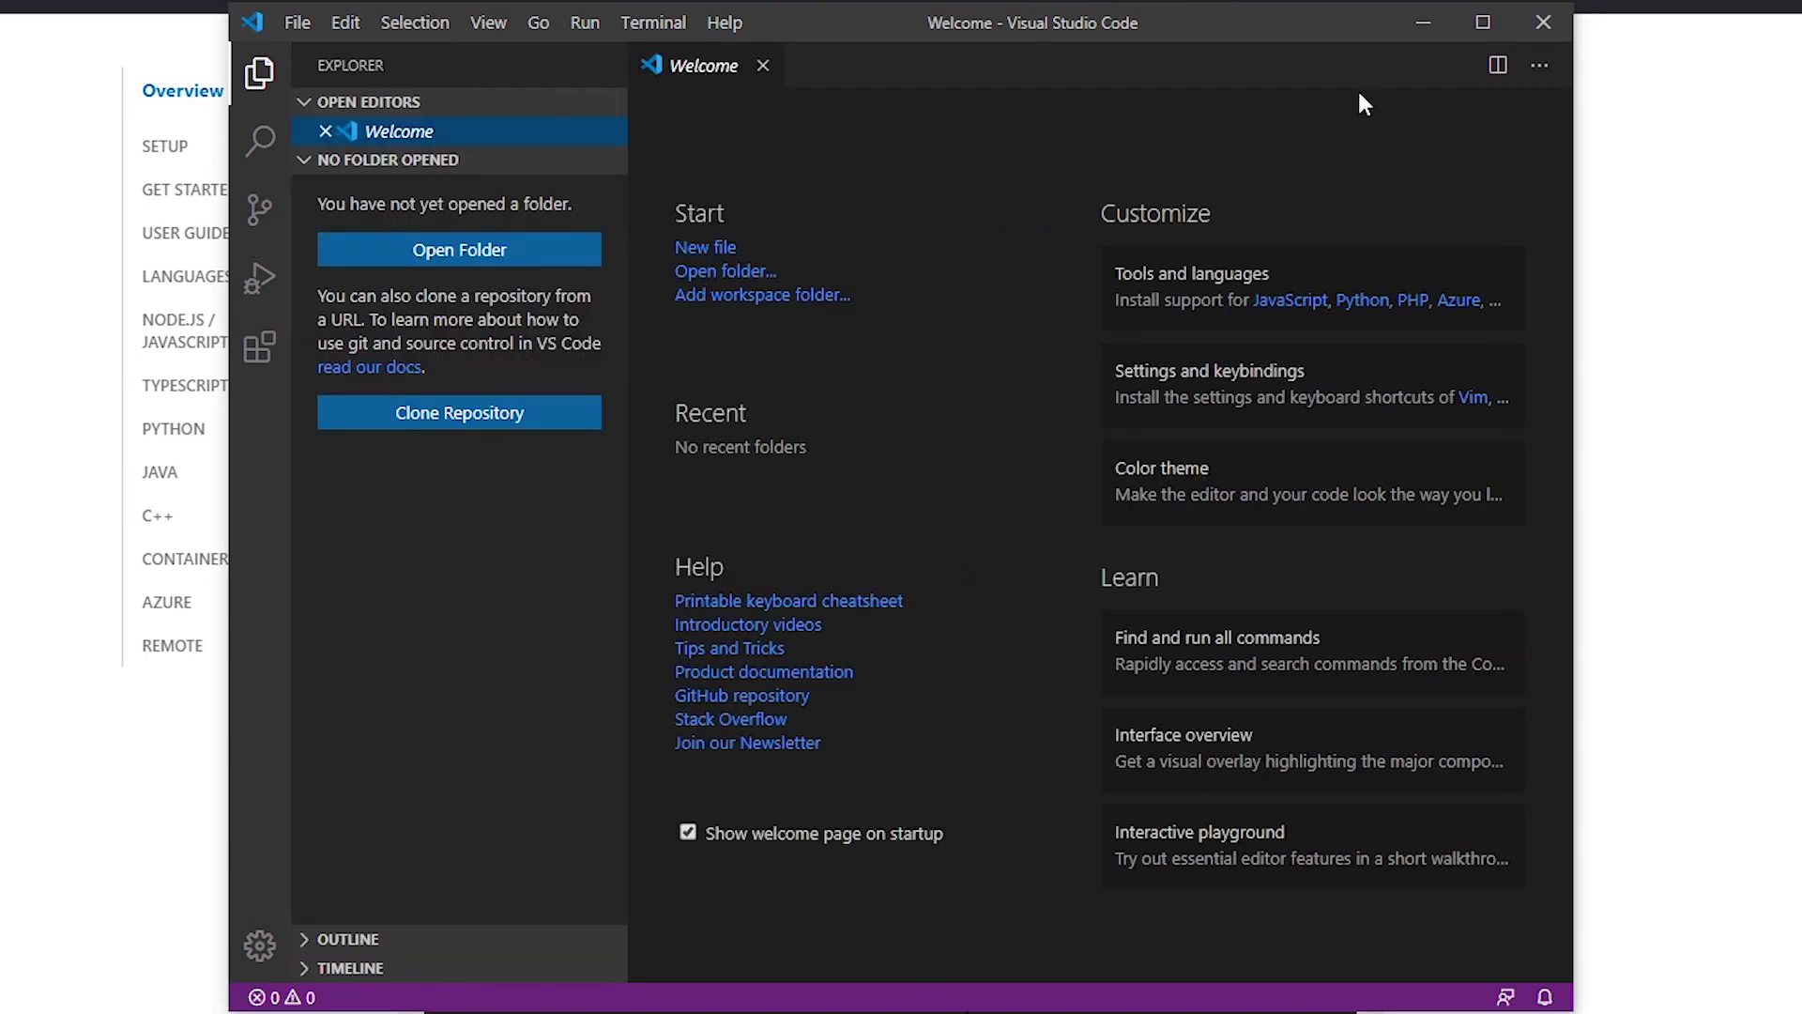
pyautogui.click(1544, 22)
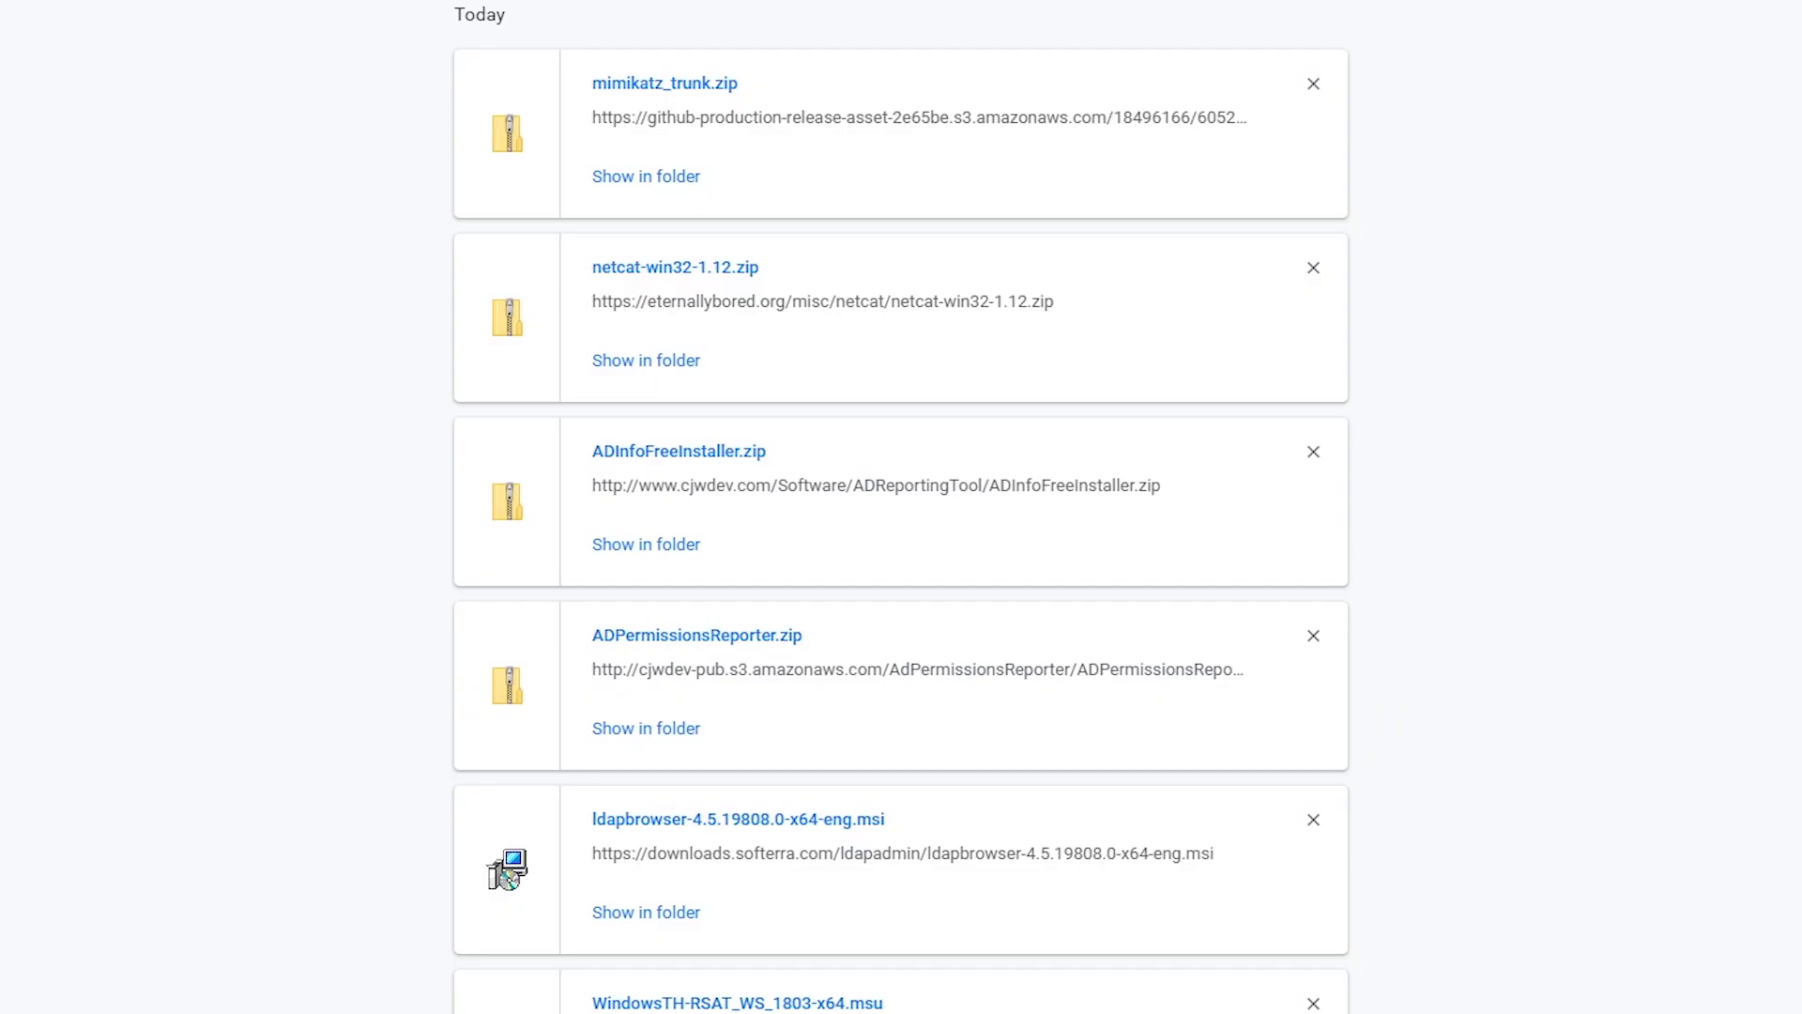
# Search the web for visual studio 2019 from the Downloads tab.
pyautogui.click(672, 60)
pyautogui.write('visual studio code')
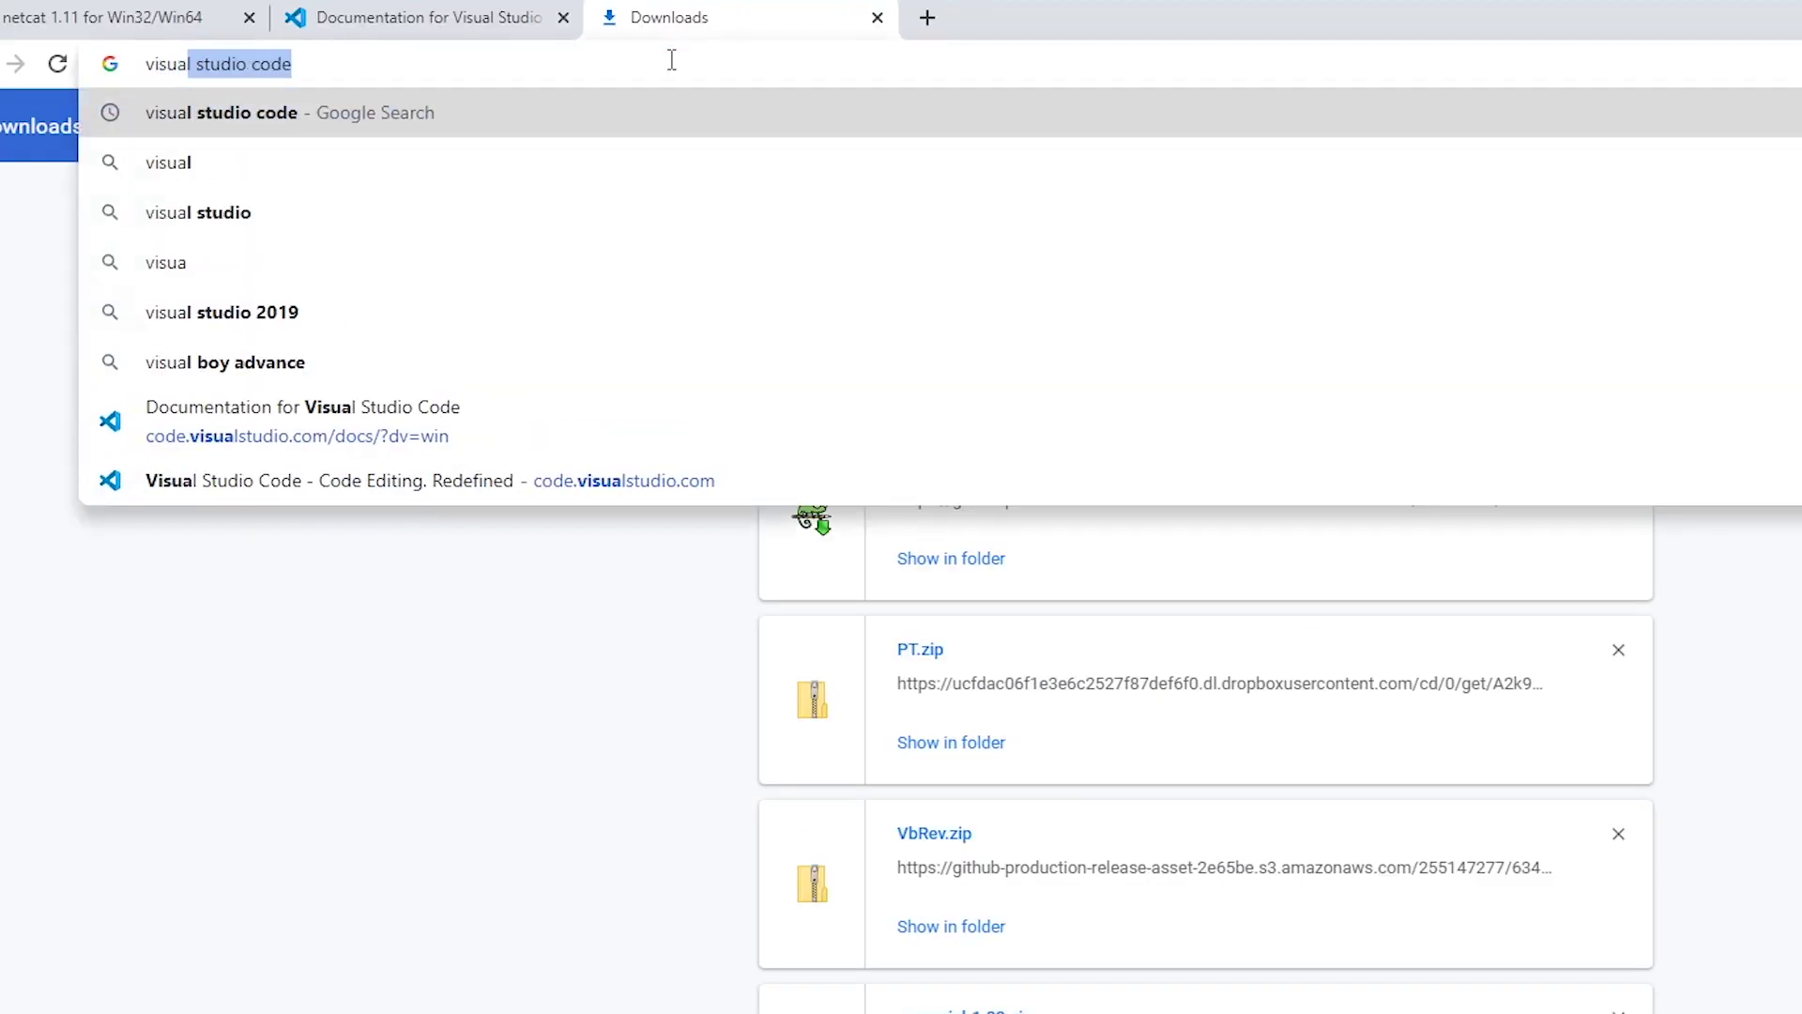
pyautogui.press('BackSpace')
pyautogui.press('BackSpace')
pyautogui.press('BackSpace')
pyautogui.press('BackSpace')
pyautogui.write('2019')
pyautogui.press('Return')
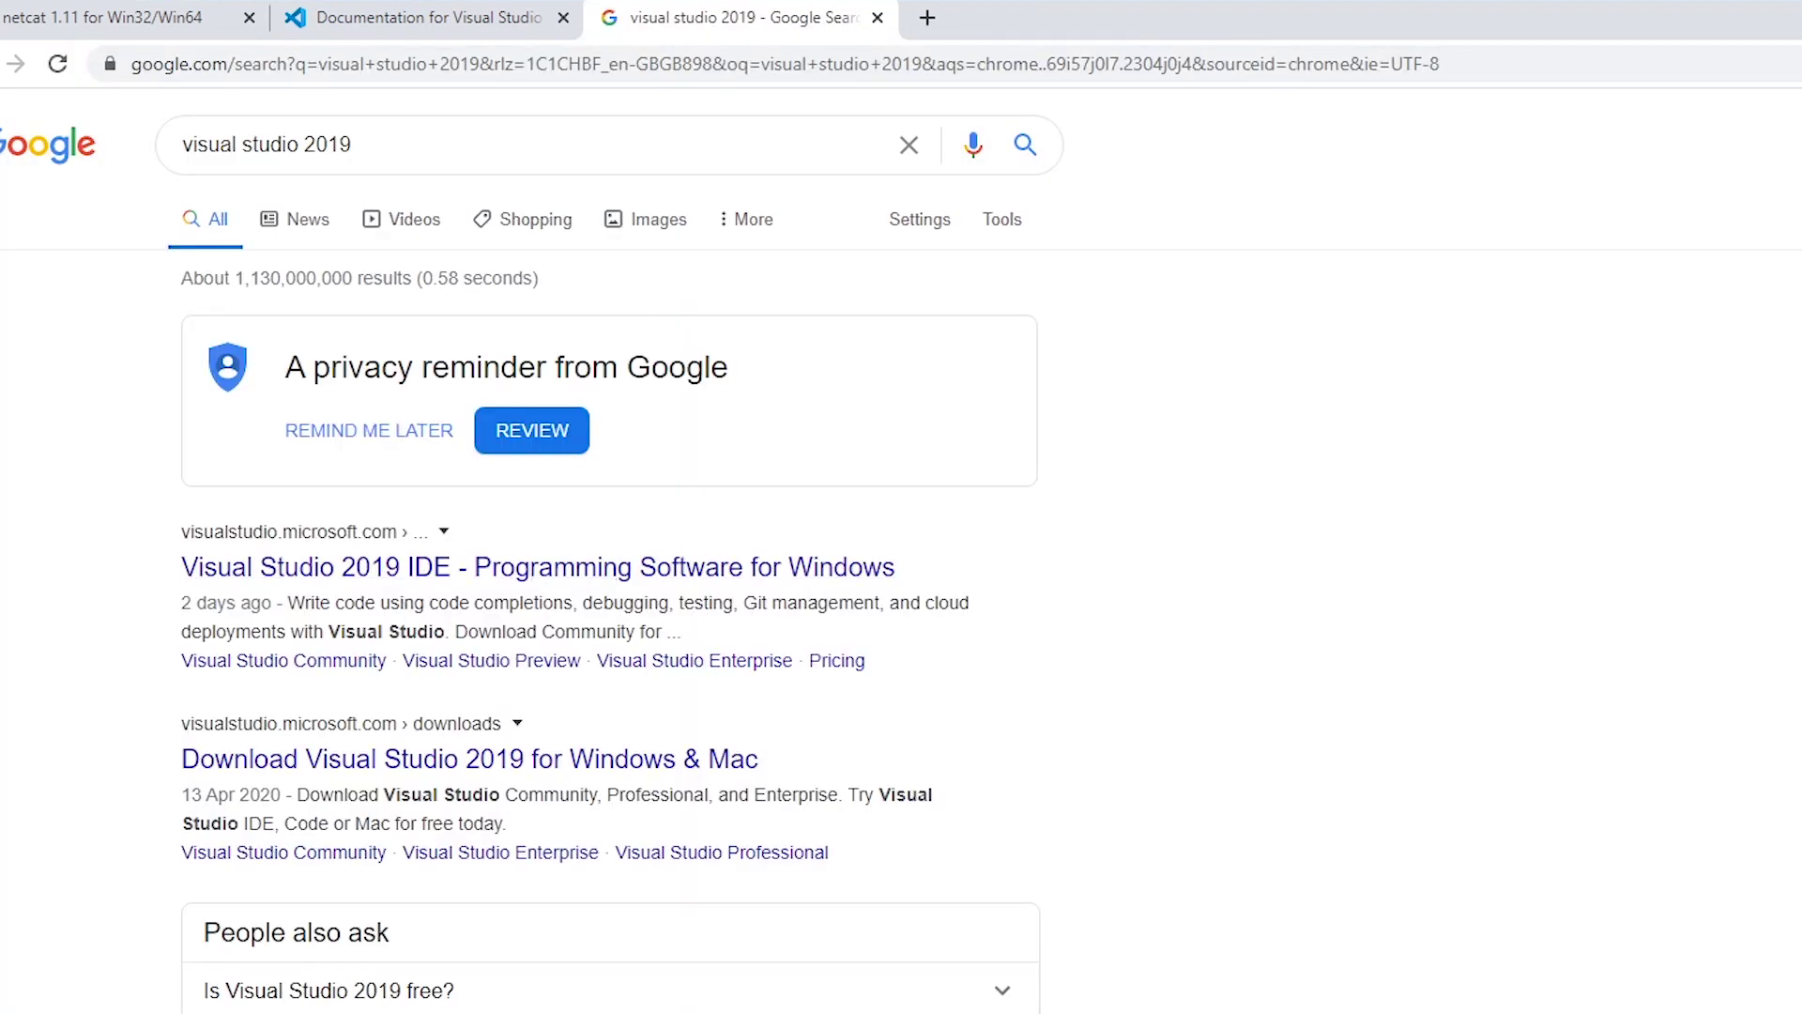
# Refine the web search to visual studio 2019 community.
pyautogui.click(427, 142)
pyautogui.write('commu')
pyautogui.press('Down')
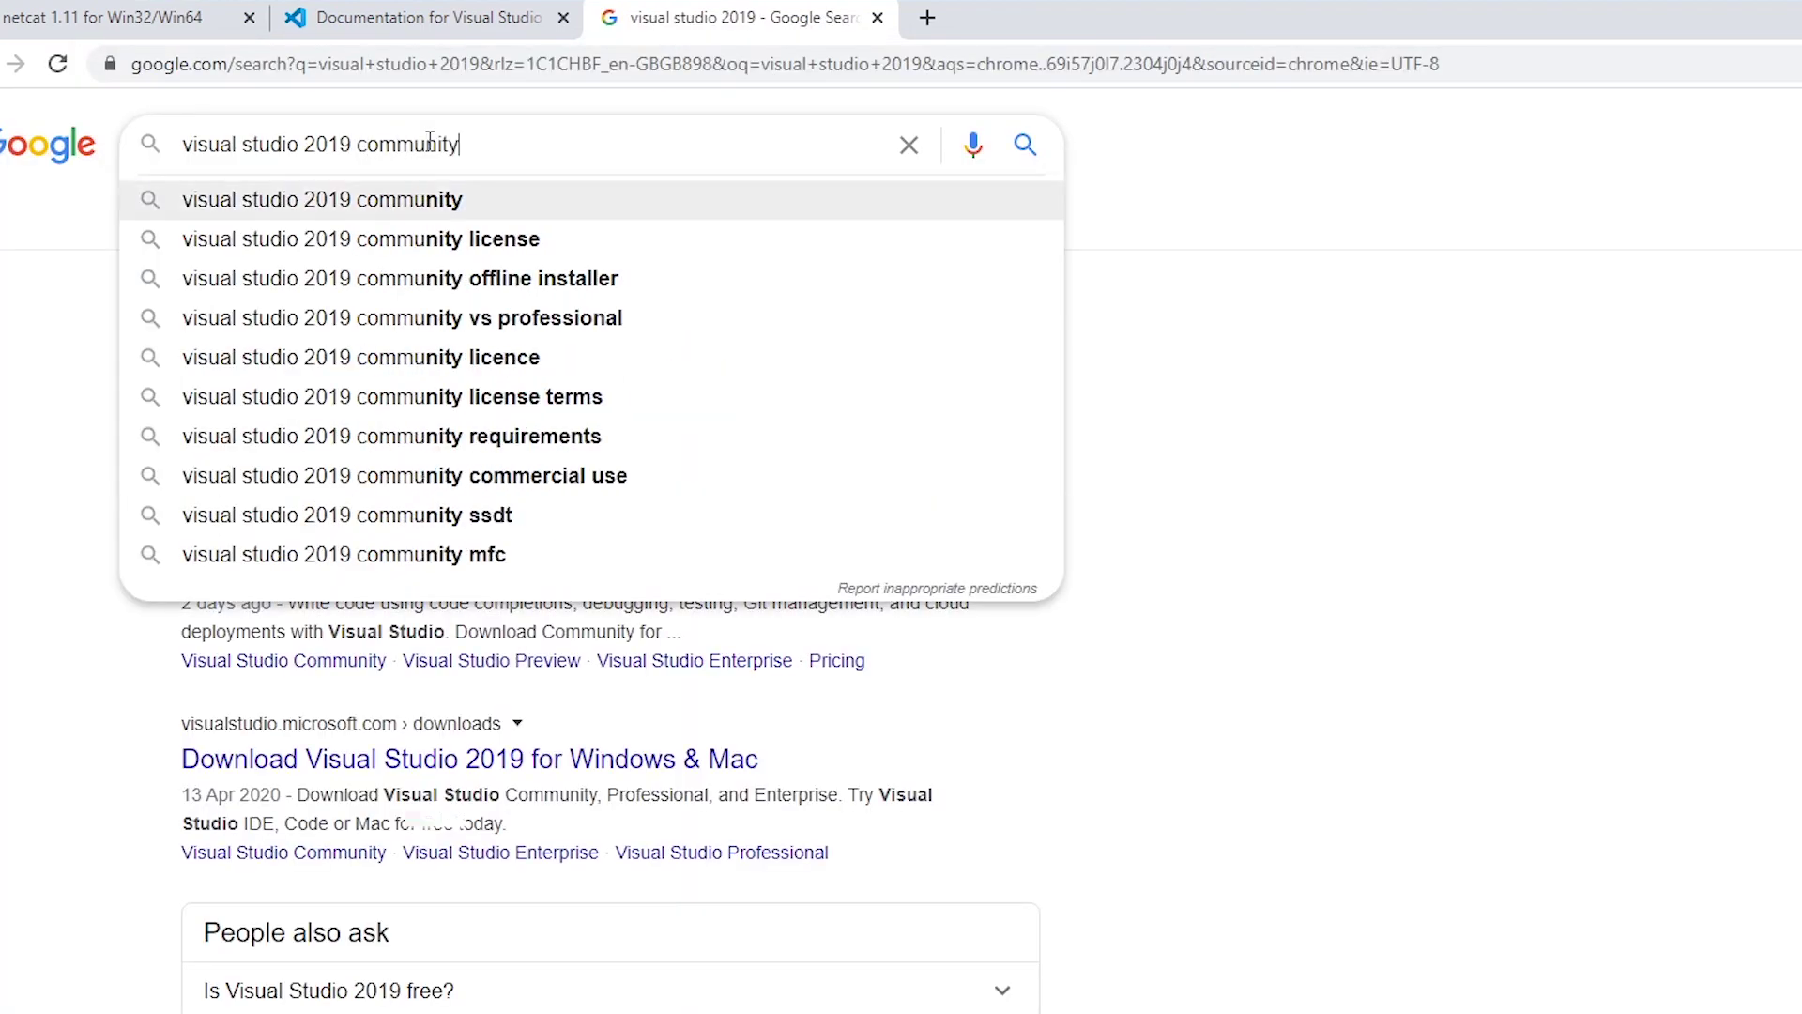
pyautogui.press('Return')
# Download Community 2019 from the official Visual Studio 2019 page, dismiss the tips sign-up form and allow the Visual Studio Installer to make changes.
pyautogui.click(451, 570)
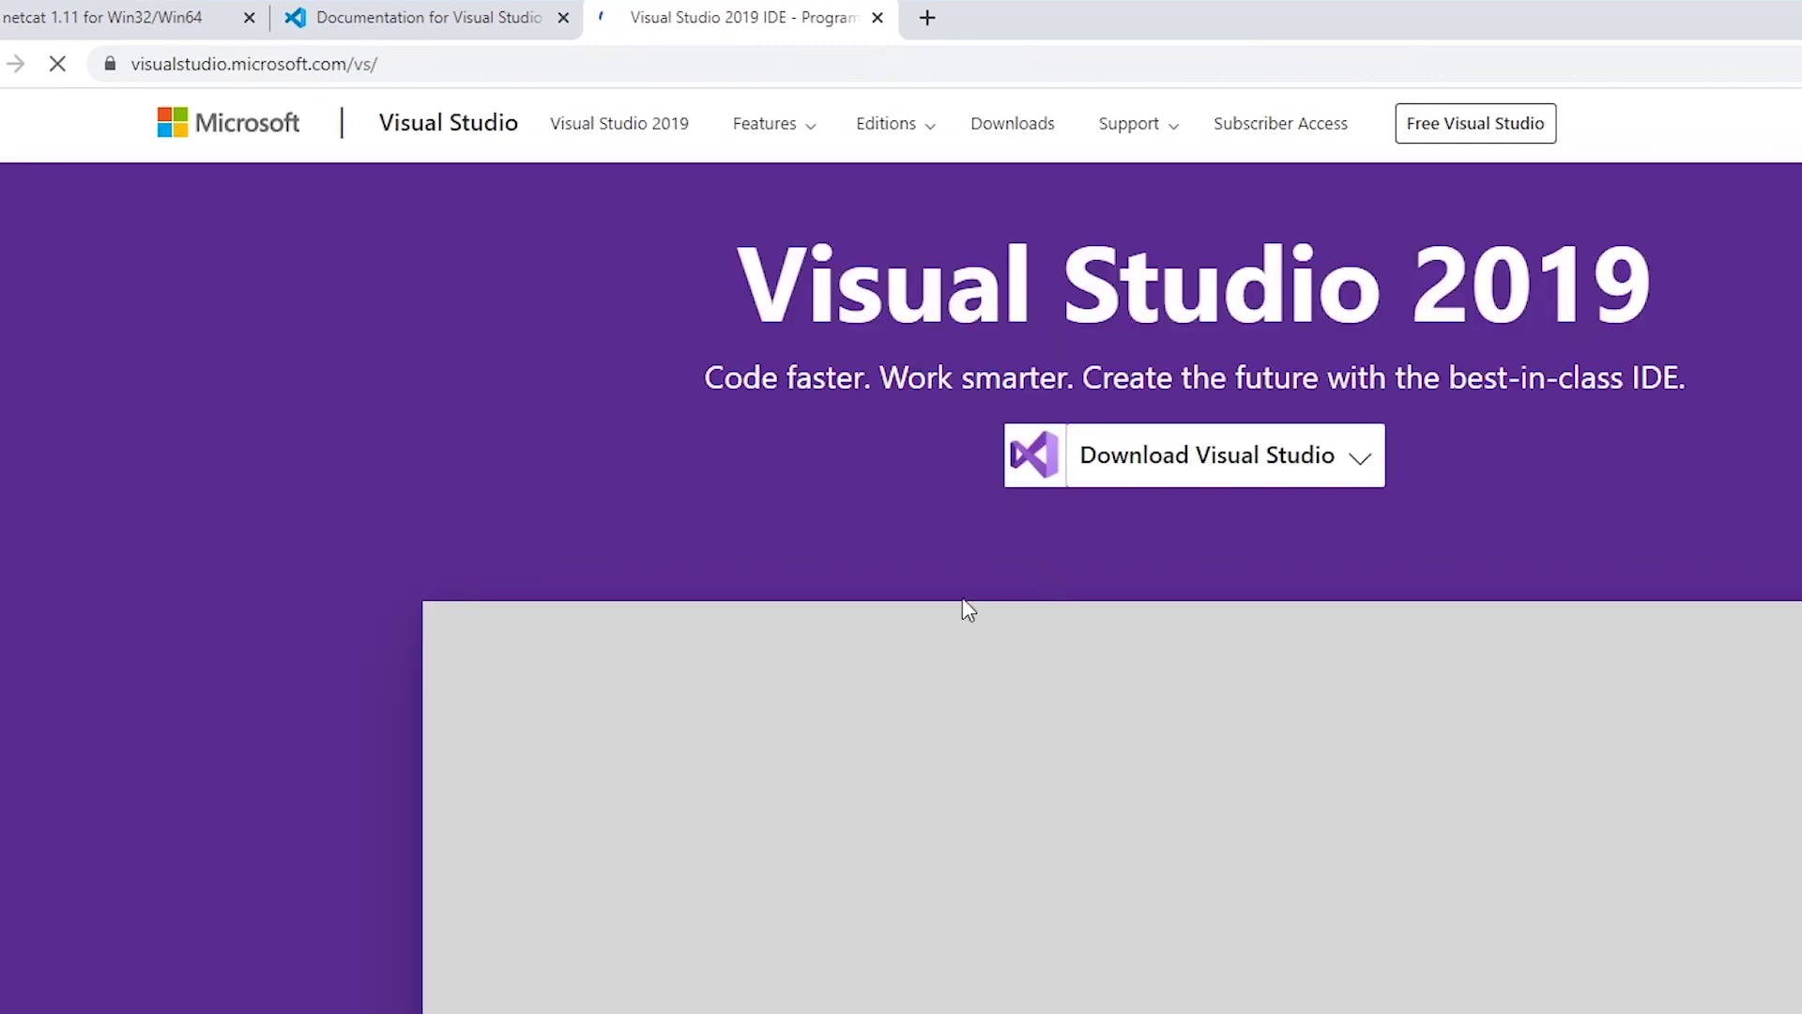
pyautogui.moveTo(1356, 466)
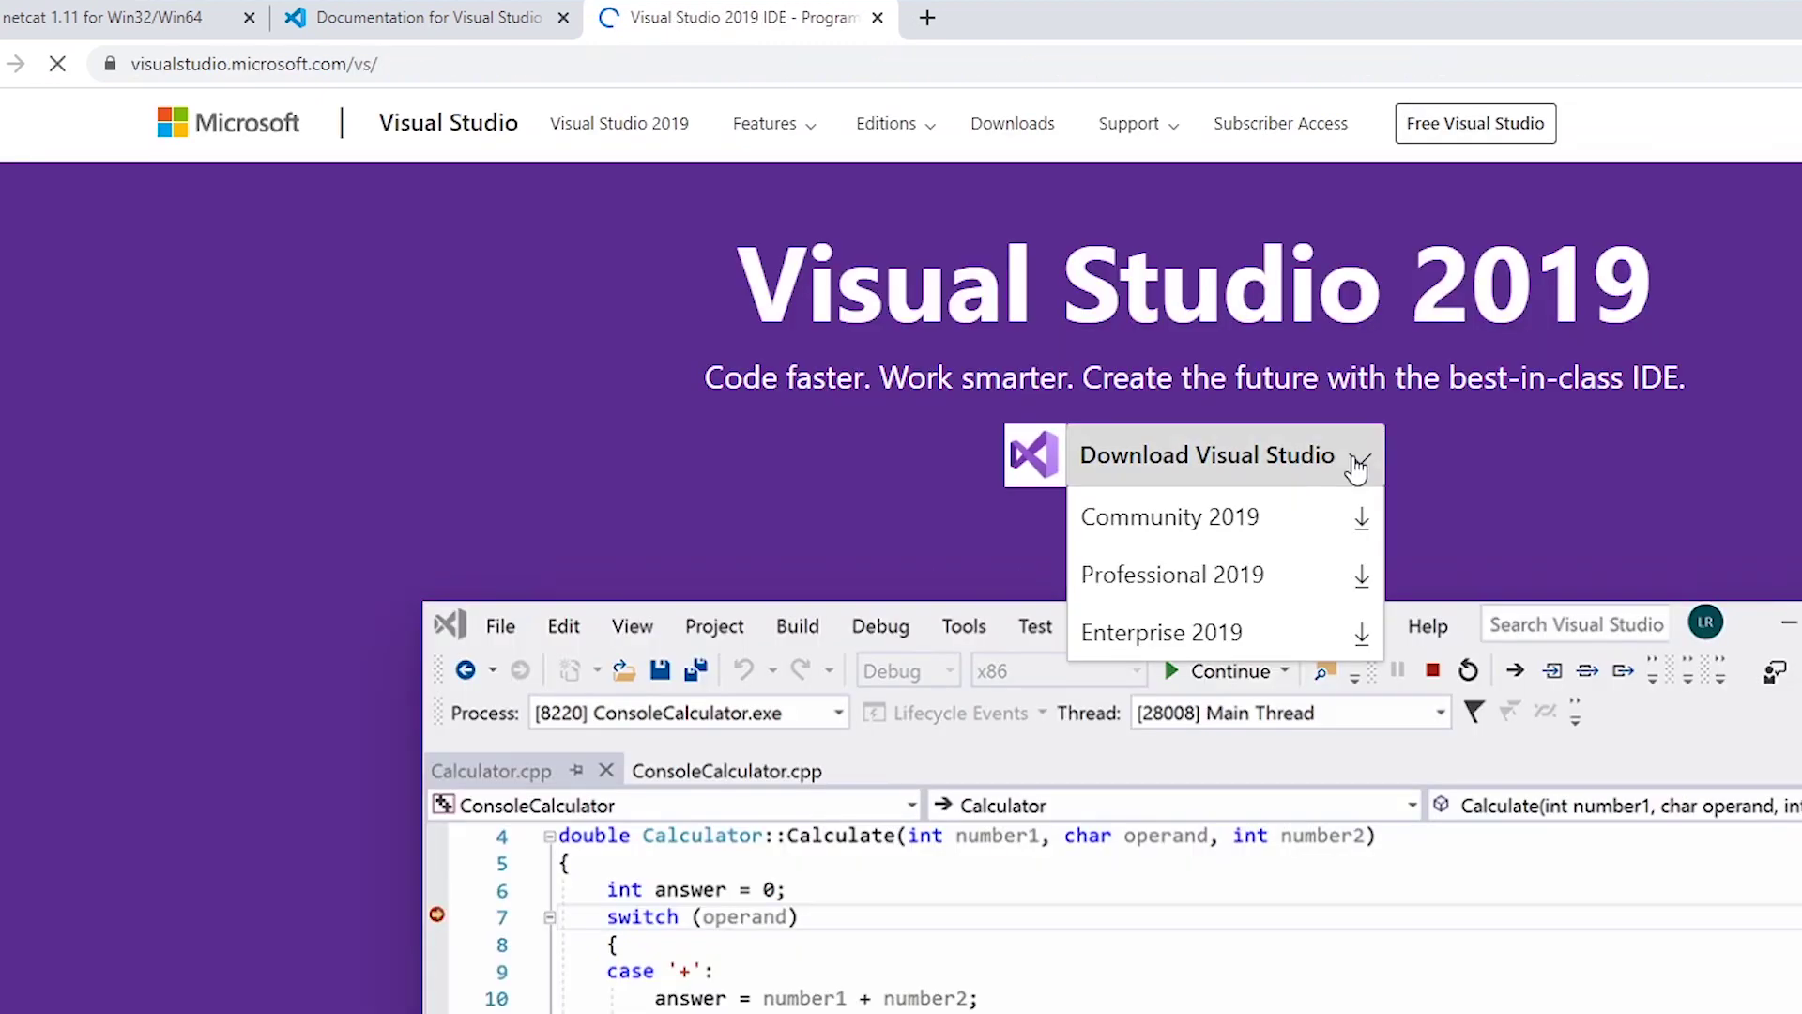
pyautogui.click(1222, 523)
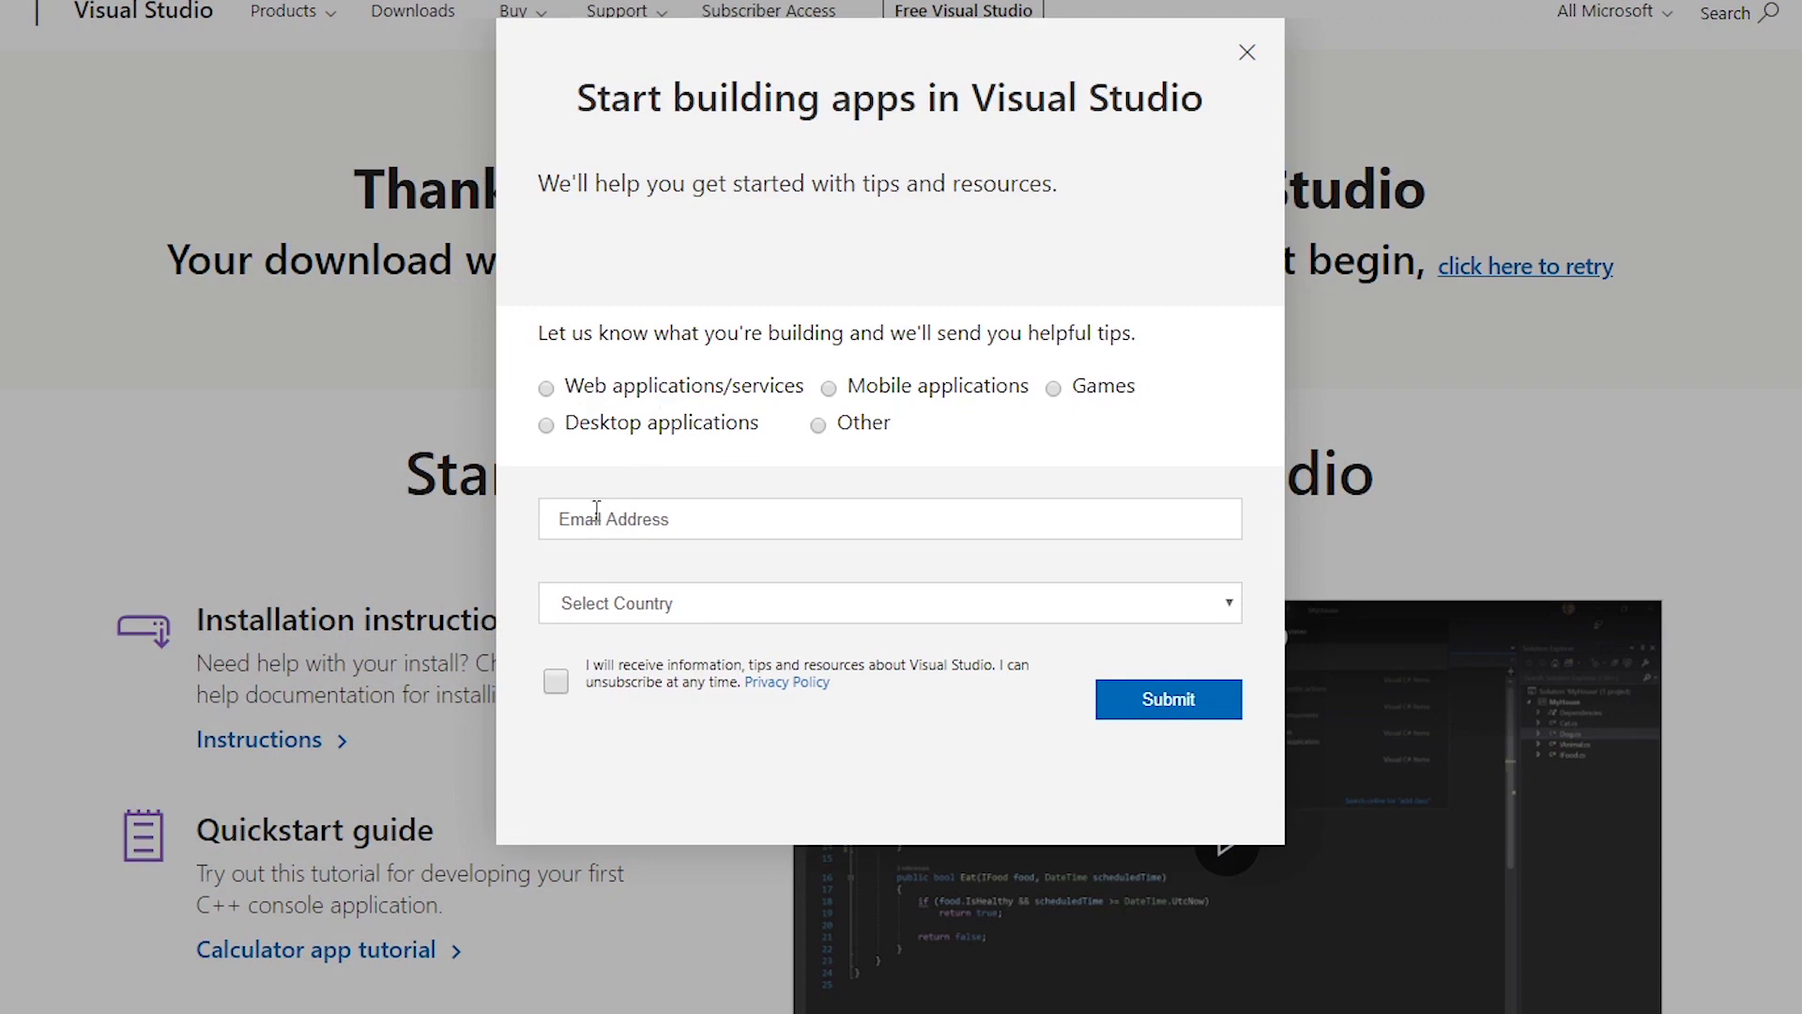
pyautogui.click(1246, 53)
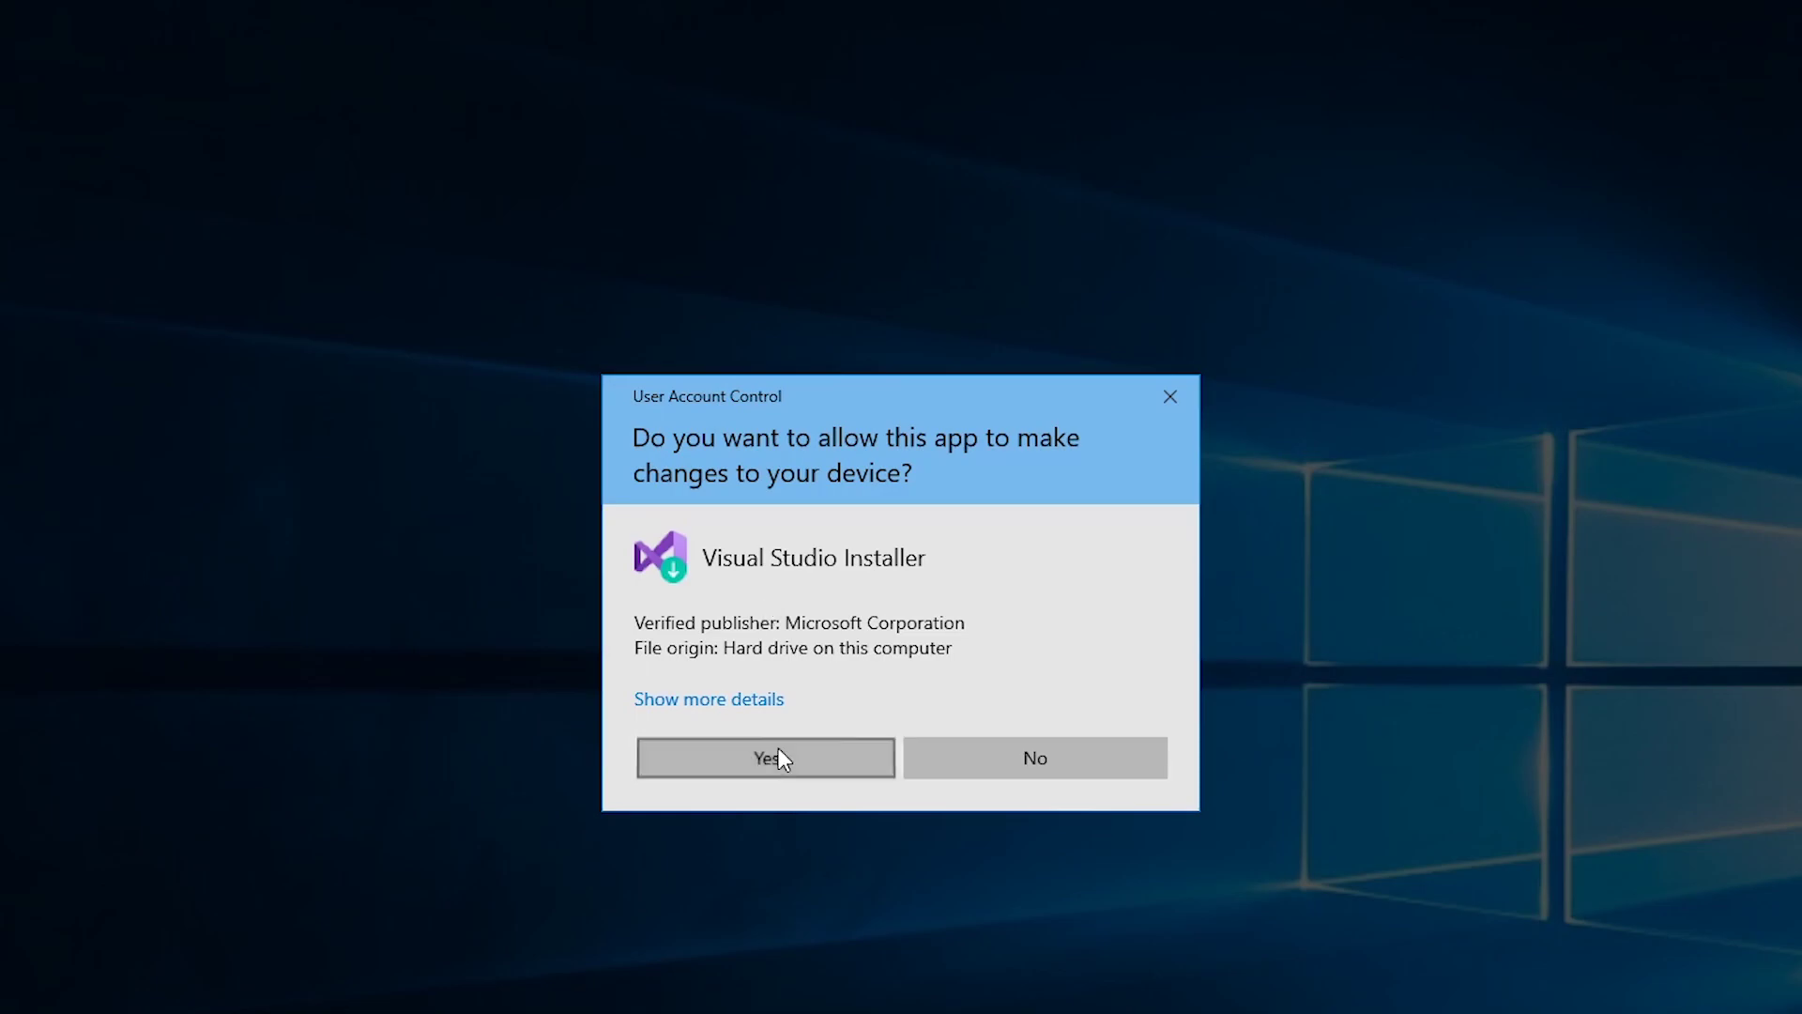
pyautogui.click(779, 751)
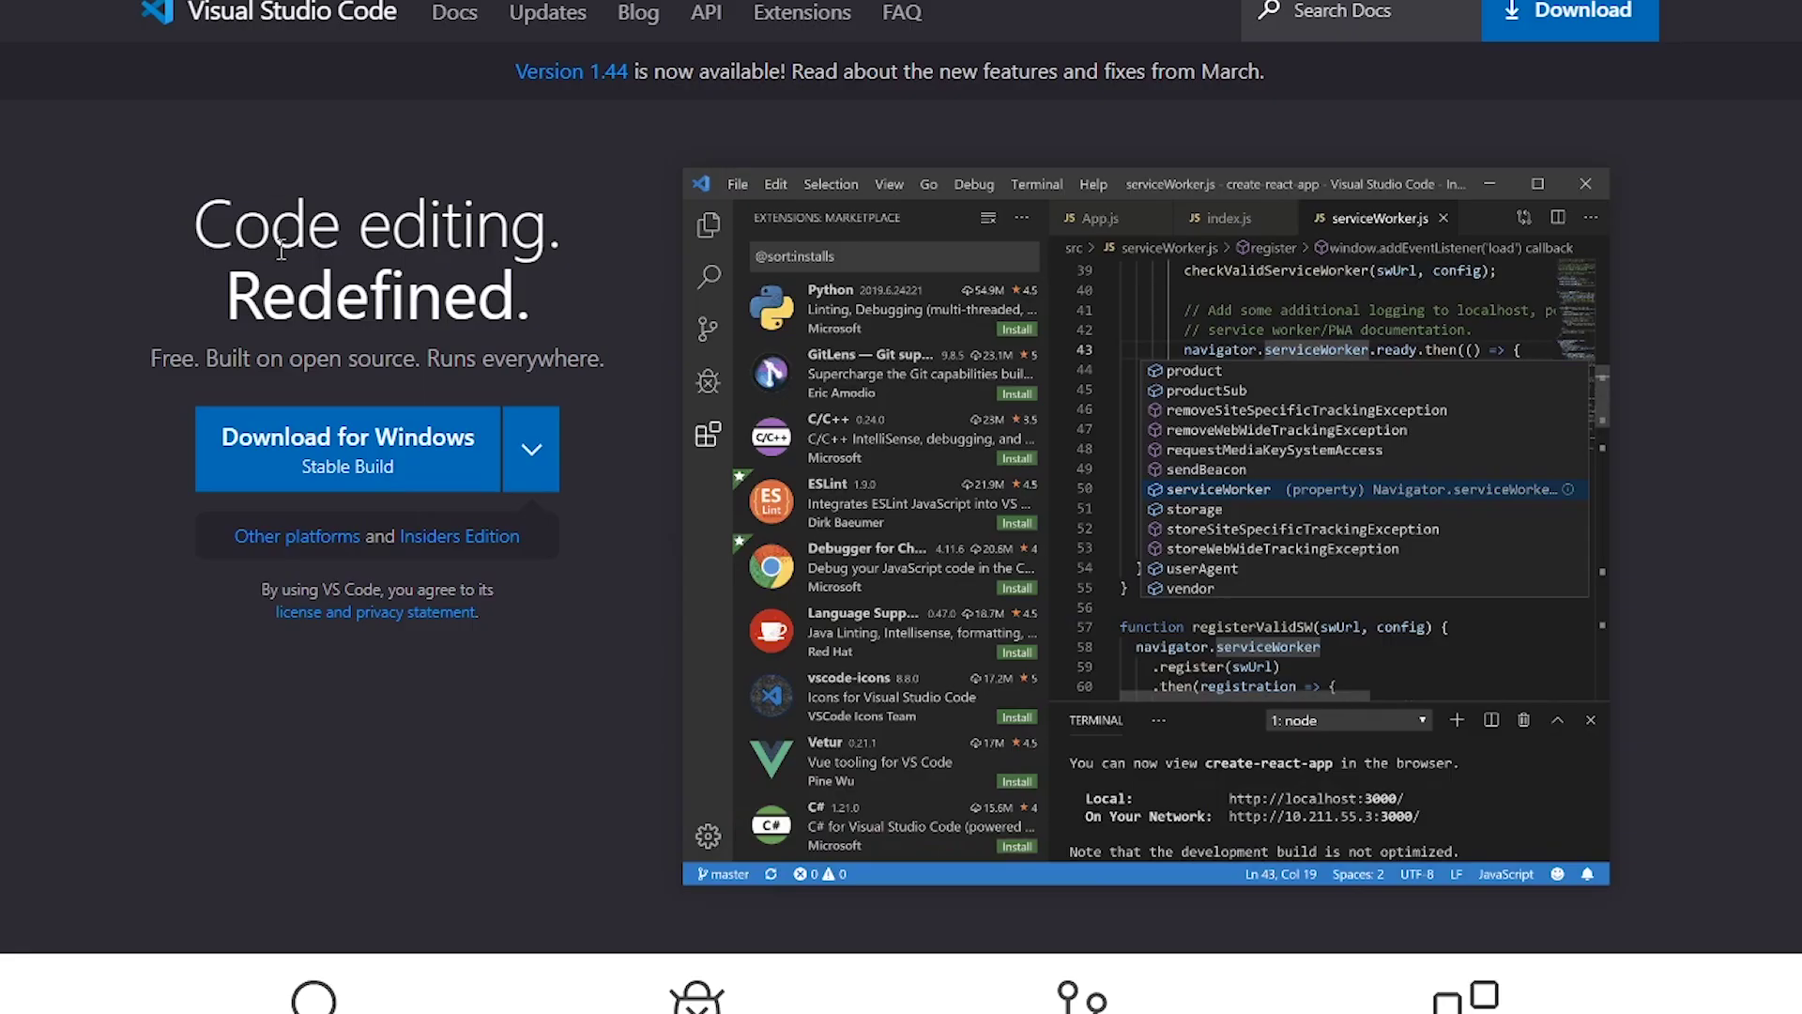
# Look through the Visual Studio Code homepage's feature sections, including IntelliSense, debugging, extensions and deployment.
pyautogui.scroll(-8, 104, 389)
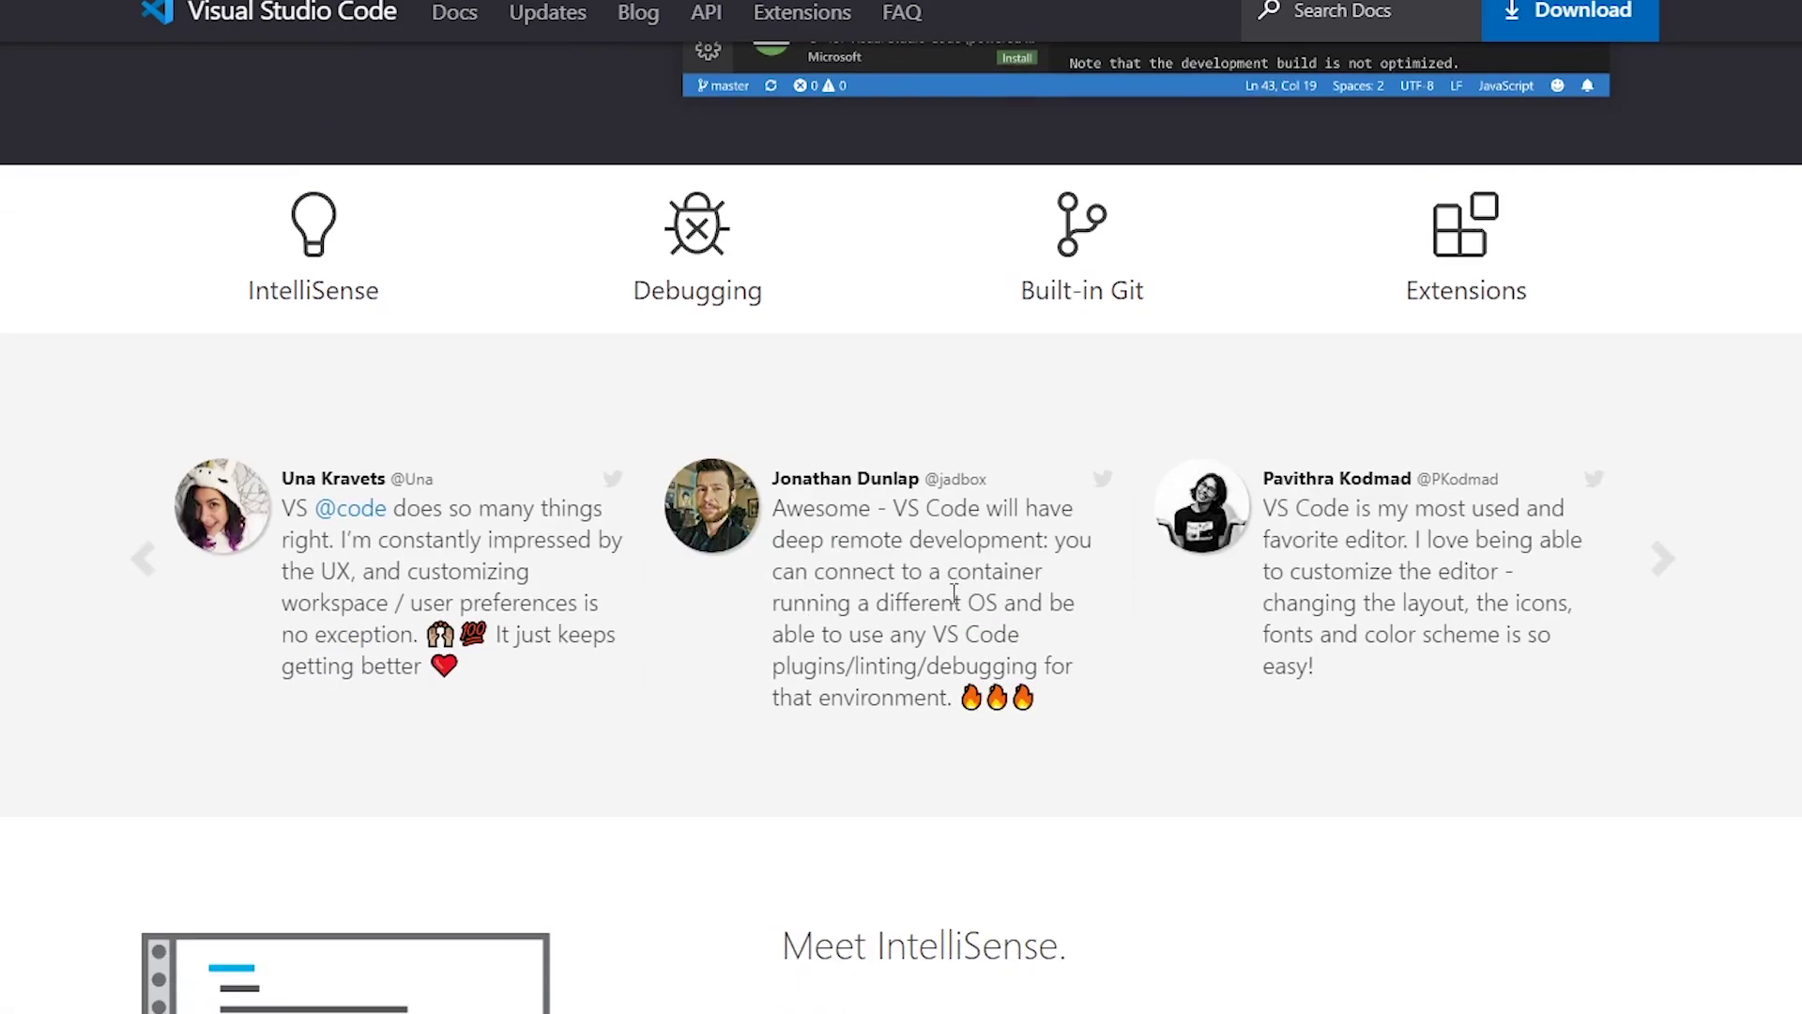
pyautogui.scroll(-3, 954, 593)
pyautogui.doubleClick(933, 665)
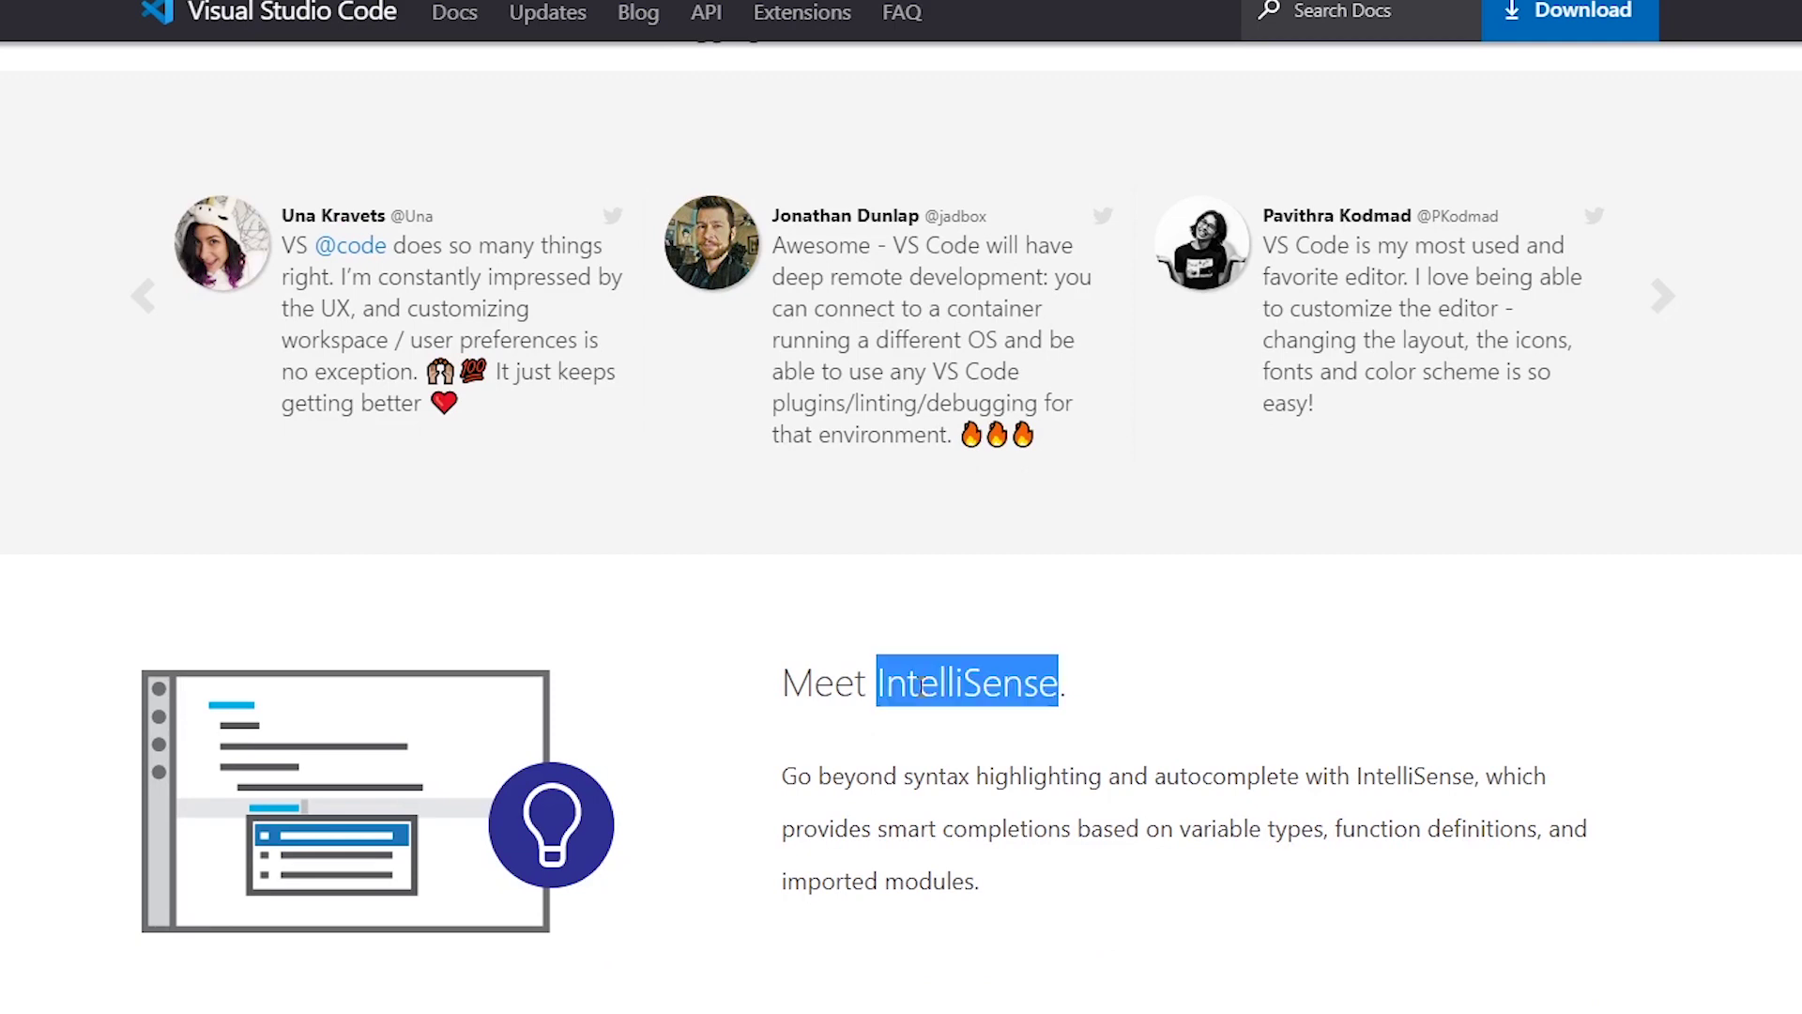
pyautogui.click(936, 670)
pyautogui.scroll(-4, 936, 638)
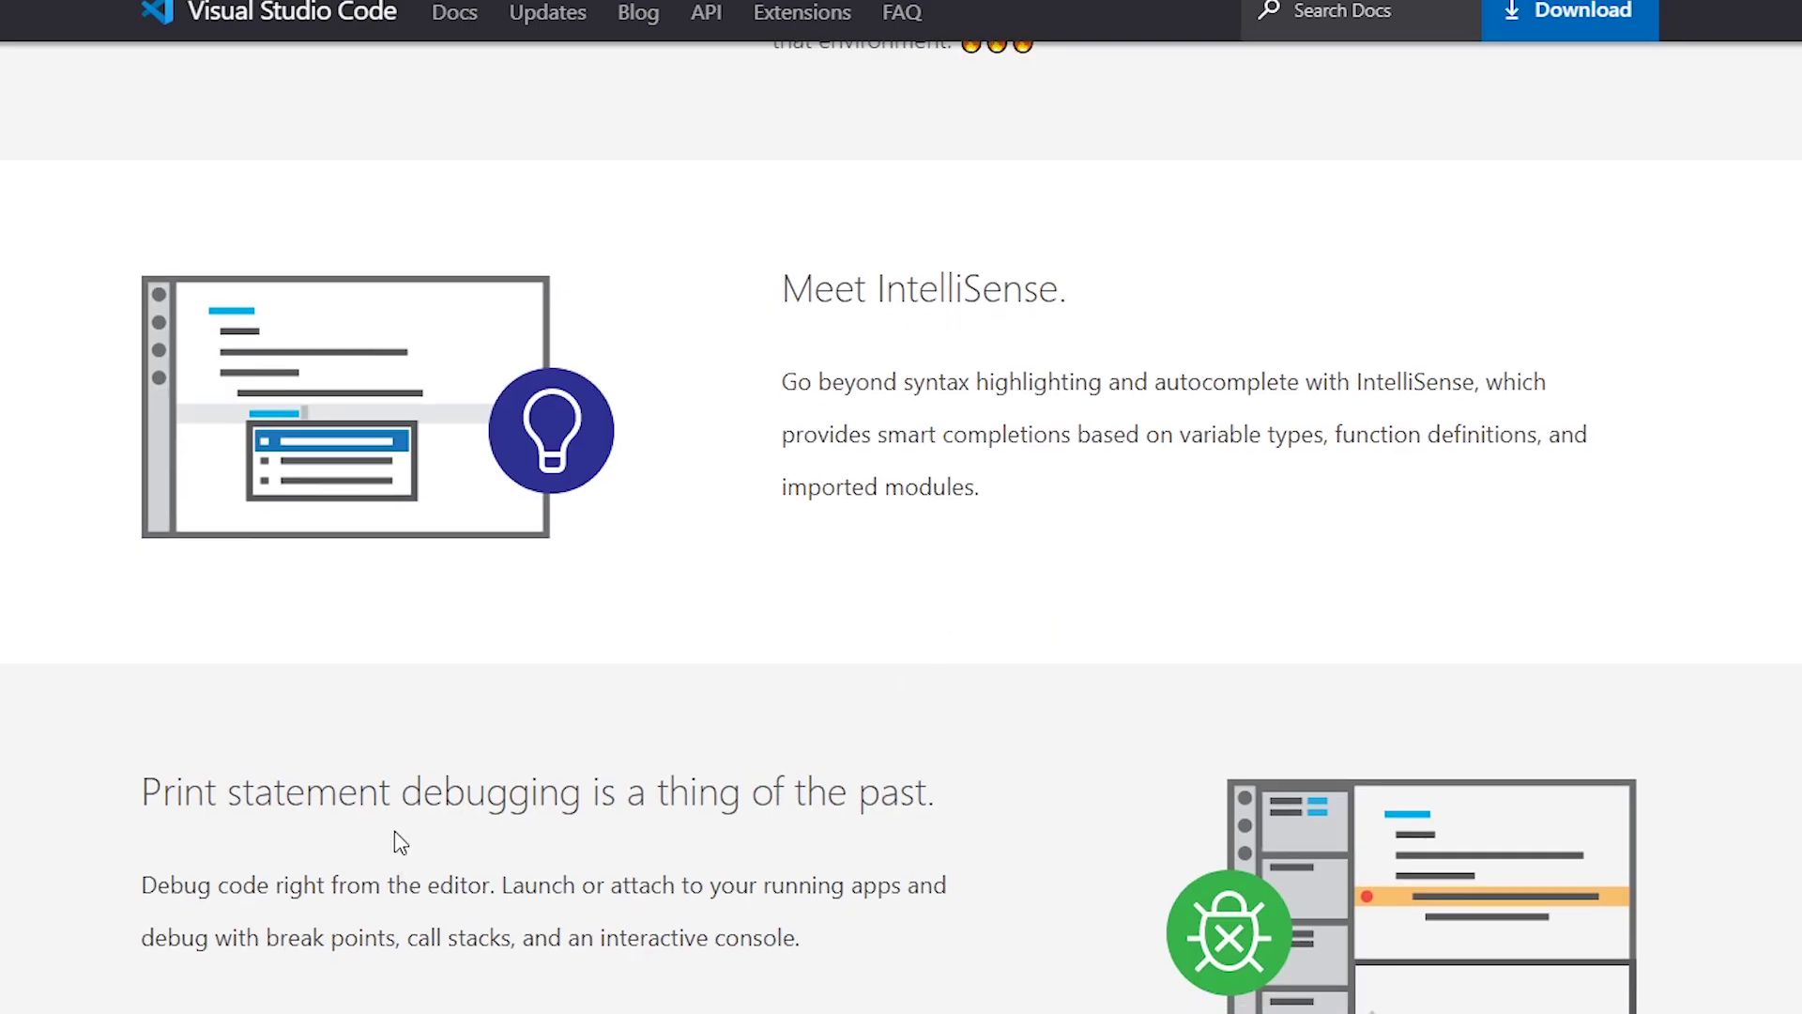
pyautogui.scroll(-6, 390, 836)
pyautogui.scroll(-10, 801, 483)
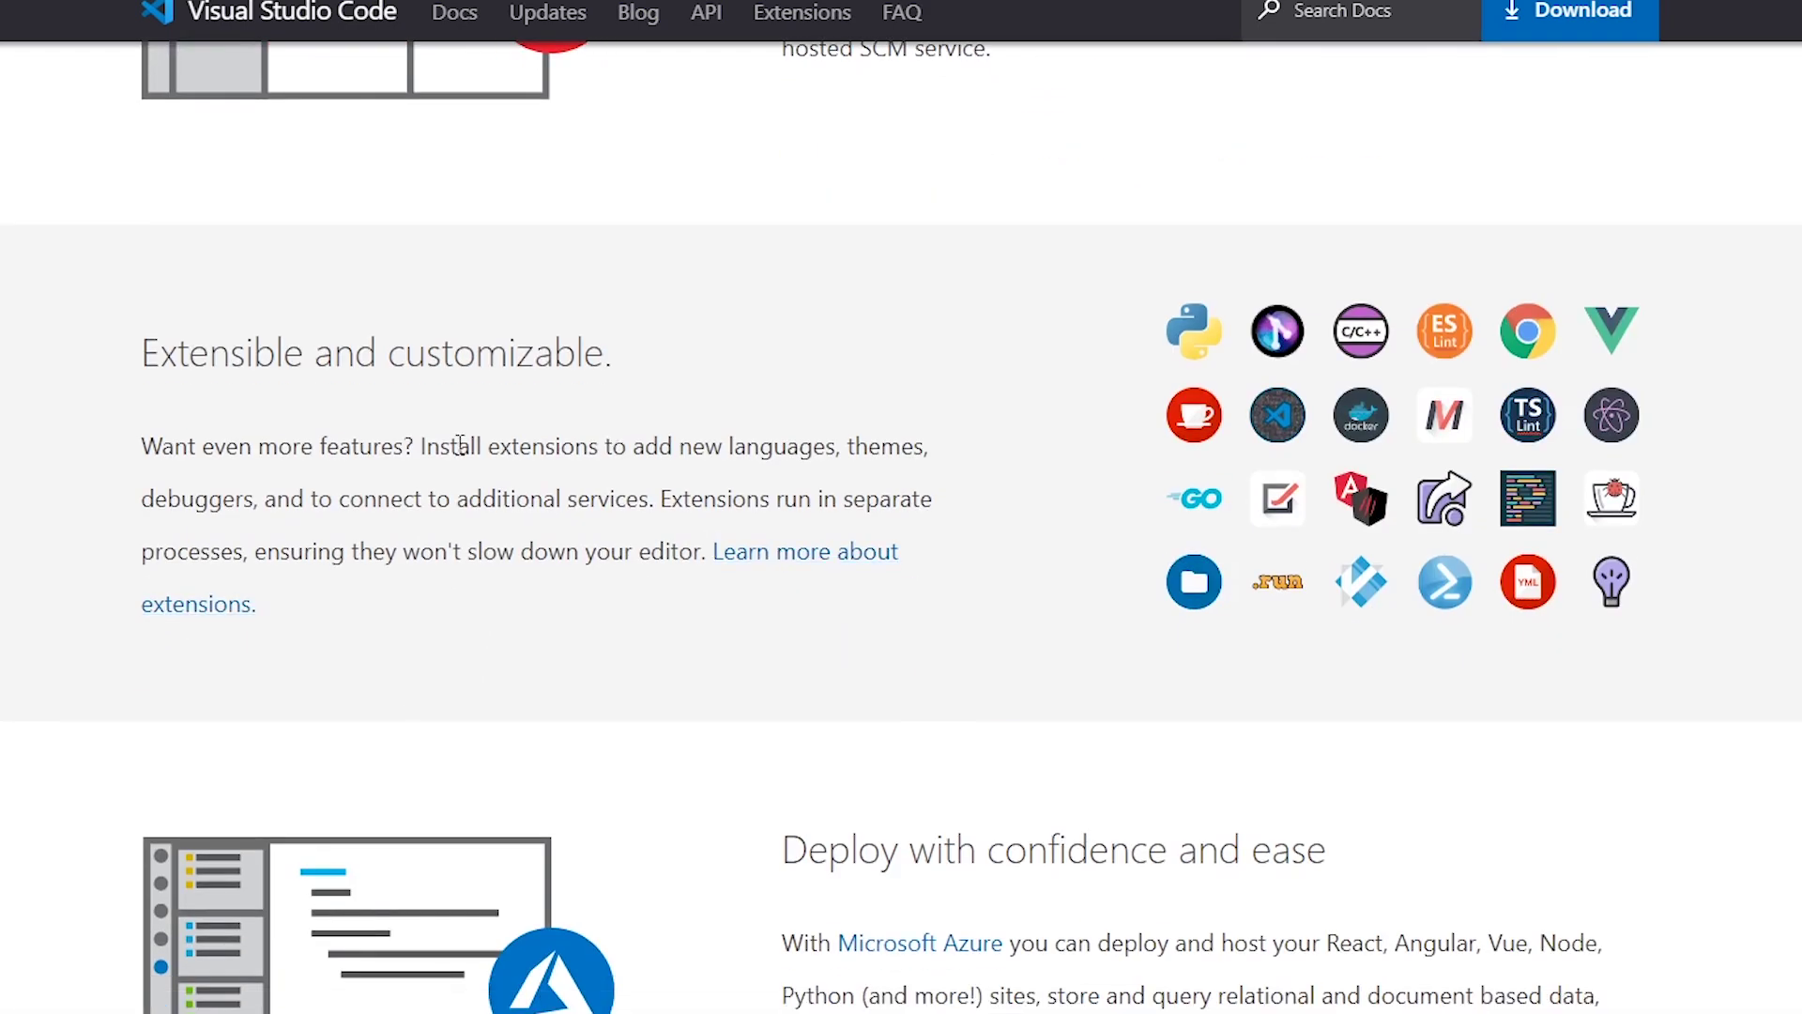
pyautogui.scroll(-11, 525, 657)
pyautogui.scroll(9, 635, 816)
pyautogui.scroll(20, 638, 824)
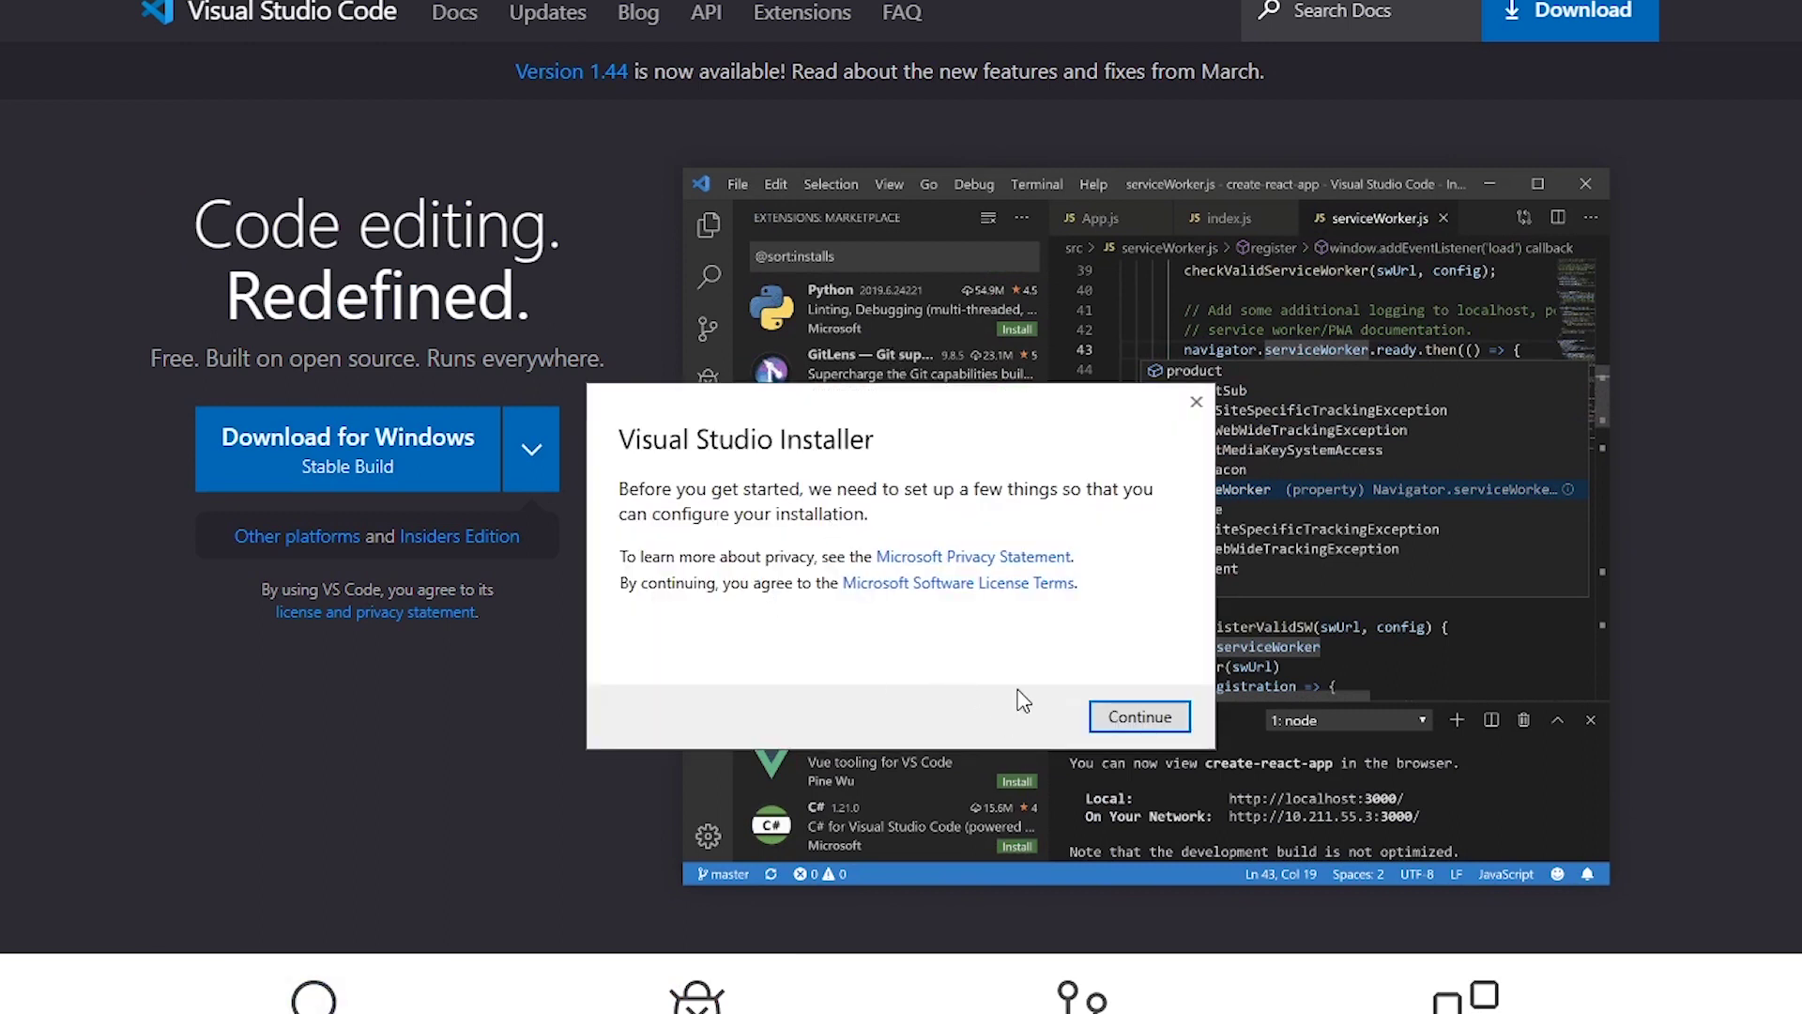
# Continue the Visual Studio Installer setup and select the Python development, .NET desktop development and Desktop development with C++ workloads.
pyautogui.click(1140, 717)
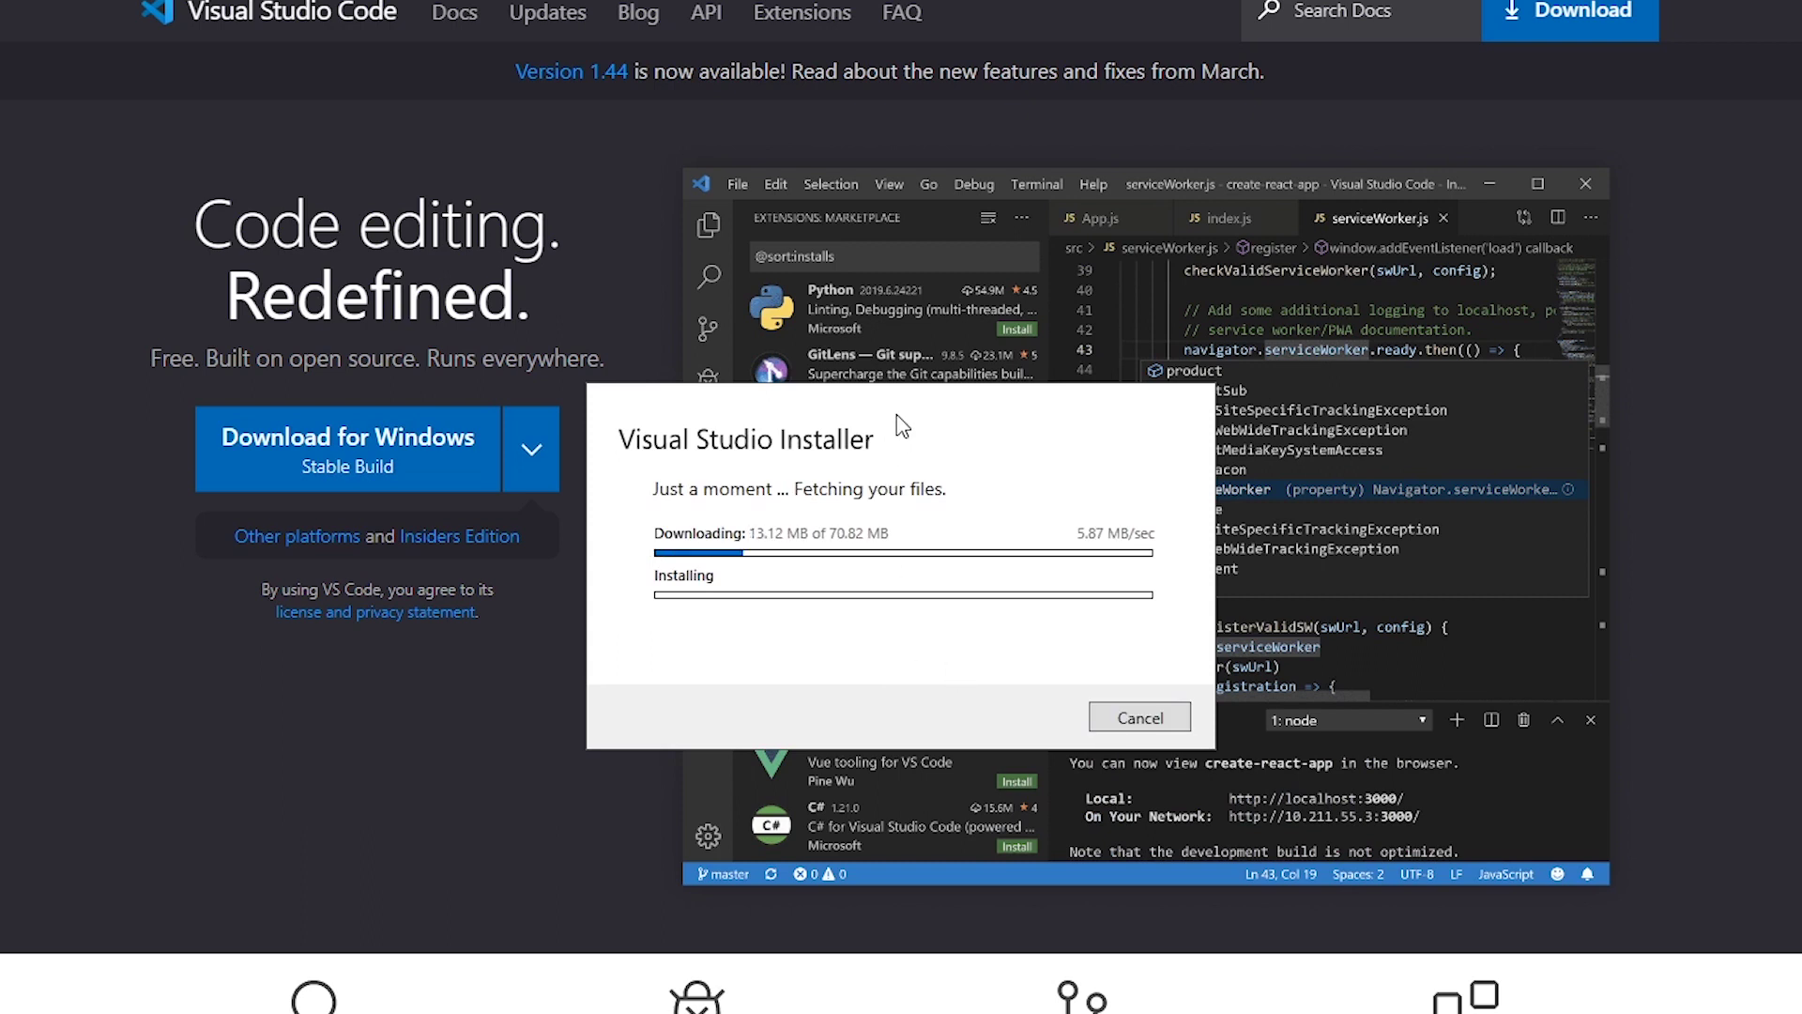
pyautogui.moveTo(917, 406); pyautogui.dragTo(1021, 390)
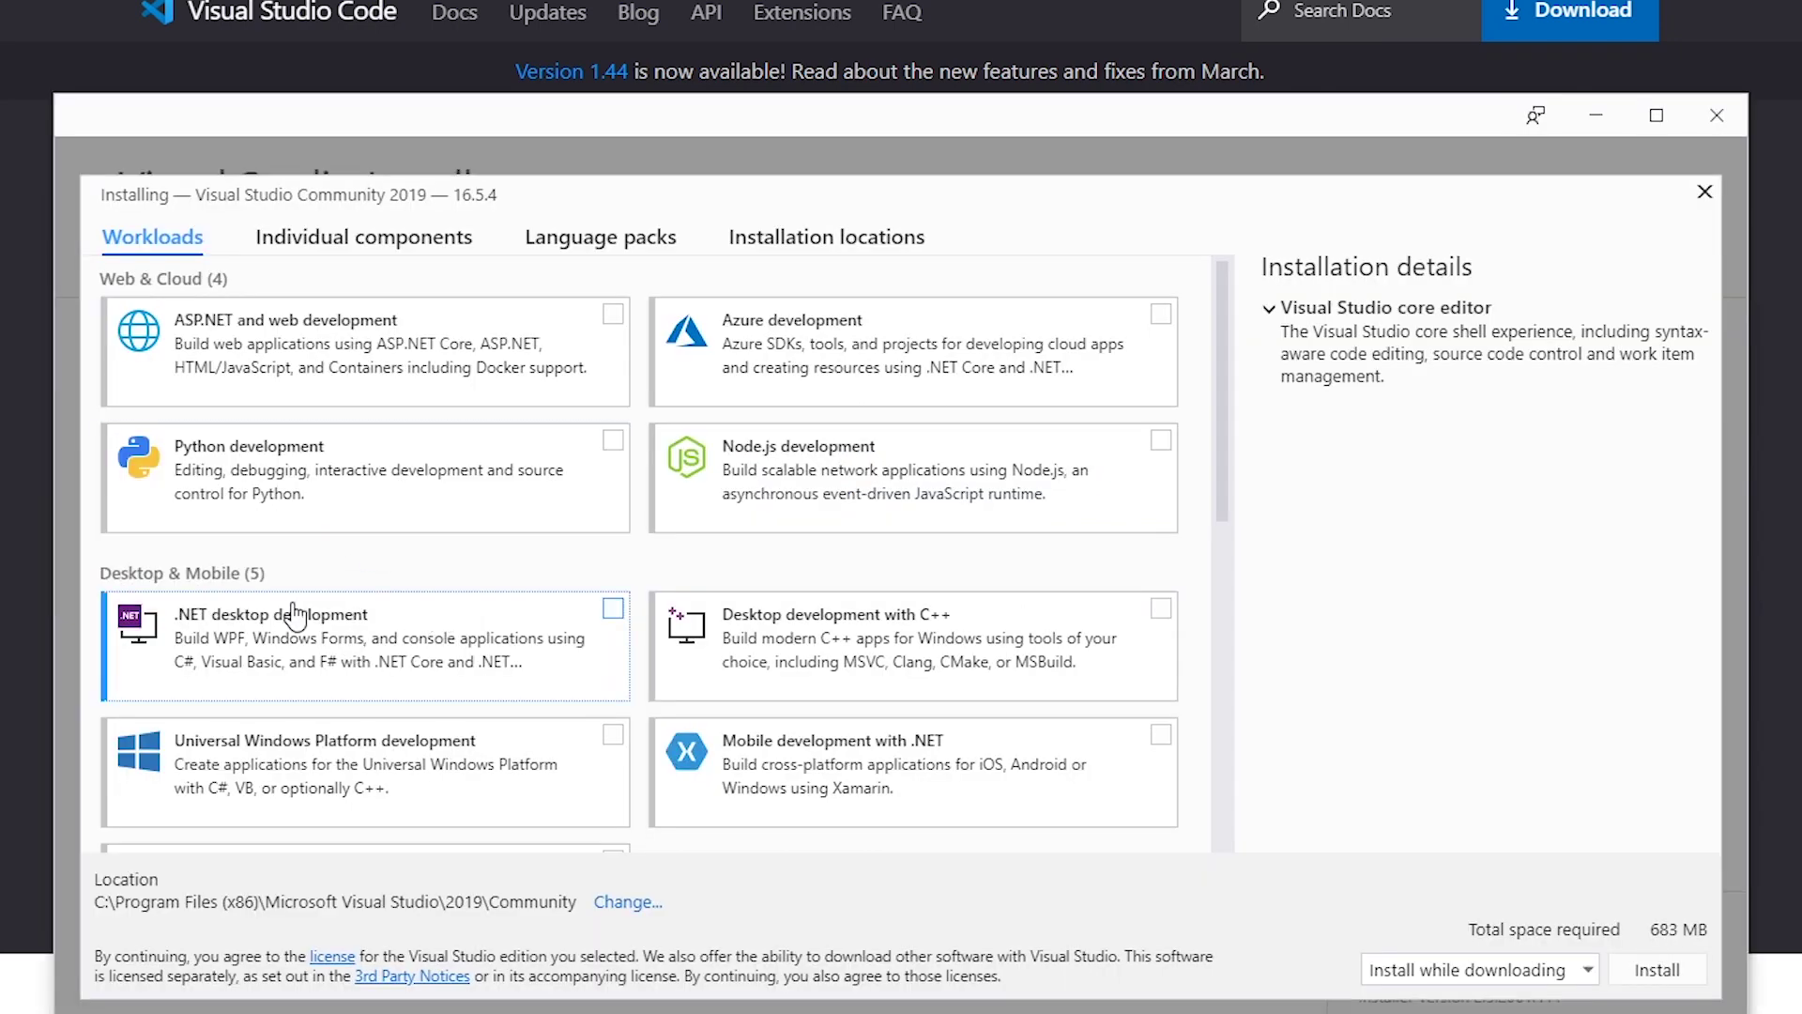
pyautogui.click(612, 441)
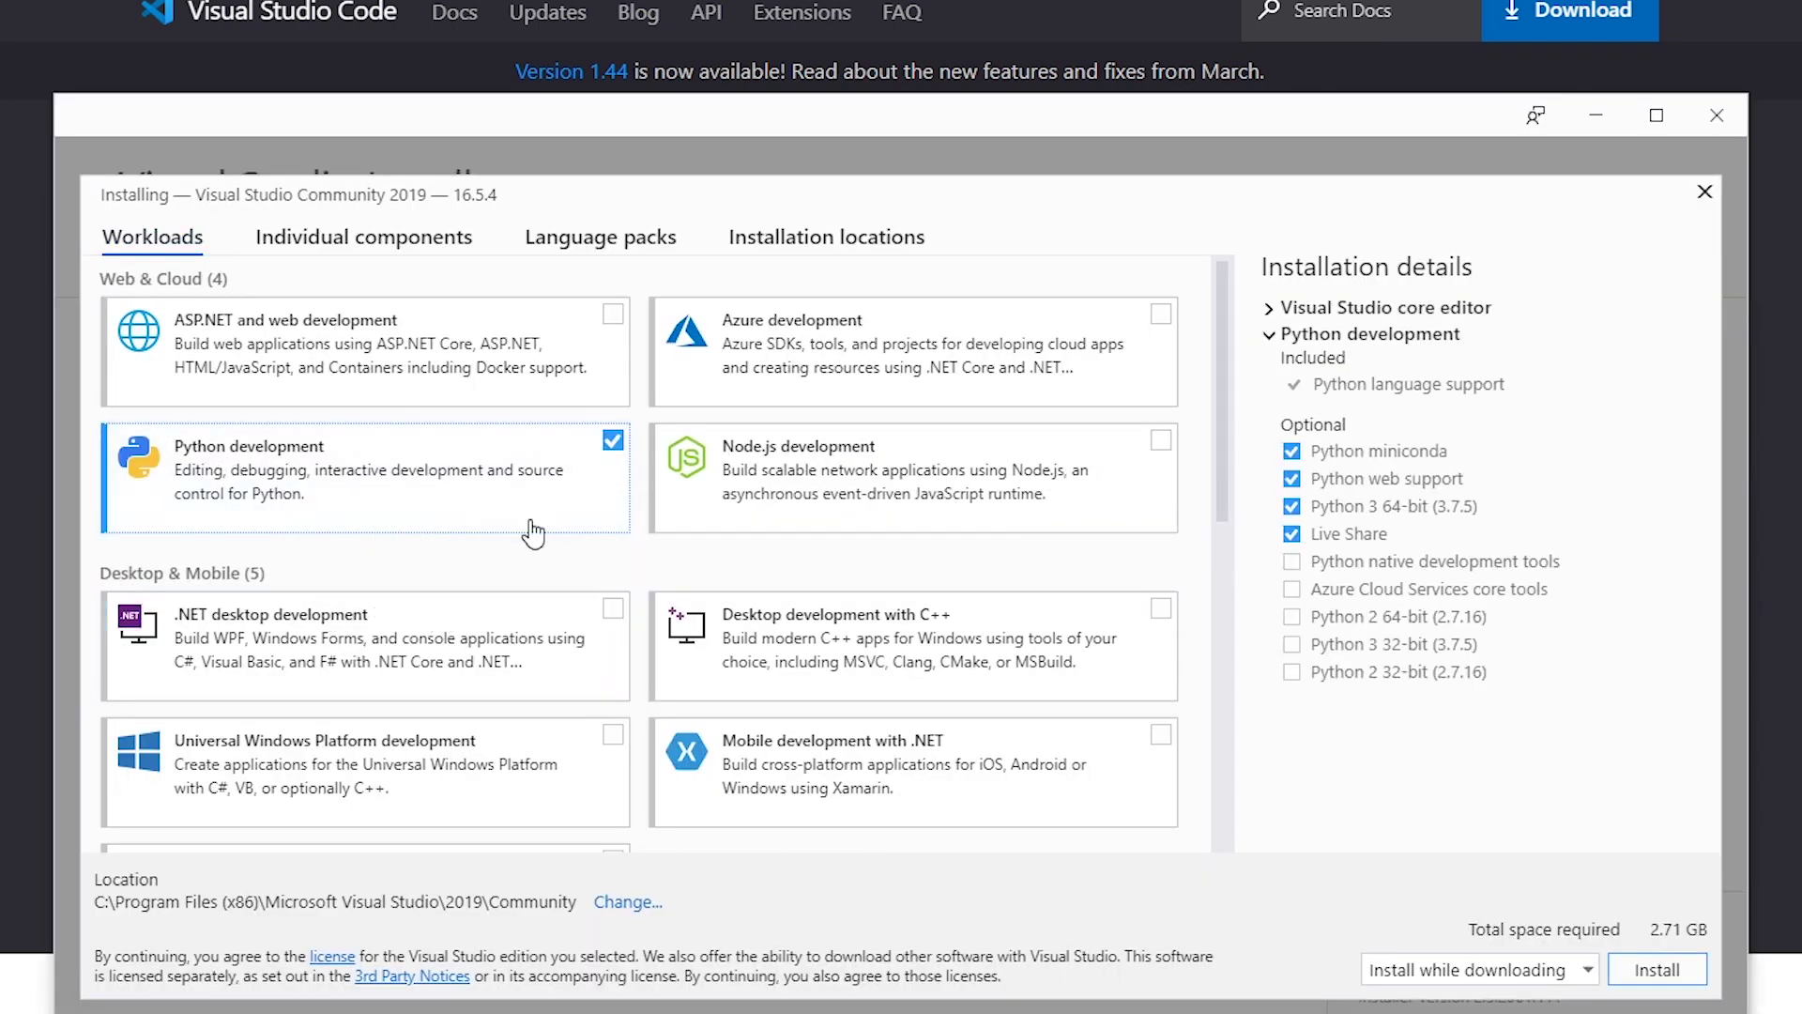
pyautogui.click(612, 609)
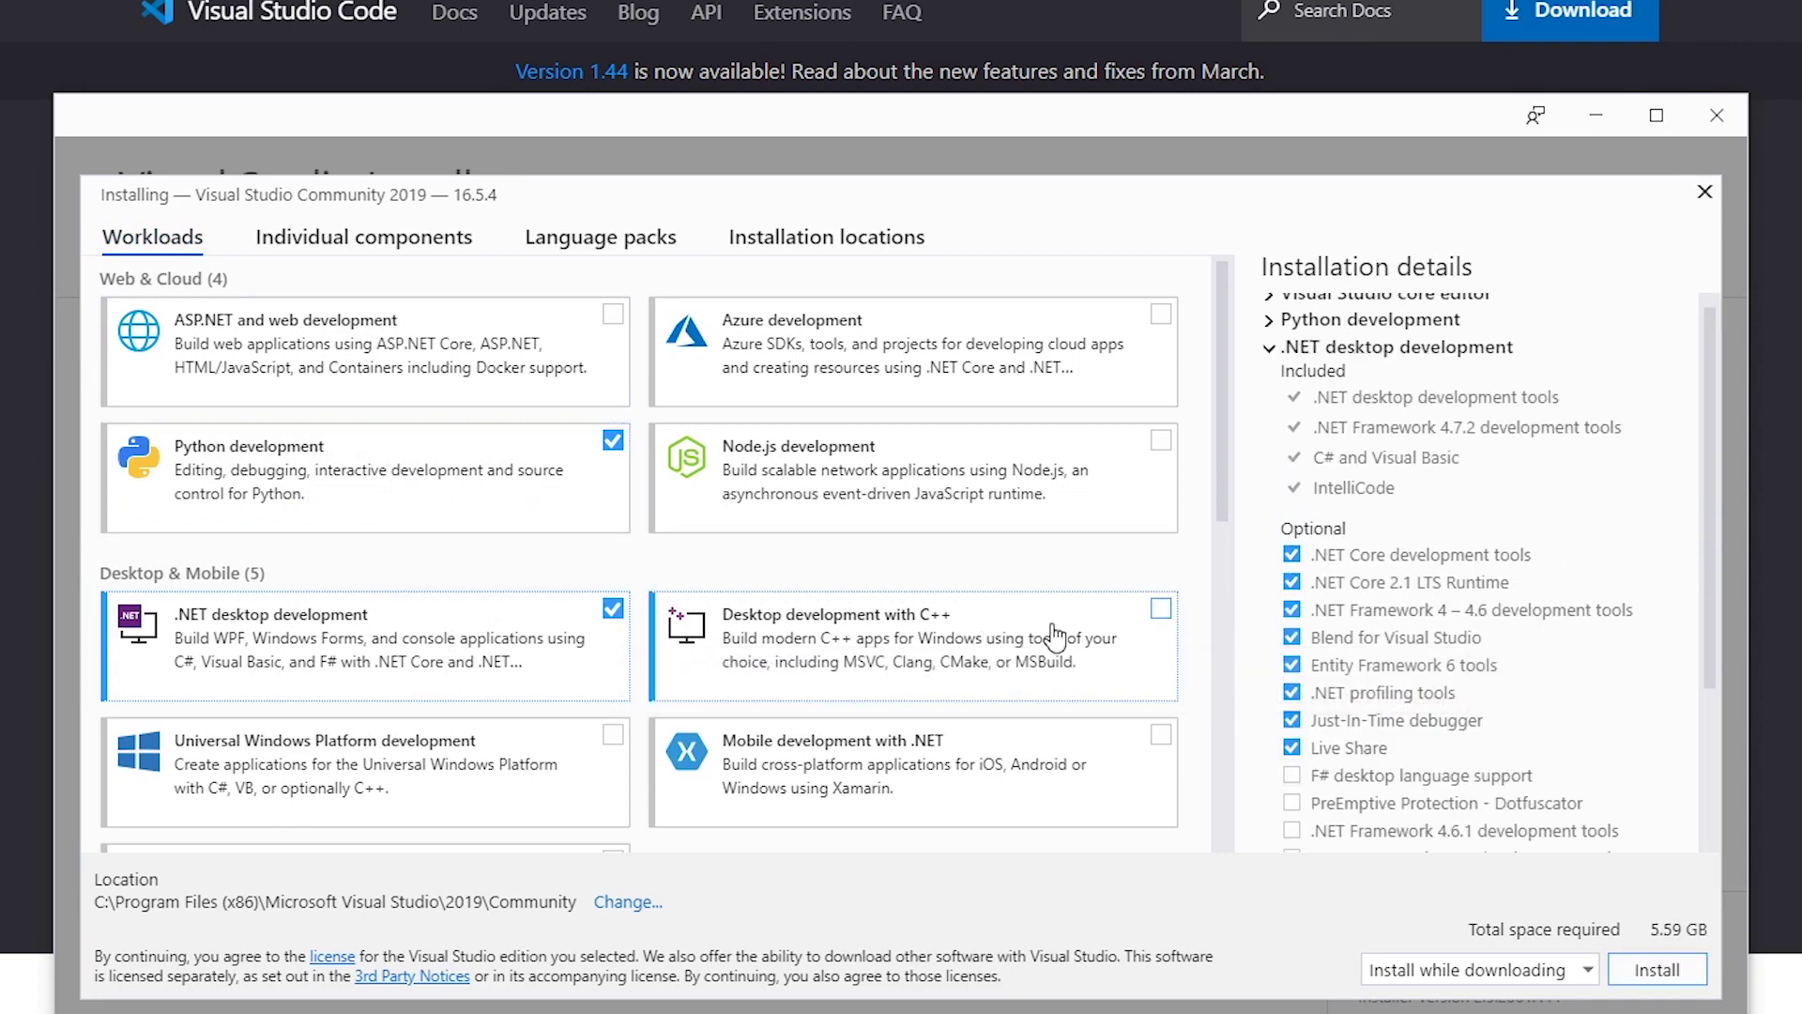
pyautogui.click(1162, 609)
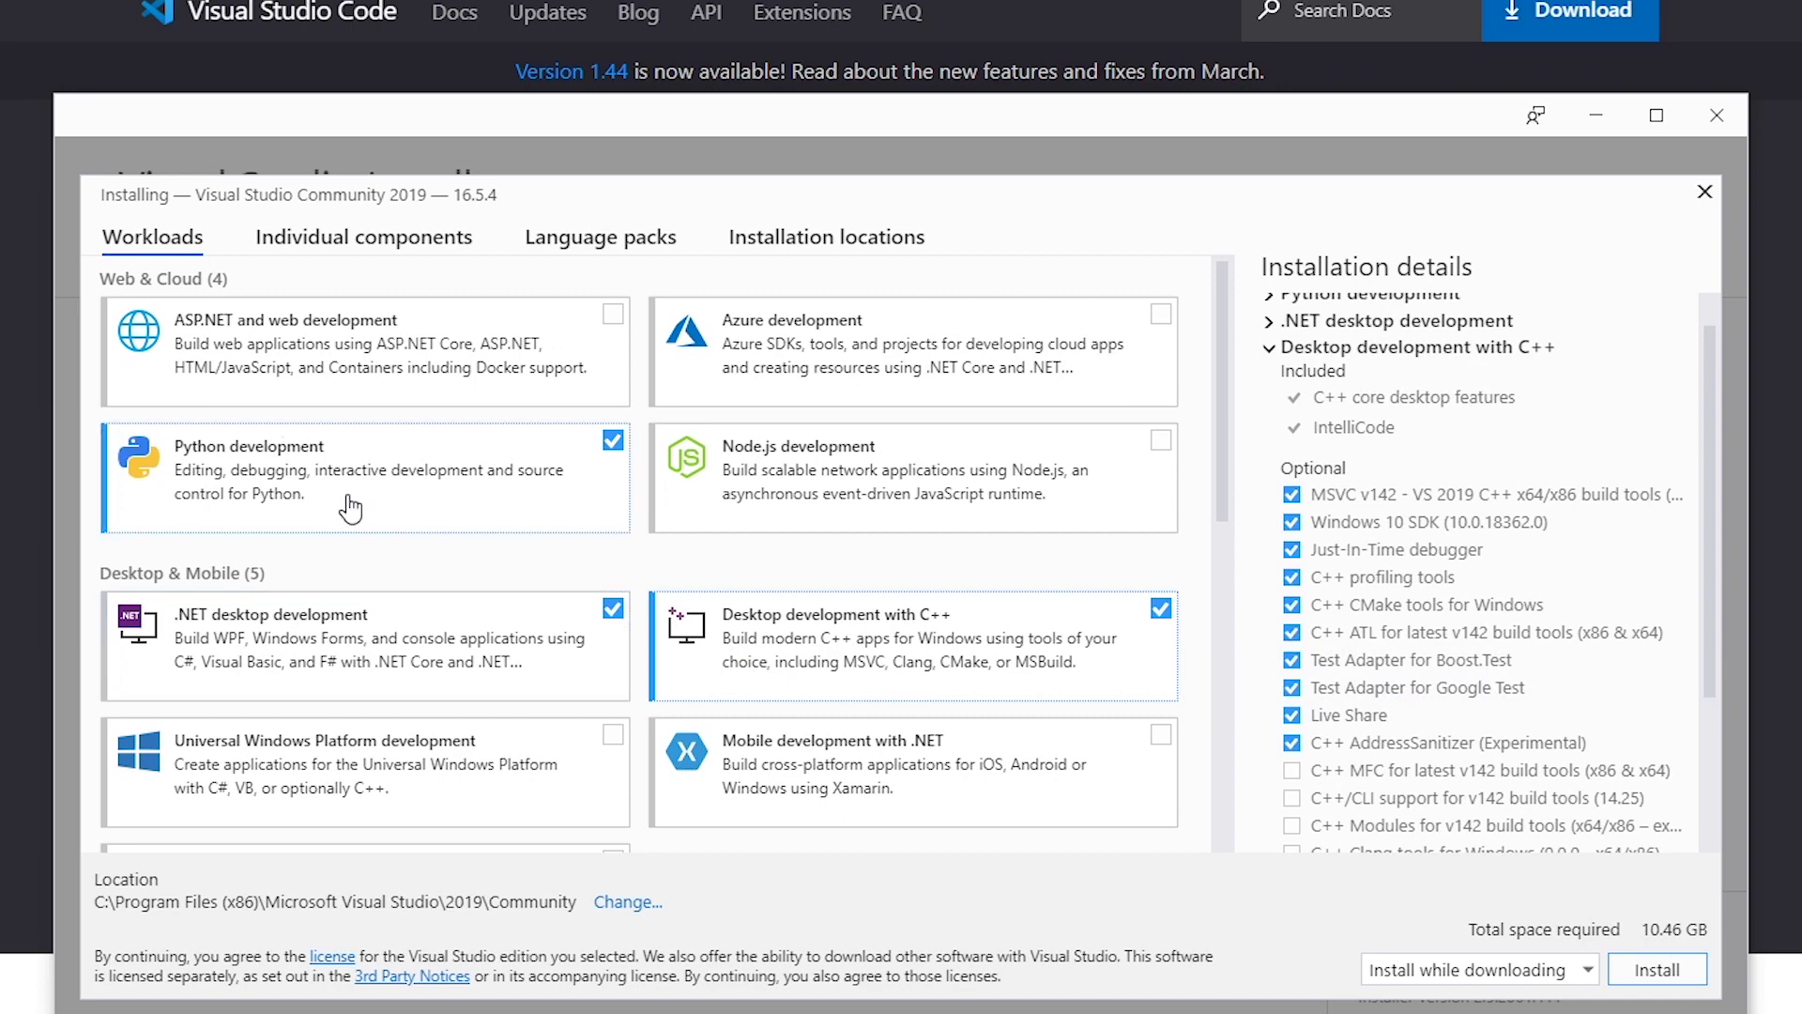
pyautogui.scroll(-2, 343, 524)
pyautogui.scroll(2, 385, 423)
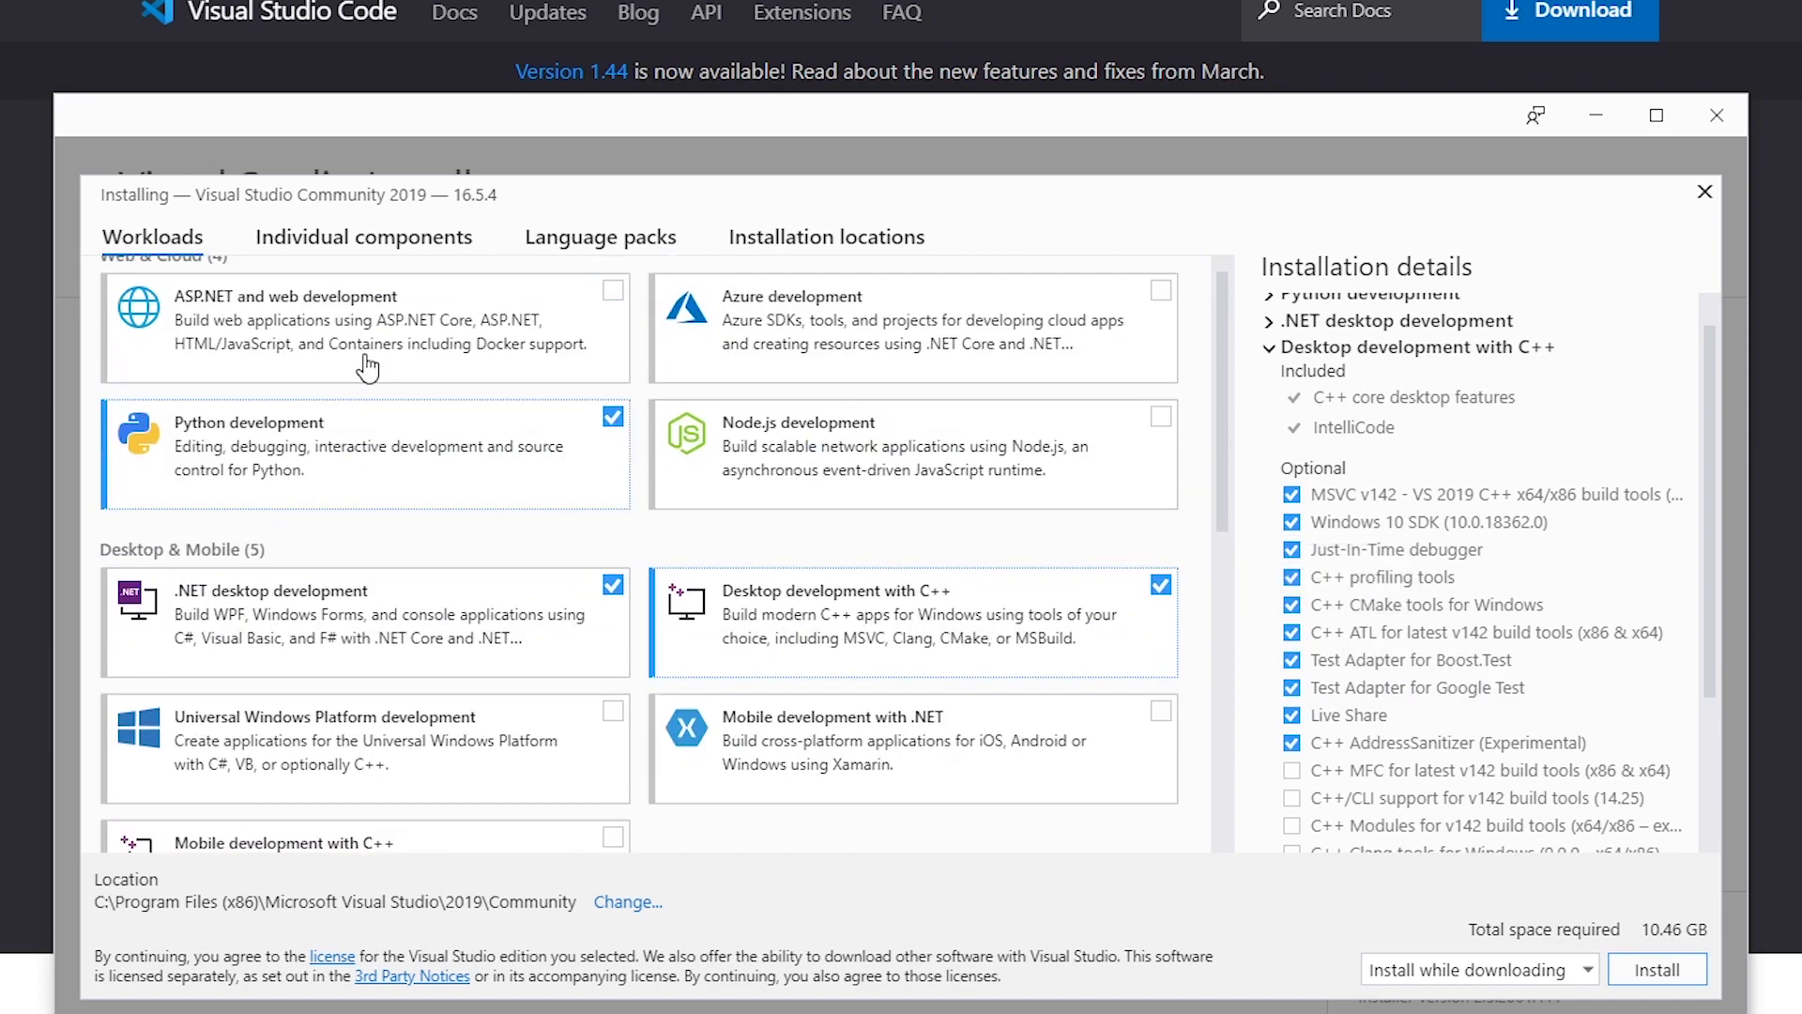
pyautogui.scroll(-2, 419, 394)
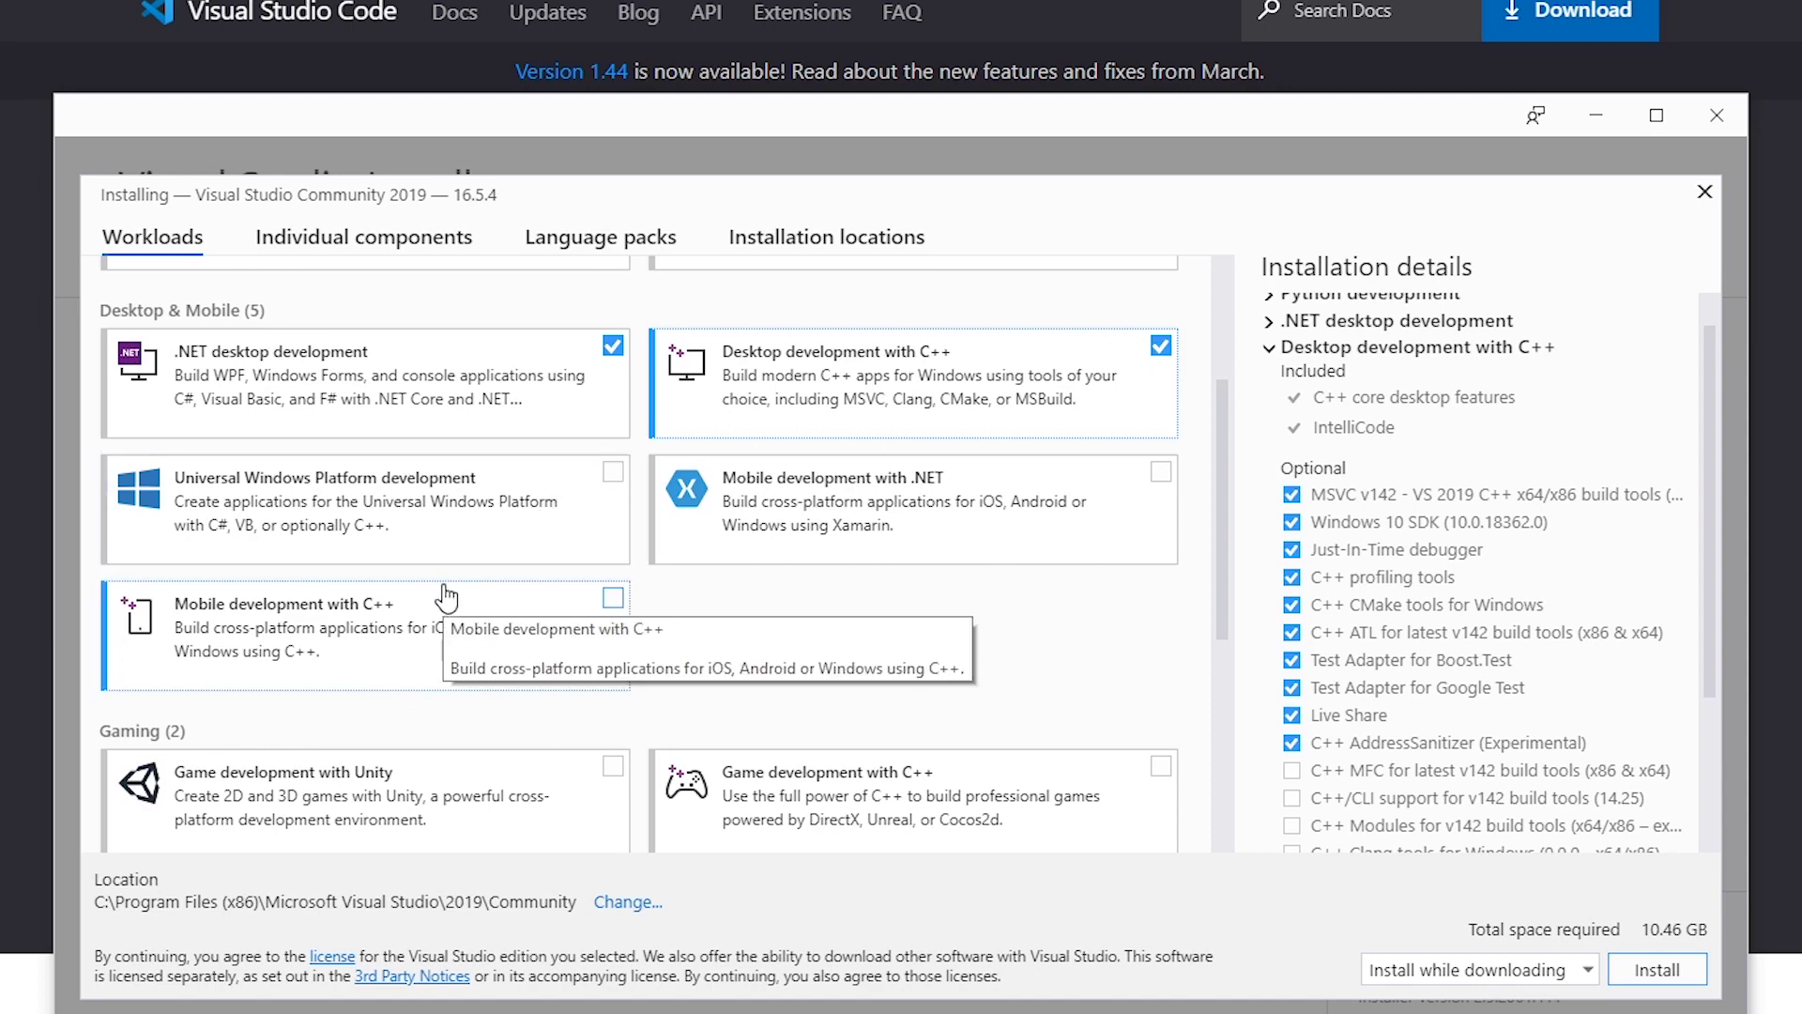
pyautogui.scroll(2, 447, 394)
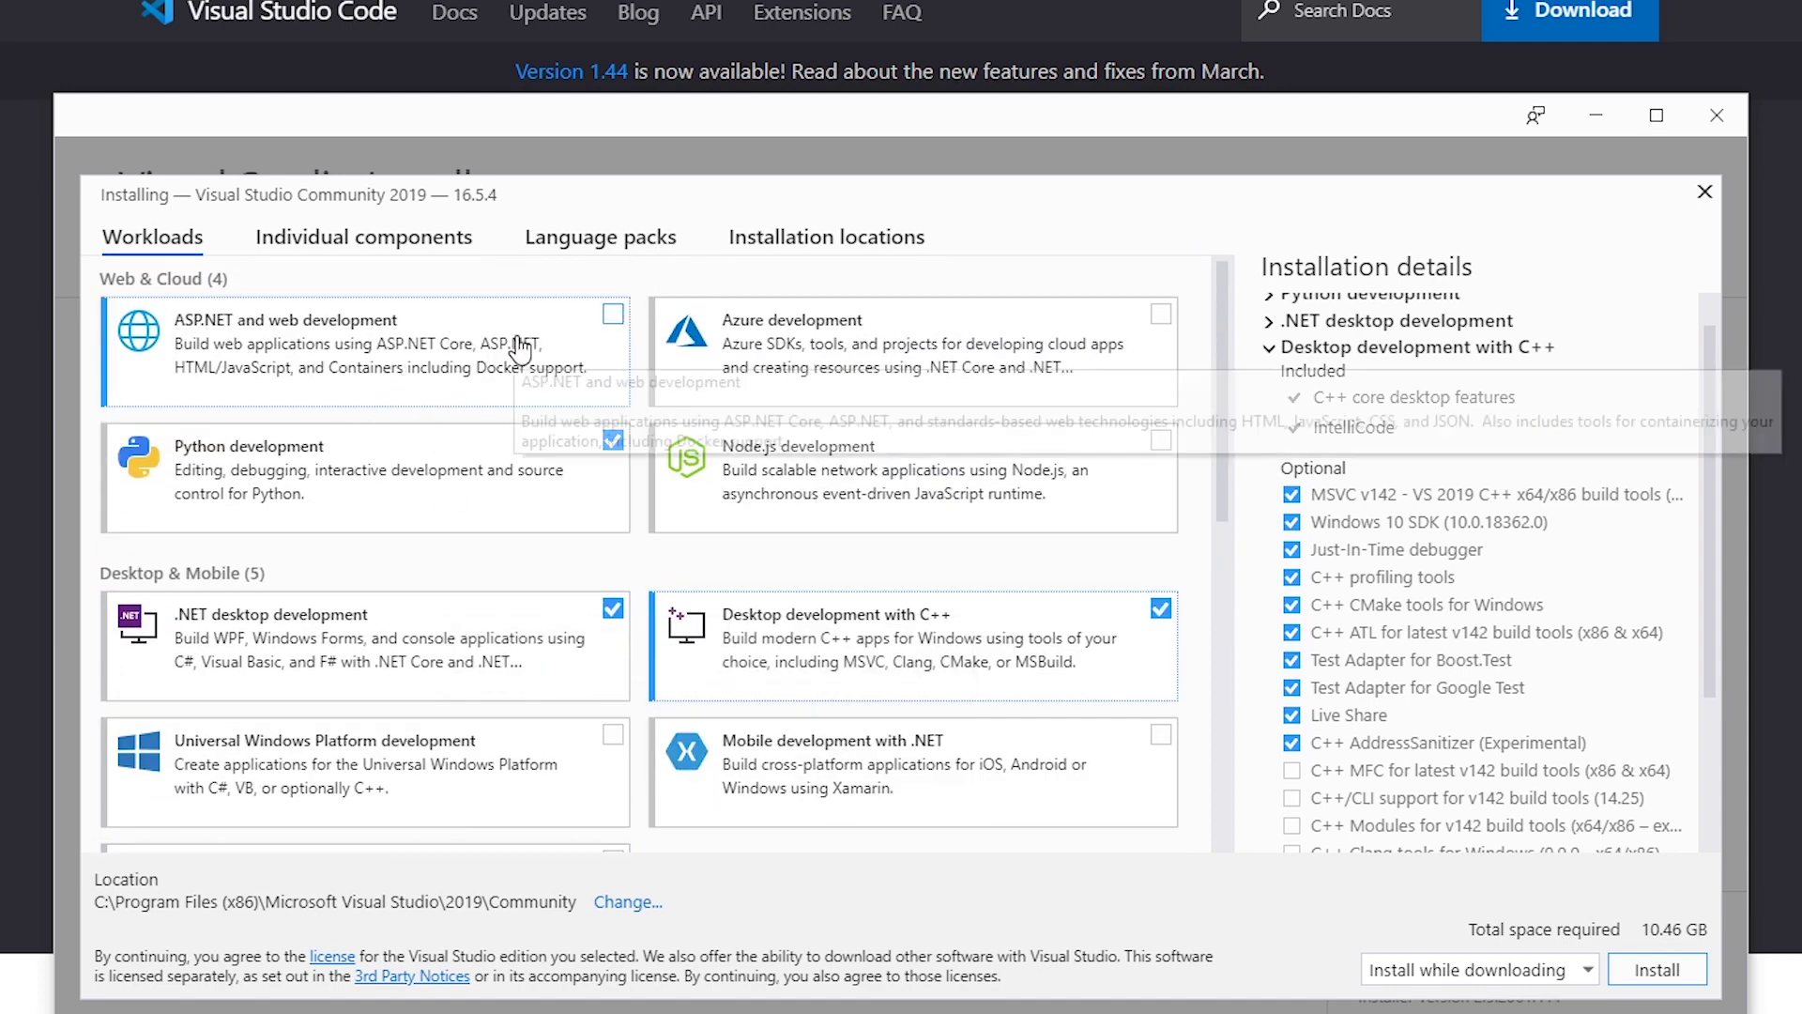
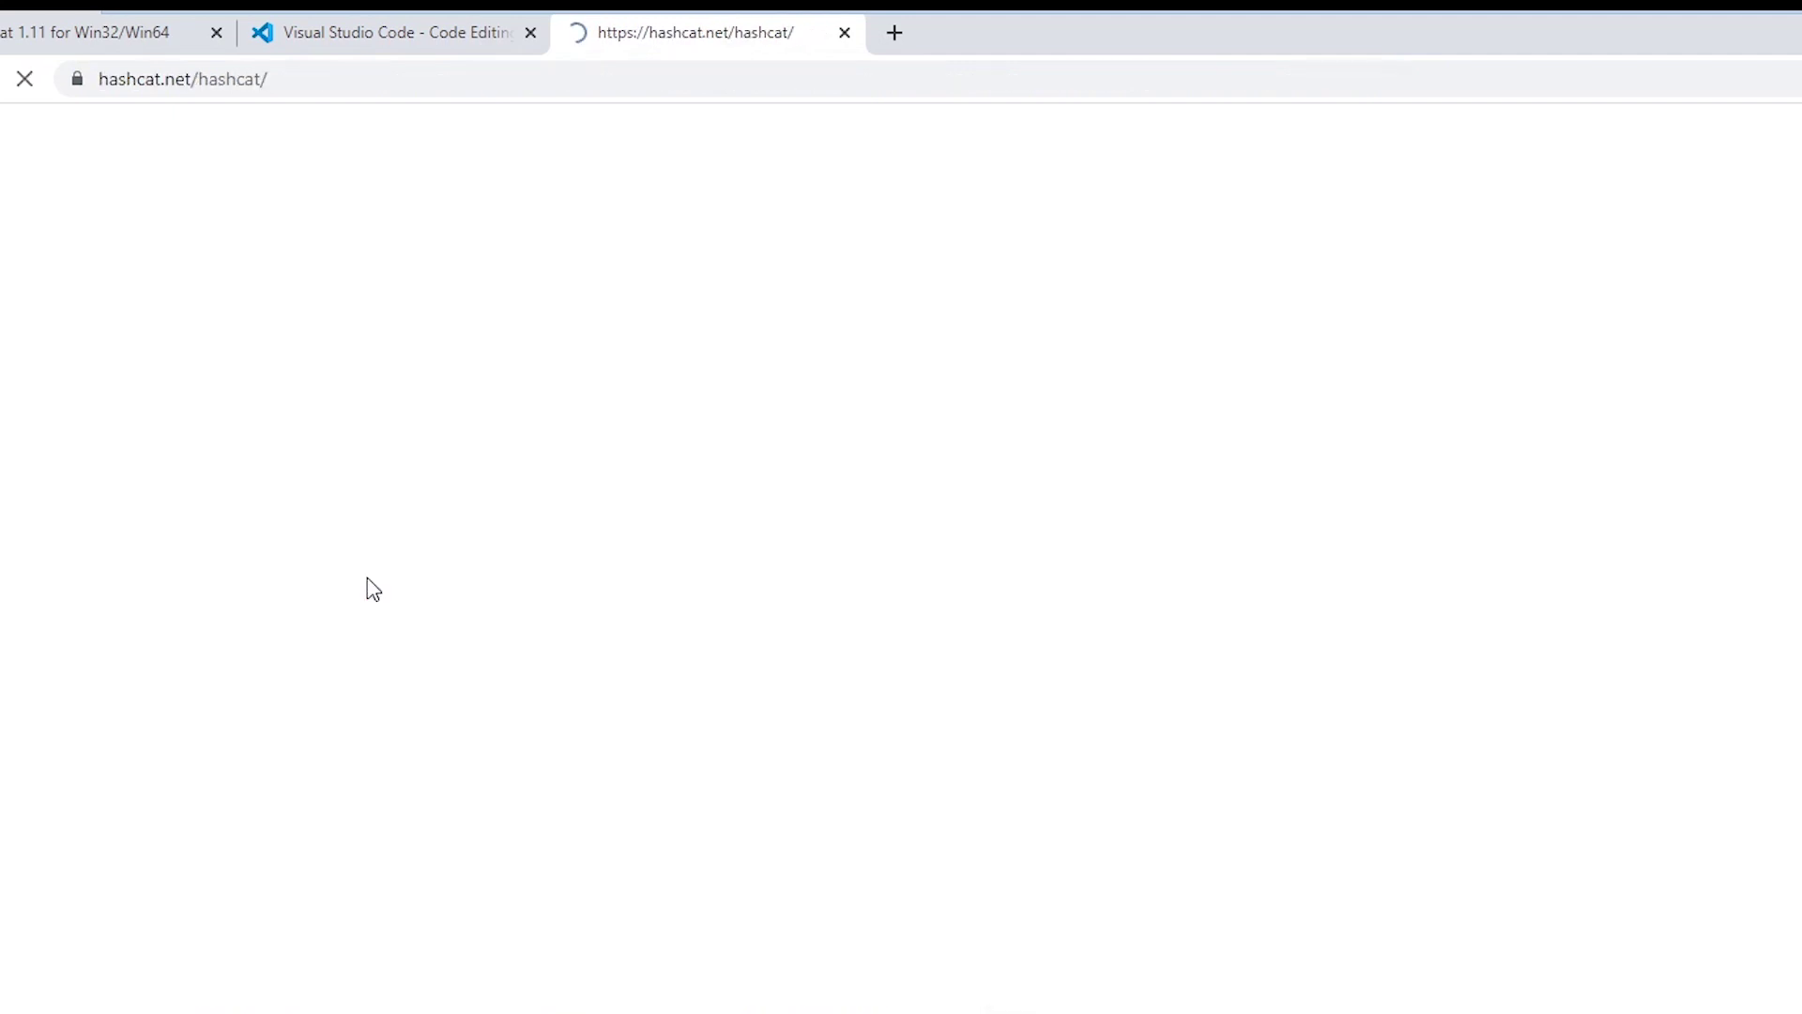
# Try to open the hashcat beta page at hashcat.net/hashcatbeta.
pyautogui.click(338, 89)
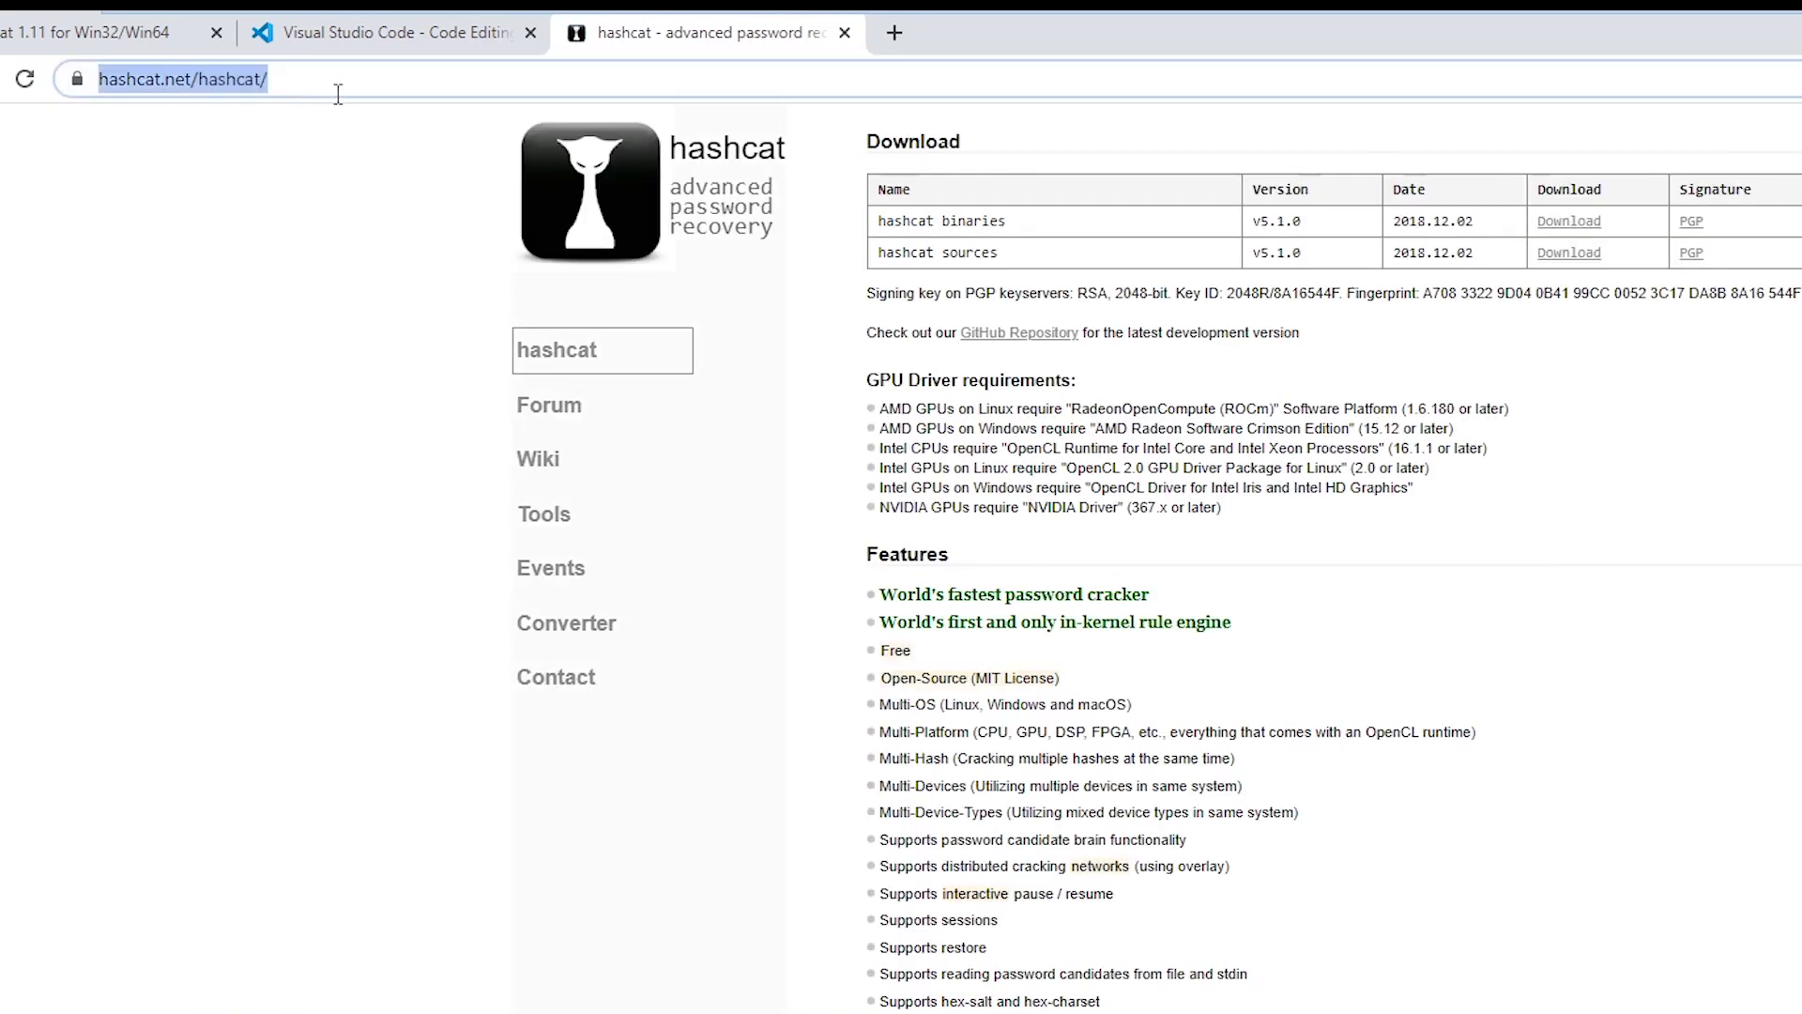
pyautogui.click(338, 92)
pyautogui.press('BackSpace')
pyautogui.write('beta')
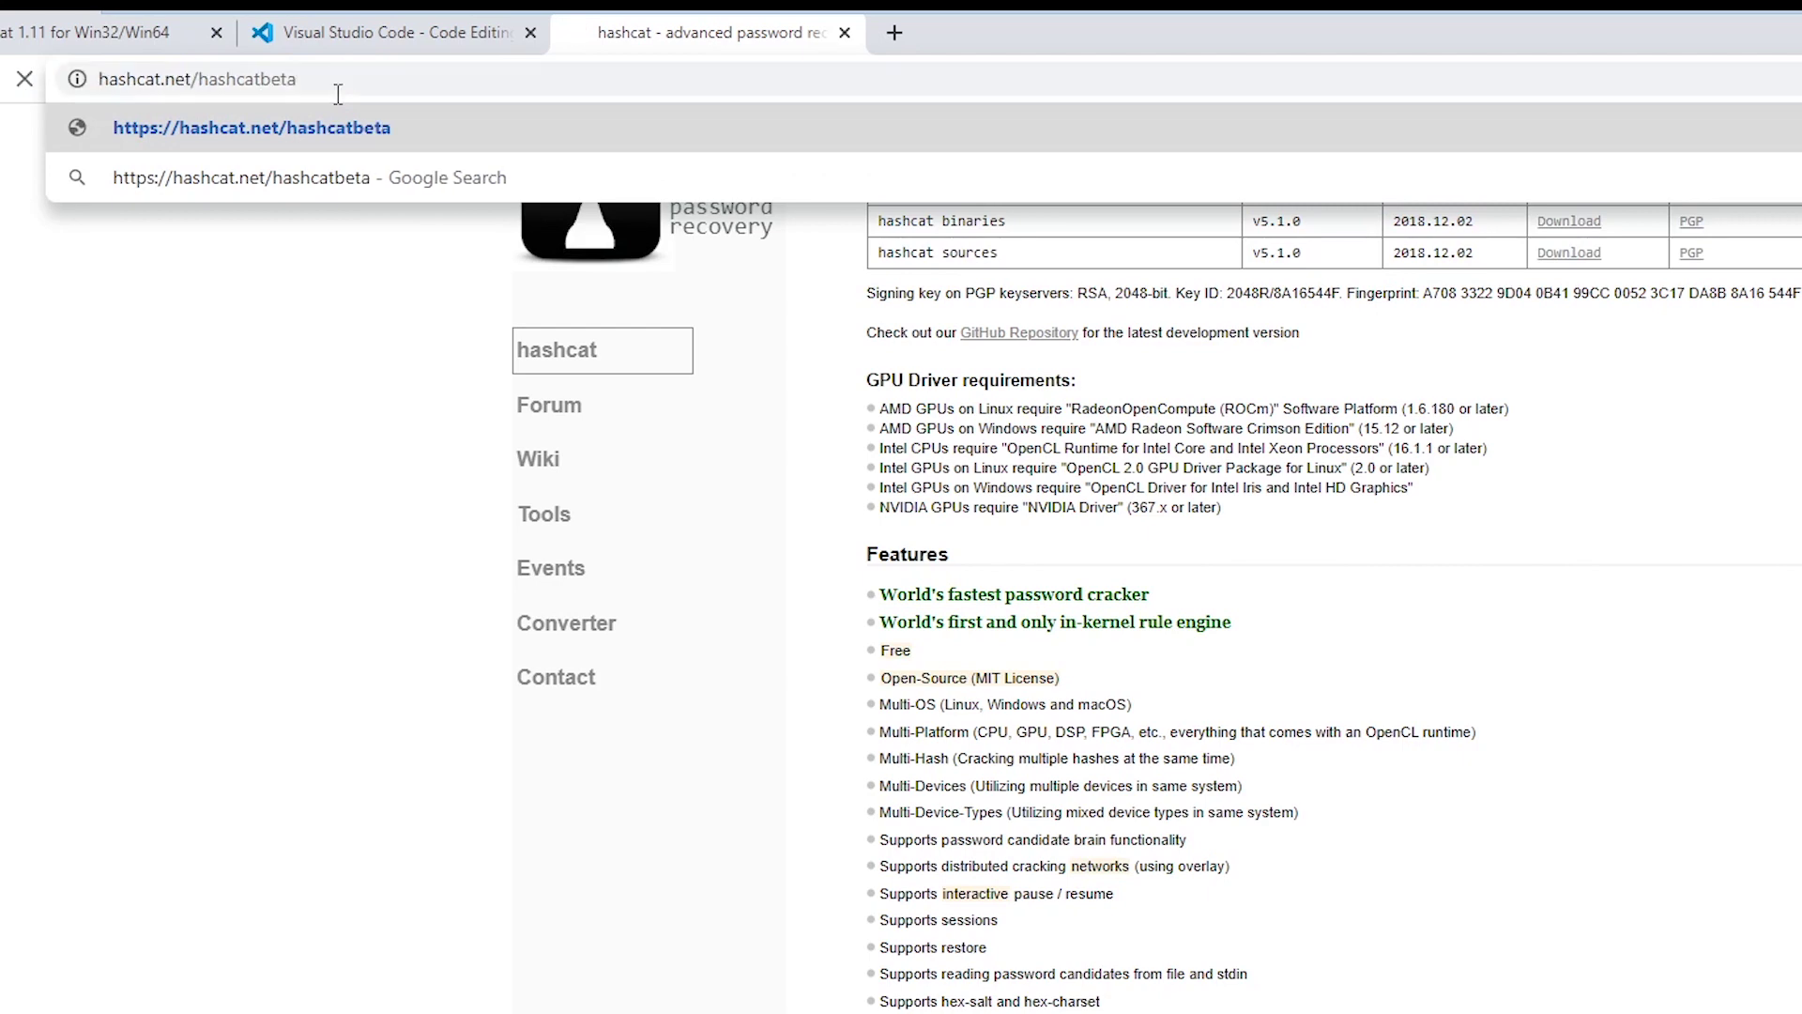
pyautogui.press('Return')
# Search the web for hashcat beta and download hashcat-5.1.0+1774.7z from the hashcat.net beta index.
pyautogui.click(346, 92)
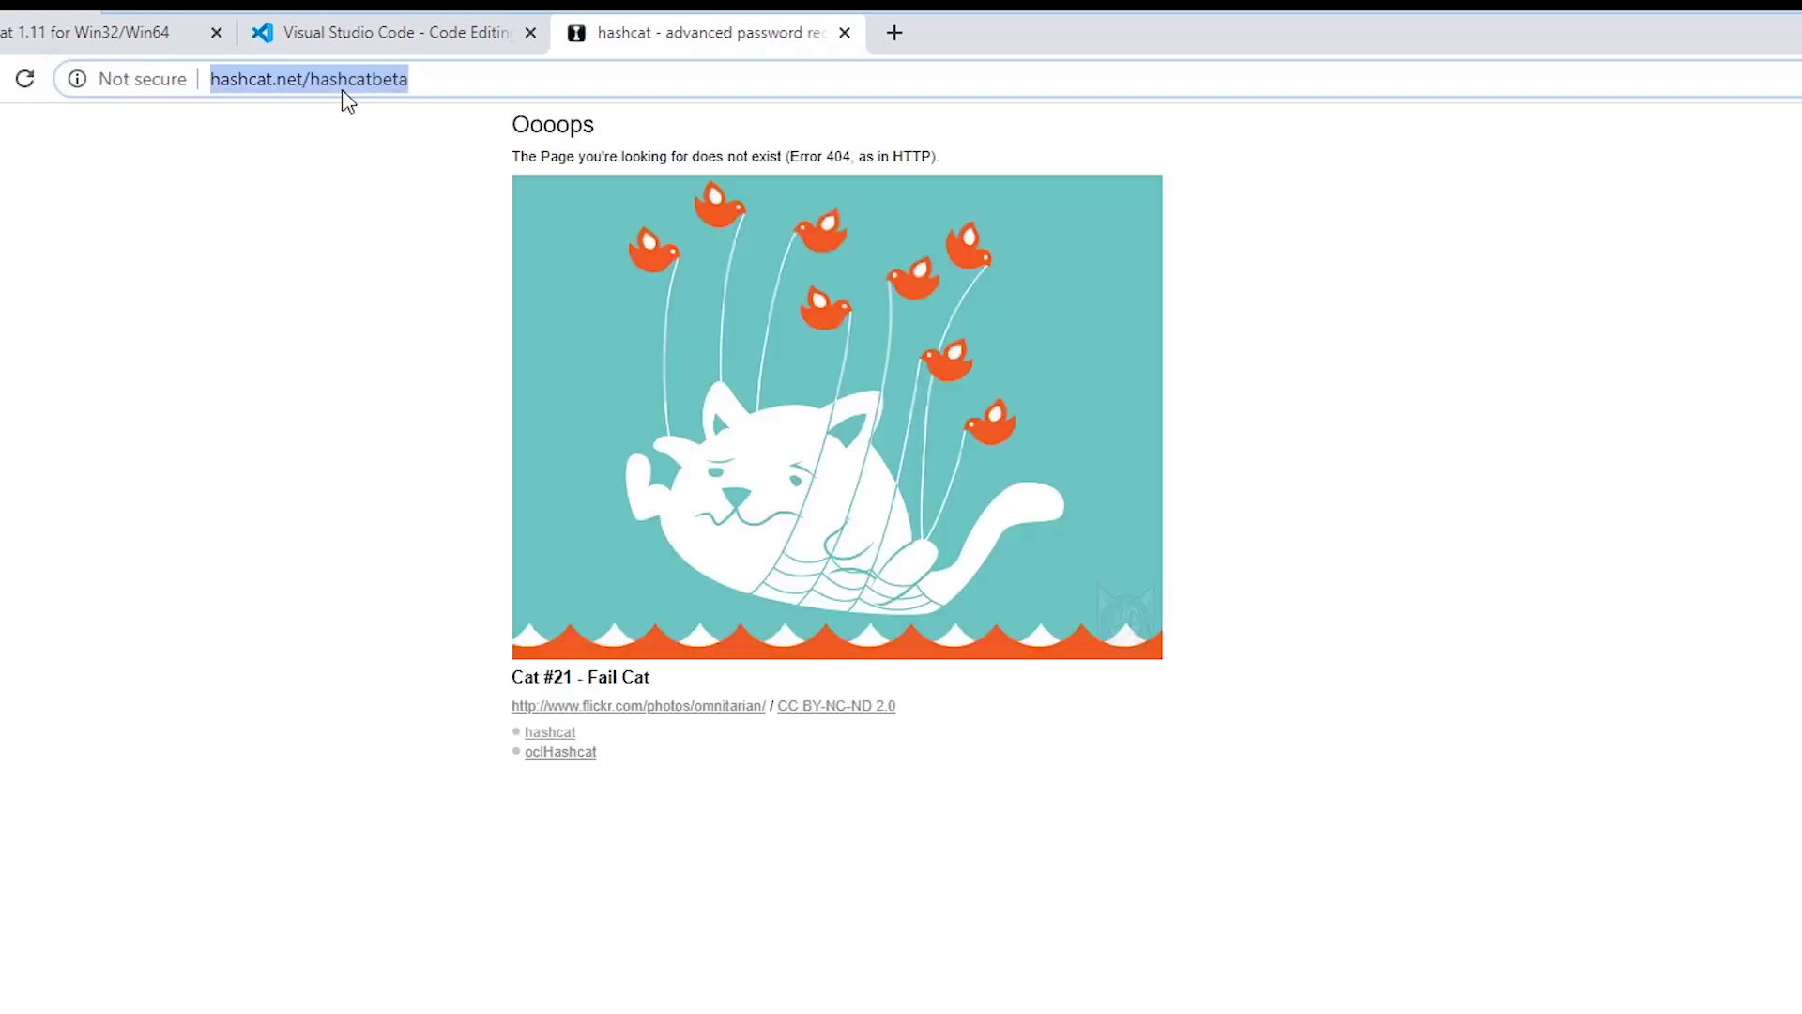
pyautogui.write('hashcat')
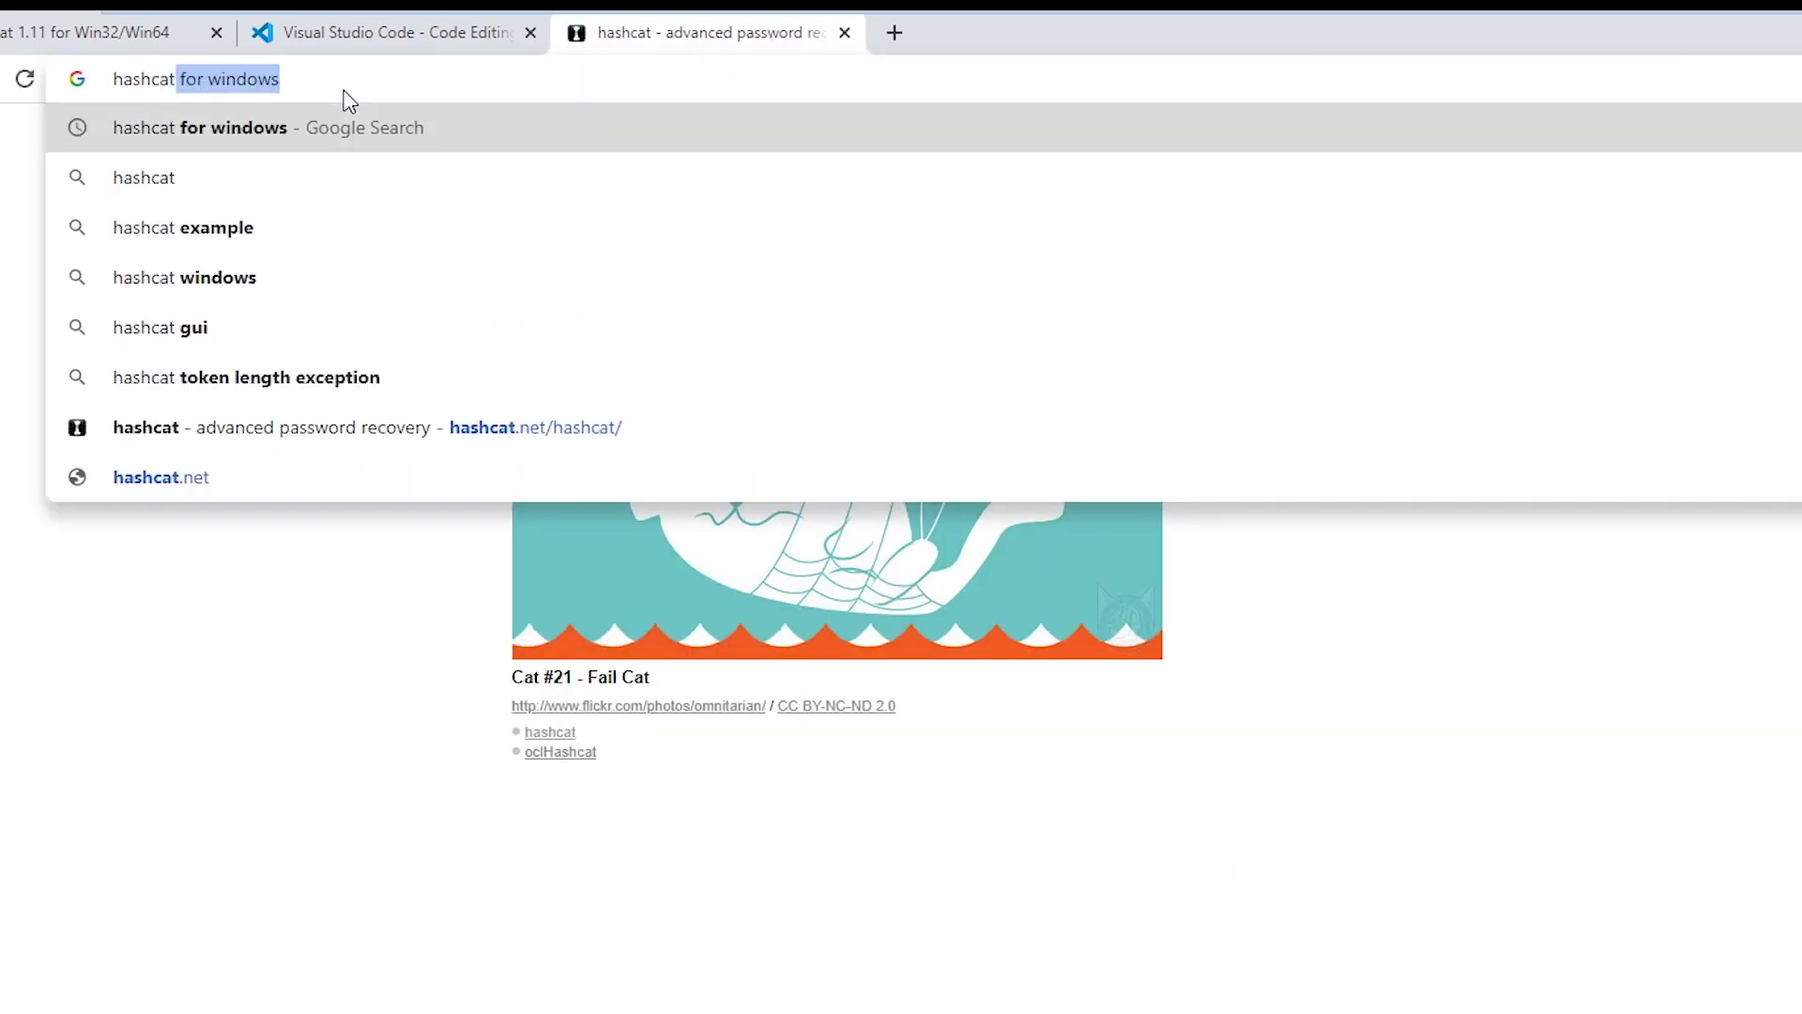
pyautogui.write(' beta')
pyautogui.press('Return')
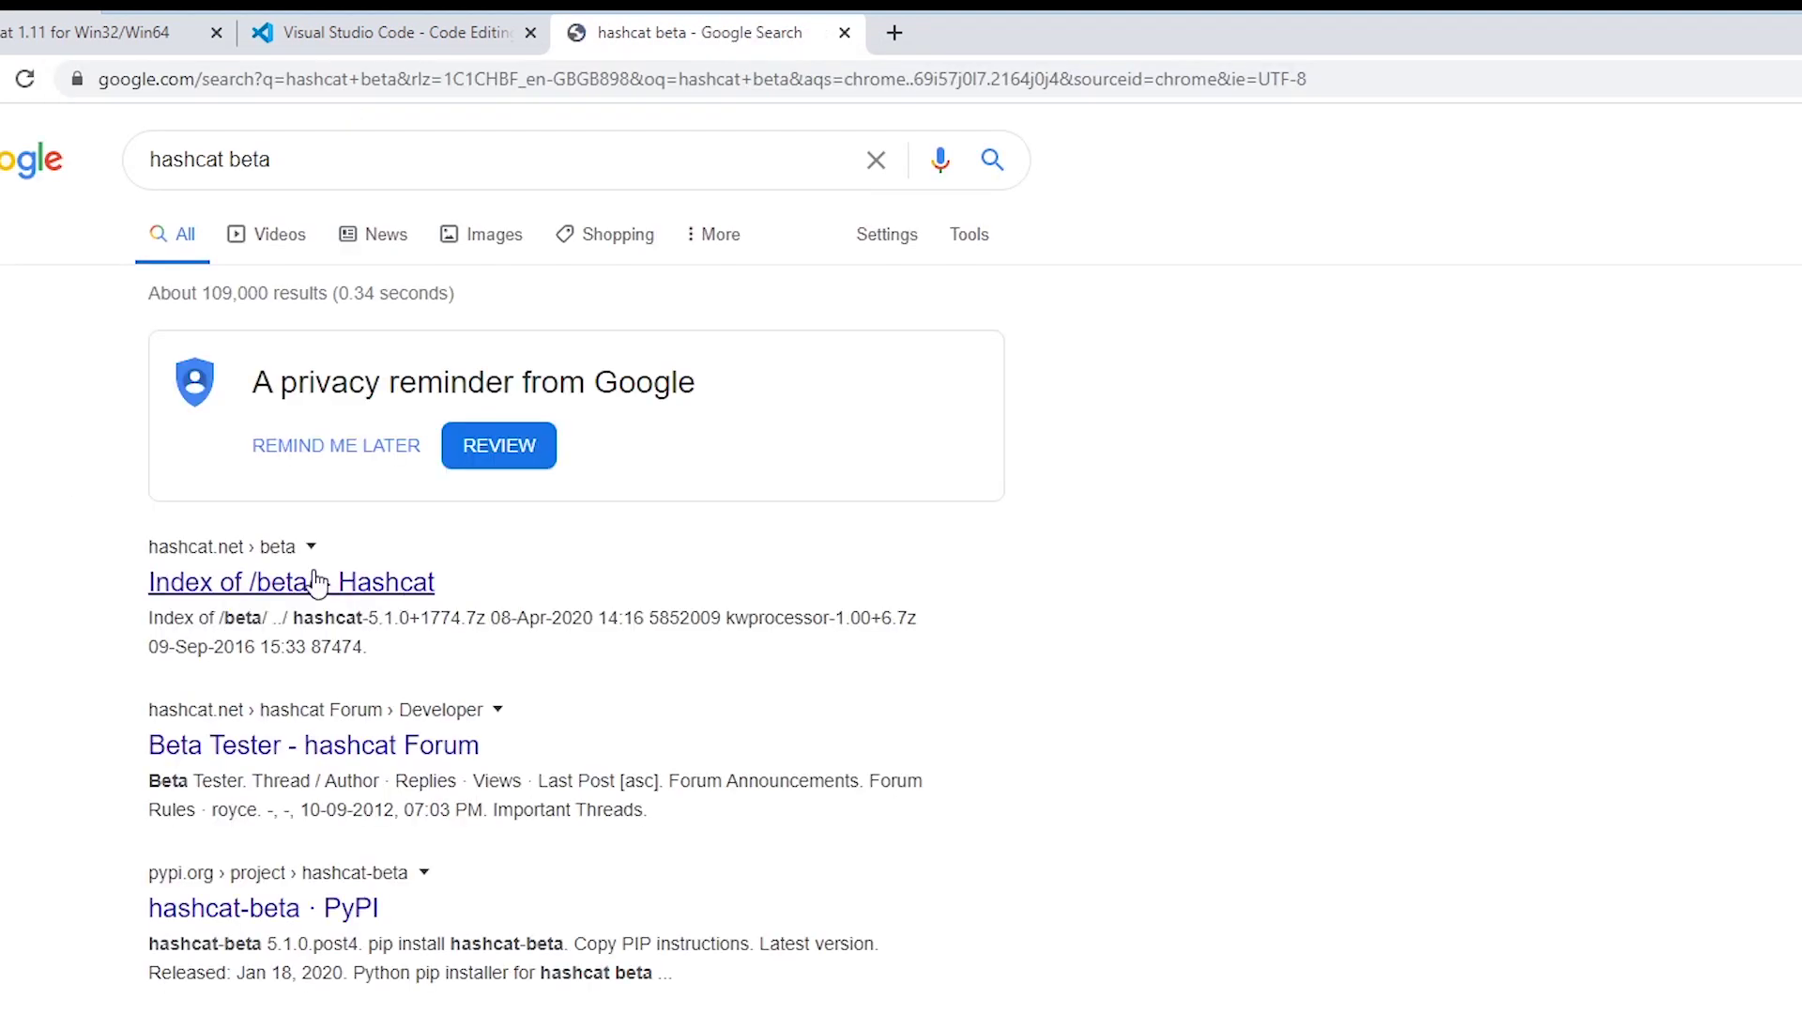
pyautogui.click(317, 582)
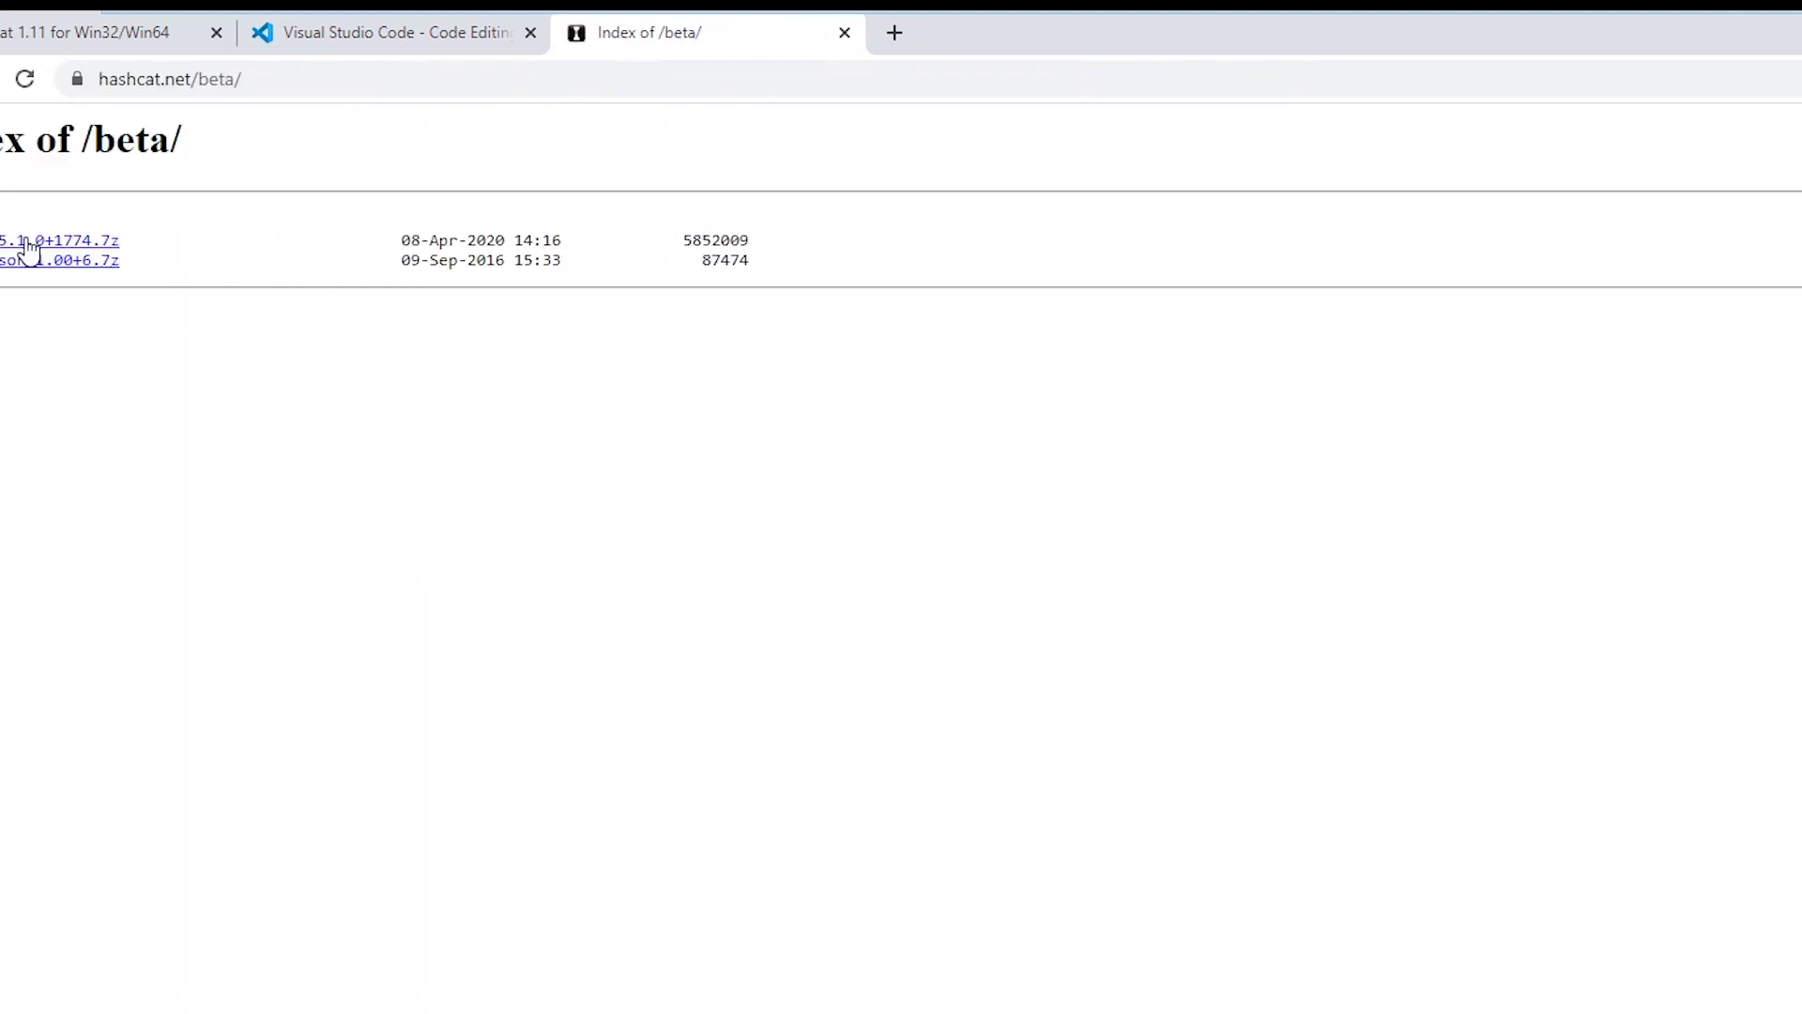
# Search for 7zip in a new tab and install 7-Zip 19.00 (x64) to its default destination folder, allowing it to make changes.
pyautogui.click(896, 35)
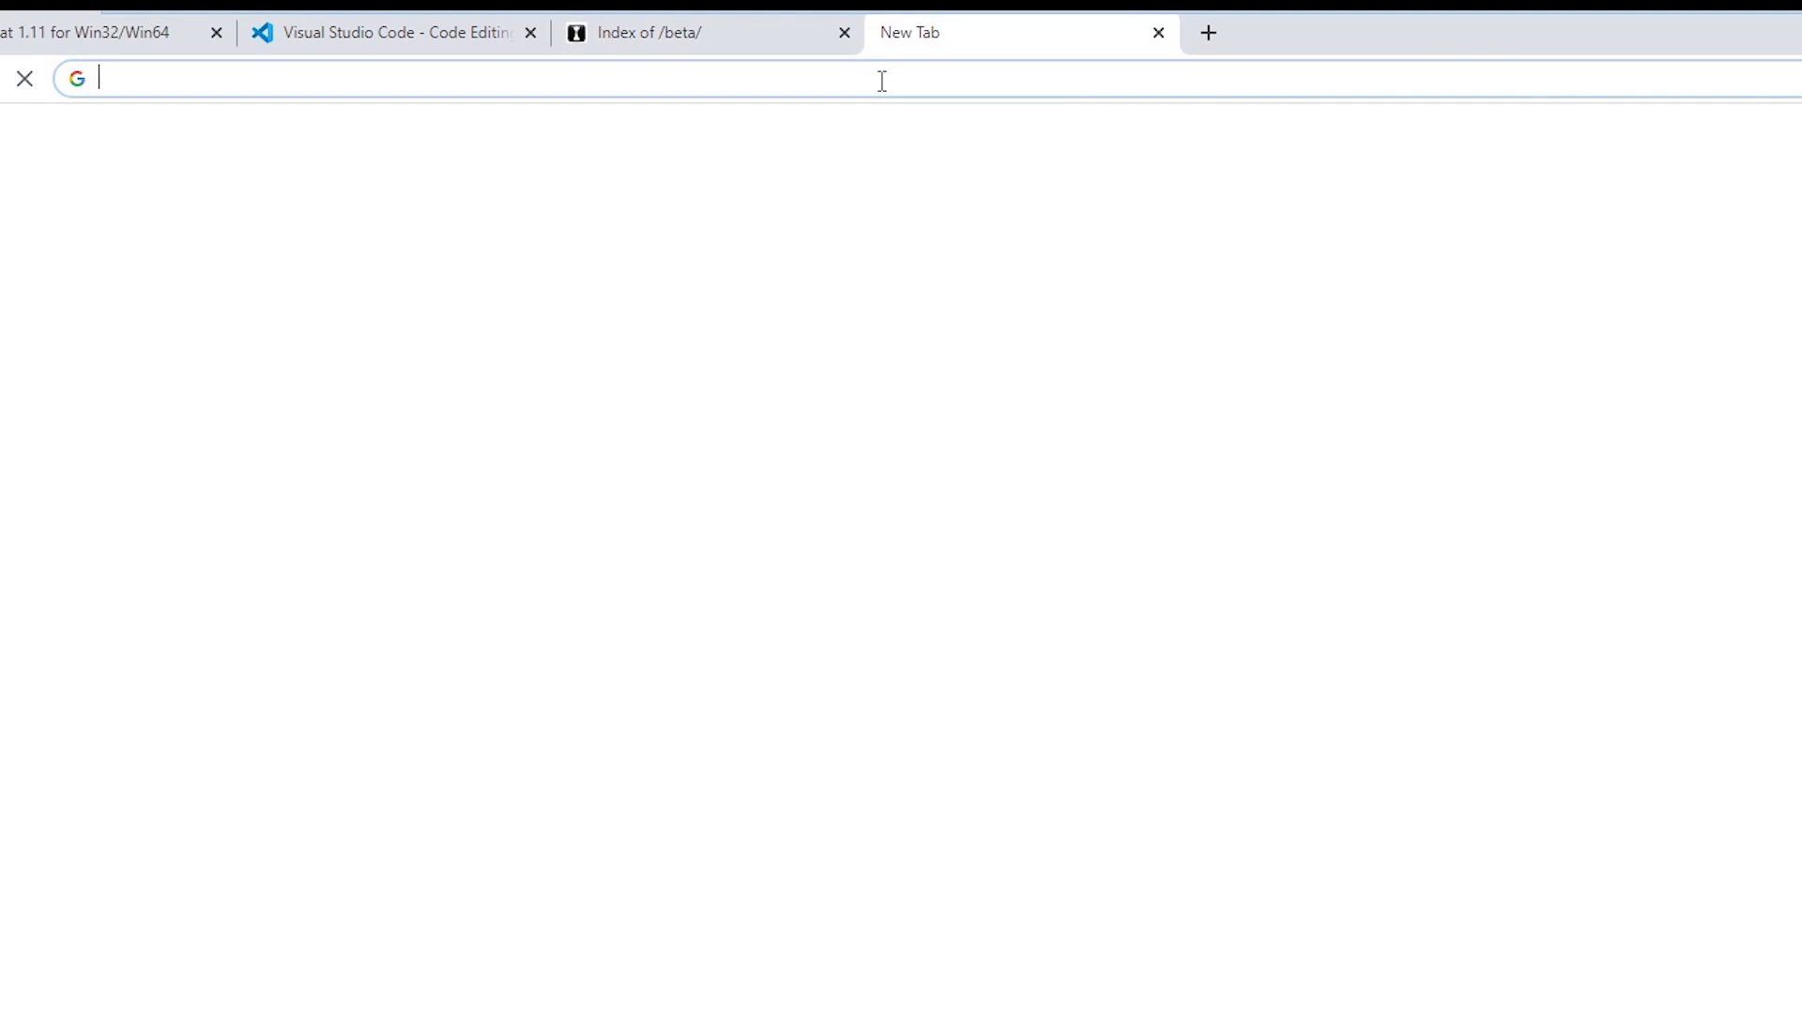
pyautogui.click(883, 81)
pyautogui.write('7zip')
pyautogui.press('Return')
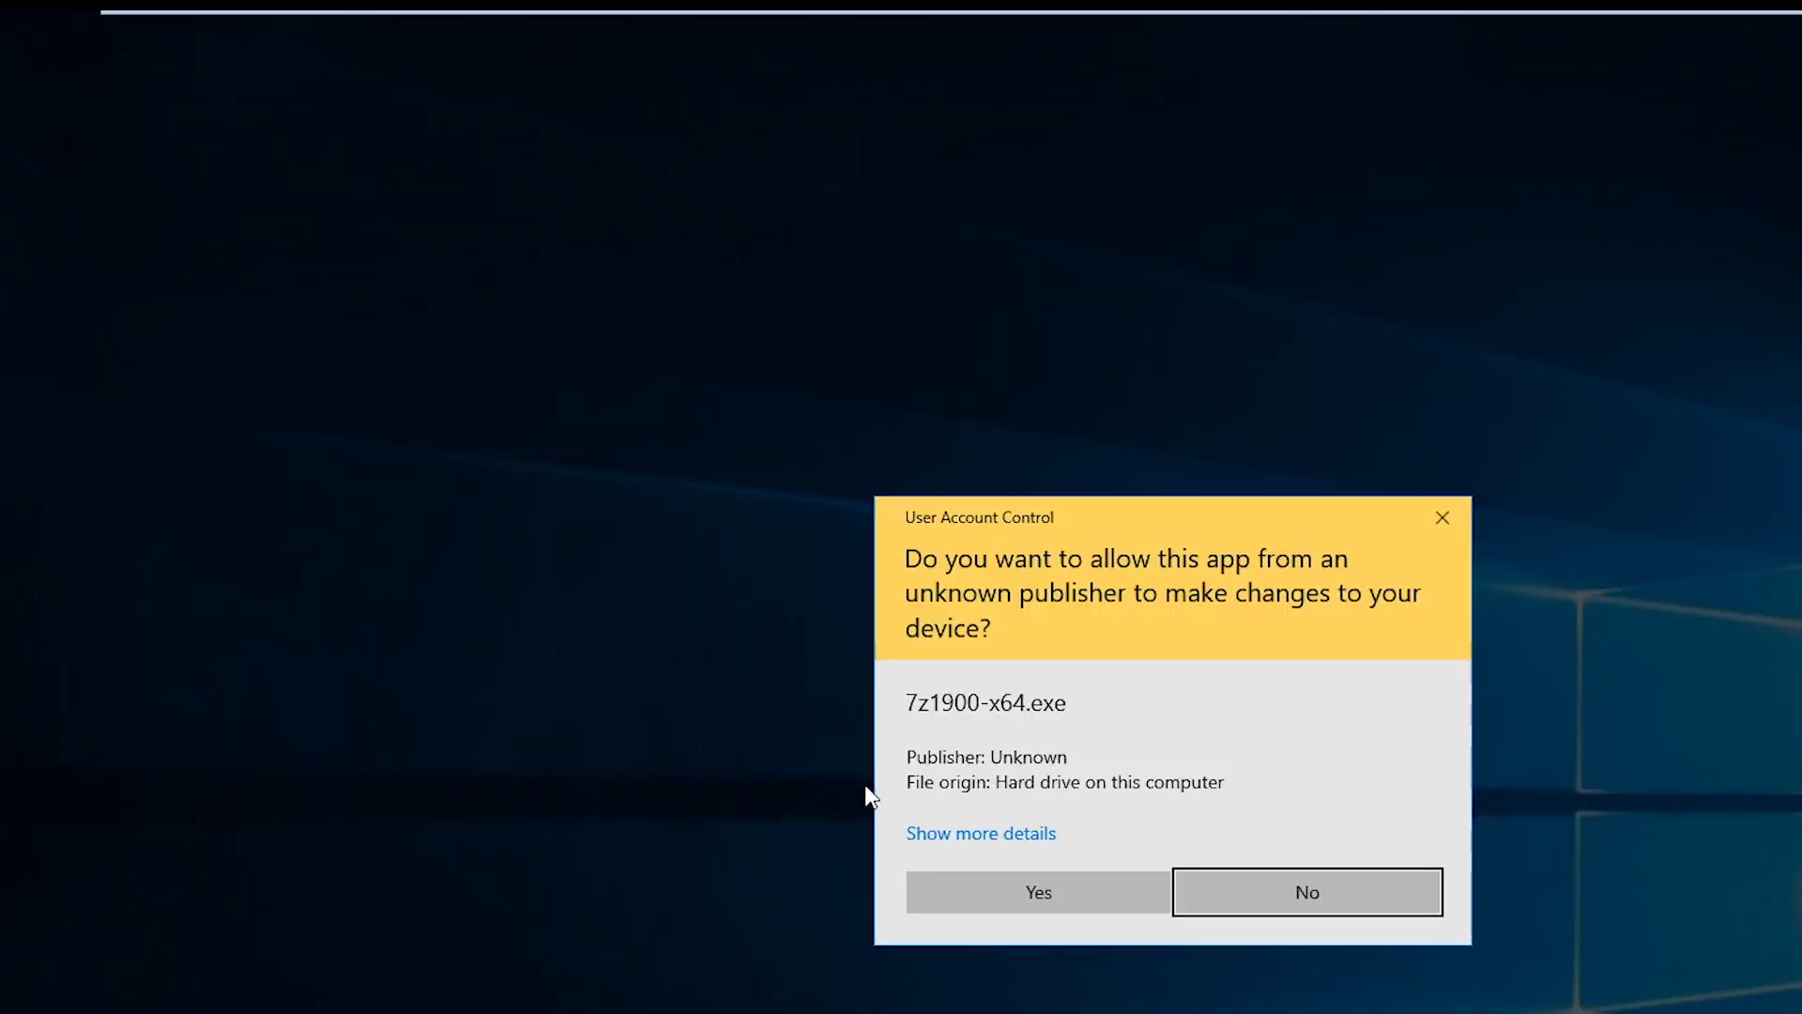
pyautogui.click(1056, 906)
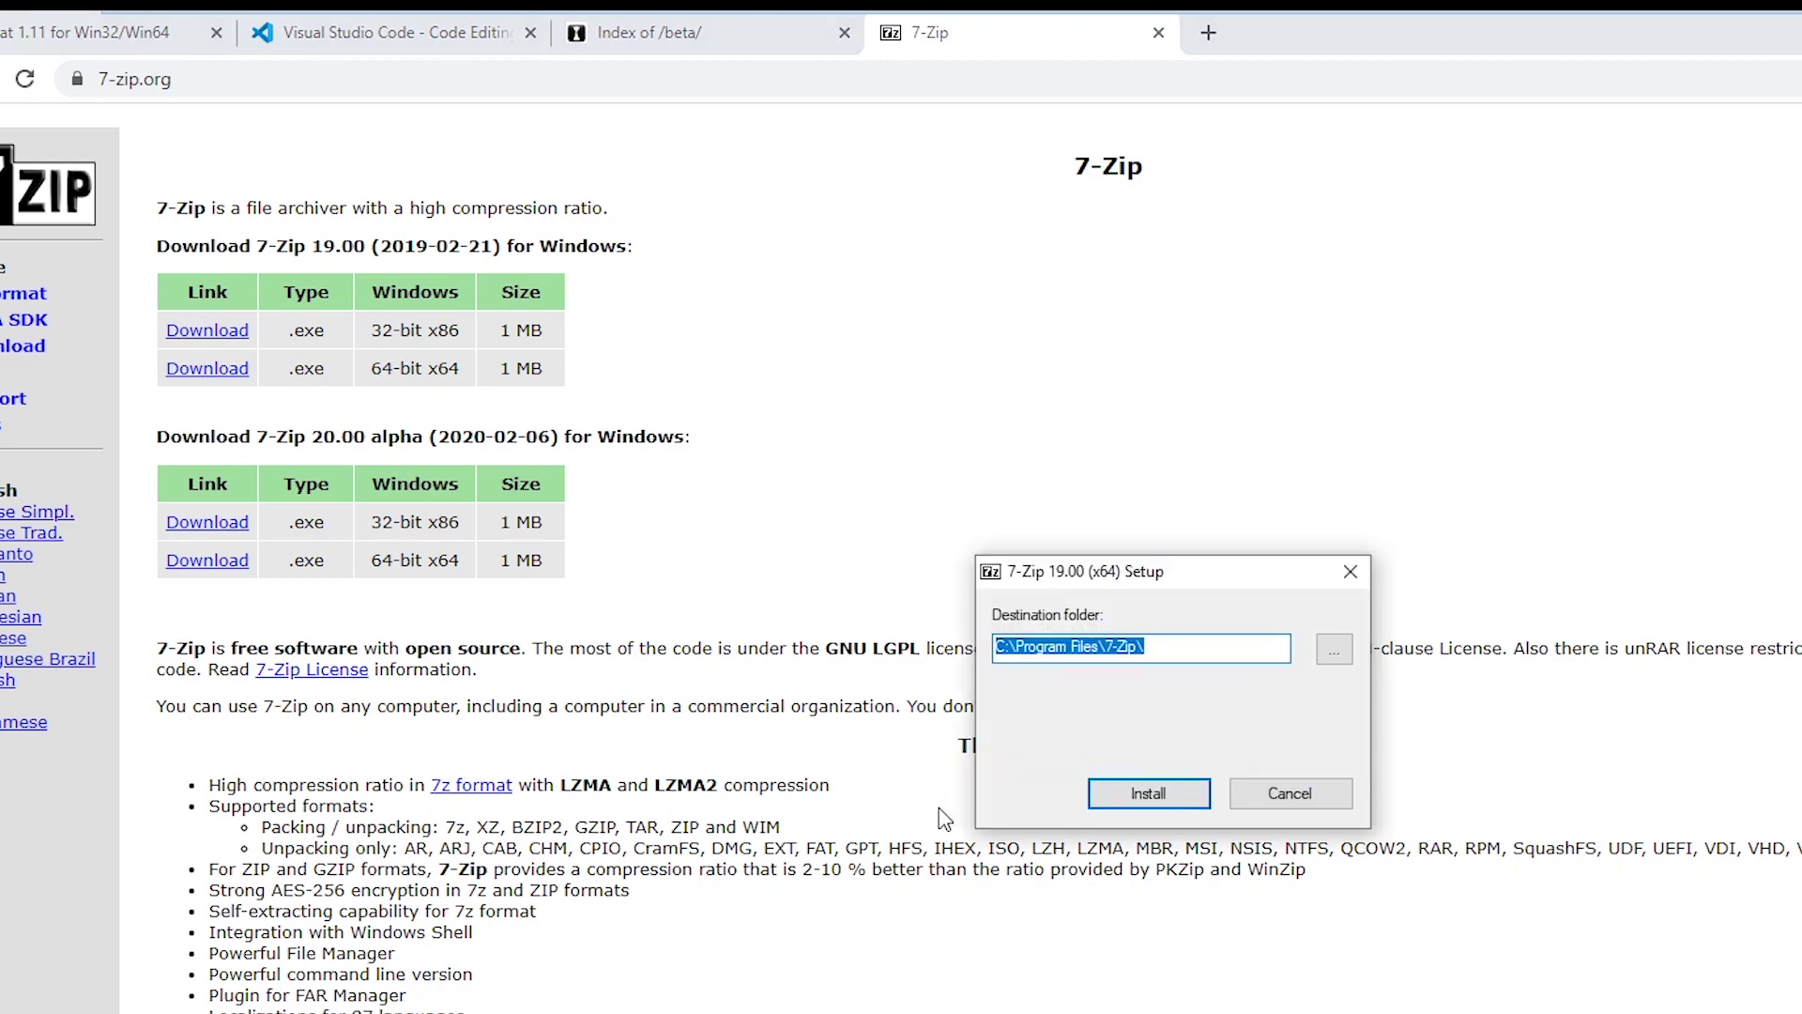
pyautogui.click(1173, 792)
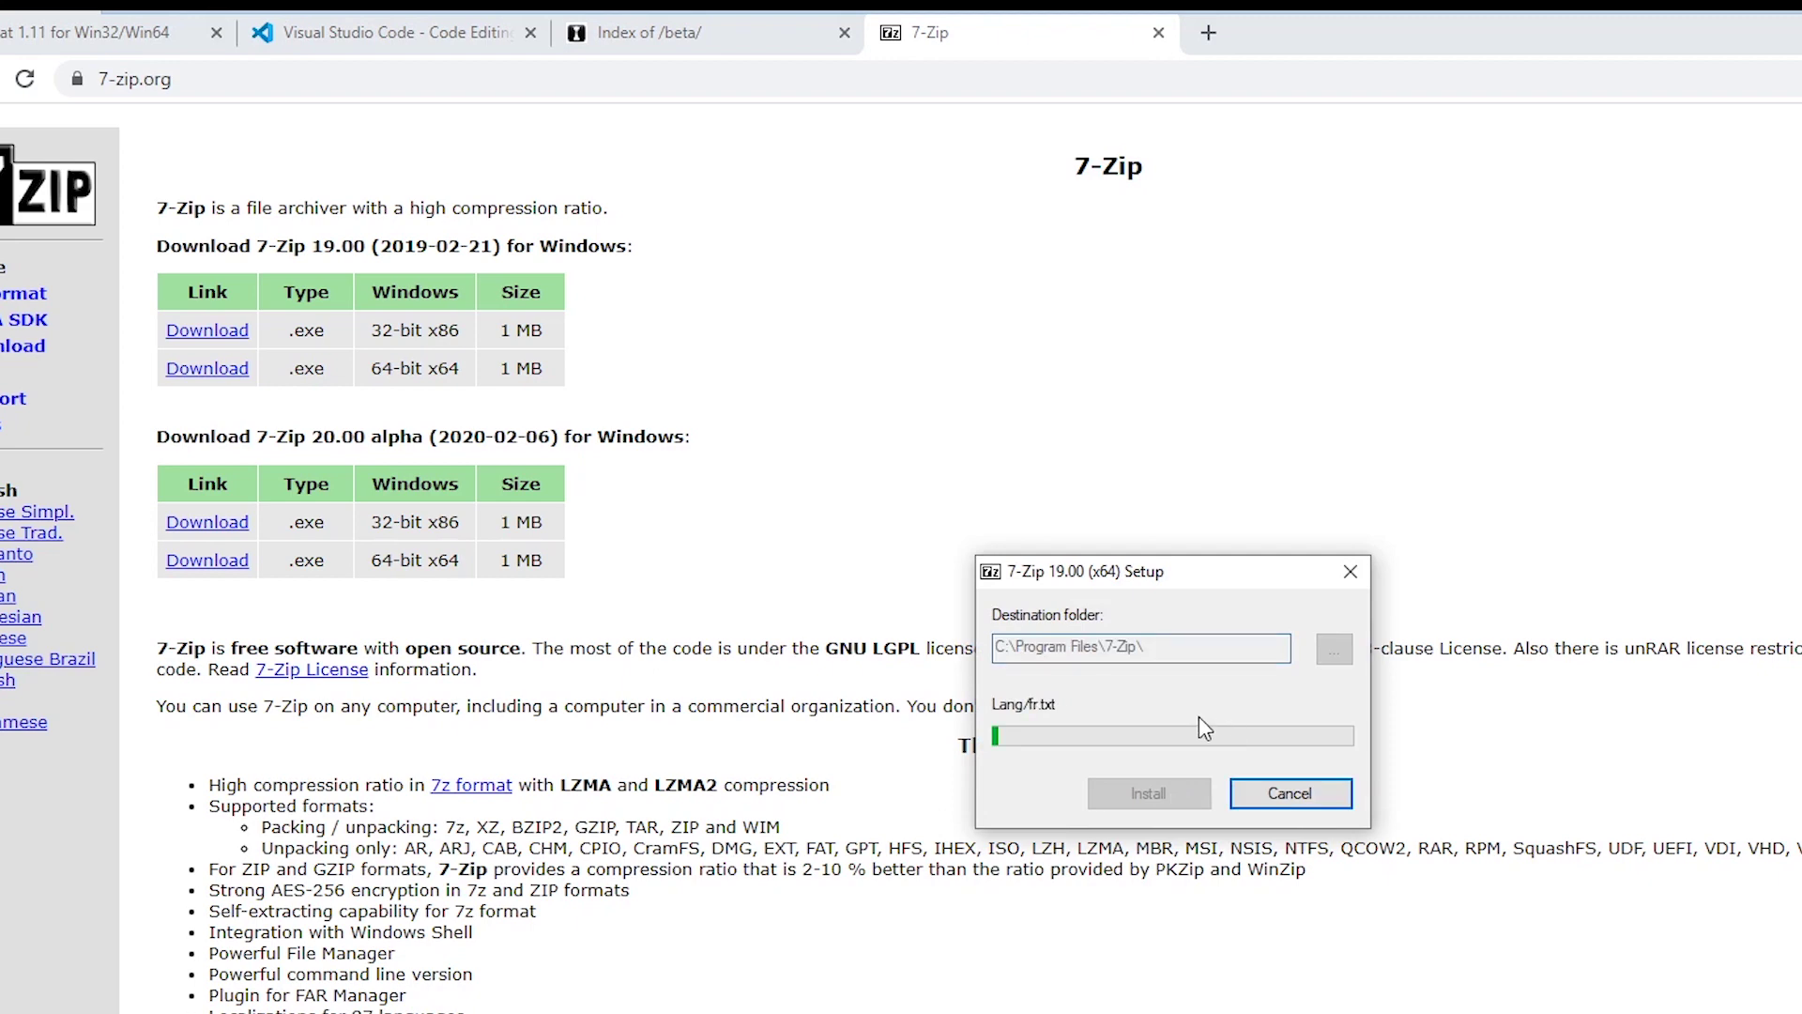
# Switch to the Downloads folder and check the context menu options for hashcat-5.1.0+1774.7z.
pyautogui.hotkey('alt', 'Tab')
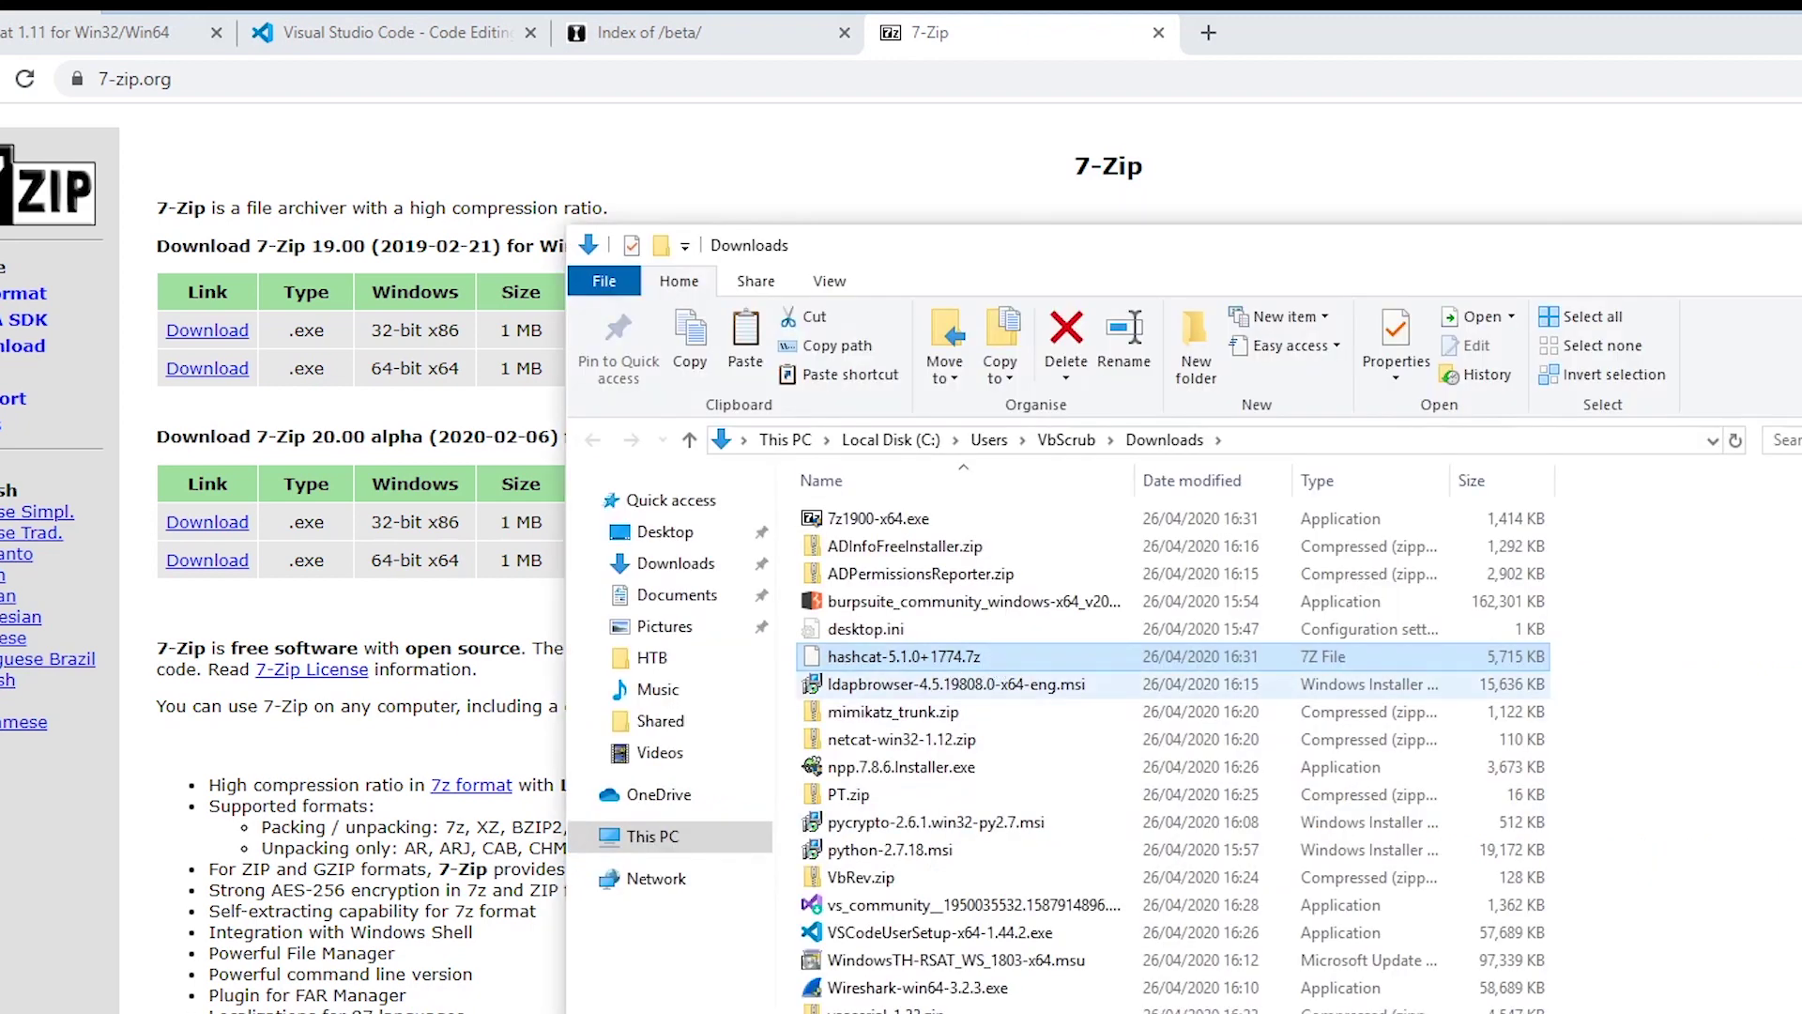
pyautogui.moveTo(1017, 682)
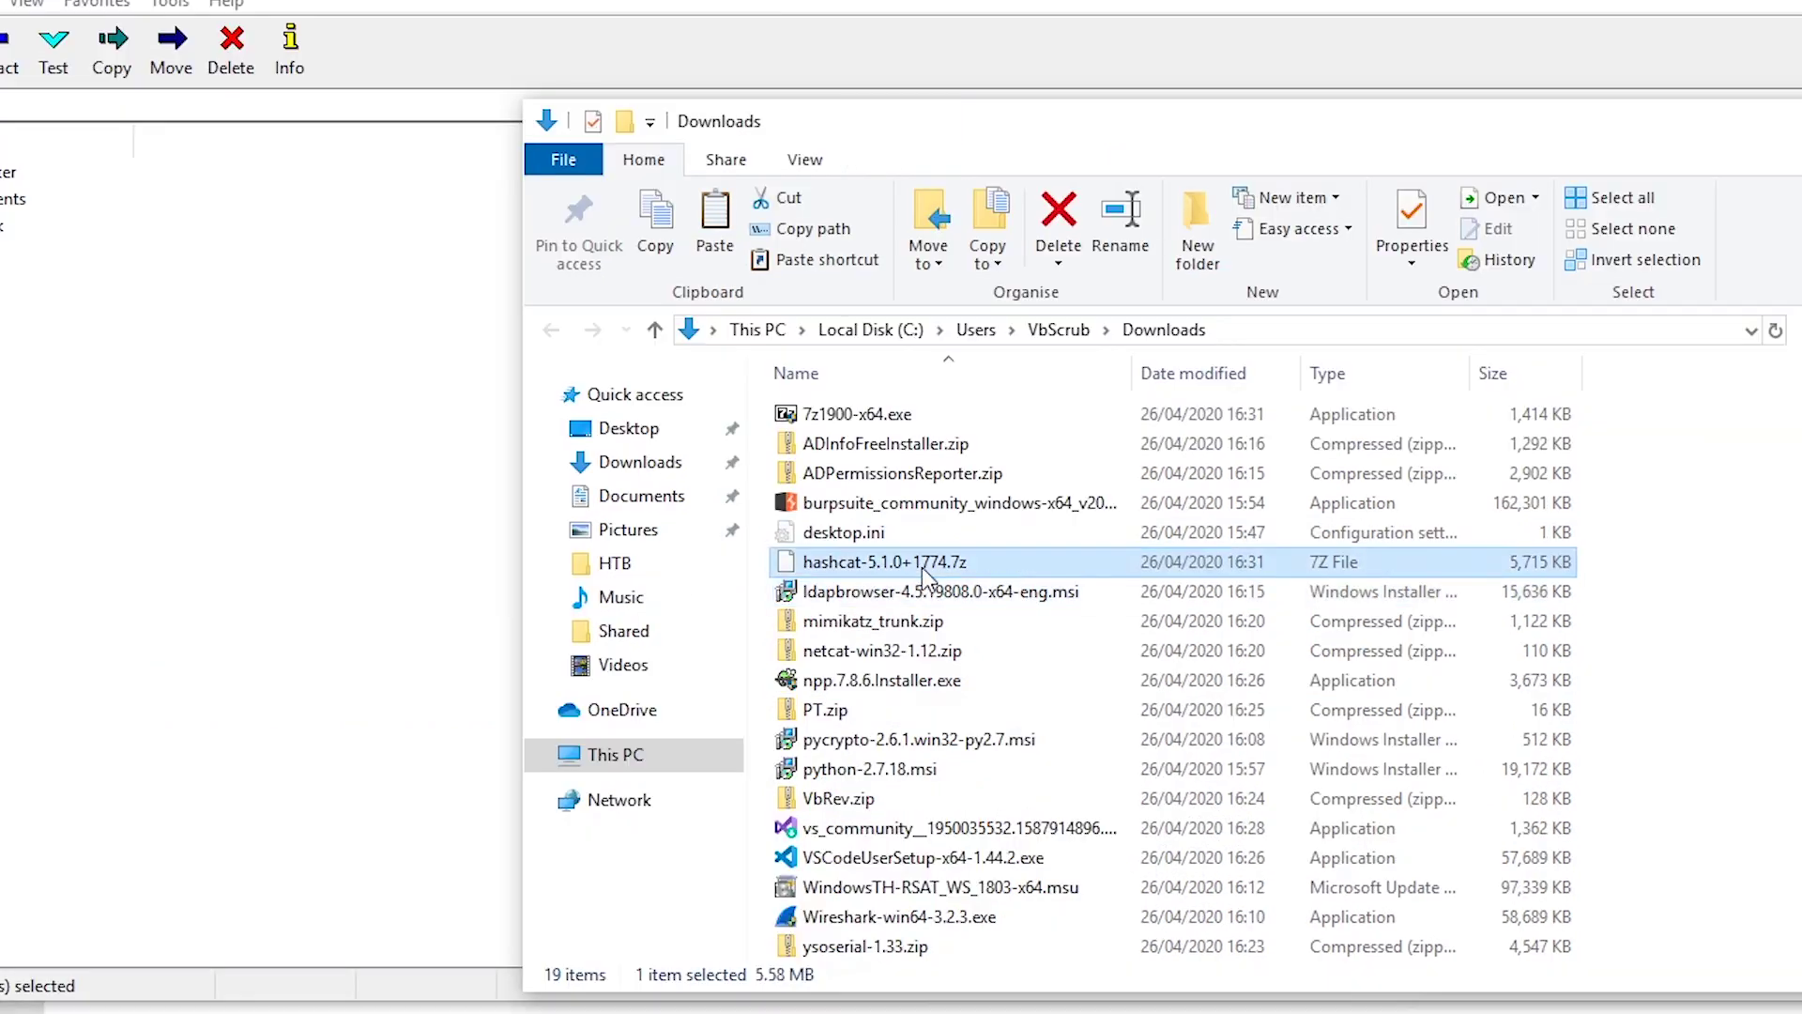
pyautogui.rightClick(925, 574)
pyautogui.moveTo(751, 625)
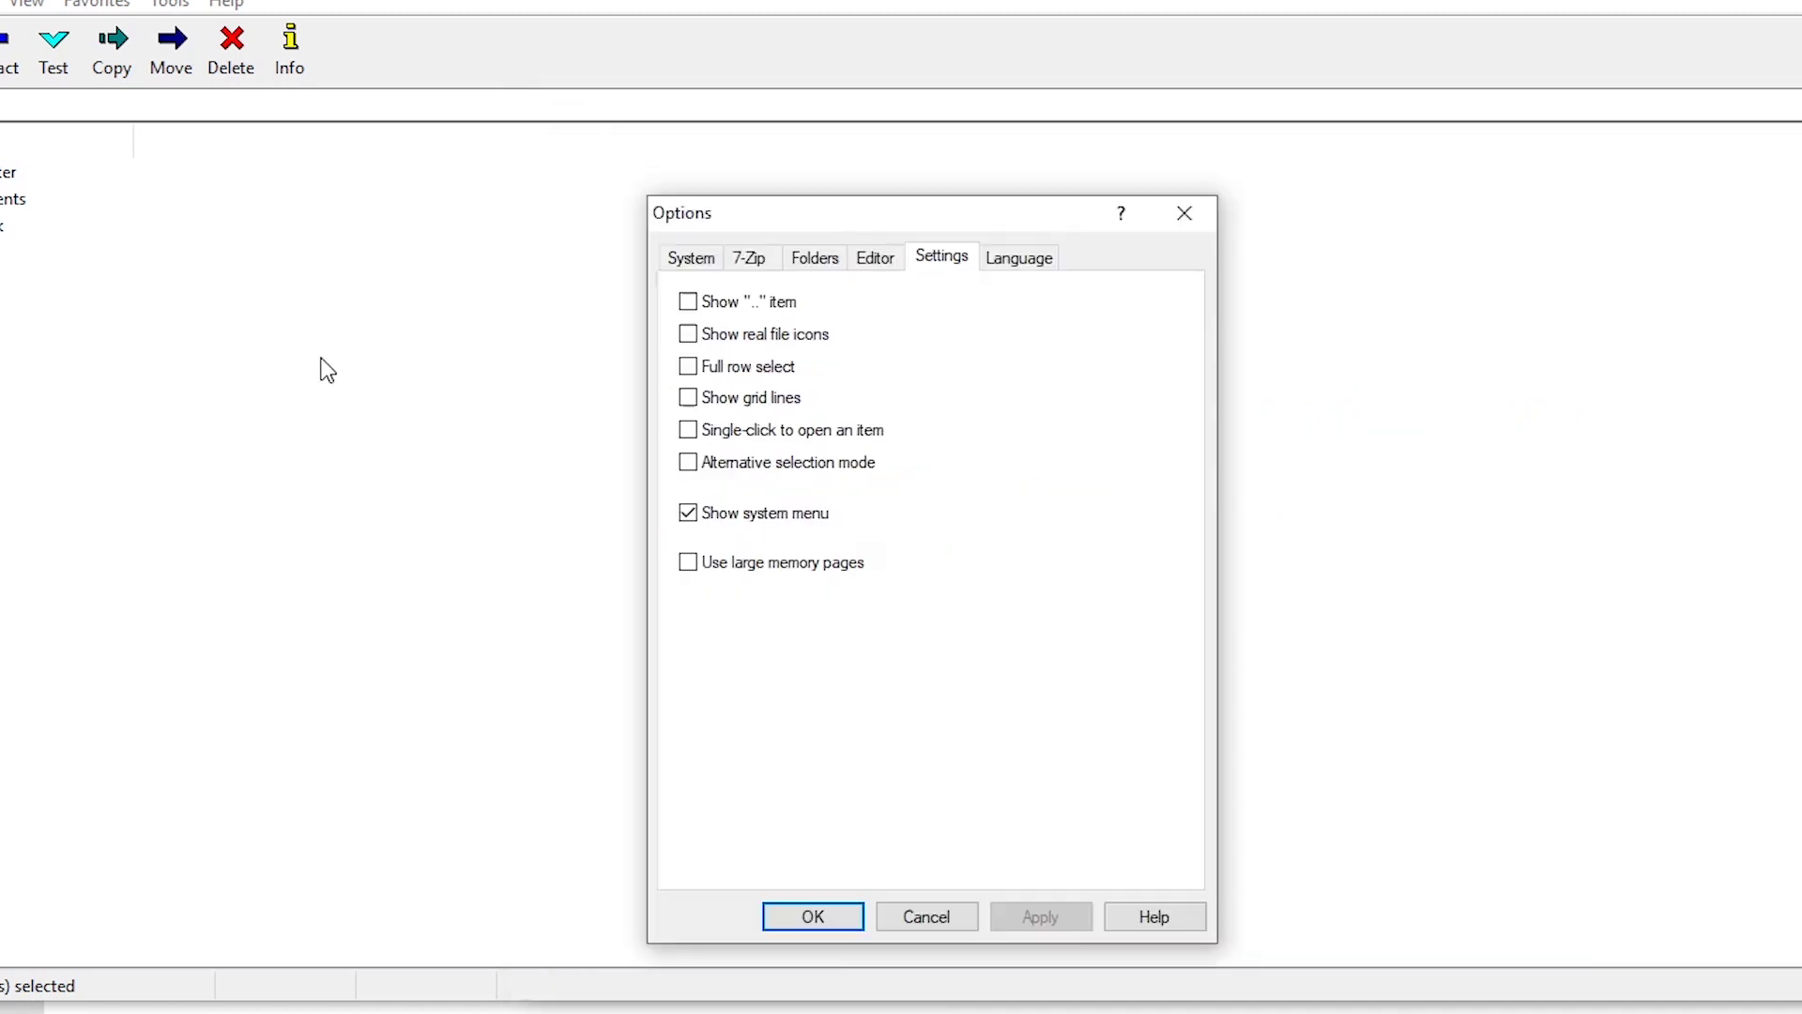
# Associate 7-Zip with the zip and rar file types, alongside 7z, for the current user account.
pyautogui.click(713, 256)
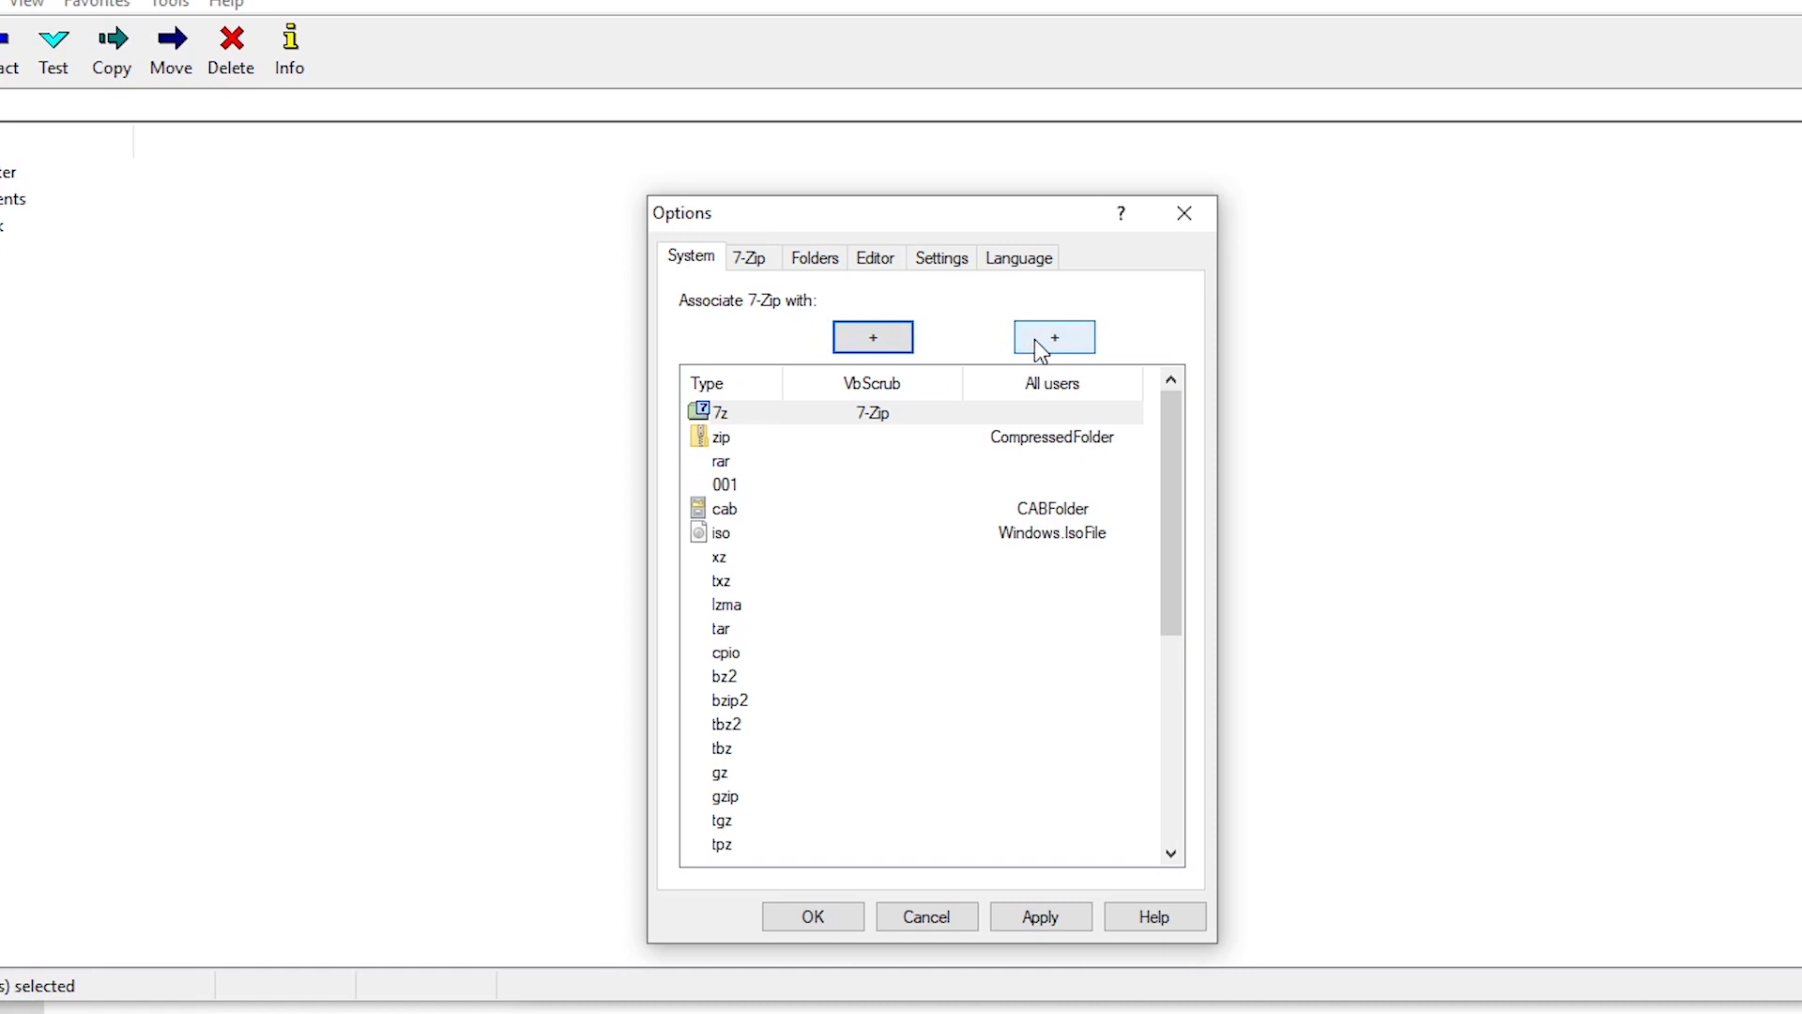
pyautogui.click(832, 438)
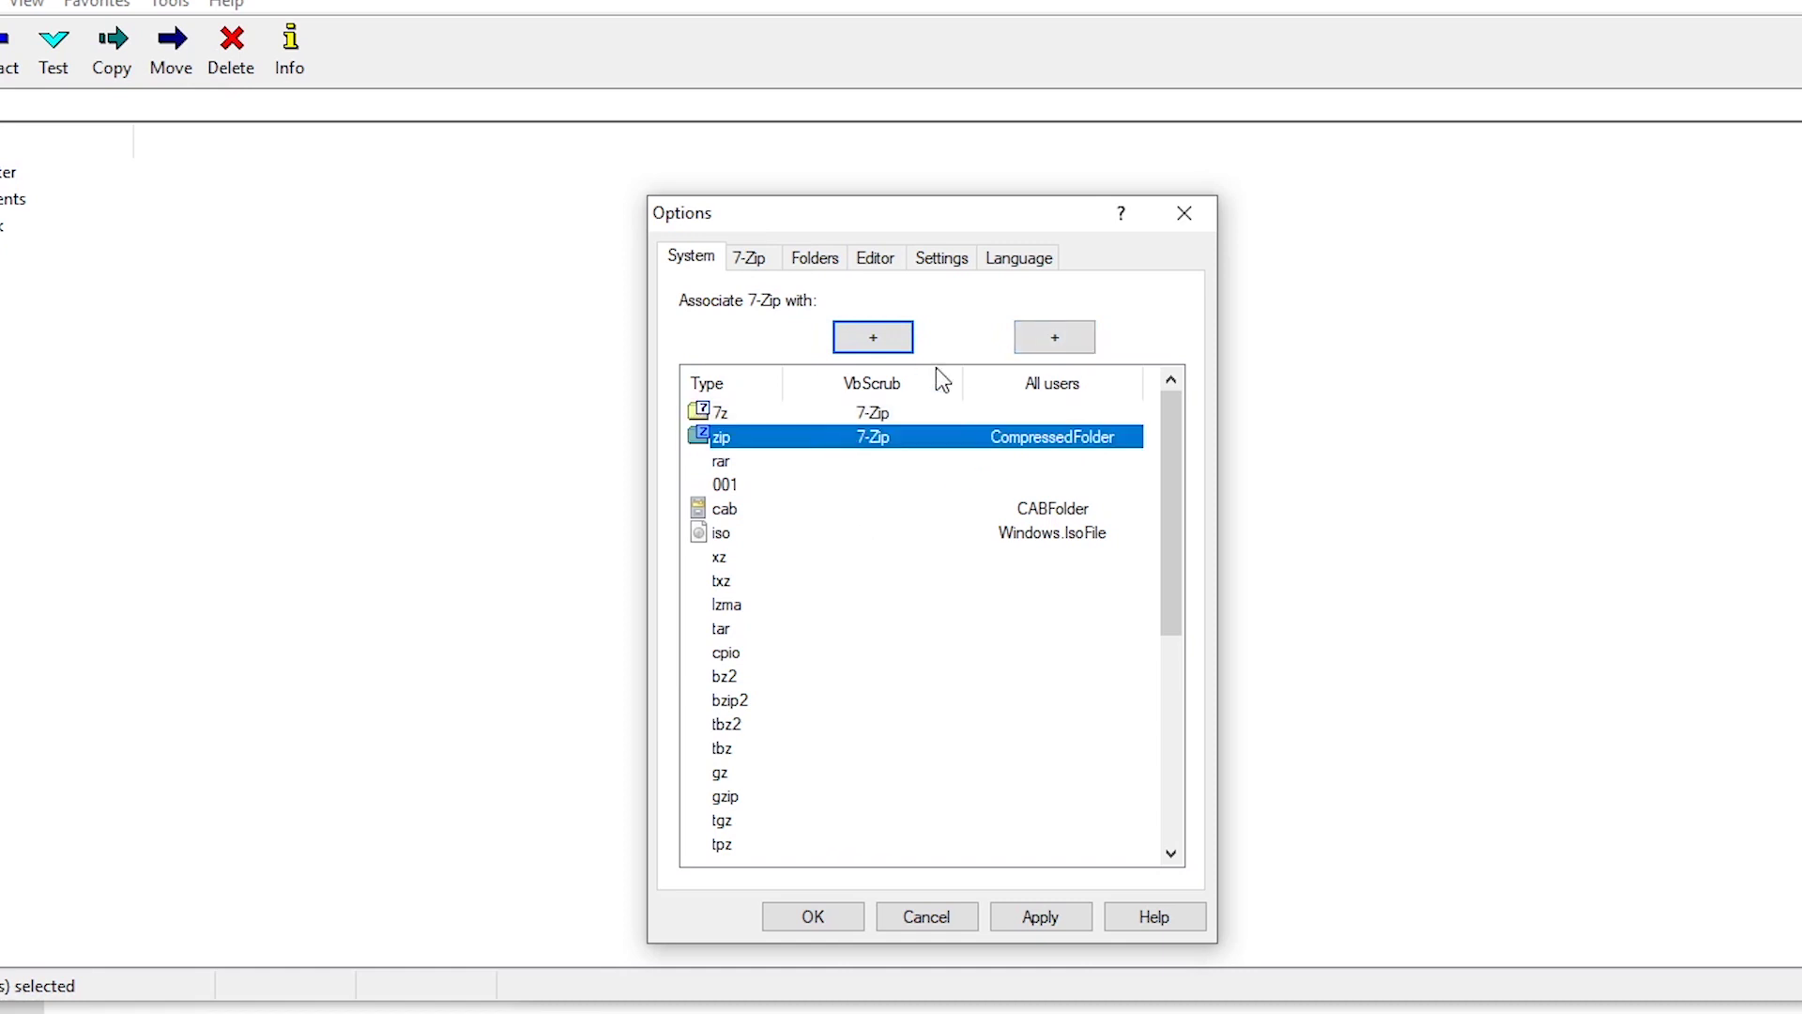
pyautogui.click(938, 460)
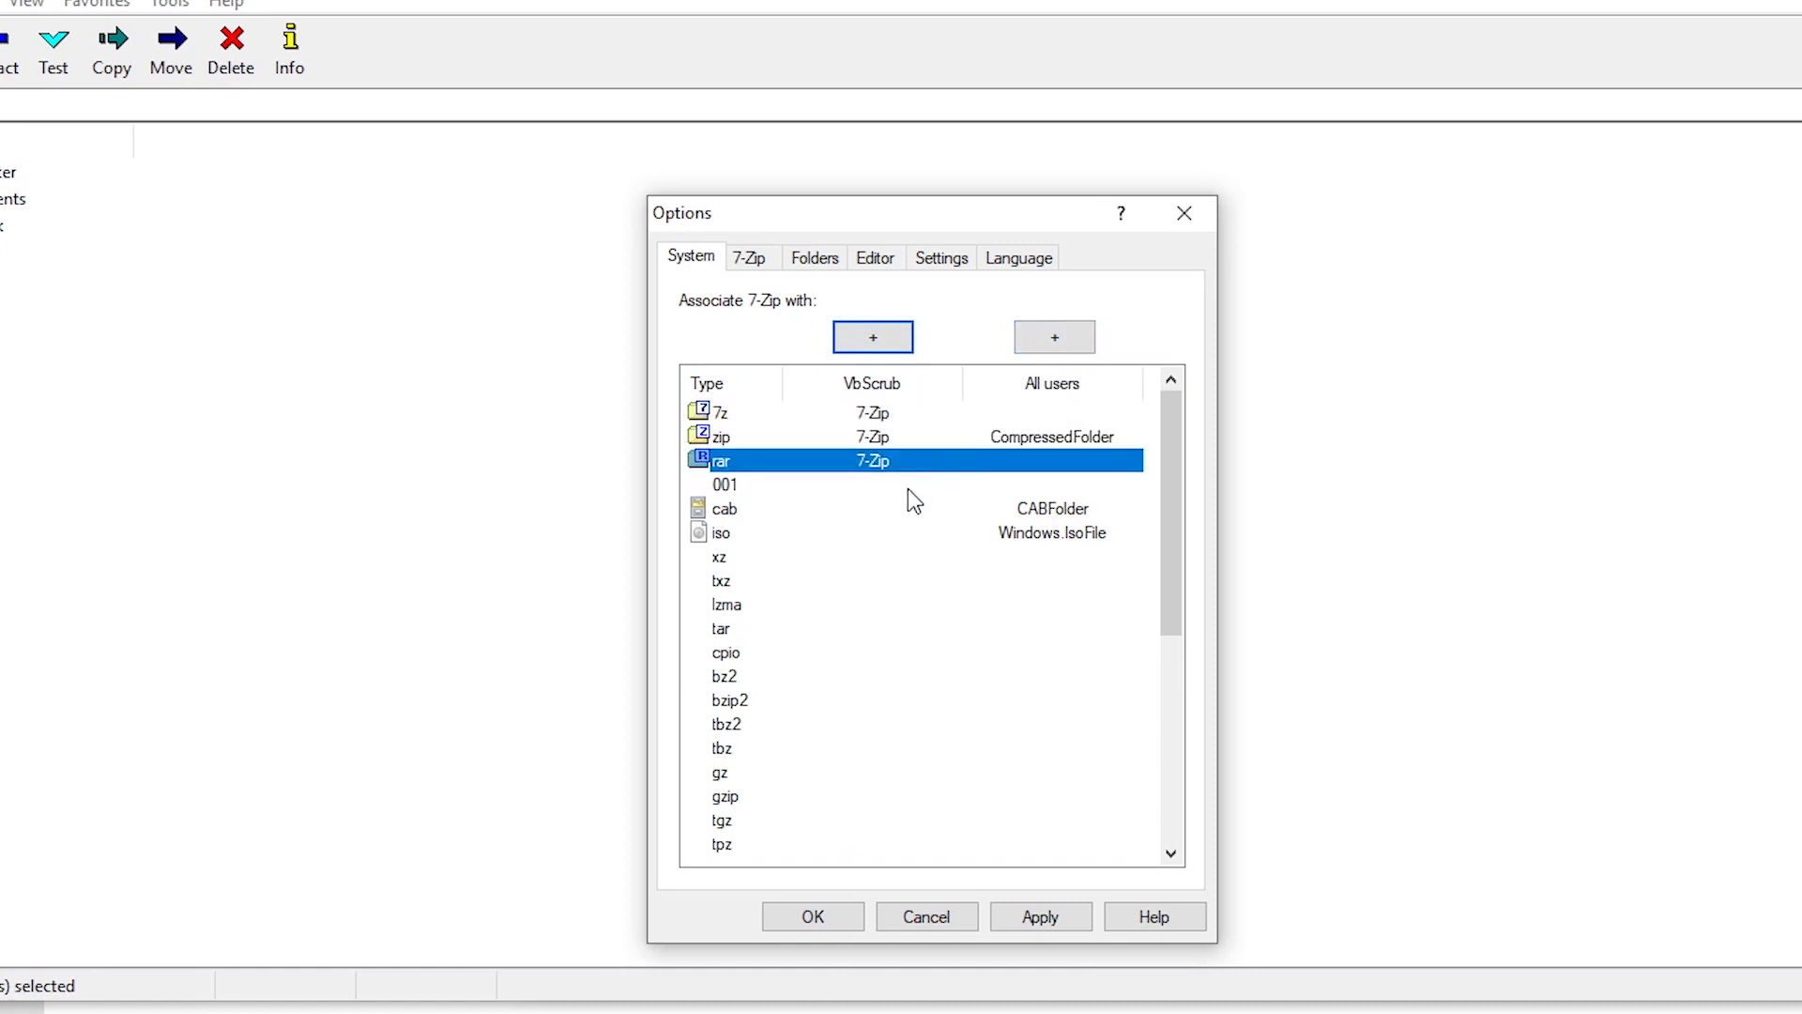
# Try to associate 7-Zip with the 7z and rar types for all users, and apply the file association changes.
pyautogui.click(1053, 340)
pyautogui.click(1042, 413)
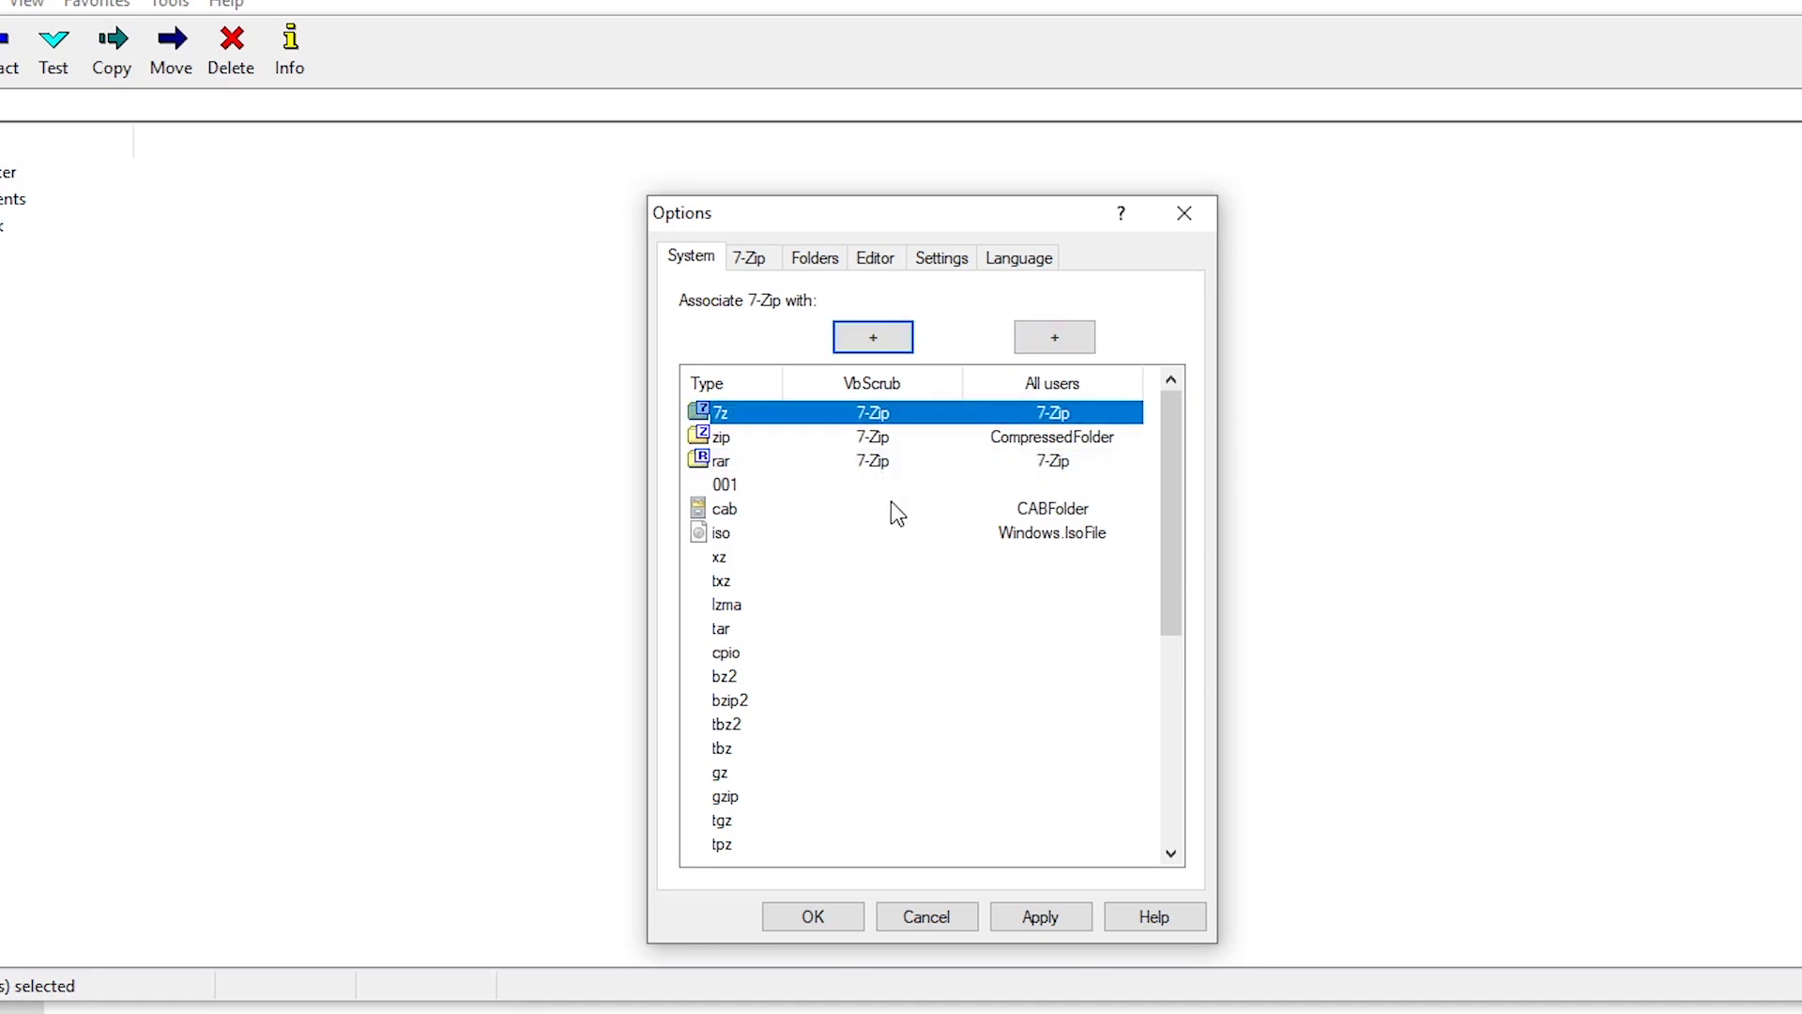
pyautogui.click(1044, 340)
pyautogui.click(1037, 460)
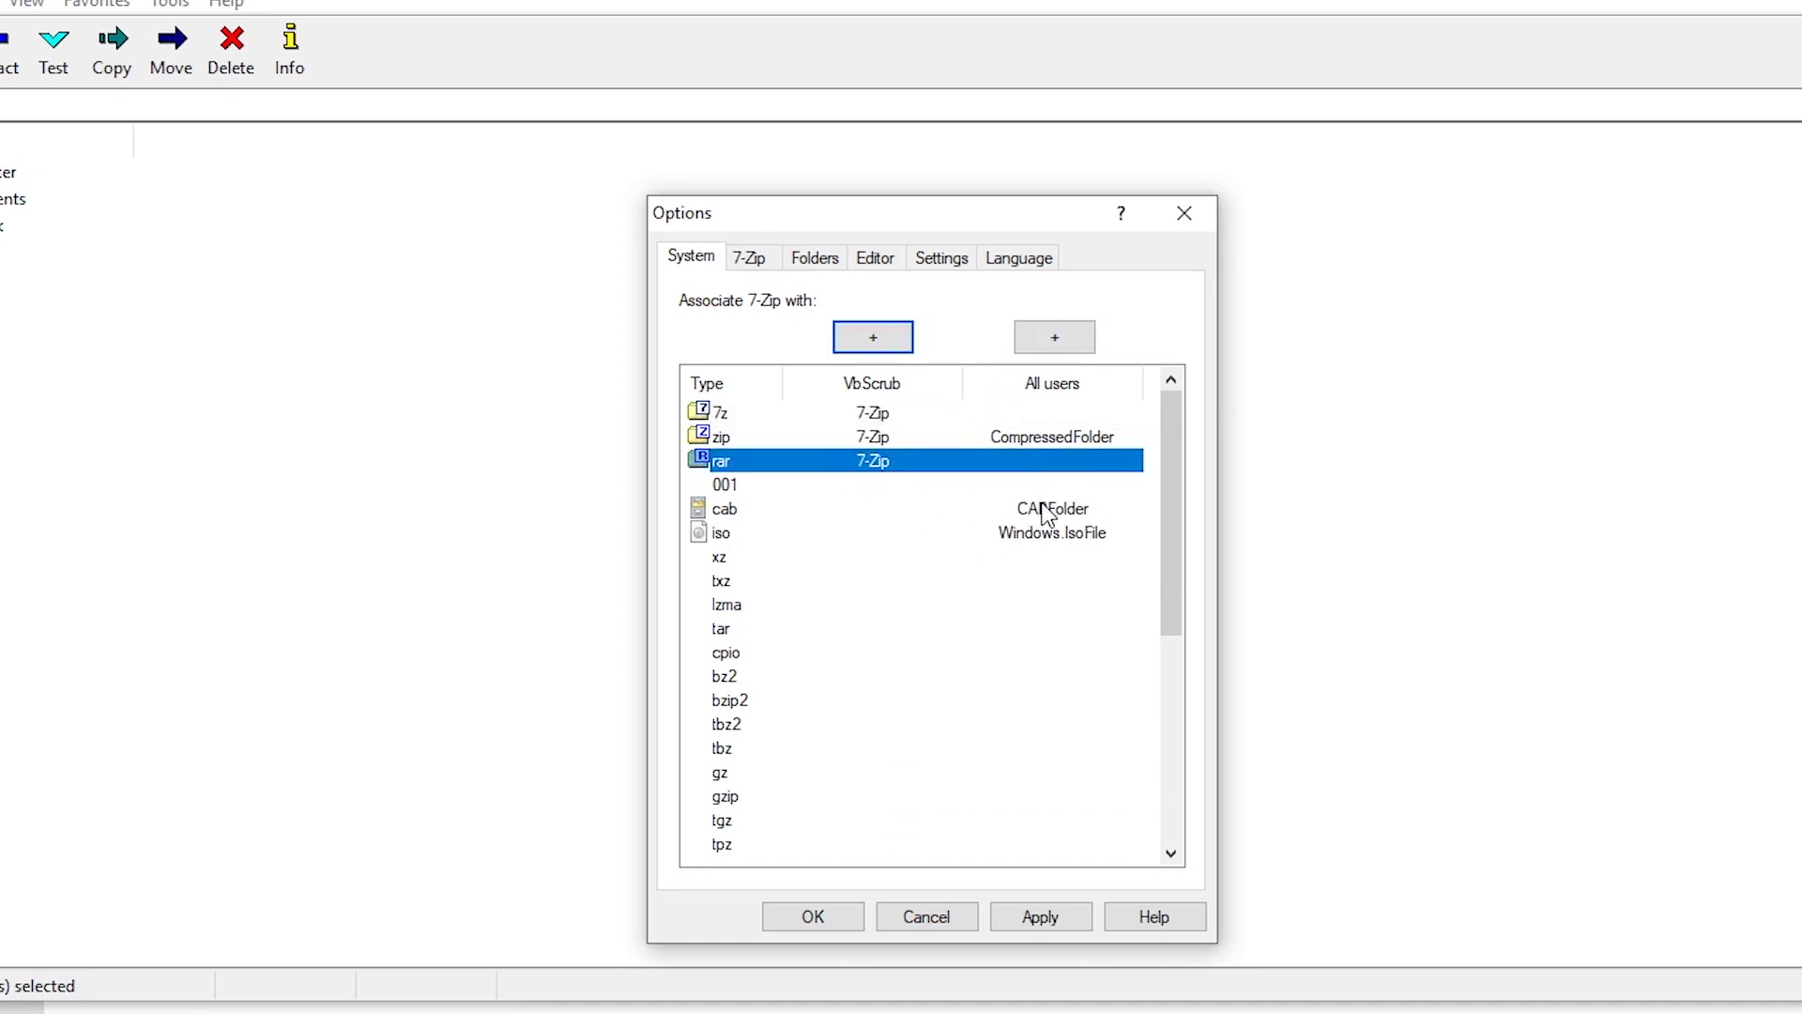
pyautogui.click(1030, 413)
pyautogui.click(884, 419)
pyautogui.click(886, 422)
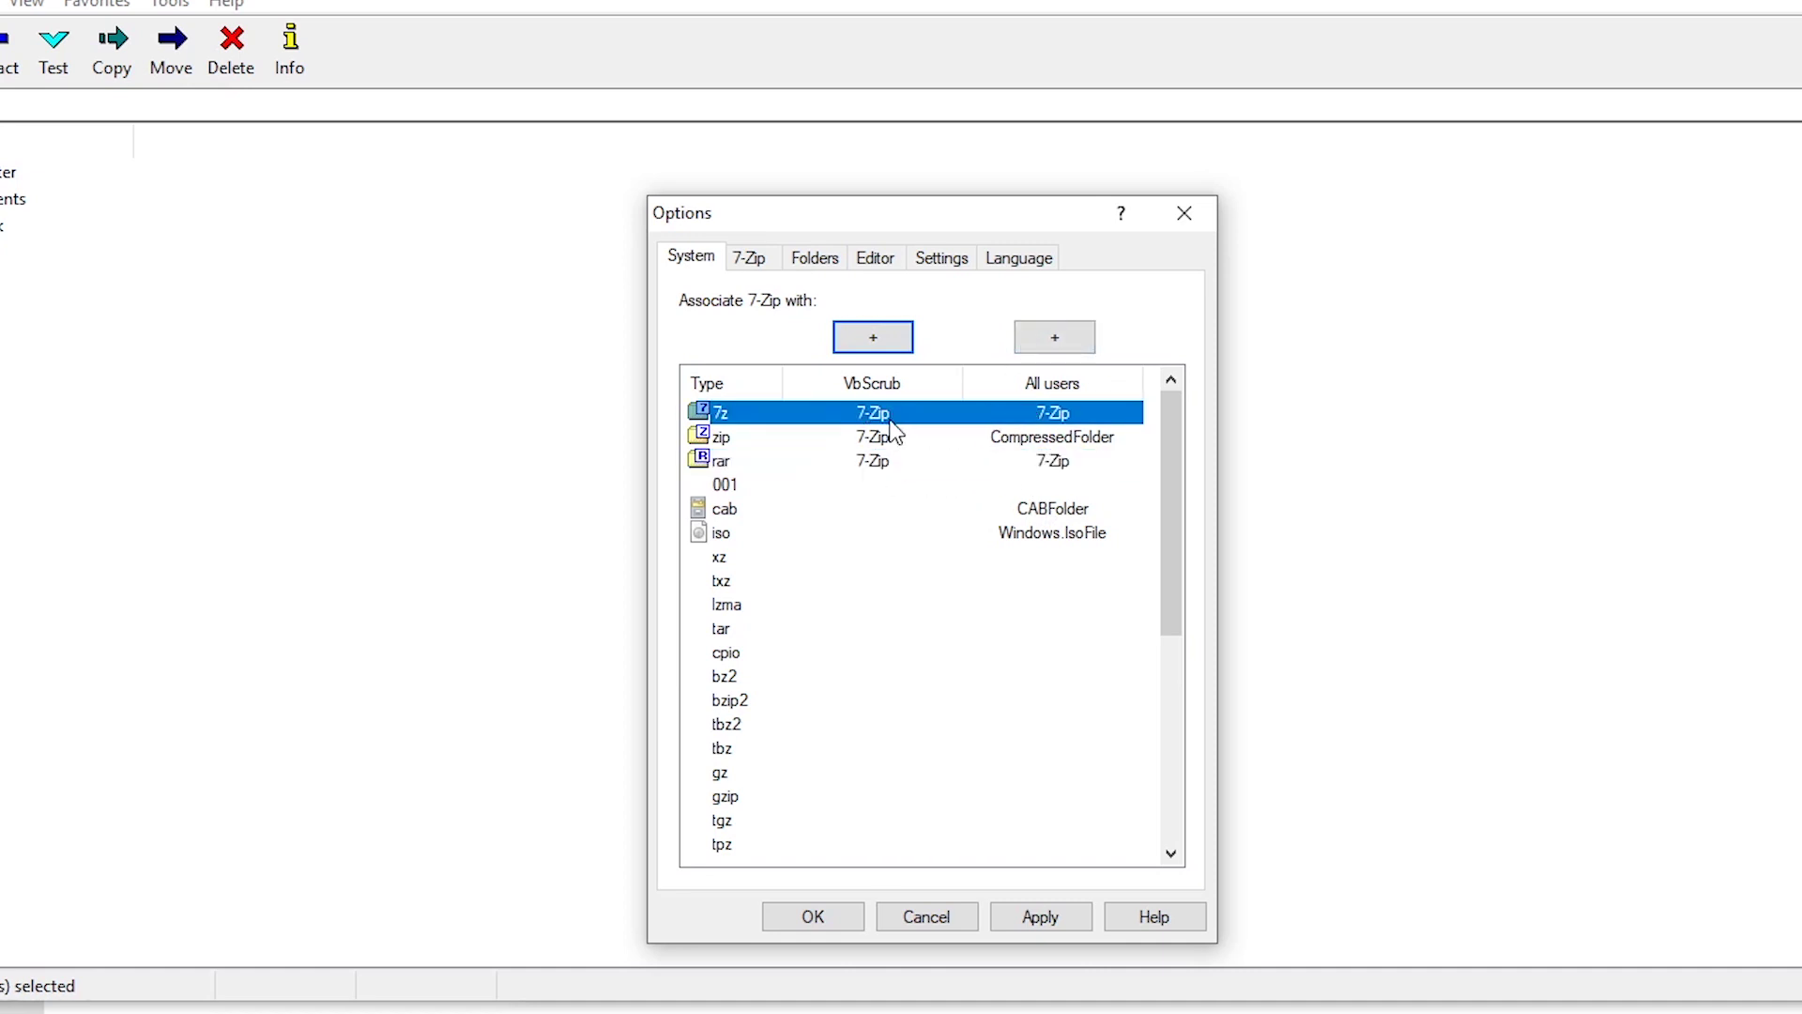
pyautogui.click(887, 428)
pyautogui.click(886, 421)
pyautogui.click(886, 436)
pyautogui.click(886, 414)
pyautogui.click(1042, 918)
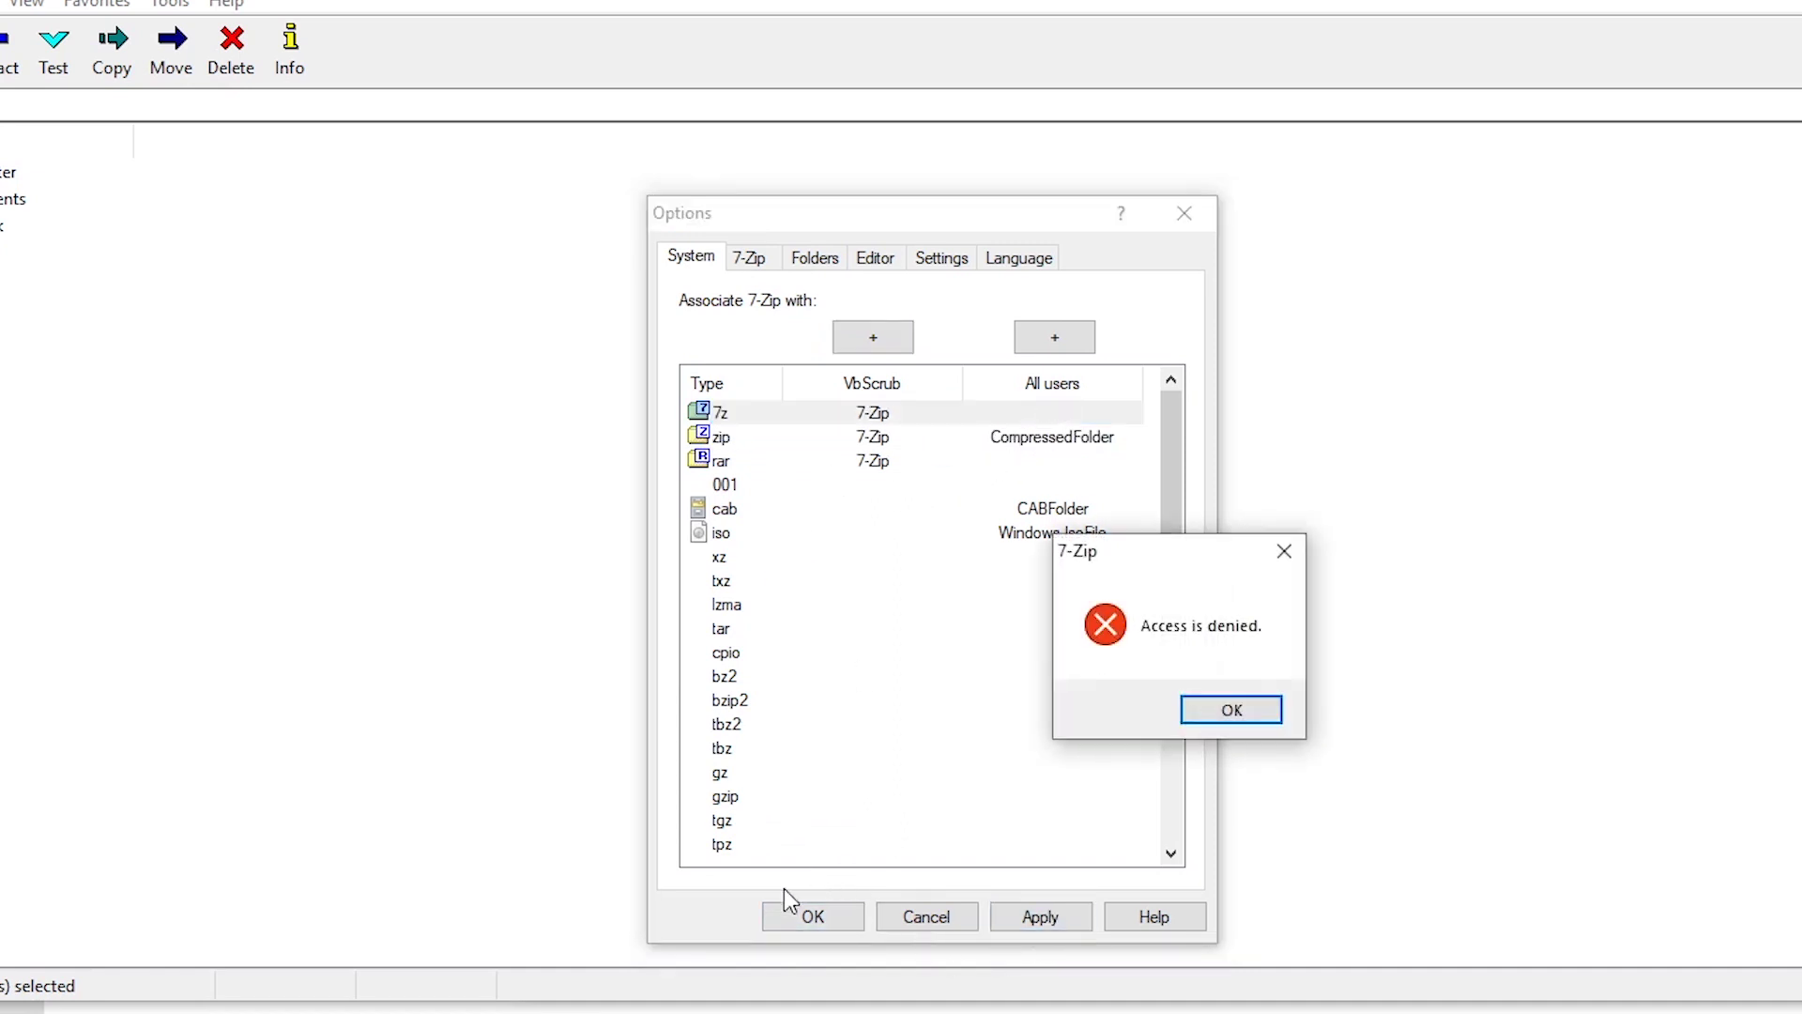
pyautogui.click(1229, 707)
pyautogui.click(956, 912)
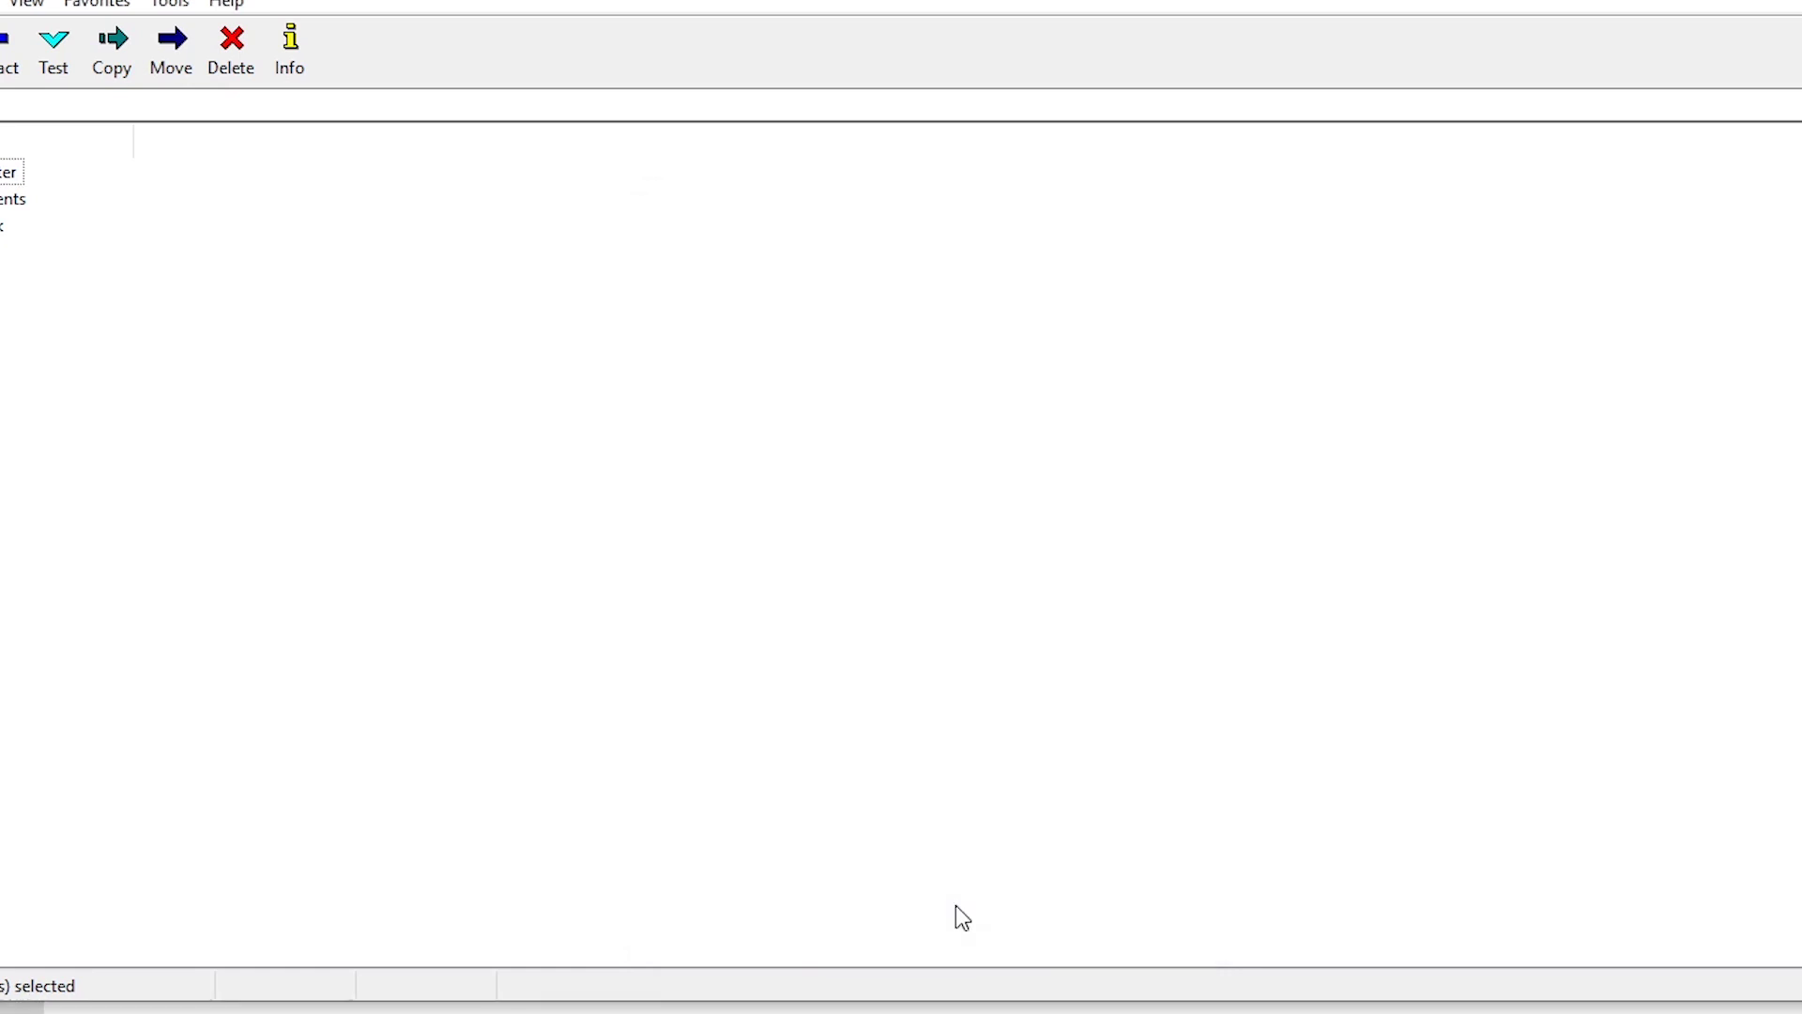
# Reopen 7-Zip File Manager from its program entry and check the file associations in its options.
pyautogui.press('super')
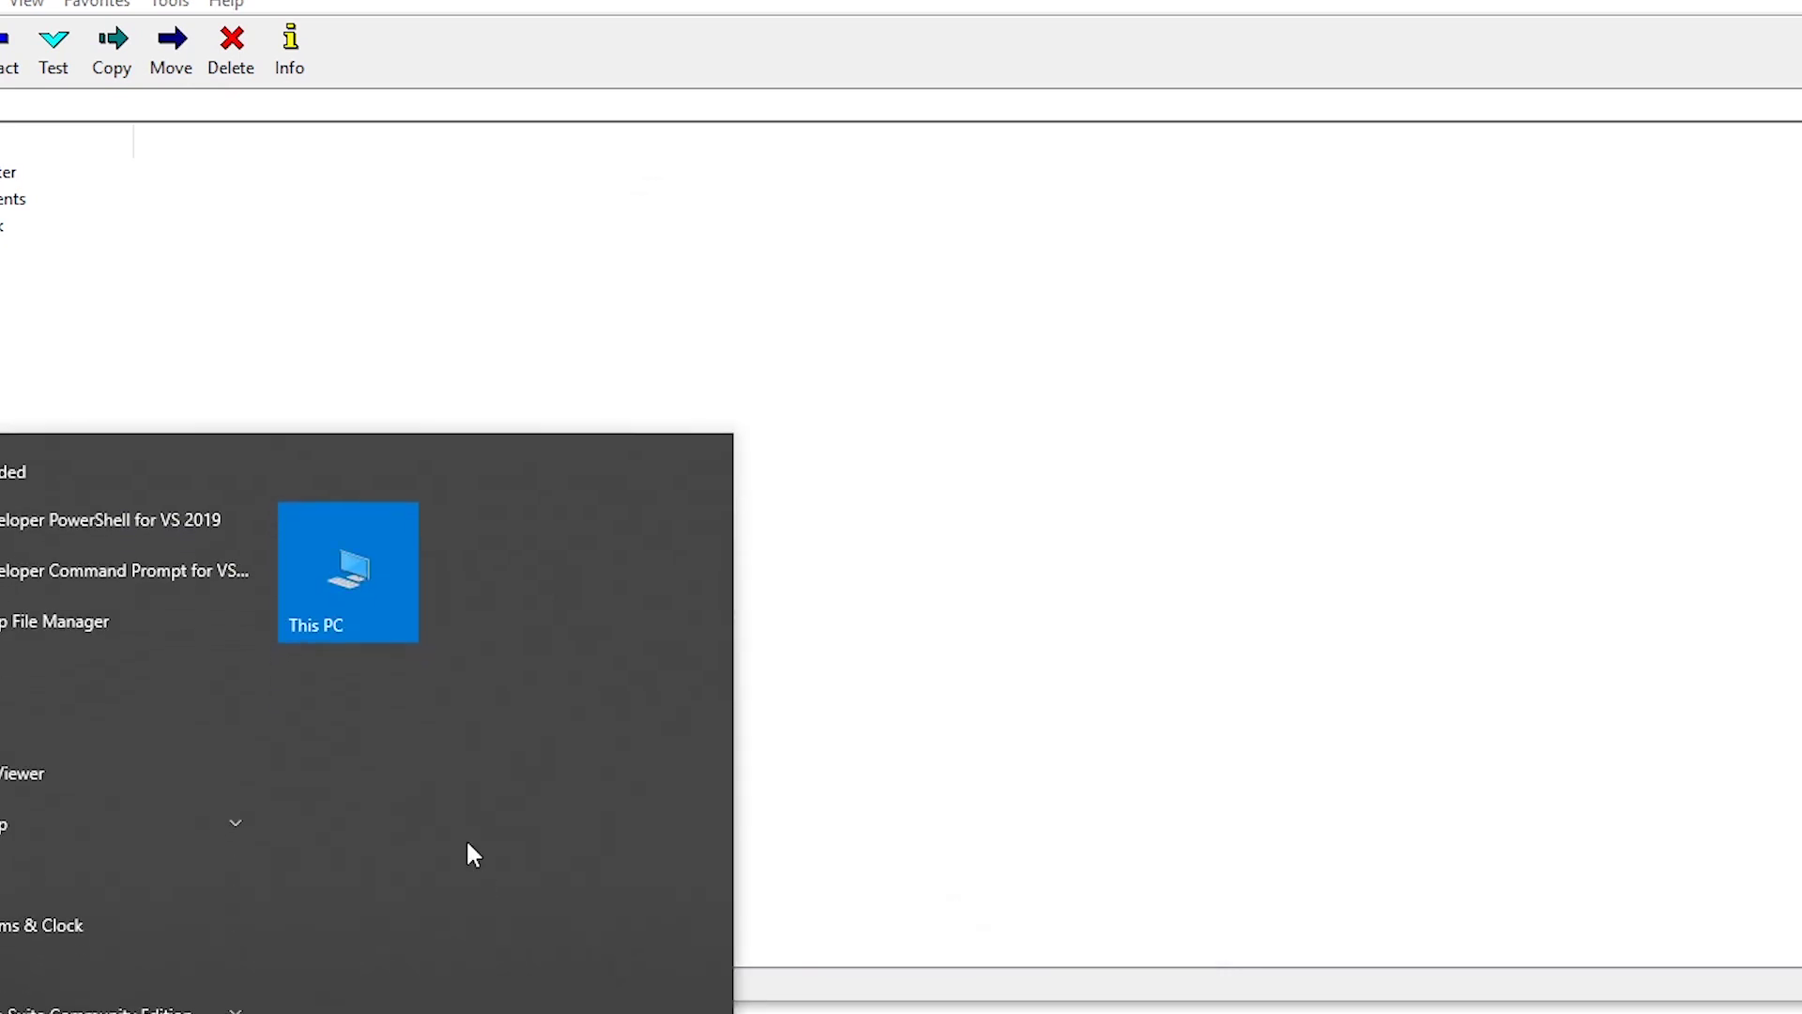
pyautogui.click(115, 623)
pyautogui.click(206, 37)
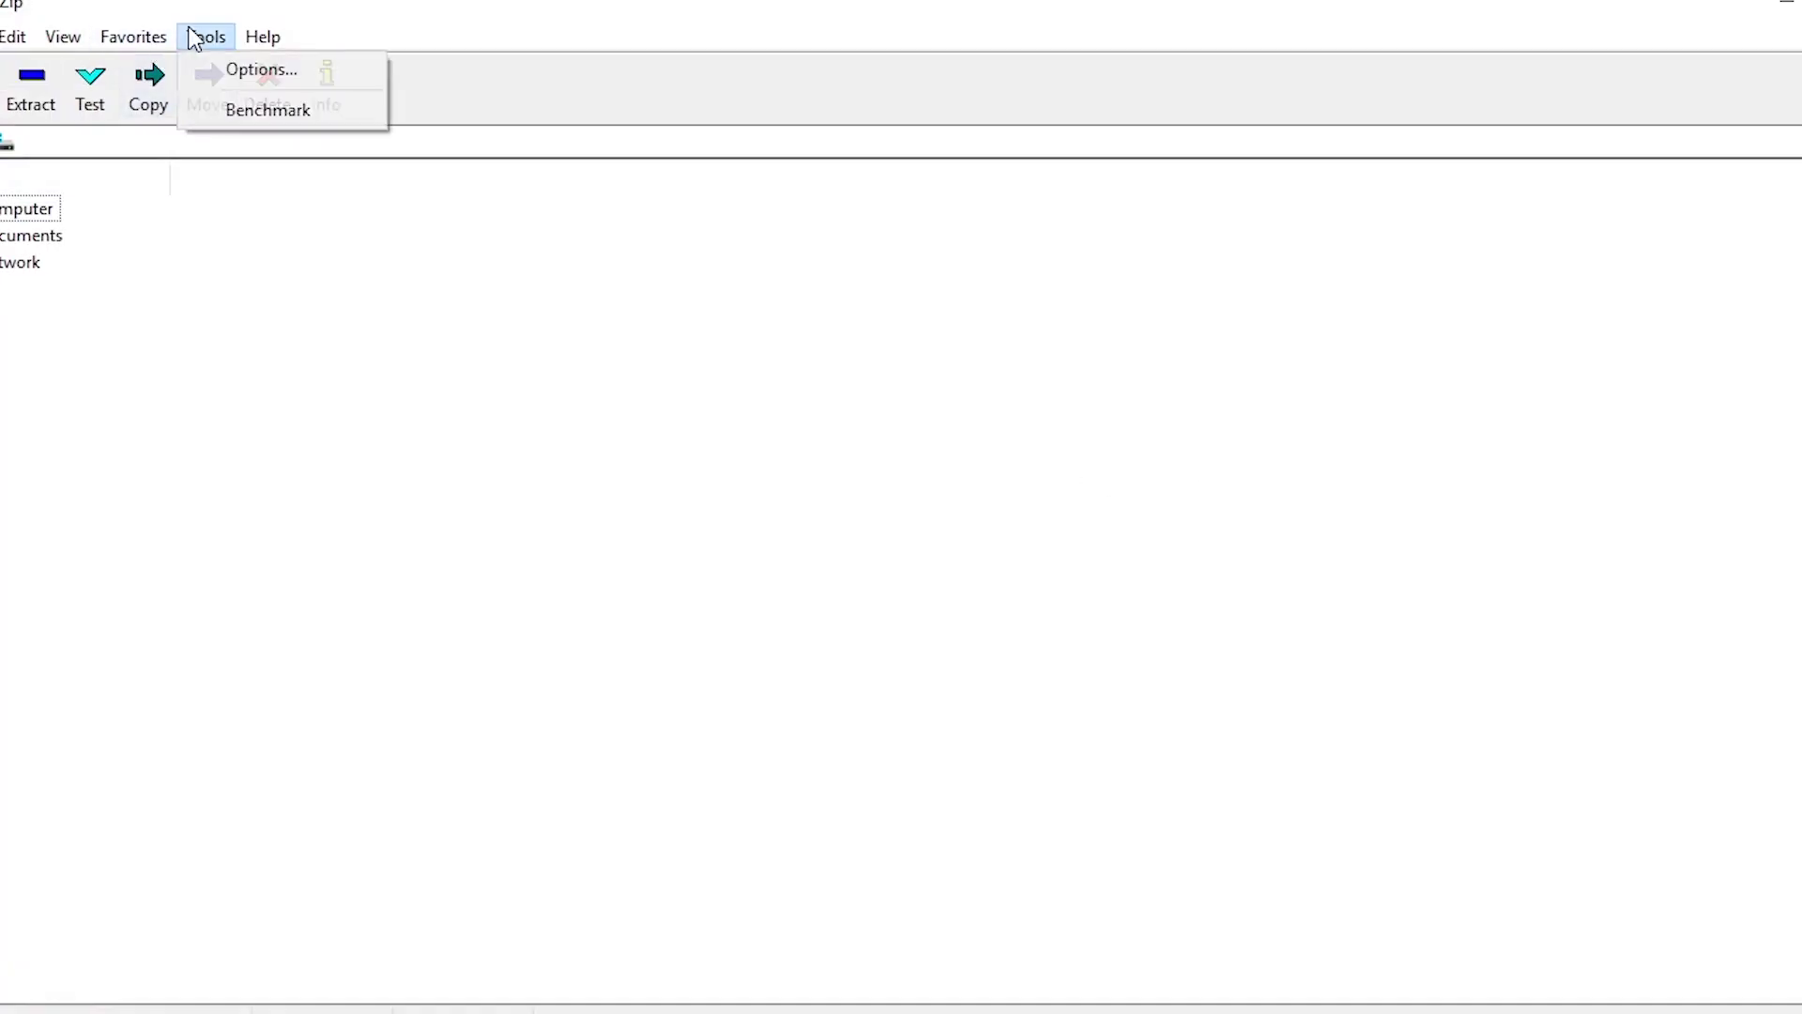
pyautogui.click(229, 68)
pyautogui.moveTo(203, 33); pyautogui.dragTo(1169, 309)
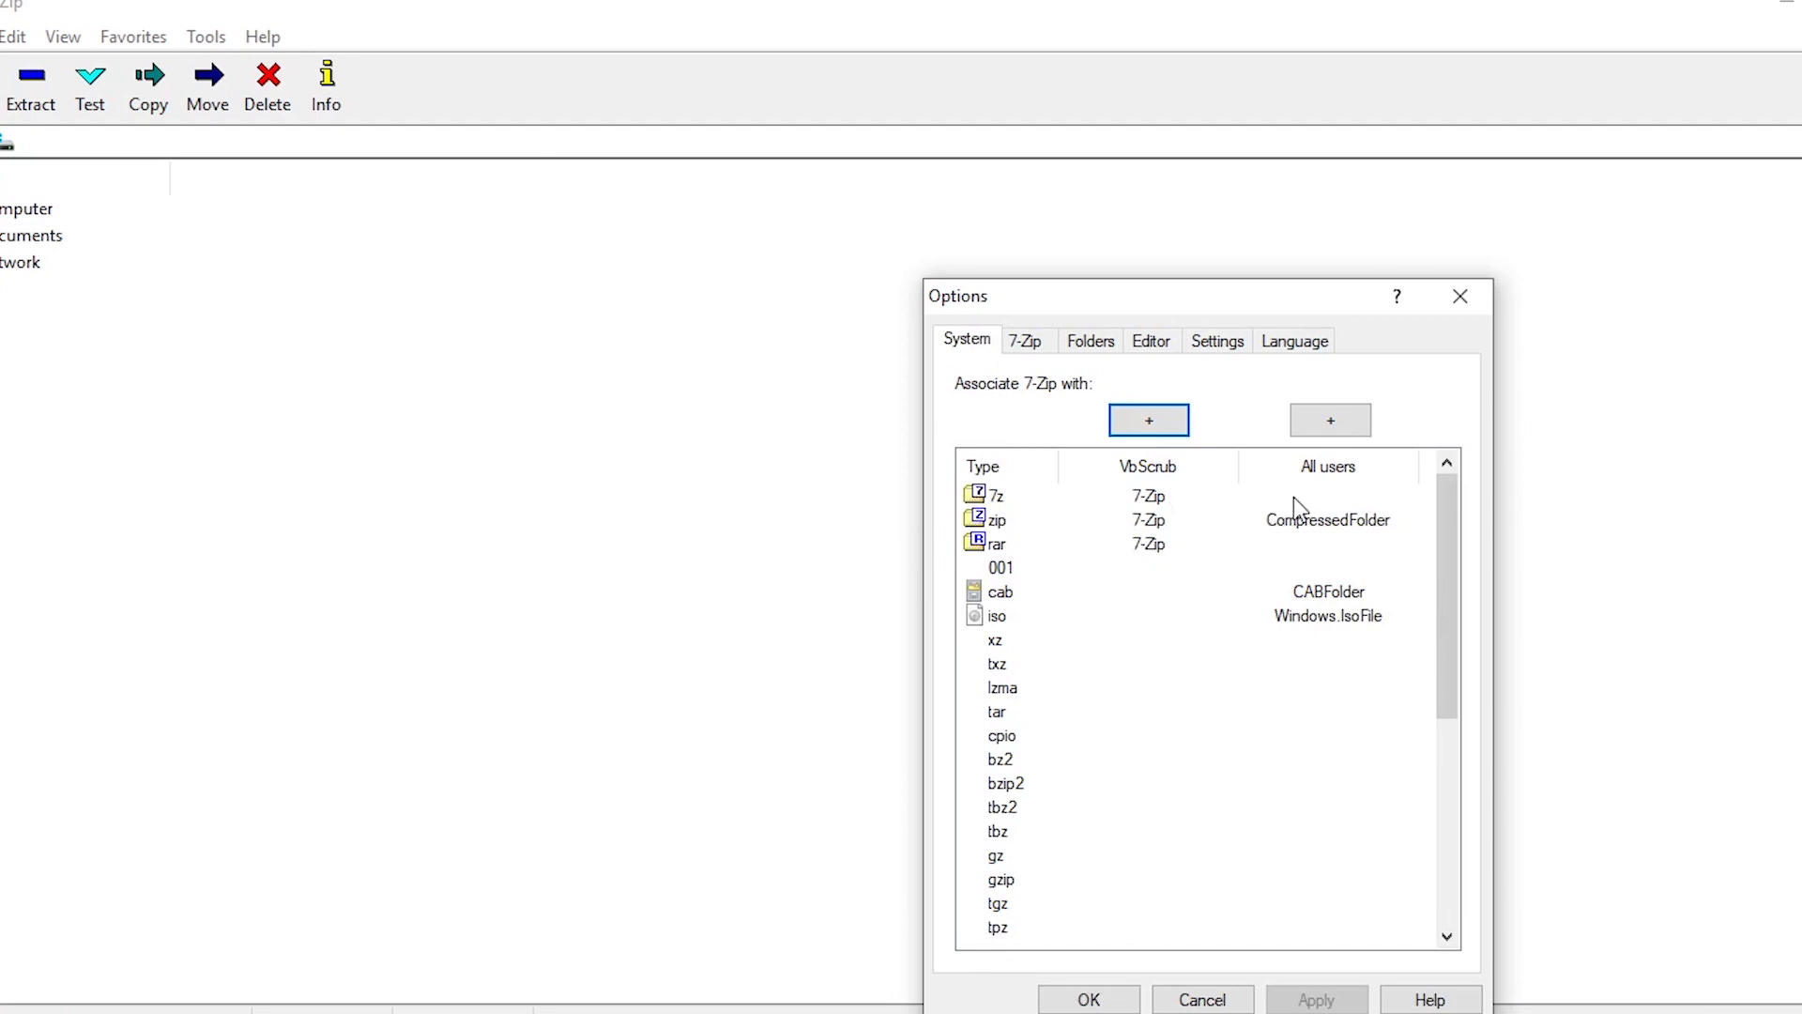
pyautogui.click(1086, 1000)
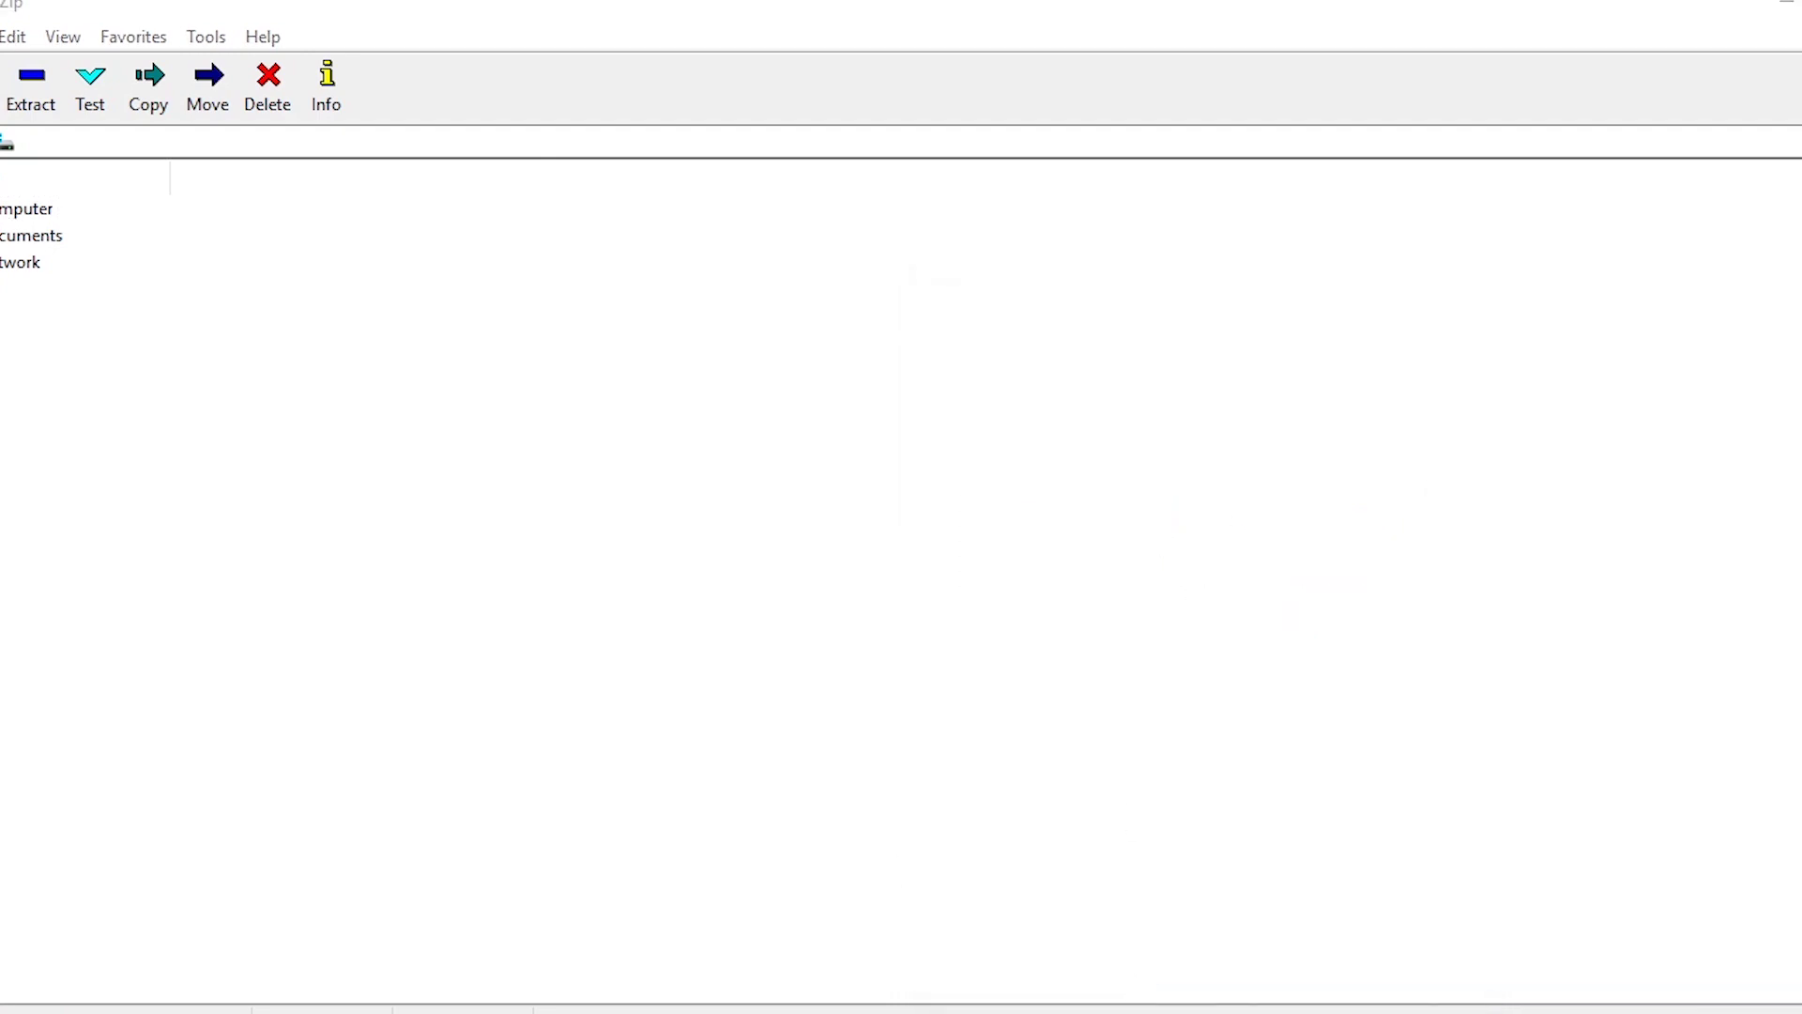
# Switch to the Downloads folder and open the hashcat-5.1.0+1774.7z archive.
pyautogui.hotkey('alt', 'Tab')
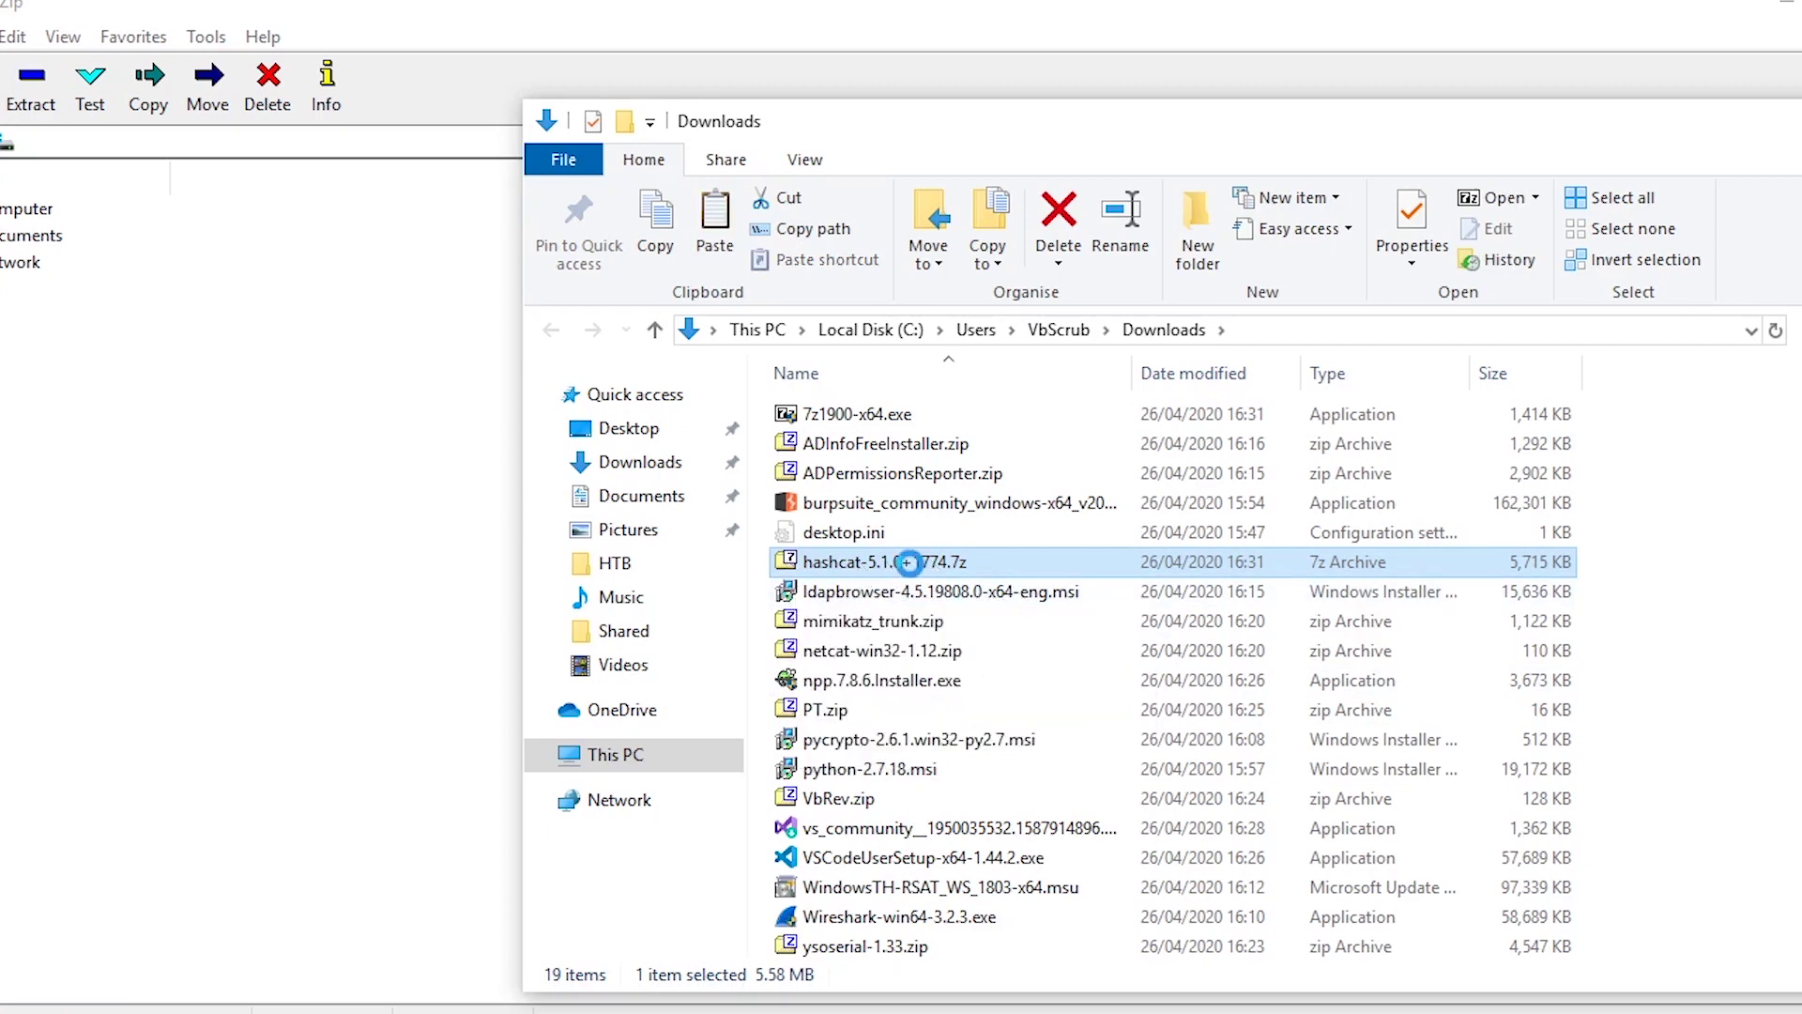
pyautogui.doubleClick(978, 555)
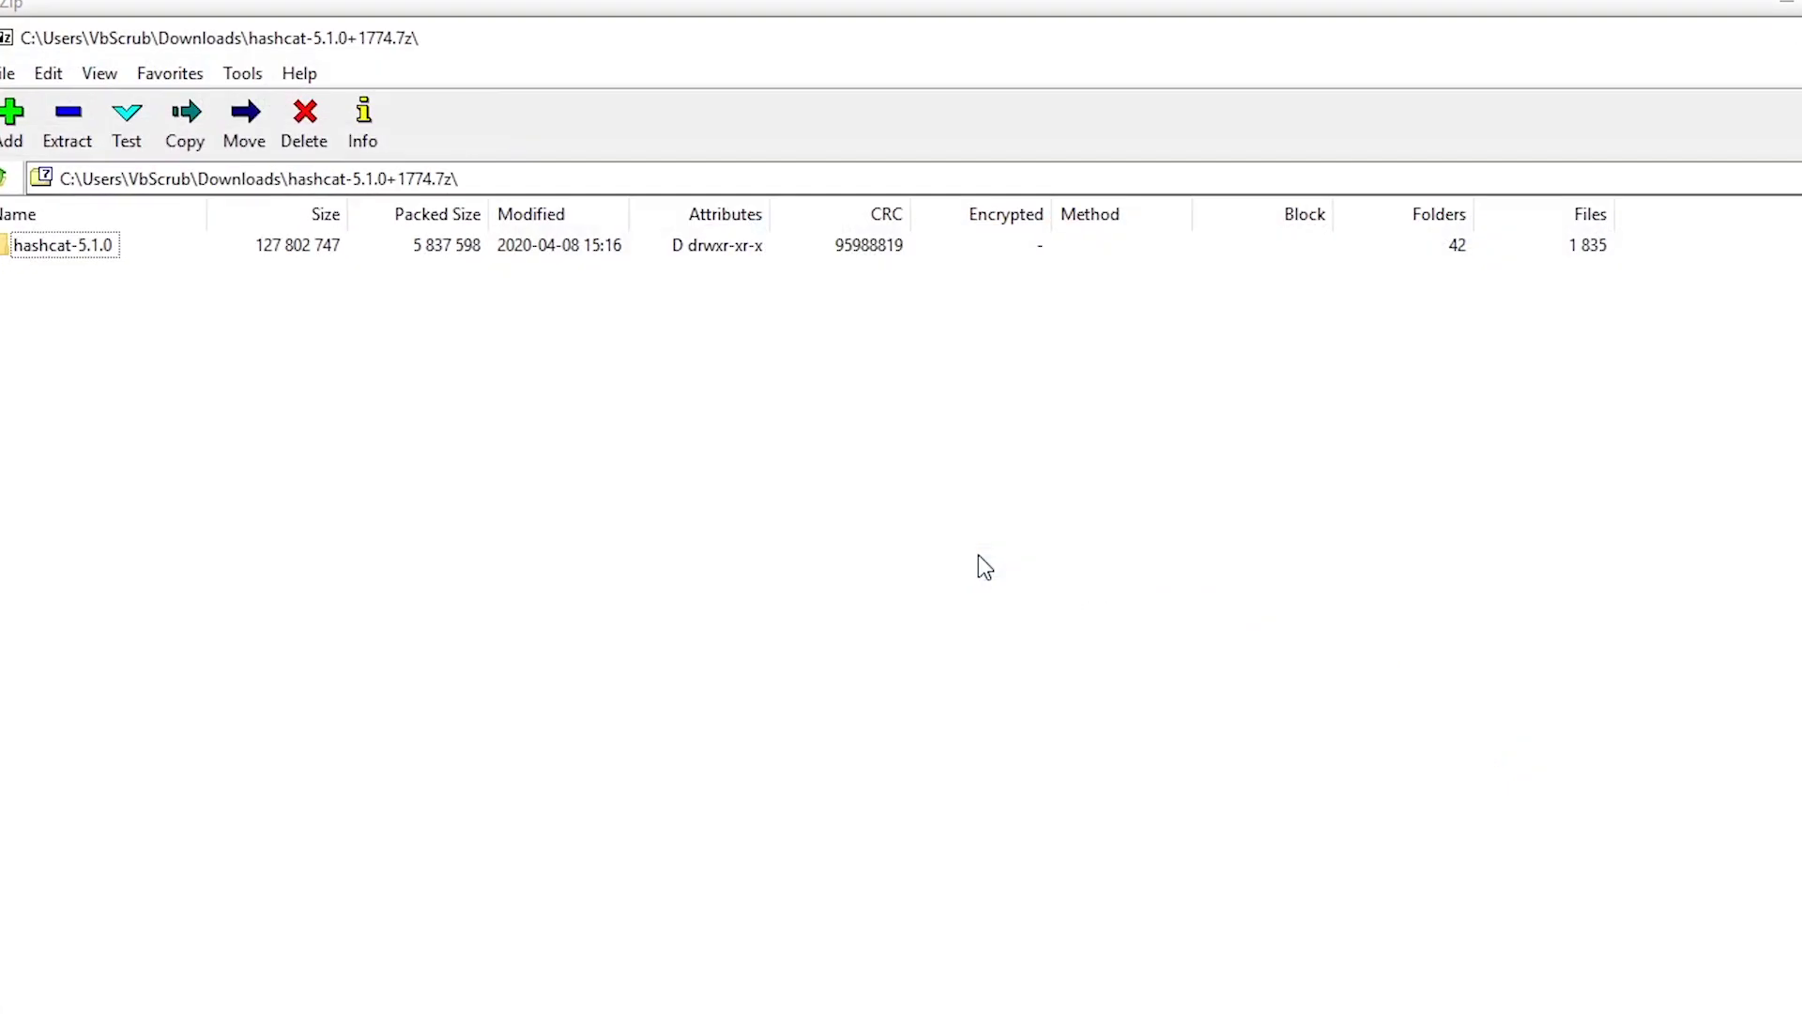
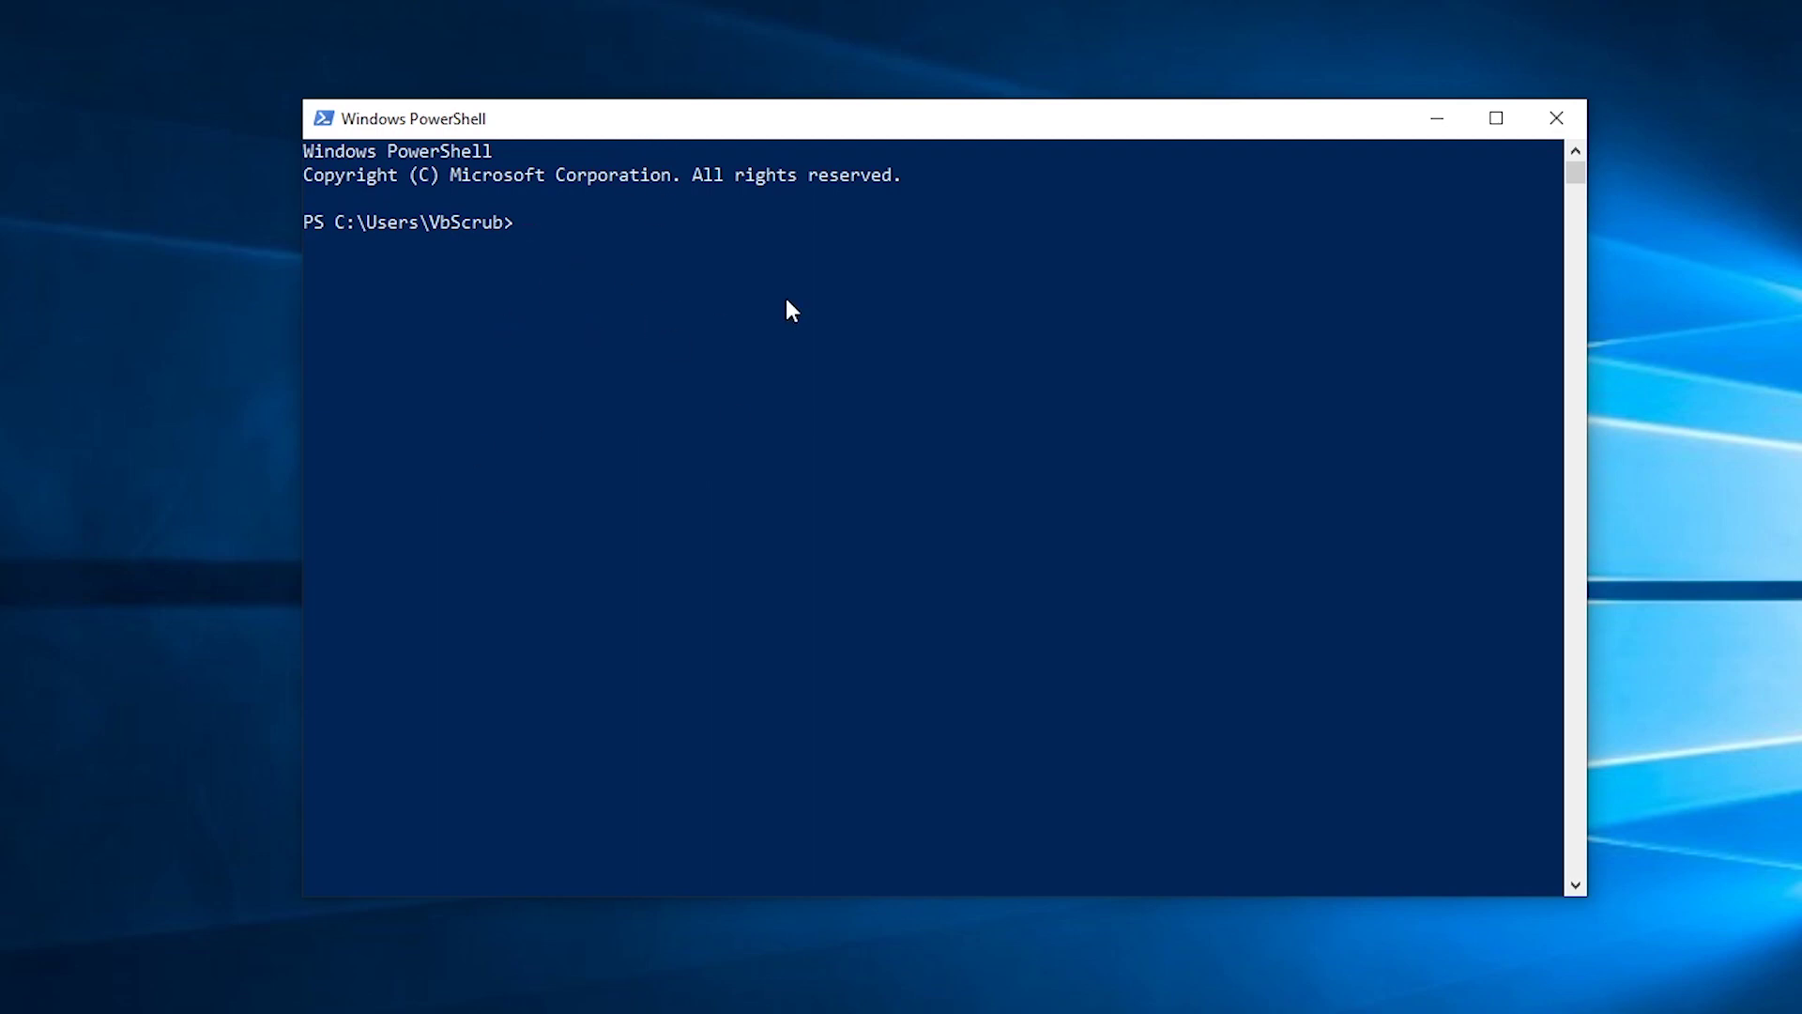
pyautogui.write('enter-pssession ')
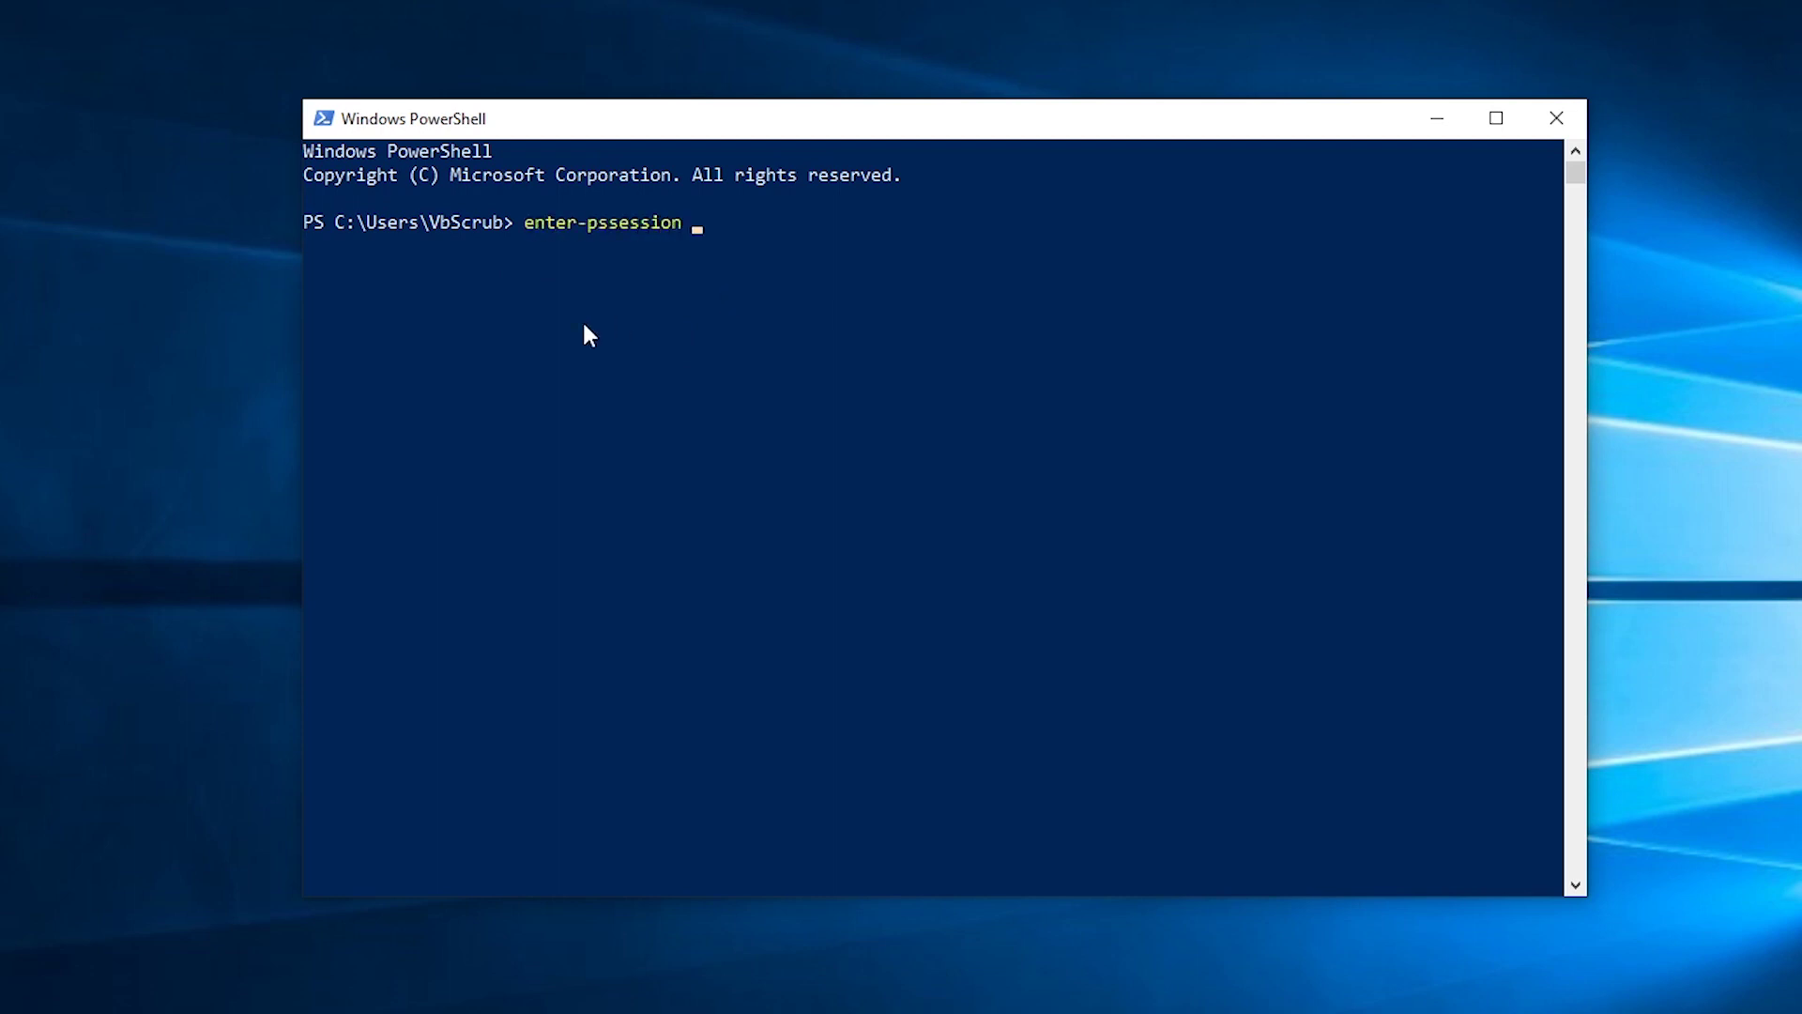
pyautogui.write('12912912')
pyautogui.press('BackSpace')
pyautogui.press('BackSpace')
pyautogui.press('BackSpace')
pyautogui.press('BackSpace')
pyautogui.press('BackSpace')
pyautogui.press('BackSpace')
pyautogui.press('BackSpace')
pyautogui.press('BackSpace')
pyautogui.press('BackSpace')
pyautogui.press('BackSpace')
pyautogui.press('BackSpace')
pyautogui.press('BackSpace')
pyautogui.press('BackSpace')
pyautogui.press('BackSpace')
pyautogui.press('BackSpace')
pyautogui.press('BackSpace')
pyautogui.press('BackSpace')
pyautogui.press('BackSpace')
pyautogui.press('BackSpace')
pyautogui.press('BackSpace')
pyautogui.press('BackSpace')
pyautogui.press('BackSpace')
pyautogui.press('BackSpace')
pyautogui.press('BackSpace')
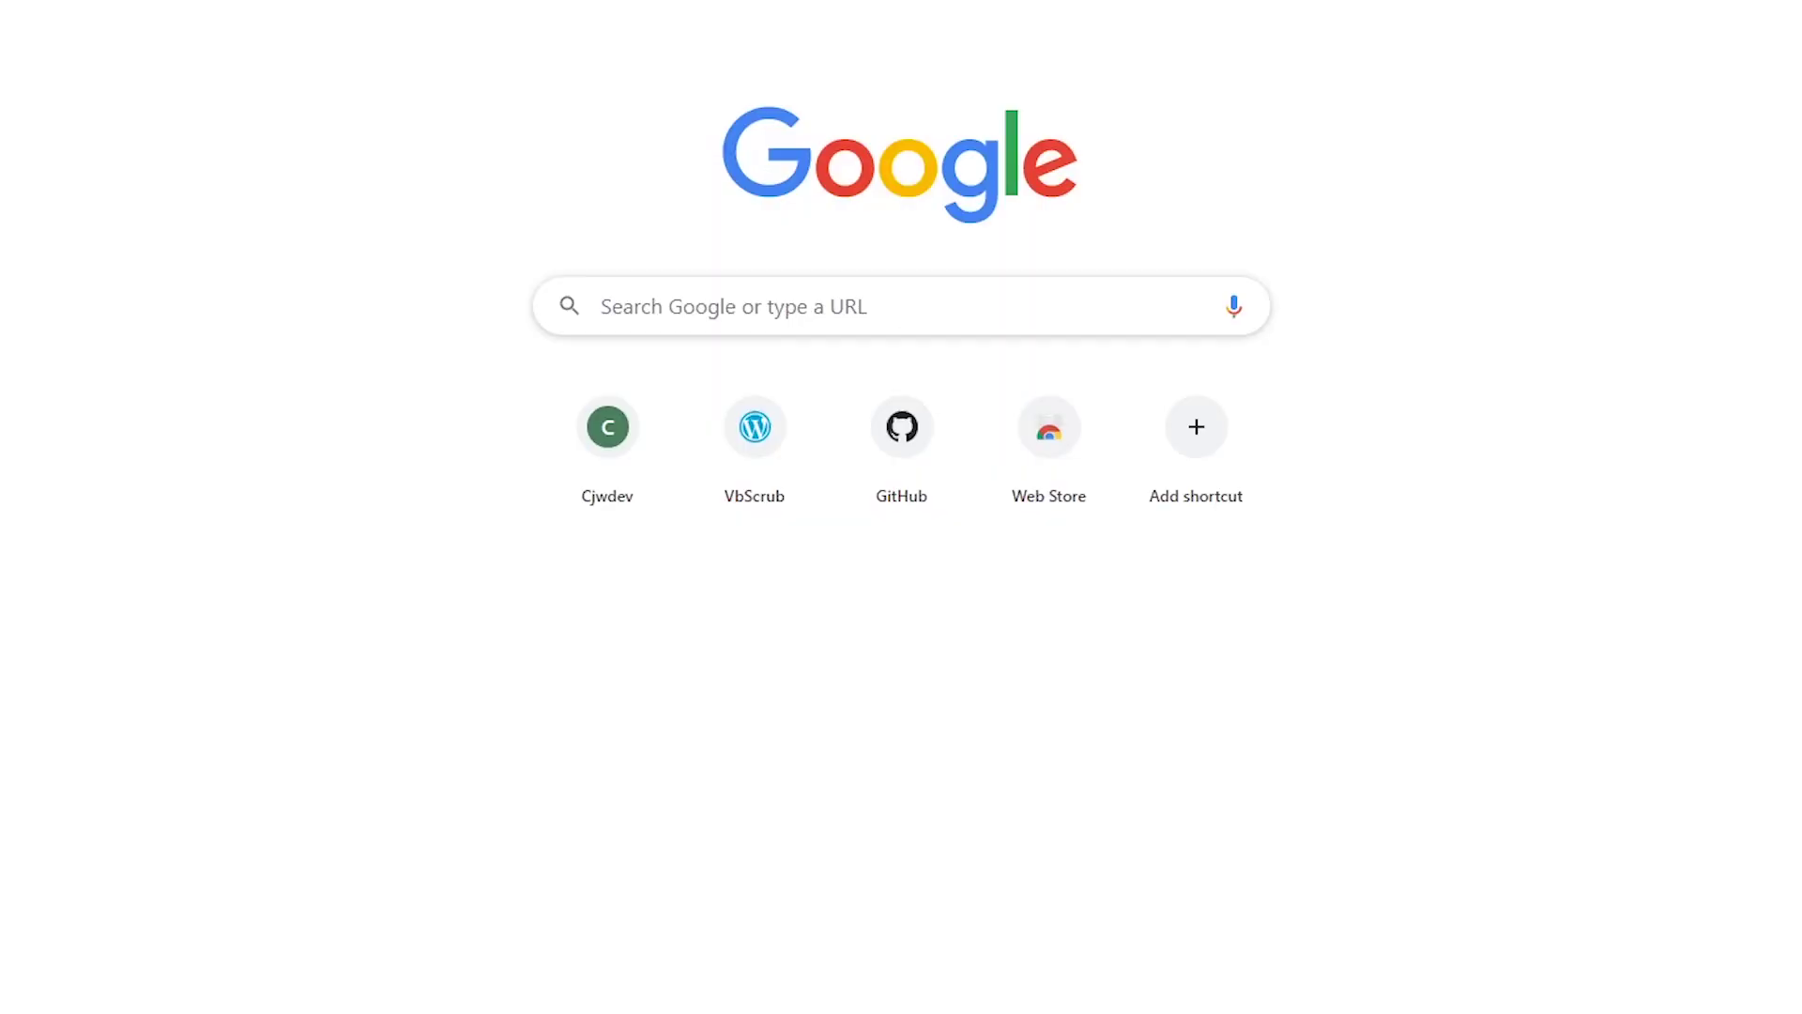
# Search the web for powershell add trusted host and copy the command adding all computers to TrustedHosts from the winintro.ru article.
pyautogui.write('powershell add t')
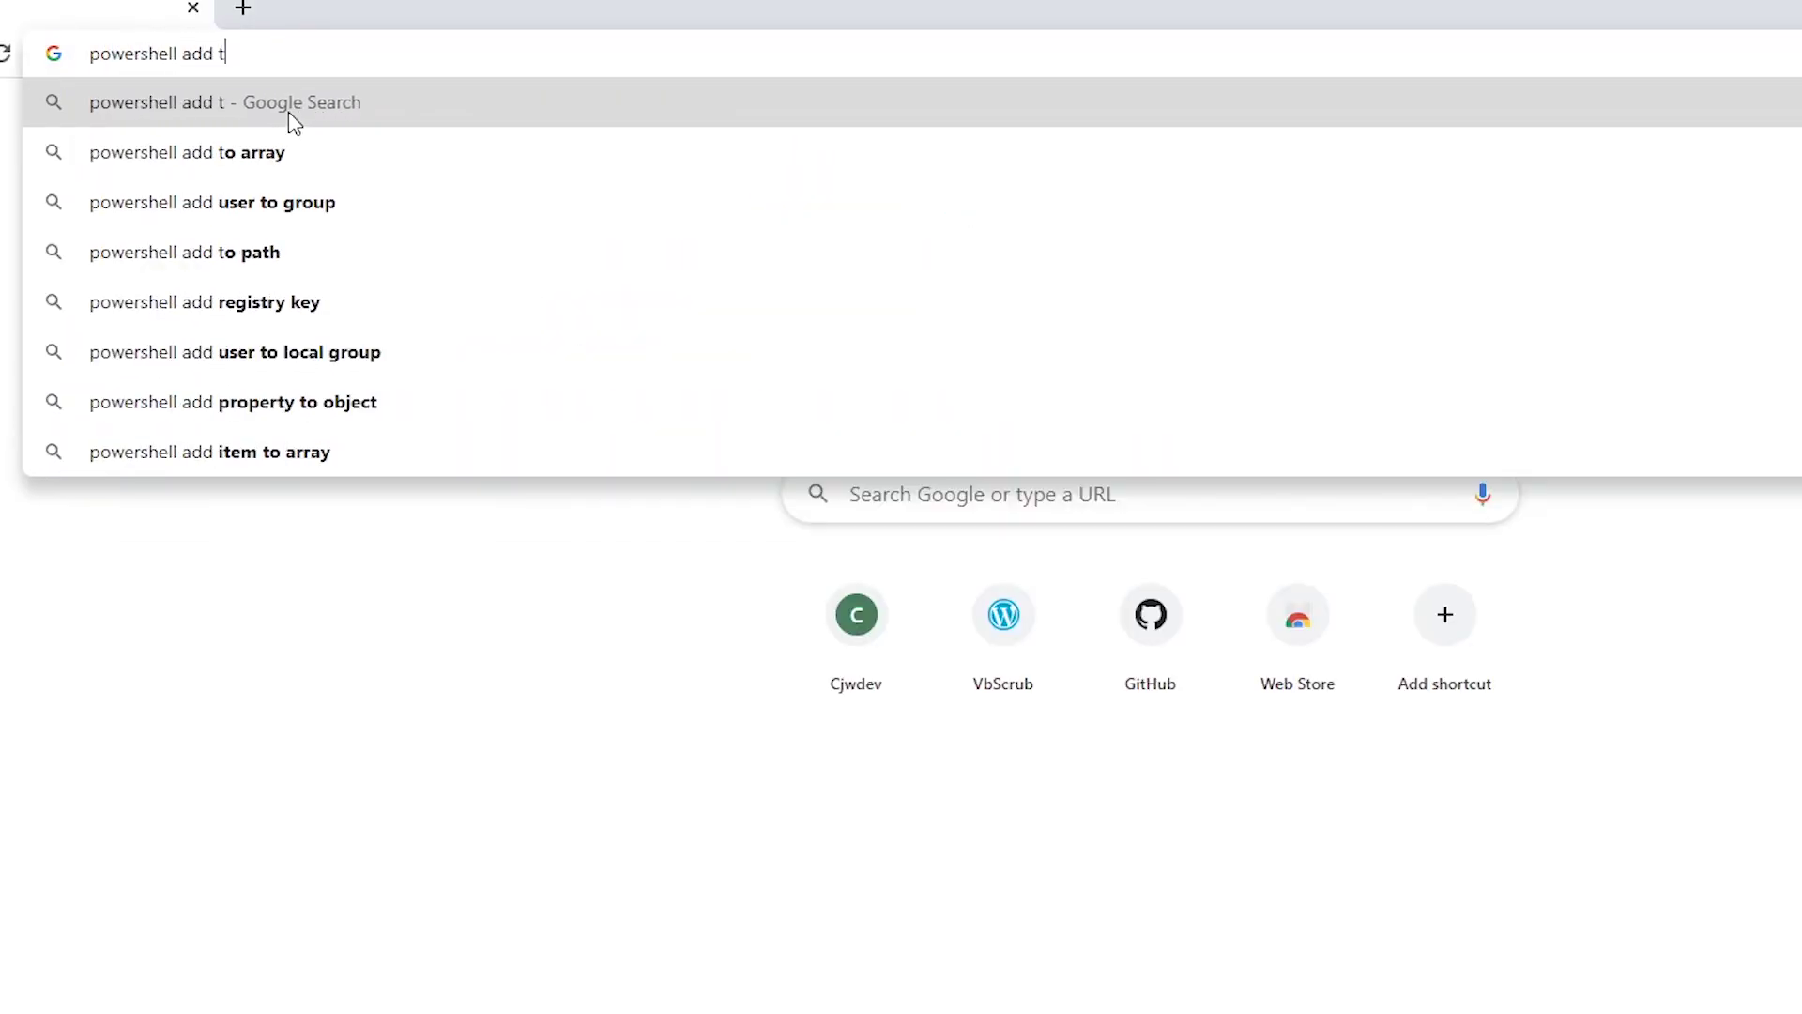
pyautogui.write('rusted host')
pyautogui.press('Return')
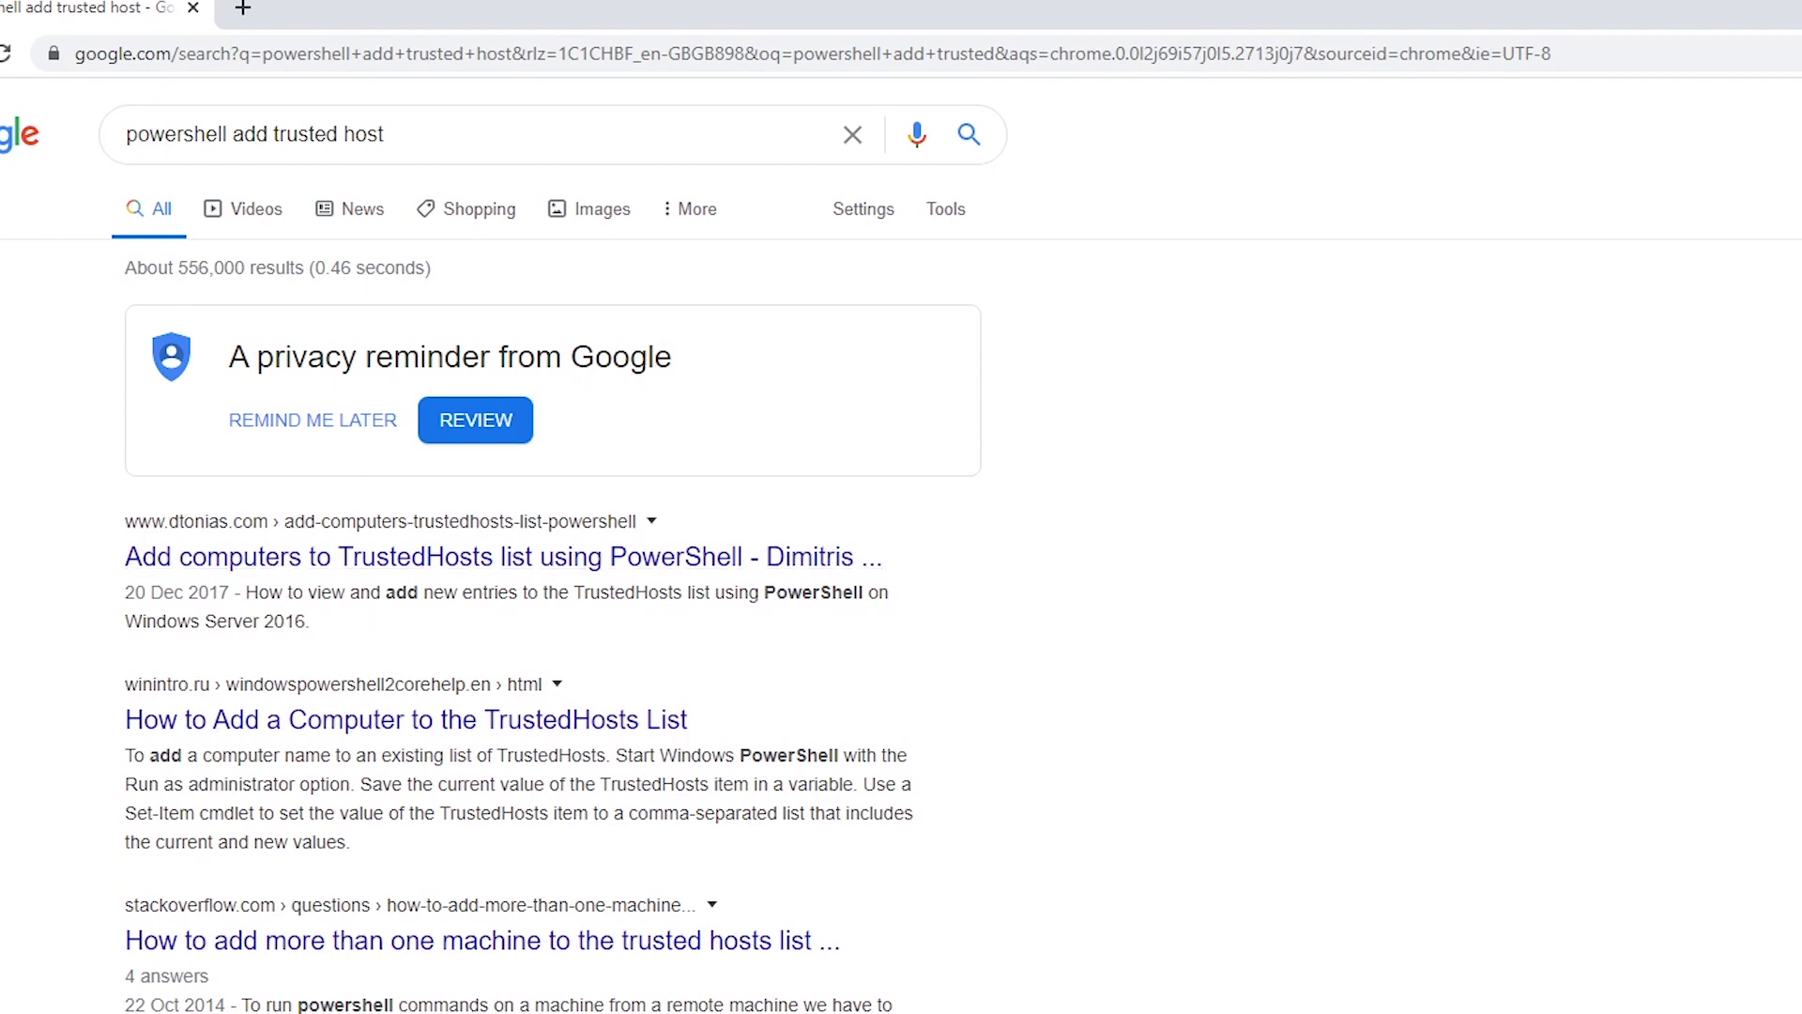
pyautogui.click(391, 723)
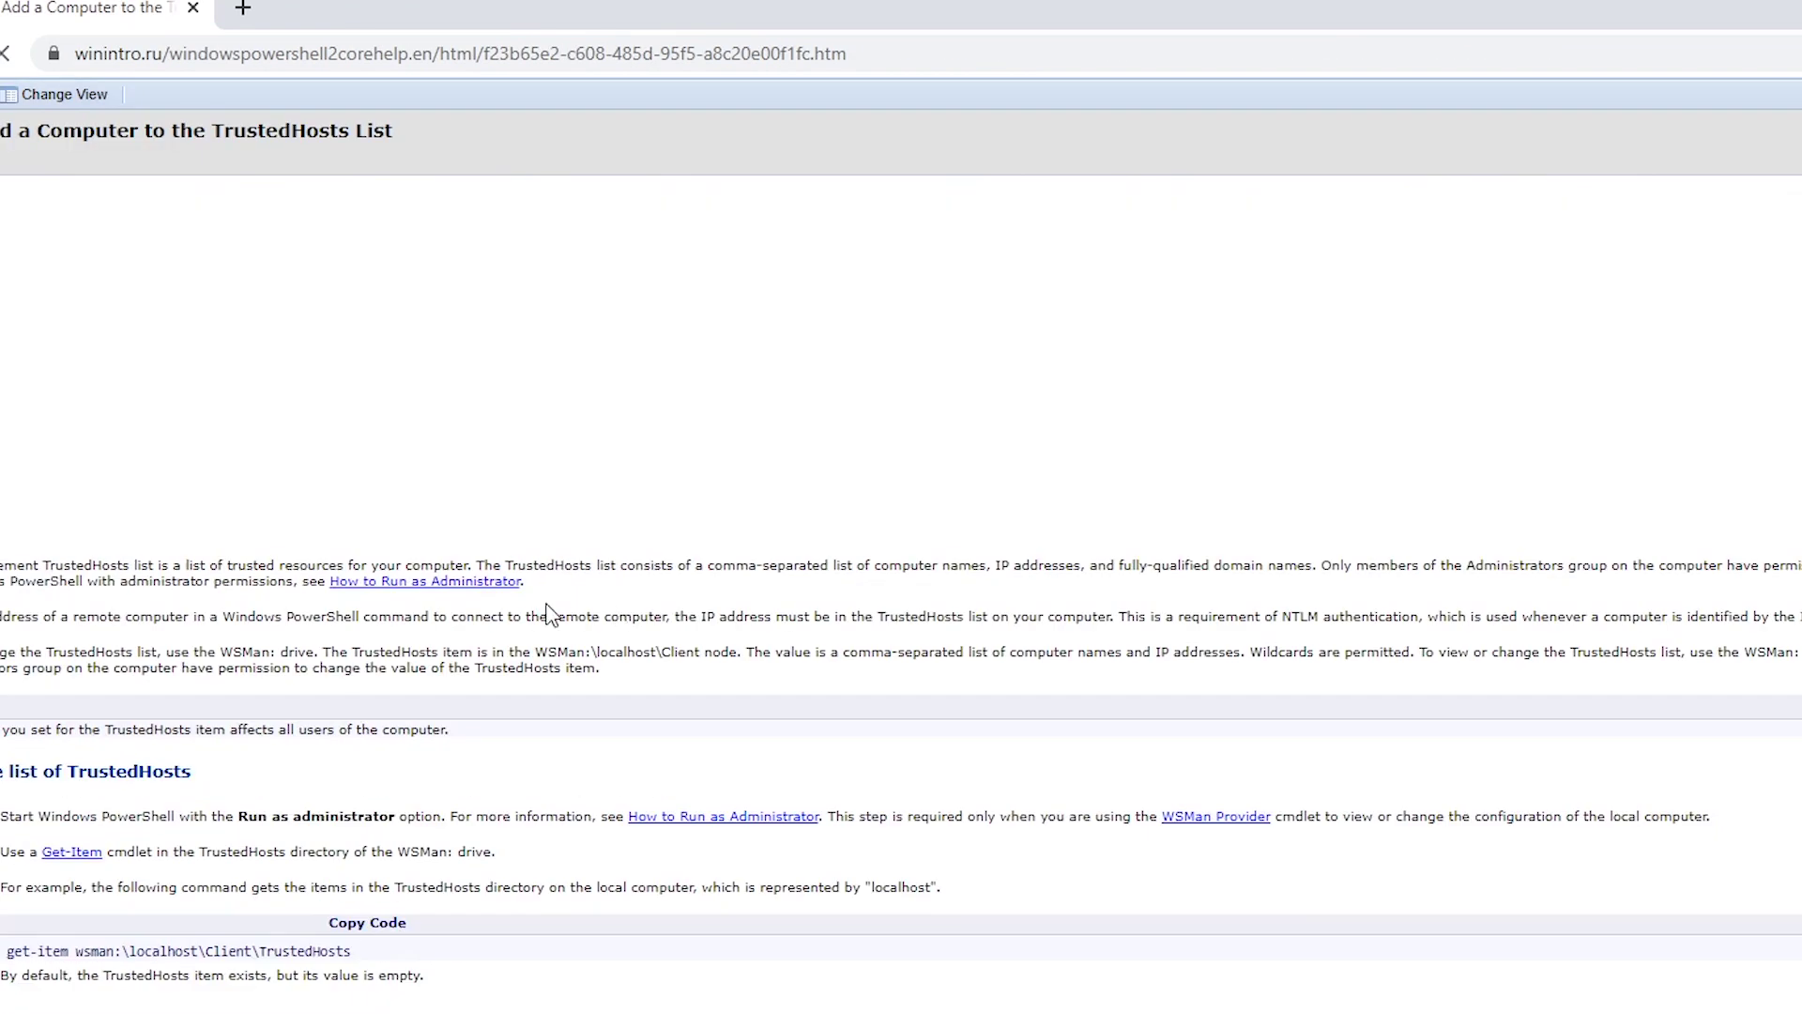
pyautogui.scroll(-3, 488, 728)
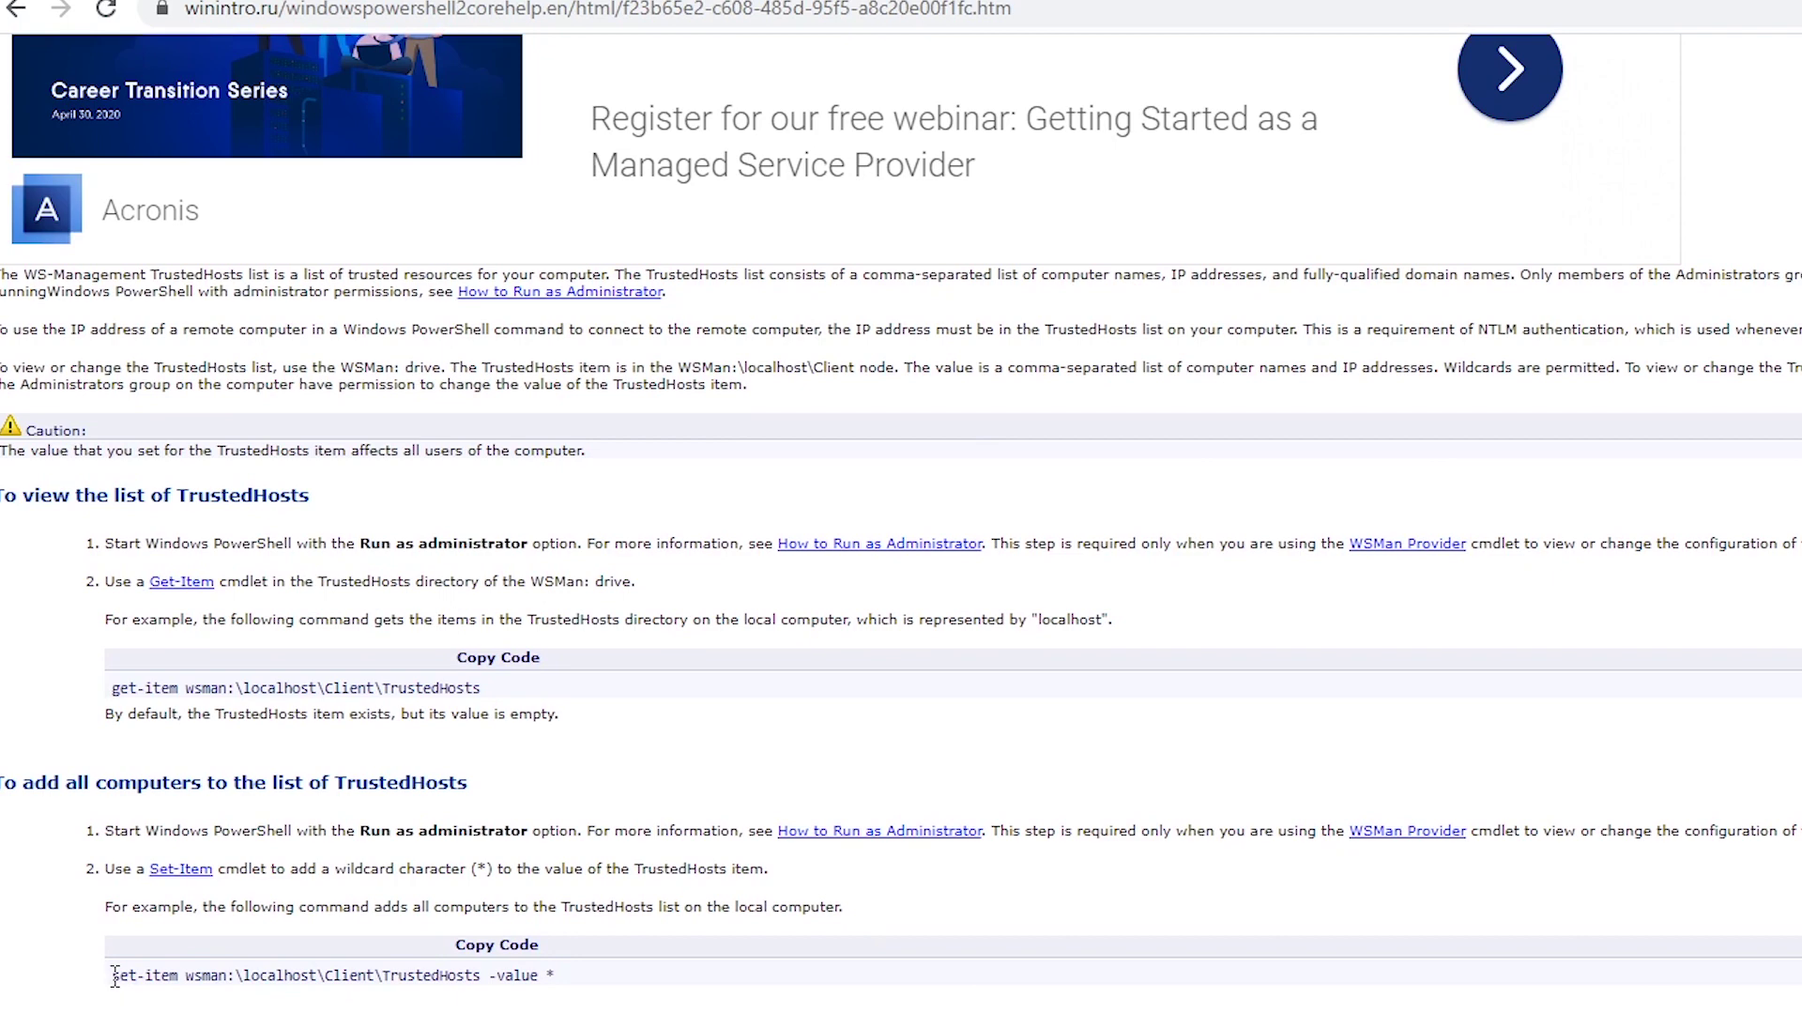
pyautogui.moveTo(113, 976); pyautogui.dragTo(559, 981)
pyautogui.press('super+c')
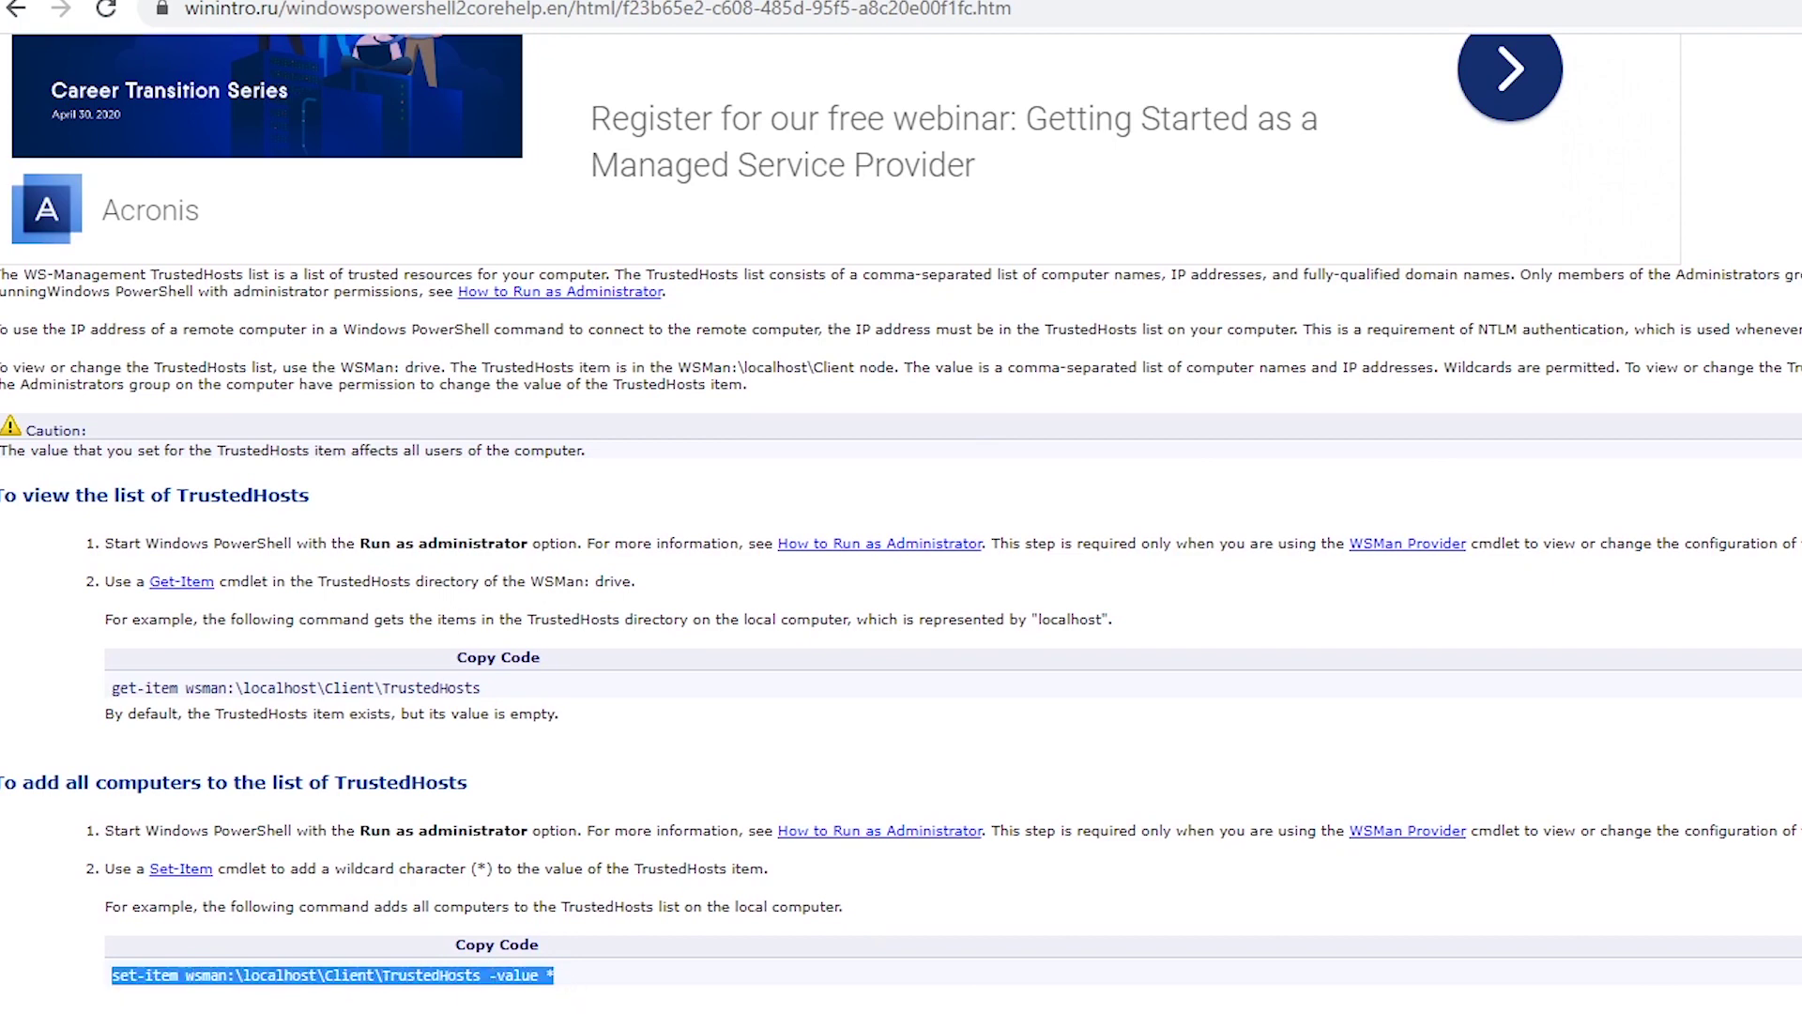
# Try to run set-item wsman:\localhost\Client\TrustedHosts -value * in the open non-elevated PowerShell window.
pyautogui.hotkey('alt', 'Tab')
pyautogui.rightClick(1083, 545)
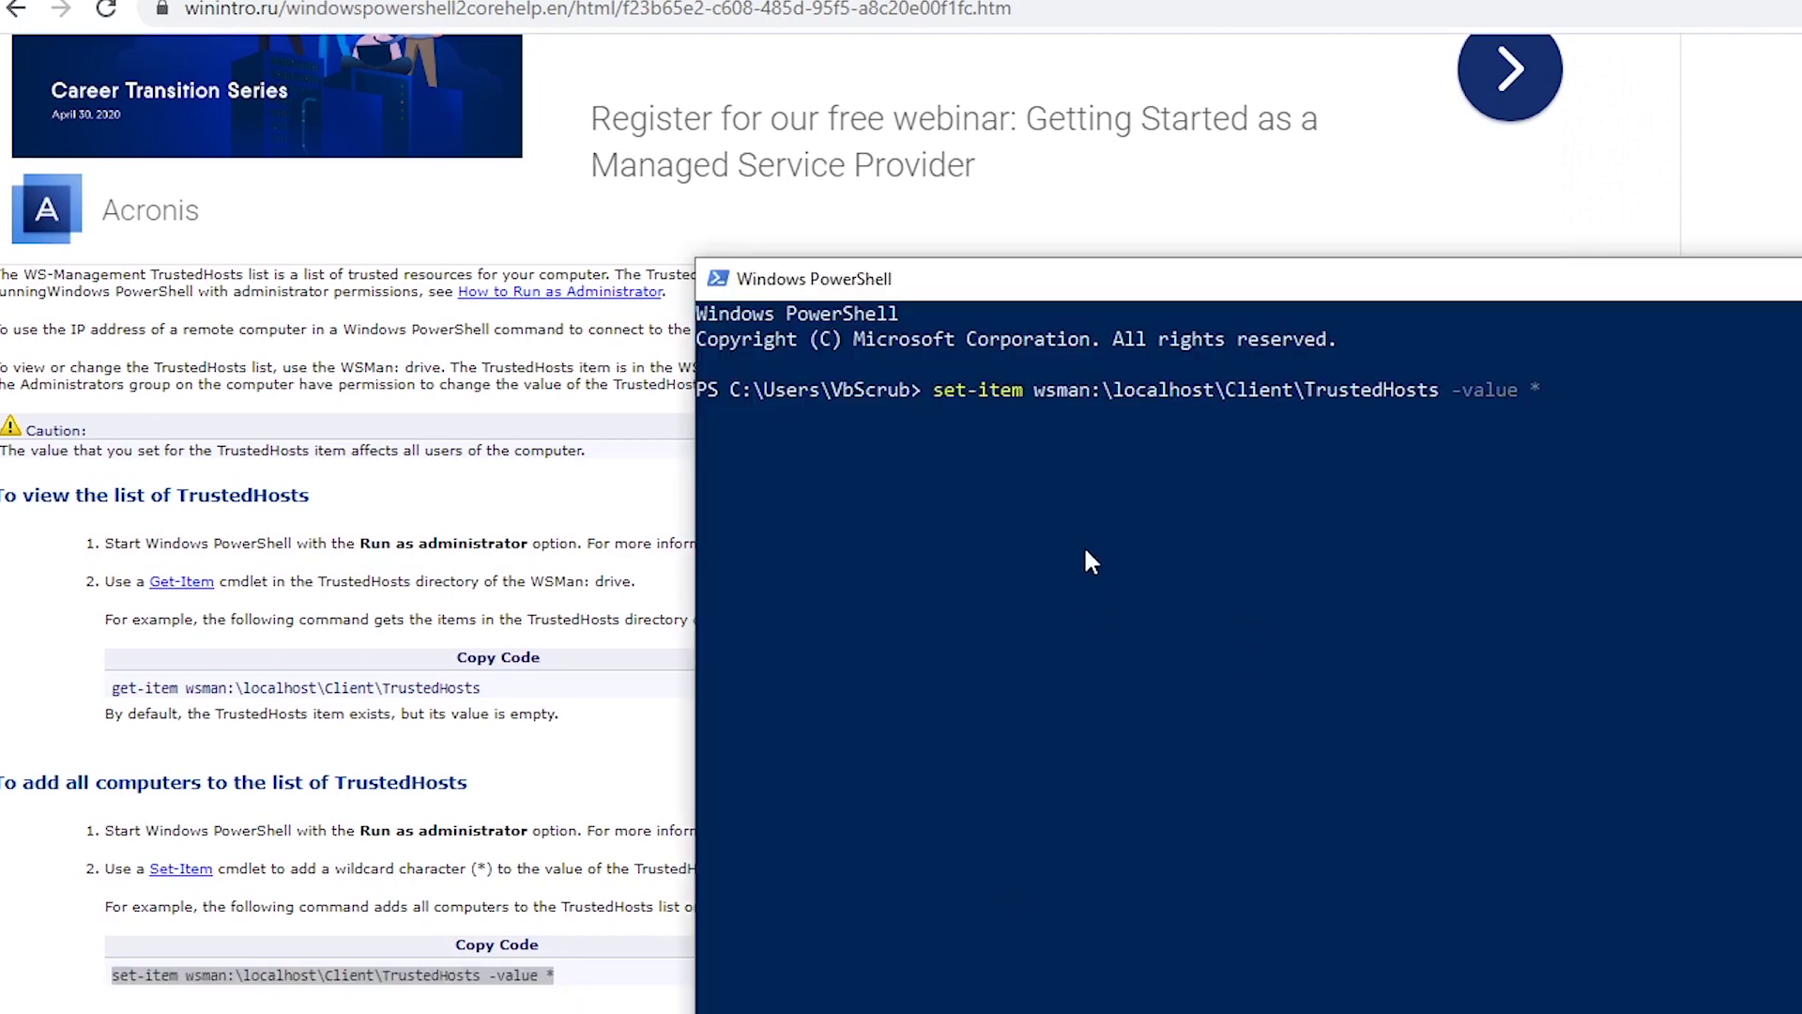
pyautogui.press('Return')
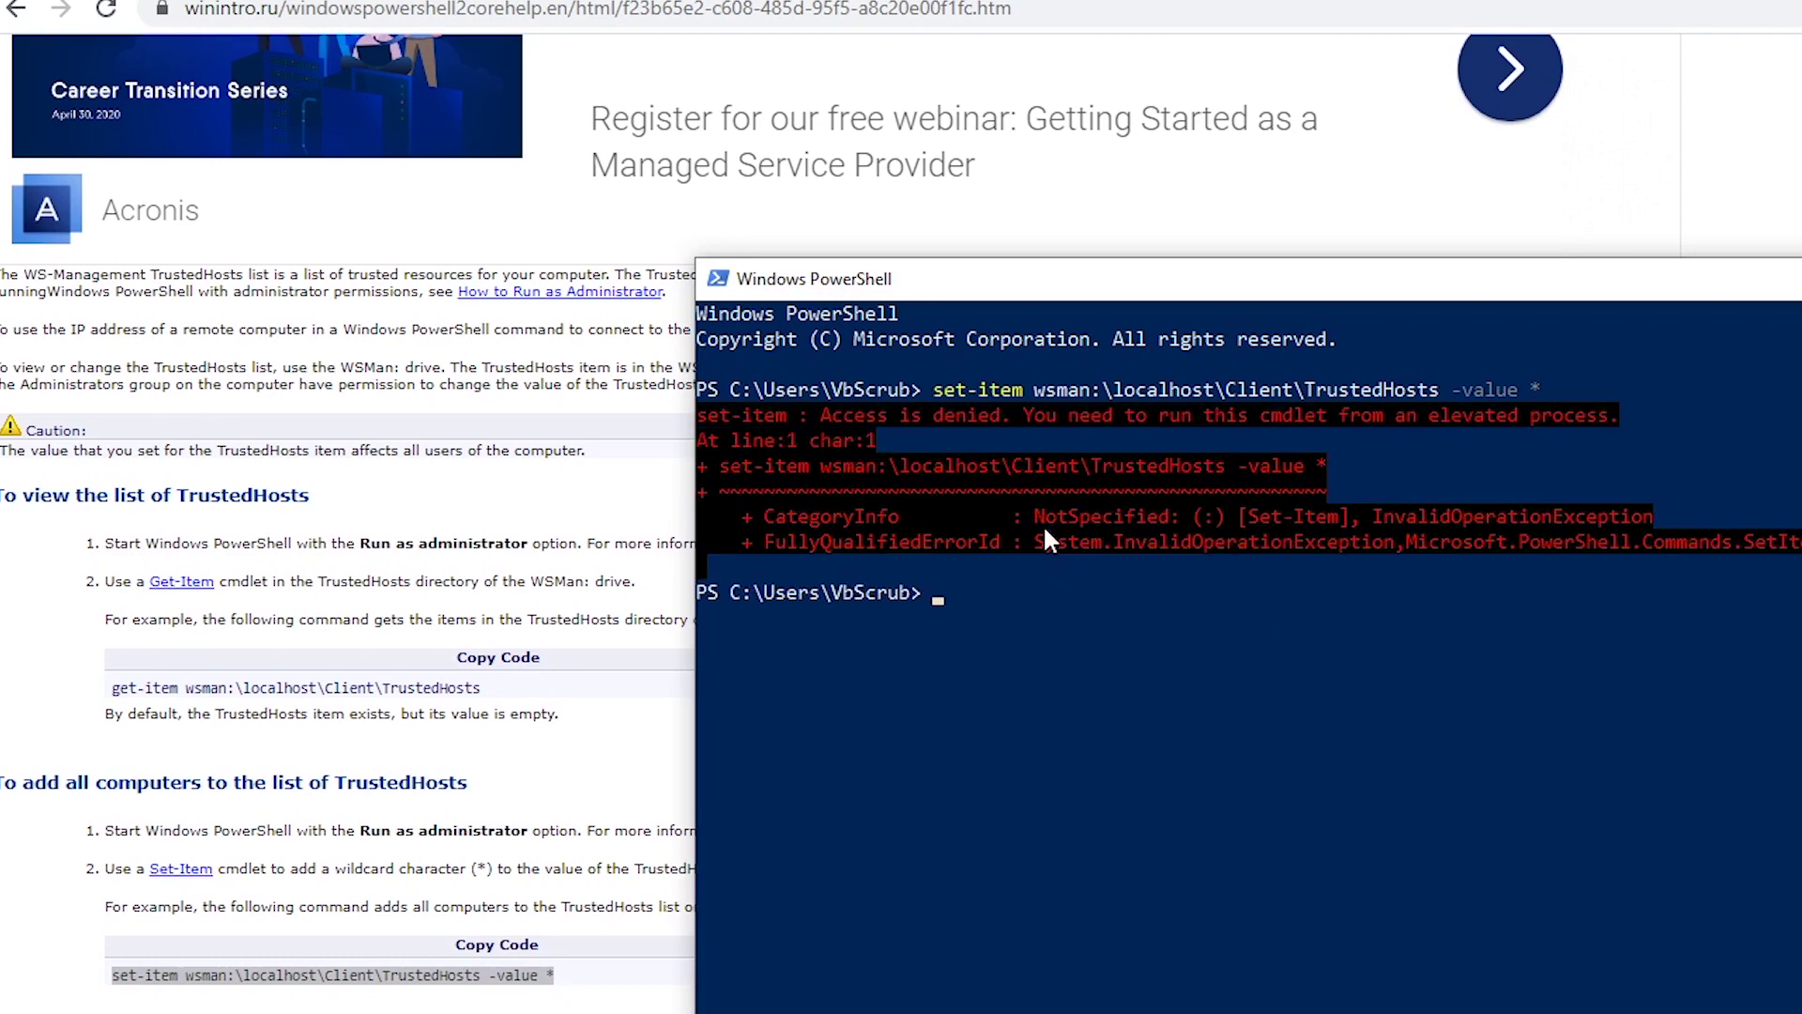
# Start Windows PowerShell as administrator and allow it to make changes to the device.
pyautogui.press('super')
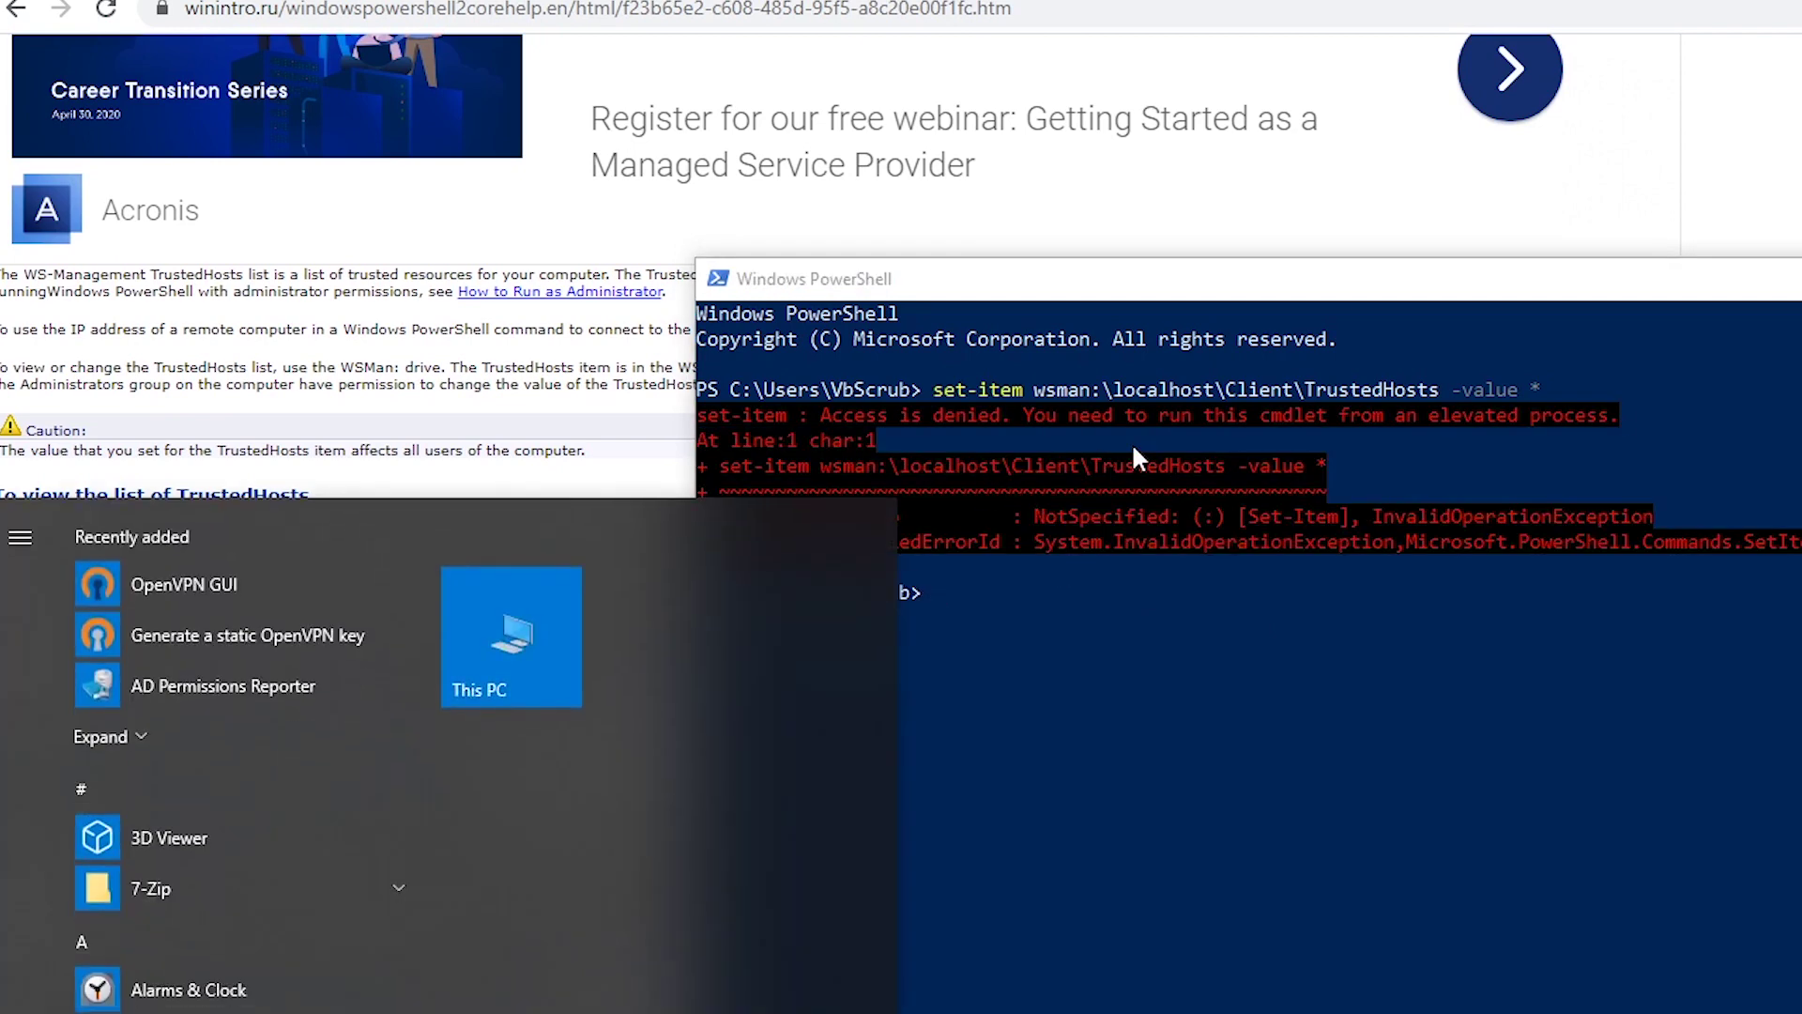
pyautogui.write('powershell')
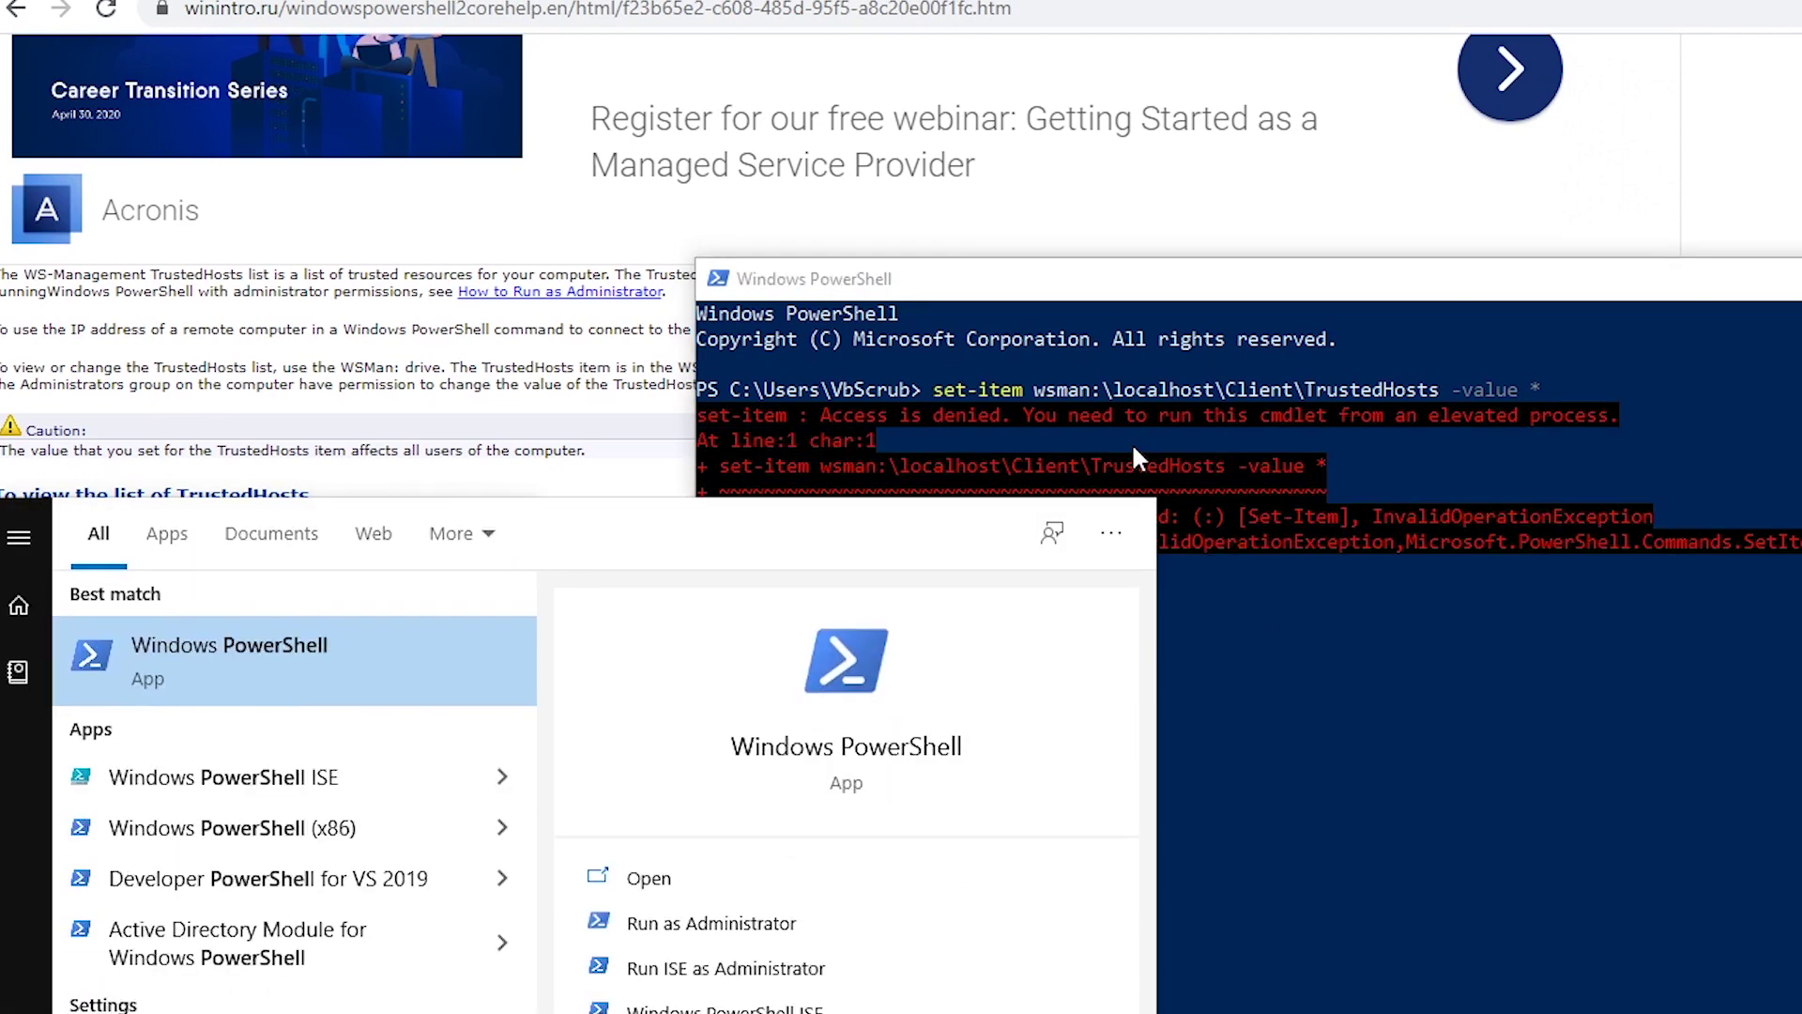
pyautogui.hotkey('ctrl', 'shift', 'Return')
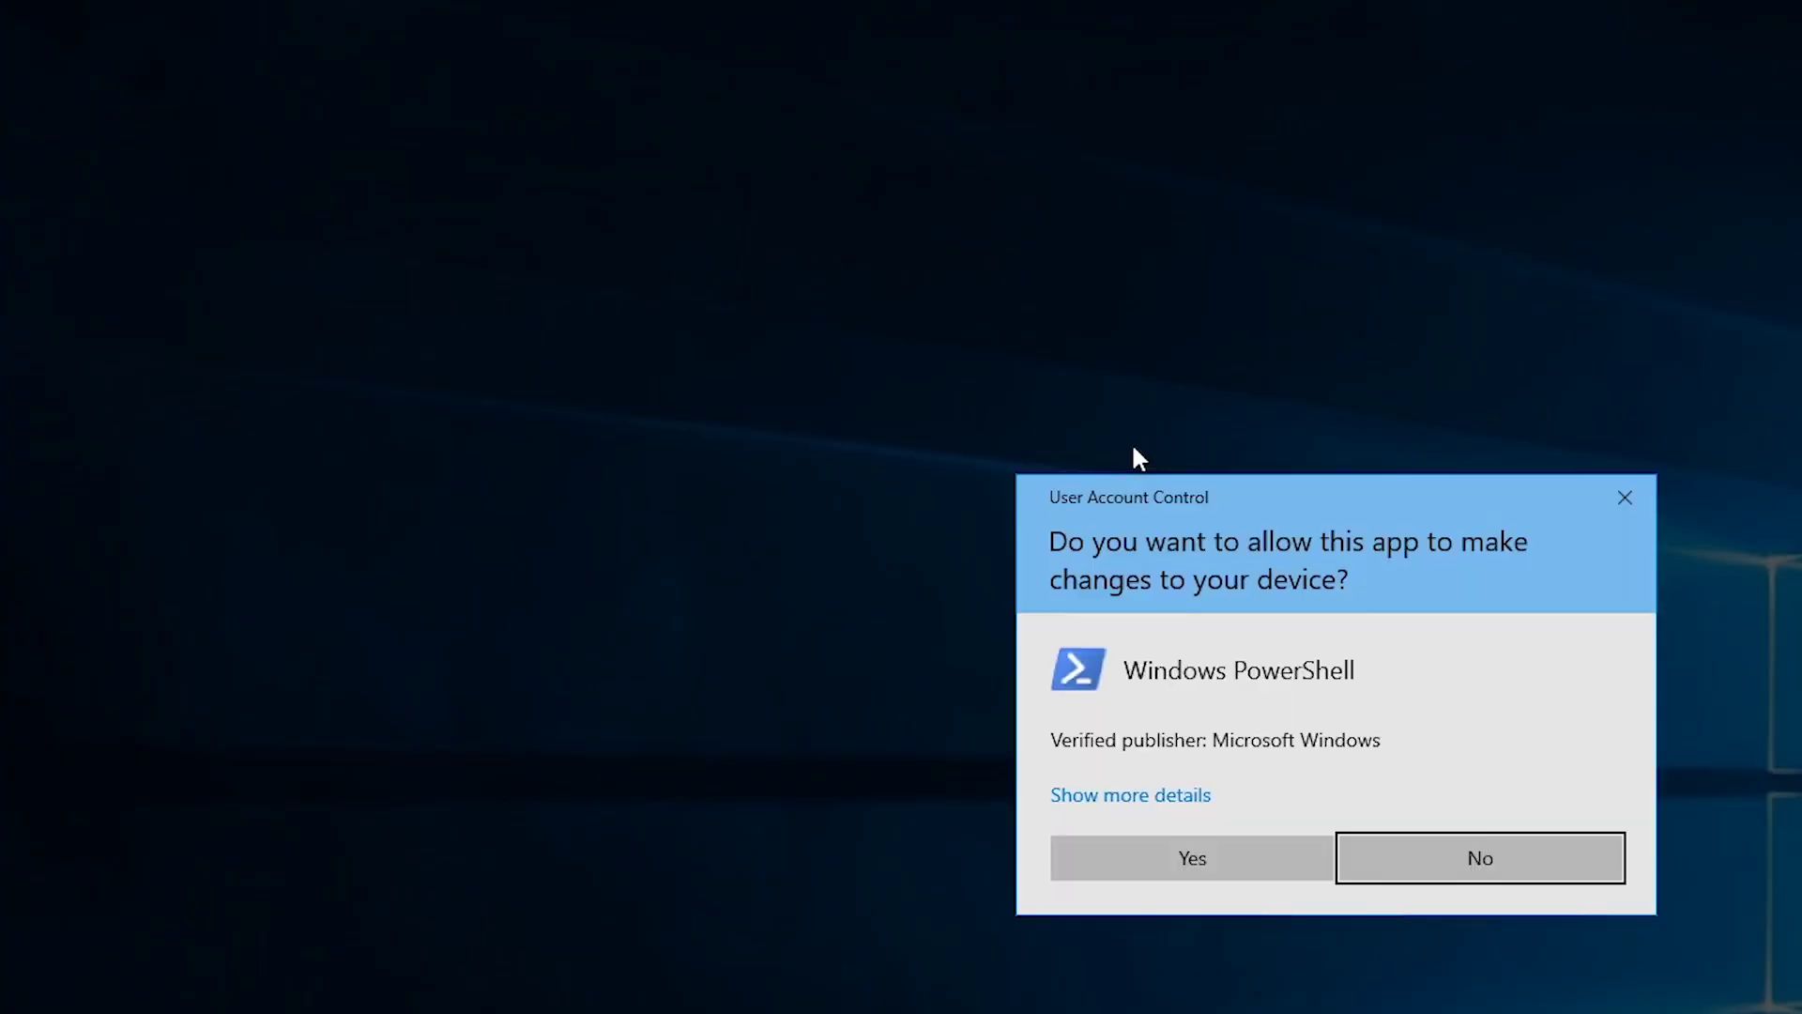
pyautogui.press('Left')
pyautogui.press('Return')
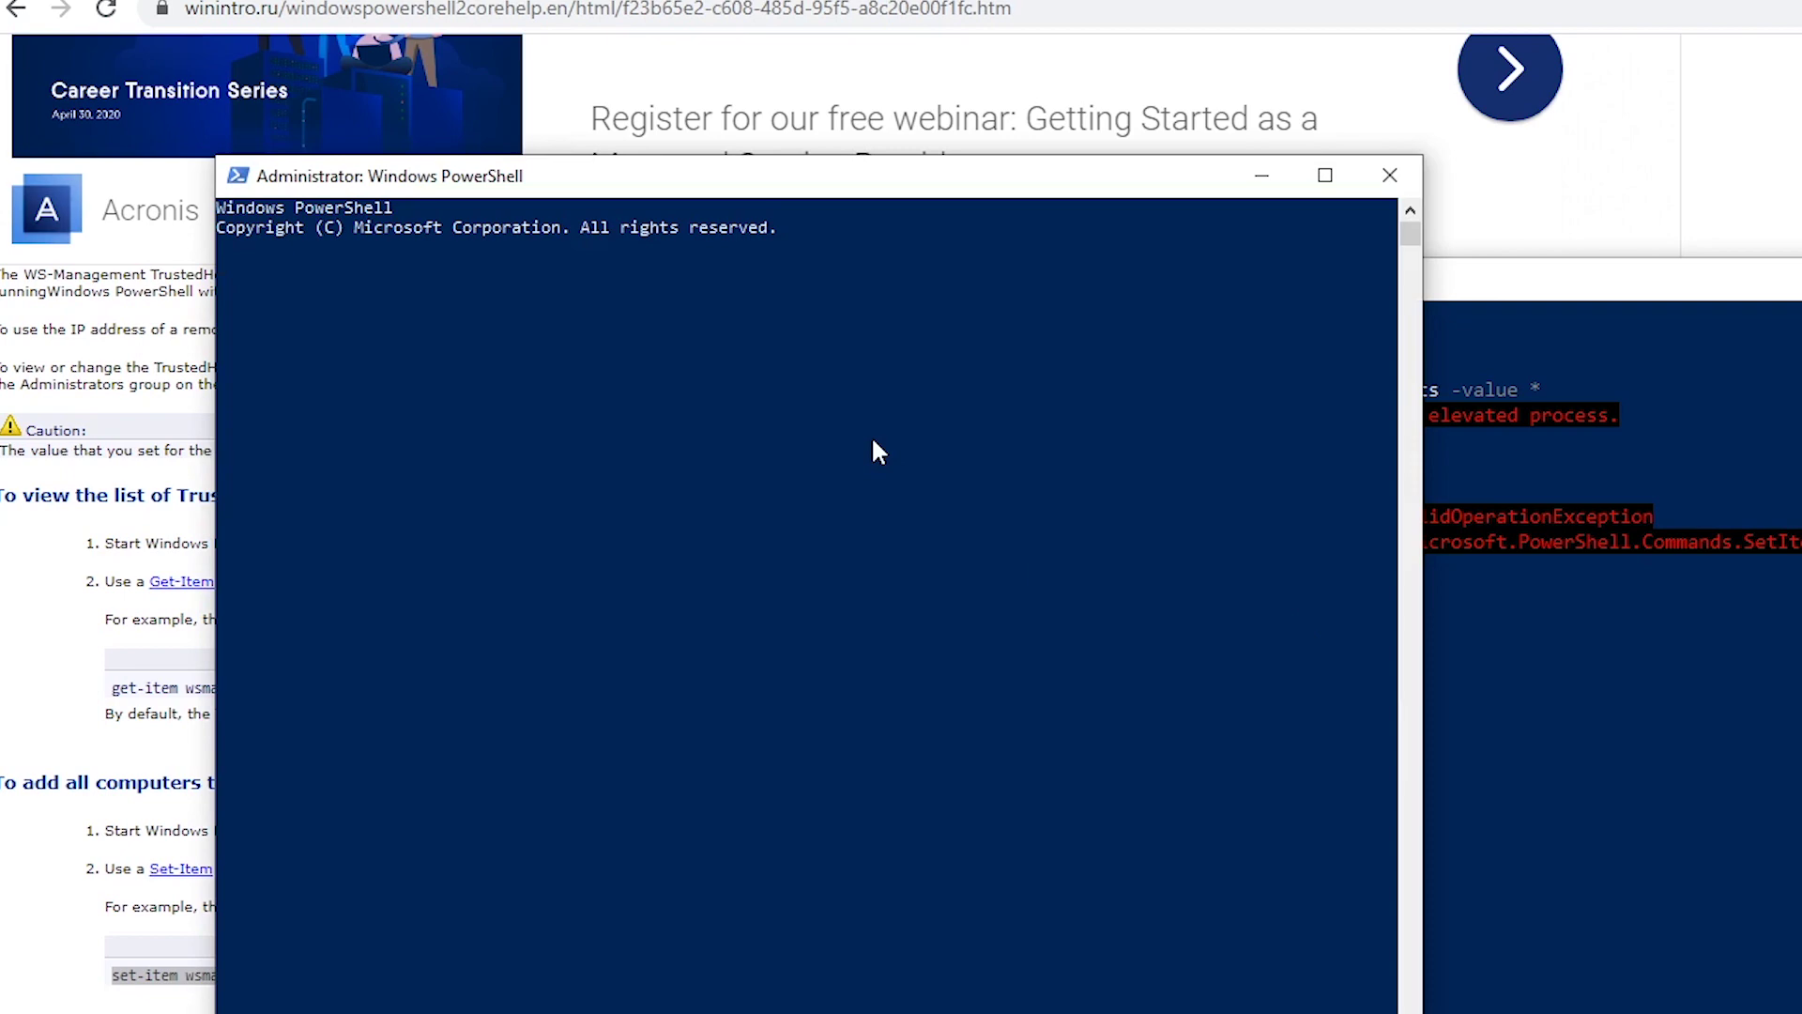
# Run set-item wsman:\localhost\Client\TrustedHosts -value * as administrator, agreeing to start the WinRM service and modify the TrustedHosts list.
pyautogui.hotkey('ctrl', 'v')
pyautogui.press('Return')
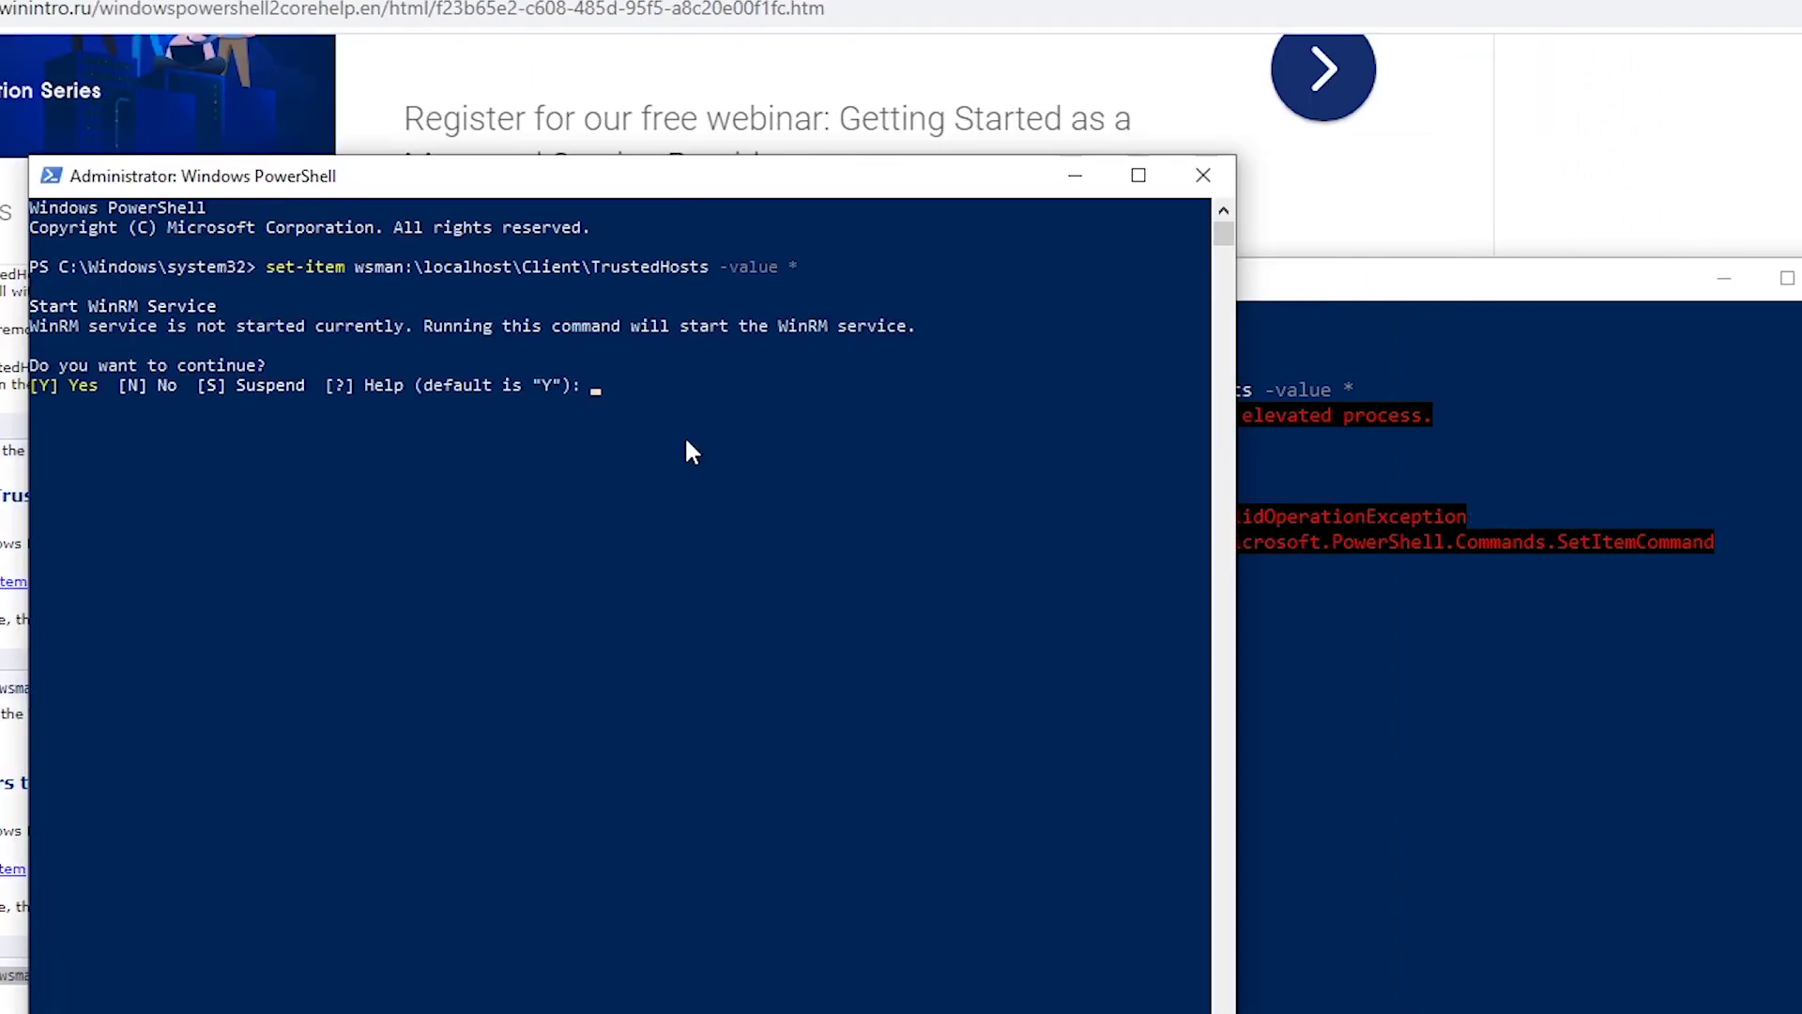
pyautogui.write('y')
pyautogui.press('Return')
pyautogui.write('y')
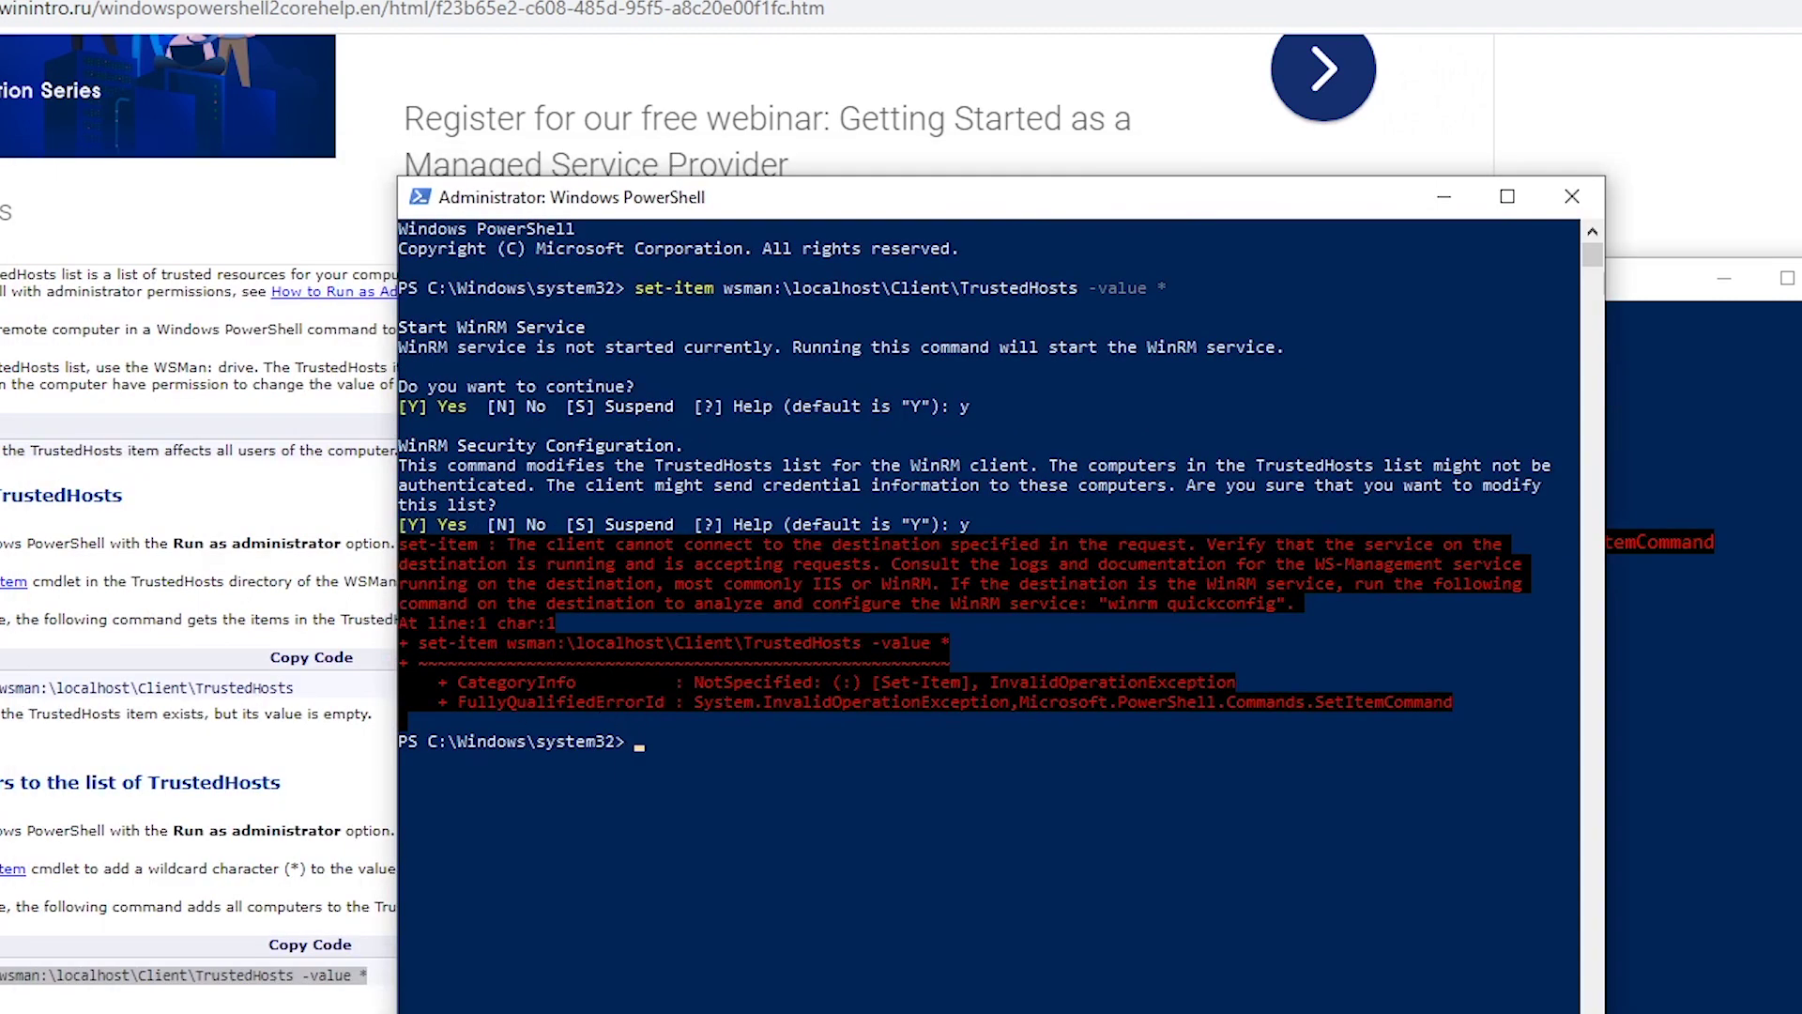
# Go back to the search results and examine the dtonias.com article for another command that adds computers to the TrustedHosts list.
pyautogui.click(153, 930)
pyautogui.scroll(-3, 194, 913)
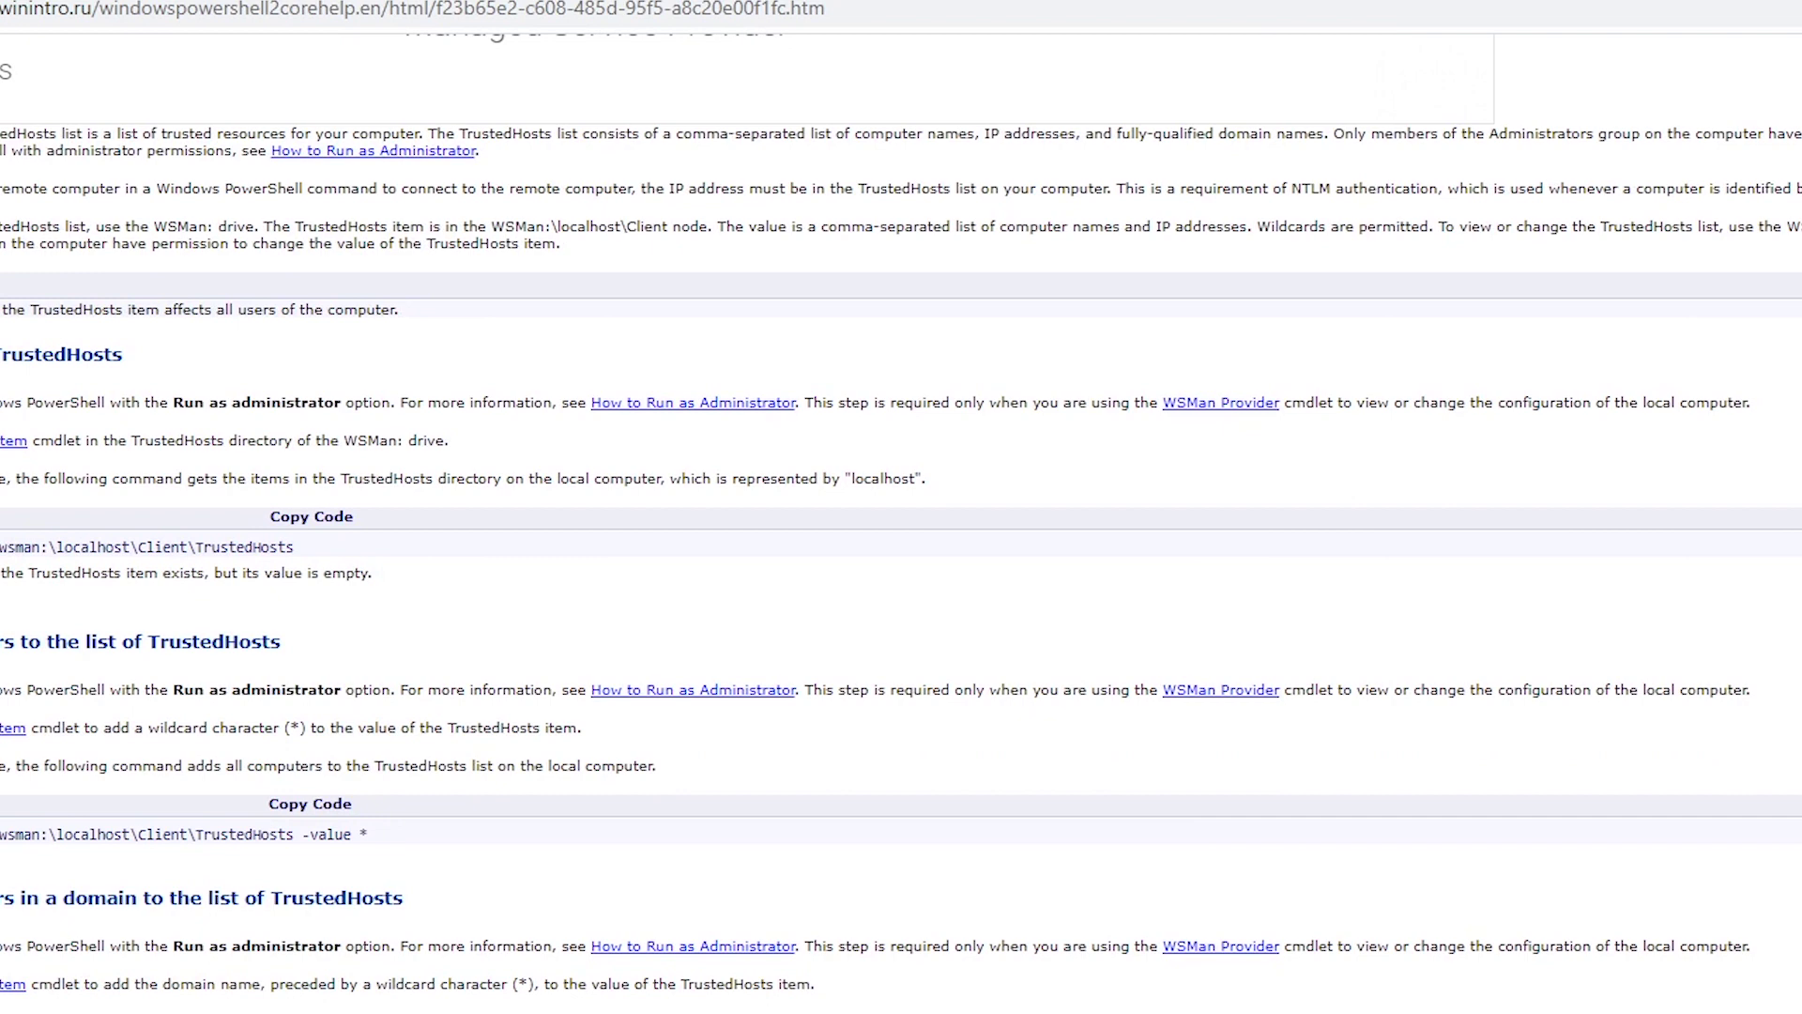
pyautogui.hotkey('alt', 'Left')
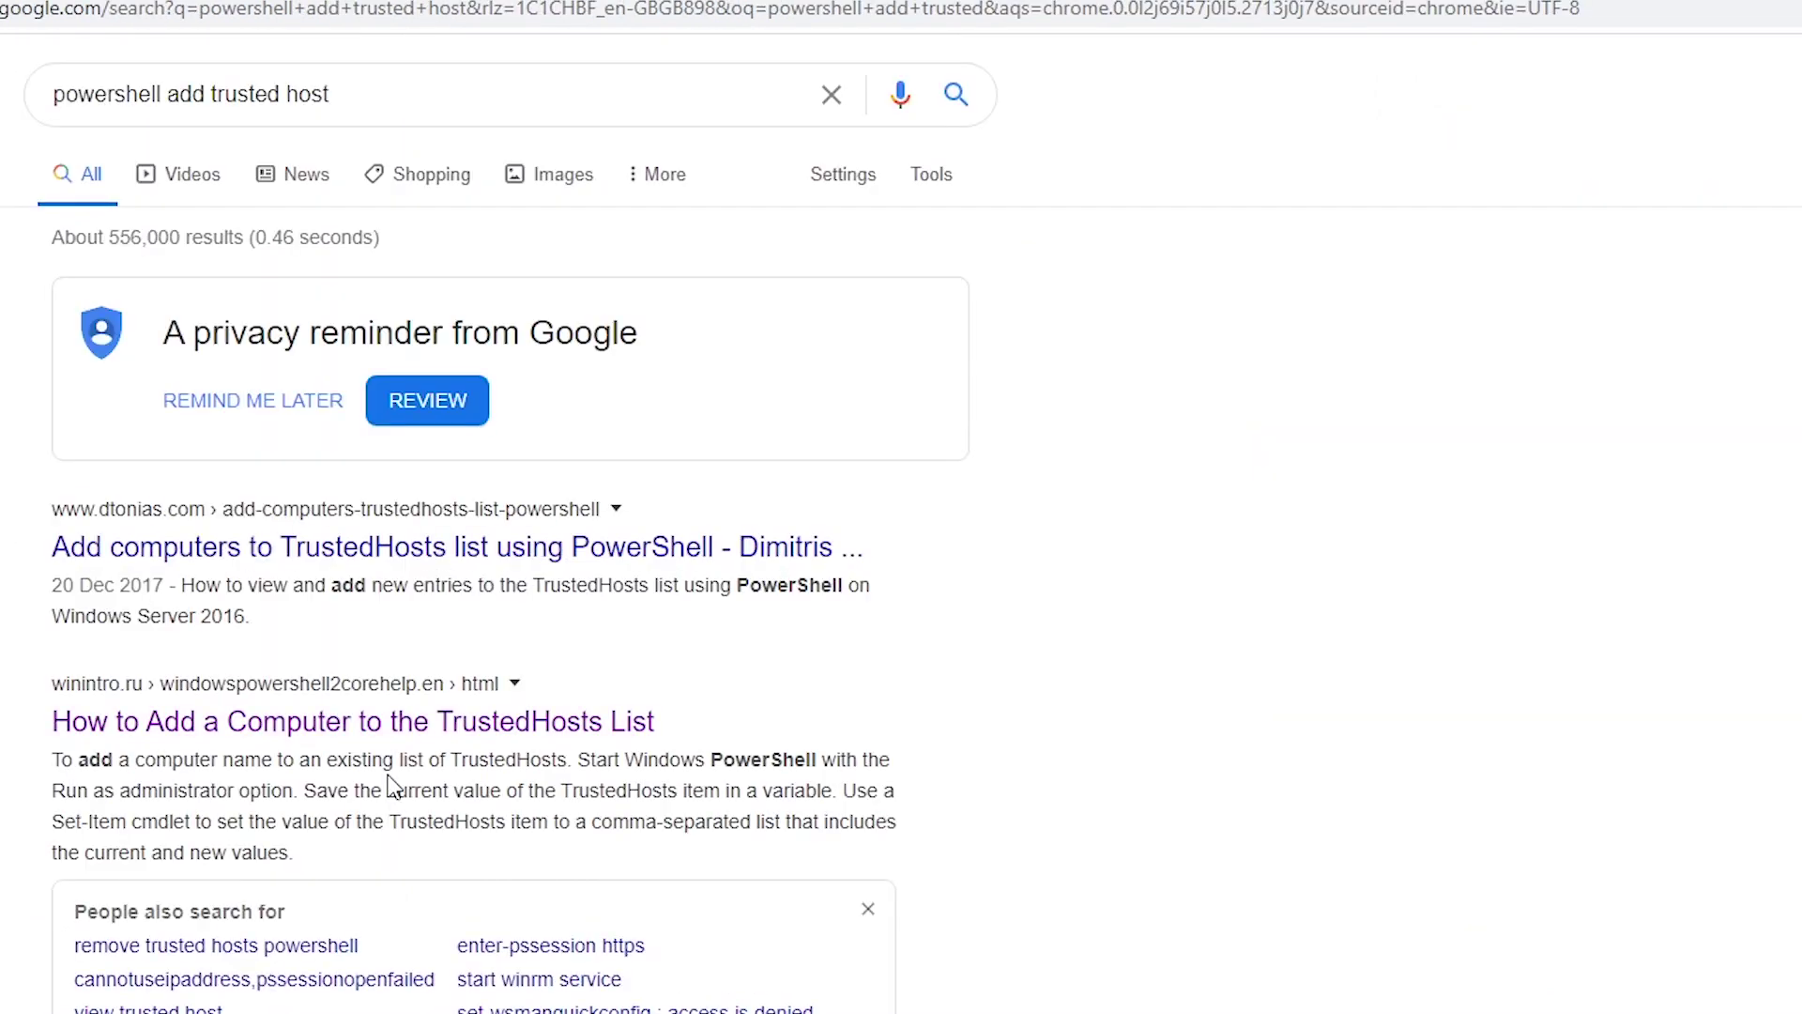
pyautogui.scroll(-3, 106, 926)
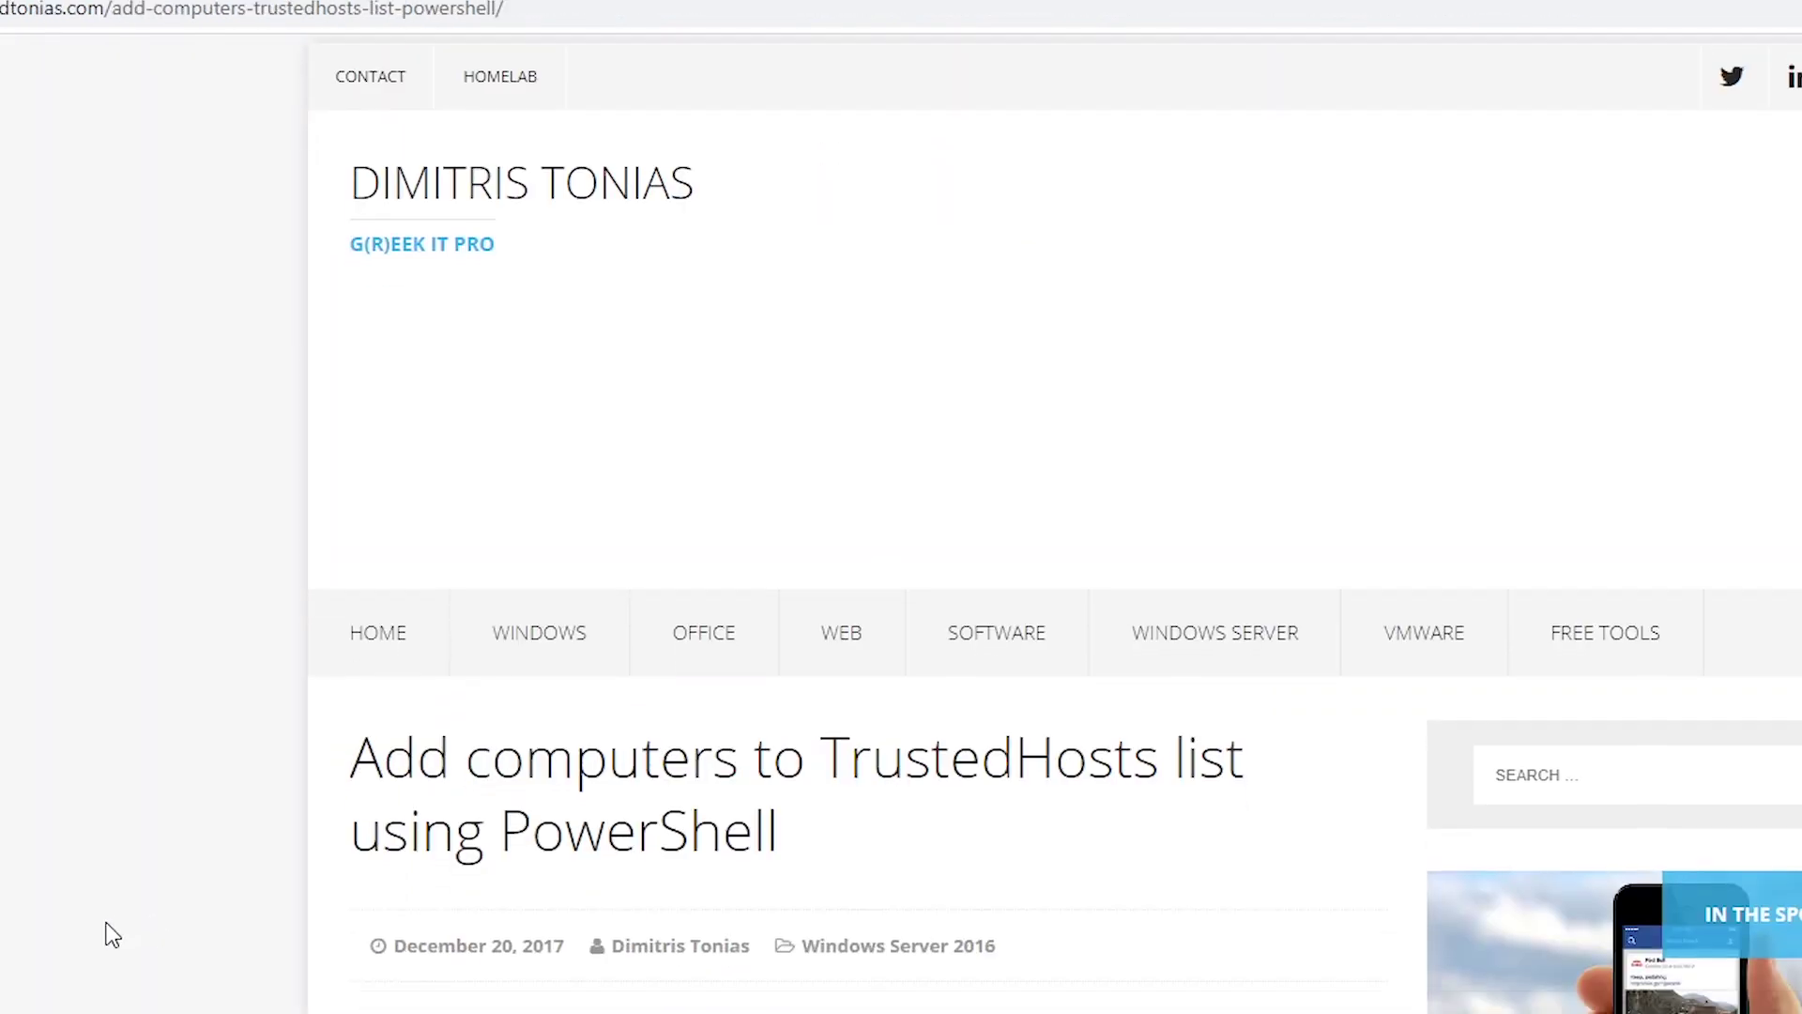
pyautogui.scroll(-4, 113, 935)
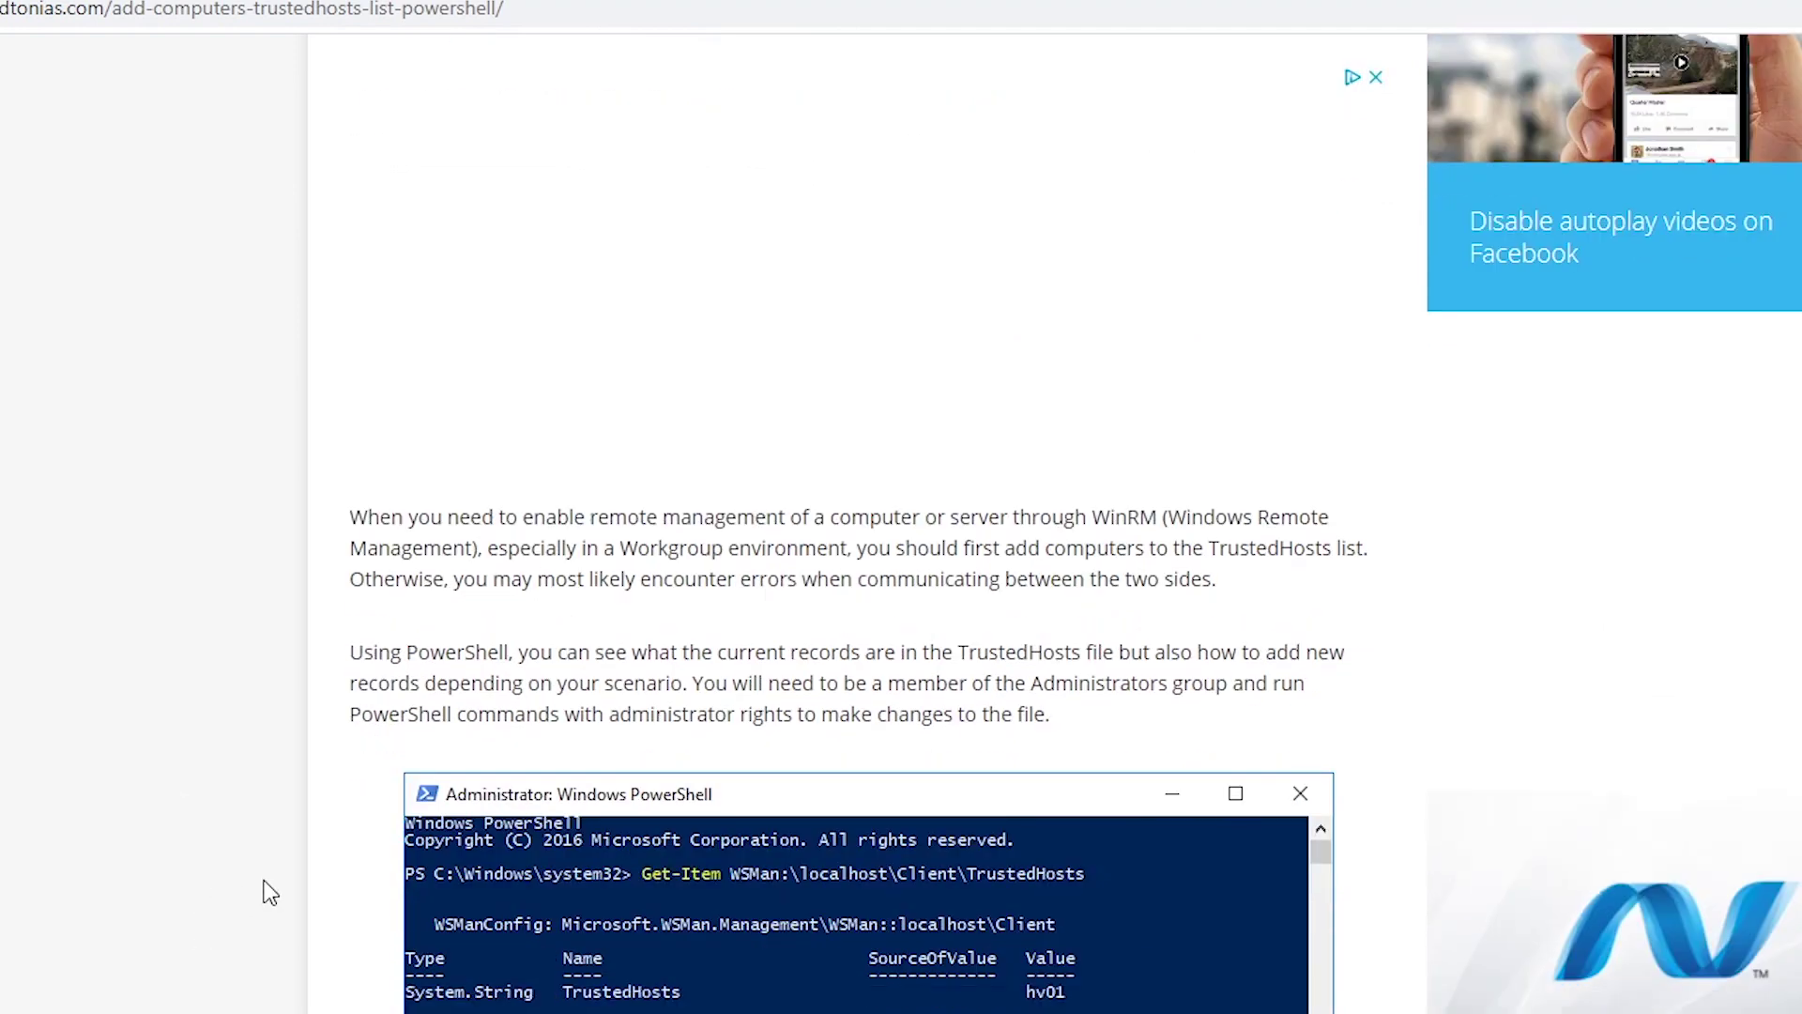
pyautogui.scroll(-3, 277, 1007)
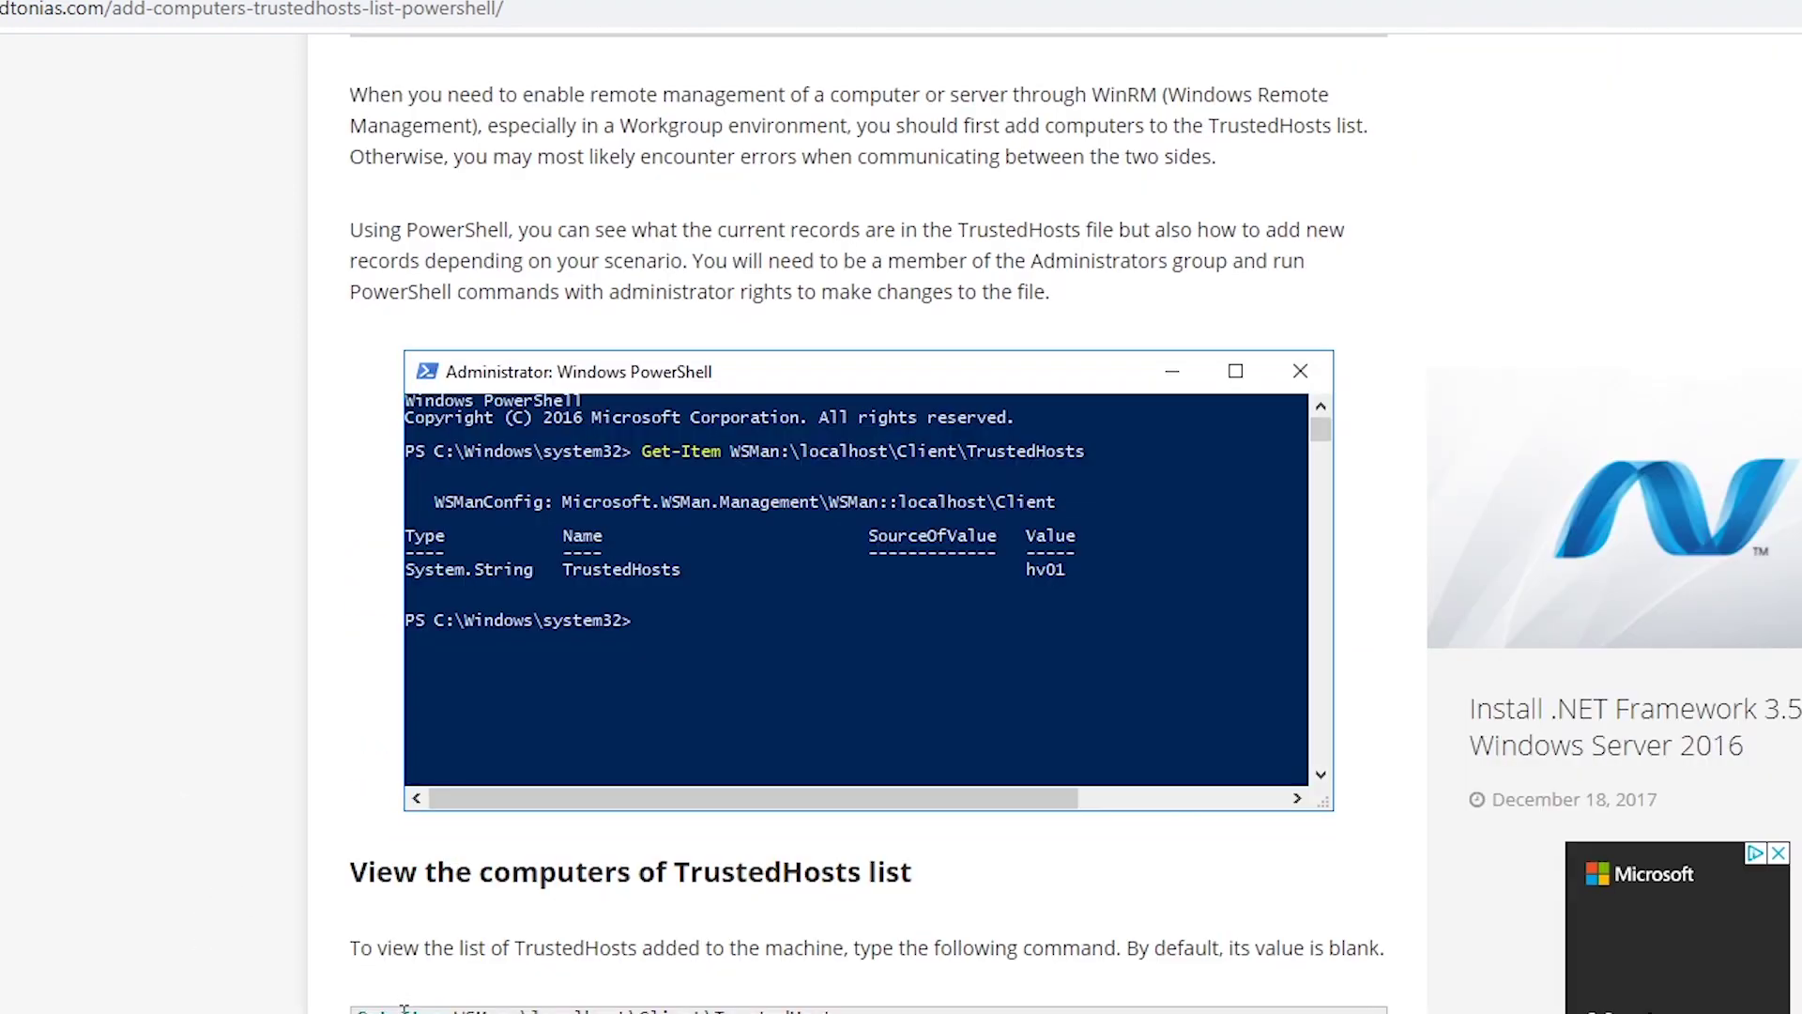
pyautogui.scroll(-1, 366, 1009)
pyautogui.scroll(-2, 1076, 524)
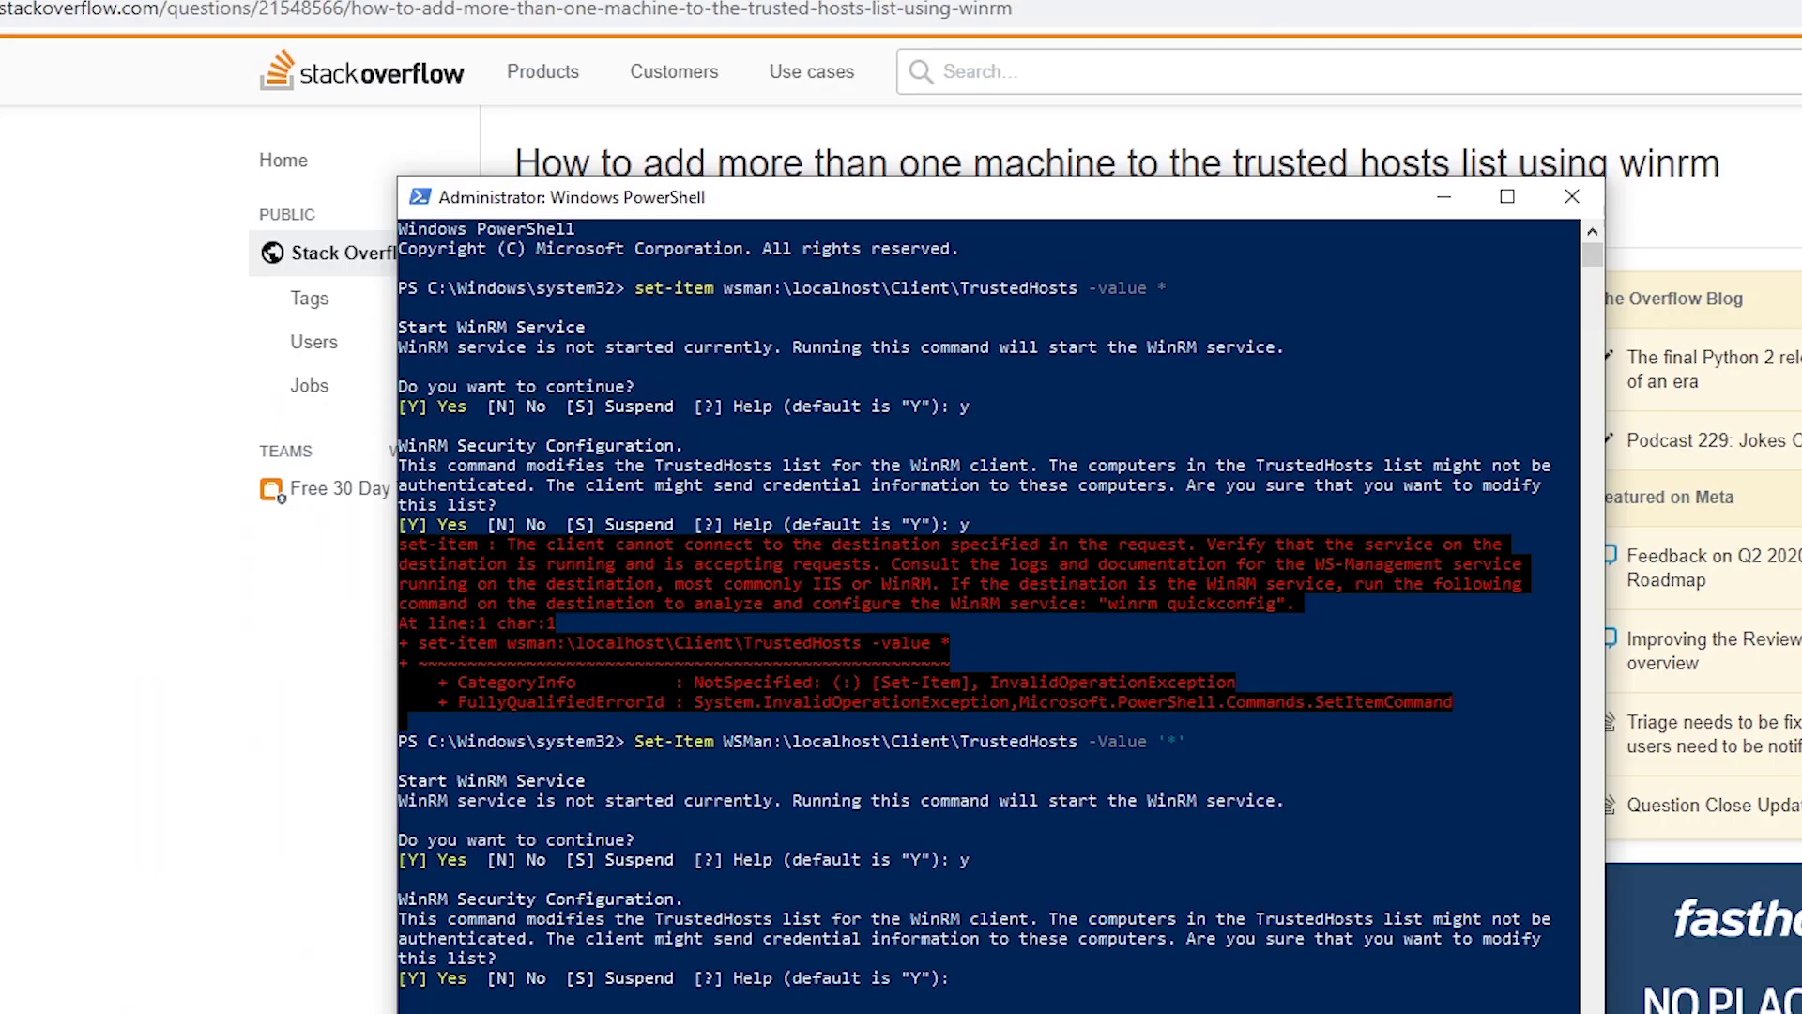
# Open the Services console (services.msc) and start the Windows Remote Management (WS-Management) service.
pyautogui.press('super')
pyautogui.write('services.msc')
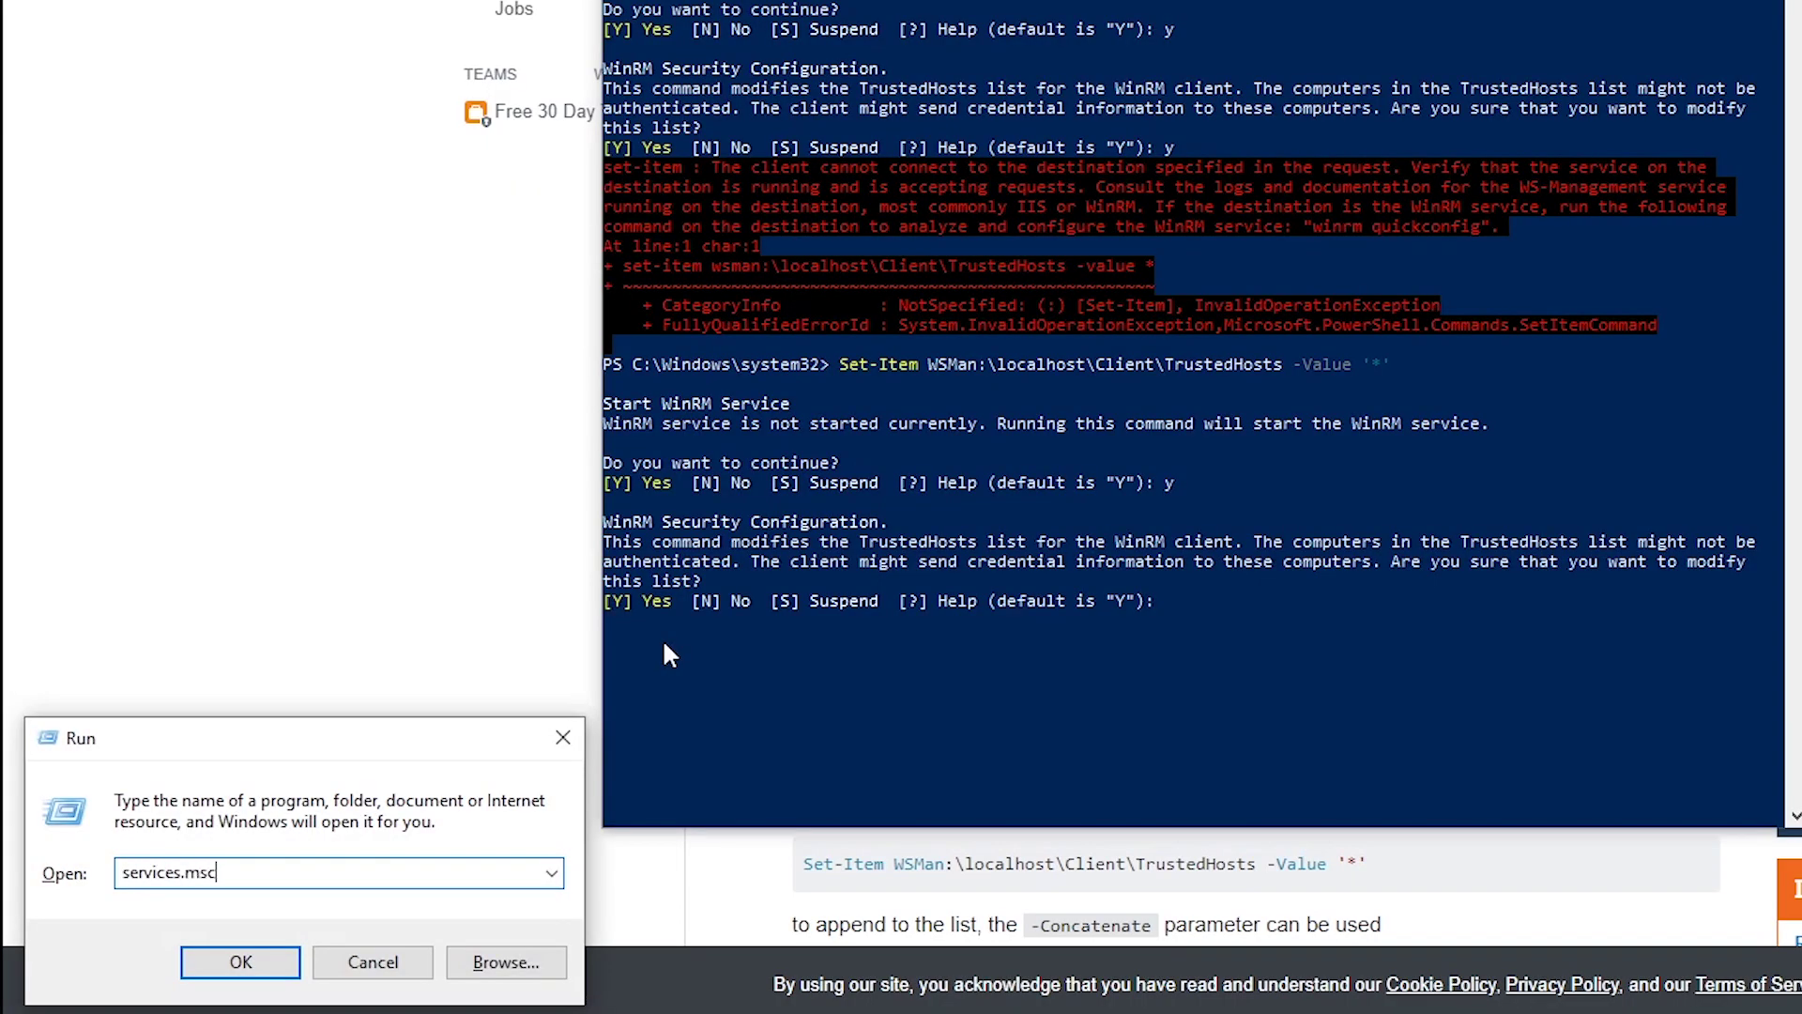
pyautogui.press('Return')
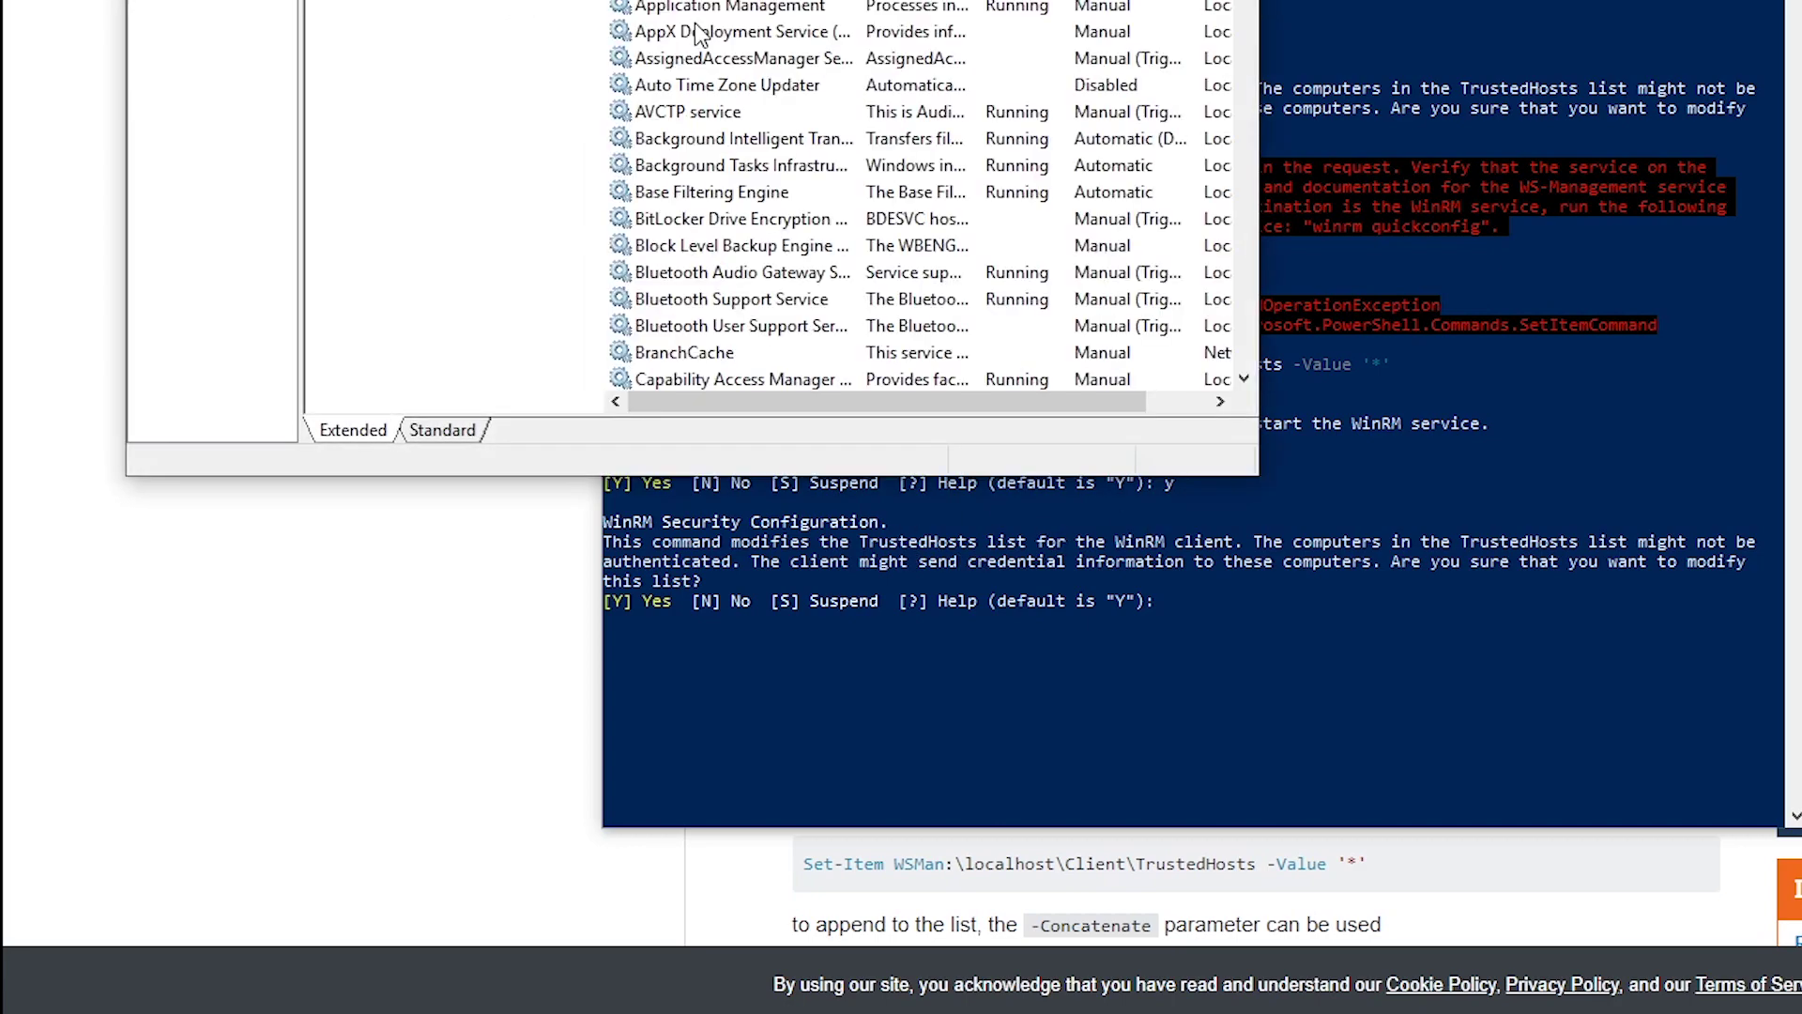
pyautogui.click(728, 108)
pyautogui.write('win')
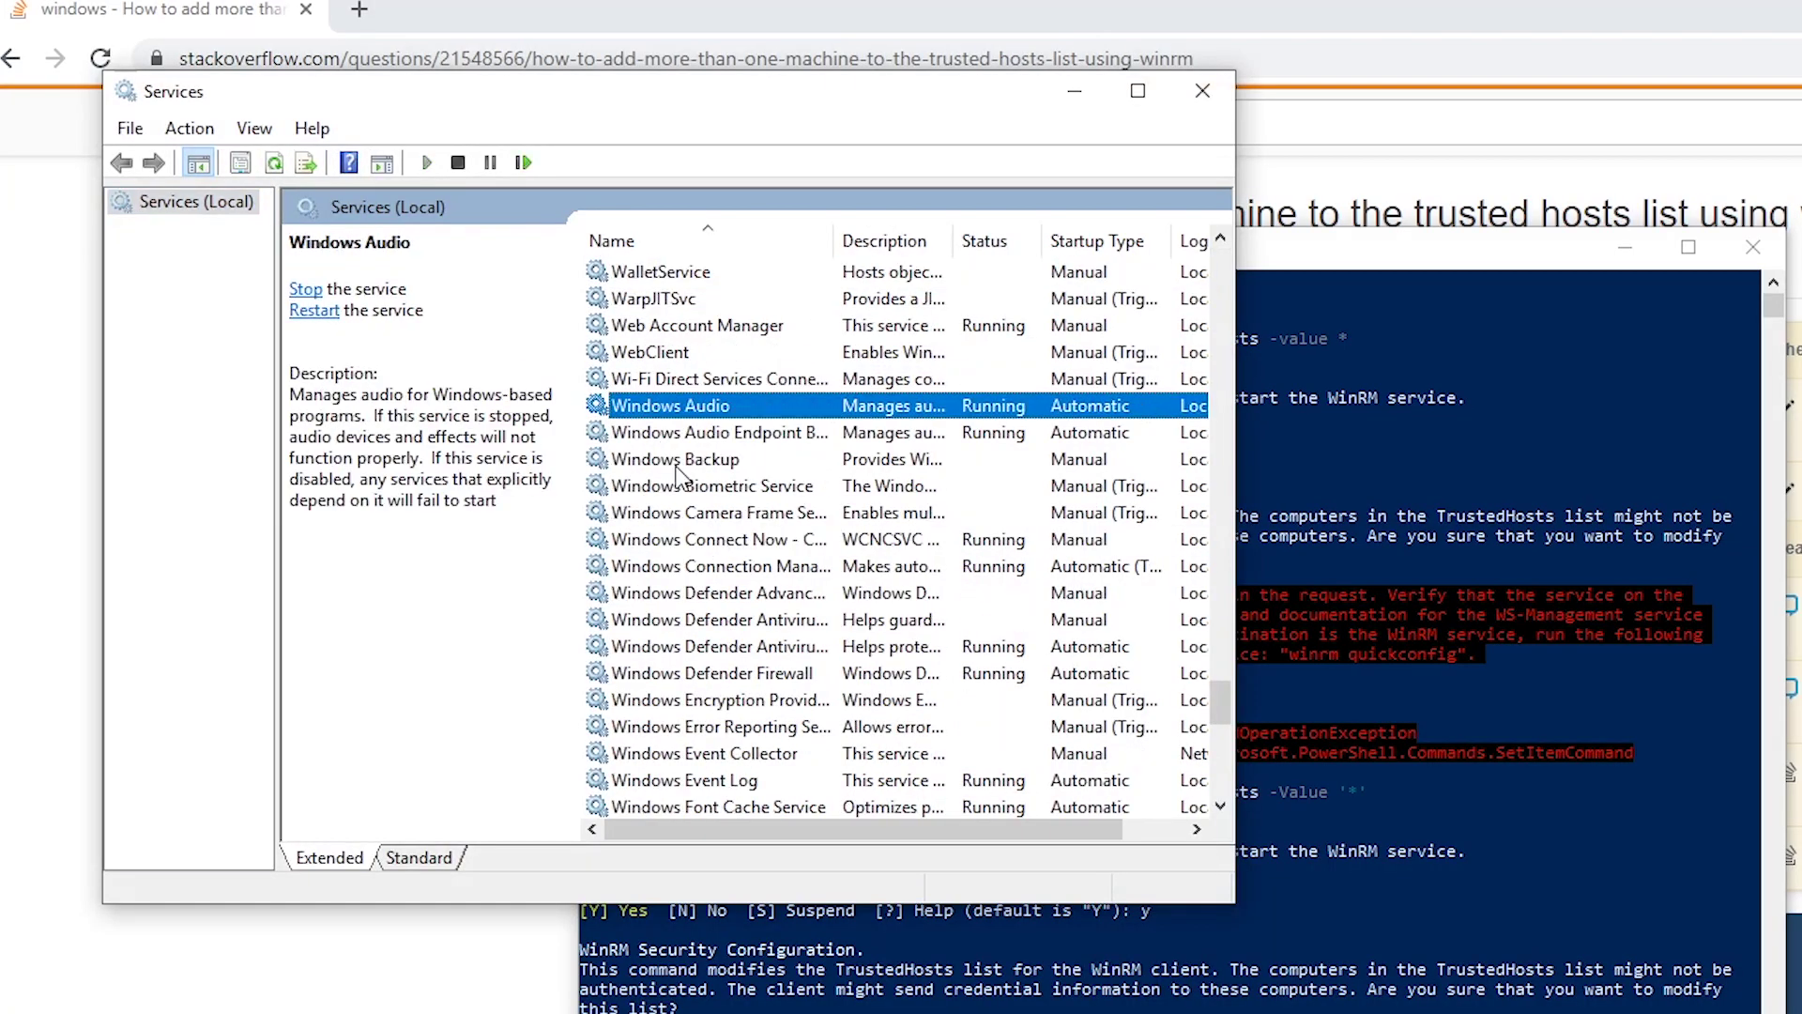
pyautogui.scroll(-4, 800, 672)
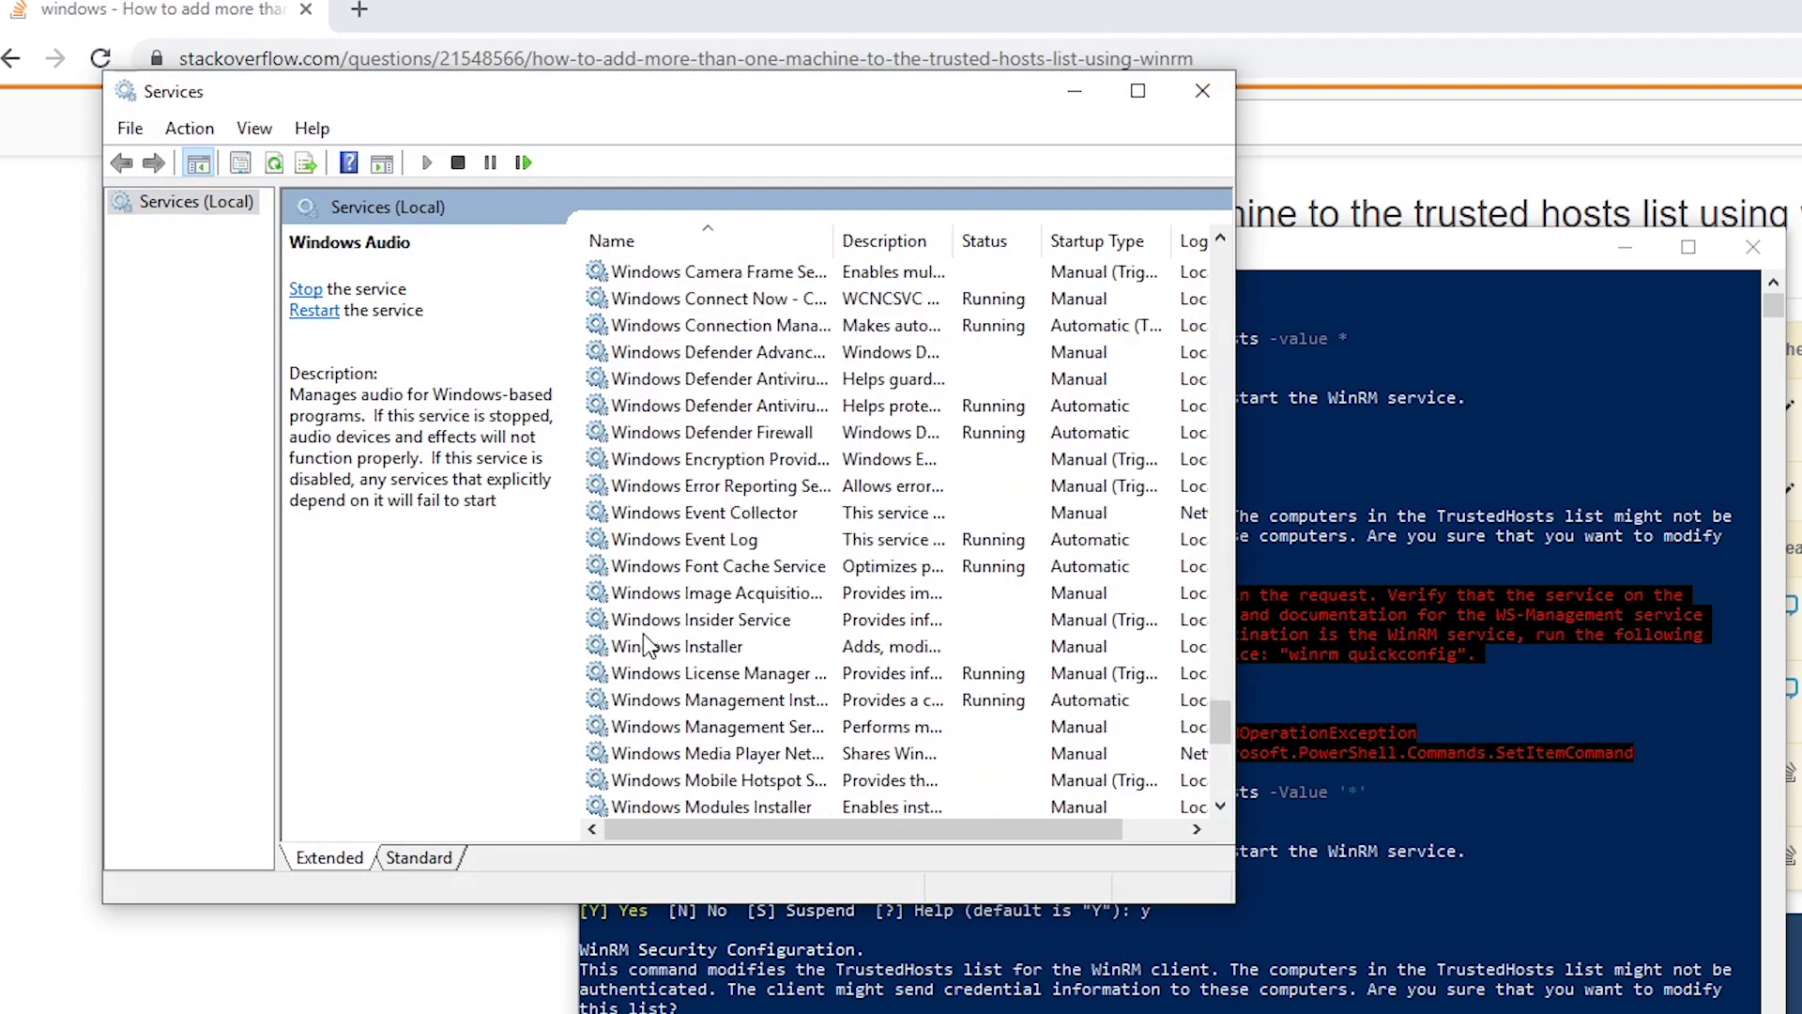
pyautogui.scroll(-3, 628, 658)
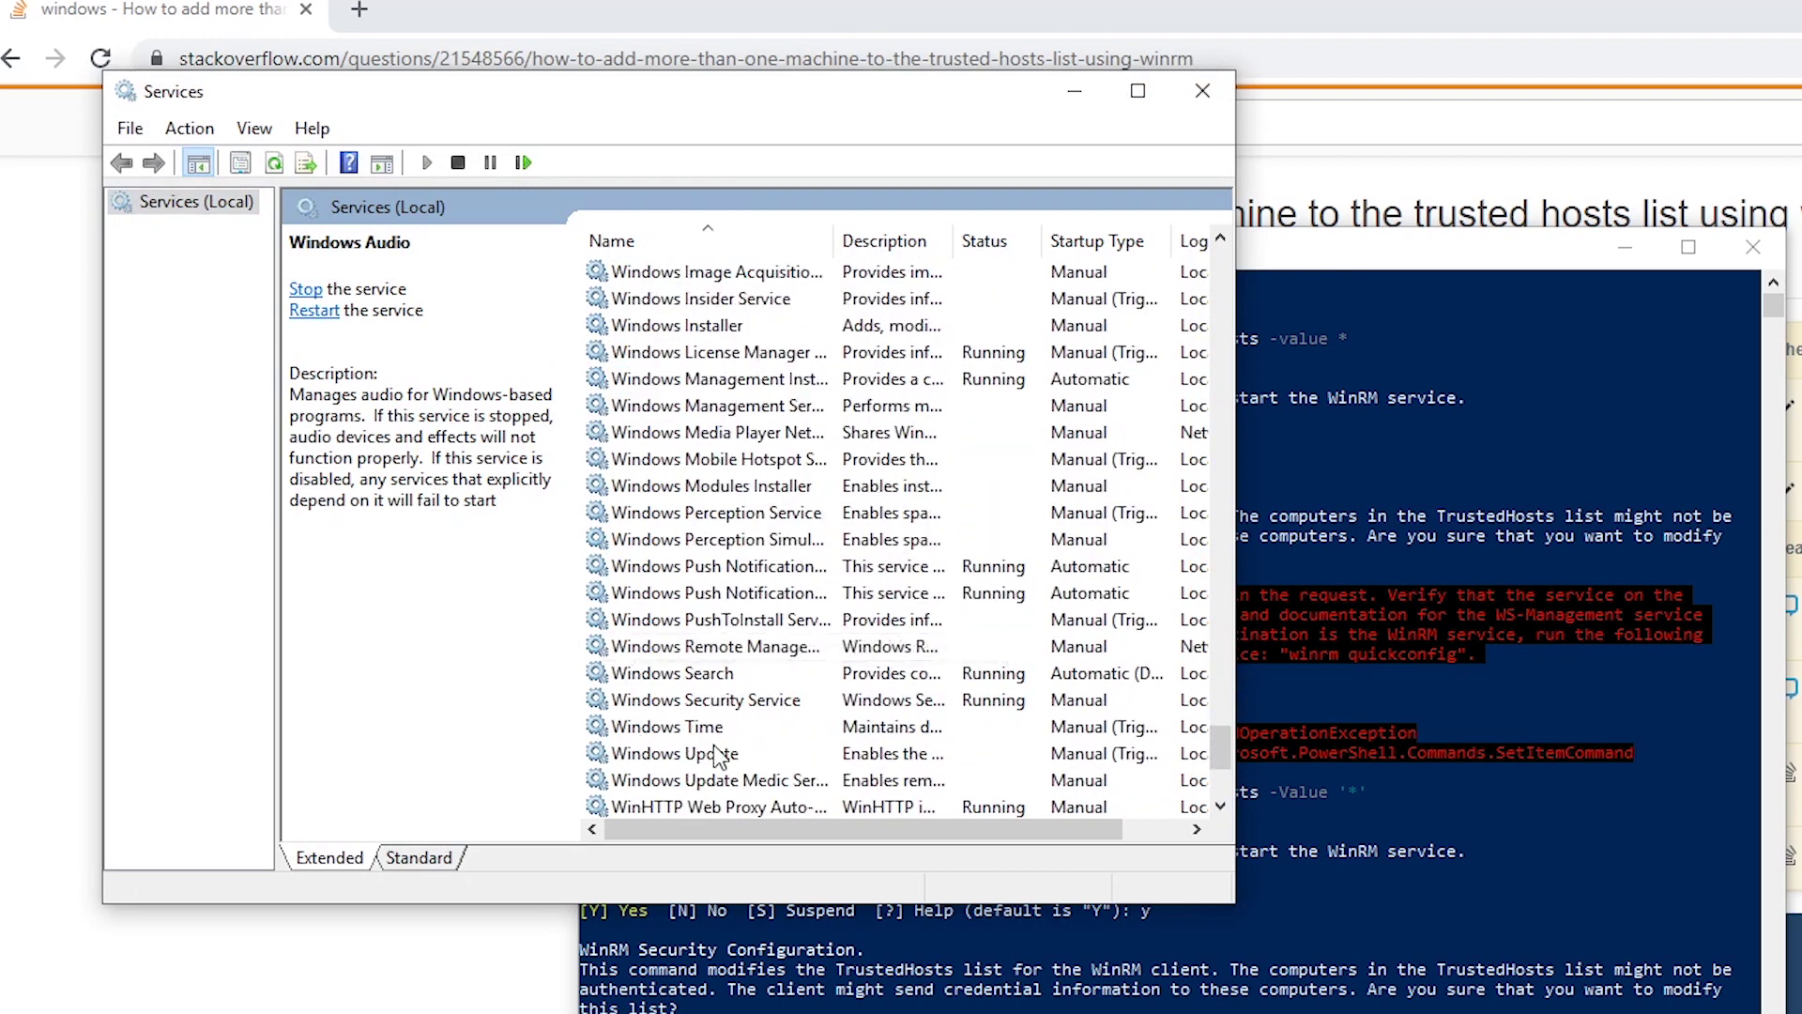
pyautogui.click(794, 646)
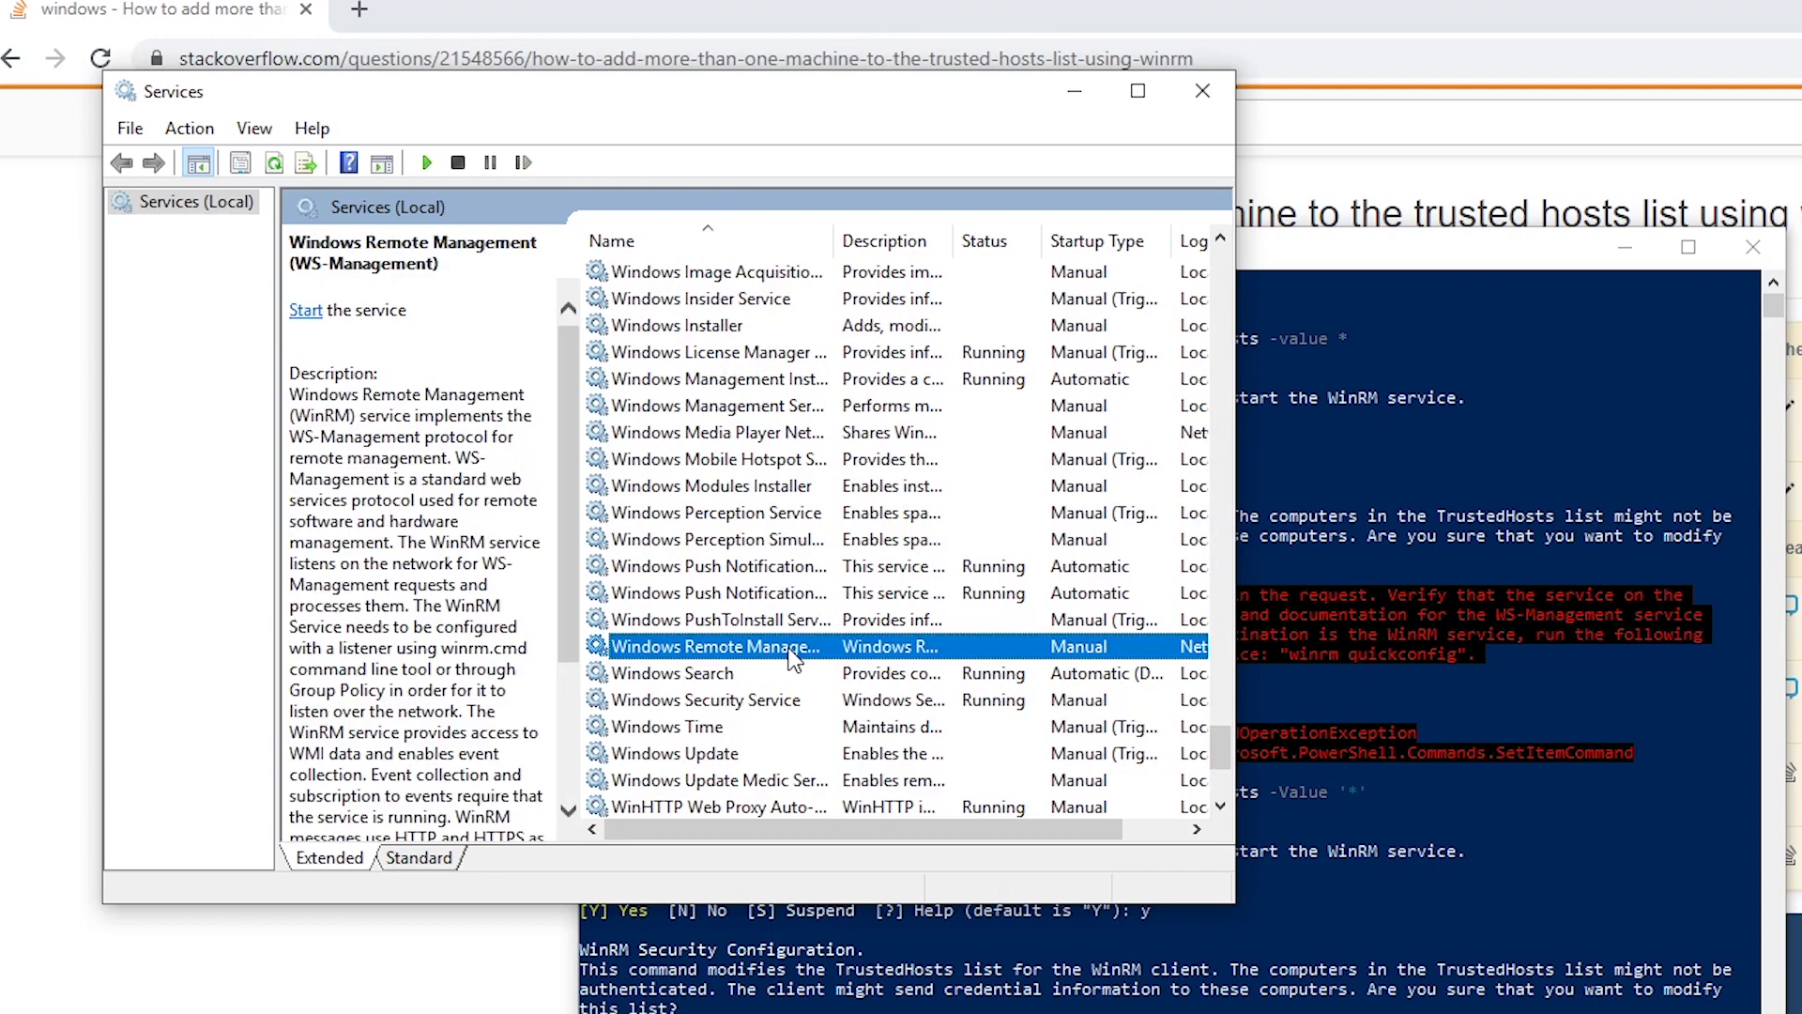
pyautogui.rightClick(790, 648)
pyautogui.click(853, 666)
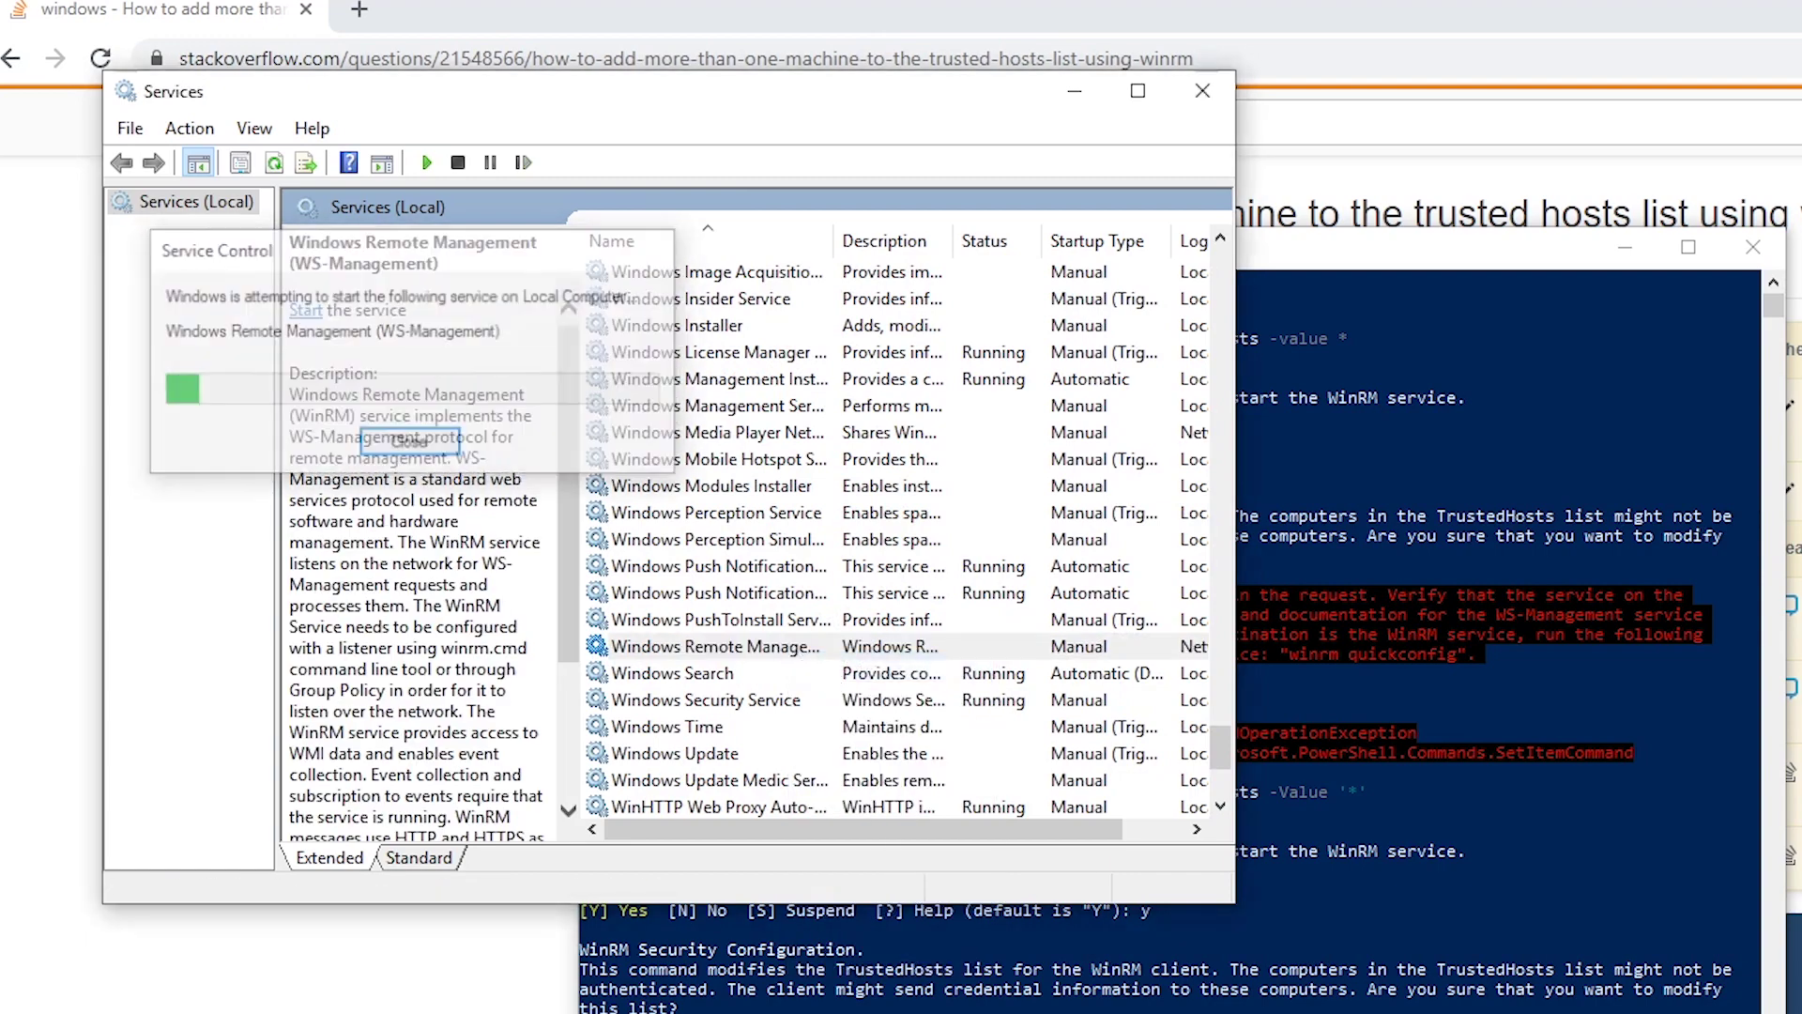
# Set the startup type of the Windows Remote Management service to Automatic and apply it.
pyautogui.click(859, 908)
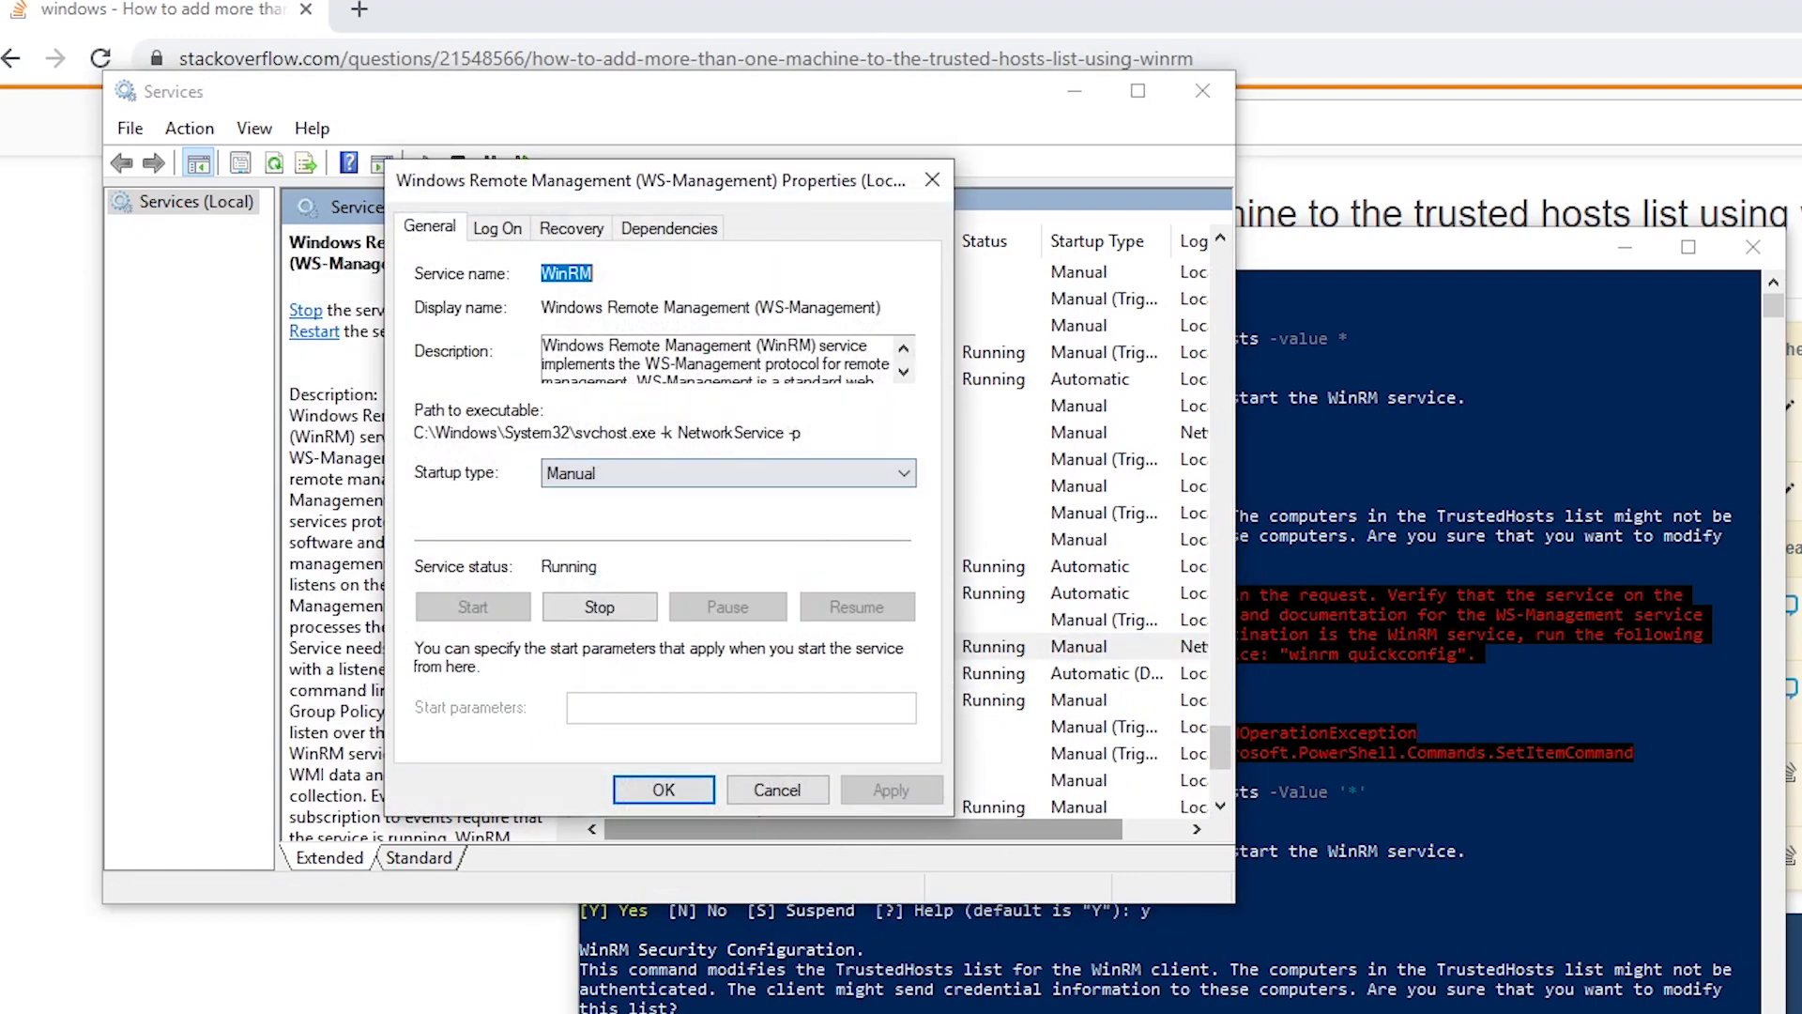
pyautogui.click(606, 473)
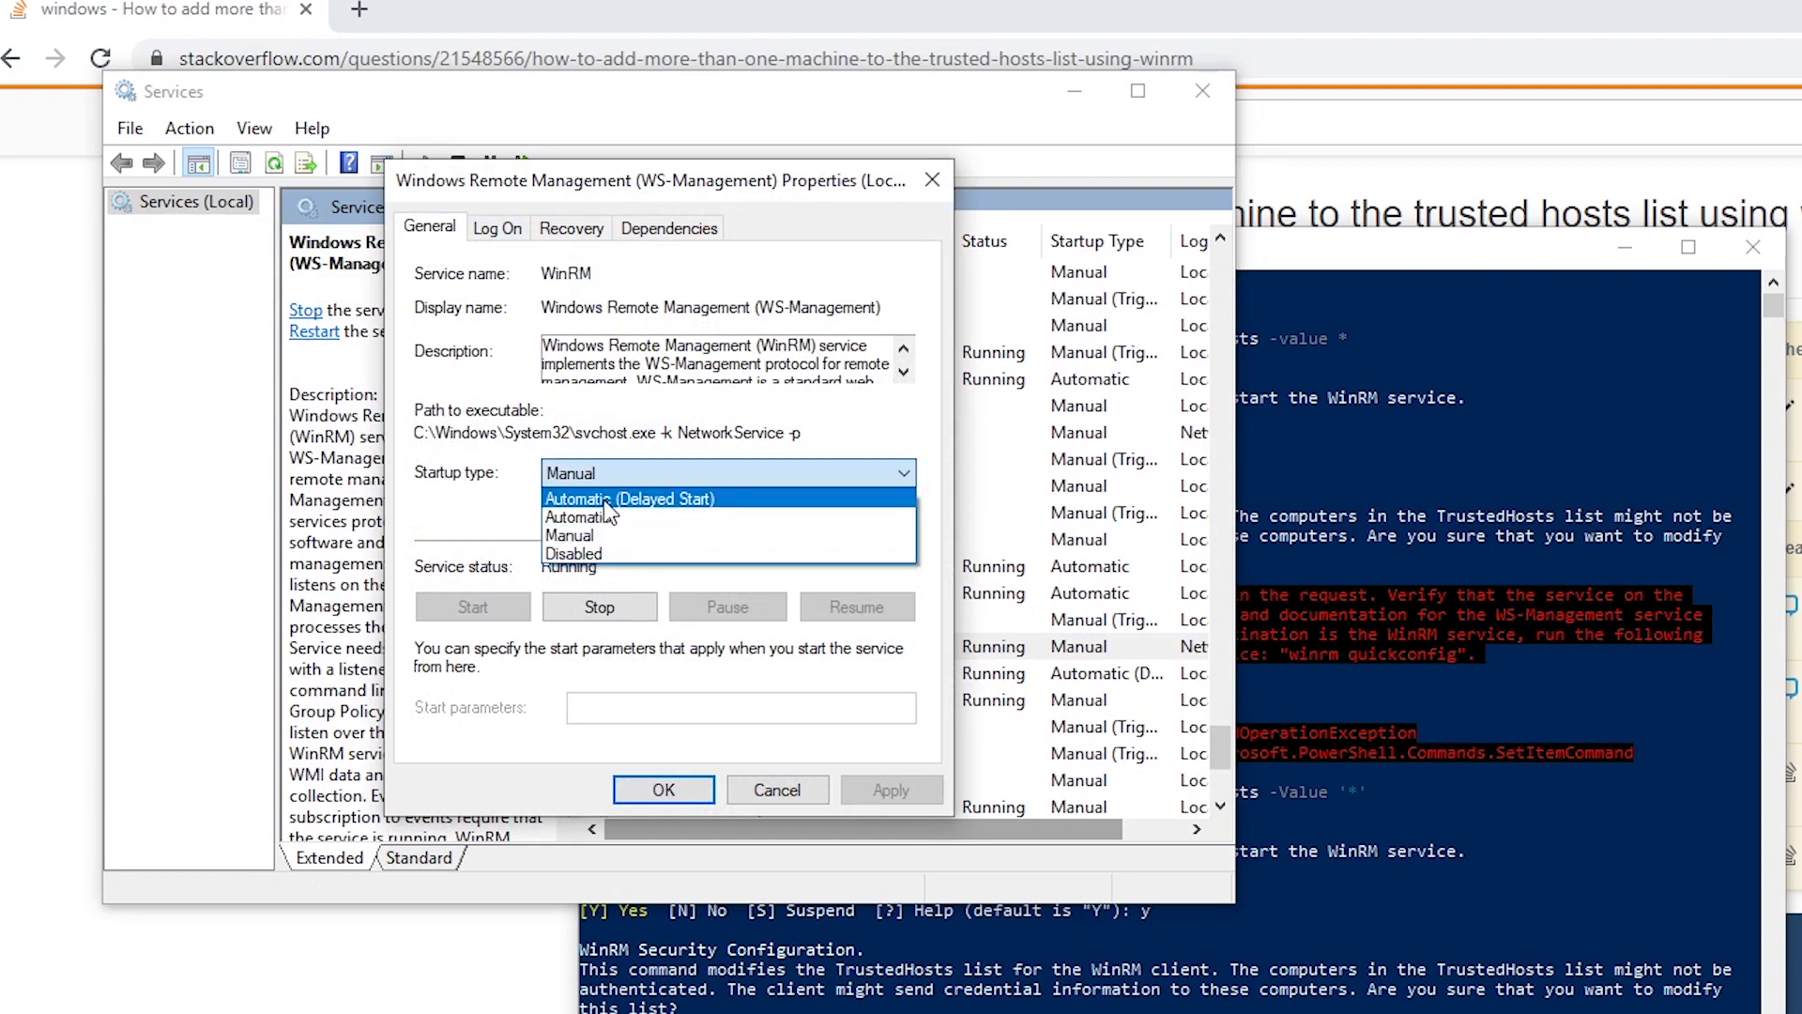
pyautogui.click(601, 505)
pyautogui.click(667, 786)
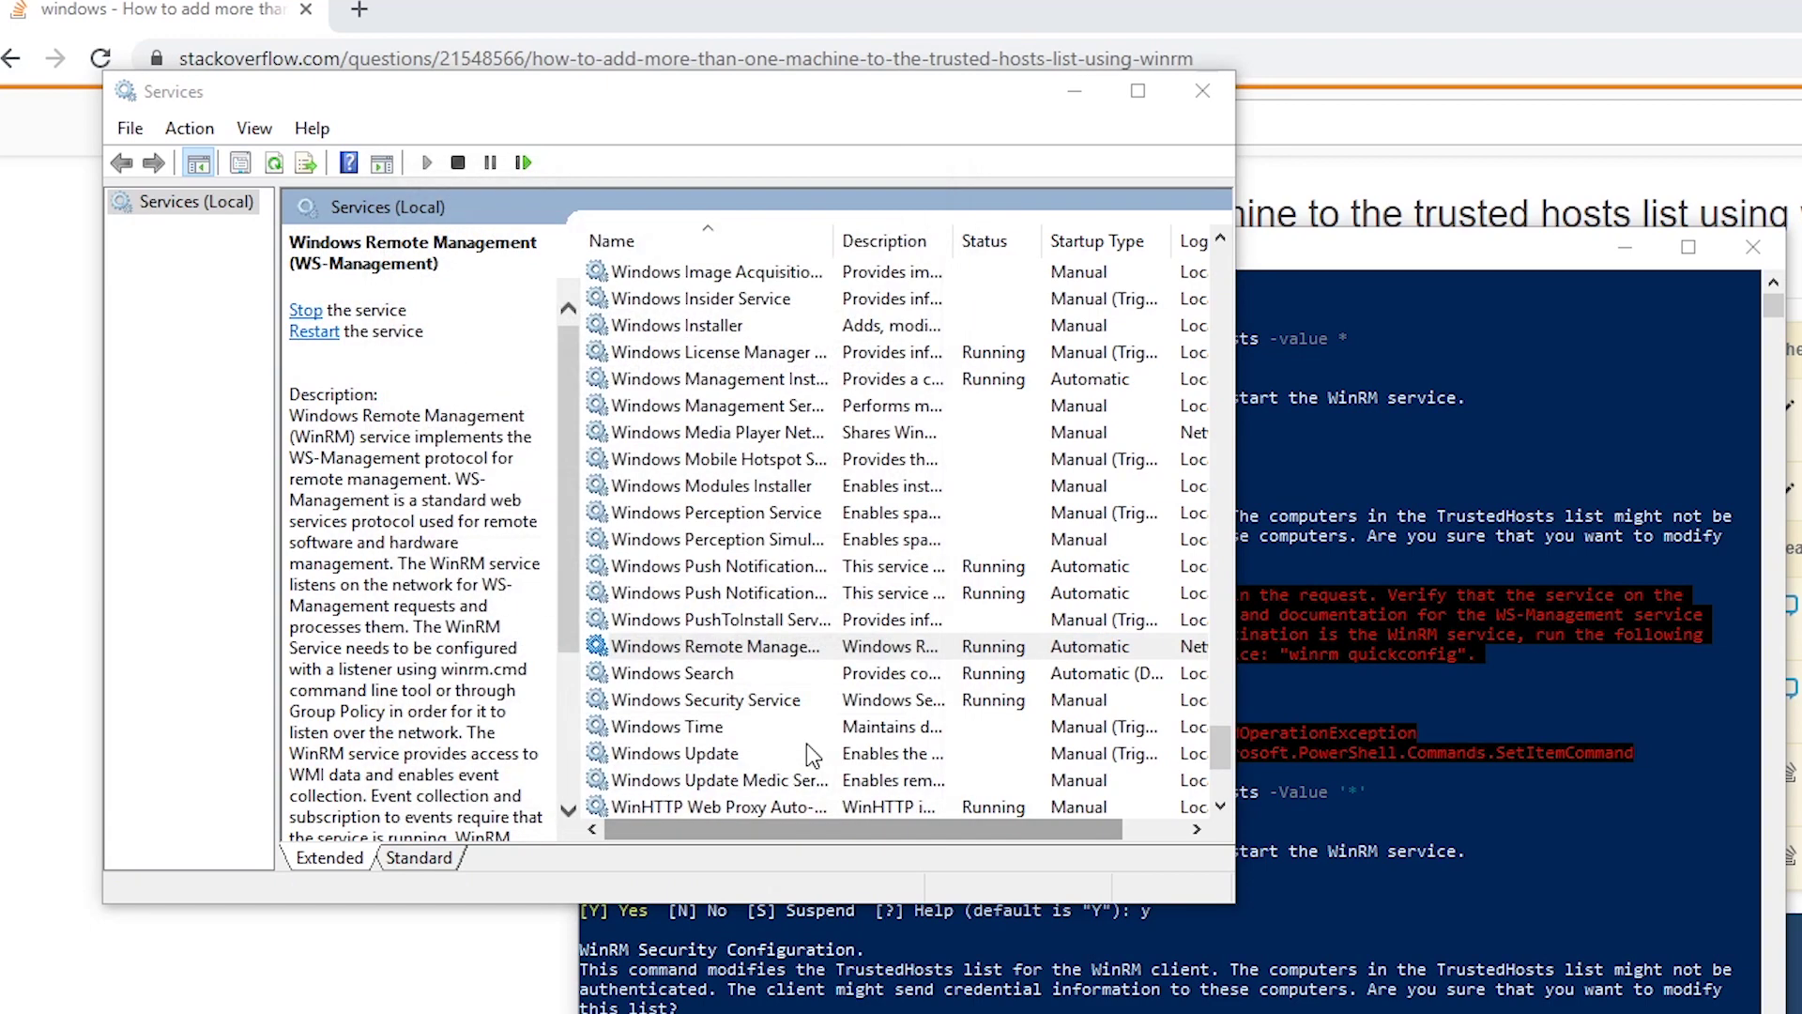
# Close Services and answer y in the administrator PowerShell to agree to modifying the TrustedHosts list.
pyautogui.click(1202, 91)
pyautogui.write('y')
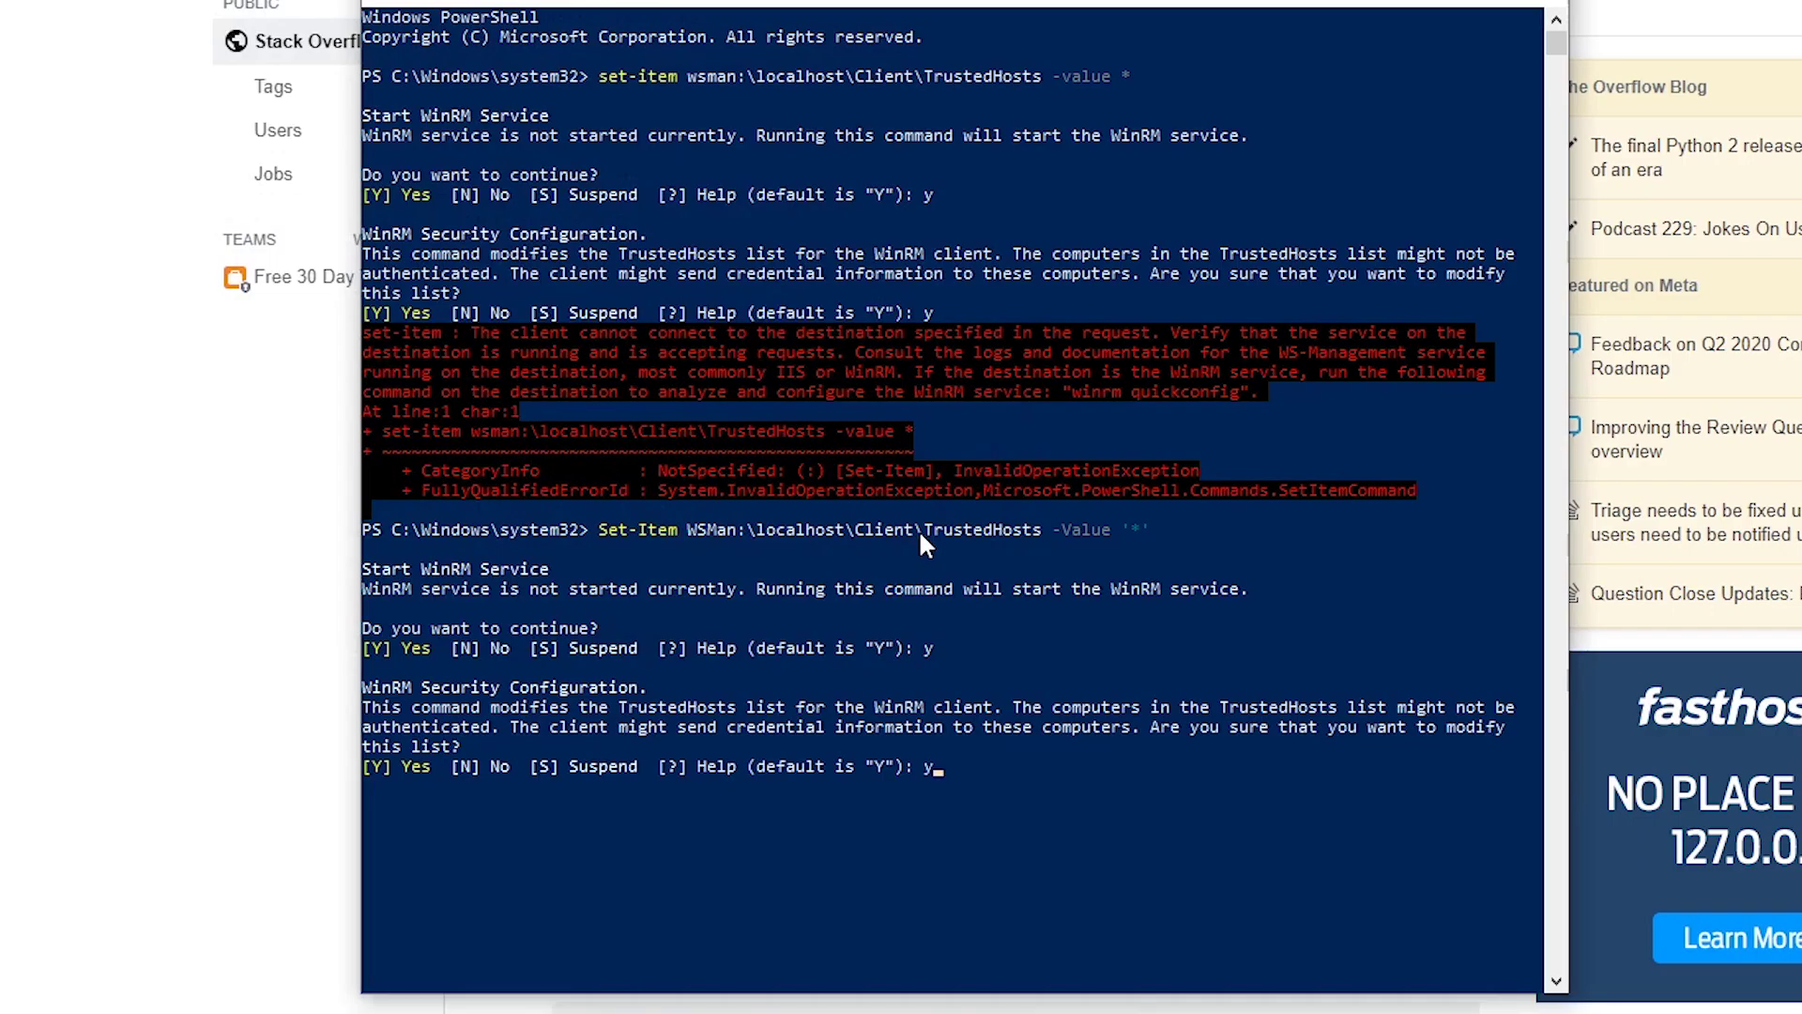
pyautogui.press('Return')
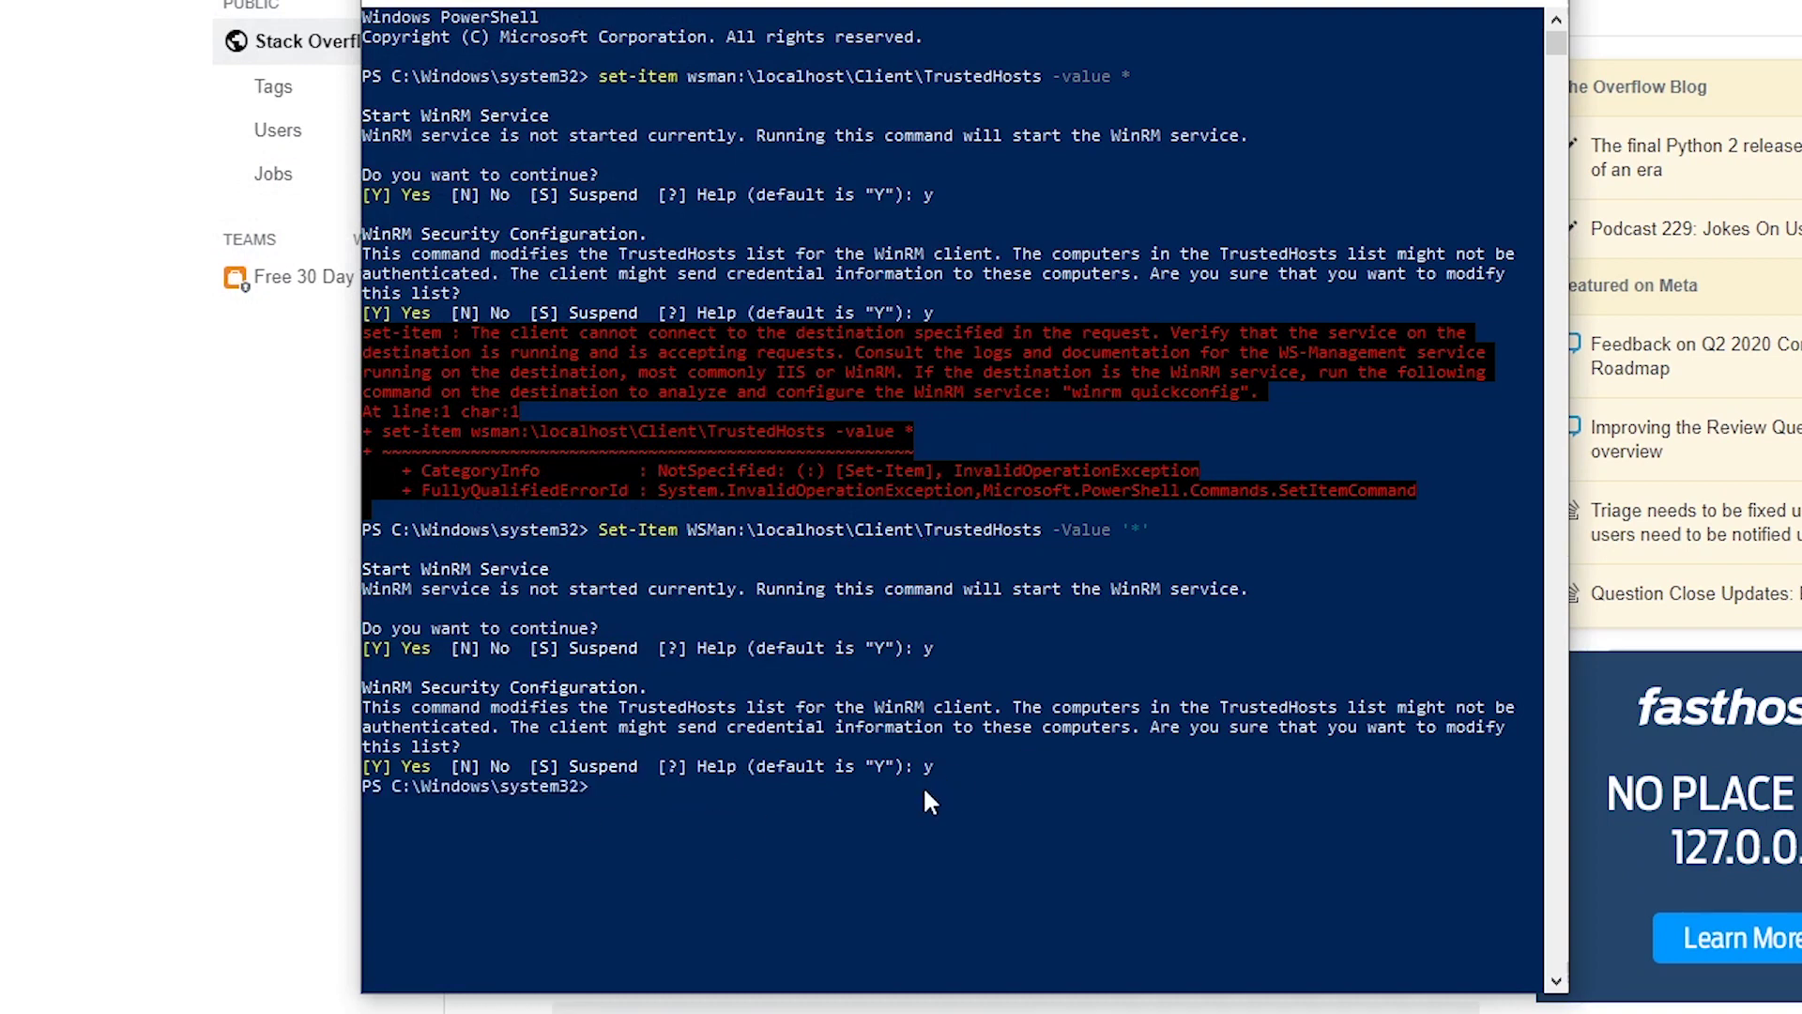
# Turn the previous command into Get-Item WSMan:\localhost\Client\TrustedHosts and run it to check the list.
pyautogui.press('Up')
pyautogui.press('BackSpace')
pyautogui.press('BackSpace')
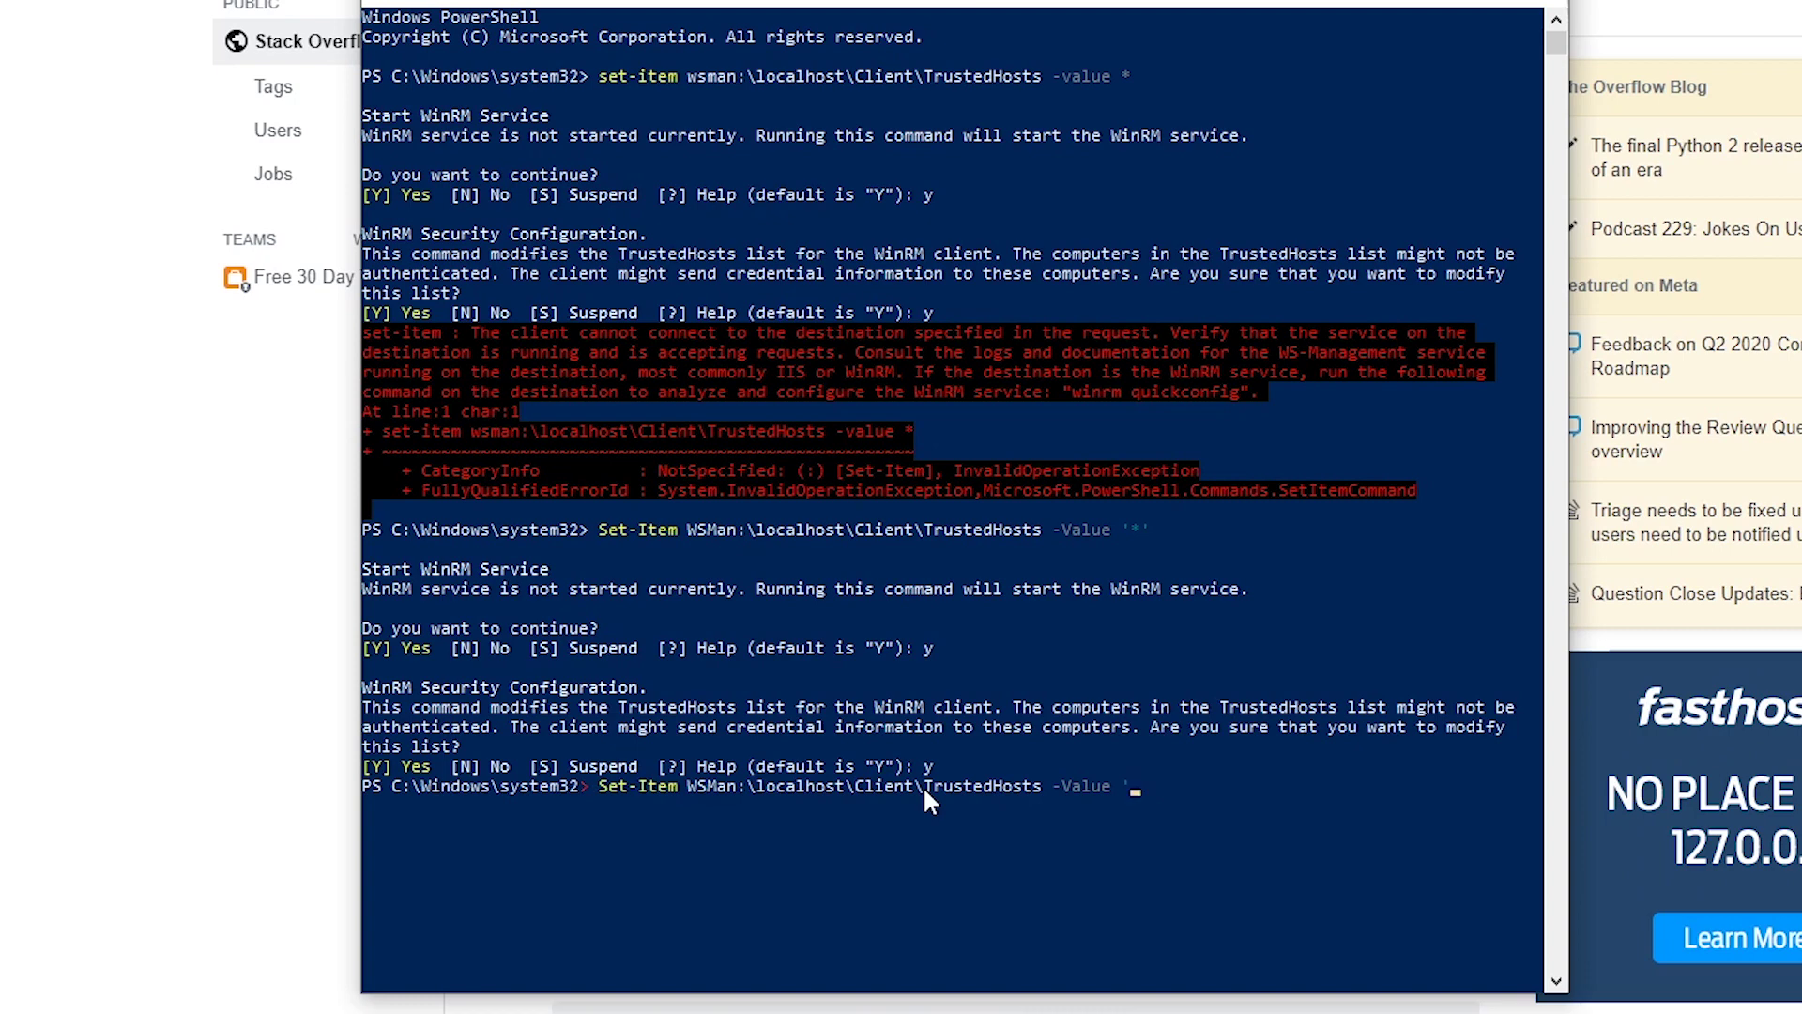
pyautogui.press('BackSpace')
pyautogui.press('BackSpace')
pyautogui.press('BackSpace')
pyautogui.press('BackSpace')
pyautogui.press('BackSpace')
pyautogui.press('BackSpace')
pyautogui.press('BackSpace')
pyautogui.press('BackSpace')
pyautogui.press('BackSpace')
pyautogui.hotkey('ctrl', 'Left')
pyautogui.hotkey('ctrl', 'Left')
pyautogui.hotkey('ctrl', 'Left')
pyautogui.hotkey('ctrl', 'Left')
pyautogui.hotkey('ctrl', 'Left')
pyautogui.press('Delete')
pyautogui.write('G')
pyautogui.press('Return')
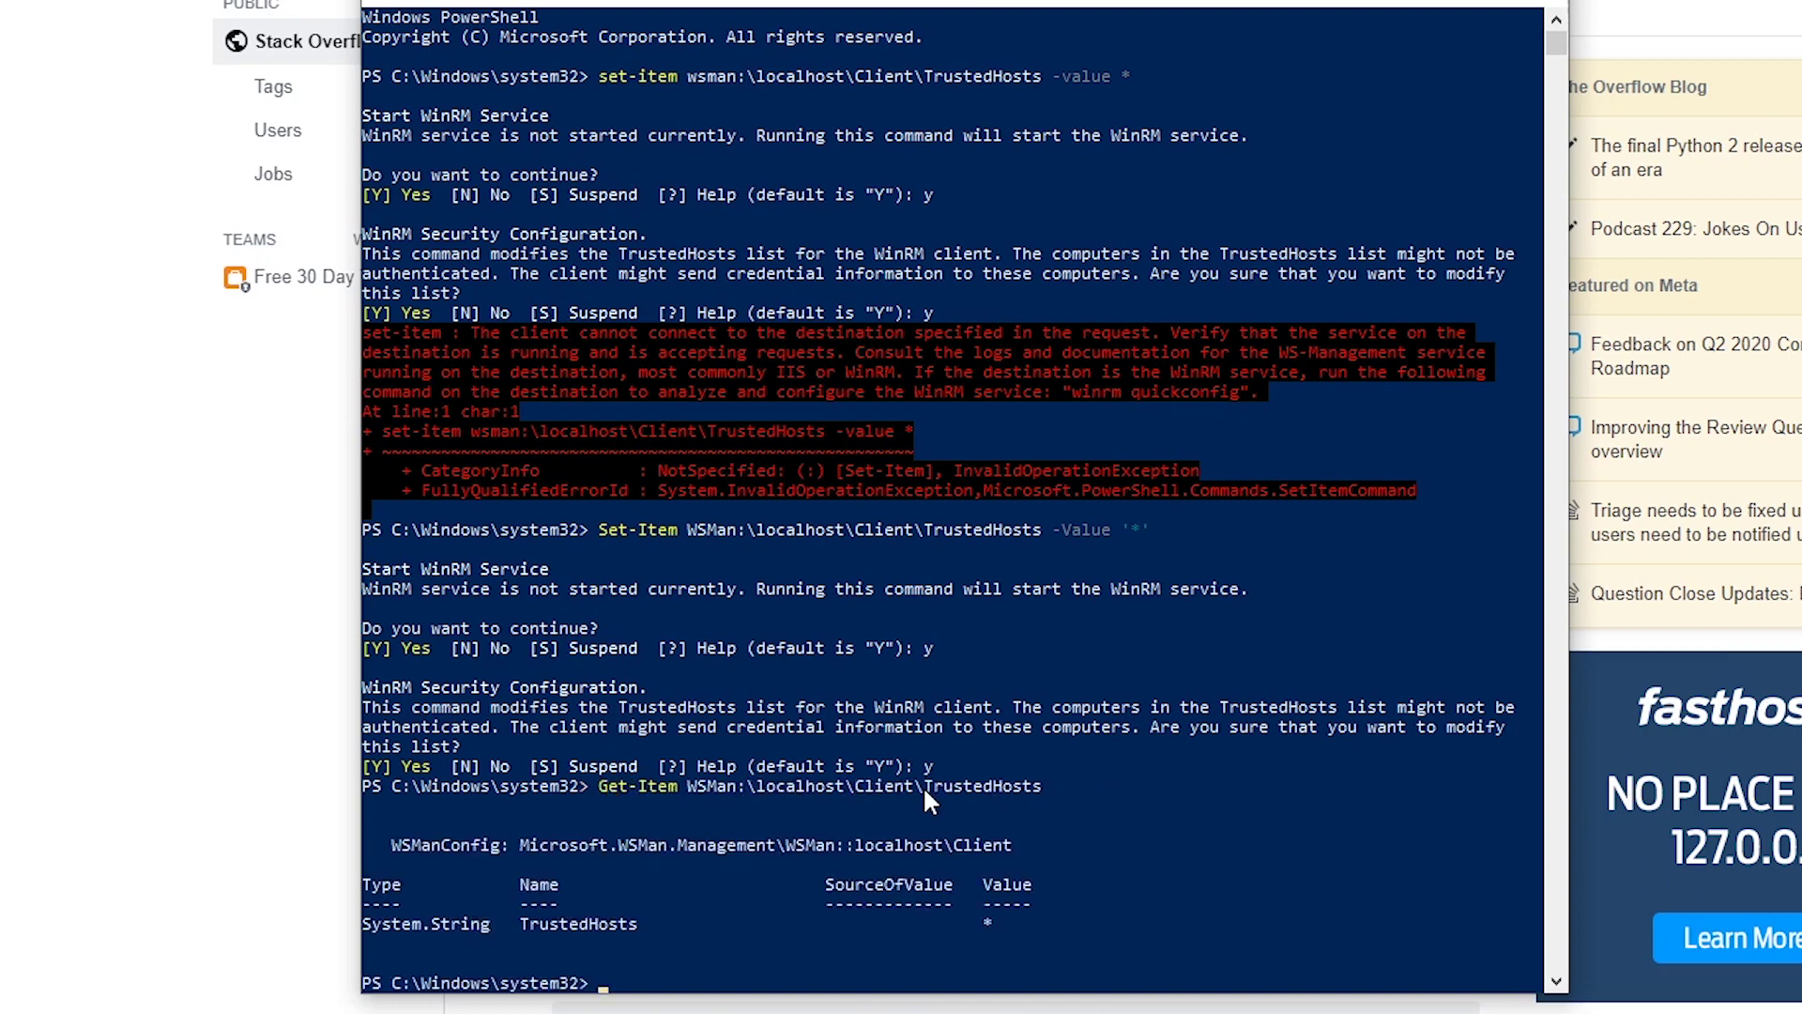
pyautogui.scroll(-2, 921, 786)
pyautogui.scroll(-2, 841, 794)
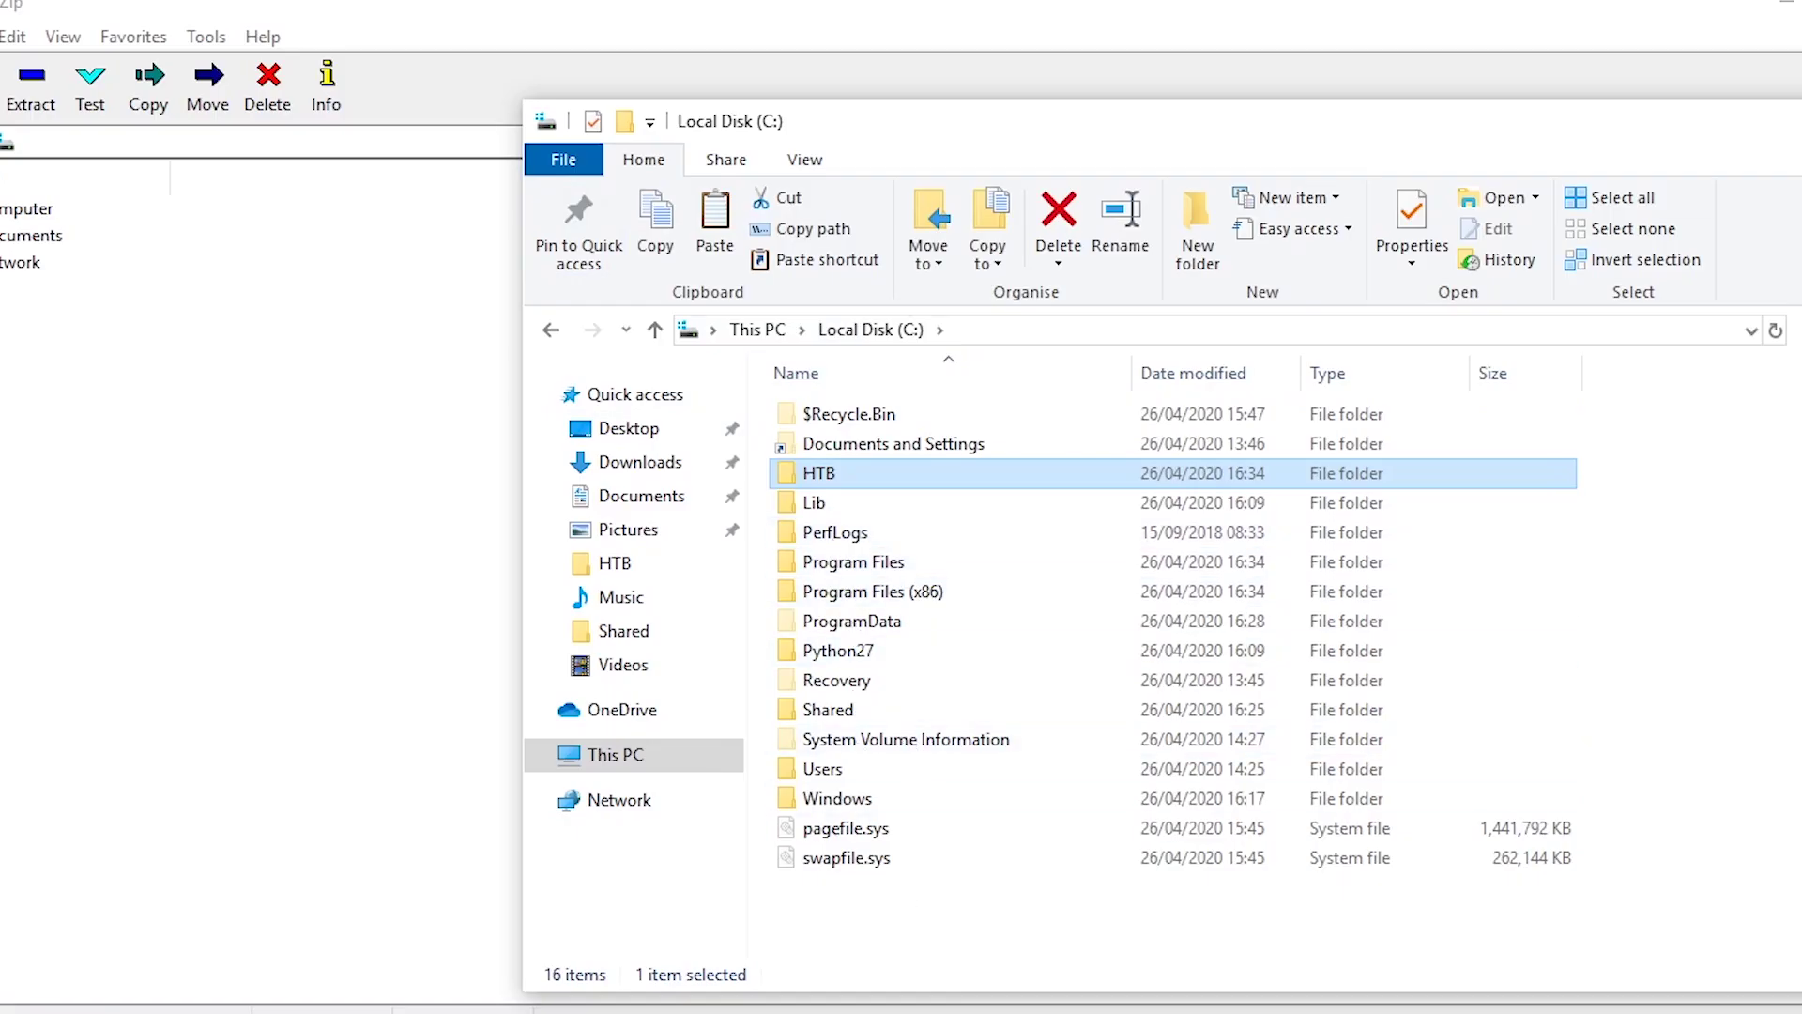
pyautogui.click(588, 1012)
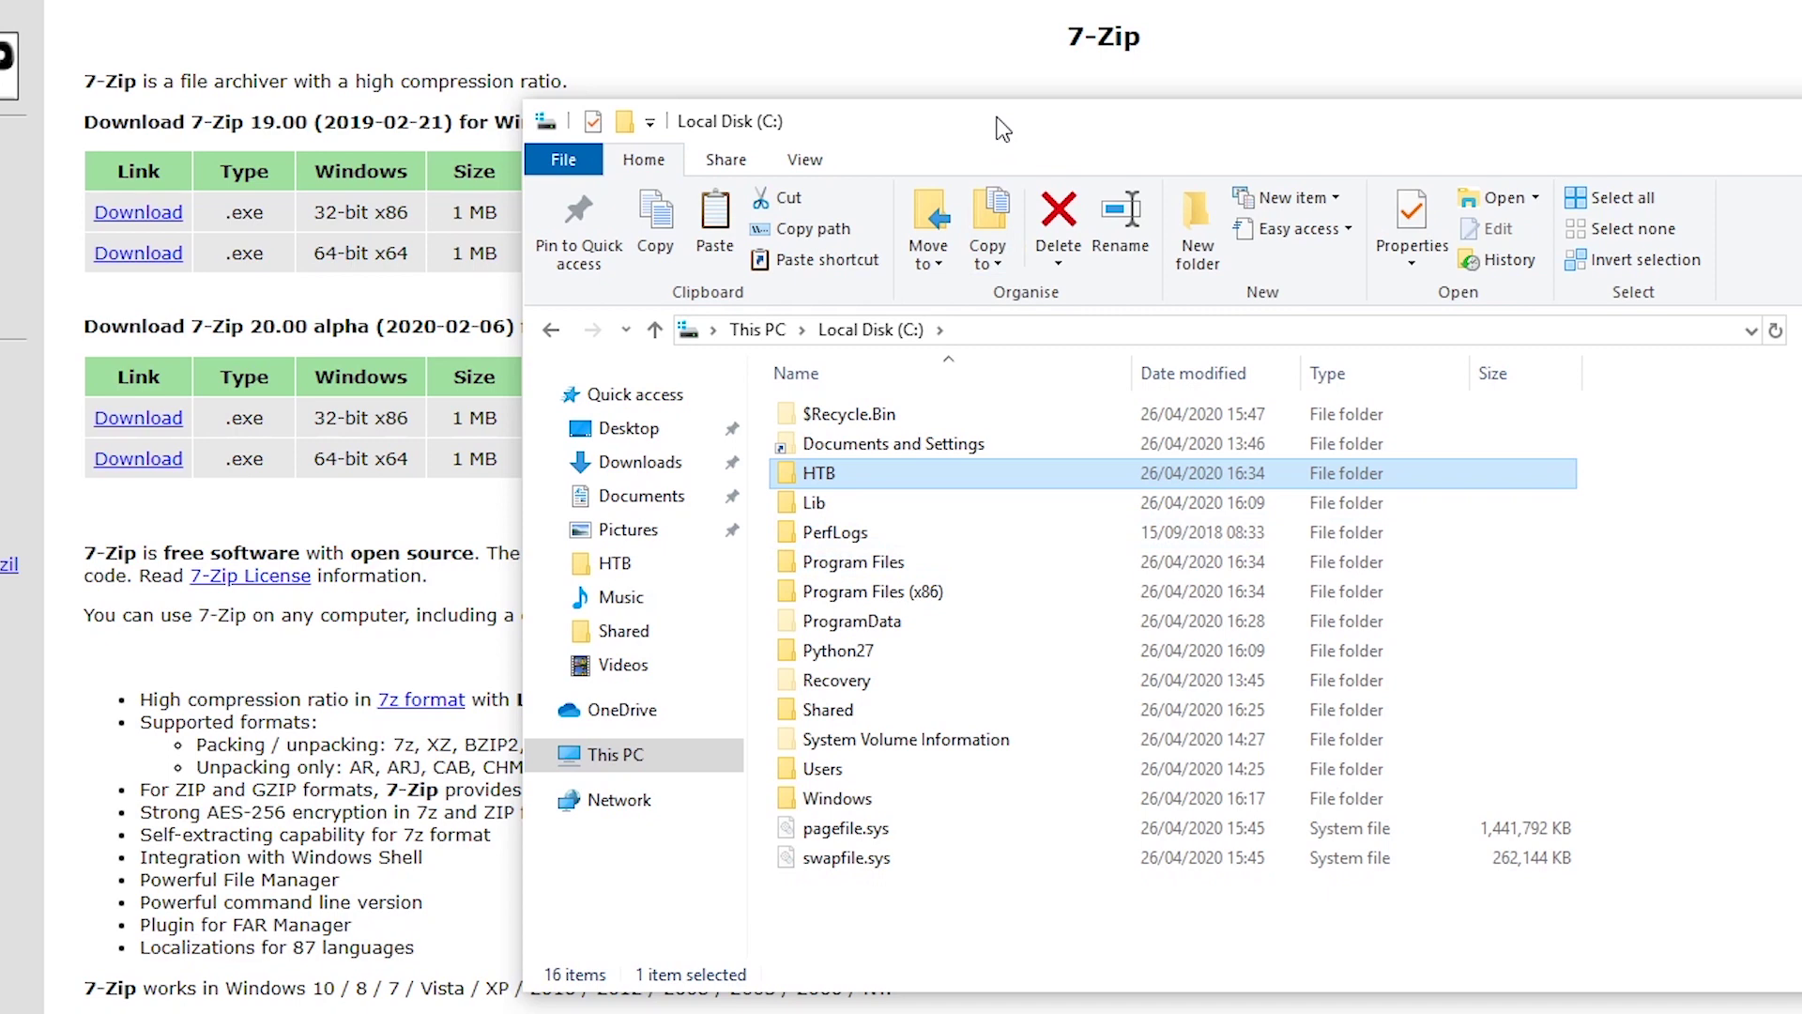
pyautogui.moveTo(1002, 129); pyautogui.dragTo(911, 171)
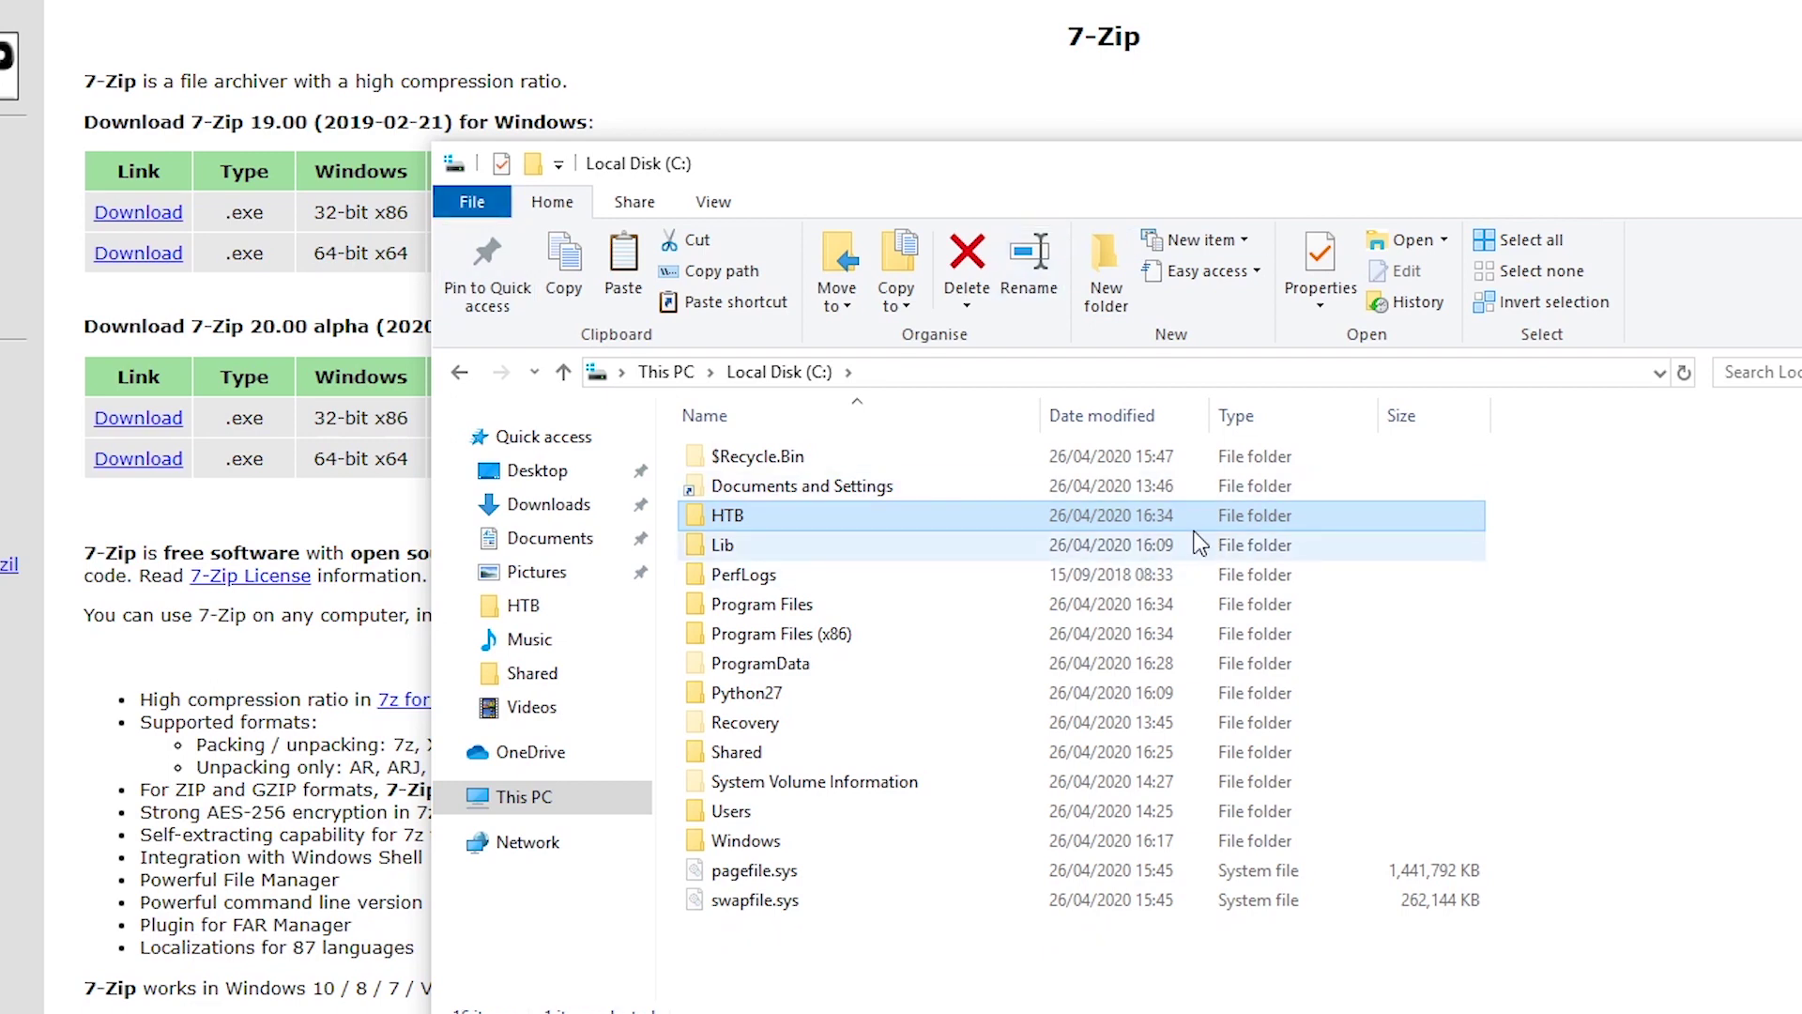
# Switch to Chrome, search the web for dnspy and open the 0xd4d/dnSpy repository on GitHub.
pyautogui.click(1137, 947)
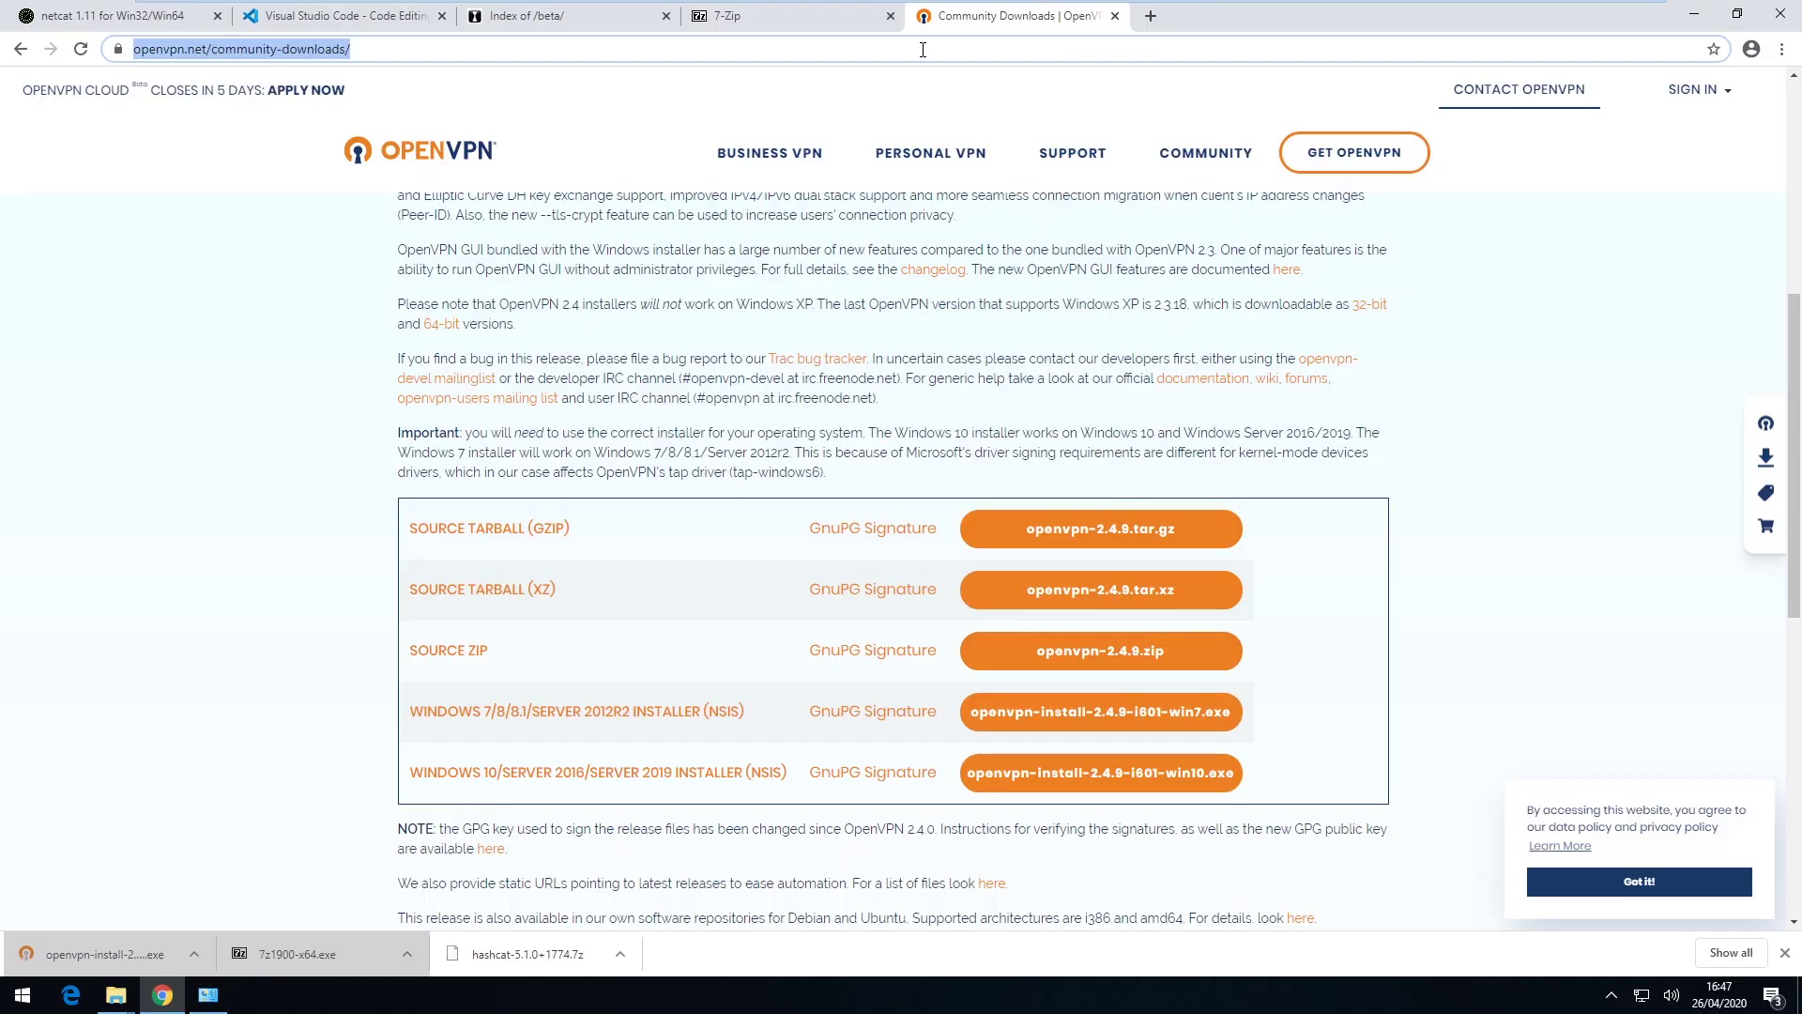
pyautogui.write('dnspy')
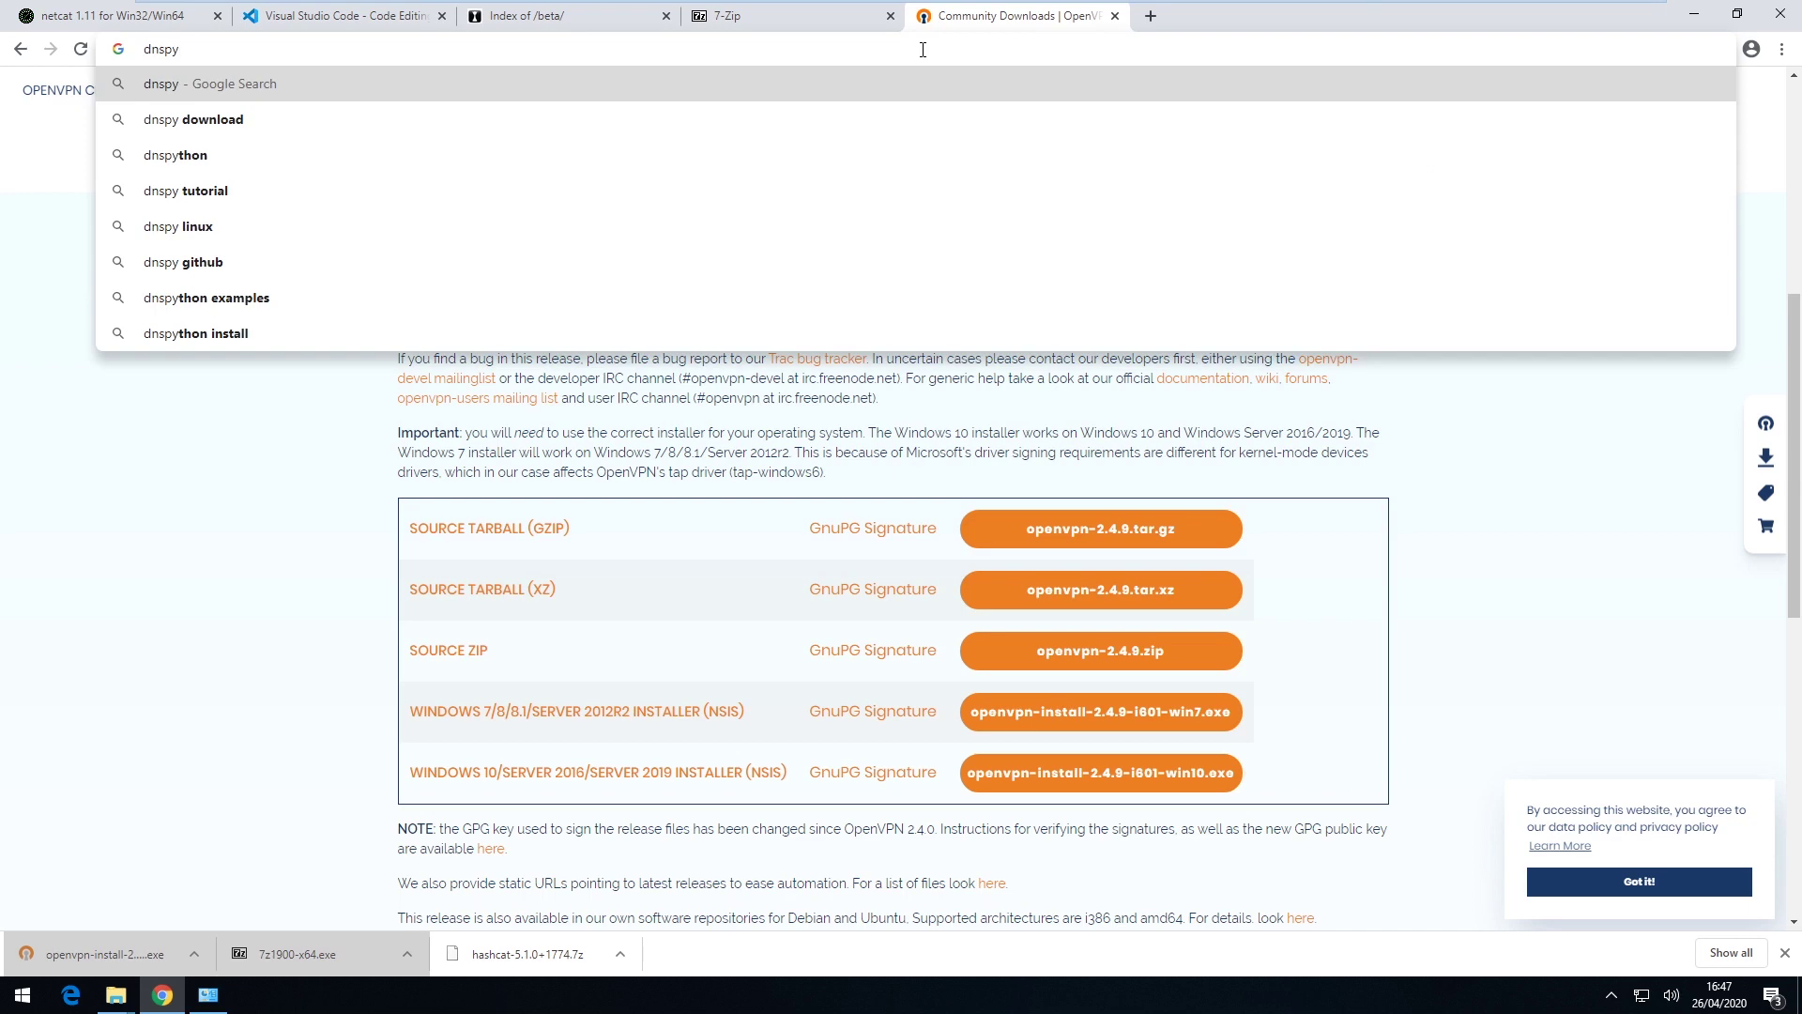
pyautogui.press('Return')
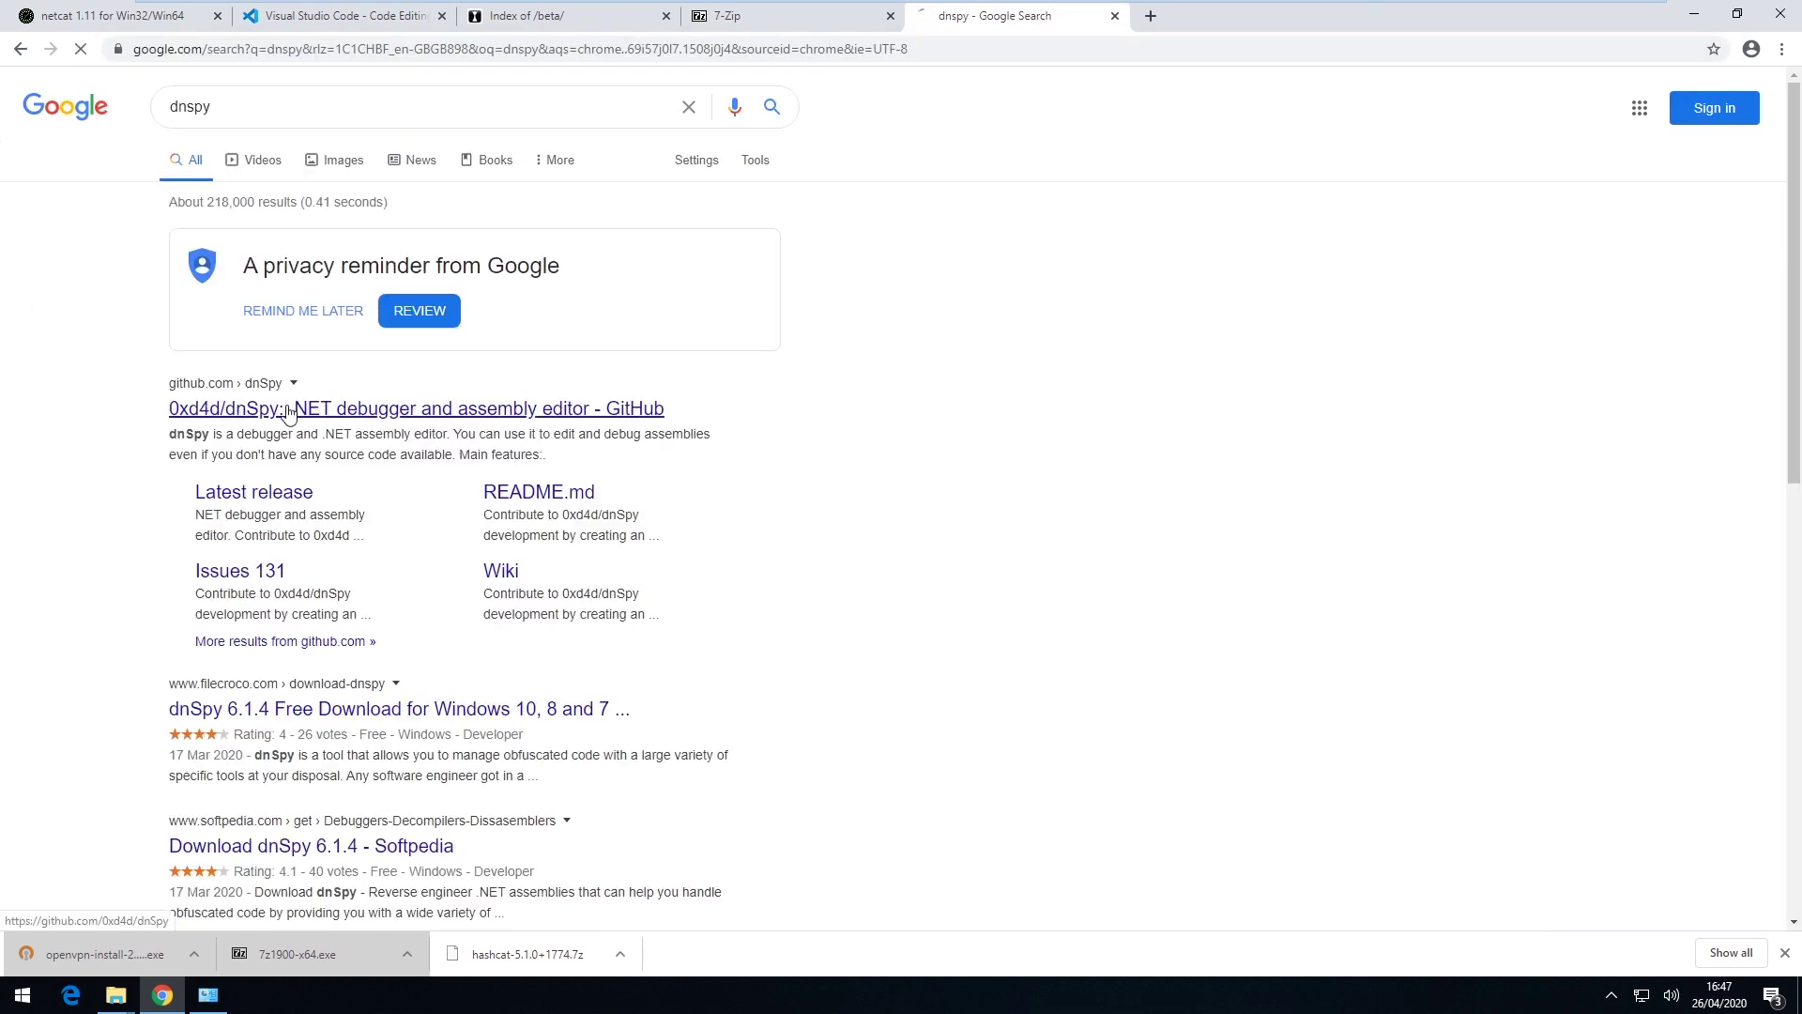
pyautogui.click(288, 410)
pyautogui.scroll(-1, 343, 563)
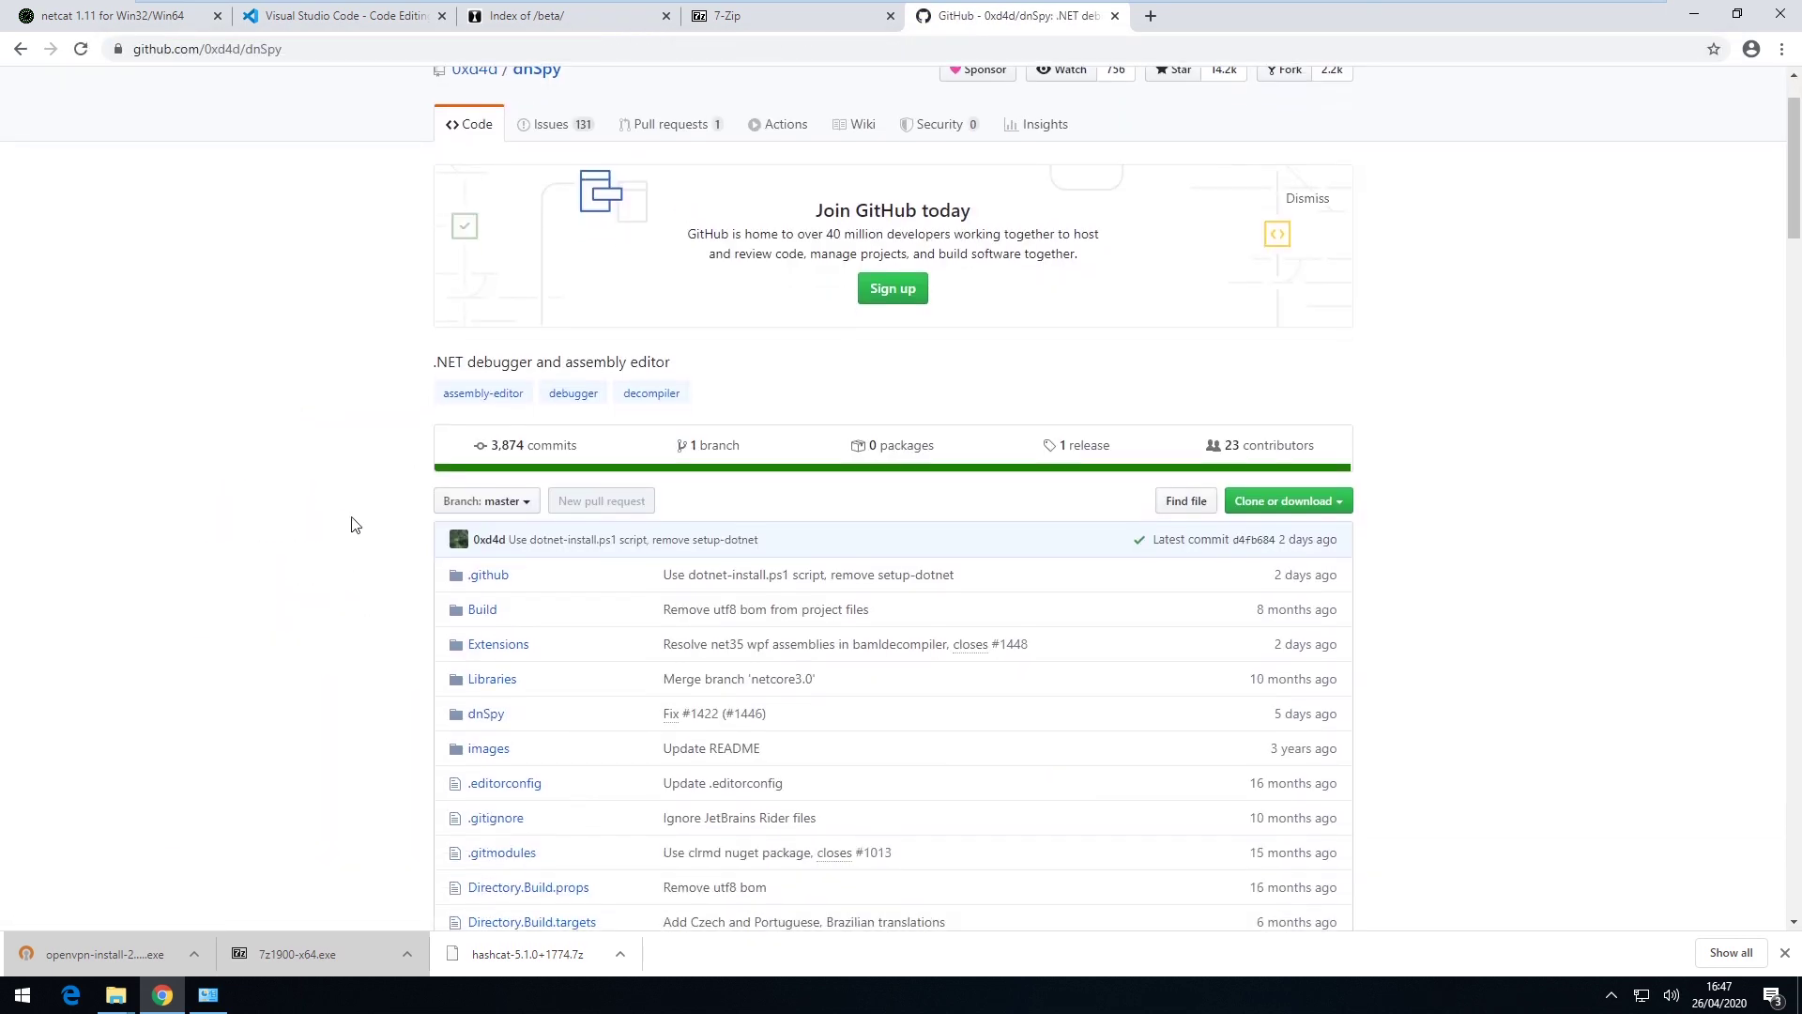
# Download dnSpy-net472.zip from the repository's v6.1.4 release and extract it to C:\HTB\DnSpy.
pyautogui.click(1085, 446)
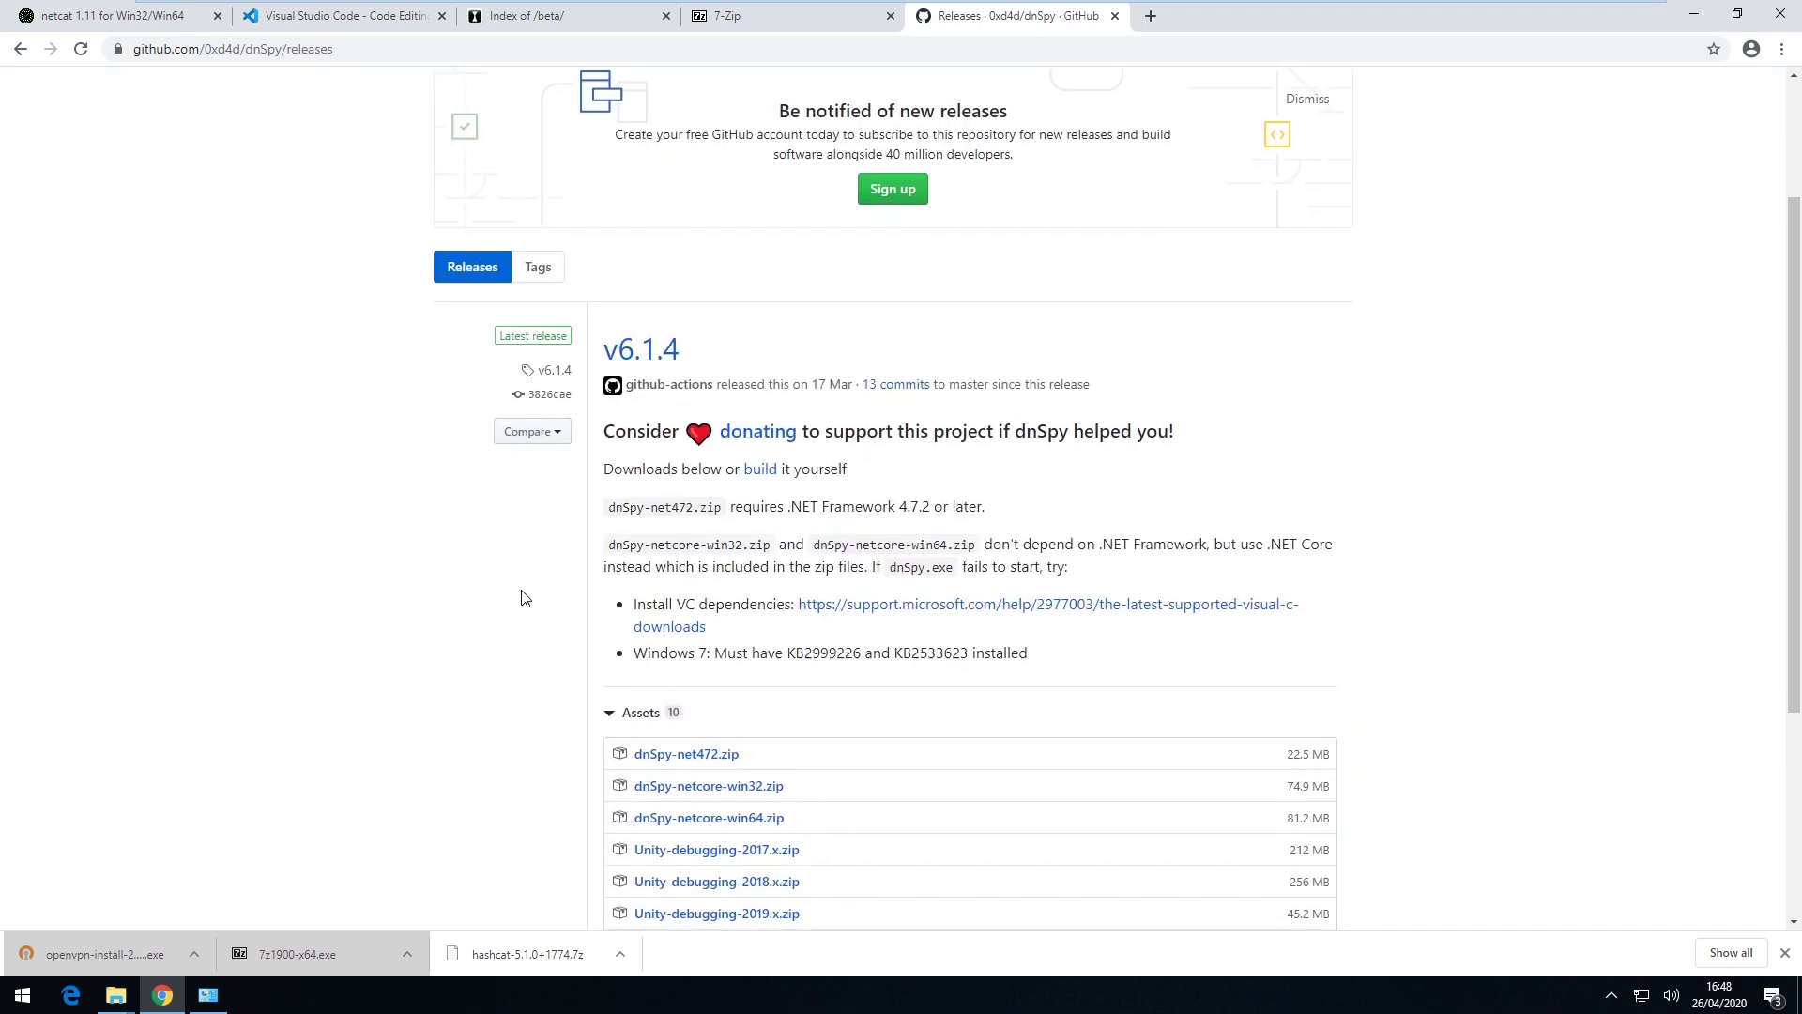
pyautogui.scroll(-2, 524, 598)
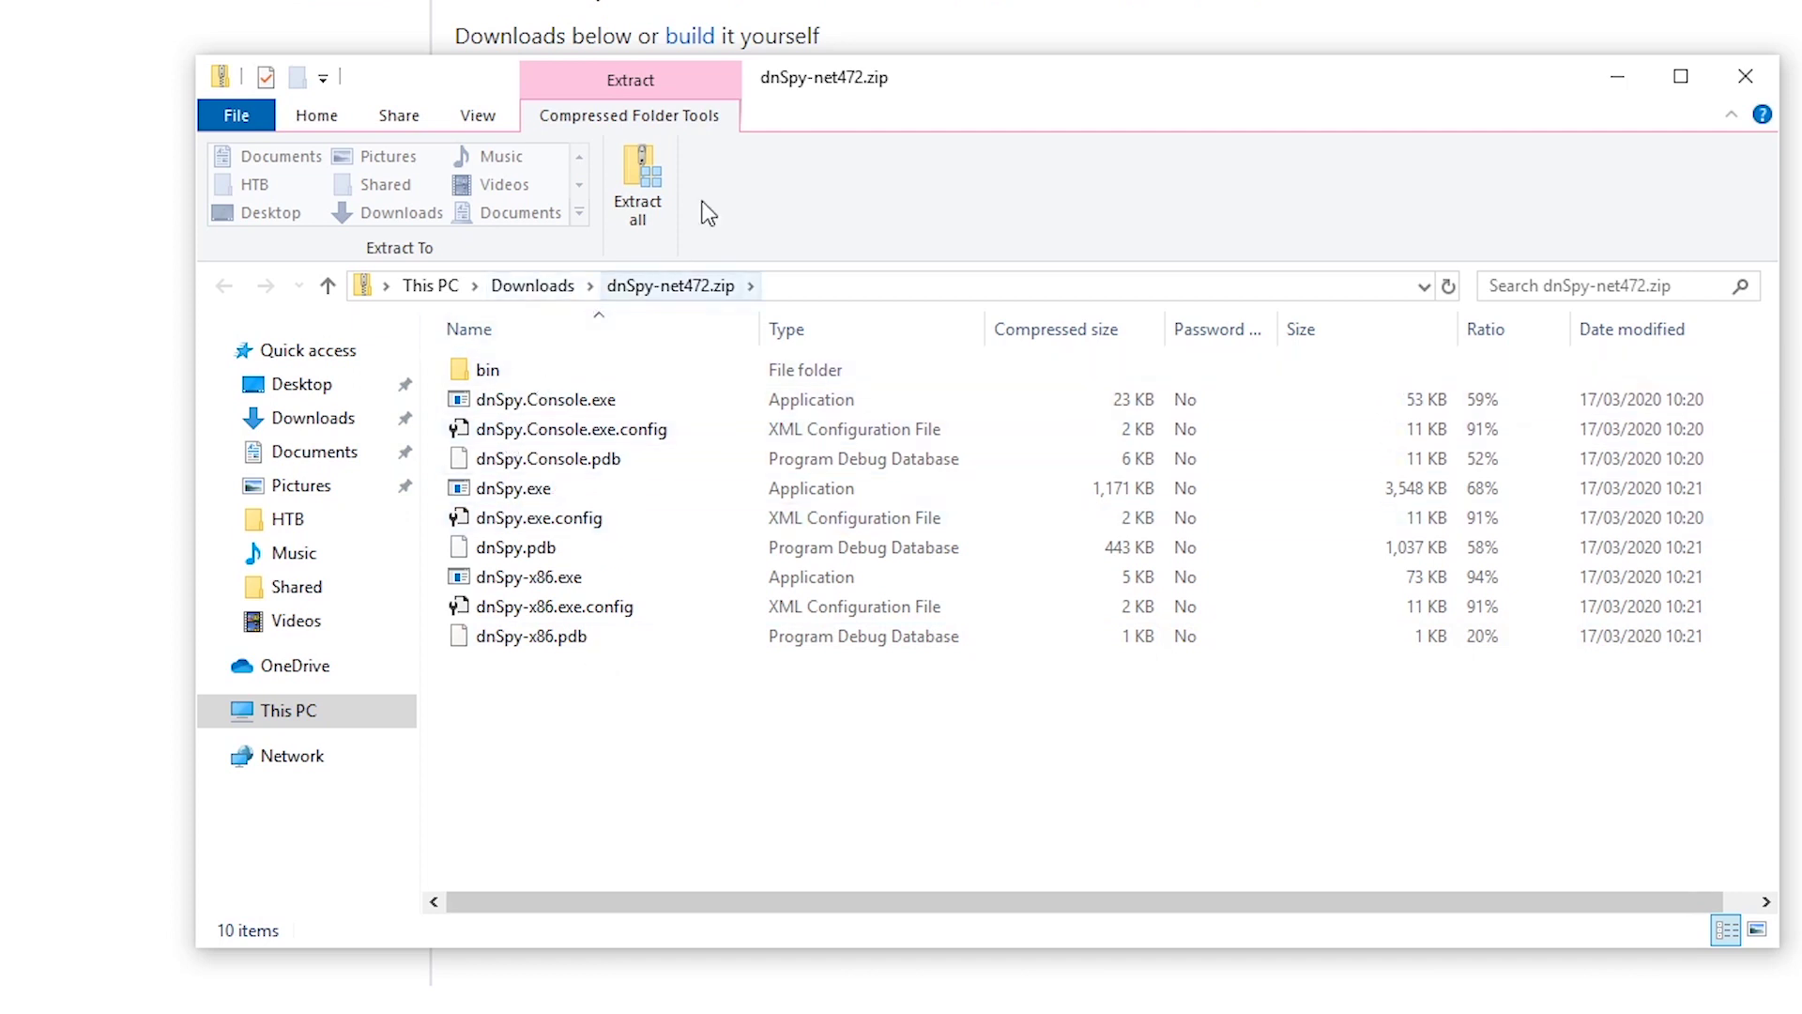
pyautogui.click(638, 193)
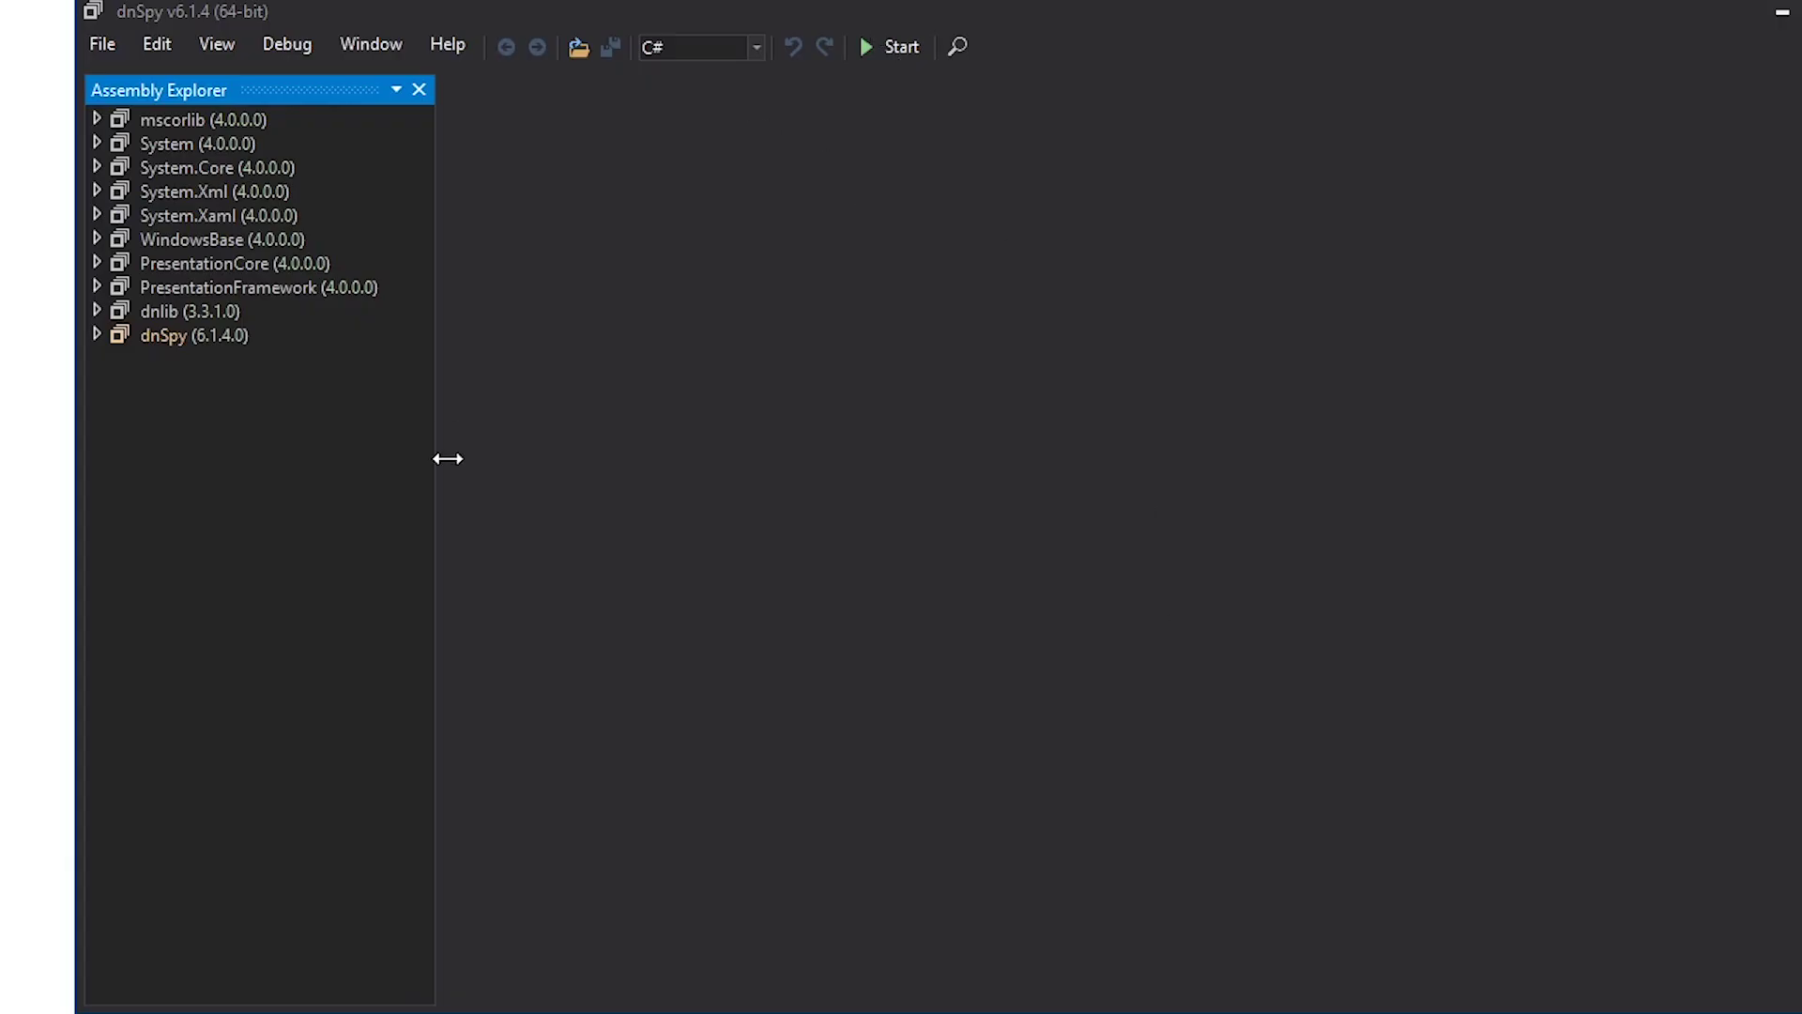
# Open VbRevUi.exe from C:\HTB in dnSpy and expand its assembly and module in the Assembly Explorer.
pyautogui.click(103, 44)
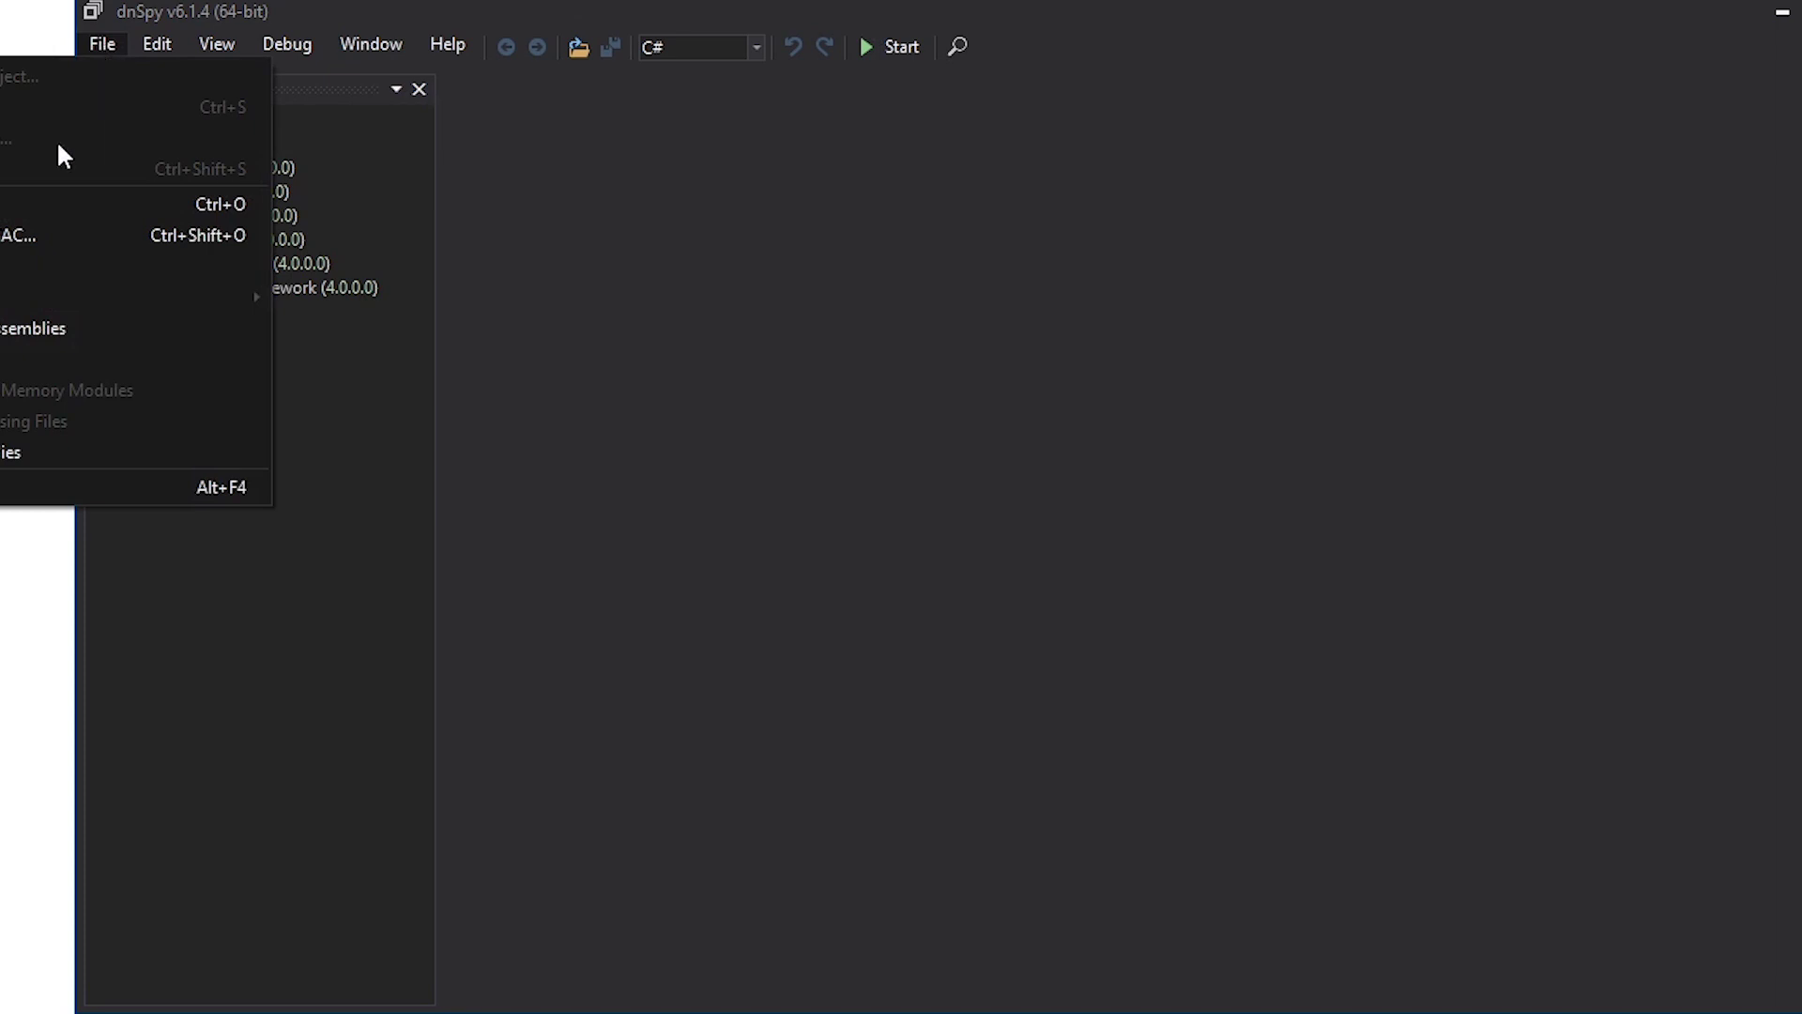
pyautogui.click(54, 204)
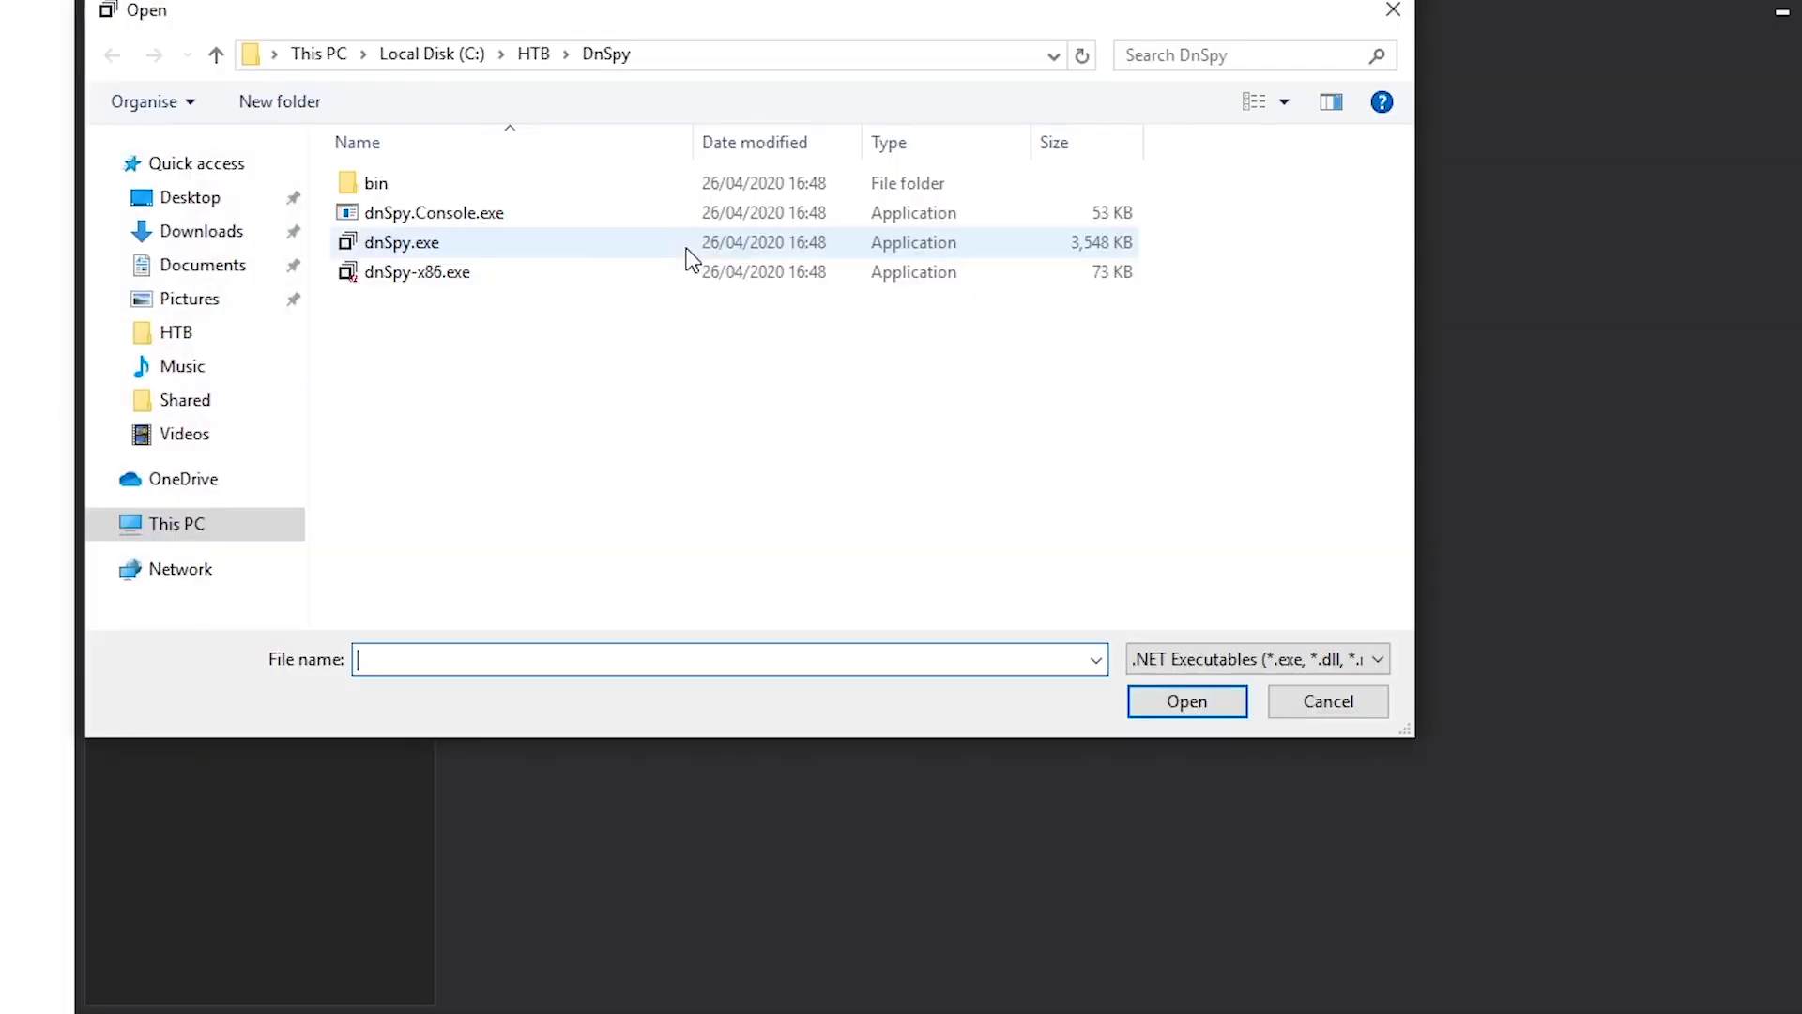
pyautogui.click(535, 53)
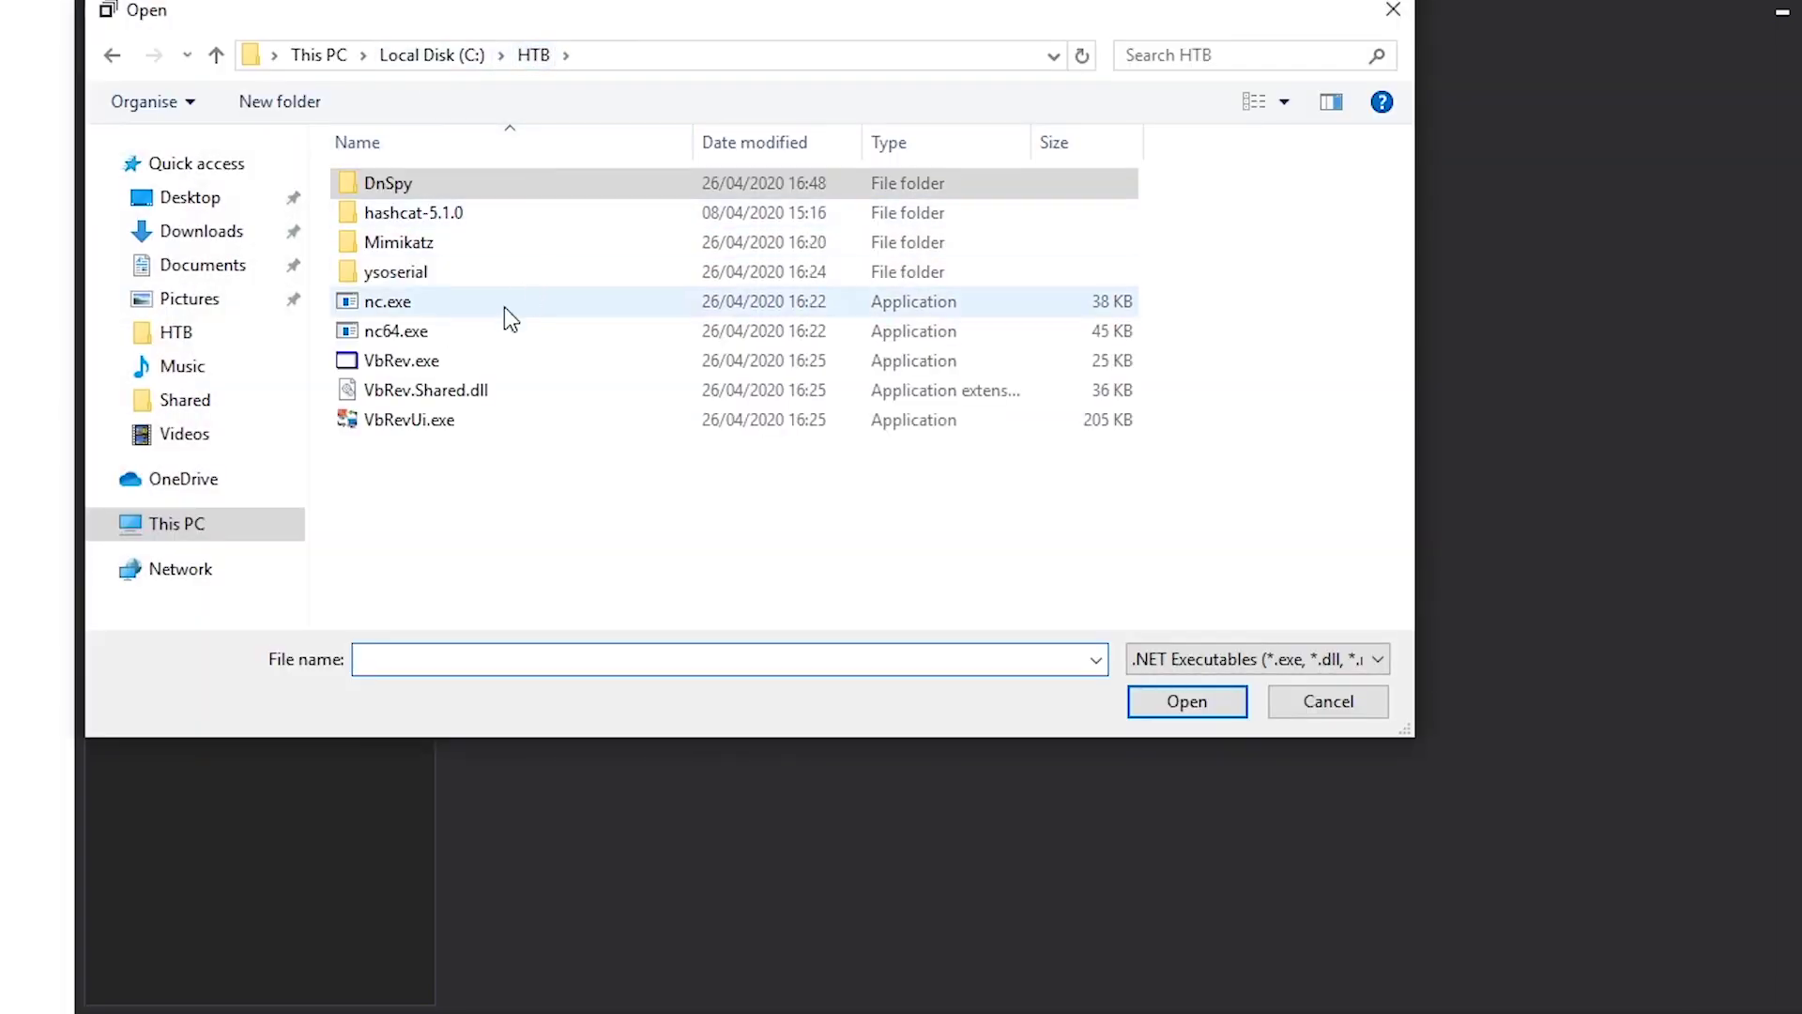
pyautogui.doubleClick(418, 420)
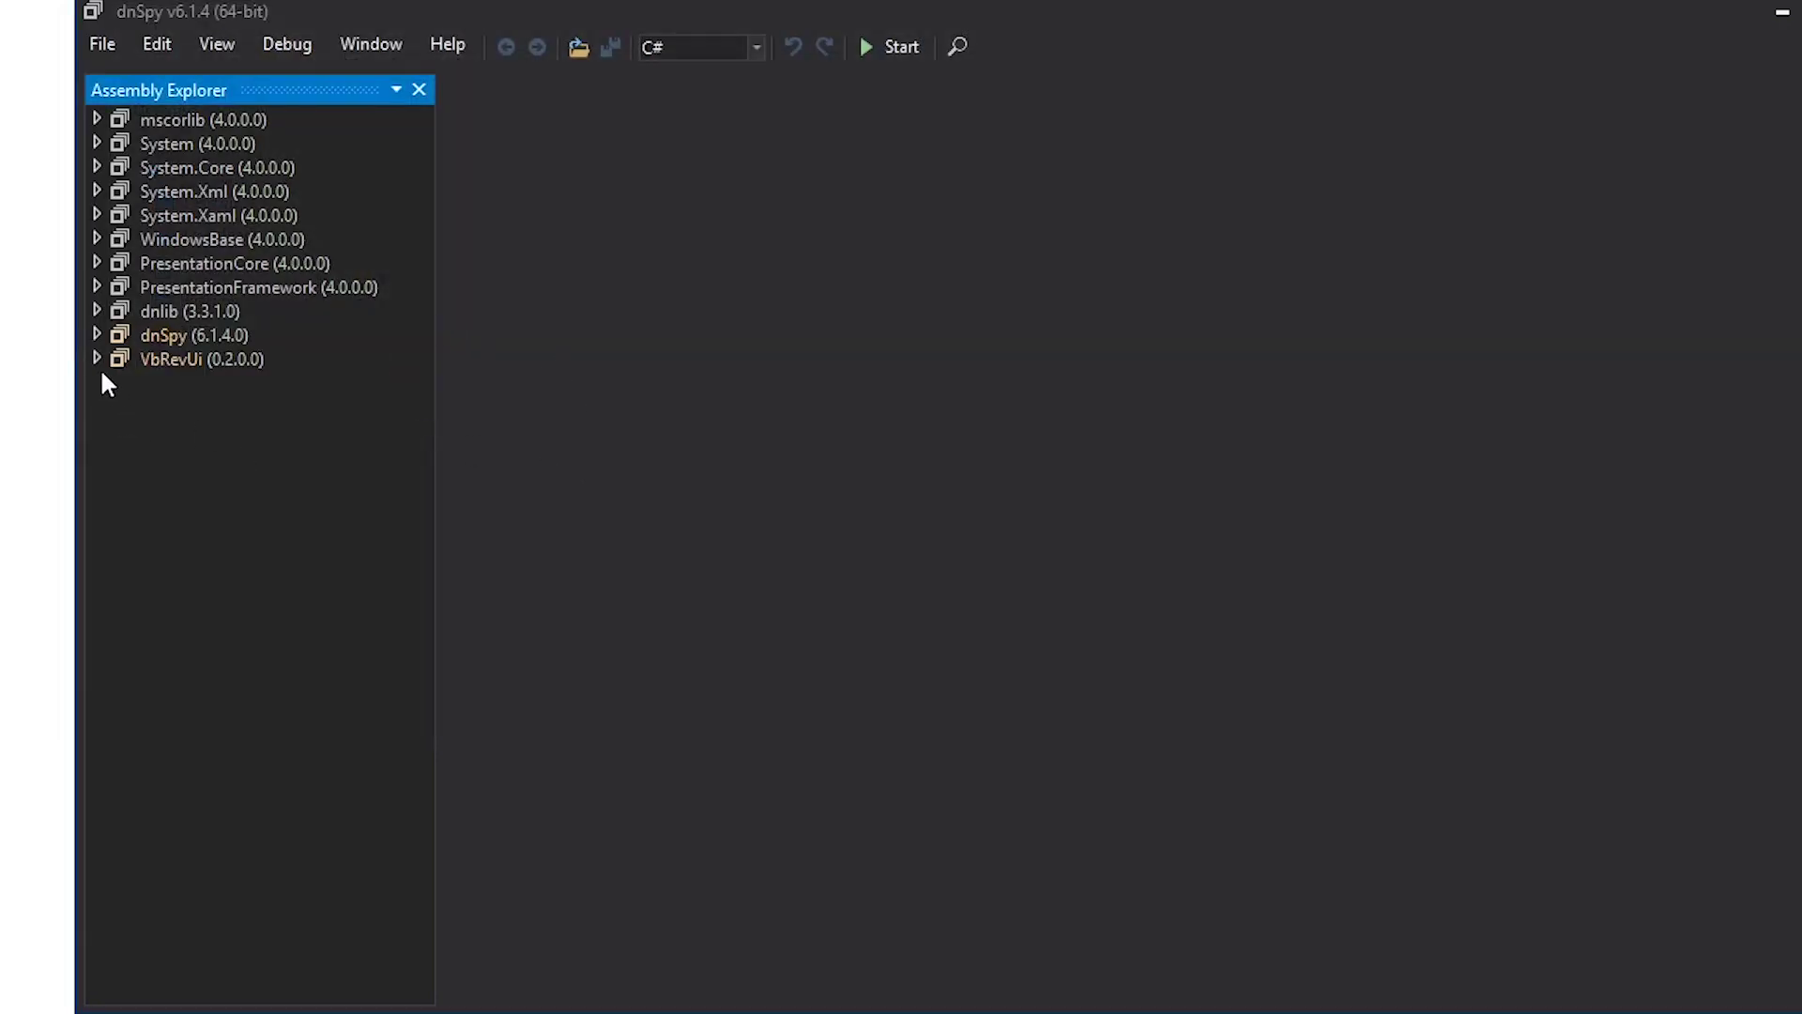
pyautogui.click(96, 361)
pyautogui.click(123, 383)
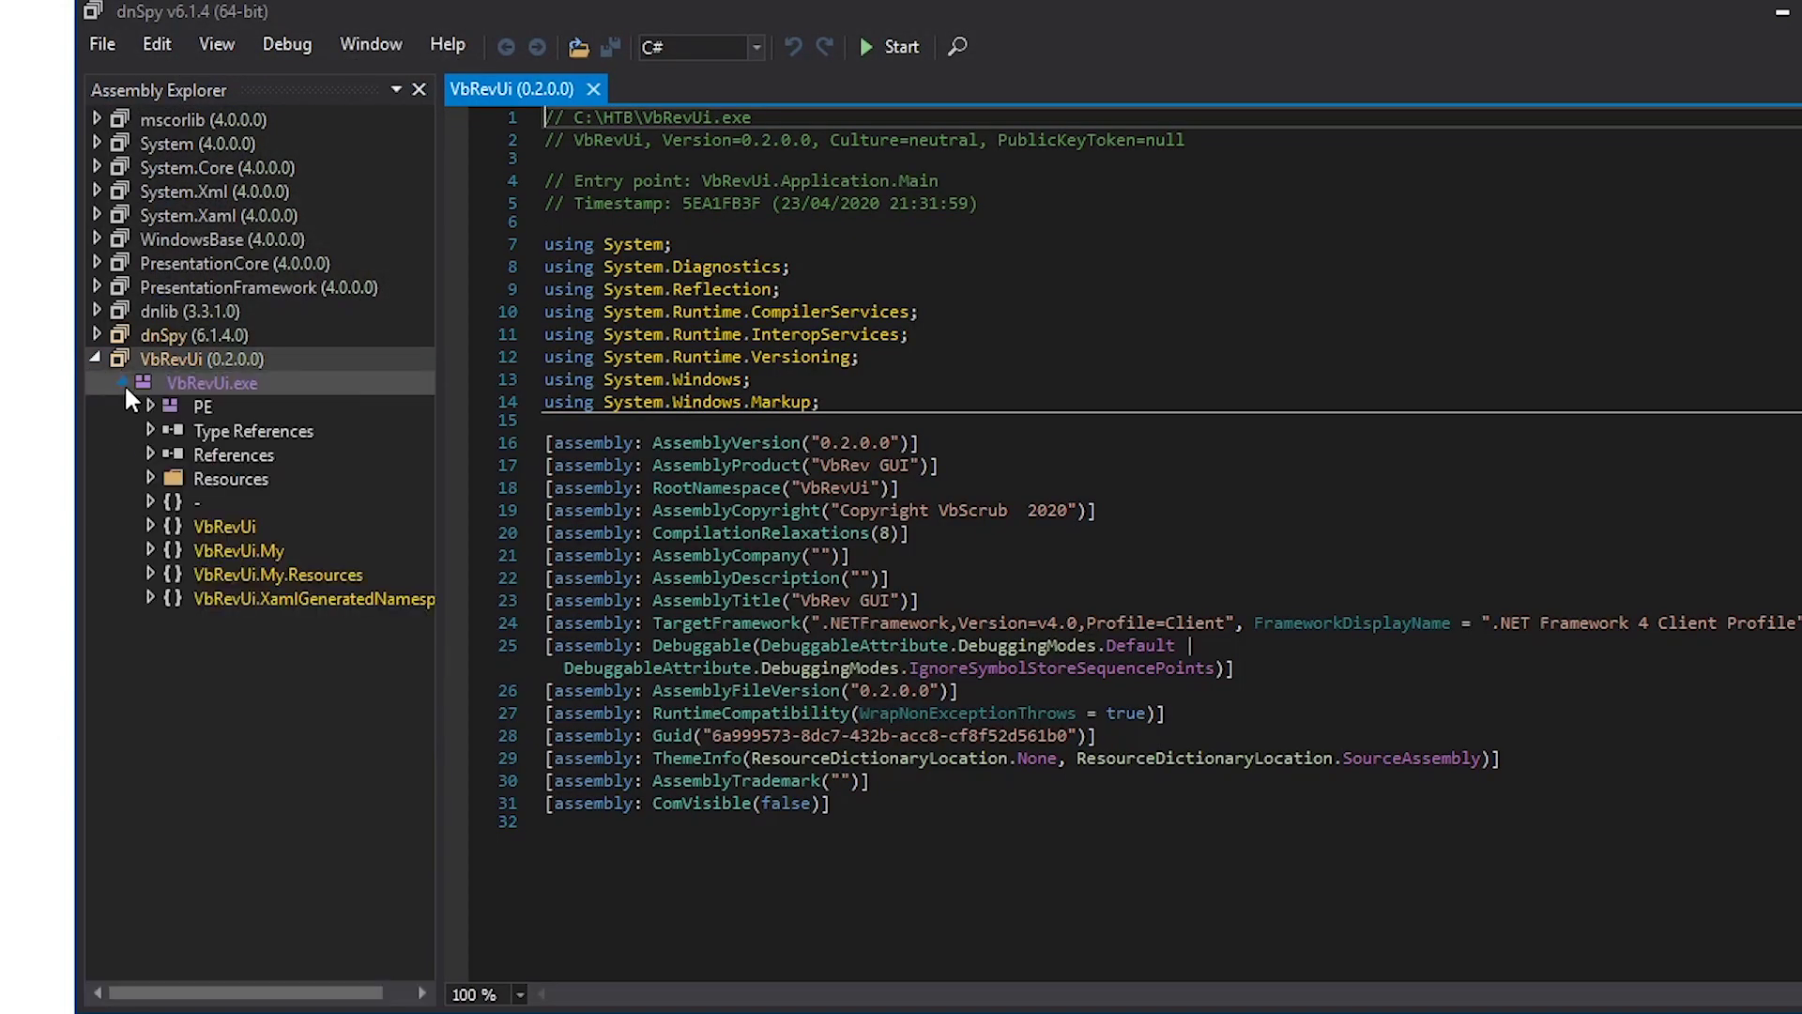
# Expand the VbRevUi namespace, widen the Assembly Explorer and open the CmdLineClient class to decompile it.
pyautogui.click(151, 526)
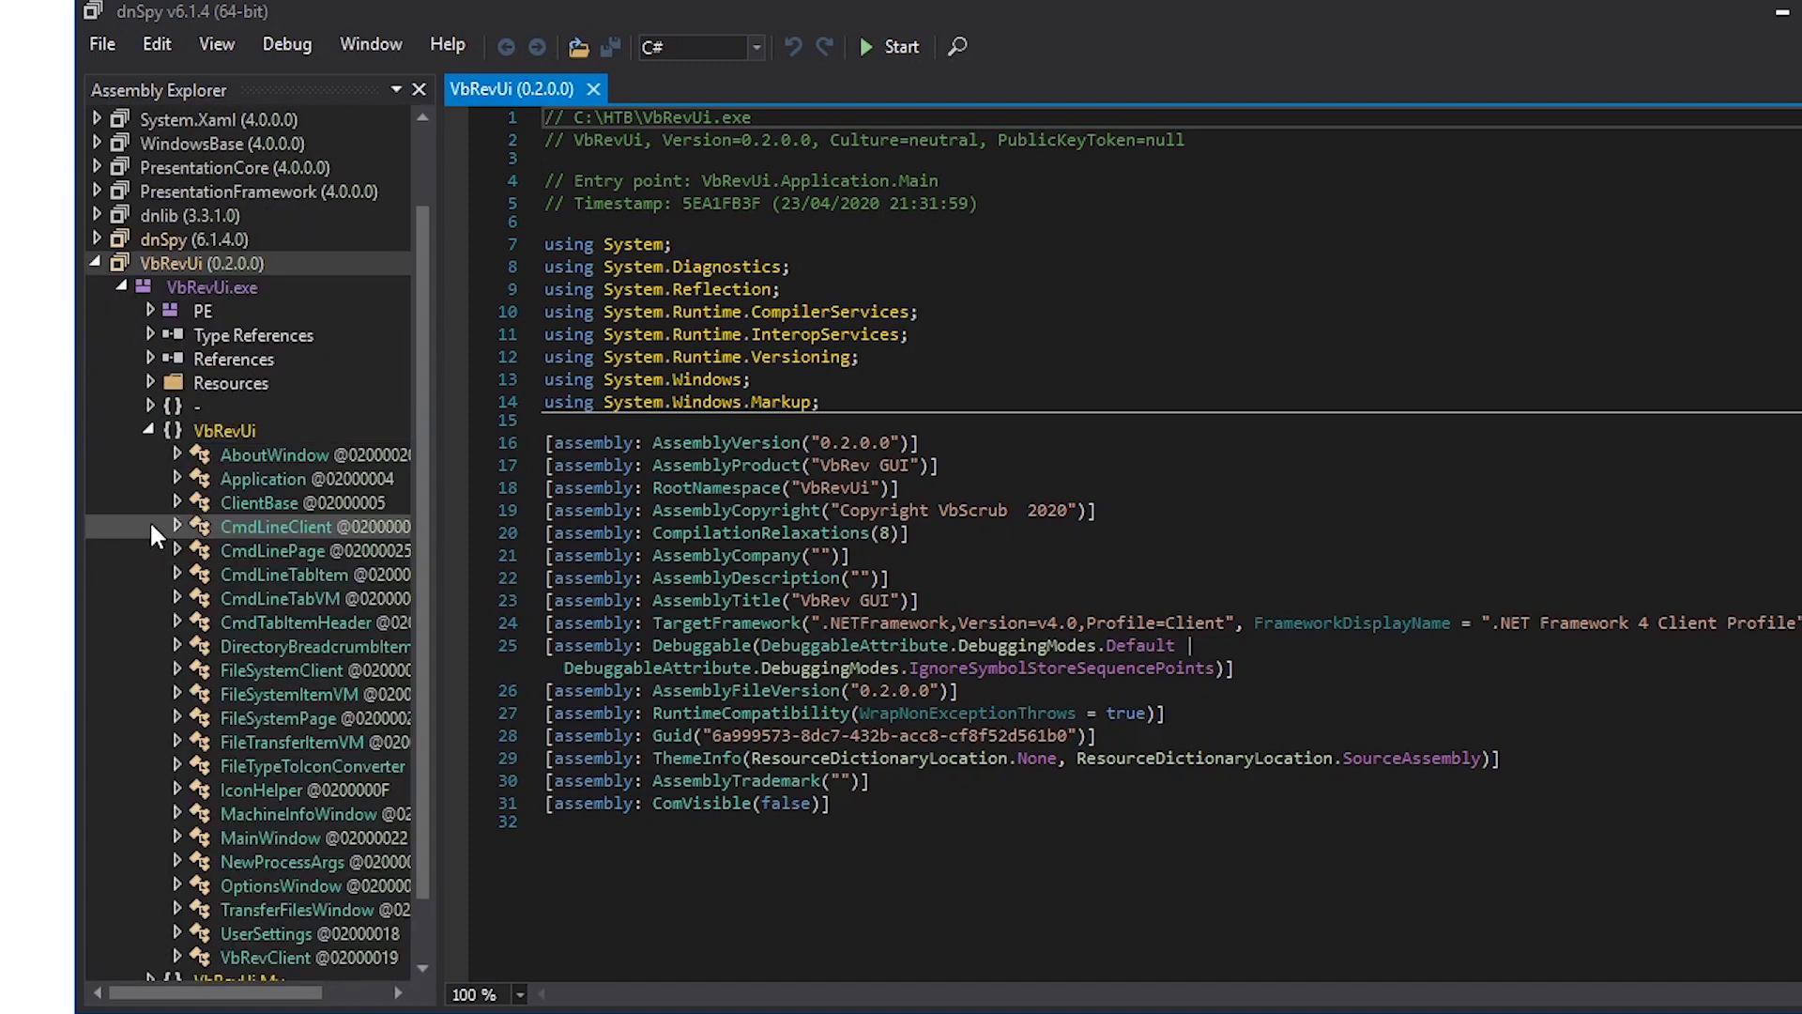
pyautogui.moveTo(587, 419); pyautogui.dragTo(766, 418)
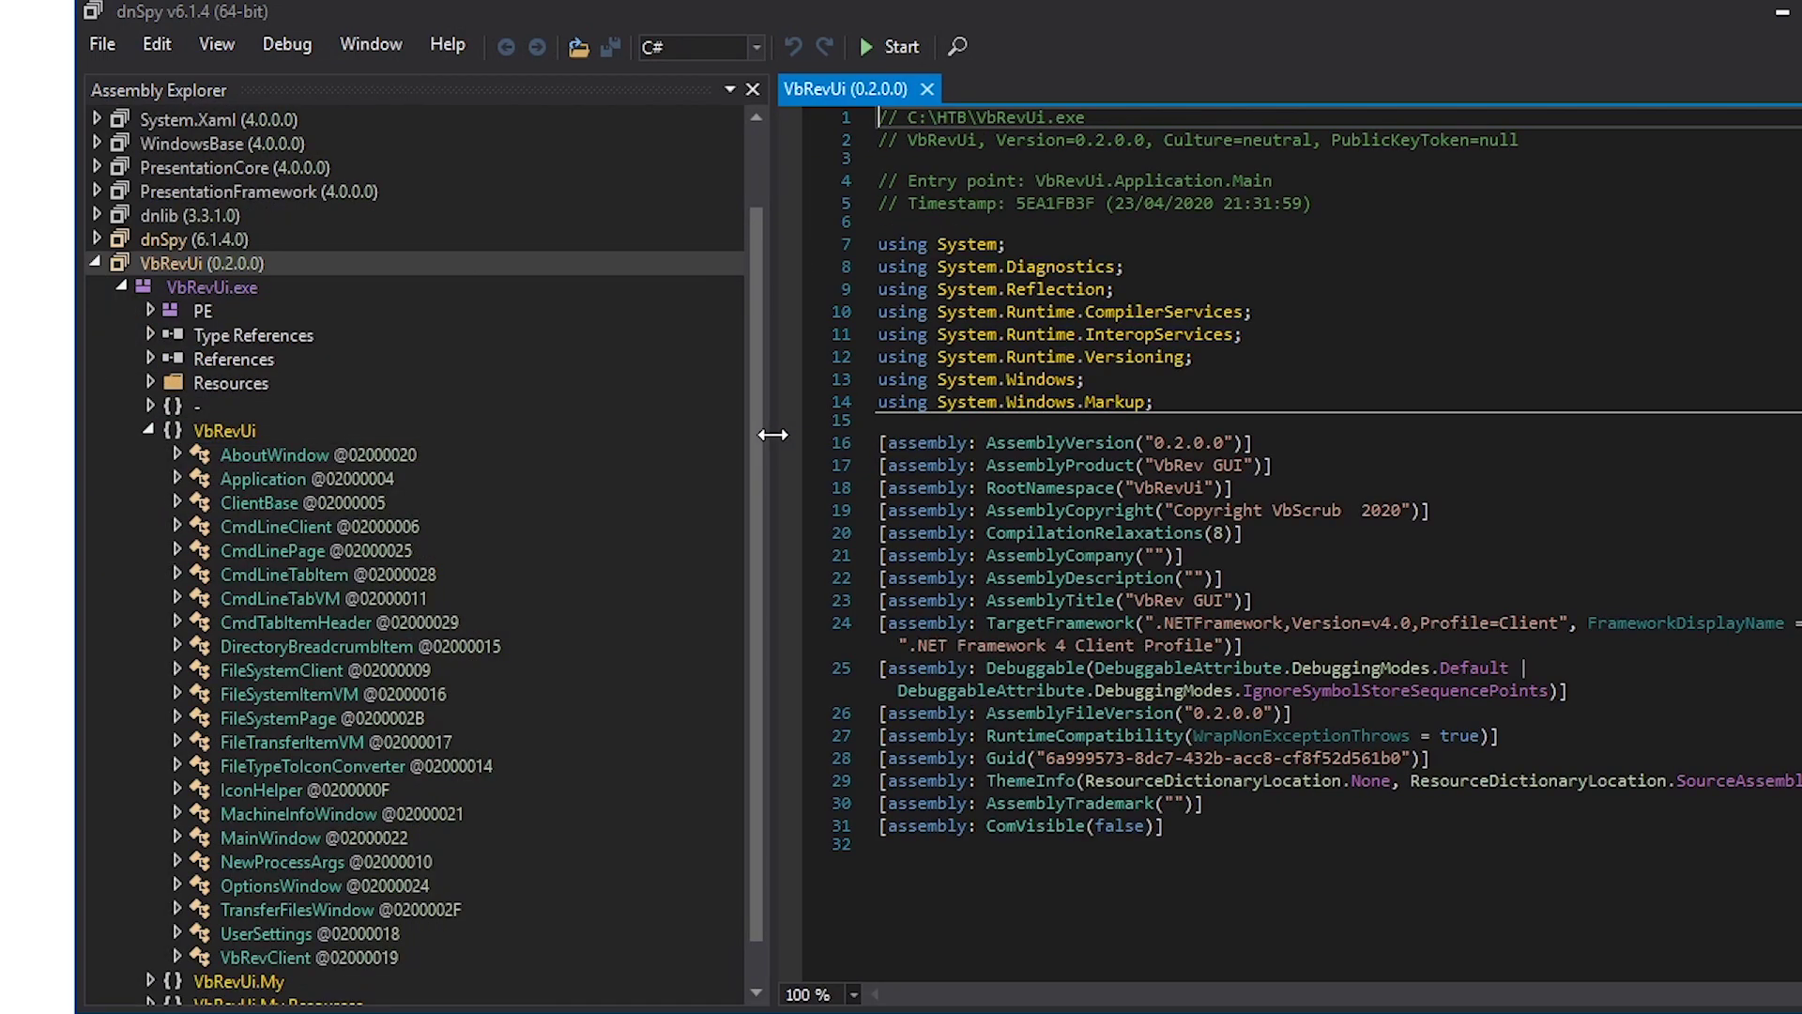
pyautogui.doubleClick(205, 528)
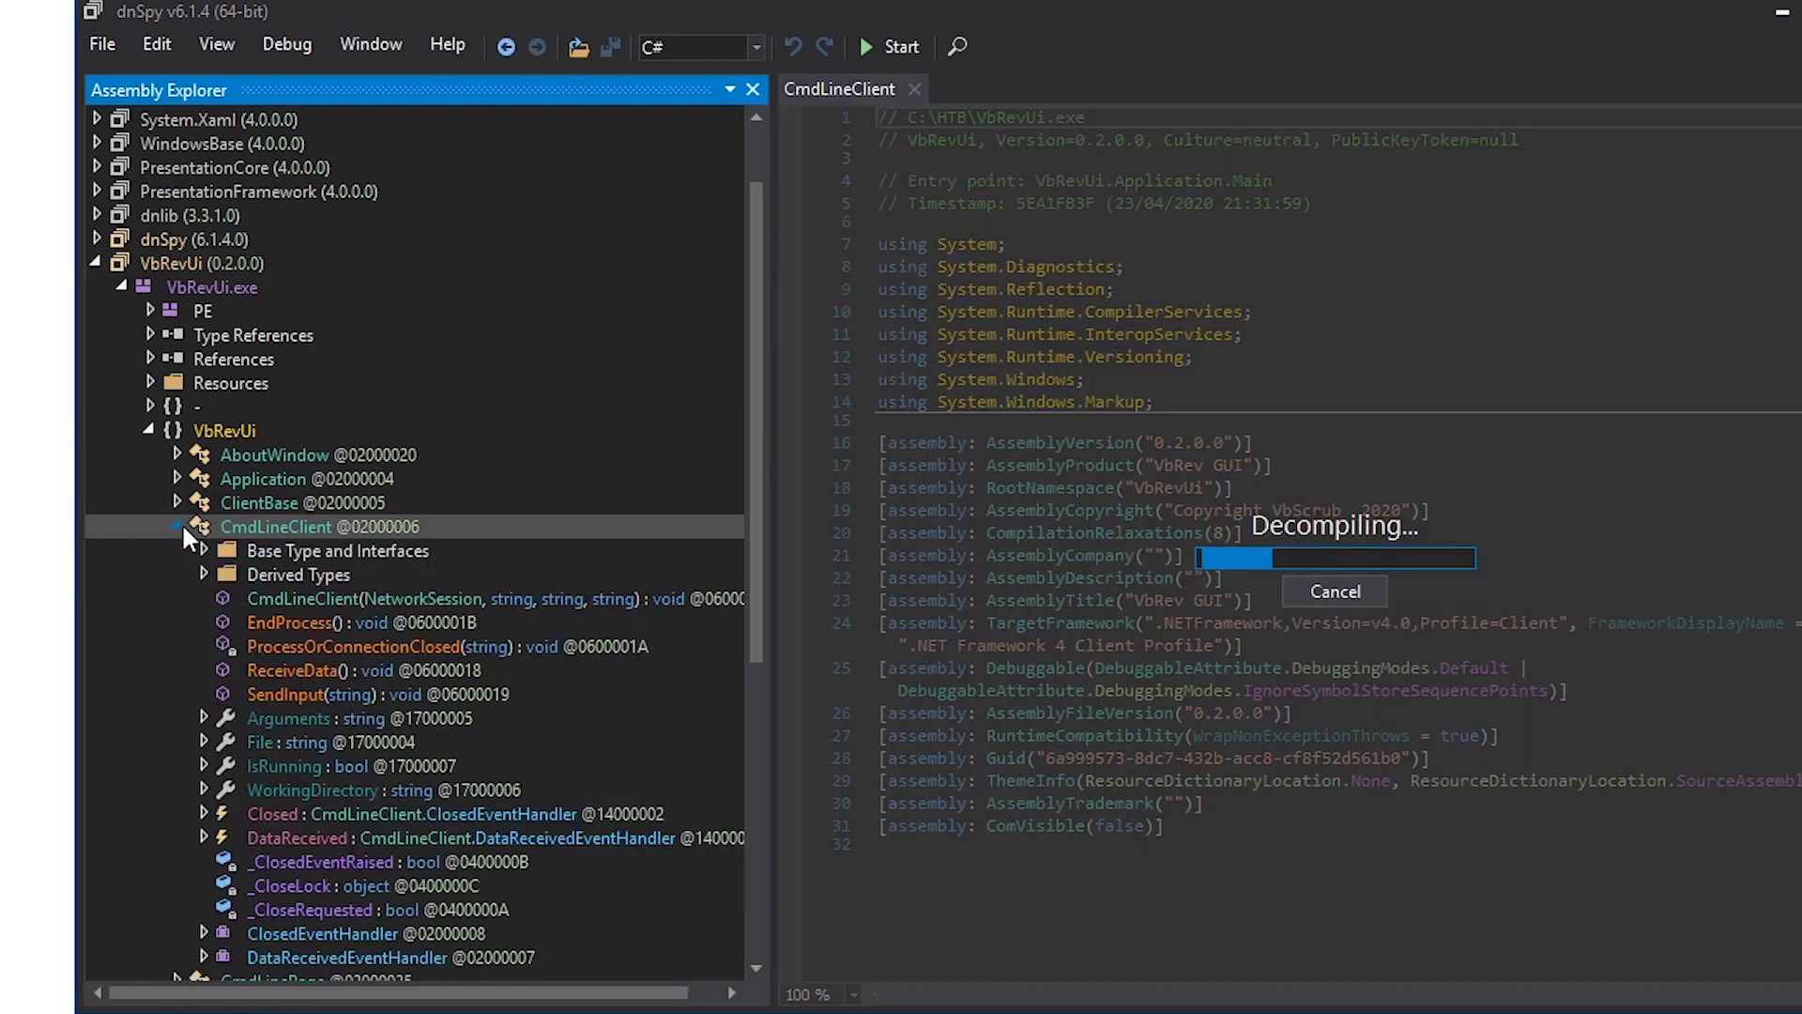
pyautogui.click(178, 526)
pyautogui.click(178, 525)
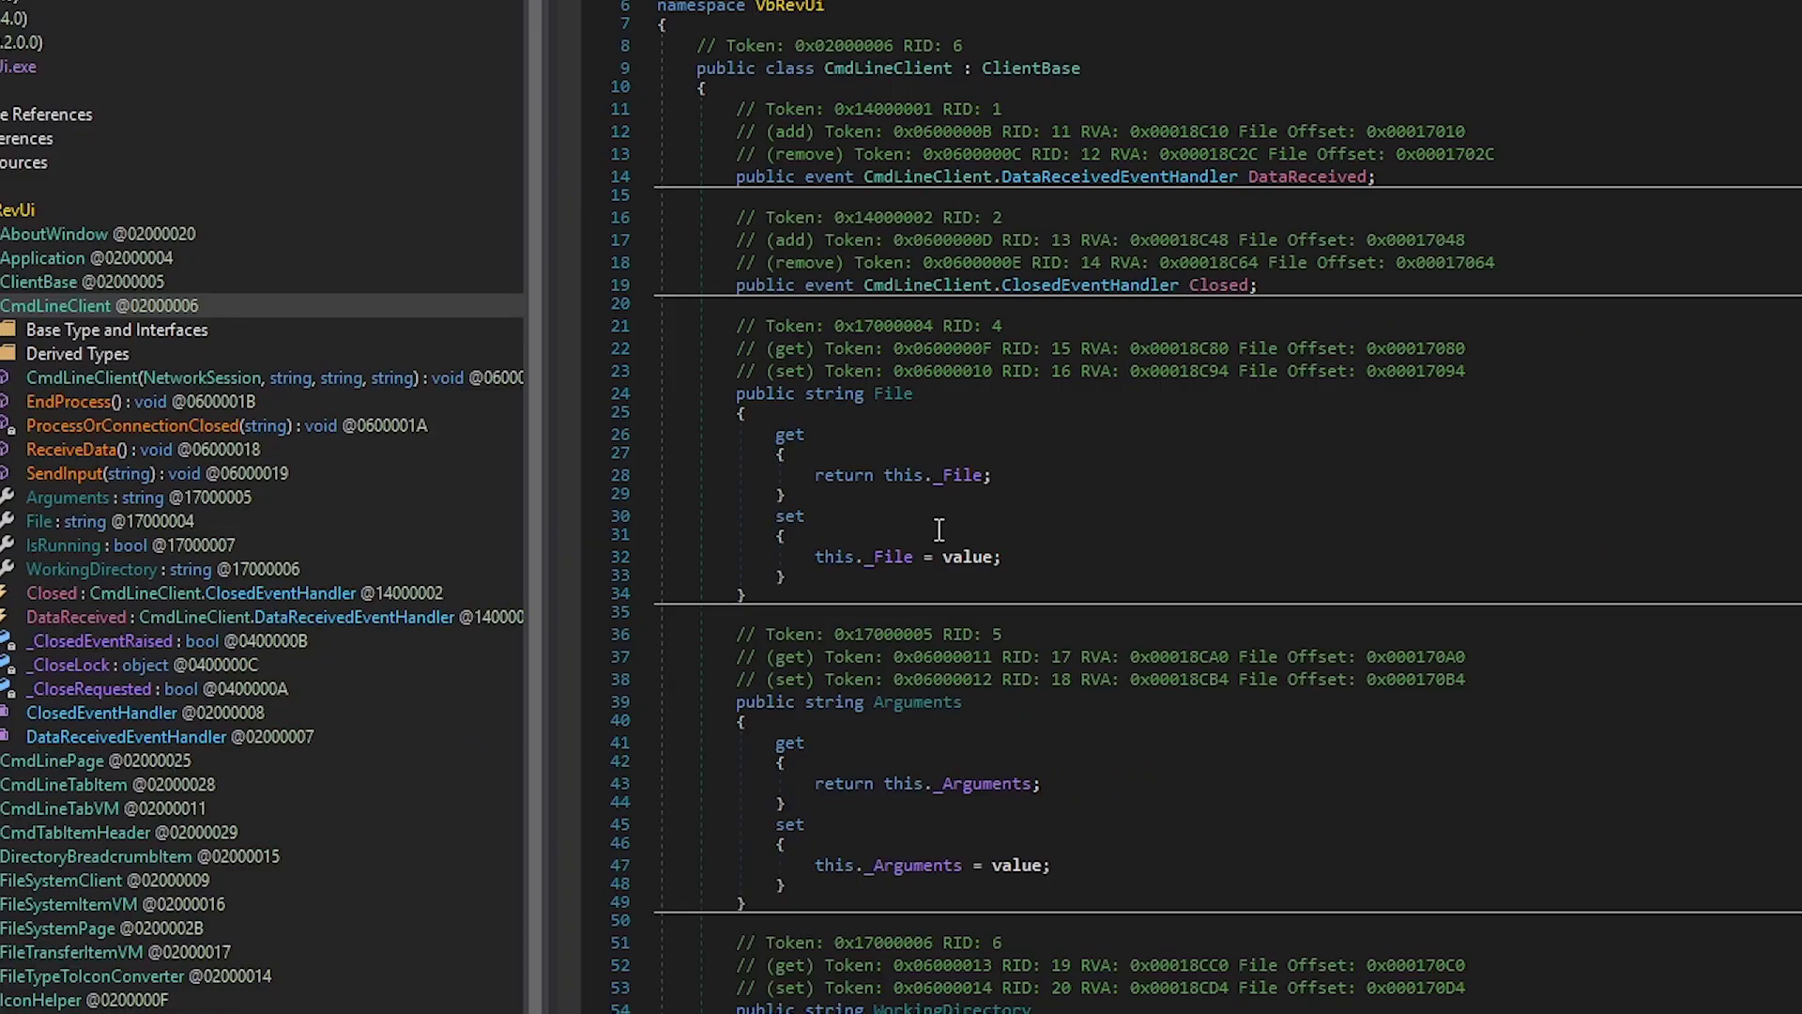
# Read through the decompiled CmdLineClient code in C# and in Visual Basic, down to the ReceiveData method.
pyautogui.scroll(-6, 938, 530)
pyautogui.scroll(-17, 886, 434)
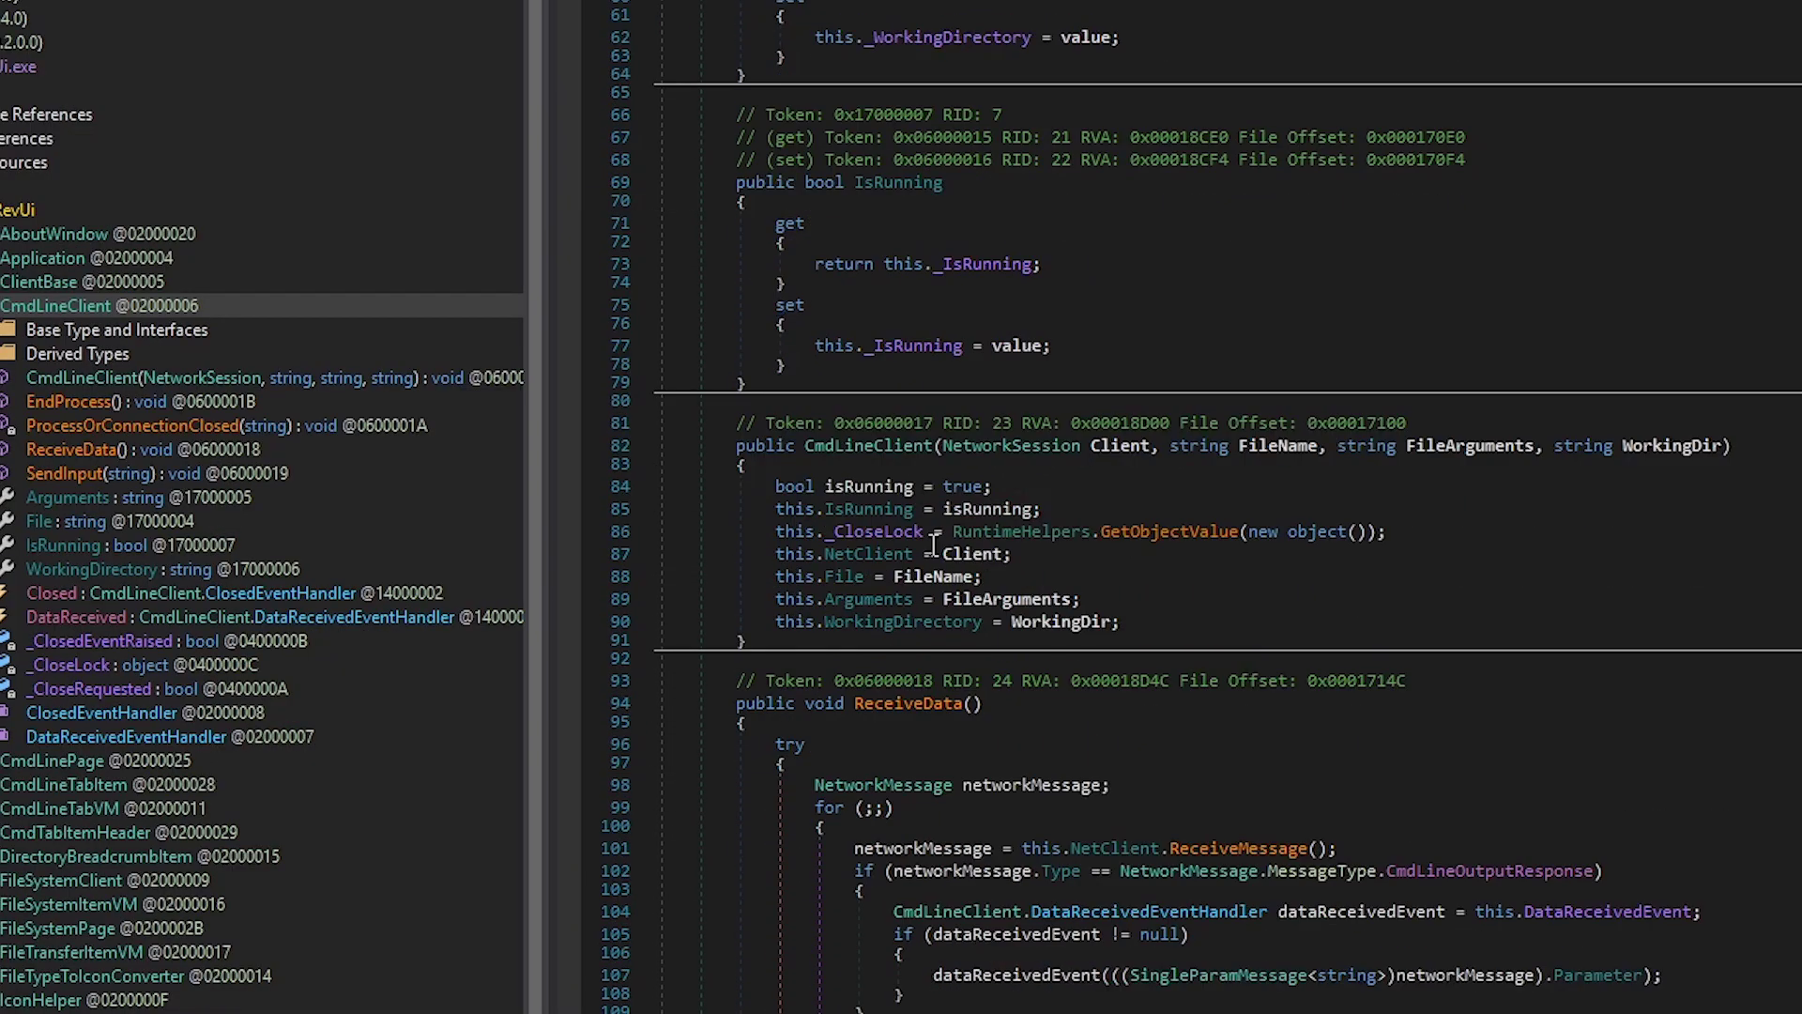
pyautogui.scroll(-1, 830, 441)
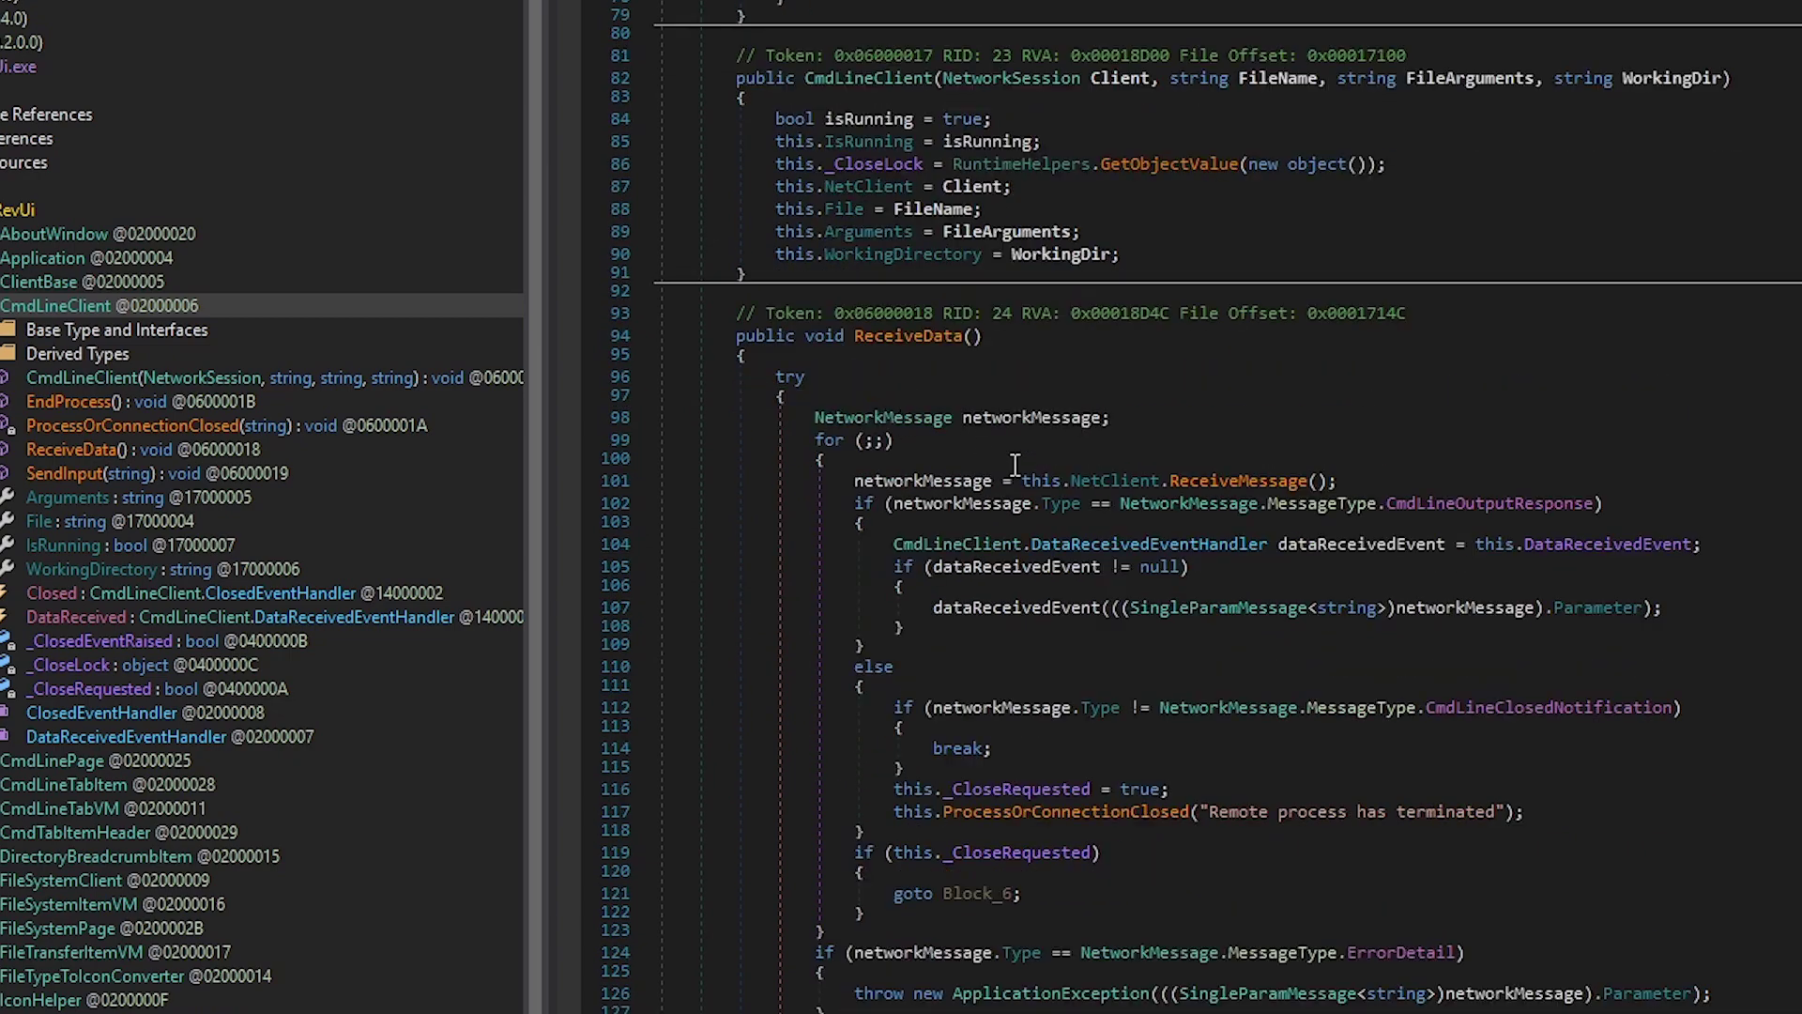
pyautogui.scroll(-3, 834, 333)
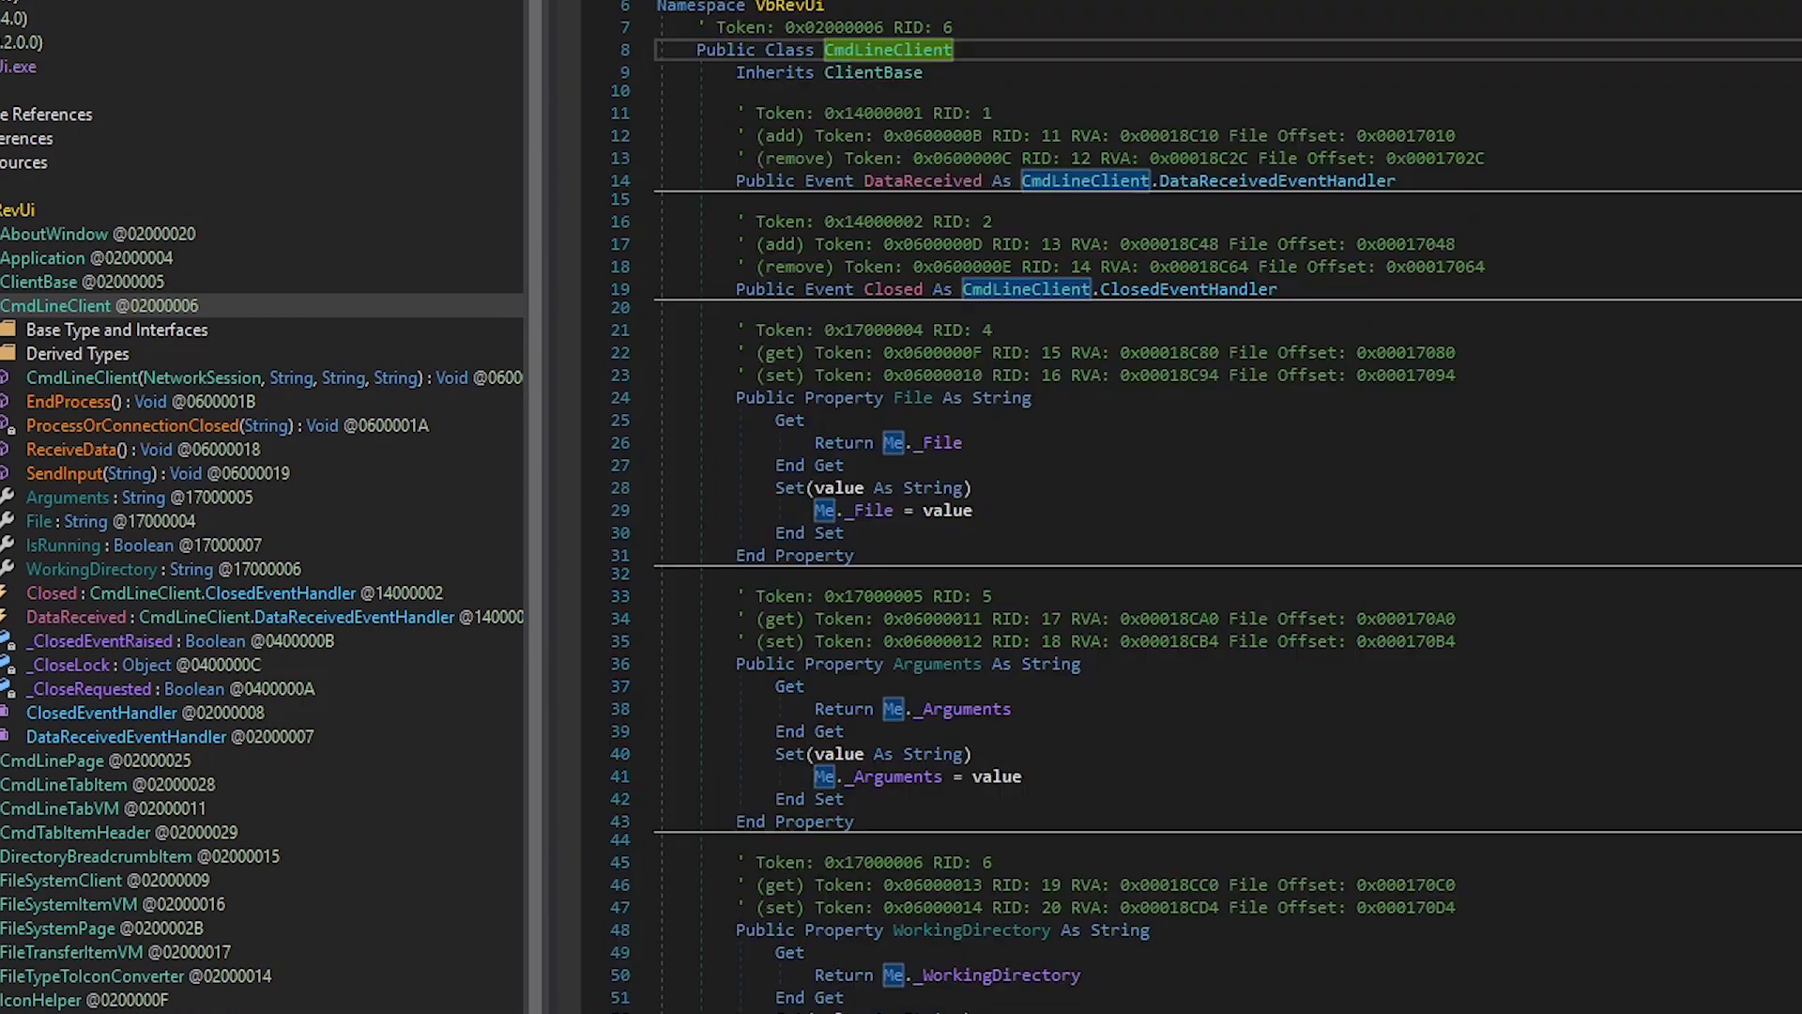
pyautogui.scroll(-6, 1211, 426)
pyautogui.scroll(-13, 1210, 425)
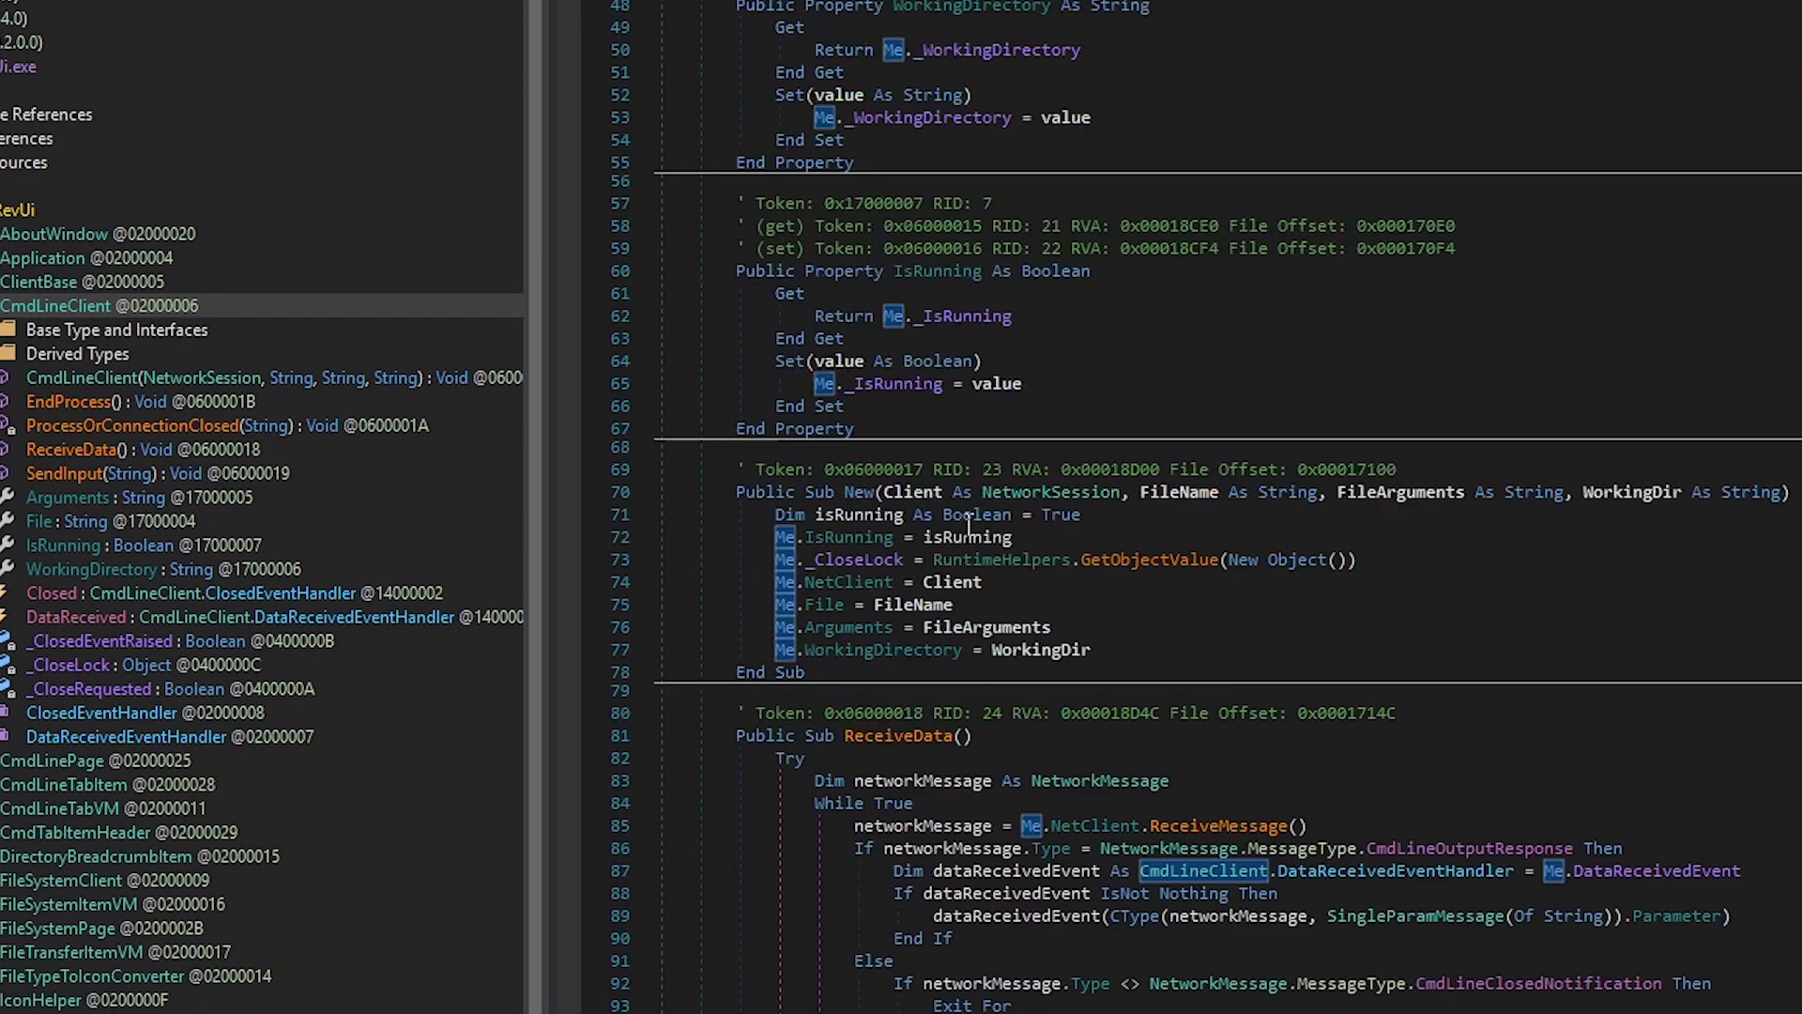
pyautogui.click(685, 705)
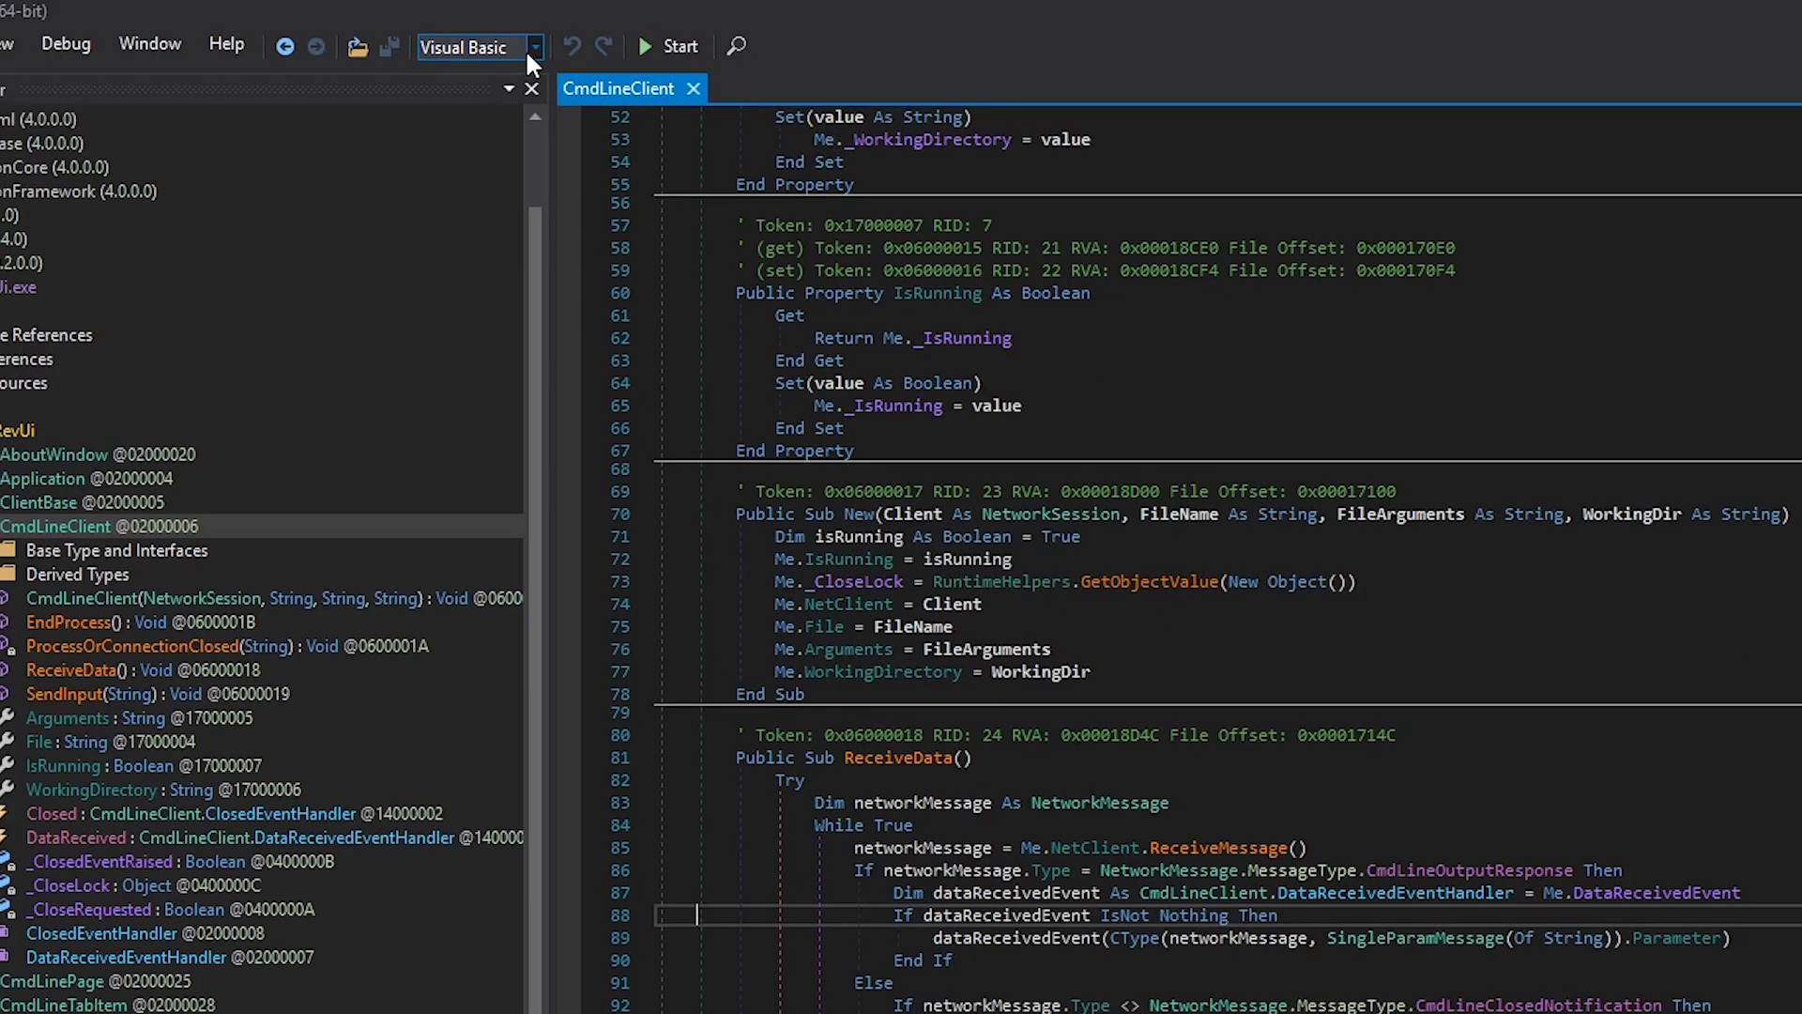
# Switch the decompilation language to IL and look through the ReceiveData and SendInput methods of CmdLineClient.
pyautogui.click(526, 48)
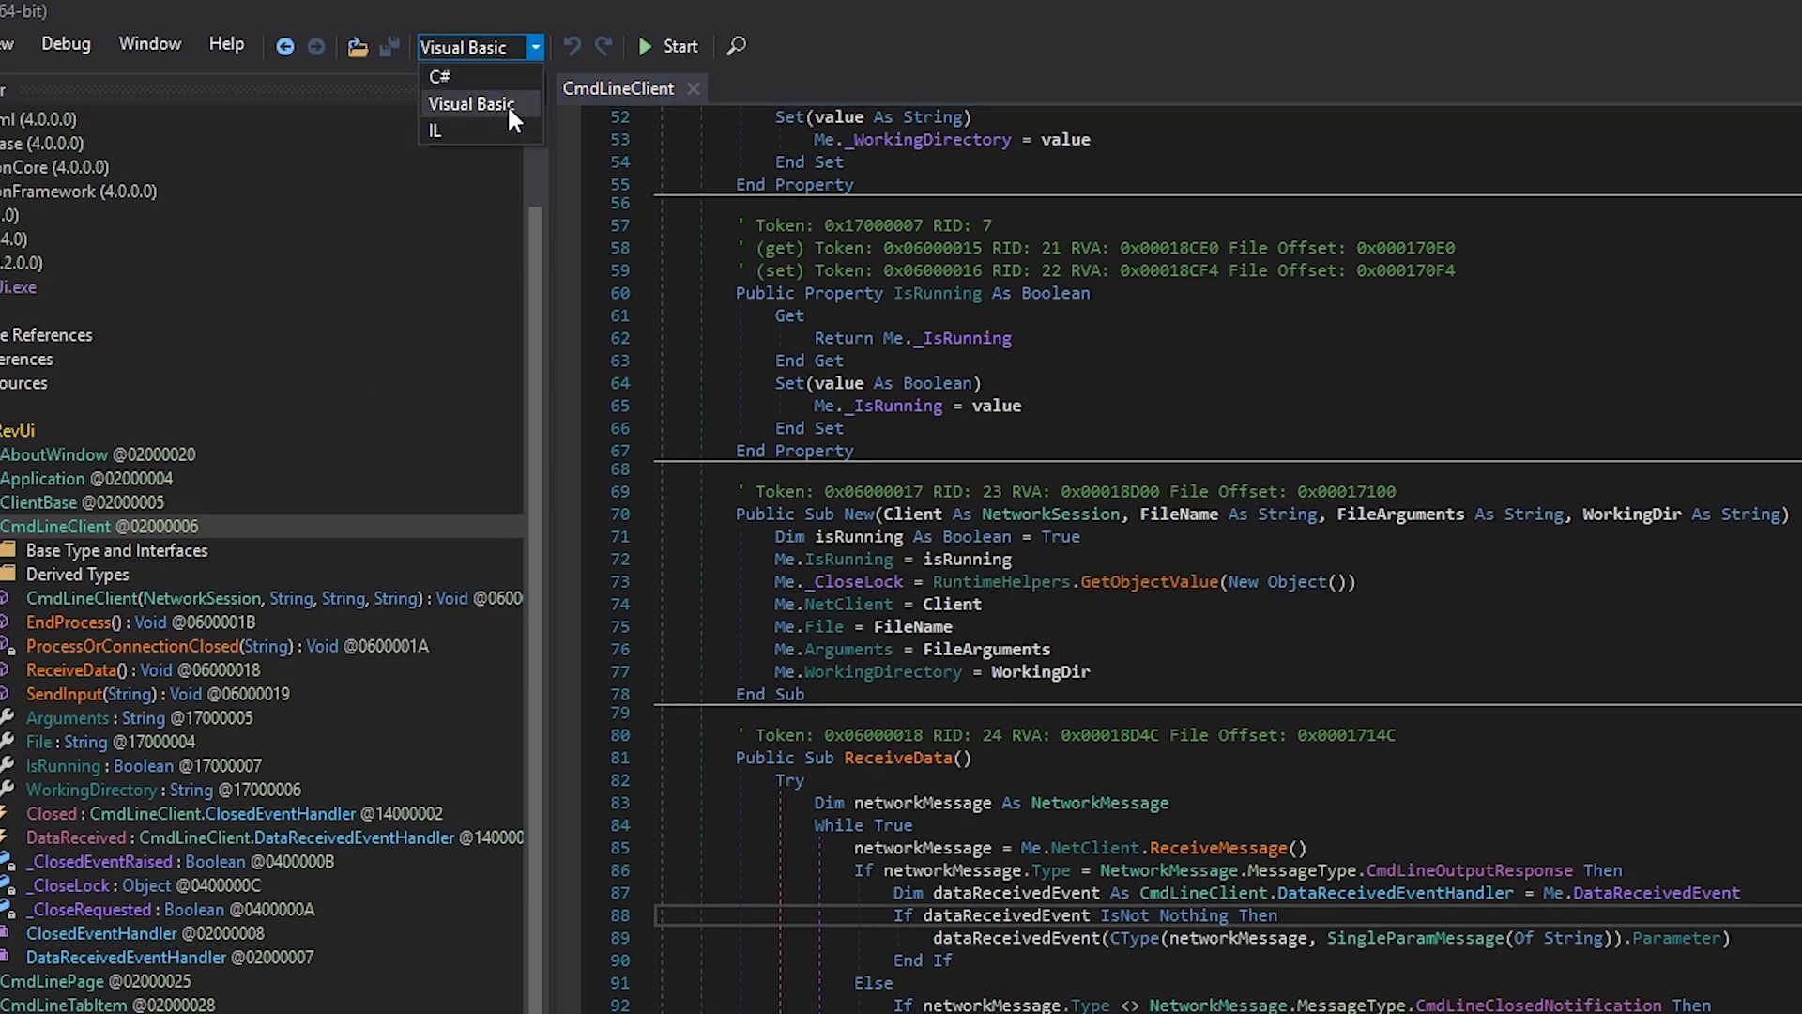
pyautogui.click(455, 130)
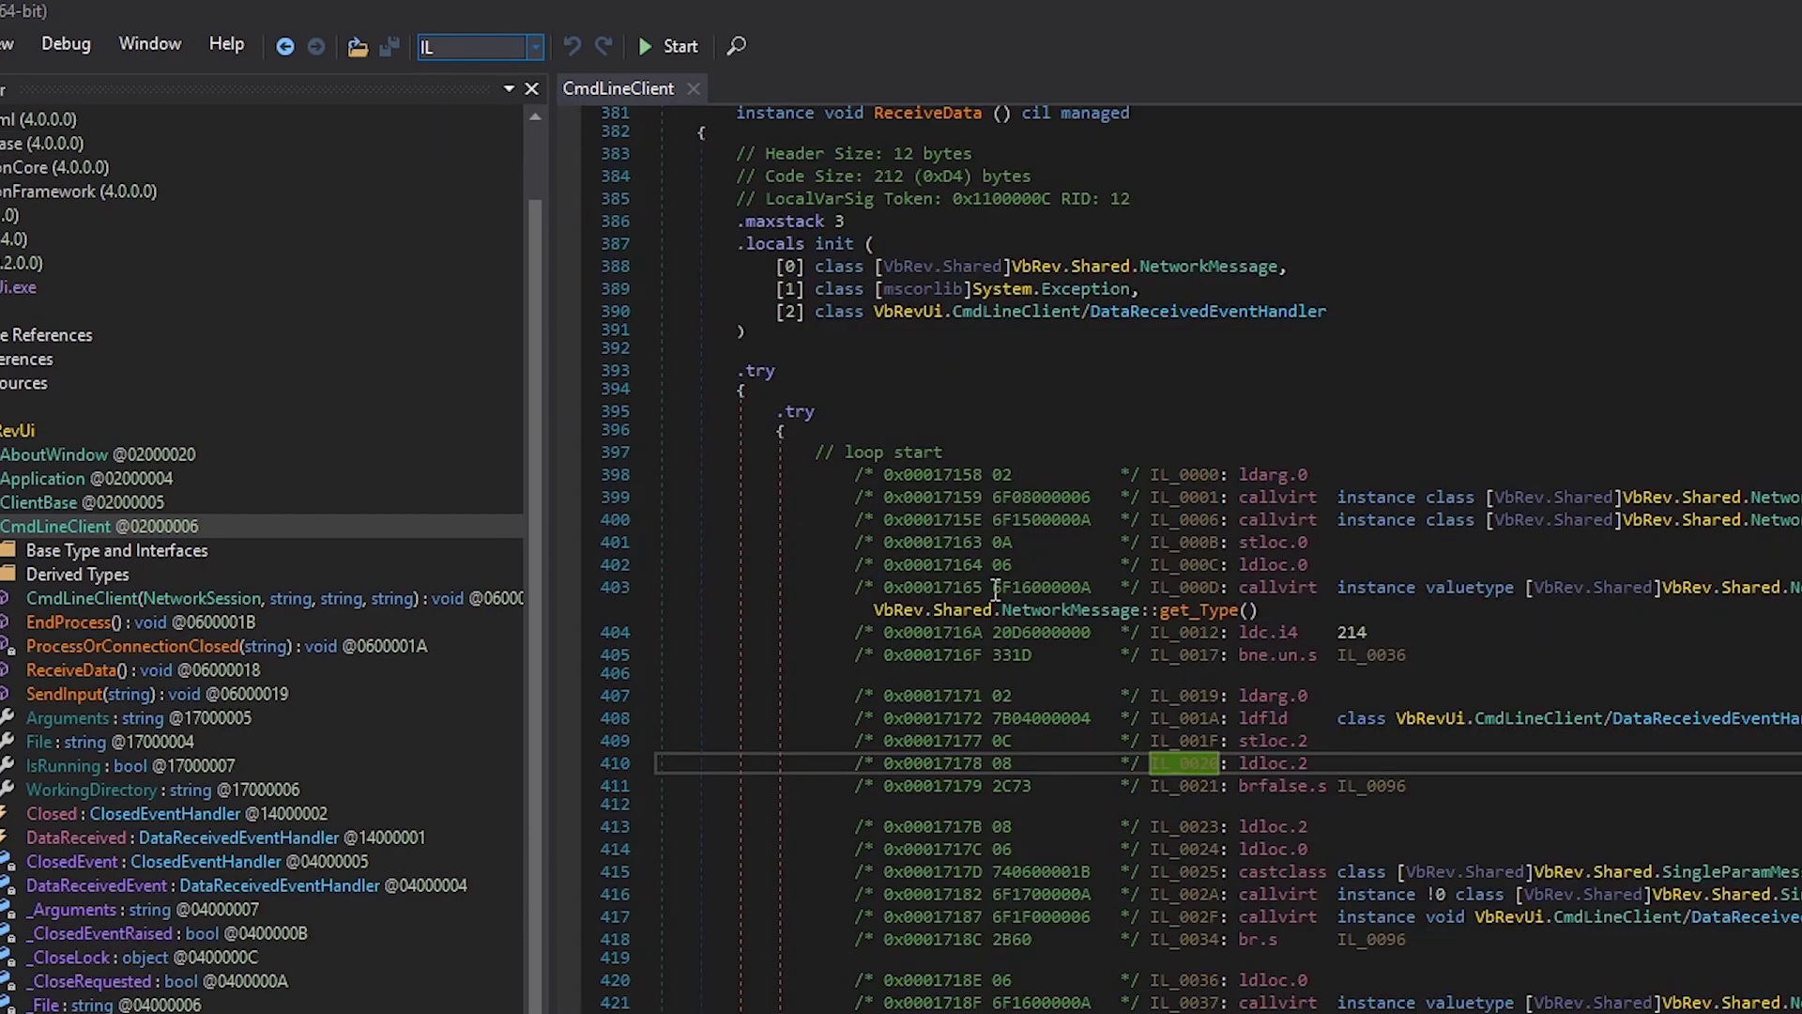
pyautogui.scroll(-20, 1171, 637)
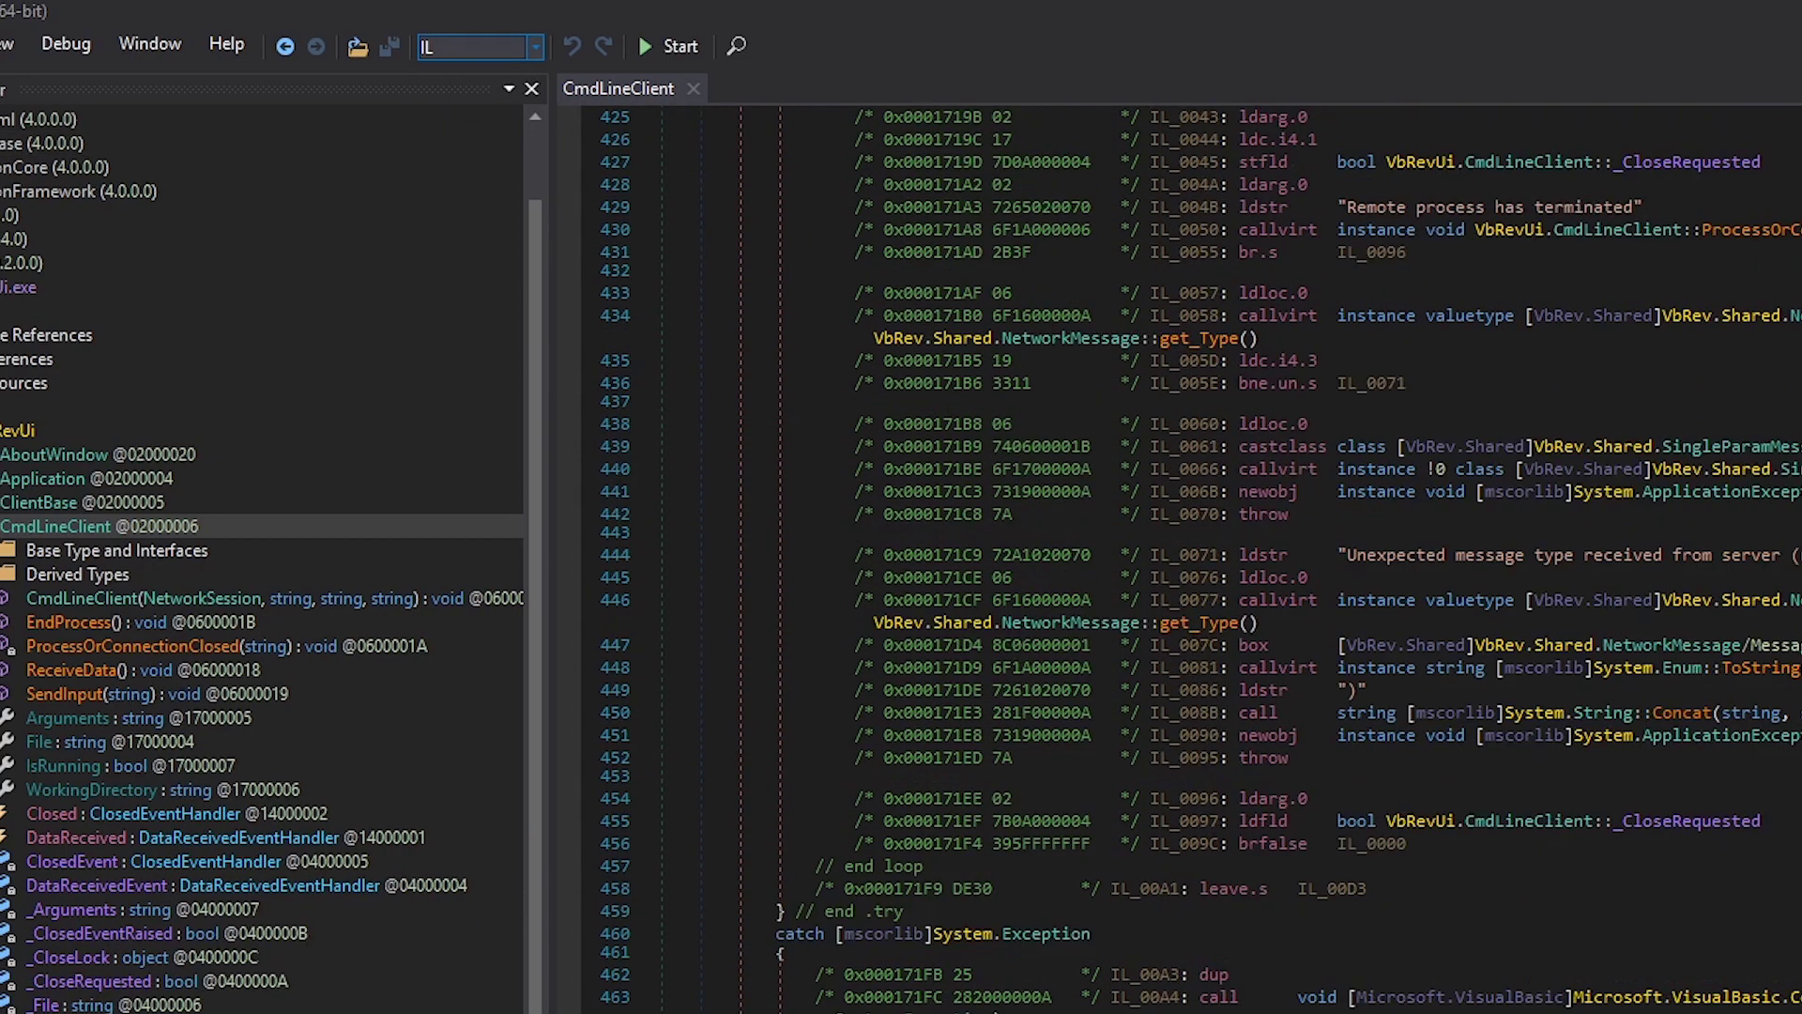
pyautogui.scroll(-9, 1195, 830)
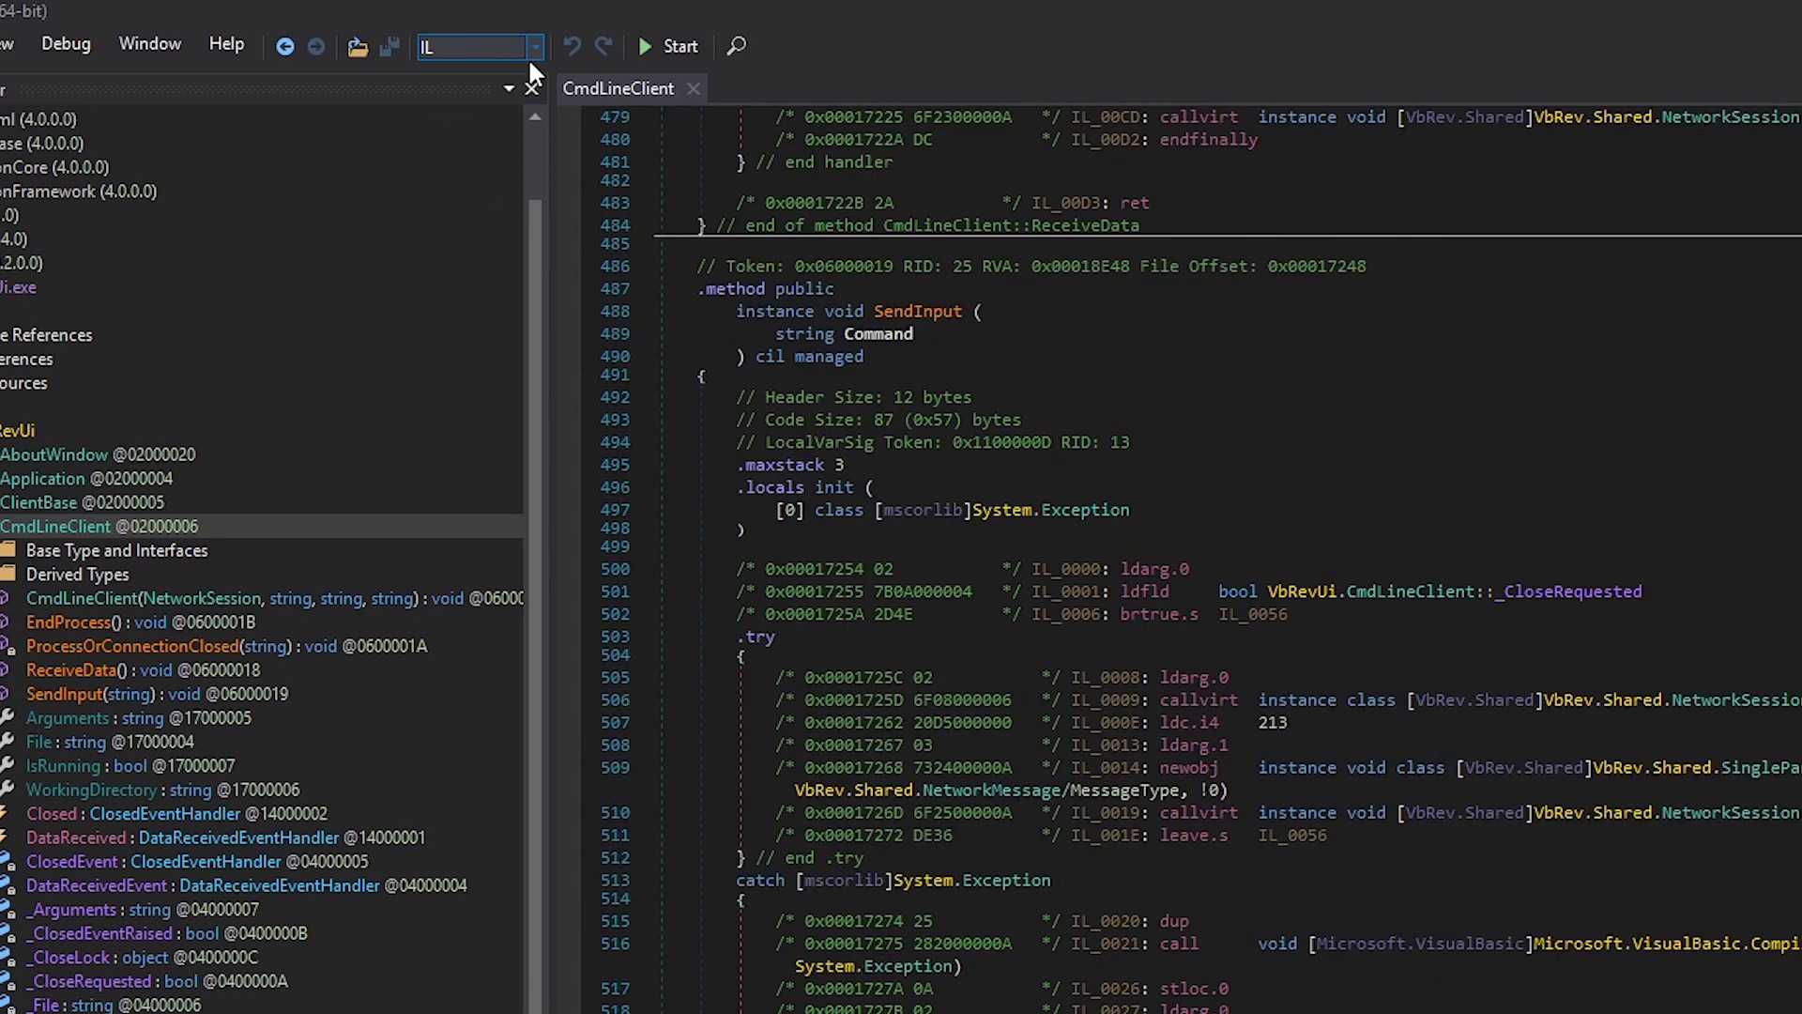
# Set the decompilation language back to Visual Basic and review the ReceiveData method of CmdLineClient.
pyautogui.click(489, 47)
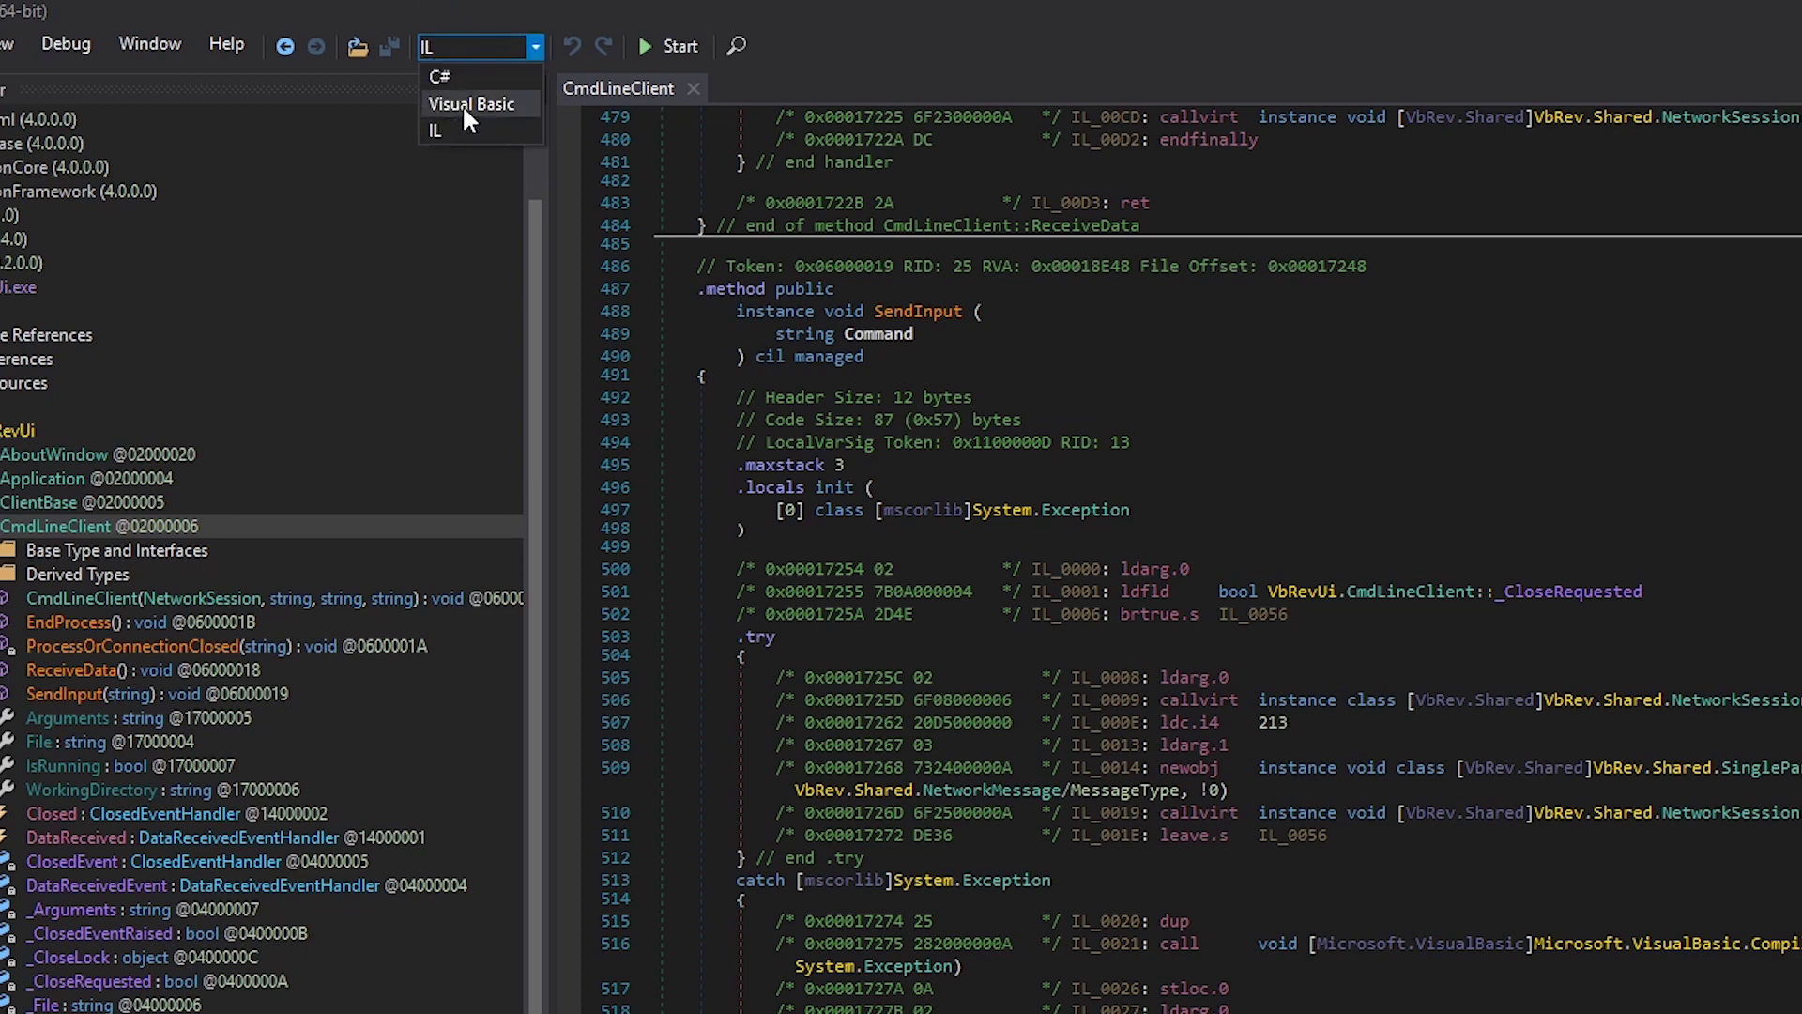
pyautogui.click(459, 104)
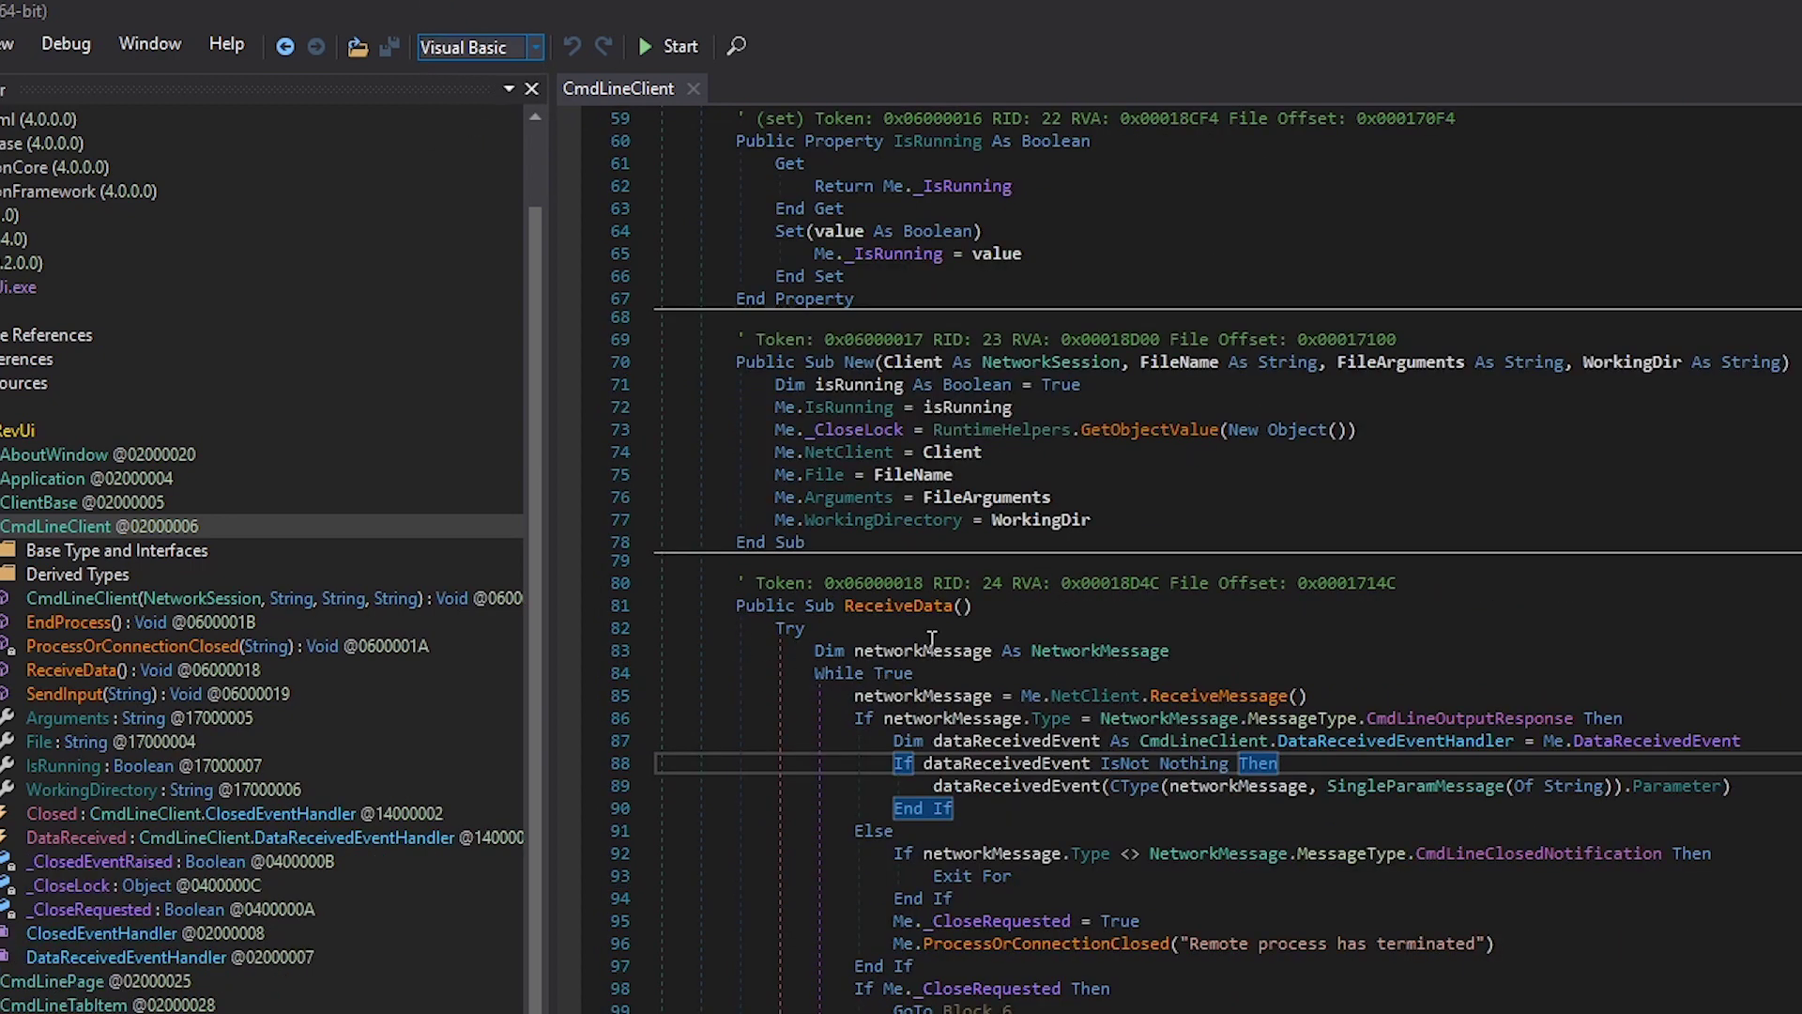
pyautogui.click(998, 611)
pyautogui.scroll(-1, 998, 612)
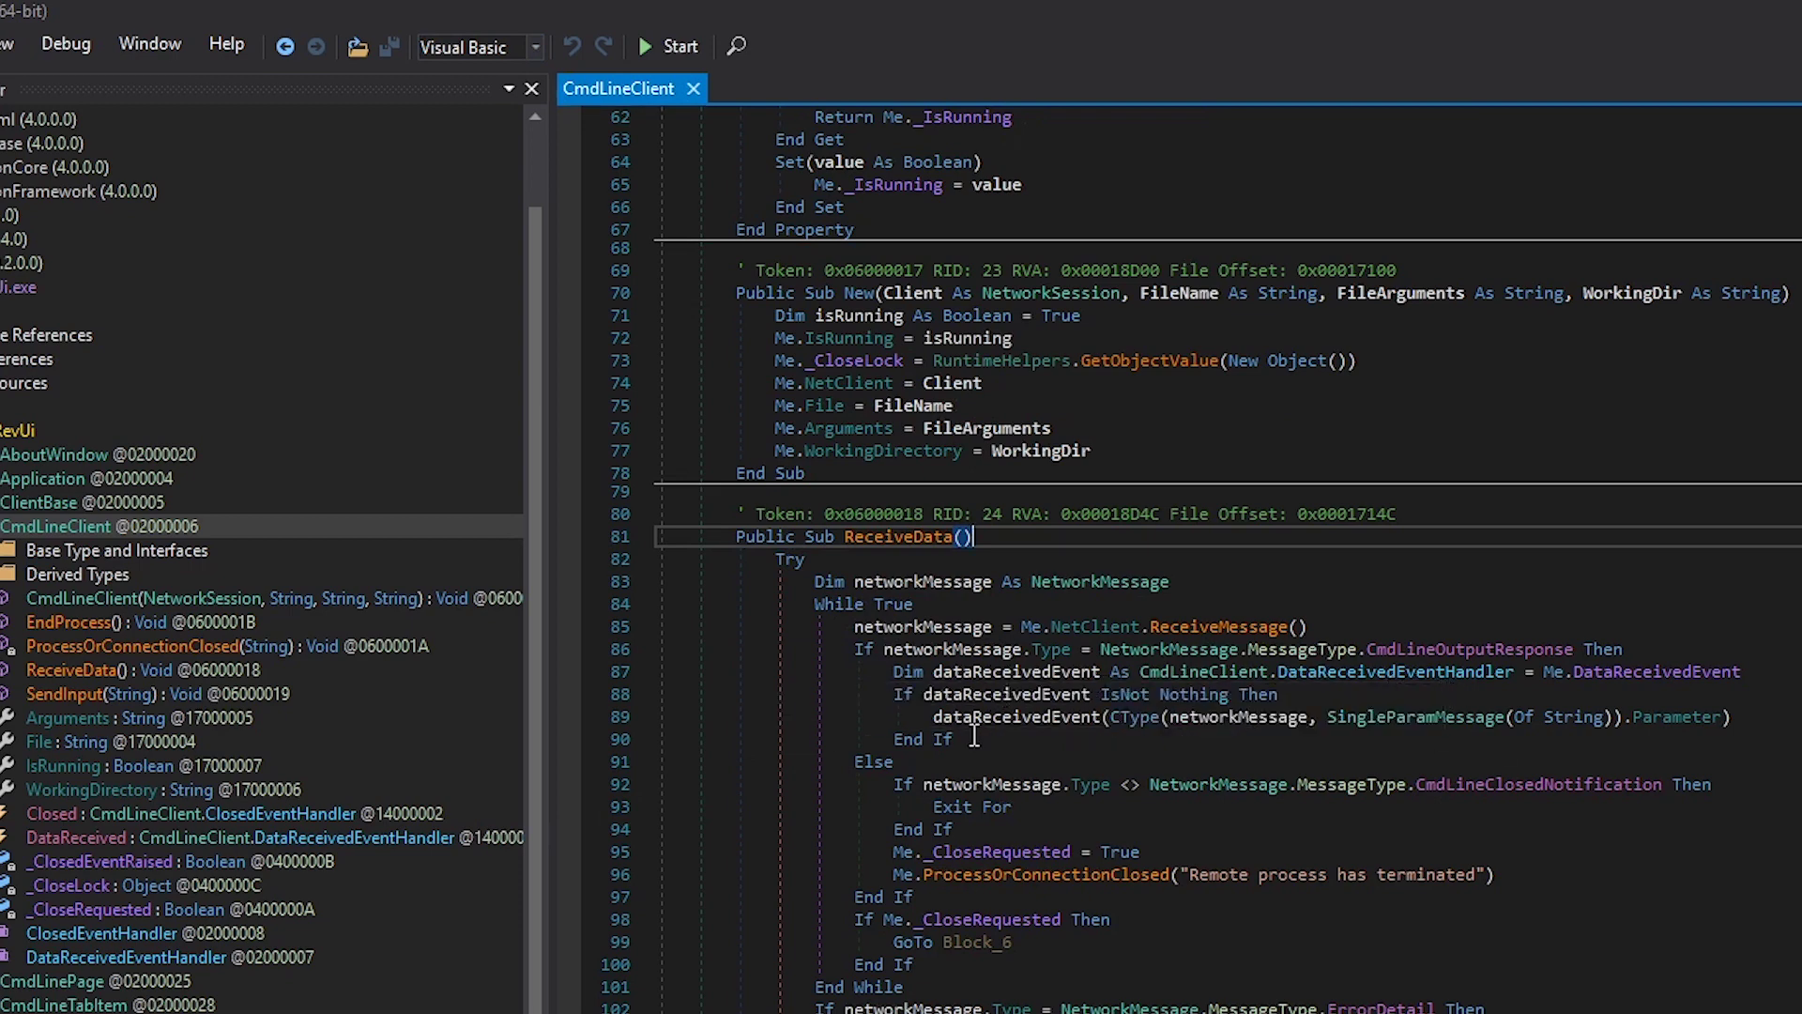
pyautogui.scroll(-1, 971, 737)
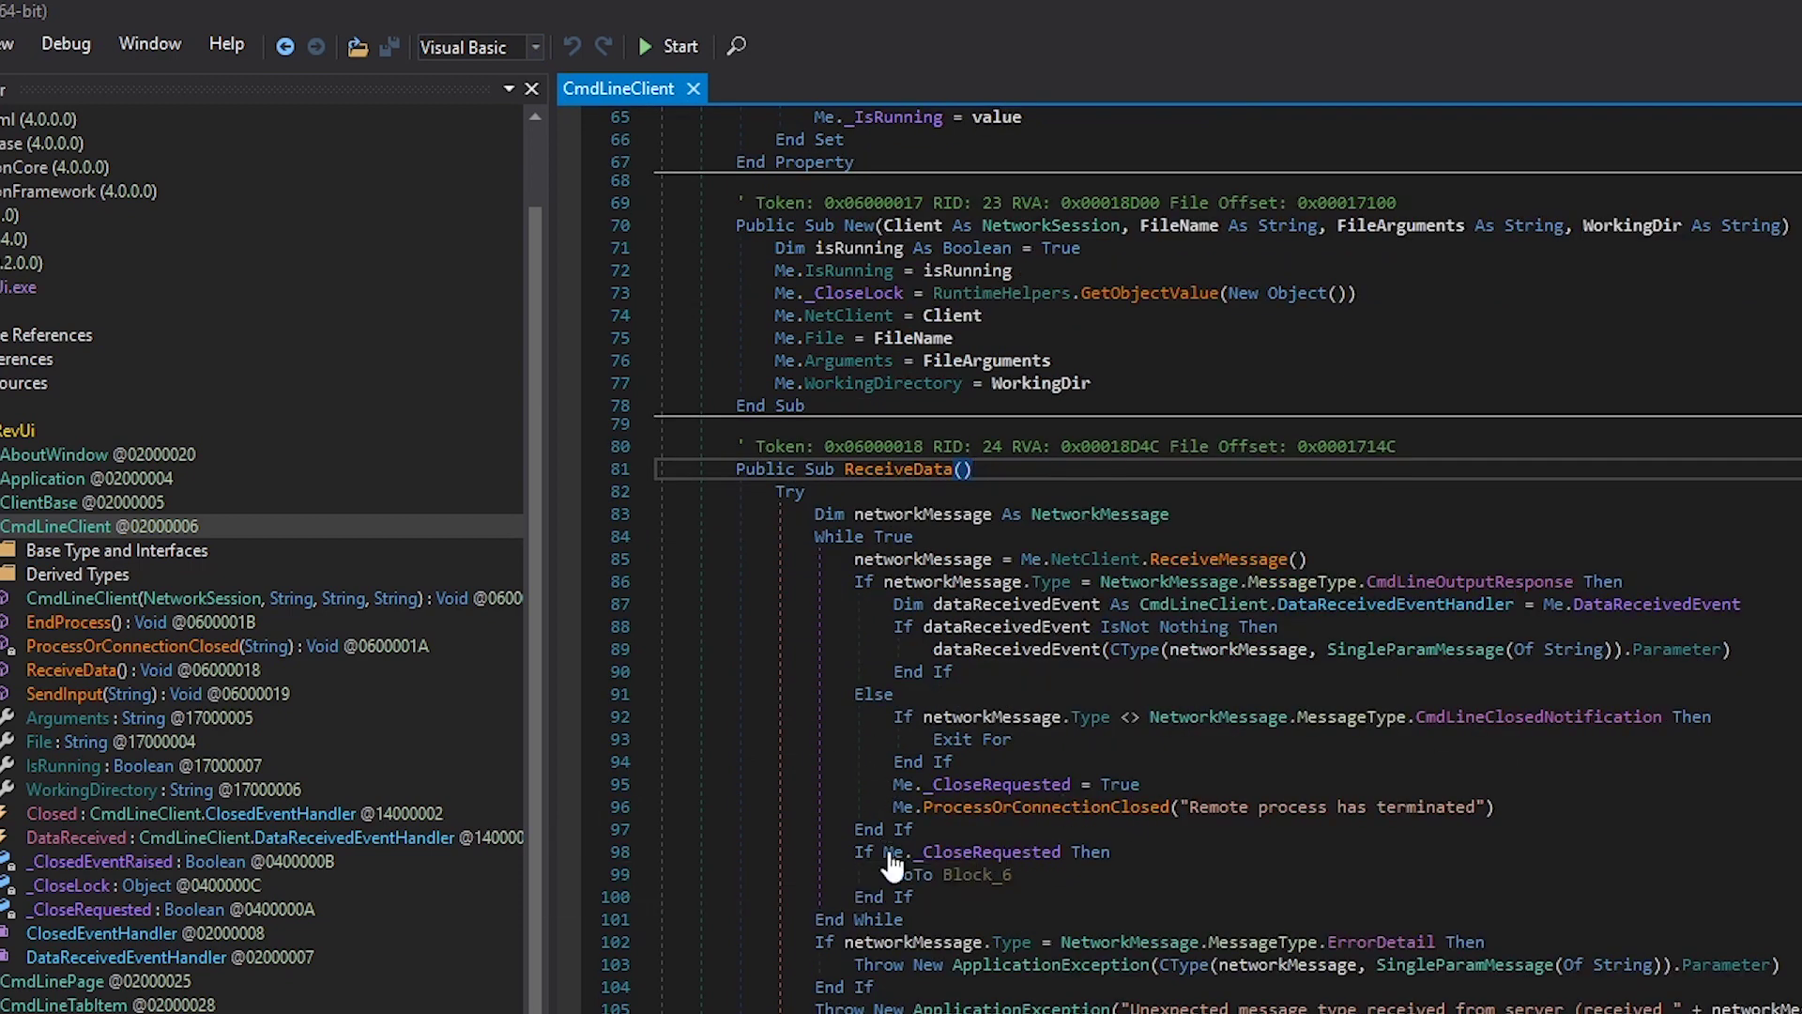
pyautogui.scroll(-1, 887, 856)
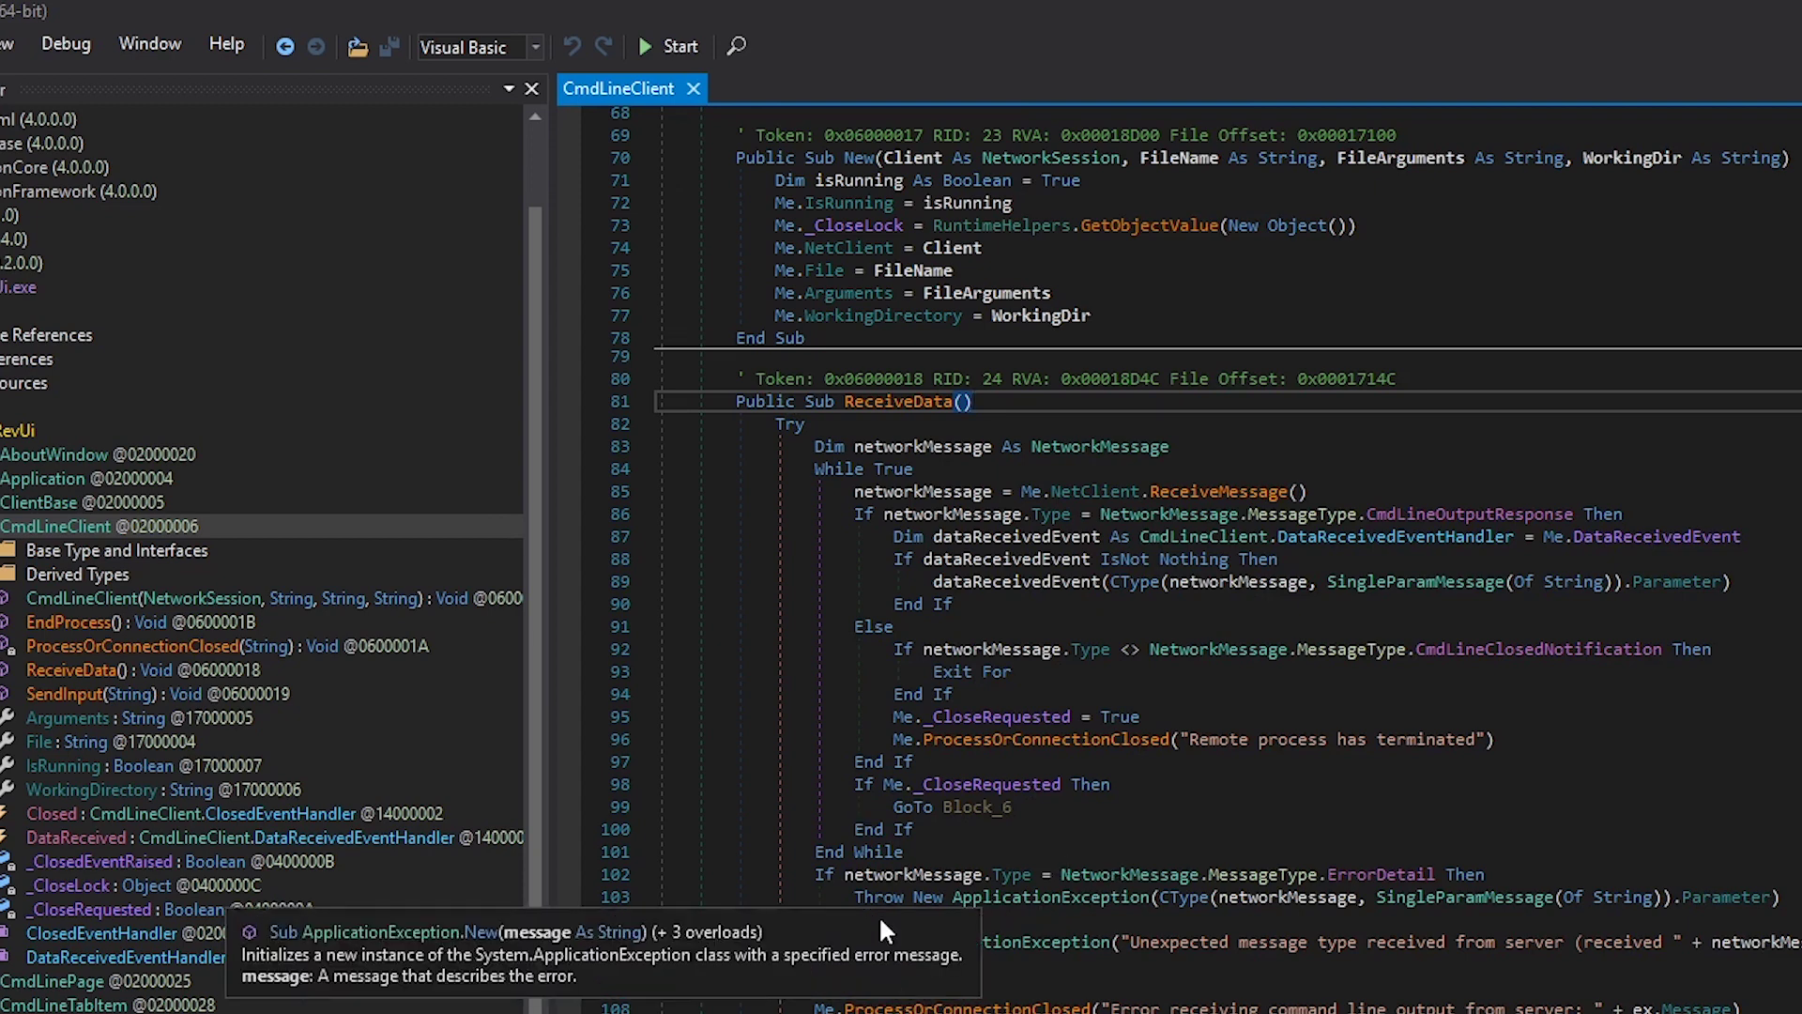
pyautogui.scroll(-4, 948, 901)
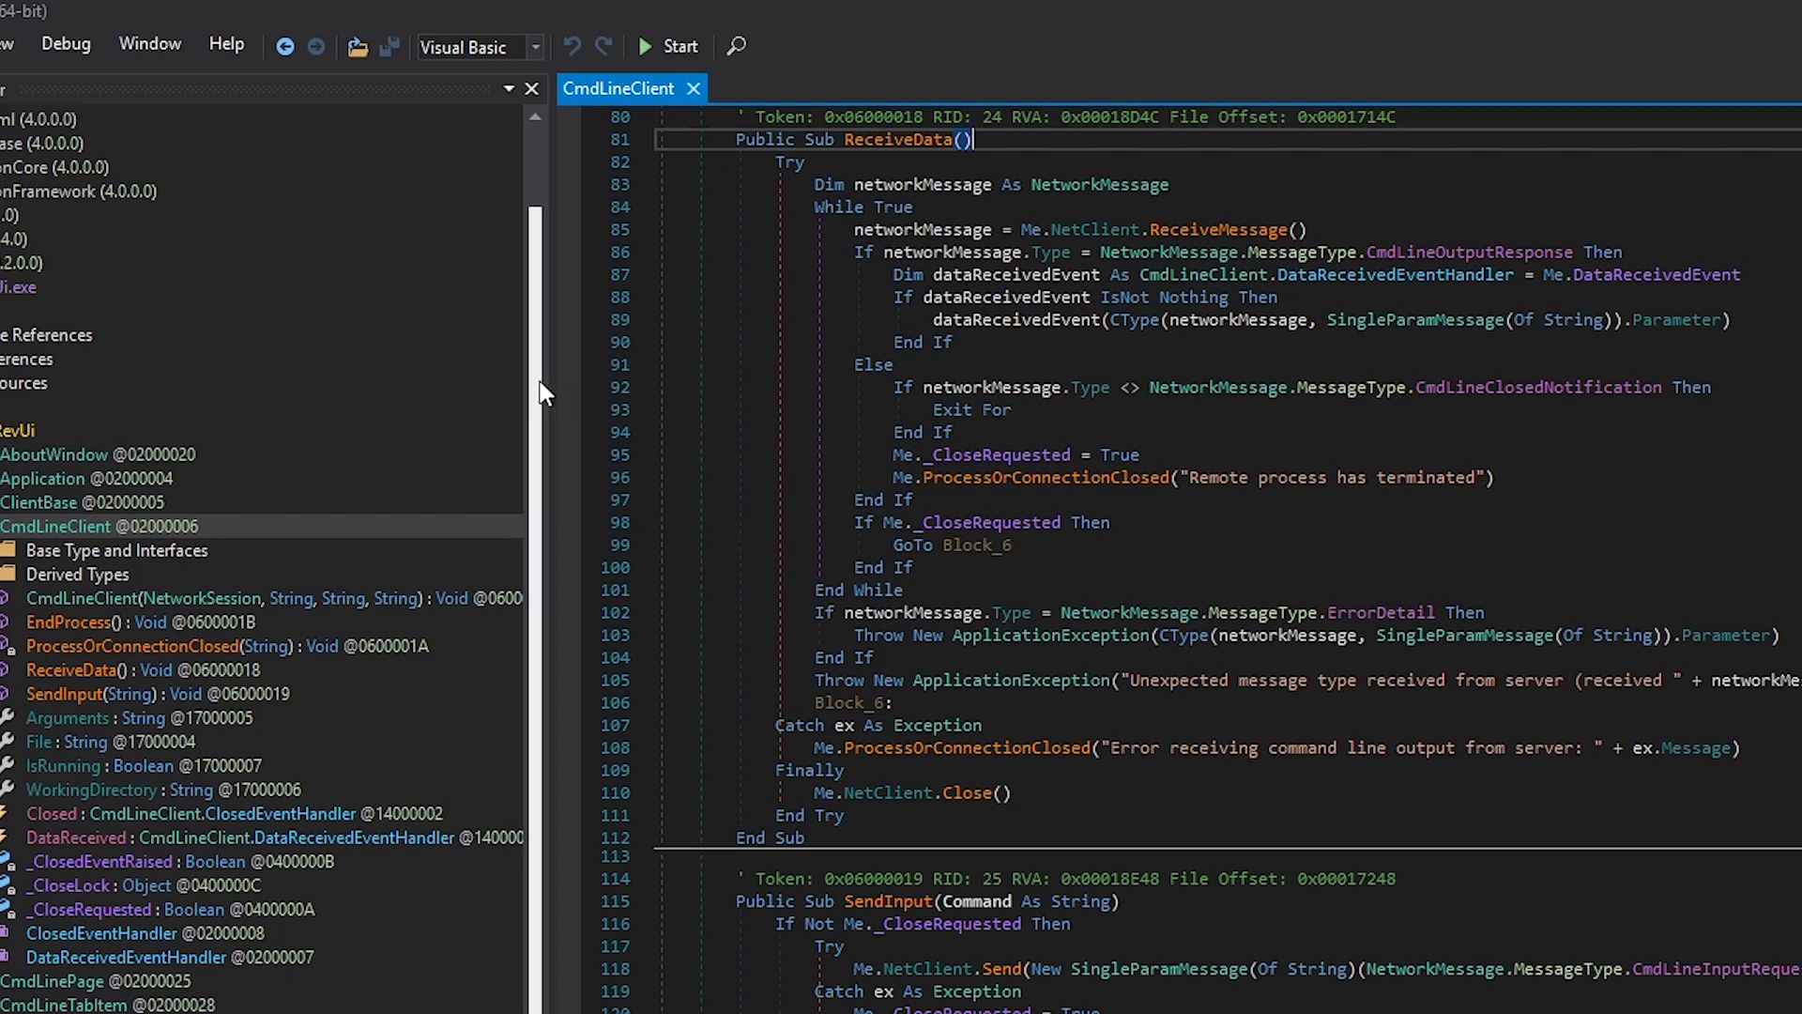
pyautogui.scroll(2, 539, 381)
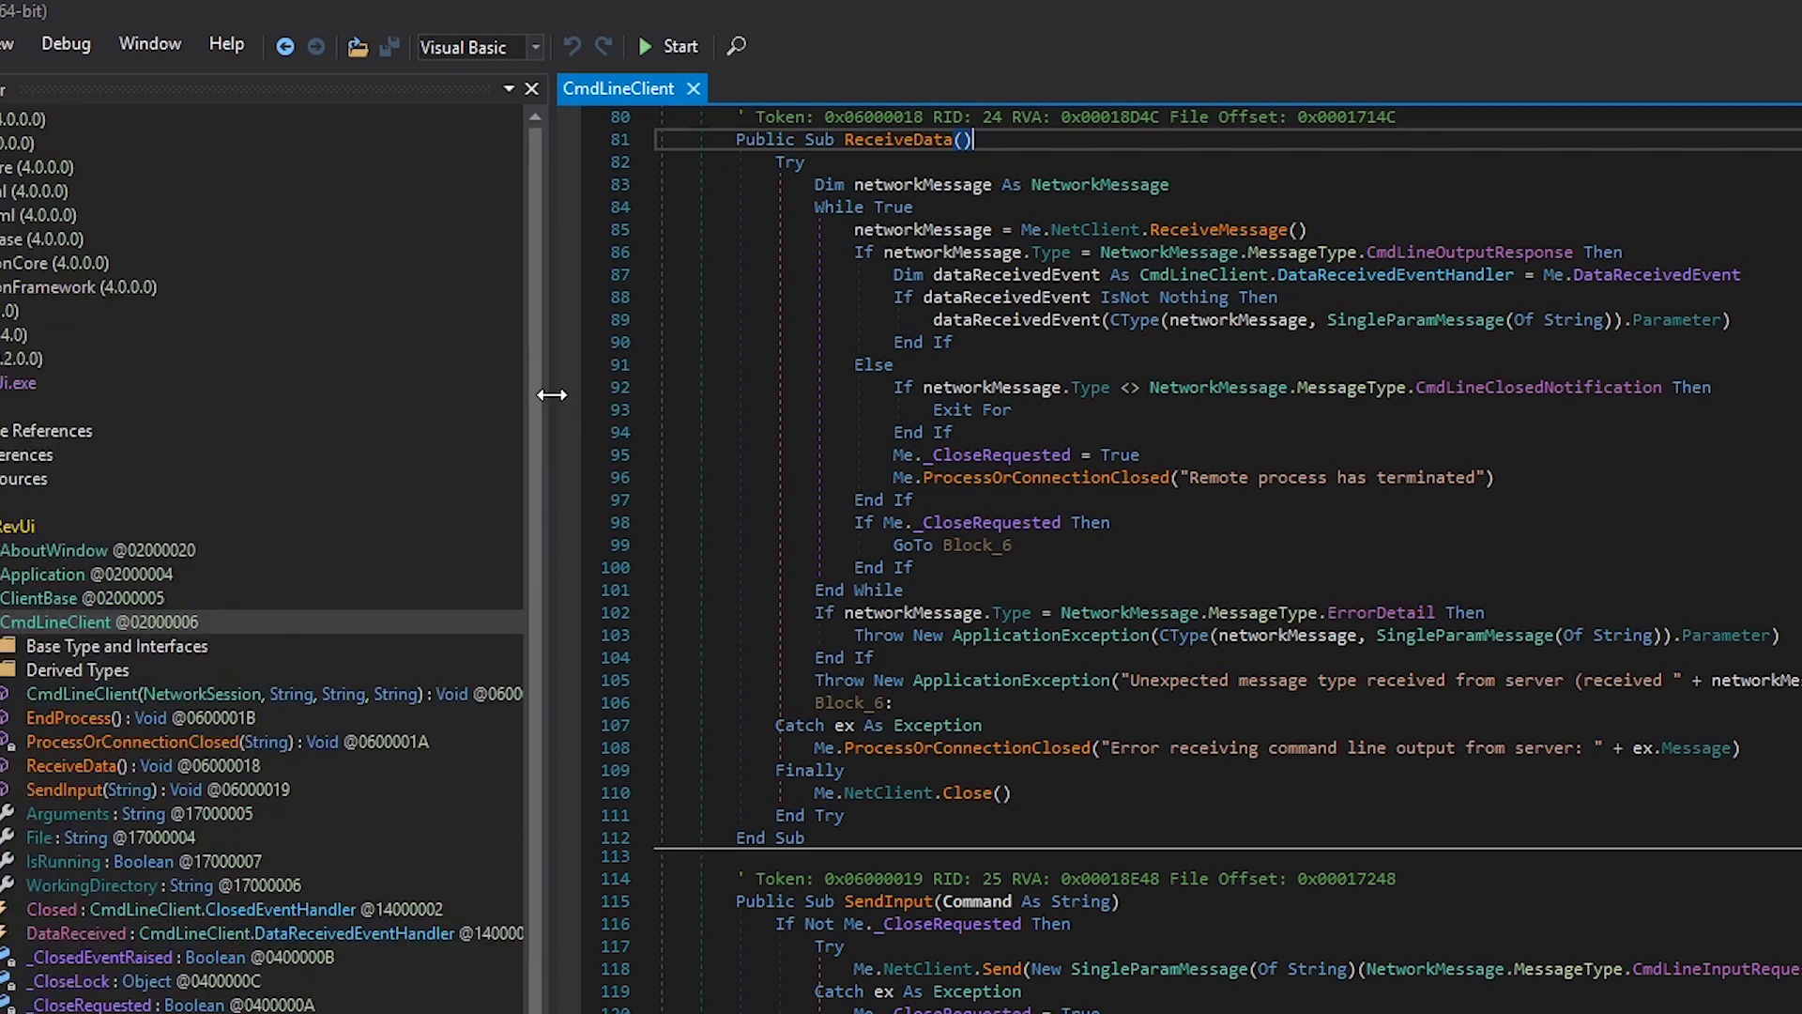